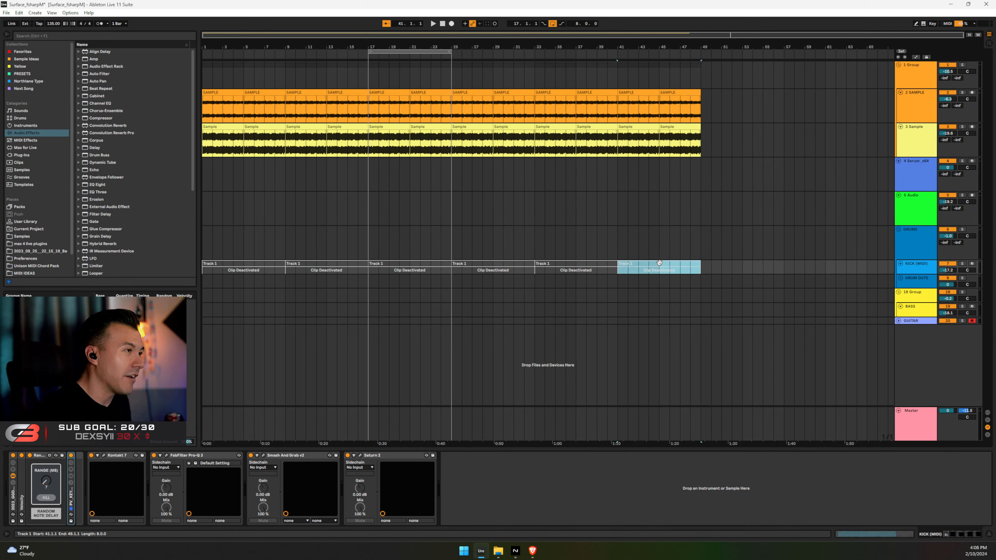
# Reactivate all six deactivated Track 1 clips on the KICK (MIDI) track, from bar 1 to bar 49
pyautogui.keyDown('shift'); pyautogui.click(247, 261); pyautogui.keyUp('shift')
pyautogui.press('0')
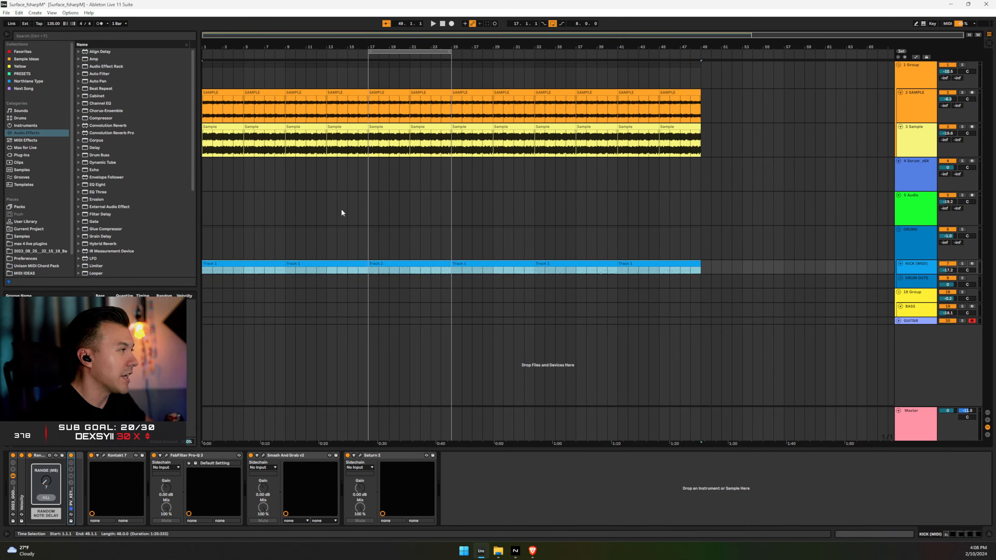
pyautogui.click(701, 271)
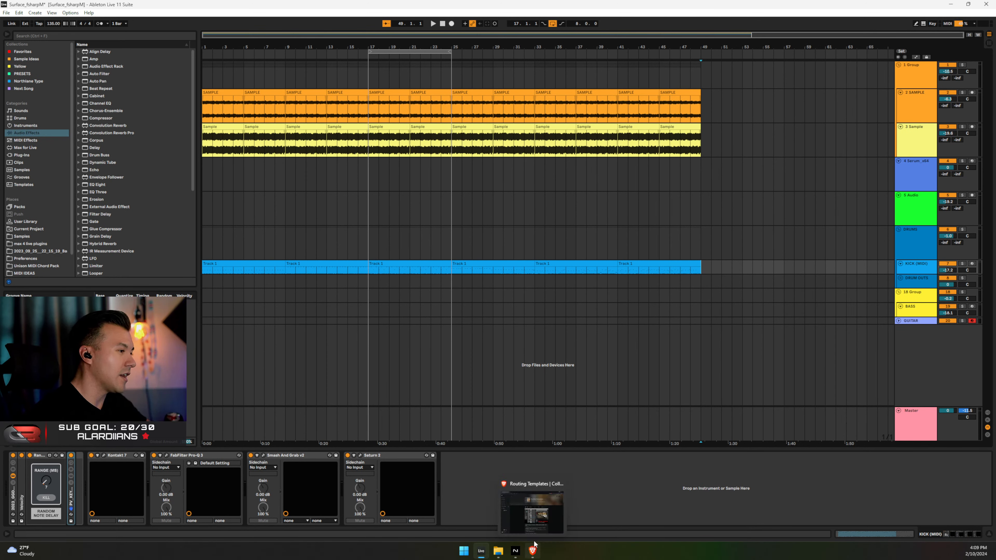
# Switch to the browser to view the GGD PV Routed Template post on Patreon, then return to Ableton Live
pyautogui.click(532, 551)
pyautogui.scroll(-2, 581, 374)
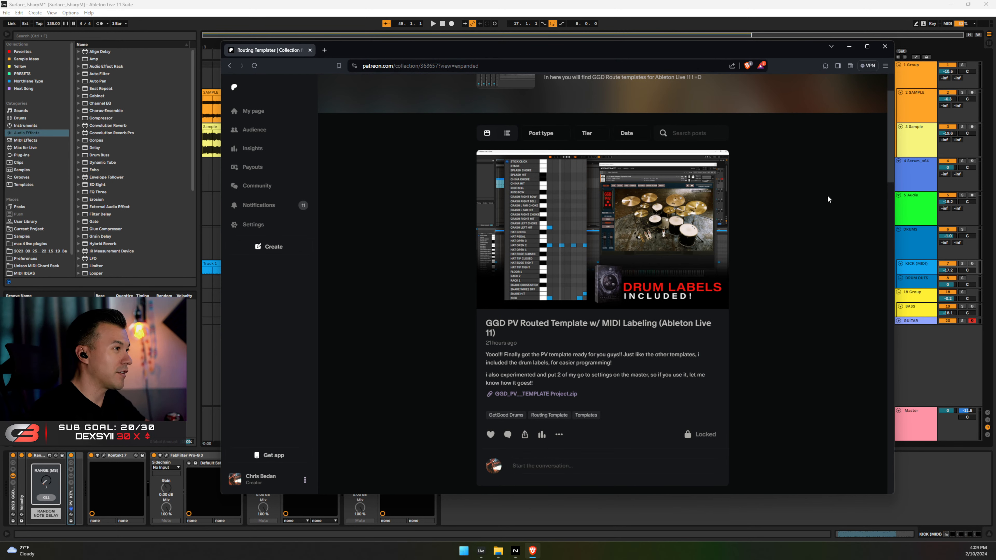
pyautogui.click(850, 47)
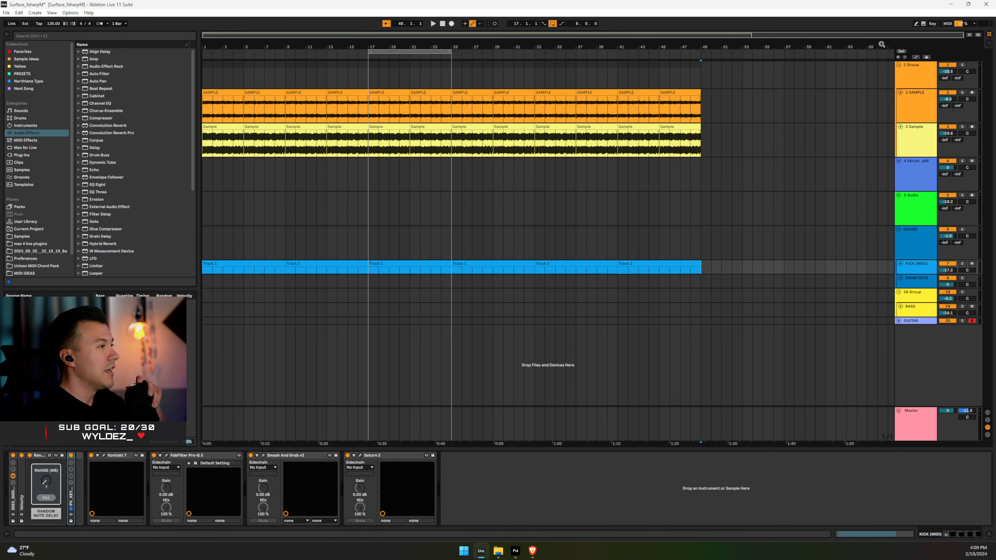
# Enlarge the KICK (MIDI) track's height and play the soloed 1 Group from bar 17
pyautogui.click(369, 268)
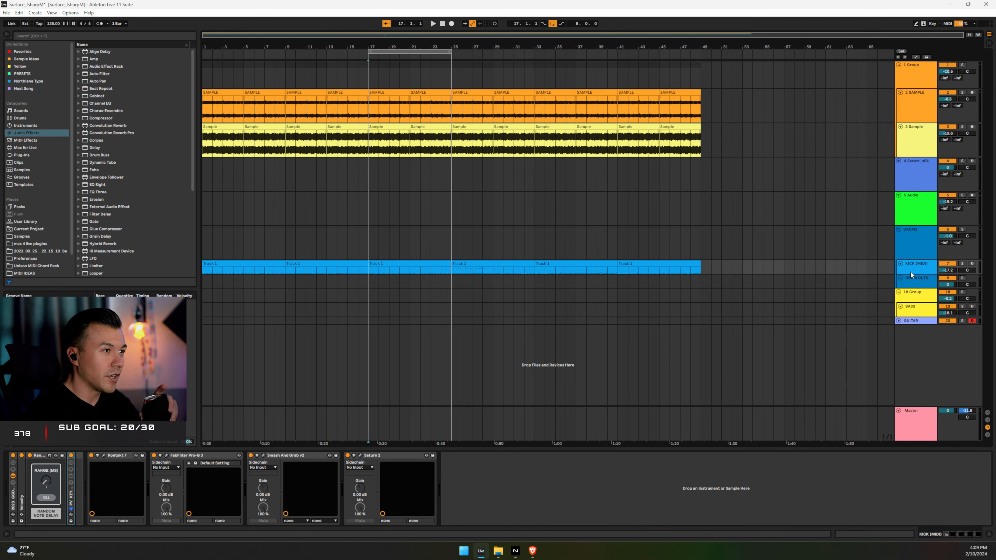
pyautogui.moveTo(911, 274); pyautogui.dragTo(910, 321)
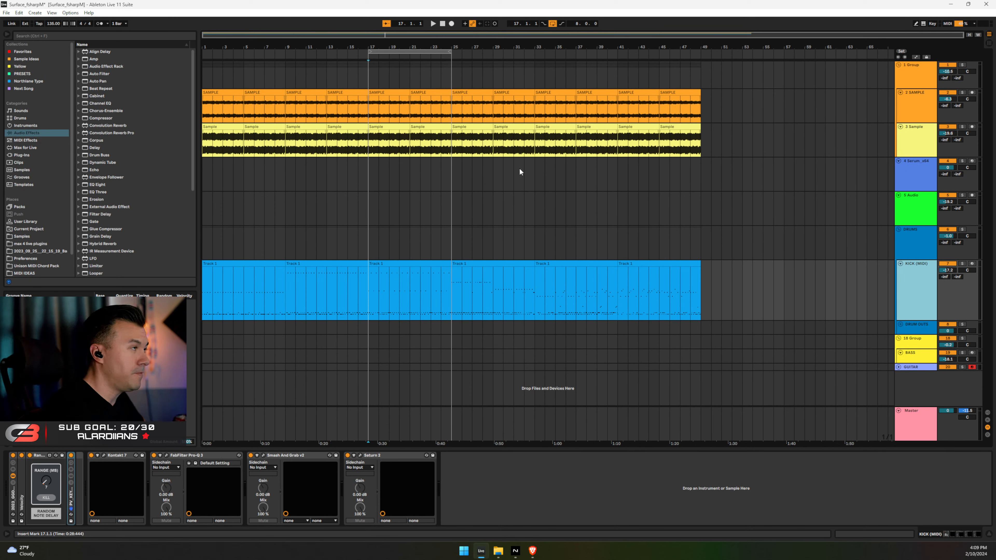
pyautogui.click(962, 65)
pyautogui.press('space')
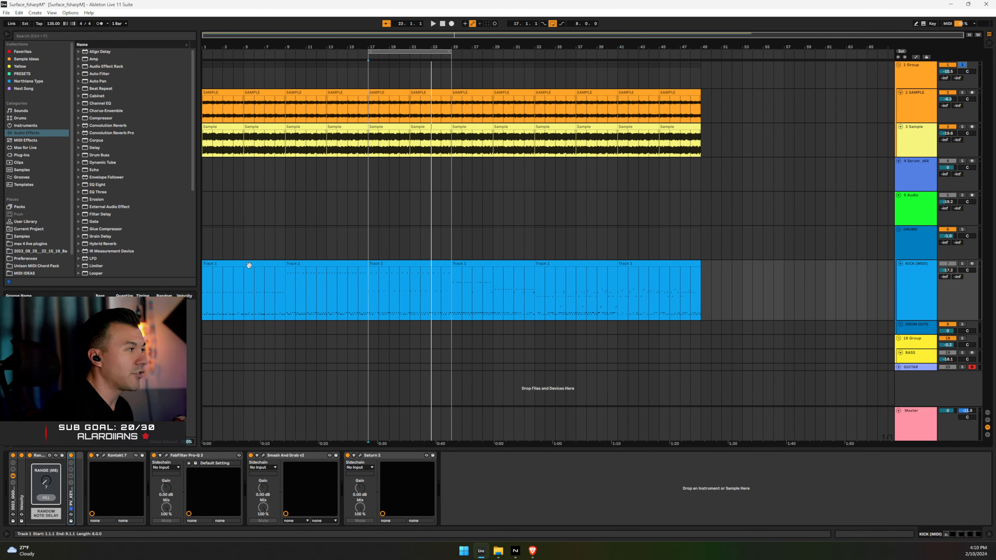
# Select the first kick clip and look at the Groove Player in the track's Kontakt 7 window
pyautogui.click(238, 265)
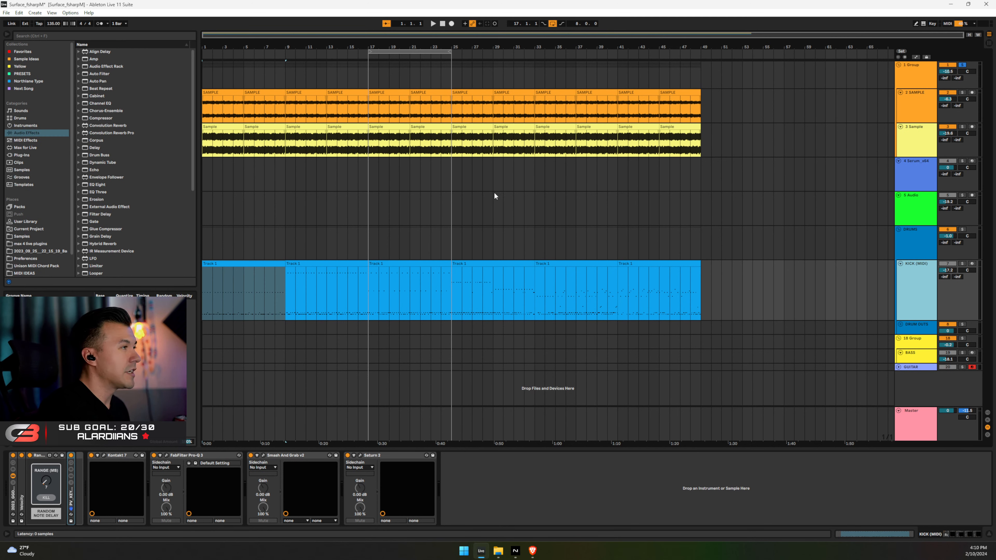
pyautogui.hotkey('ctrl', 'alt', 'p')
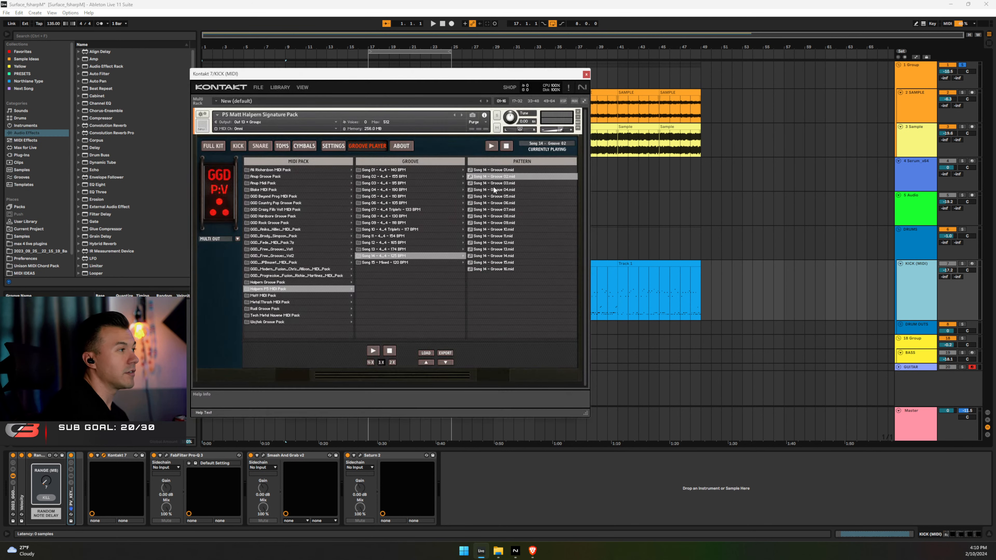
pyautogui.click(586, 75)
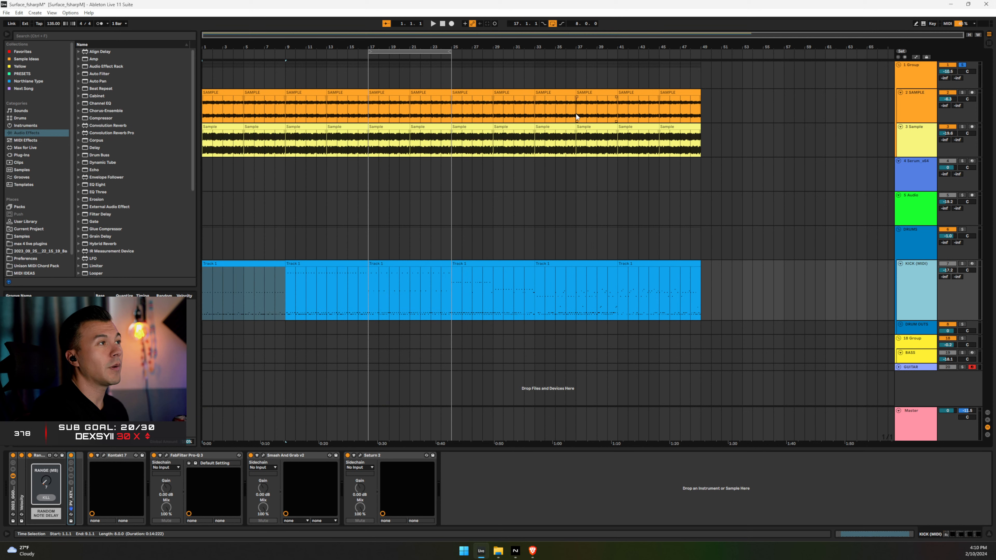
pyautogui.click(454, 283)
pyautogui.click(539, 272)
pyautogui.click(645, 265)
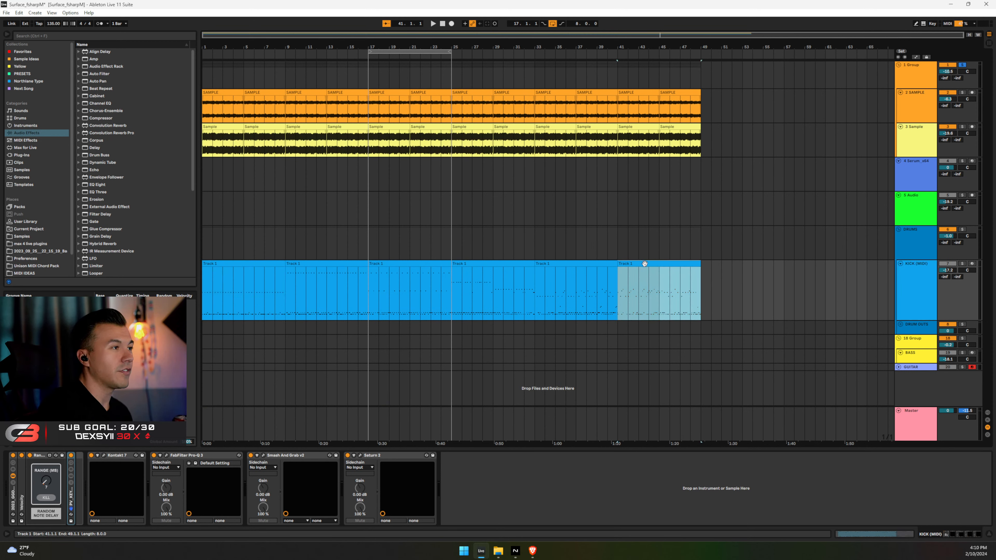
pyautogui.click(561, 268)
pyautogui.click(509, 265)
pyautogui.click(411, 266)
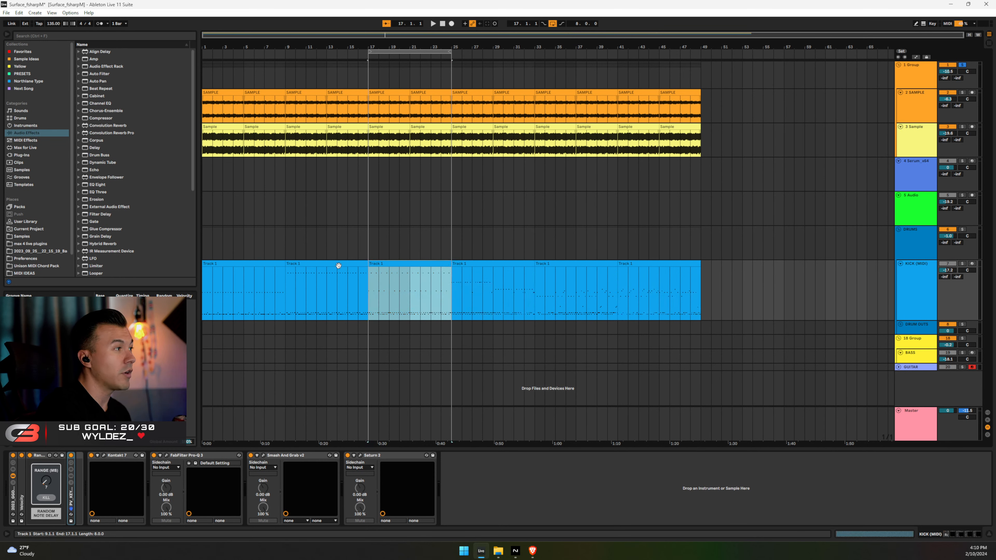
pyautogui.click(338, 265)
pyautogui.click(256, 263)
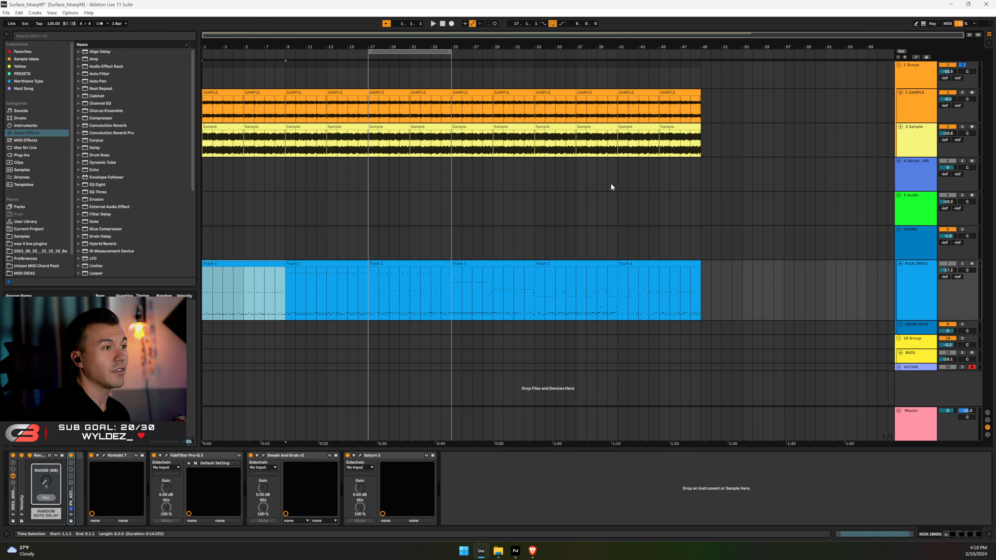
pyautogui.rightClick(739, 184)
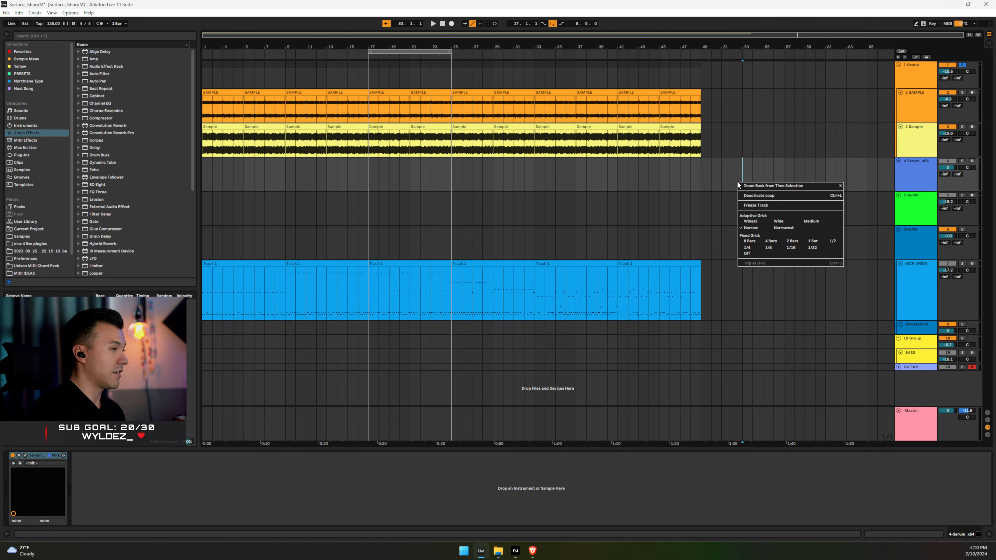
pyautogui.click(830, 8)
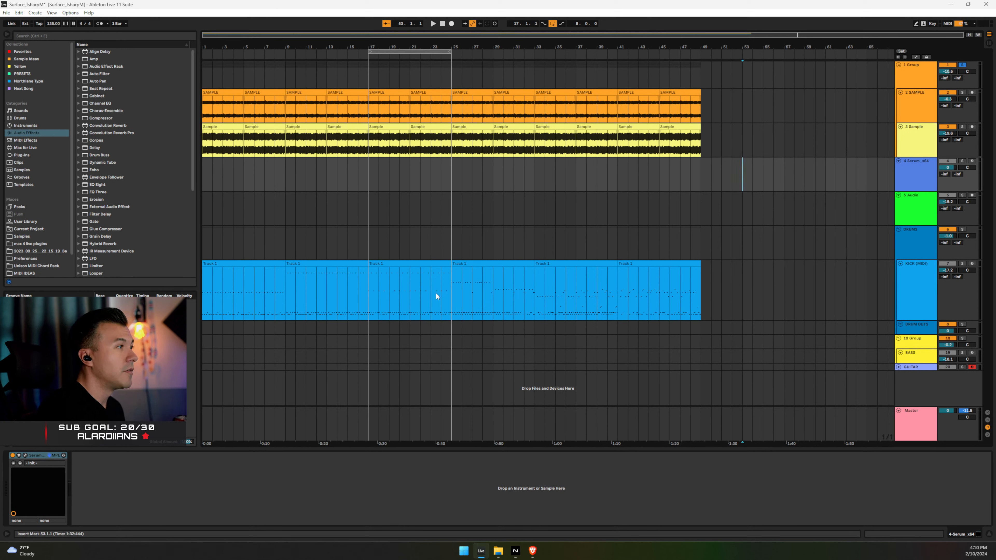
# Play the arrangement from bar 17 with the solo on 1 Group switched off and the KICK (MIDI) track selected
pyautogui.click(368, 208)
pyautogui.press('space')
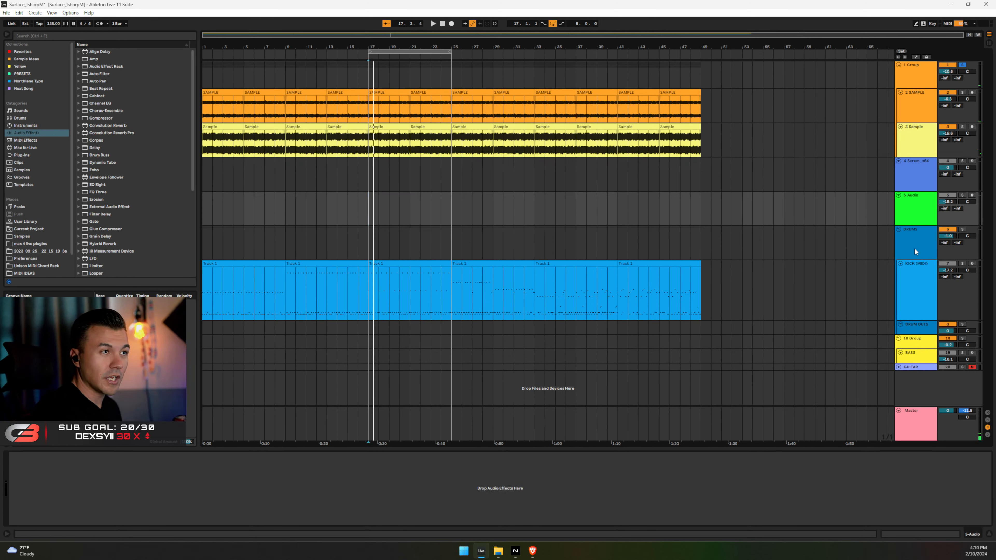
pyautogui.click(912, 286)
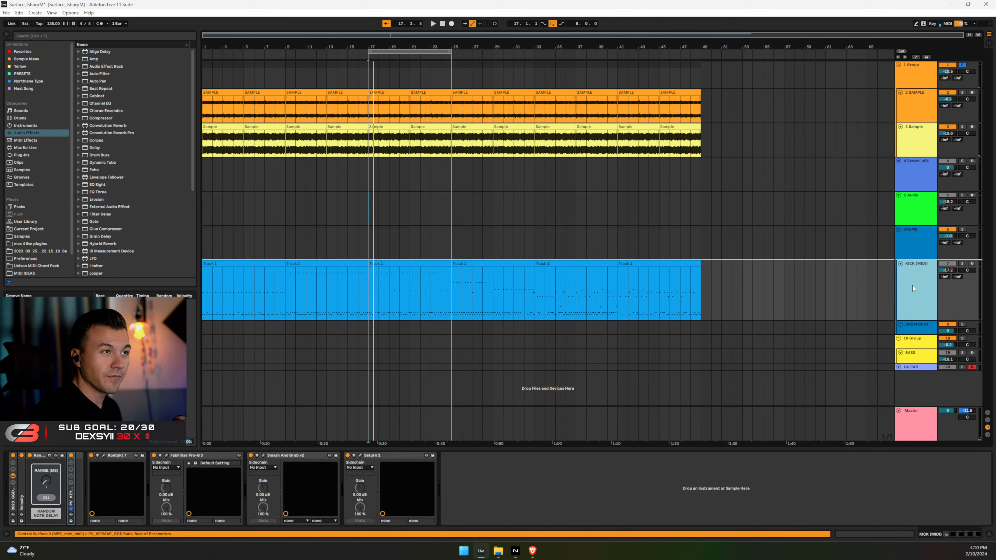
pyautogui.click(962, 64)
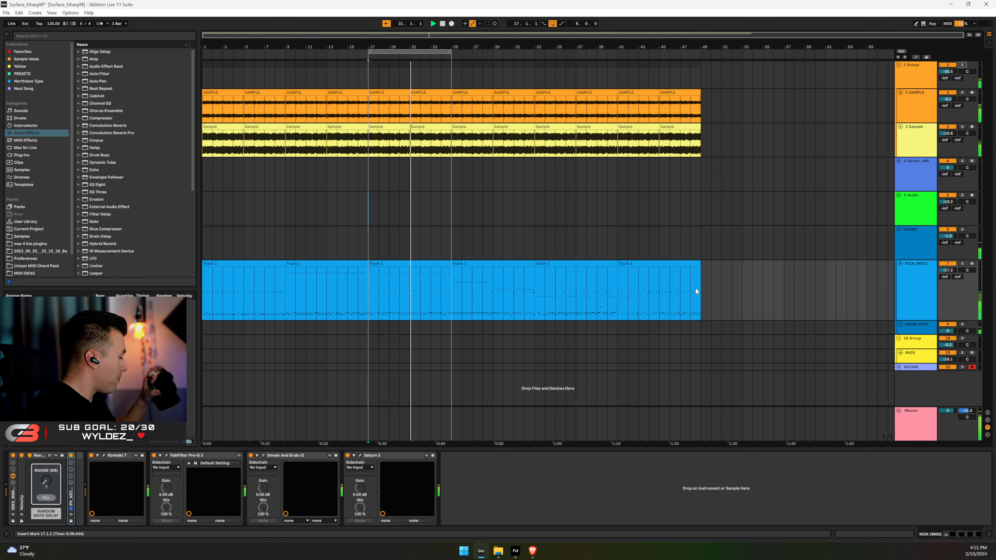
# Open the drum clip that starts at bar 17 and copy all of its KICK notes
pyautogui.doubleClick(406, 264)
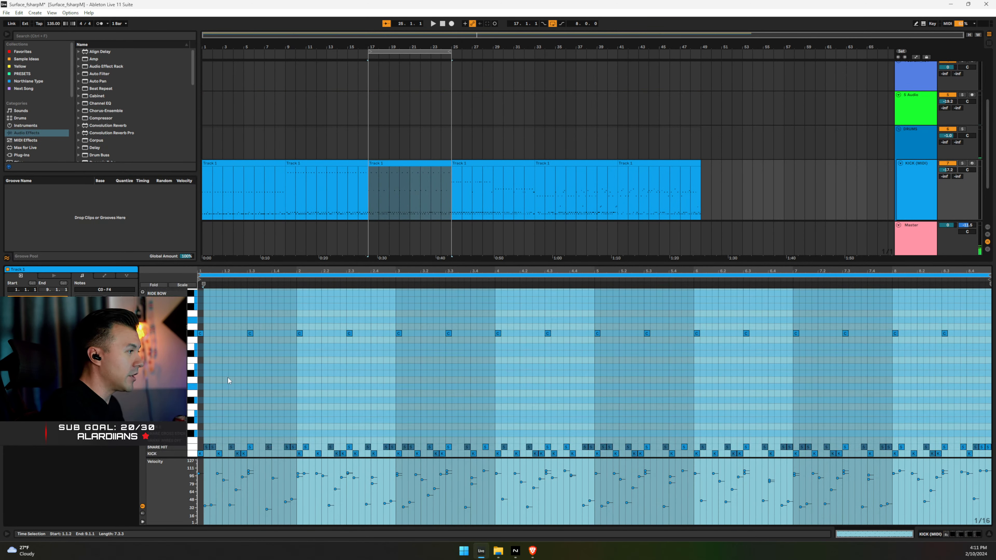
pyautogui.click(192, 454)
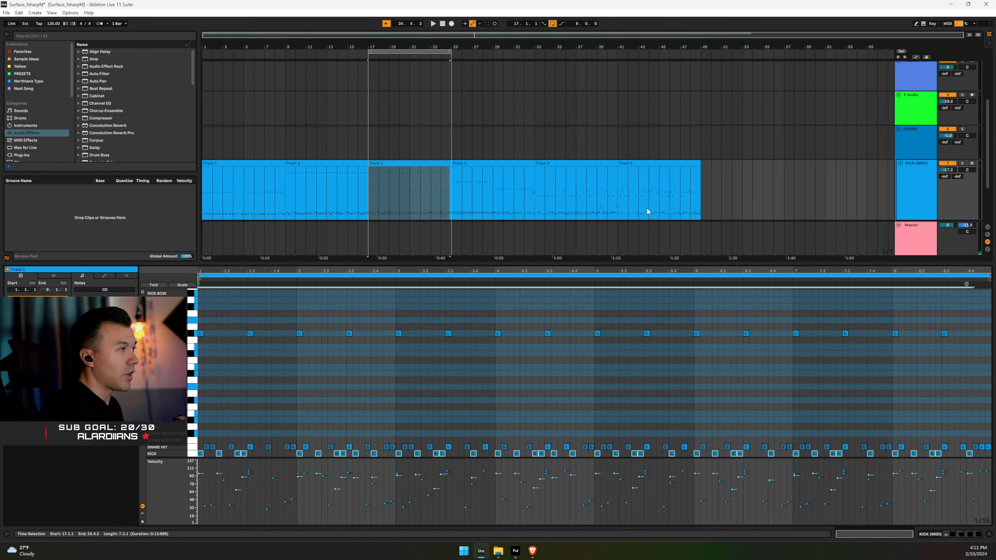
pyautogui.click(919, 179)
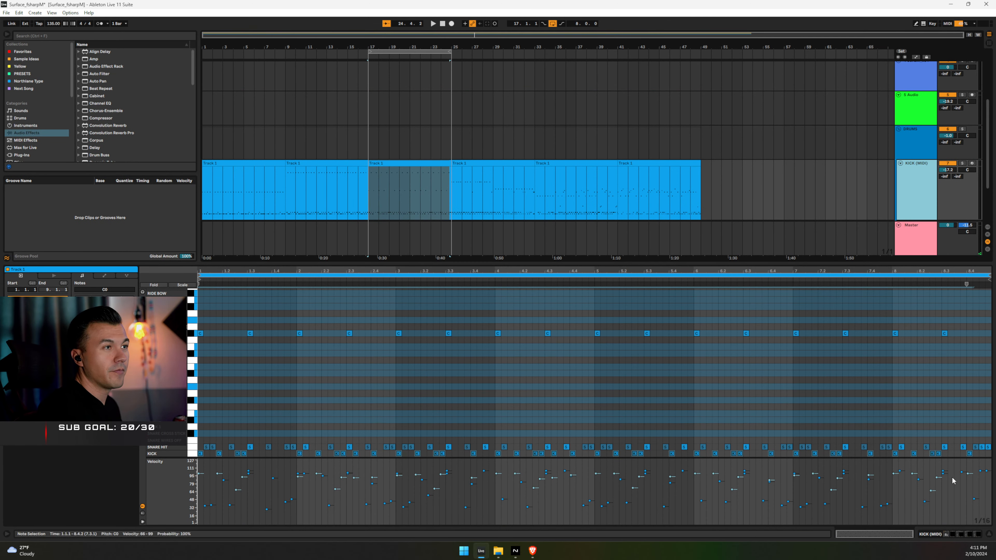
# Create an empty MIDI clip on the BASS track spanning bars 17 to 25
pyautogui.click(988, 536)
pyautogui.click(910, 363)
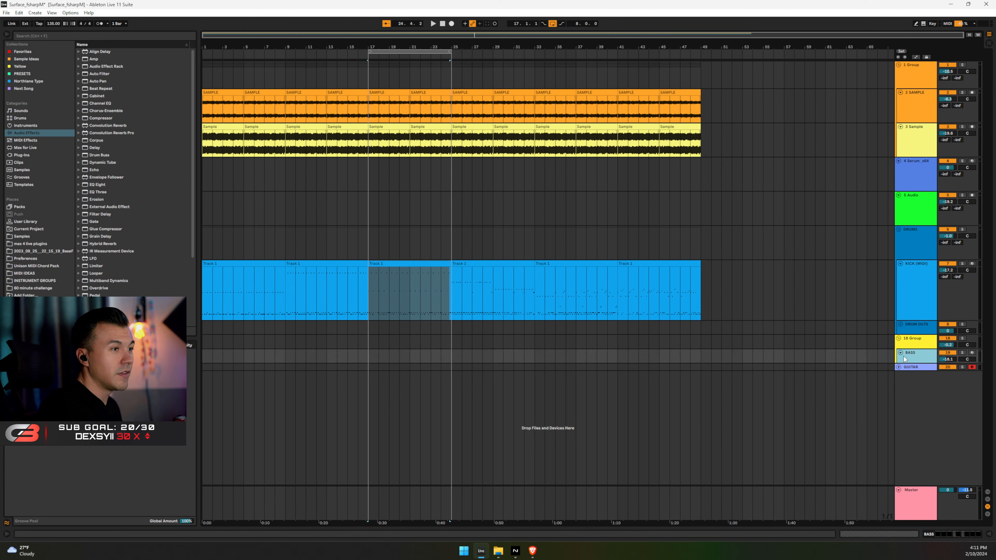
pyautogui.moveTo(369, 356); pyautogui.dragTo(455, 357)
pyautogui.hotkey('ctrl', 'shift', 'm')
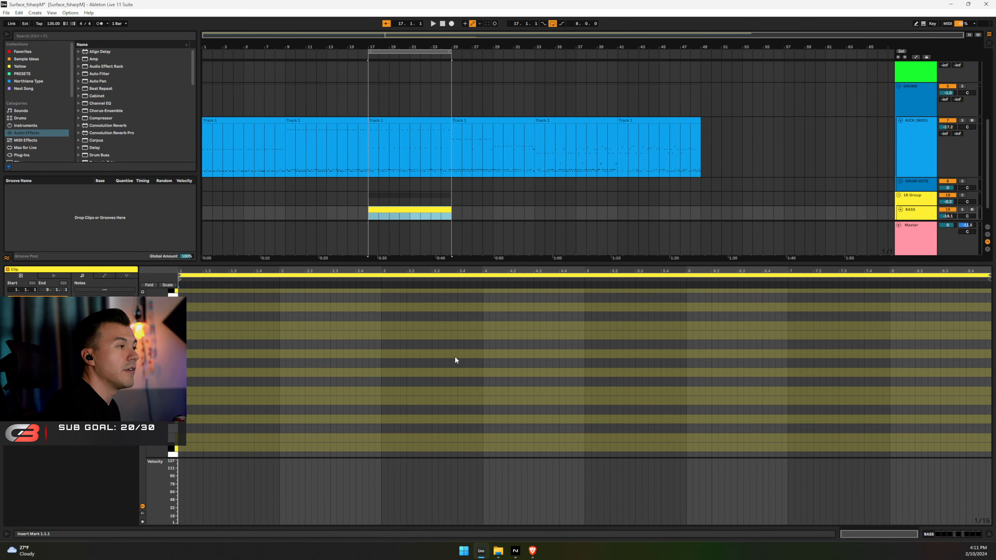
# Paste the copied kick notes at the start of the empty BASS clip
pyautogui.scroll(-4, 229, 388)
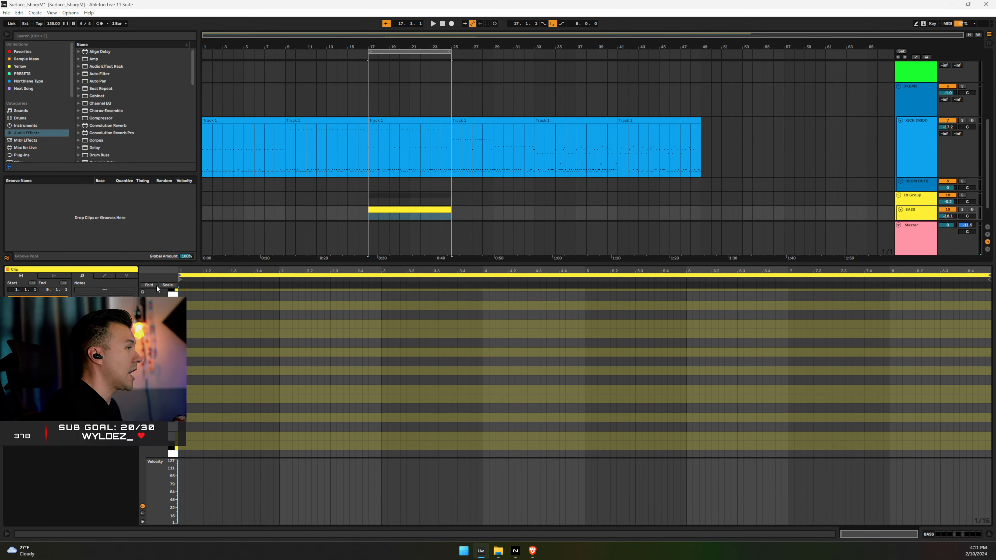
pyautogui.click(167, 285)
pyautogui.click(168, 285)
pyautogui.scroll(-1, 204, 380)
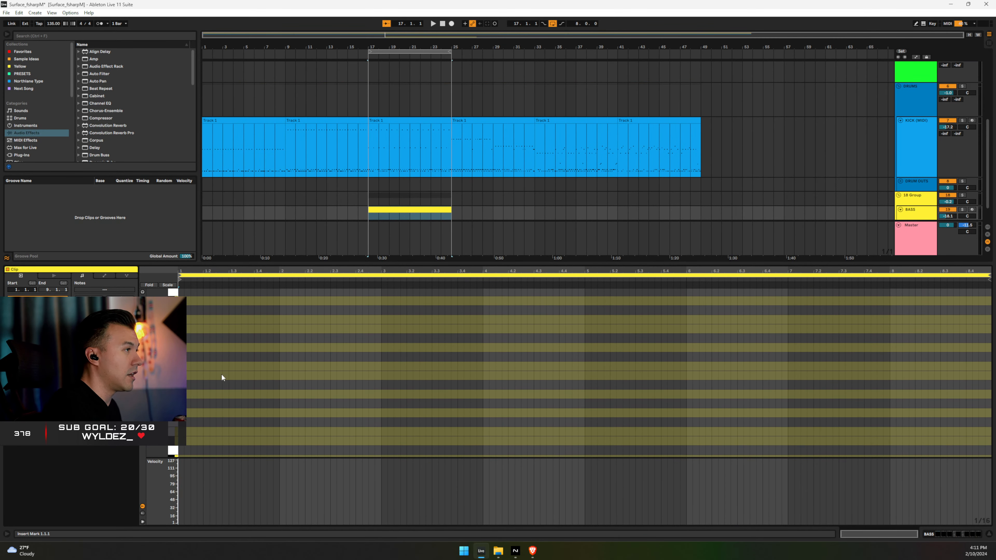
pyautogui.scroll(-1, 223, 377)
pyautogui.scroll(-3, 221, 377)
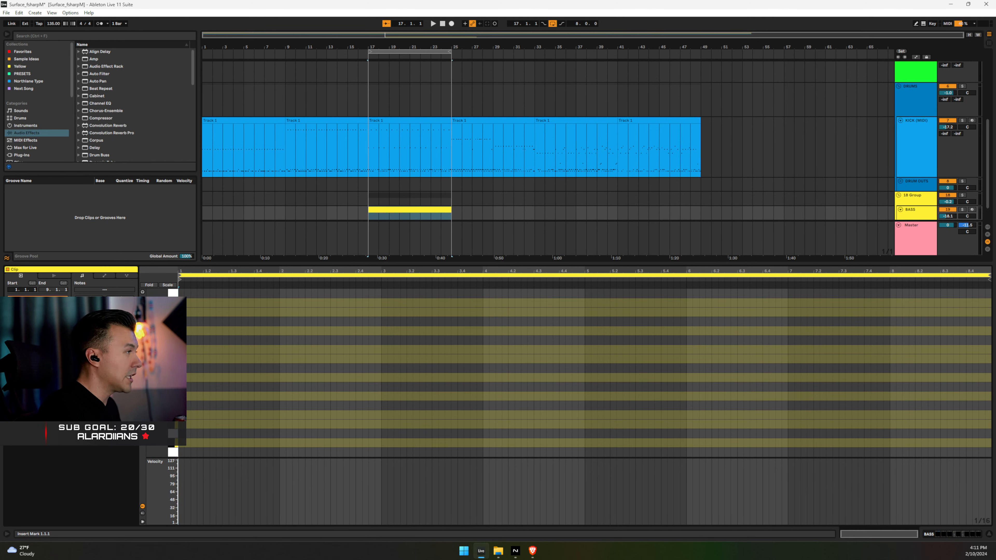
pyautogui.doubleClick(181, 323)
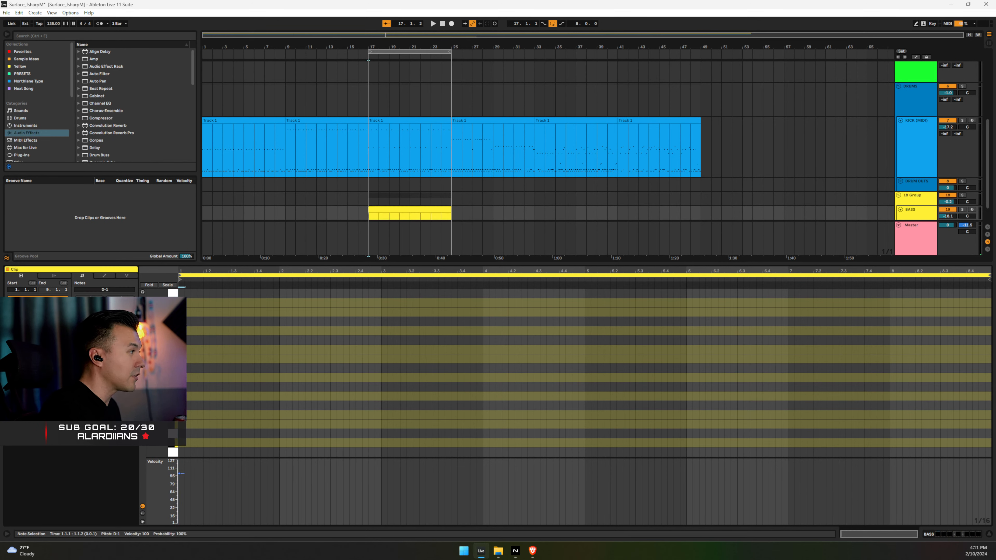
pyautogui.press('Delete')
pyautogui.hotkey('ctrl', 'v')
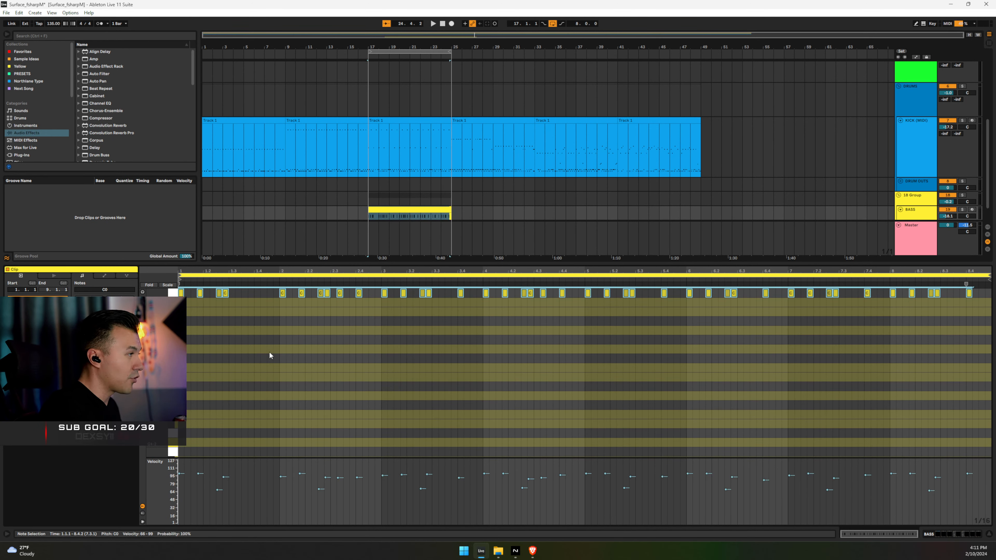
# Transpose all the pasted bass notes up one octave to C1
pyautogui.scroll(5, 279, 359)
pyautogui.scroll(-4, 281, 364)
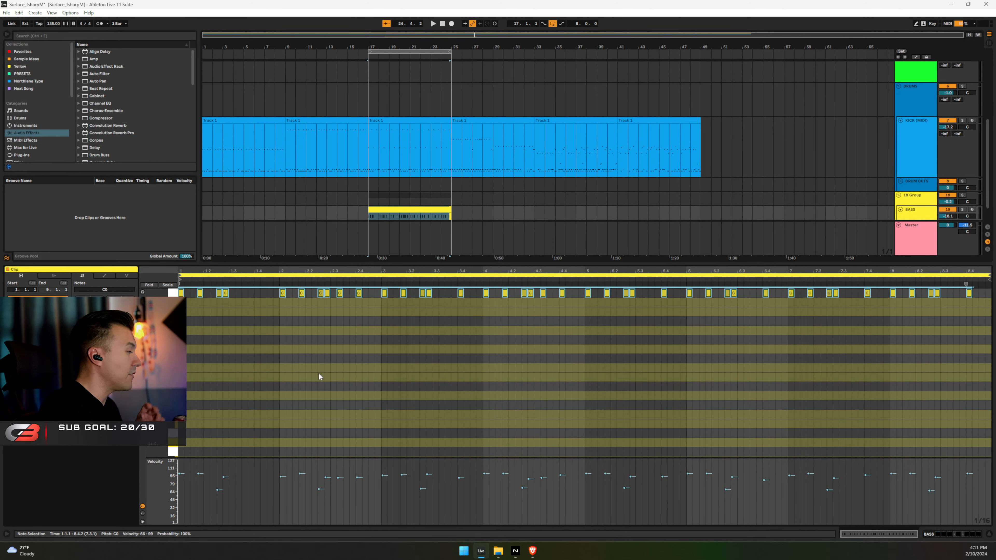
pyautogui.scroll(2, 212, 340)
pyautogui.scroll(1, 212, 342)
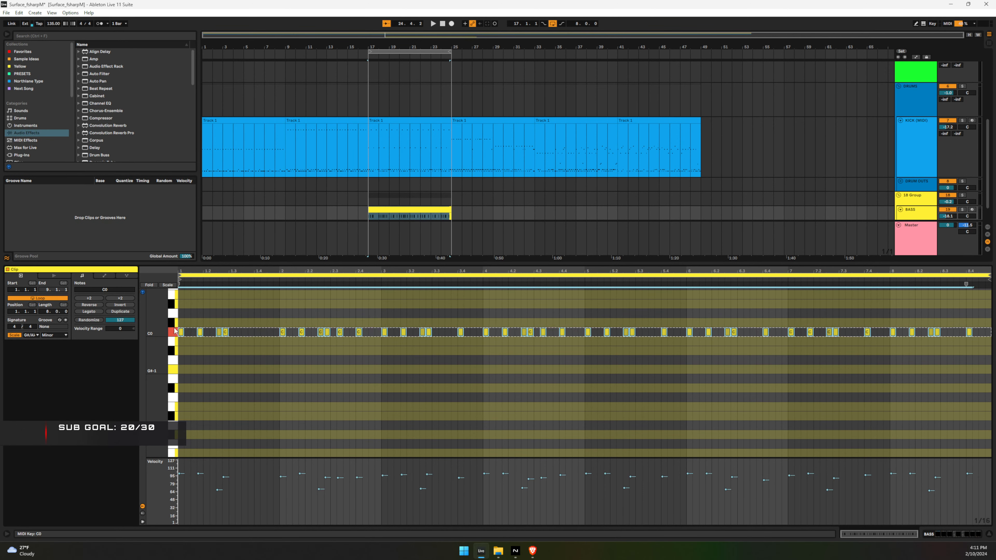
pyautogui.hotkey('shift', 'Up')
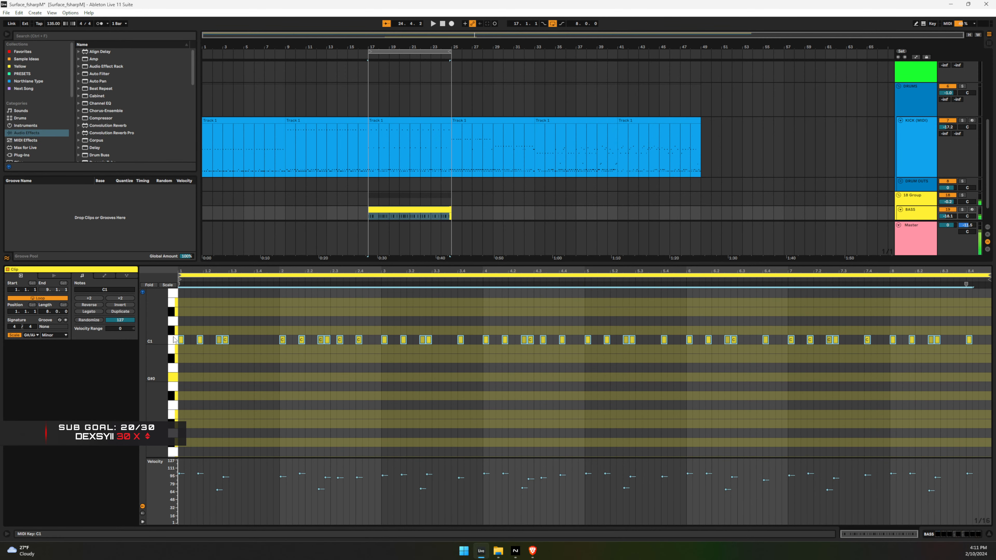
# Try the bass notes another octave higher at C2, then bring them back down to C1
pyautogui.hotkey('shift', 'Up')
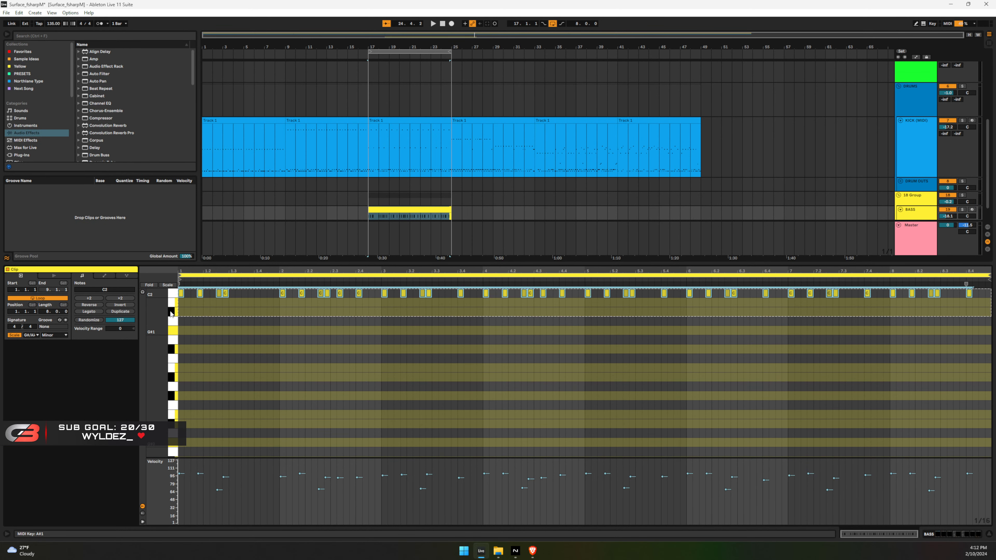
pyautogui.click(180, 321)
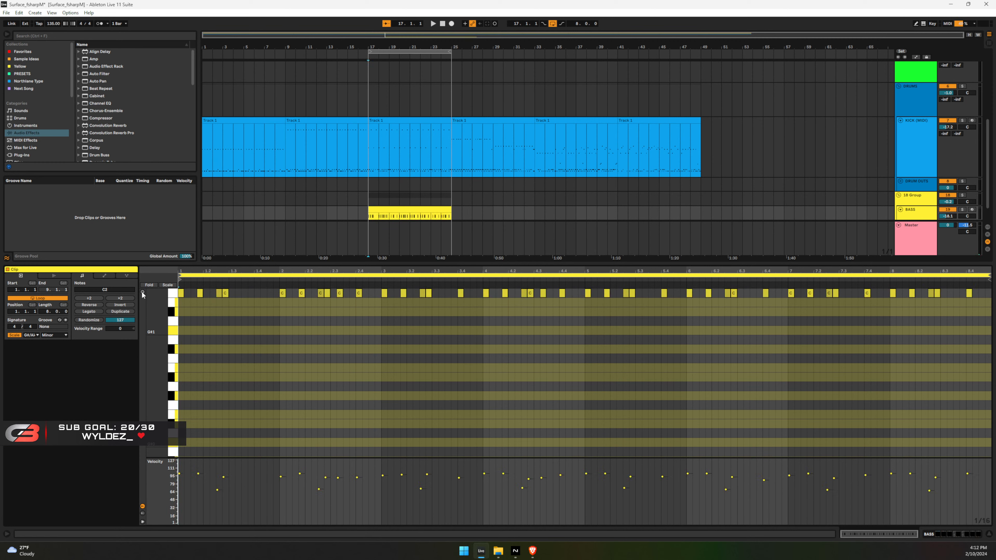
pyautogui.click(175, 295)
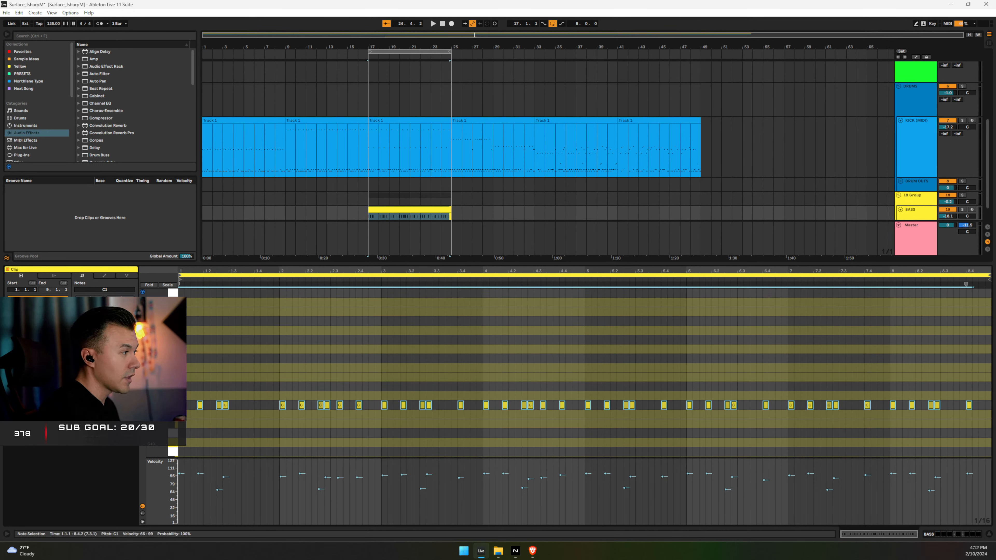
pyautogui.moveTo(202, 406); pyautogui.dragTo(202, 407)
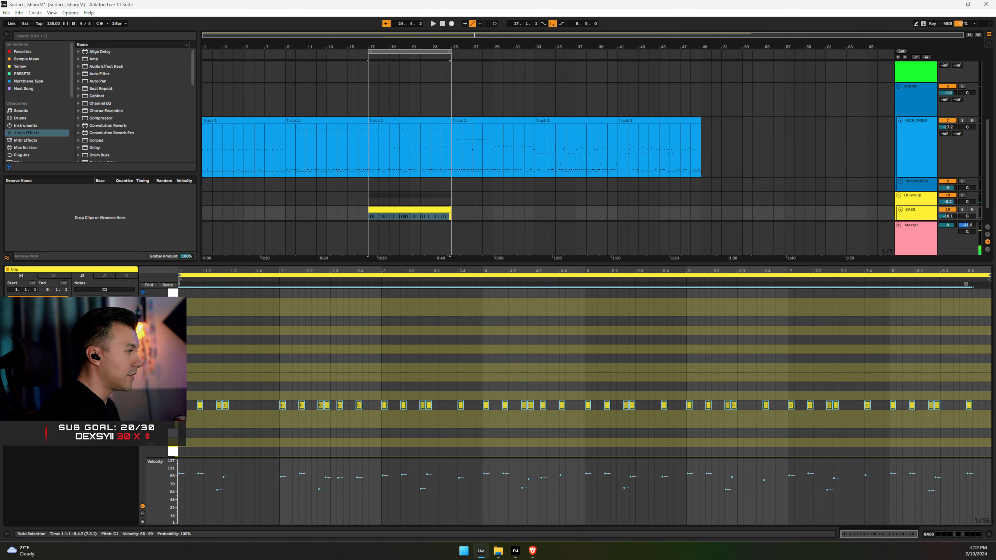
# Apply legato to all the bass notes so each one extends to the next, and play back the section
pyautogui.hotkey('ctrl', 'l')
pyautogui.press('space')
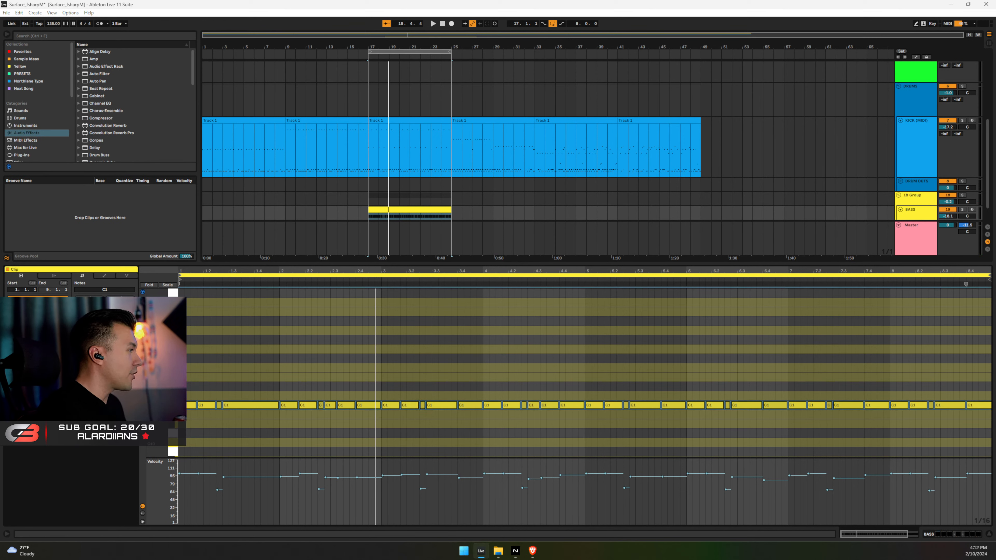
# Turn on Scale mode in the BASS clip's note editor so only the scale's notes are shown
pyautogui.click(54, 338)
pyautogui.click(55, 136)
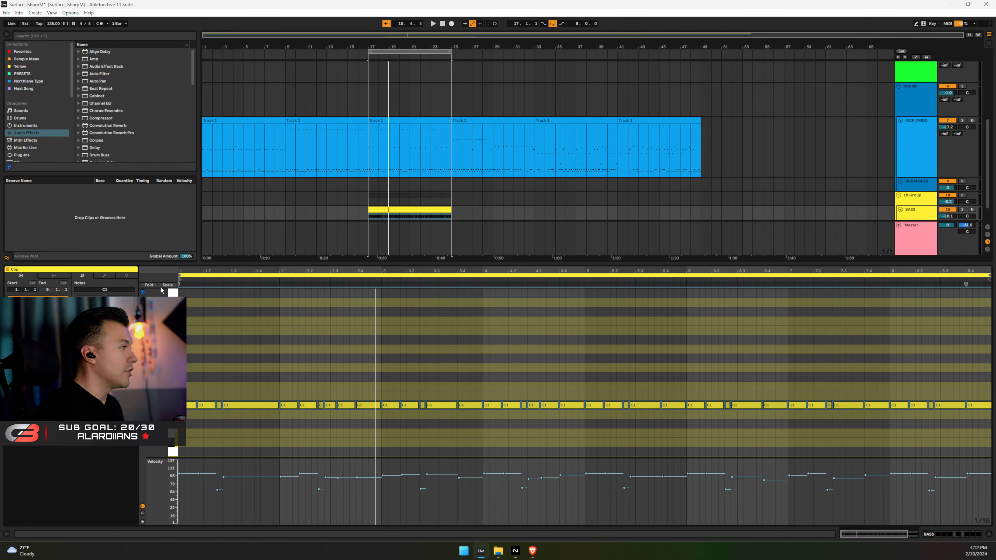
pyautogui.click(166, 286)
pyautogui.scroll(3, 231, 365)
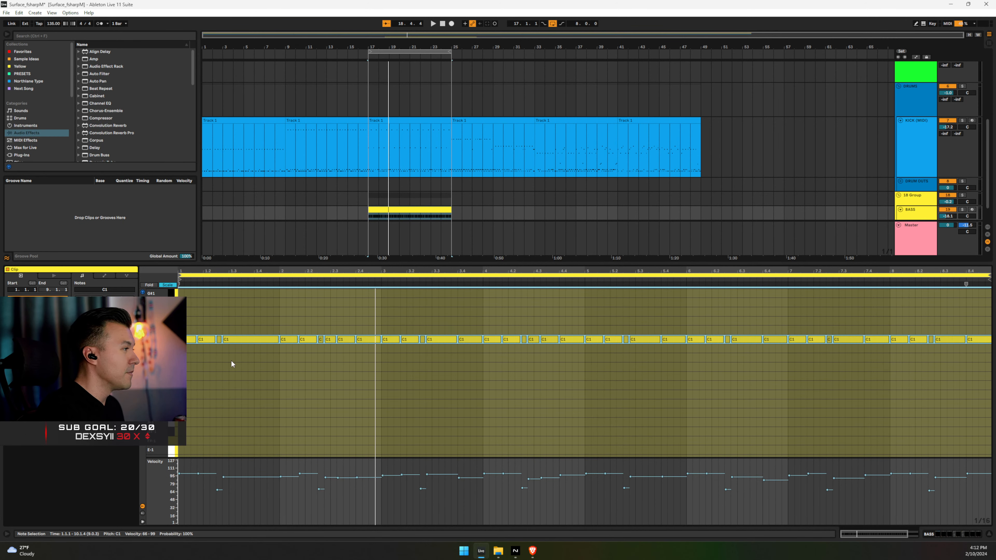
# Transpose all the selected bass notes down from C1 to F#0 along the scale
pyautogui.press('Down')
pyautogui.press('Down')
pyautogui.press('Down')
pyautogui.press('Down')
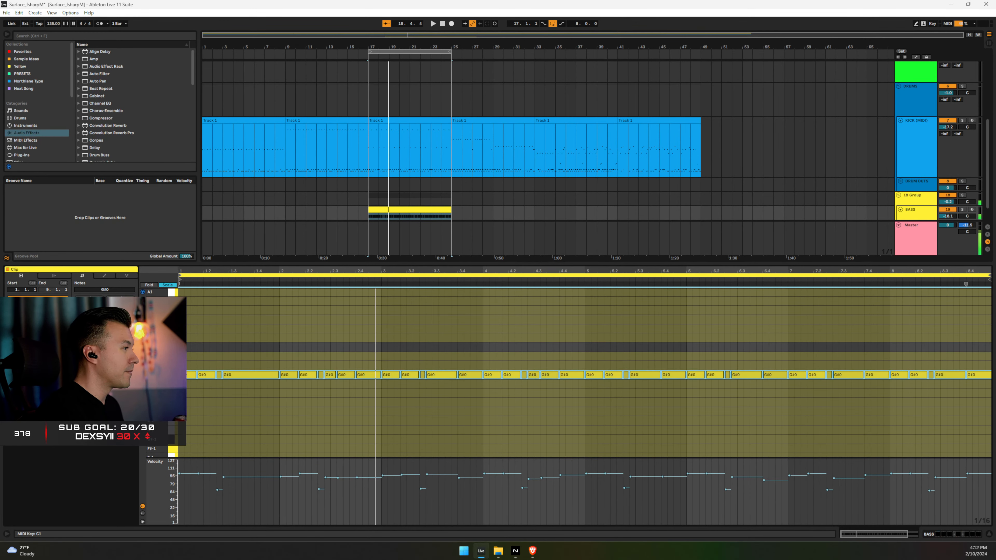
pyautogui.press('Down')
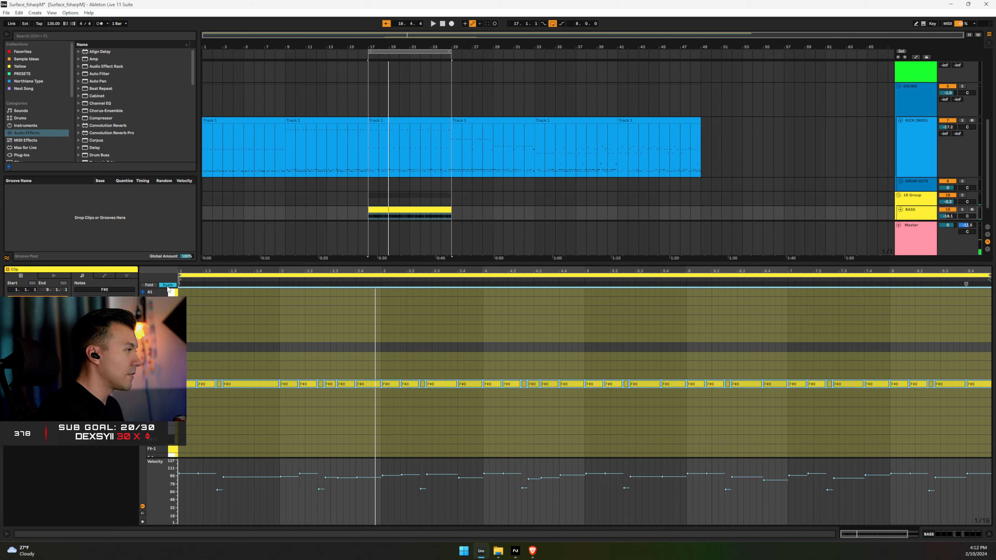
# Try all the bass notes an octave higher at F#1 with playback, and bring them back down to F#0
pyautogui.hotkey('shift', 'Up')
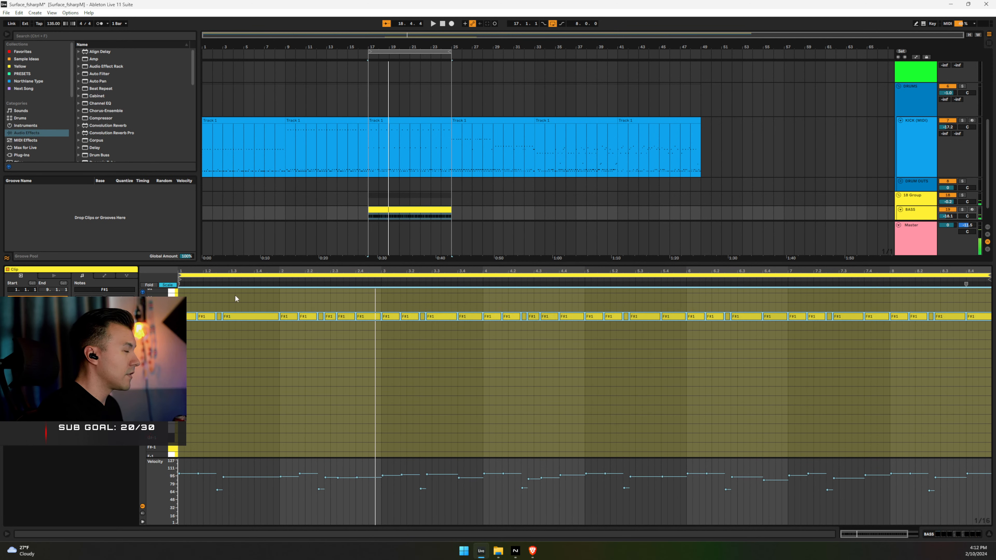
pyautogui.press('space')
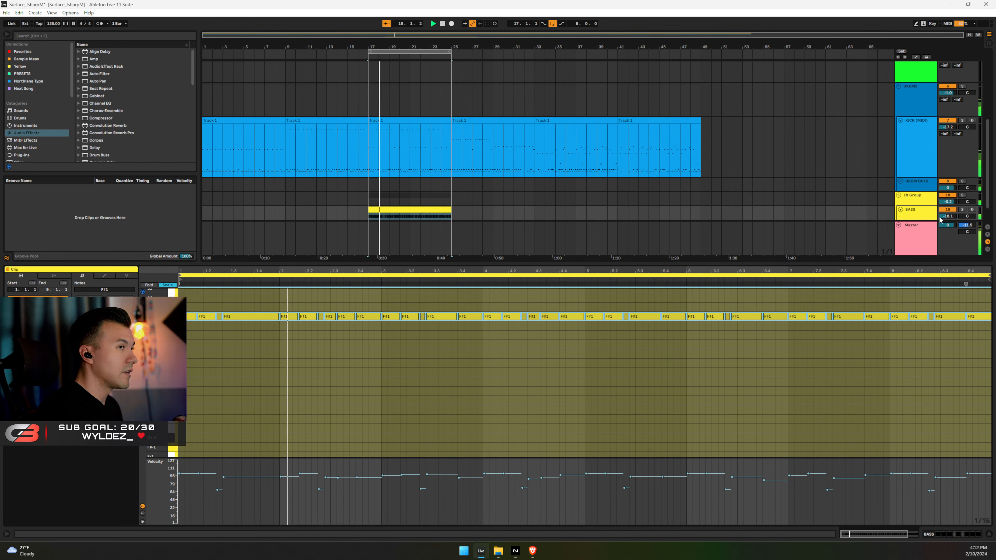
pyautogui.moveTo(940, 219); pyautogui.dragTo(940, 211)
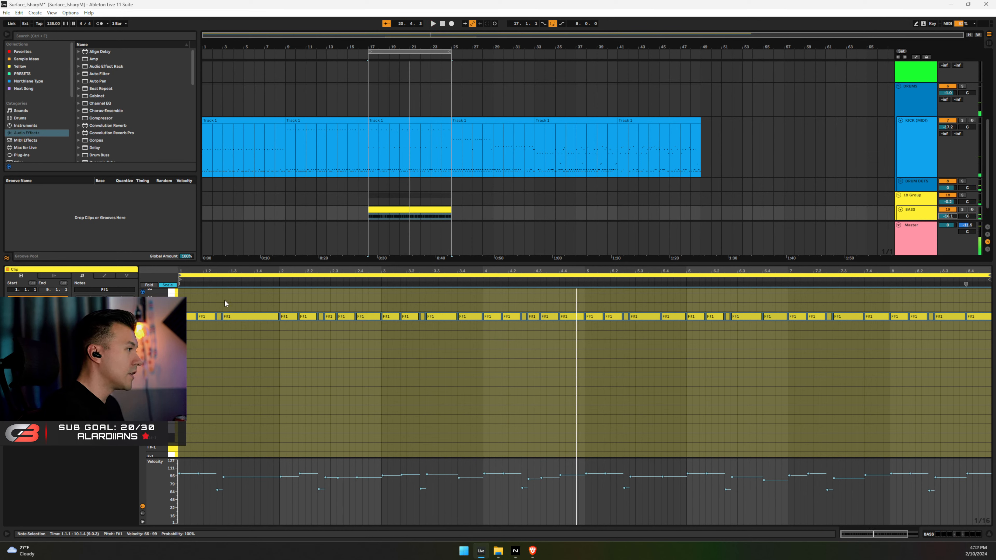
pyautogui.click(173, 317)
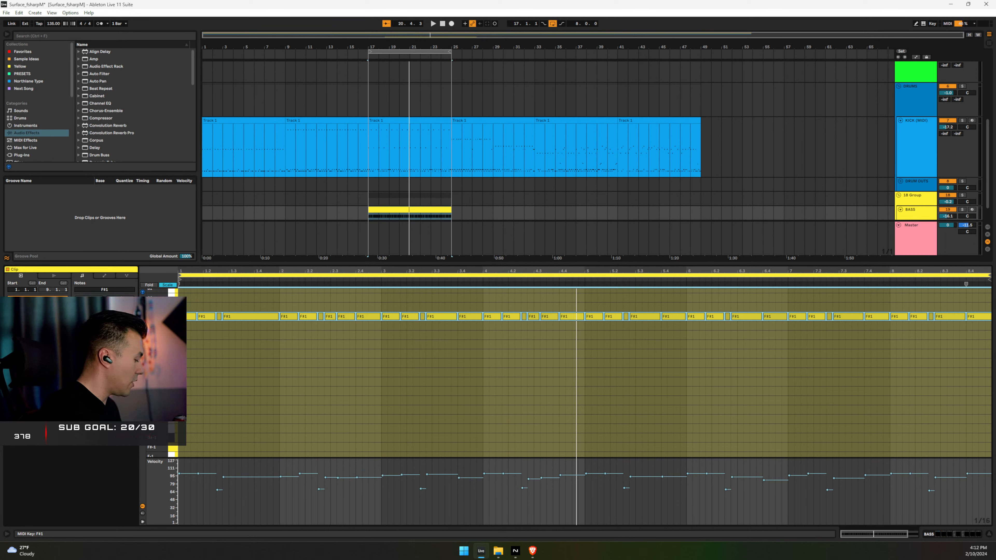
pyautogui.hotkey('shift', 'Down')
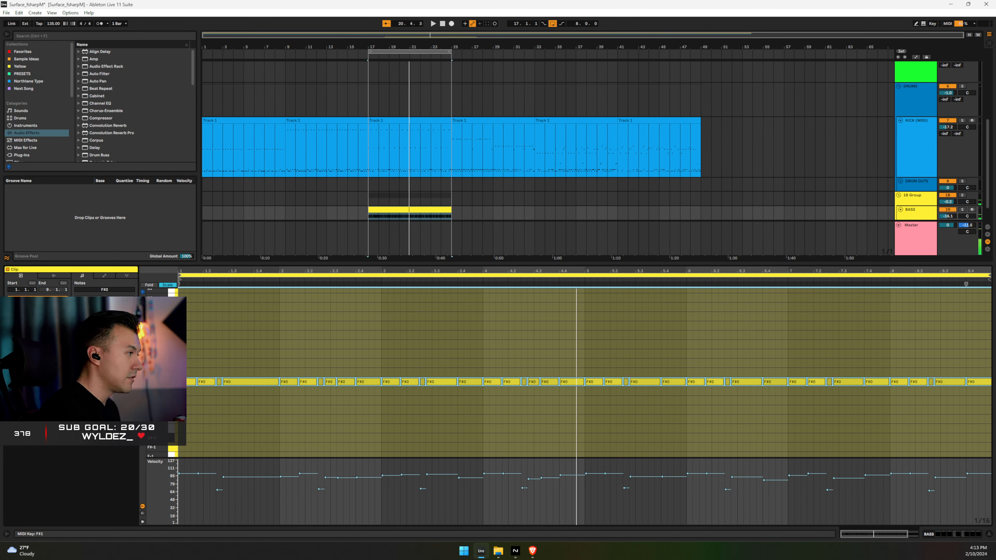
# Play back the bass line and raise the BASS track volume to about -13.2 dB
pyautogui.press('space')
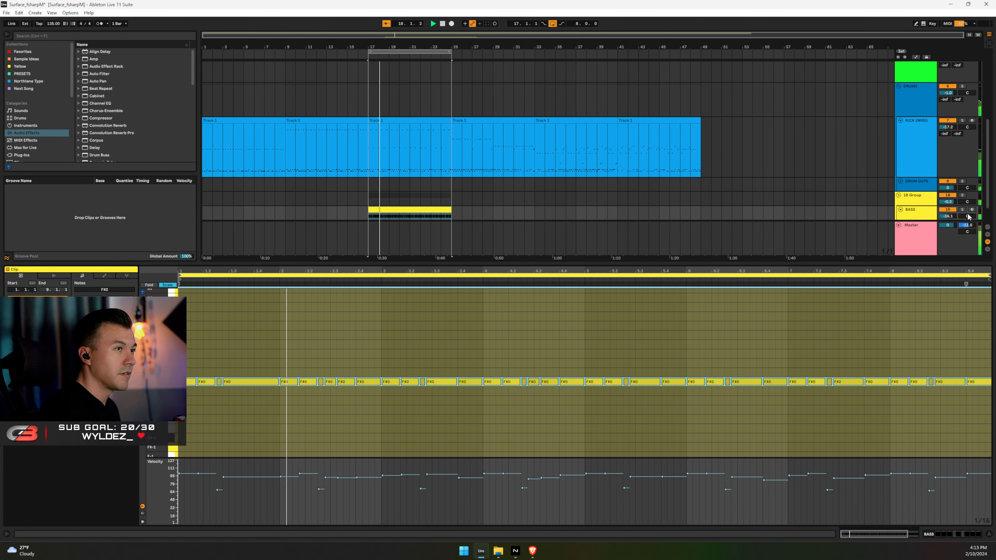
pyautogui.moveTo(948, 216); pyautogui.dragTo(947, 206)
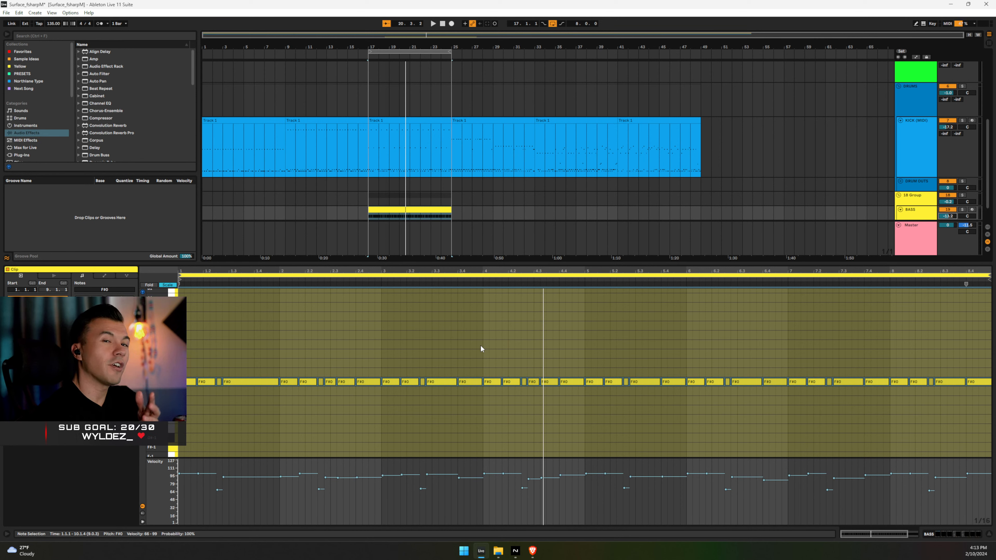
# Examine the Archetype Gojira X amp settings in the GUITAR track's device chain, and close the plug-in window
pyautogui.scroll(-2, 976, 204)
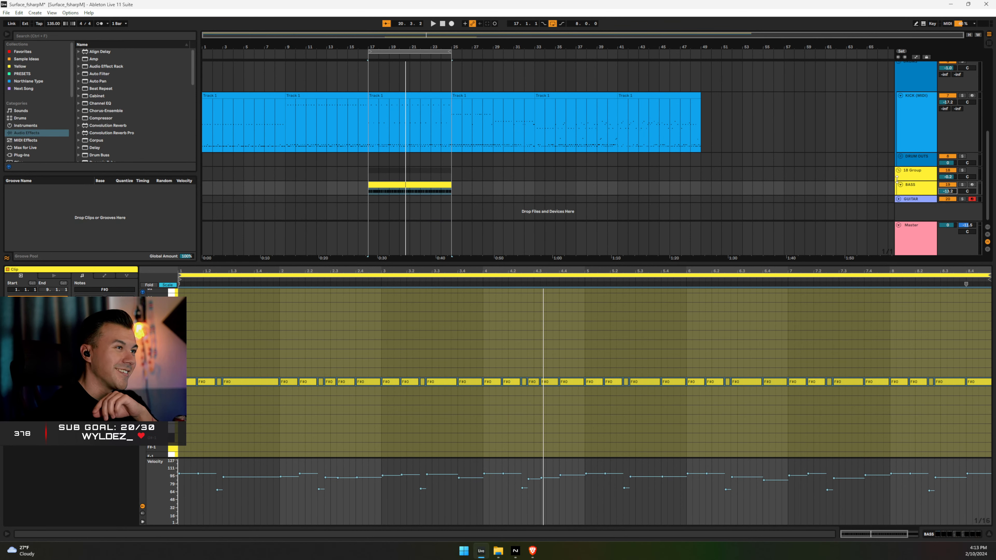
pyautogui.scroll(-3, 898, 202)
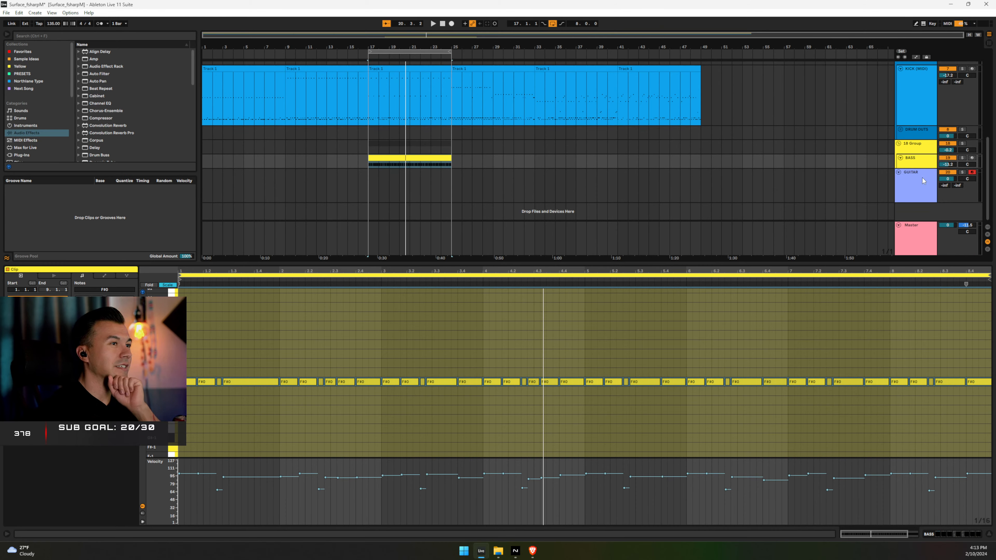
pyautogui.doubleClick(922, 178)
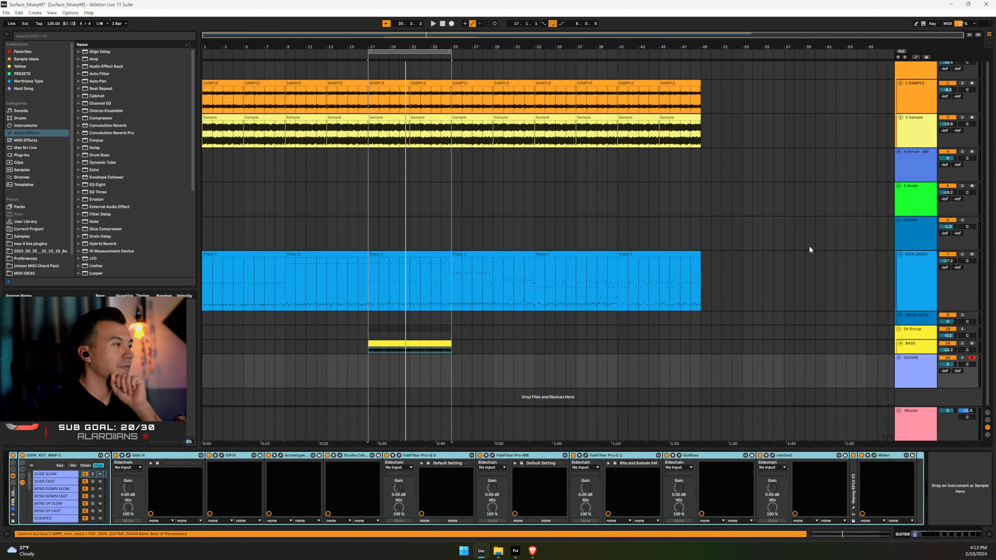
pyautogui.click(281, 456)
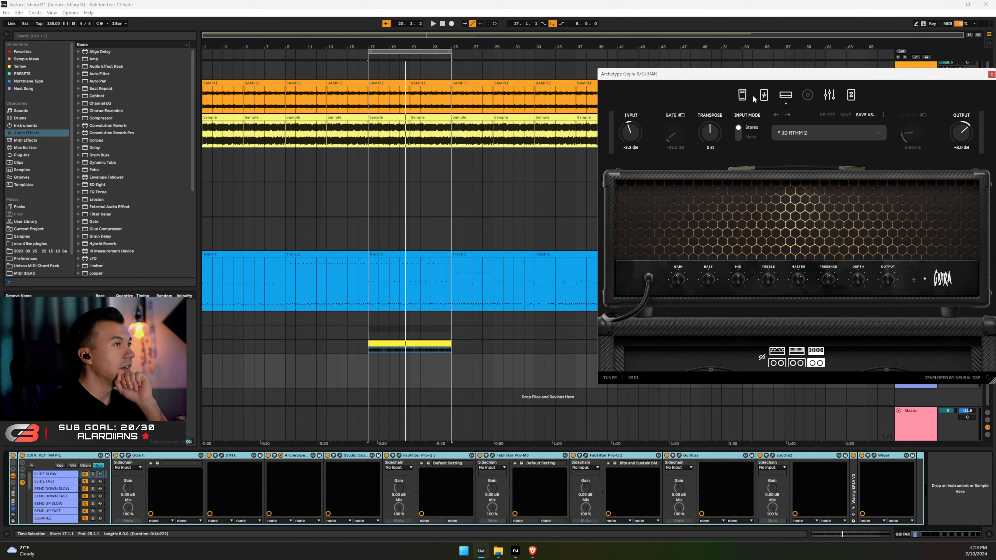
pyautogui.moveTo(748, 79); pyautogui.dragTo(607, 88)
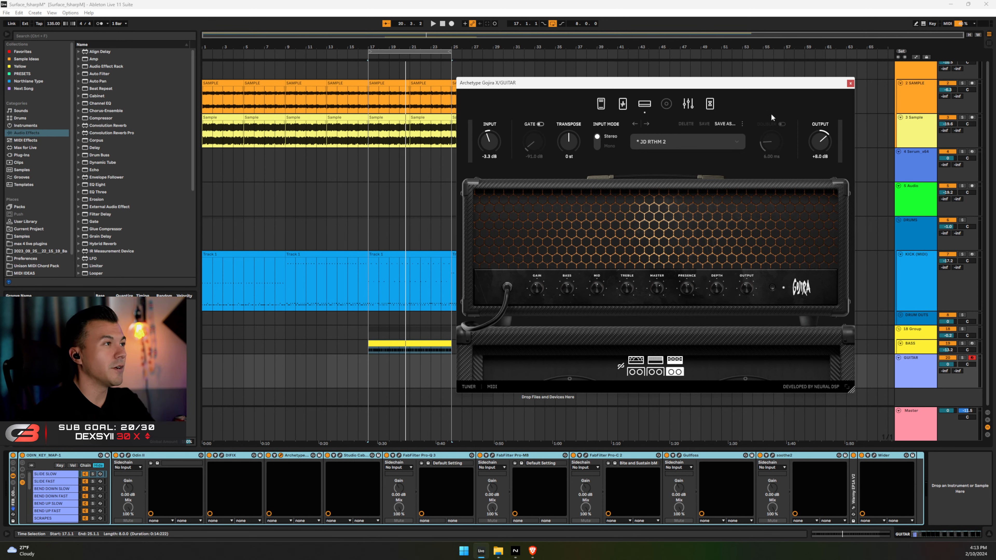
pyautogui.click(850, 83)
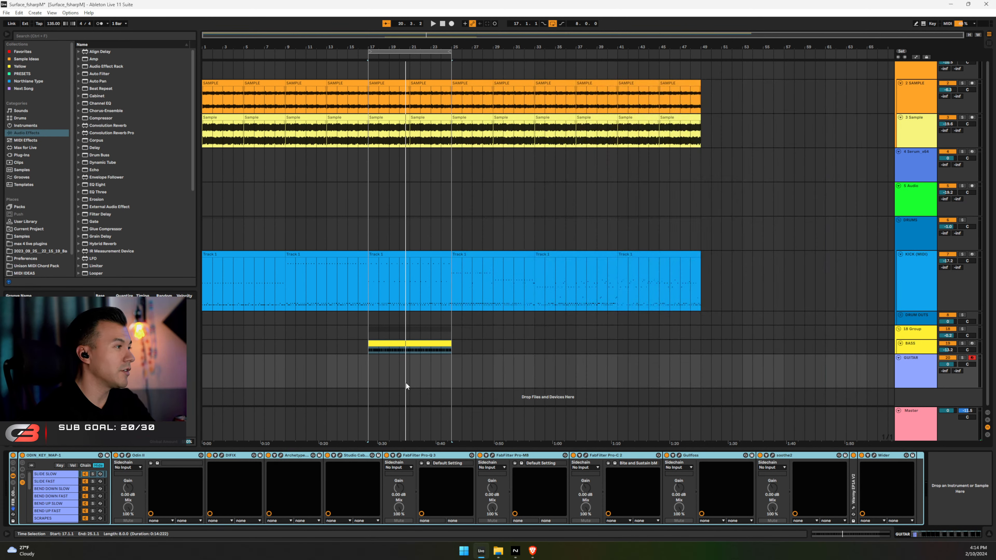
# Make the BASS track taller and play the arrangement from the start of its clip at bar 17
pyautogui.click(916, 351)
pyautogui.moveTo(916, 352); pyautogui.dragTo(916, 358)
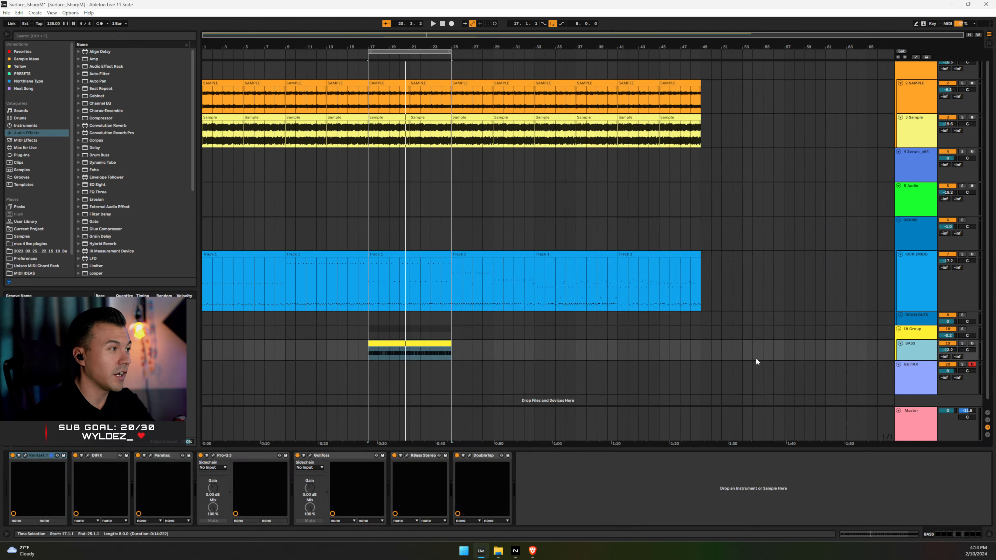
pyautogui.click(377, 355)
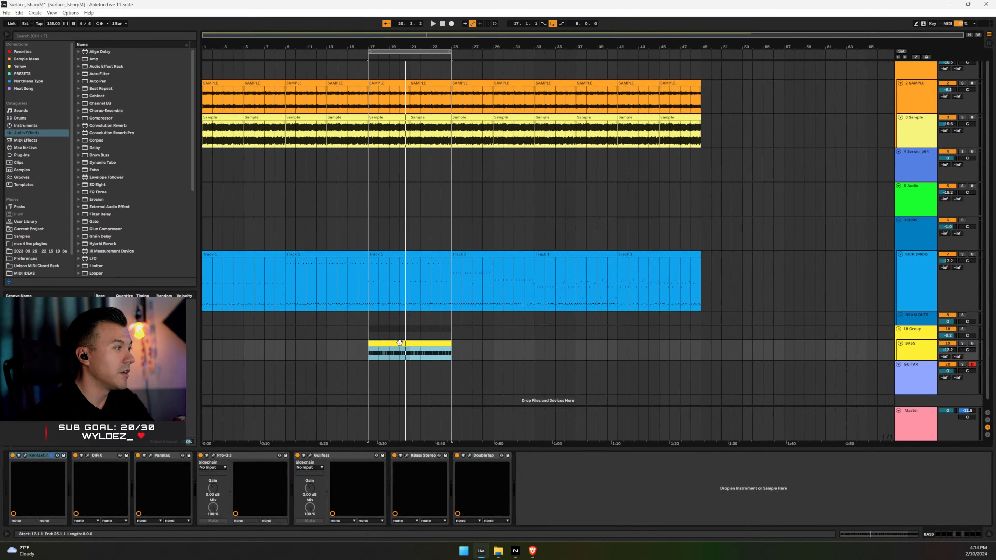
pyautogui.click(373, 356)
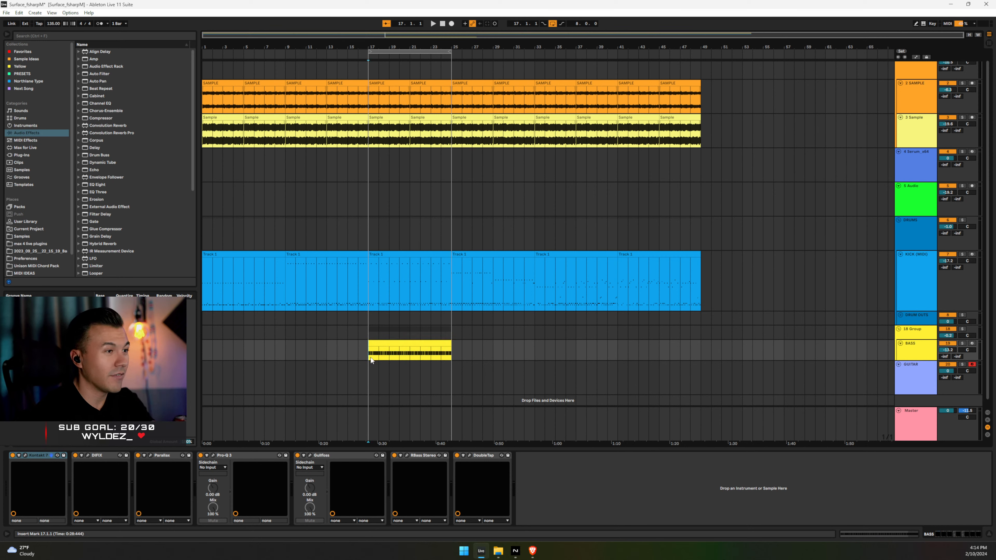
pyautogui.press('space')
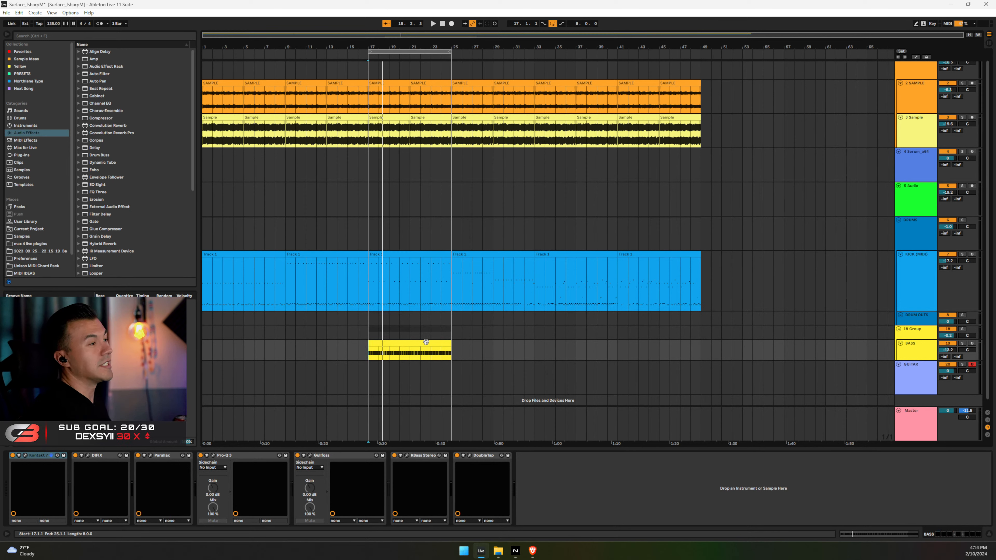
# Open the BASS clip's notes for editing
pyautogui.click(426, 341)
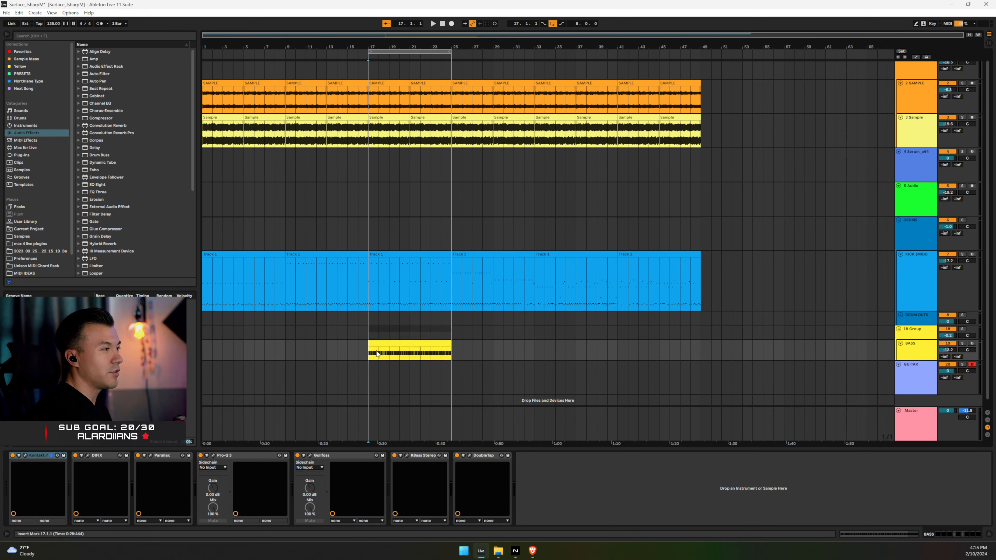
pyautogui.click(389, 343)
pyautogui.doubleClick(417, 343)
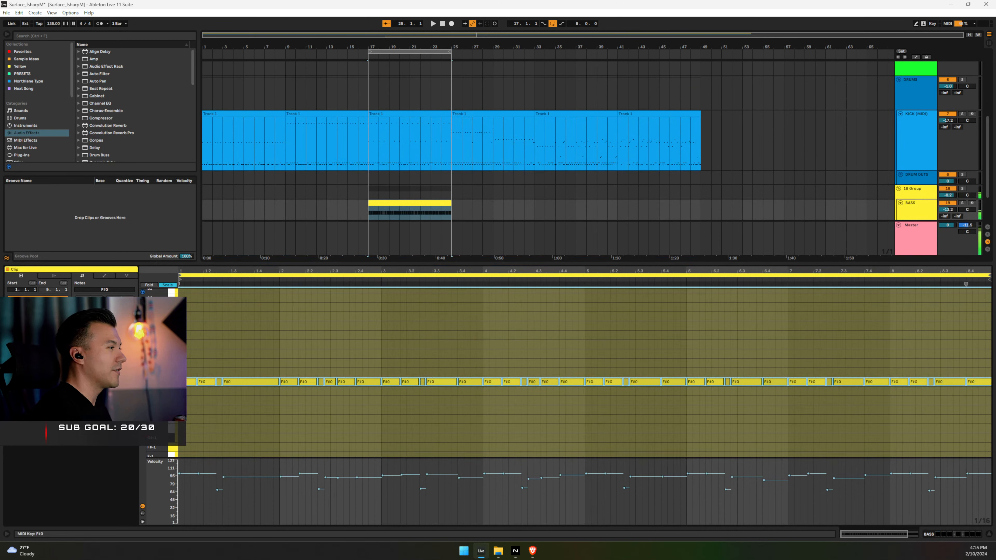
# Try all the bass notes an octave higher at F#1, lower them to D1 and play the section
pyautogui.hotkey('shift', 'Up')
pyautogui.hotkey('shift', 'Down')
pyautogui.hotkey('shift', 'Up')
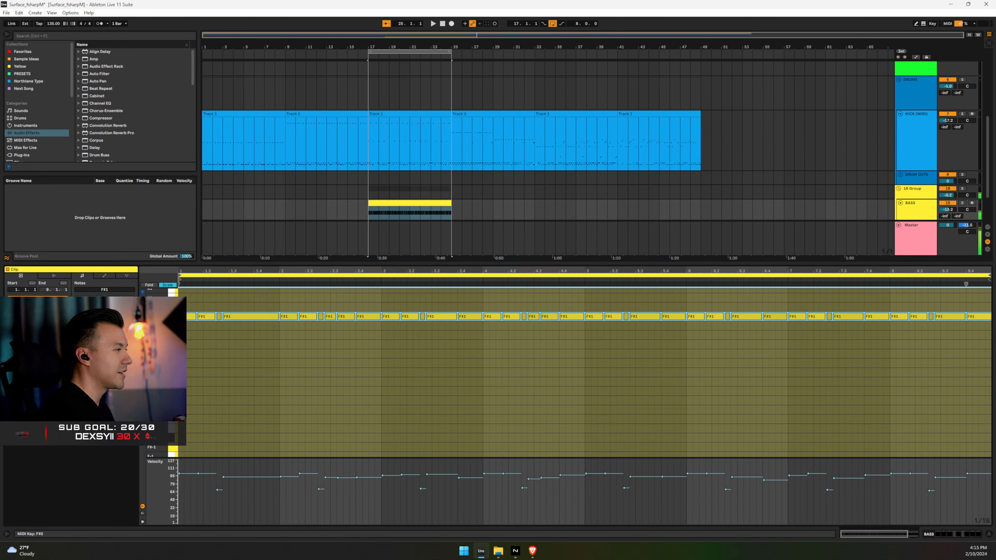
pyautogui.press('Down')
pyautogui.press('Down')
pyautogui.press('Down')
pyautogui.press('Down')
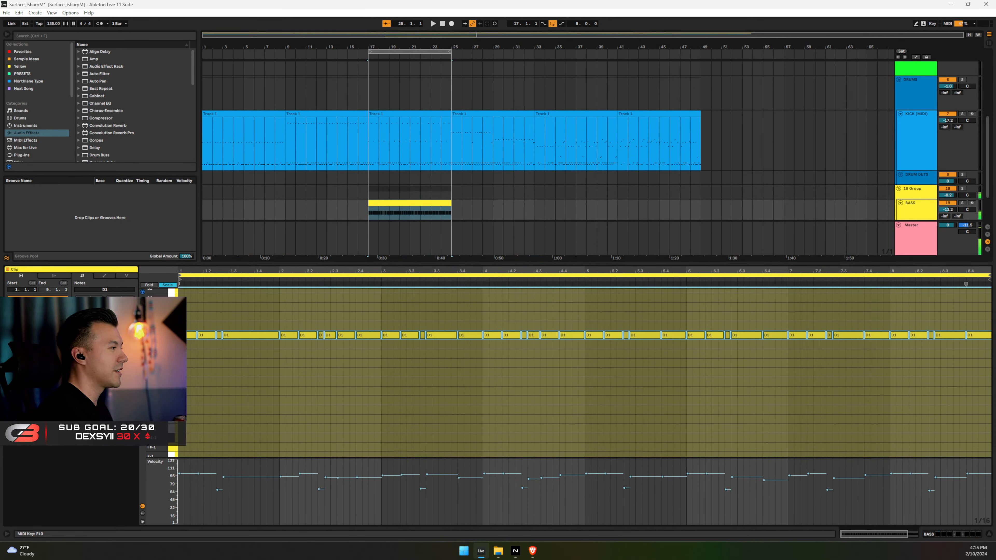
pyautogui.press('space')
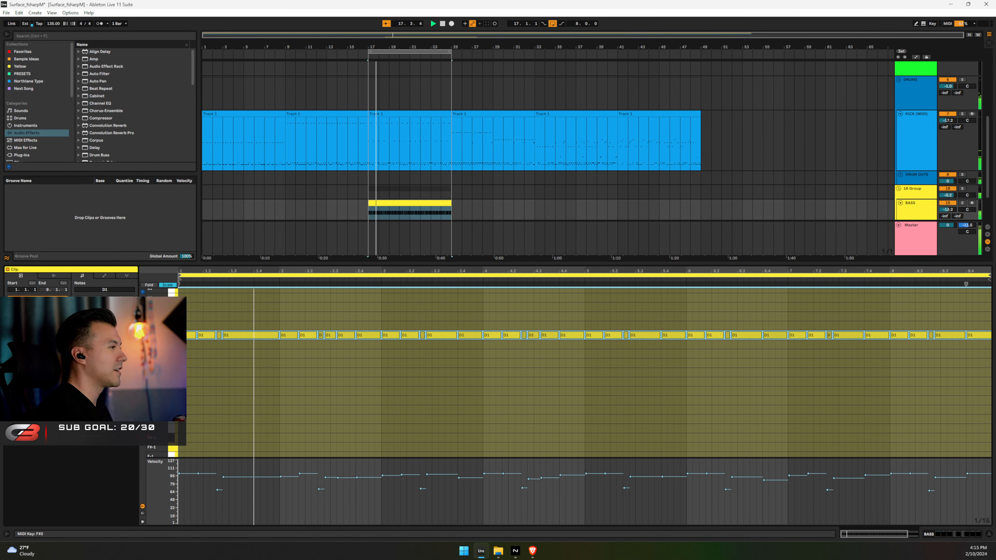
# Audition the whole bass line lowered step by step to C#1, B0 and A0
pyautogui.press('Down')
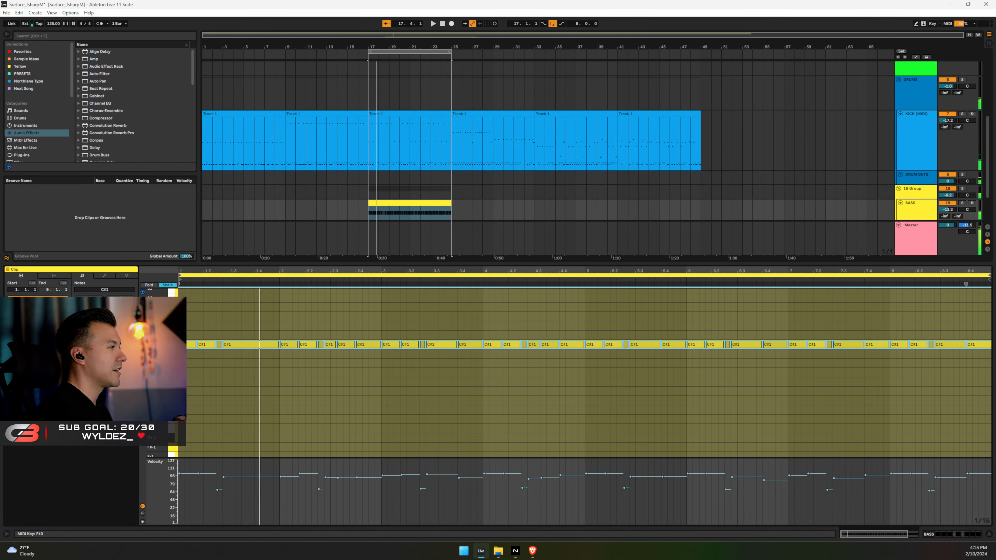
pyautogui.press('Down')
pyautogui.press('Down')
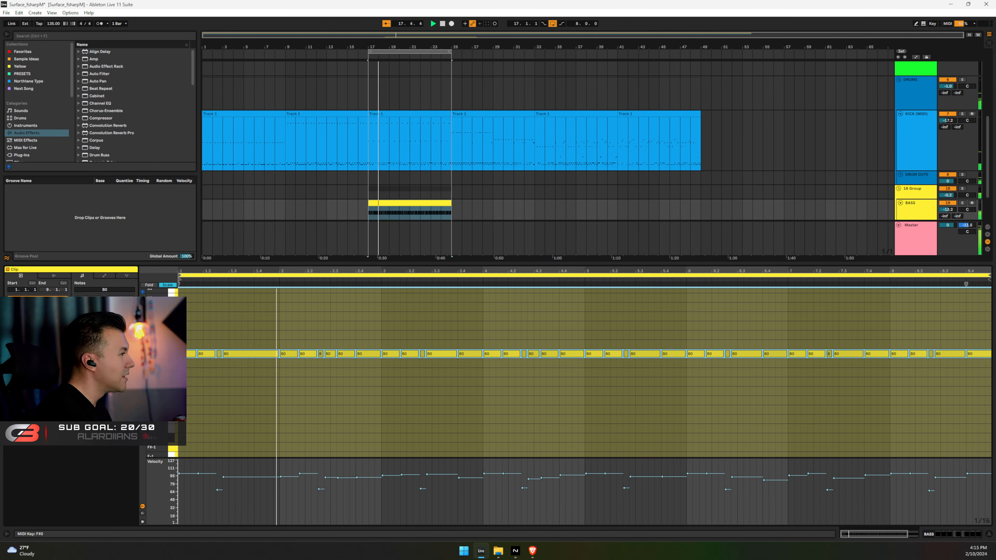
pyautogui.press('Down')
pyautogui.press('Down')
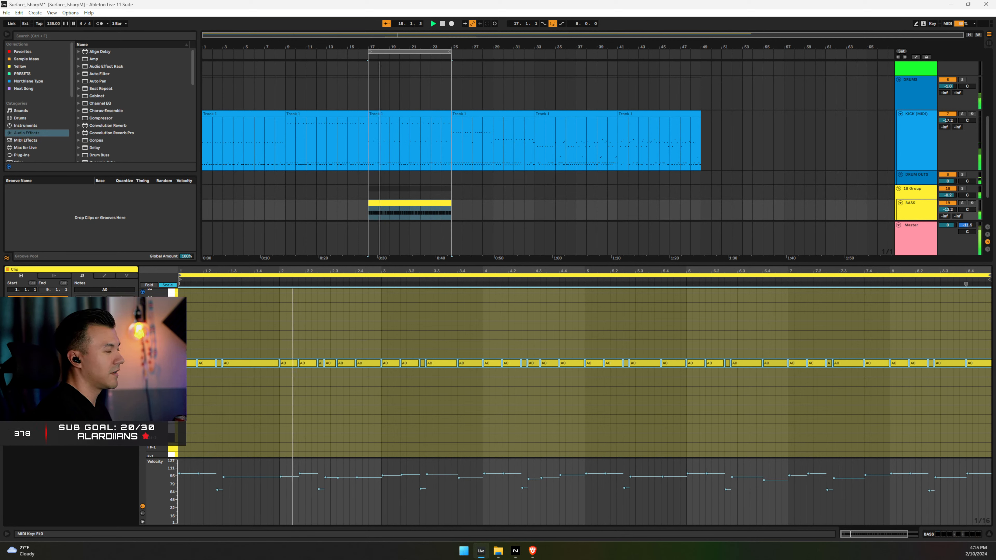
pyautogui.press('space')
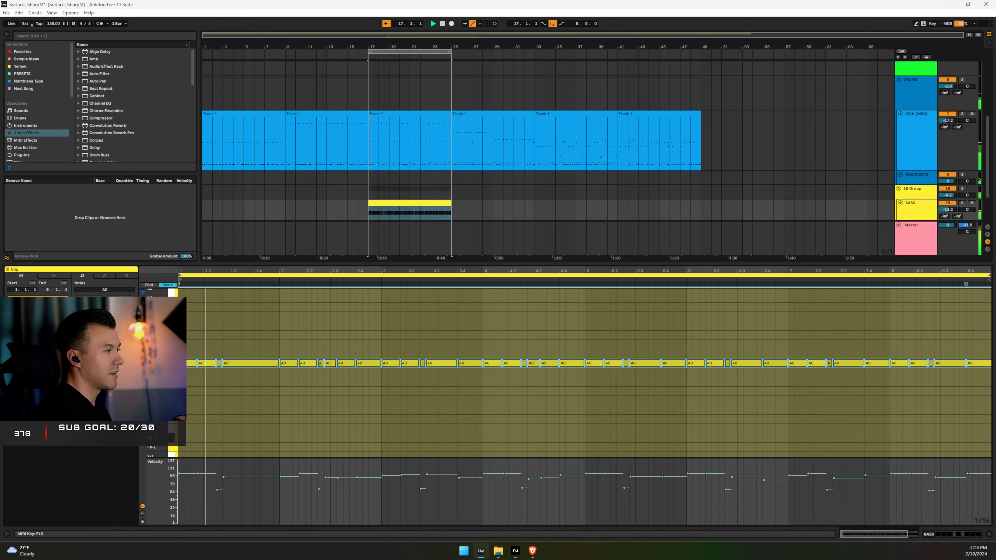
pyautogui.press('space')
# Audition the bass line at G#0, lower all its notes to F#0 and play the section again
pyautogui.press('Down')
pyautogui.press('space')
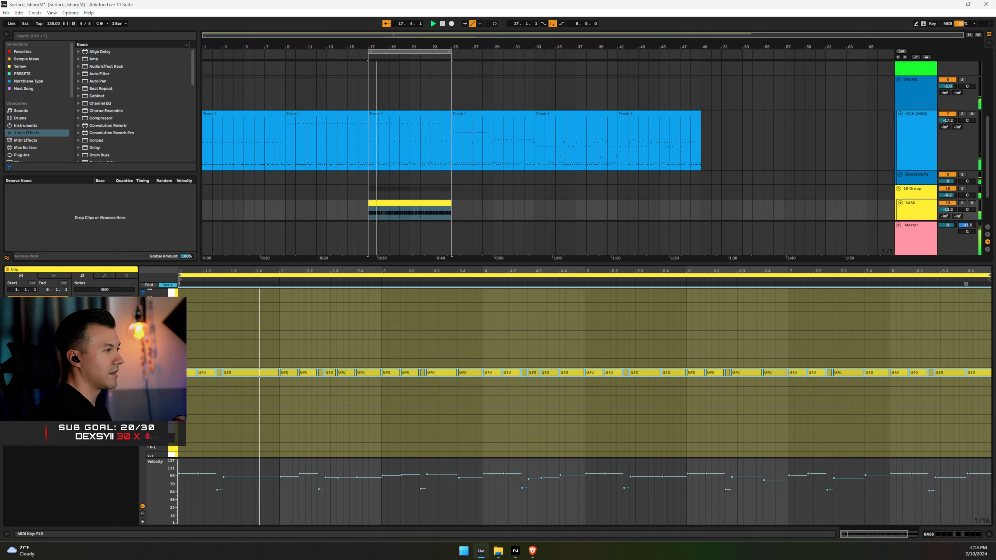
pyautogui.press('space')
pyautogui.press('Down')
pyautogui.press('space')
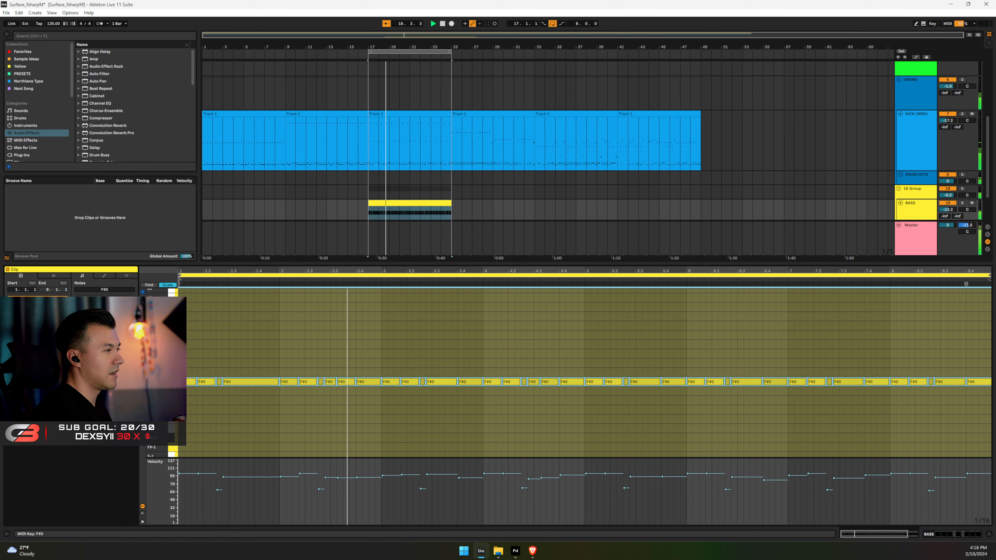
pyautogui.press('space')
pyautogui.press('space')
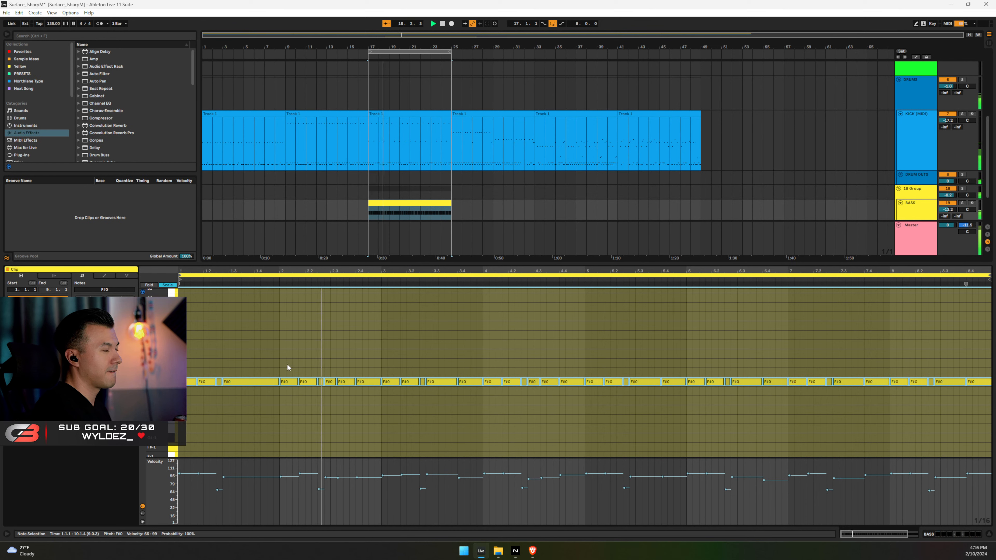
# Move only the notes in the second bar of the BASS clip up to E1
pyautogui.moveTo(286, 361); pyautogui.dragTo(368, 395)
pyautogui.press('Up')
pyautogui.press('Up')
pyautogui.press('Up')
pyautogui.press('Up')
pyautogui.press('Up')
pyautogui.press('Up')
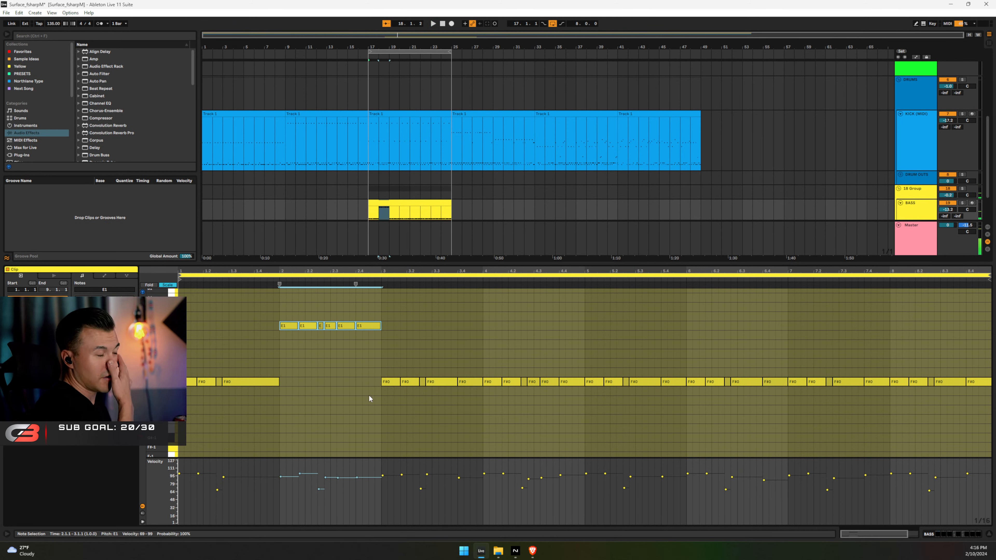
# Lower the selected notes in the second bar of the BASS clip back to F#0
pyautogui.press('Down')
pyautogui.press('Down')
pyautogui.press('Down')
pyautogui.press('Down')
pyautogui.press('Down')
pyautogui.press('Down')
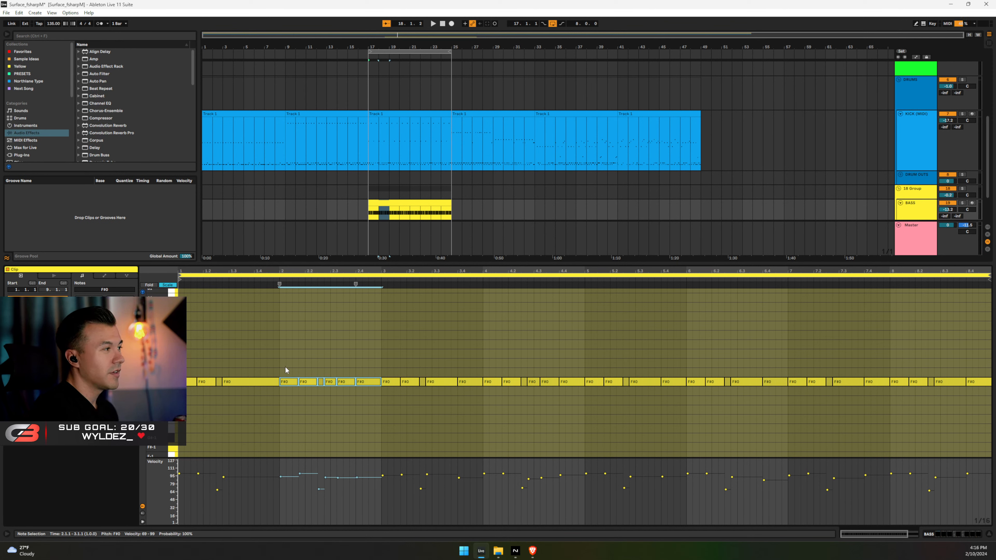
# Try raising the notes from the end of bar 1 through bar 3 to A0, and return them to F#0
pyautogui.moveTo(231, 369); pyautogui.dragTo(325, 410)
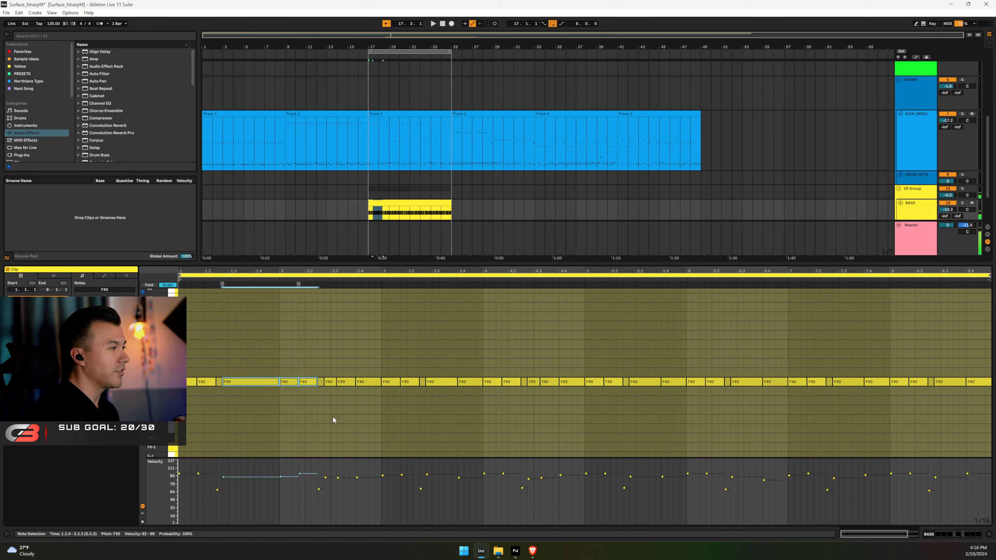
pyautogui.click(289, 355)
pyautogui.click(281, 351)
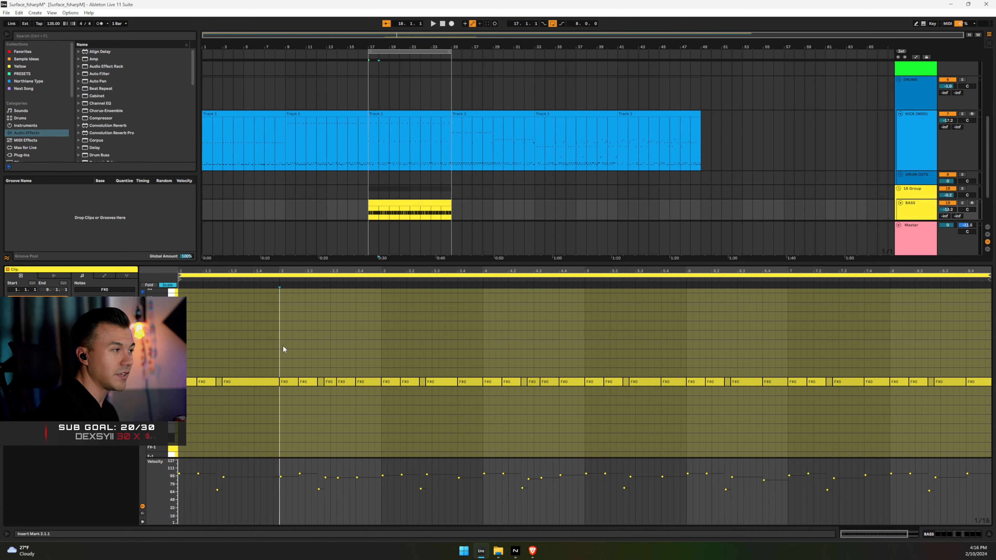
pyautogui.moveTo(279, 344); pyautogui.dragTo(477, 429)
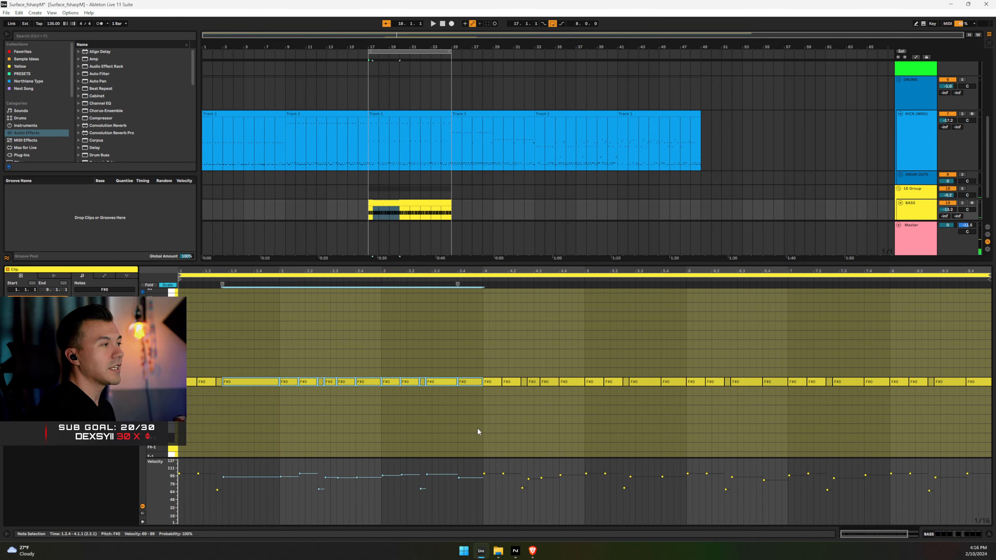
pyautogui.press('Up')
pyautogui.press('Up')
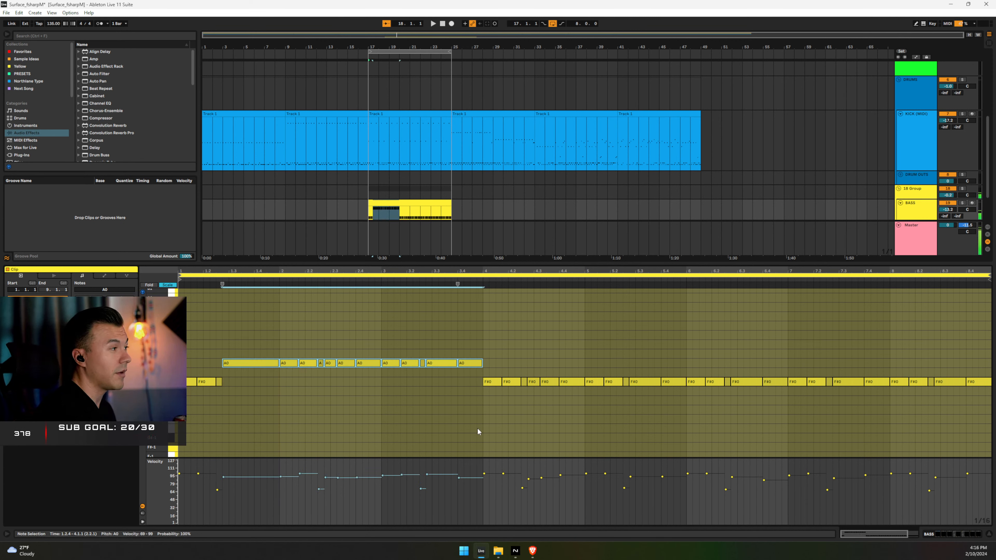
pyautogui.press('Down')
pyautogui.press('Down')
# Raise only the notes in bars 2 and 3 of the BASS clip to B0 and play the section
pyautogui.moveTo(283, 365); pyautogui.dragTo(477, 422)
pyautogui.press('Up')
pyautogui.press('Up')
pyautogui.press('Up')
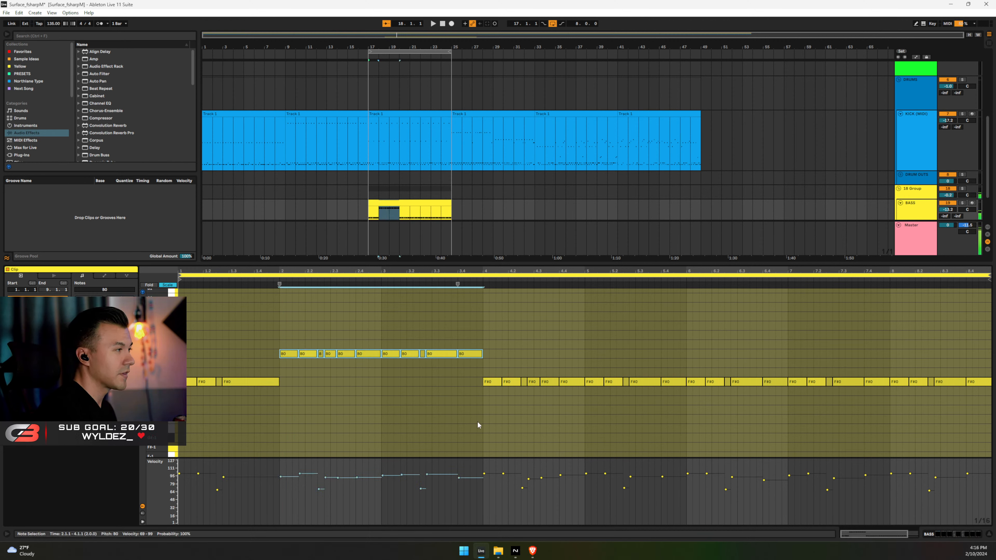
pyautogui.press('space')
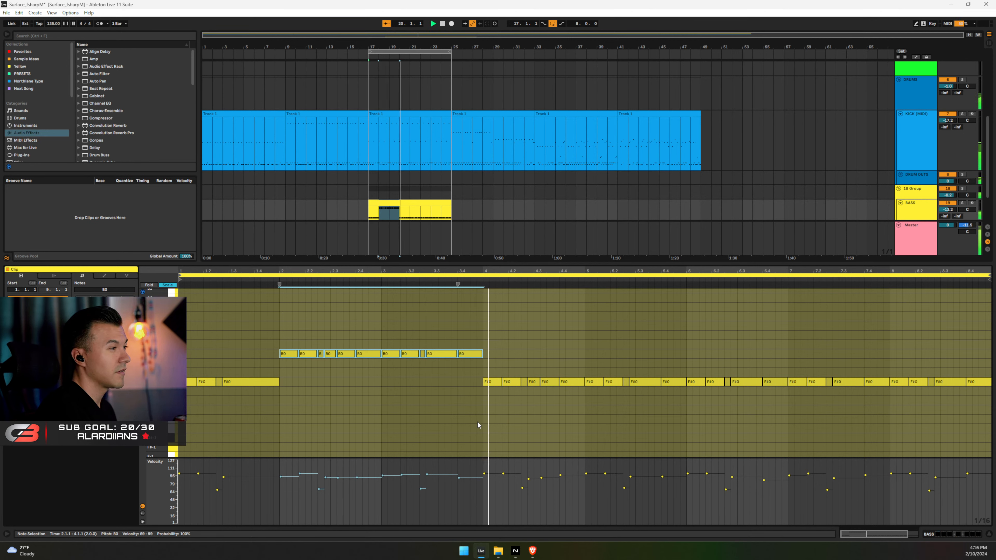
# Try the notes in bar 5 at E1, settle them on D1 and play the section
pyautogui.hscroll(1, 599, 366)
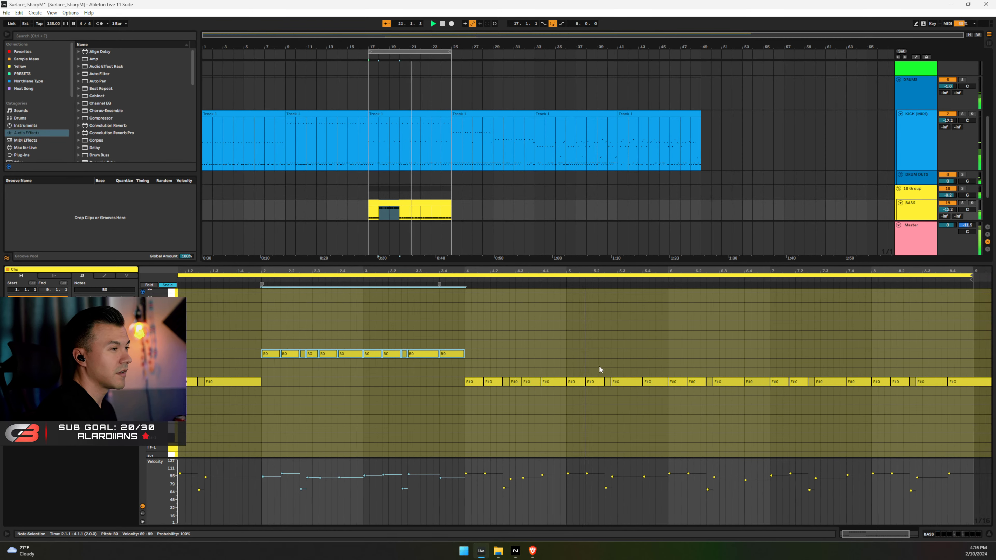
pyautogui.moveTo(569, 366); pyautogui.dragTo(660, 408)
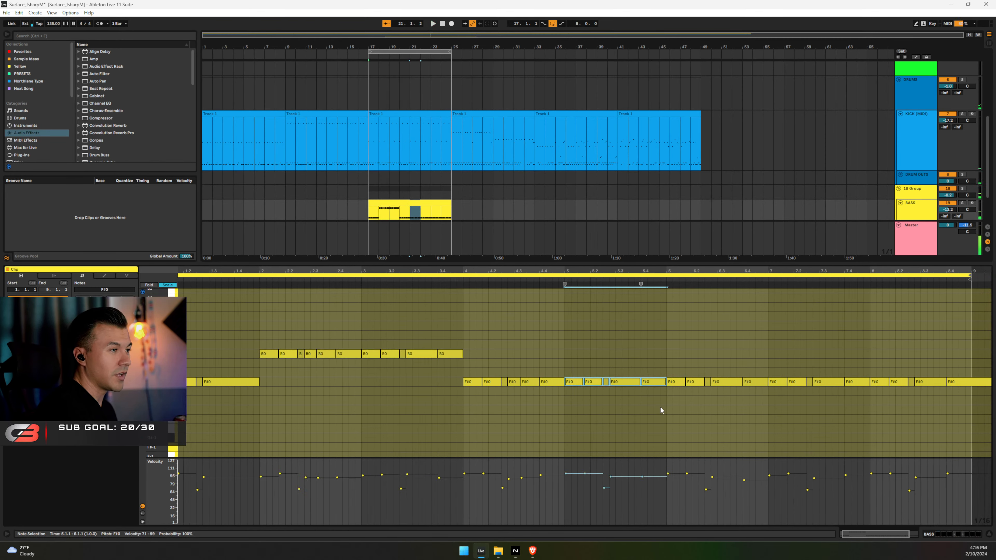
pyautogui.press('Up')
pyautogui.press('Up')
pyautogui.press('Up')
pyautogui.press('Up')
pyautogui.press('Up')
pyautogui.press('Up')
pyautogui.press('Up')
pyautogui.press('Up')
pyautogui.press('Up')
pyautogui.press('Up')
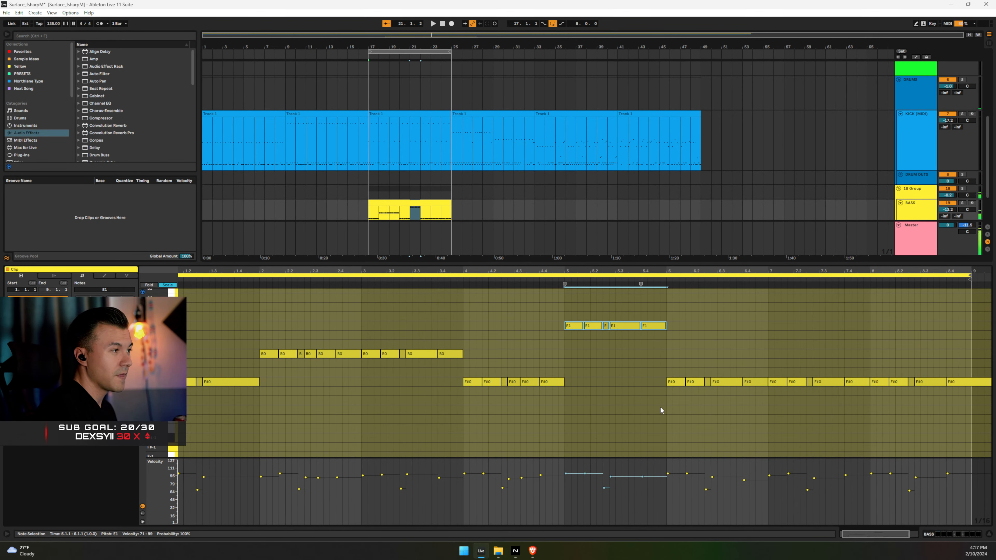
pyautogui.press('Down')
pyautogui.press('Down')
pyautogui.press('space')
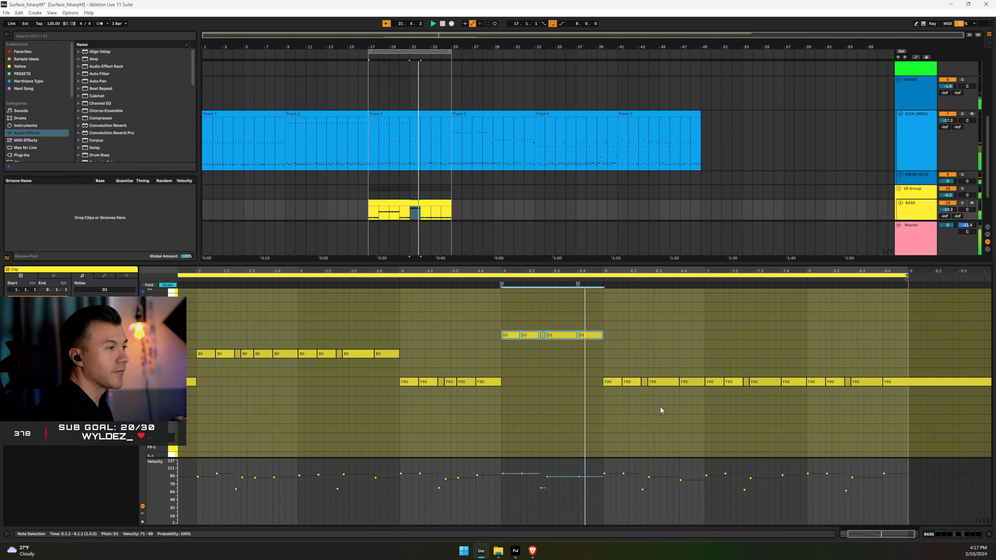
# Raise the notes in bar 6 of the bass line to D1
pyautogui.moveTo(575, 367); pyautogui.dragTo(661, 407)
pyautogui.press('Up')
pyautogui.press('Up')
pyautogui.press('Up')
pyautogui.press('Up')
pyautogui.press('Up')
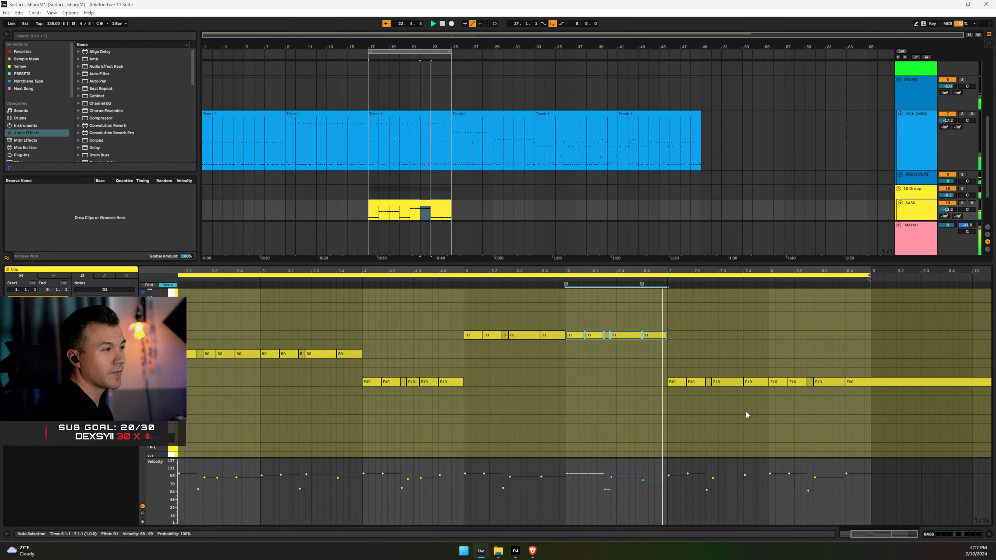
# Raise the notes in bar 7 of the bass line to D1
pyautogui.moveTo(671, 362); pyautogui.dragTo(759, 391)
pyautogui.press('Up')
pyautogui.press('Up')
pyautogui.press('Up')
pyautogui.press('Up')
pyautogui.press('Up')
pyautogui.press('Up')
pyautogui.press('Up')
pyautogui.press('Up')
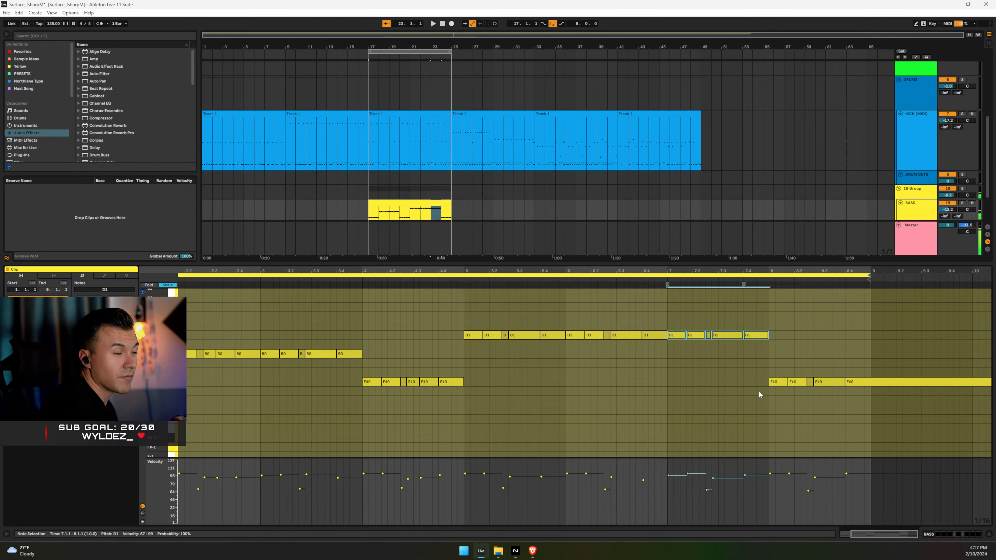
# Try the notes in bar 8 at B0 and set them to G#0
pyautogui.moveTo(765, 371); pyautogui.dragTo(872, 408)
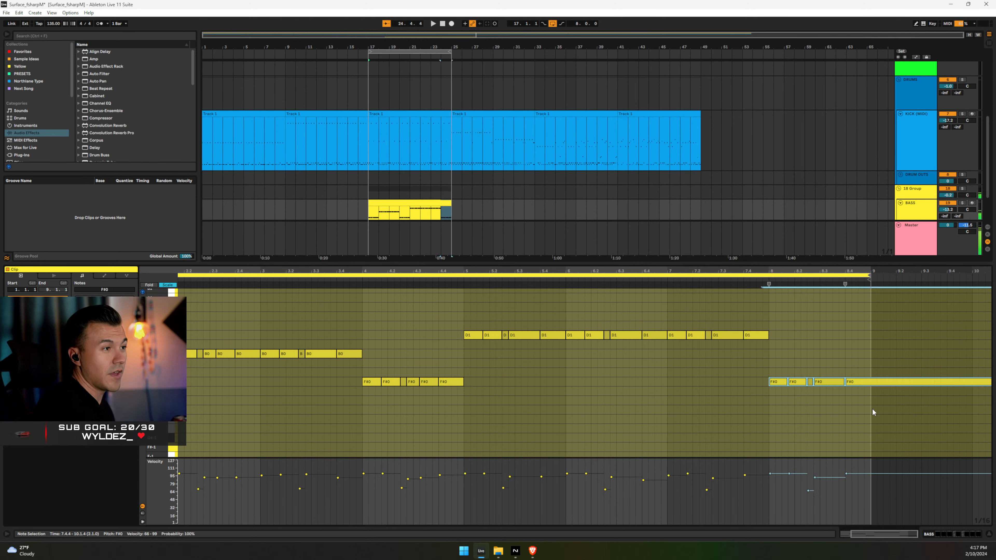
pyautogui.press('Up')
pyautogui.press('Up')
pyautogui.press('Up')
pyautogui.press('Up')
pyautogui.press('Up')
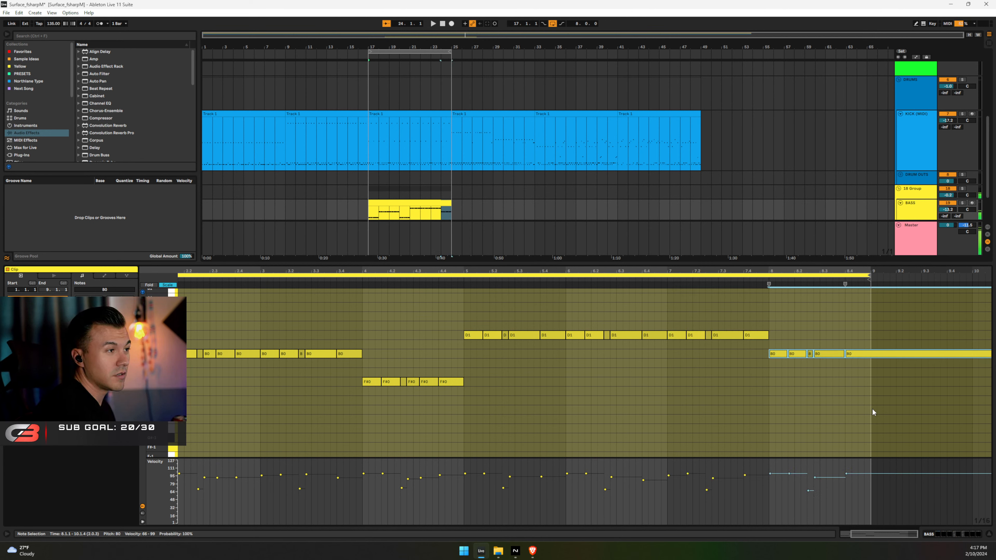
pyautogui.press('Down')
pyautogui.press('Down')
pyautogui.press('Down')
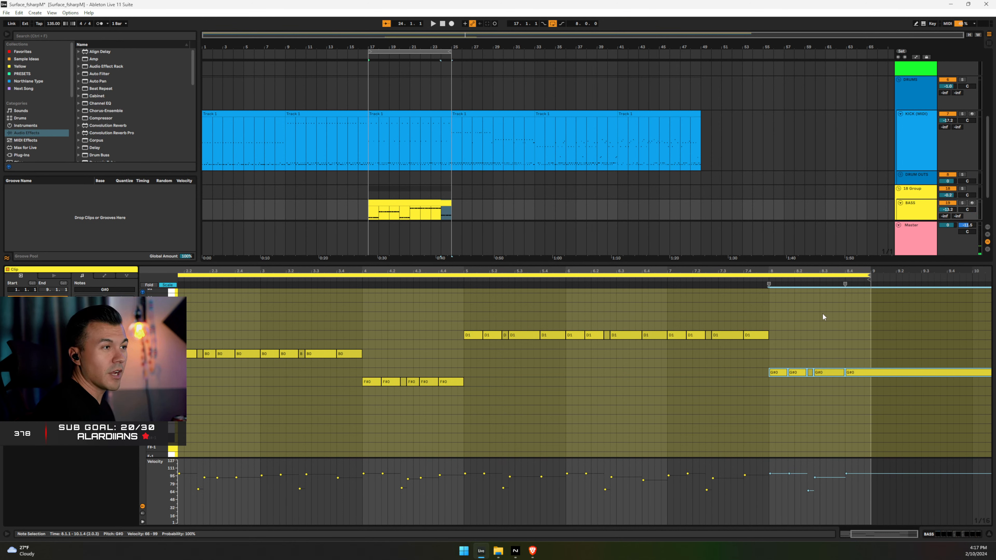
# Shorten only the last bass note so it stops at the end of the clip, and play the section
pyautogui.moveTo(849, 271); pyautogui.dragTo(867, 269)
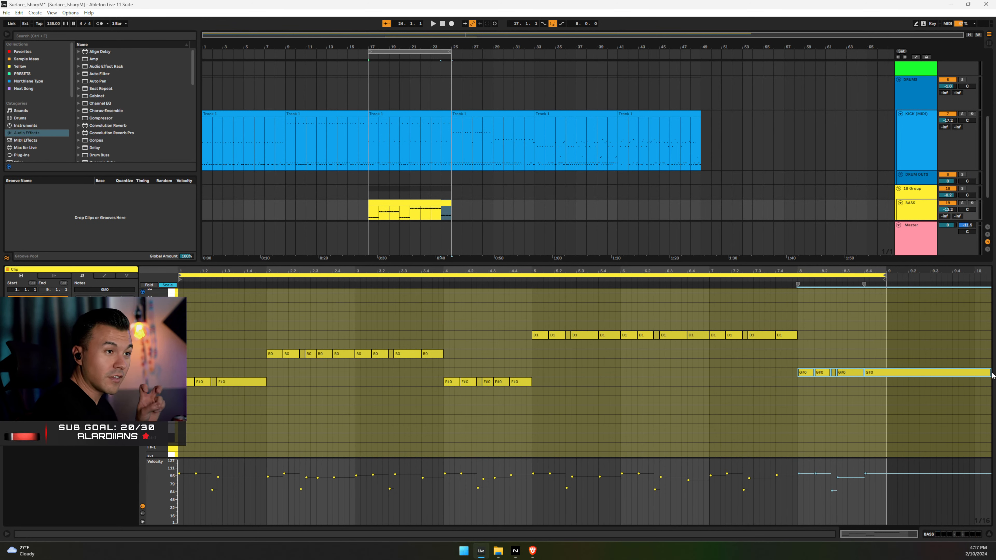
pyautogui.moveTo(992, 374); pyautogui.dragTo(899, 372)
pyautogui.hotkey('ctrl', 'z')
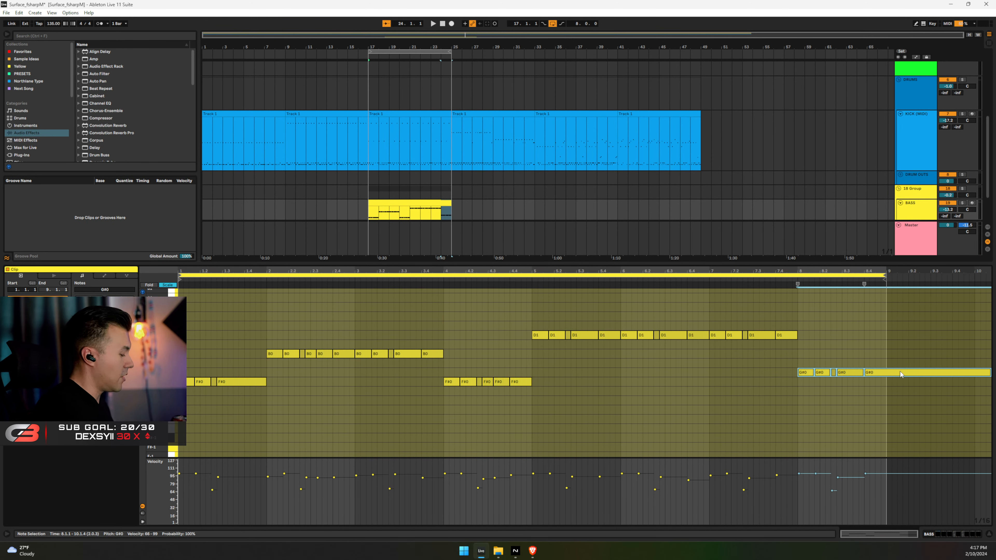
pyautogui.click(948, 345)
pyautogui.click(988, 372)
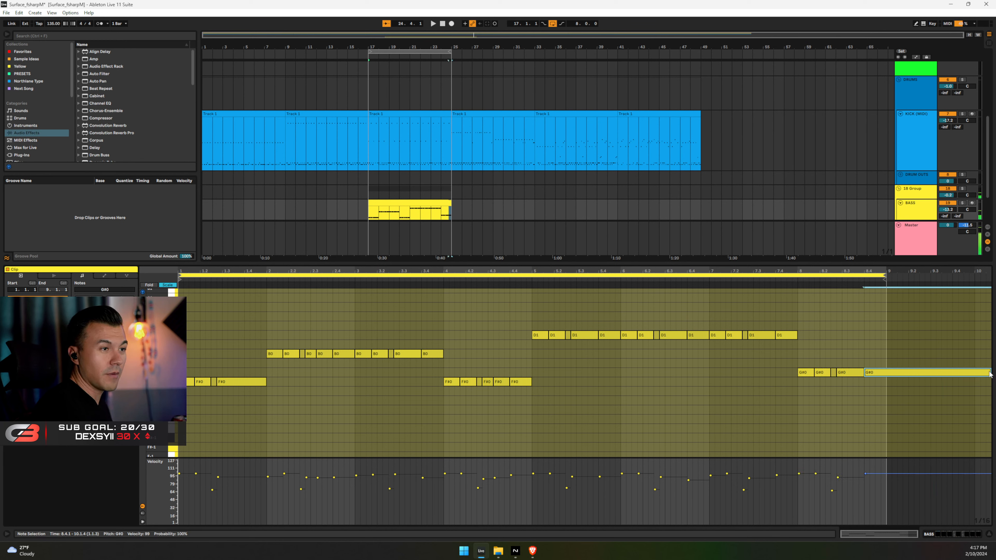
pyautogui.moveTo(990, 372); pyautogui.dragTo(888, 374)
pyautogui.press('space')
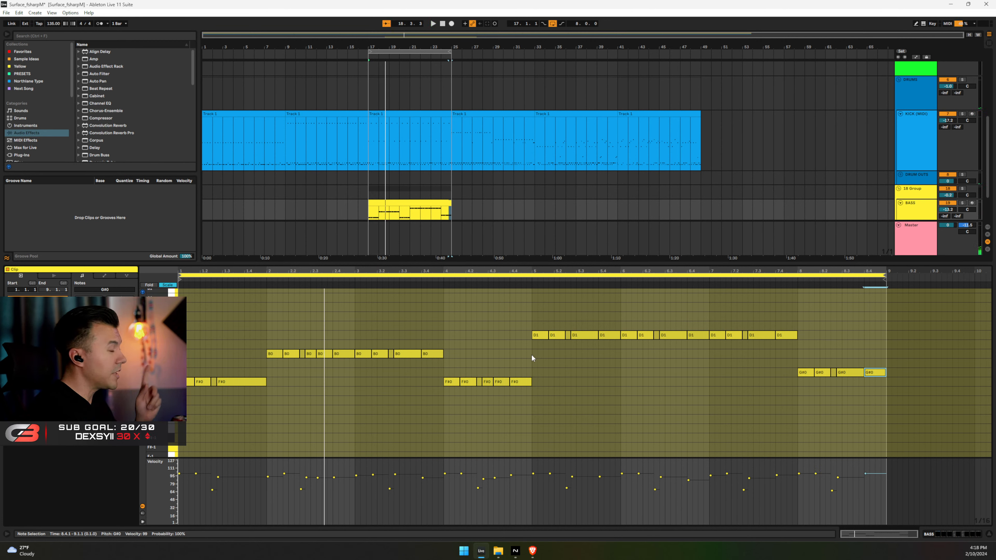
# Swap the two raised pitches, moving the notes in bars 2 and 3 to D1 and those in bars 5 to 7 to B0
pyautogui.moveTo(470, 337); pyautogui.dragTo(251, 358)
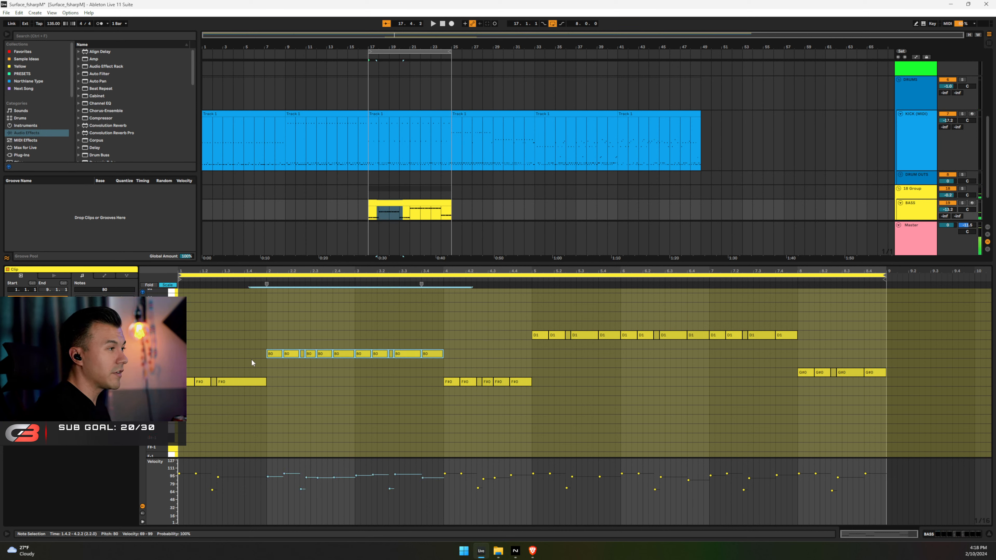
pyautogui.press('Up')
pyautogui.press('Up')
pyautogui.moveTo(516, 326); pyautogui.dragTo(821, 340)
pyautogui.press('Down')
pyautogui.press('Down')
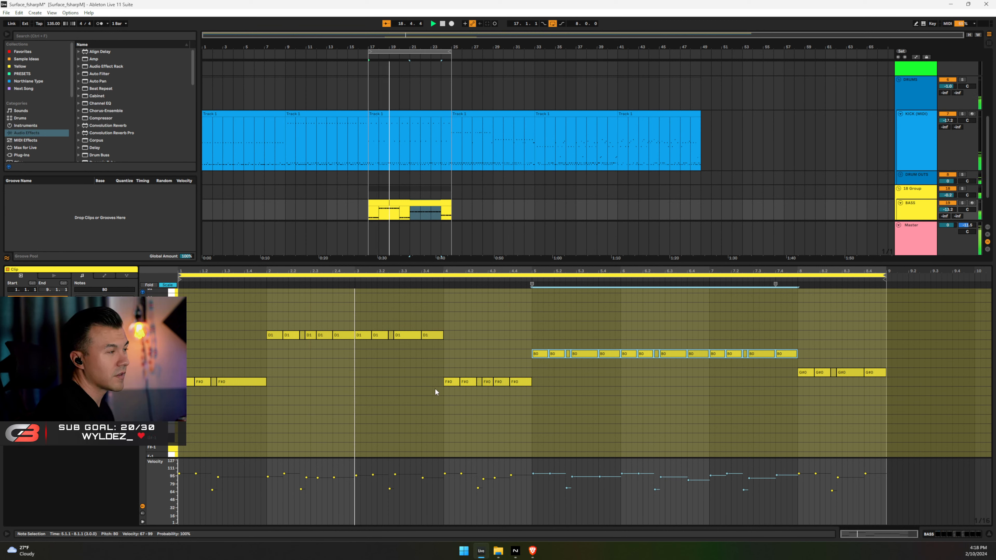
# Raise the notes in bar 4 to D1 and play the section
pyautogui.moveTo(439, 369); pyautogui.dragTo(541, 392)
pyautogui.press('Up')
pyautogui.press('Up')
pyautogui.press('Up')
pyautogui.press('Up')
pyautogui.press('Up')
pyautogui.press('Up')
pyautogui.press('Up')
pyautogui.press('Up')
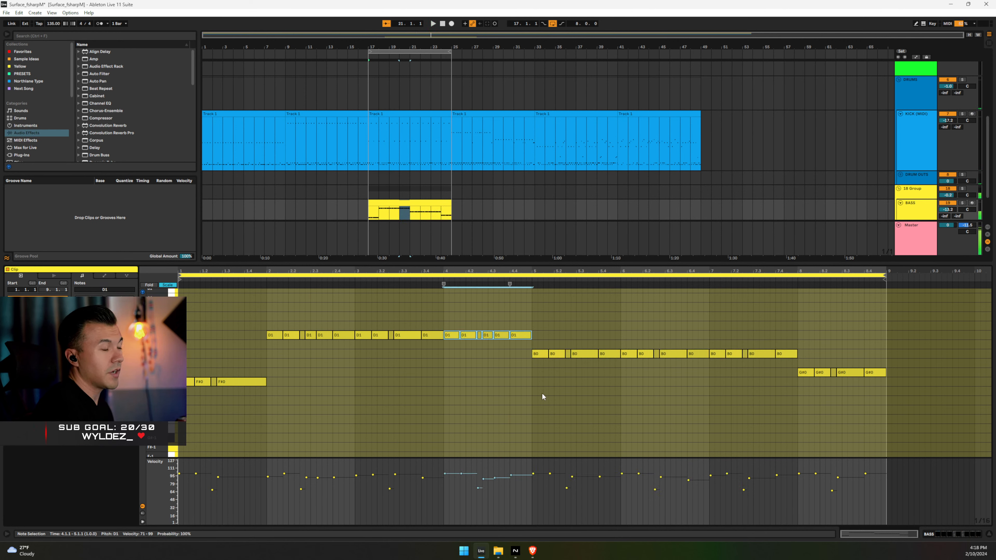
pyautogui.press('space')
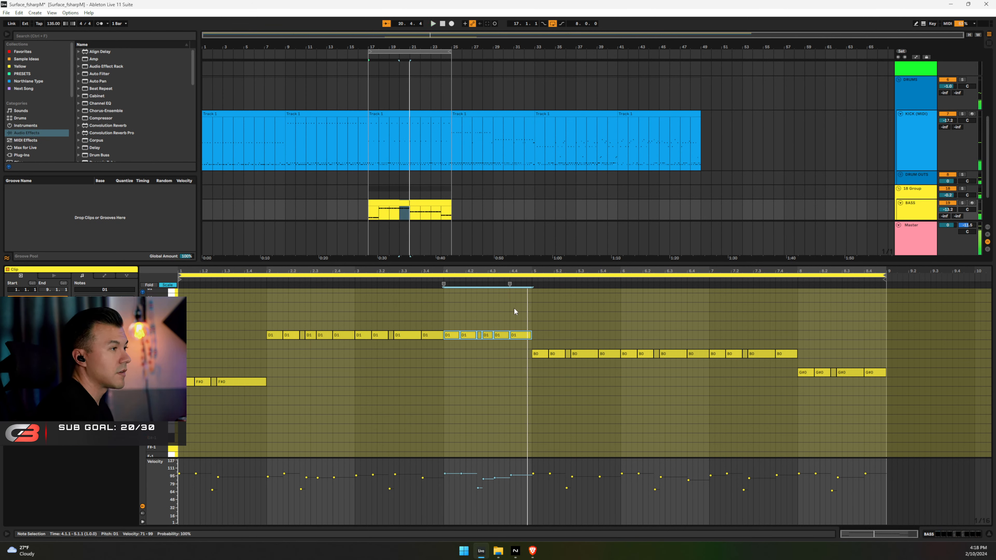
# Lower the notes in bar 5 of the bass line to F#0
pyautogui.moveTo(539, 337); pyautogui.dragTo(600, 384)
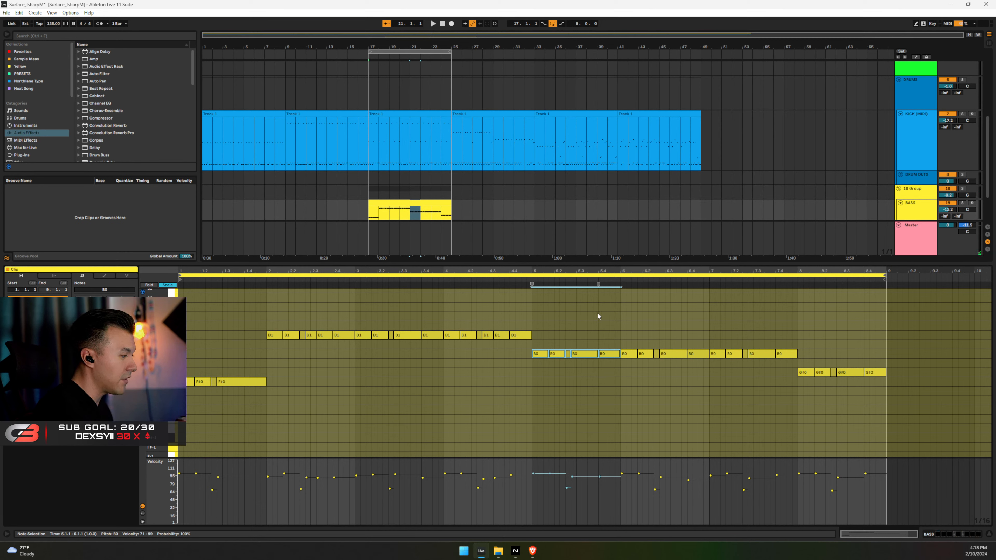
pyautogui.press('Down')
pyautogui.press('Down')
pyautogui.press('Down')
pyautogui.press('Down')
pyautogui.press('Down')
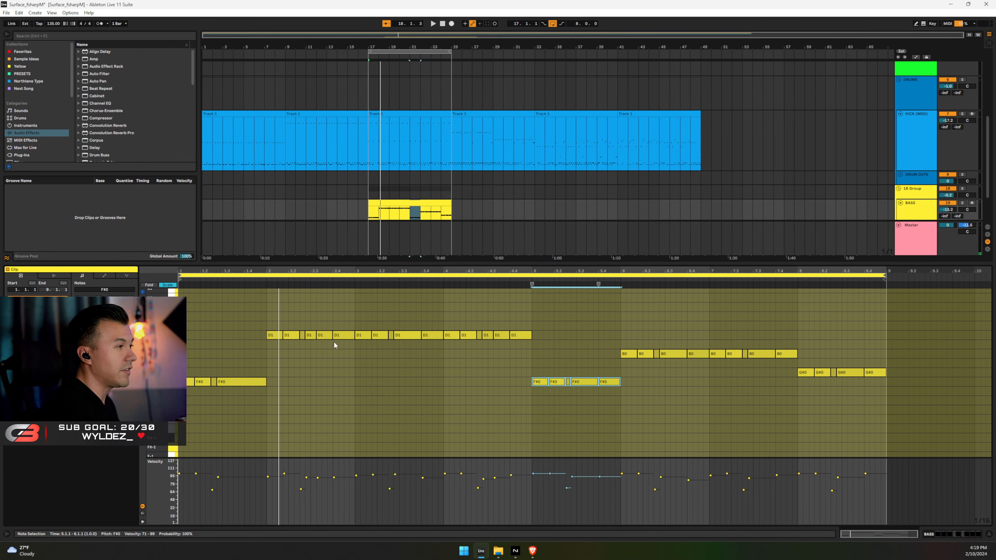
# Place a spare copy of the BASS clip at bar 61 on the same track
pyautogui.moveTo(255, 315); pyautogui.dragTo(557, 339)
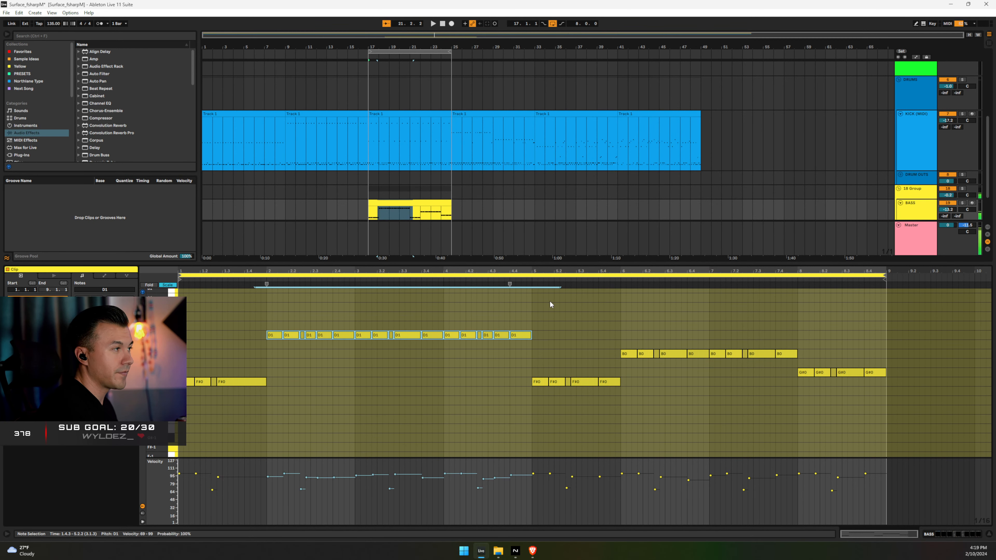
pyautogui.click(416, 204)
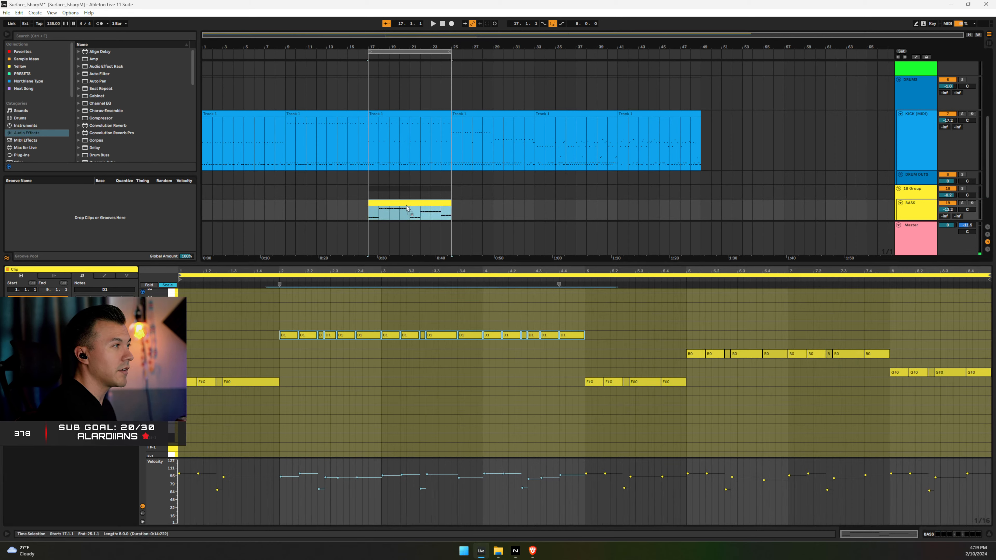
pyautogui.moveTo(407, 209); pyautogui.dragTo(836, 199)
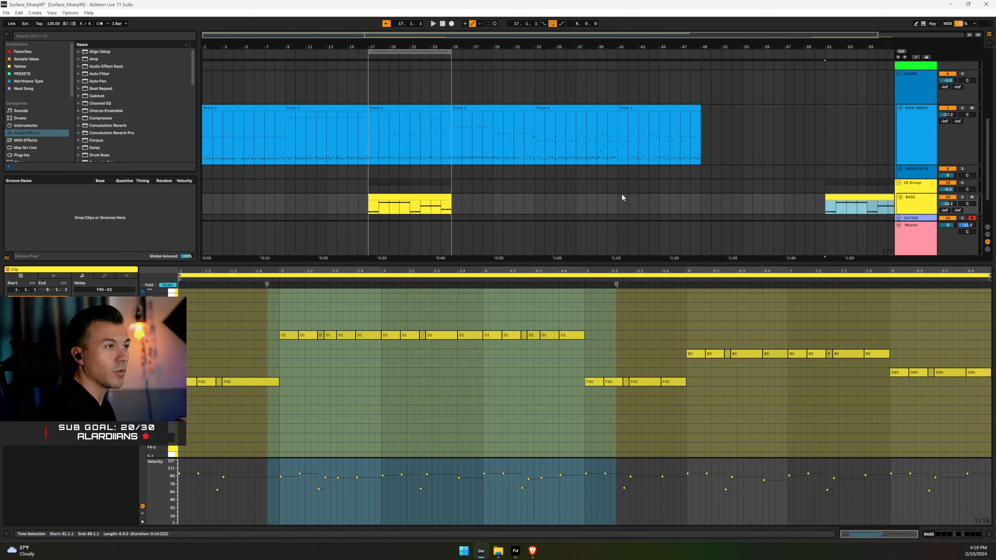
# Lower the notes in bars 2 to 4 of the original BASS clip to F#0
pyautogui.click(386, 195)
pyautogui.click(257, 320)
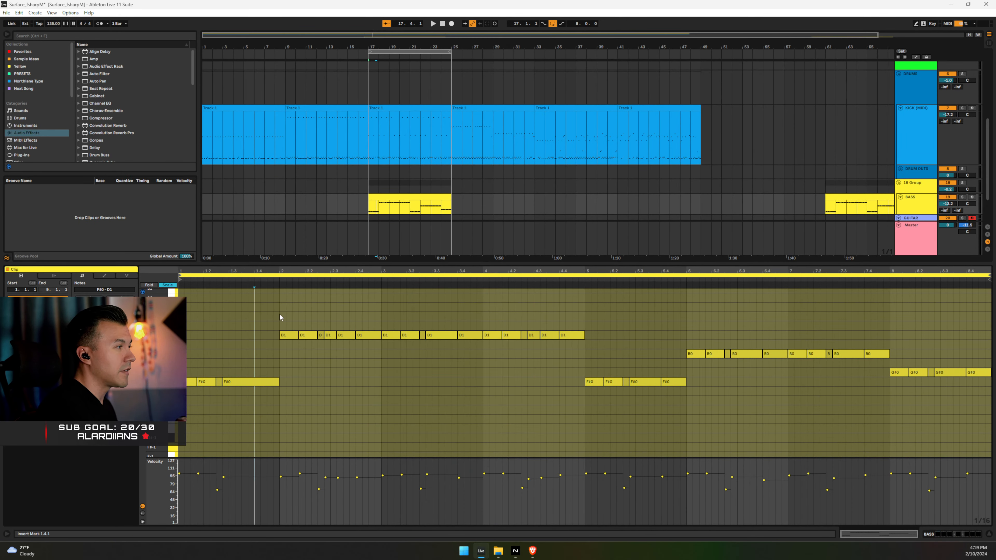
pyautogui.moveTo(282, 310); pyautogui.dragTo(609, 339)
pyautogui.press('Down')
pyautogui.press('Down')
pyautogui.press('Down')
pyautogui.press('Down')
pyautogui.press('Down')
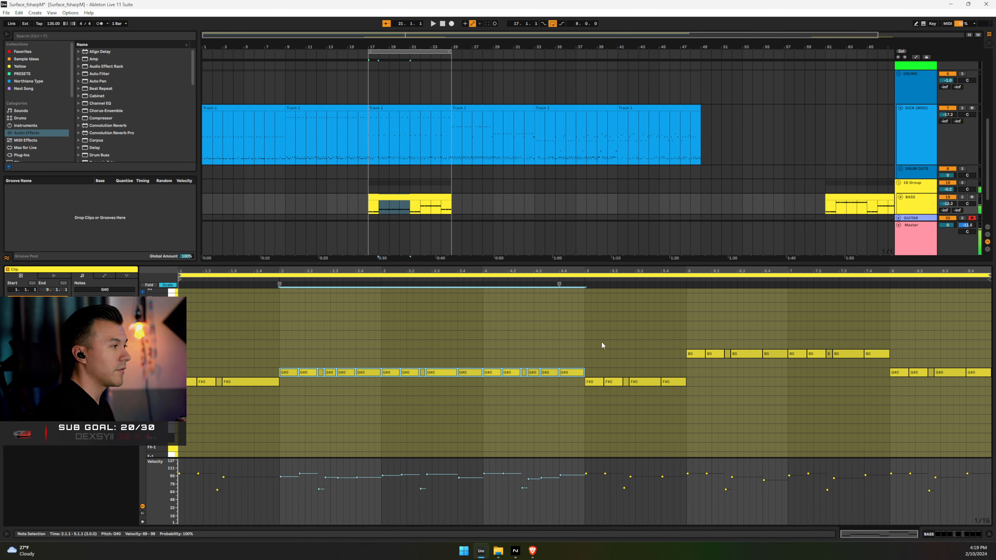
# Lower the notes in bars 6 to 8 of the original BASS clip to F#0
pyautogui.moveTo(690, 328); pyautogui.dragTo(991, 378)
pyautogui.press('Down')
pyautogui.press('Down')
pyautogui.press('Down')
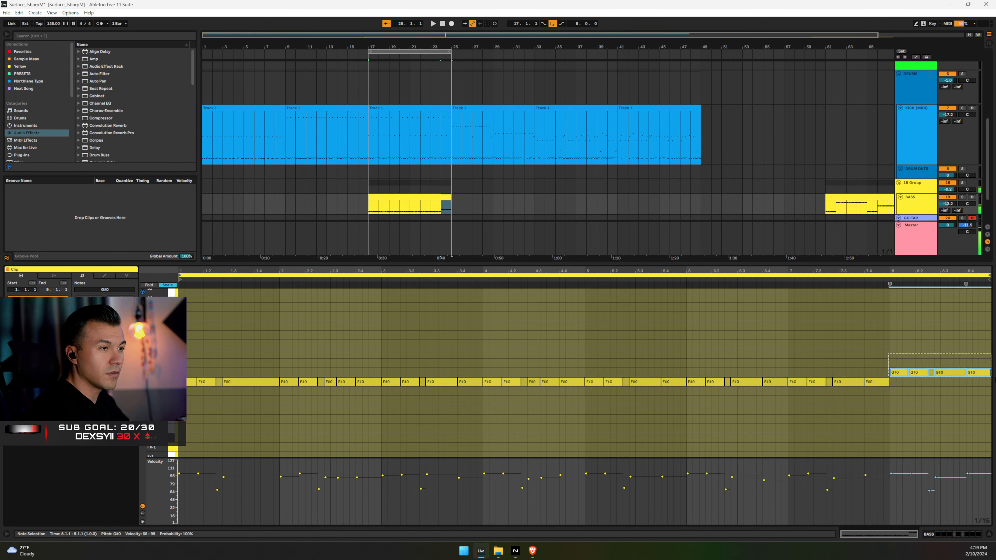
pyautogui.press('Down')
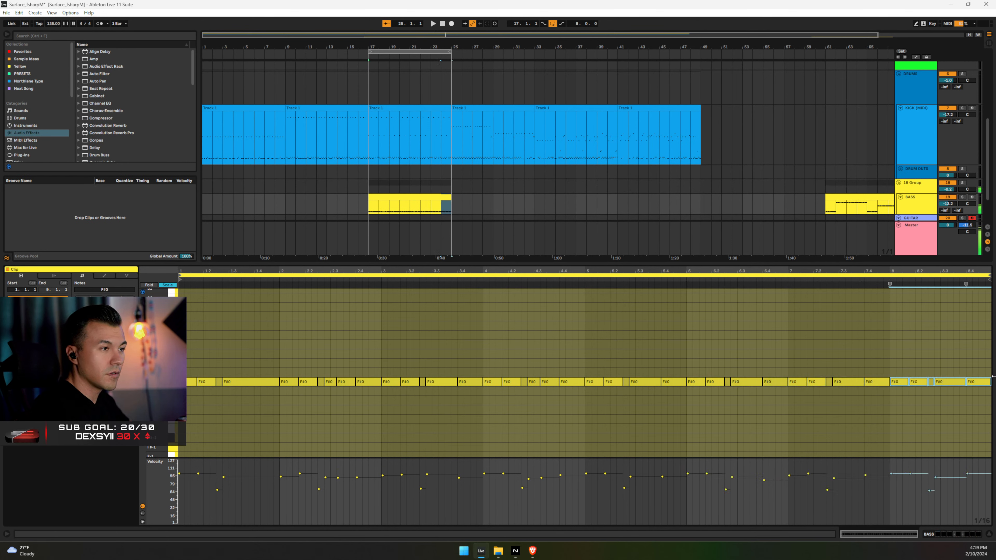
# Raise only the second note of bar 1 by an octave and lower it to E1
pyautogui.click(200, 381)
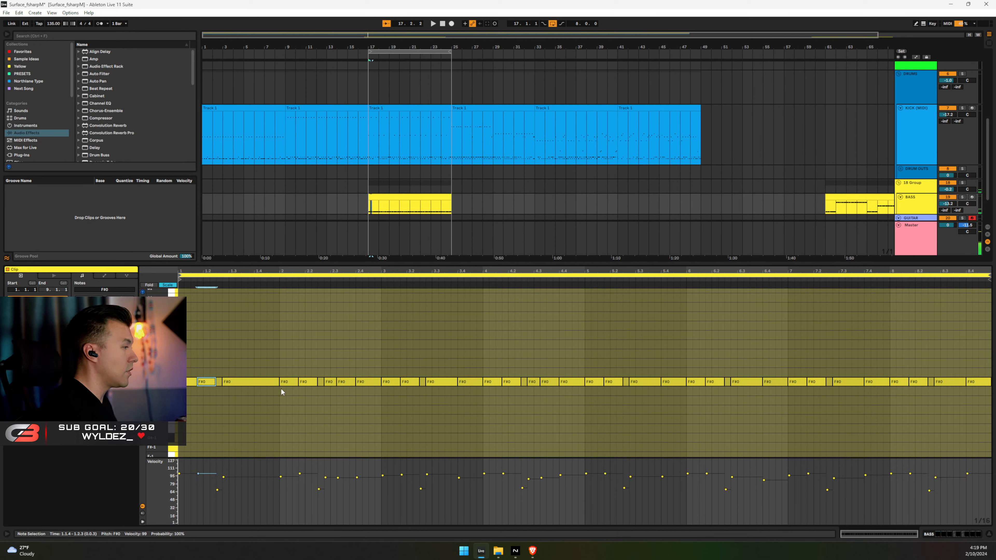
pyautogui.hotkey('shift', 'Up')
pyautogui.press('Down')
pyautogui.press('Down')
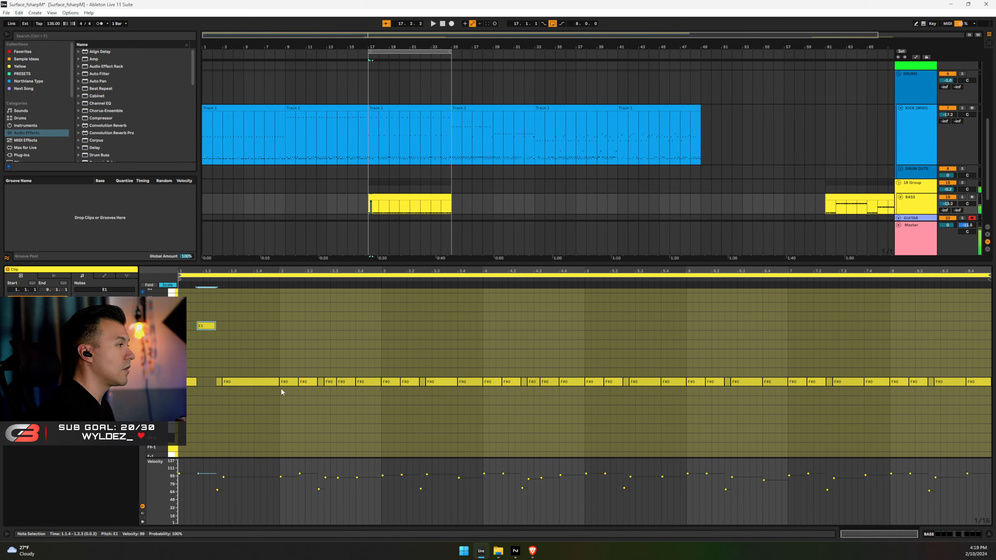
# Raise the third note of bar 1 by an octave to F#1 and the fourth note to B0
pyautogui.click(220, 382)
pyautogui.hotkey('shift', 'Up')
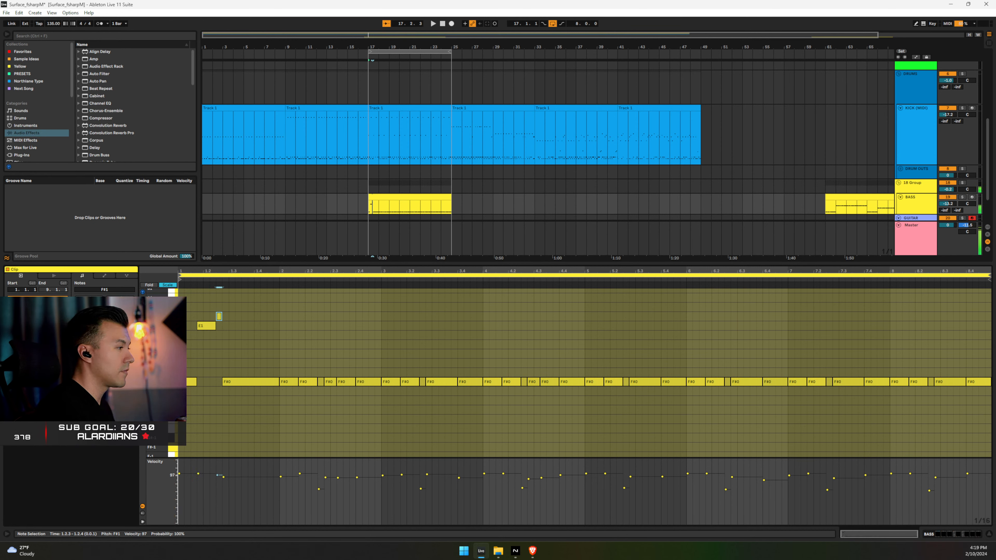
pyautogui.press('Up')
pyautogui.press('Up')
pyautogui.press('Up')
pyautogui.press('Up')
pyautogui.press('Up')
pyautogui.press('Up')
pyautogui.press('Up')
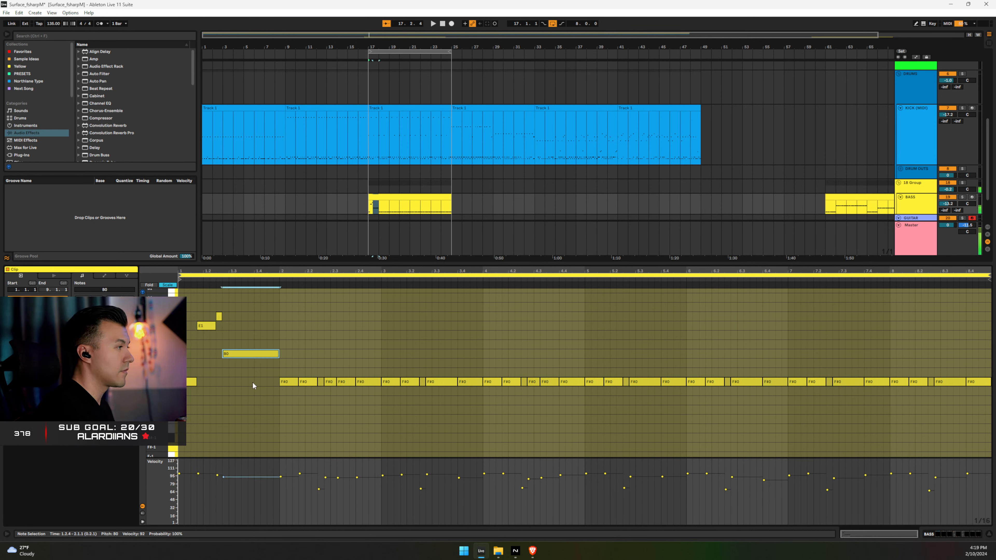
# Play the phrase and raise the long fourth note of bar 1 to F#1
pyautogui.press('space')
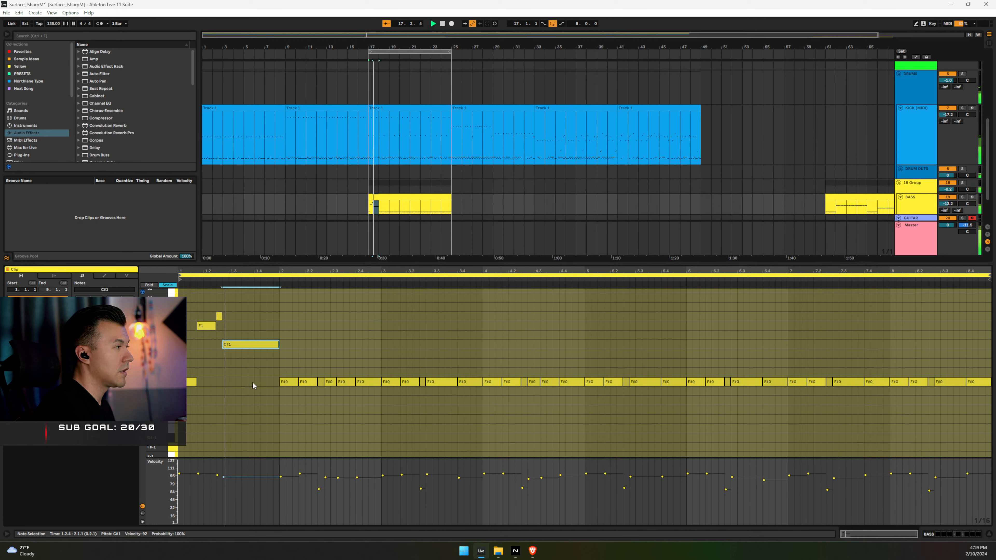
pyautogui.press('Up')
pyautogui.press('Up')
pyautogui.press('Up')
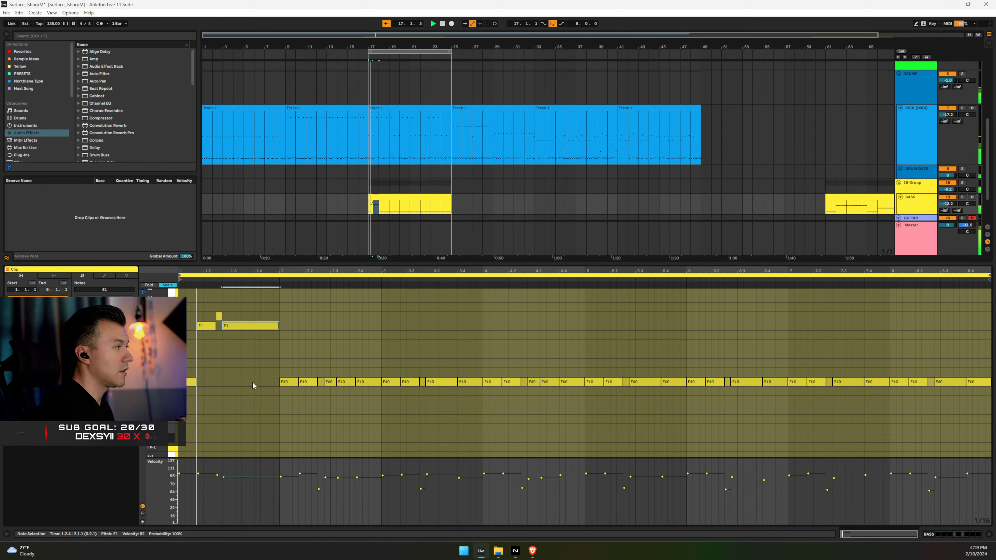
pyautogui.press('Up')
pyautogui.press('Up')
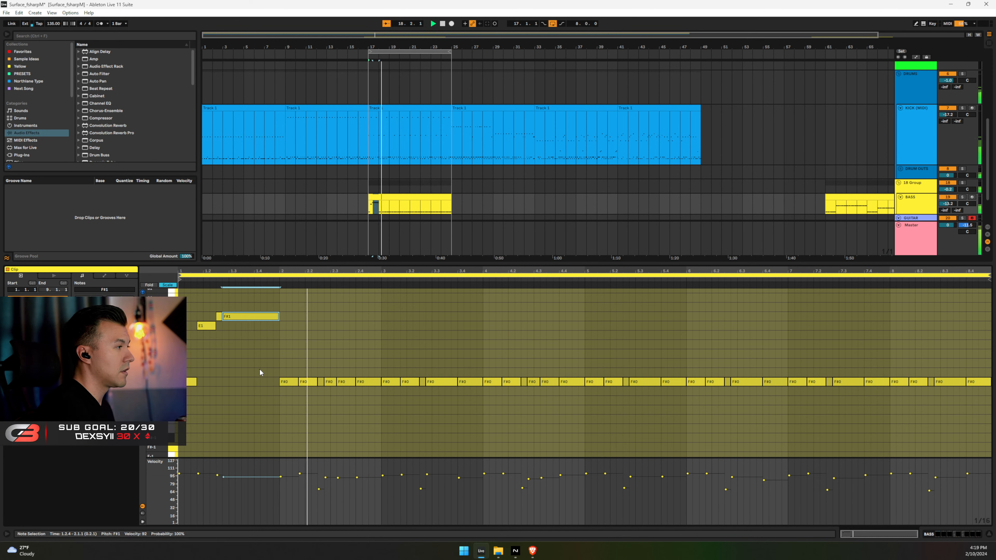
# Raise all the notes in bar 2 to D1 and play the phrase
pyautogui.moveTo(287, 359); pyautogui.dragTo(375, 399)
pyautogui.press('Up')
pyautogui.press('Up')
pyautogui.press('Up')
pyautogui.press('Up')
pyautogui.press('Up')
pyautogui.press('Up')
pyautogui.press('Up')
pyautogui.press('Up')
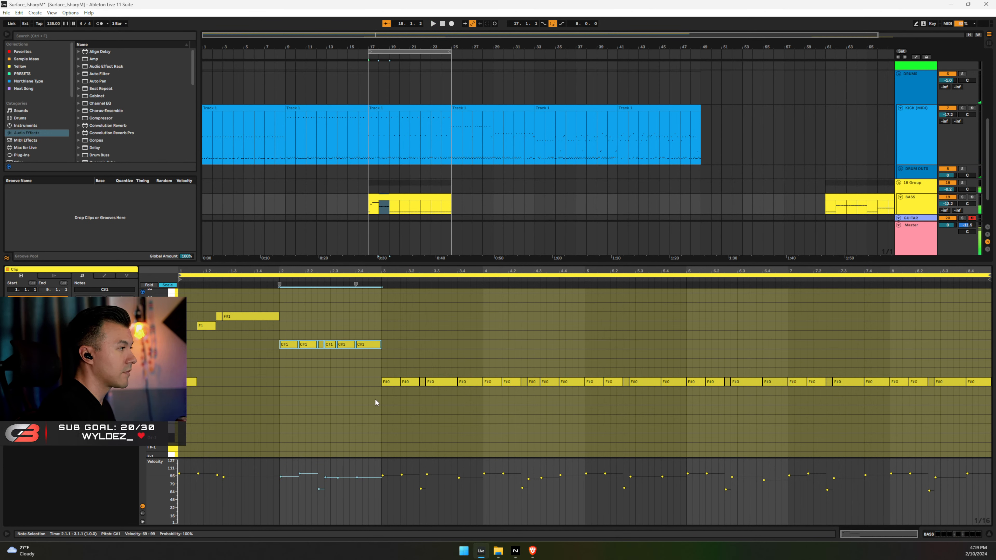
pyautogui.press('space')
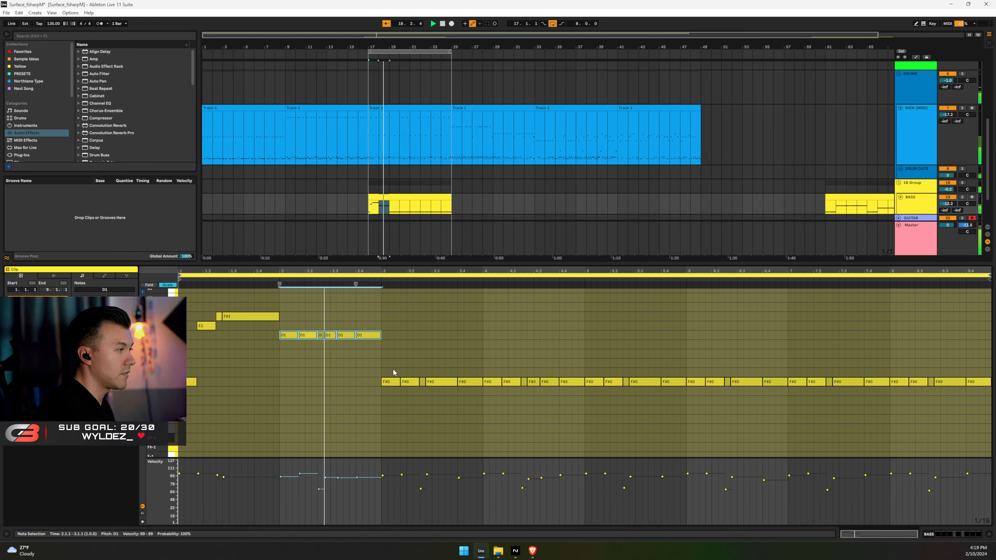
# Lower the fifth note of bar 2 to C#1 and raise the last two notes of bar 3 an octave to F#1
pyautogui.click(349, 335)
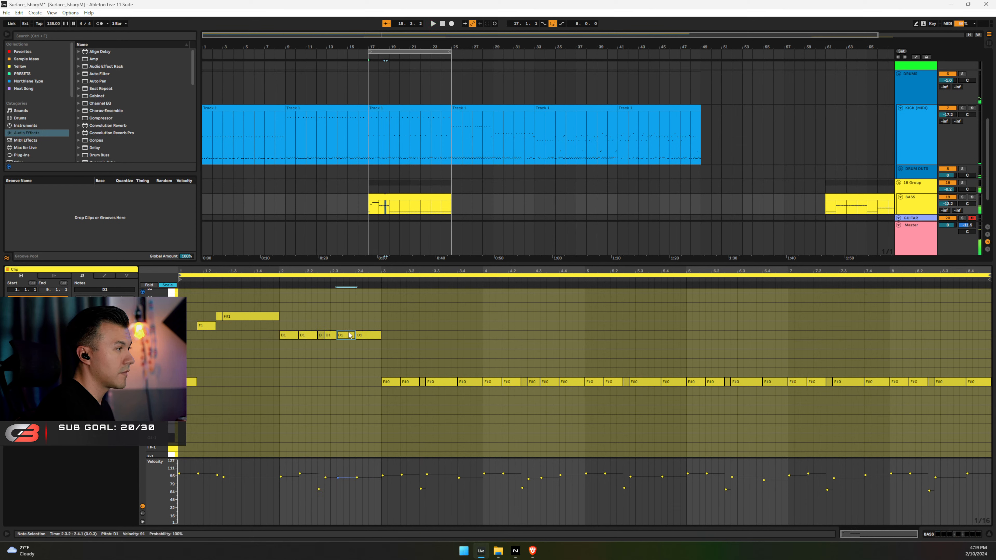
pyautogui.press('space')
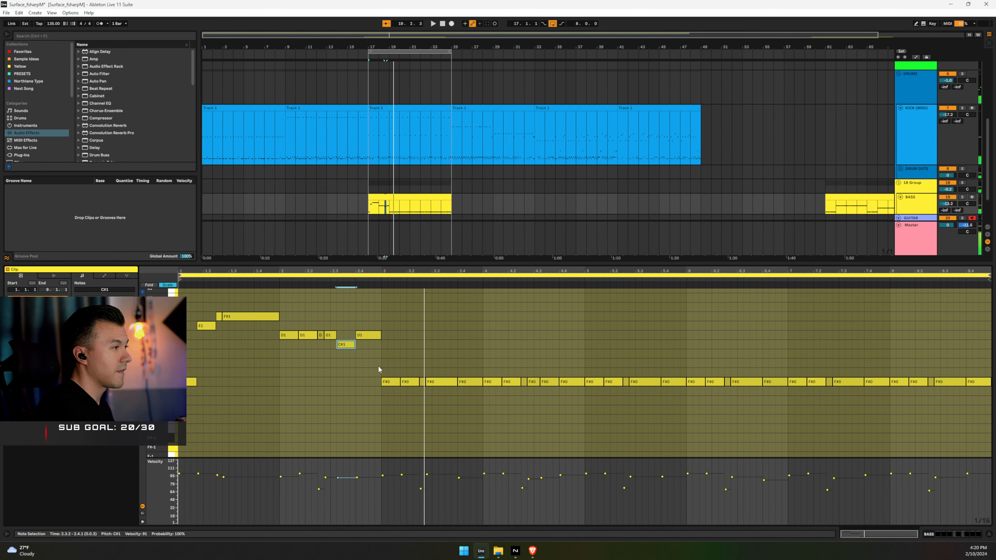
pyautogui.moveTo(438, 358); pyautogui.dragTo(471, 392)
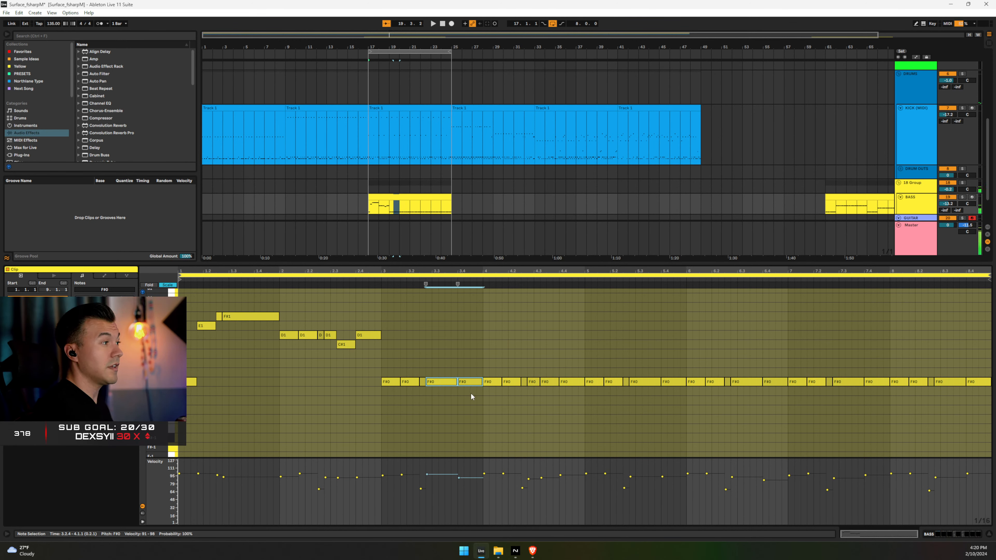
pyautogui.hotkey('shift', 'Up')
pyautogui.press('space')
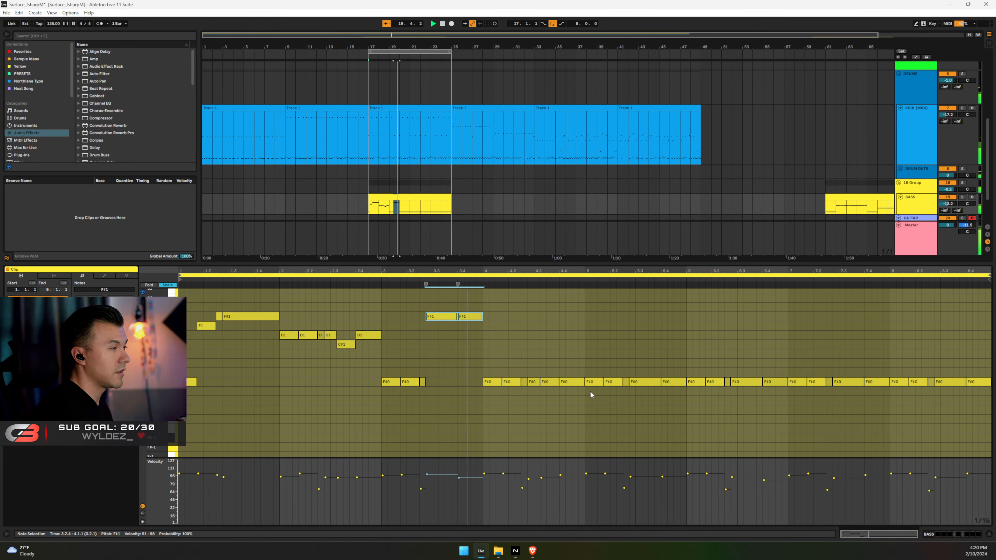
# Raise all the notes in bar 4 to B0
pyautogui.moveTo(480, 361); pyautogui.dragTo(565, 386)
pyautogui.press('Up')
pyautogui.press('Up')
pyautogui.press('Up')
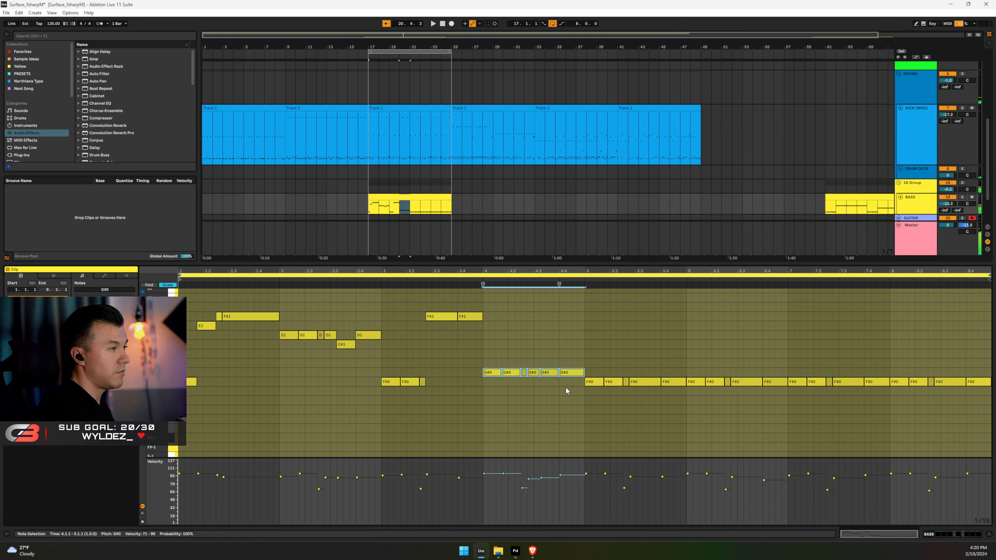
pyautogui.press('Up')
pyautogui.press('Up')
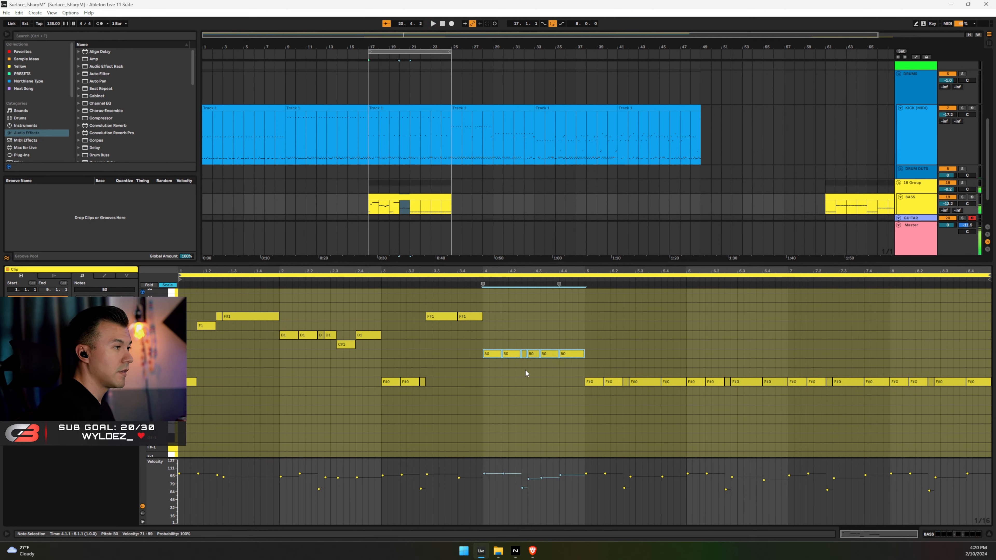
# Shape a descending run in bar 4 by setting its second to sixth notes to B1, A1, F#1, D1 and C#1
pyautogui.click(539, 336)
pyautogui.click(514, 353)
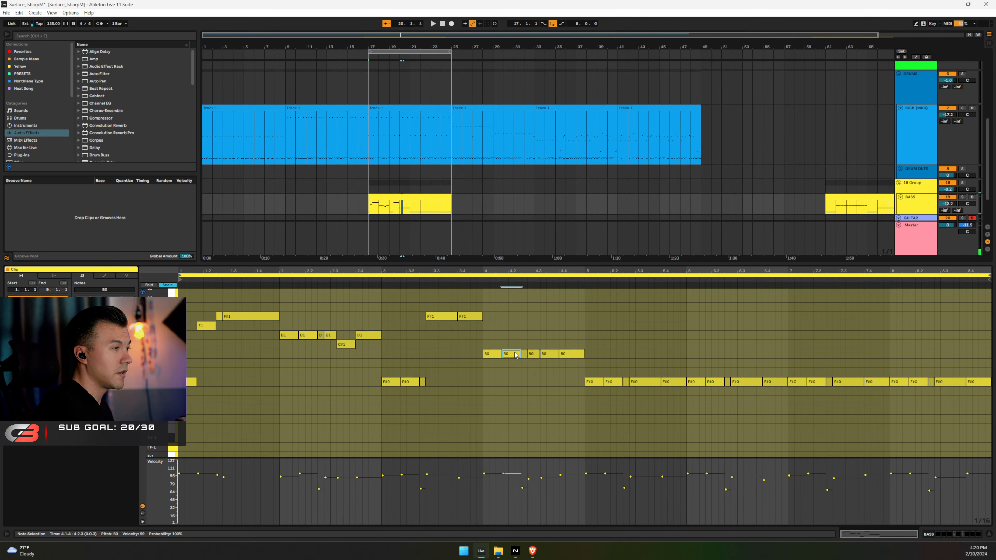
pyautogui.hotkey('shift', 'Up')
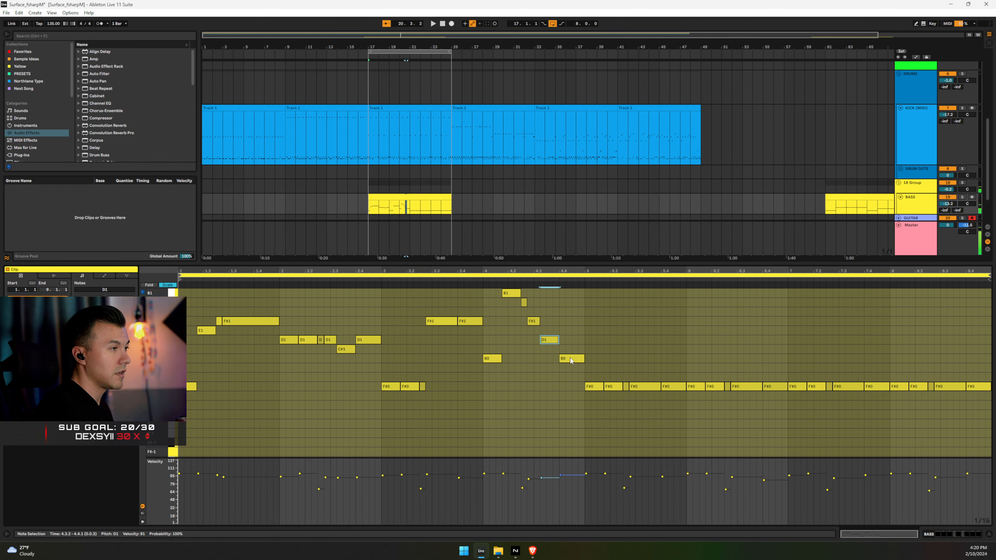
pyautogui.moveTo(570, 361); pyautogui.dragTo(572, 349)
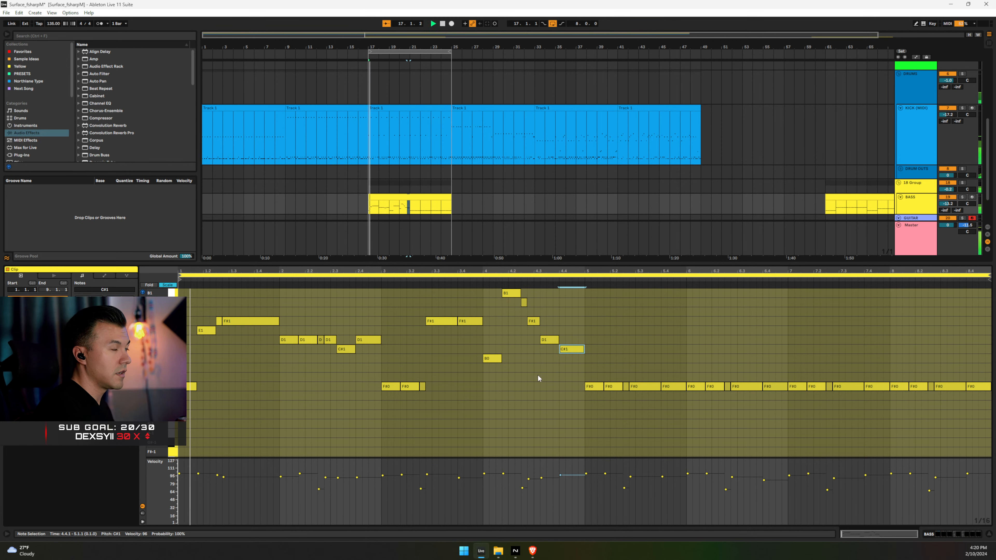
# Raise the last two notes of bar 5 by an octave to F#1 and play the bass line
pyautogui.scroll(2, 549, 388)
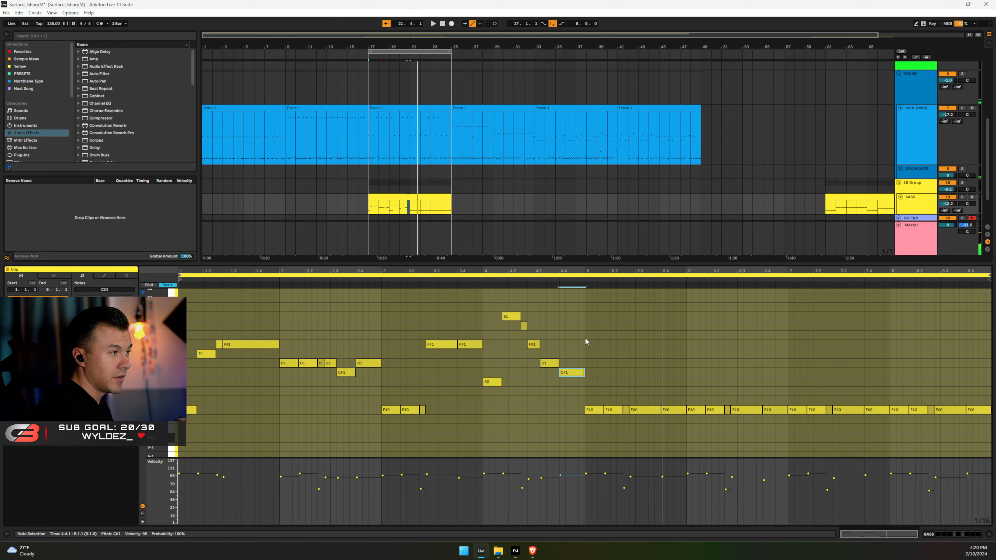
pyautogui.moveTo(630, 379); pyautogui.dragTo(672, 418)
pyautogui.hotkey('shift', 'Up')
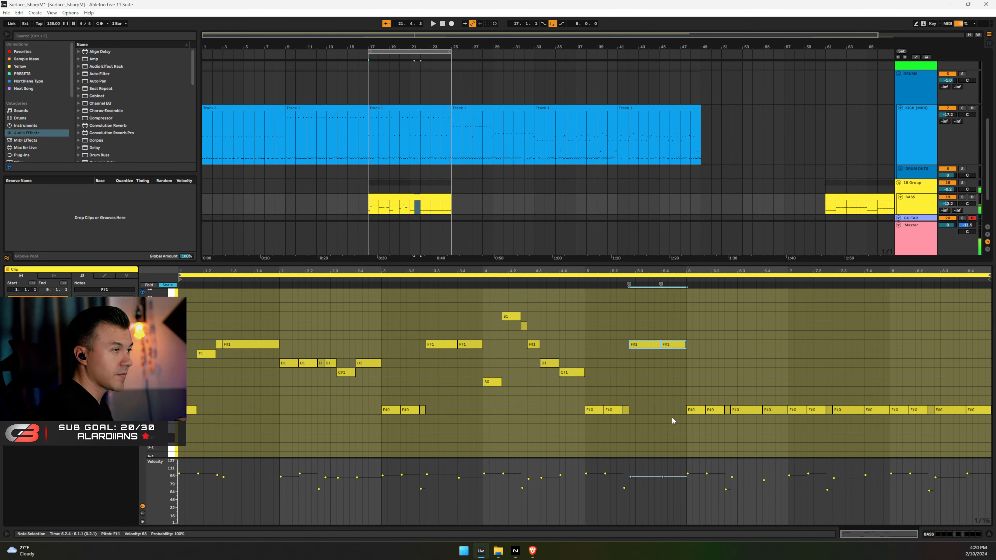
pyautogui.press('space')
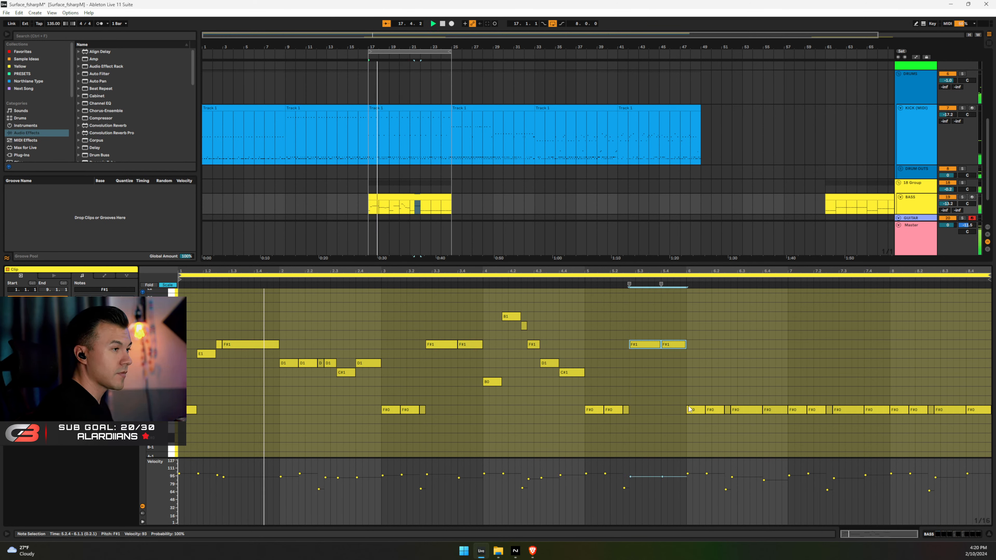
# Raise all the notes in bar 6 to D1
pyautogui.click(698, 410)
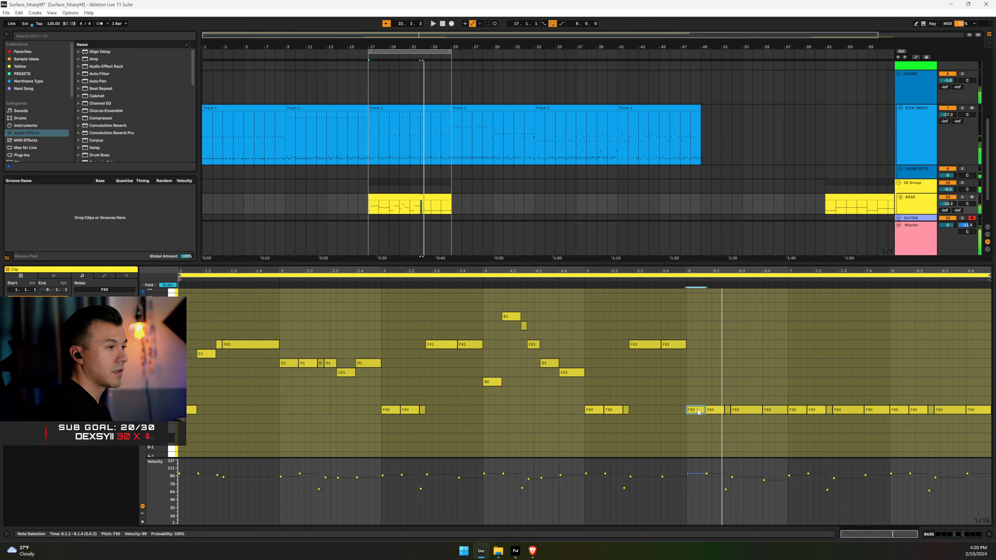
pyautogui.press('space')
pyautogui.moveTo(687, 388); pyautogui.dragTo(774, 428)
pyautogui.press('Up')
pyautogui.press('Up')
pyautogui.press('Up')
pyautogui.press('Up')
pyautogui.press('Up')
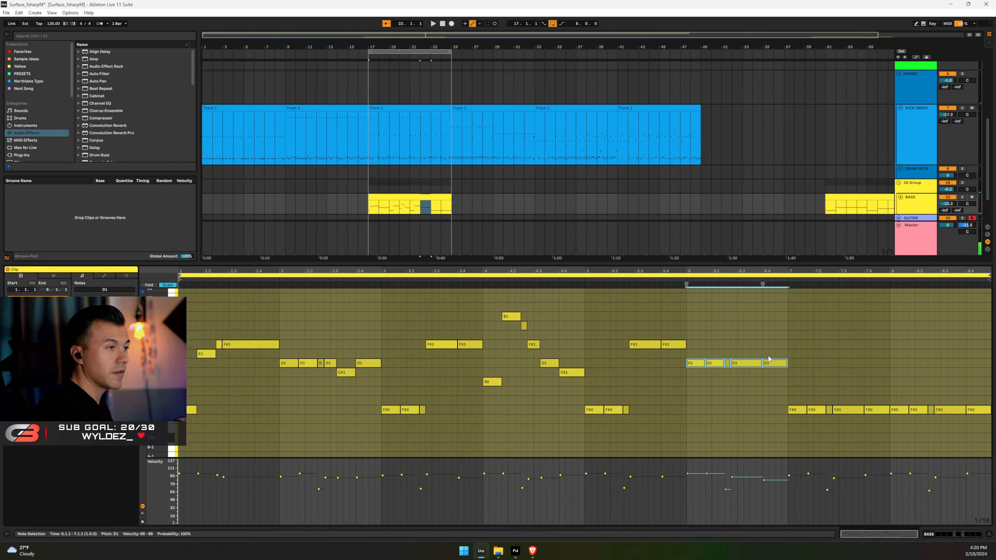
# Lower the last two notes of bar 6 to C#1
pyautogui.click(737, 355)
pyautogui.click(741, 361)
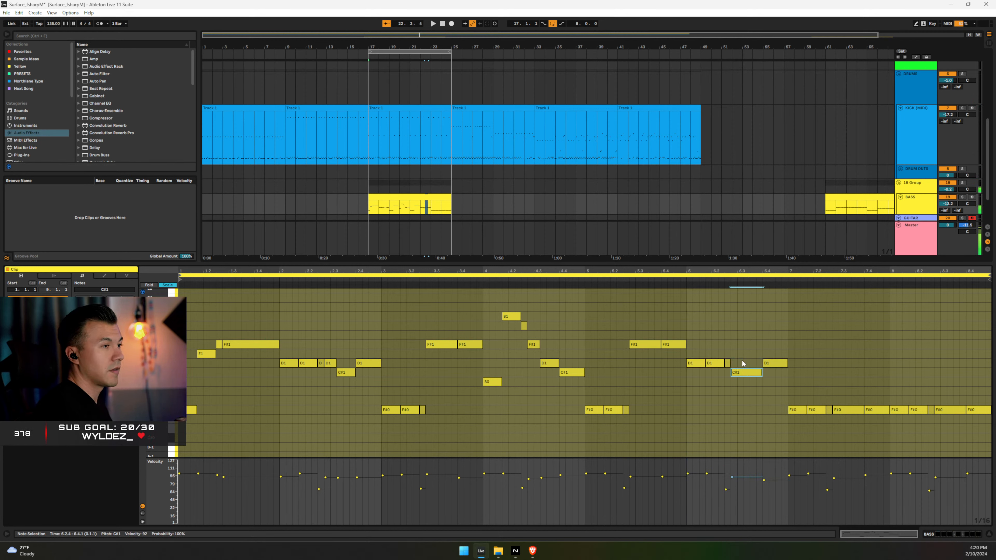
pyautogui.click(770, 363)
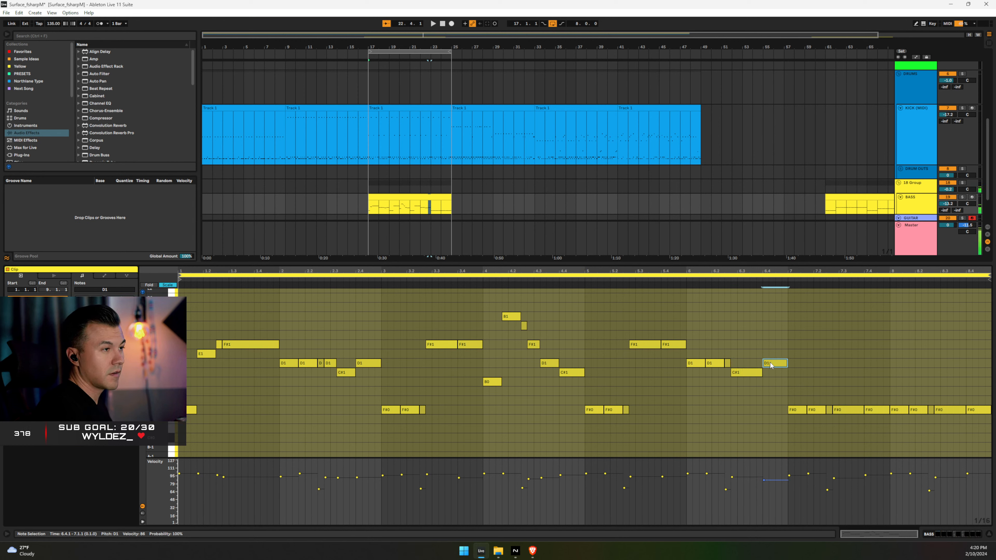
pyautogui.press('Up')
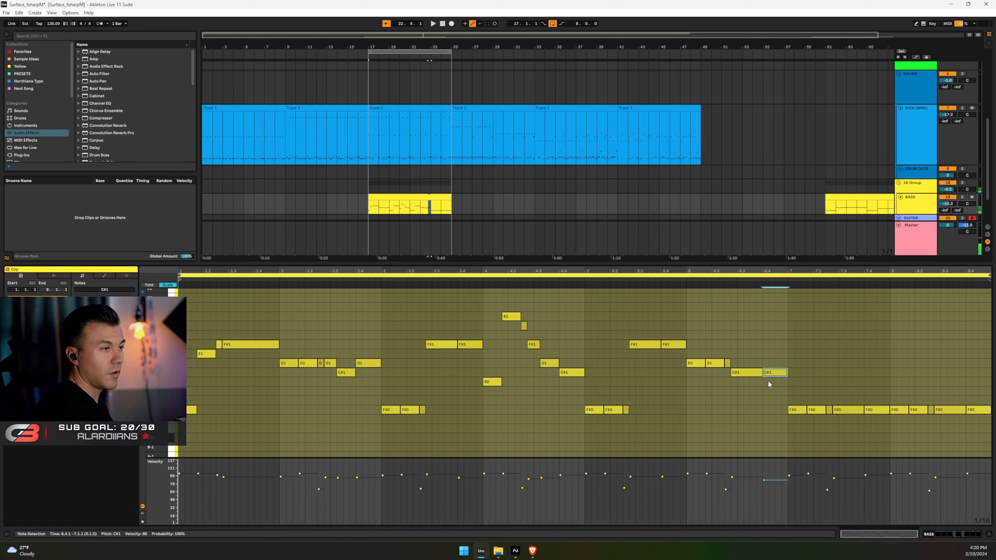
# Raise all the notes in bars 7 and 8 to B0
pyautogui.click(782, 391)
pyautogui.moveTo(782, 391); pyautogui.dragTo(992, 427)
pyautogui.press('Up')
pyautogui.press('Up')
pyautogui.press('Up')
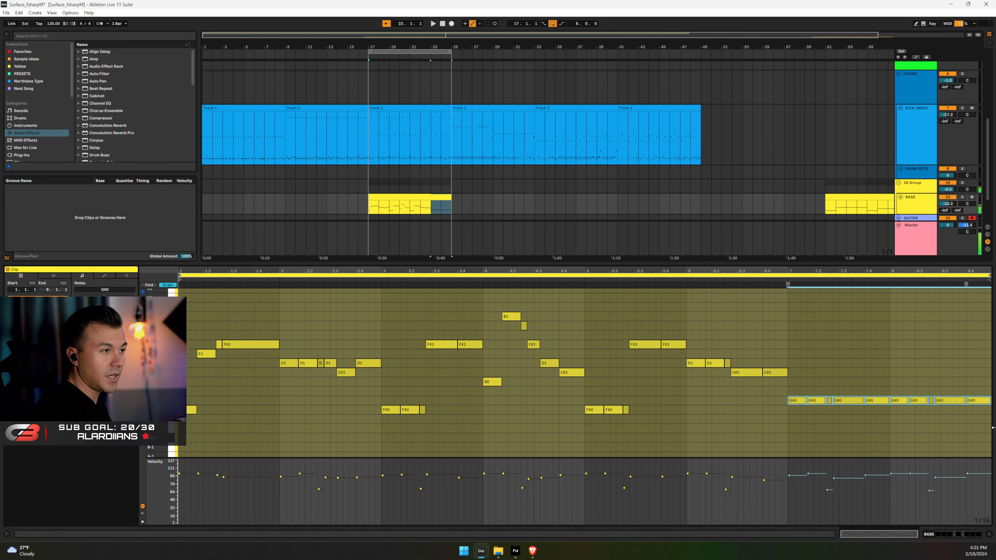
# Raise the second, third and fourth notes of bar 7 to D1, E1 and B1, and play the result
pyautogui.click(820, 372)
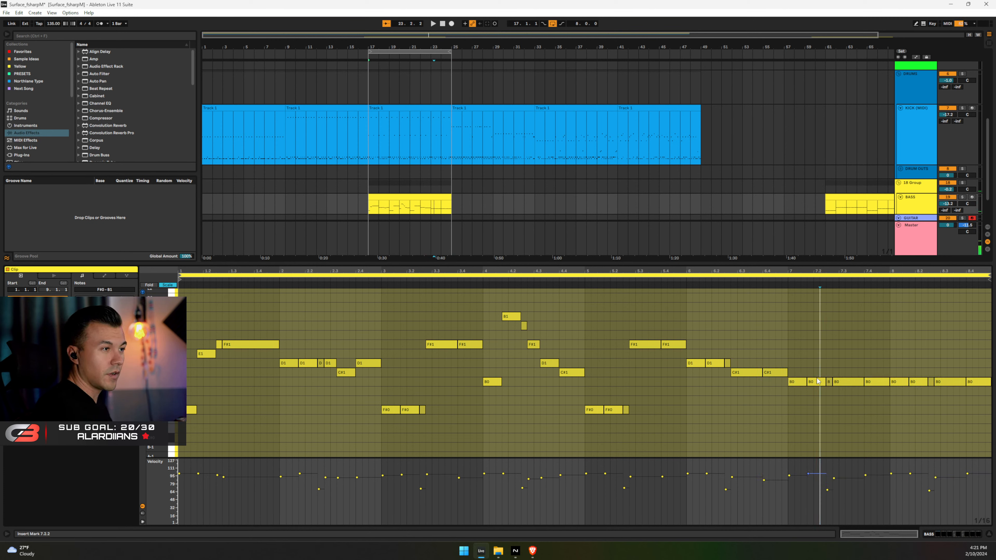
pyautogui.click(818, 381)
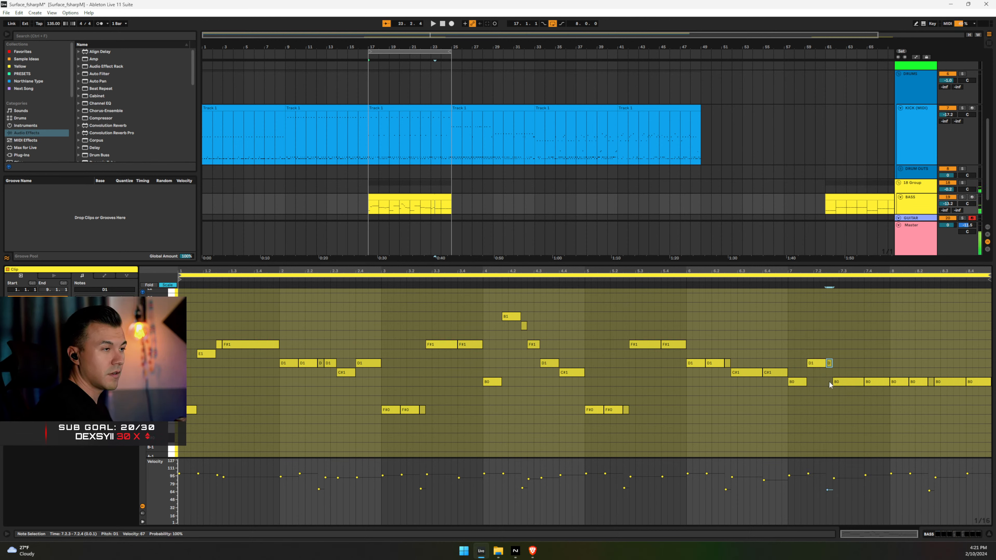
pyautogui.click(838, 380)
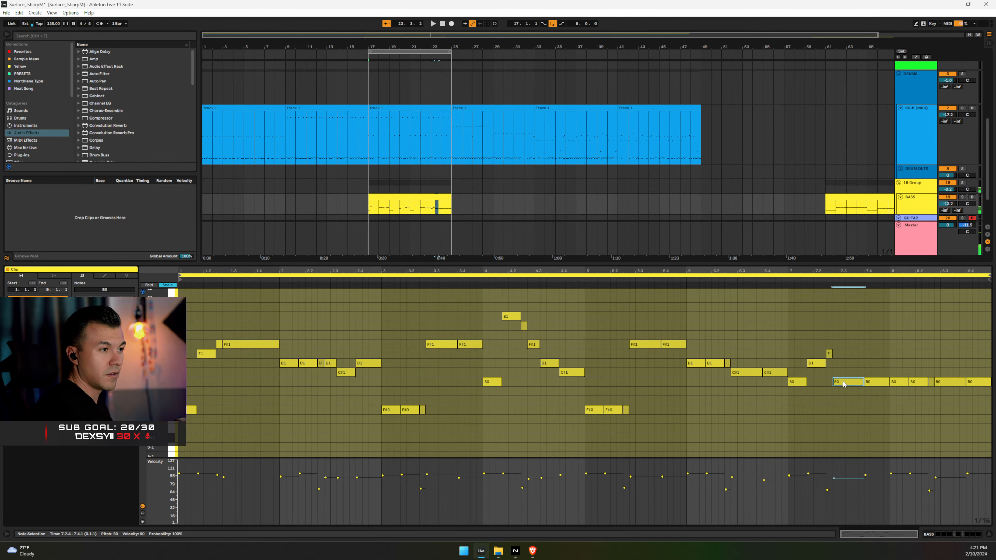
pyautogui.hotkey('shift', 'Up')
pyautogui.press('space')
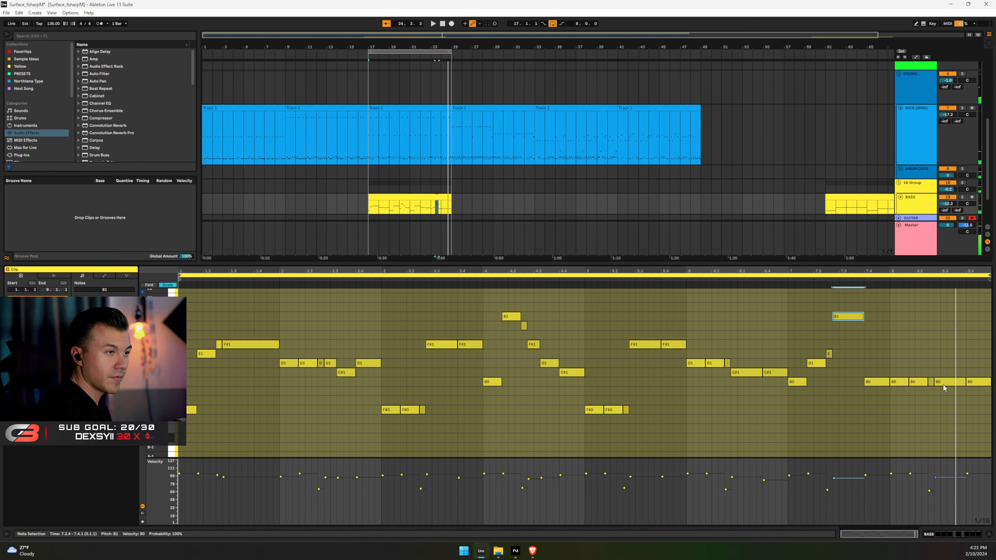
# Lower the second and third notes of bar 8 to A0, raise its last note to B1, and play the bass line
pyautogui.click(915, 383)
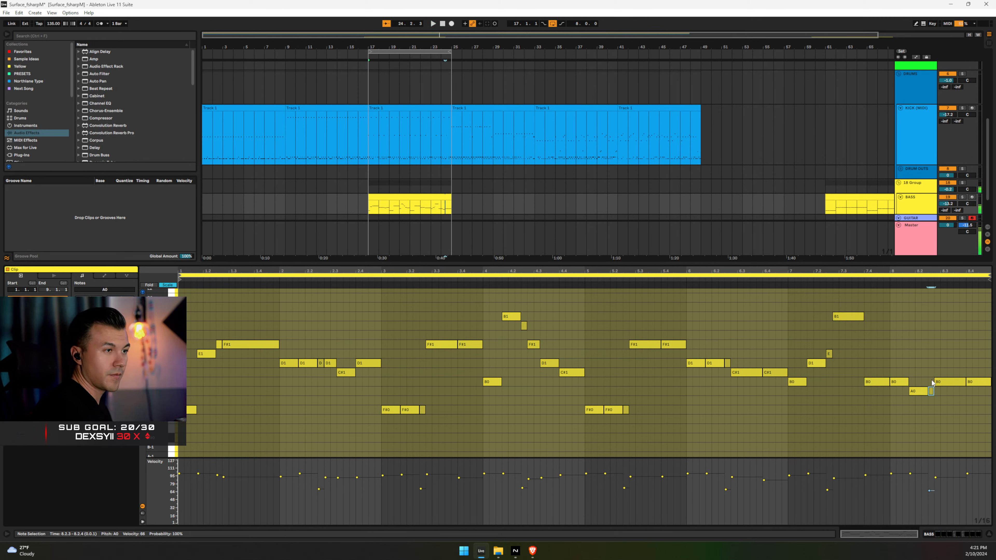
pyautogui.press('Down')
pyautogui.click(971, 382)
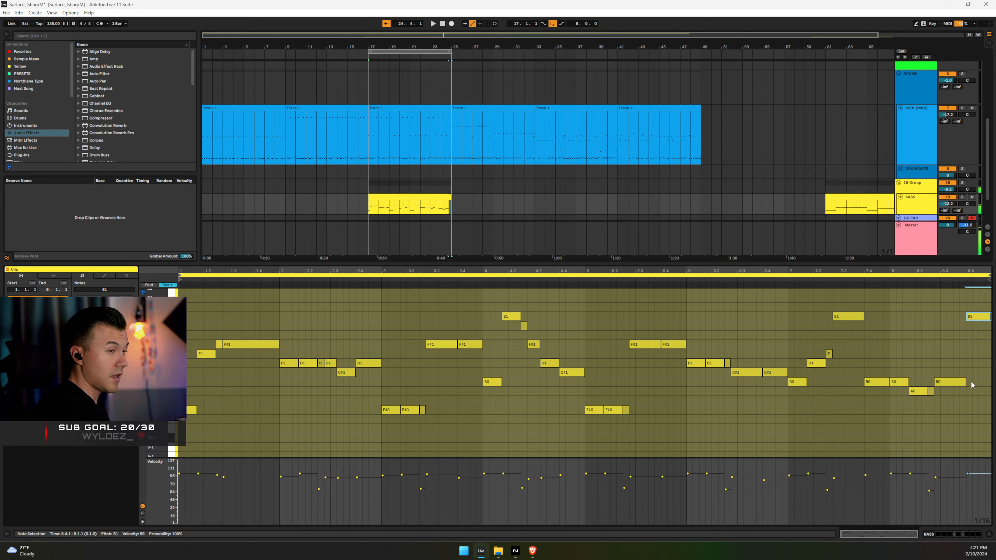
pyautogui.press('space')
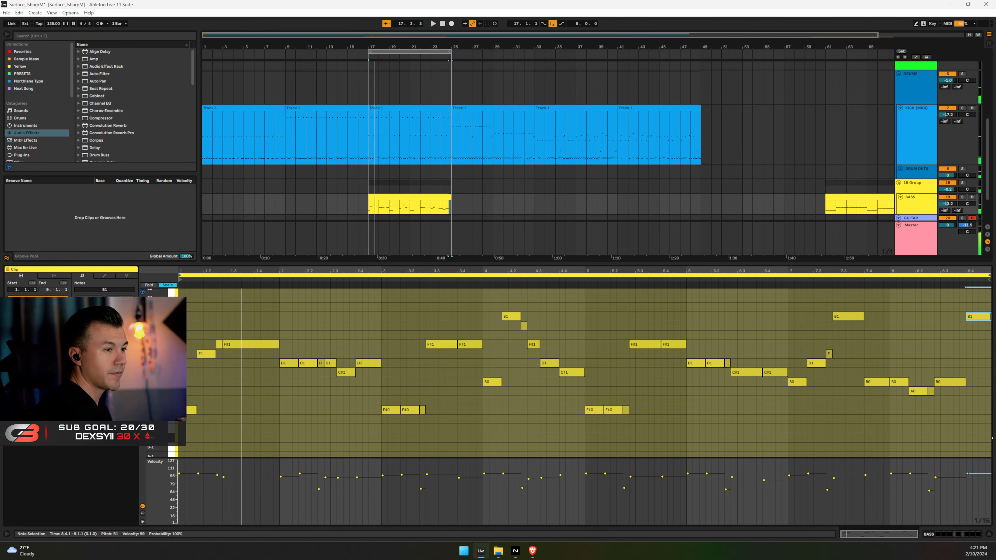
# Close the bass clip's note editor and open the GUITAR track's device chain
pyautogui.click(987, 534)
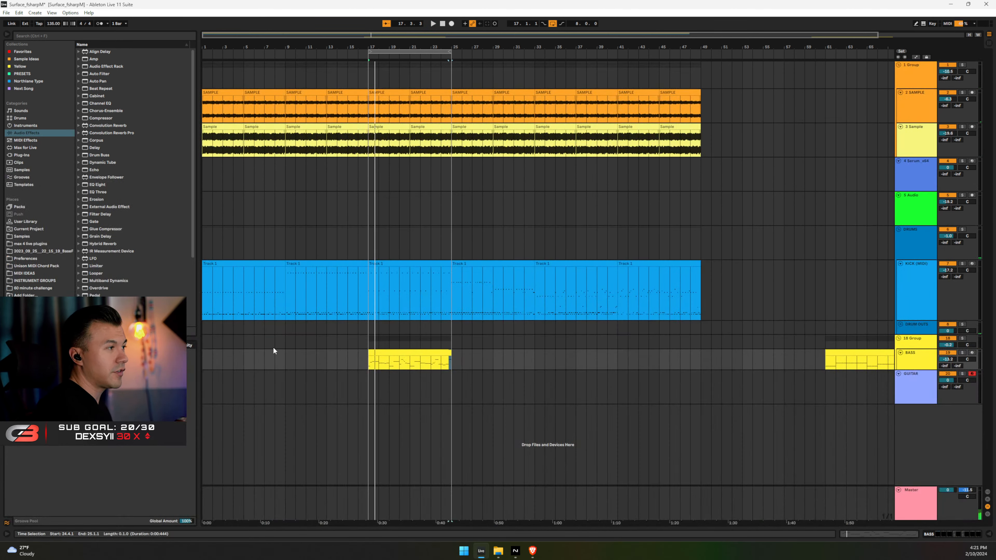
pyautogui.click(416, 354)
pyautogui.press('space')
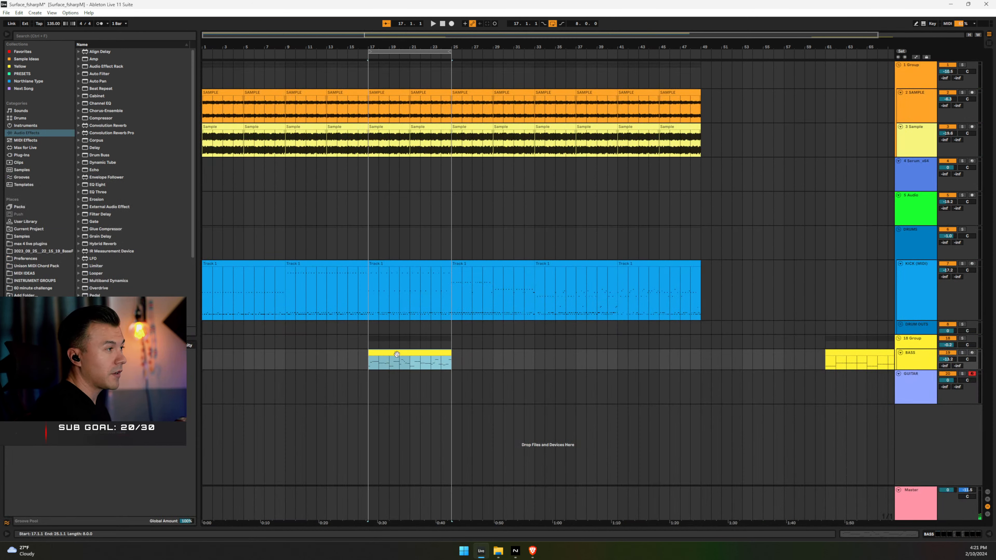
pyautogui.doubleClick(904, 388)
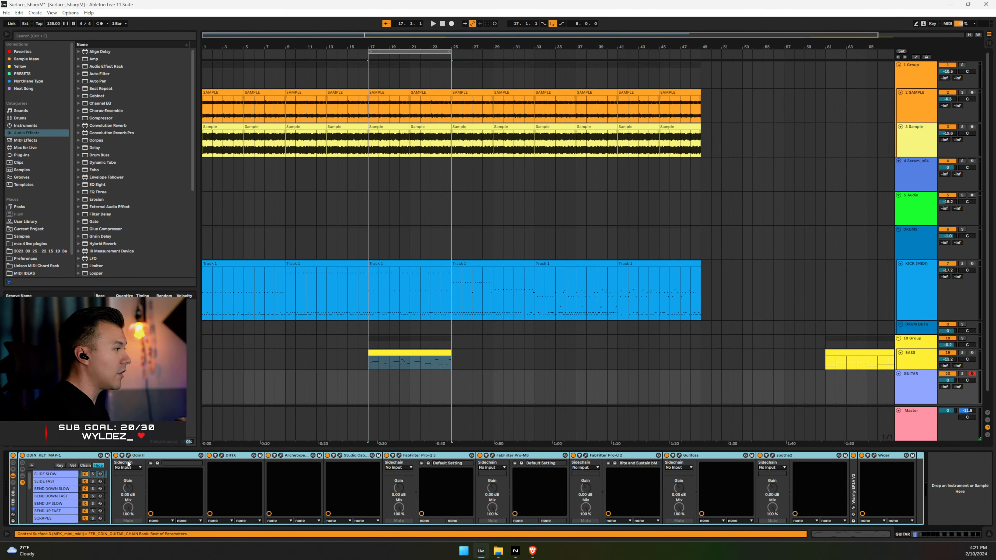
# Examine the GUITAR track's Odin II instrument and its advanced settings, then close its window
pyautogui.hotkey('ctrl', 'alt', 'p')
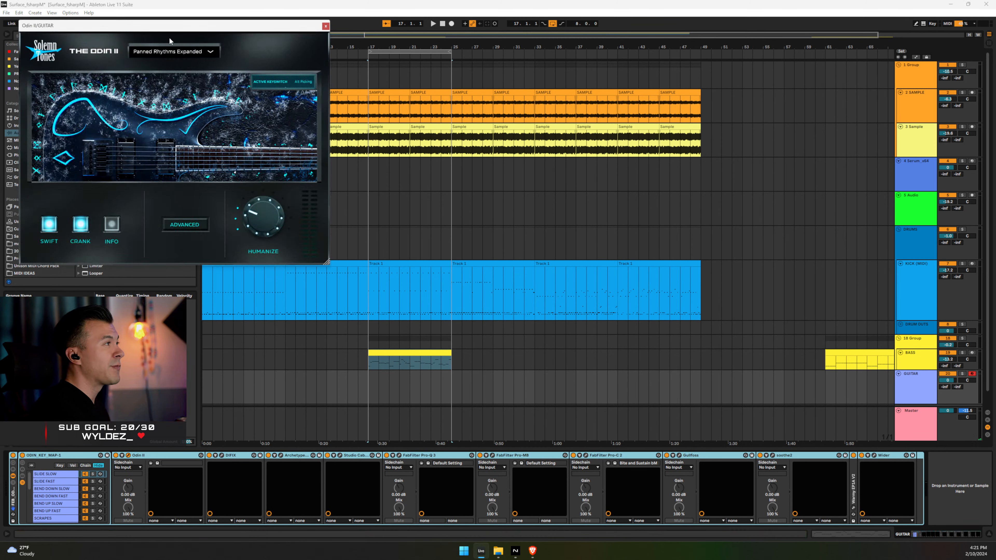
pyautogui.moveTo(160, 26); pyautogui.dragTo(535, 162)
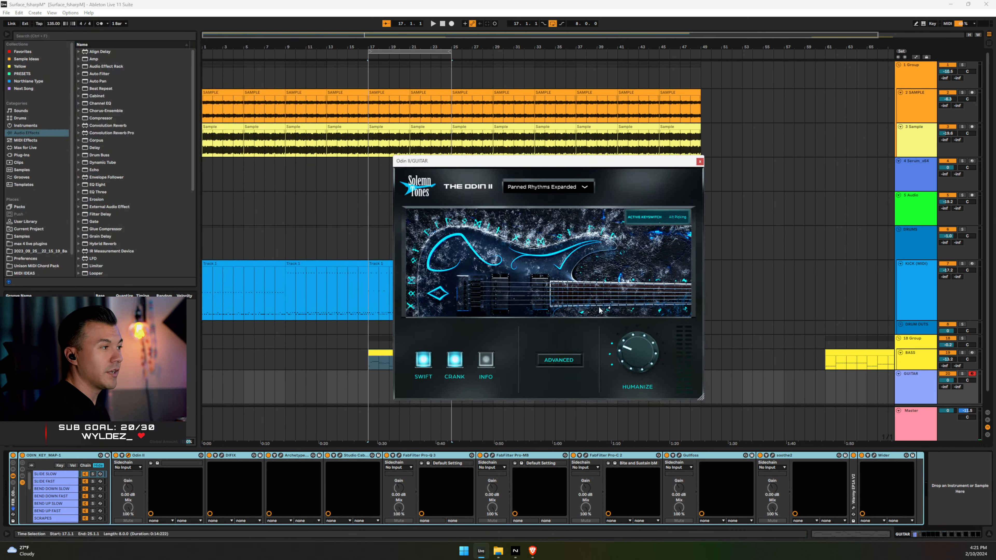
pyautogui.click(552, 360)
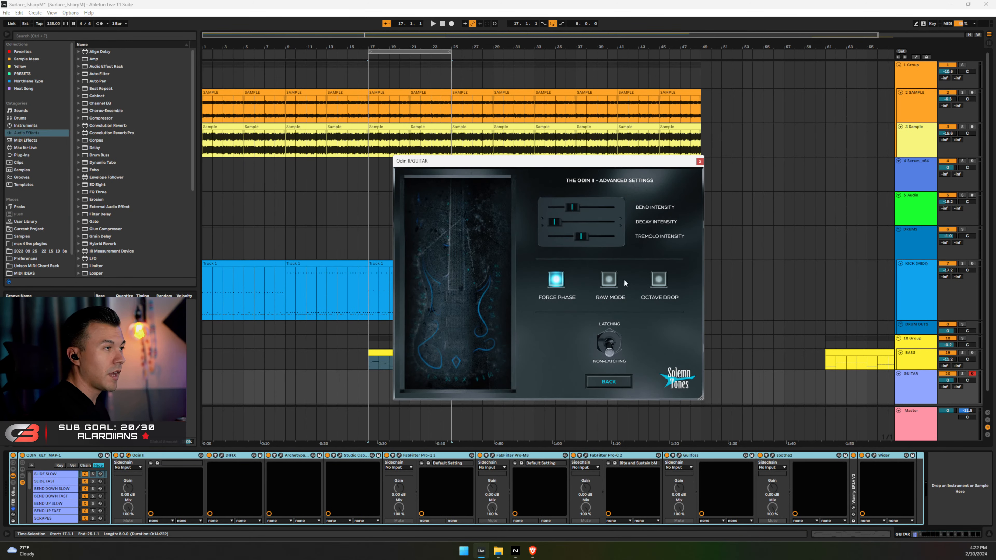
pyautogui.click(700, 161)
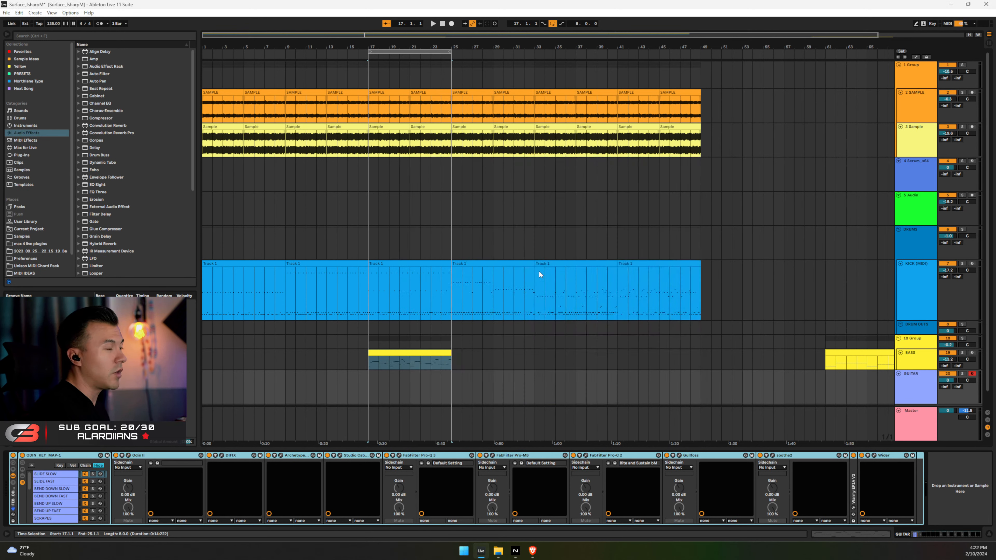
# Play the bass, copy the BASS clip at bar 17 onto the GUITAR track, and open the copy's notes
pyautogui.click(423, 349)
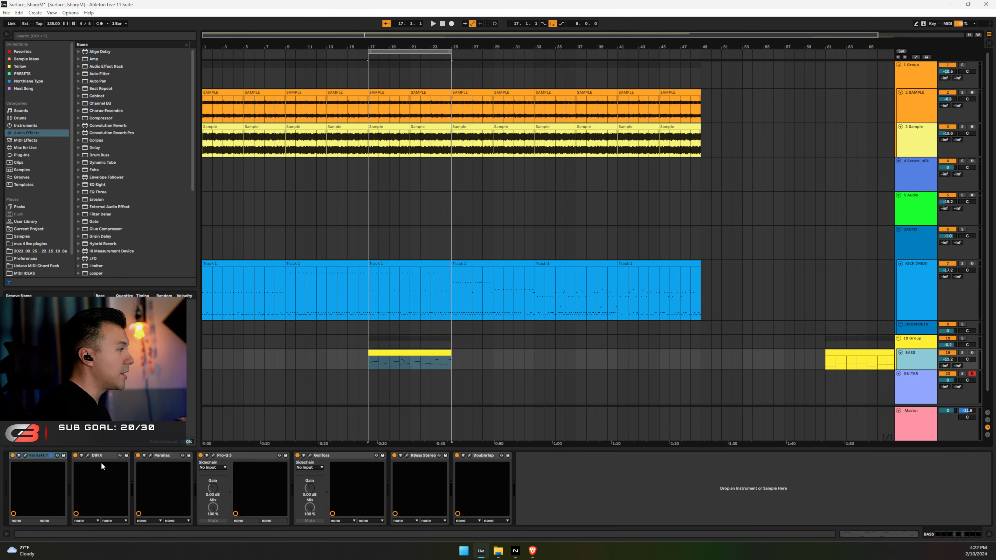
pyautogui.press('space')
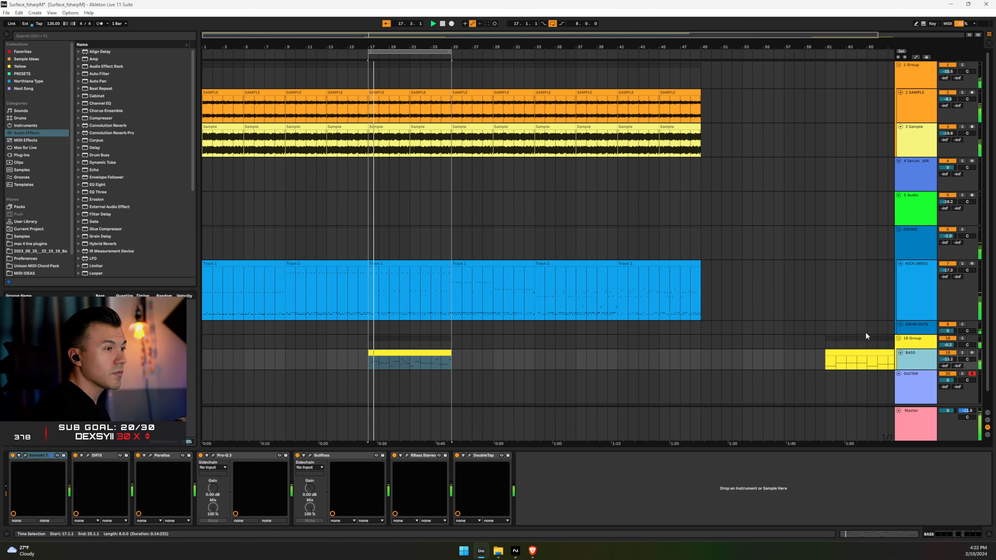
pyautogui.scroll(-1, 588, 345)
pyautogui.click(406, 338)
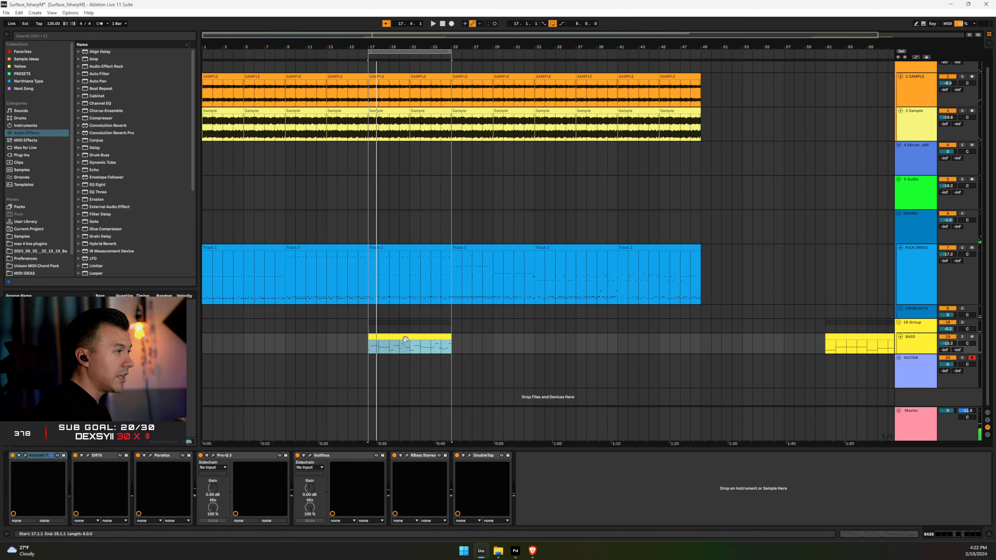
pyautogui.moveTo(406, 338); pyautogui.dragTo(403, 371)
pyautogui.doubleClick(406, 357)
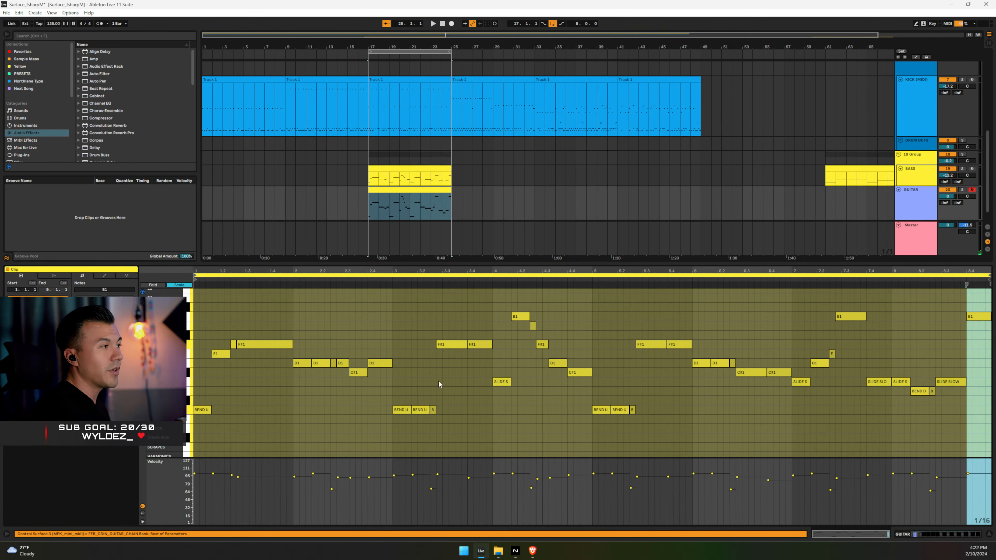
# Raise all notes in the guitar clip by one octave so they leave the keyswitch range
pyautogui.click(430, 311)
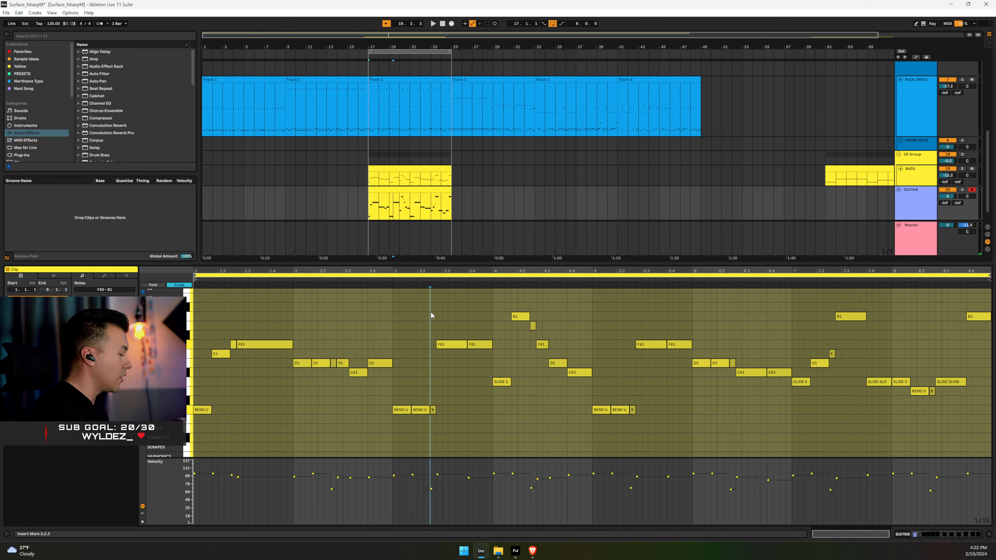
pyautogui.hotkey('ctrl', 'a')
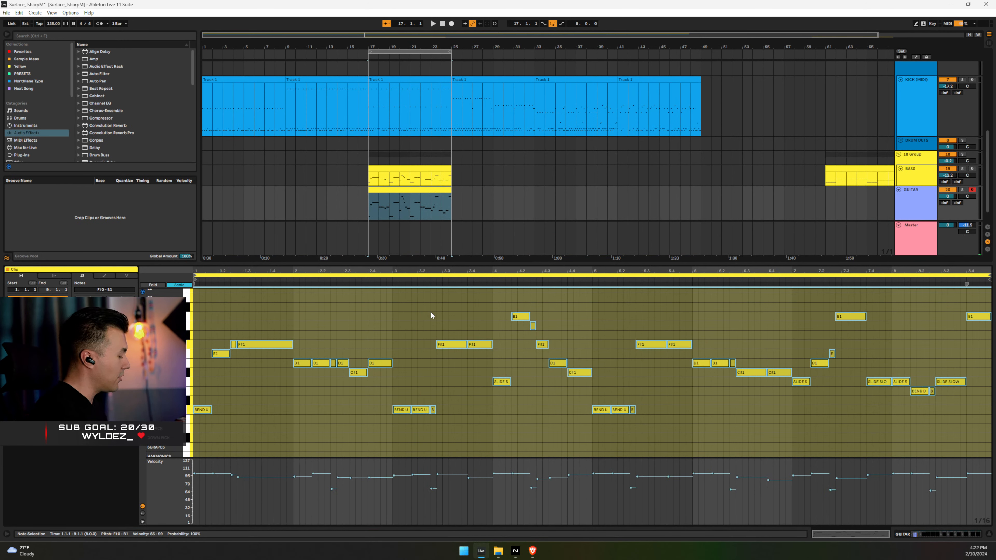
pyautogui.hotkey('shift', 'Up')
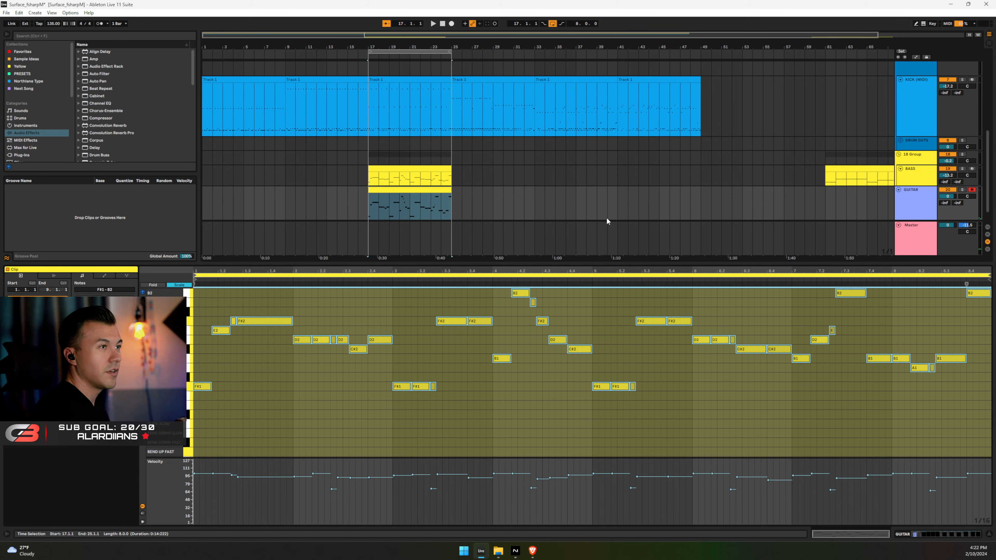
# Play the section and set the GUITAR track's volume to -17.0 dB, lowering the BASS track's volume as well
pyautogui.click(933, 209)
pyautogui.moveTo(942, 198); pyautogui.dragTo(945, 200)
pyautogui.press('space')
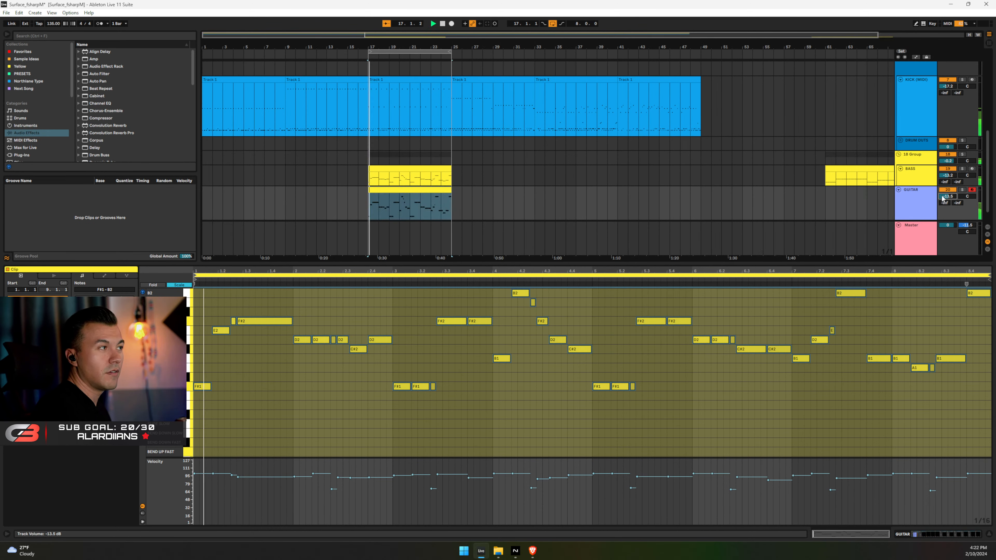
pyautogui.click(990, 537)
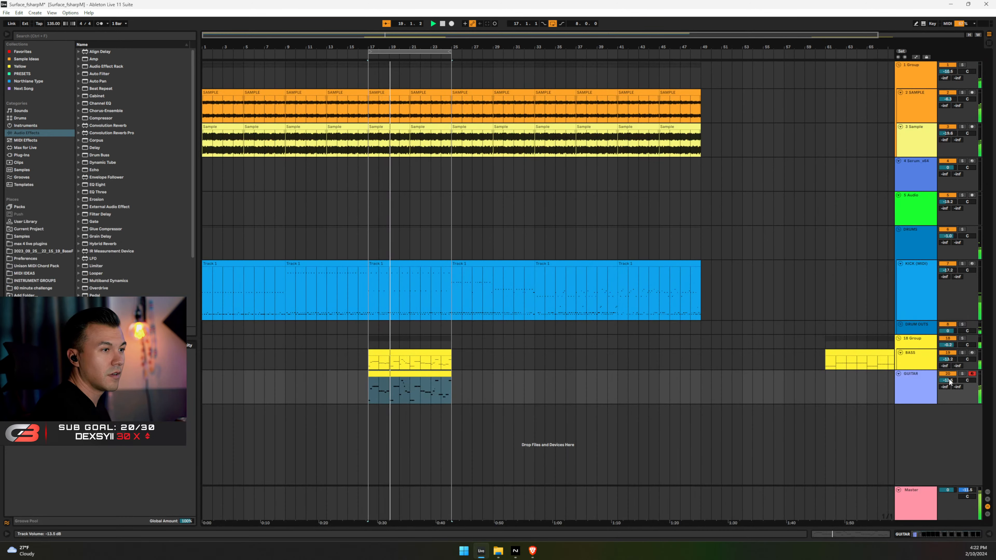
pyautogui.moveTo(949, 380); pyautogui.dragTo(949, 364)
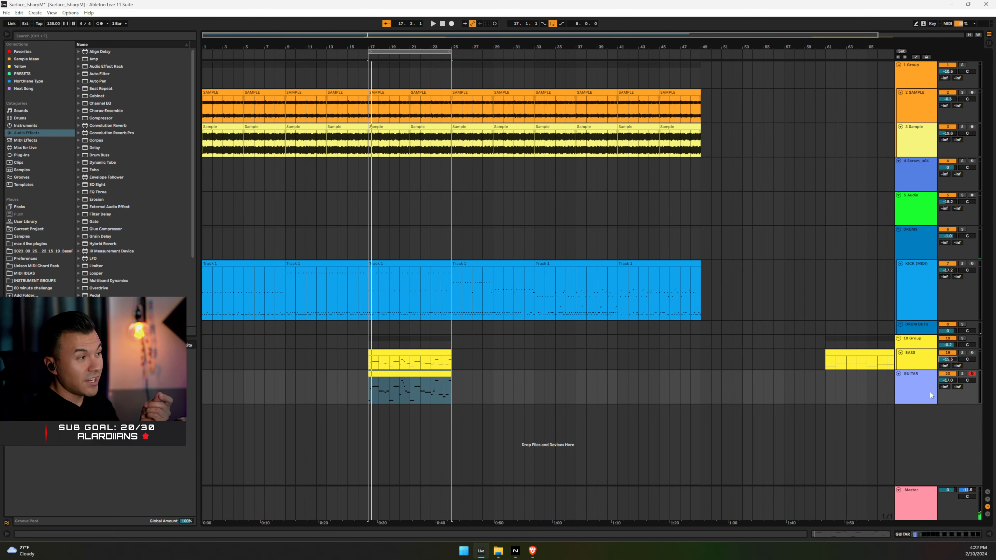
# Reopen the guitar clip's notes and play the riff to check it against the bass and drums
pyautogui.click(411, 373)
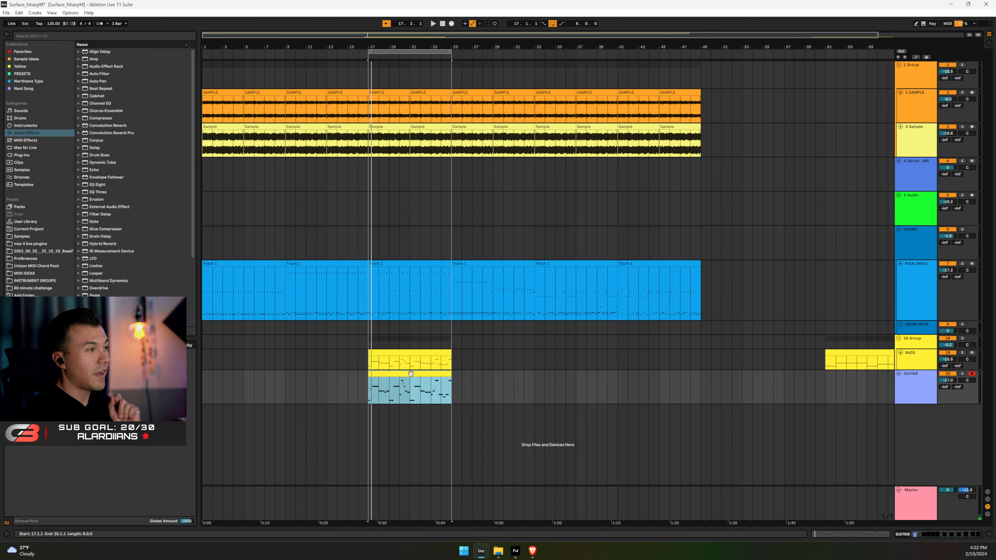
pyautogui.doubleClick(417, 373)
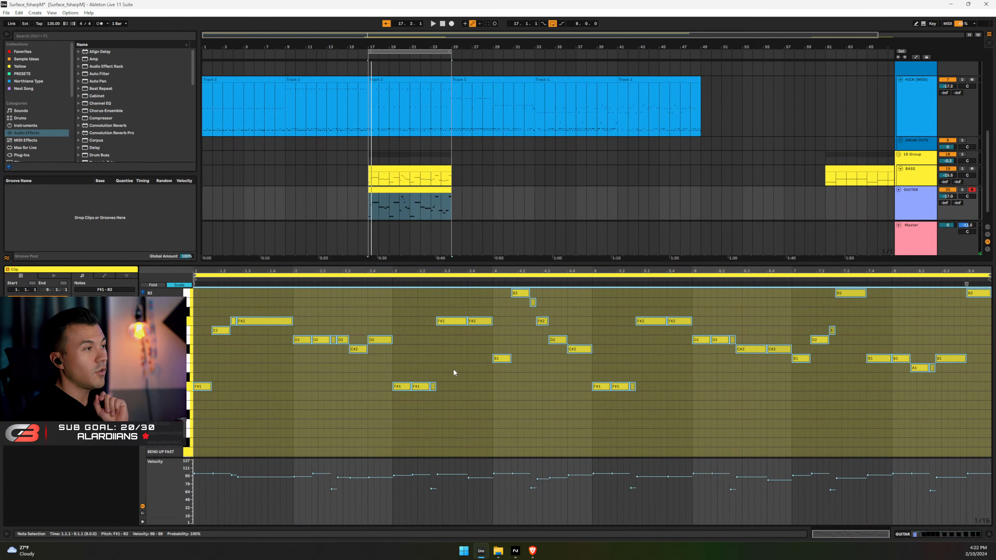
pyautogui.click(540, 343)
pyautogui.scroll(3, 348, 360)
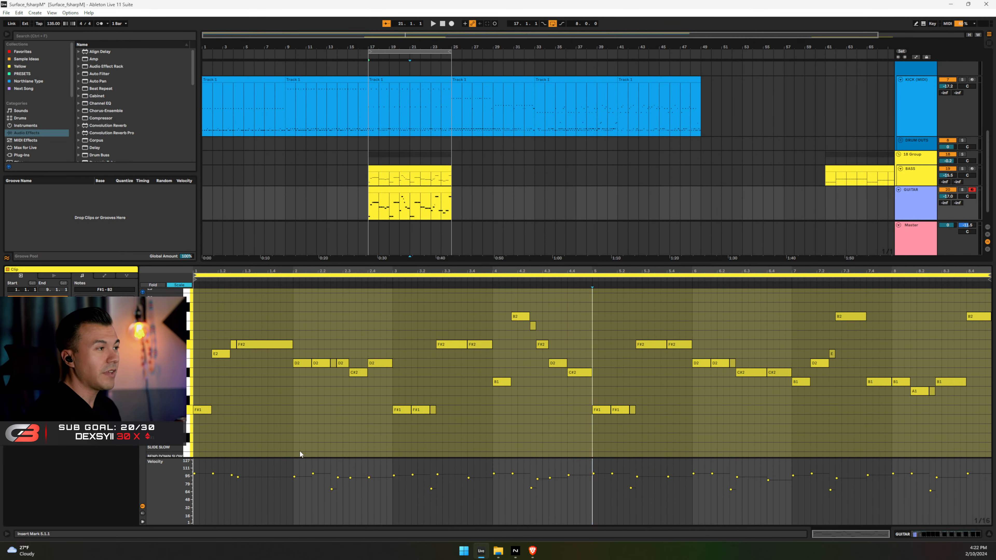
pyautogui.scroll(-1, 392, 372)
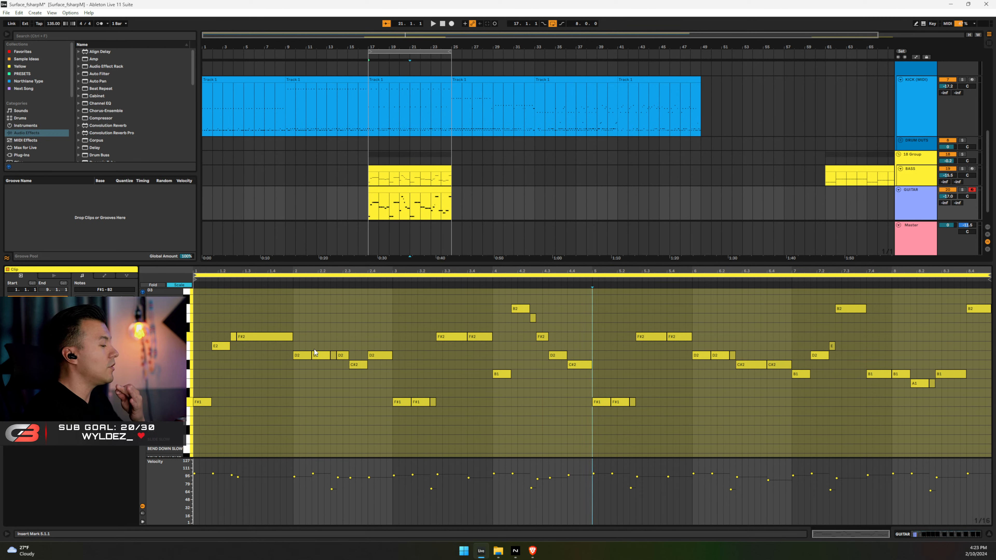
pyautogui.press('space')
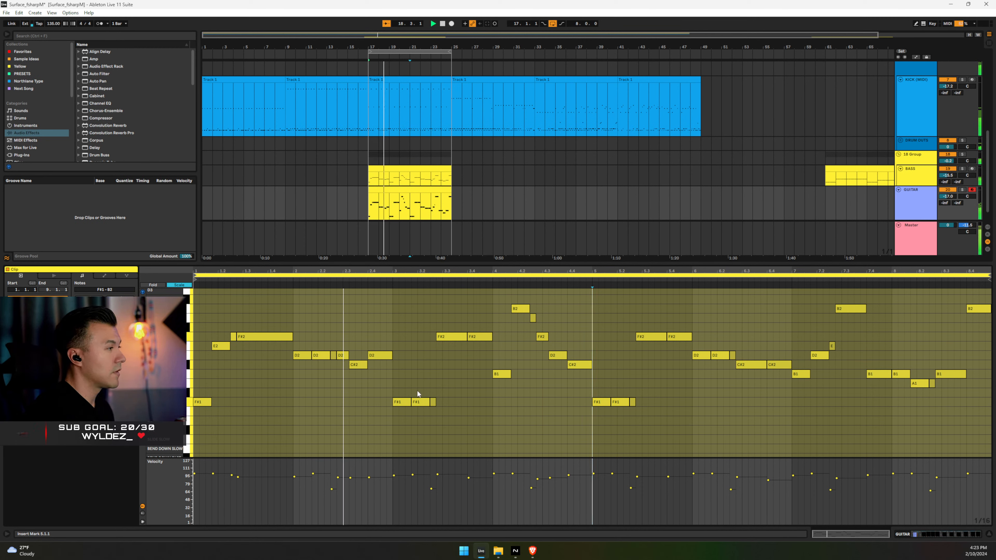
# Select the very short note around beat 3 in each of bars 2 to 8 and lower their velocity to 32
pyautogui.click(333, 355)
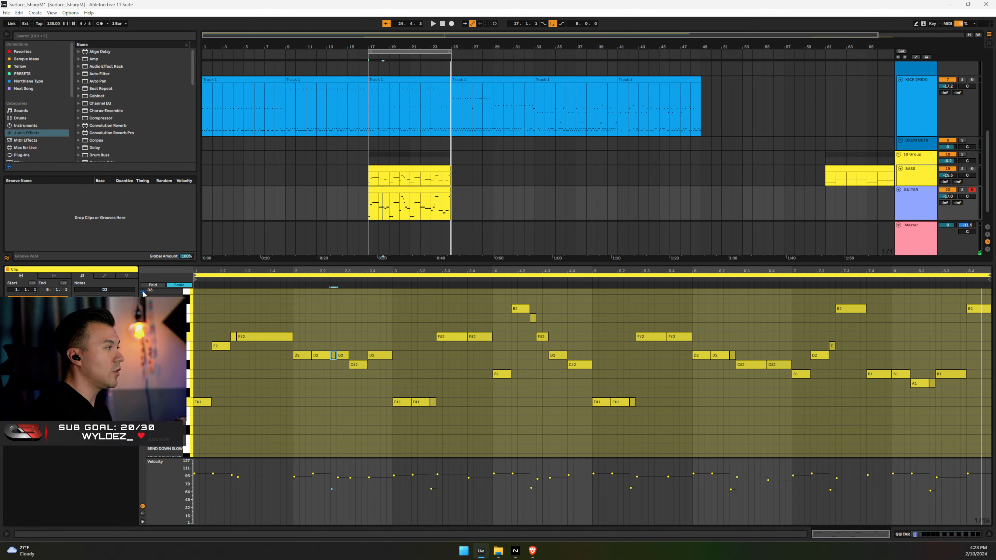
pyautogui.click(433, 402)
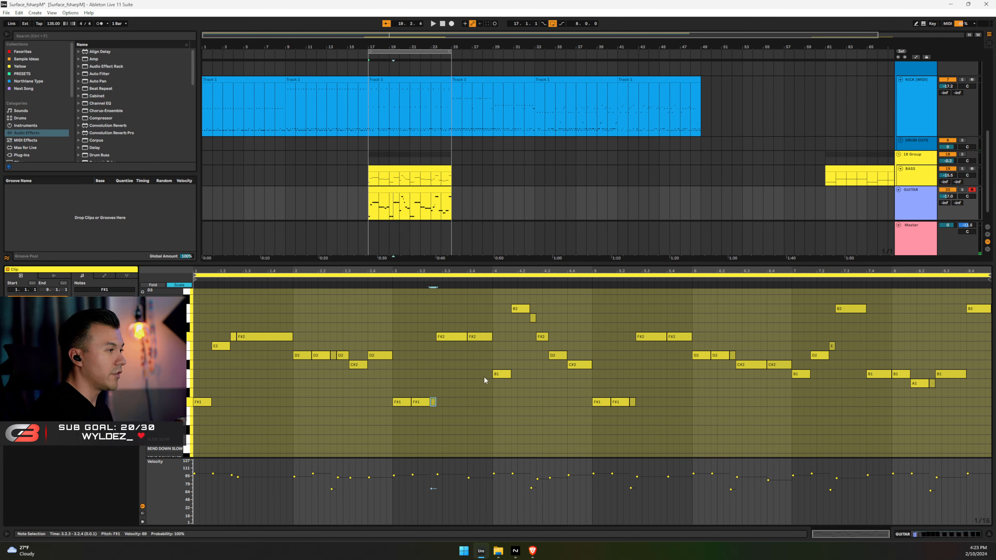
pyautogui.keyDown('shift'); pyautogui.click(334, 355); pyautogui.keyUp('shift')
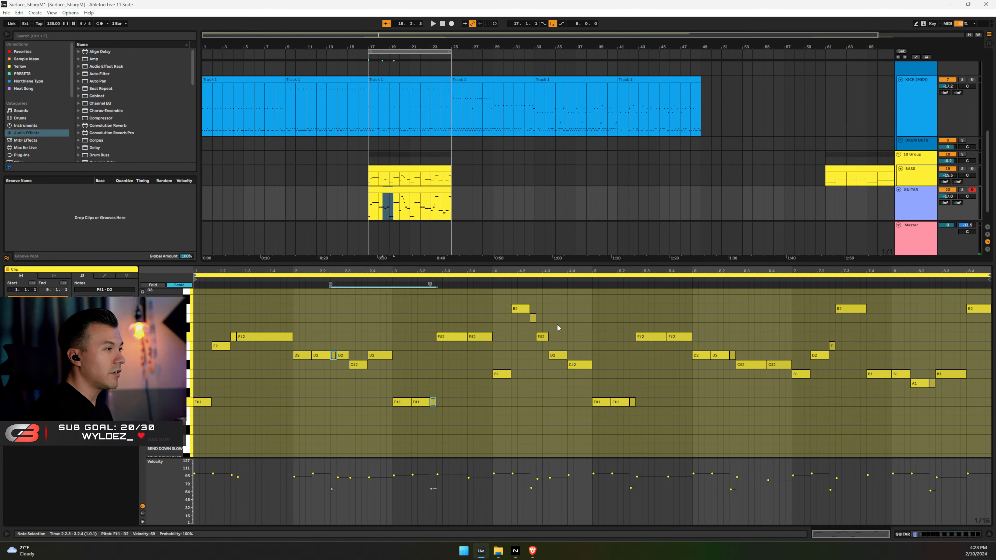
pyautogui.keyDown('shift'); pyautogui.click(533, 318); pyautogui.keyUp('shift')
pyautogui.keyDown('shift'); pyautogui.click(632, 401); pyautogui.keyUp('shift')
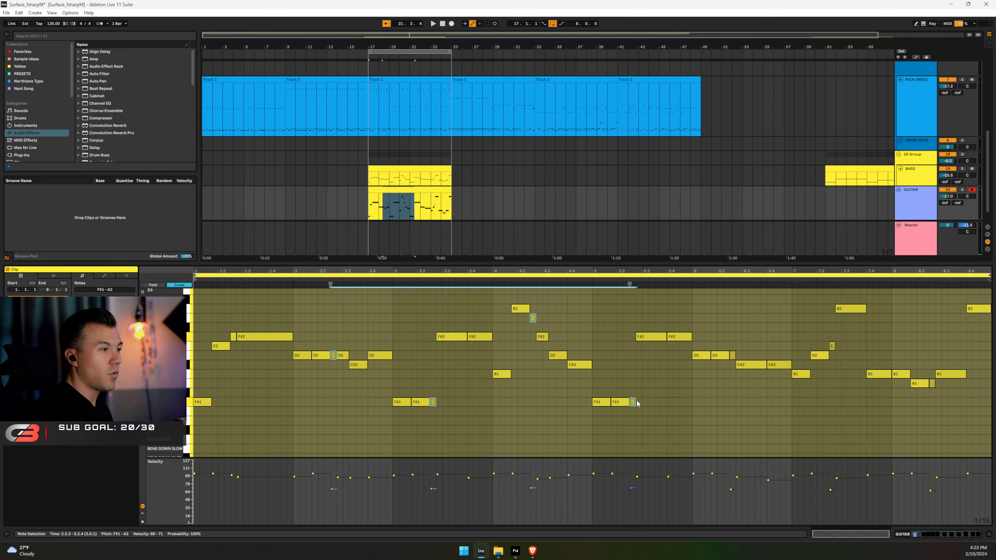
pyautogui.keyDown('shift'); pyautogui.click(732, 355); pyautogui.keyUp('shift')
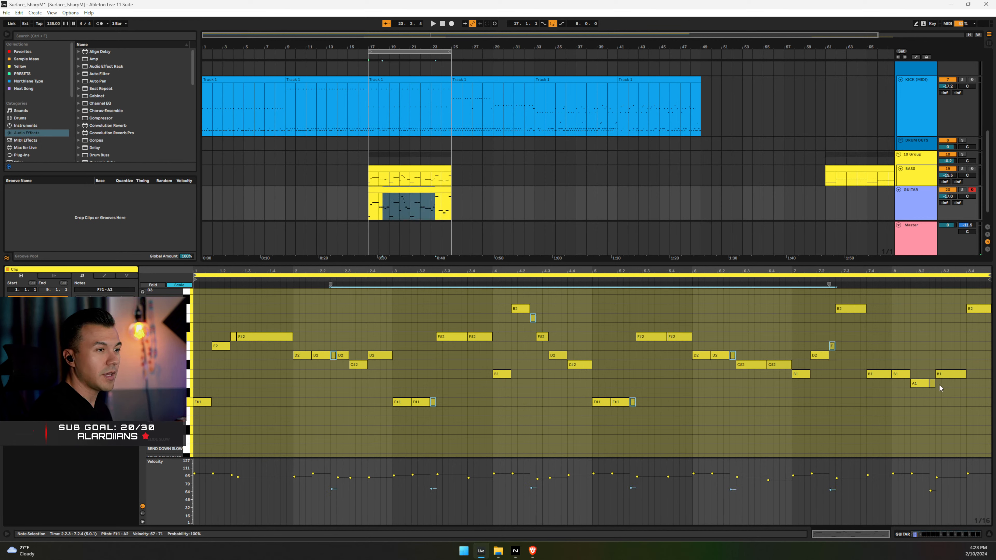
pyautogui.keyDown('shift'); pyautogui.click(932, 383); pyautogui.keyUp('shift')
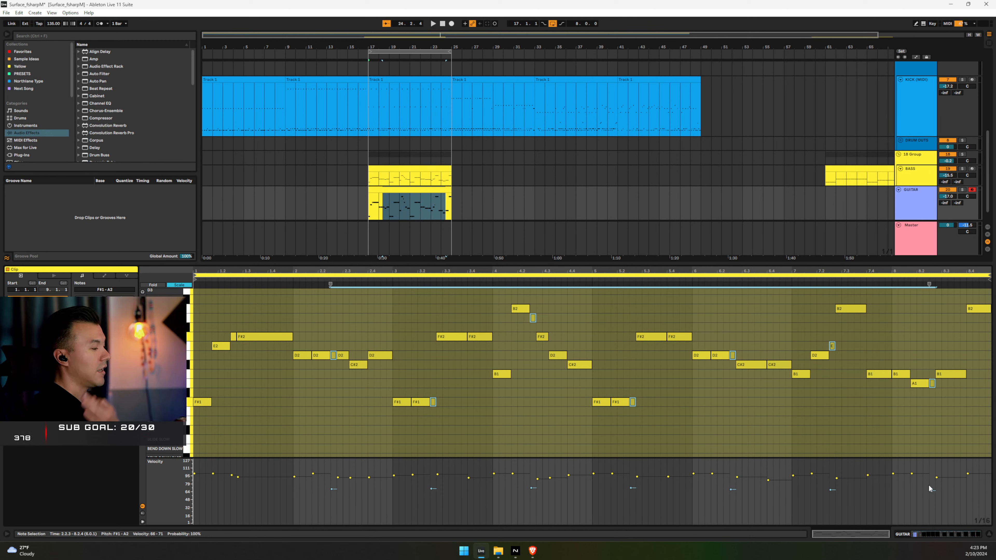
pyautogui.moveTo(930, 491); pyautogui.dragTo(931, 489)
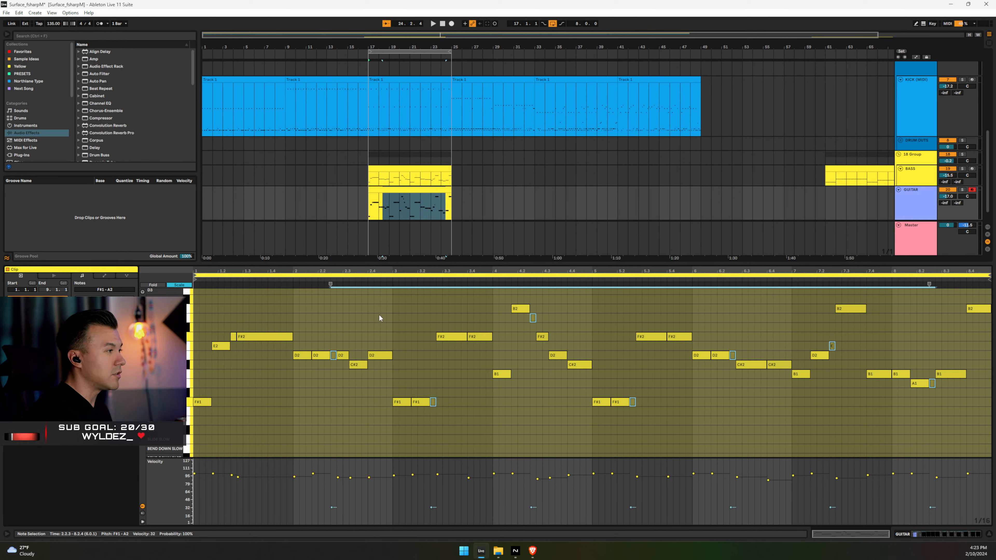
# Lower the velocity of the short F#2 note in bar 1 to match, and audition the guitar briefly in solo
pyautogui.press('space')
pyautogui.click(233, 336)
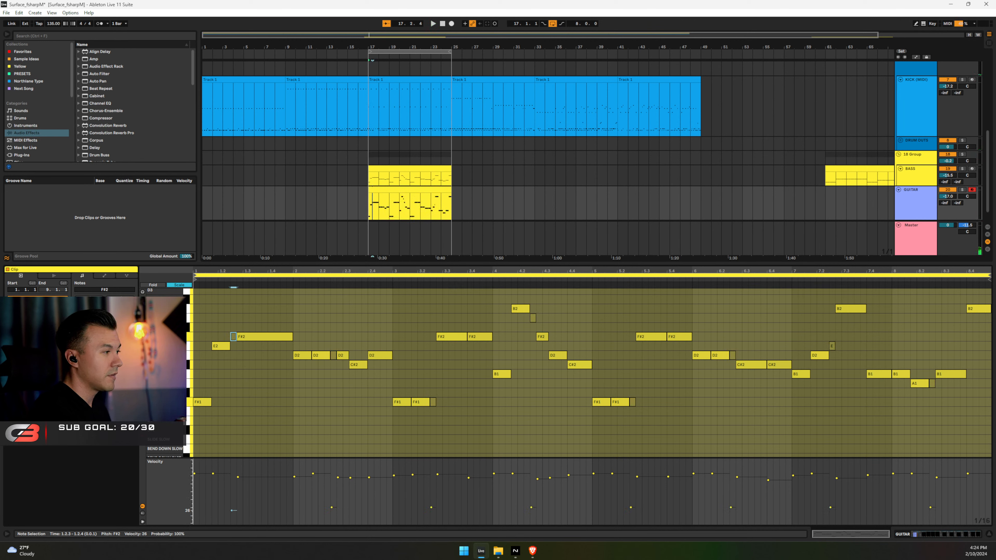
pyautogui.press('space')
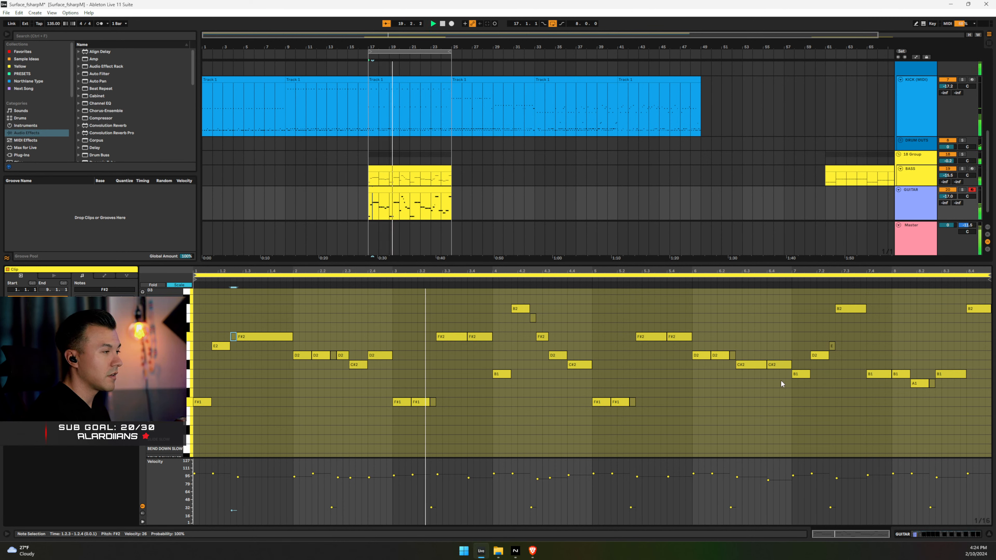
pyautogui.click(962, 190)
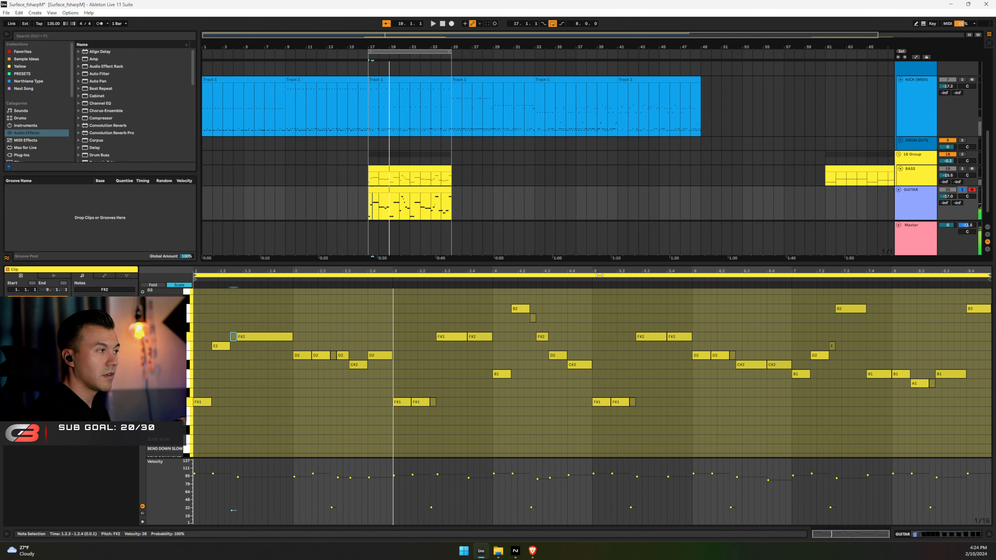
pyautogui.click(963, 191)
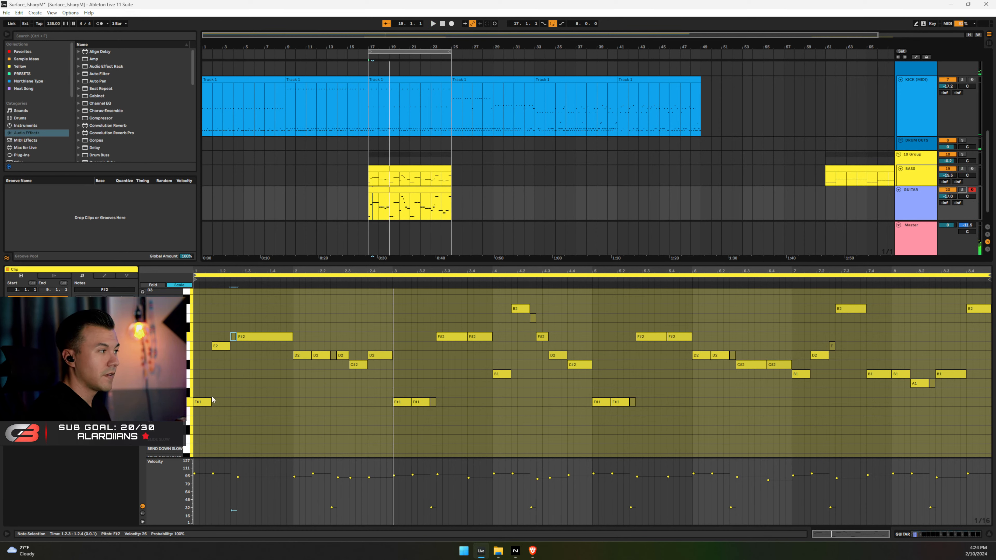
# Lower the velocity of all F#1 notes to about 30 and of bar 8's longer A1 note to about 31, playing the riff
pyautogui.moveTo(197, 388); pyautogui.dragTo(764, 423)
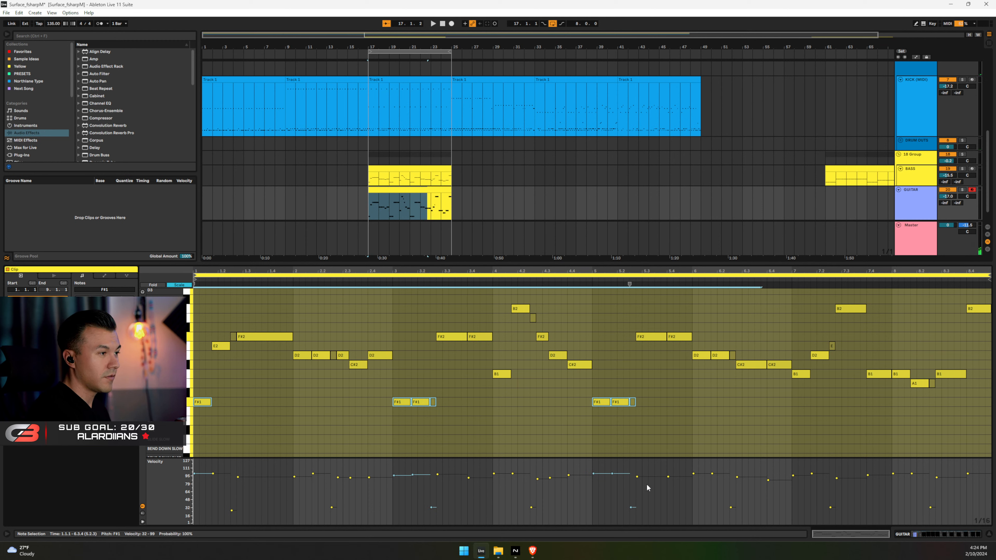
pyautogui.moveTo(617, 478); pyautogui.dragTo(617, 507)
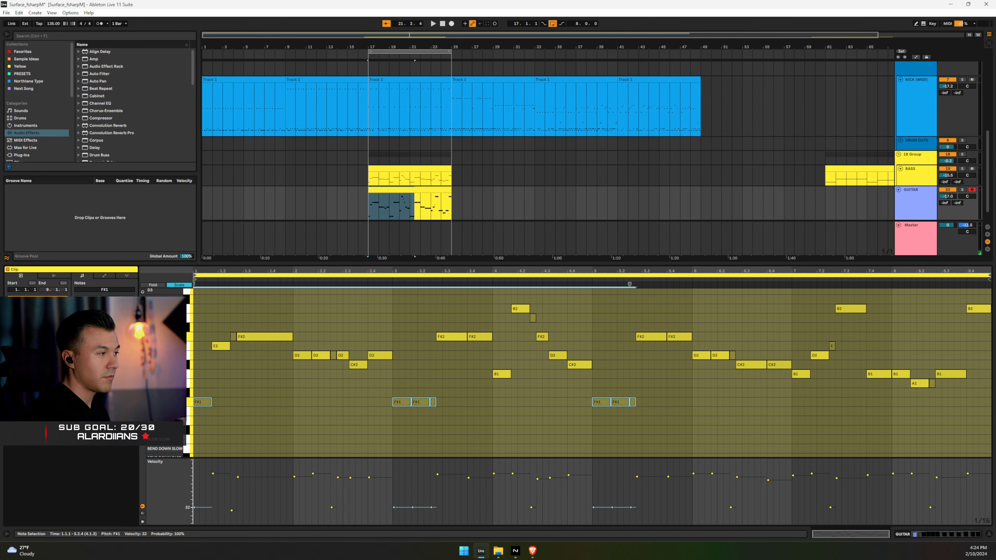
pyautogui.press('space')
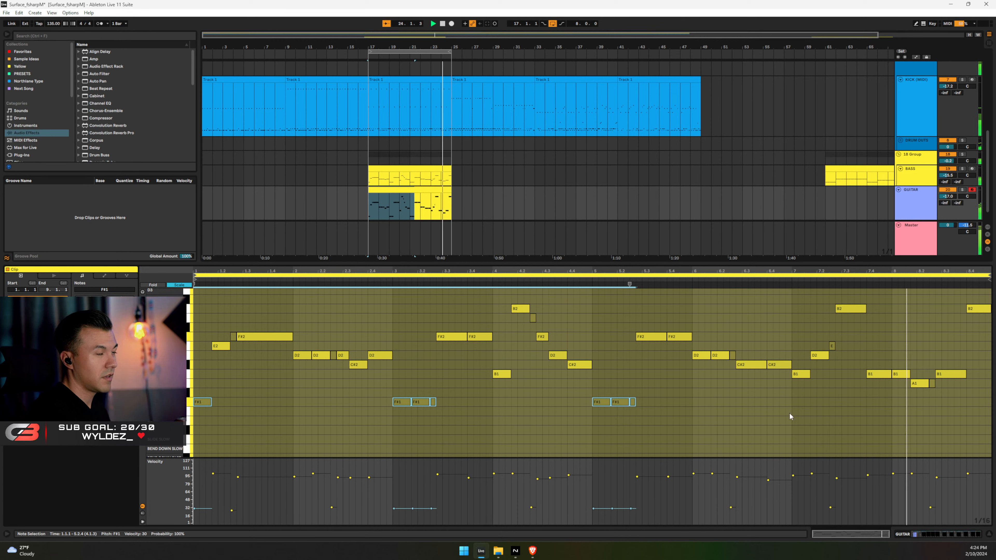
pyautogui.click(919, 383)
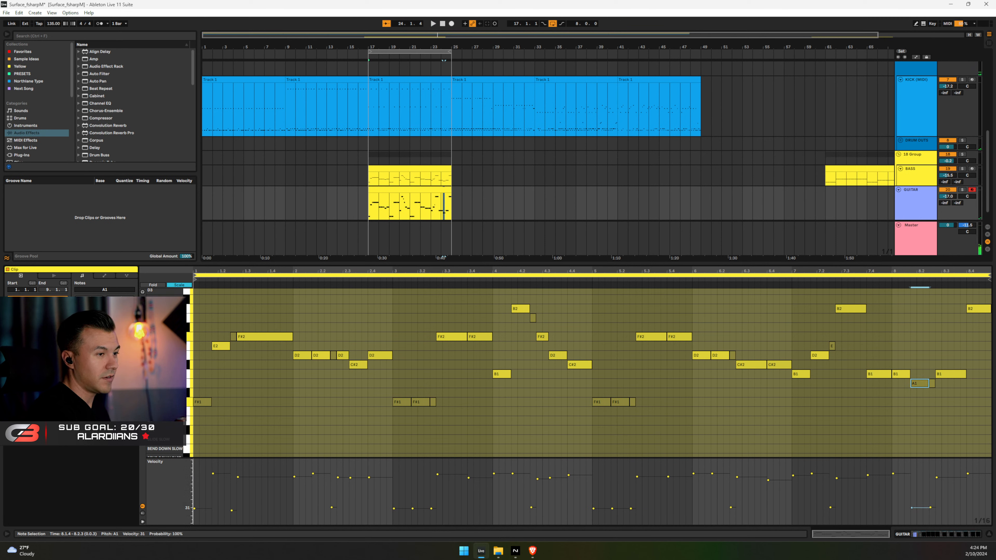
pyautogui.click(621, 403)
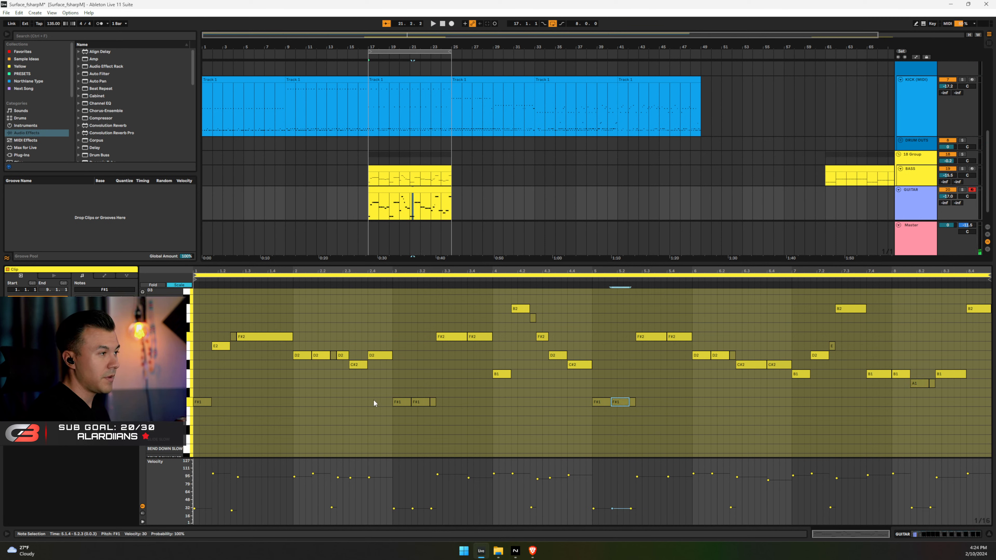
# Raise the velocity of the second F#1 note in bars 3 and 5 to about 90 and play the riff
pyautogui.keyDown('shift'); pyautogui.click(421, 403); pyautogui.keyUp('shift')
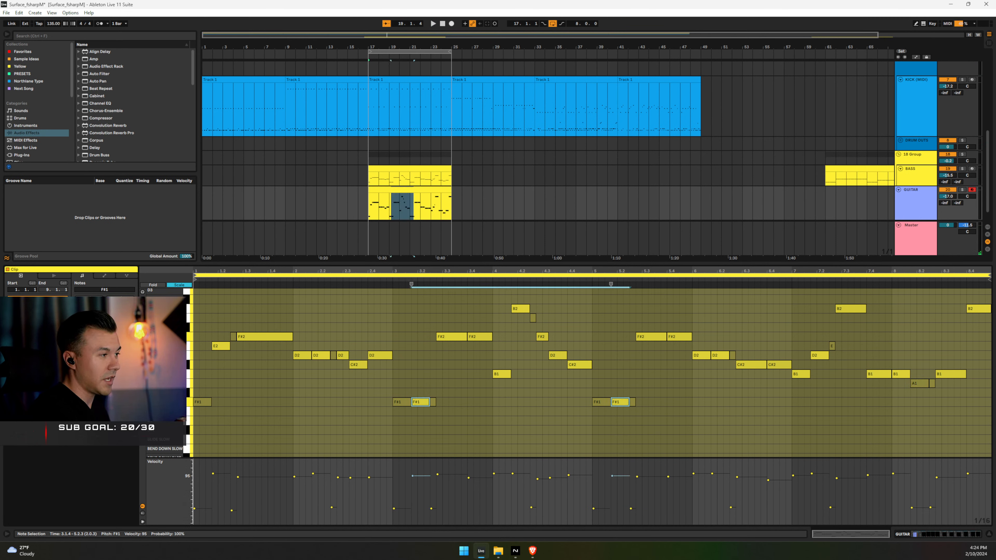
pyautogui.press('space')
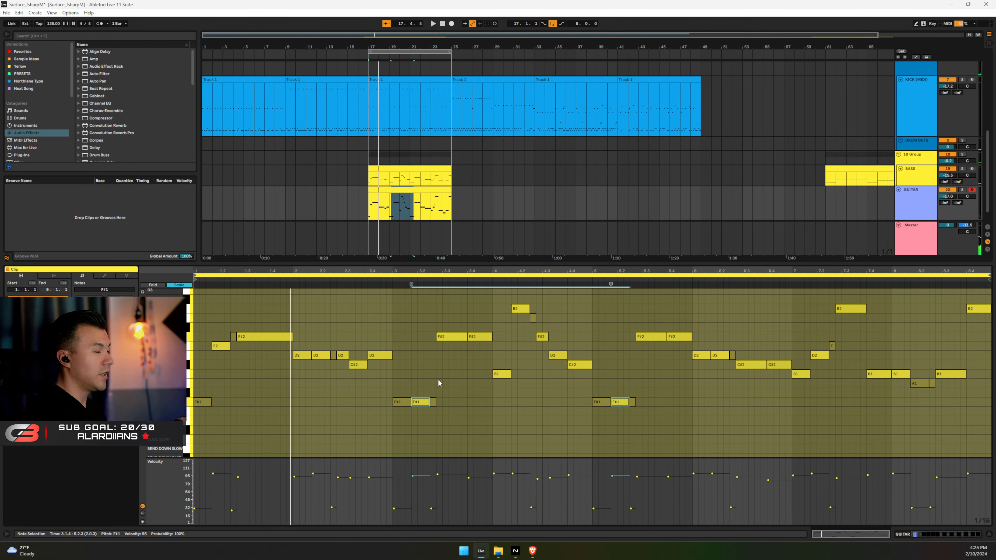
pyautogui.click(551, 400)
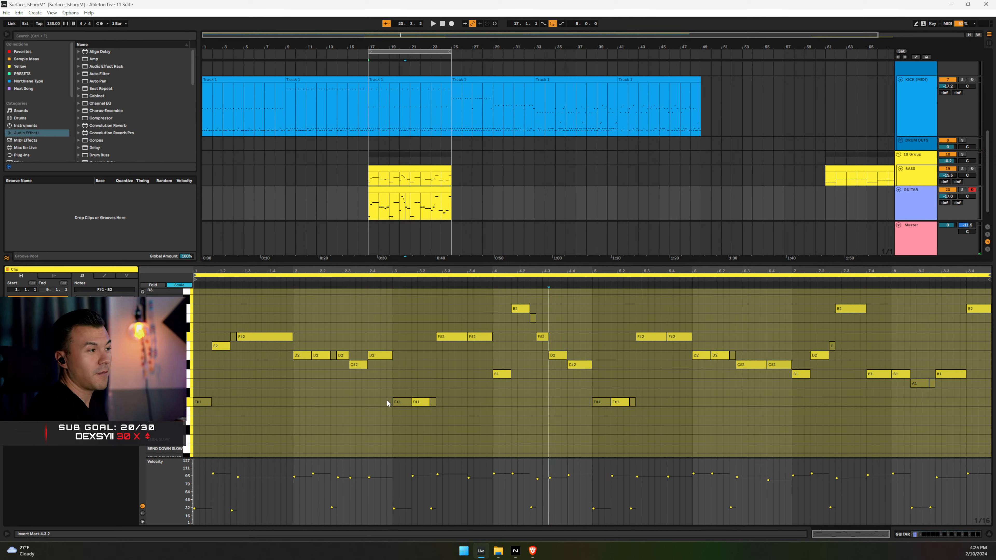
pyautogui.click(397, 402)
pyautogui.click(611, 385)
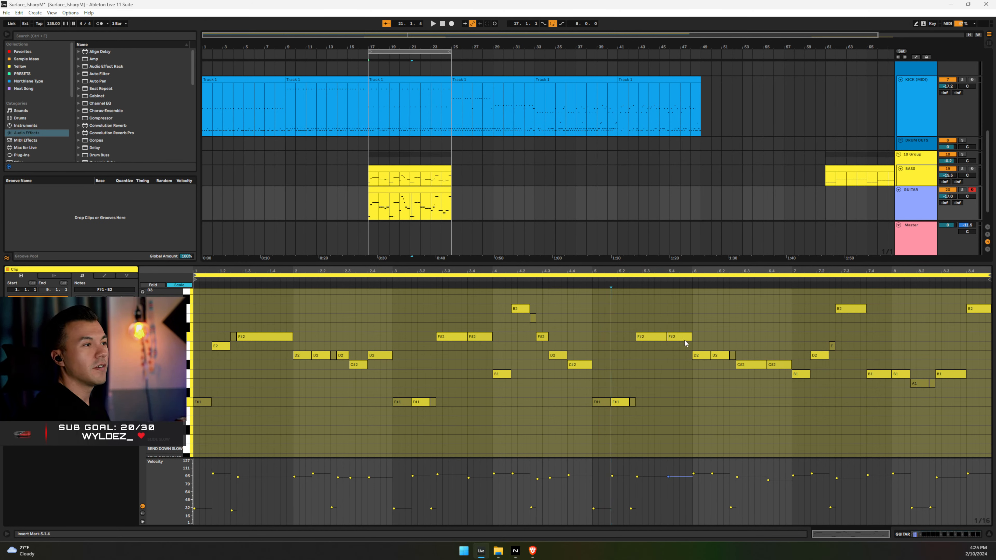
pyautogui.click(722, 356)
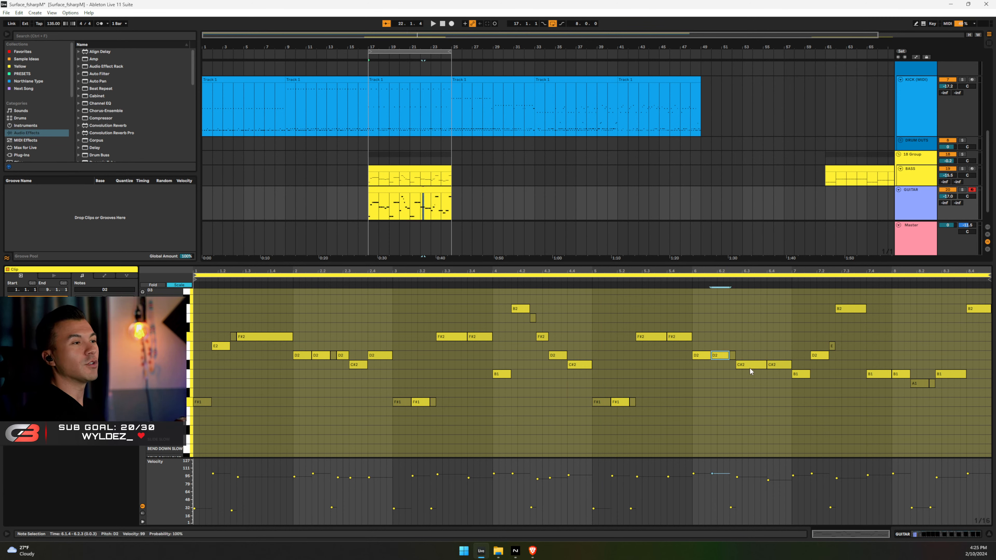
pyautogui.scroll(2, 605, 353)
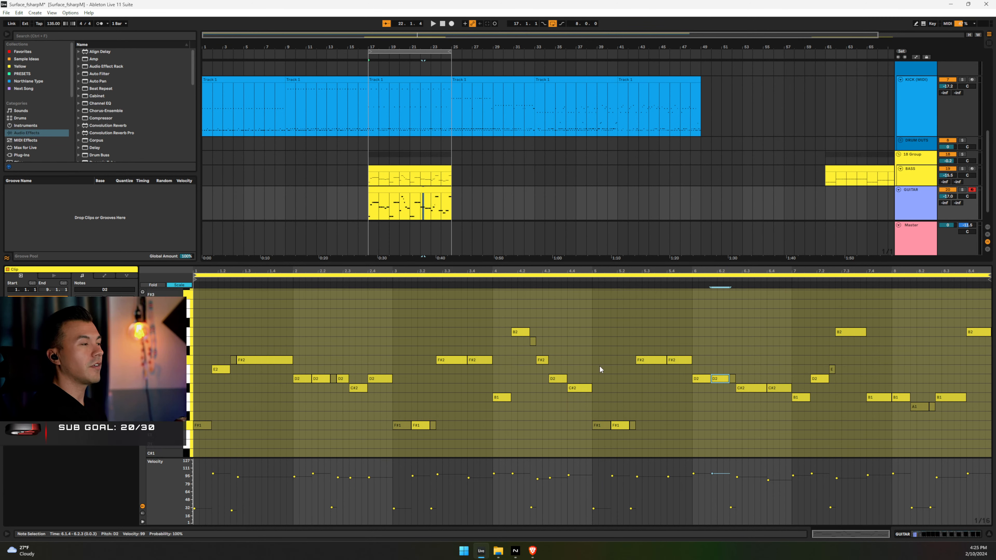
pyautogui.scroll(-2, 639, 346)
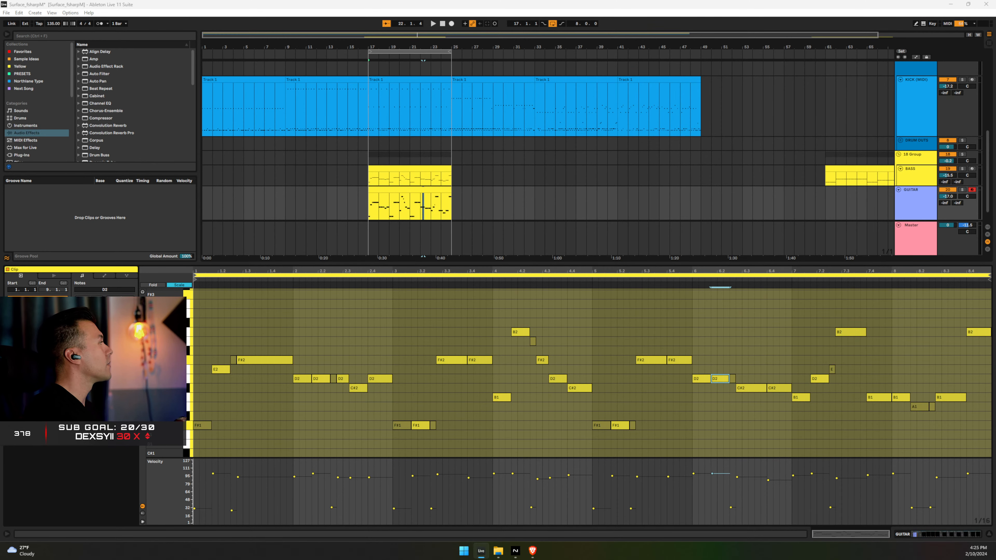
# Bring in the browser with the gtdb.org guitar tuning database and show the Drop F# 7-string tuning page
pyautogui.moveTo(1, 130); pyautogui.dragTo(683, 63)
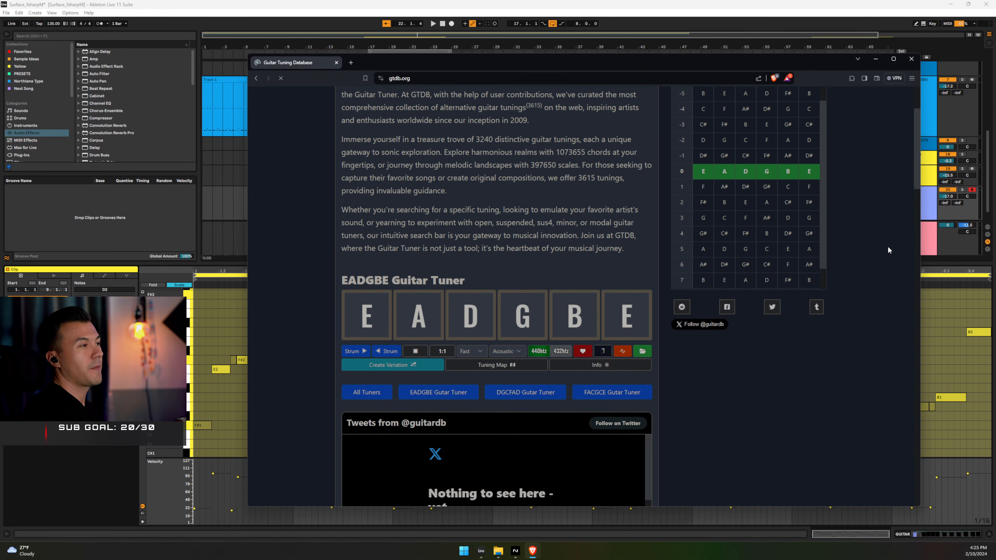
pyautogui.scroll(2, 742, 235)
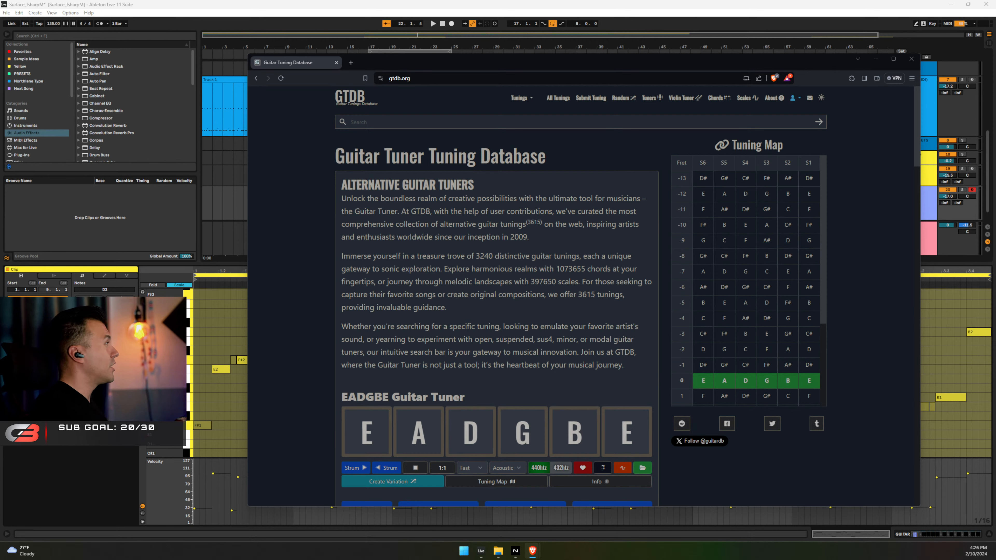
pyautogui.click(877, 59)
pyautogui.moveTo(0, 38); pyautogui.dragTo(790, 67)
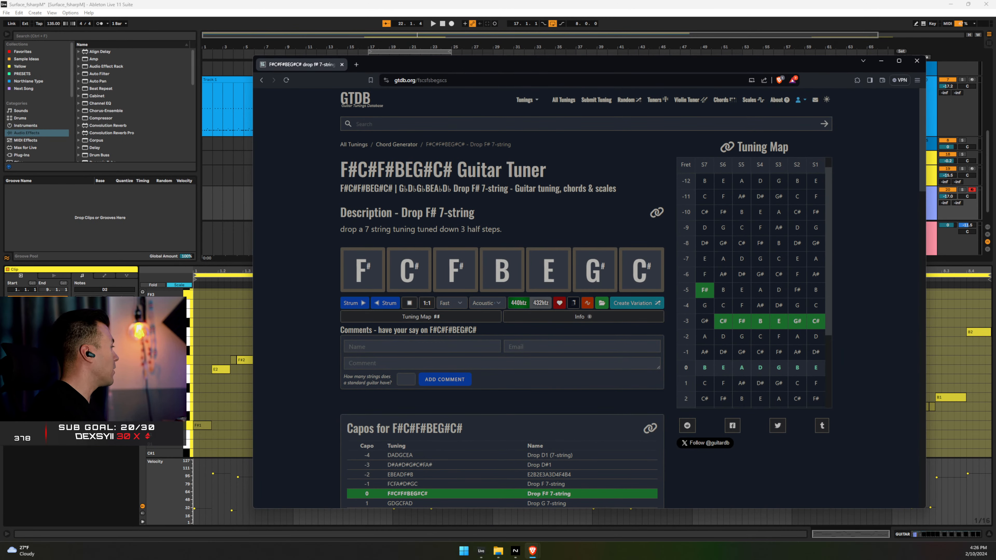
# Sound the open strings of the F#C#F#BEG#C# tuning one by one, and move the browser away to return to Ableton Live
pyautogui.click(370, 280)
pyautogui.click(399, 273)
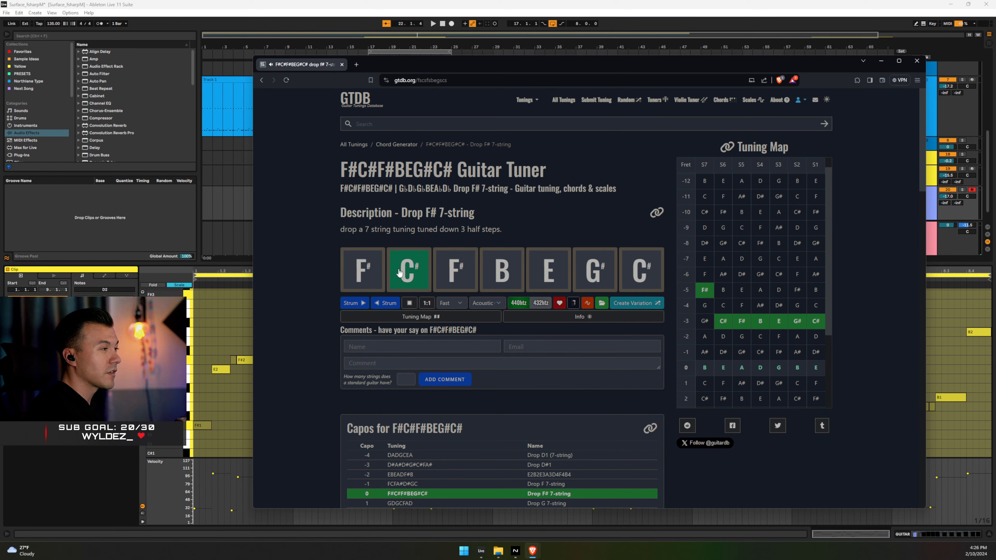
pyautogui.click(461, 274)
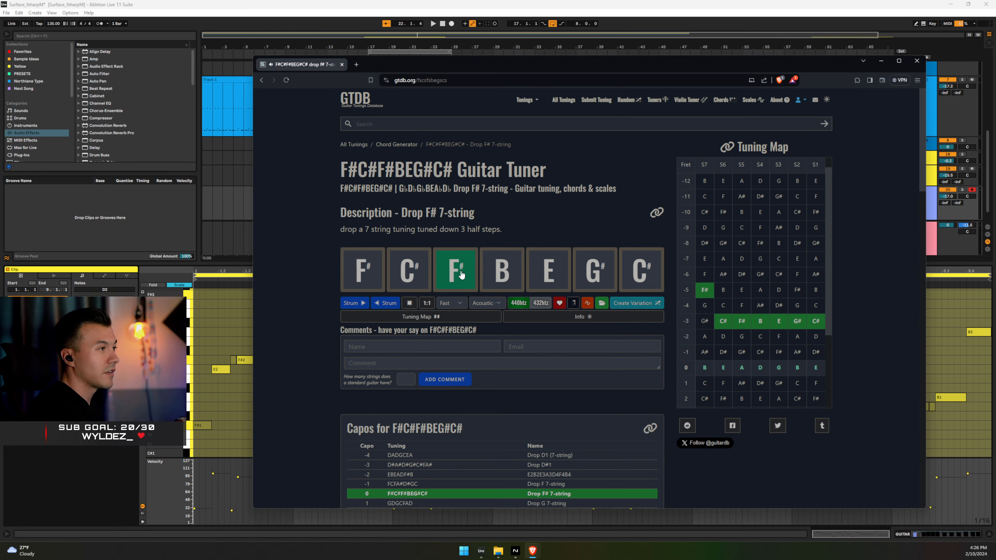
pyautogui.click(505, 275)
pyautogui.click(546, 275)
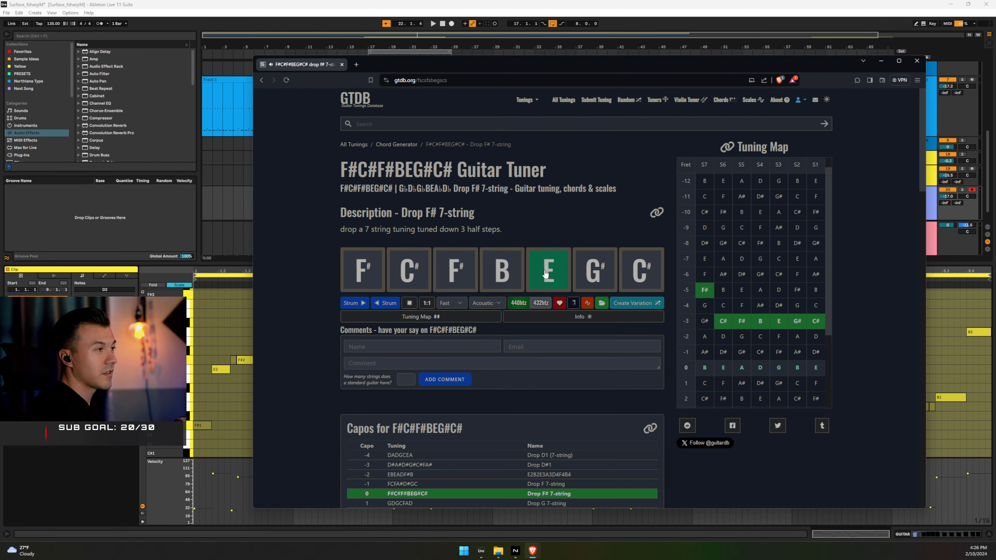
pyautogui.click(595, 277)
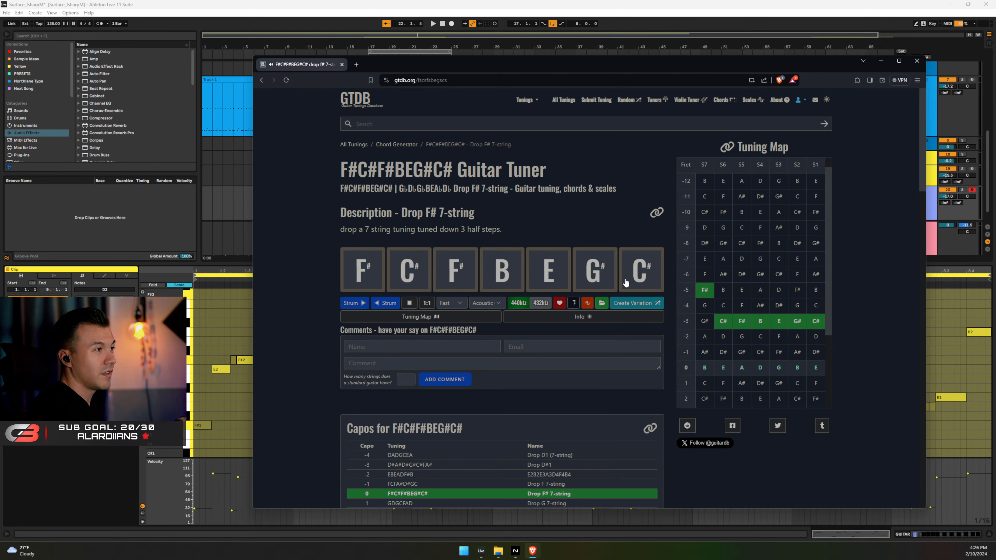
pyautogui.click(646, 278)
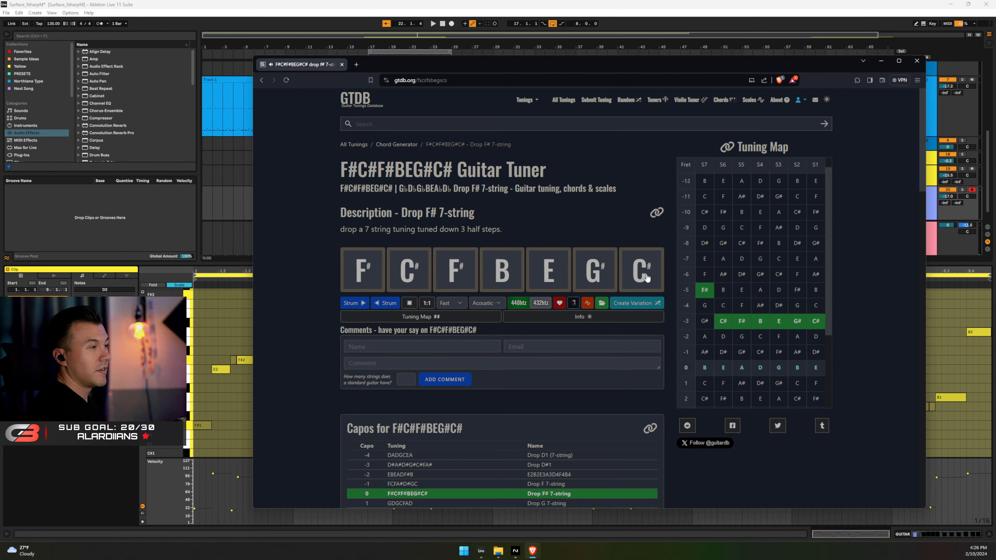
pyautogui.click(411, 253)
pyautogui.click(371, 280)
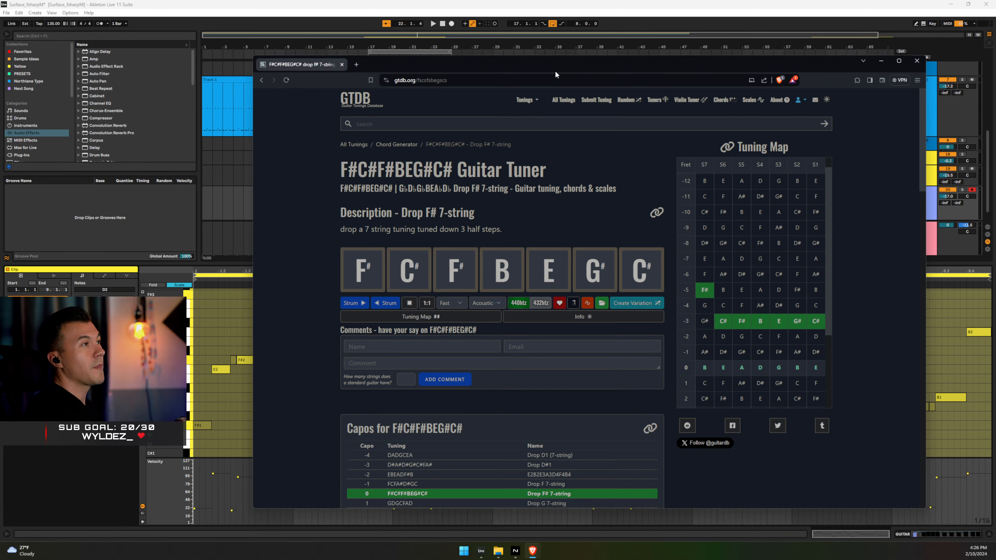
pyautogui.moveTo(558, 63); pyautogui.dragTo(0, 84)
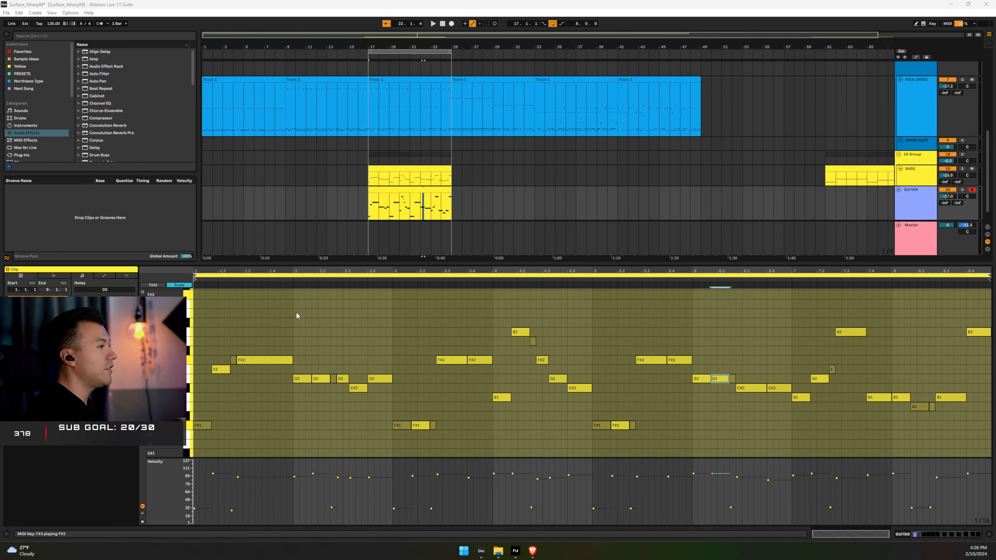
# Stack copies of bar 1's long F#2 note at B2, E3, G#3 and C#4 to form a full open-string chord
pyautogui.scroll(3, 433, 400)
pyautogui.scroll(-3, 308, 375)
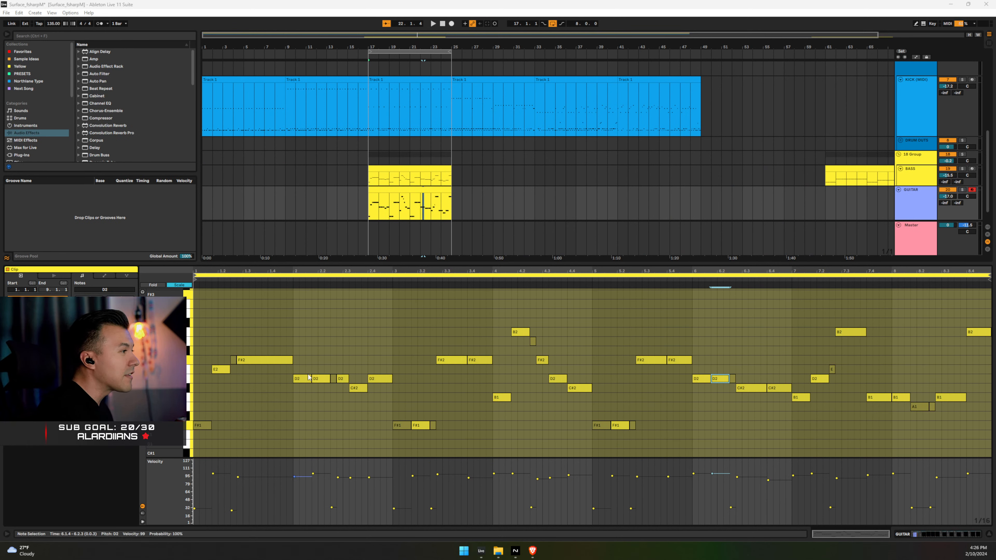
pyautogui.click(256, 361)
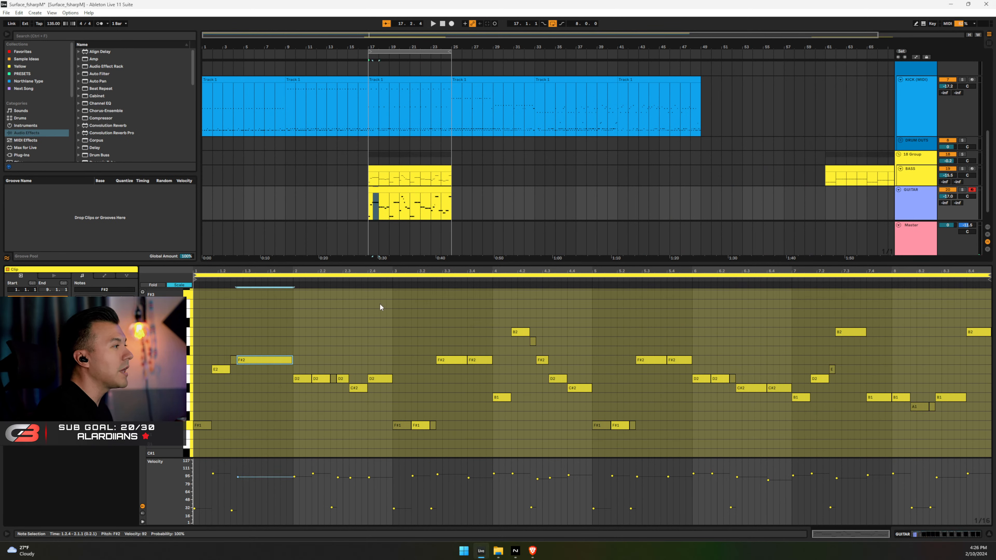
pyautogui.scroll(3, 268, 383)
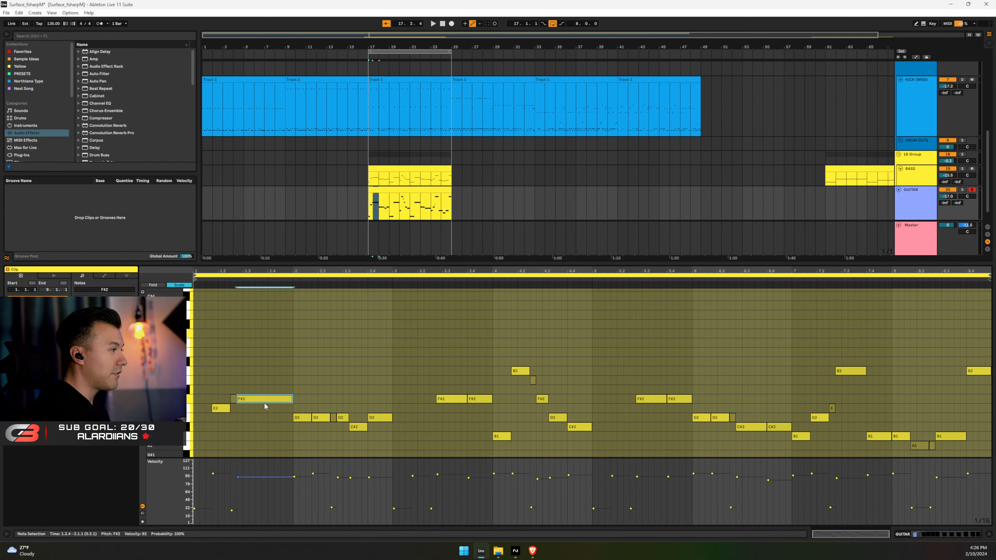
pyautogui.moveTo(261, 403); pyautogui.dragTo(265, 343)
pyautogui.scroll(3, 265, 352)
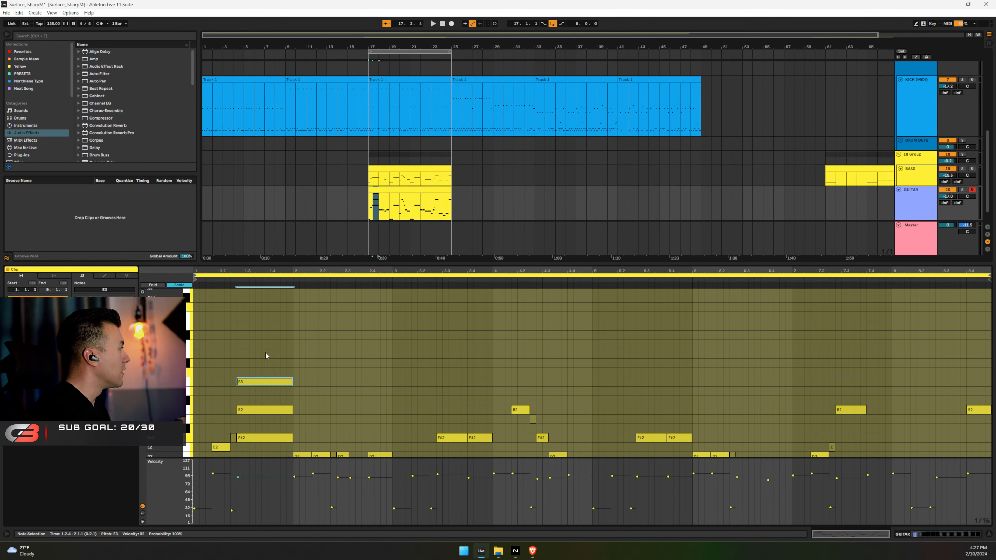
pyautogui.moveTo(265, 382); pyautogui.dragTo(258, 338)
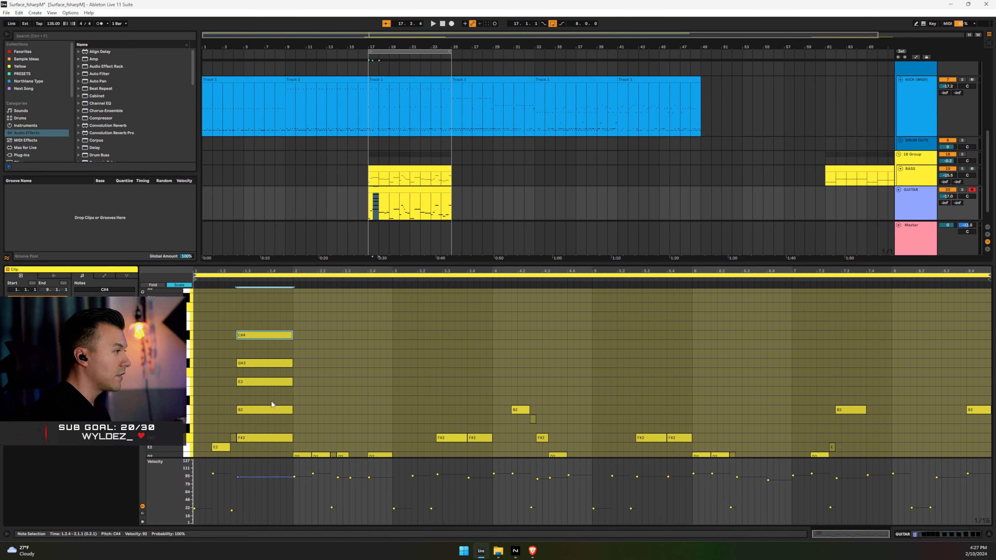
pyautogui.scroll(-3, 305, 349)
pyautogui.scroll(3, 331, 360)
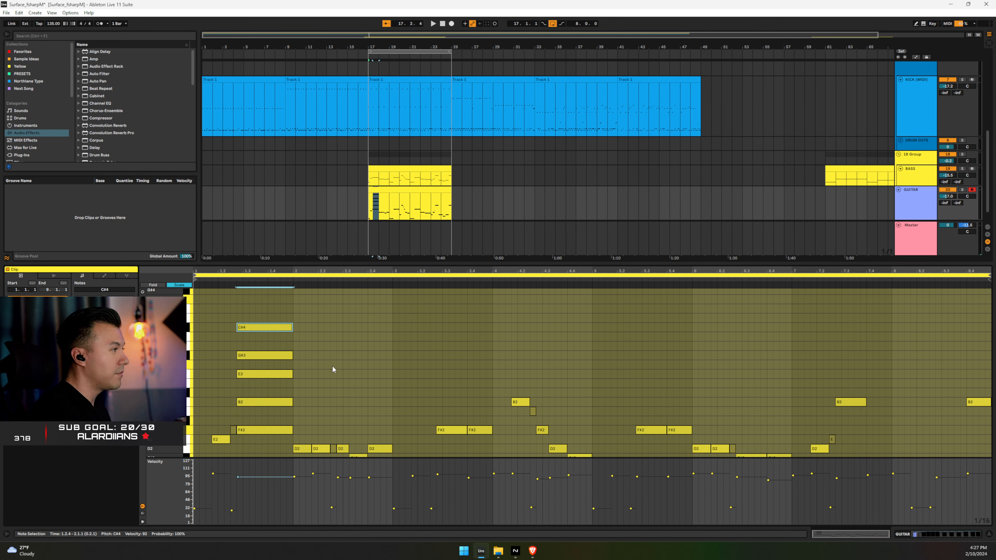
pyautogui.moveTo(169, 386)
pyautogui.mouseDown()
pyautogui.moveTo(157, 386)
pyautogui.moveTo(167, 387)
pyautogui.mouseUp()
pyautogui.scroll(-3, 344, 379)
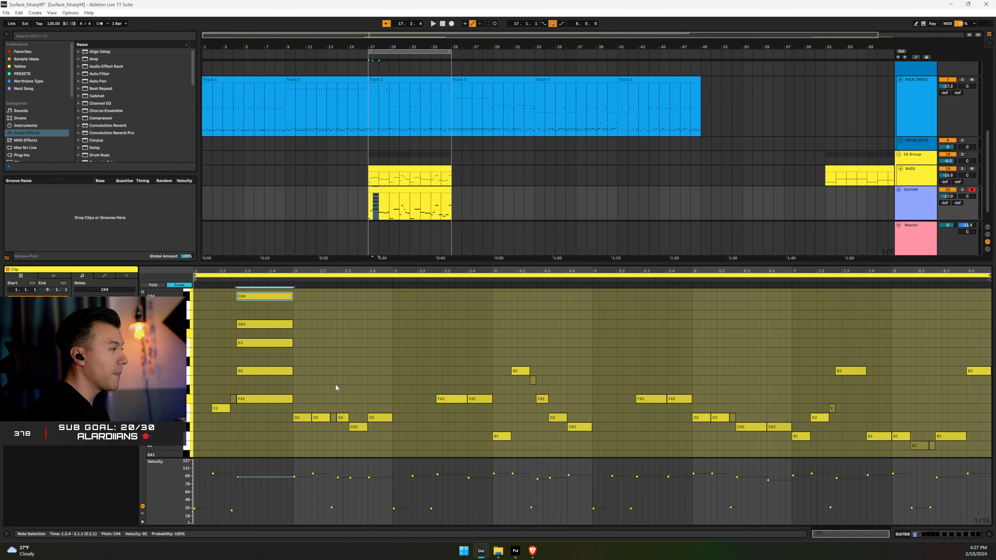
pyautogui.scroll(3, 336, 383)
pyautogui.scroll(-1, 314, 404)
pyautogui.scroll(-1, 330, 377)
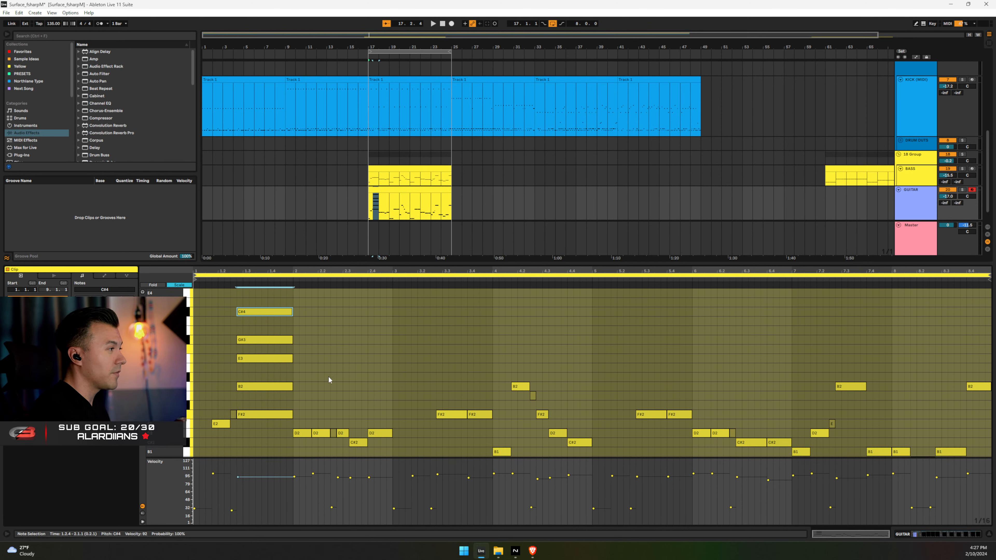
# Play the new bar 1 chord in the mix, and solo the guitar track to hear it alone
pyautogui.press('space')
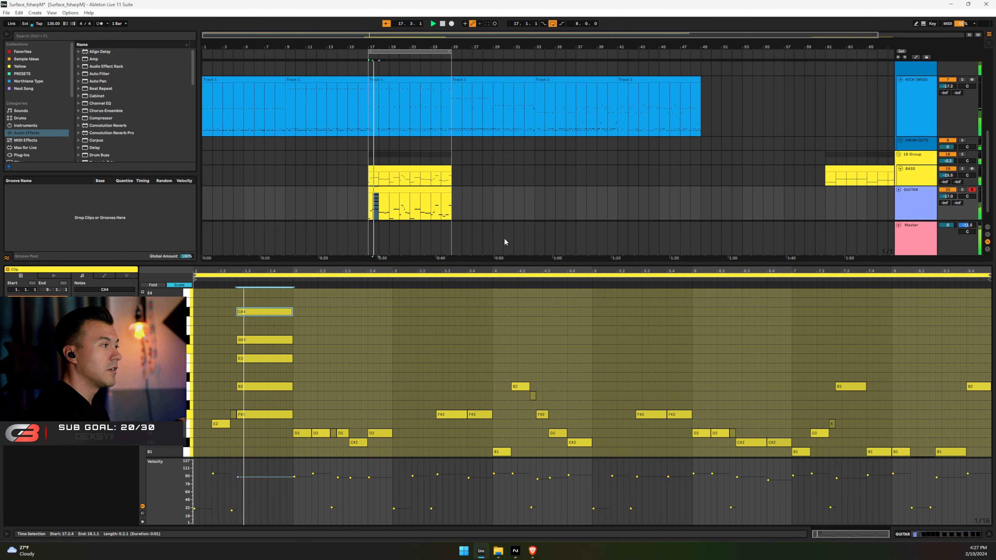
pyautogui.press('space')
pyautogui.click(962, 190)
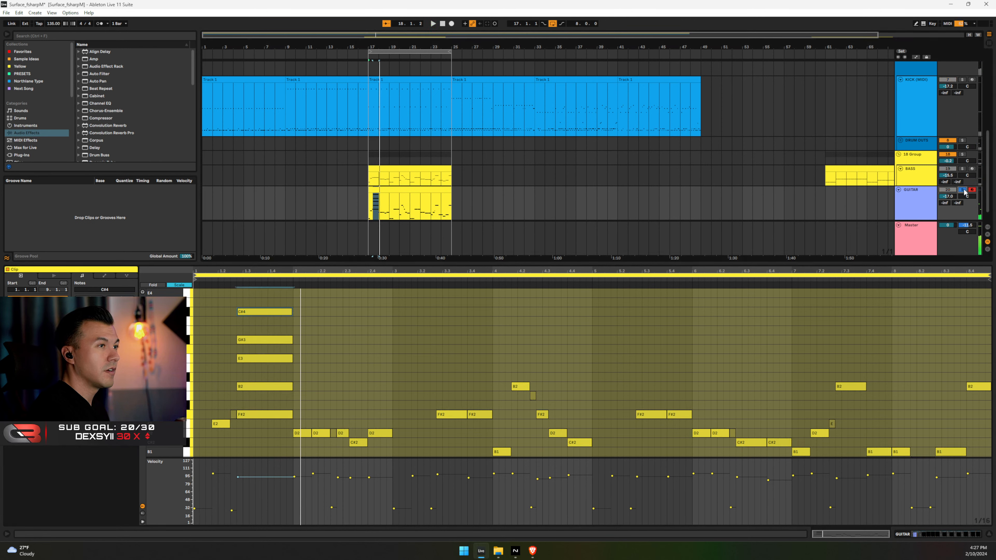
pyautogui.press('space')
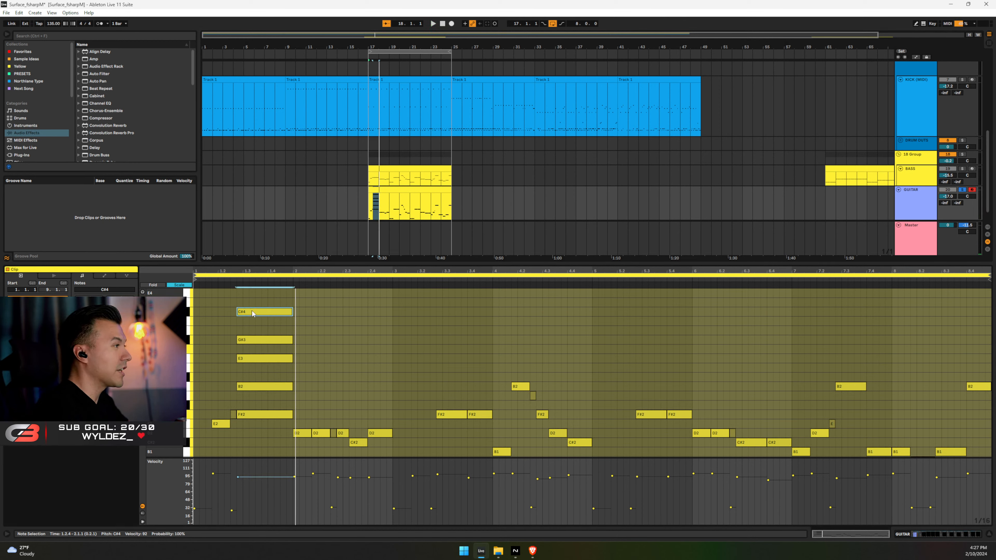
# Deactivate the chord's C#4 note, audition the chord without it, and reactivate the note
pyautogui.press('0')
pyautogui.press('space')
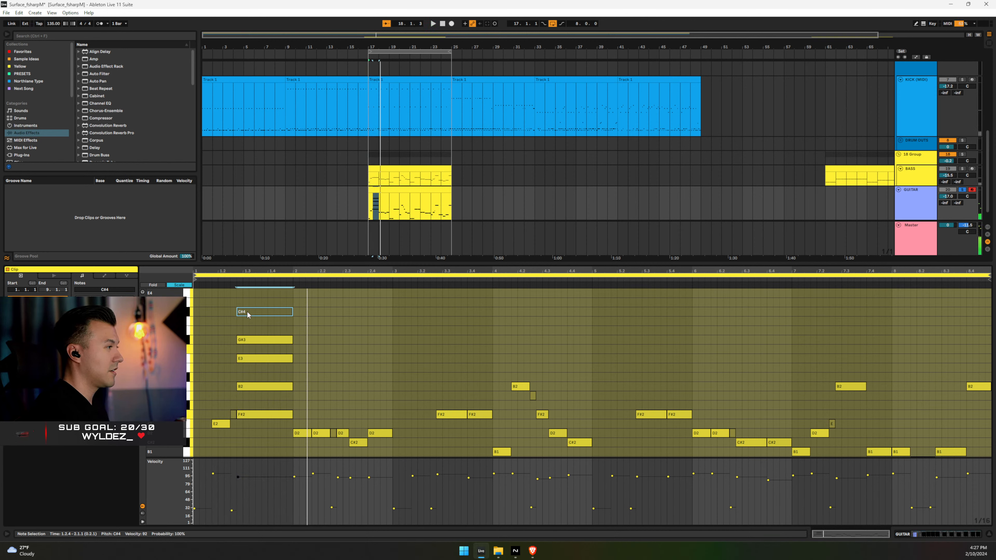
pyautogui.click(248, 360)
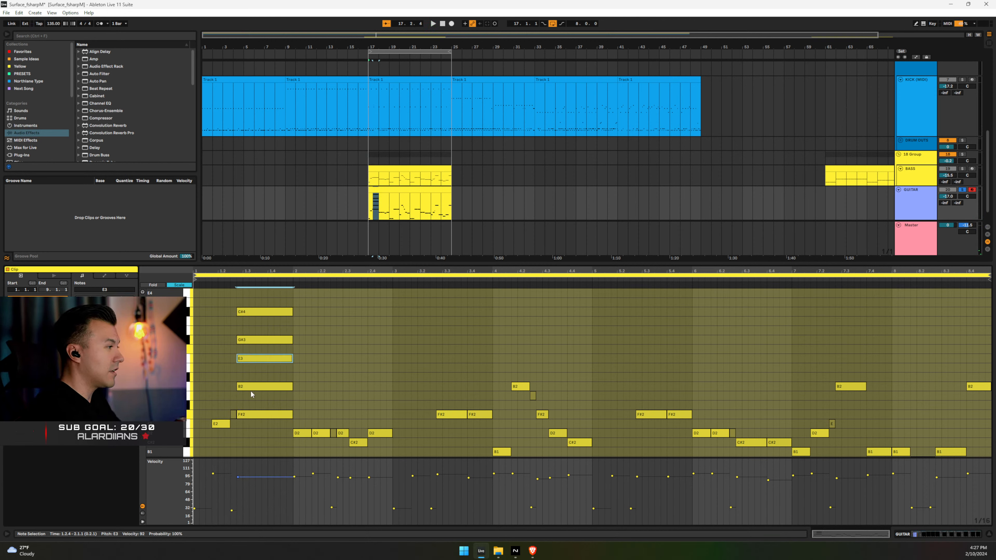
# Deactivate the B2 and E3 notes of the bar 1 chord and play the thinned-out chord
pyautogui.click(251, 387)
pyautogui.press('0')
pyautogui.click(256, 358)
pyautogui.press('0')
pyautogui.press('space')
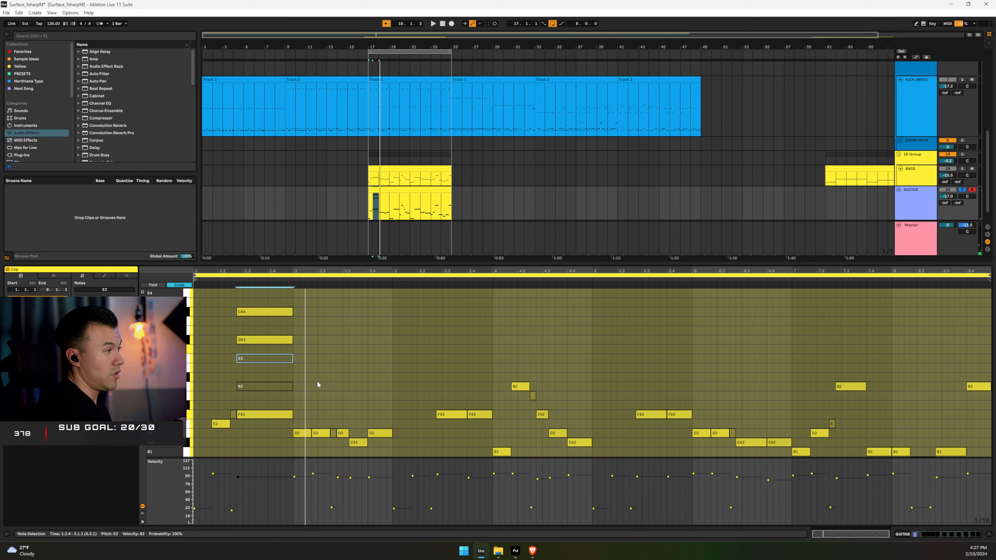
# Check the chord's B2, G#3 and C#4 notes, replay bar 1 in solo, and reactivate the B2 note
pyautogui.click(245, 387)
pyautogui.press('space')
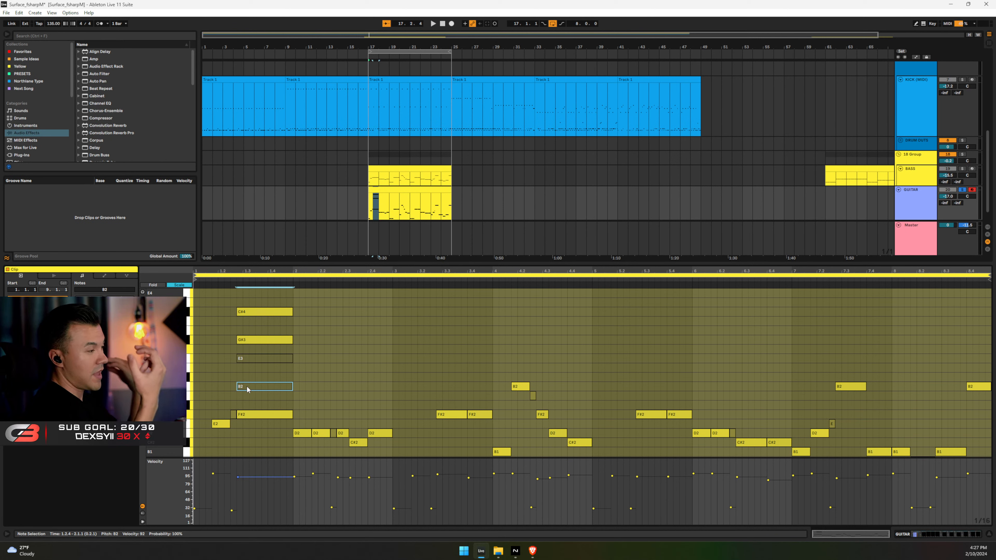
pyautogui.click(250, 340)
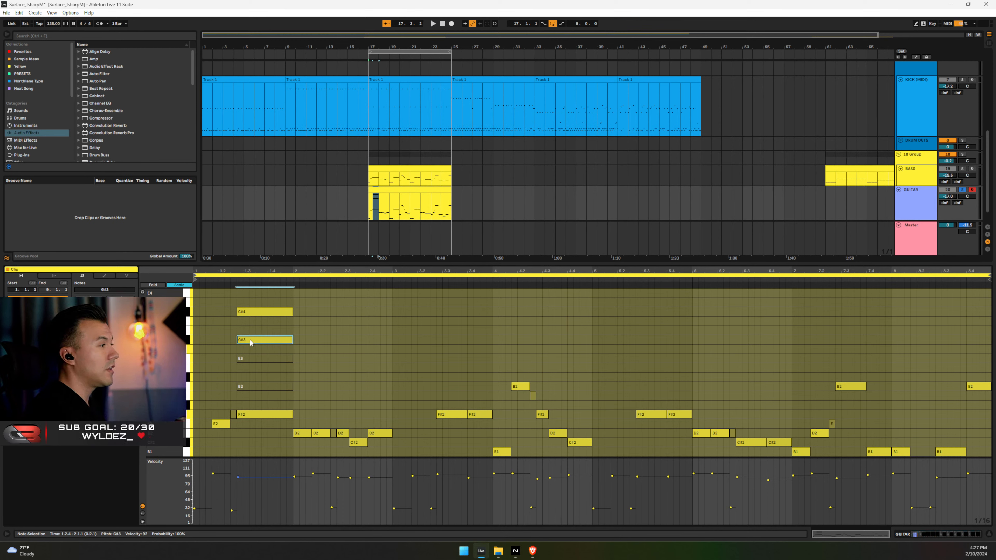
pyautogui.click(251, 312)
pyautogui.press('space')
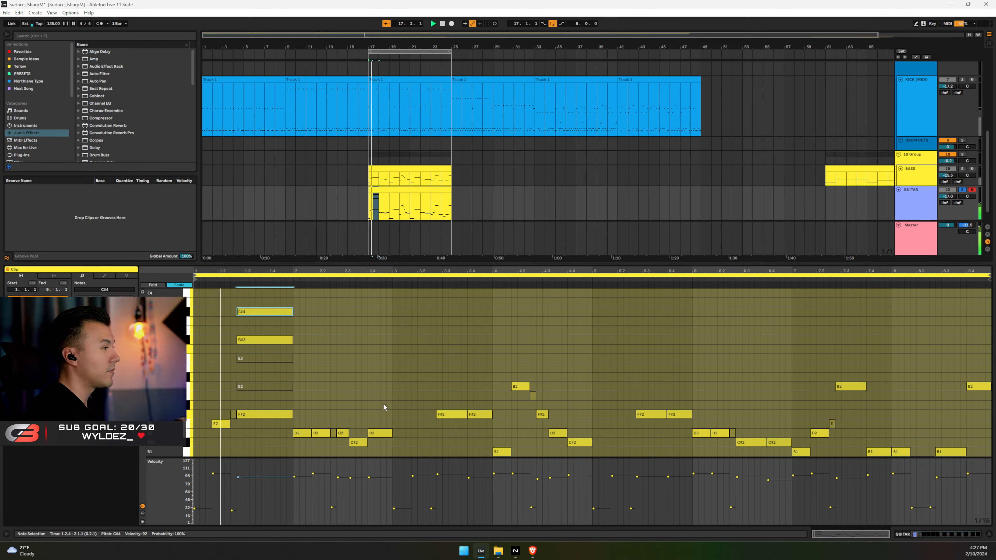
pyautogui.click(248, 387)
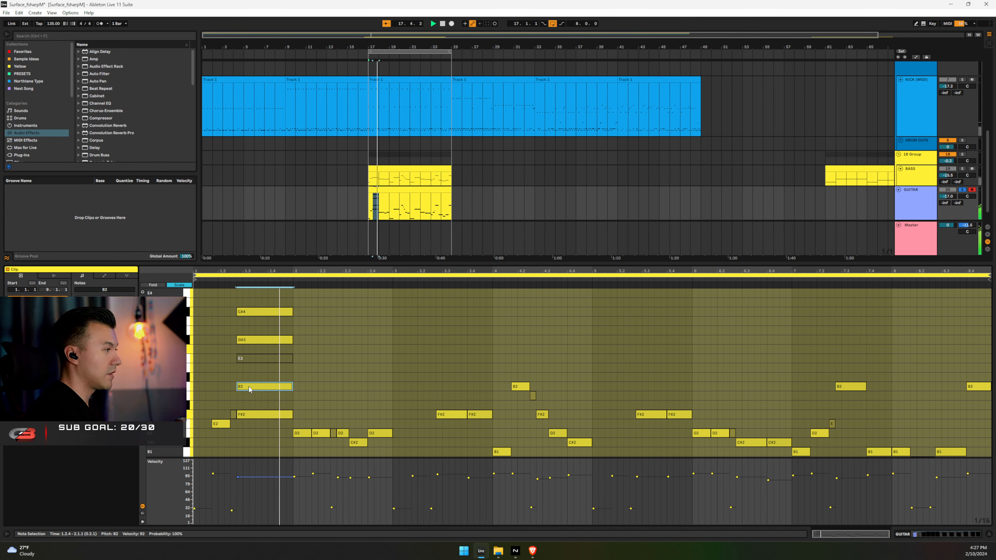
# Lower the bar 1 chord's B2 note to A2, audition it, try G#2, and return the note to A2
pyautogui.press('Down')
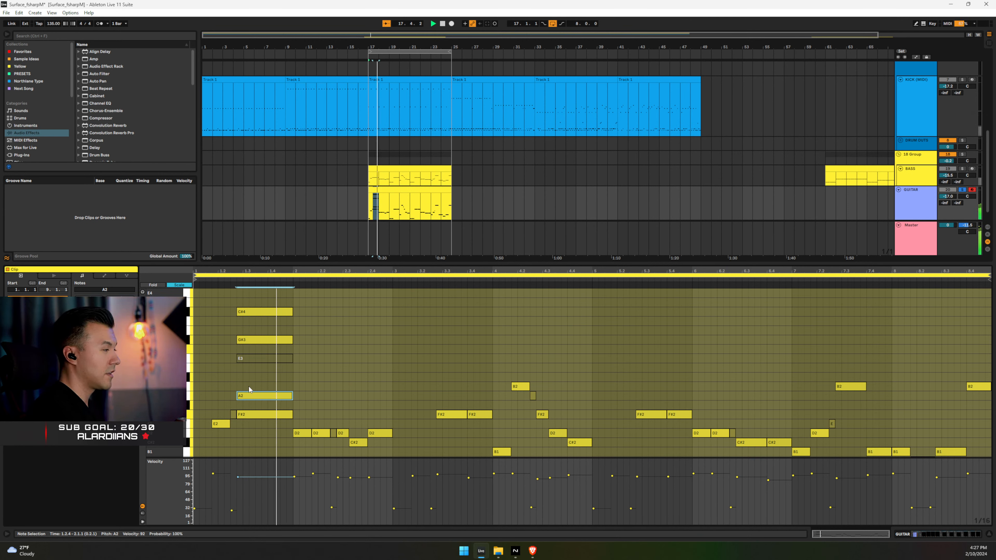
pyautogui.press('space')
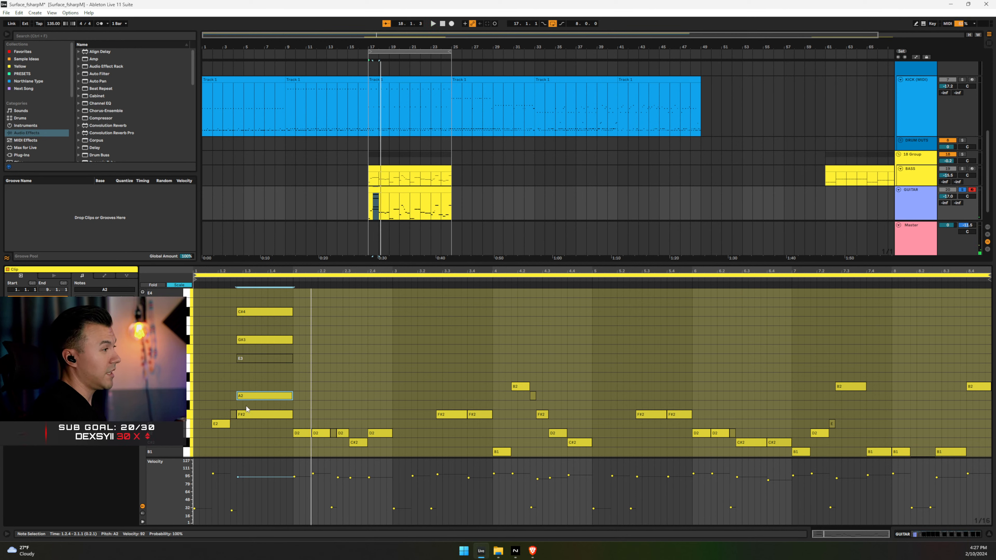
pyautogui.press('Down')
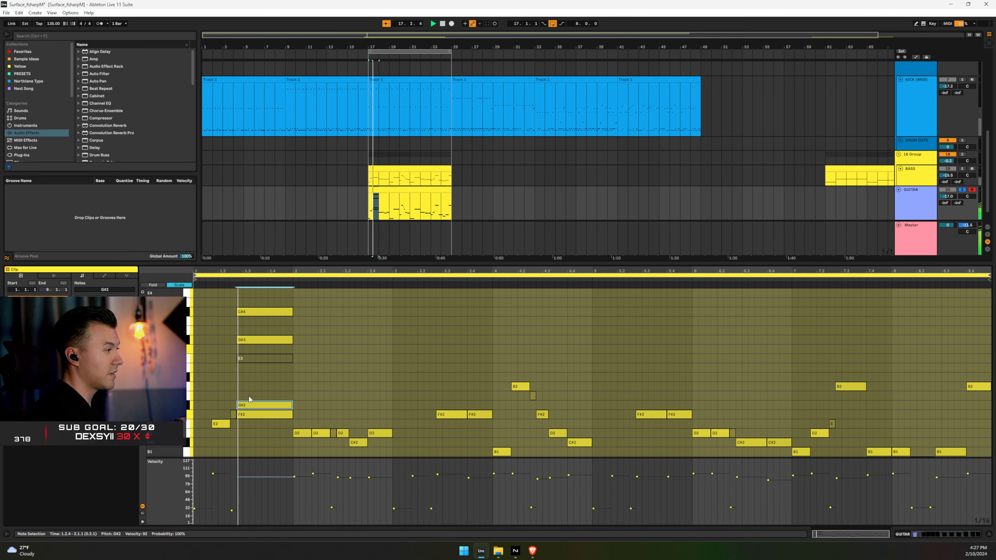
pyautogui.press('Up')
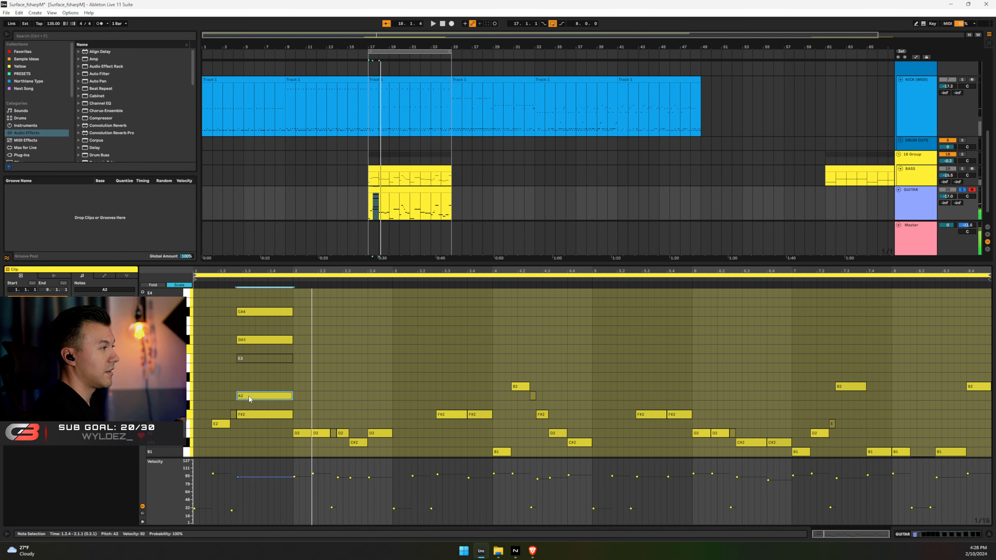
# Unsolo the guitar track, play the bar 1 chord in the mix, and check its C#4 note
pyautogui.click(962, 190)
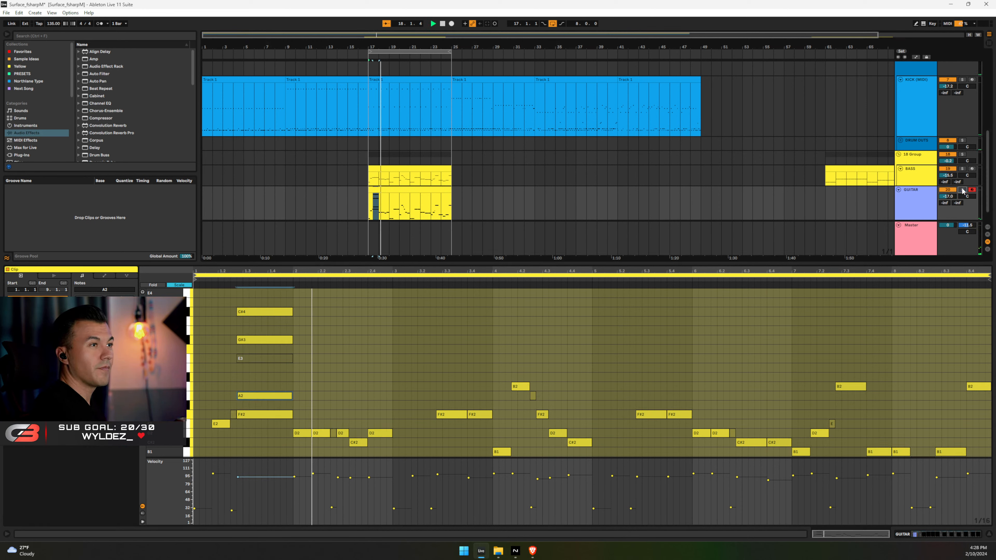
pyautogui.press('space')
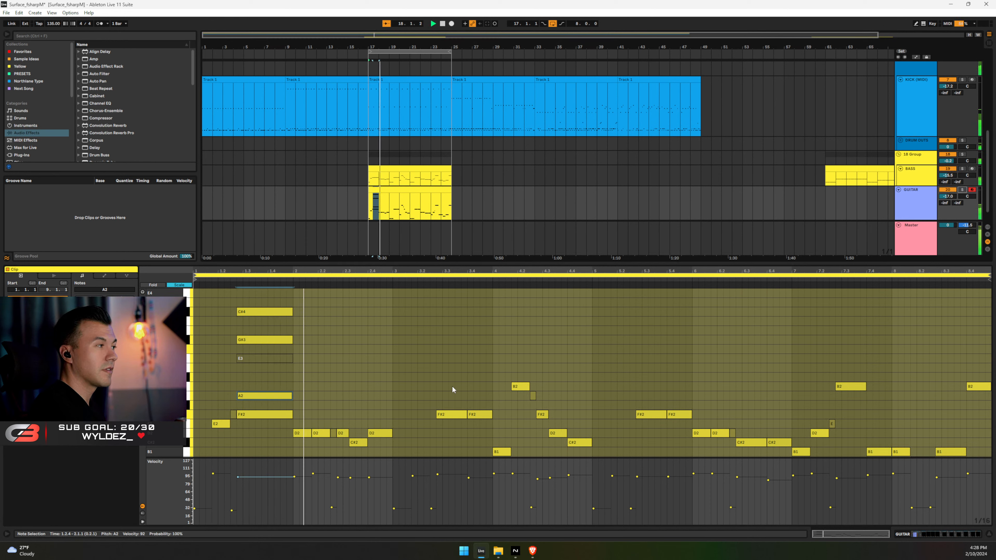
pyautogui.click(264, 315)
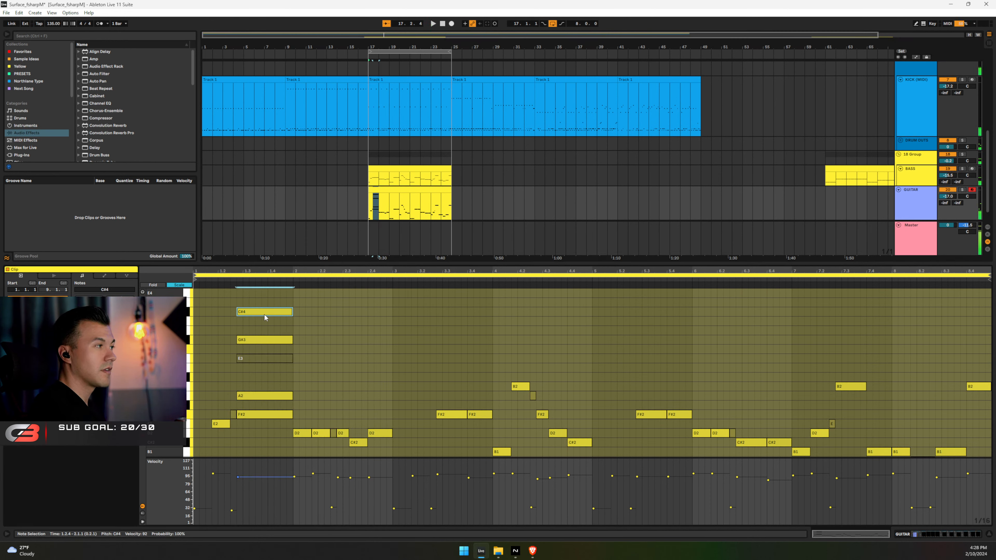
# Deactivate the bar 1 chord's G#3 note, audition the chord in the mix and with the guitar soloed, and reactivate the note
pyautogui.click(253, 339)
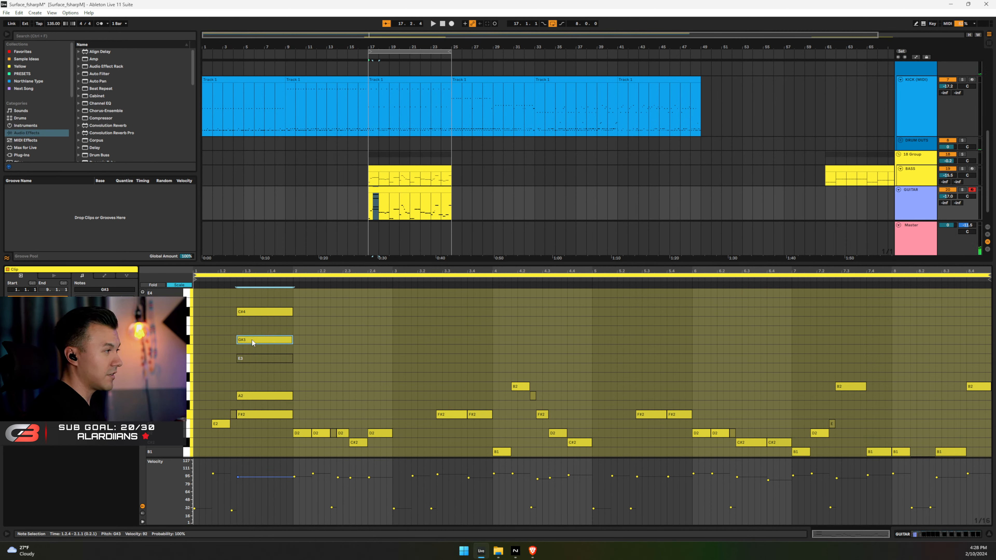
pyautogui.press('0')
pyautogui.press('space')
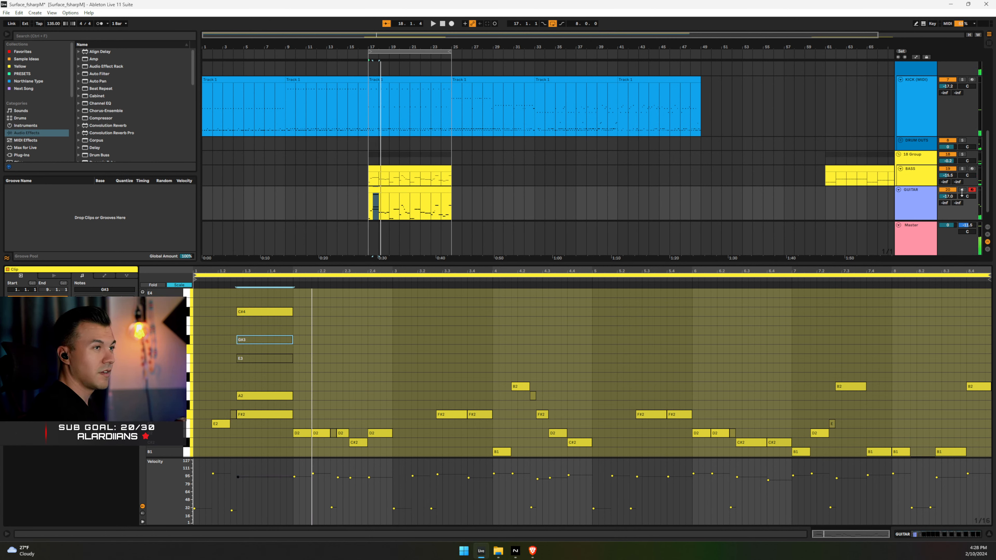
pyautogui.click(961, 191)
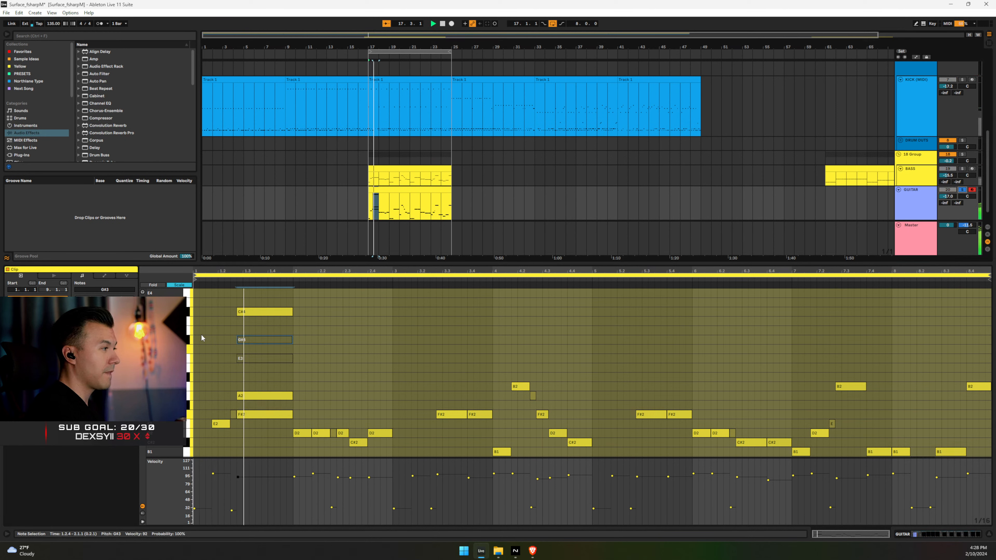
pyautogui.click(253, 338)
pyautogui.press('0')
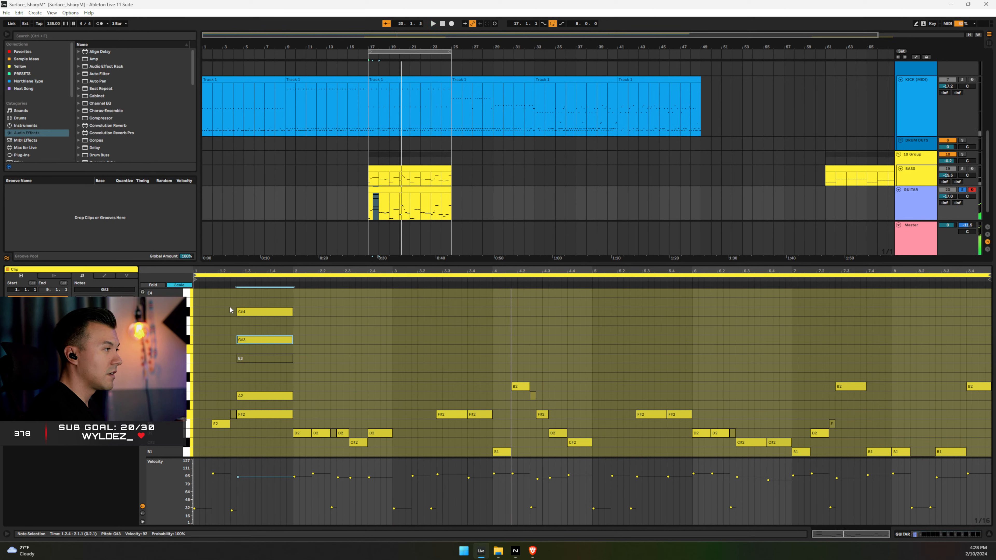
# Stack copies of bar 3's two F#2 notes at A2, G#3 and C#4, and play the resulting chords
pyautogui.moveTo(229, 306); pyautogui.dragTo(322, 340)
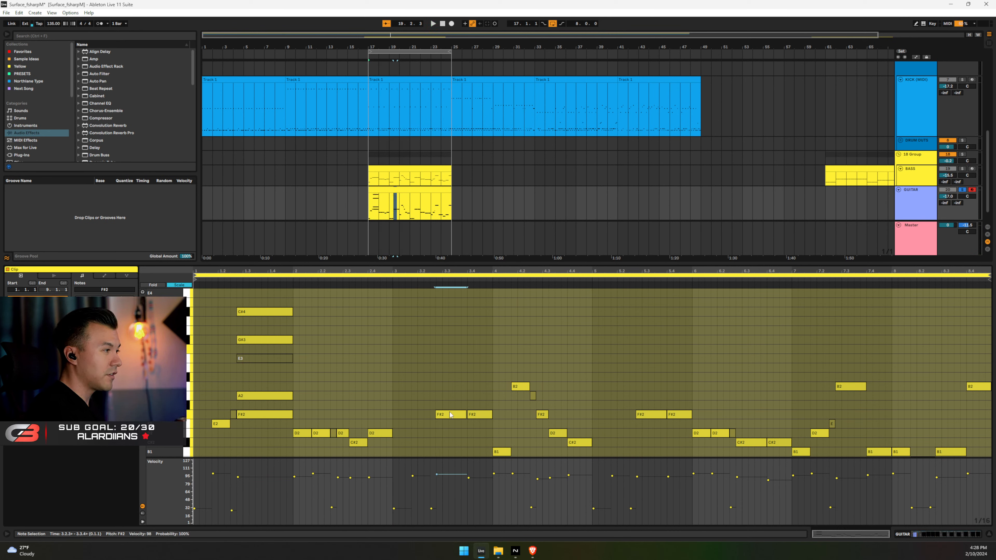
pyautogui.moveTo(447, 415); pyautogui.dragTo(455, 312)
pyautogui.keyDown('ctrl'); pyautogui.click(458, 395); pyautogui.keyUp('ctrl')
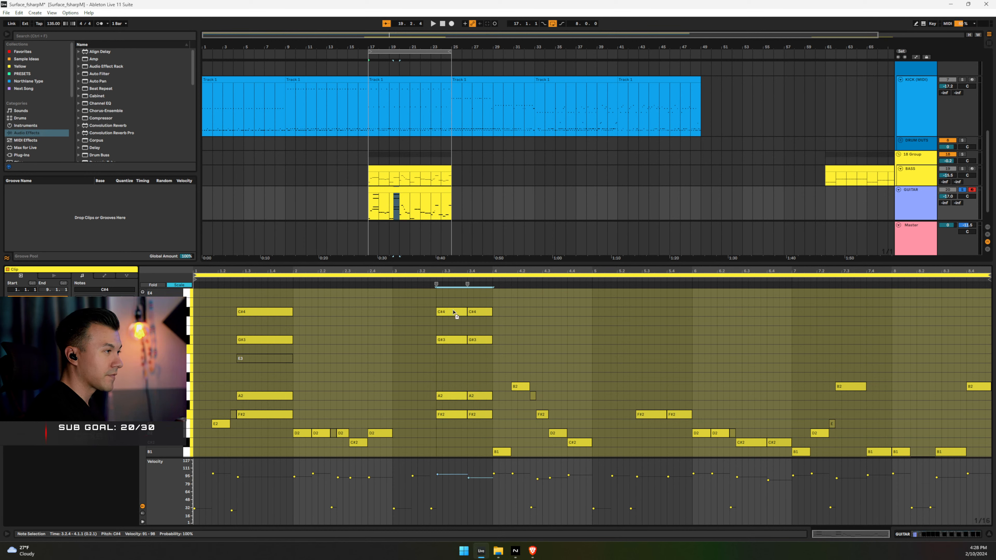
pyautogui.press('space')
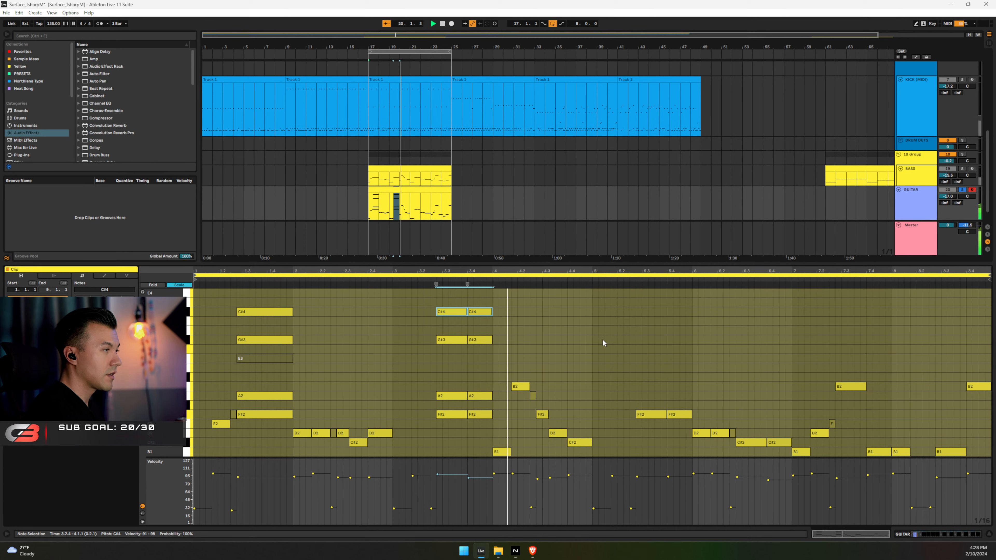
# Try the bar 3 chords with their C#4 notes raised to D4, and move the notes back to C#4
pyautogui.press('space')
pyautogui.moveTo(412, 299); pyautogui.dragTo(514, 315)
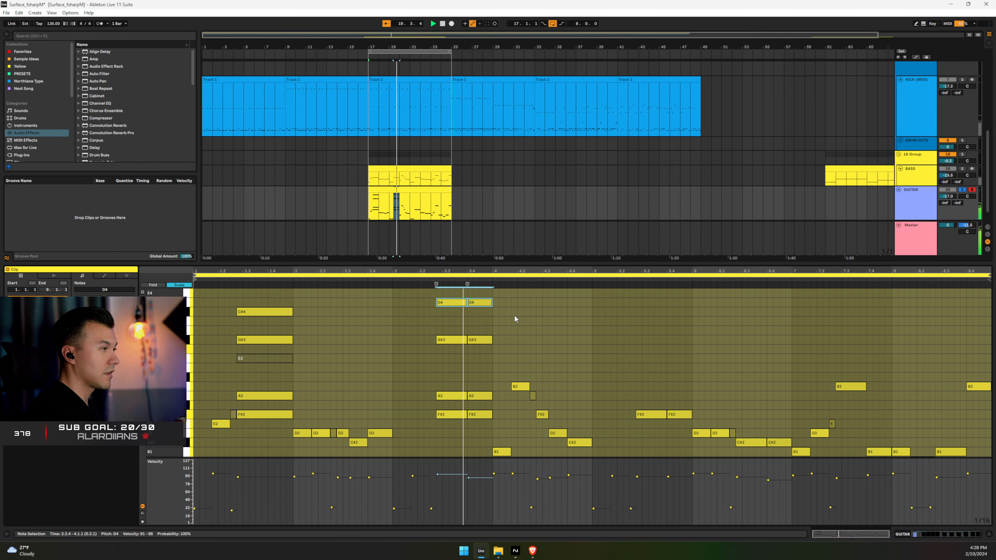
pyautogui.press('space')
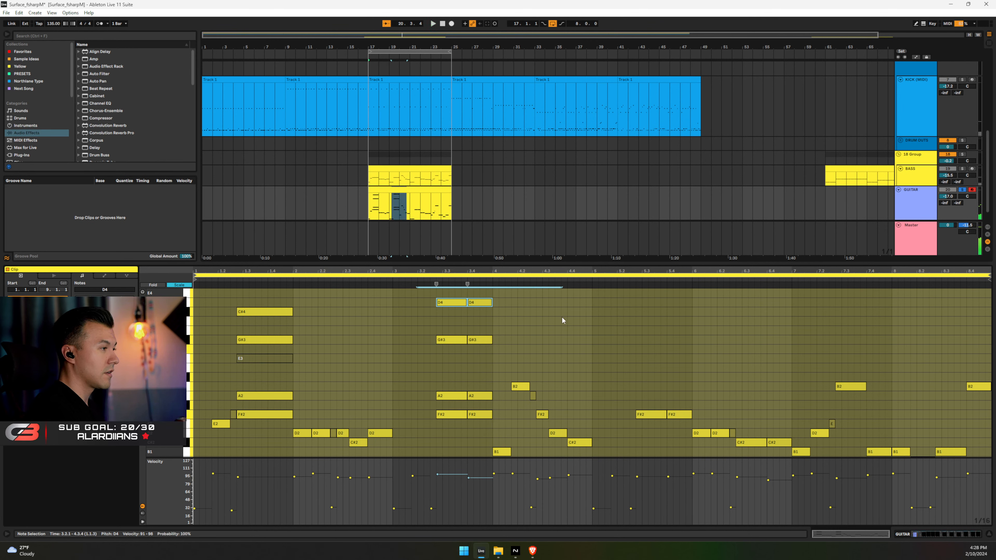
pyautogui.press('Down')
# Enlarge the note editor, stack copies of bar 5's two F#2 notes at A2, G#3 and C#4, and play the part
pyautogui.moveTo(566, 263); pyautogui.dragTo(567, 194)
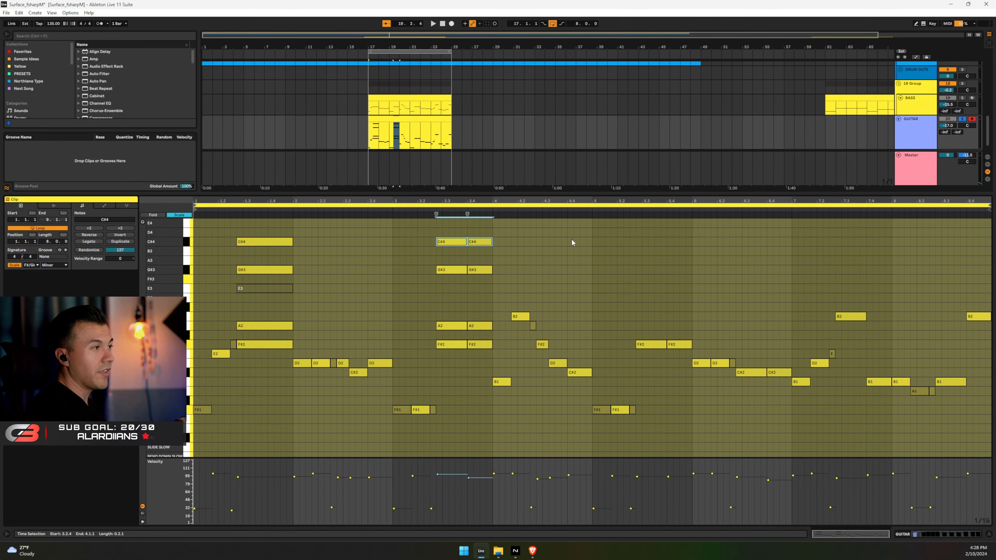
pyautogui.scroll(3, 612, 309)
pyautogui.moveTo(609, 357); pyautogui.dragTo(649, 358)
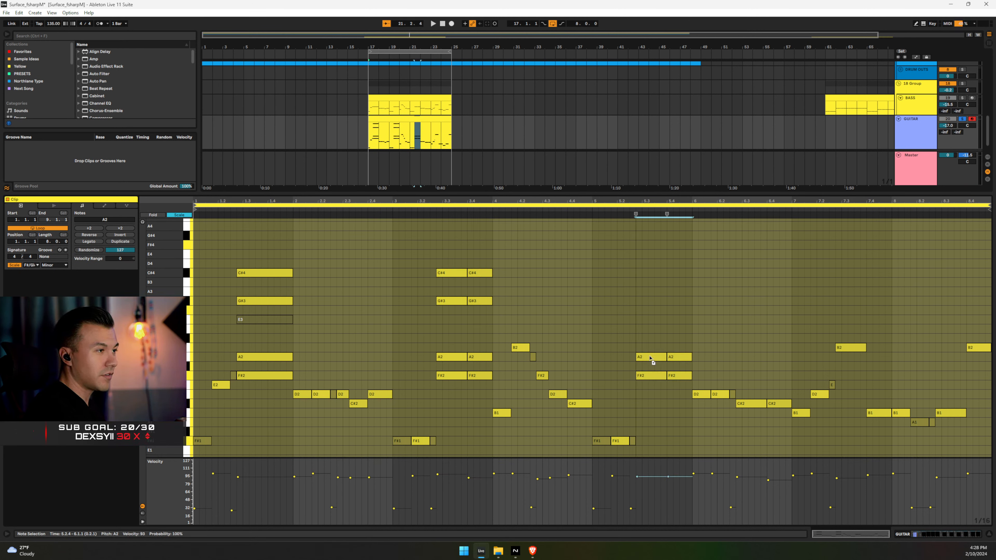
pyautogui.moveTo(645, 319); pyautogui.dragTo(642, 274)
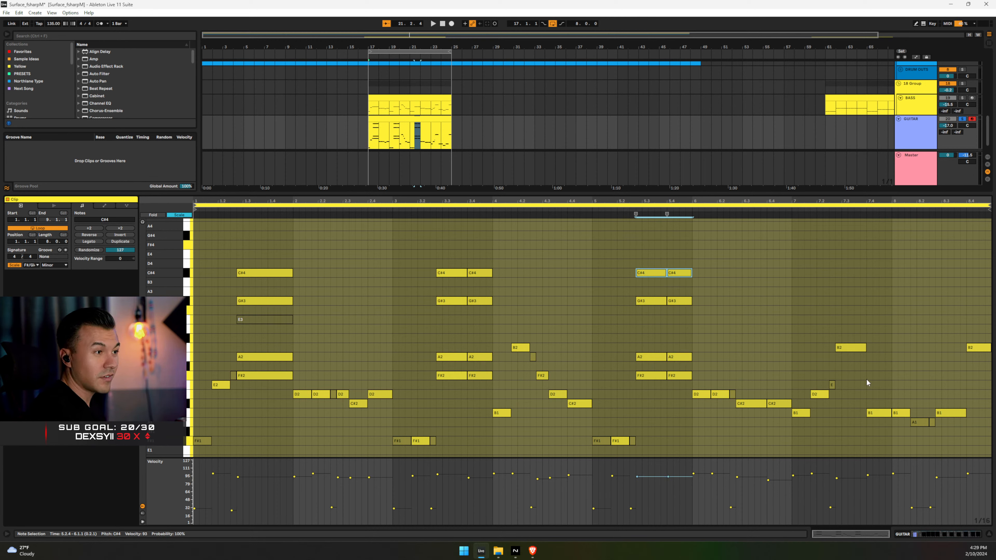
pyautogui.press('space')
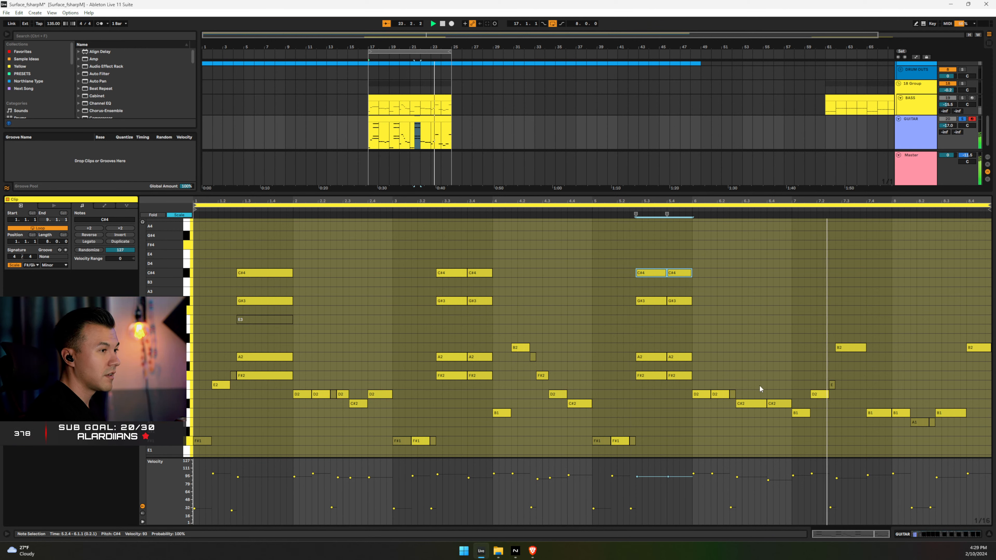
# Check the Drop F# 7-string tuning on the GTDB page in the browser, and stack D3, G#3 and C#4 above bar 7's B2 note
pyautogui.click(845, 349)
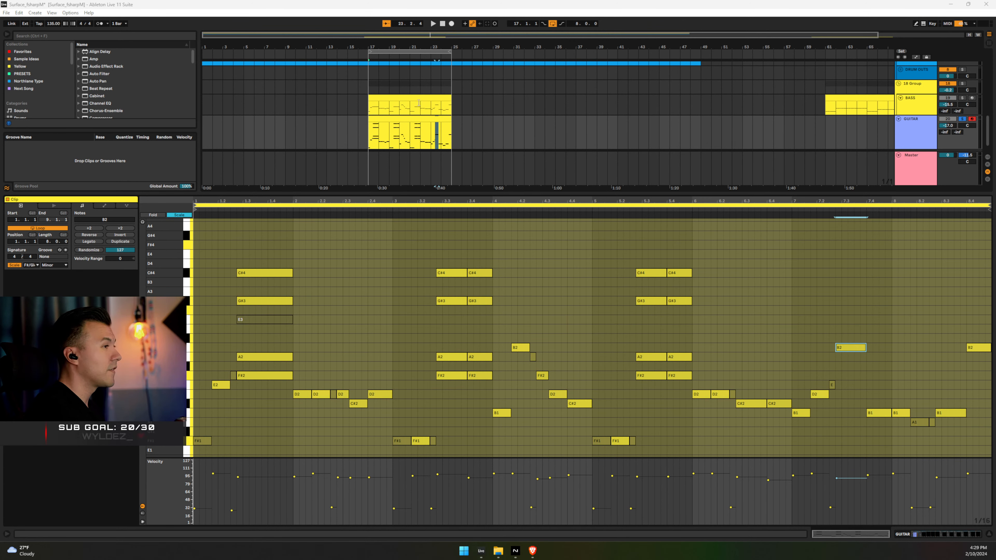
pyautogui.moveTo(0, 62); pyautogui.dragTo(492, 64)
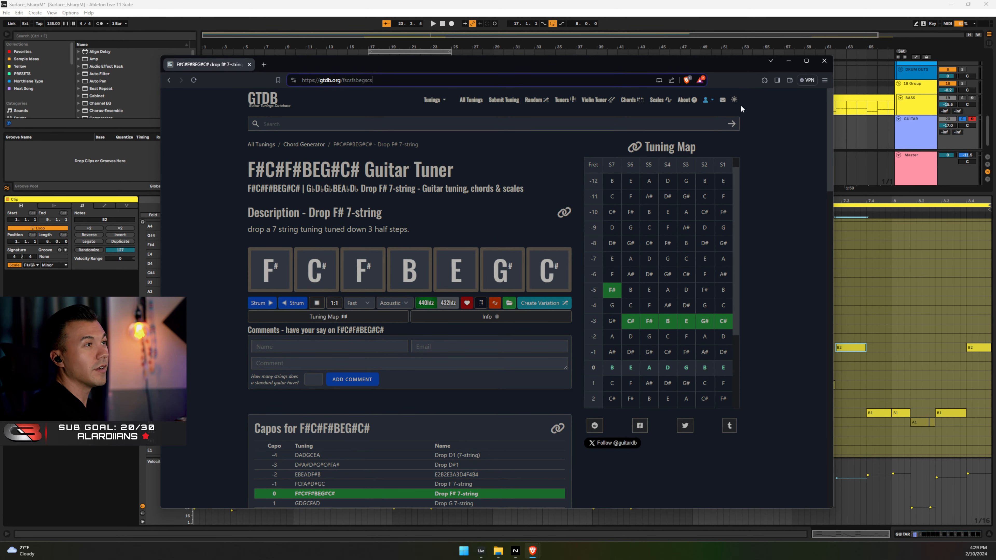
pyautogui.click(787, 62)
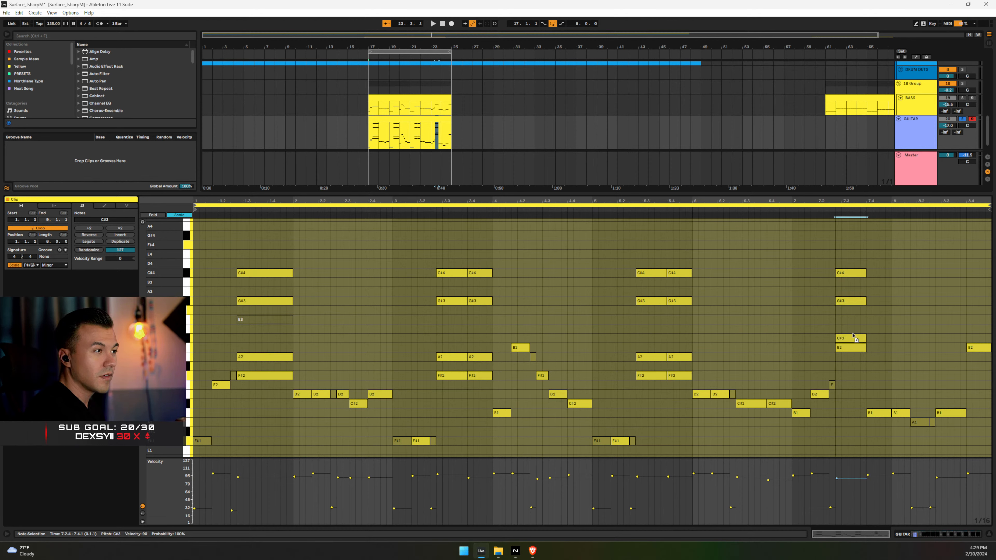
pyautogui.click(835, 314)
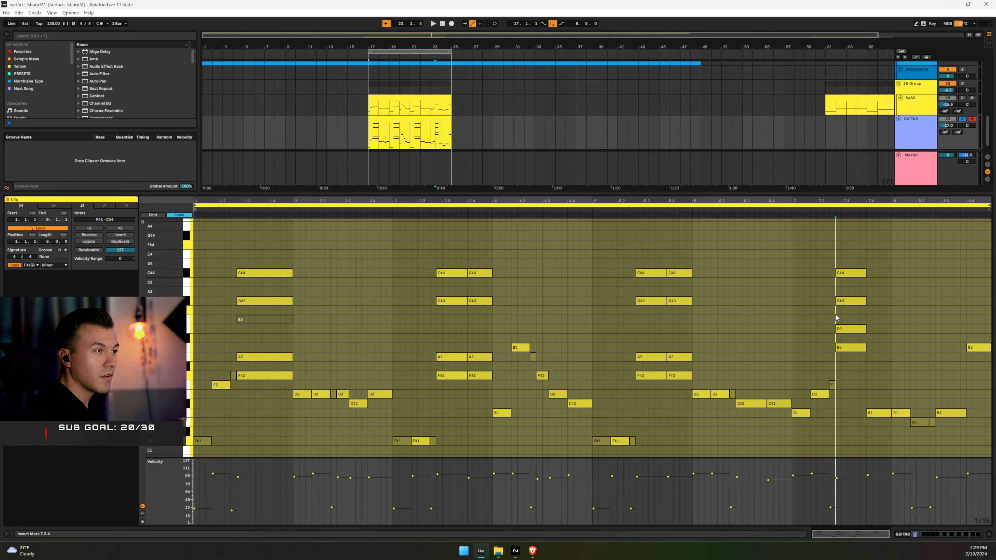
# Deactivate the bar 7 chord's D3 note and lower its G#3 note to F#3, auditioning E3 as an alternative
pyautogui.click(850, 332)
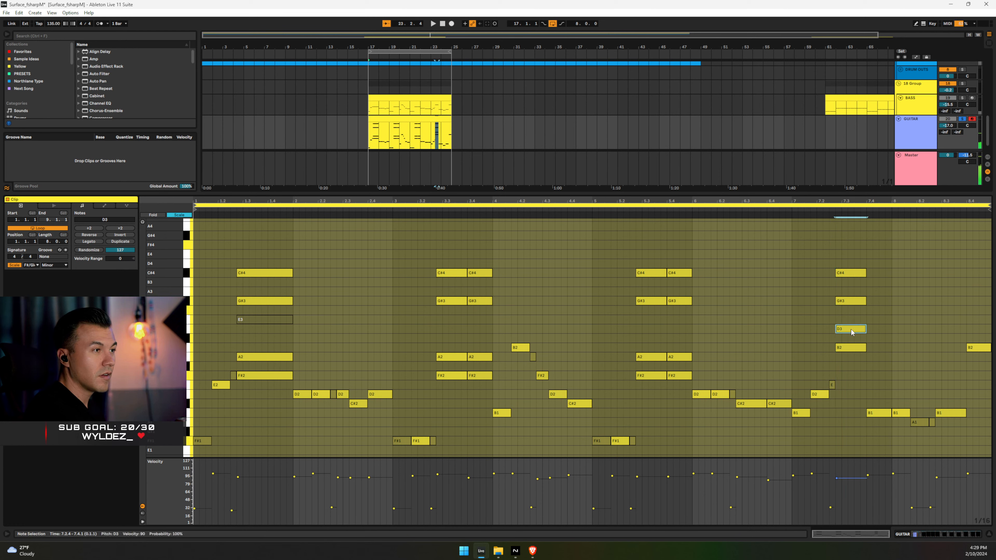
pyautogui.press('0')
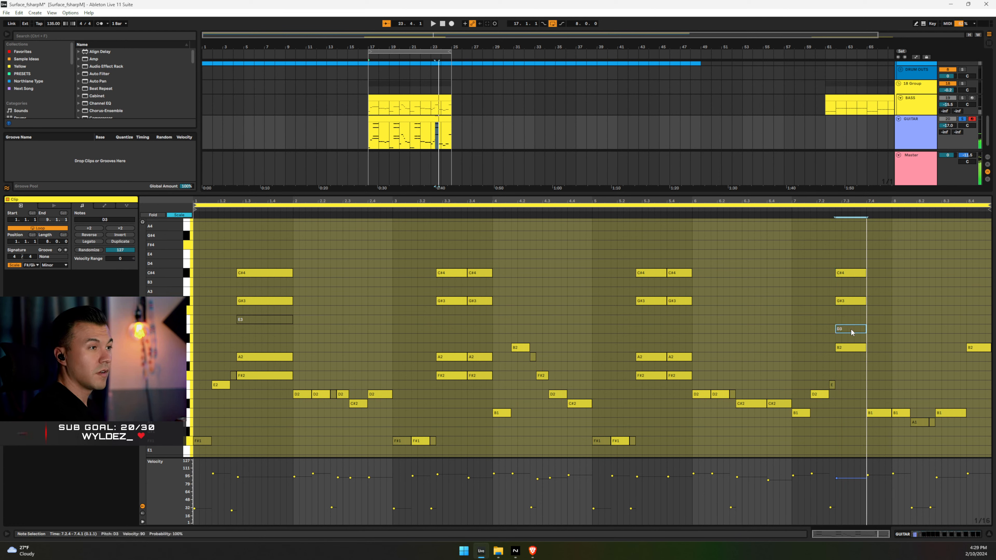
pyautogui.click(851, 303)
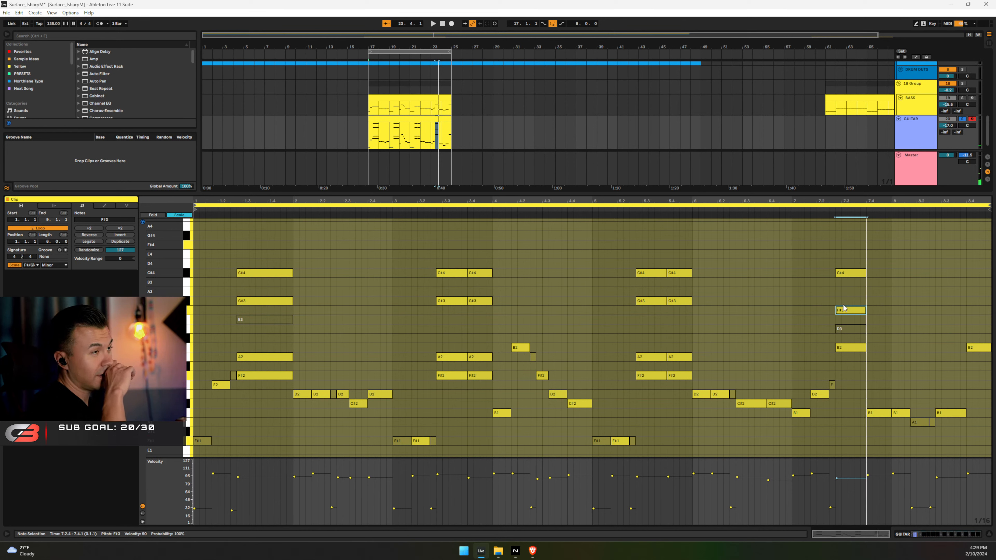
pyautogui.press('space')
pyautogui.press('Down')
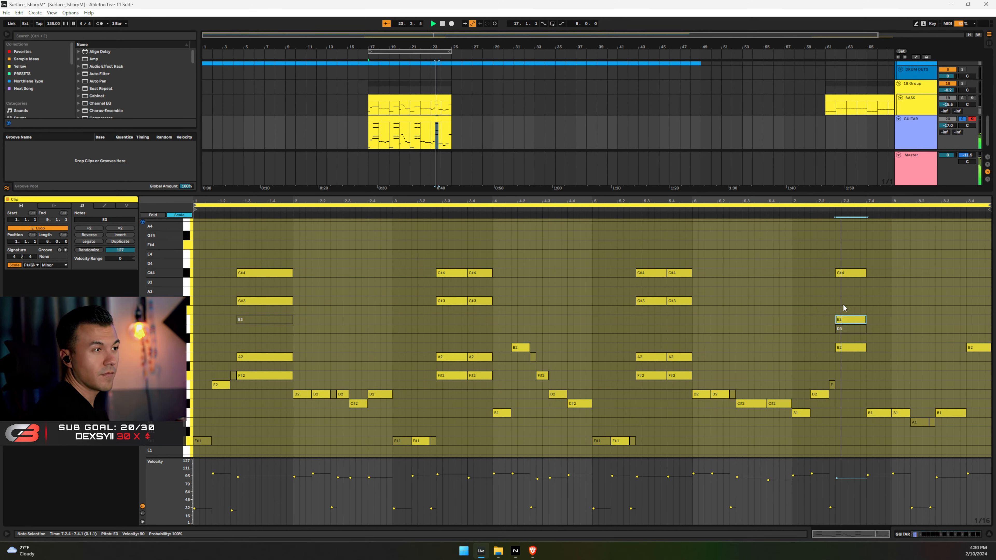
pyautogui.hotkey('ctrl', 'l')
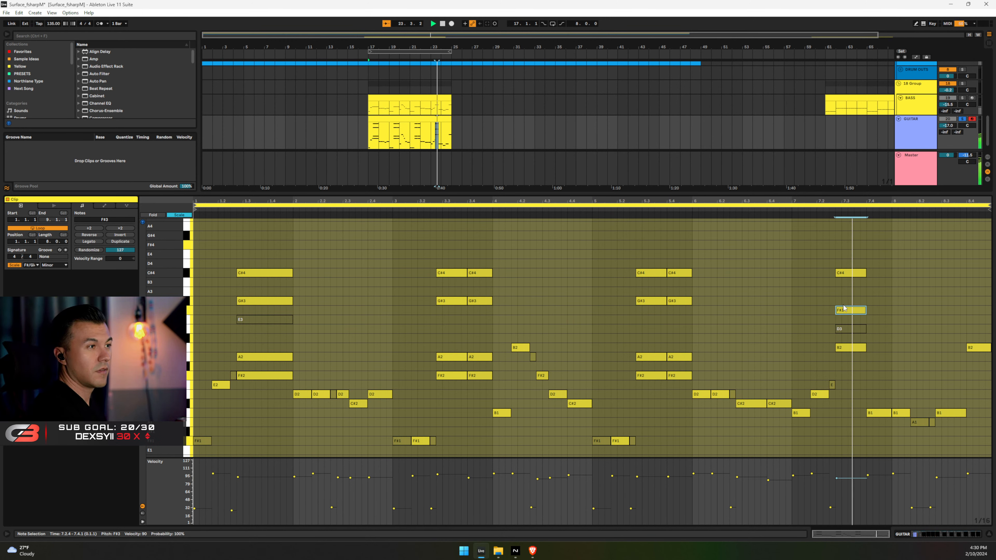
pyautogui.press('Up')
# Raise the bar 7 chord's C#4 note an octave, lower it to G#4, and audition the chord
pyautogui.click(844, 274)
pyautogui.hotkey('shift', 'Up')
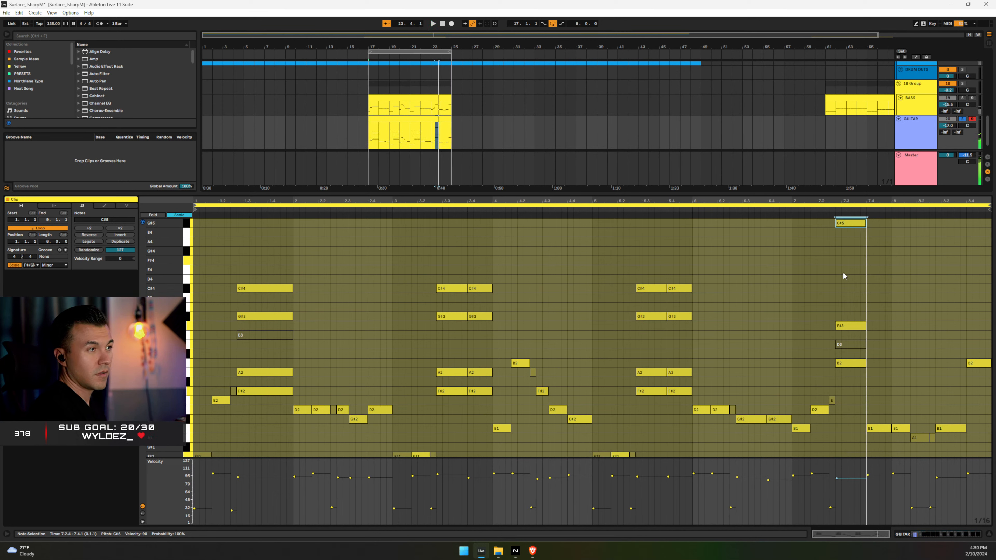
pyautogui.press('Down')
pyautogui.press('Down')
pyautogui.press('Down')
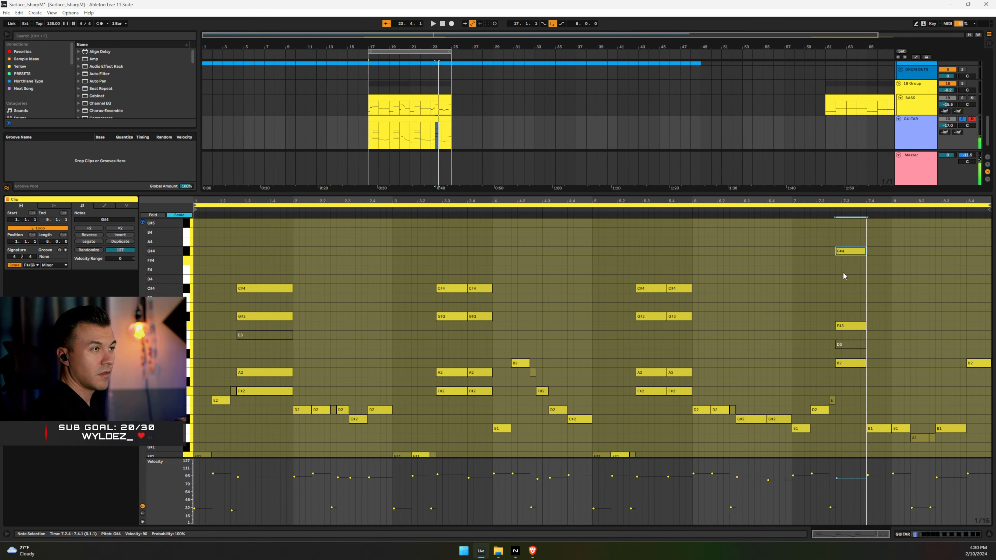
pyautogui.hotkey('ctrl', 'space')
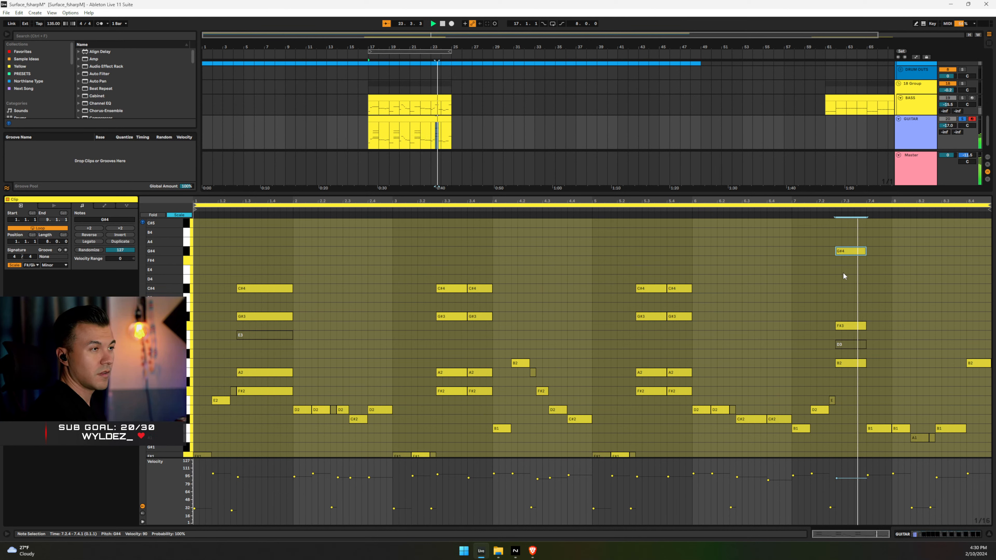
pyautogui.press('space')
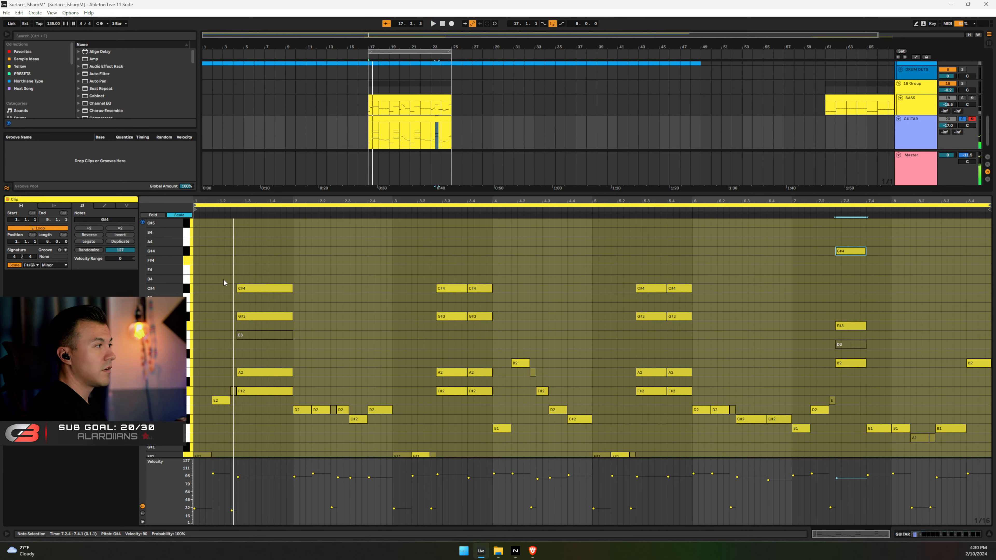
# Raise the C#4 and G#3 notes of the bar 1, 3 and 5 chords by an octave, and play the chords
pyautogui.moveTo(224, 283); pyautogui.dragTo(730, 294)
pyautogui.hotkey('shift', 'Up')
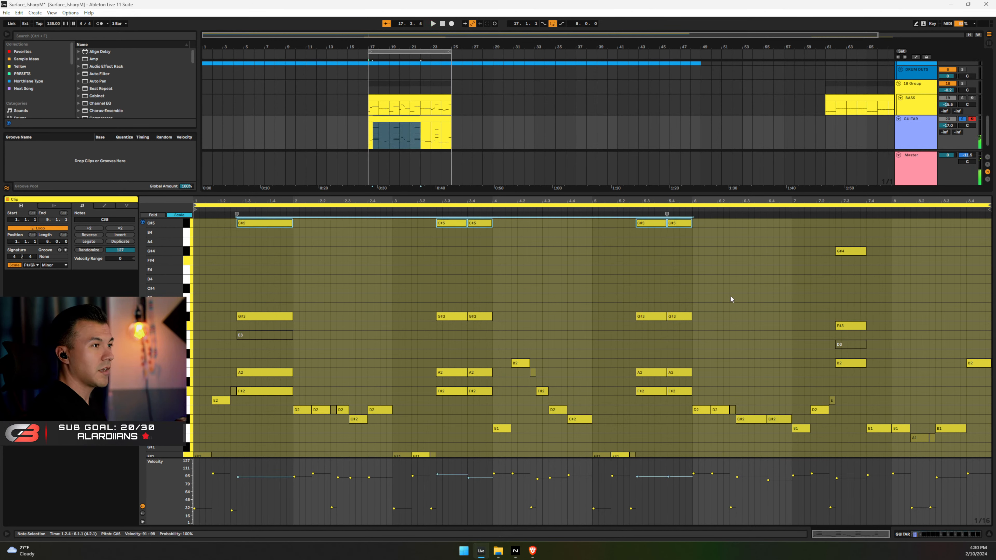
pyautogui.moveTo(224, 280); pyautogui.dragTo(768, 323)
pyautogui.hotkey('shift', 'Up')
pyautogui.hotkey('shift', 'space')
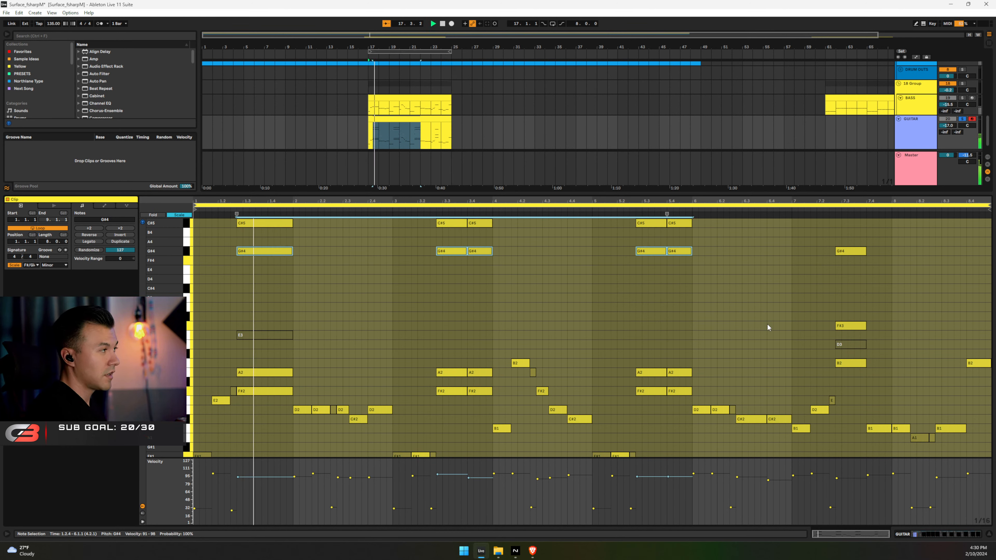
# Play the guitar loop, and move the bar 7 chord's G#4 note up to C#5
pyautogui.press('space')
pyautogui.press('space')
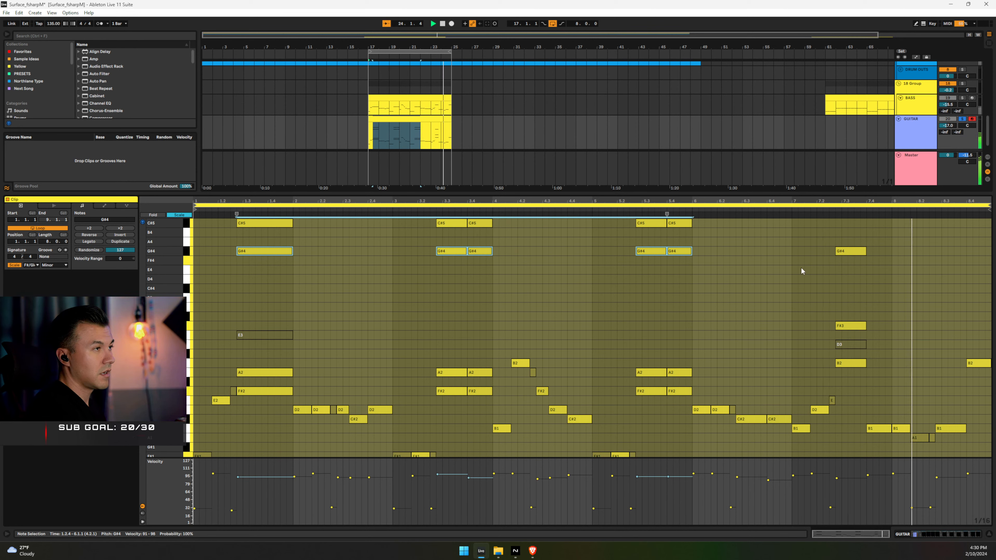
pyautogui.click(850, 251)
pyautogui.scroll(2, 873, 272)
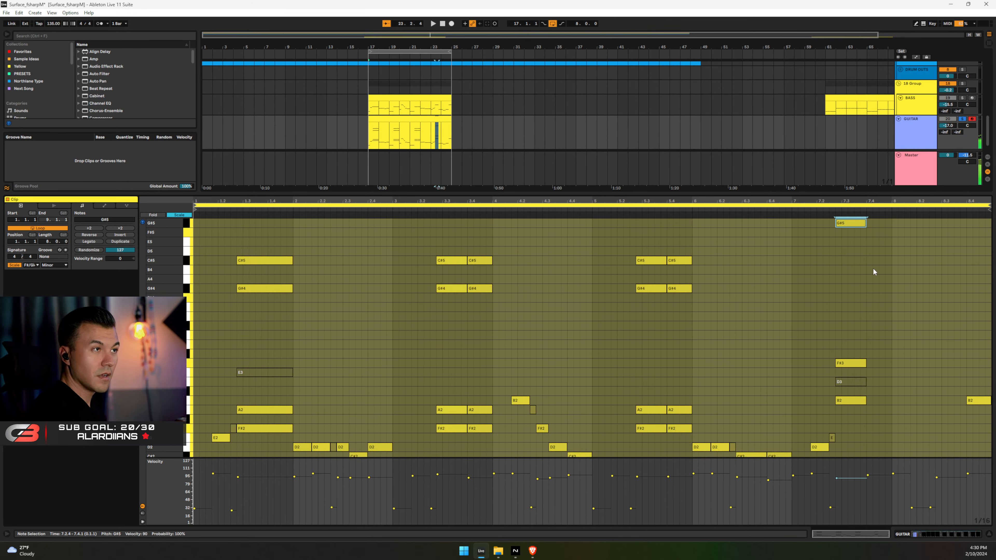
pyautogui.press('Up')
pyautogui.press('Up')
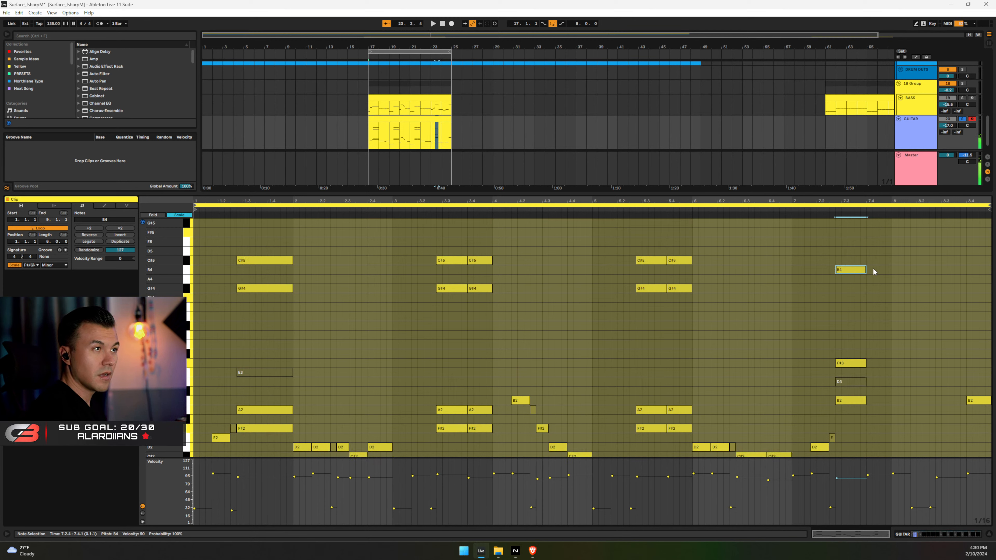
# Try the bar 7 chord's F#3 note an octave higher, return it to F#3, and audition both versions
pyautogui.click(845, 366)
pyautogui.hotkey('shift', 'Up')
pyautogui.click(781, 266)
pyautogui.press('space')
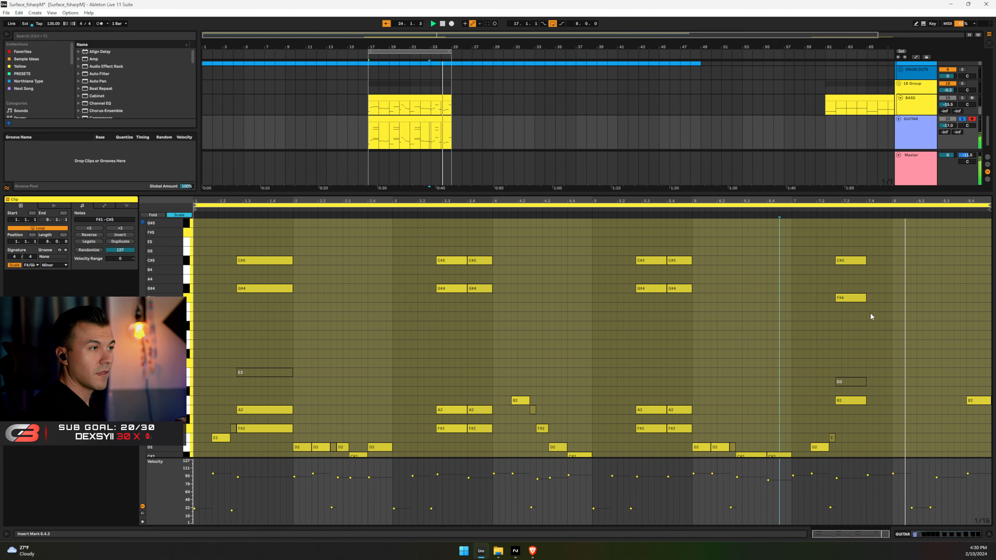
pyautogui.click(856, 299)
pyautogui.press('space')
pyautogui.hotkey('shift', 'Down')
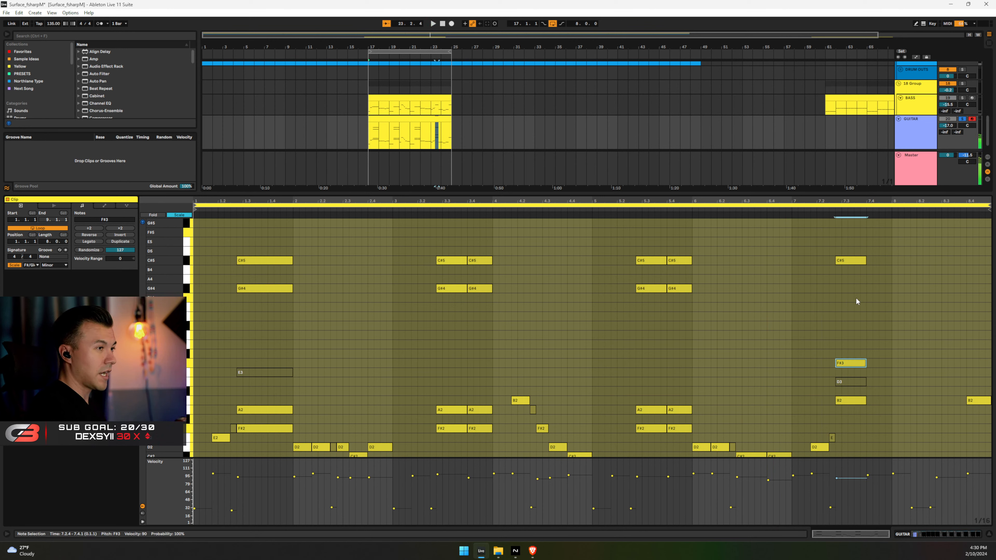
pyautogui.click(789, 307)
pyautogui.press('space')
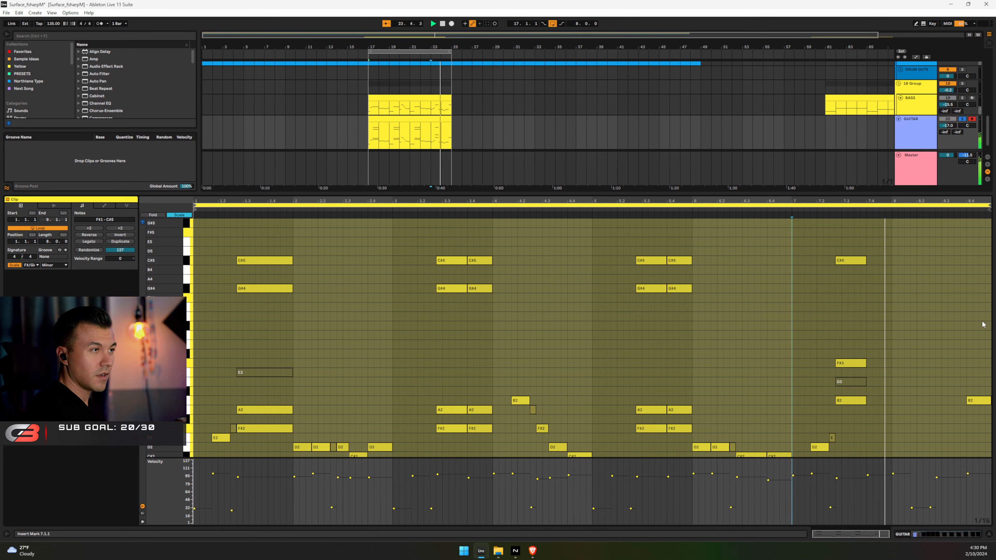
# Lower the bar 7 chord's C#5 note an octave to C#4, and play the phrase from bar 7
pyautogui.click(862, 261)
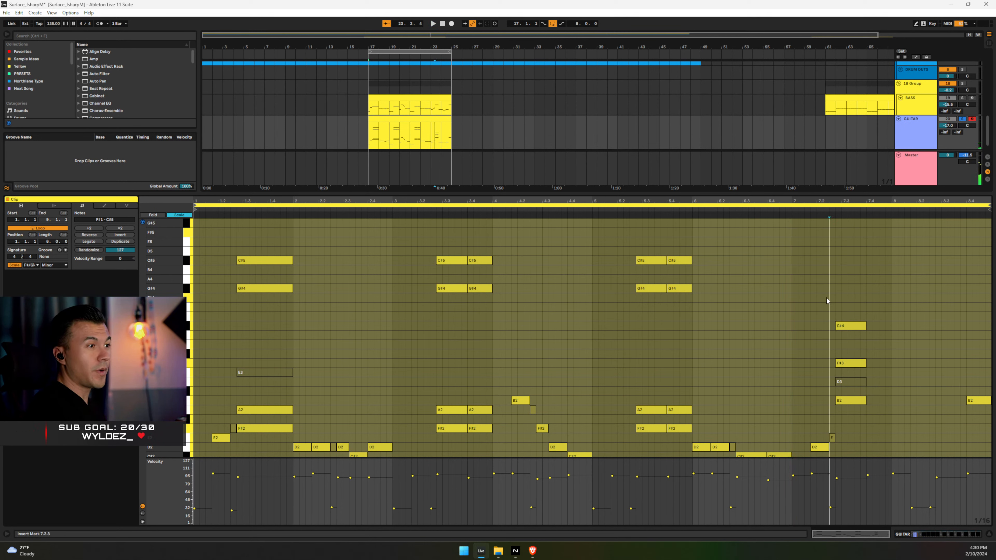
pyautogui.click(796, 270)
pyautogui.press('space')
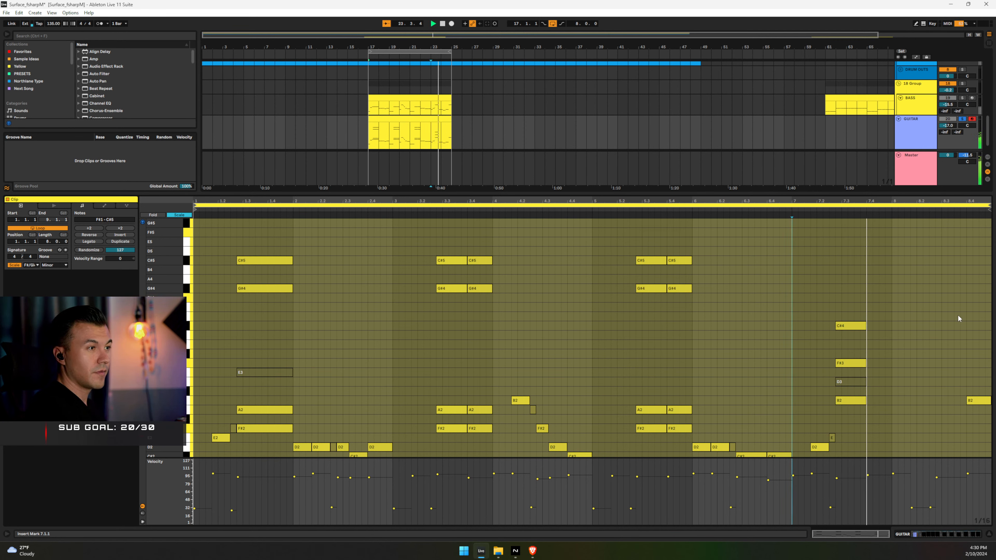
# Set the note grid to 1/8, split bar 8's final B2 note into two equal notes, and play the ending
pyautogui.scroll(-3, 955, 315)
pyautogui.scroll(-1, 955, 314)
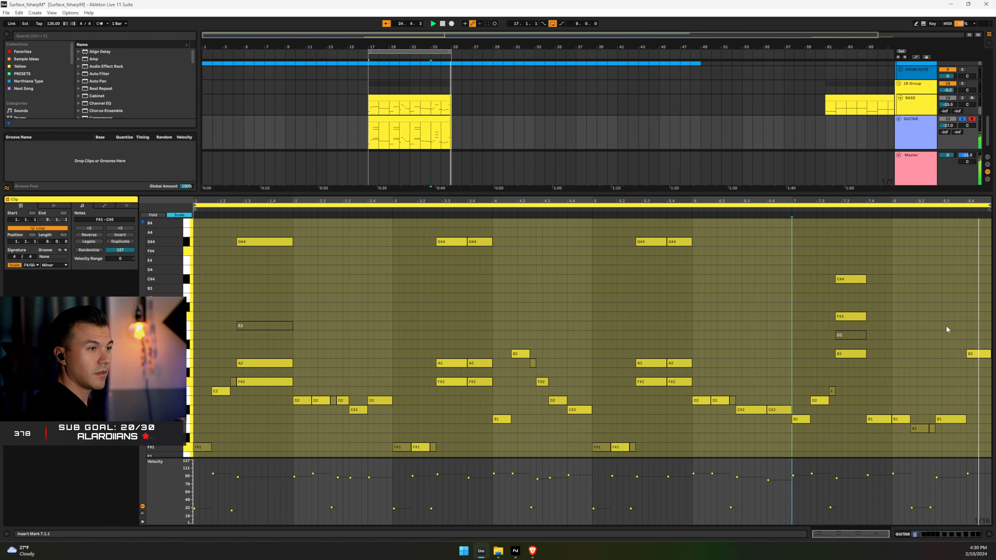
pyautogui.click(975, 355)
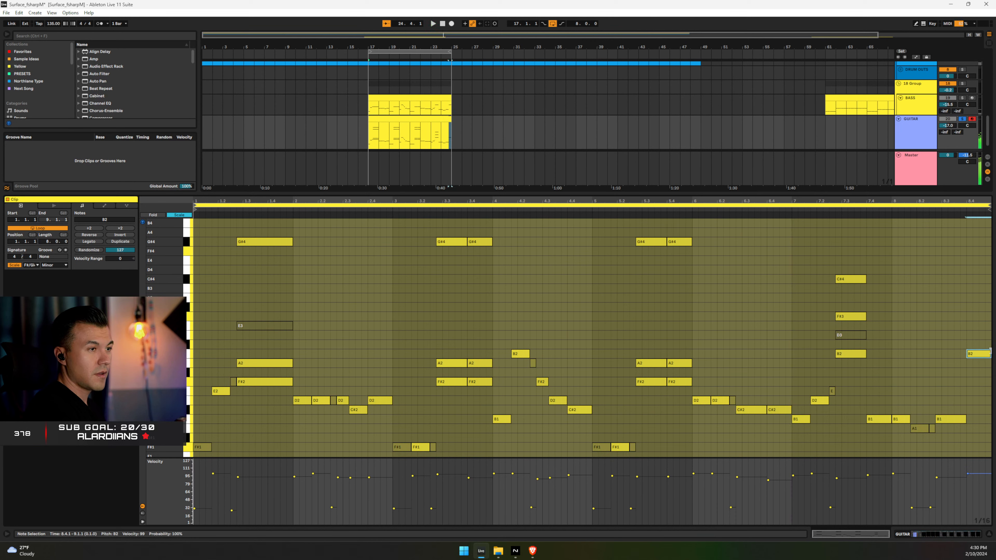
pyautogui.rightClick(984, 366)
pyautogui.click(900, 433)
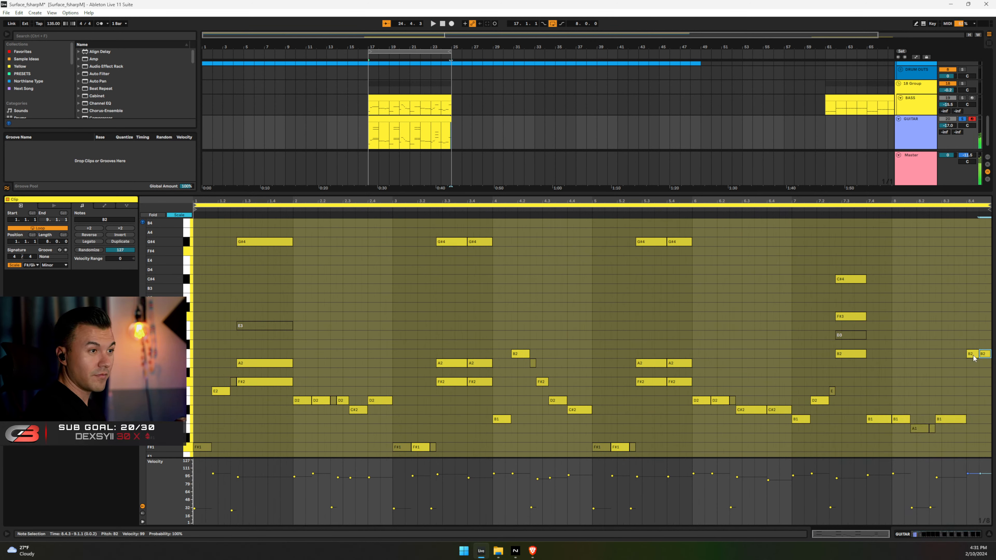
pyautogui.click(957, 338)
pyautogui.press('space')
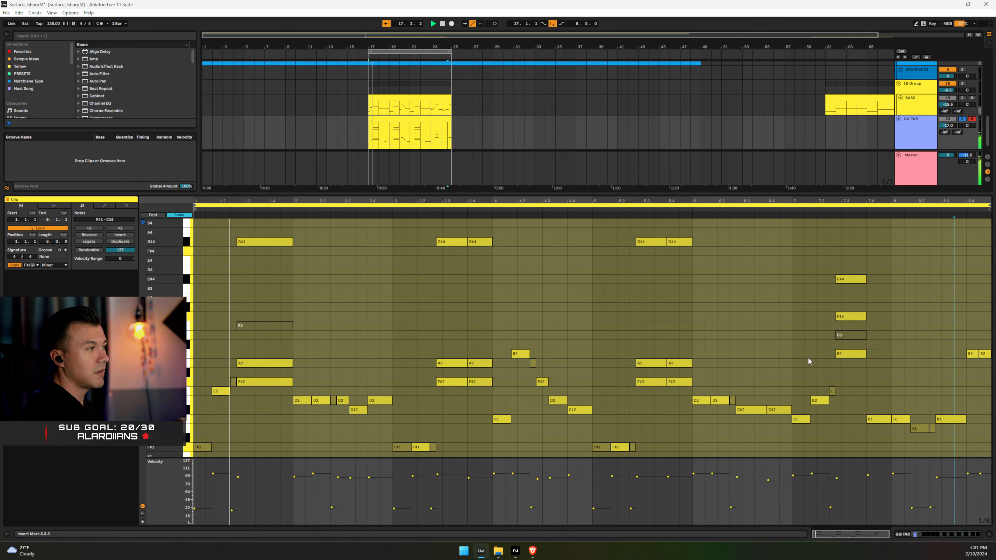
# Set the velocity of the two B2 notes ending bar 8 to 127, and play from bar 8
pyautogui.moveTo(961, 336); pyautogui.dragTo(993, 371)
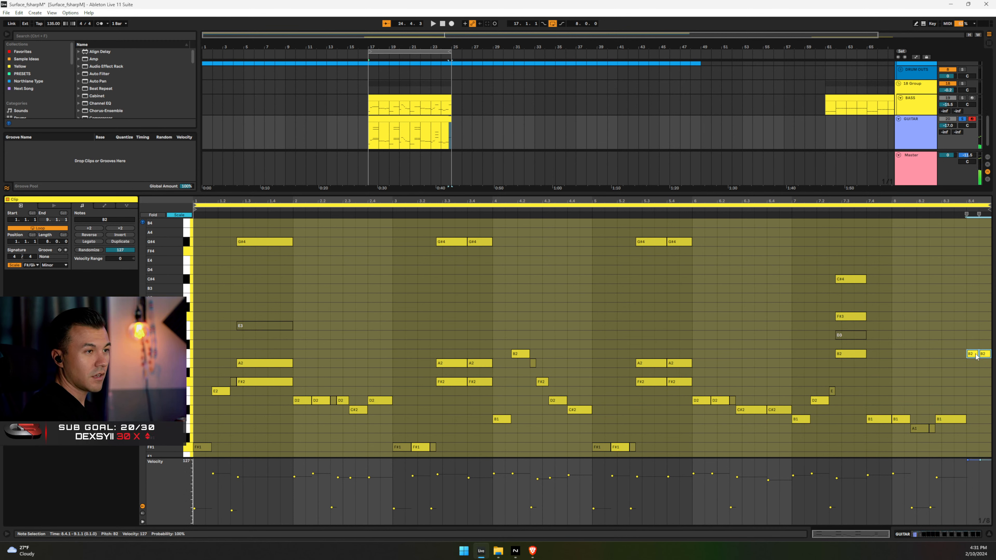
pyautogui.click(904, 334)
pyautogui.press('space')
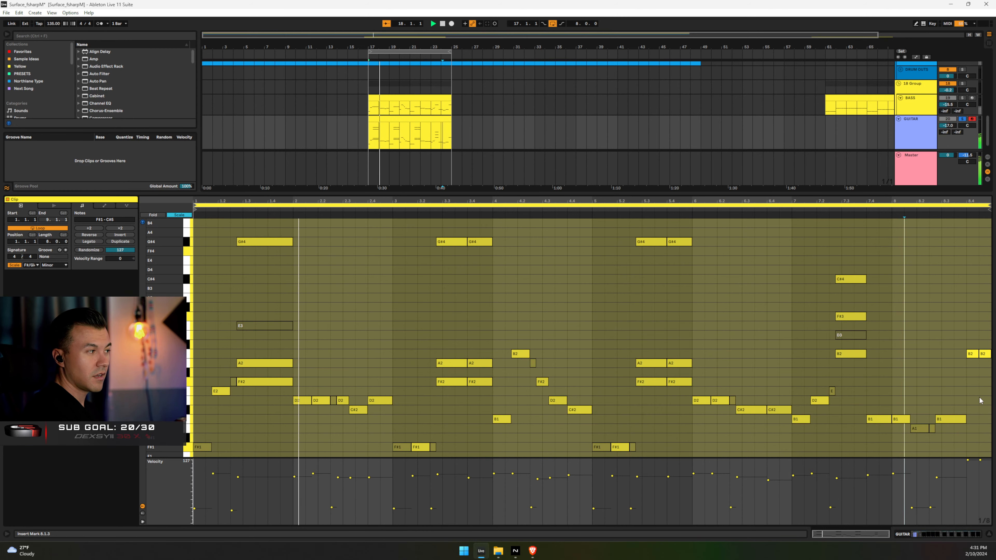
# Unsolo the GUITAR track and set its volume to -17.3 dB while playing the full mix
pyautogui.click(988, 534)
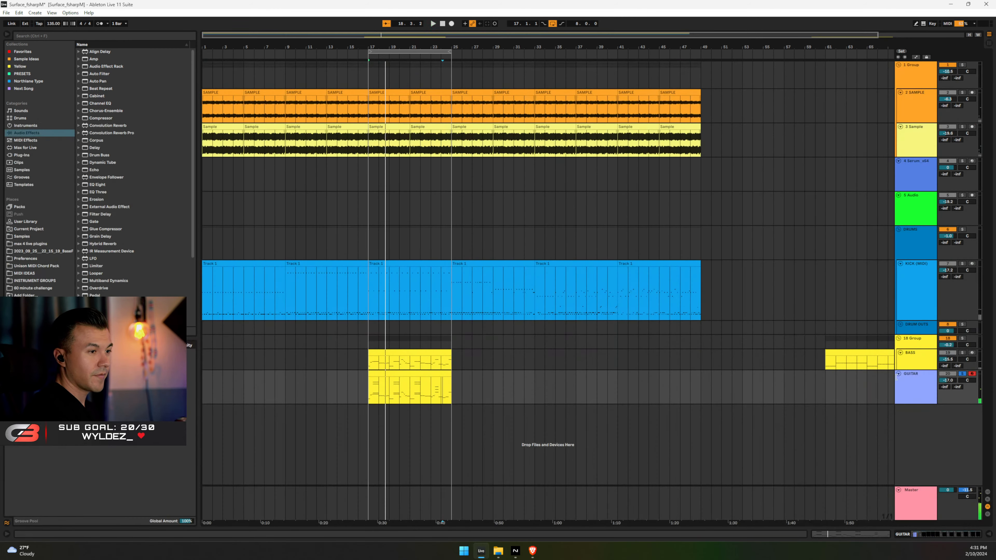
pyautogui.click(964, 374)
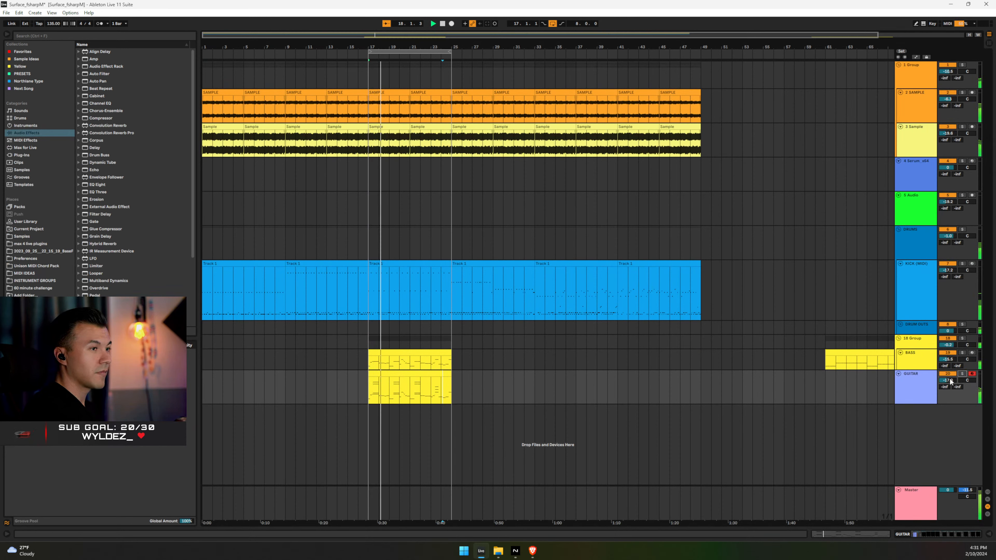
pyautogui.moveTo(950, 380); pyautogui.dragTo(950, 382)
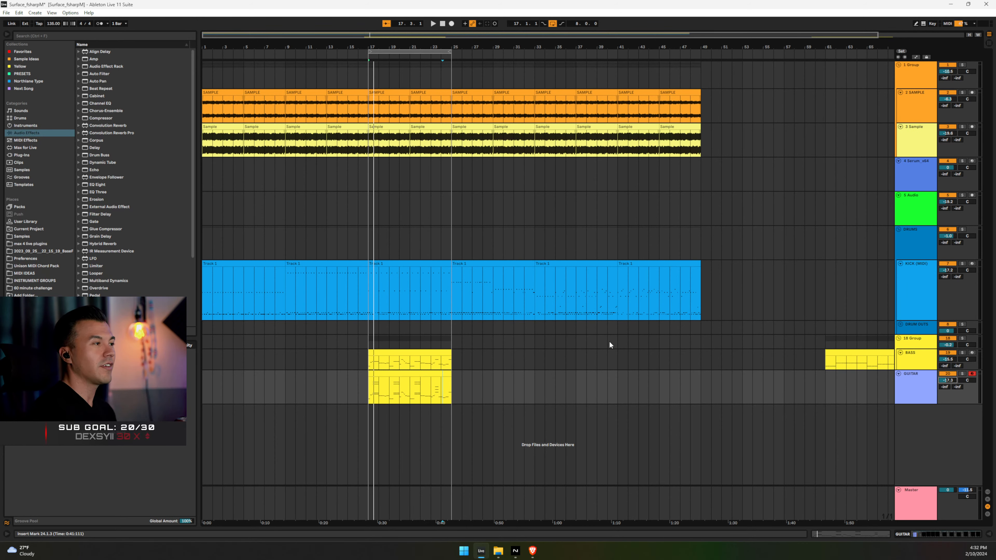
# Examine the guitar clip's chords and the named articulation keys below its playable range
pyautogui.doubleClick(393, 374)
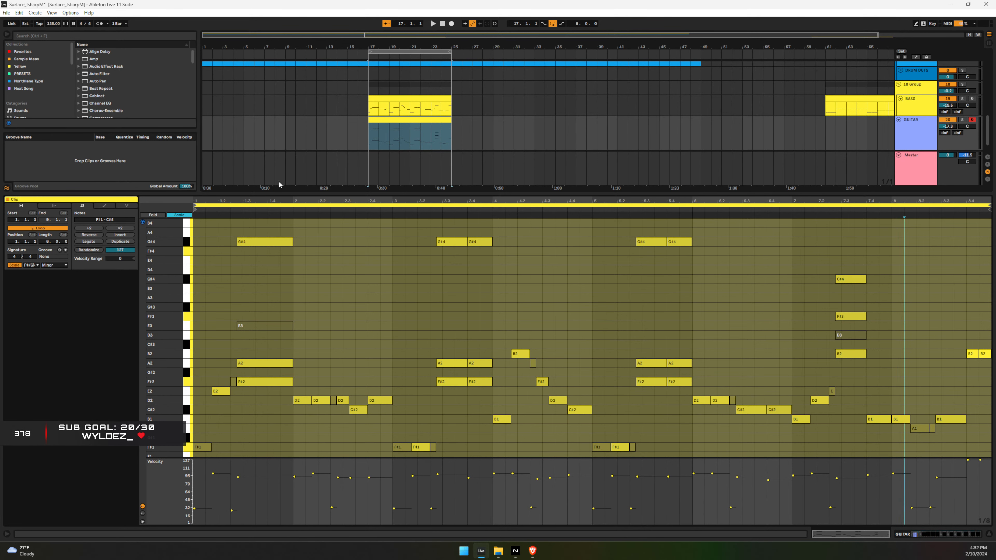
pyautogui.scroll(5, 419, 338)
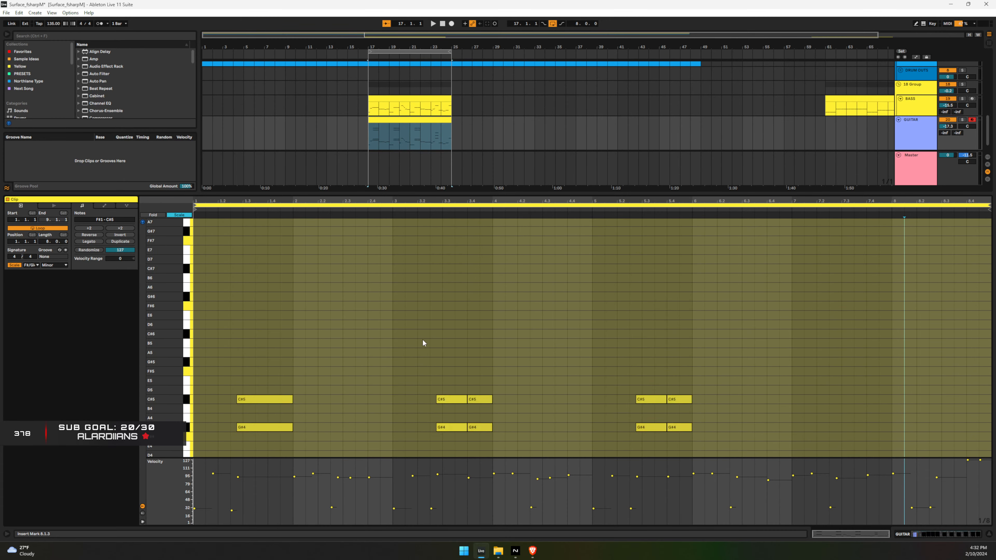
pyautogui.scroll(-14, 425, 334)
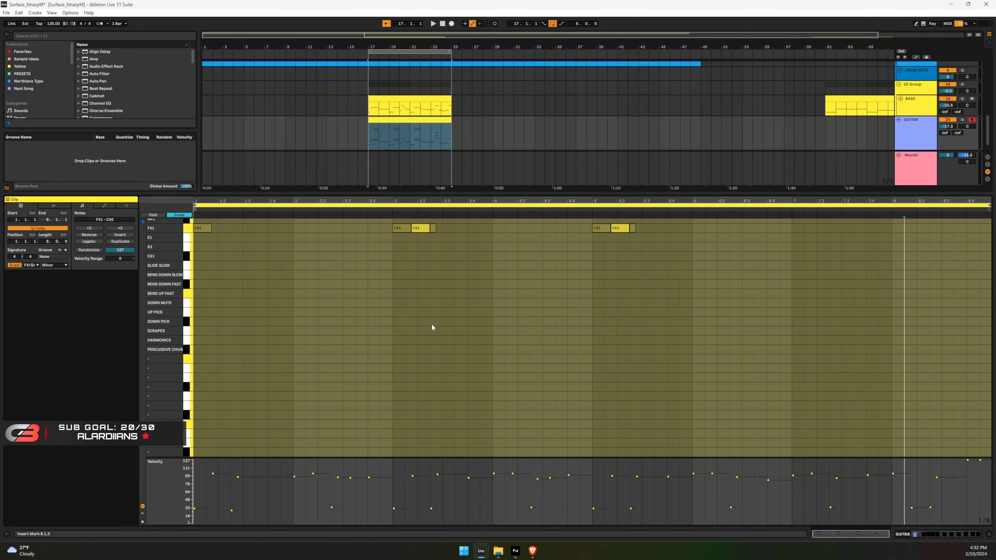
pyautogui.scroll(8, 437, 324)
pyautogui.scroll(1, 440, 321)
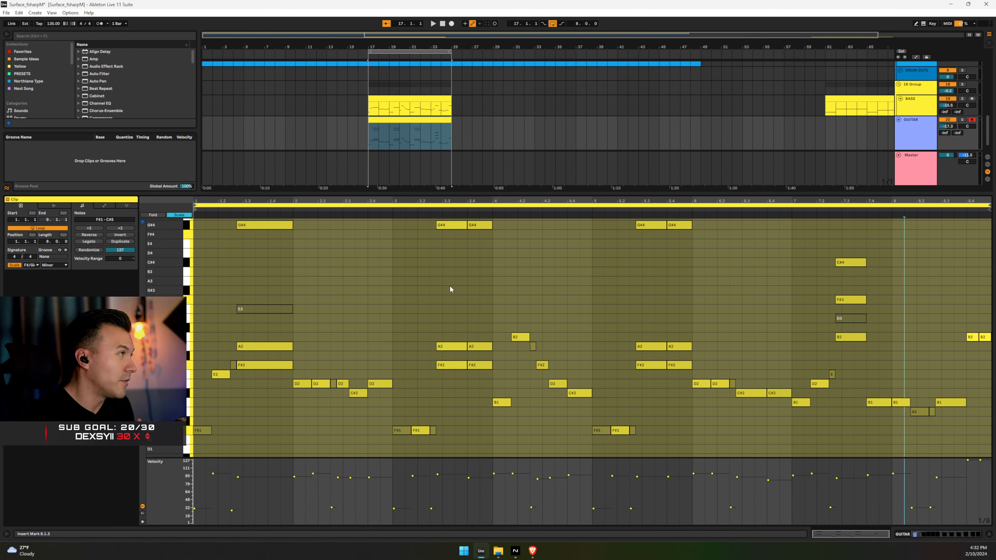
pyautogui.click(989, 535)
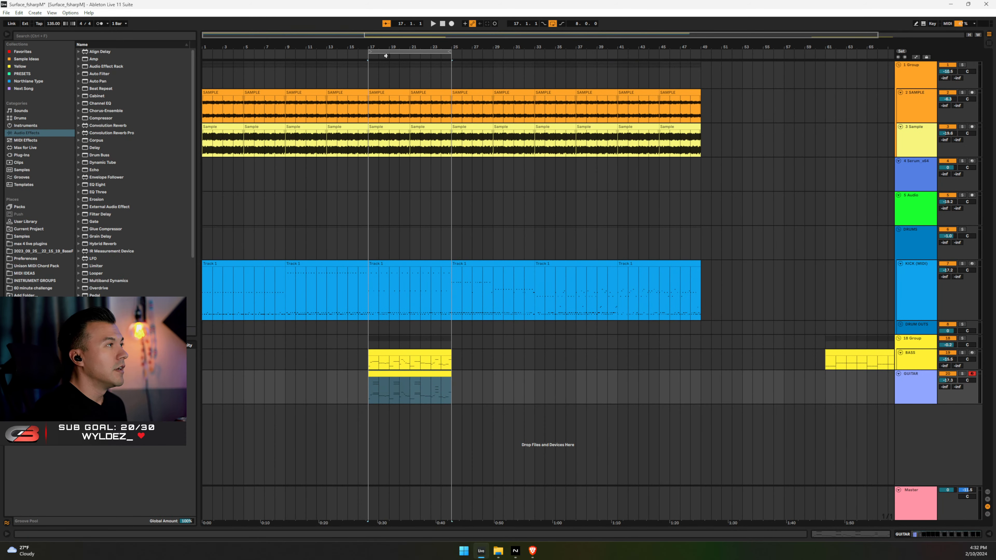
# Move the bass and guitar clips from bar 17 to bar 73, place the bar 61 bass clip at bar 17, and play it
pyautogui.scroll(-2, 438, 353)
pyautogui.click(435, 385)
pyautogui.click(382, 353)
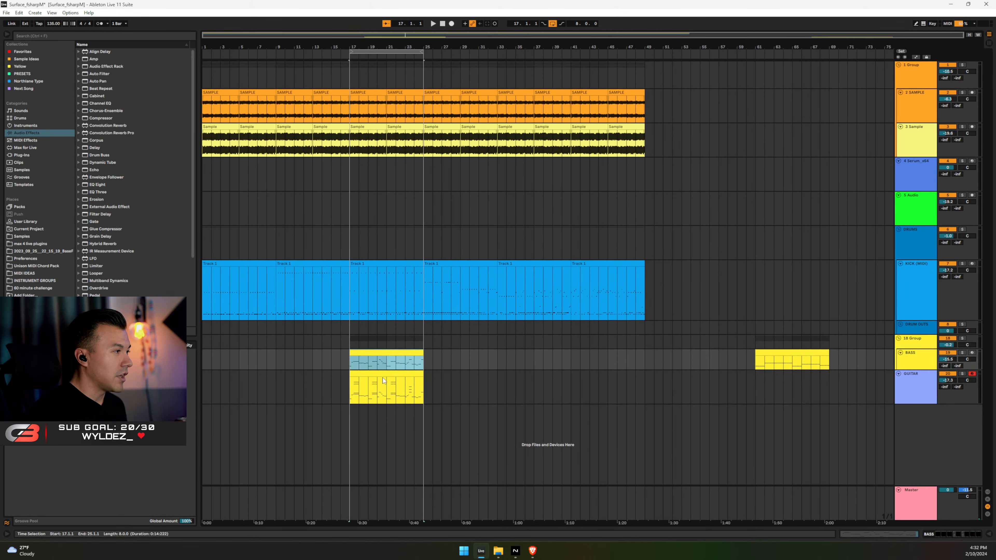
pyautogui.keyDown('shift'); pyautogui.click(382, 374); pyautogui.keyUp('shift')
pyautogui.moveTo(371, 375); pyautogui.dragTo(873, 375)
pyautogui.moveTo(791, 354); pyautogui.dragTo(386, 354)
pyautogui.click(346, 363)
pyautogui.press('space')
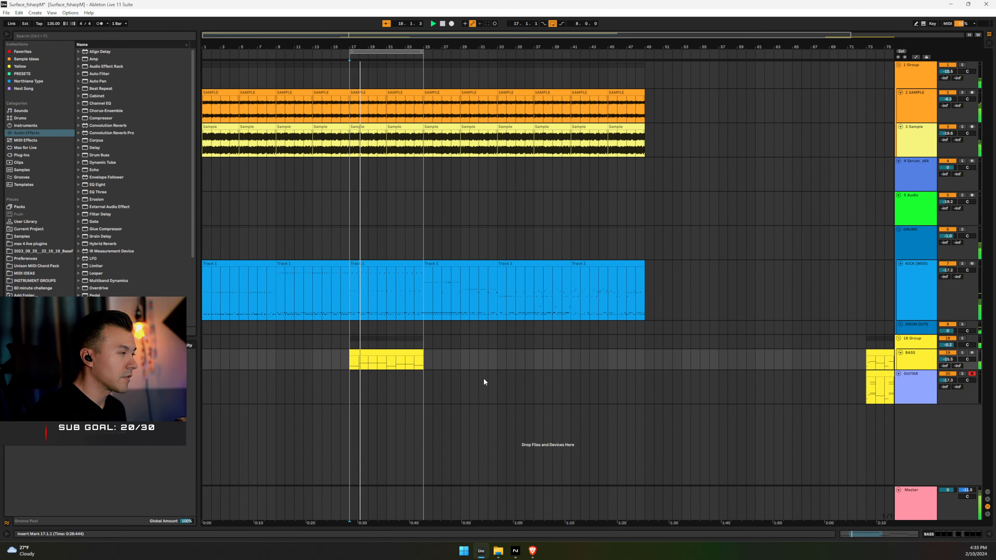
# Raise the B0 notes in bars 6 and 7 of the bass clip to D1
pyautogui.doubleClick(379, 349)
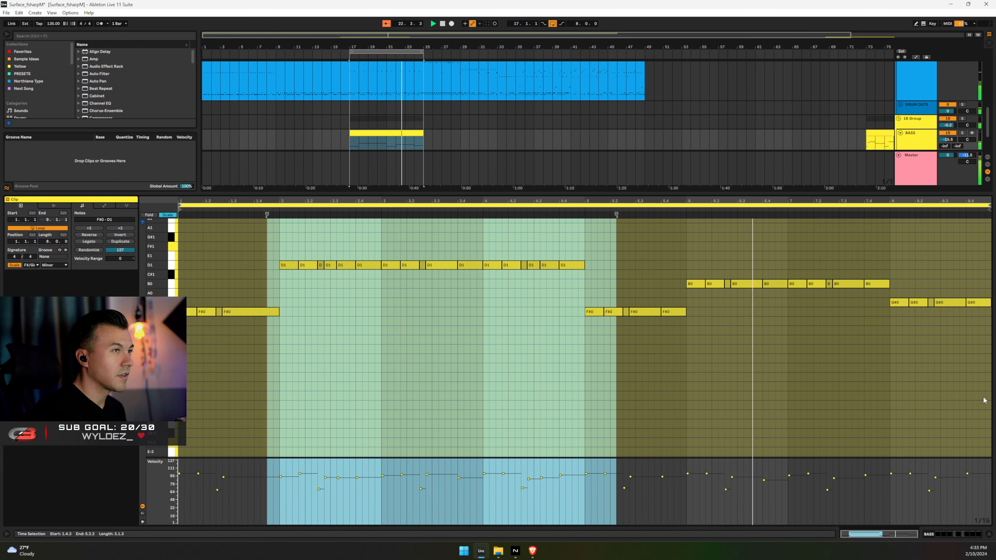
pyautogui.press('space')
pyautogui.moveTo(674, 277); pyautogui.dragTo(878, 290)
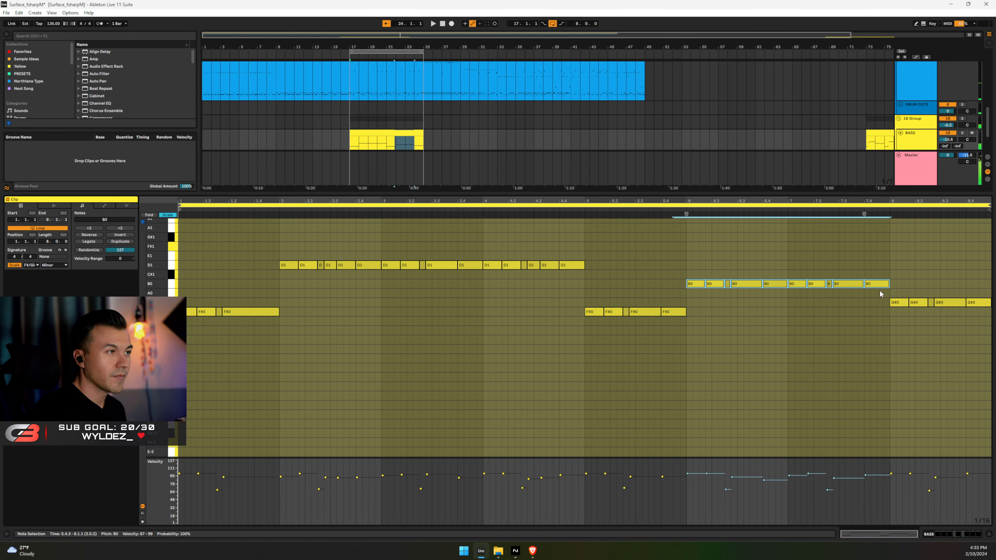
pyautogui.press('Up')
pyautogui.press('Up')
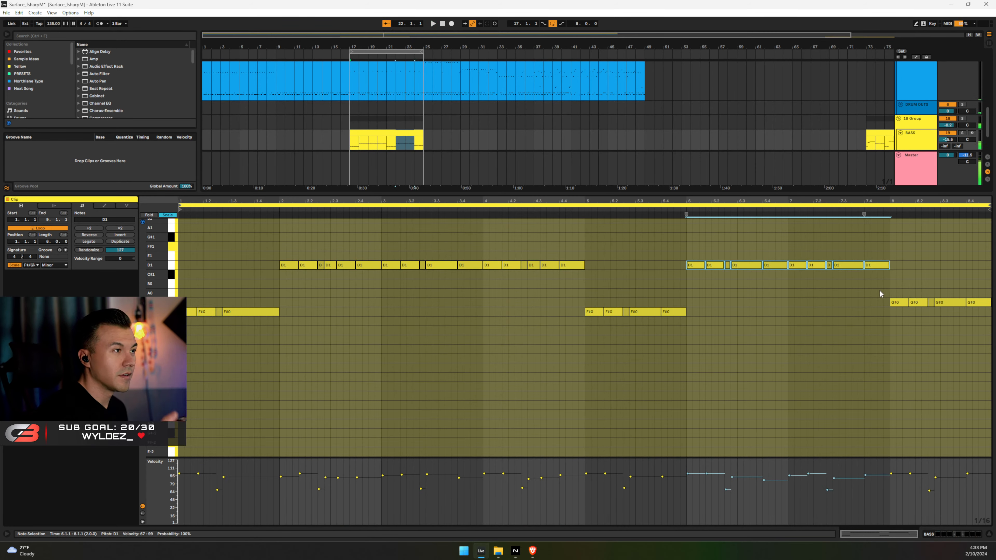
# Copy the bar 17 bass clip onto the GUITAR track and open the copy for note editing
pyautogui.click(988, 533)
pyautogui.click(385, 354)
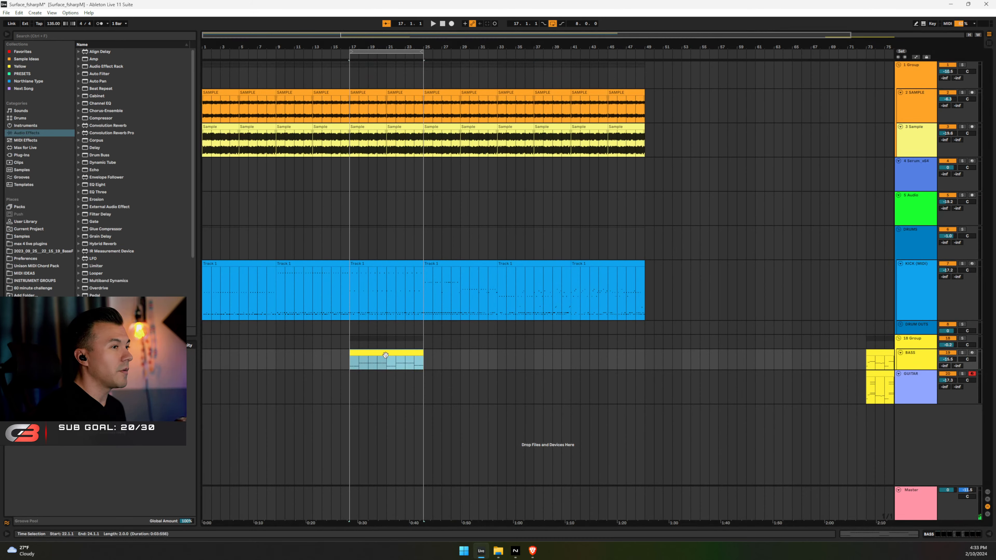
pyautogui.moveTo(388, 359); pyautogui.dragTo(390, 401)
pyautogui.doubleClick(390, 401)
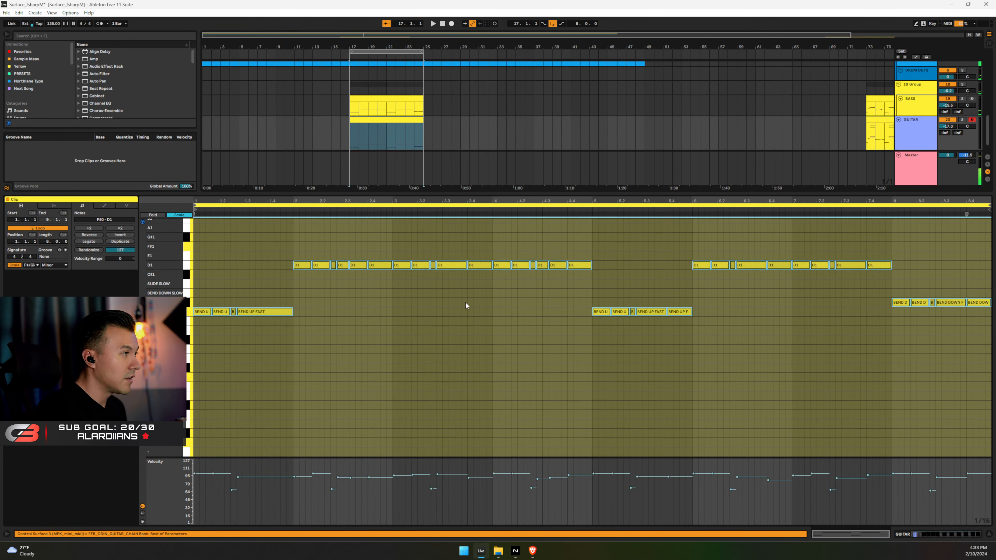
# Transpose all notes of the copied guitar clip up an octave, and set the GUITAR volume to -18.2 dB during playback
pyautogui.hotkey('shift', 'Up')
pyautogui.press('space')
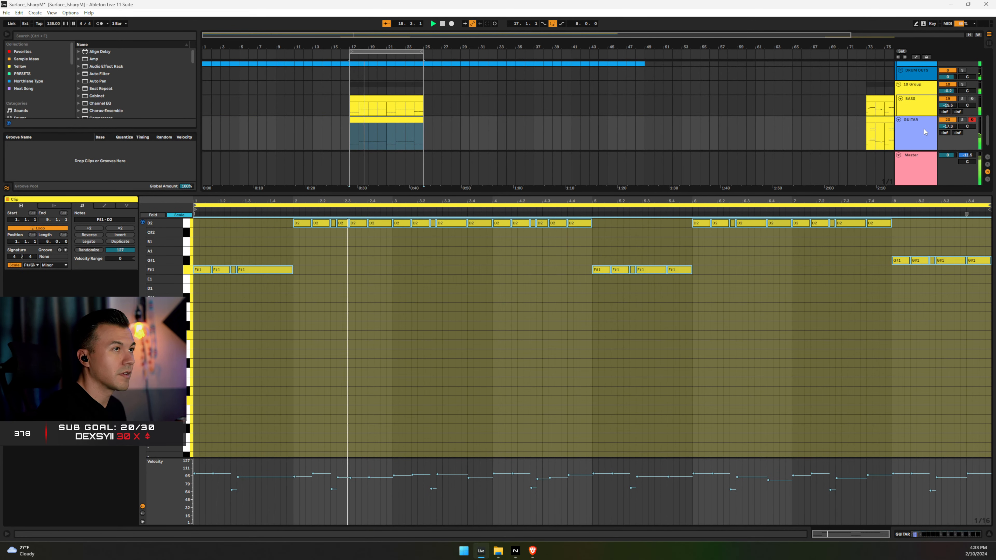
pyautogui.moveTo(947, 126); pyautogui.dragTo(948, 133)
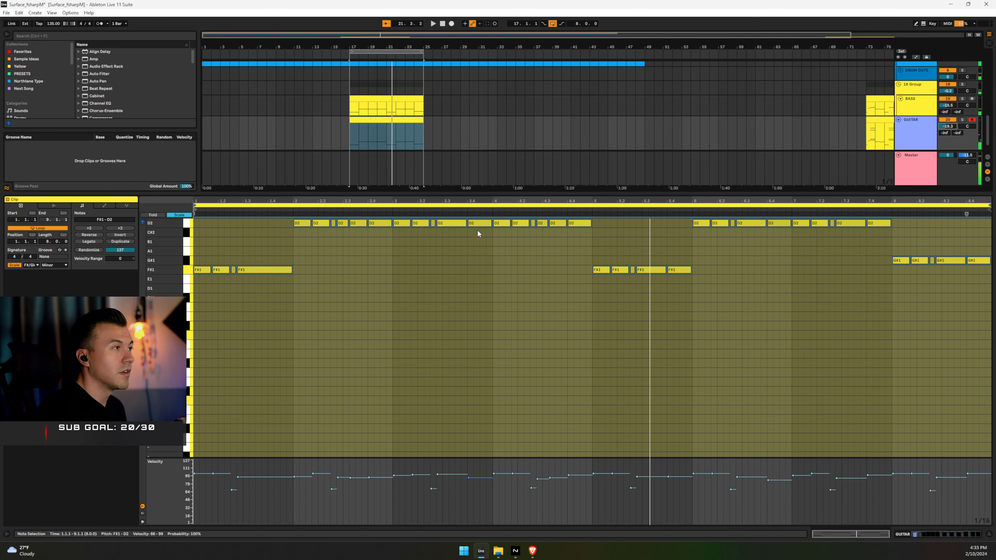
# Lower the last D2 note of bar 4 to B1 and select bar 5's first F#1 note
pyautogui.click(582, 223)
pyautogui.press('space')
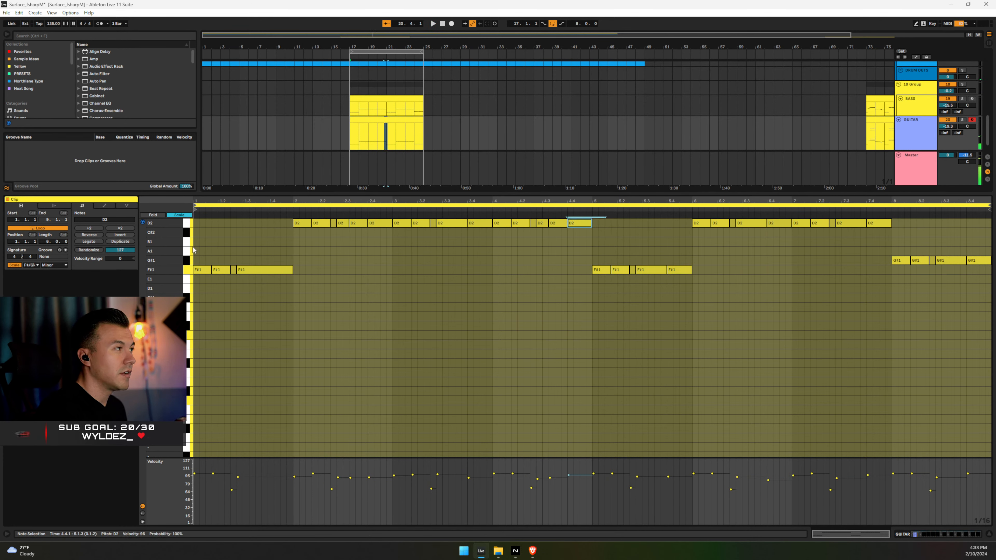
pyautogui.press('Down')
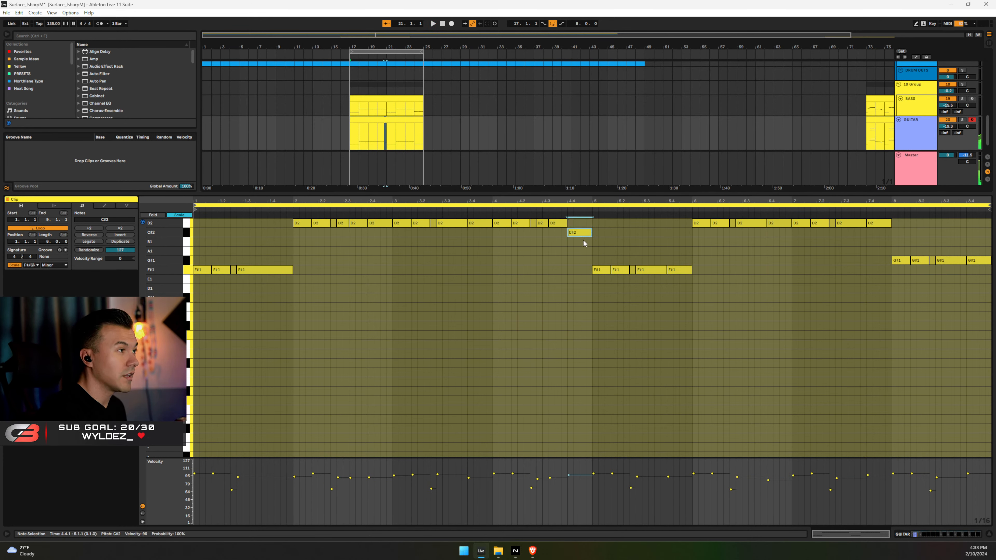
pyautogui.press('Down')
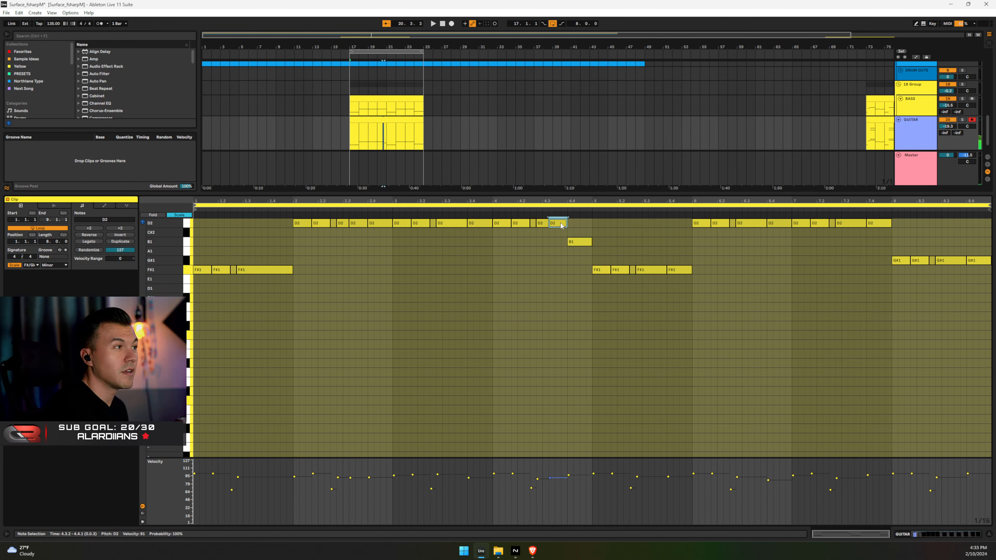
pyautogui.click(602, 271)
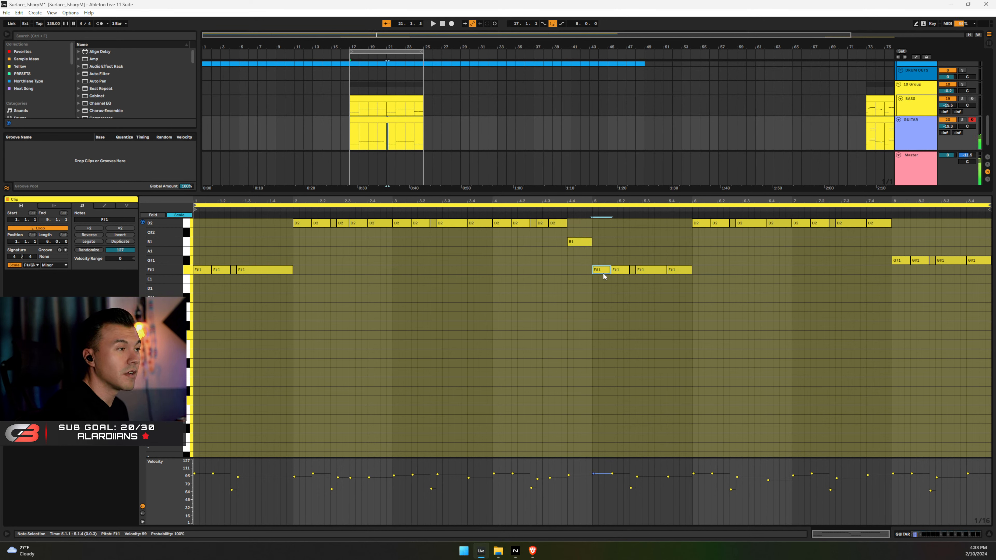
# Raise the last note of bar 4 in the guitar clip to C#2 and play the section back
pyautogui.click(586, 245)
pyautogui.press('Up')
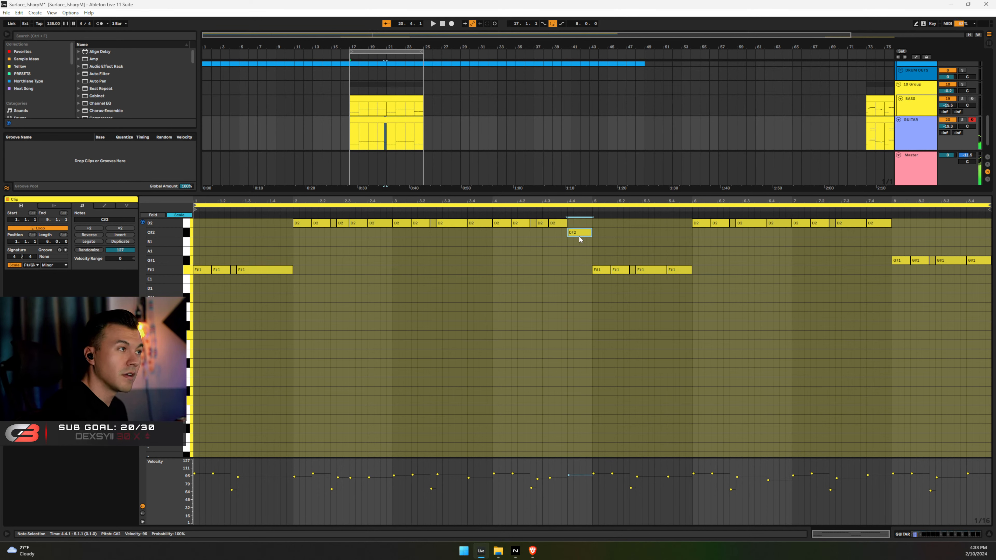
pyautogui.click(597, 272)
pyautogui.press('space')
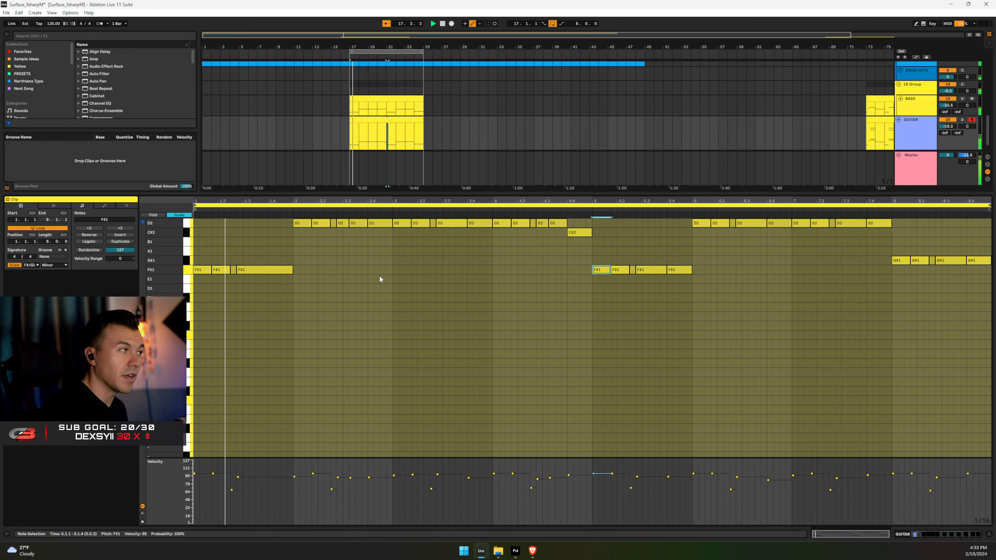
pyautogui.click(387, 118)
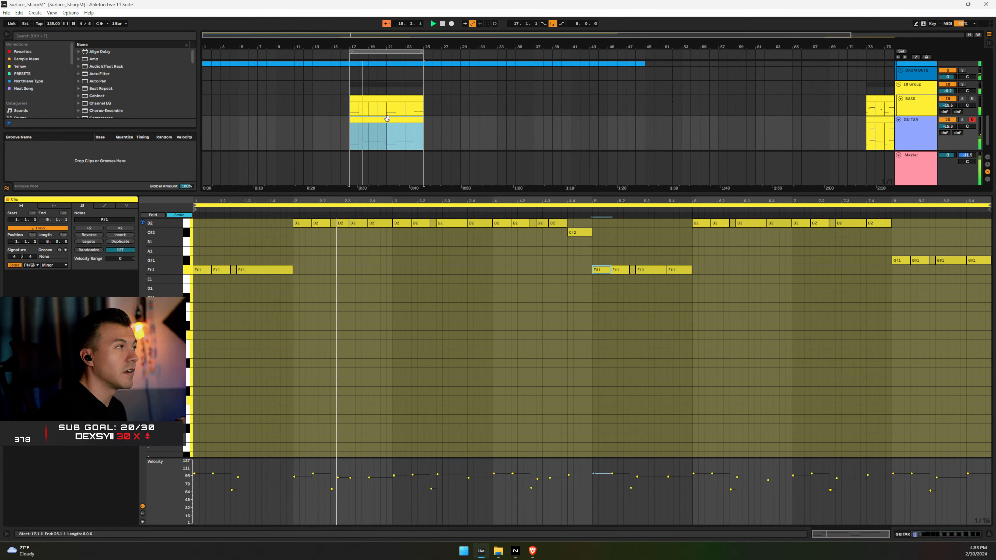
pyautogui.press('space')
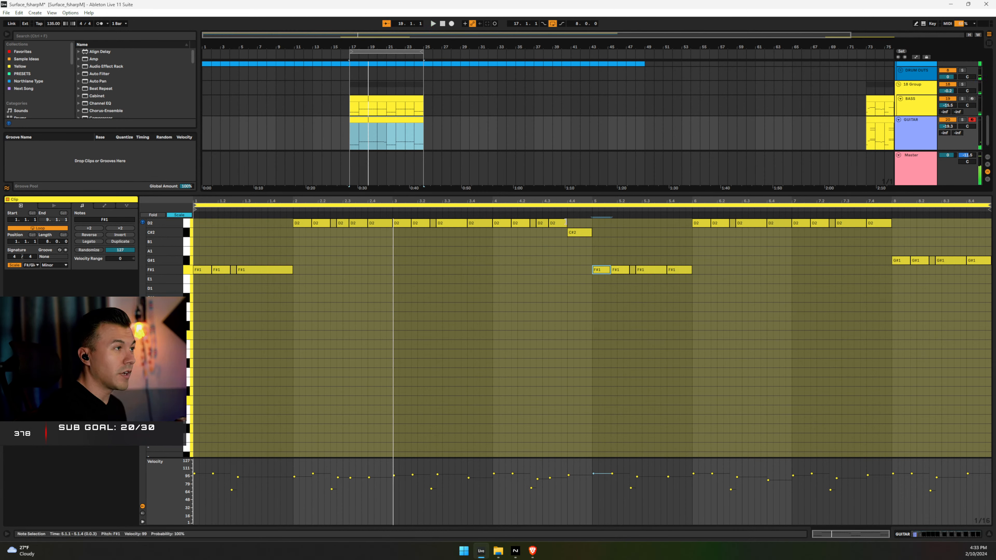
# Copy the guitar clip over the BASS clip, transpose all its notes down an octave and play the section
pyautogui.click(573, 232)
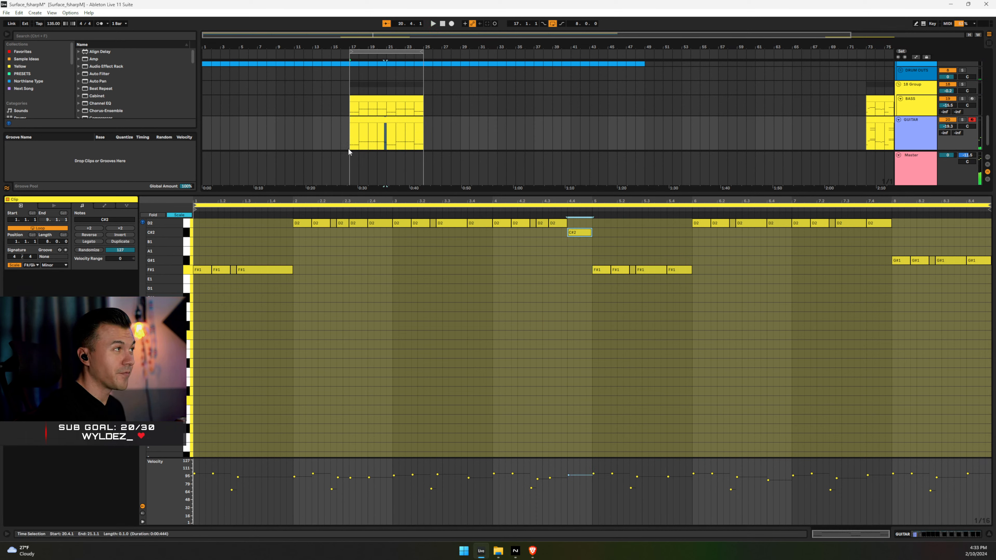
pyautogui.click(410, 146)
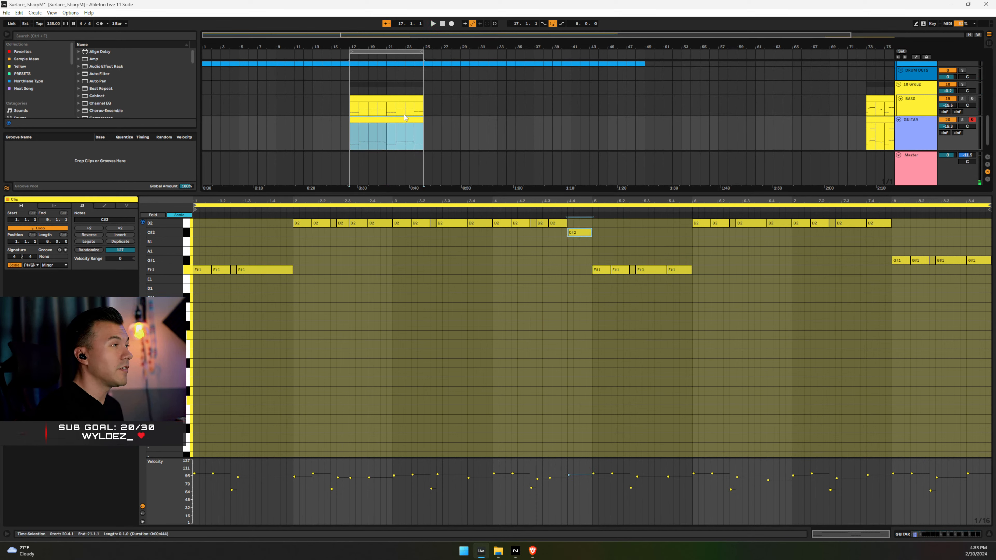
pyautogui.click(398, 102)
pyautogui.moveTo(399, 102); pyautogui.dragTo(398, 103)
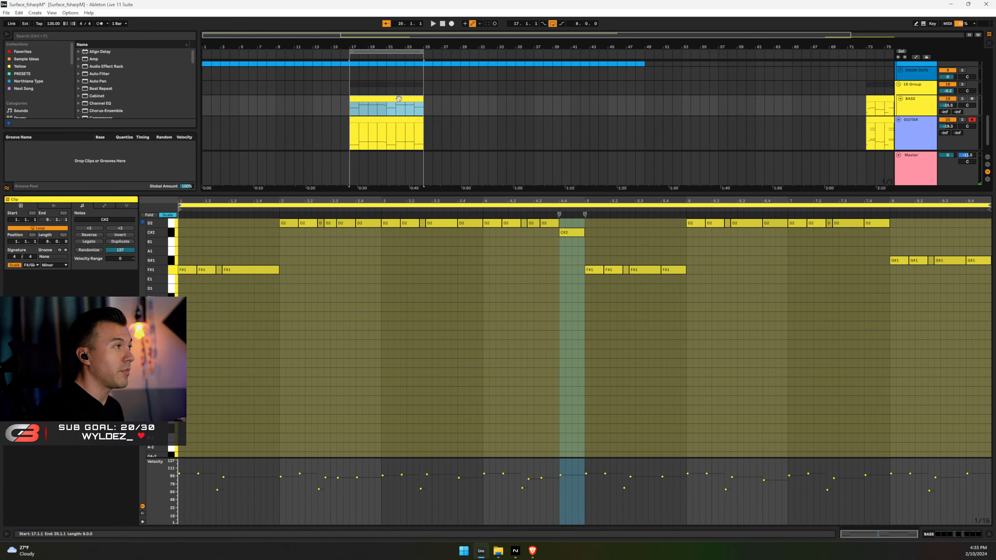
pyautogui.click(408, 352)
pyautogui.hotkey('ctrl', 'a')
pyautogui.hotkey('shift', 'Down')
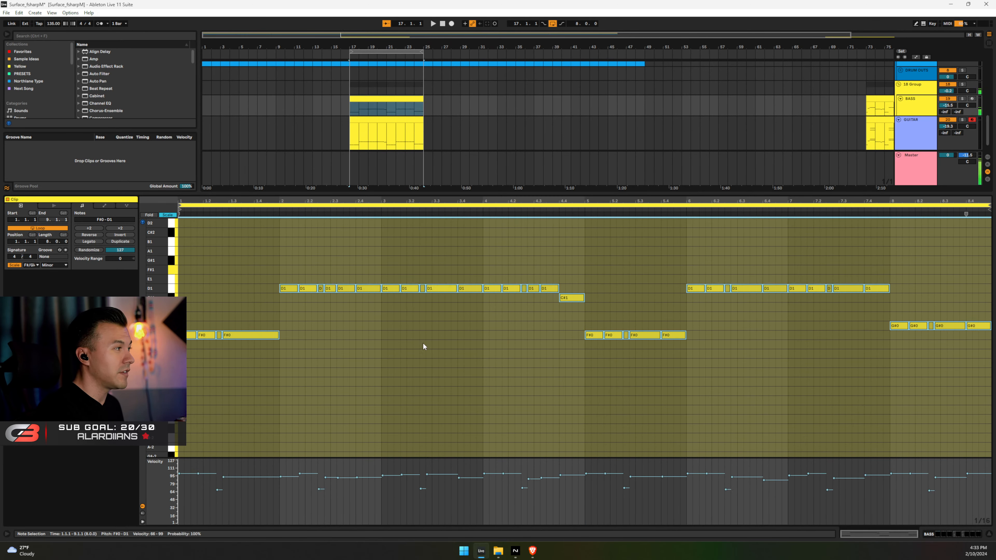
pyautogui.press('space')
# Raise all G#1 notes in bar 8 of the guitar clip to B1
pyautogui.click(384, 121)
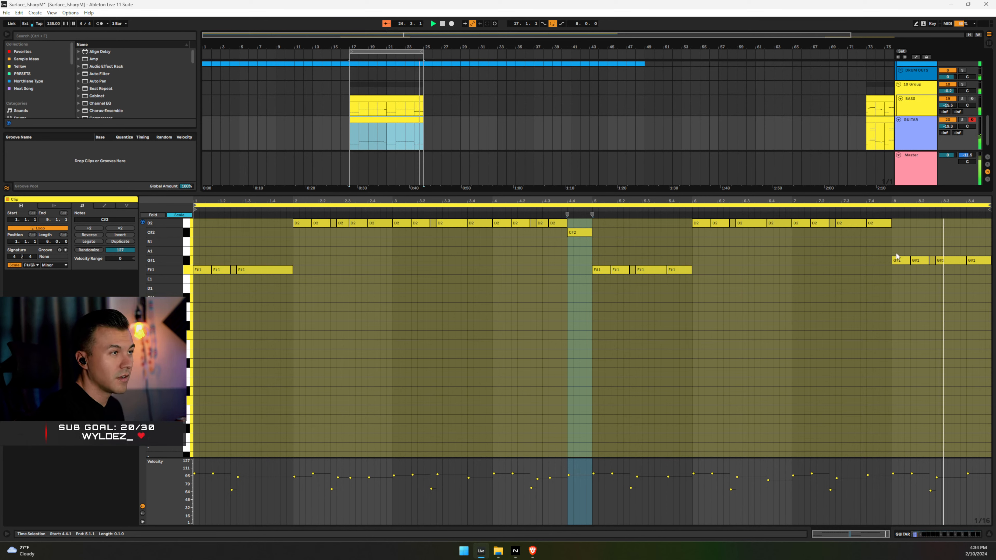
pyautogui.moveTo(896, 253); pyautogui.dragTo(993, 276)
pyautogui.press('Up')
pyautogui.press('Up')
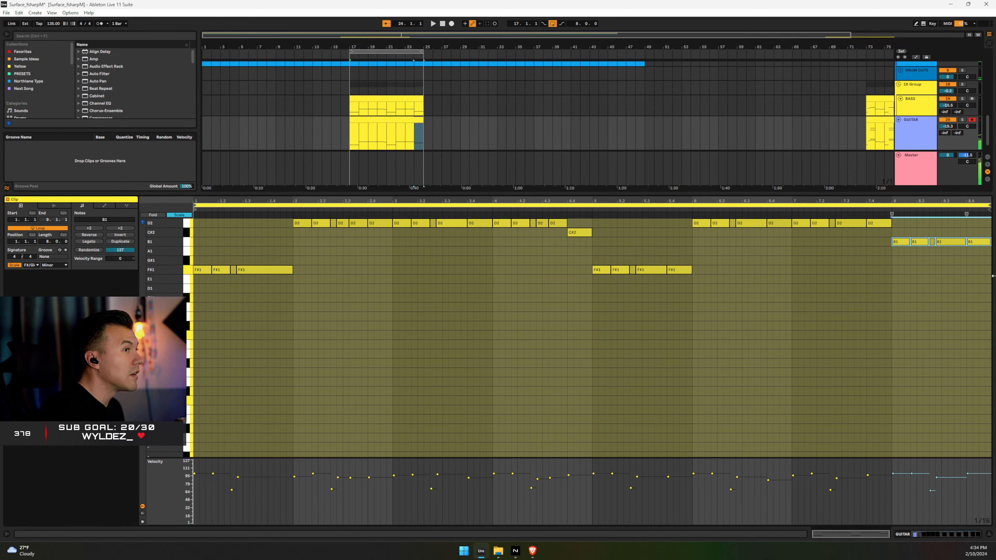
# Replace the BASS clip with a copy of the revised guitar clip, lower all its notes an octave and start playback
pyautogui.click(389, 121)
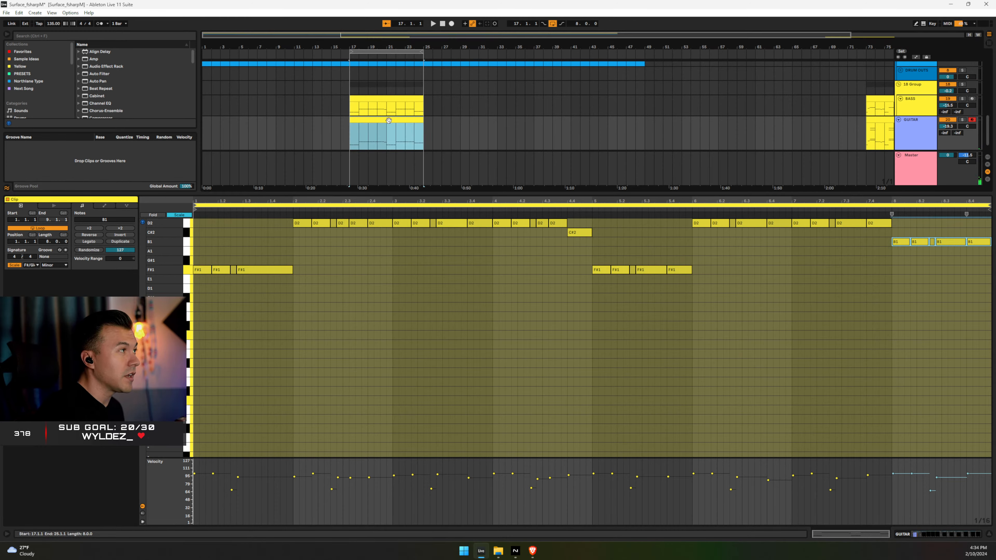
pyautogui.keyDown('ctrl'); pyautogui.moveTo(389, 121); pyautogui.dragTo(389, 105); pyautogui.keyUp('ctrl')
pyautogui.doubleClick(390, 106)
pyautogui.click(485, 293)
pyautogui.hotkey('ctrl', 'a')
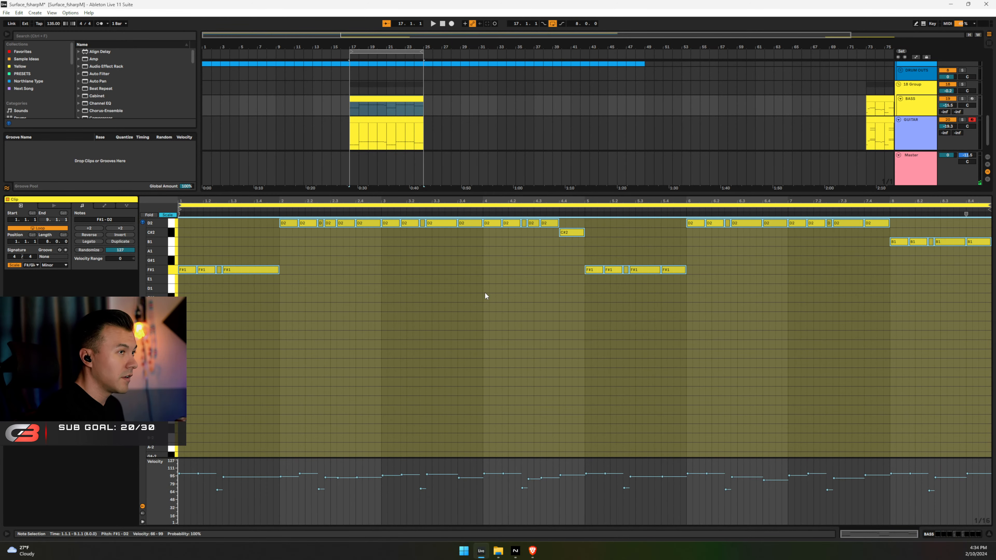
pyautogui.hotkey('shift', 'Down')
pyautogui.press('space')
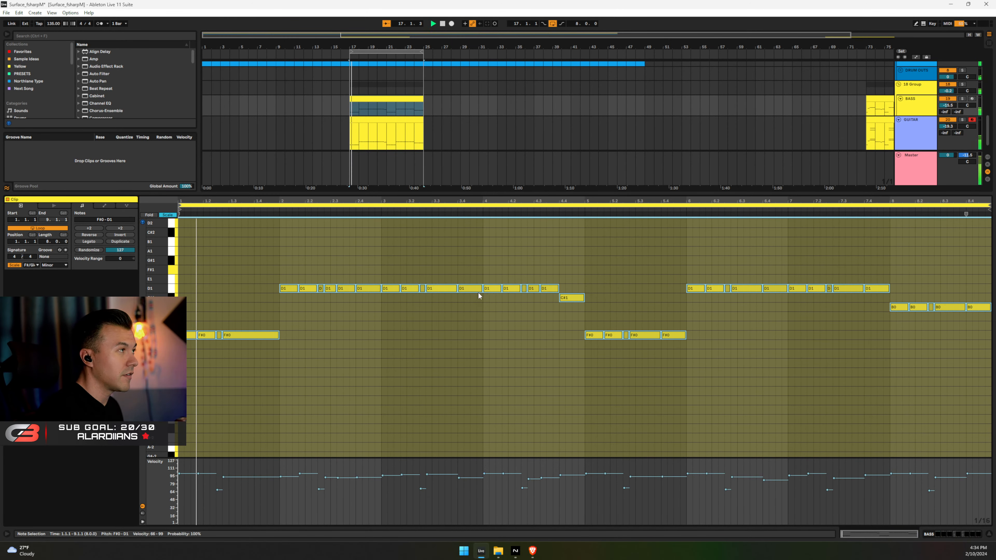
# Try lower and higher pitches for bar 5's notes in the guitar clip, return them to F#1 and play the section
pyautogui.click(376, 123)
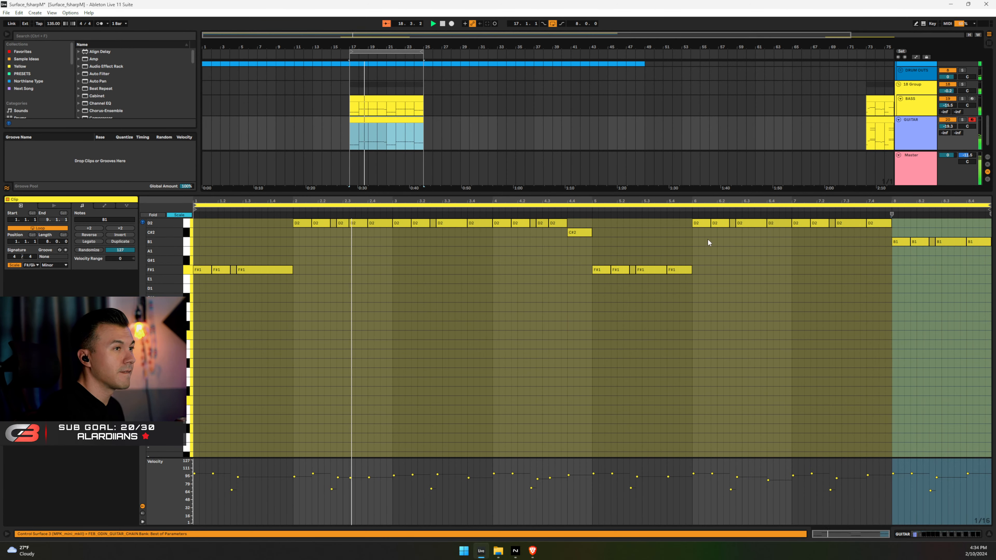
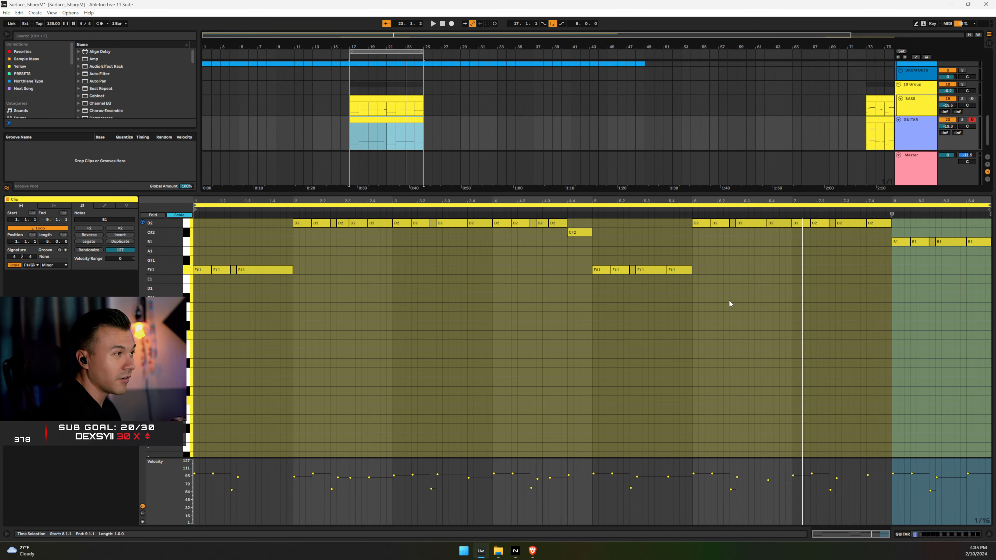
pyautogui.moveTo(729, 299); pyautogui.dragTo(515, 271)
pyautogui.press('Down')
pyautogui.press('Down')
pyautogui.press('Down')
pyautogui.press('Down')
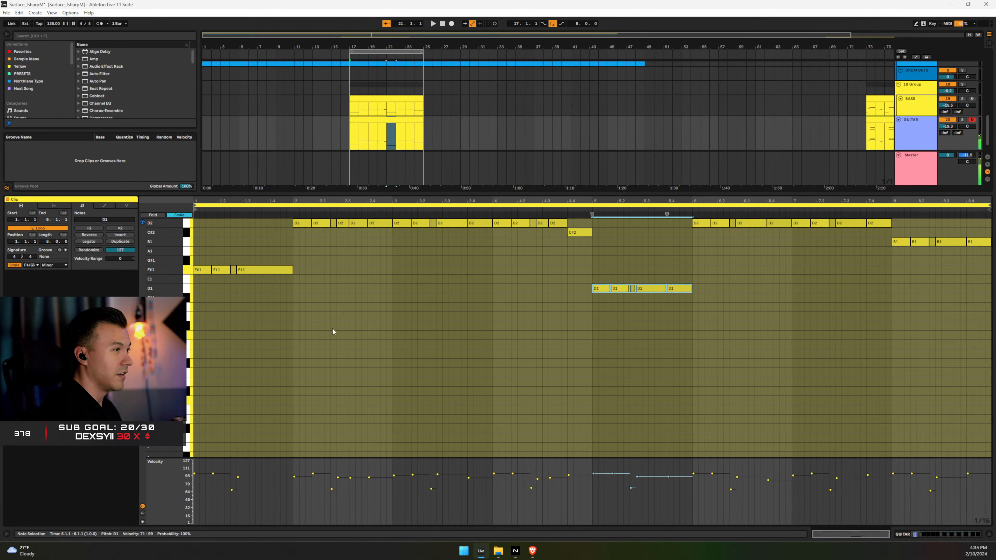
pyautogui.press('Down')
pyautogui.press('Down')
pyautogui.press('Up')
pyautogui.press('Up')
pyautogui.press('Up')
pyautogui.press('Up')
pyautogui.press('Up')
pyautogui.press('Up')
pyautogui.press('Up')
pyautogui.press('Up')
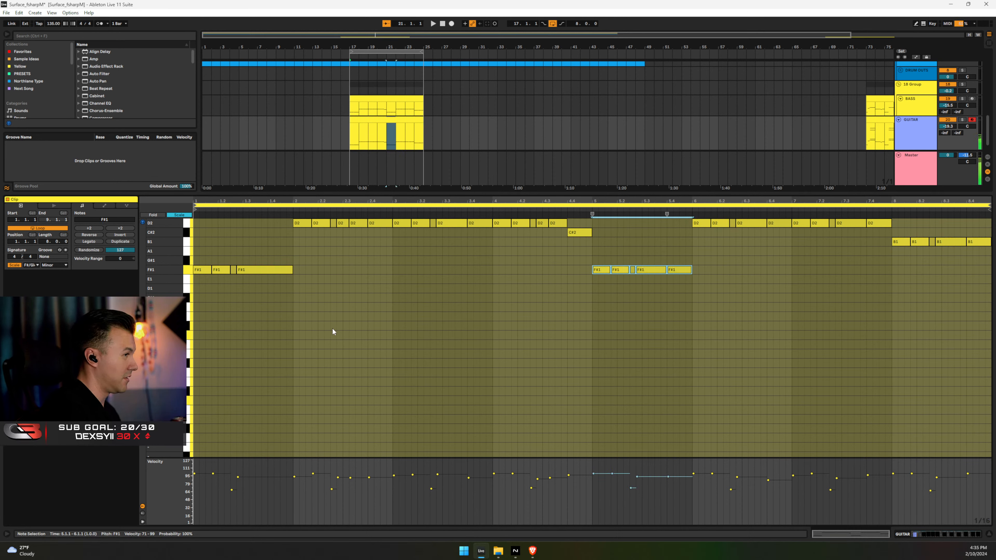
pyautogui.press('Up')
pyautogui.press('Up')
pyautogui.press('Up')
pyautogui.press('Down')
pyautogui.press('Down')
pyautogui.press('Down')
pyautogui.press('Down')
pyautogui.press('Down')
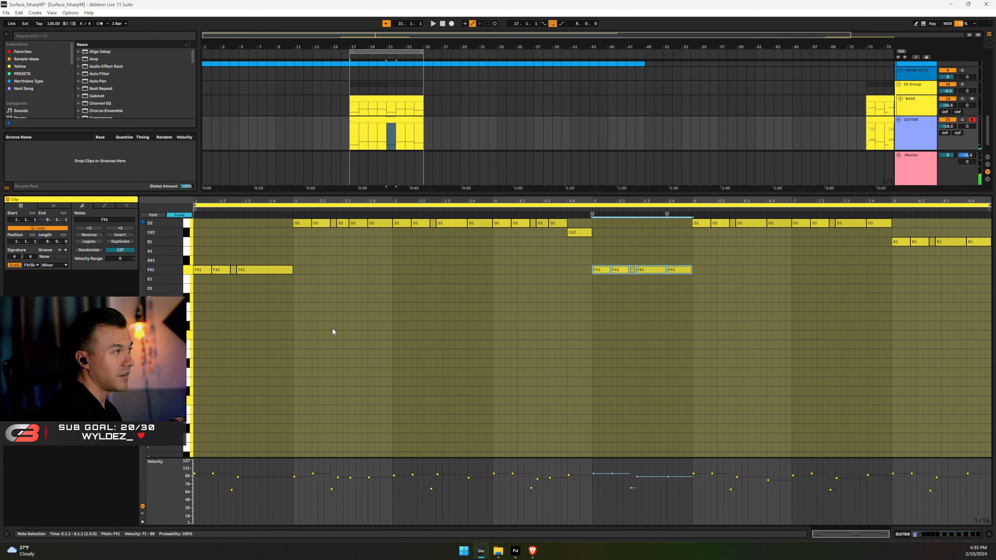
pyautogui.press('space')
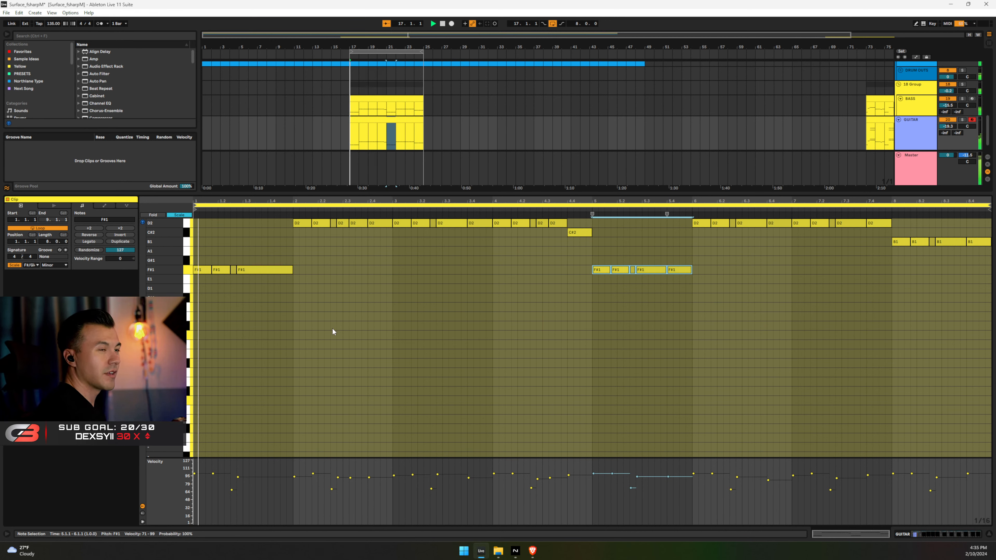
# Lower the last B1 note of bar 8 in the guitar clip to G#1
pyautogui.click(896, 241)
pyautogui.keyDown('shift'); pyautogui.click(989, 243); pyautogui.keyUp('shift')
pyautogui.click(975, 227)
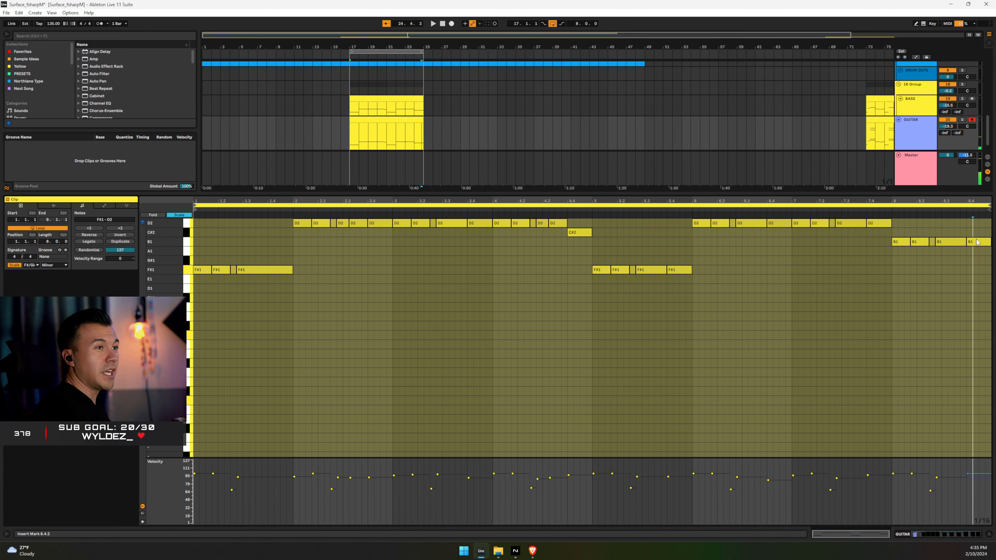
pyautogui.click(976, 244)
pyautogui.press('Down')
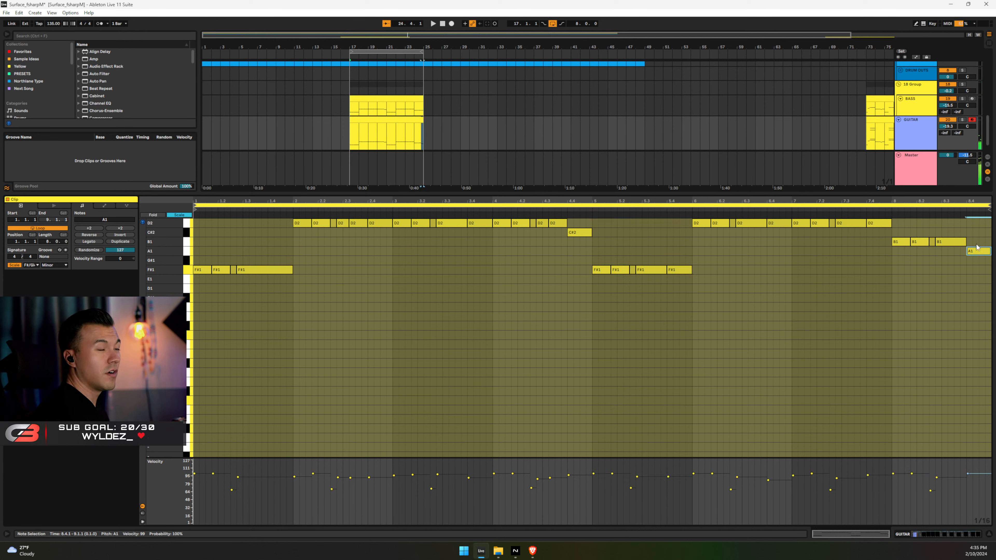
pyautogui.press('Down')
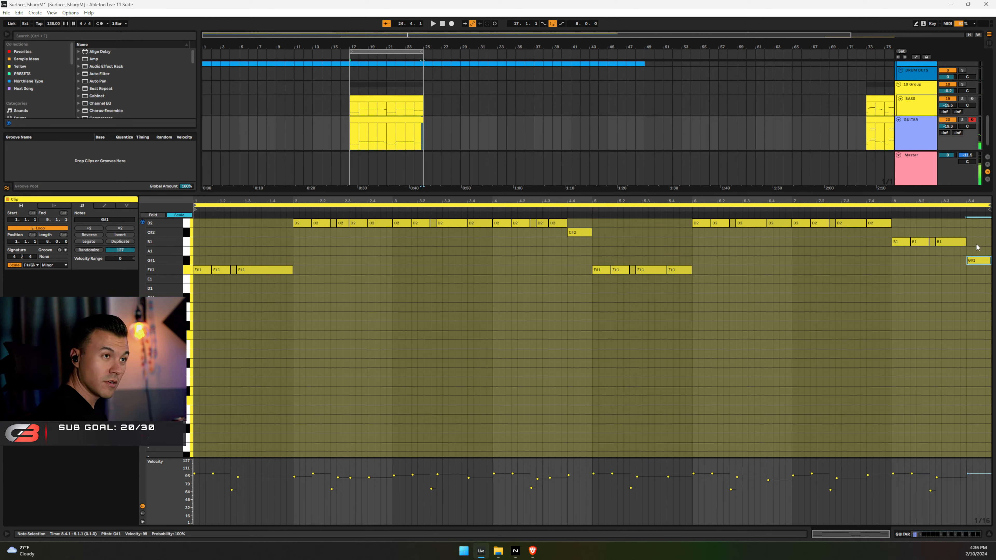
# Copy the guitar clip with its new bar 8 ending onto BASS, transpose the copy down an octave and play it
pyautogui.click(373, 119)
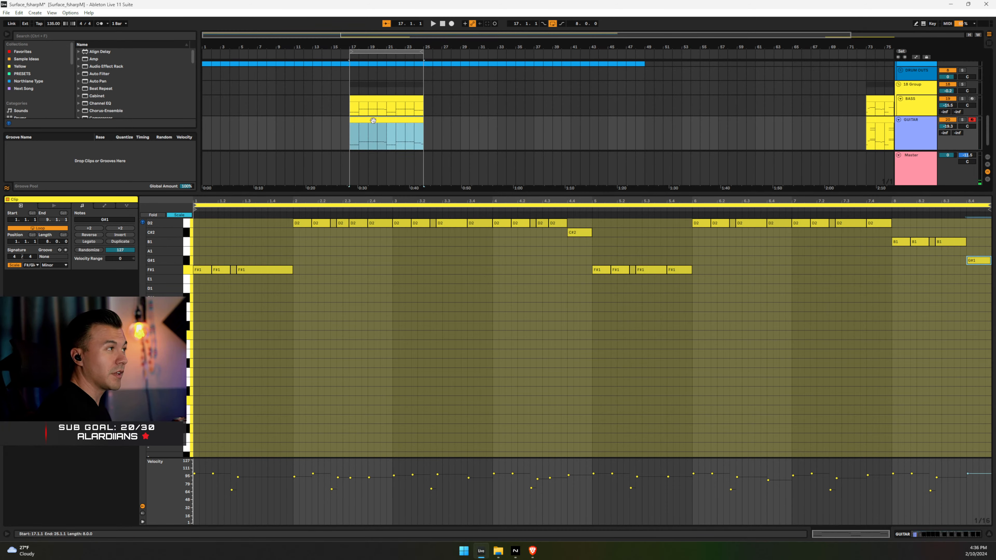
pyautogui.click(374, 105)
pyautogui.click(402, 280)
pyautogui.hotkey('ctrl', 'a')
pyautogui.hotkey('shift', 'Down')
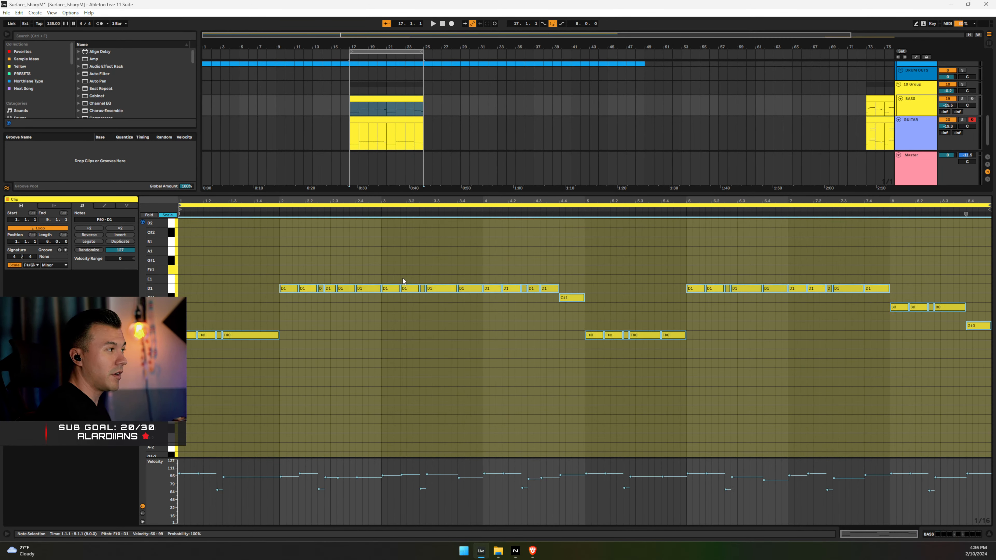
pyautogui.press('space')
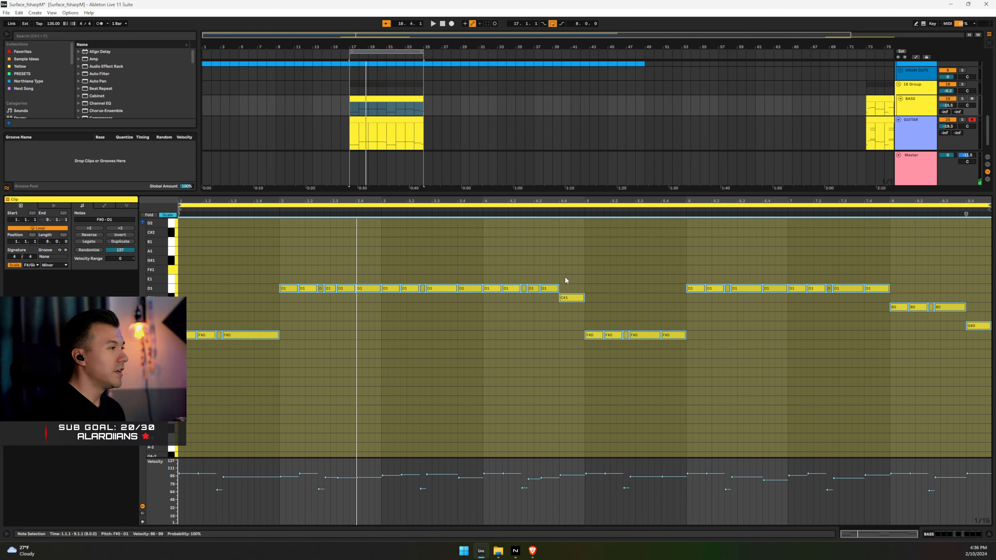
# Listen to the bass line and lower the D1 note at 2.3.2 in the bass clip to C#1
pyautogui.scroll(1, 471, 289)
pyautogui.click(471, 289)
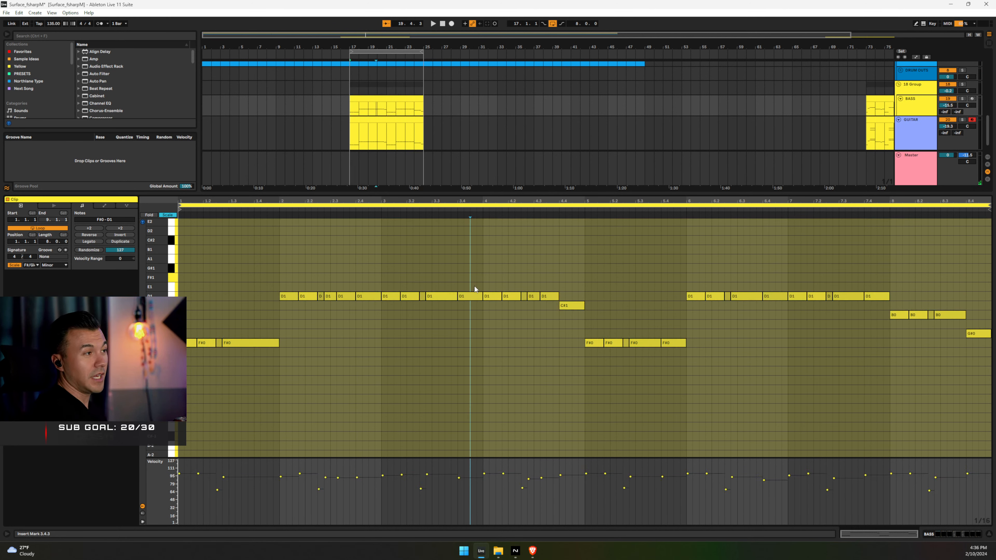
pyautogui.scroll(4, 437, 300)
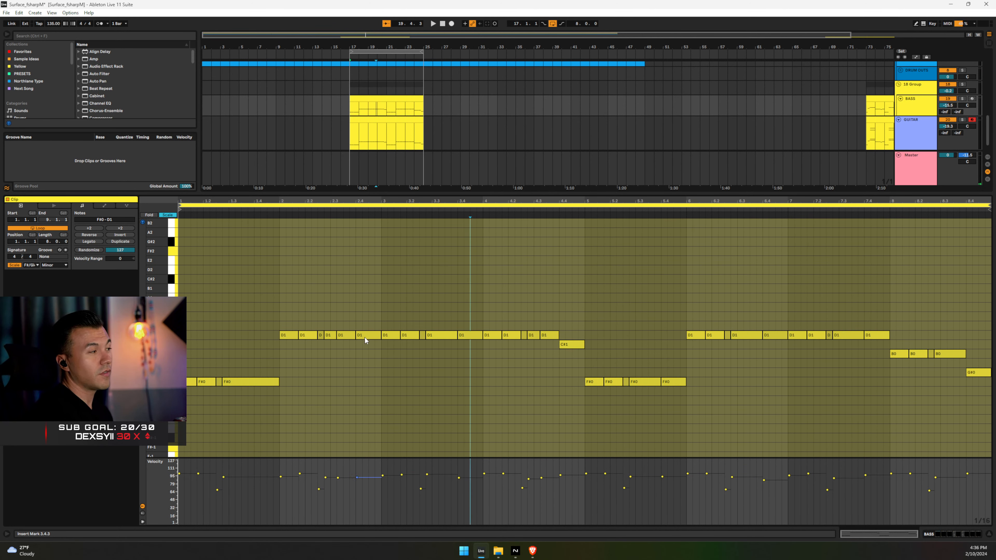
pyautogui.press('space')
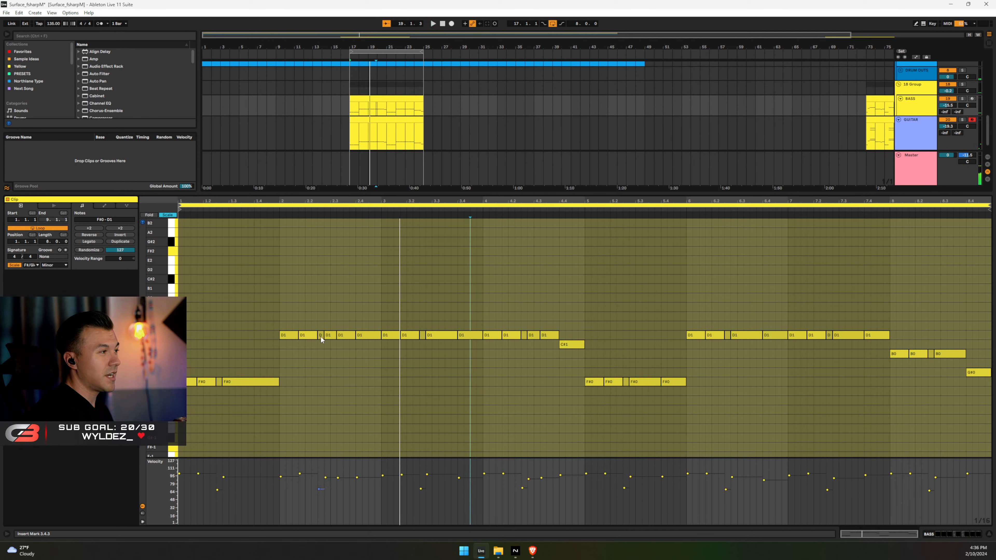
pyautogui.click(347, 337)
pyautogui.press('Down')
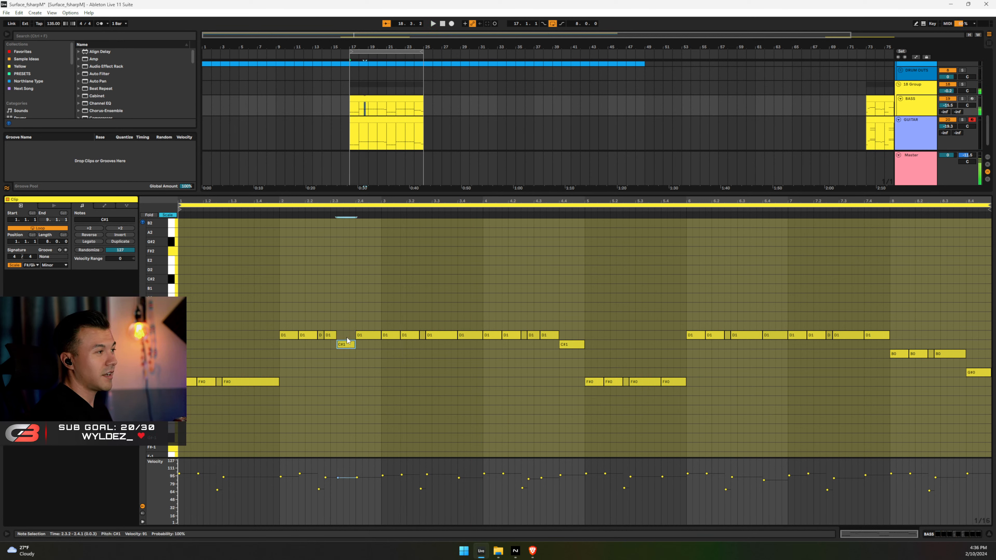
# Mute the GUITAR track and play the bass line without it
pyautogui.click(235, 308)
pyautogui.press('space')
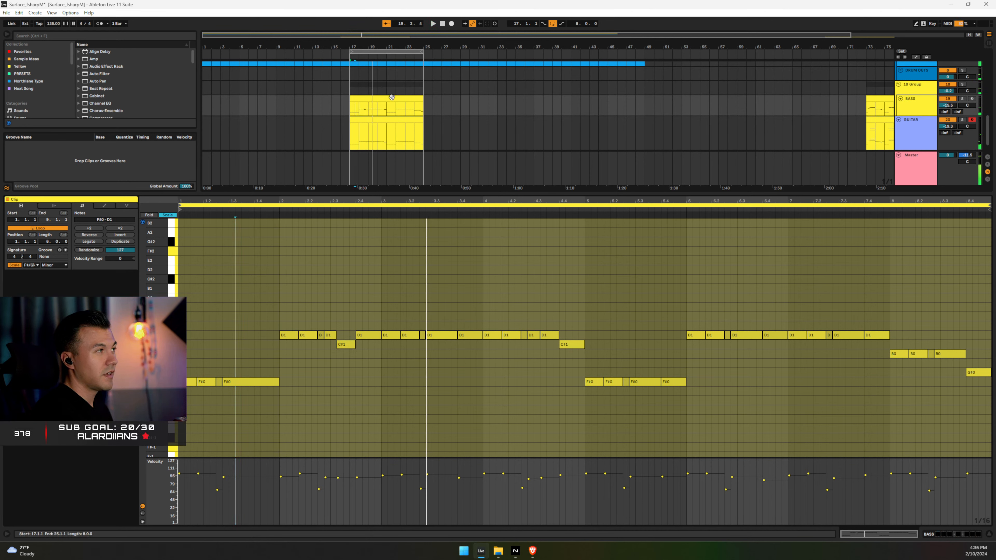
pyautogui.click(948, 120)
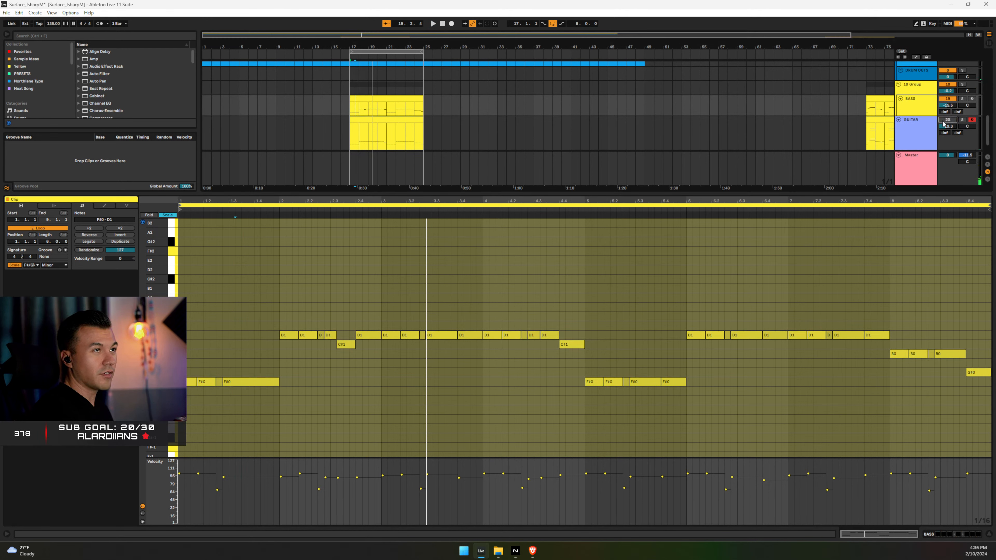
pyautogui.press('space')
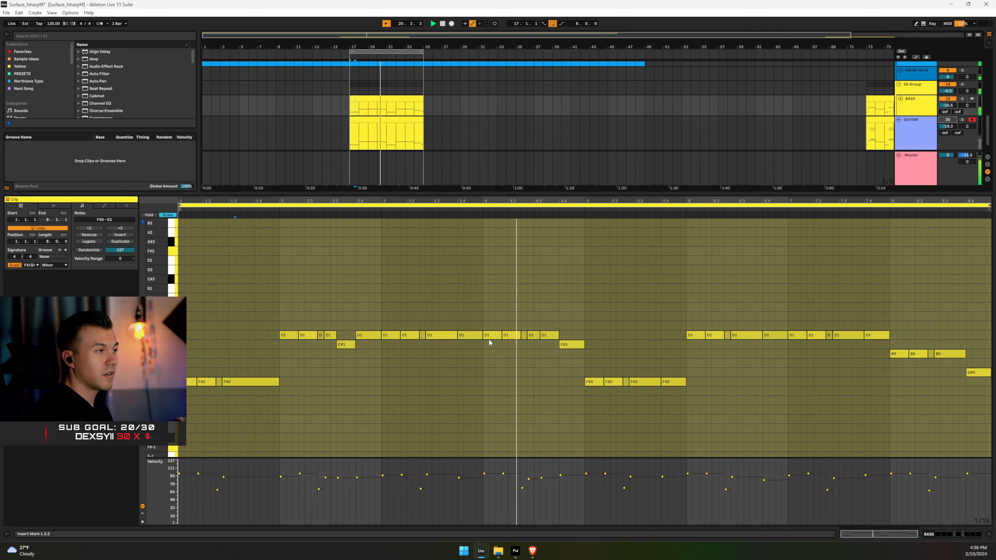
# Lower the first two D1 notes of bar 4 in the bass clip to C#1 and play from bar 3
pyautogui.moveTo(495, 325); pyautogui.dragTo(507, 346)
pyautogui.press('space')
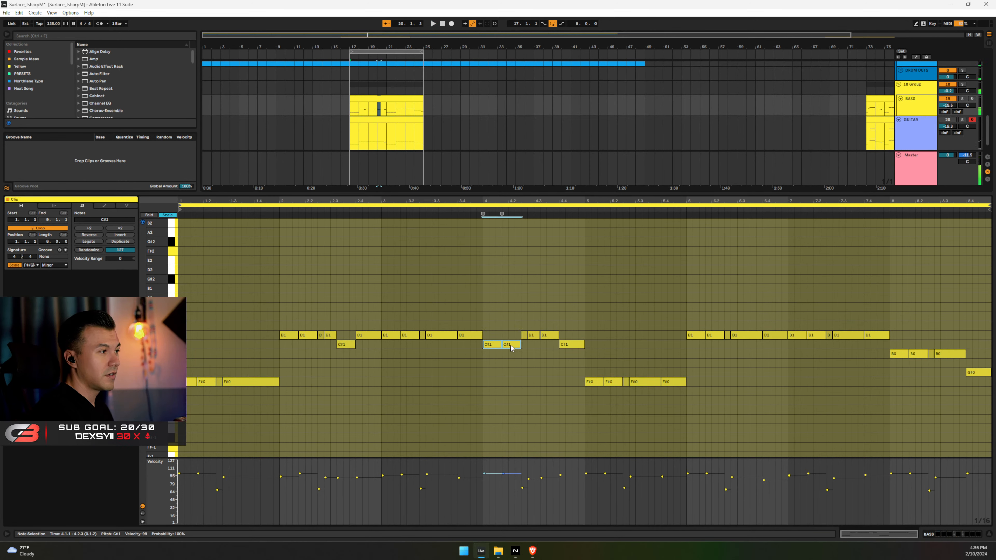
pyautogui.press('Down')
pyautogui.click(445, 292)
pyautogui.press('space')
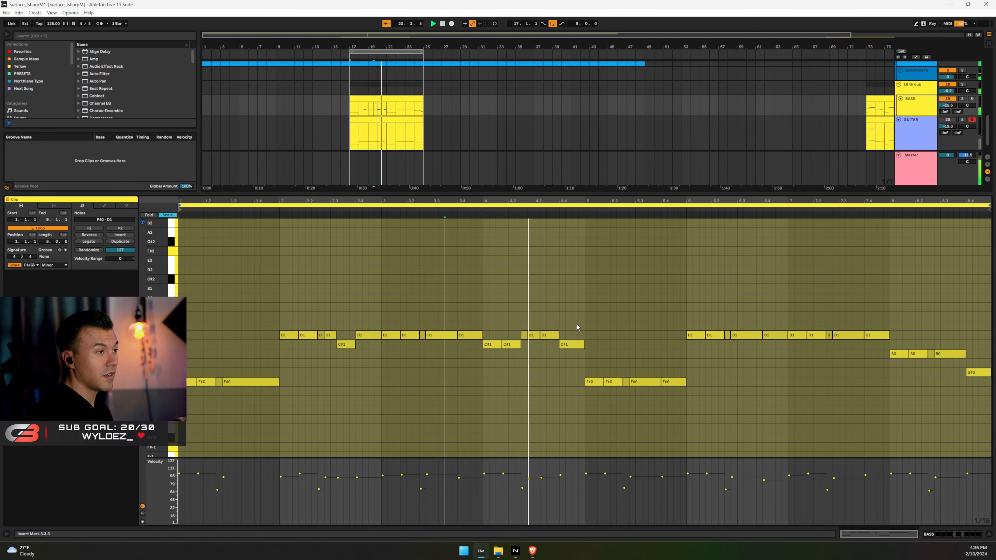
# Raise the C#1 note ending bar 4 of the bass clip an octave to C#2 and play from 4.3.3
pyautogui.click(568, 347)
pyautogui.press('space')
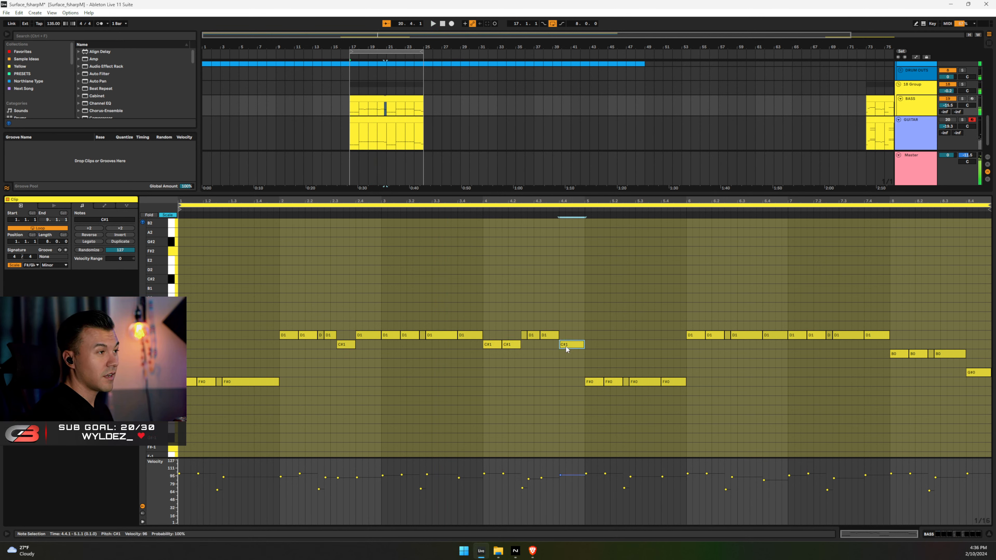
pyautogui.hotkey('shift', 'Up')
pyautogui.click(538, 260)
pyautogui.press('space')
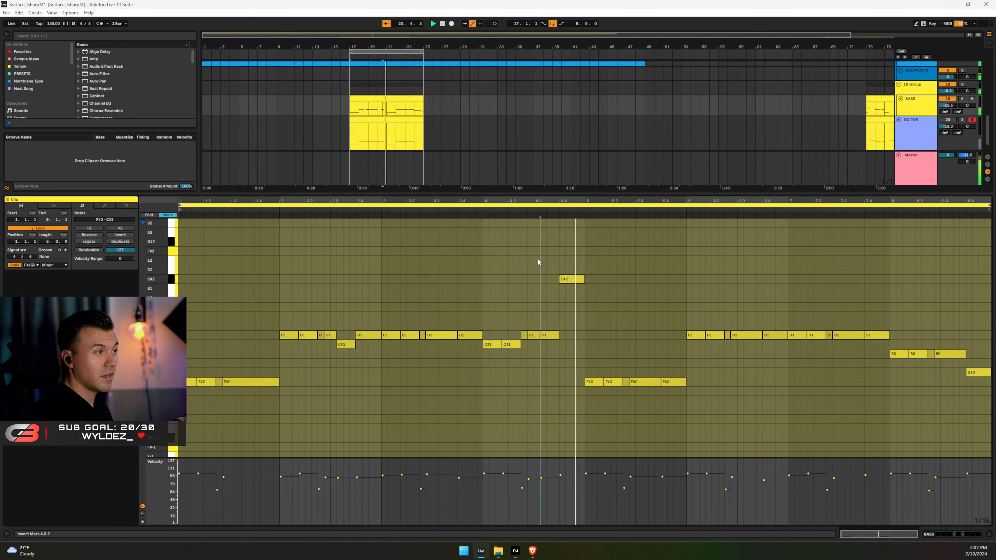
pyautogui.press('space')
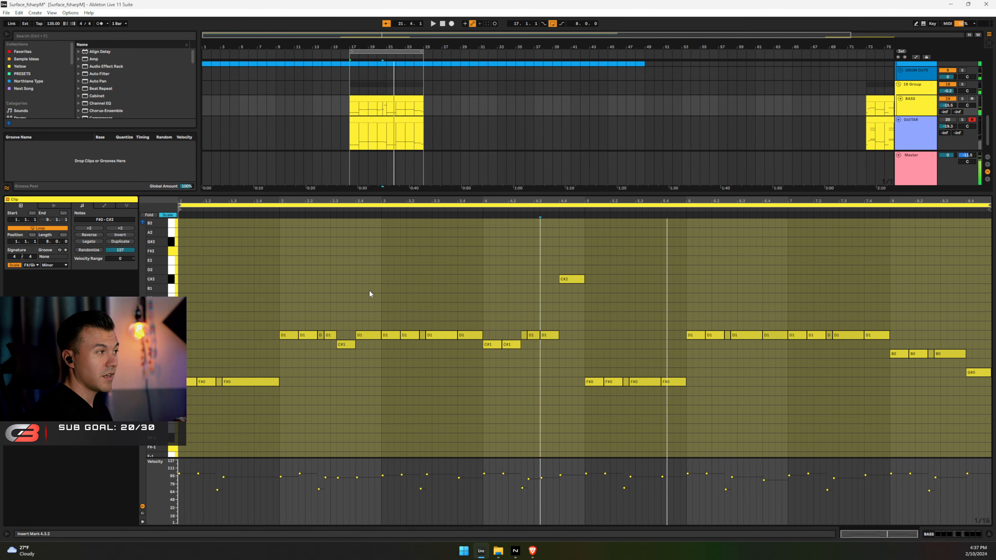
# Audition the bass clip's C#1 notes in bars 2 and 4 and its C#2 note, and play the riff from bar 17
pyautogui.click(382, 99)
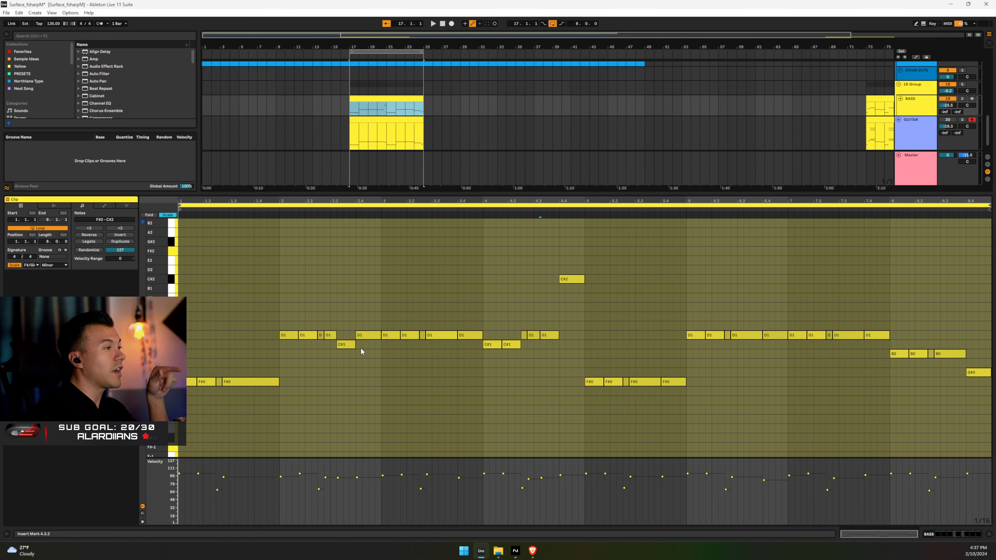
pyautogui.click(341, 345)
pyautogui.press('Up')
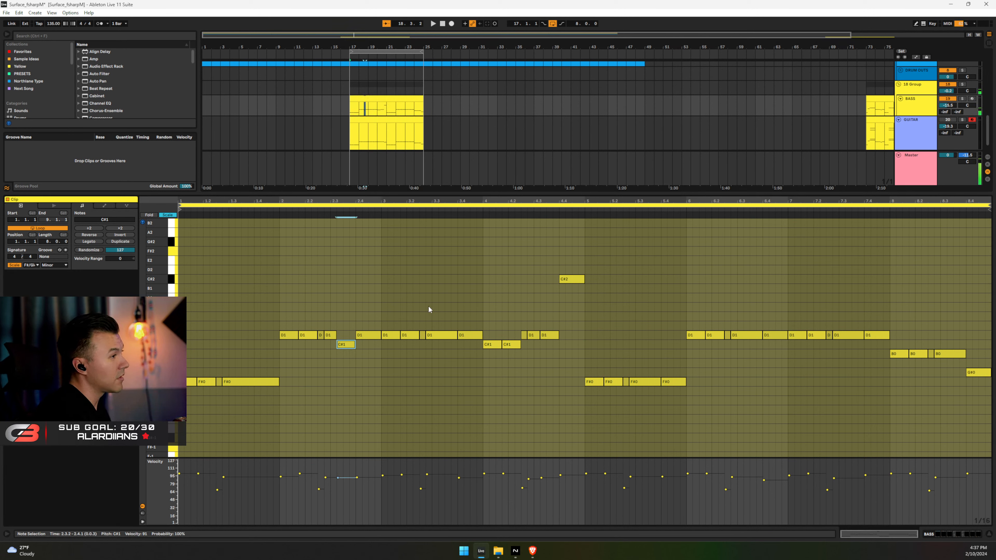
pyautogui.moveTo(489, 329); pyautogui.dragTo(512, 351)
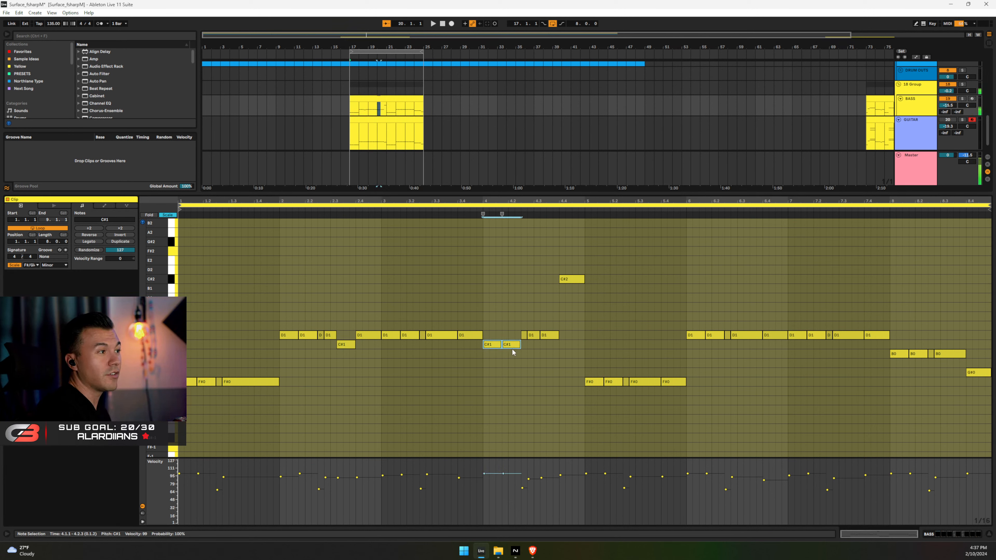
pyautogui.click(566, 279)
pyautogui.press('space')
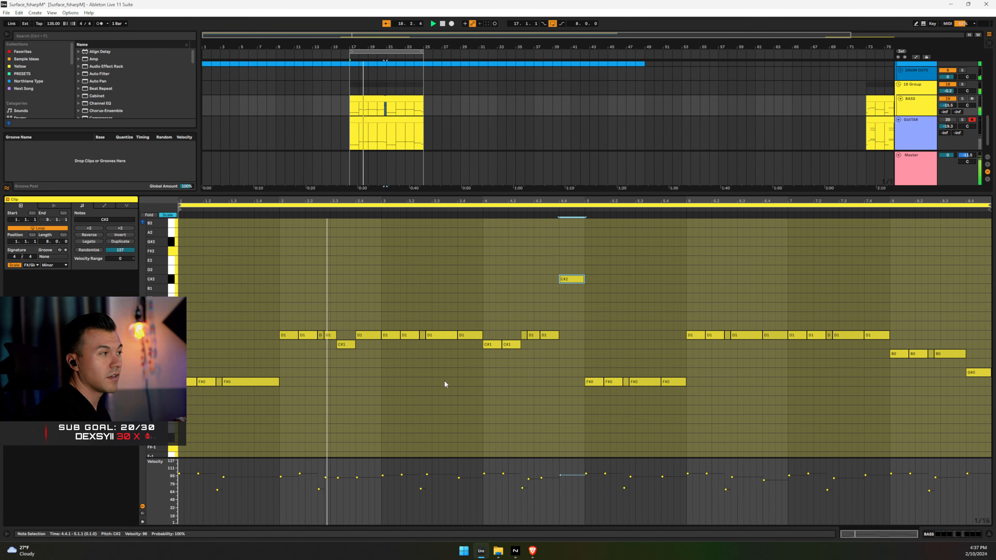
# Deactivate the eight short ghost notes across the guitar clip at bar 17 and play the riff from its start
pyautogui.click(407, 136)
pyautogui.press('space')
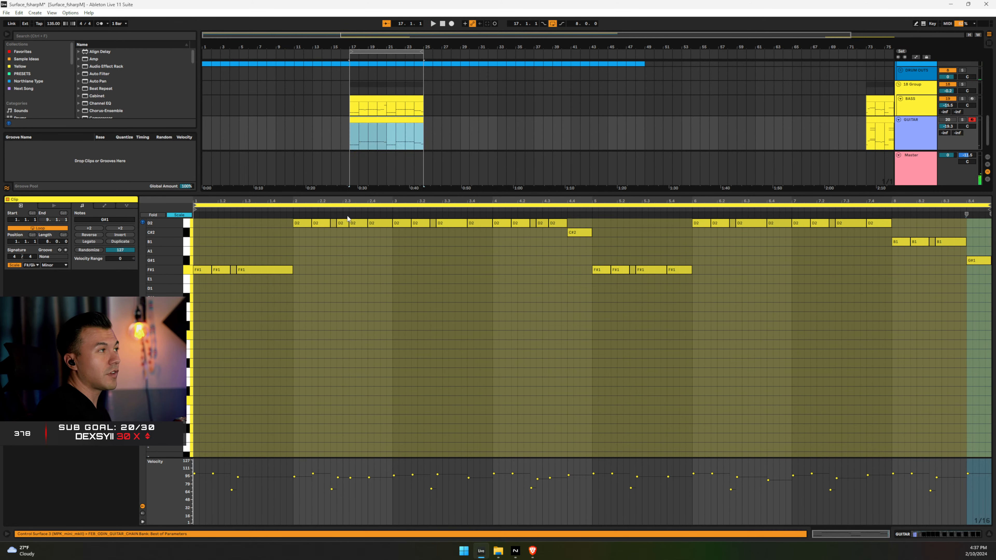
pyautogui.scroll(3, 251, 300)
pyautogui.click(233, 308)
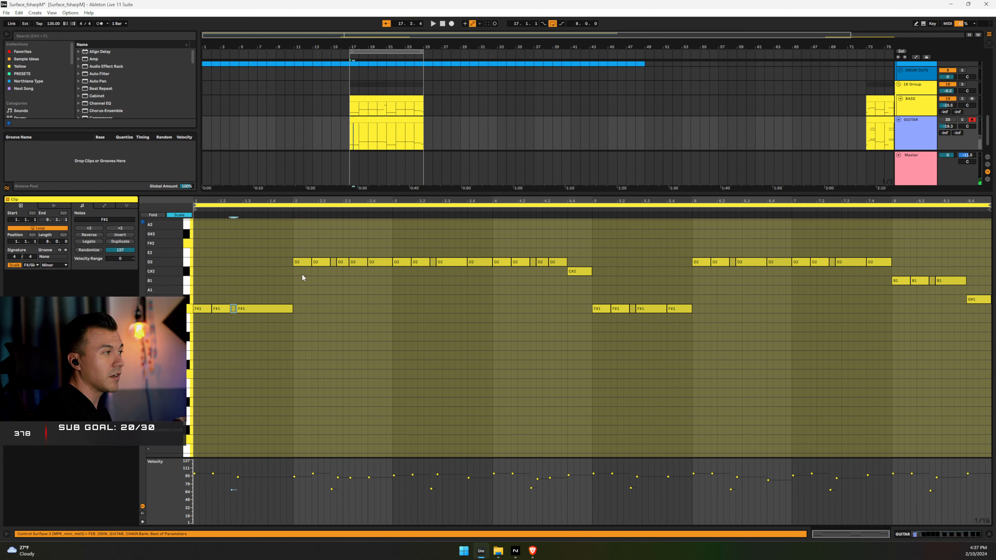
pyautogui.keyDown('shift'); pyautogui.click(333, 262); pyautogui.keyUp('shift')
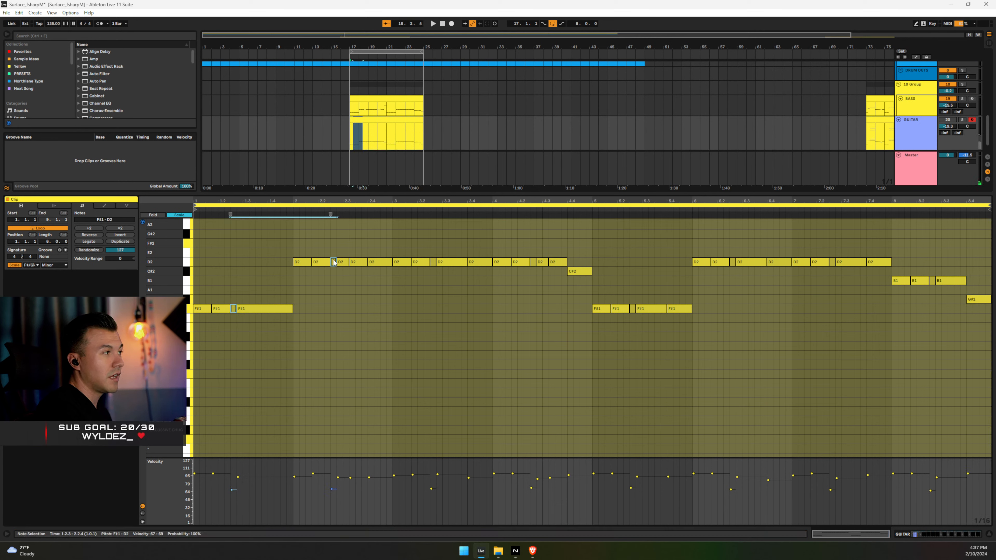
pyautogui.keyDown('shift'); pyautogui.click(432, 263); pyautogui.keyUp('shift')
pyautogui.keyDown('shift'); pyautogui.click(532, 262); pyautogui.keyUp('shift')
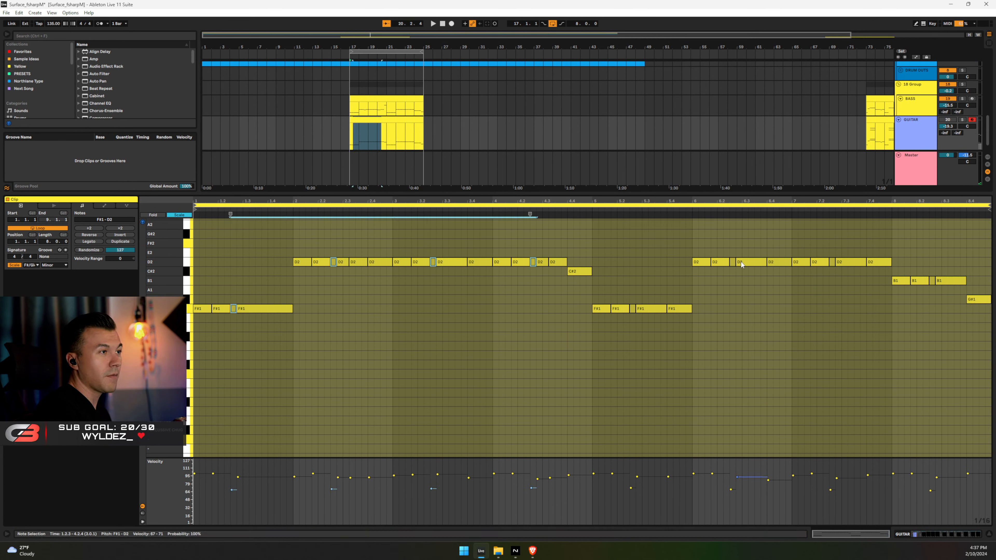
pyautogui.keyDown('shift'); pyautogui.click(733, 262); pyautogui.keyUp('shift')
pyautogui.keyDown('shift'); pyautogui.click(632, 308); pyautogui.keyUp('shift')
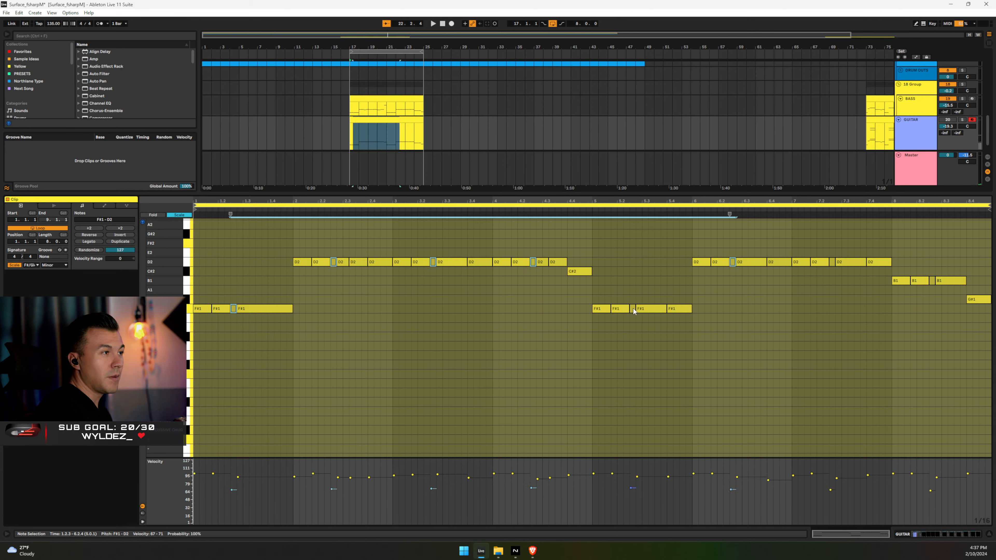
pyautogui.keyDown('shift'); pyautogui.click(830, 262); pyautogui.keyUp('shift')
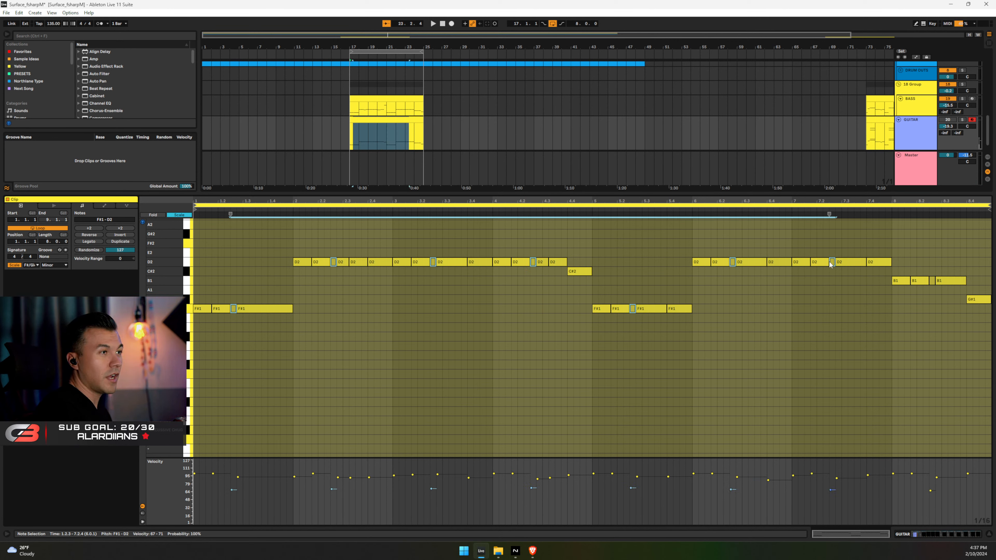
pyautogui.keyDown('shift'); pyautogui.click(931, 280); pyautogui.keyUp('shift')
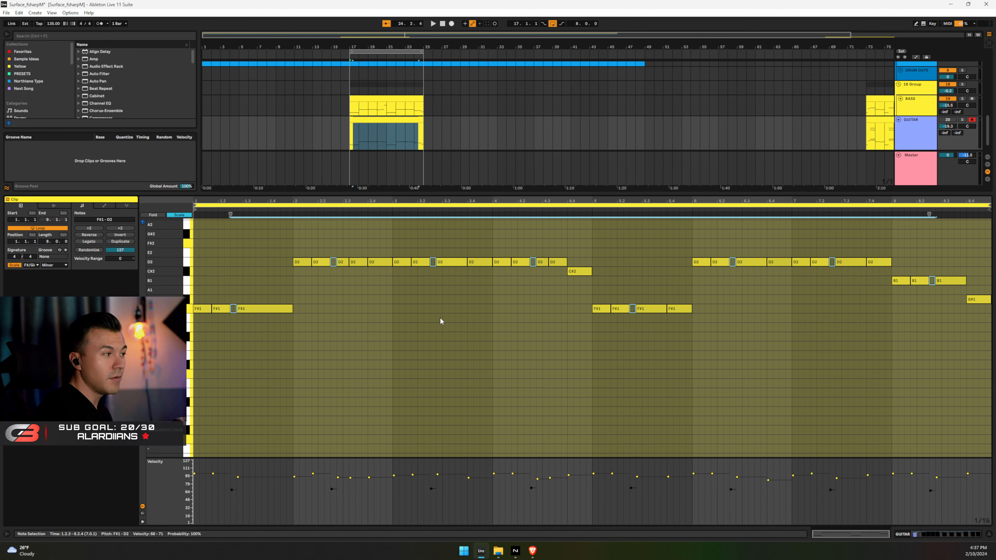
pyautogui.click(193, 330)
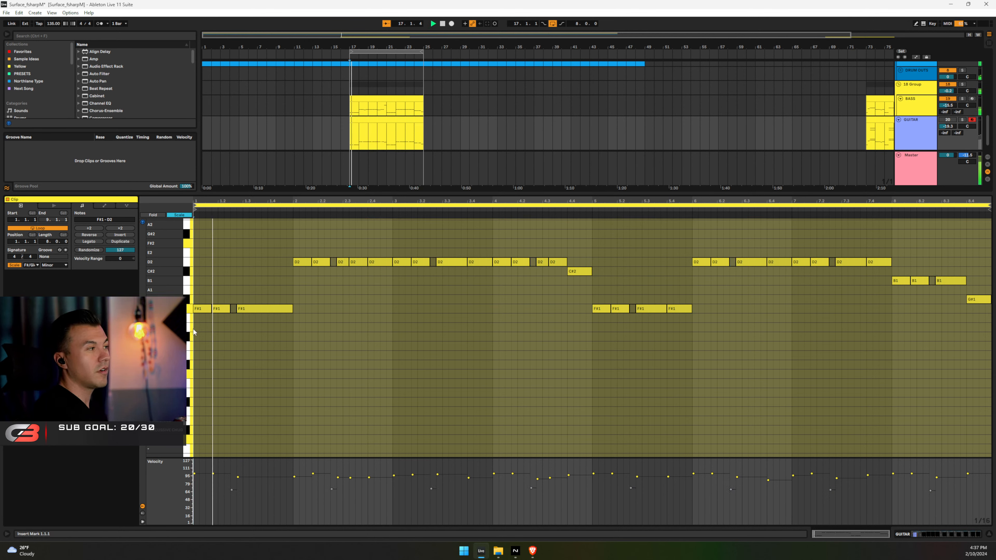
pyautogui.press('space')
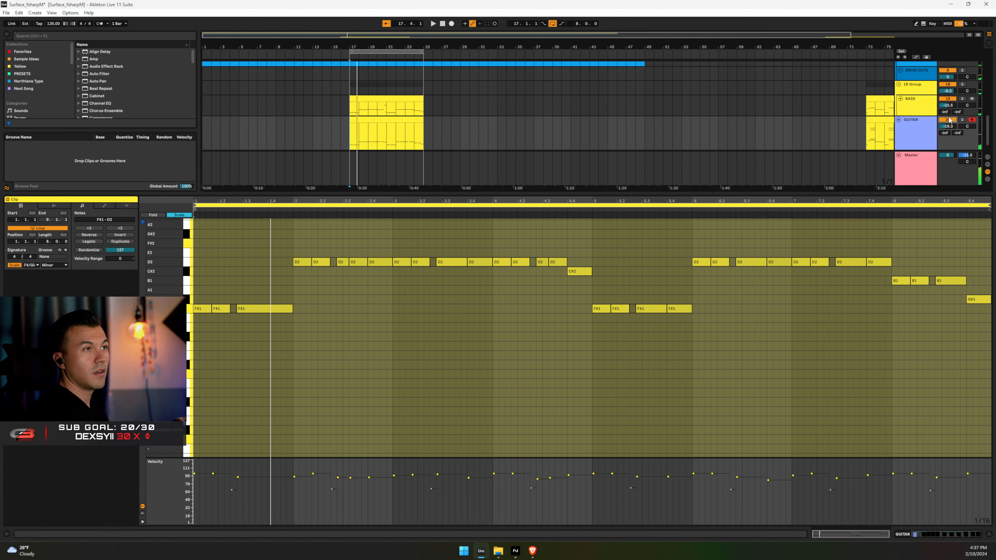
# Copy the bass clip at bar 17 over the clip on the GUITAR track and transpose the copy up an octave
pyautogui.click(375, 100)
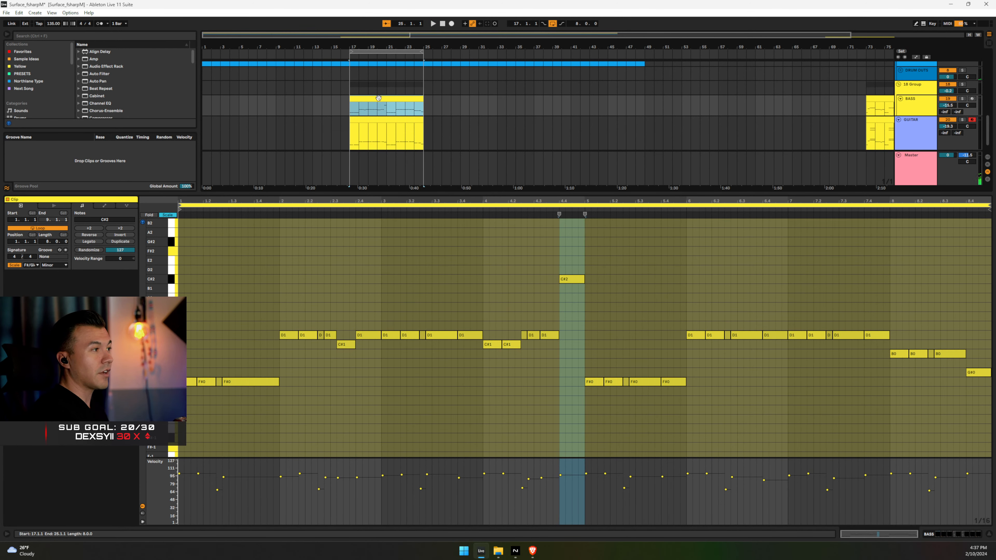
pyautogui.moveTo(378, 99); pyautogui.dragTo(398, 146)
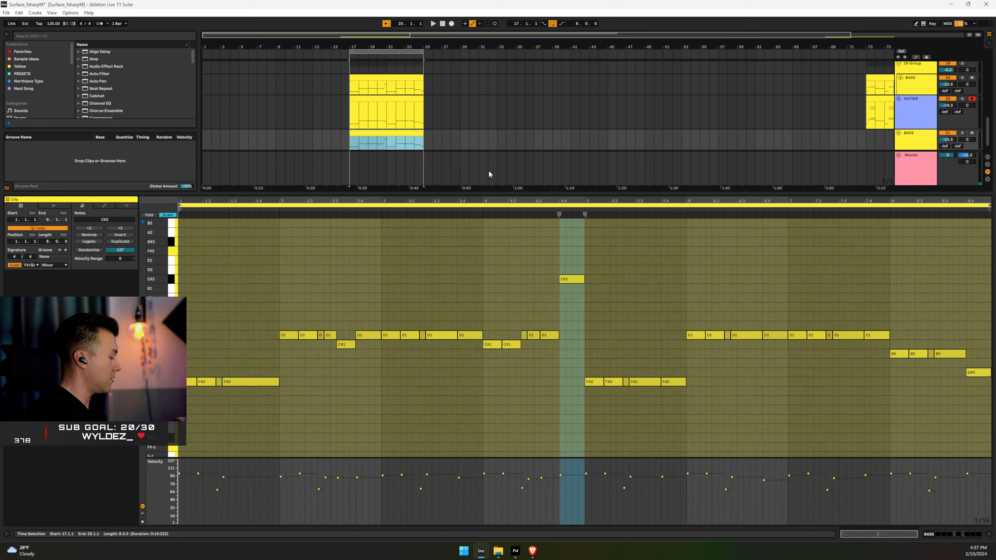
pyautogui.hotkey('ctrl', 'z')
pyautogui.moveTo(381, 78); pyautogui.dragTo(376, 102)
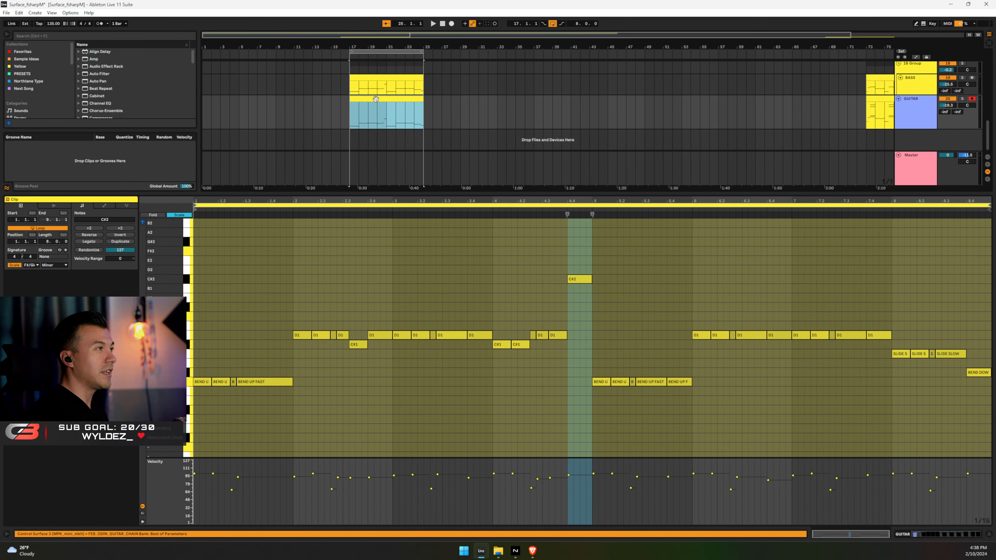
pyautogui.hotkey('shift', 'Up')
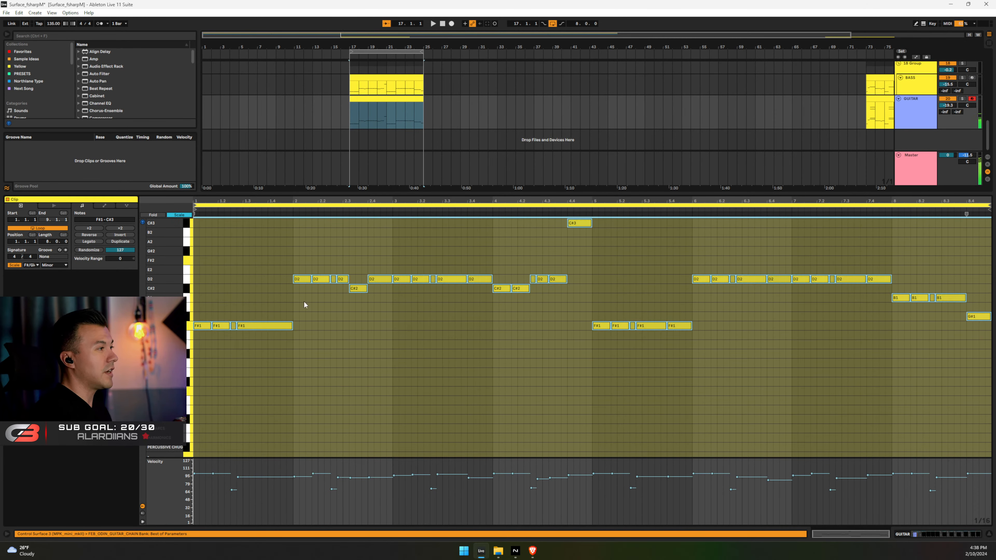
pyautogui.click(247, 259)
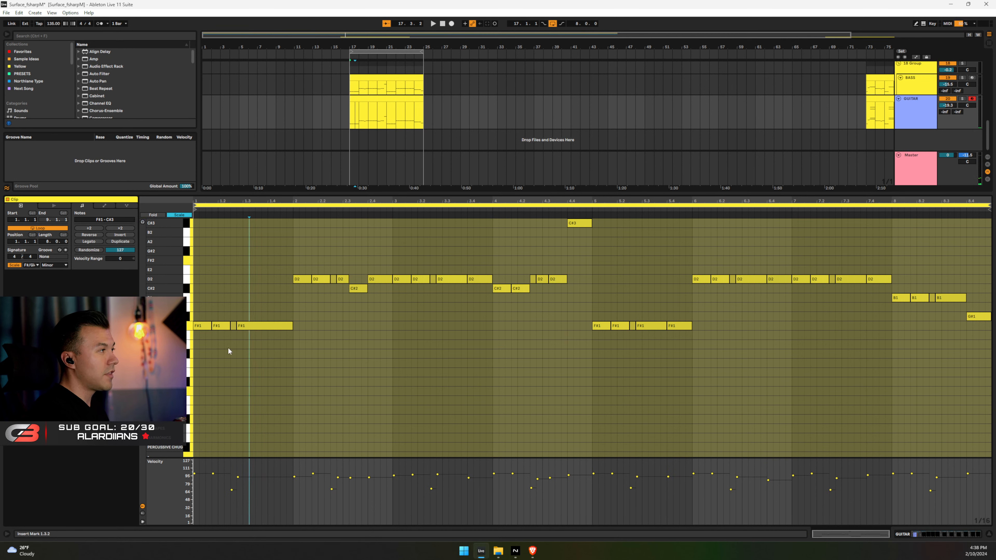
# Select all eight low-velocity short notes in the new guitar clip, deactivate them and play from 1.1.1
pyautogui.click(234, 326)
pyautogui.moveTo(217, 506); pyautogui.dragTo(994, 483)
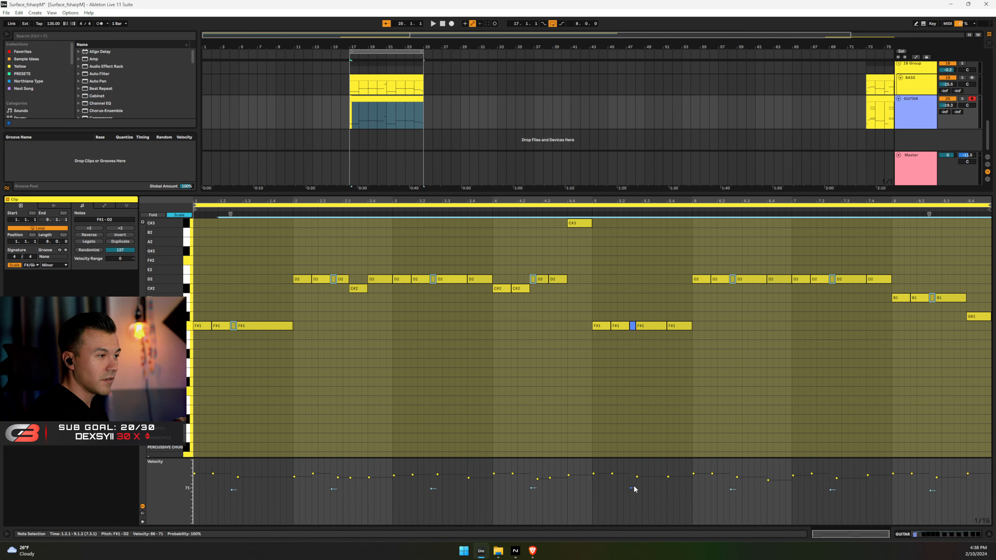
pyautogui.press('0')
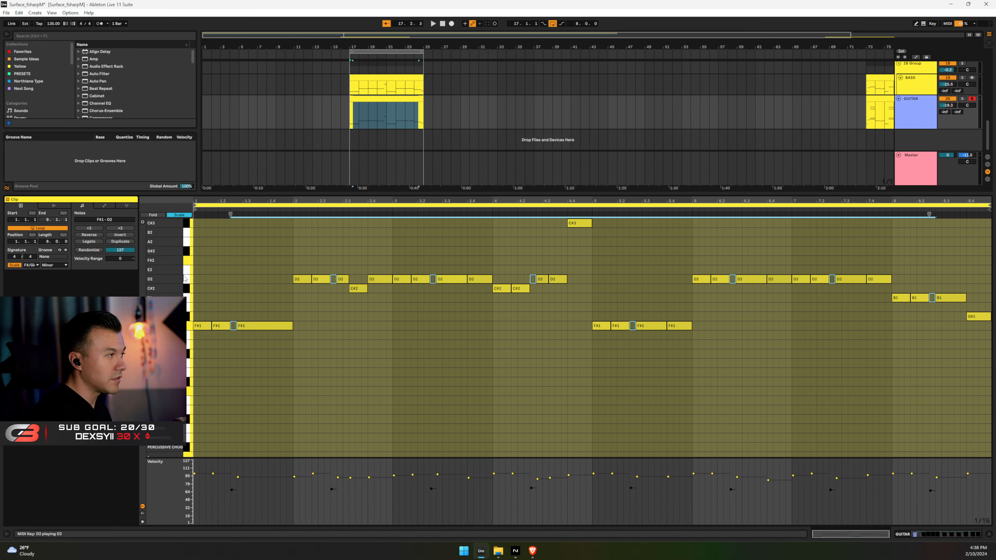
pyautogui.click(194, 264)
pyautogui.press('space')
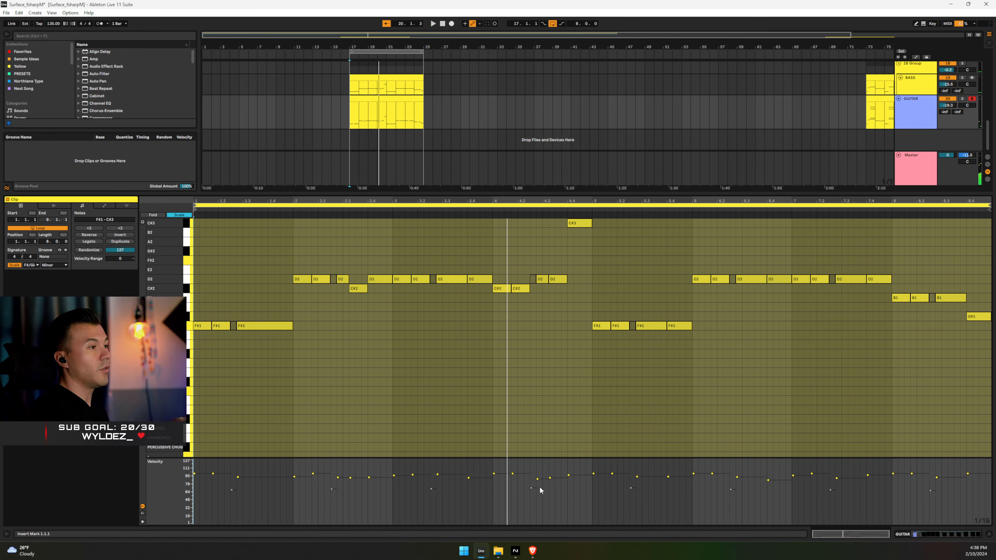
# Reactivate the guitar clip's eight short ghost notes, lower their velocity to 2 and play the riff
pyautogui.moveTo(217, 505); pyautogui.dragTo(961, 486)
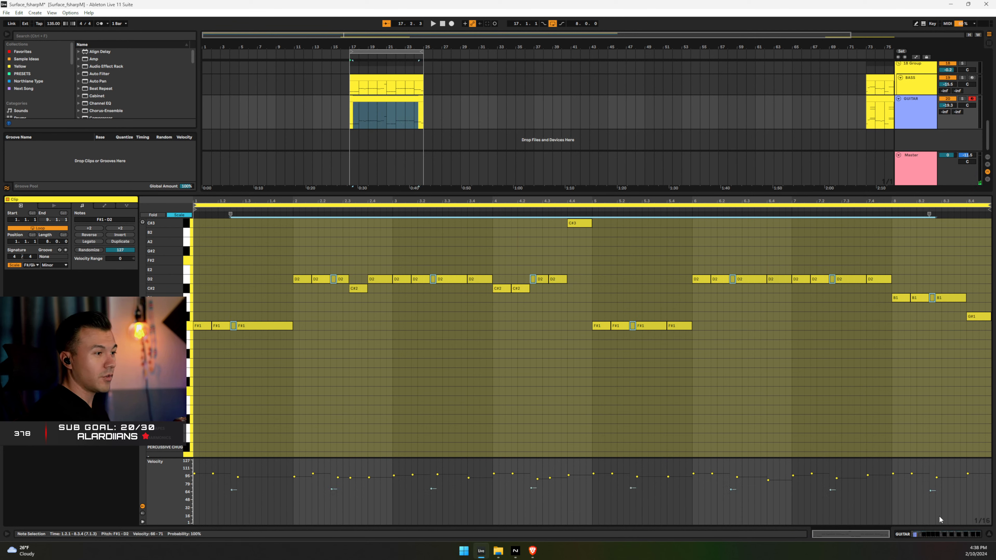
pyautogui.moveTo(831, 490); pyautogui.dragTo(831, 519)
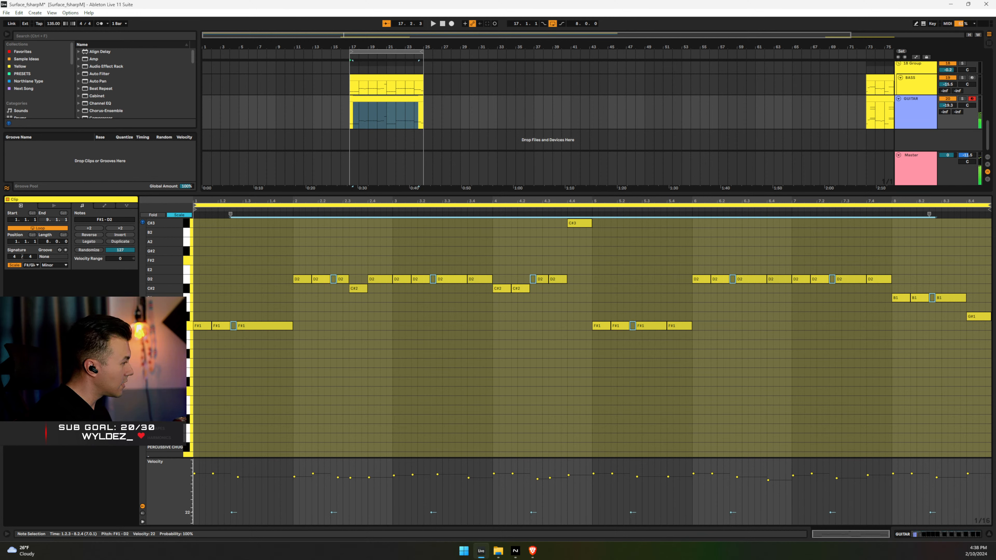
pyautogui.moveTo(231, 512); pyautogui.dragTo(231, 520)
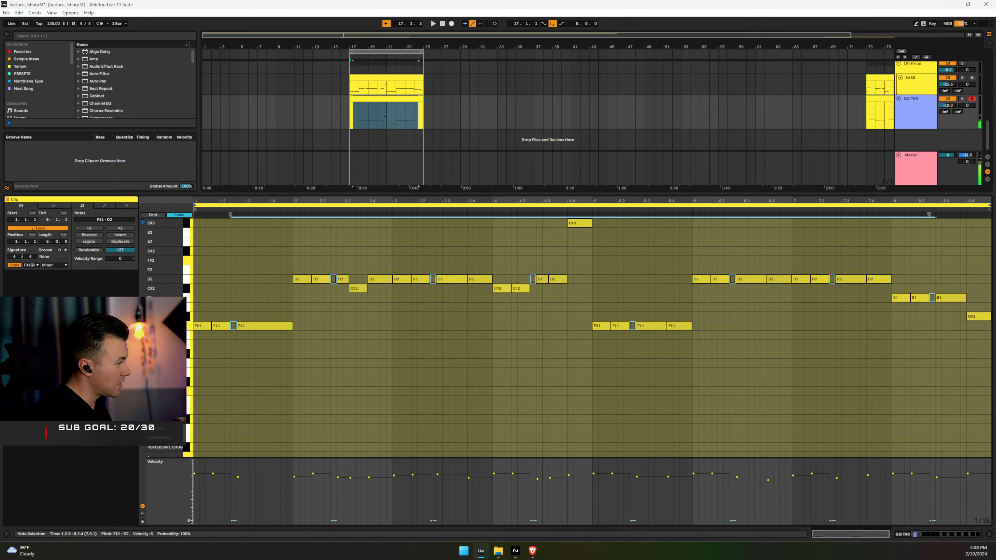
pyautogui.press('space')
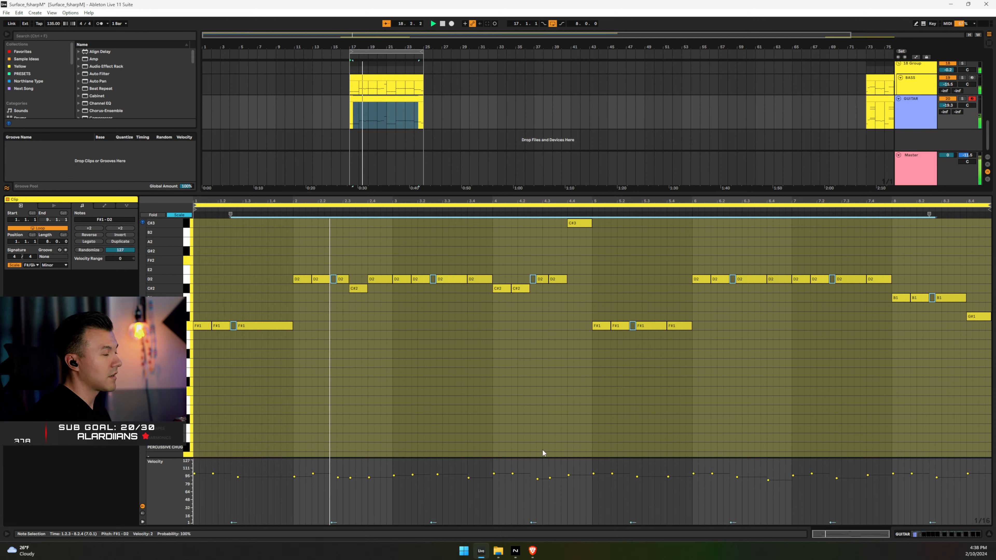
# Solo GUITAR, then in bar 7 of its clip lower the first D2 note to C#2, raise the second to F#2 and play
pyautogui.click(961, 98)
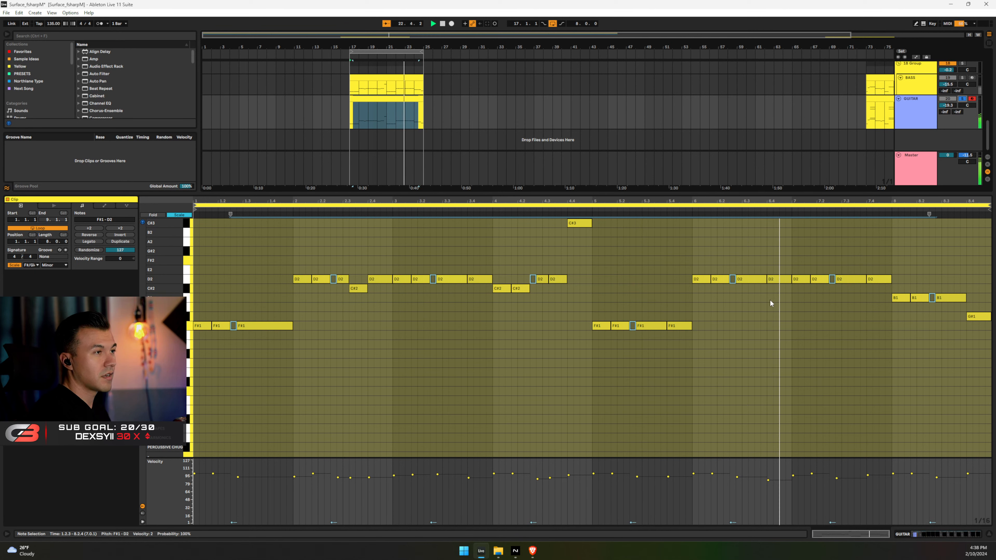
pyautogui.click(785, 280)
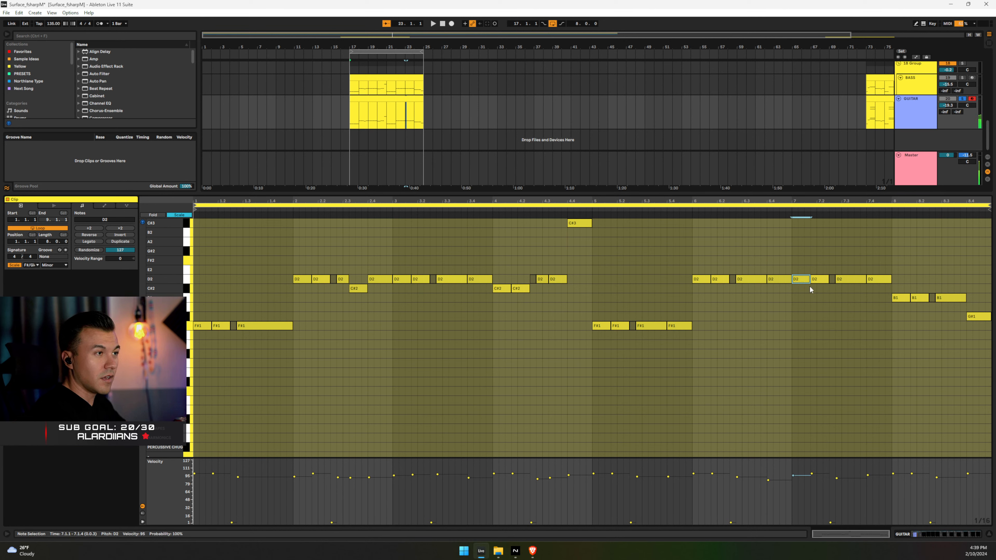
pyautogui.click(818, 280)
pyautogui.press('Up')
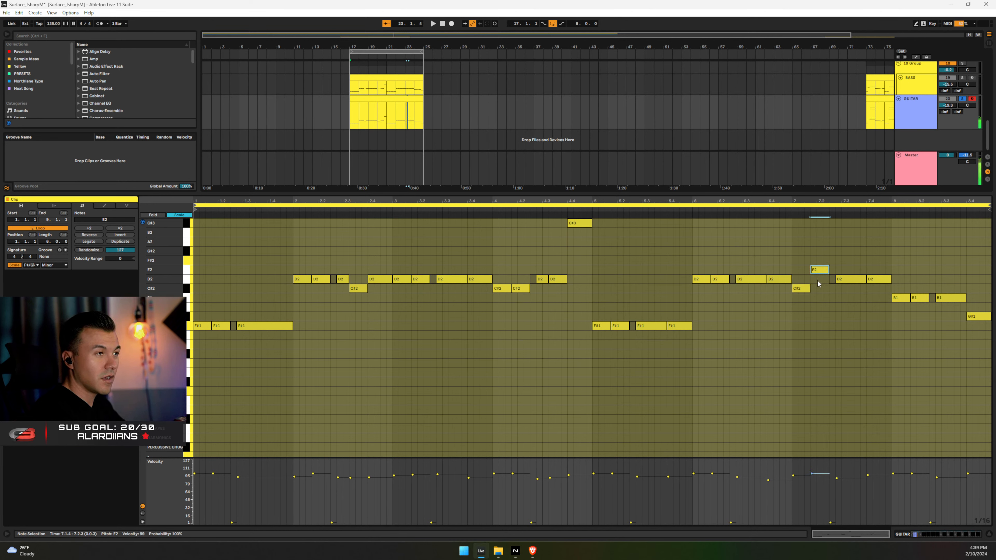
pyautogui.press('Up')
pyautogui.click(801, 290)
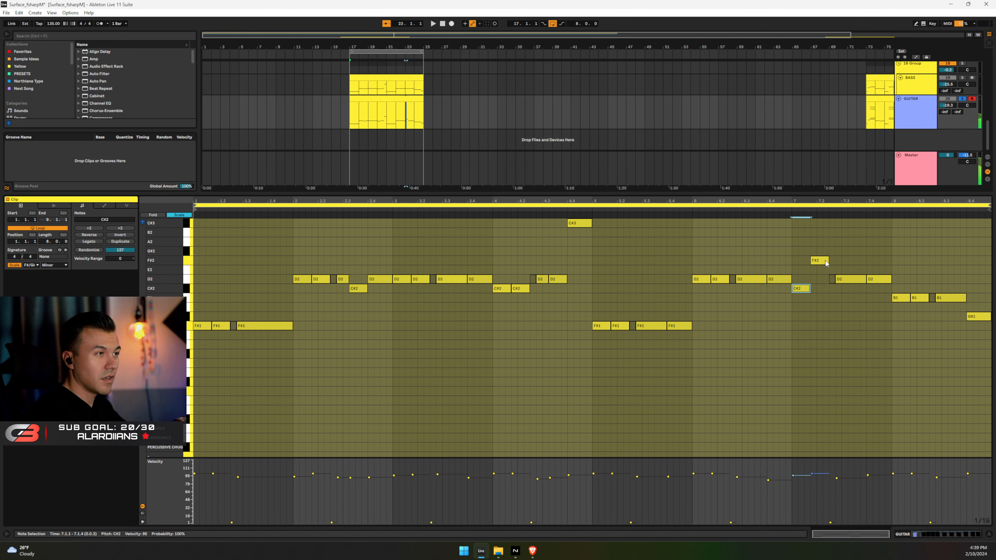
pyautogui.press('space')
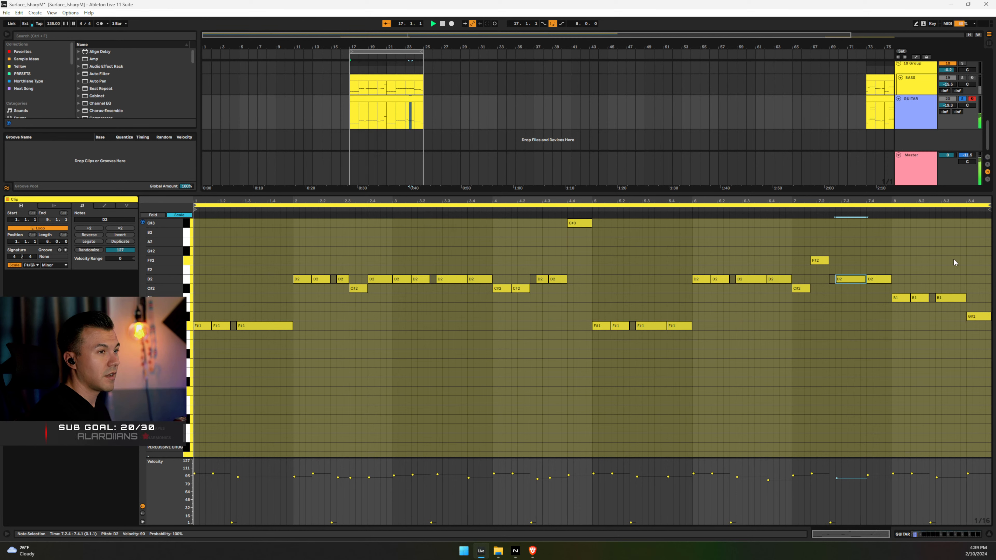
# Copy the guitar clip at bar 17 over the clip on the BASS track and transpose all its notes down an octave
pyautogui.click(400, 100)
pyautogui.press('space')
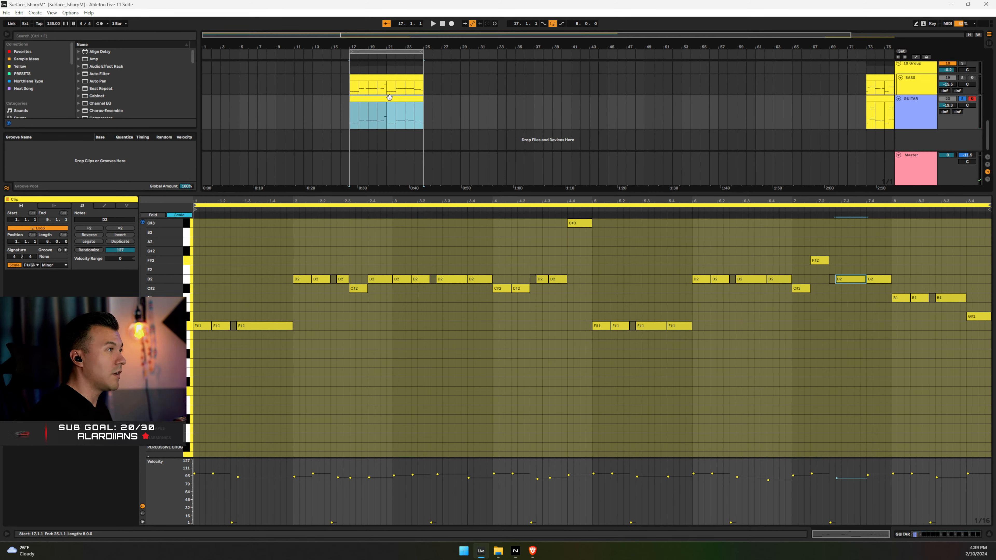
pyautogui.click(390, 82)
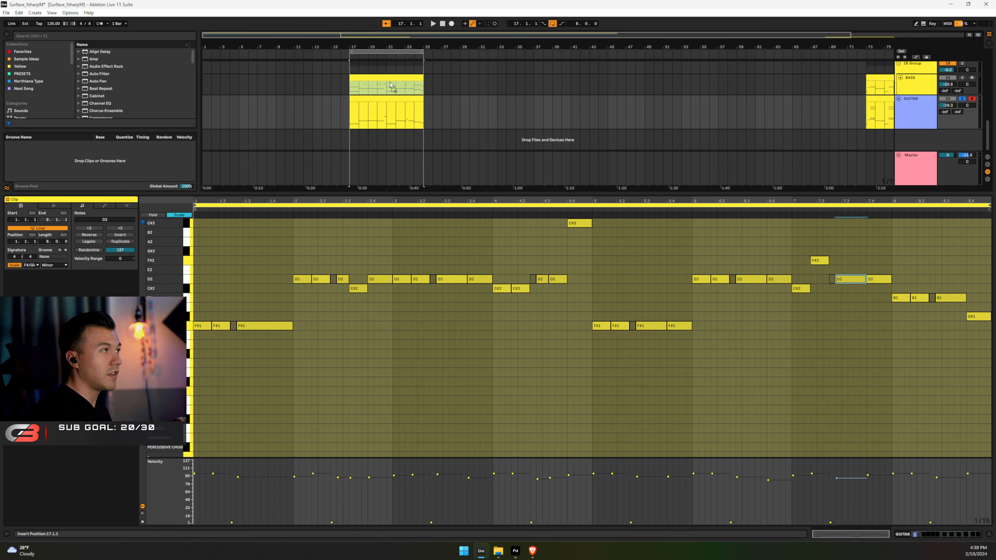
pyautogui.click(421, 247)
pyautogui.hotkey('ctrl', 'a')
pyautogui.hotkey('shift', 'Down')
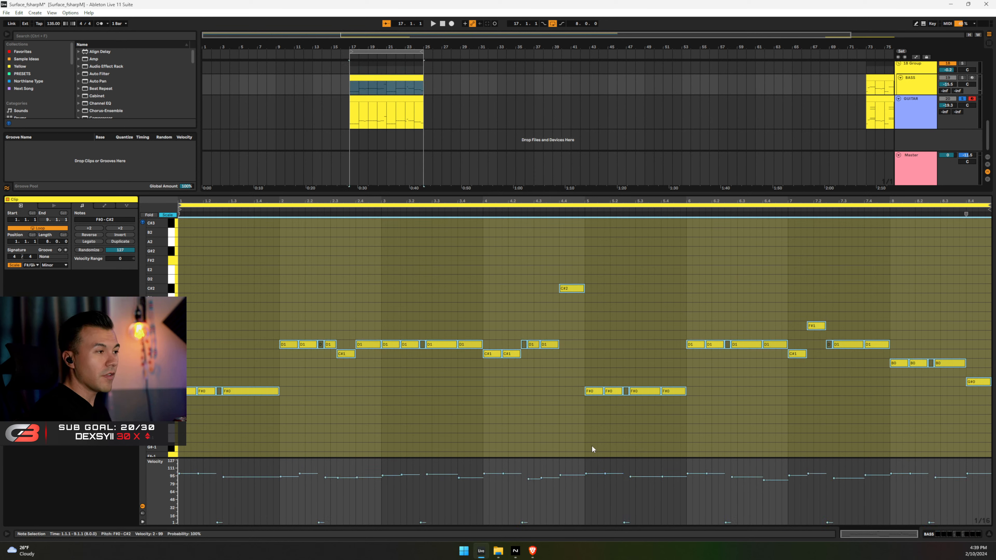
# Unsolo GUITAR, play the riff and select all eight low-velocity ghost notes in the new bass clip
pyautogui.moveTo(200, 510); pyautogui.dragTo(980, 534)
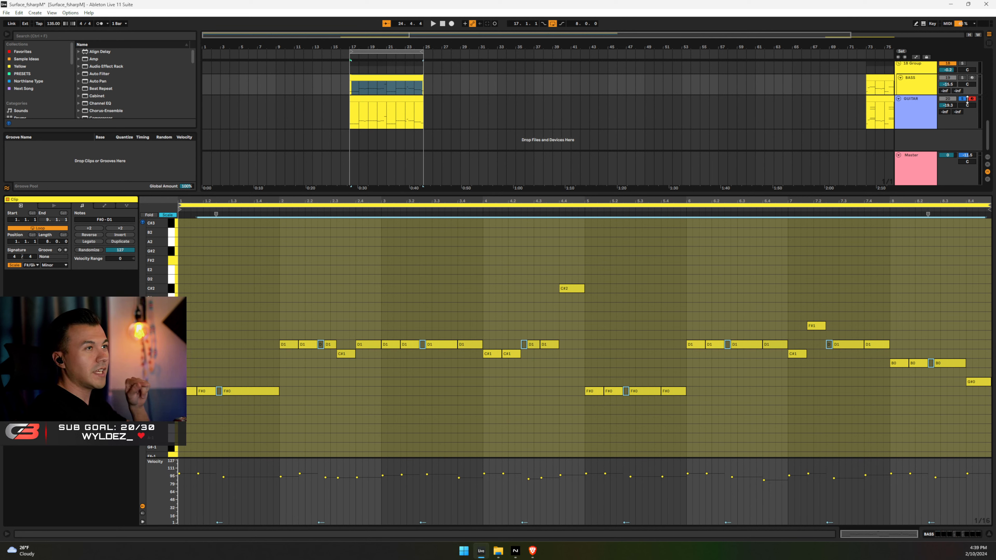
pyautogui.click(960, 101)
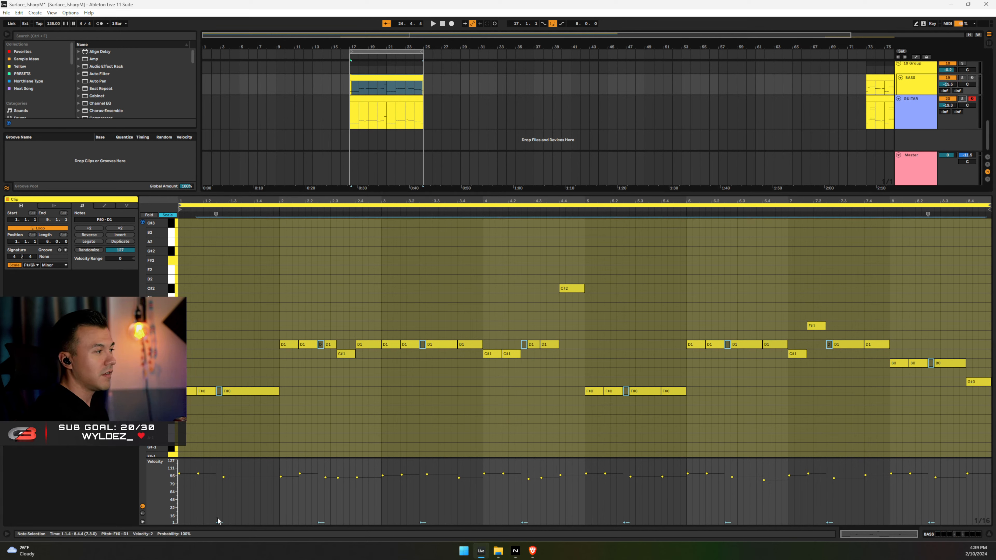
pyautogui.press('space')
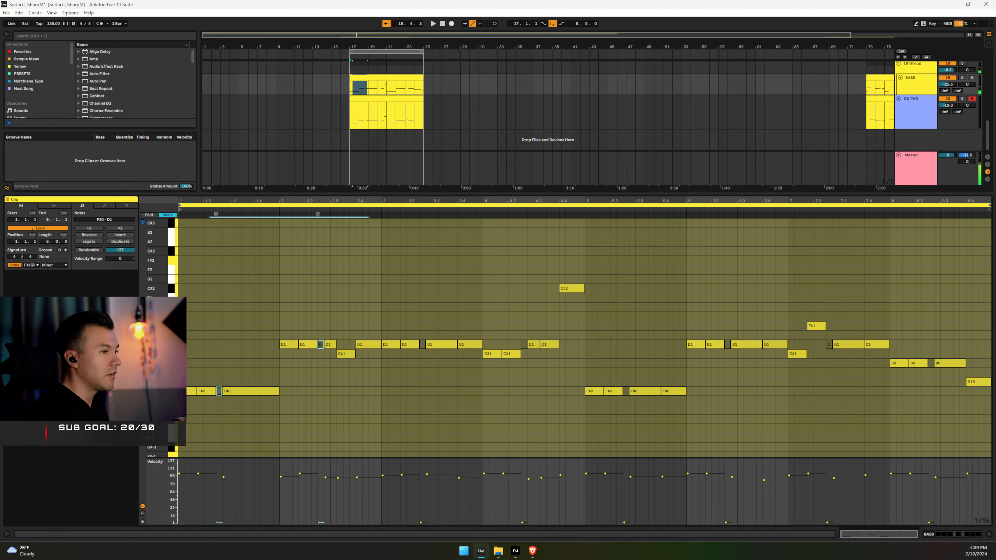
pyautogui.moveTo(228, 516); pyautogui.dragTo(992, 525)
pyautogui.moveTo(208, 507); pyautogui.dragTo(935, 554)
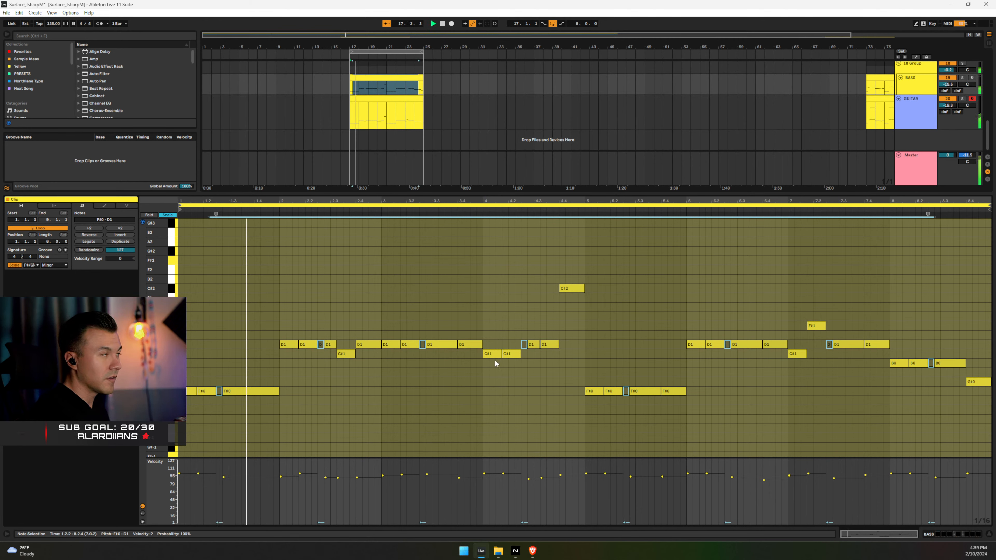
# Audition BASS in solo, unsolo it, play from bar 17 with all tracks and hide the clip's note editor
pyautogui.click(961, 77)
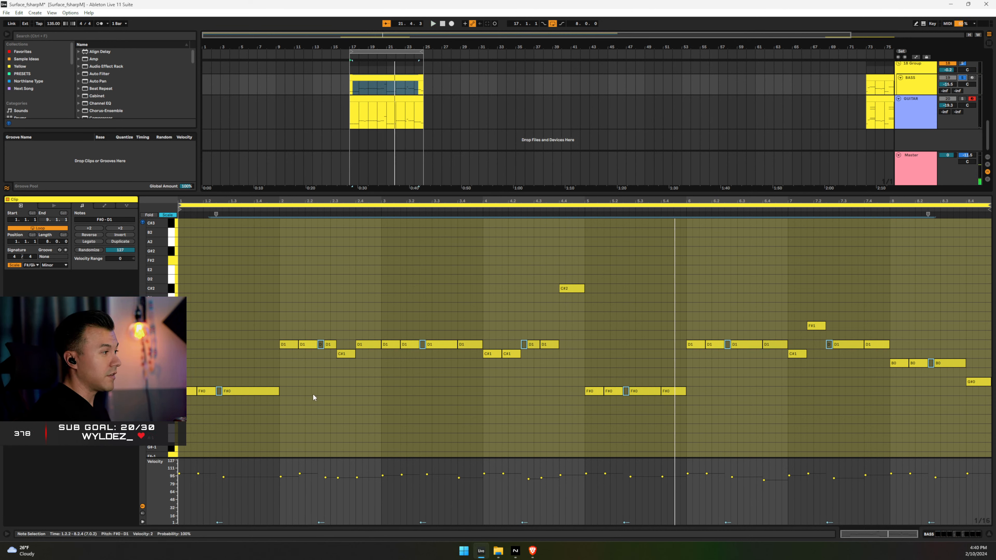
pyautogui.click(961, 78)
pyautogui.press('space')
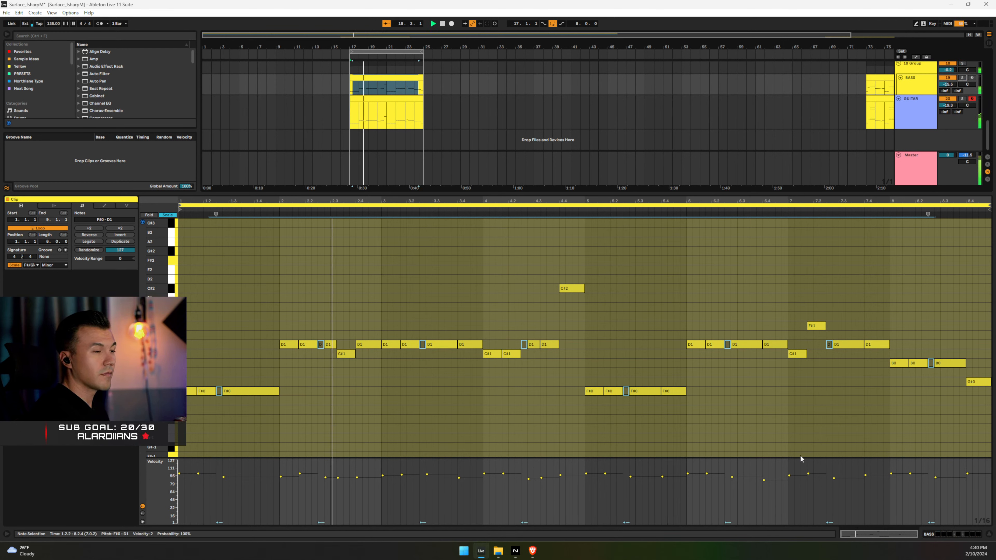
pyautogui.click(989, 535)
pyautogui.press('space')
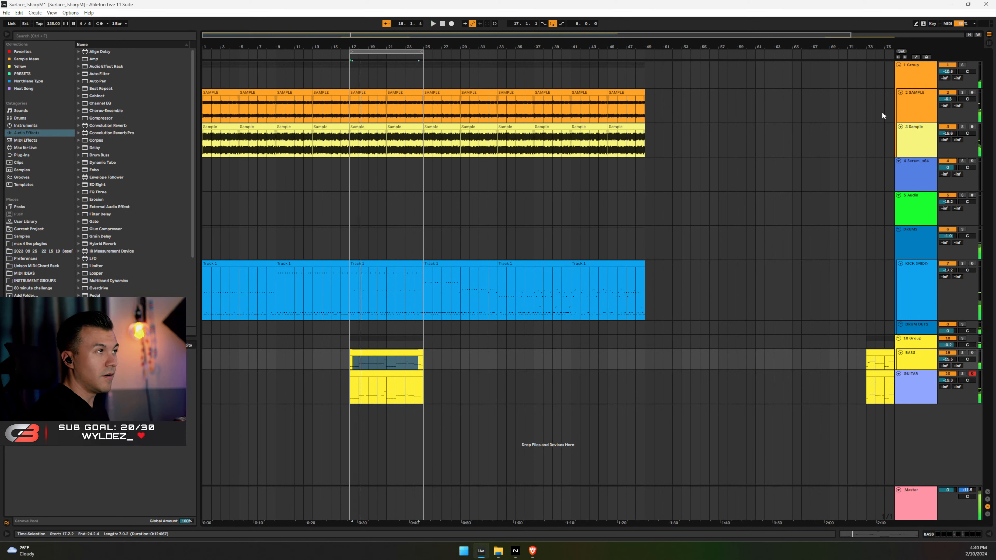
# Raise the volume of the BASS and GUITAR tracks together slightly while the section at bar 17 plays
pyautogui.keyDown('shift'); pyautogui.click(933, 389); pyautogui.keyUp('shift')
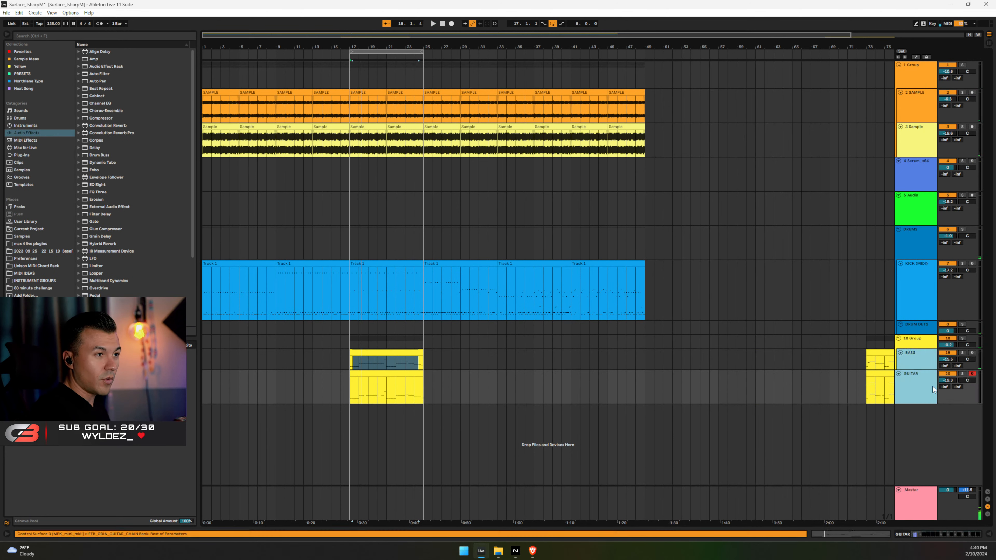
pyautogui.click(952, 360)
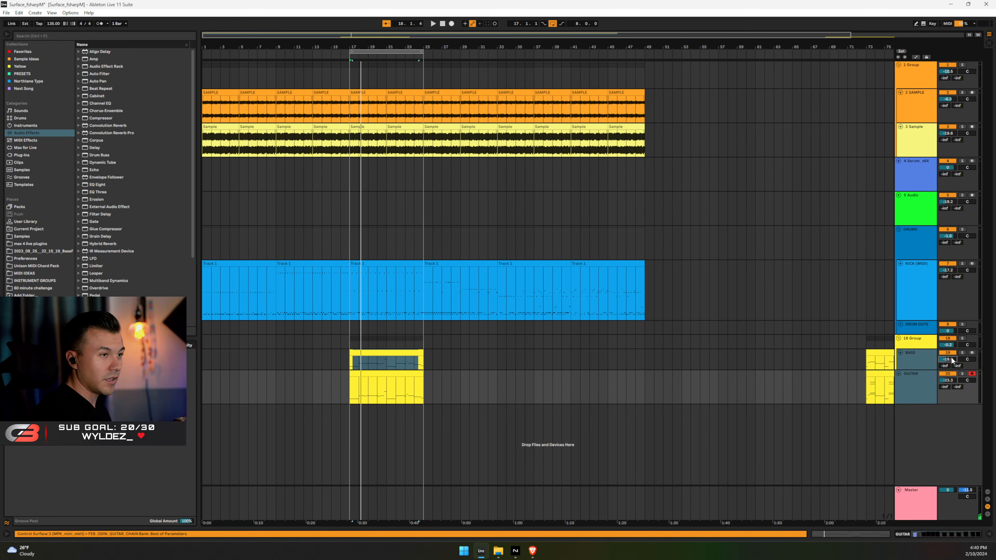
pyautogui.press('space')
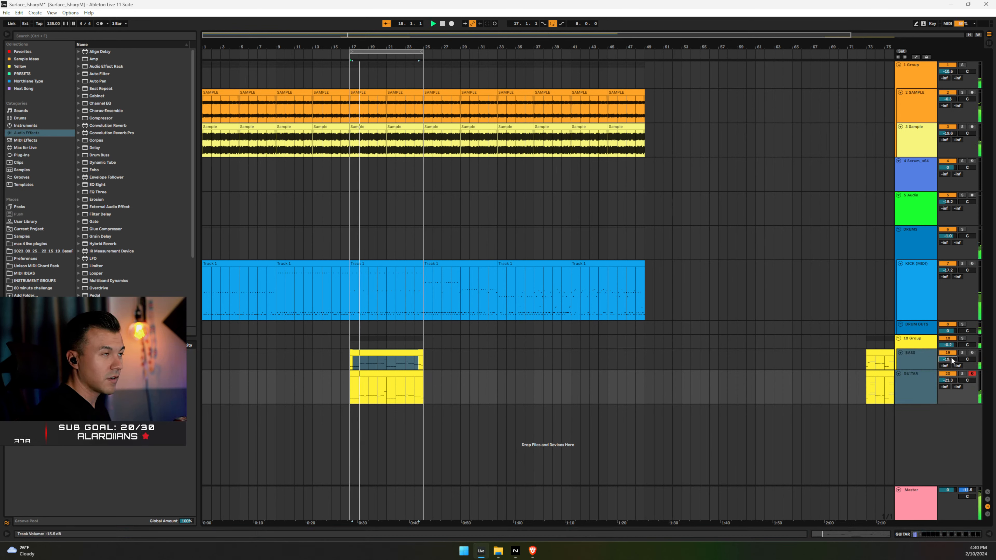
pyautogui.press('Up')
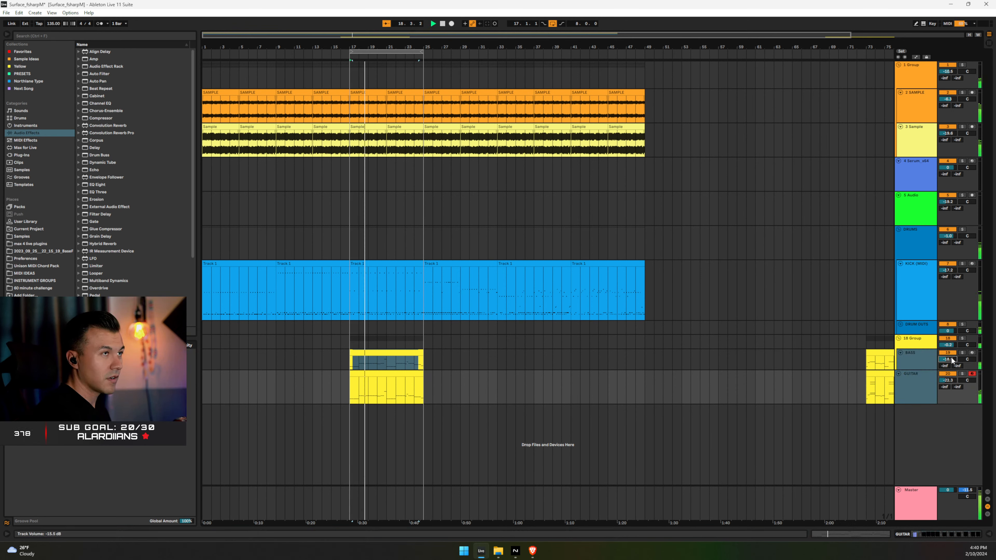
# Set the volume of the 1 Group track to -8.0 dB during playback
pyautogui.click(949, 72)
pyautogui.press('Up')
pyautogui.press('Up')
pyautogui.press('Up')
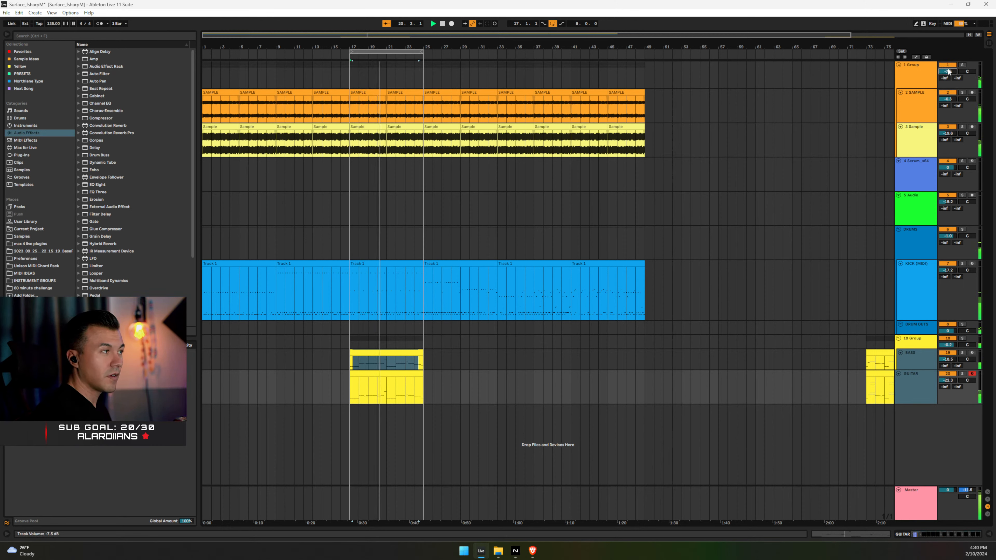
pyautogui.press('Down')
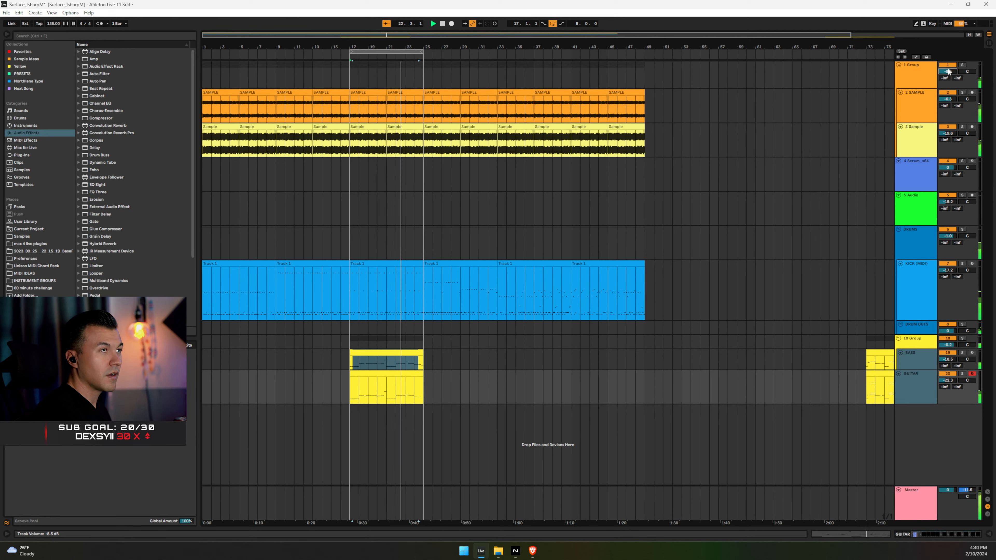
# Solo 1 Group and show its device chain containing the Portal and Phantom effects
pyautogui.doubleClick(935, 70)
pyautogui.click(962, 65)
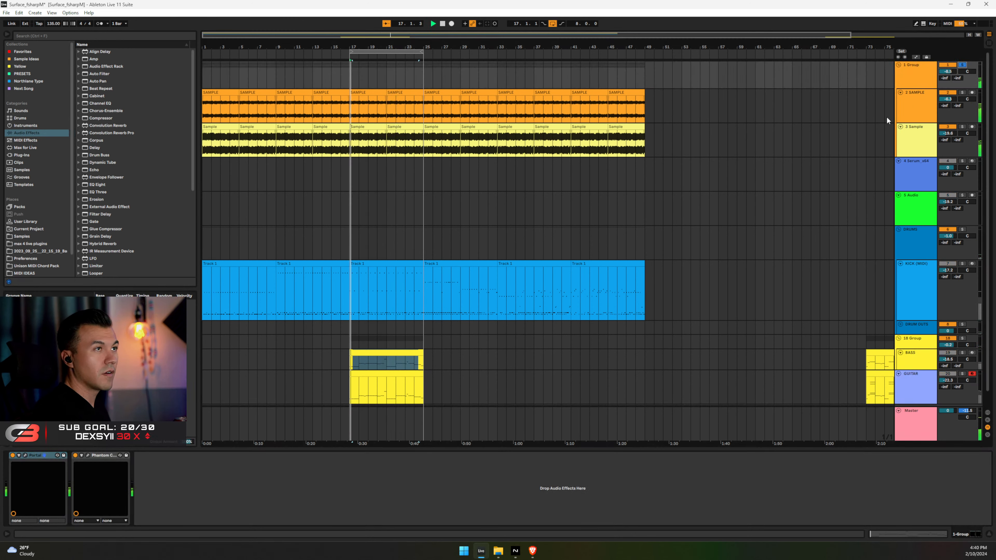
pyautogui.click(925, 102)
pyautogui.click(922, 67)
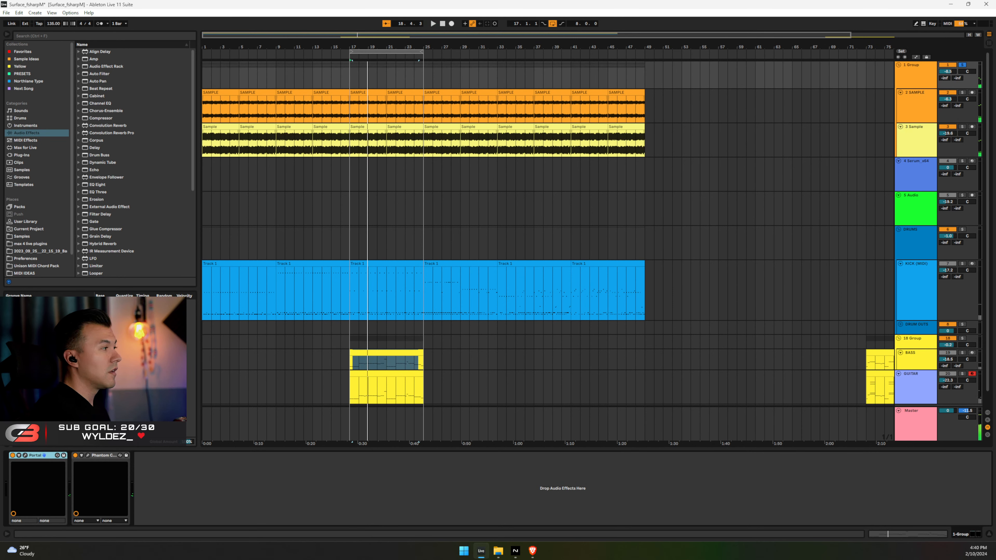
# Search all browser results for "fab", add FabFilter Pro-Q 3 to the 2 SAMPLE track and open its window
pyautogui.click(885, 111)
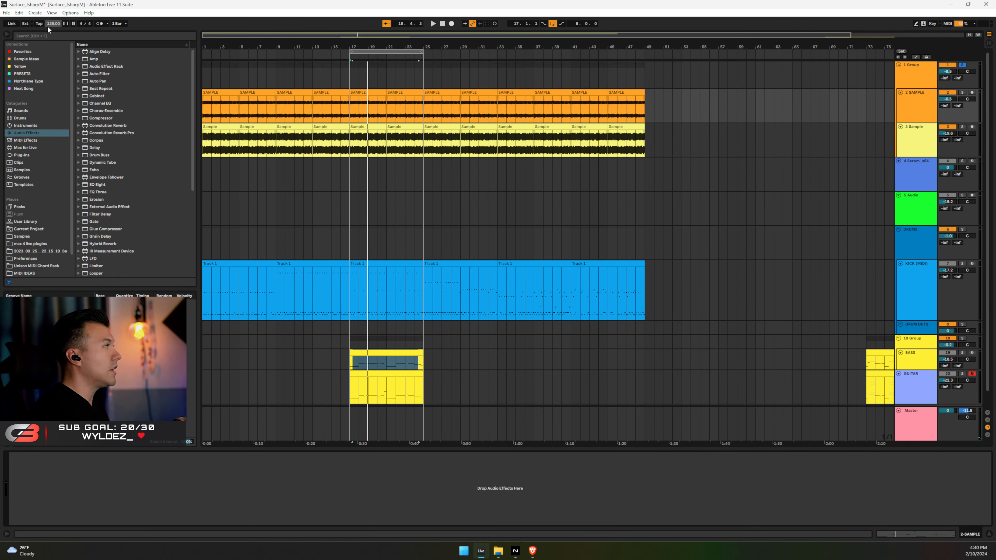
pyautogui.click(45, 35)
pyautogui.write('eqfa')
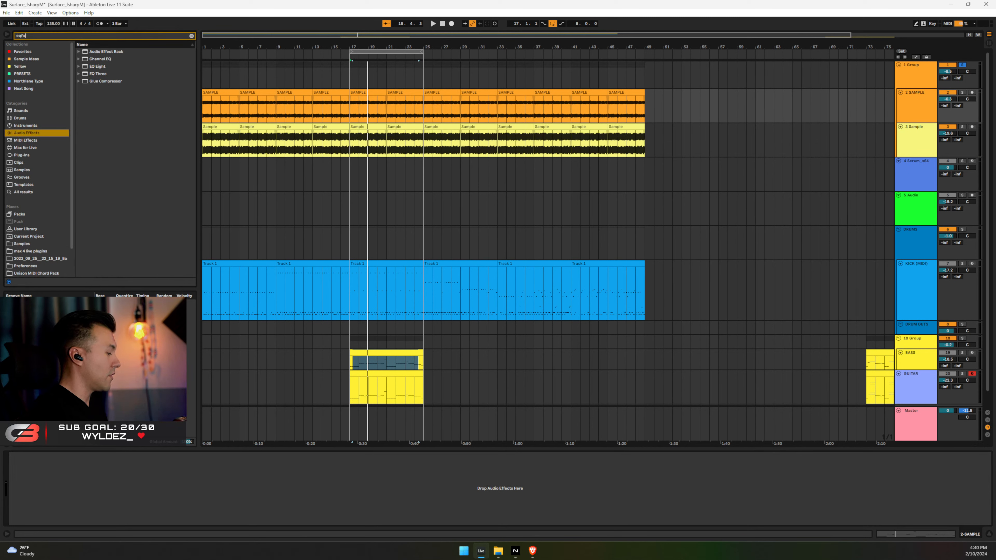
pyautogui.write('b')
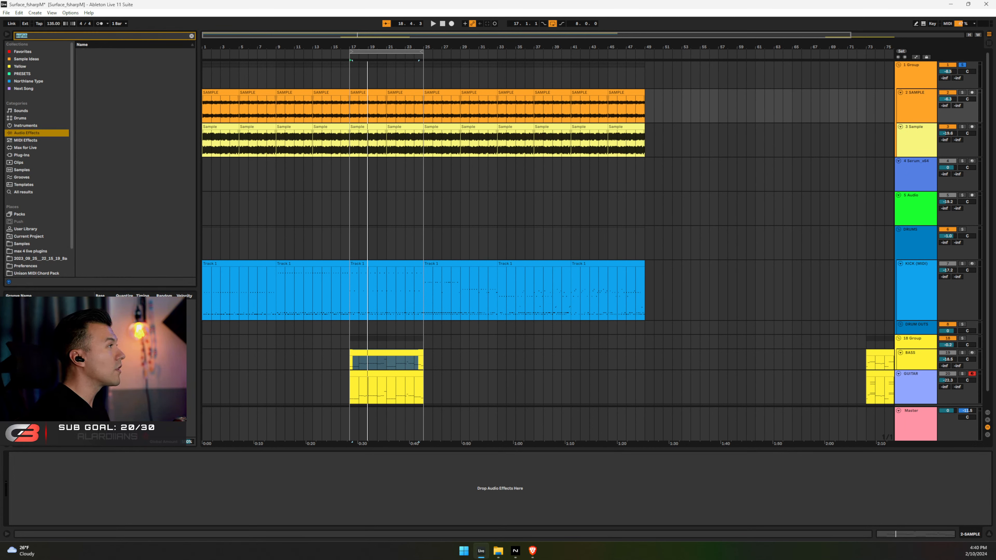
pyautogui.click(22, 192)
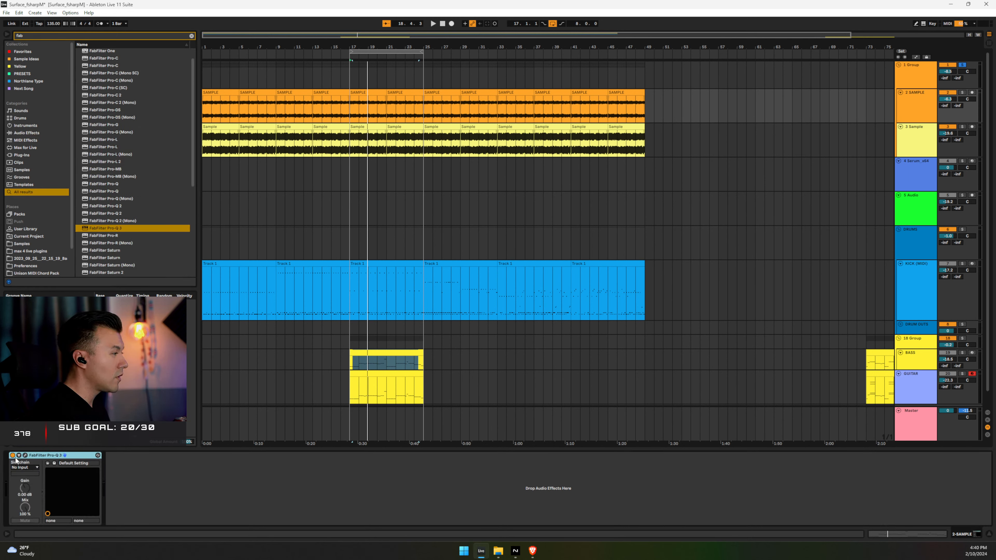
pyautogui.click(25, 455)
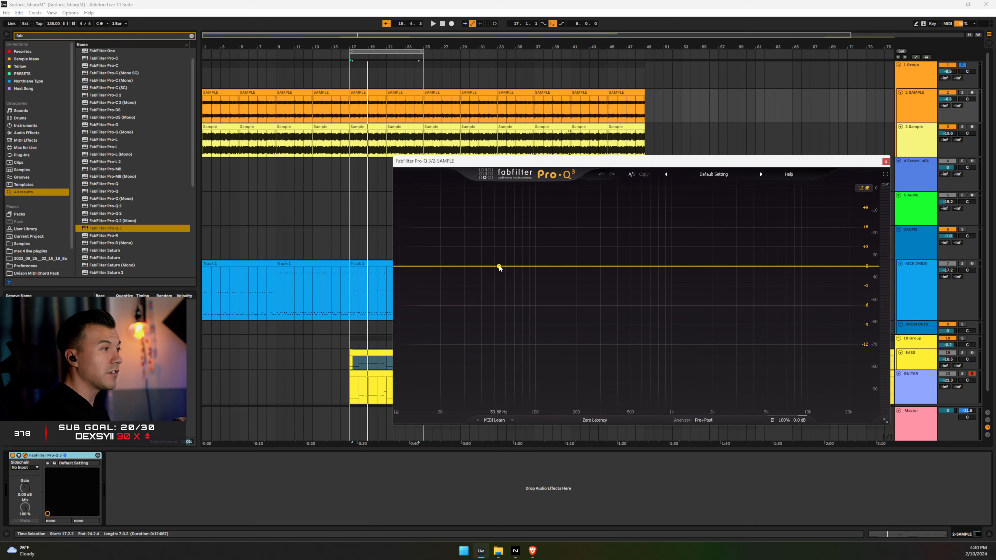
# Add a 24 dB/oct Low Cut band at about 174 Hz in Pro-Q 3 while the sample plays
pyautogui.click(491, 267)
pyautogui.click(422, 383)
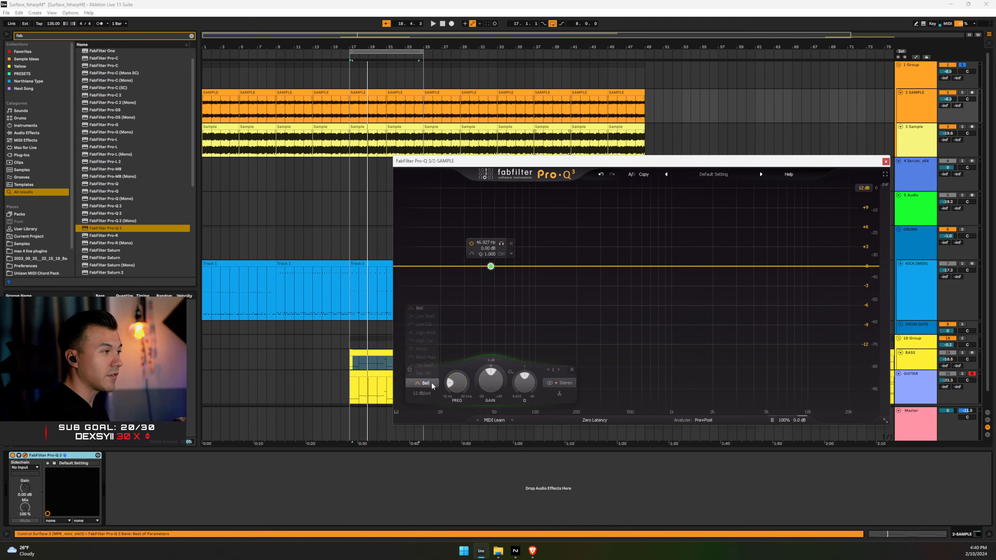
pyautogui.click(424, 325)
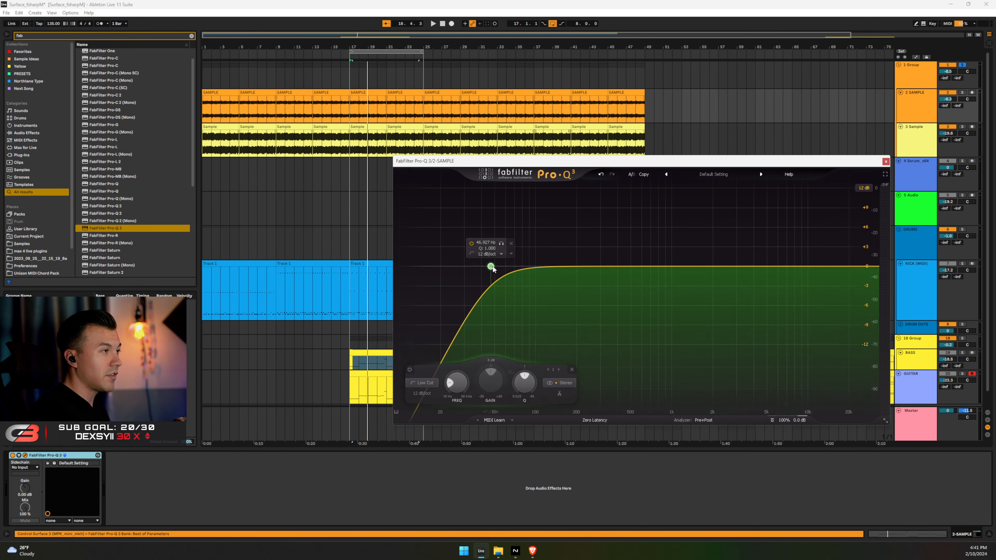
pyautogui.press('space')
pyautogui.moveTo(493, 268); pyautogui.dragTo(570, 265)
pyautogui.keyDown('alt'); pyautogui.keyDown('shift'); pyautogui.click(569, 264); pyautogui.keyUp('shift'); pyautogui.keyUp('alt')
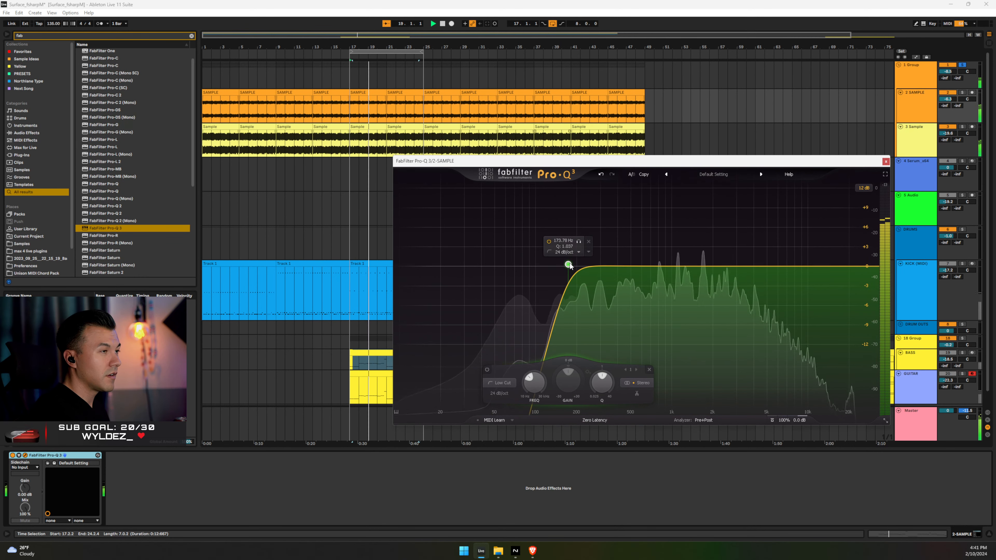
# Add a bell band, sweep it boosted with a narrower Q, and settle it at about 1267 Hz with a 2.09 dB cut
pyautogui.moveTo(690, 271); pyautogui.dragTo(682, 208)
pyautogui.scroll(5, 682, 208)
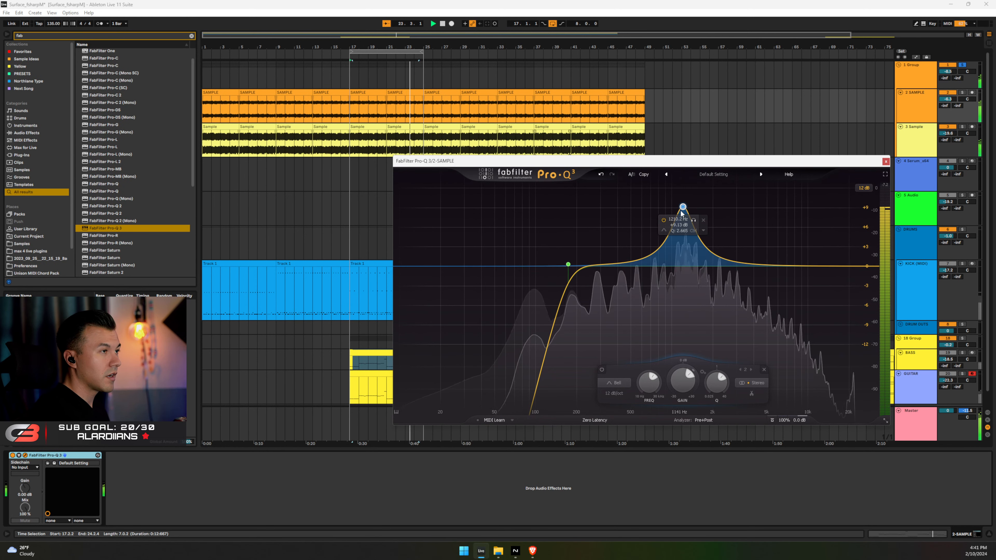
pyautogui.moveTo(683, 207); pyautogui.dragTo(686, 279)
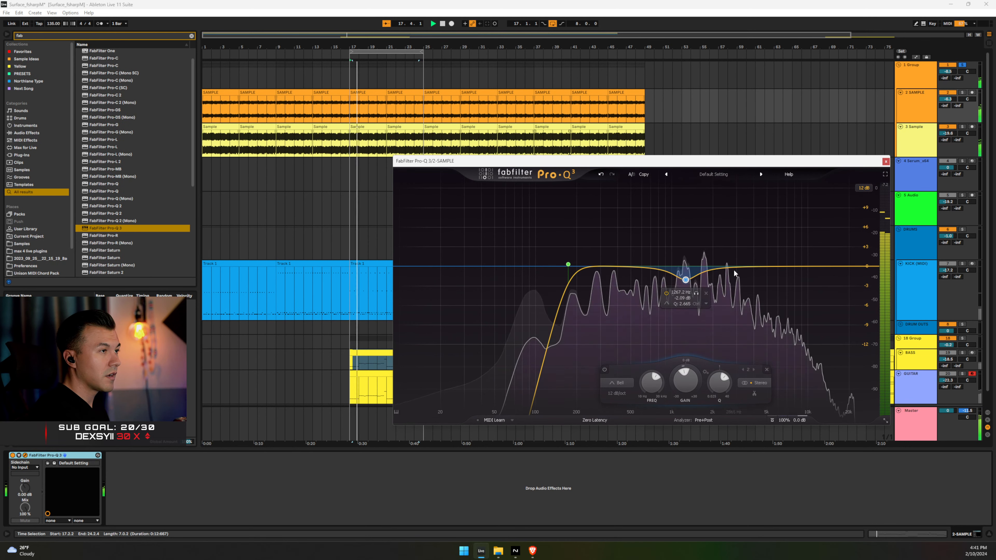
# Raise the low-cut frequency above 200 Hz, close the Pro-Q 3 window and reselect the 2 SAMPLE track
pyautogui.moveTo(568, 264); pyautogui.dragTo(591, 266)
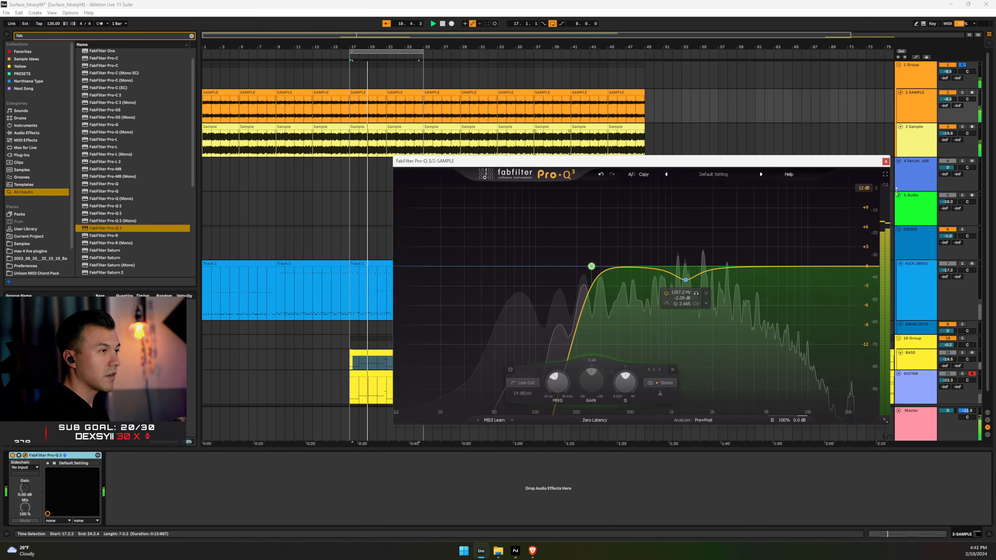
pyautogui.click(886, 161)
pyautogui.click(913, 69)
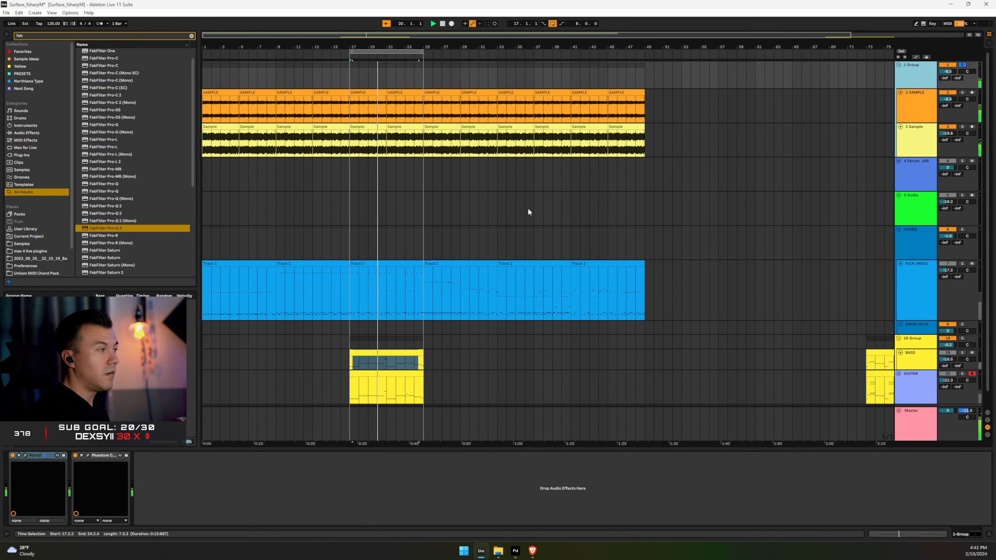
pyautogui.click(919, 113)
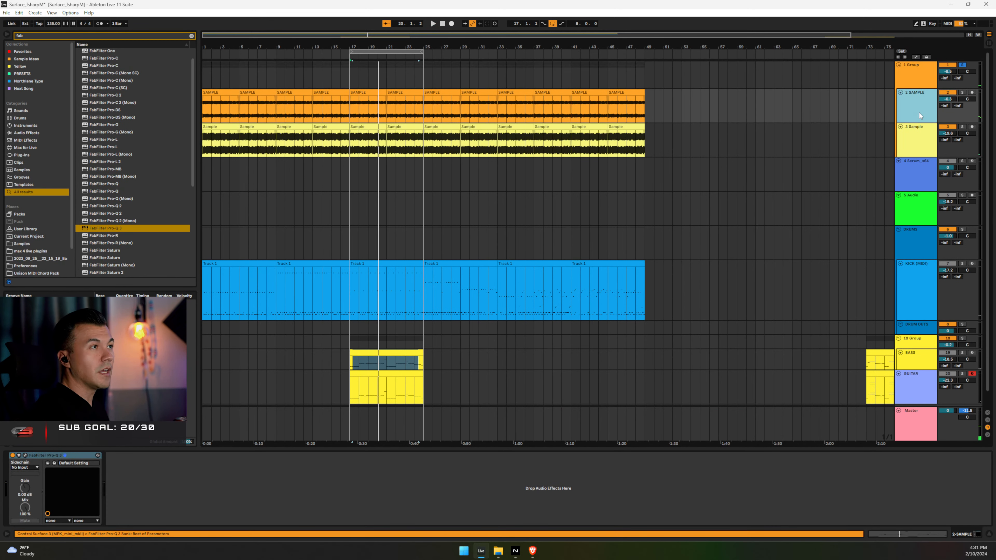
# Solo the yellow Sample track and listen to it from bar 17
pyautogui.click(949, 145)
pyautogui.click(961, 127)
pyautogui.press('space')
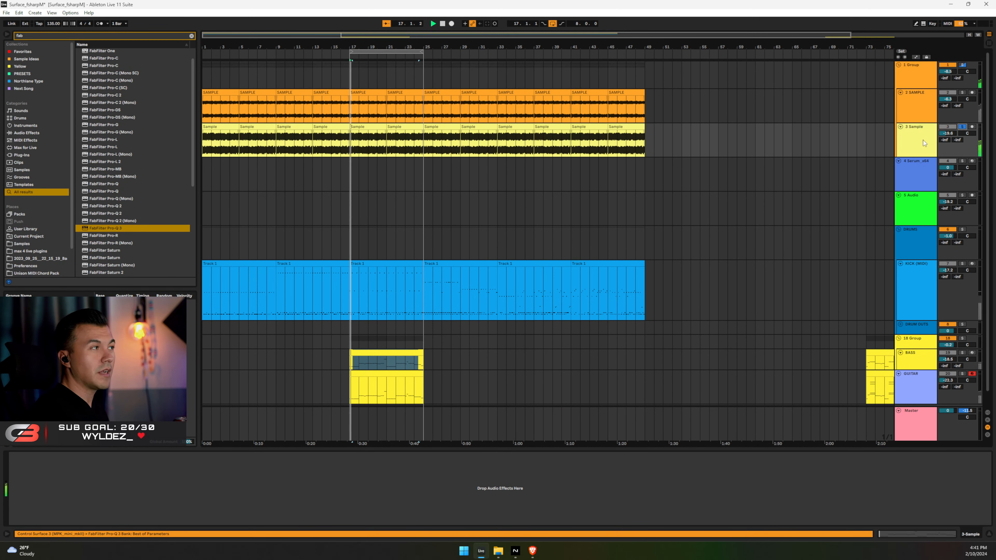
pyautogui.click(918, 73)
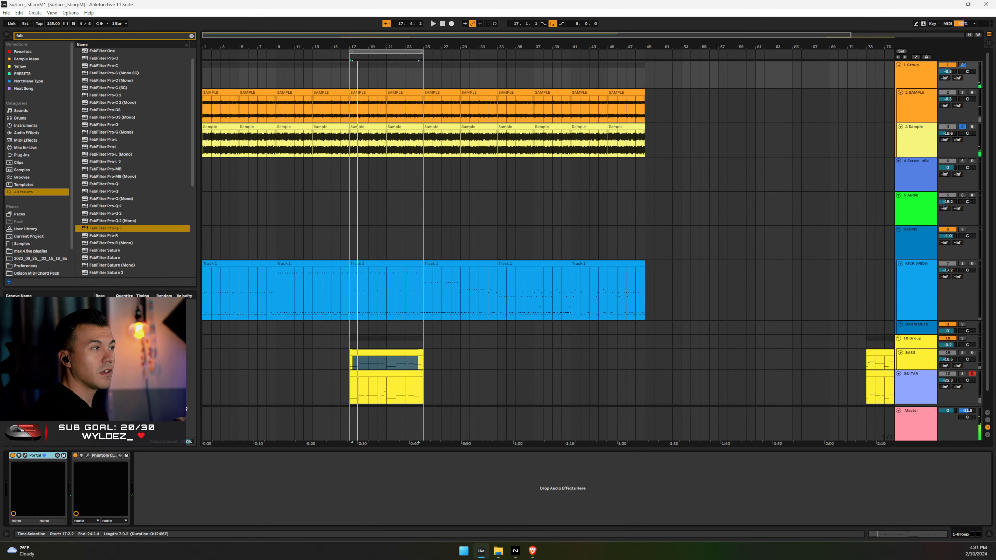
# Move FabFilter Pro-Q 3 from the SAMPLE track to the start of the 1-Group device chain, and unsolo the yellow Sample track
pyautogui.click(922, 119)
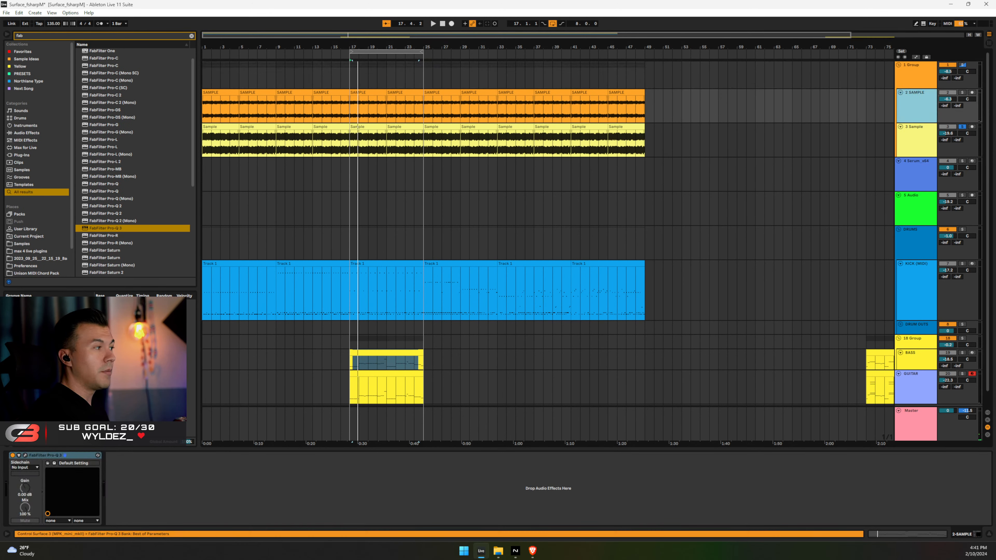
pyautogui.click(68, 454)
pyautogui.press('Delete')
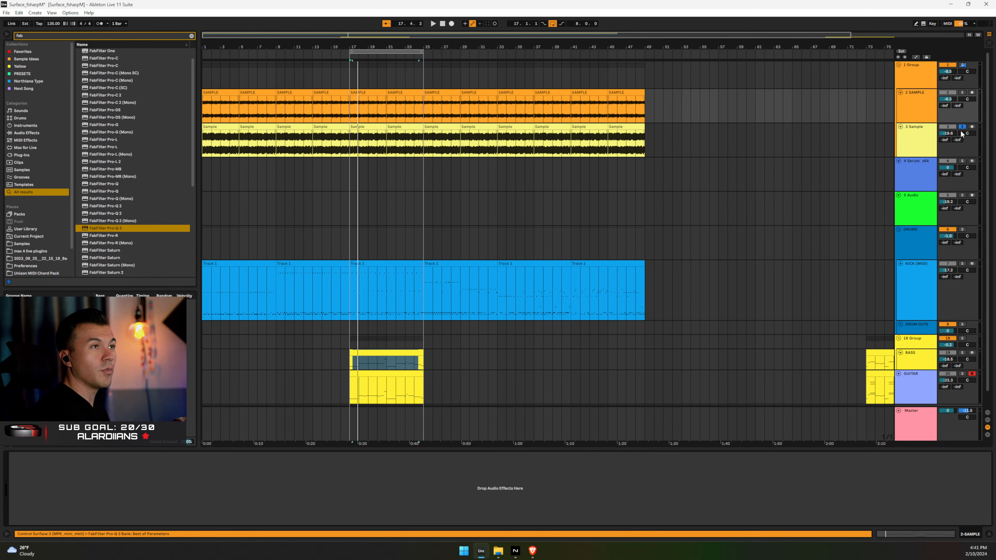
pyautogui.click(962, 127)
pyautogui.click(917, 75)
pyautogui.click(195, 470)
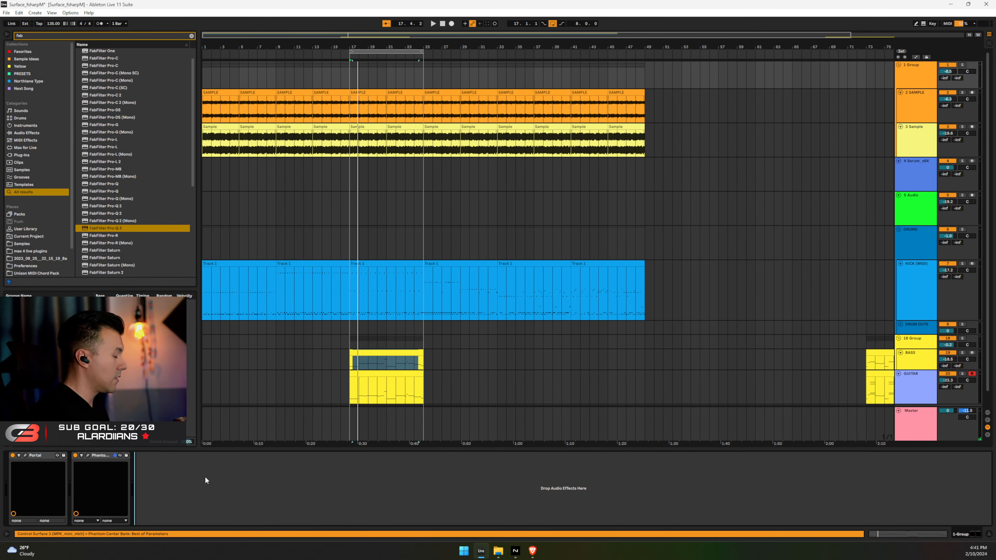
pyautogui.hotkey('ctrl', 'v')
pyautogui.moveTo(162, 455); pyautogui.dragTo(11, 457)
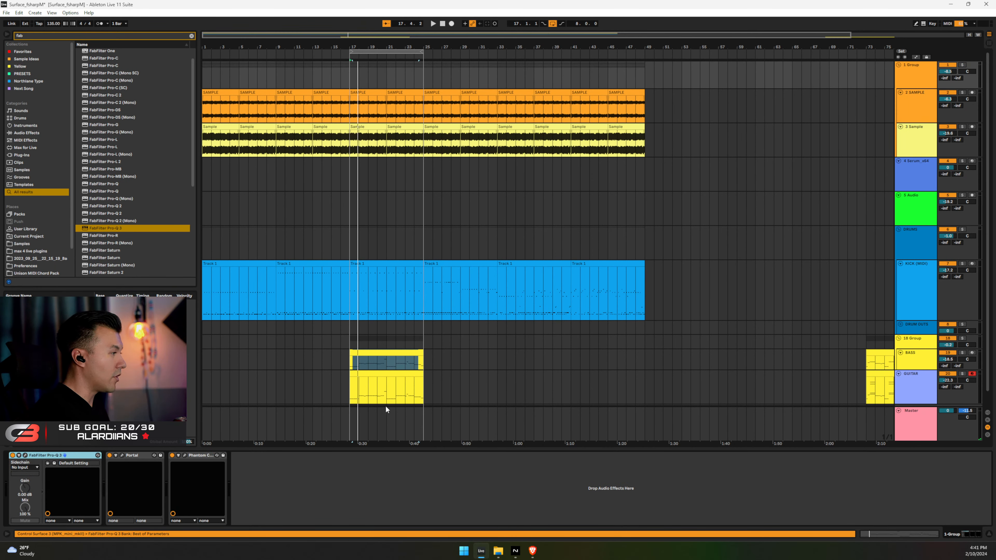
# Solo 1-Group during playback and listen to it while checking its Phantom Center settings
pyautogui.press('space')
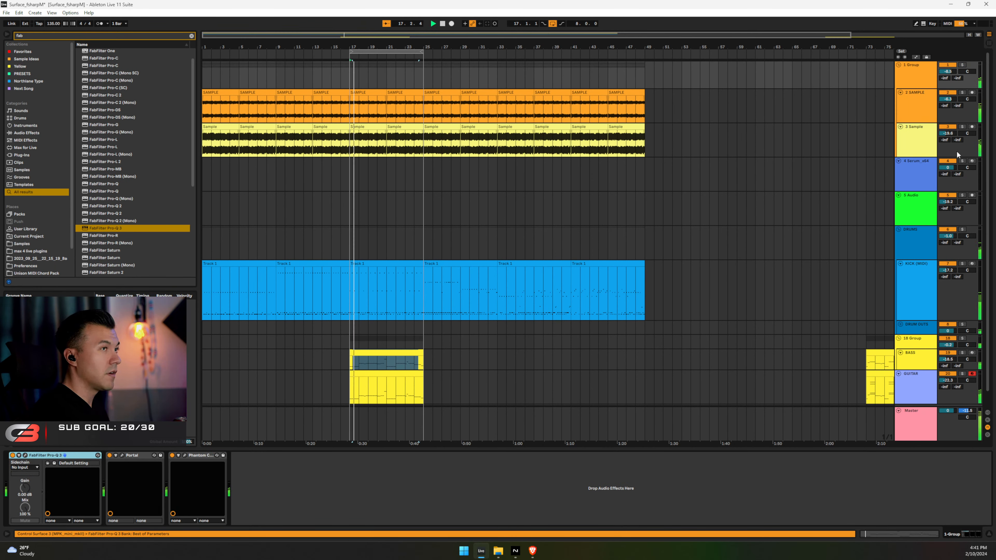
pyautogui.click(960, 65)
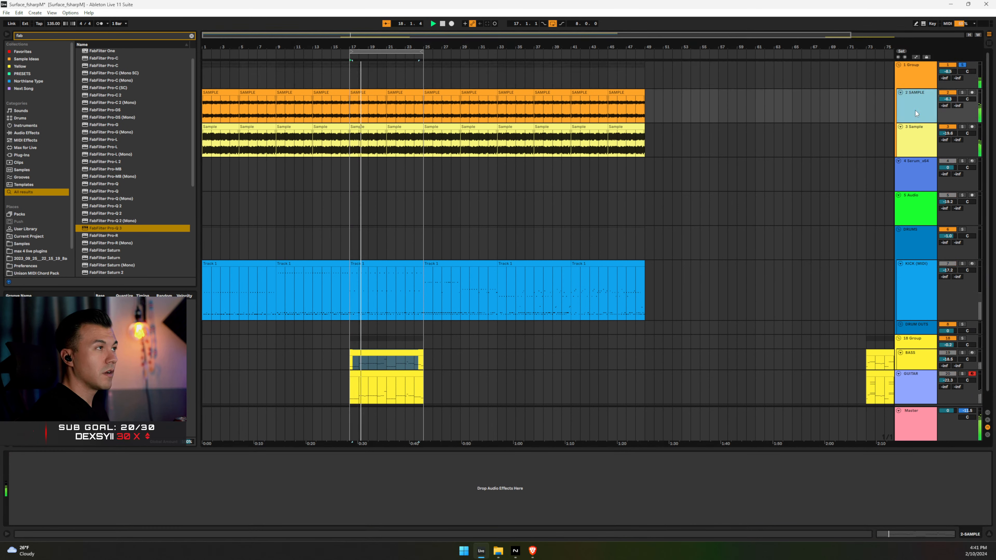
pyautogui.click(922, 74)
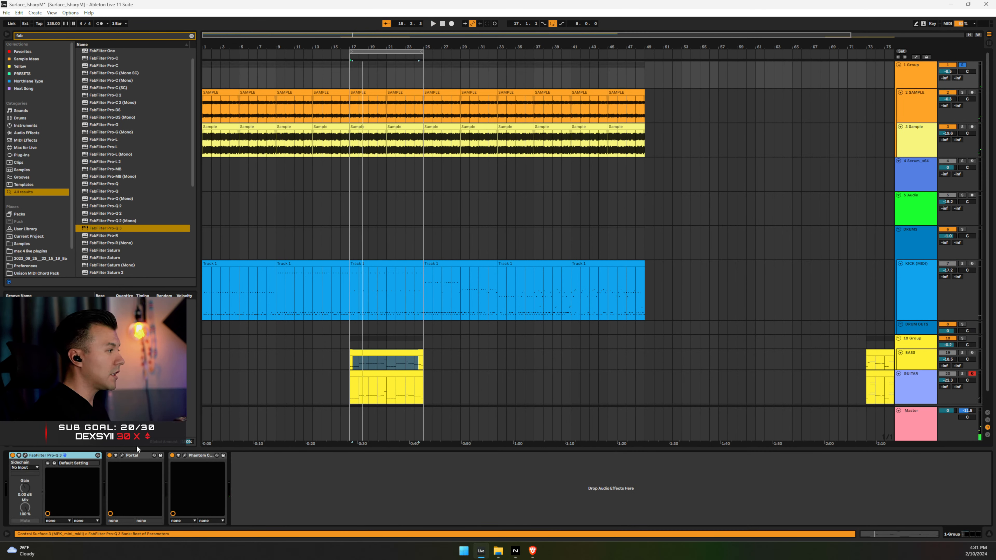
pyautogui.click(185, 455)
pyautogui.press('space')
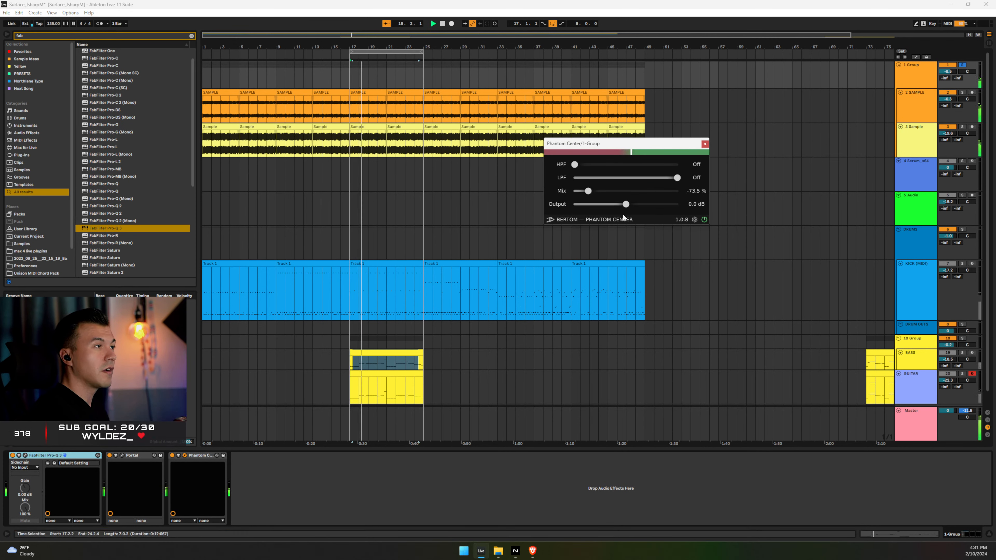
pyautogui.click(705, 144)
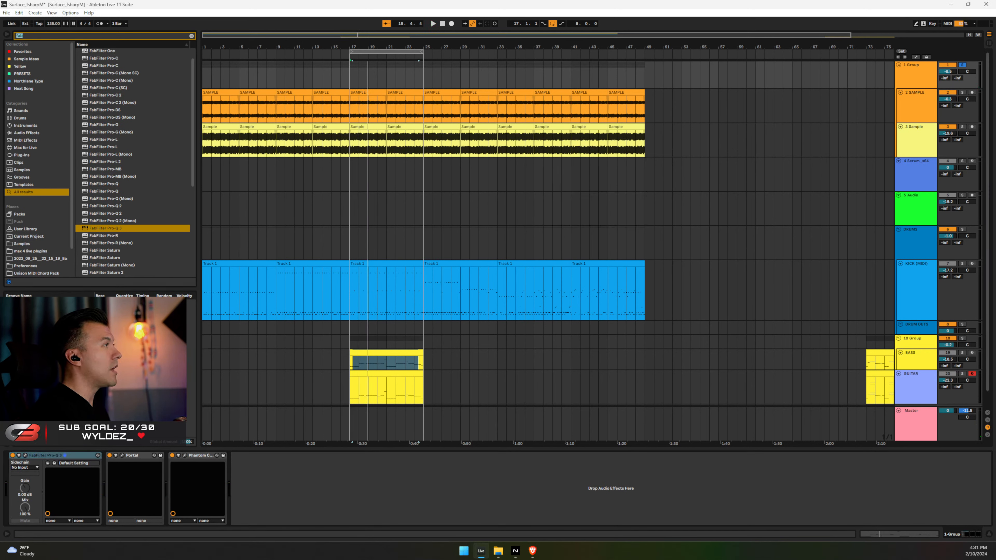
# Add the Wider plug-in before Phantom Center on 1-Group and set its width to 42%
pyautogui.write('wider')
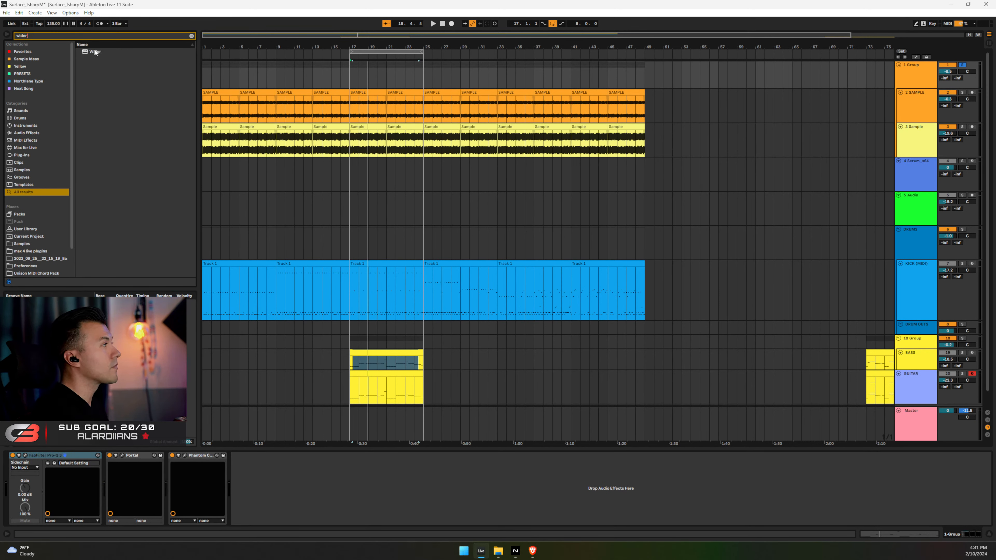
pyautogui.moveTo(95, 52); pyautogui.dragTo(203, 465)
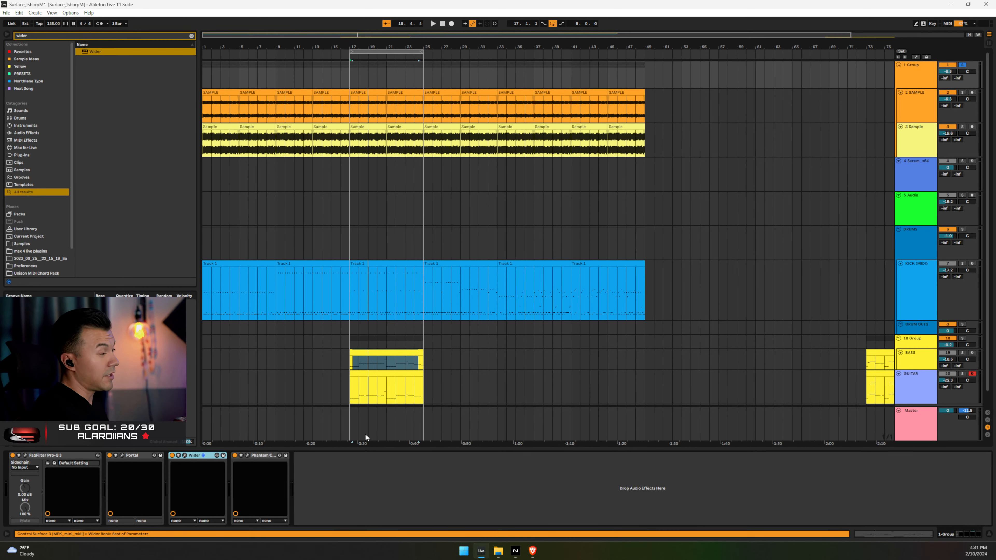
pyautogui.click(185, 456)
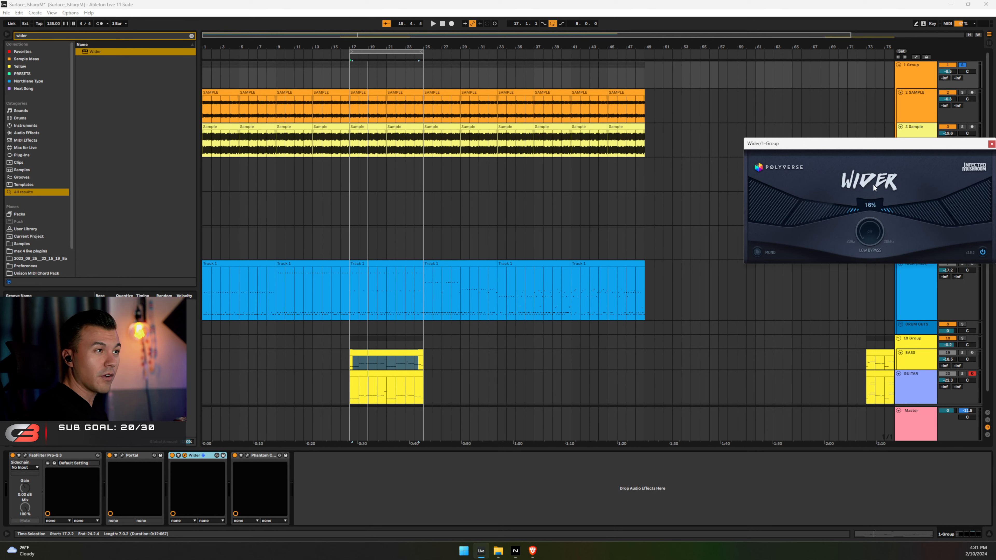
pyautogui.moveTo(861, 144); pyautogui.dragTo(593, 176)
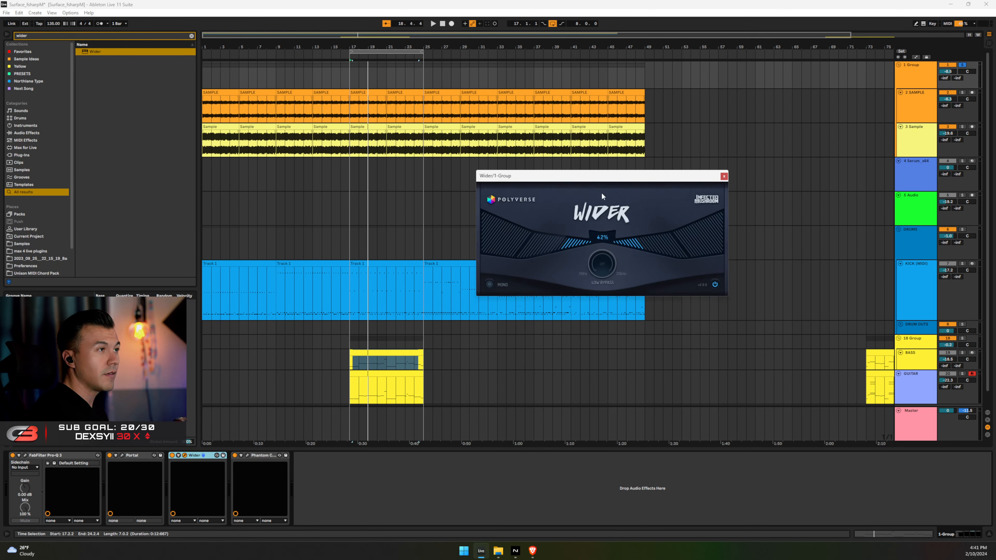
pyautogui.click(724, 176)
# Unsolo 1-Group during playback and lower the BASS track's volume to -20.4 dB
pyautogui.press('space')
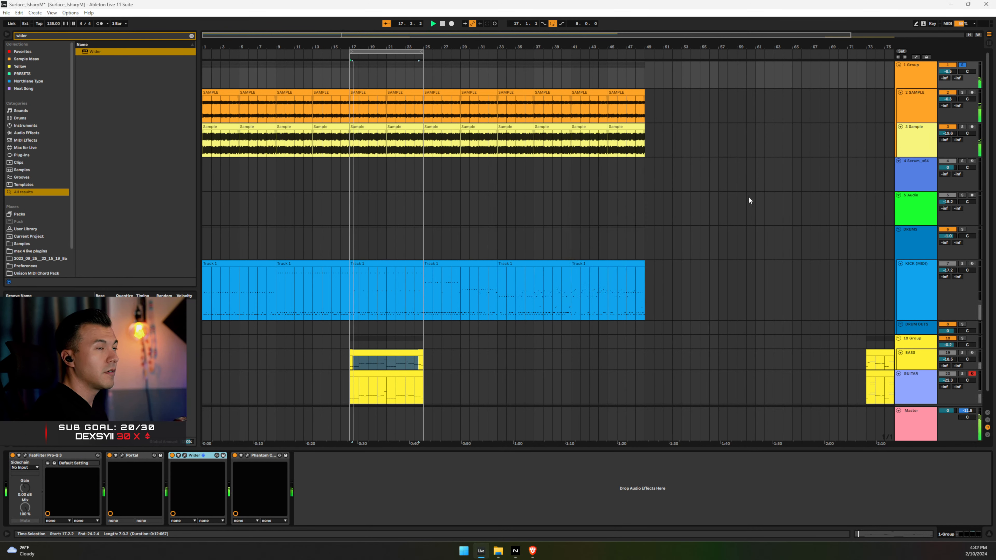
pyautogui.click(962, 65)
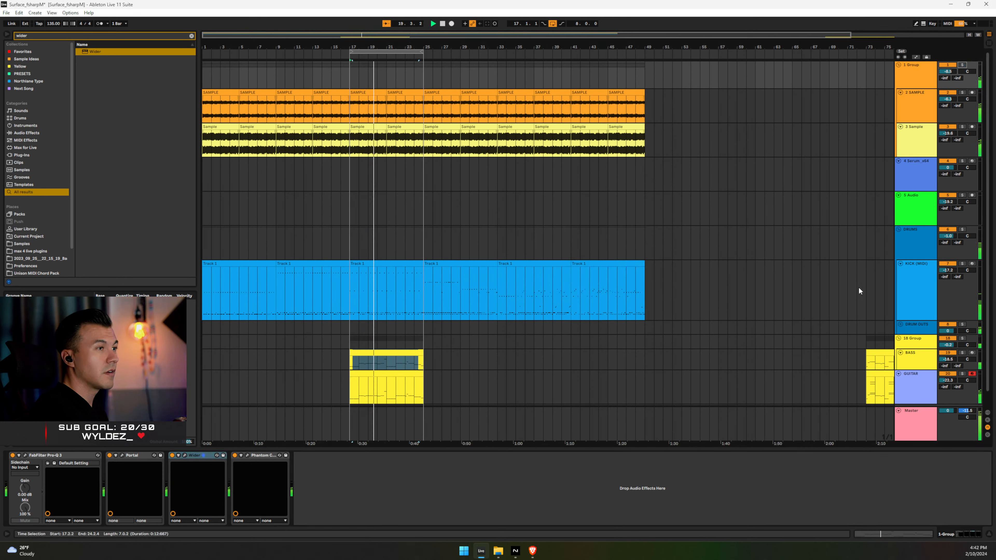
pyautogui.click(952, 359)
pyautogui.moveTo(947, 359); pyautogui.dragTo(948, 363)
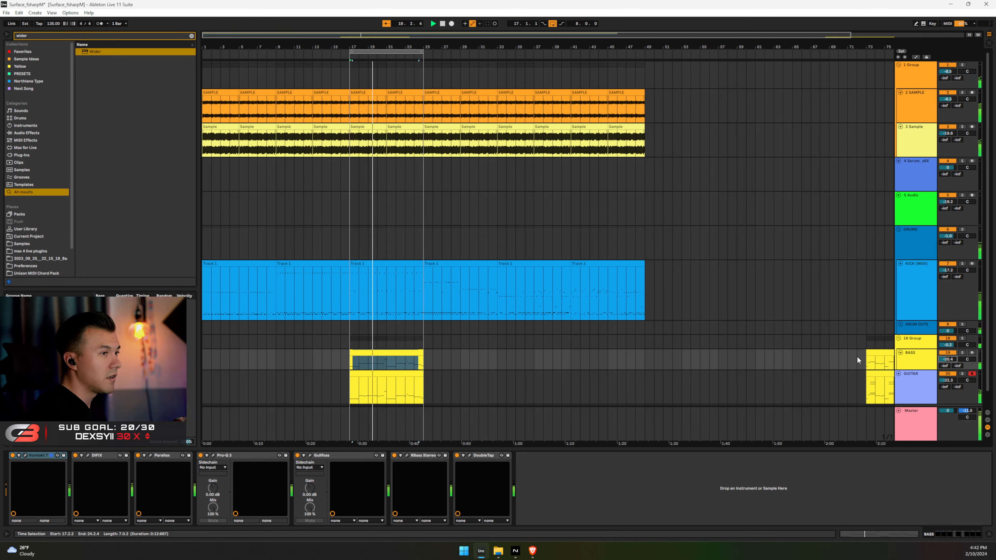
# Raise the BASS and GUITAR track volumes together by 2 dB, to -18.4 dB and -30.3 dB
pyautogui.click(917, 365)
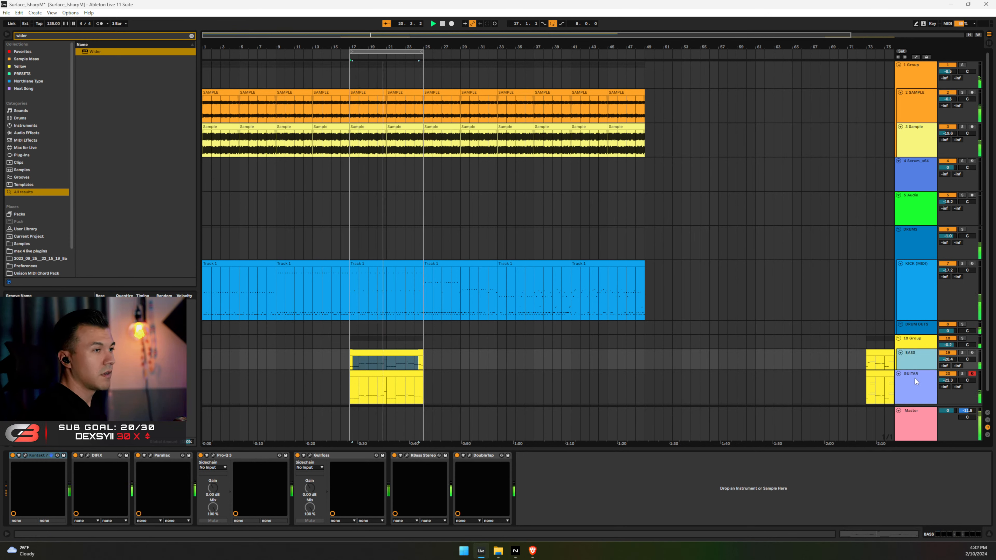
pyautogui.click(915, 381)
pyautogui.click(951, 360)
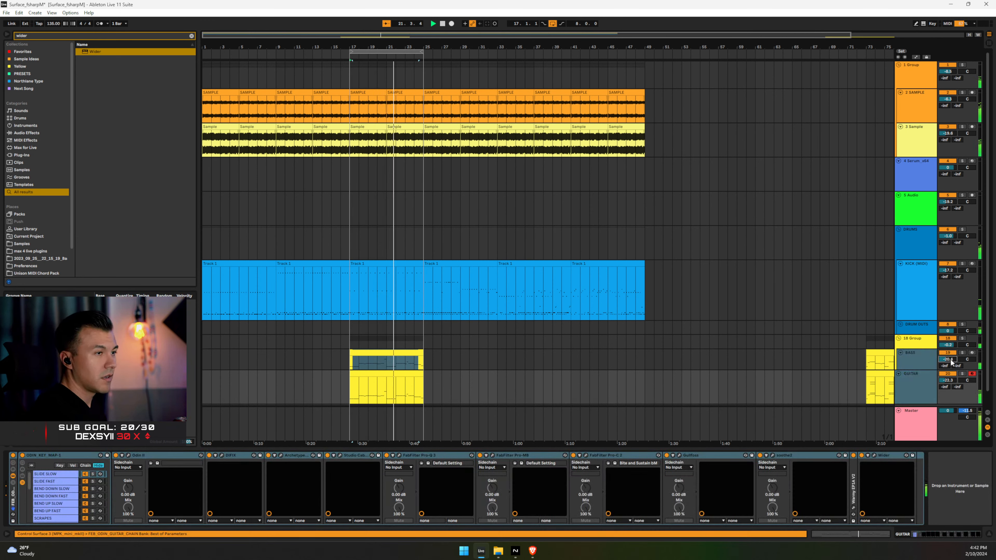
pyautogui.press('Up')
pyautogui.press('Up')
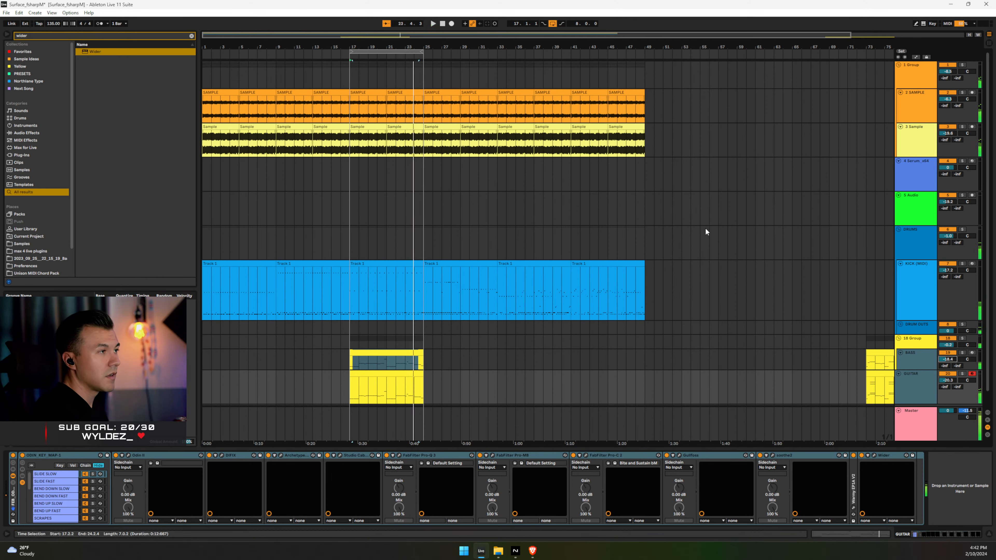
pyautogui.click(709, 239)
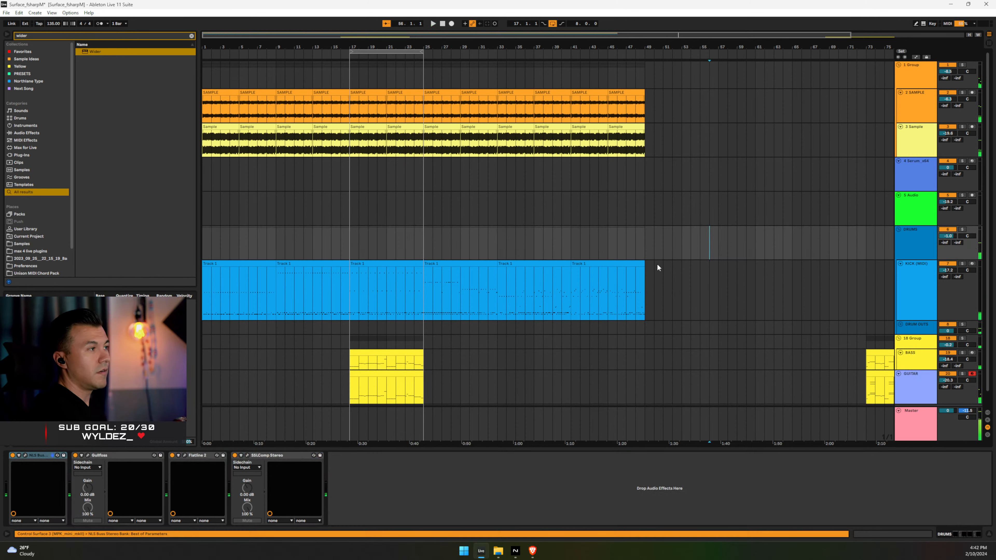
# Find the Serum_x64 instrument in the browser and add it on a new track below GUITAR
pyautogui.click(376, 368)
pyautogui.scroll(-1, 639, 356)
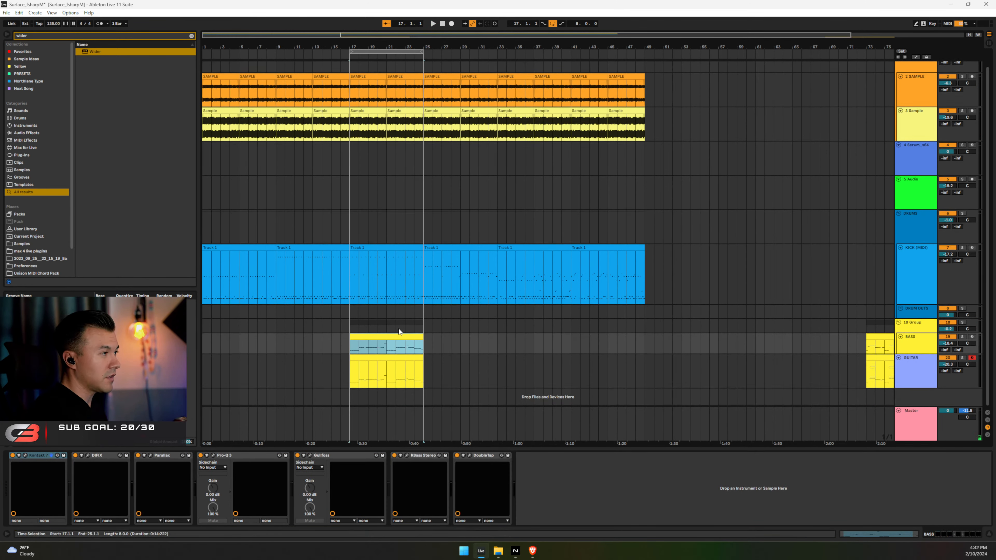
pyautogui.click(378, 356)
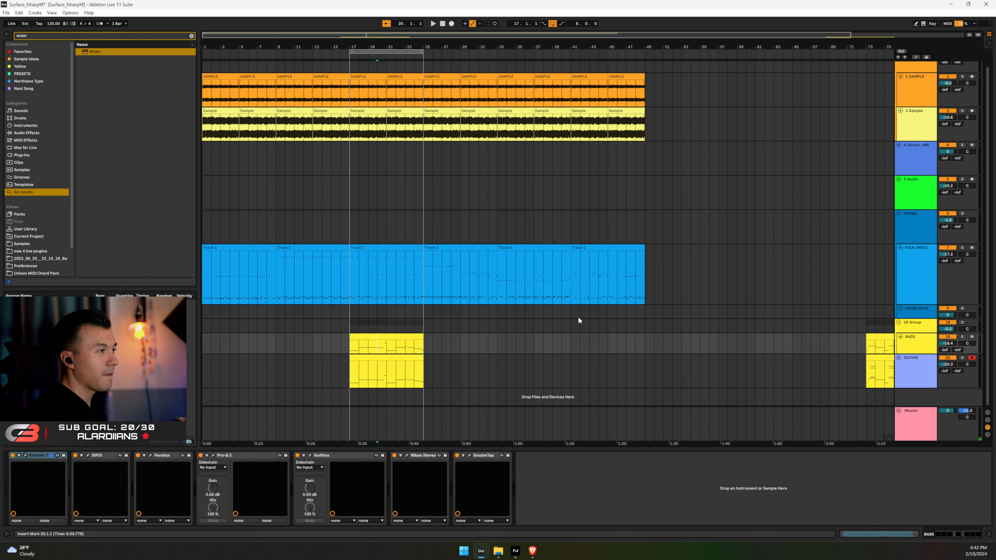
pyautogui.click(950, 356)
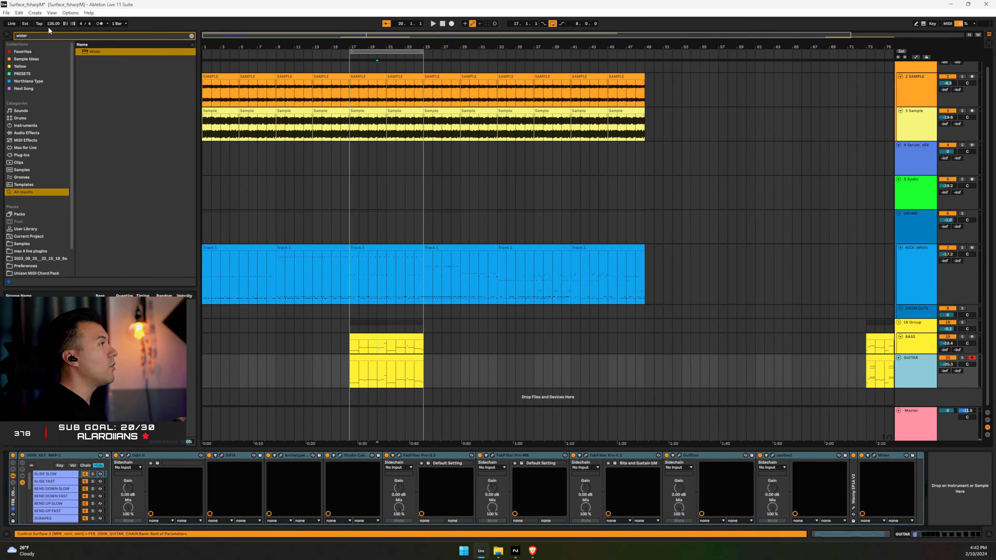
pyautogui.moveTo(45, 35); pyautogui.dragTo(9, 33)
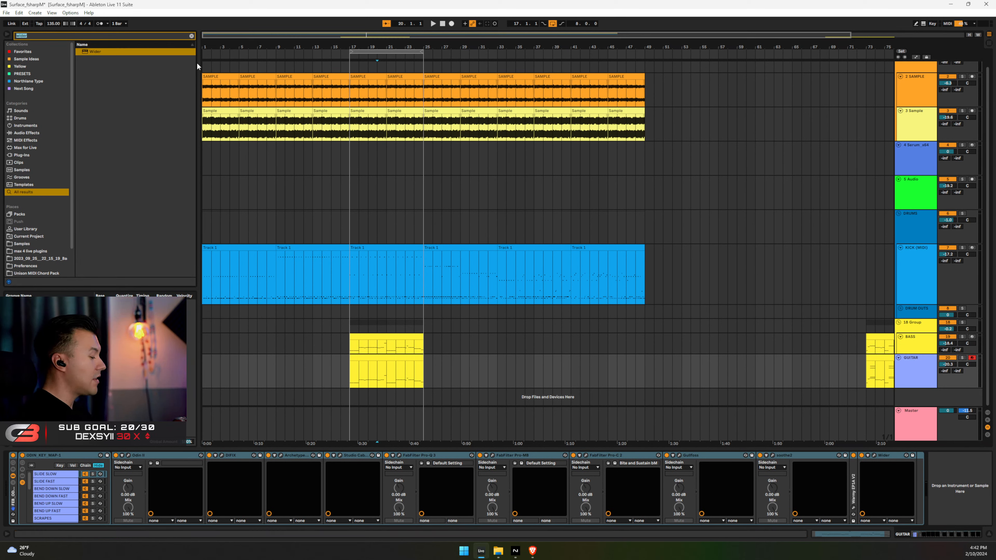
pyautogui.write('serum')
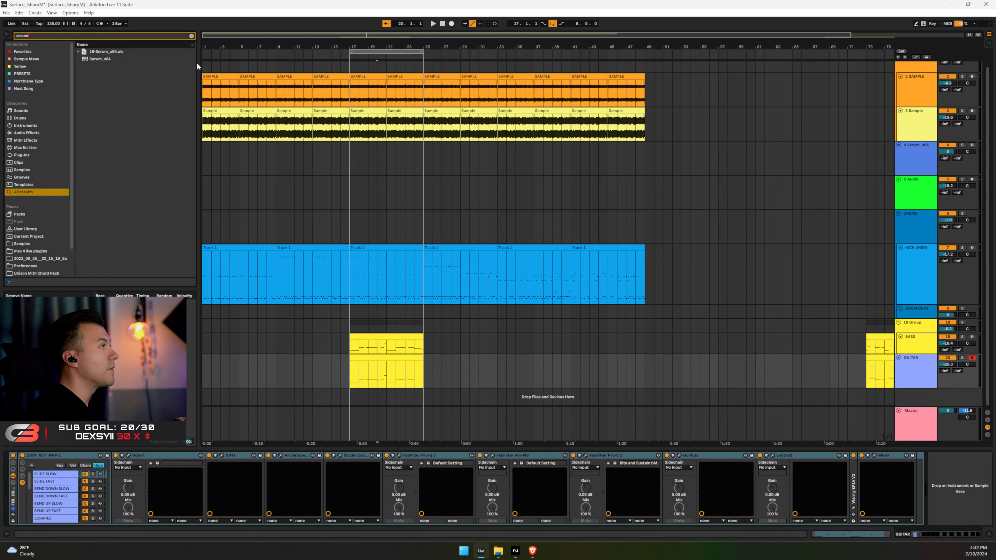
pyautogui.click(92, 61)
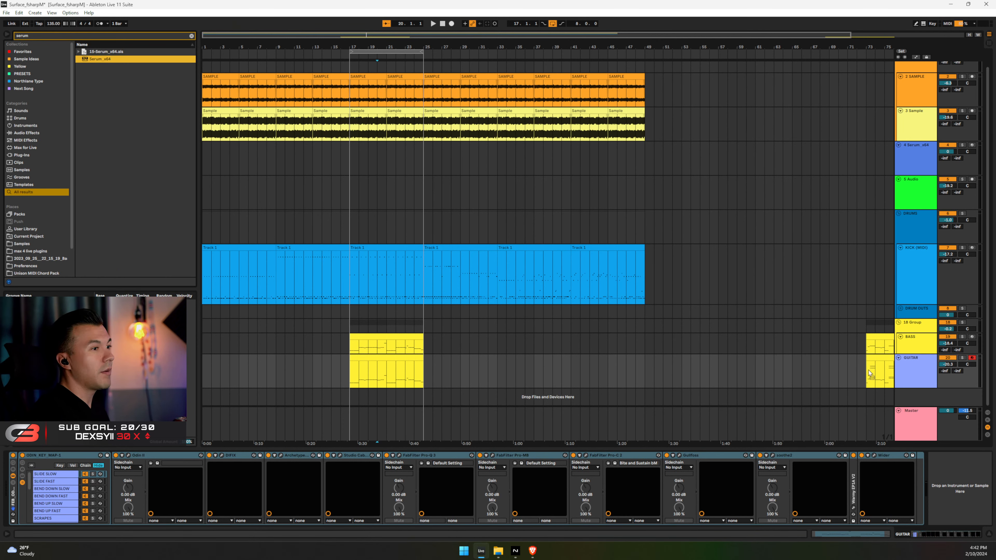
pyautogui.moveTo(917, 401); pyautogui.dragTo(914, 397)
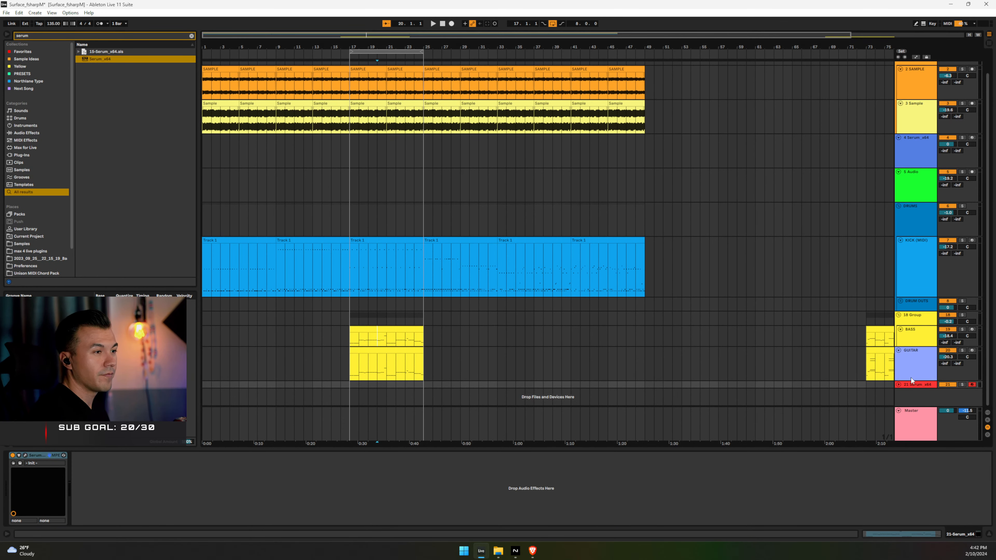
# Open the new track's Serum instrument and set oscillator A's wavetable to Basic Shapes
pyautogui.click(26, 455)
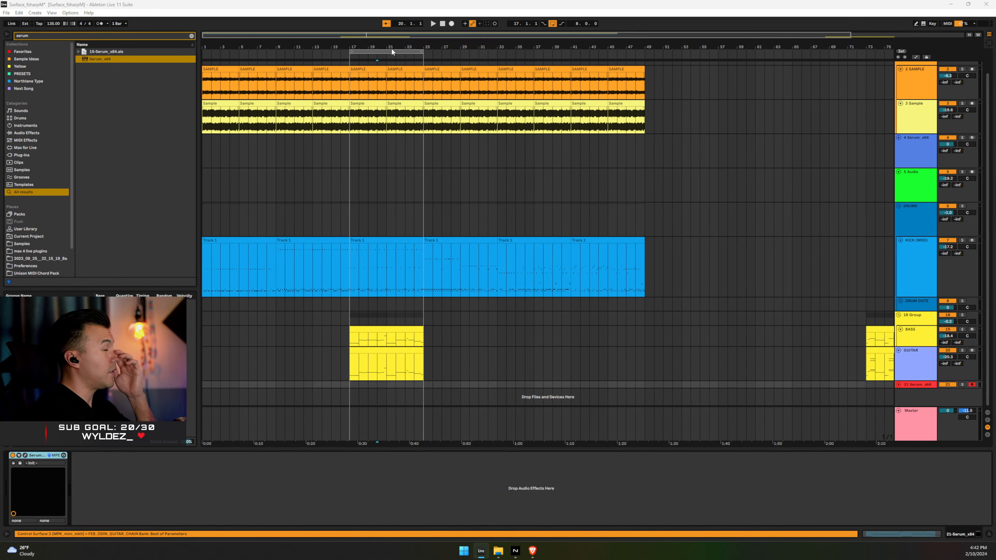
pyautogui.click(499, 232)
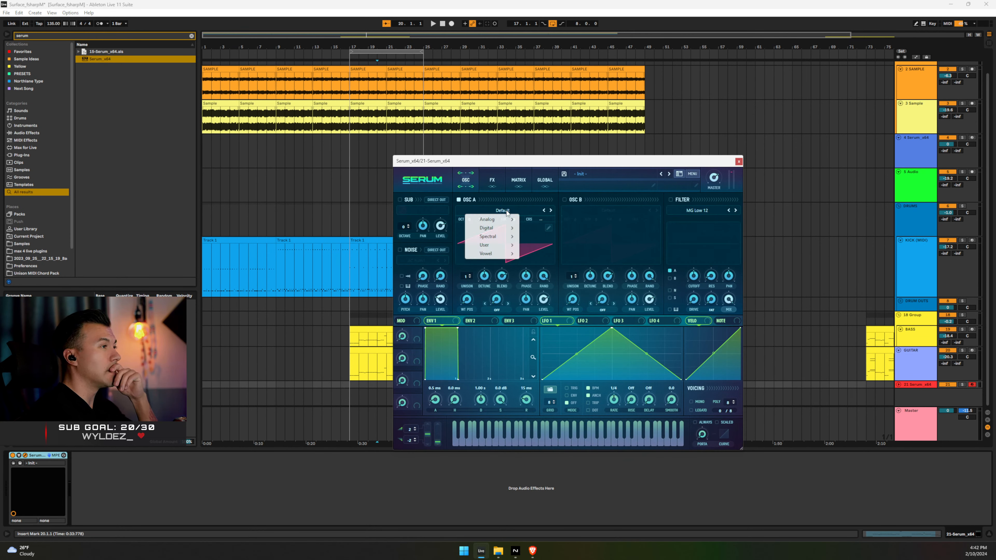
pyautogui.moveTo(506, 225)
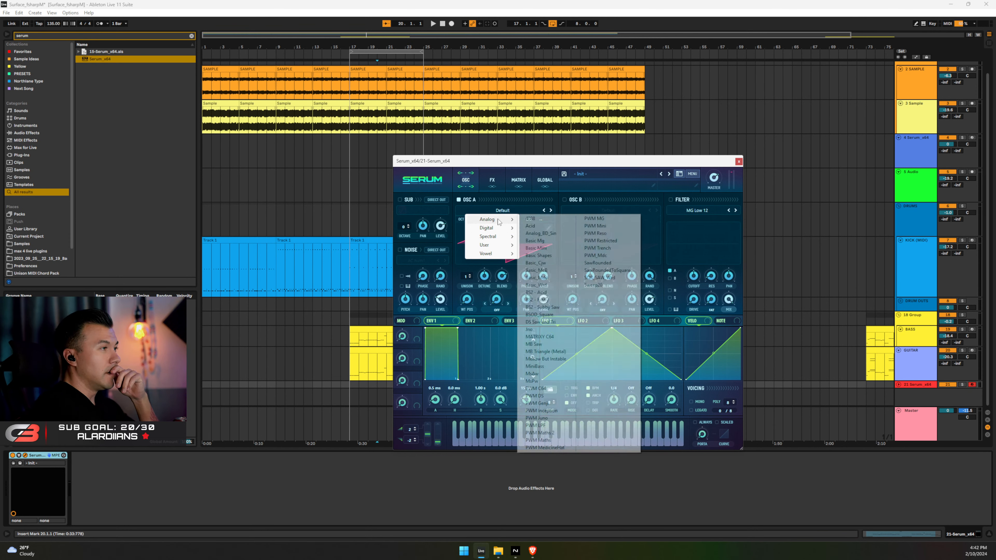
pyautogui.click(547, 248)
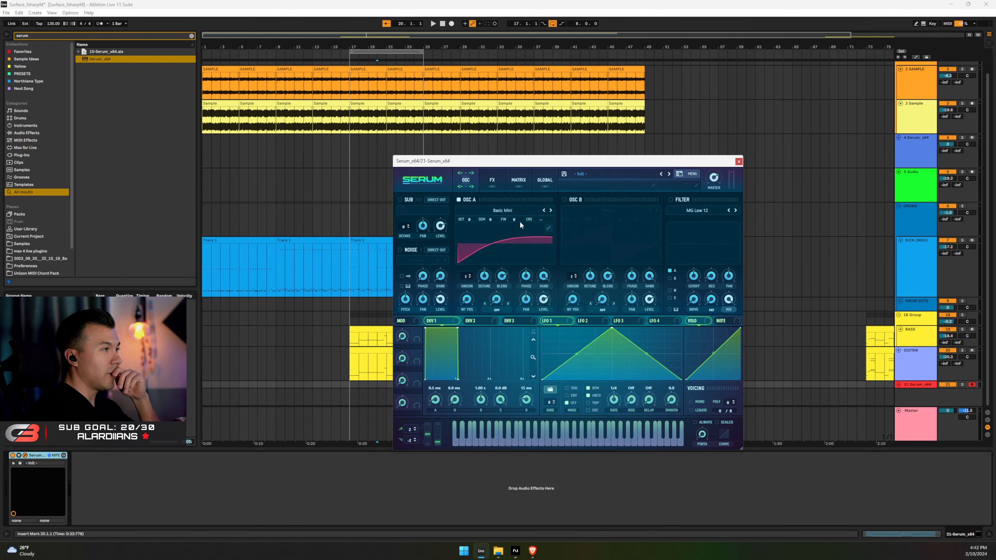
pyautogui.click(550, 210)
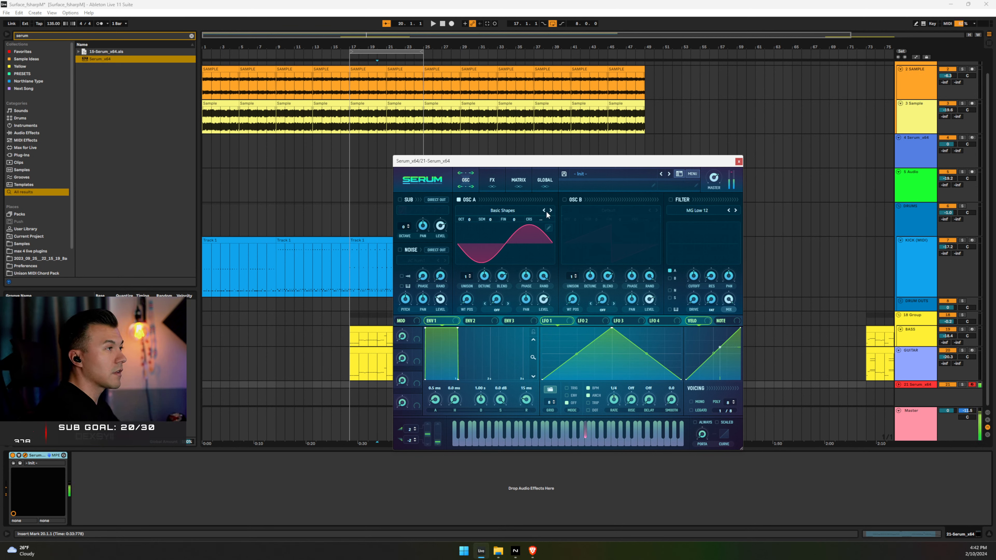
# Show Serum's effects rack and lower the volume of the new Serum_x64 track
pyautogui.click(494, 179)
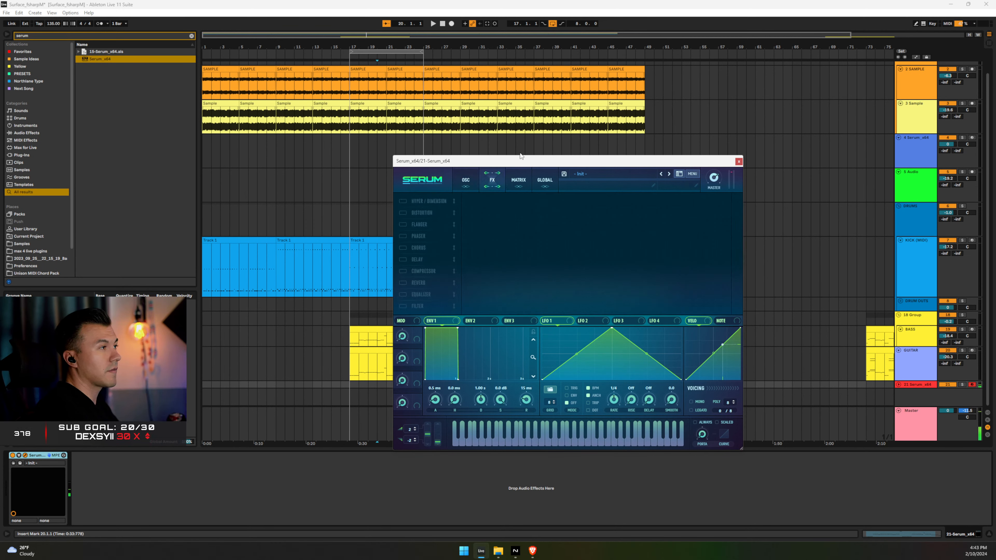
pyautogui.click(898, 385)
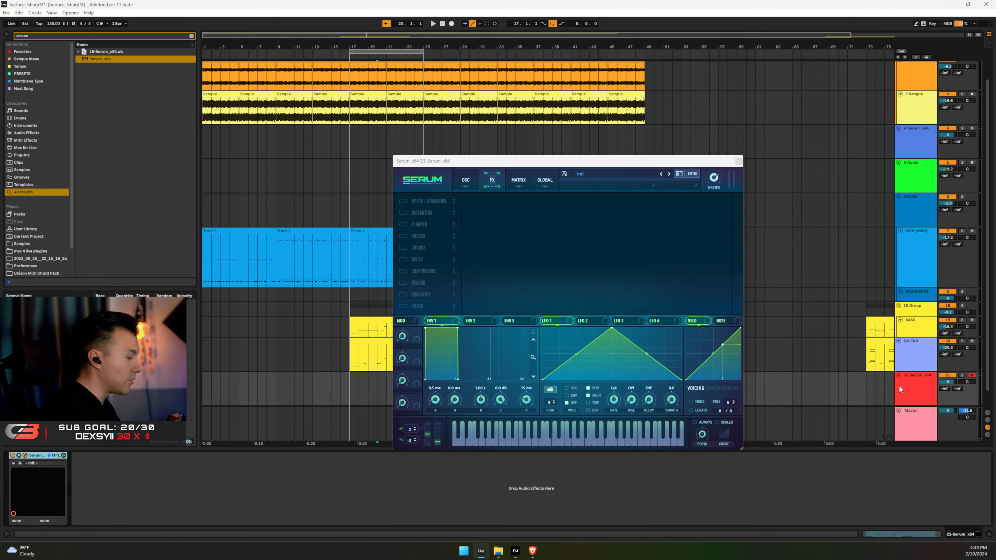
pyautogui.moveTo(948, 381); pyautogui.dragTo(947, 386)
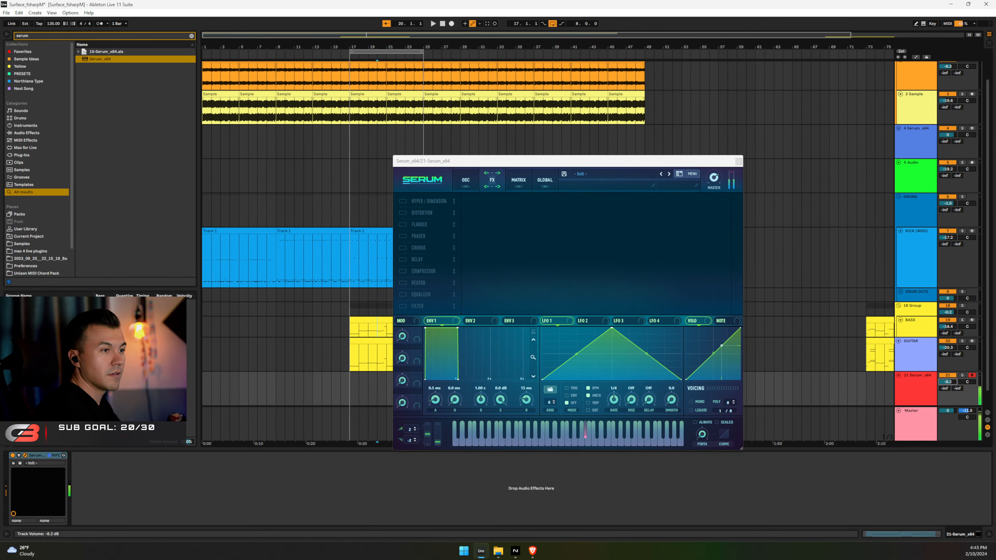
# Try the Hyper/Dimension effect, turn it off again and enable Distortion with the Tube type instead
pyautogui.click(401, 202)
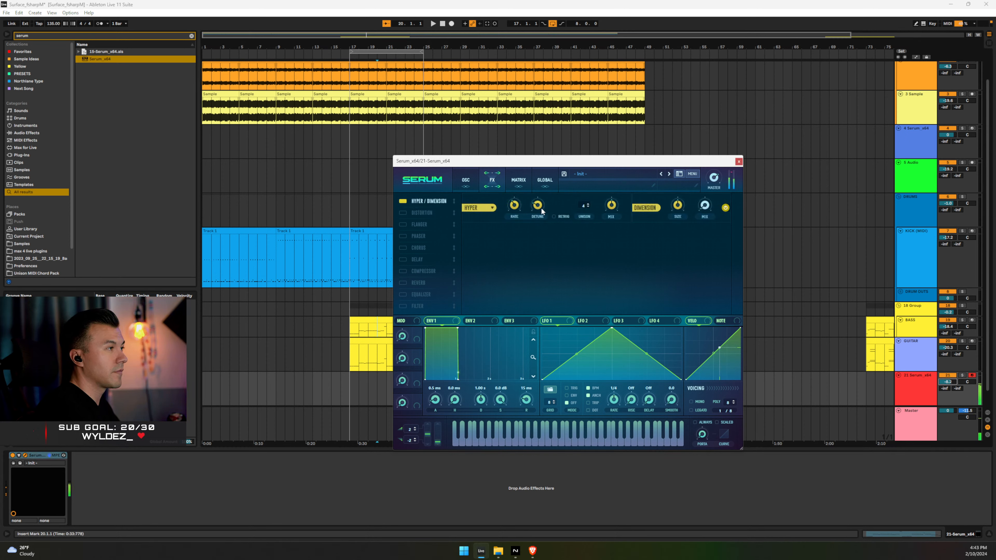
pyautogui.click(402, 201)
pyautogui.click(403, 213)
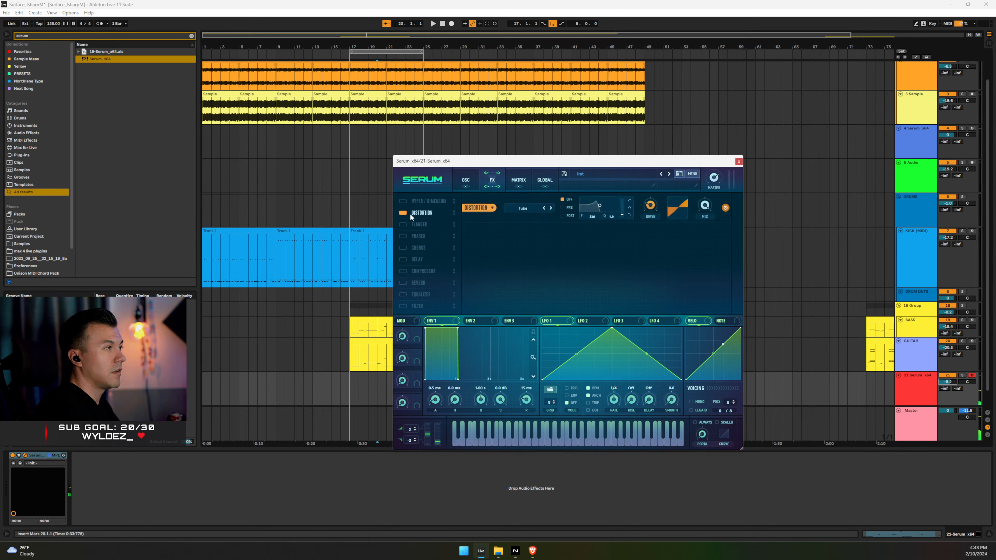
pyautogui.click(650, 204)
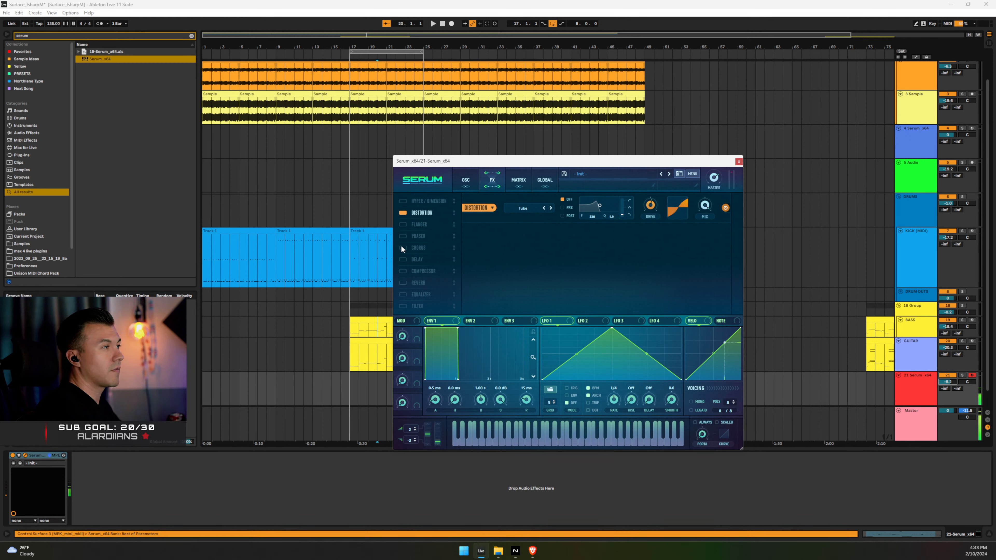
# Enable Serum's Delay with linked 1/8 dotted times in ping-pong mode and adjust its mix
pyautogui.click(403, 259)
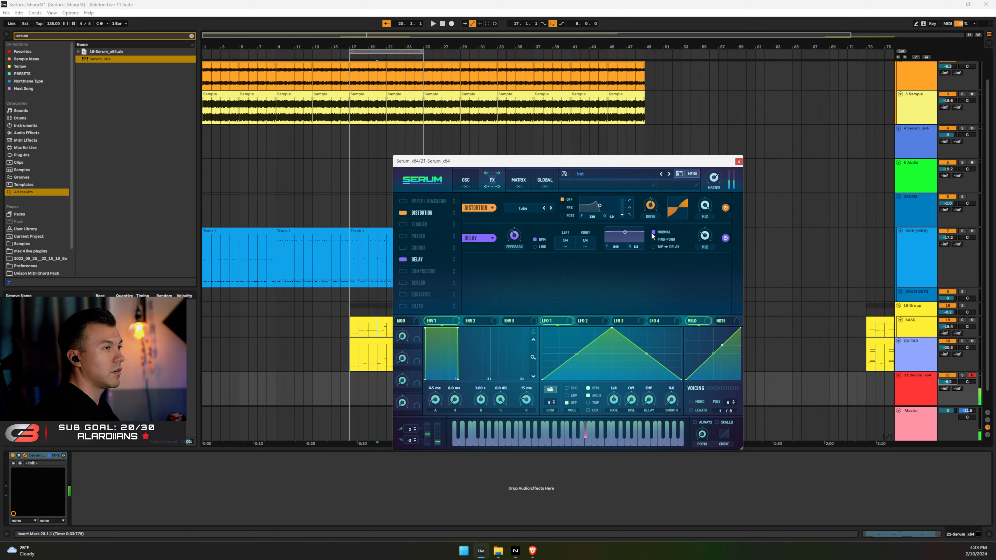
pyautogui.click(534, 246)
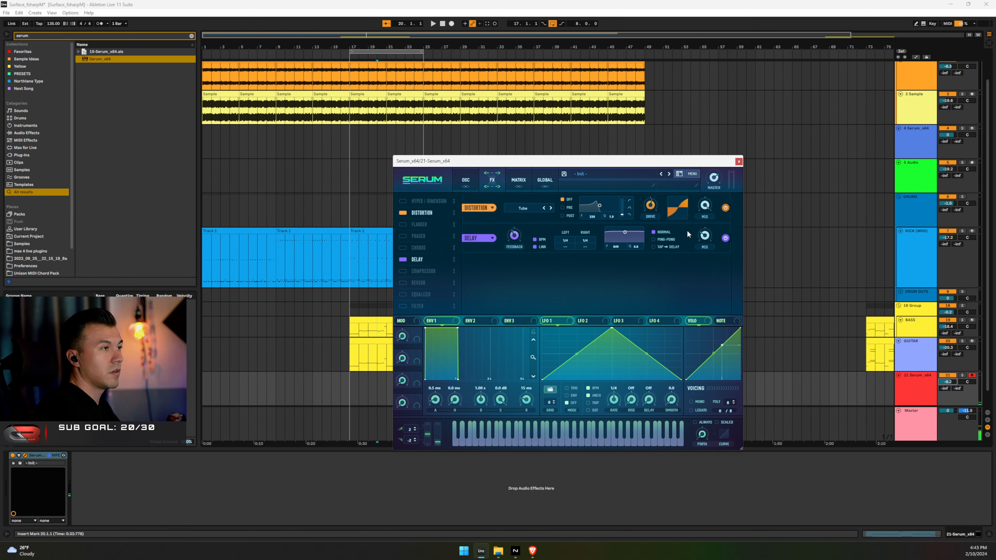
pyautogui.click(653, 240)
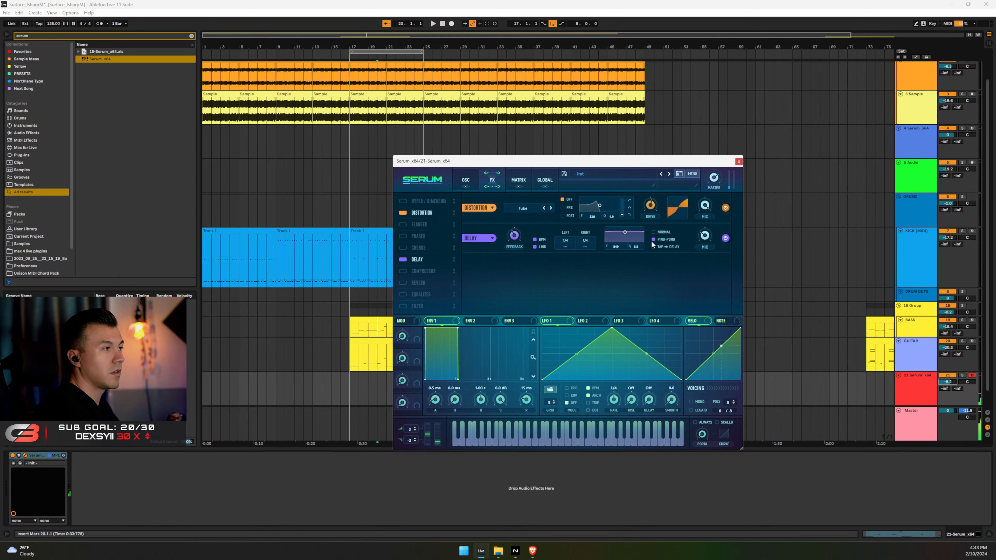
pyautogui.moveTo(565, 240); pyautogui.dragTo(566, 251)
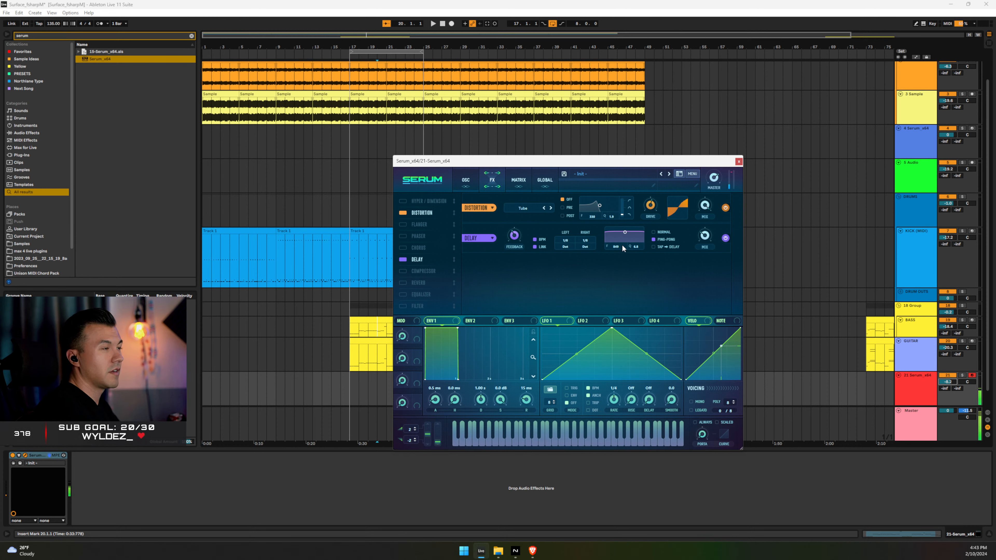
pyautogui.moveTo(704, 239)
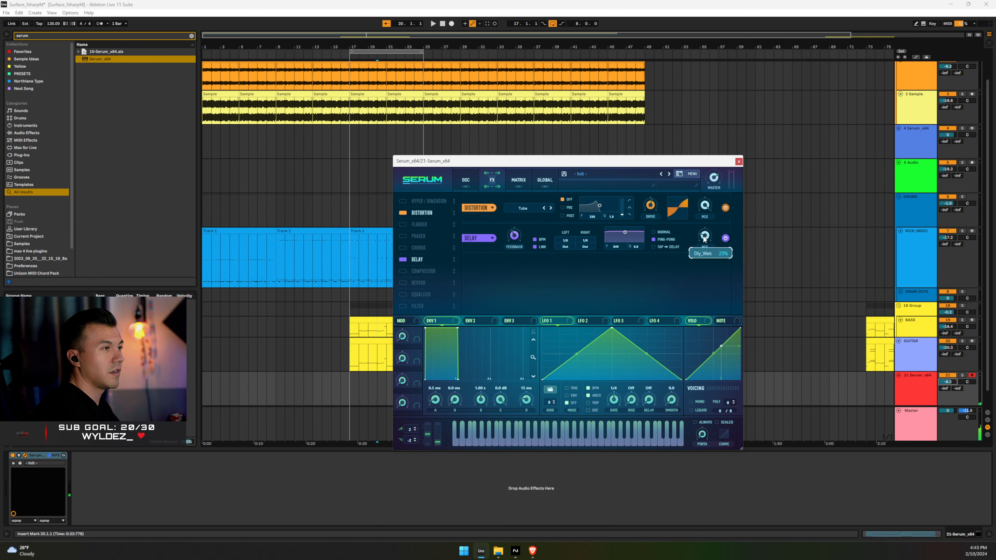
pyautogui.moveTo(704, 239); pyautogui.dragTo(702, 229)
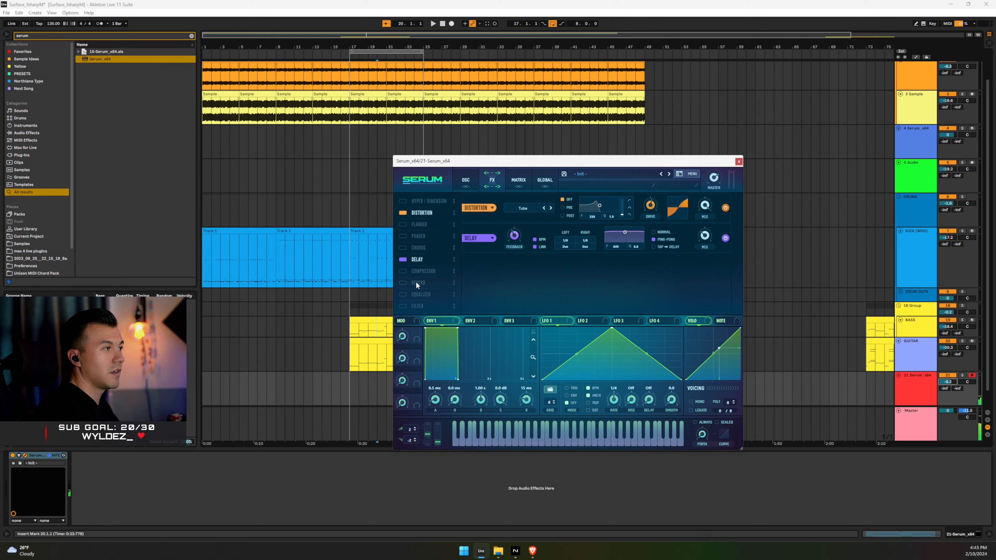
# Enable Serum's Reverb and Compressor, and move the Compressor ahead of Distortion in the effect chain
pyautogui.click(403, 282)
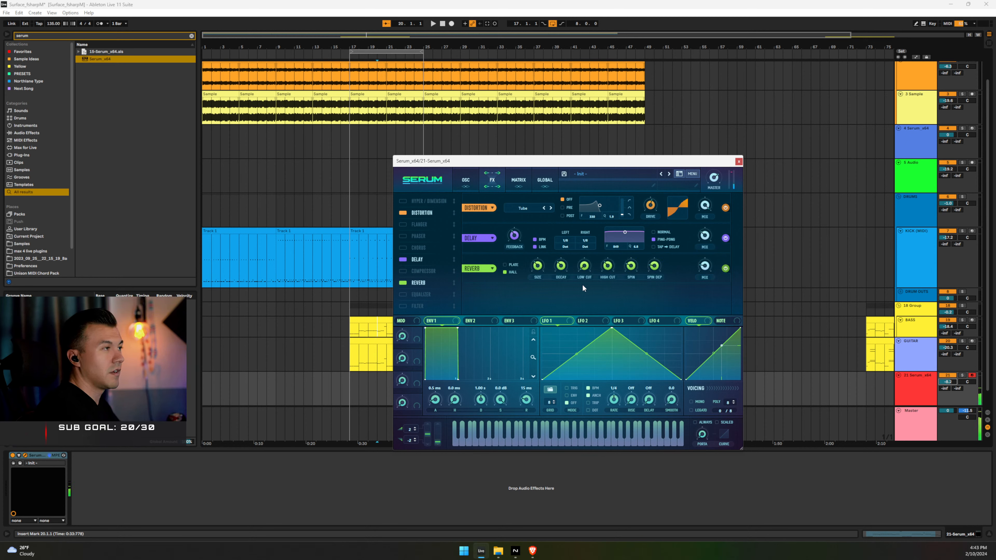
pyautogui.click(403, 271)
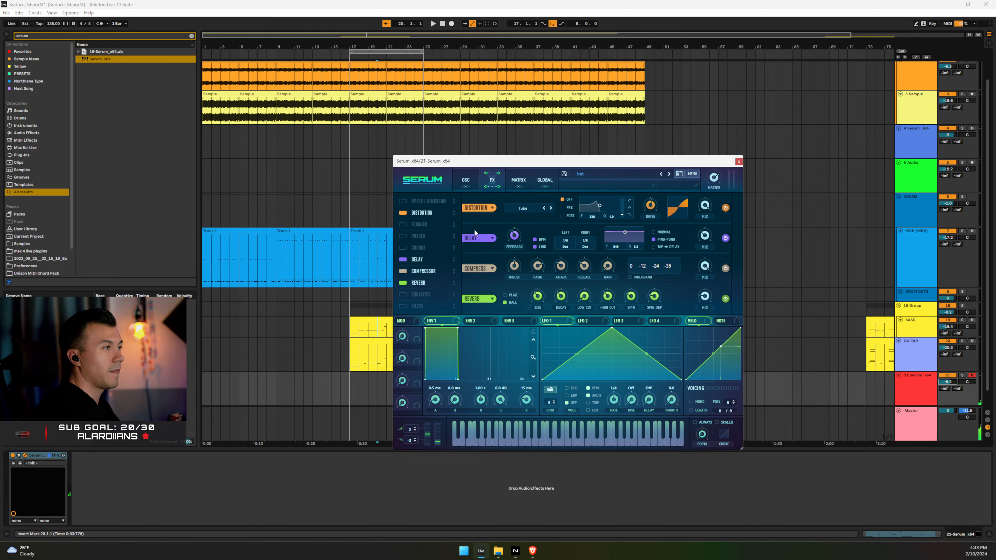
pyautogui.moveTo(428, 270); pyautogui.dragTo(422, 205)
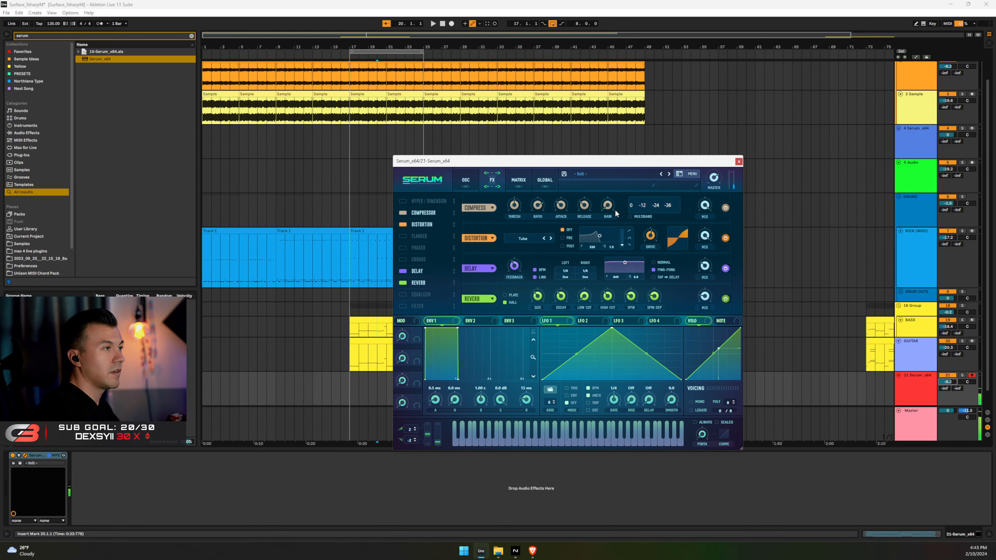
# Try the Compressor's multiband mode, switch it back off and set the threshold to -18.1 dB
pyautogui.click(631, 216)
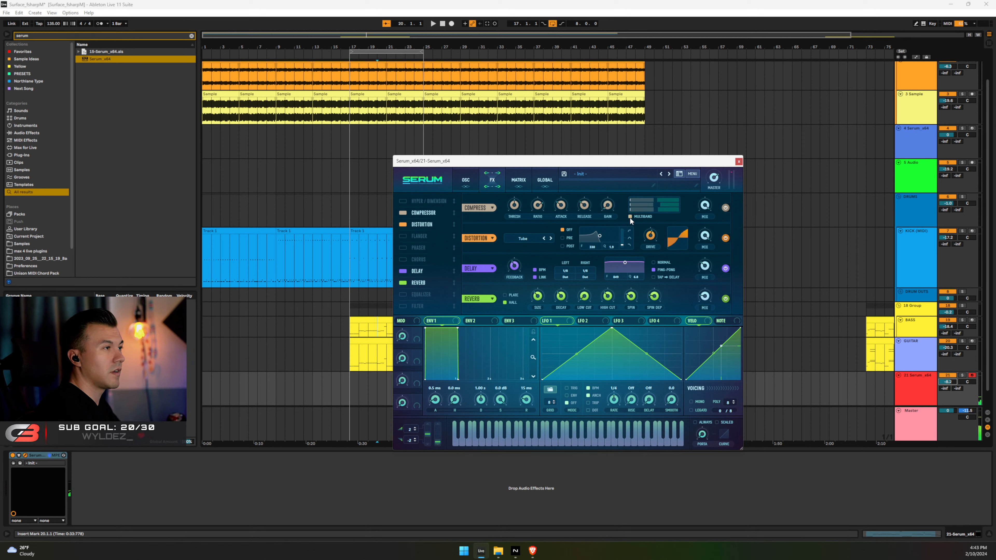
pyautogui.click(629, 216)
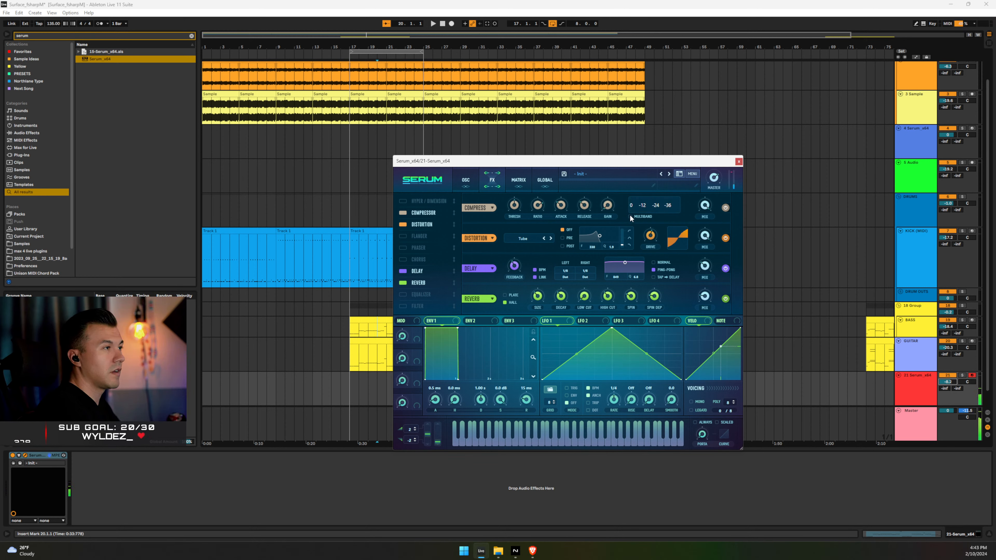
pyautogui.moveTo(511, 233); pyautogui.dragTo(509, 191)
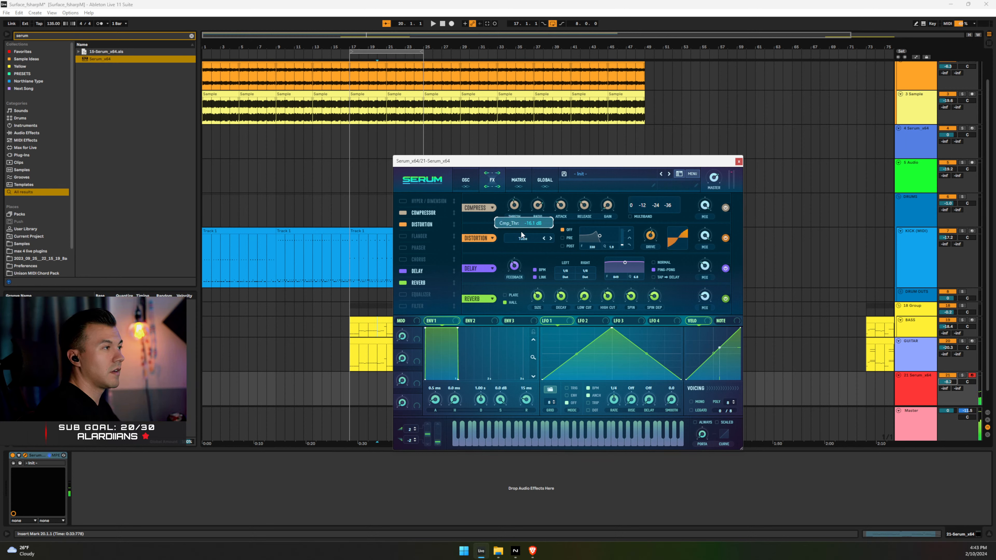
# Raise the Distortion's drive, then lower the Serum track's volume to -13.9 dB and close the plugin window
pyautogui.moveTo(650, 235); pyautogui.dragTo(651, 203)
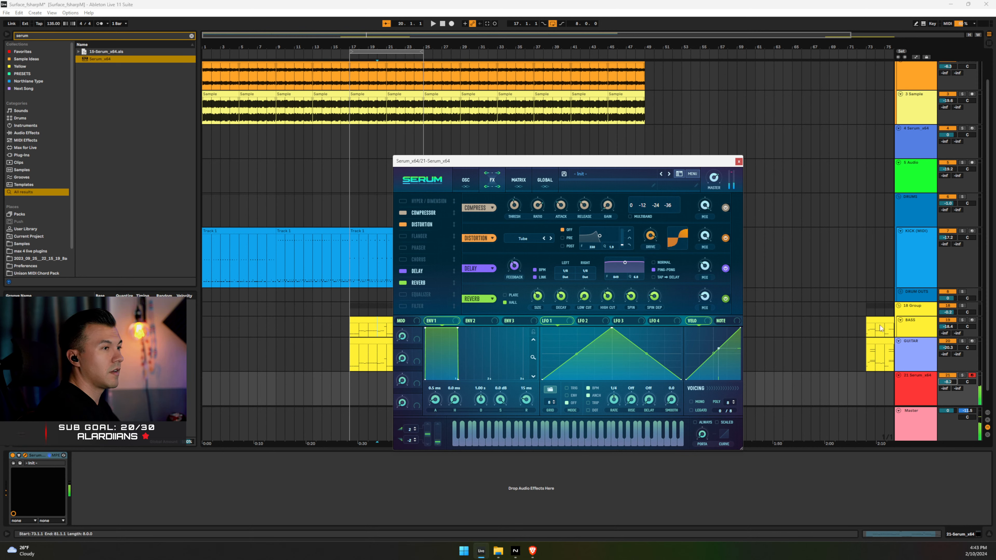
pyautogui.moveTo(947, 382); pyautogui.dragTo(947, 399)
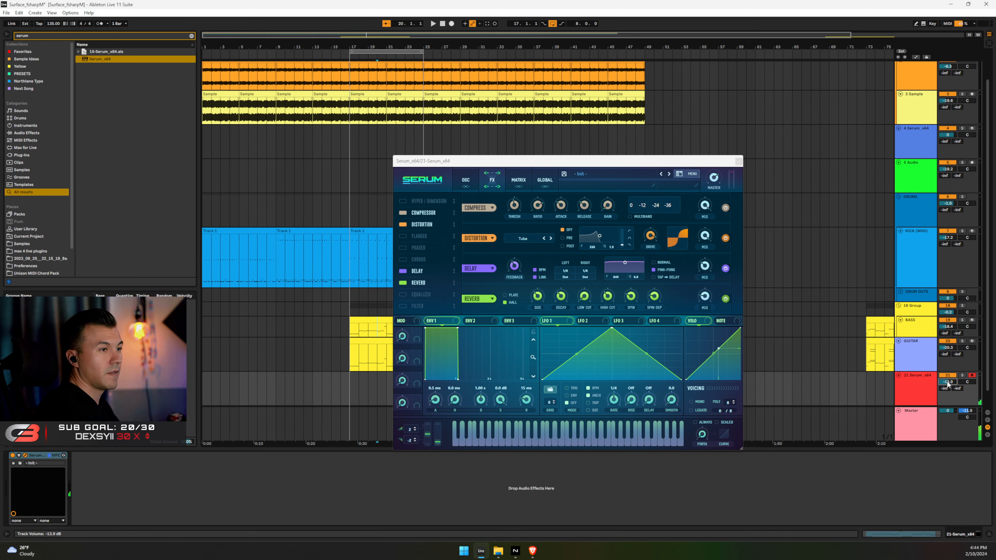
pyautogui.click(738, 161)
# Create an empty 8-bar MIDI clip on the Serum track from bar 17 to bar 25
pyautogui.scroll(-1, 647, 243)
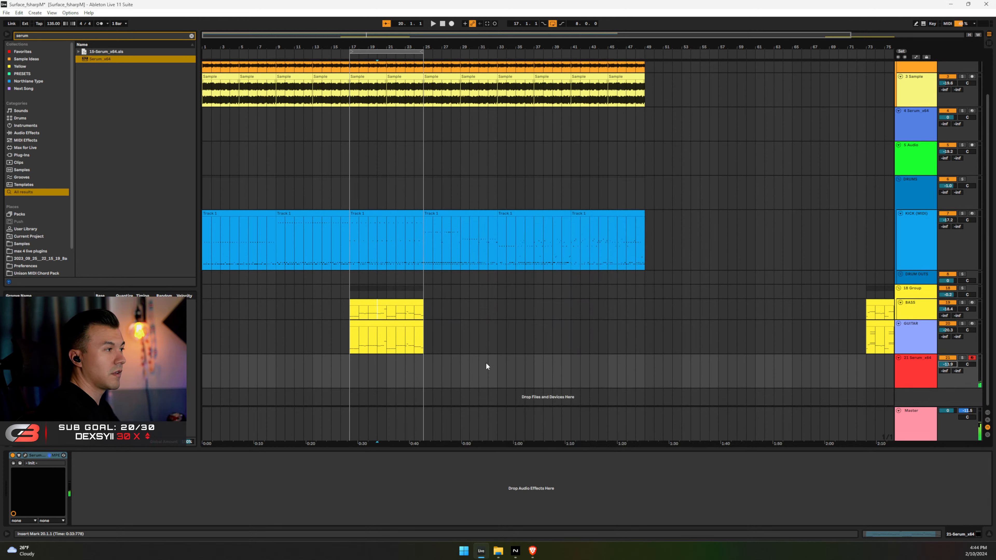
pyautogui.moveTo(345, 368); pyautogui.dragTo(427, 369)
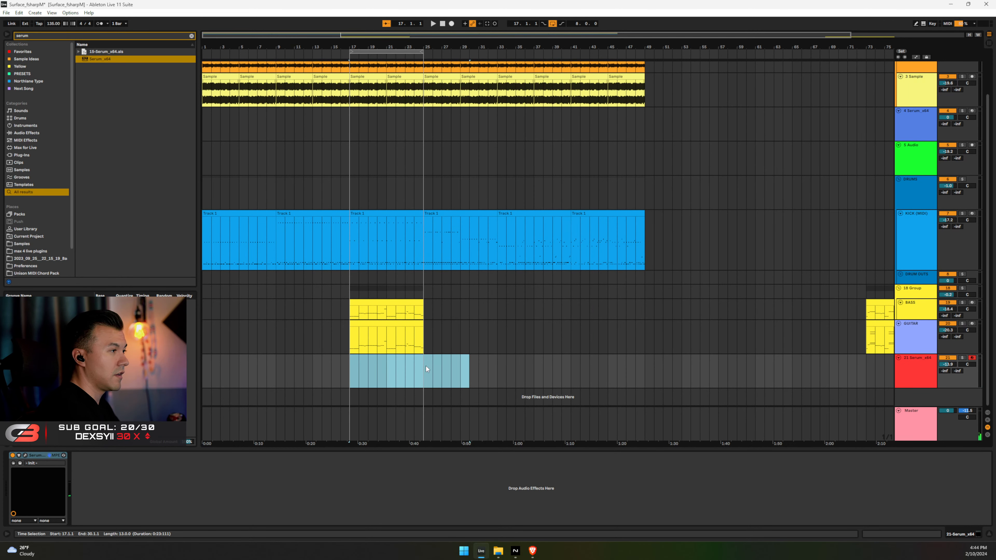
pyautogui.moveTo(352, 369); pyautogui.dragTo(425, 369)
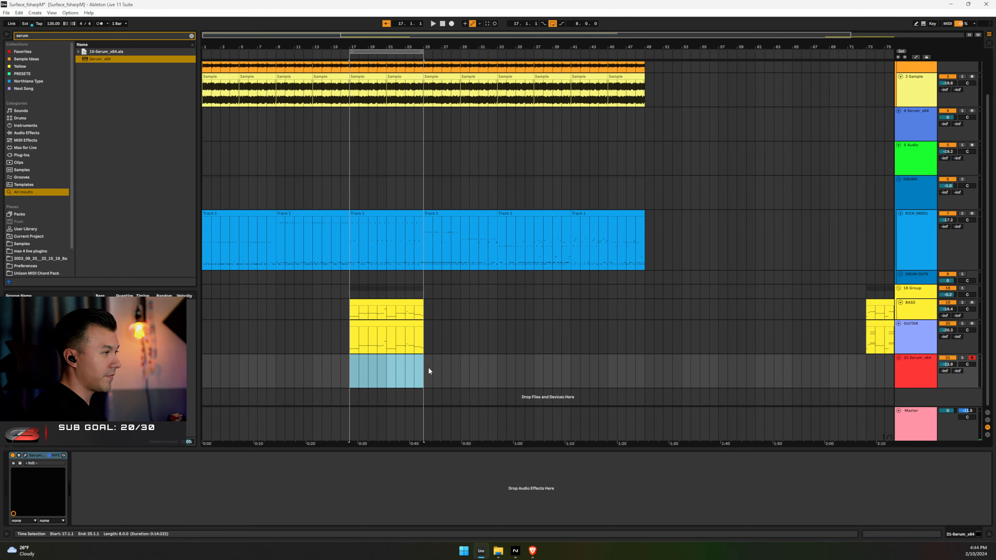
pyautogui.hotkey('ctrl', 'shift', 'm')
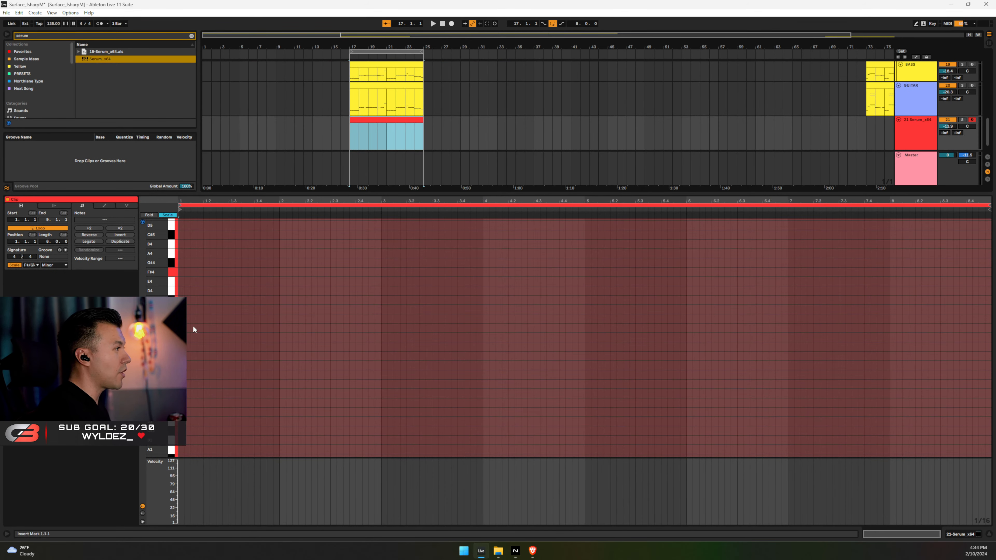
# Lower the Serum track's volume to -22.1 dB and add an F#4 sixteenth note at the clip's start, checking it in playback
pyautogui.click(172, 328)
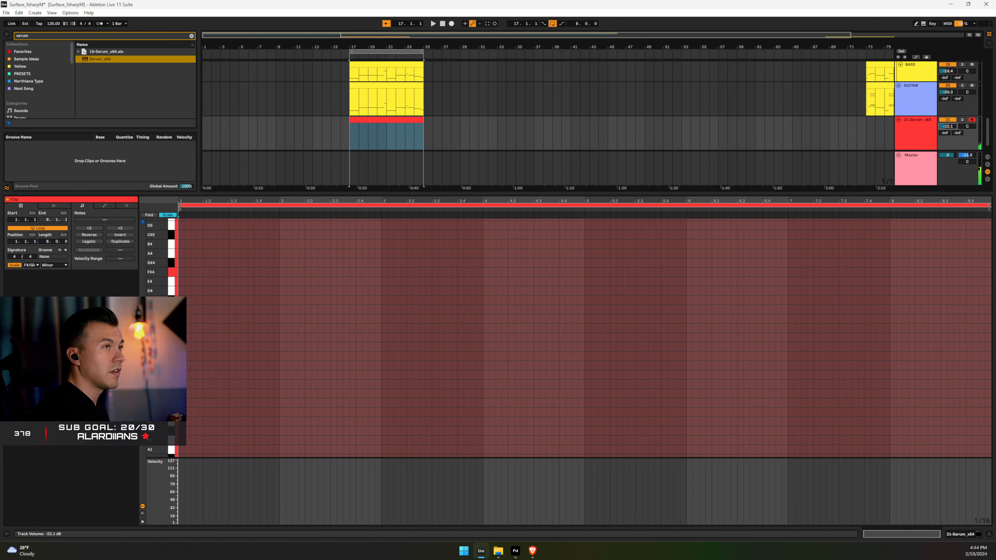
pyautogui.press('space')
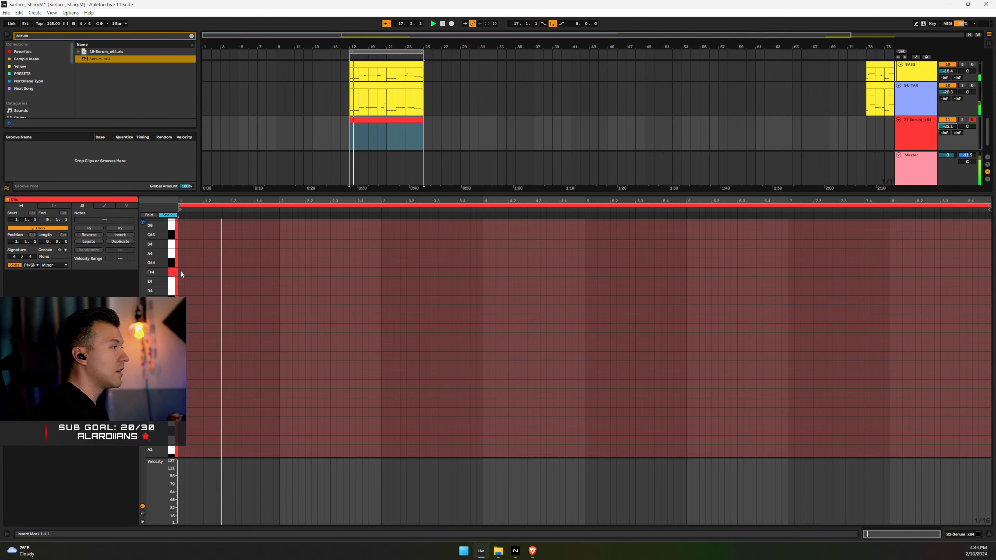
pyautogui.doubleClick(180, 271)
pyautogui.press('space')
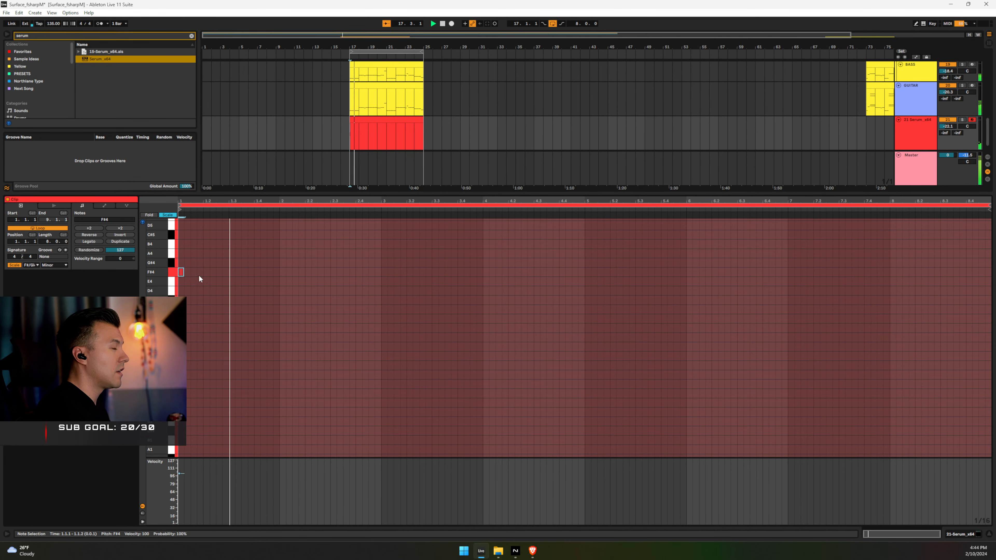
pyautogui.scroll(1, 201, 277)
pyautogui.press('space')
pyautogui.press('space')
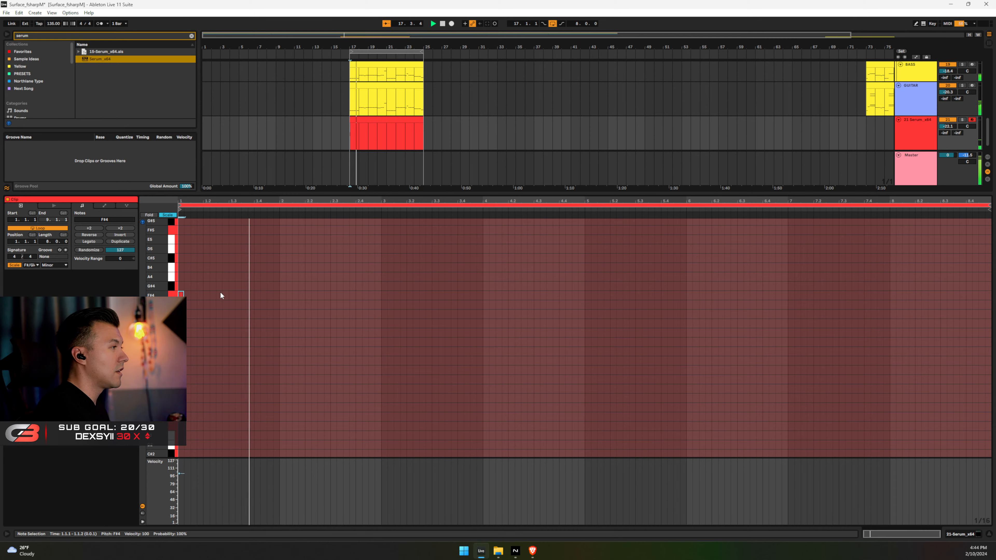
# Add a B4 sixteenth note at 1.3.1, shift it two sixteenths earlier to 1.2.3 and play the clip
pyautogui.doubleClick(232, 268)
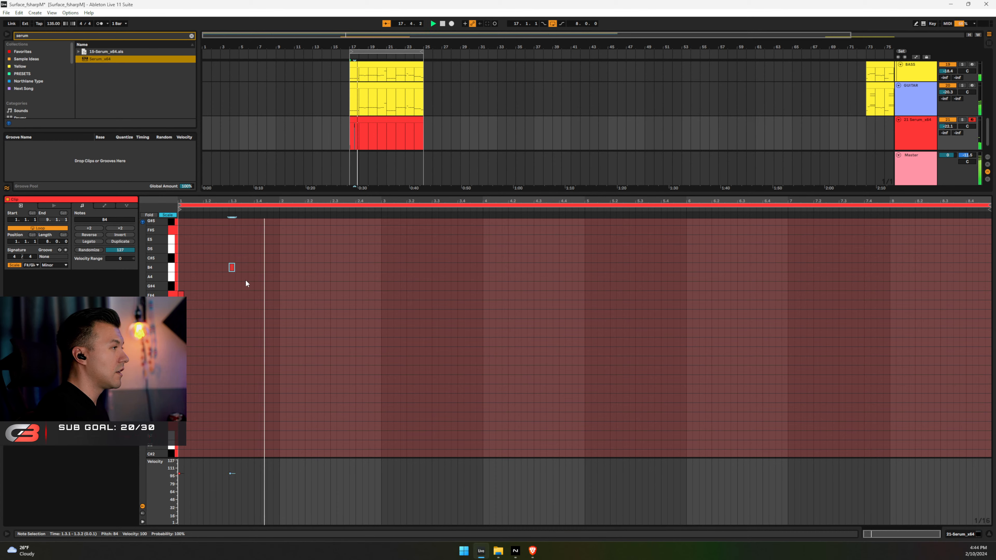
pyautogui.press('space')
pyautogui.press('Left')
pyautogui.press('Left')
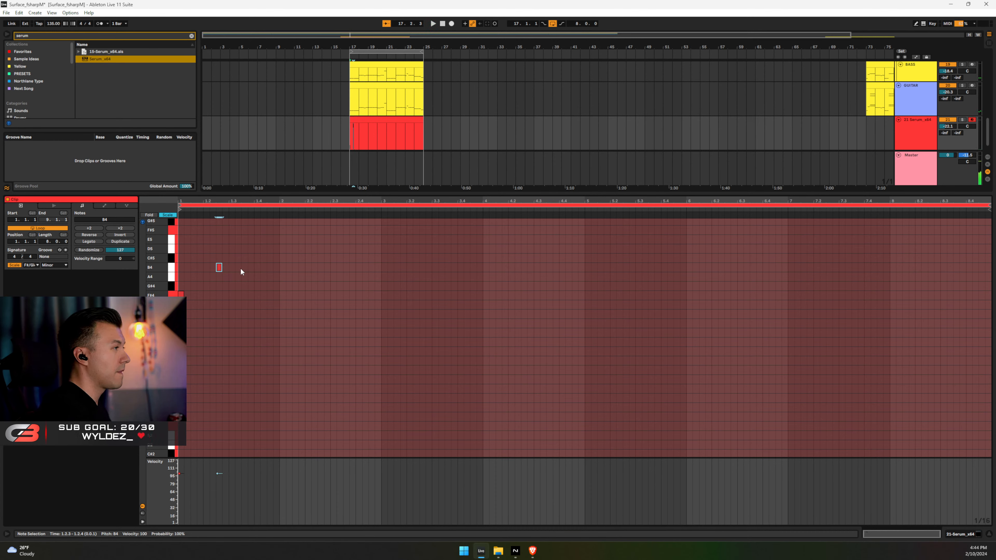
pyautogui.press('space')
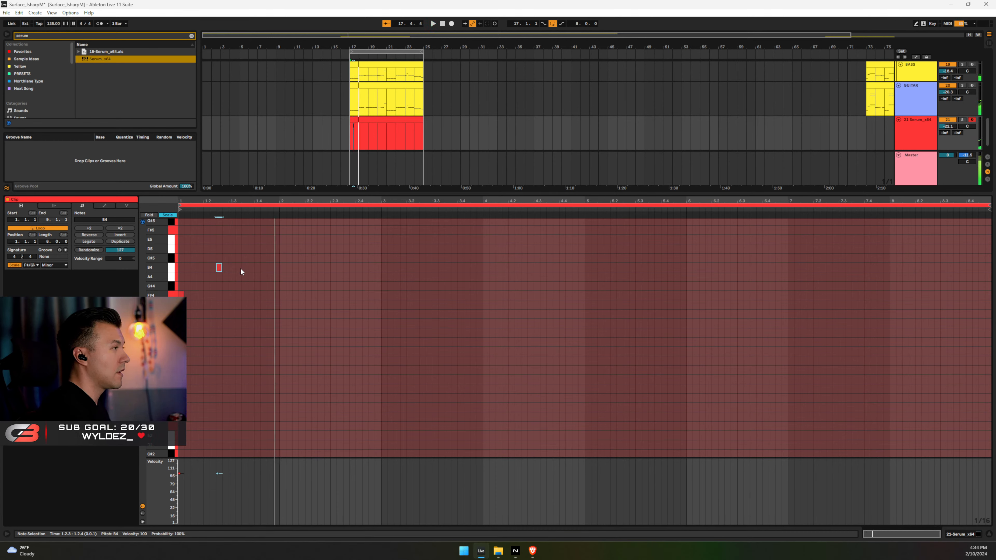
# Add an E5 sixteenth note at 1.3.3 and transpose it down to C#5 while playing the loop
pyautogui.click(244, 242)
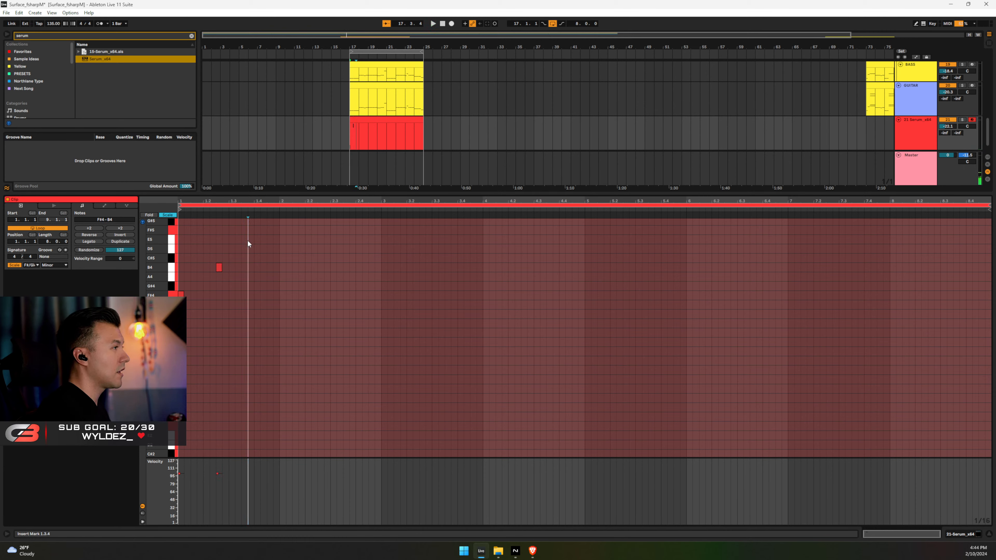
pyautogui.doubleClick(244, 248)
pyautogui.press('space')
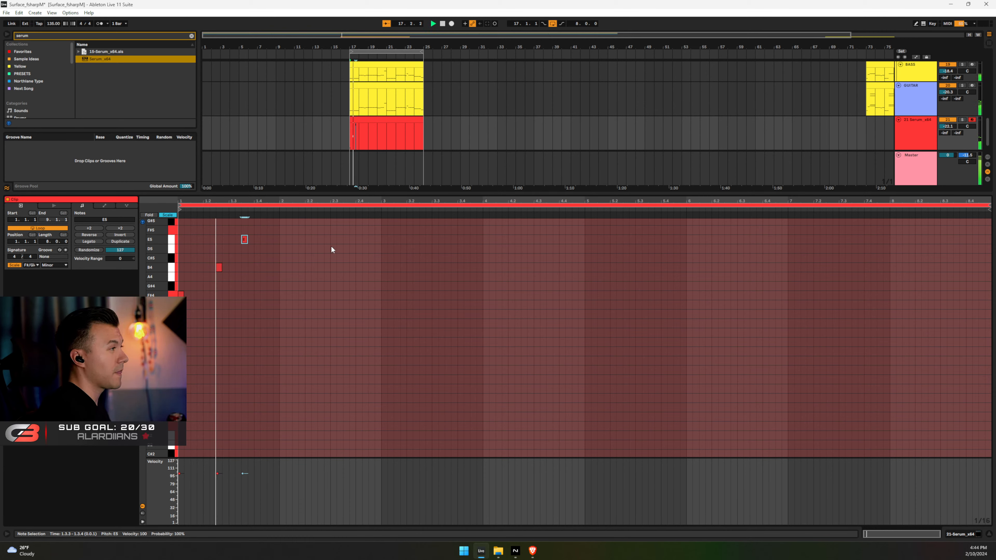
pyautogui.press('Down')
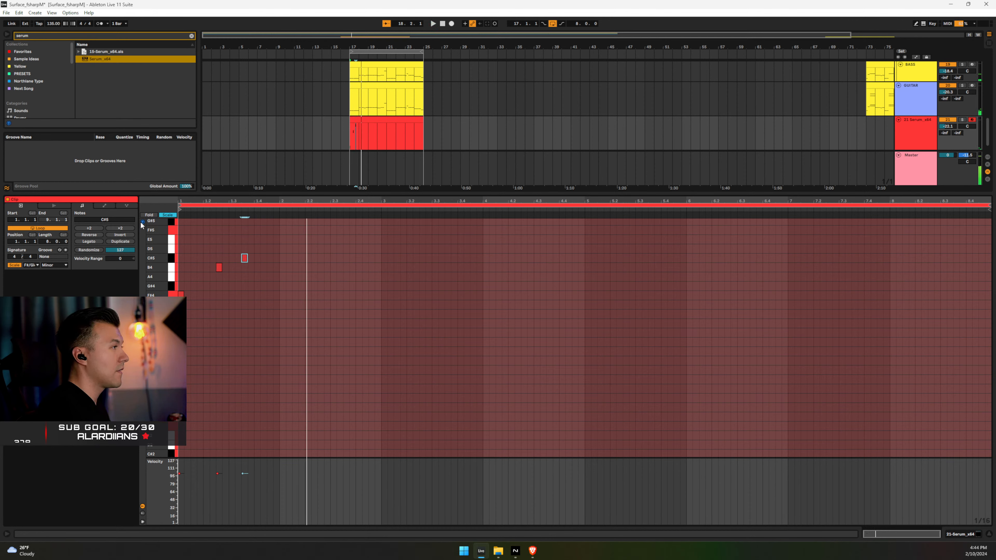
pyautogui.press('space')
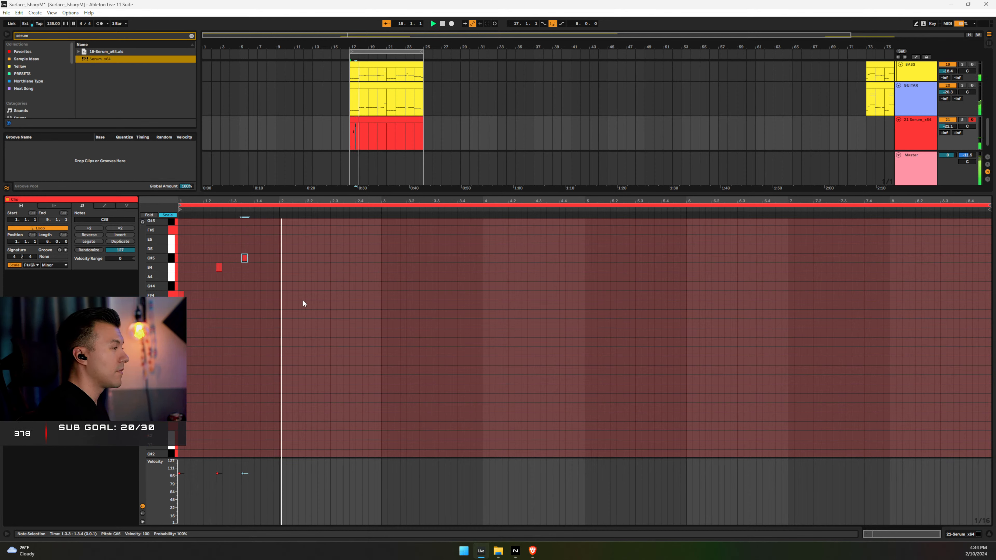
# Shift the C#5 note two sixteenths later to 1.4.1 and repeat the F#4 sixteenth on every eighth through bar 1
pyautogui.press('Right')
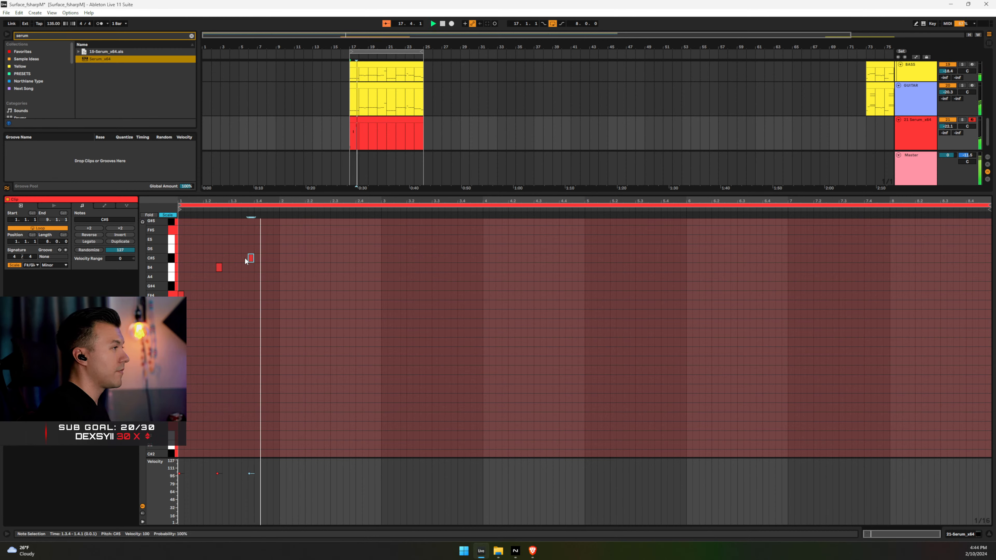
pyautogui.press('Right')
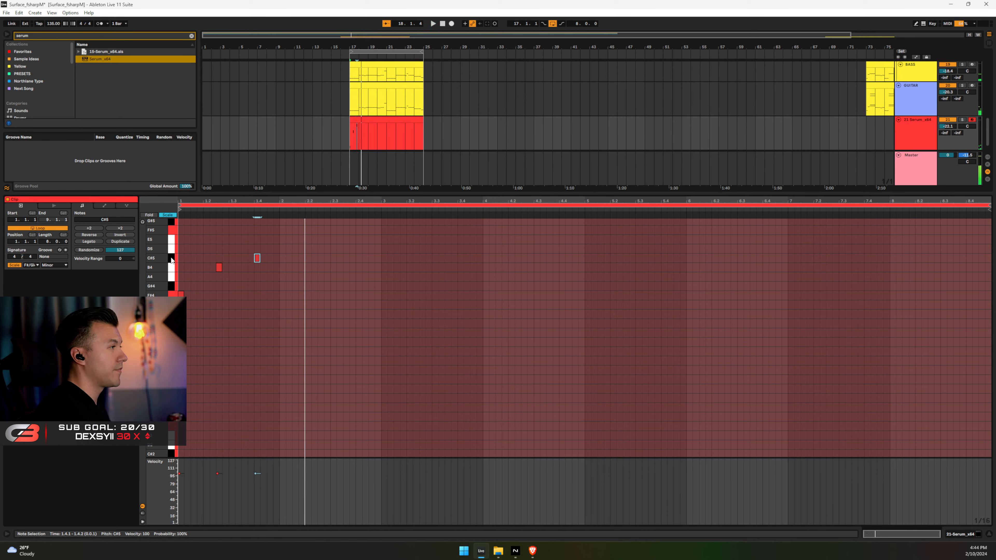
pyautogui.click(181, 298)
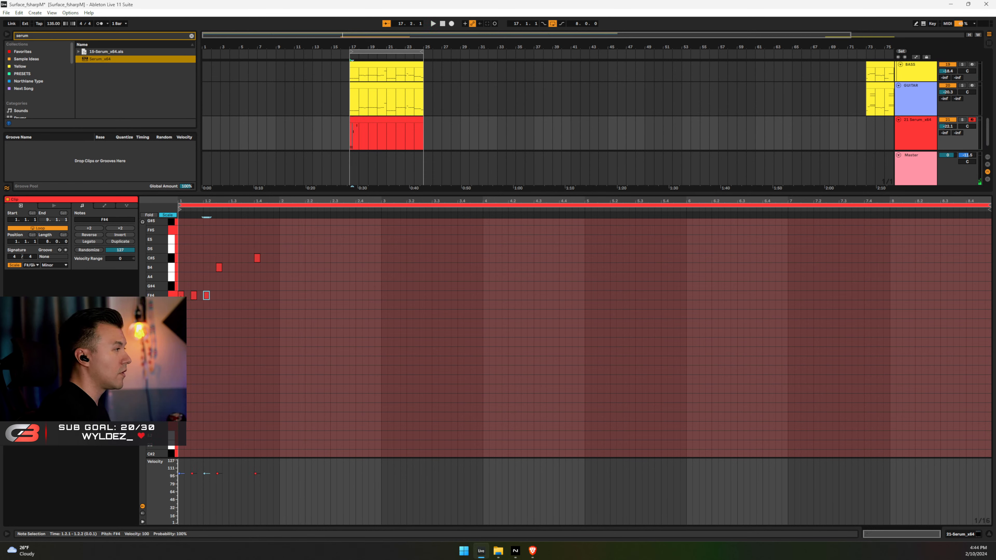
pyautogui.press('Right')
pyautogui.hotkey('ctrl', 'd')
pyautogui.press('Right')
pyautogui.hotkey('ctrl', 'd')
pyautogui.press('Right')
pyautogui.hotkey('ctrl', 'd')
pyautogui.press('Right')
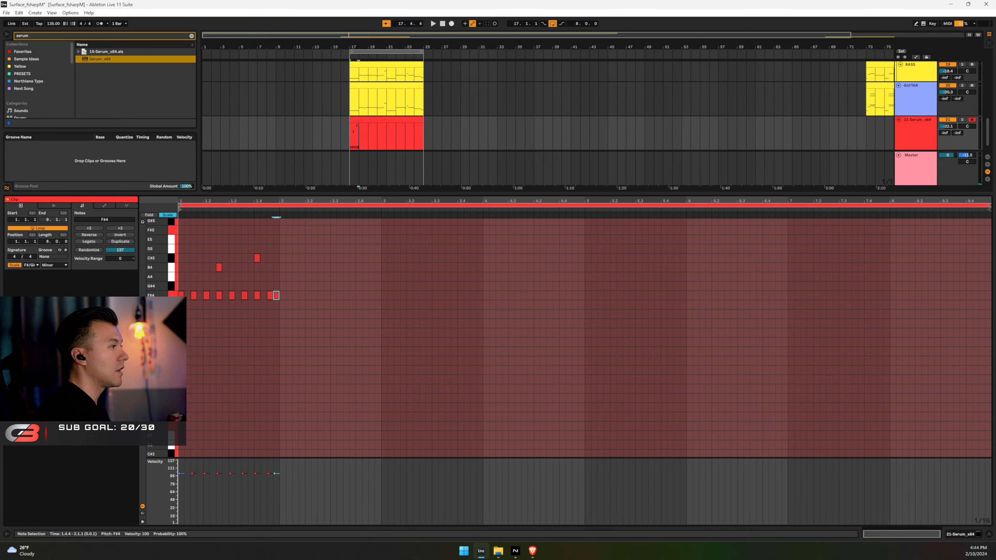
# Extend the F#4 eighth-note repeats through the end of bar 2, removing the surplus notes at 1.4.4 and 3.1.1
pyautogui.press('Escape')
pyautogui.press('Right')
pyautogui.press('Left')
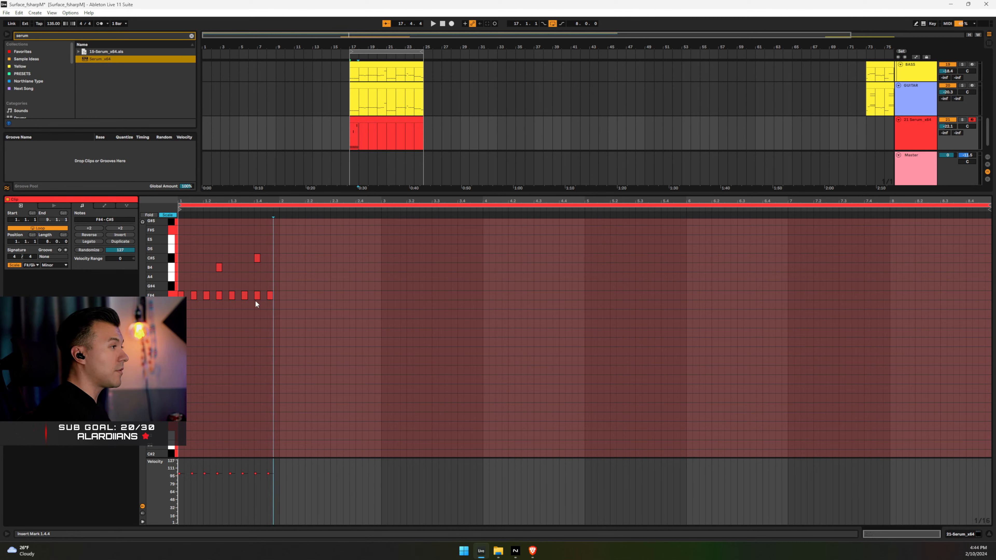
pyautogui.click(272, 295)
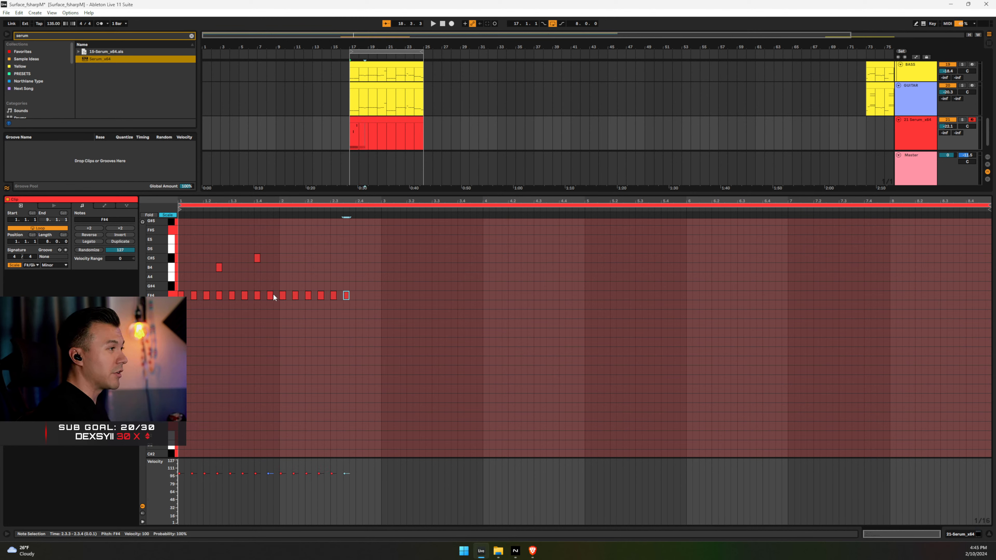
pyautogui.press('Right')
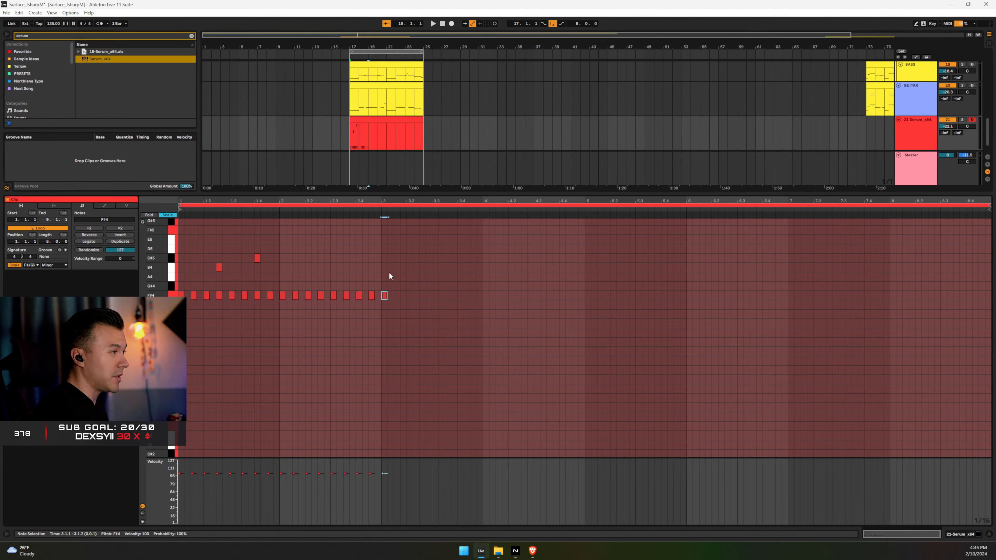
pyautogui.press('Delete')
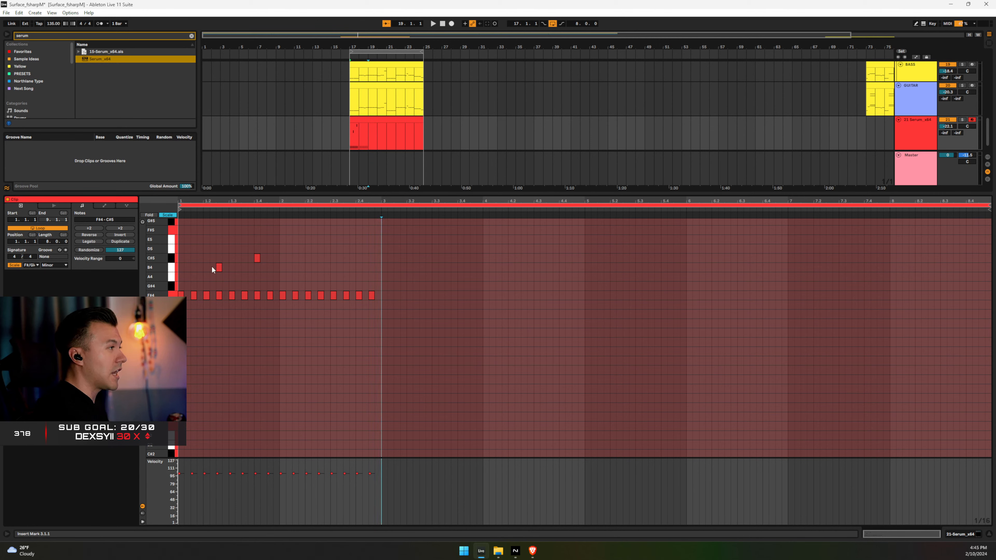
# Replace the B4 and C#5 notes with off-beat sixteenths C#5 at 1.1.2, A4 at 1.1.4, B4 at 1.2.2, D5 at 1.2.4 and B4 at 1.3.2
pyautogui.moveTo(206, 249); pyautogui.dragTo(321, 275)
pyautogui.press('Delete')
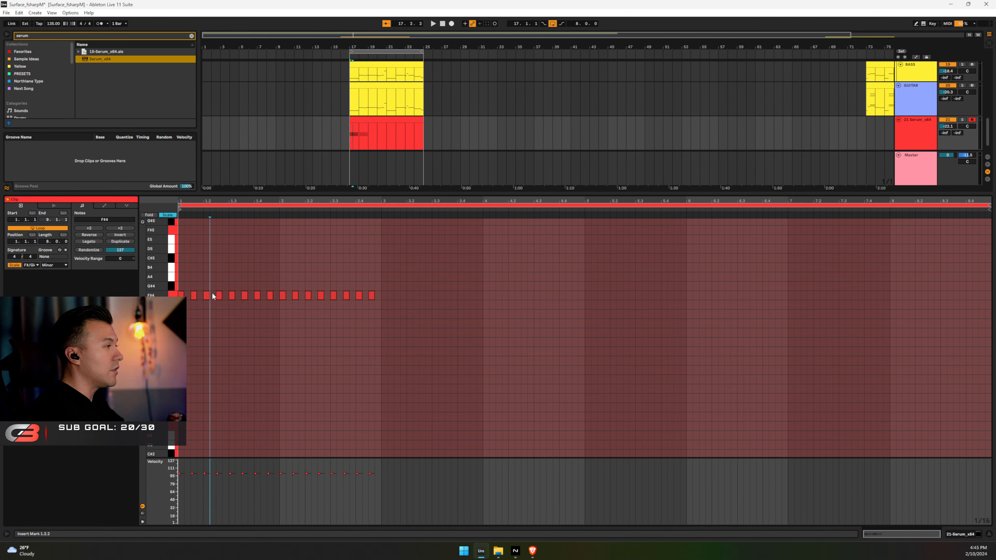
pyautogui.doubleClick(188, 259)
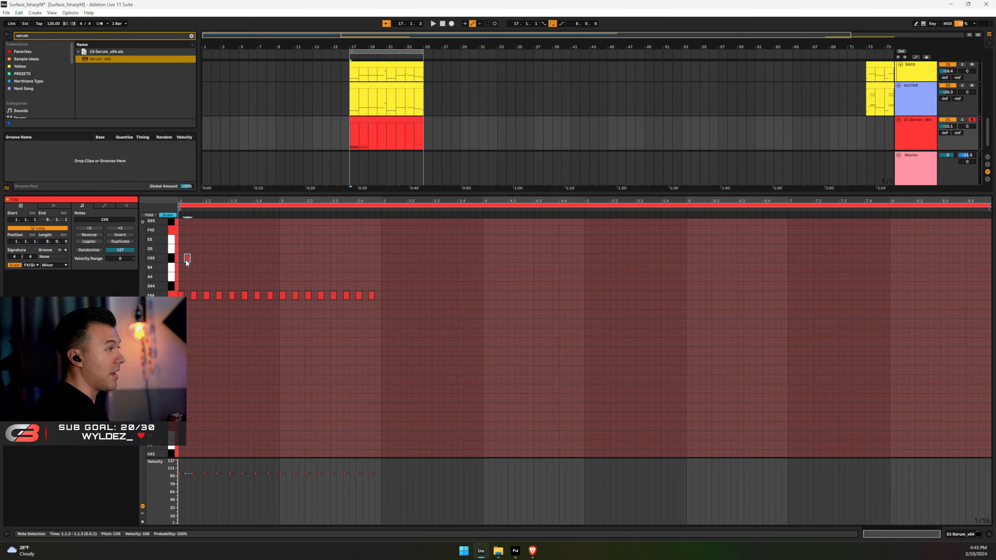
pyautogui.doubleClick(200, 277)
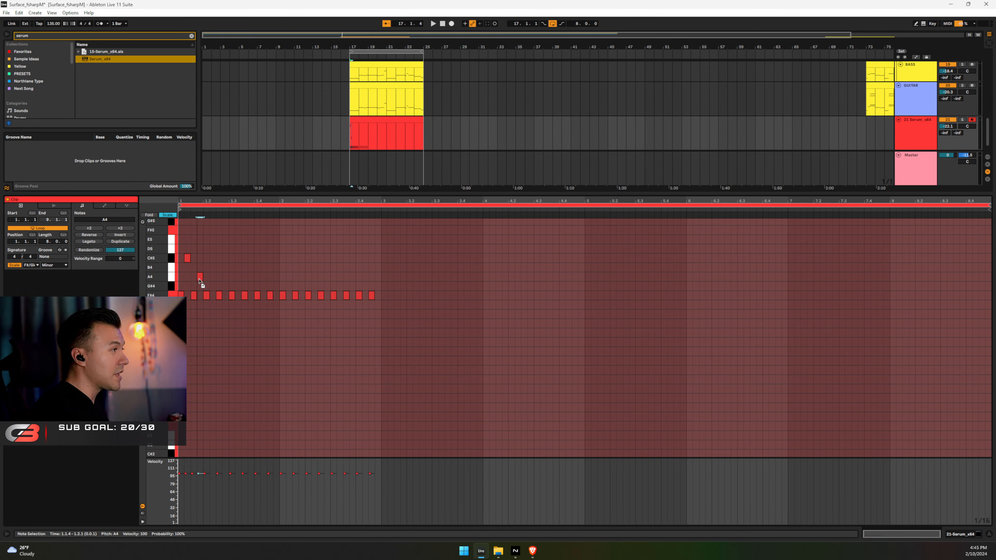
pyautogui.doubleClick(218, 269)
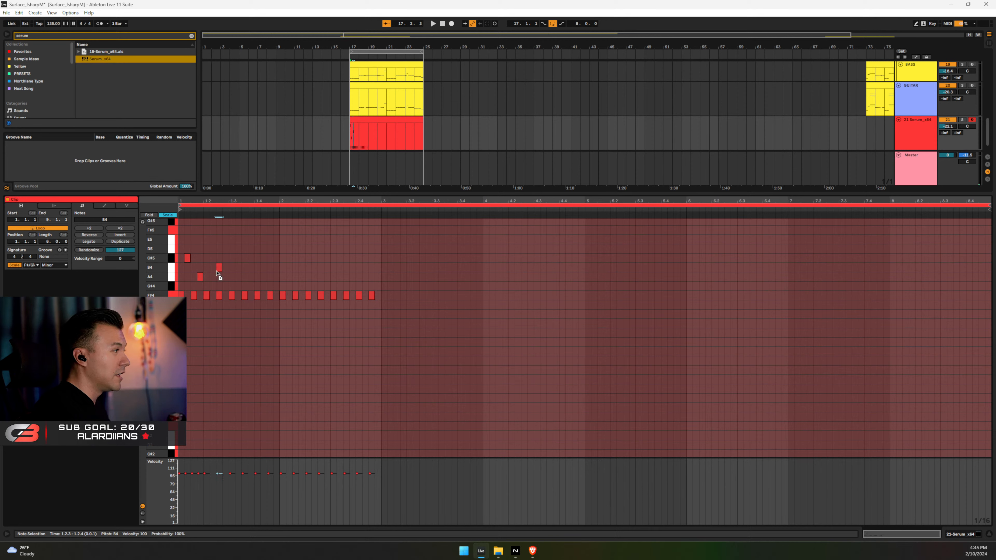
pyautogui.doubleClick(231, 258)
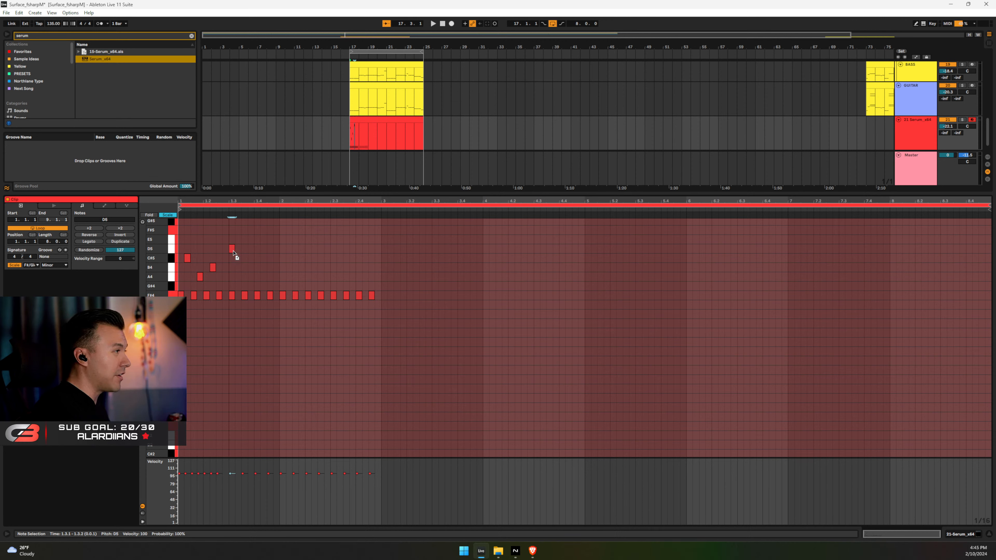
pyautogui.doubleClick(238, 268)
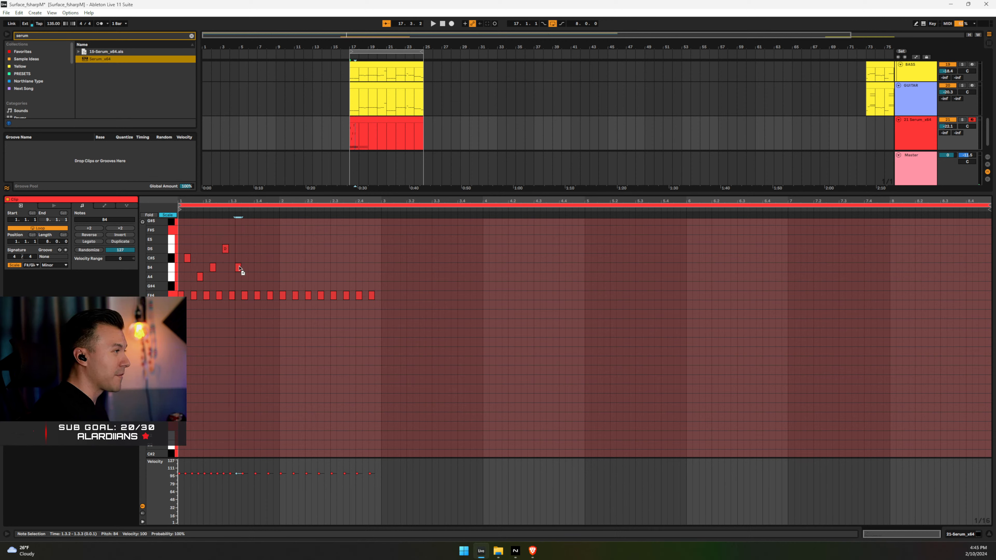
# Complete bar 1's off-beat melody with sixteenths C#5 at 1.3.4, A4 at 1.4.2 and B4 at 1.4.4
pyautogui.press('Right')
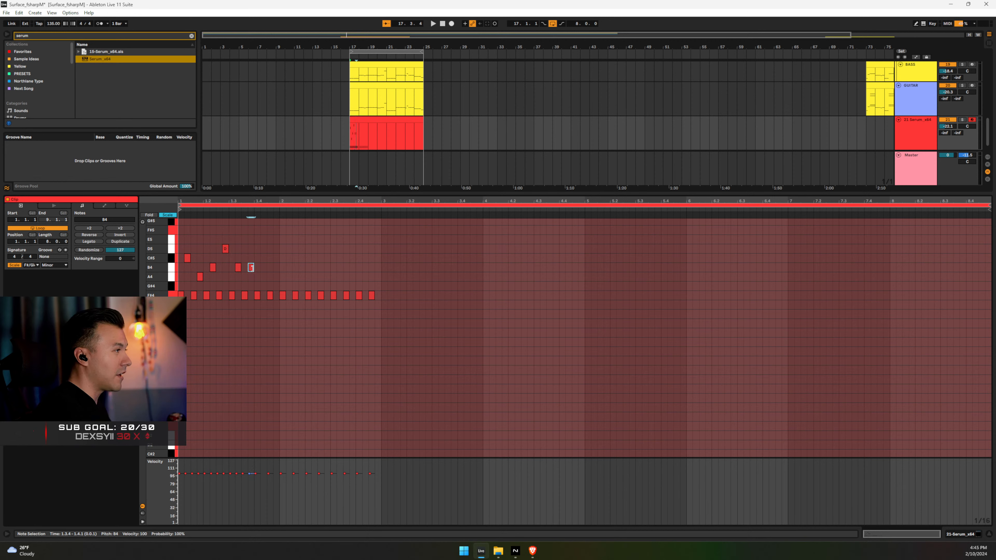
pyautogui.press('Up')
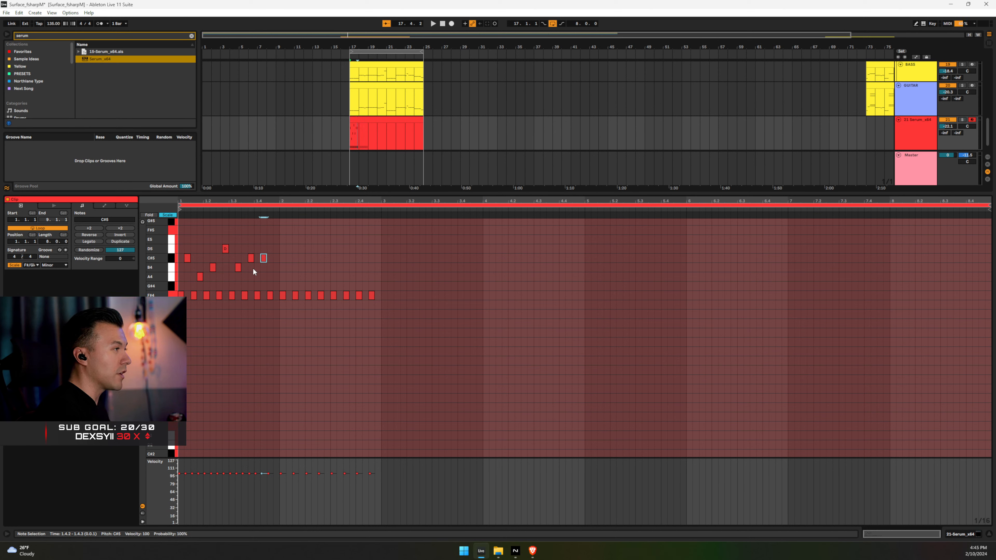
pyautogui.hotkey('ctrl', 'd')
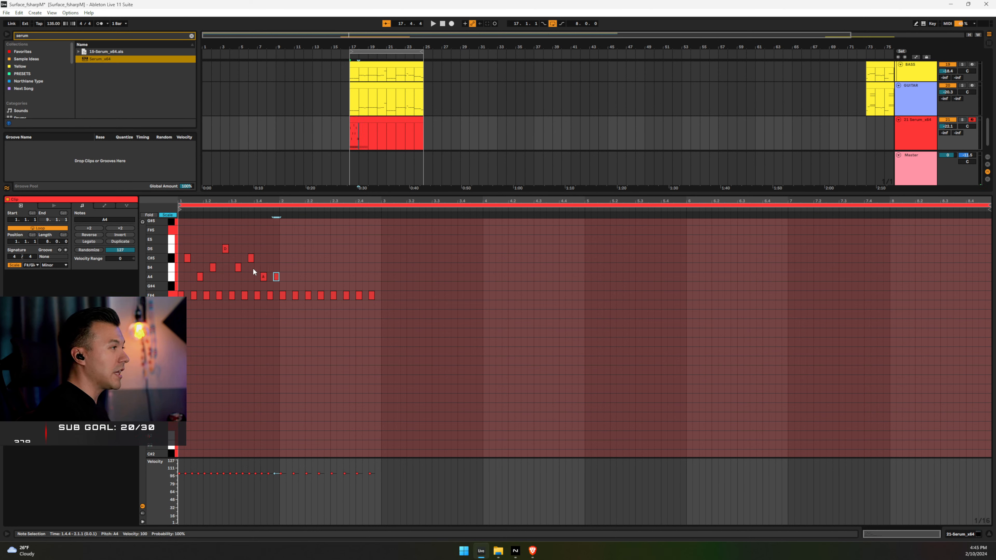
pyautogui.press('Up')
# Continue the off-beat melody into bar 2 with sixteenths A4 at 2.1.2, D5 at 2.1.4 and B4 at 2.2.2
pyautogui.hotkey('ctrl', 'd')
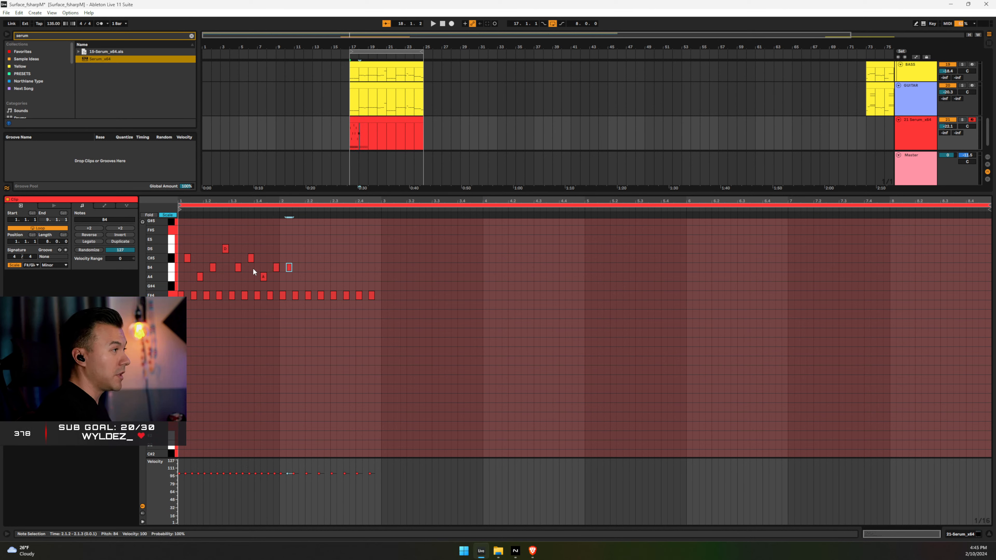
pyautogui.press('Down')
pyautogui.hotkey('ctrl', 'd')
pyautogui.press('Up')
pyautogui.press('Up')
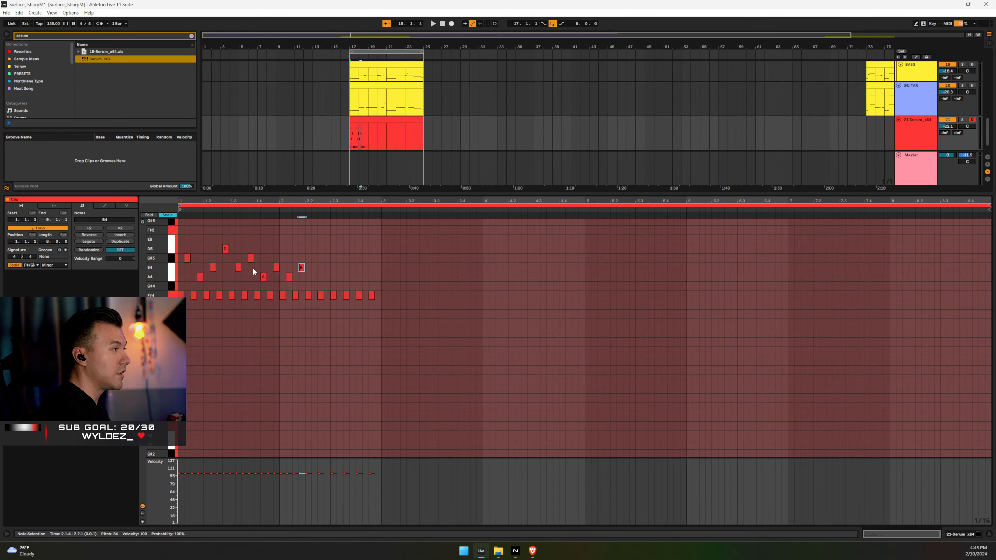
pyautogui.press('Up')
pyautogui.hotkey('ctrl', 'd')
pyautogui.press('Down')
pyautogui.press('Down')
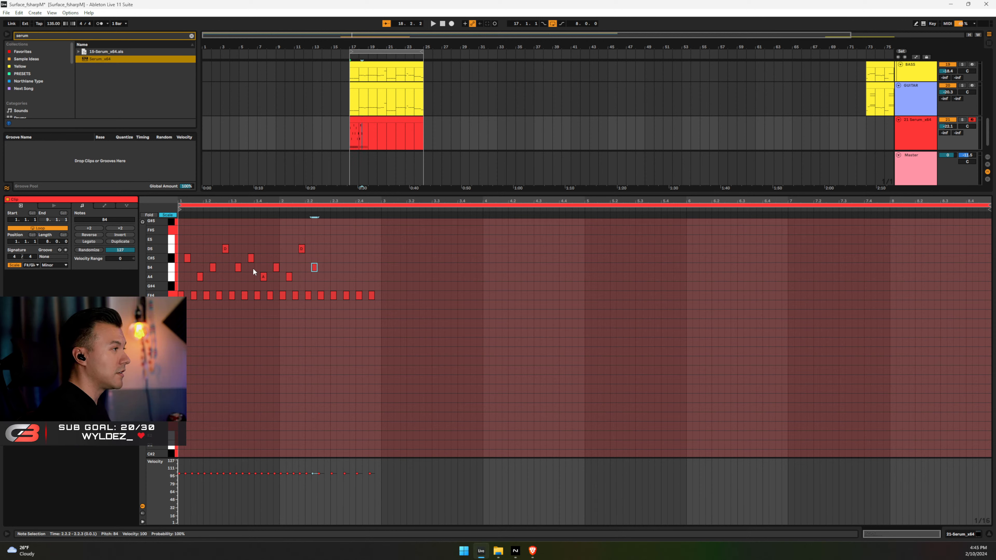
# Add off-beat sixteenths G#4 at 2.2.4 and A4 at 2.3.2 to the melody
pyautogui.hotkey('ctrl', 'd')
pyautogui.press('Right')
pyautogui.press('Down')
pyautogui.press('Down')
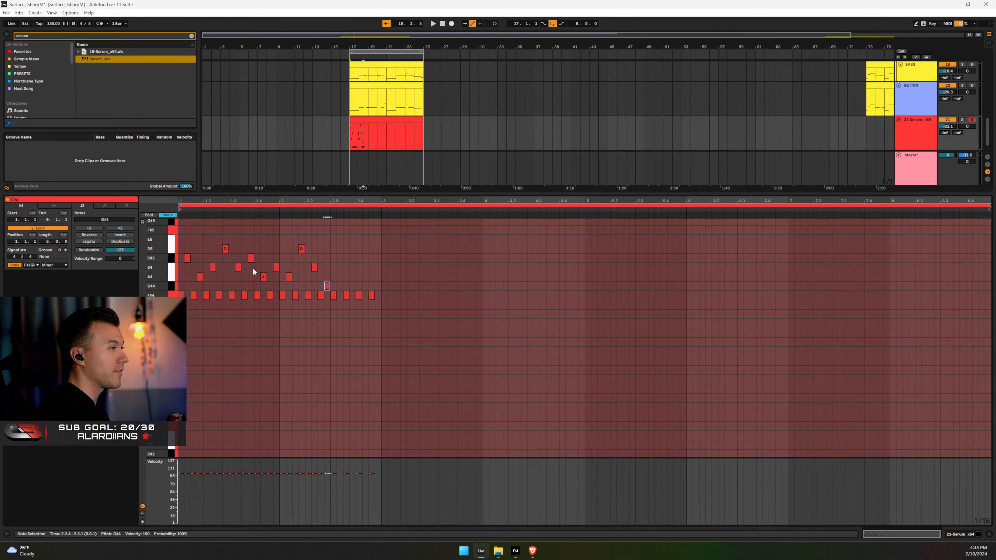
pyautogui.hotkey('ctrl', 'd')
pyautogui.press('Right')
pyautogui.press('Up')
# Finish bar 2's off-beat melody with sixteenths G#4 at 2.3.4, B4 at 2.4.2 and C#5 at 2.4.4
pyautogui.hotkey('ctrl', 'd')
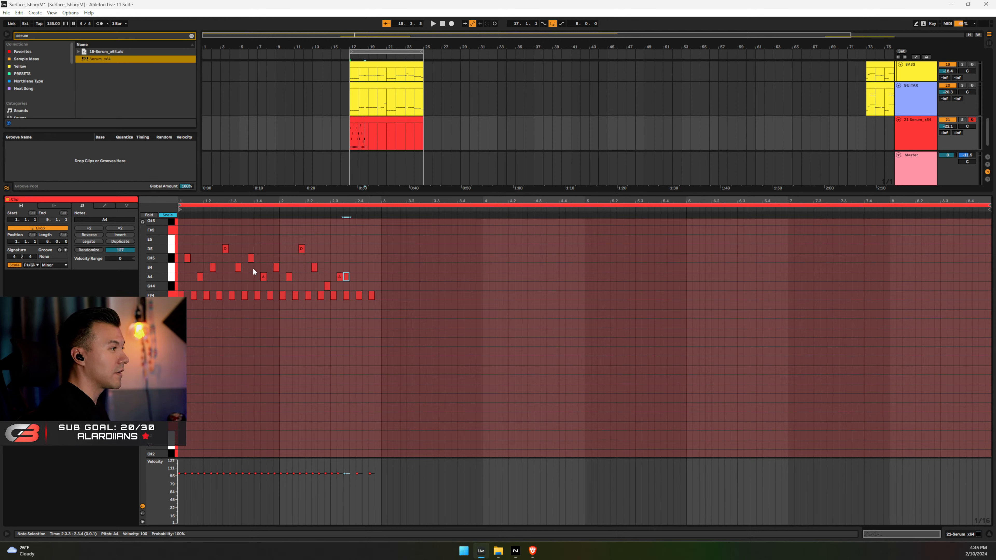
pyautogui.press('Down')
pyautogui.press('Right')
pyautogui.hotkey('ctrl', 'd')
pyautogui.press('Up')
pyautogui.press('Up')
pyautogui.press('Right')
pyautogui.hotkey('ctrl', 'd')
pyautogui.press('Up')
pyautogui.press('Up')
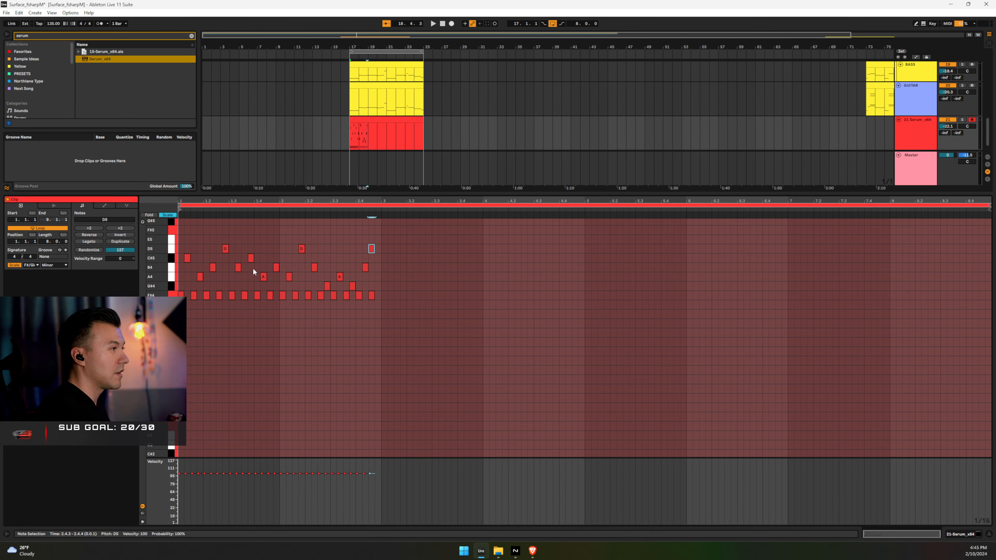
pyautogui.press('Right')
pyautogui.press('Down')
# Lower the Serum track's volume to -27.8 dB during playback and solo the track to hear it alone
pyautogui.press('space')
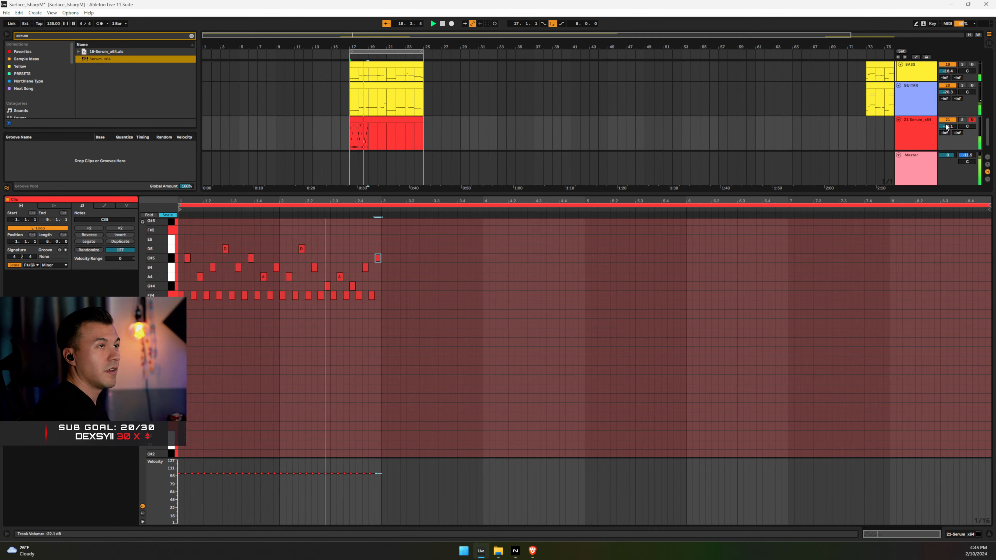
pyautogui.moveTo(945, 125); pyautogui.dragTo(945, 134)
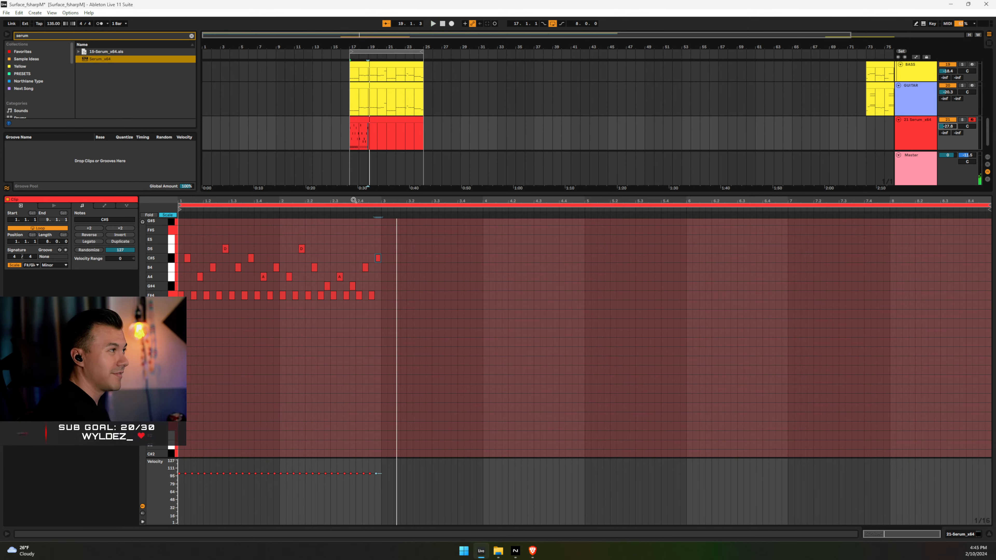
pyautogui.click(963, 120)
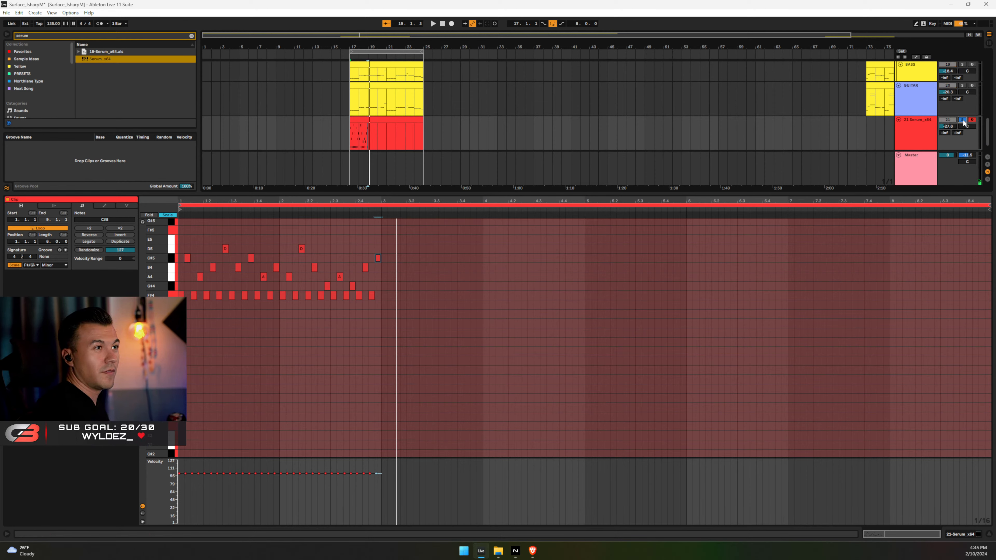
pyautogui.press('space')
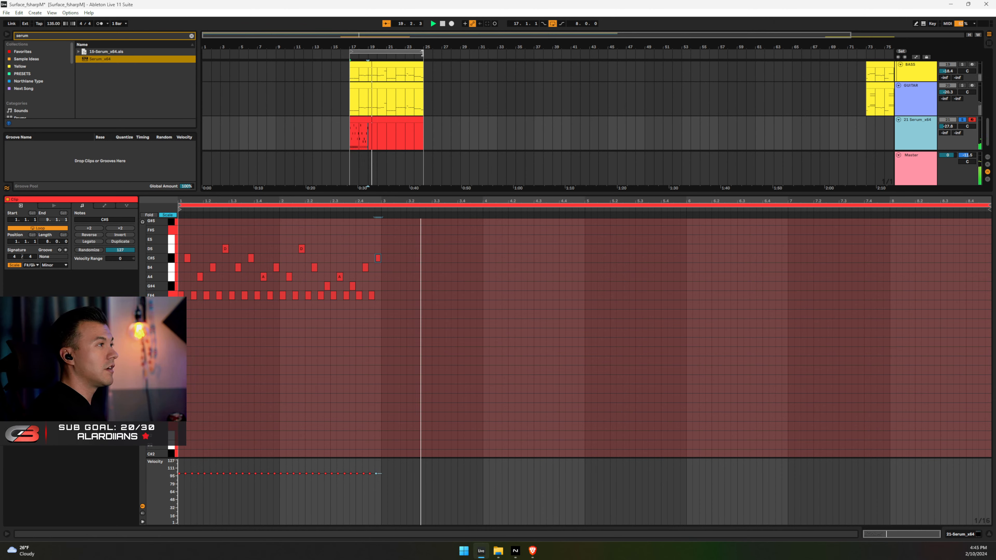
pyautogui.press('space')
# Duplicate the two-bar note pattern three times to fill the eight-bar clip and start playback
pyautogui.hotkey('ctrl', 'a')
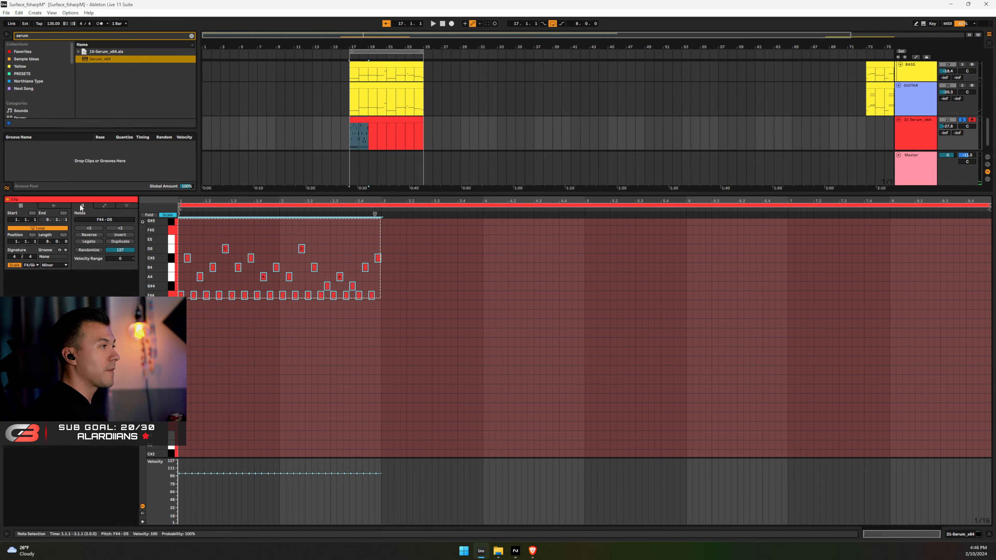
pyautogui.hotkey('ctrl', 'd')
pyautogui.hotkey('ctrl', 'd')
pyautogui.hotkey('ctrl', 'd')
pyautogui.press('space')
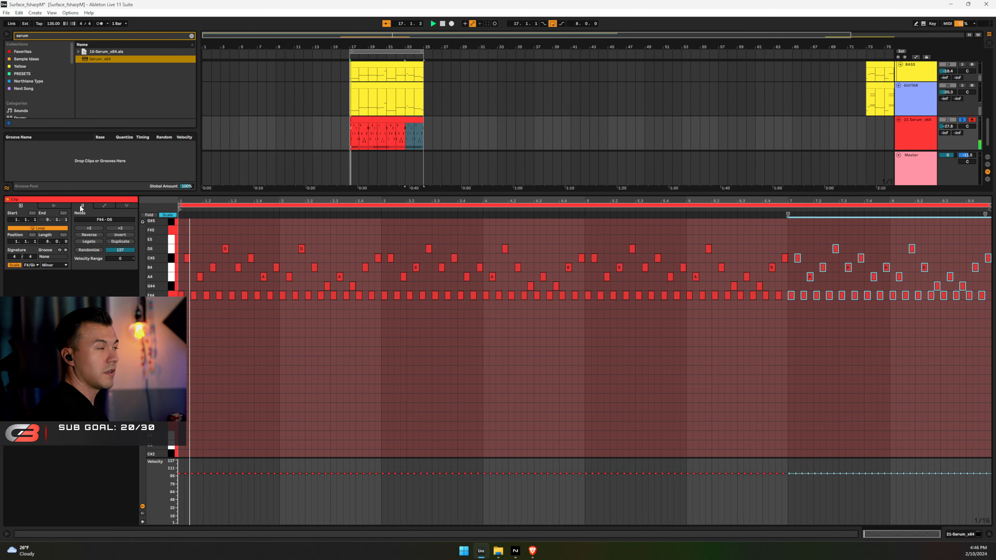
# Open the Serum plugin window from the Serum track's device chain while the clip plays
pyautogui.click(920, 131)
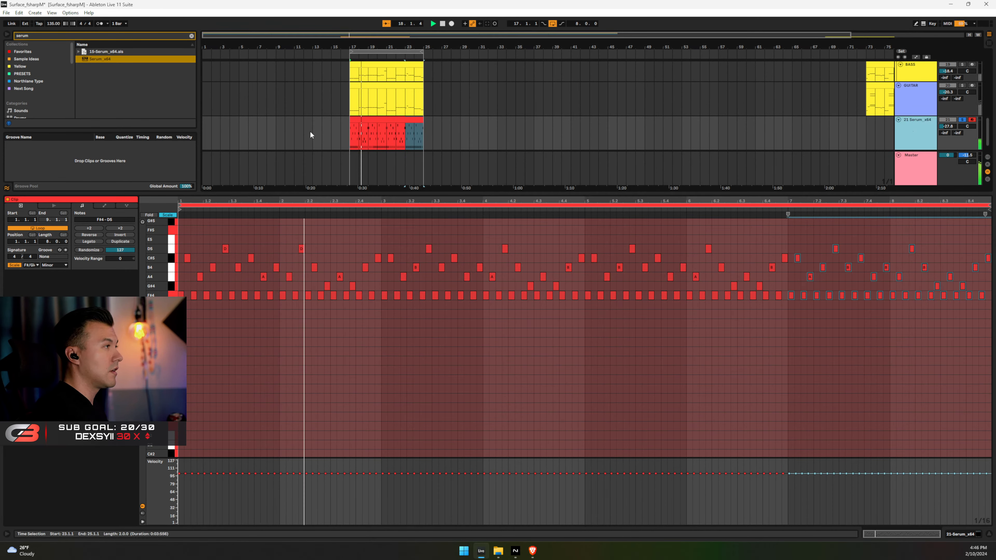
pyautogui.click(356, 119)
pyautogui.doubleClick(914, 124)
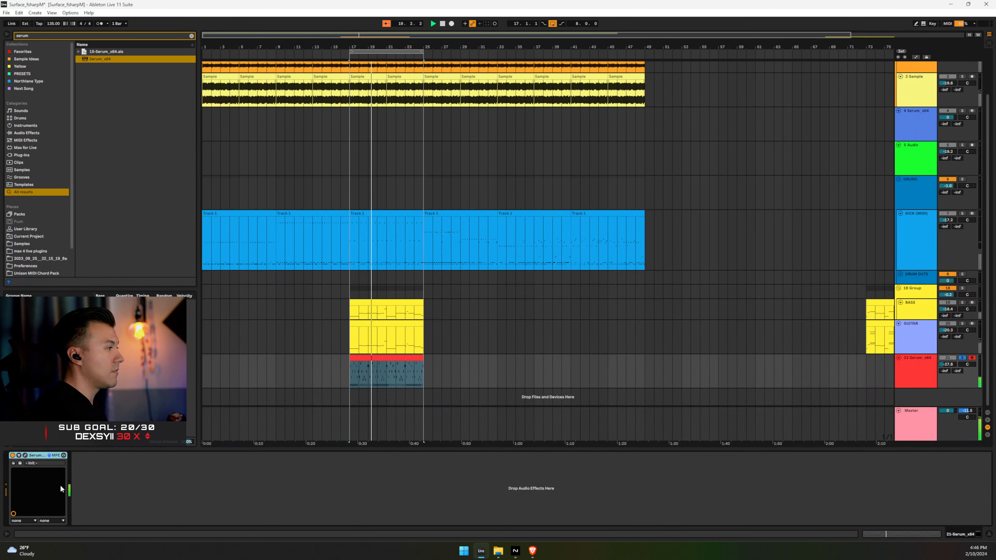
pyautogui.click(22, 456)
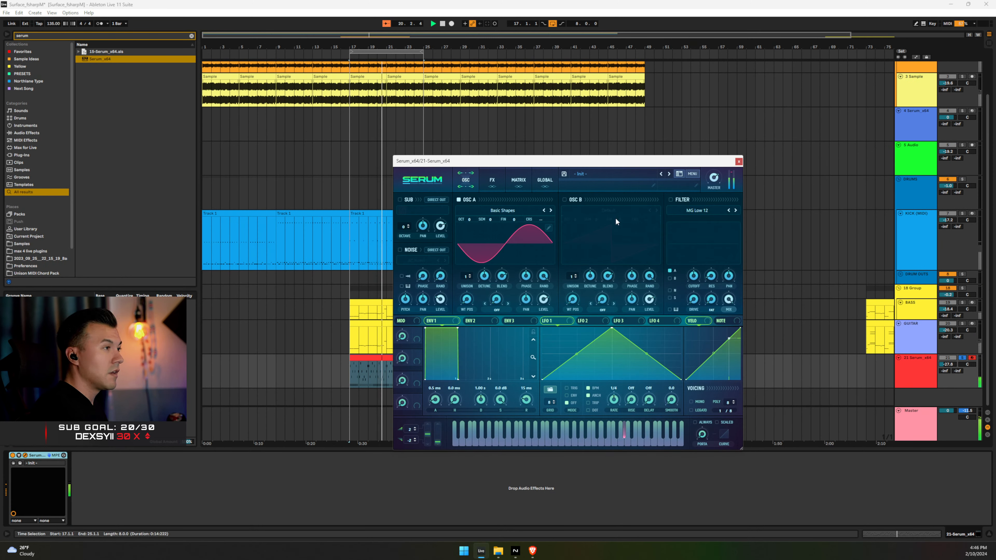
# Check Serum's effects, matrix and global pages and set oscillator A's unison to 16 voices
pyautogui.click(490, 179)
pyautogui.click(518, 180)
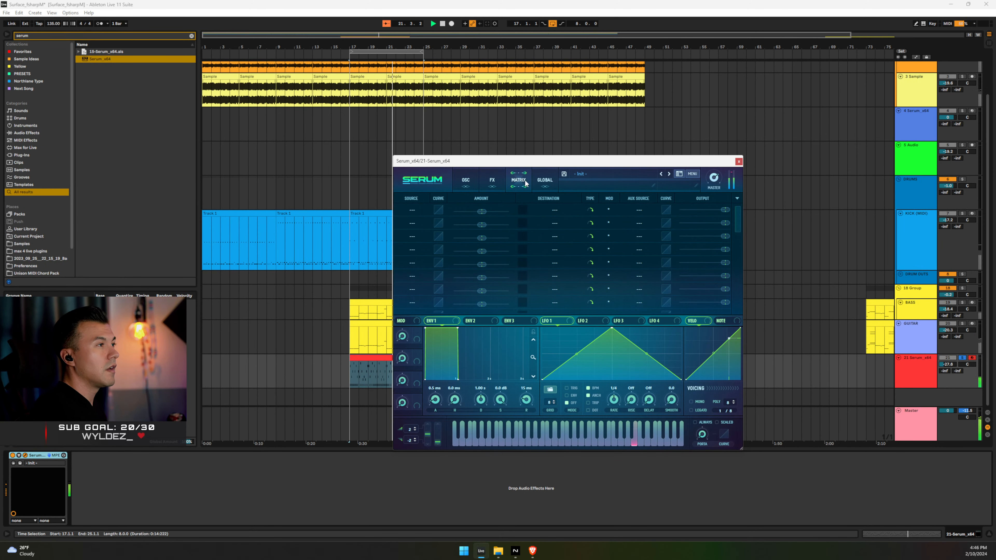
pyautogui.click(544, 180)
pyautogui.click(466, 180)
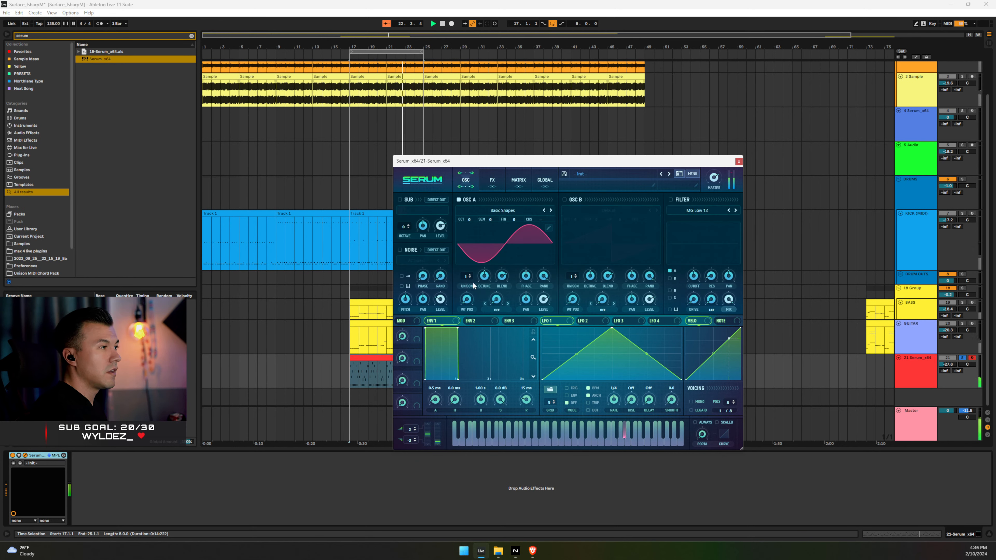
pyautogui.moveTo(467, 276); pyautogui.dragTo(467, 268)
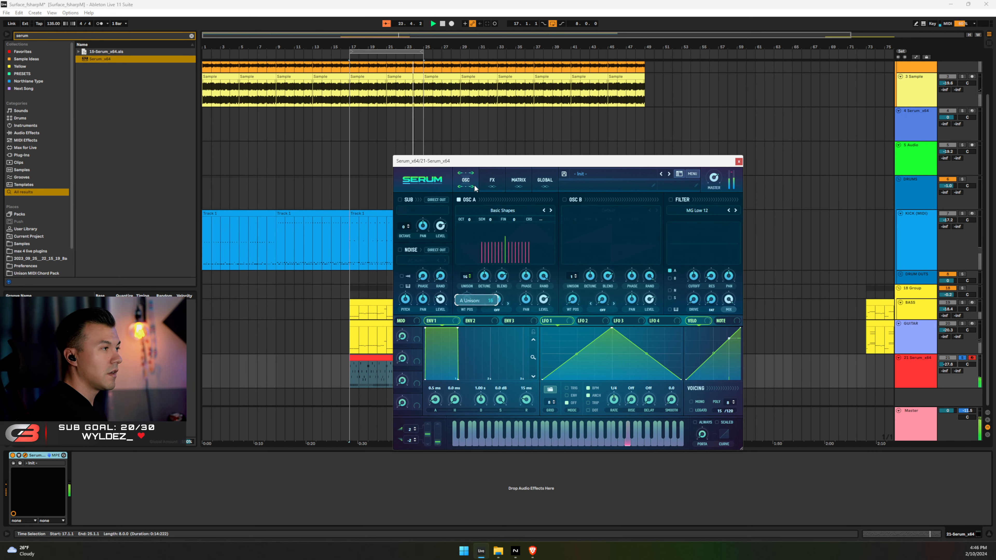
# Adjust Serum's oscillators, tweaking A's detune and enabling B with 14 unison voices, and raise the Serum track's volume to -26.0 dB
pyautogui.moveTo(484, 276)
pyautogui.mouseDown()
pyautogui.moveTo(484, 234)
pyautogui.moveTo(490, 298)
pyautogui.moveTo(493, 285)
pyautogui.mouseUp()
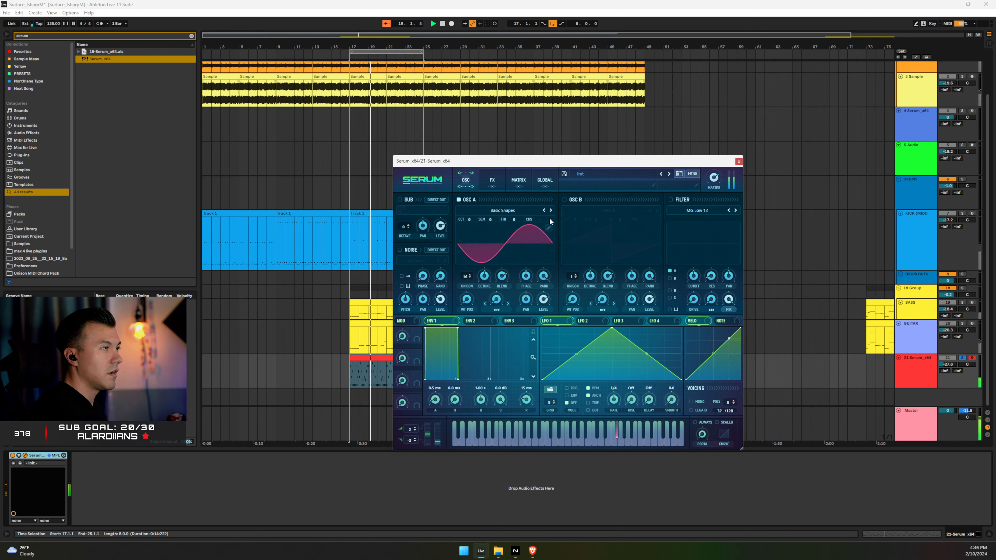
pyautogui.click(565, 197)
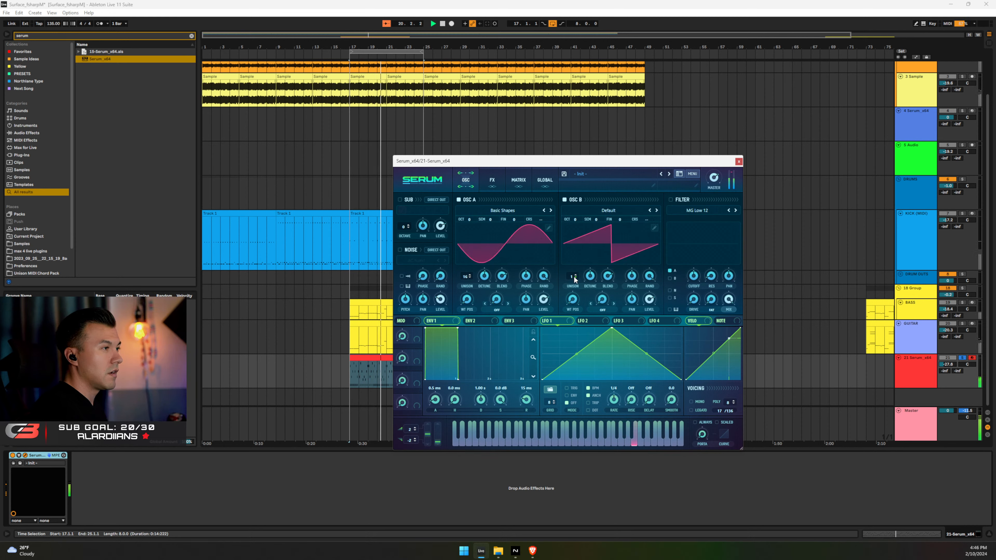
pyautogui.moveTo(571, 276); pyautogui.dragTo(582, 198)
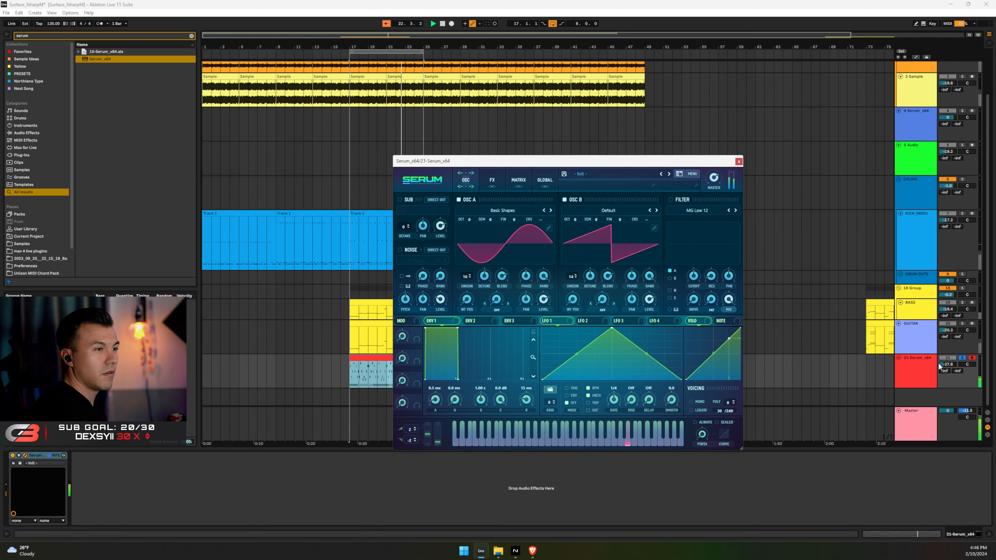
pyautogui.moveTo(939, 366); pyautogui.dragTo(939, 345)
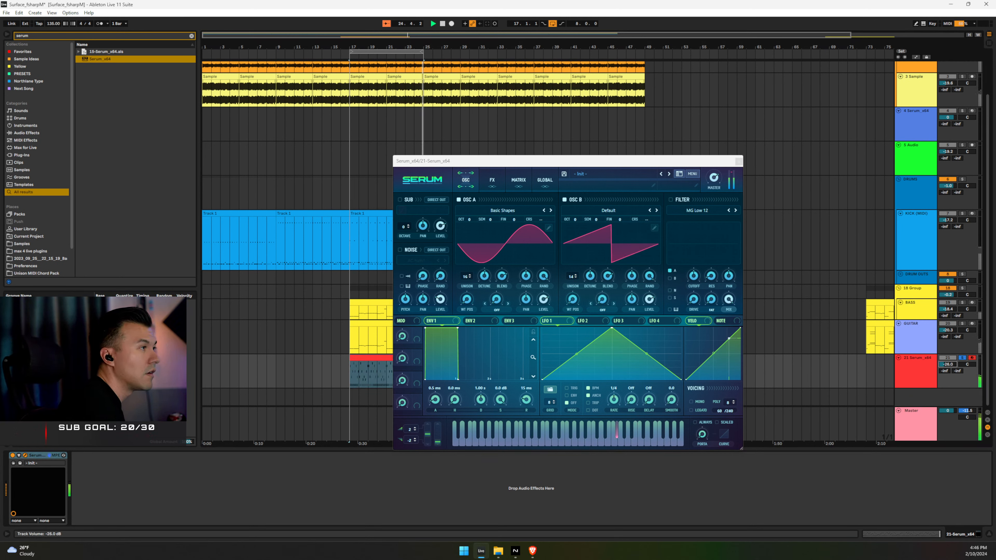
# Apply Remove Fundamental (HPF) to oscillator B's wavetable in the table editor, audition it and close the Serum window
pyautogui.click(615, 237)
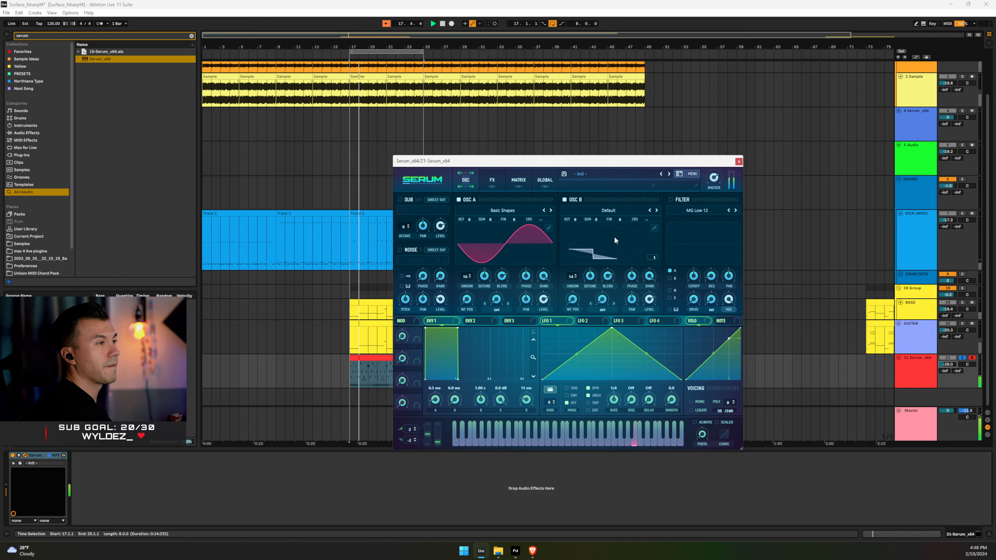
pyautogui.click(654, 228)
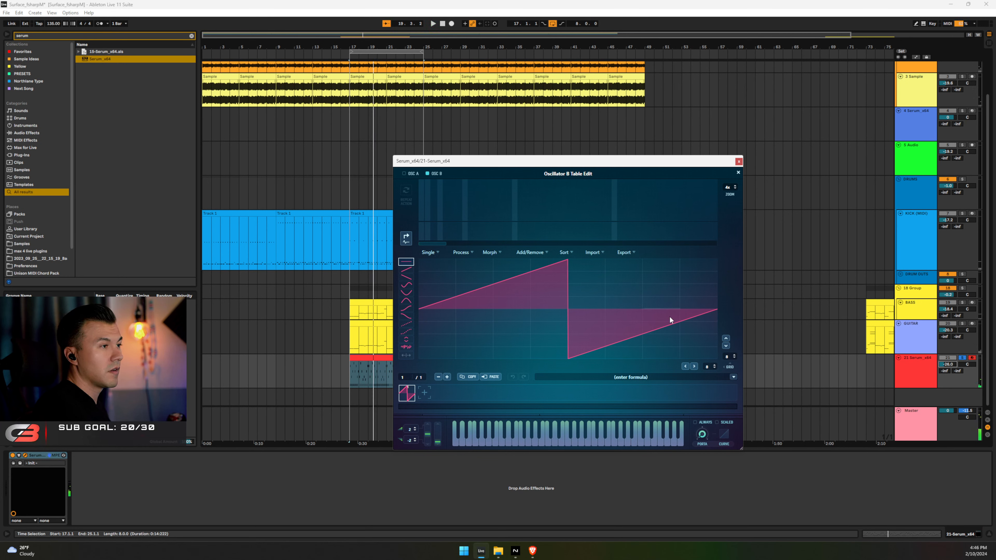
pyautogui.click(430, 253)
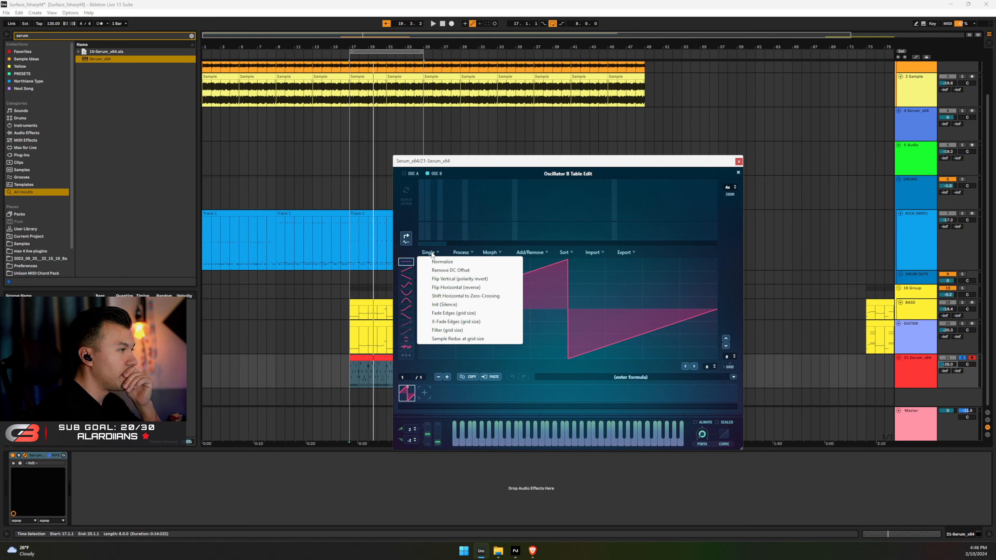
pyautogui.click(468, 252)
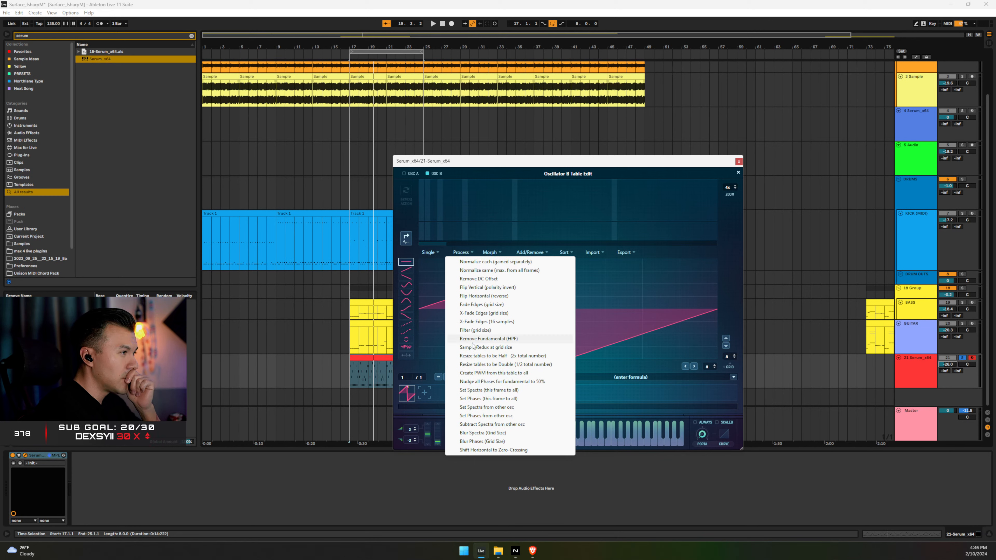
pyautogui.click(481, 339)
pyautogui.press('space')
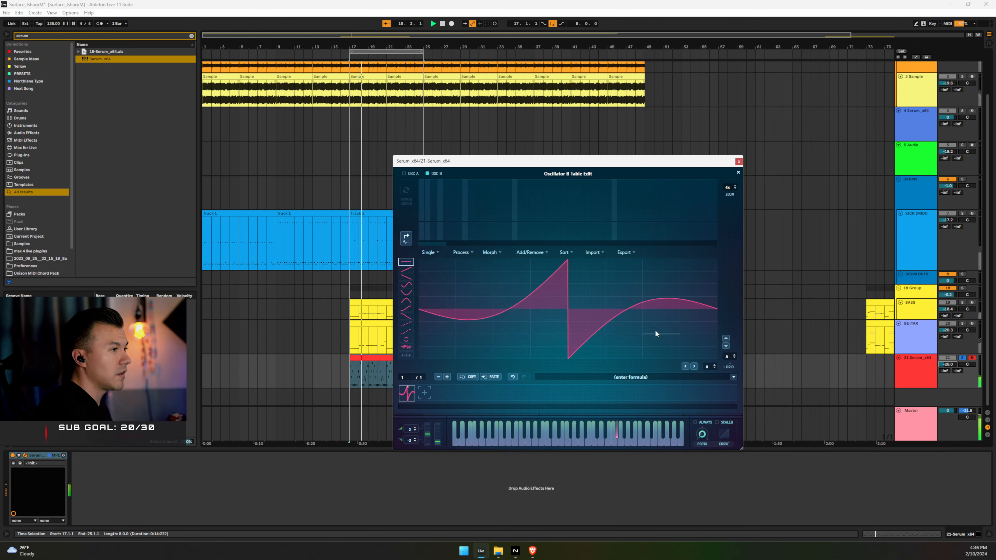
pyautogui.click(738, 163)
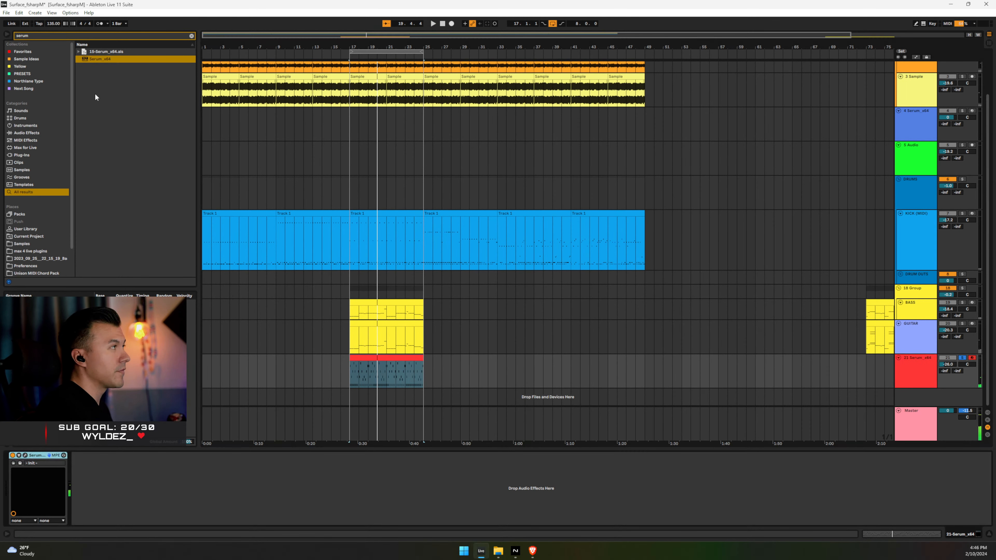
# Find EQ Eight in the browser, add it after Serum on the track and expand its frequency display
pyautogui.hotkey('ctrl', 'a')
pyautogui.write('eq')
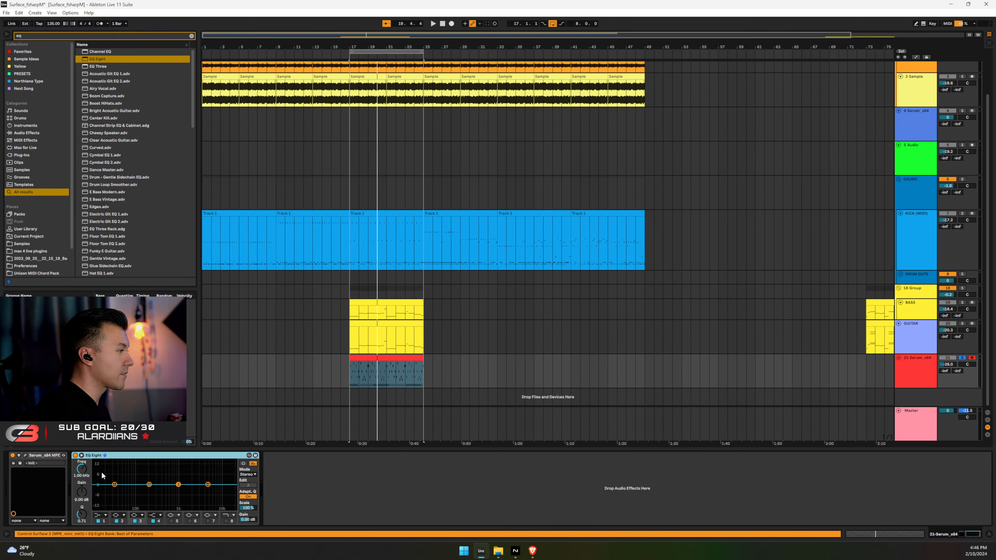
pyautogui.click(81, 456)
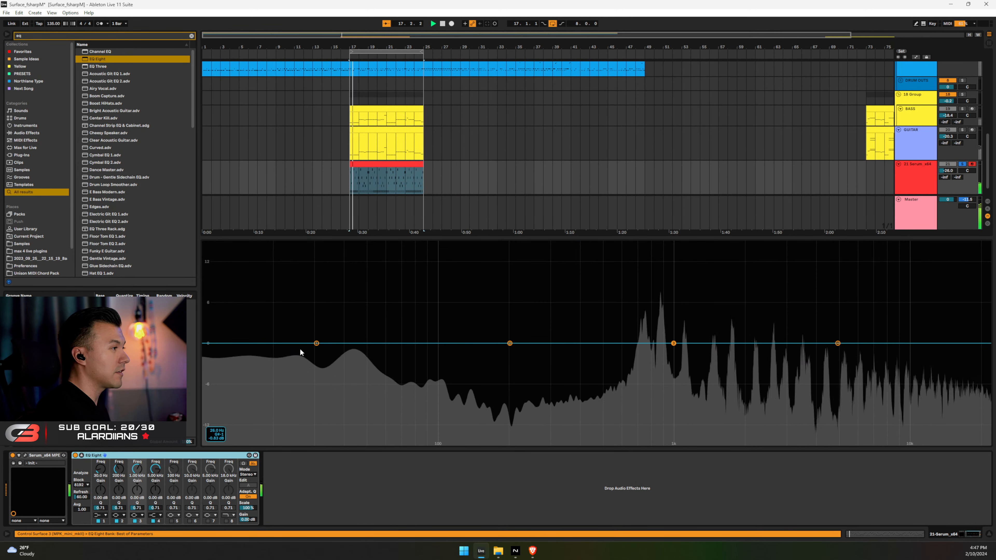
# Set EQ Eight's band 1 to the steeper x4 low-cut filter and place its cutoff at about 166 Hz
pyautogui.click(99, 515)
pyautogui.click(98, 474)
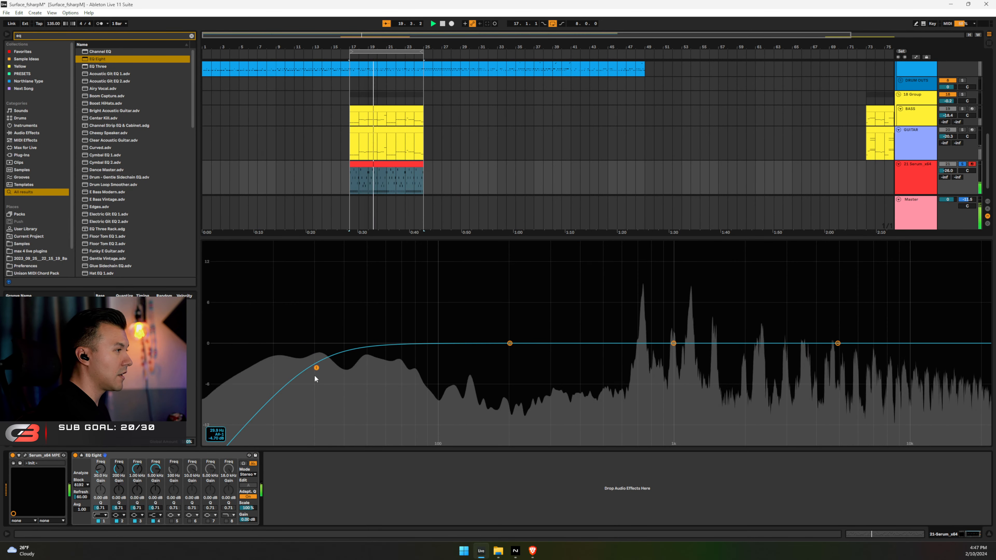
pyautogui.moveTo(316, 368); pyautogui.dragTo(597, 361)
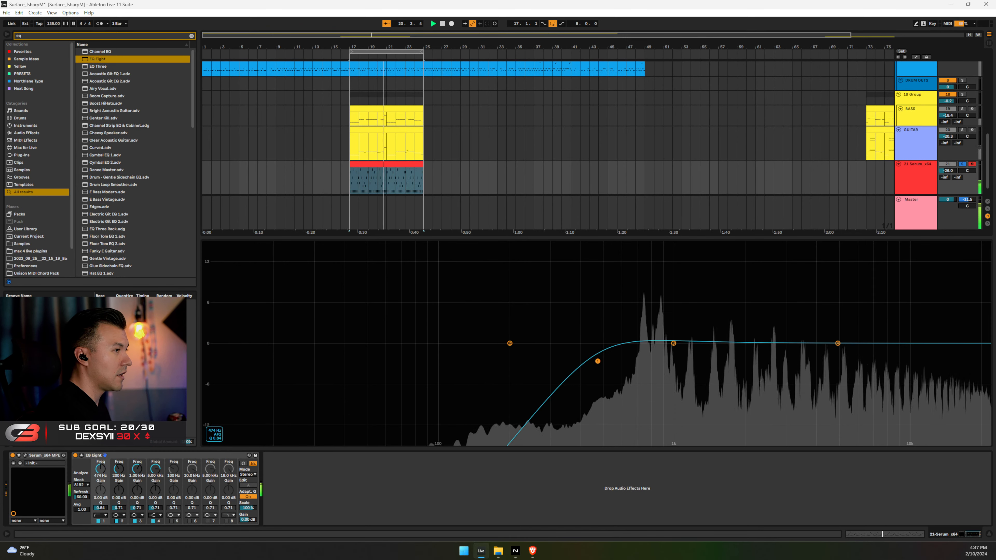
pyautogui.click(100, 515)
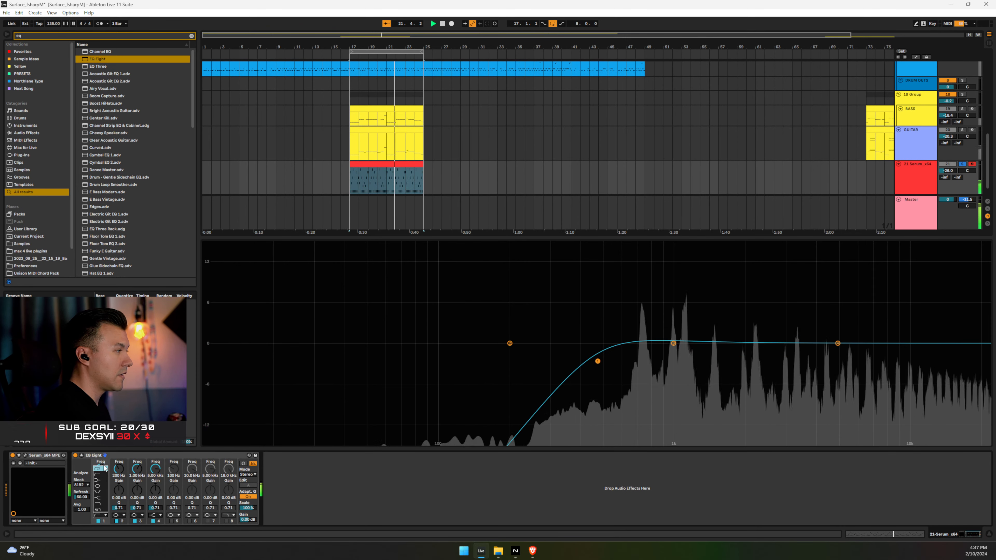
pyautogui.click(99, 469)
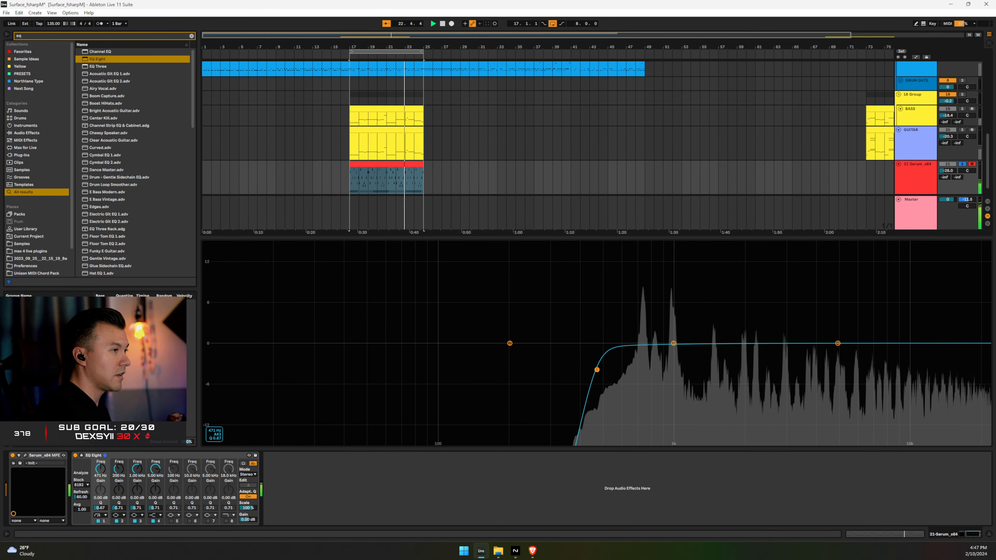
pyautogui.moveTo(537, 371); pyautogui.dragTo(491, 368)
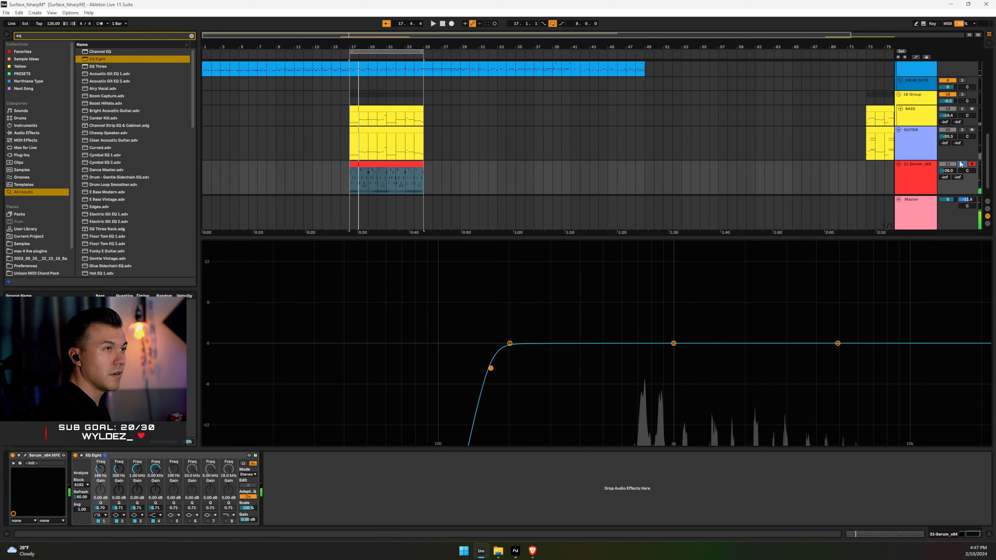
# Unsolo the Serum track, lower its volume to -29.6 dB and hide the device view
pyautogui.click(962, 164)
pyautogui.moveTo(948, 171); pyautogui.dragTo(948, 174)
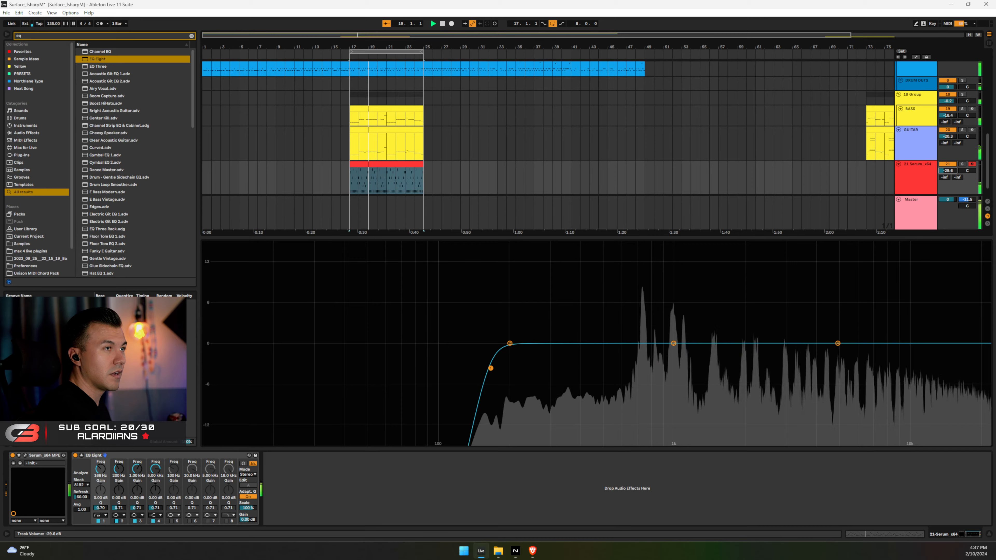
pyautogui.click(989, 534)
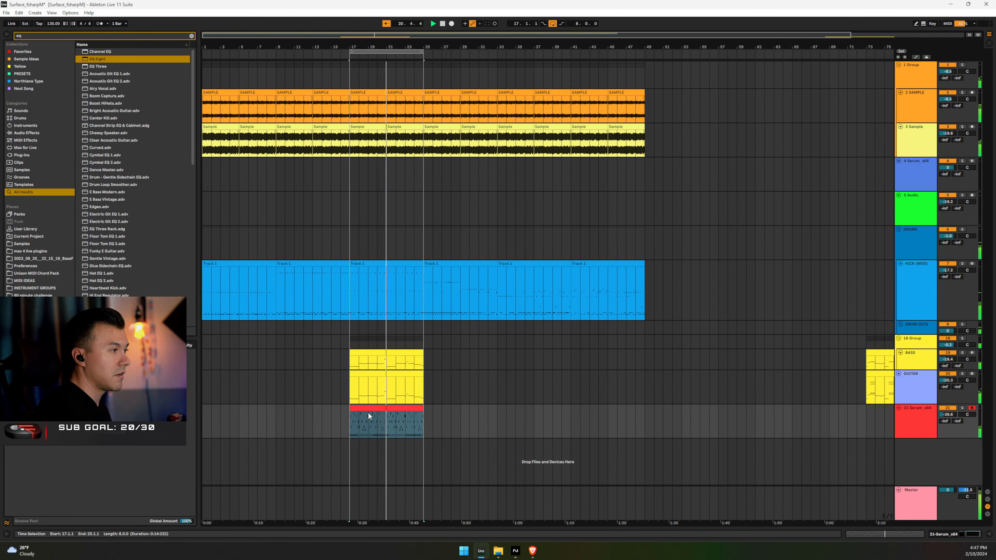
# Open the Serum clip's notes, solo the track and transpose the whole melody down one octave
pyautogui.click(375, 405)
pyautogui.doubleClick(375, 406)
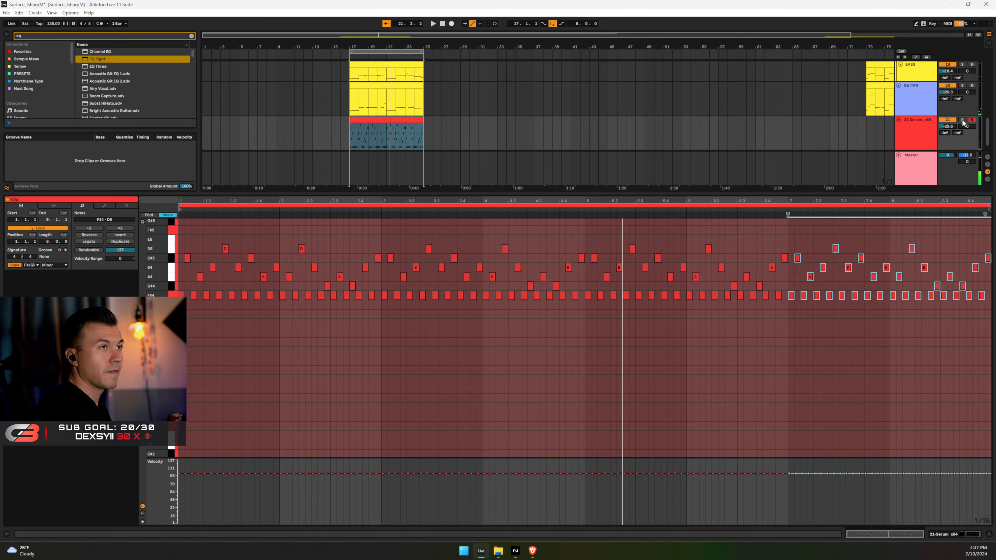
pyautogui.click(962, 121)
pyautogui.hotkey('ctrl', 'a')
pyautogui.hotkey('shift', 'Down')
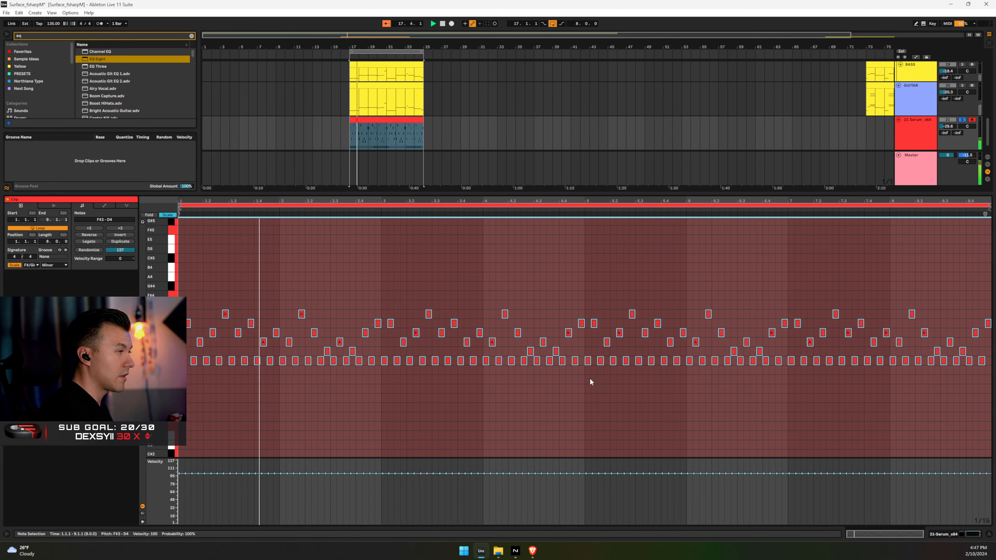
# Unsolo the Serum track, collapse the note editor and replay the loop from bar 17 with the full beat
pyautogui.click(962, 120)
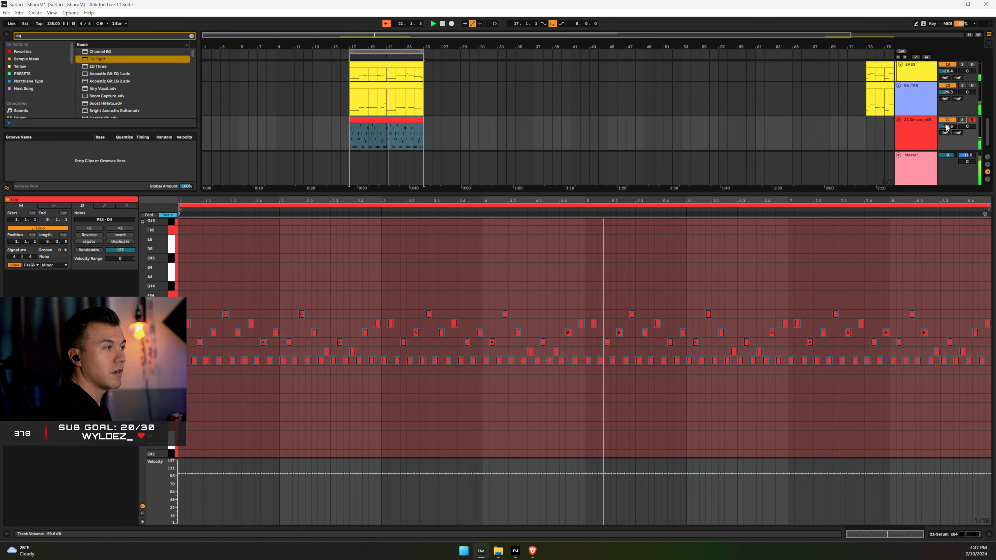
pyautogui.press('space')
pyautogui.click(741, 278)
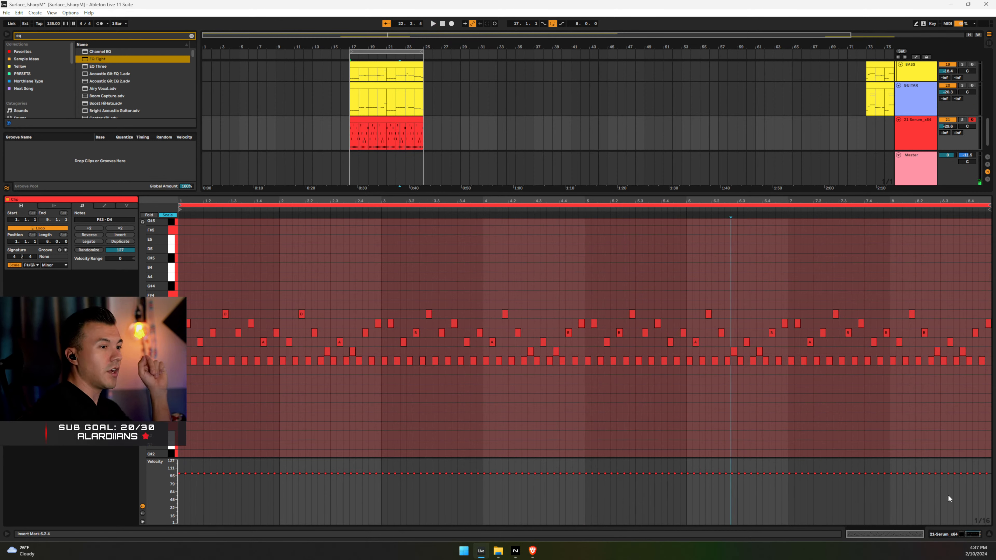
pyautogui.click(987, 535)
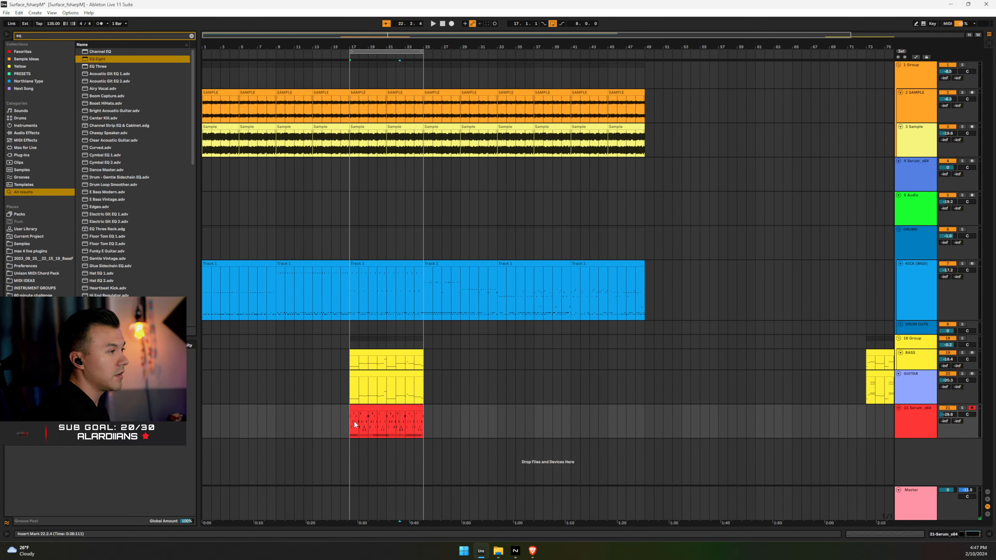
pyautogui.press('space')
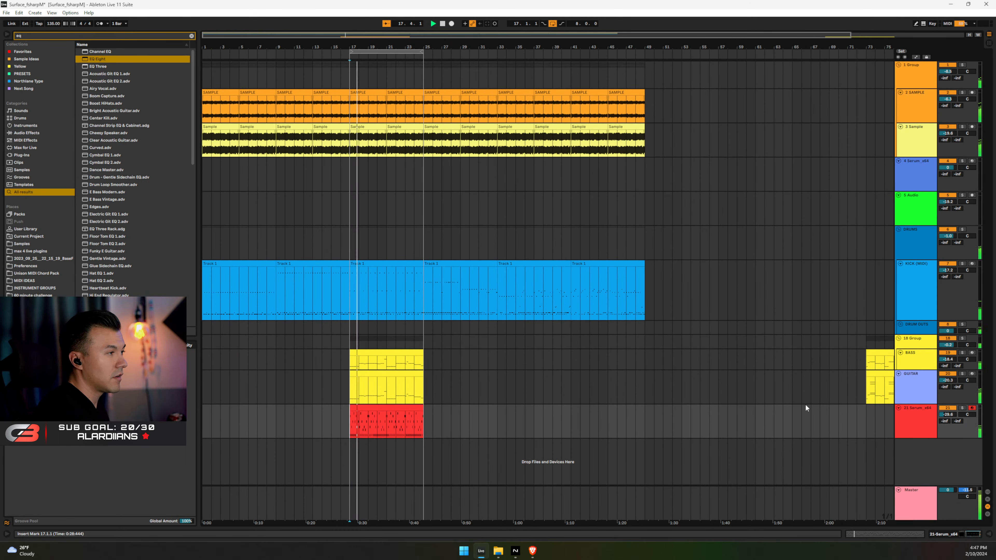
# Shift all of the Serum clip's notes one sixteenth earlier and add an F#3 note in the clip's last sixteenth
pyautogui.doubleClick(354, 419)
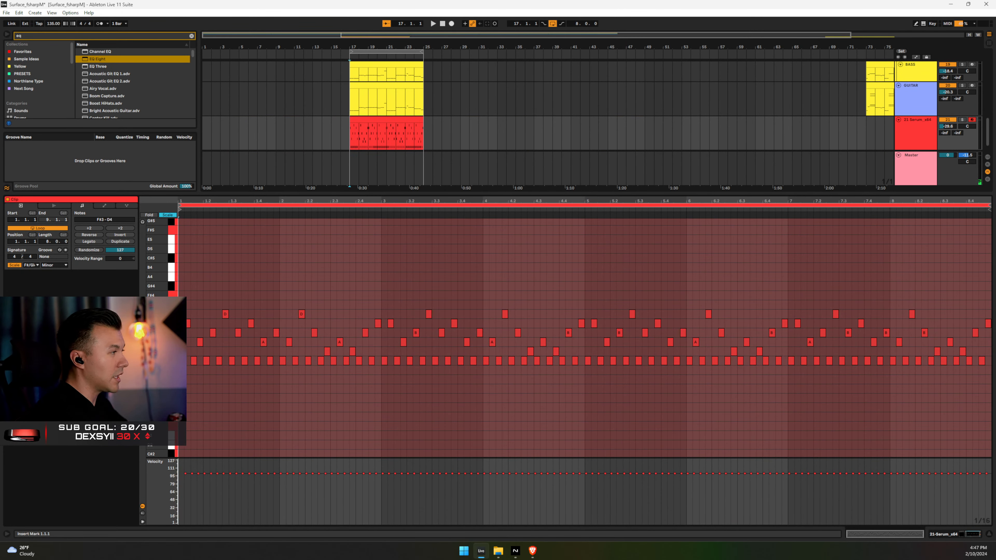
pyautogui.hotkey('ctrl', 'a')
pyautogui.press('Left')
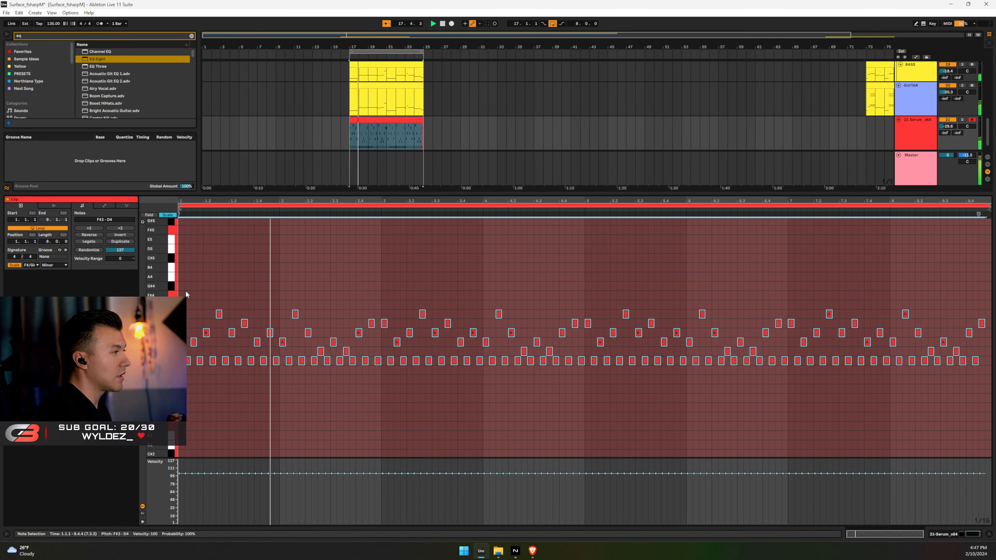
pyautogui.click(960, 120)
pyautogui.click(961, 120)
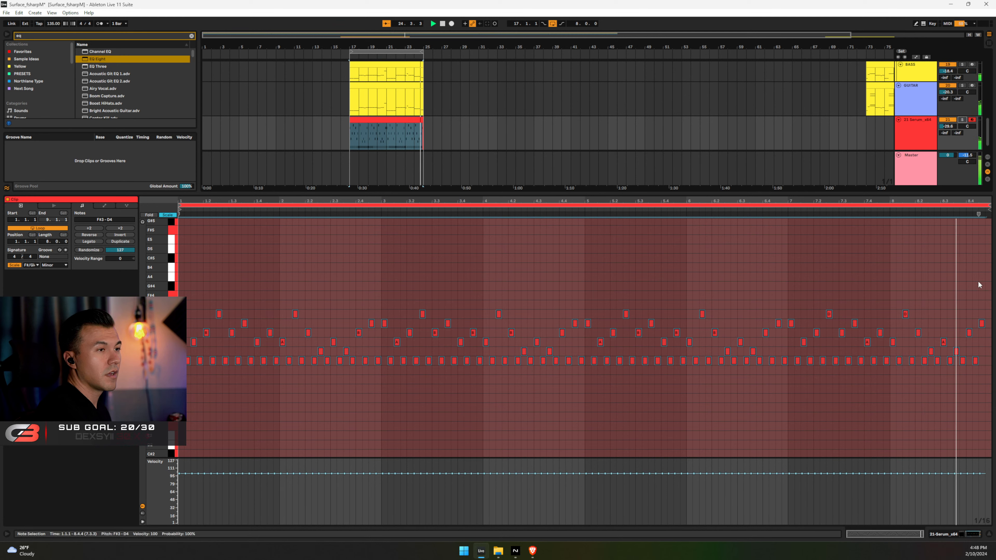
pyautogui.click(988, 360)
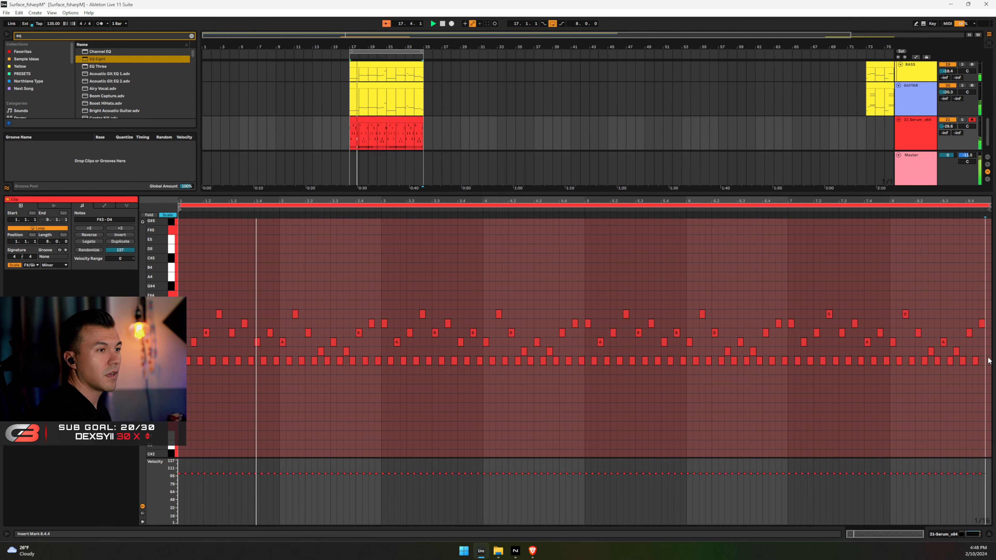
pyautogui.doubleClick(987, 360)
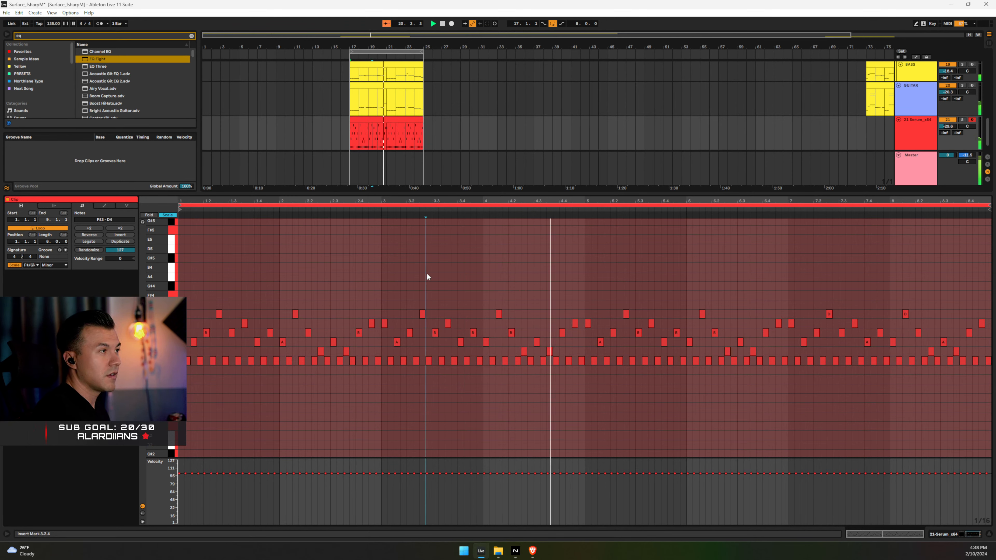
# Try the whole melody one octave higher against the beat and transpose it back down an octave
pyautogui.hotkey('ctrl', 'a')
pyautogui.scroll(-3, 426, 272)
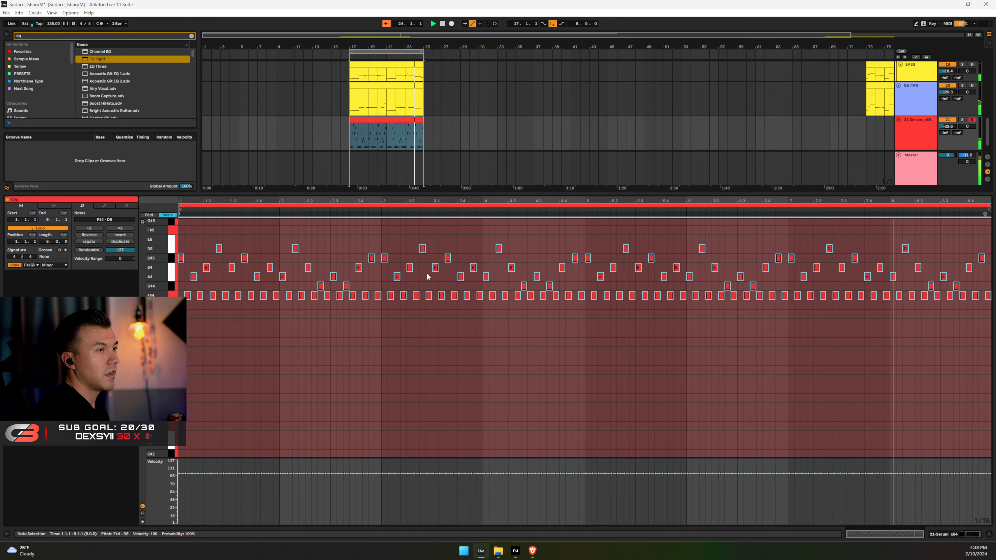
pyautogui.hotkey('shift', 'Down')
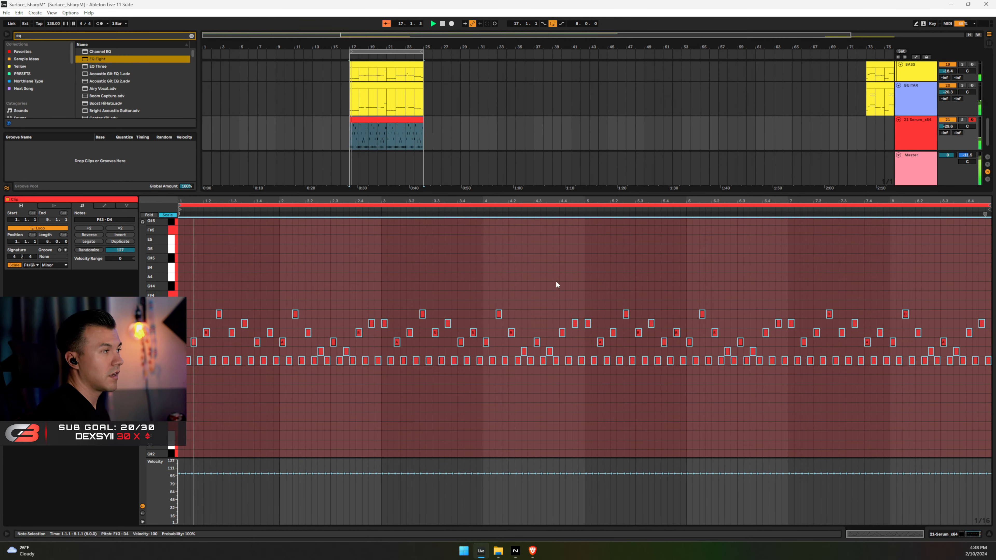
# Solo the Serum track and turn its EQ Eight's fourth band into a high-cut filter at 8.77 kHz
pyautogui.click(927, 131)
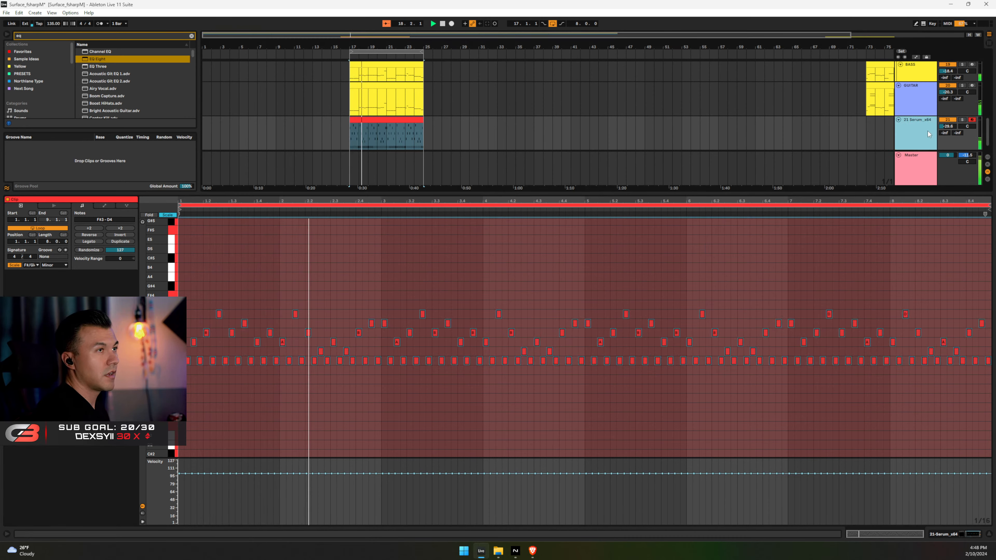
pyautogui.click(925, 102)
pyautogui.click(962, 119)
pyautogui.doubleClick(927, 137)
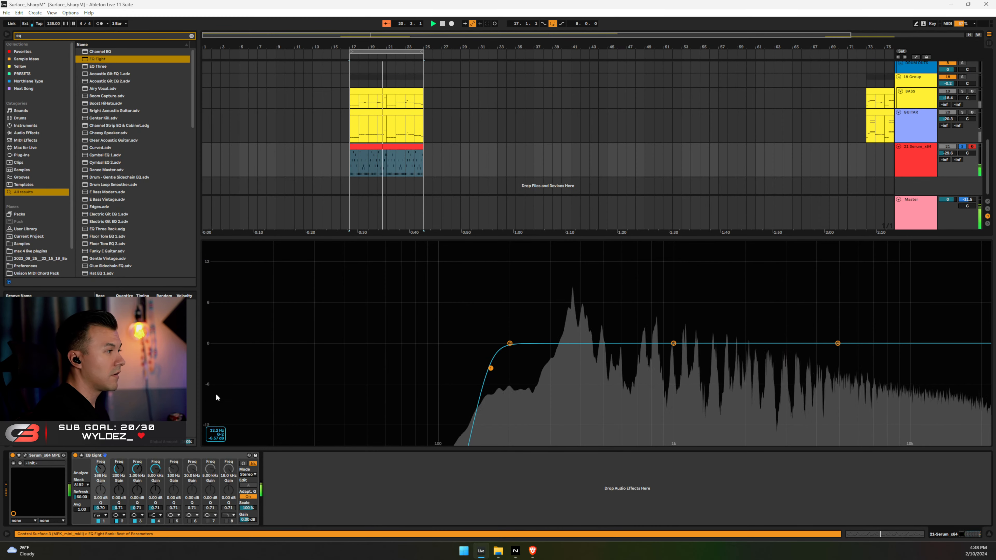
pyautogui.click(156, 516)
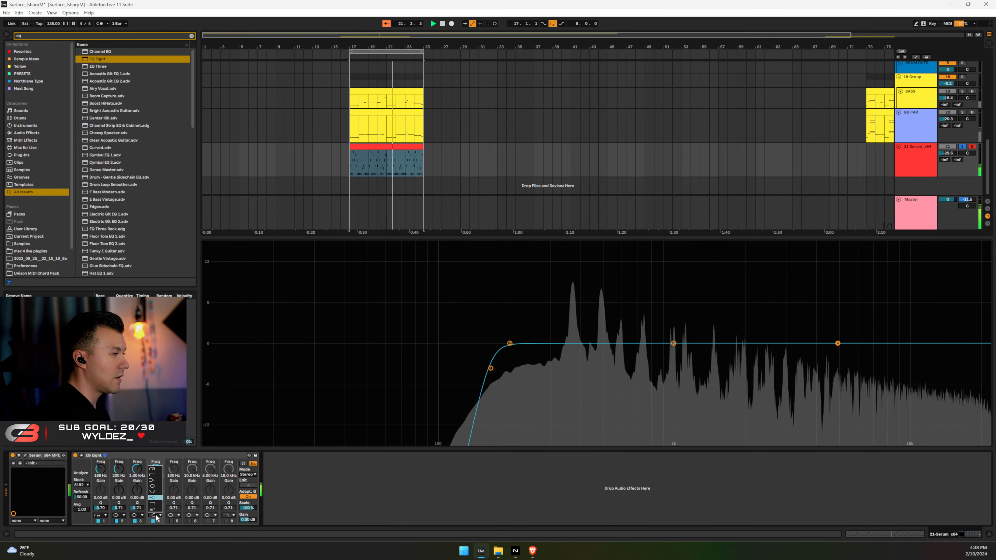
pyautogui.click(155, 508)
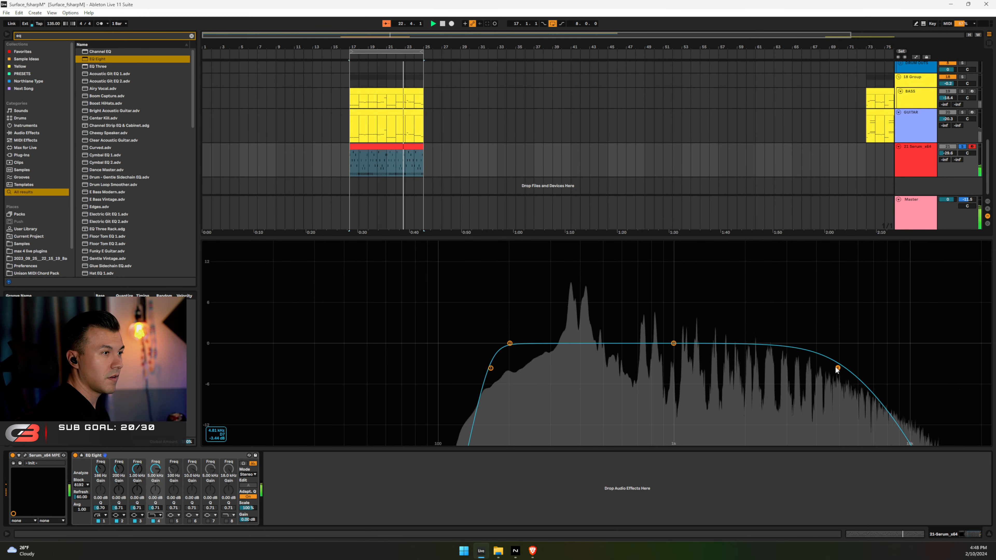
pyautogui.moveTo(837, 367); pyautogui.dragTo(894, 365)
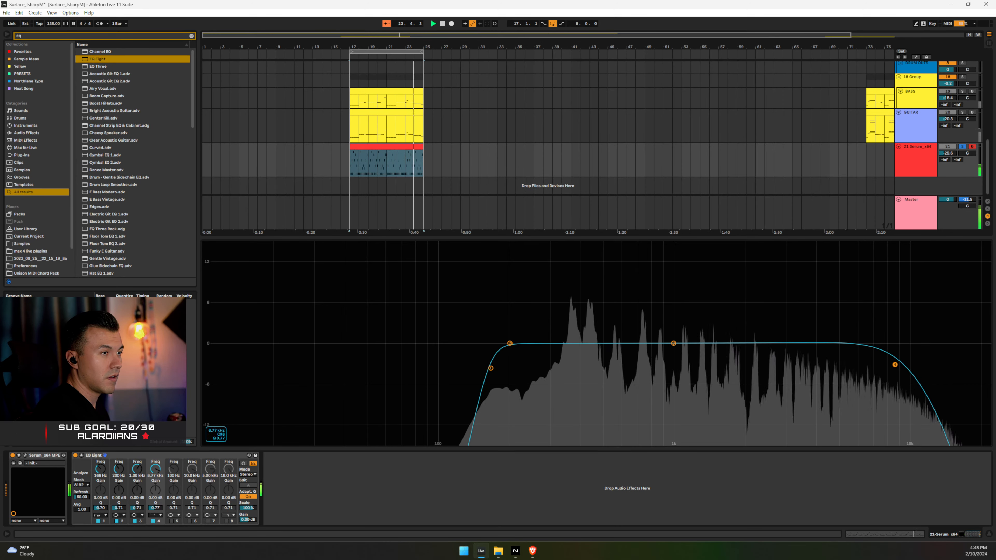
# Unsolo the Serum track, set its volume to -30.0 dB against the full beat and hide the device view
pyautogui.click(963, 147)
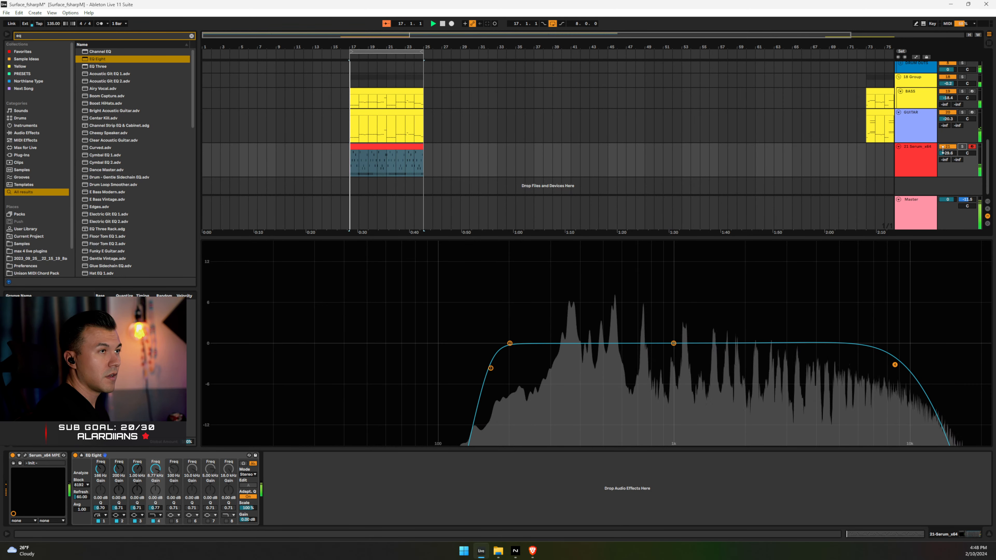
pyautogui.moveTo(947, 154); pyautogui.dragTo(947, 143)
pyautogui.moveTo(947, 153); pyautogui.dragTo(947, 163)
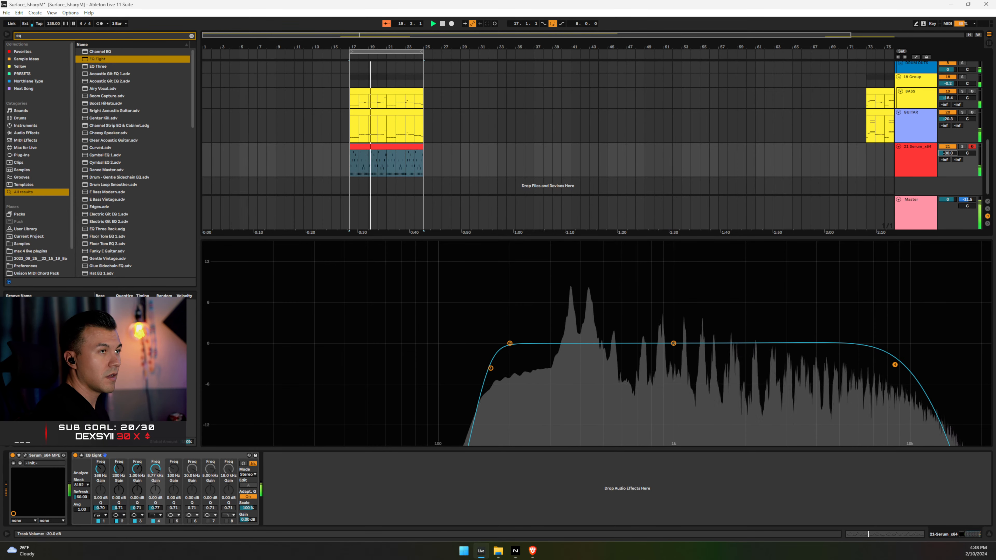
pyautogui.click(988, 537)
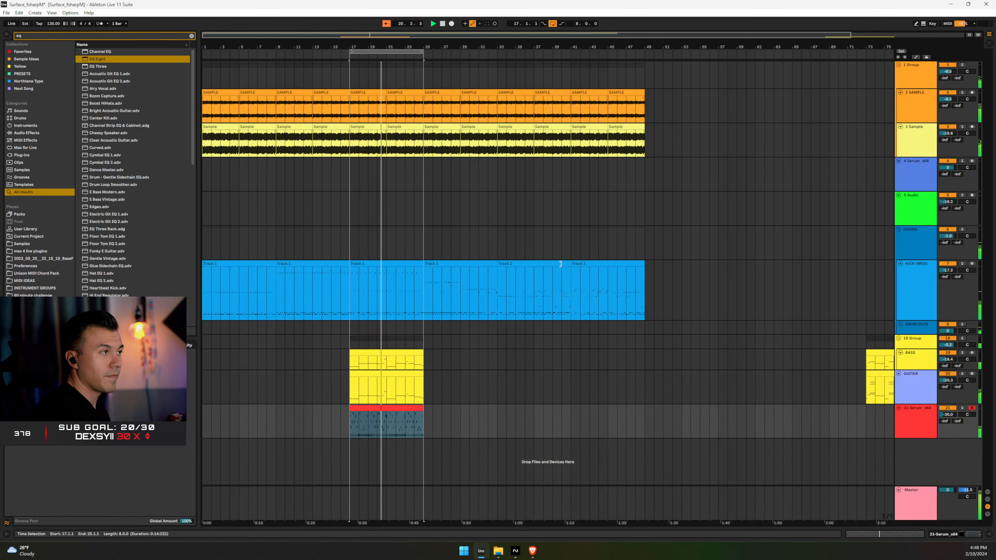
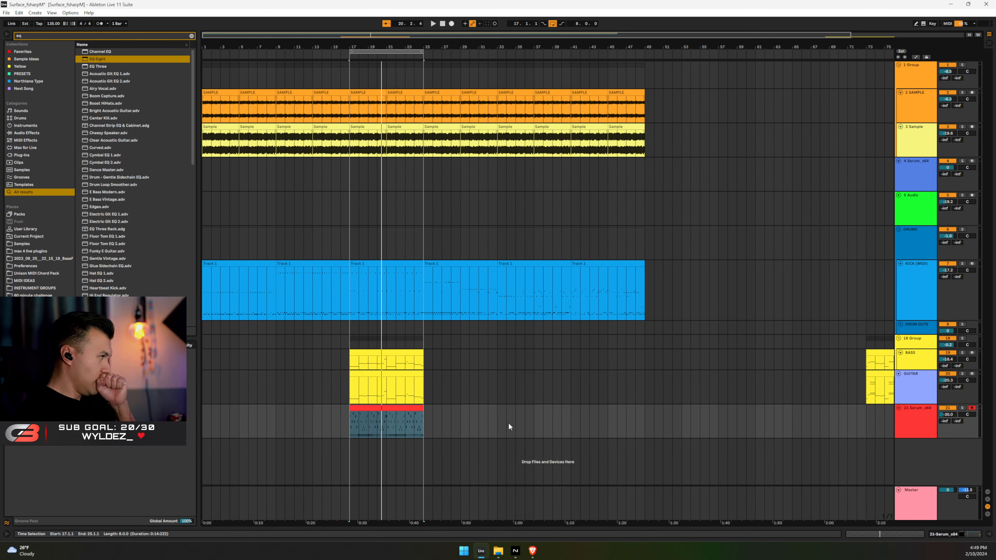
# Clear the browser search and look through the VST3 plug-in vendor folders, including Plugin Boutique
pyautogui.click(920, 431)
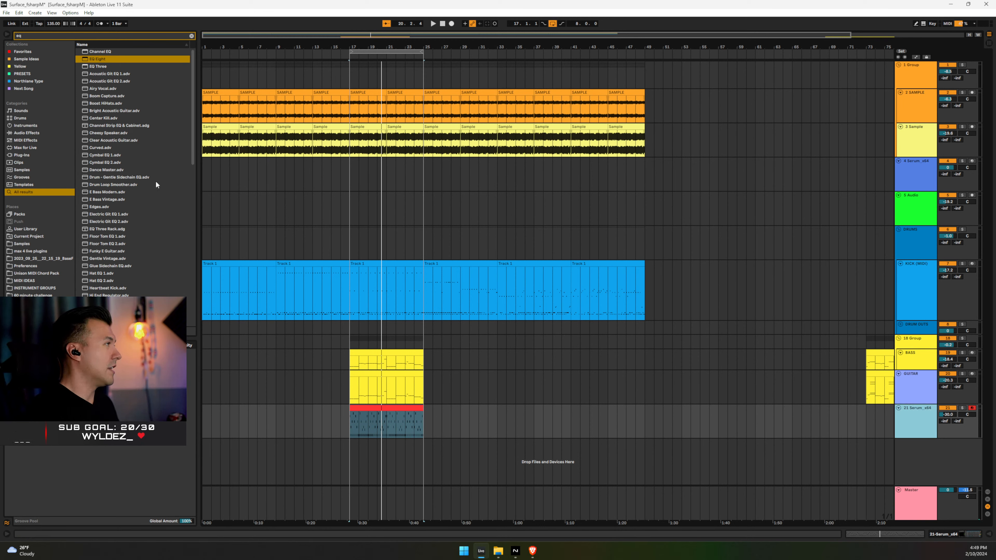
pyautogui.click(22, 36)
pyautogui.press('BackSpace')
pyautogui.press('BackSpace')
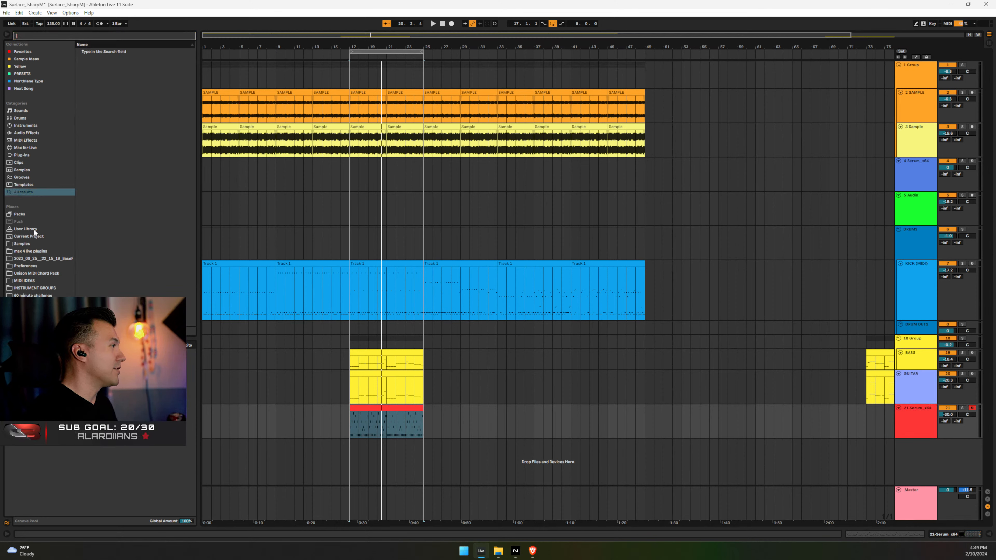
pyautogui.click(22, 155)
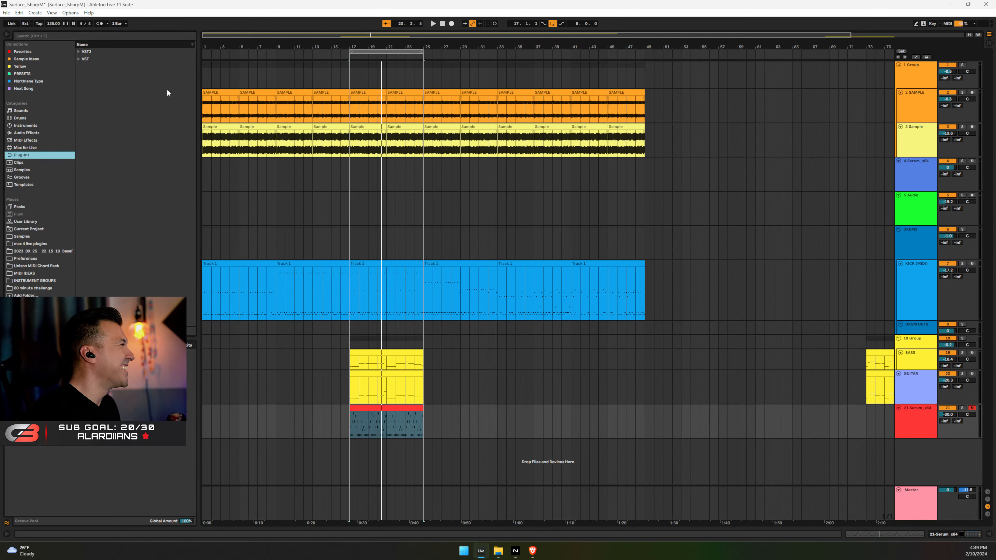
pyautogui.click(80, 51)
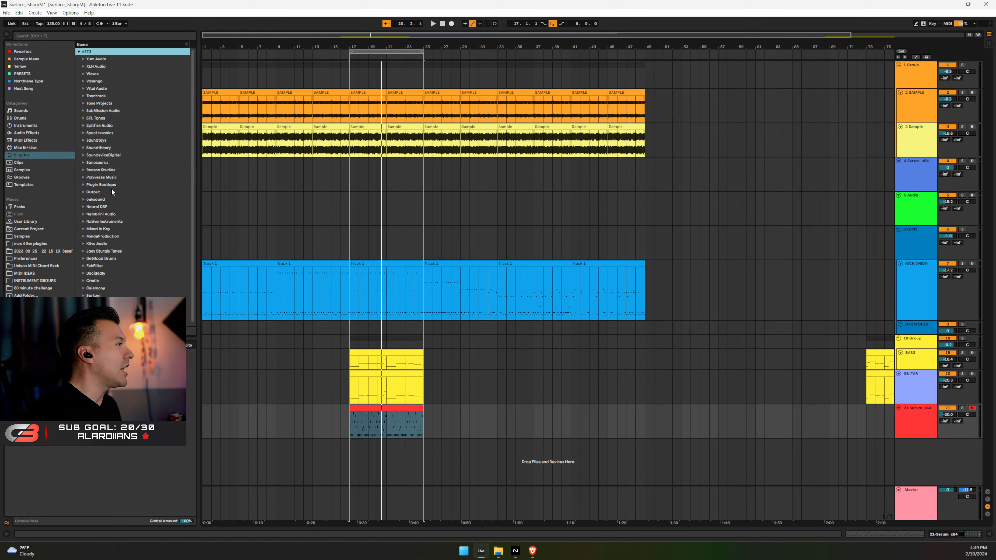
pyautogui.click(83, 184)
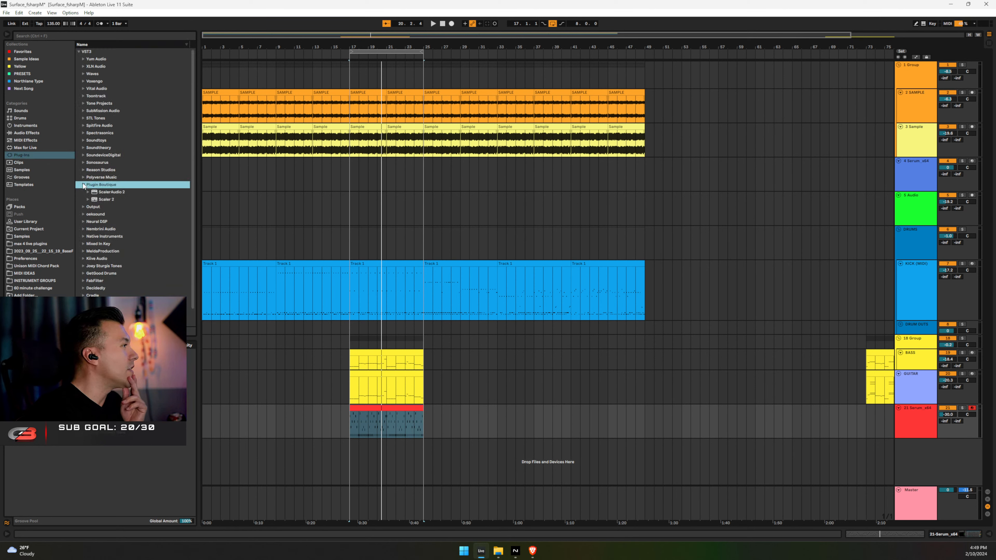
pyautogui.click(83, 184)
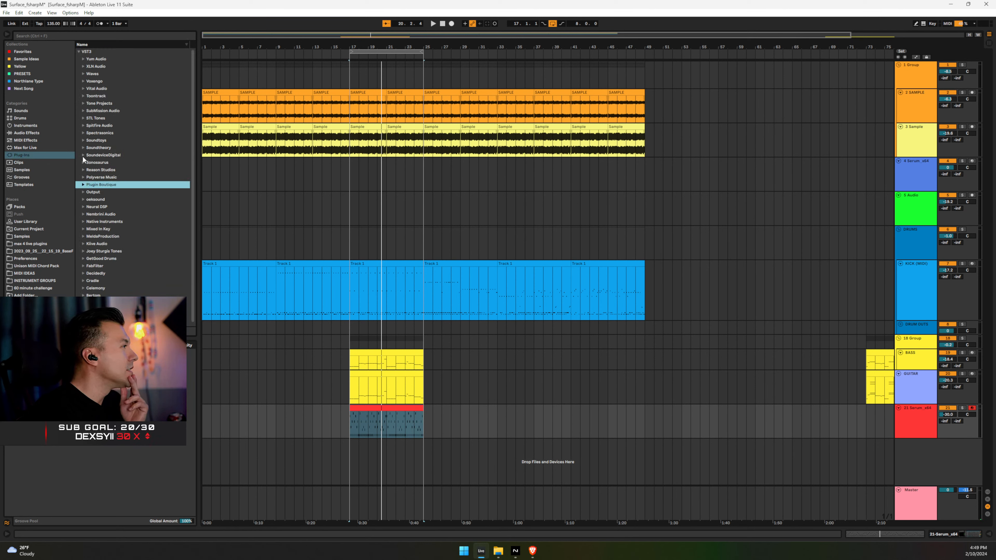
# Search the plug-ins for "capta" and add Mixed In Key's Captain Melody Epic on a new track below the Serum track
pyautogui.click(84, 34)
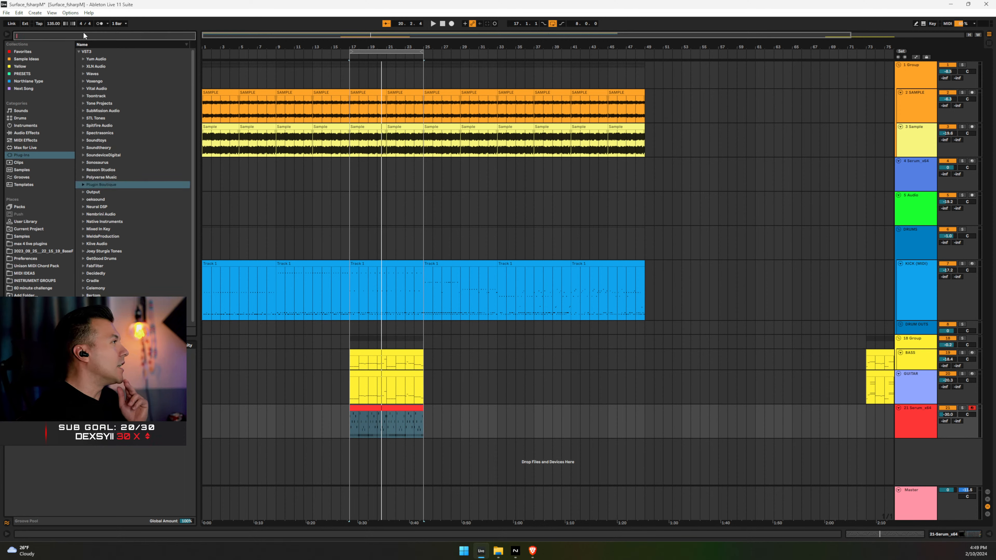
pyautogui.write('capta')
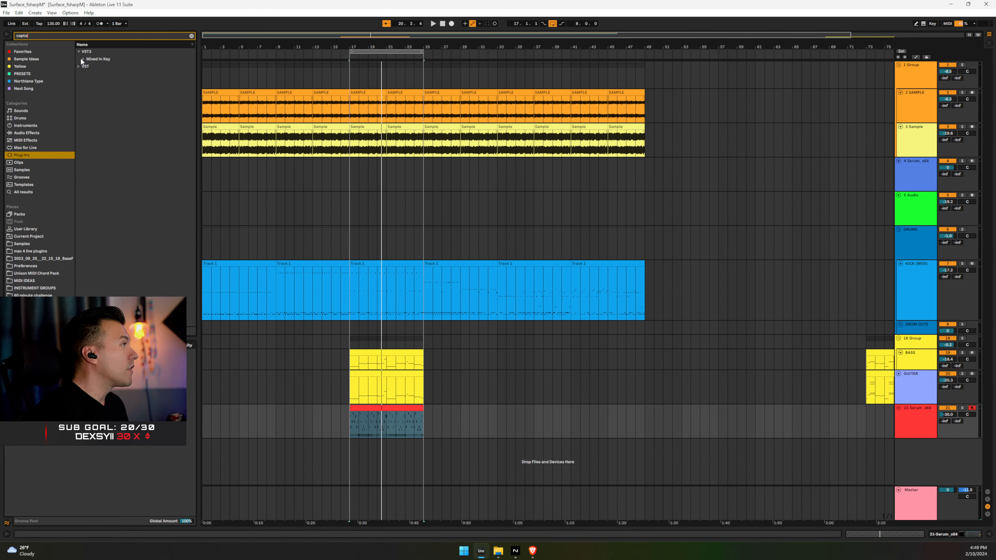
pyautogui.click(82, 59)
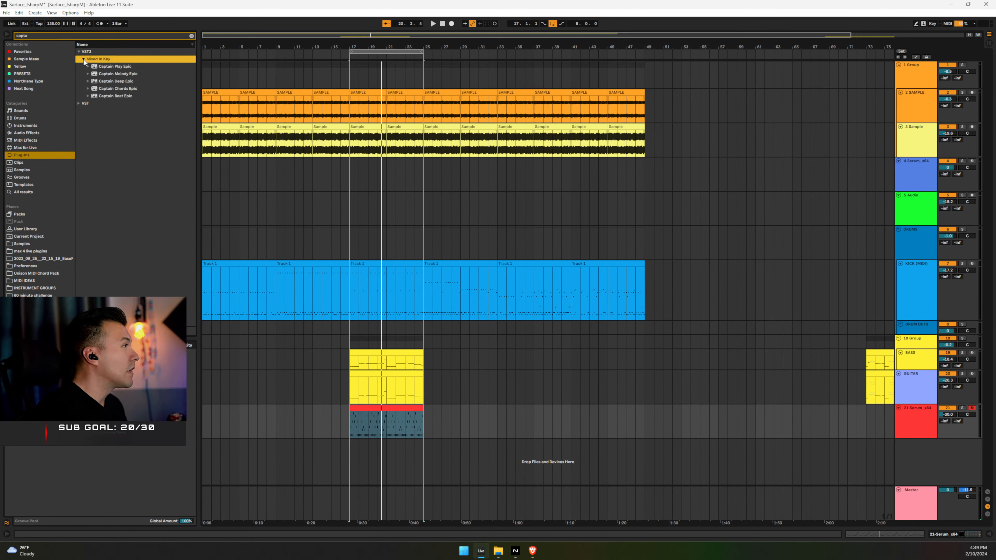
pyautogui.click(88, 73)
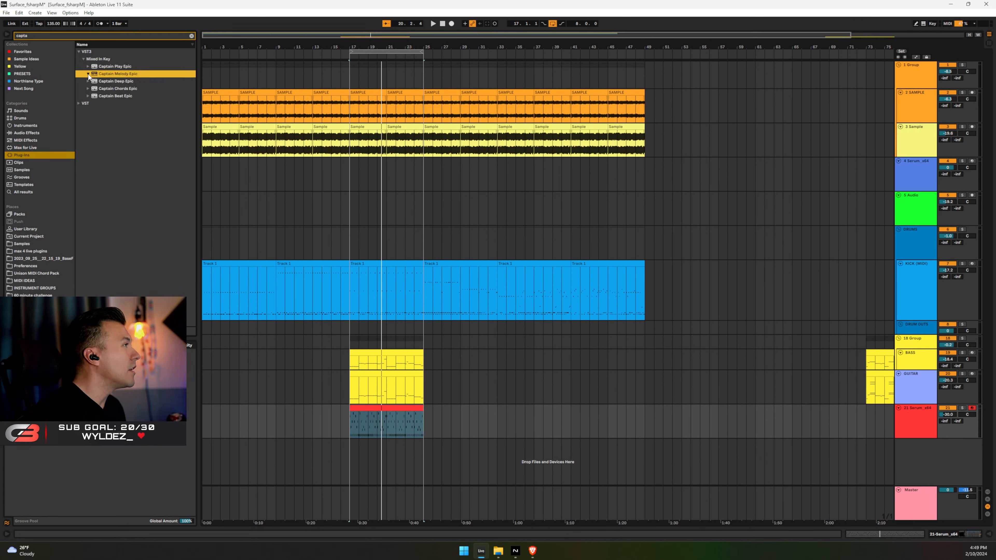
pyautogui.moveTo(449, 195); pyautogui.dragTo(912, 471)
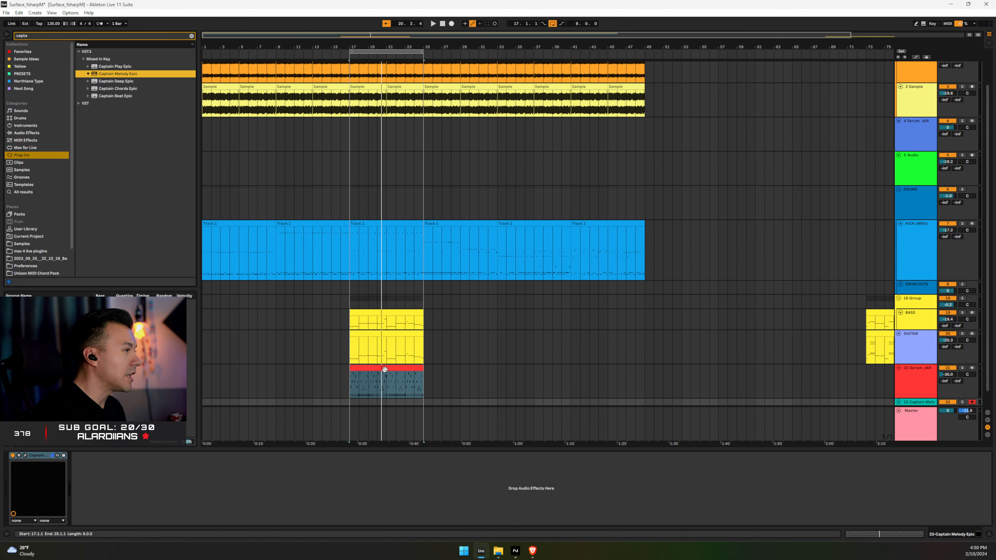
# Deactivate the Serum clip at bars 17 to 25 and show the devices of the Captain Melody Epic track
pyautogui.hotkey('ctrl', 'z')
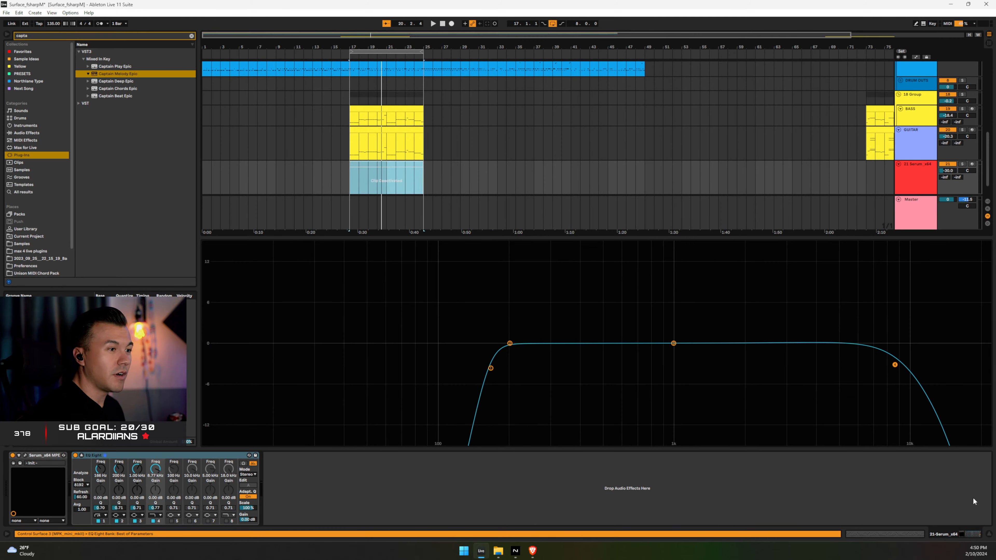
pyautogui.click(988, 534)
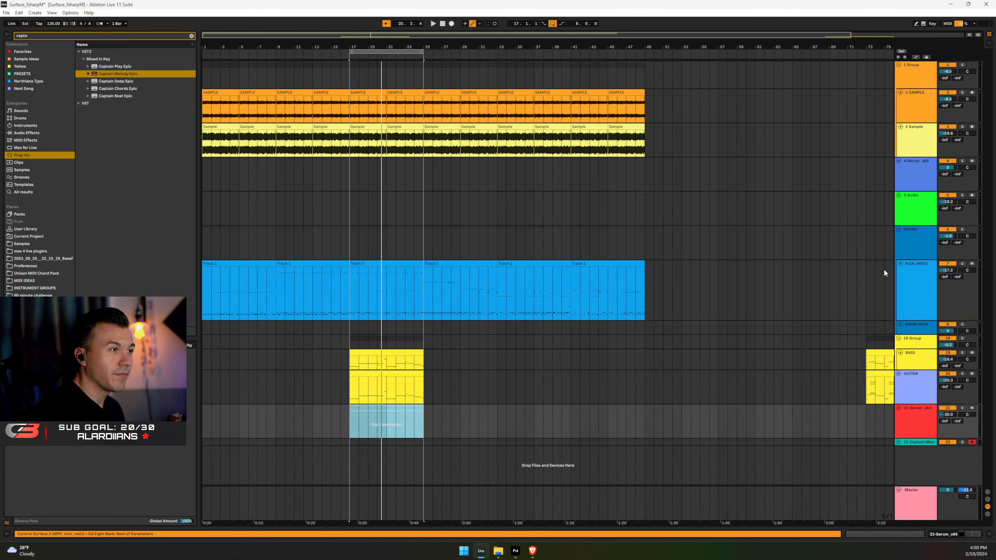
pyautogui.doubleClick(918, 443)
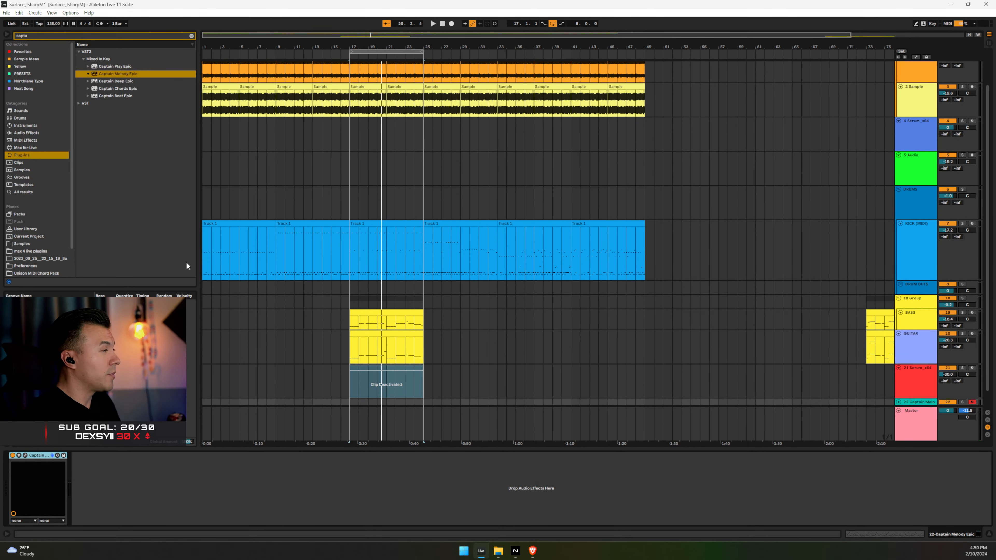
# Open the Captain Melody Epic plug-in window and start it in the key of F# with the Minor scale
pyautogui.click(25, 455)
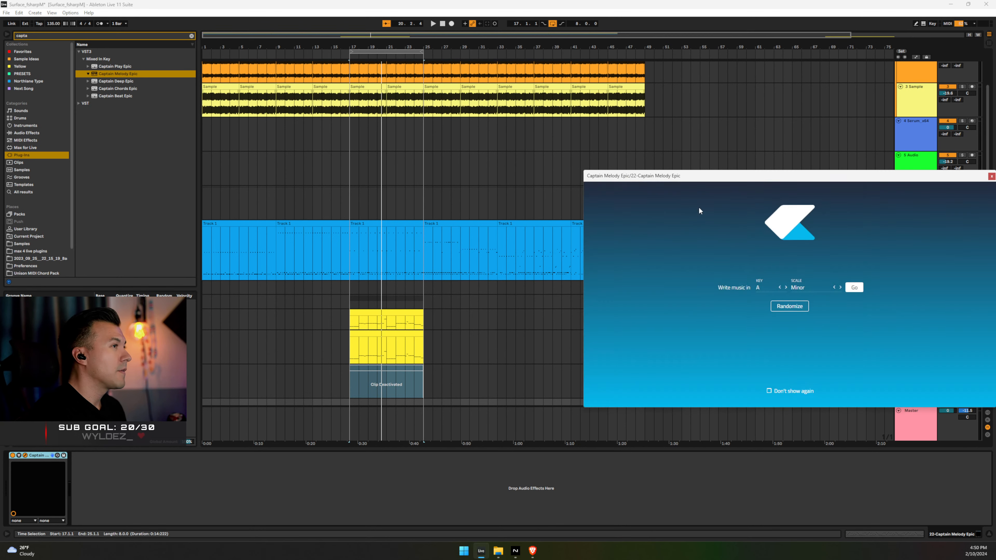
pyautogui.moveTo(714, 178); pyautogui.dragTo(380, 184)
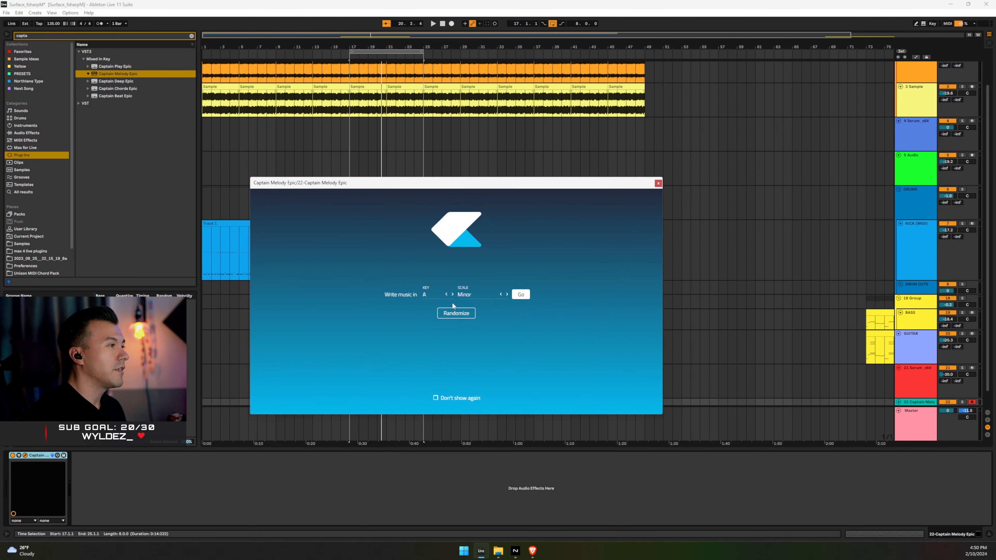
pyautogui.click(431, 294)
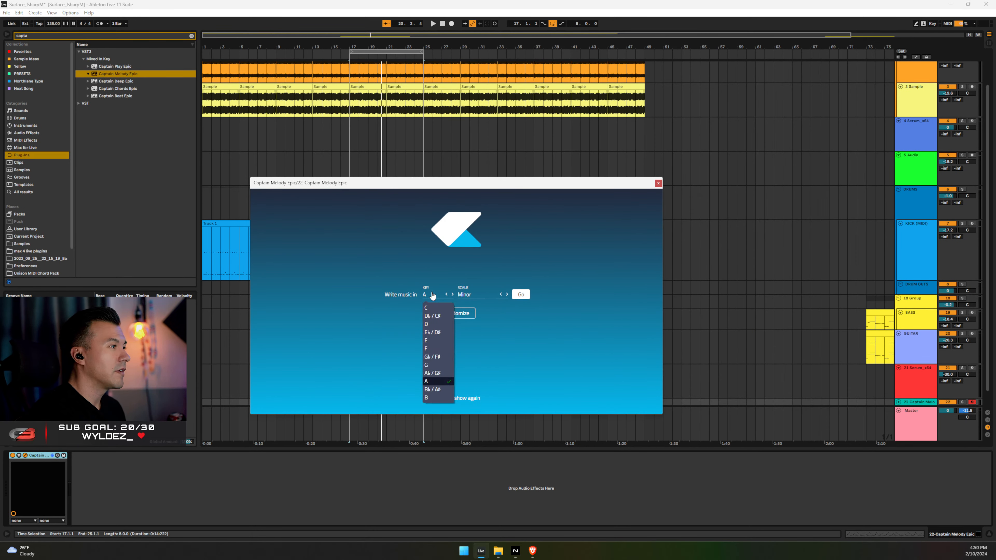
pyautogui.click(432, 357)
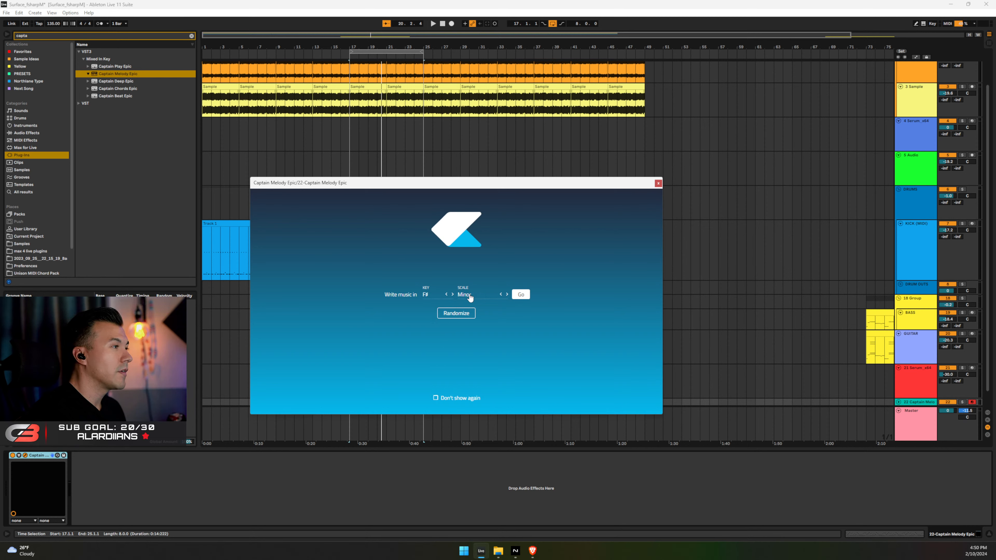
pyautogui.click(520, 295)
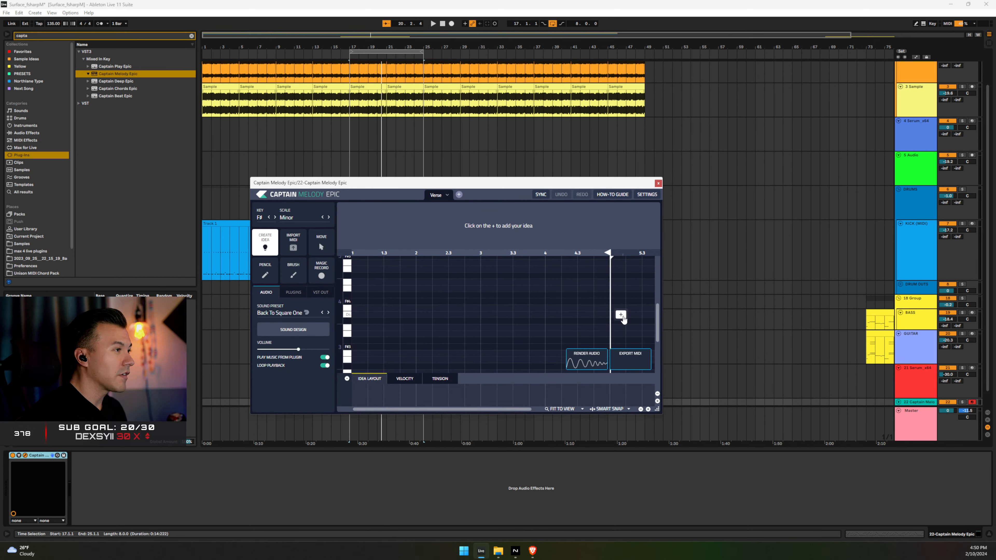
# Add a Double-Taps melody idea, extend its start back to bar 1 and move the section's end marker to bar 9
pyautogui.click(621, 316)
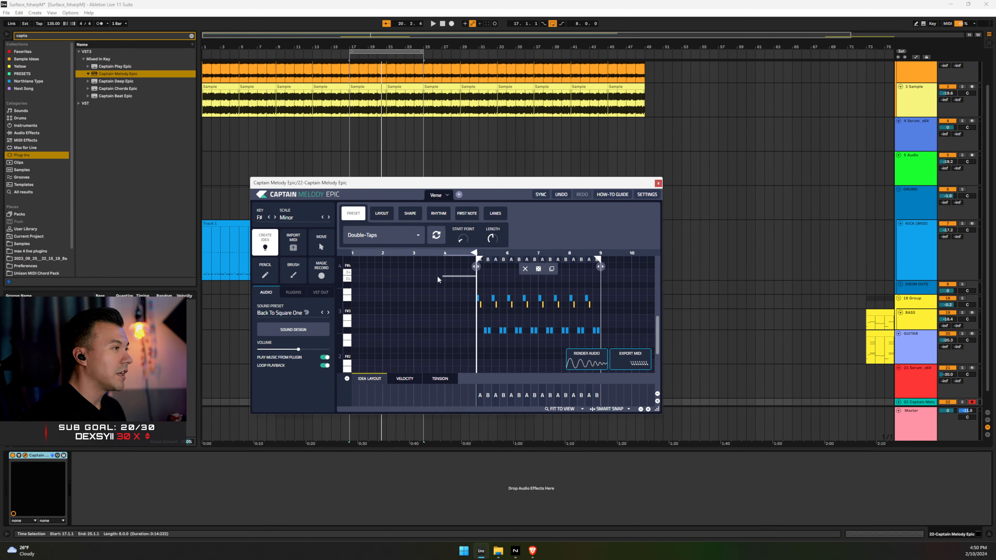
pyautogui.moveTo(476, 267); pyautogui.dragTo(355, 266)
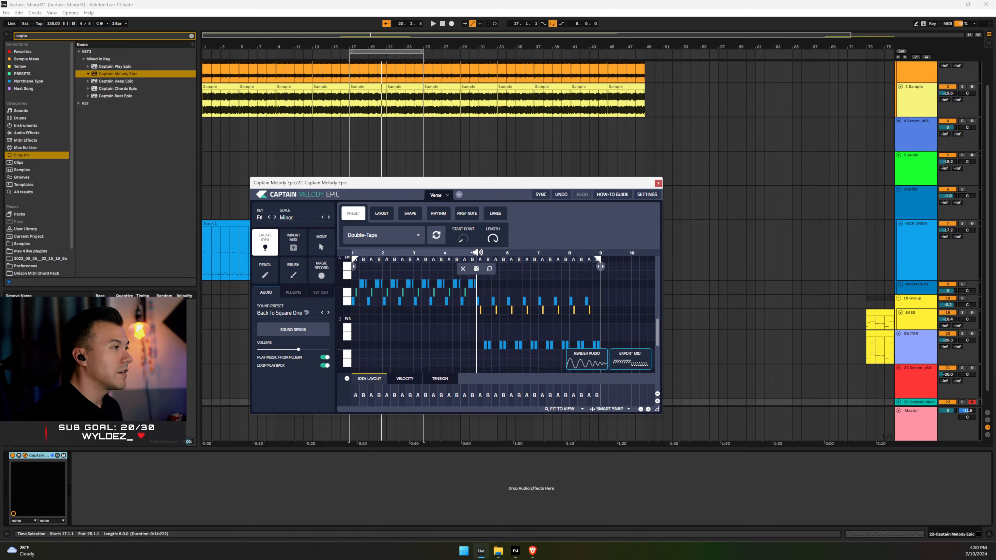
pyautogui.moveTo(473, 254); pyautogui.dragTo(601, 254)
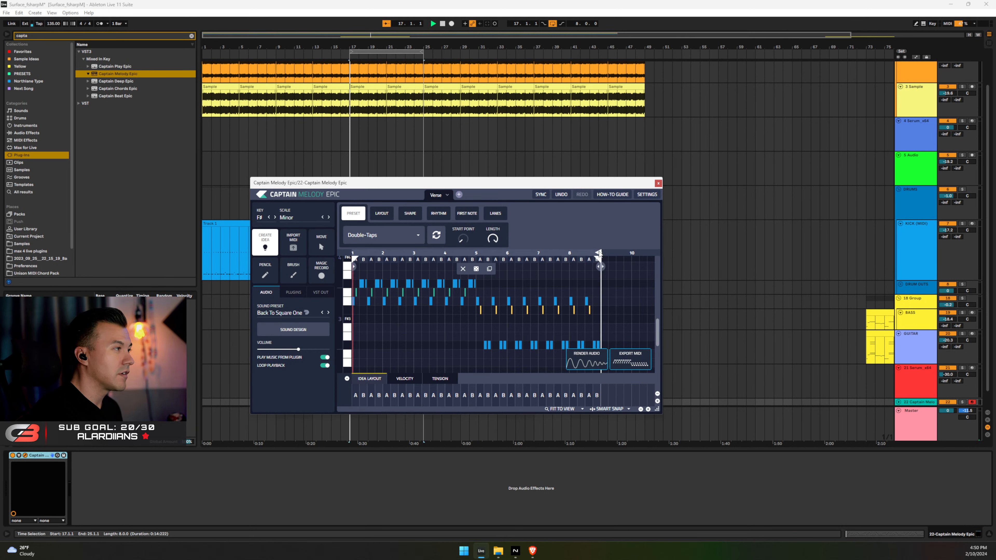
# Unfold the Captain Melody Epic track, lower its volume to about -13 dB and solo it
pyautogui.scroll(-1, 924, 362)
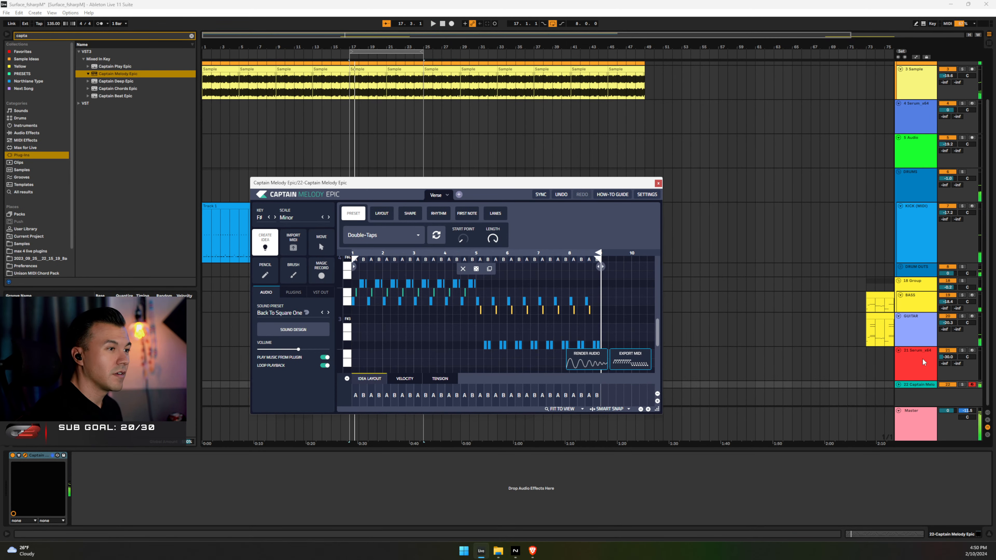
pyautogui.click(899, 383)
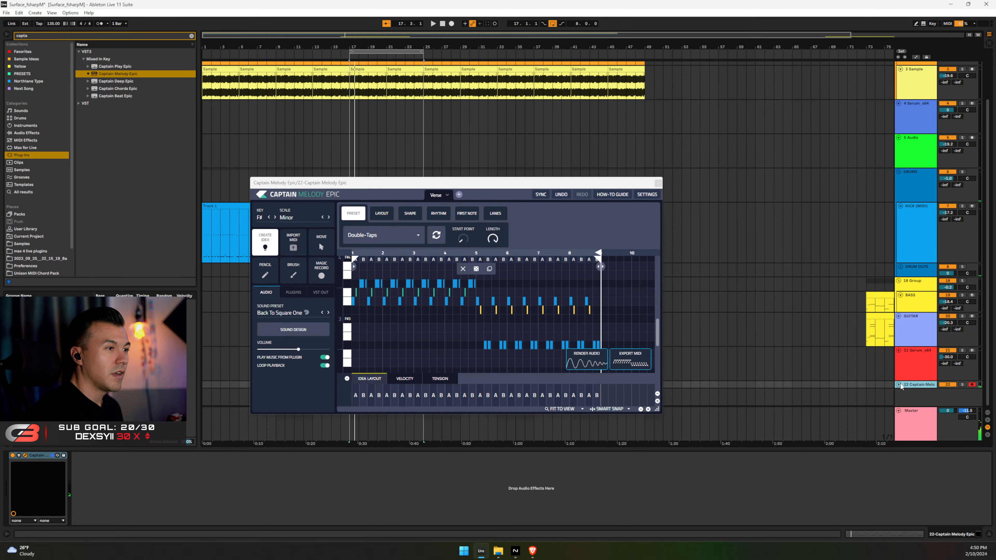
pyautogui.scroll(-2, 901, 387)
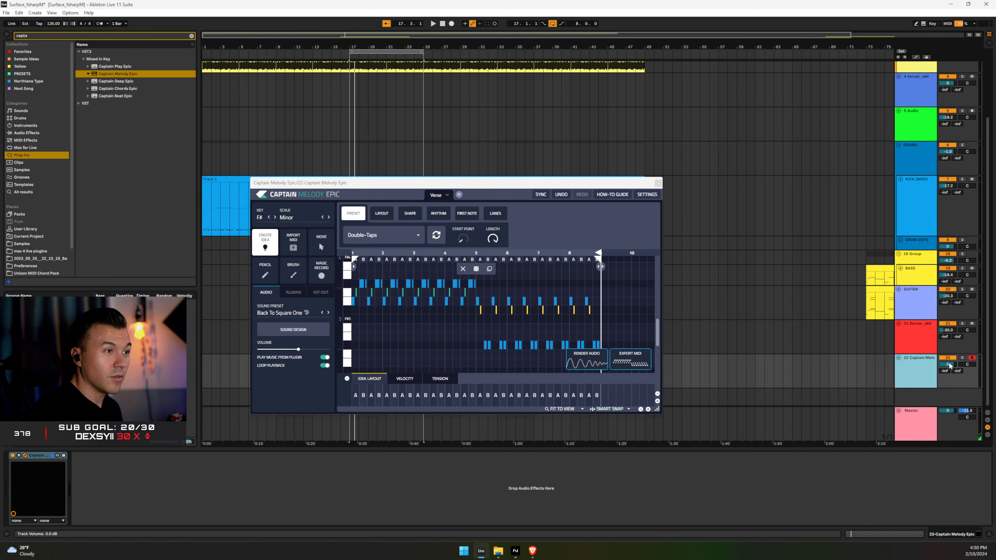
pyautogui.moveTo(949, 365); pyautogui.dragTo(949, 384)
pyautogui.click(962, 358)
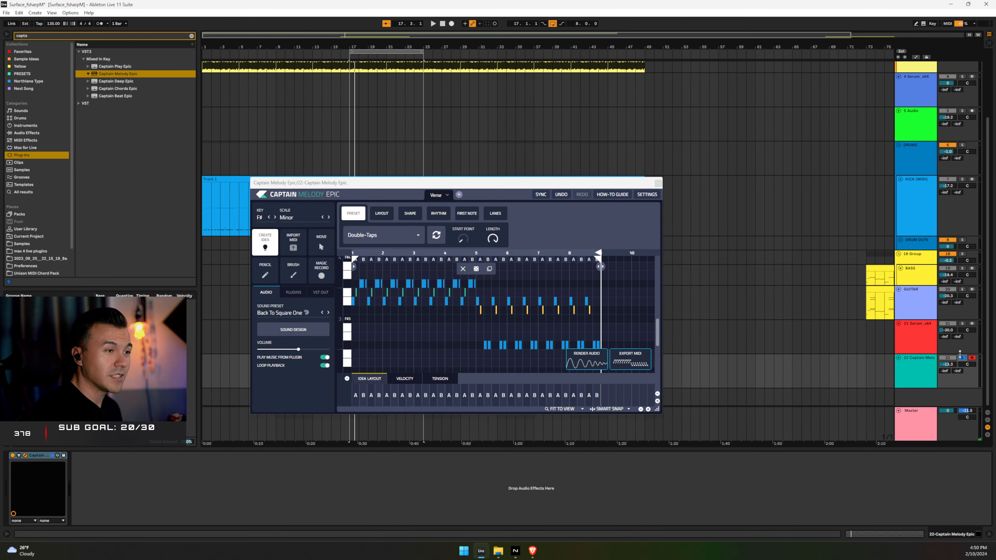
# Play the solo melody, lower the Captain Melody Epic track's volume further and randomize the Double-Taps idea several times
pyautogui.press('space')
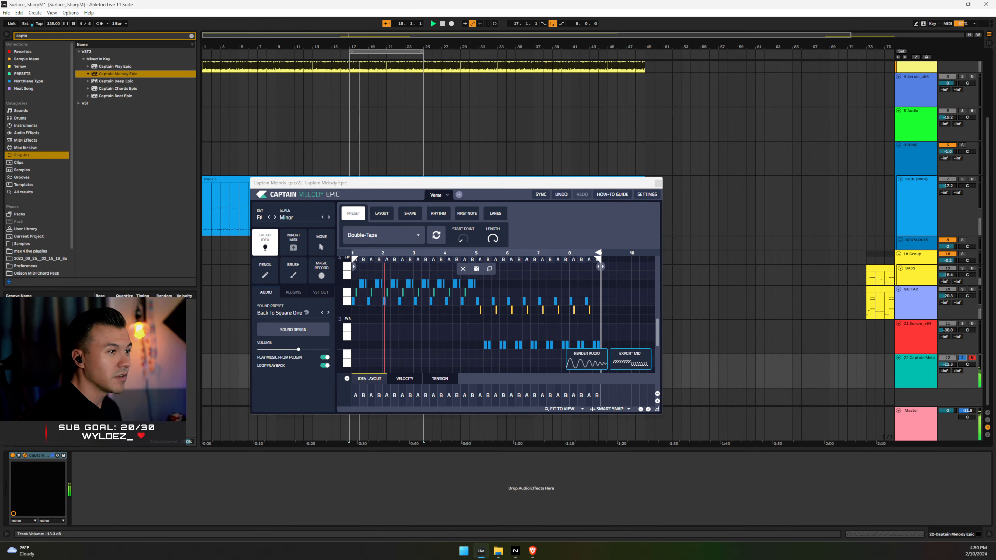
pyautogui.moveTo(947, 364); pyautogui.dragTo(947, 369)
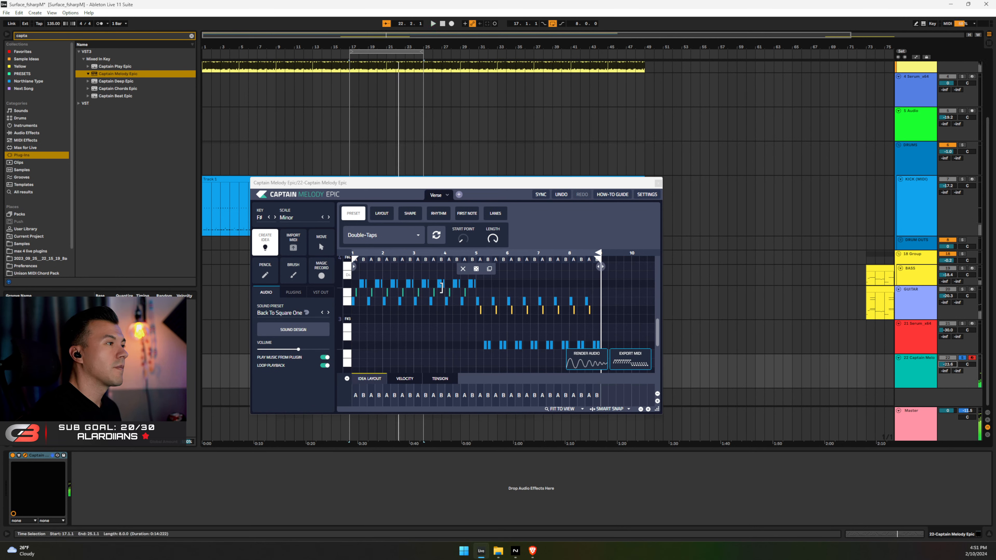
pyautogui.click(476, 269)
pyautogui.click(476, 270)
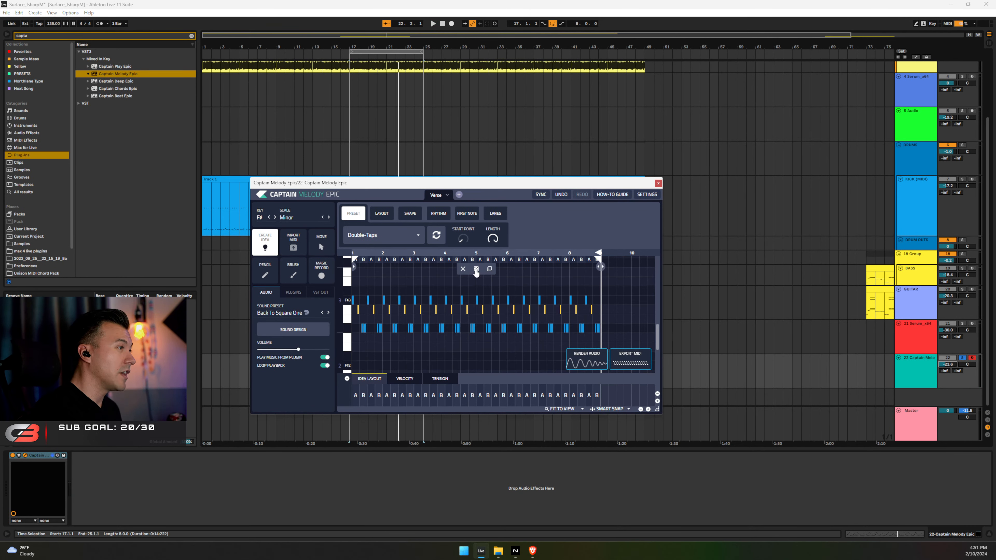
pyautogui.click(475, 270)
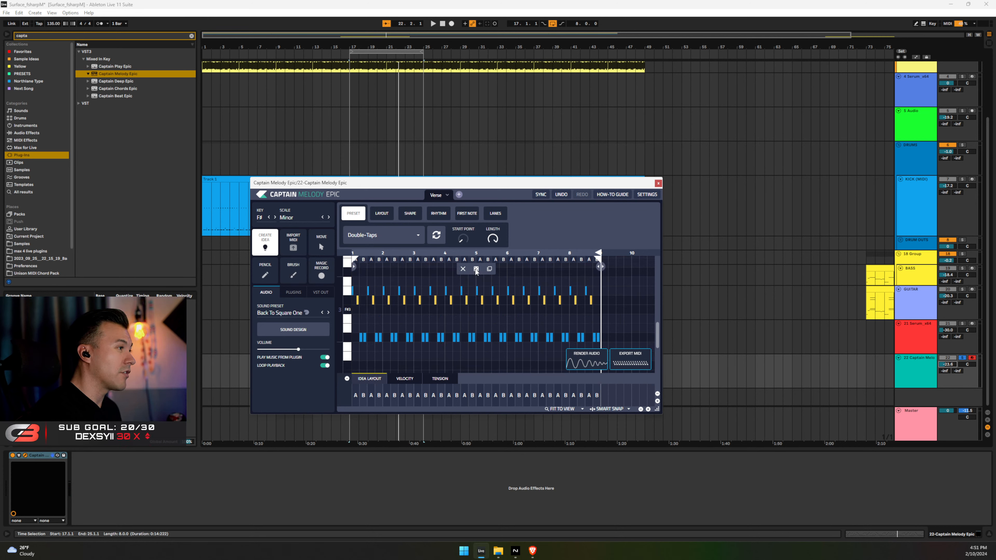
pyautogui.click(476, 270)
pyautogui.click(476, 270)
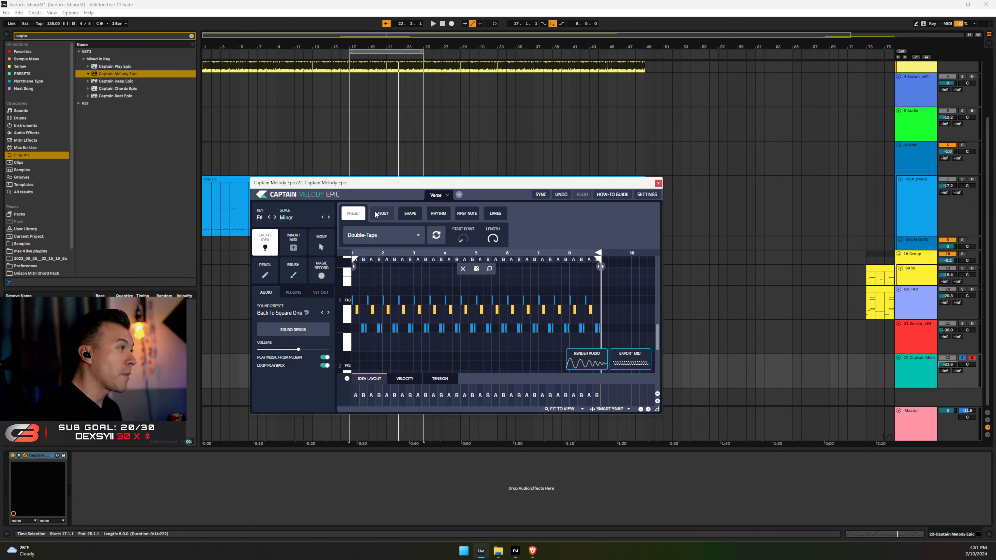
# Raise the Leap of shape A and the Step and Leap of shape B, and randomize the idea again
pyautogui.click(406, 214)
pyautogui.click(353, 213)
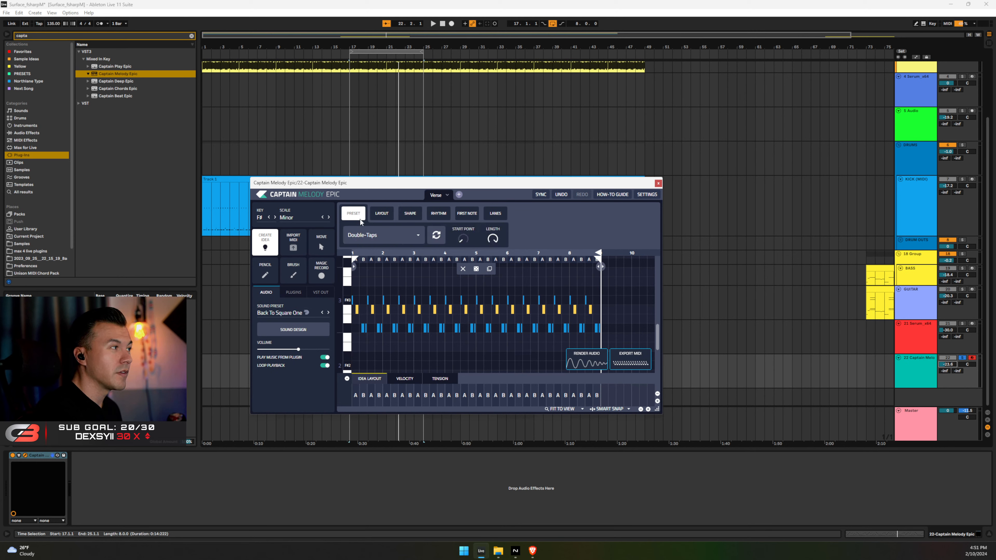
pyautogui.click(375, 234)
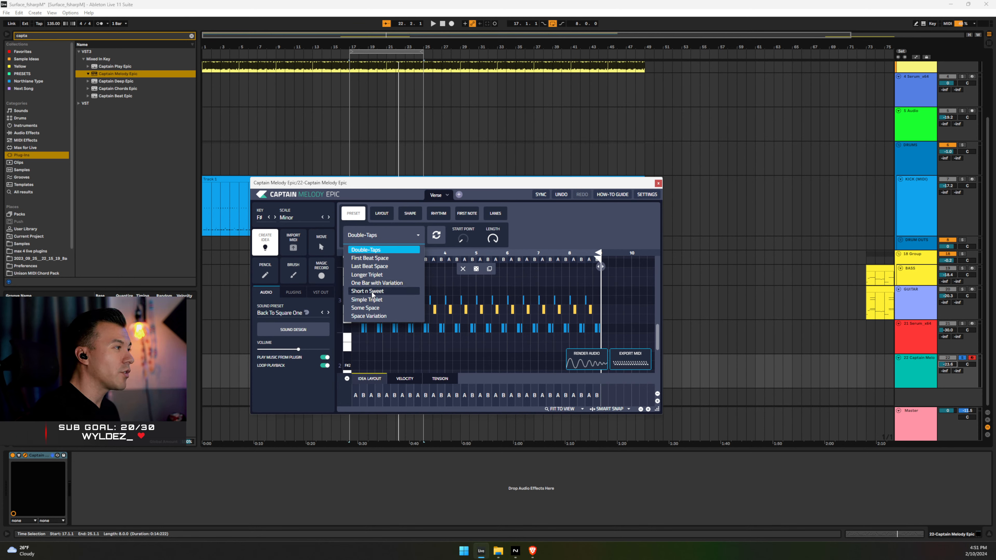
pyautogui.click(374, 212)
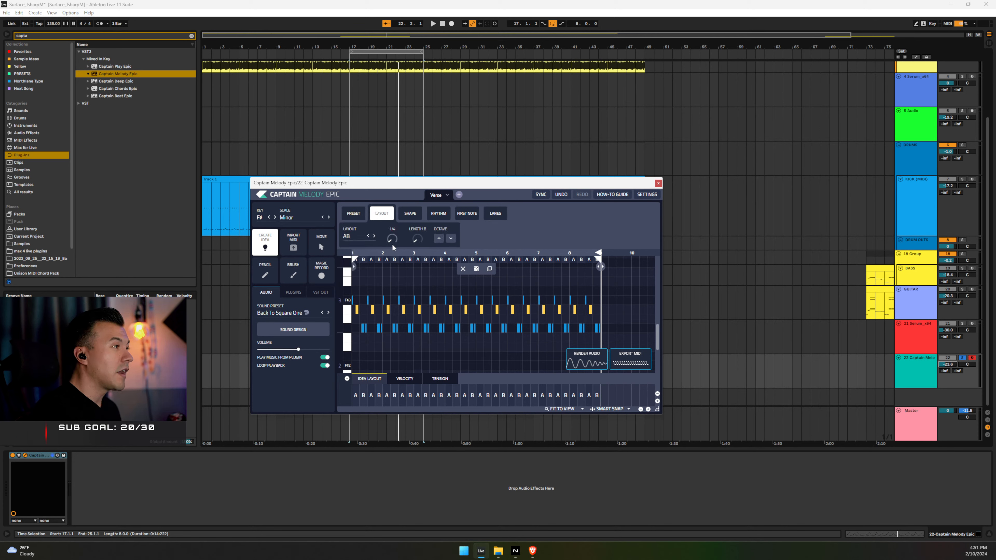
pyautogui.click(410, 214)
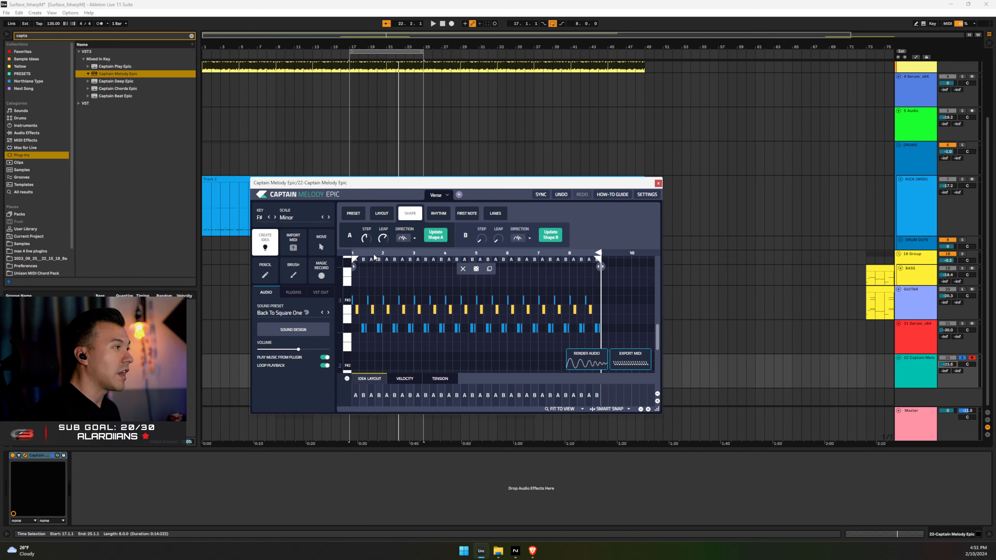
pyautogui.moveTo(374, 257); pyautogui.dragTo(381, 253)
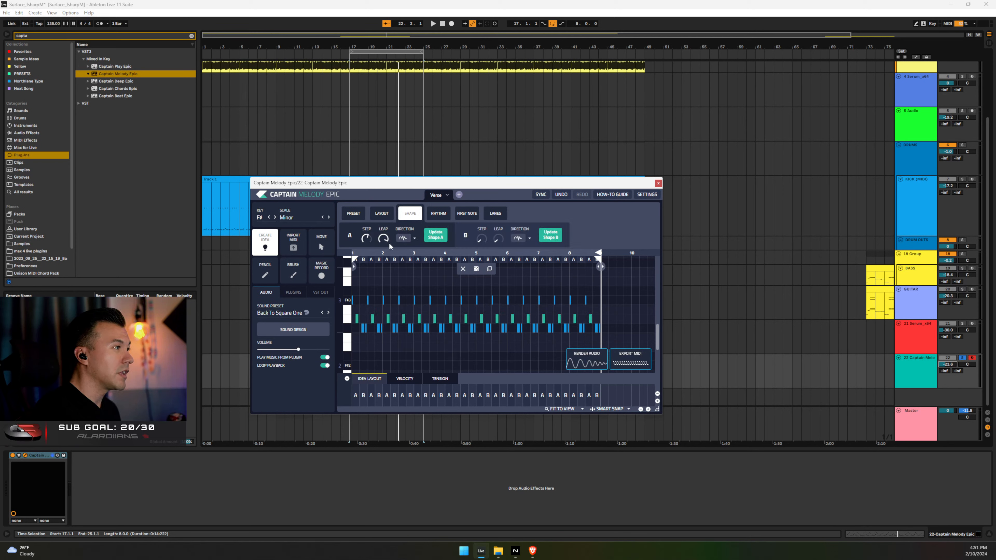
pyautogui.moveTo(482, 239); pyautogui.dragTo(498, 232)
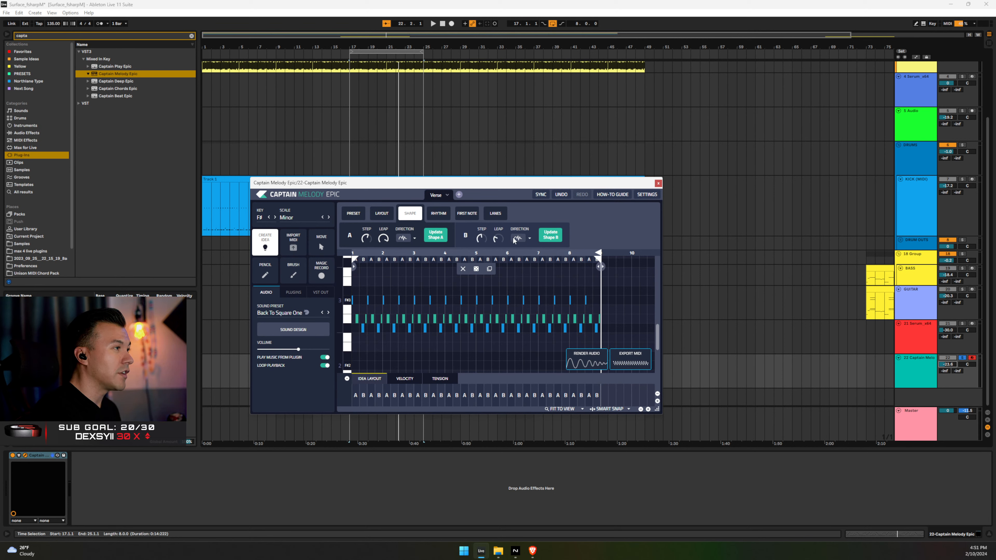
pyautogui.click(476, 269)
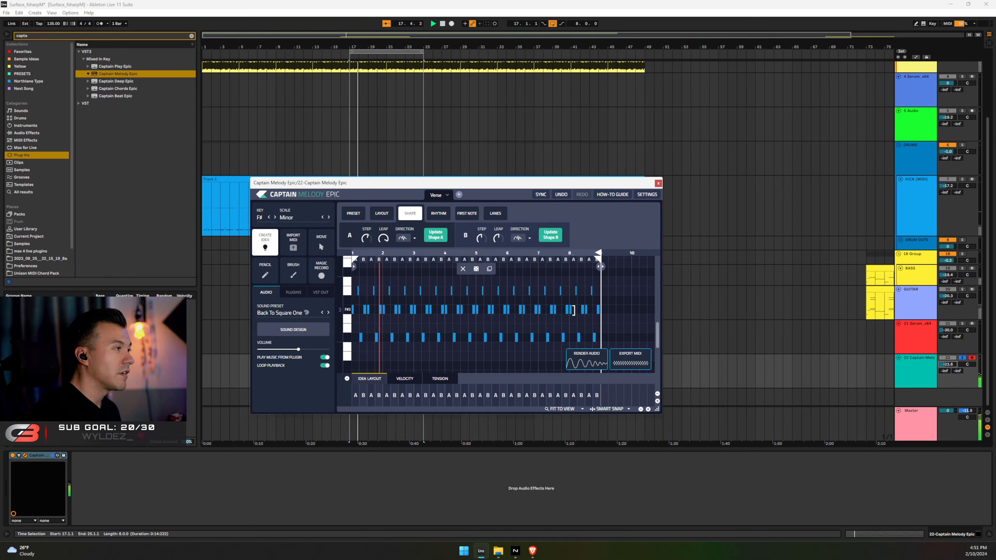
# Set rhythm A's density to 2 notes, raise its triplets, remove its rests and randomize the idea repeatedly
pyautogui.click(435, 216)
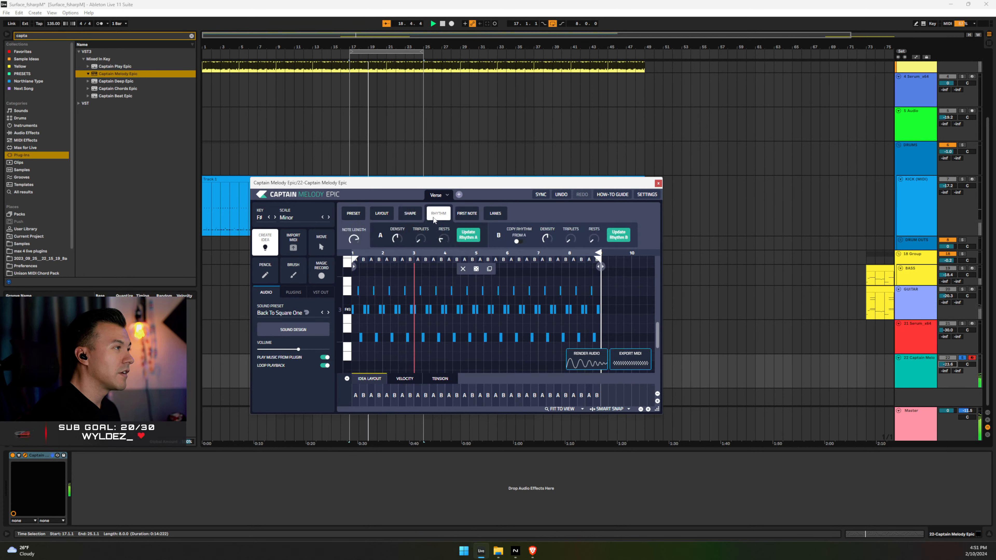
pyautogui.moveTo(397, 239); pyautogui.dragTo(400, 242)
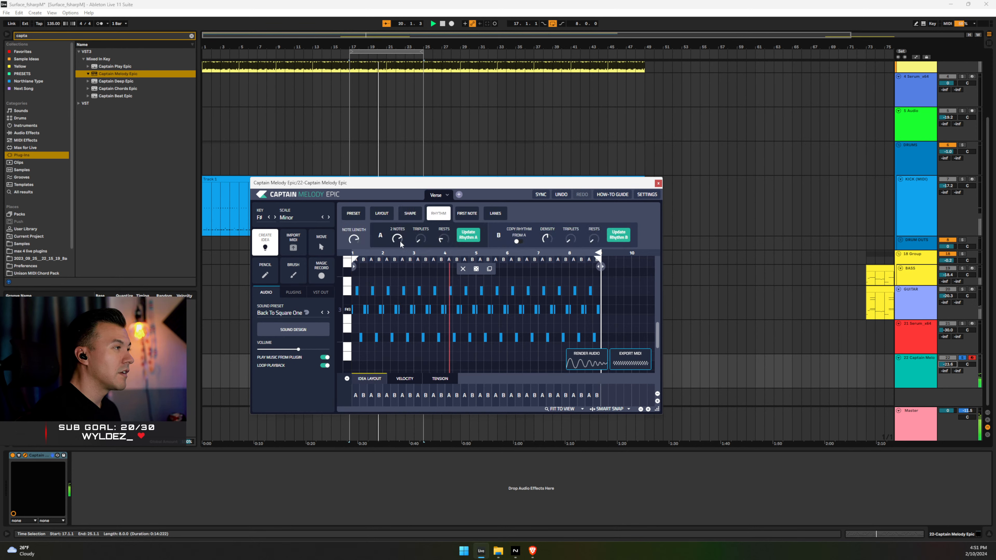
pyautogui.click(480, 270)
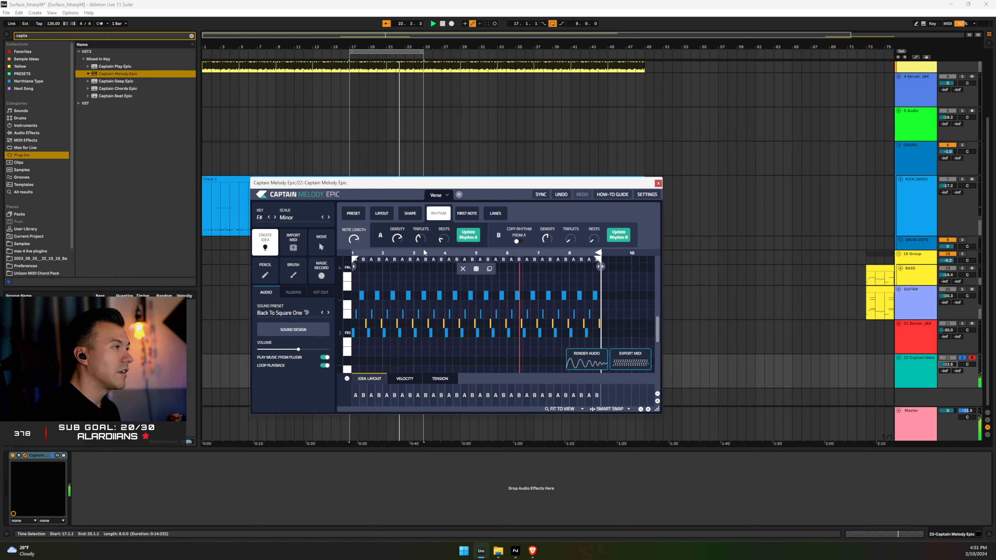
pyautogui.click(476, 269)
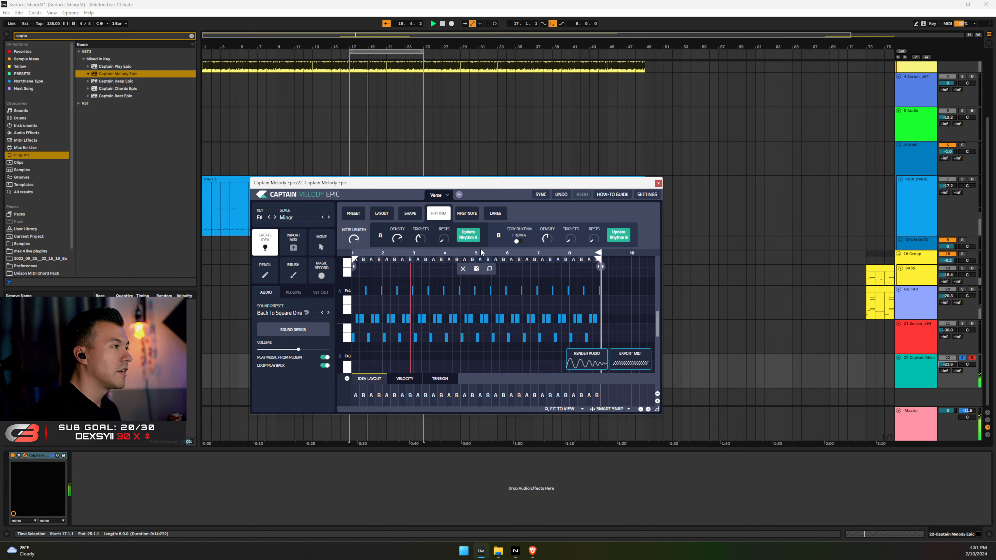
pyautogui.click(476, 269)
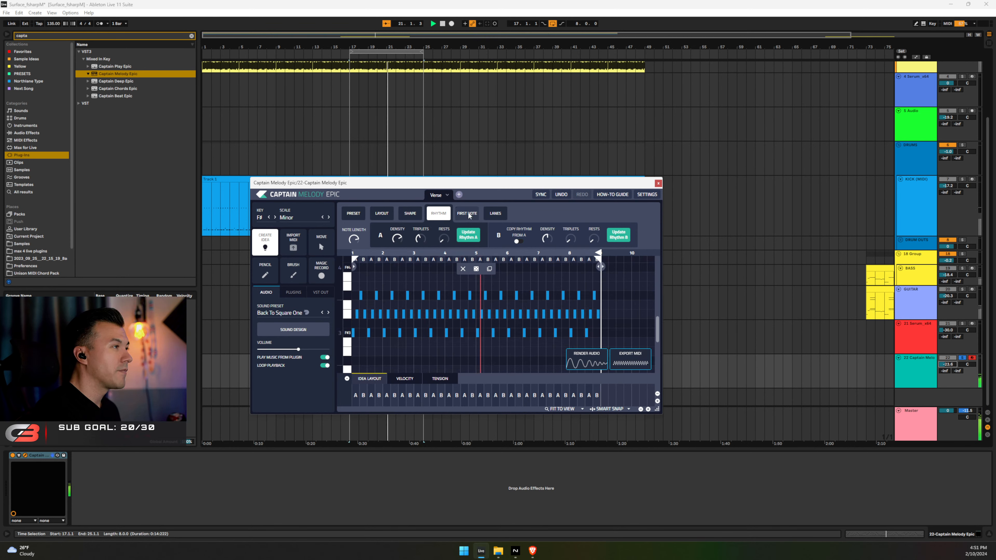
# Try the melody one octave lower and one octave higher, and return it to its original octave
pyautogui.click(409, 213)
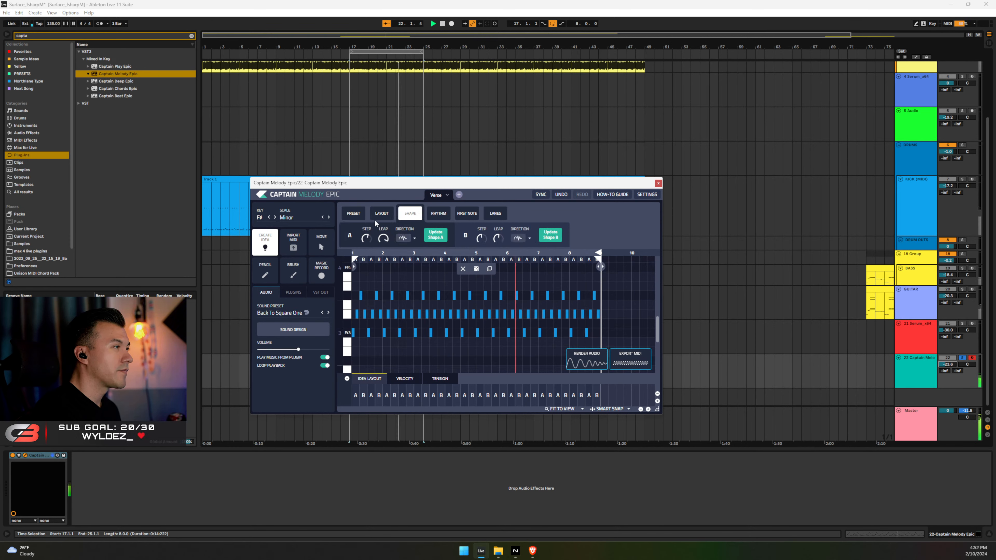
pyautogui.click(381, 214)
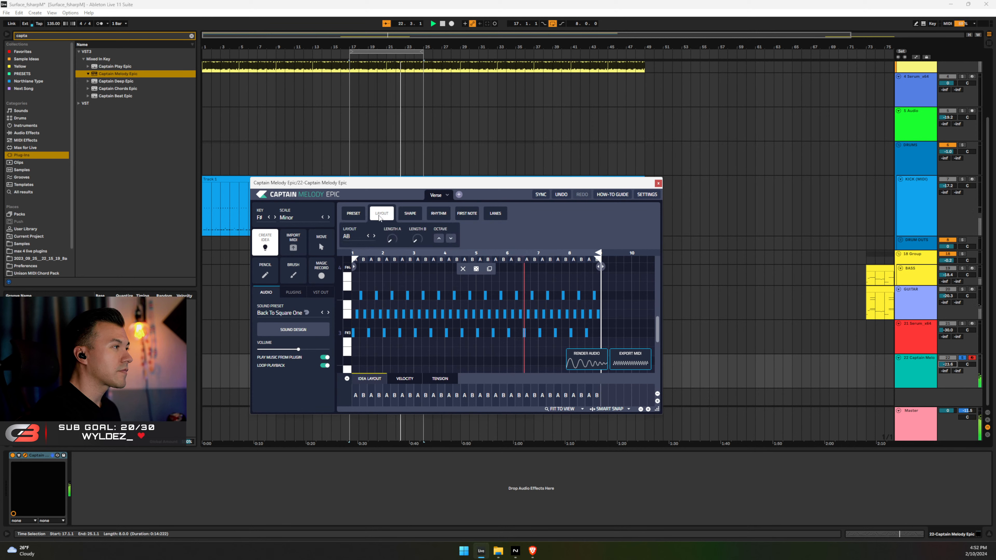
pyautogui.click(450, 239)
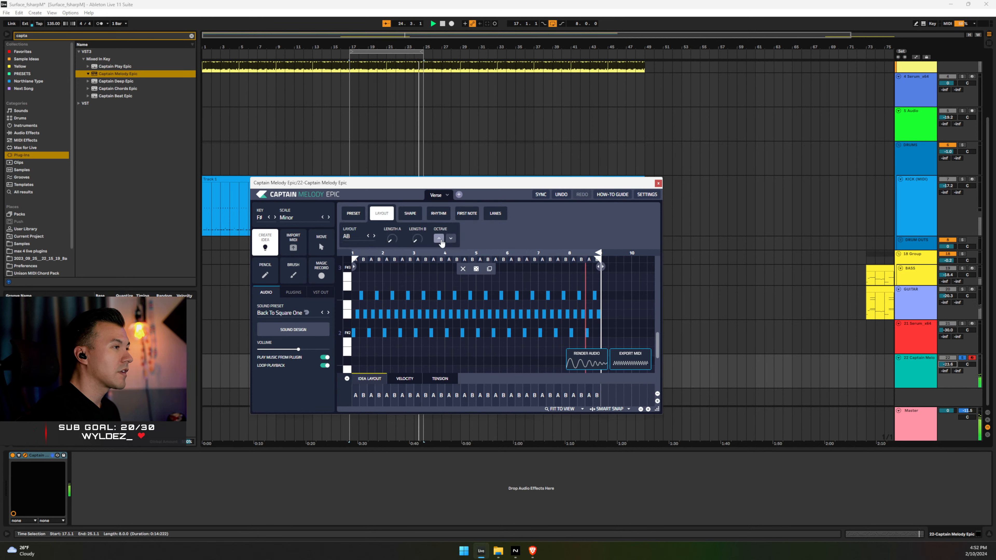
pyautogui.click(439, 239)
pyautogui.click(440, 239)
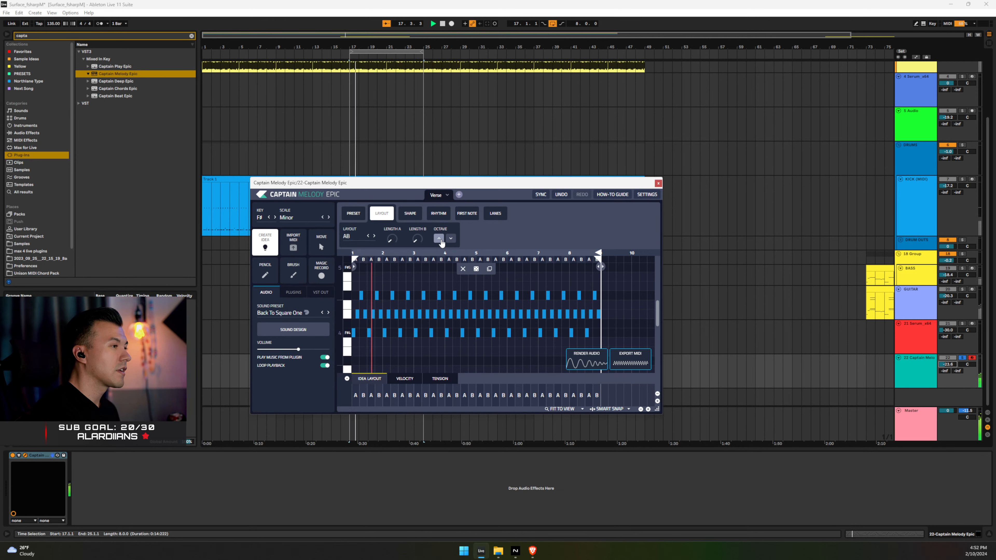
pyautogui.click(451, 238)
# Try different Step and Leap amounts for shape A and randomize the idea after the changes
pyautogui.click(409, 213)
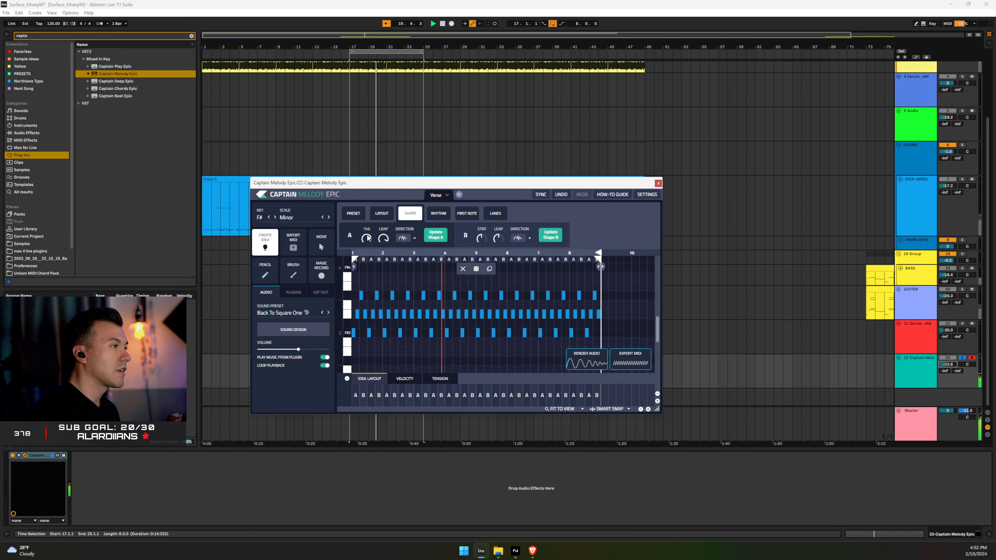
pyautogui.click(476, 269)
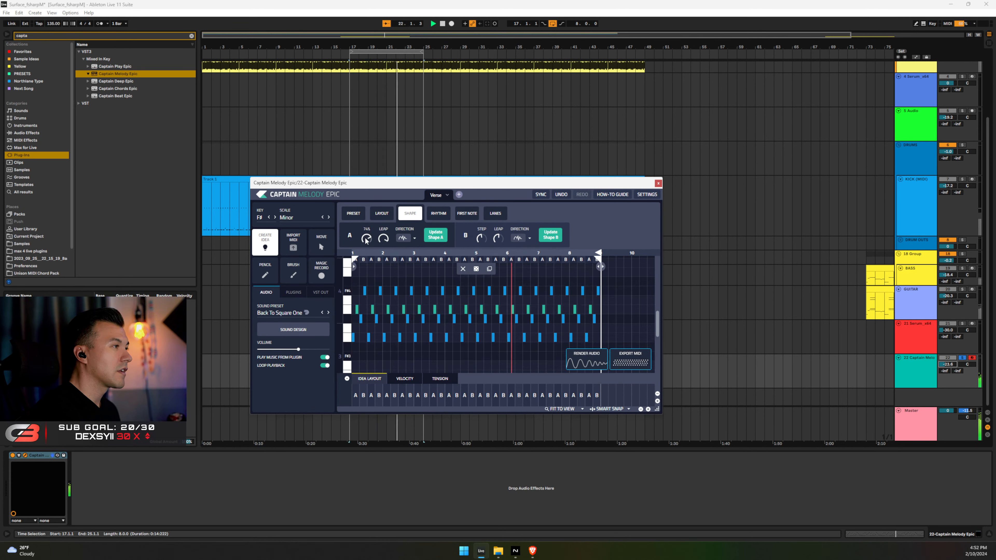
pyautogui.click(474, 269)
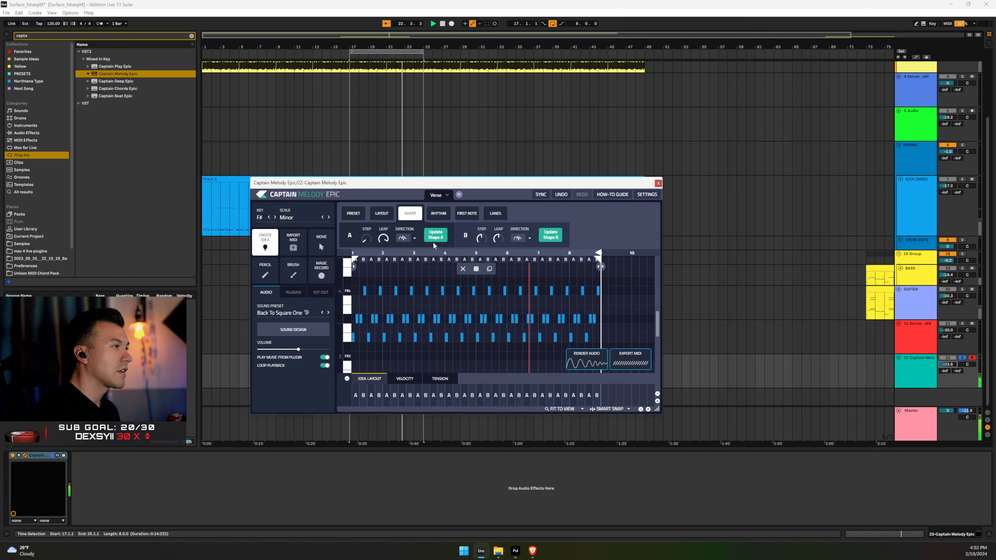
pyautogui.click(476, 269)
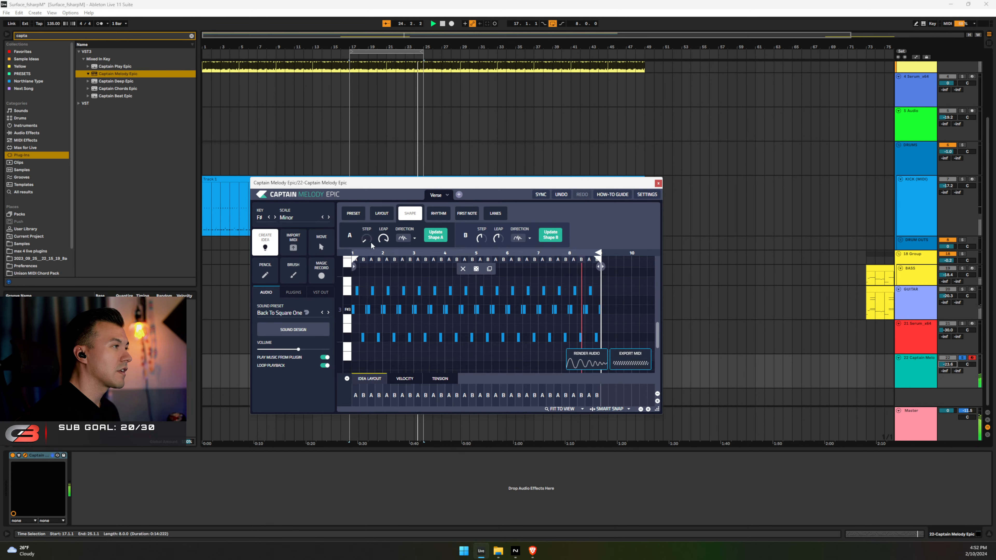
pyautogui.click(478, 271)
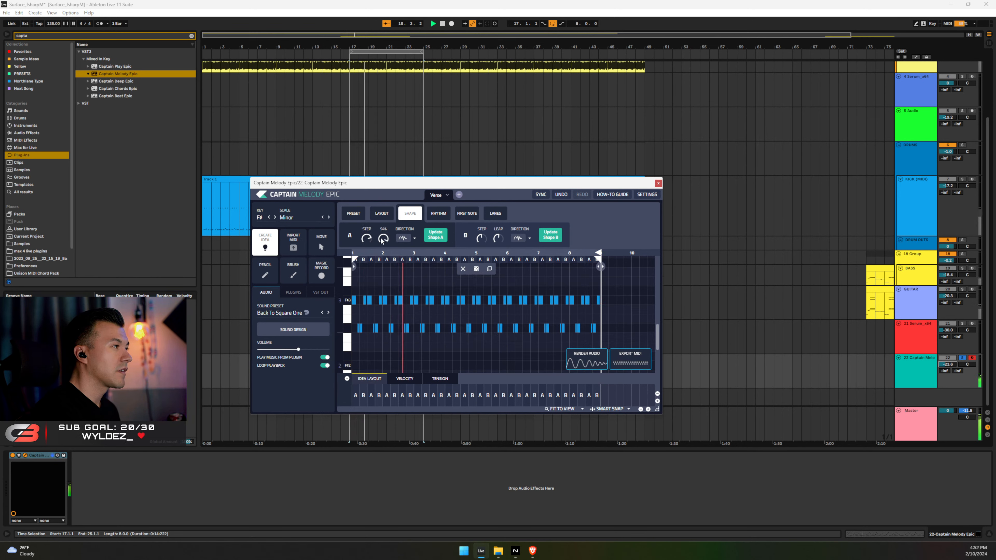
# Adjust the note density of rhythms A and B and randomize the melody idea
pyautogui.click(381, 214)
pyautogui.click(440, 214)
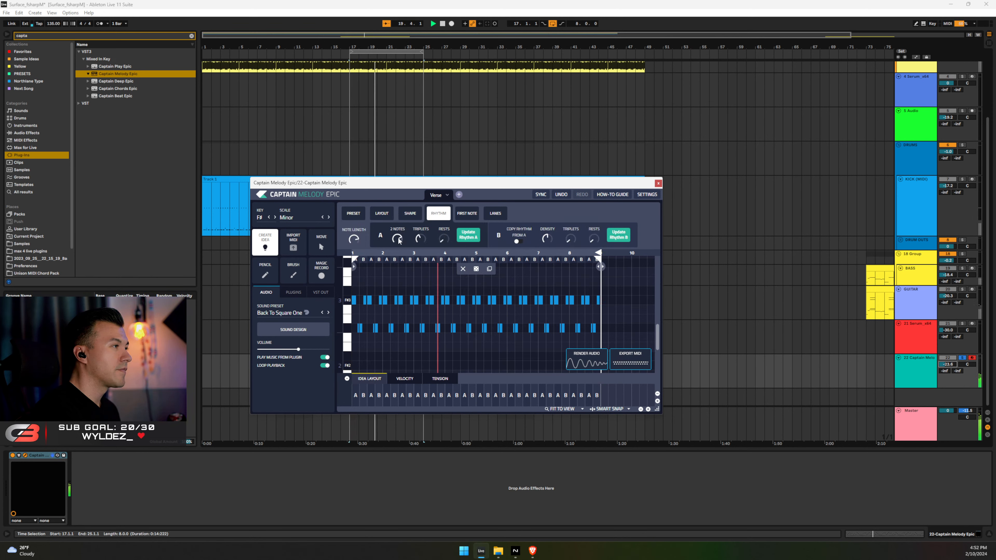
pyautogui.moveTo(398, 238); pyautogui.dragTo(528, 239)
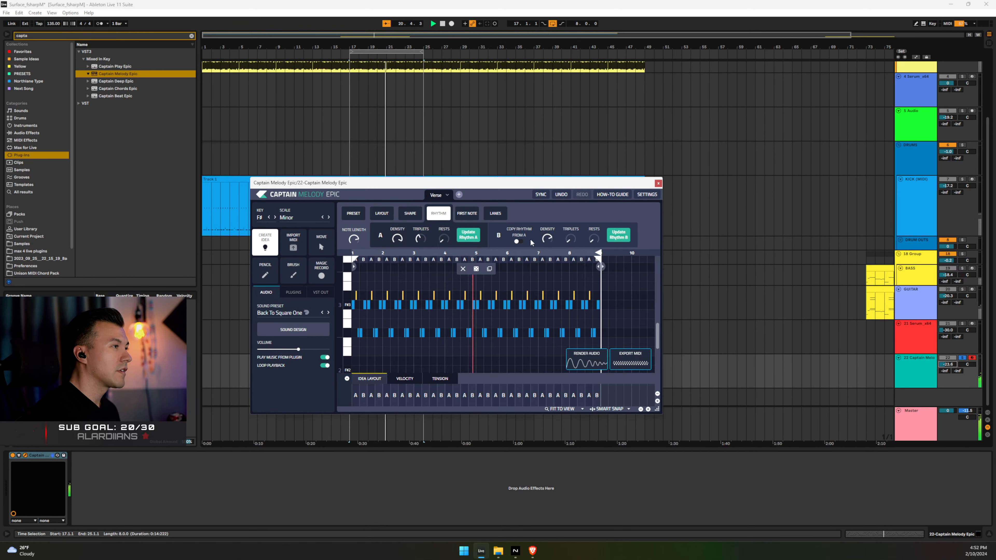
pyautogui.click(477, 268)
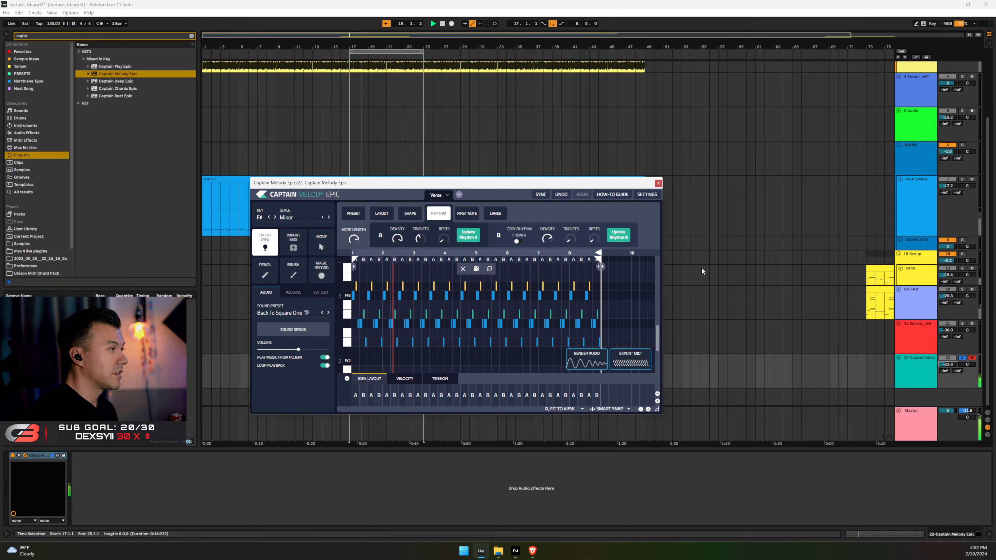
# Set the length of part A to 1/2, lengthen part B and play back the melody
pyautogui.click(379, 216)
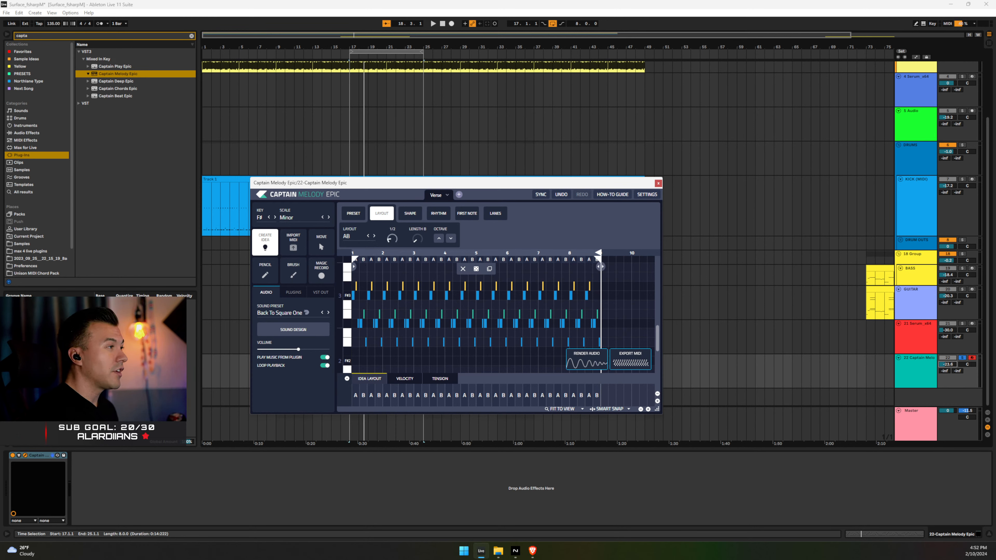
pyautogui.moveTo(393, 238); pyautogui.dragTo(395, 232)
pyautogui.press('space')
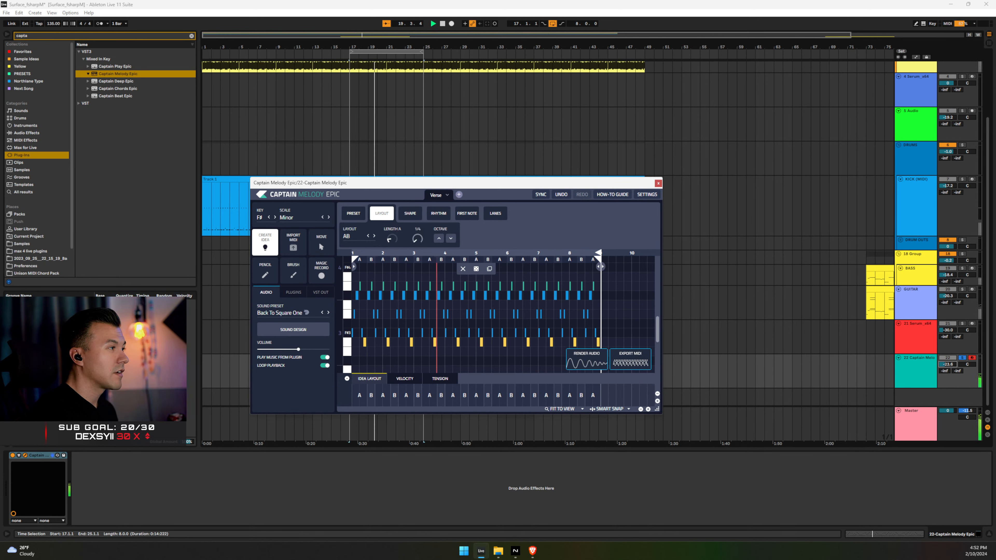
pyautogui.moveTo(416, 238); pyautogui.dragTo(417, 235)
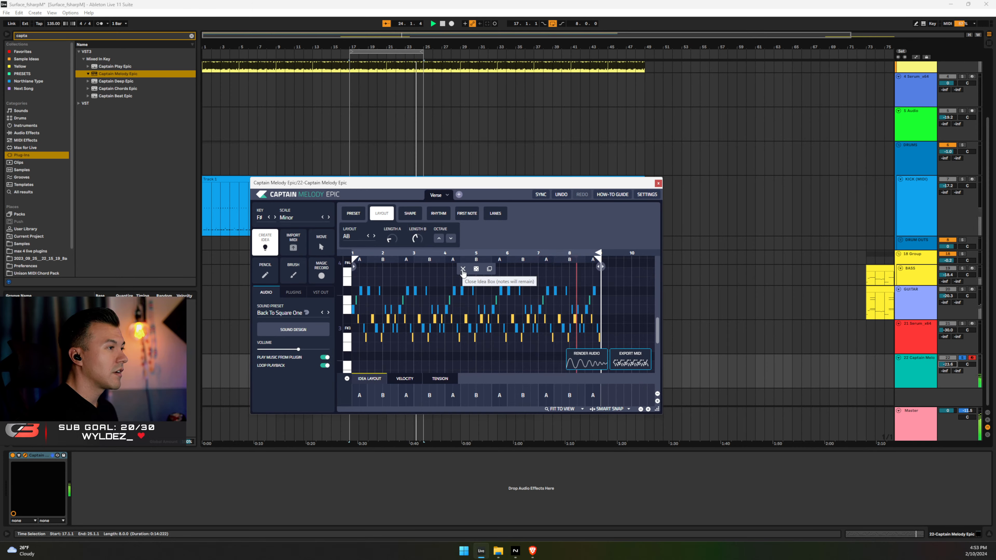
# Export the generated melody as a MIDI clip onto the Serum track below GUITAR, starting at bar 33
pyautogui.moveTo(463, 182); pyautogui.dragTo(754, 144)
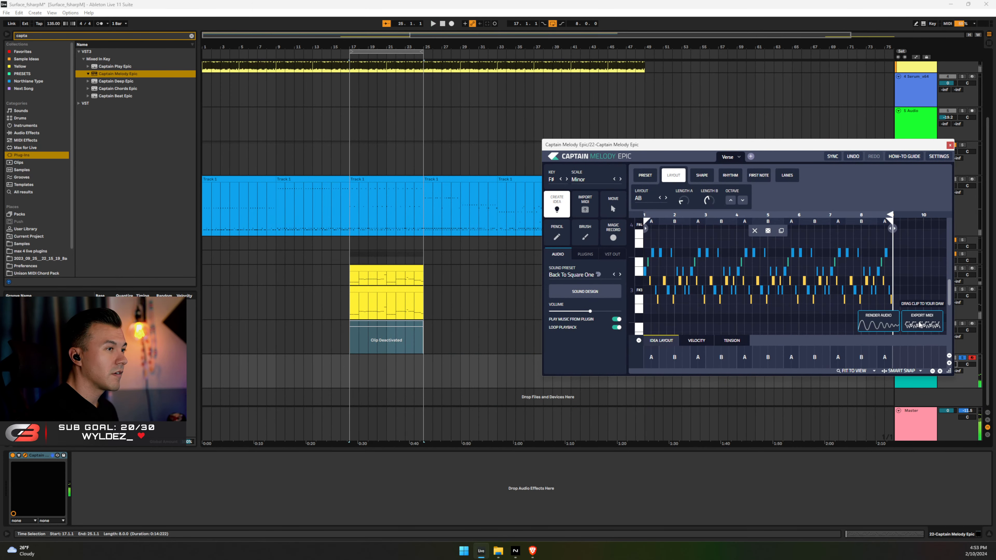
pyautogui.moveTo(919, 324); pyautogui.dragTo(855, 326)
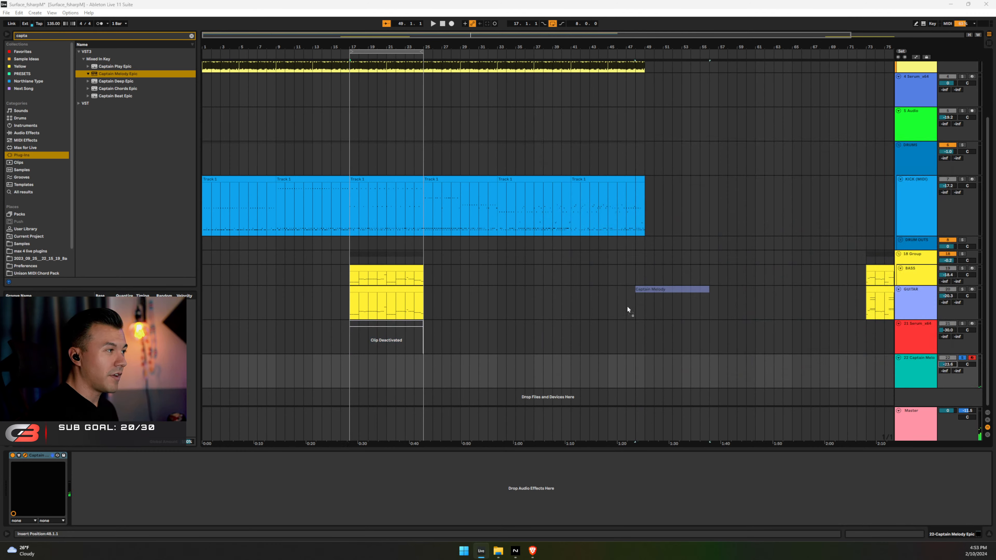
pyautogui.moveTo(358, 330); pyautogui.dragTo(500, 330)
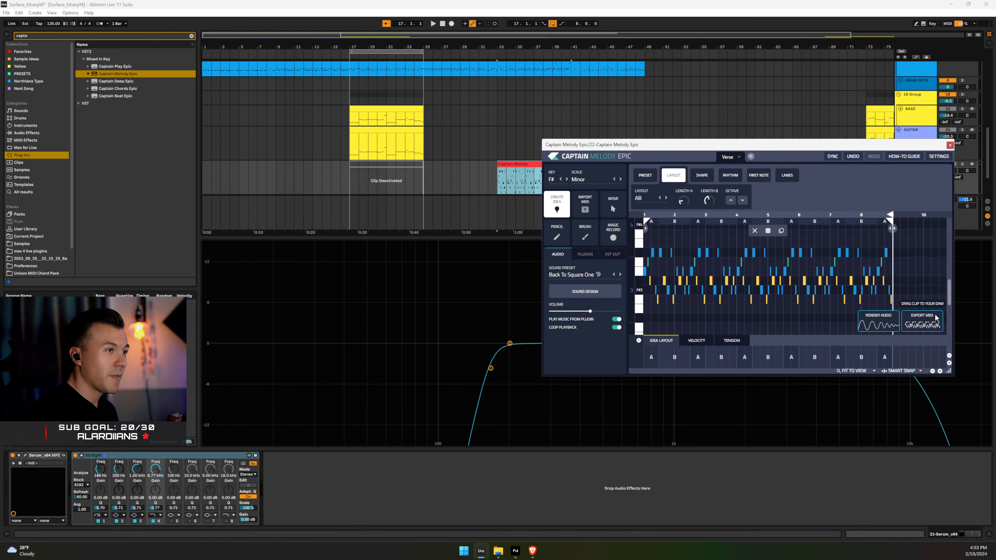
# Move the deactivated clip on the Serum track to bar 69 and the Captain Melody clip to bar 17
pyautogui.click(950, 146)
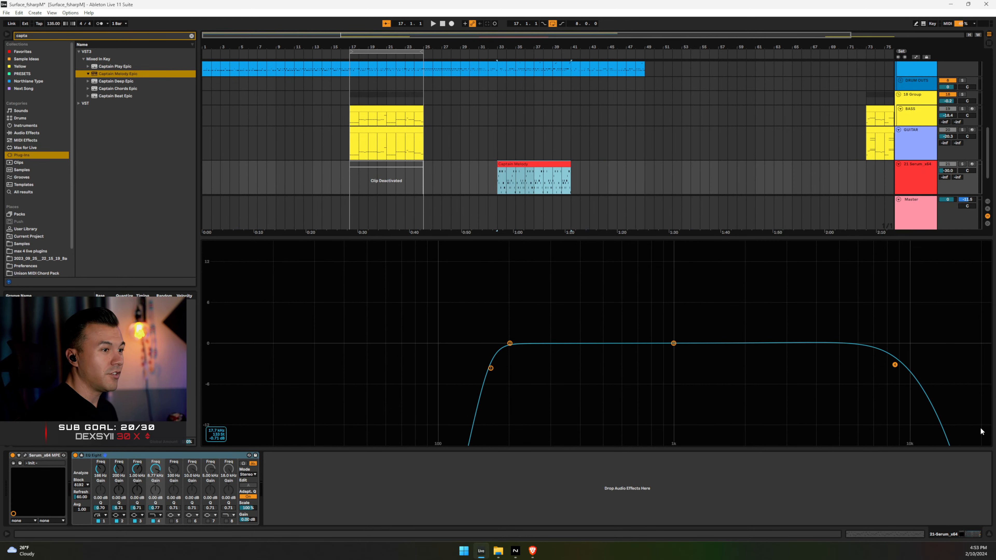
pyautogui.click(992, 536)
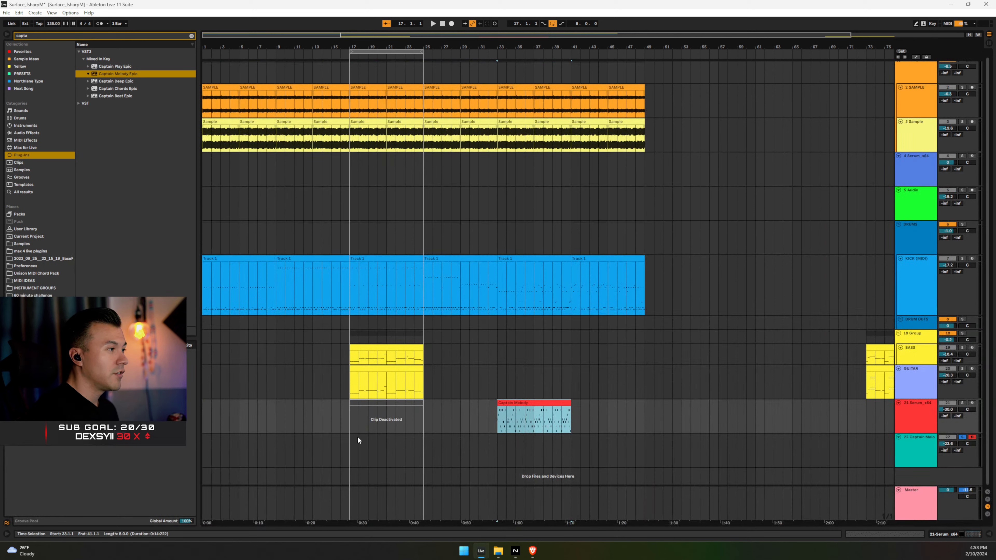
pyautogui.moveTo(392, 402); pyautogui.dragTo(874, 412)
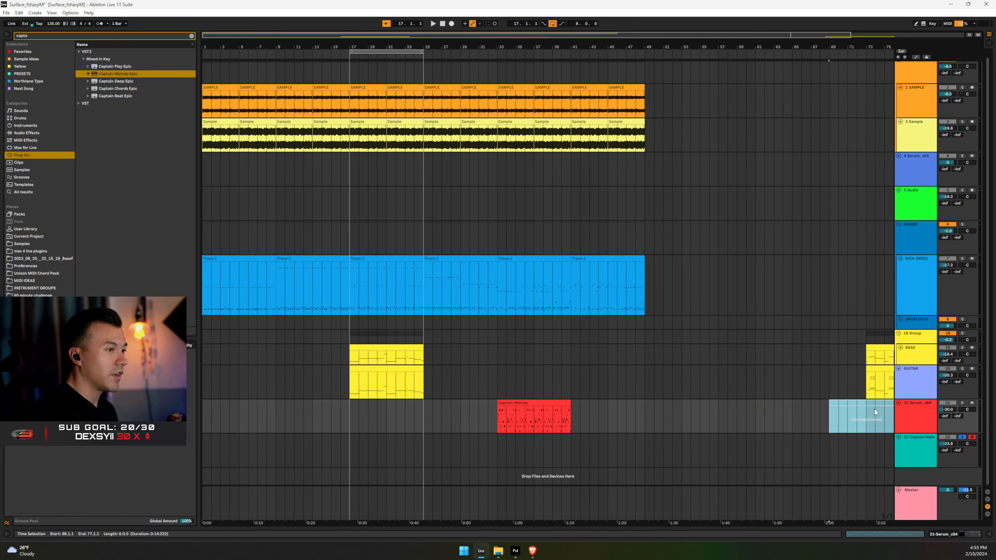
pyautogui.moveTo(510, 401); pyautogui.dragTo(363, 410)
pyautogui.click(360, 416)
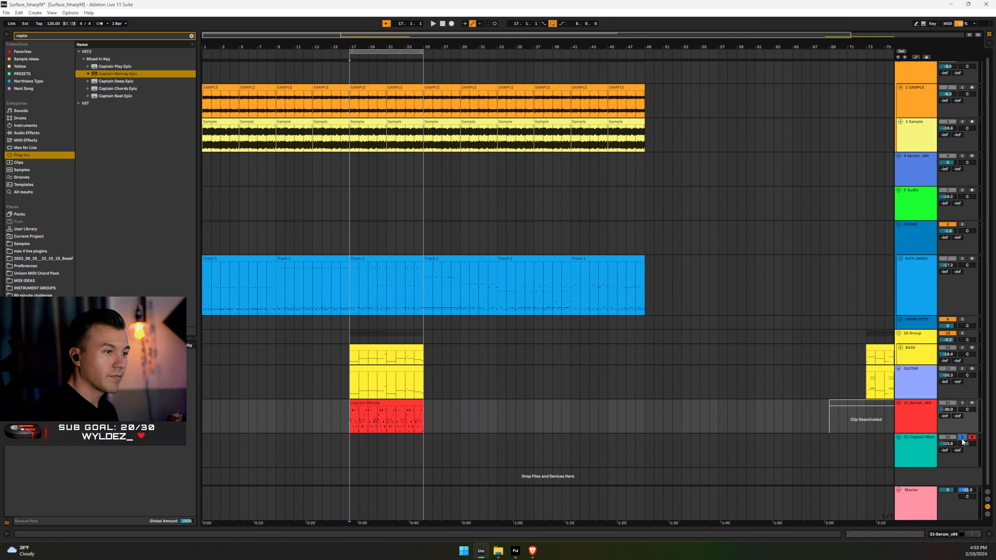
# Unsolo the Captain Melody track, play the full mix from bar 17 and adjust the Serum track's volume
pyautogui.click(962, 438)
pyautogui.press('space')
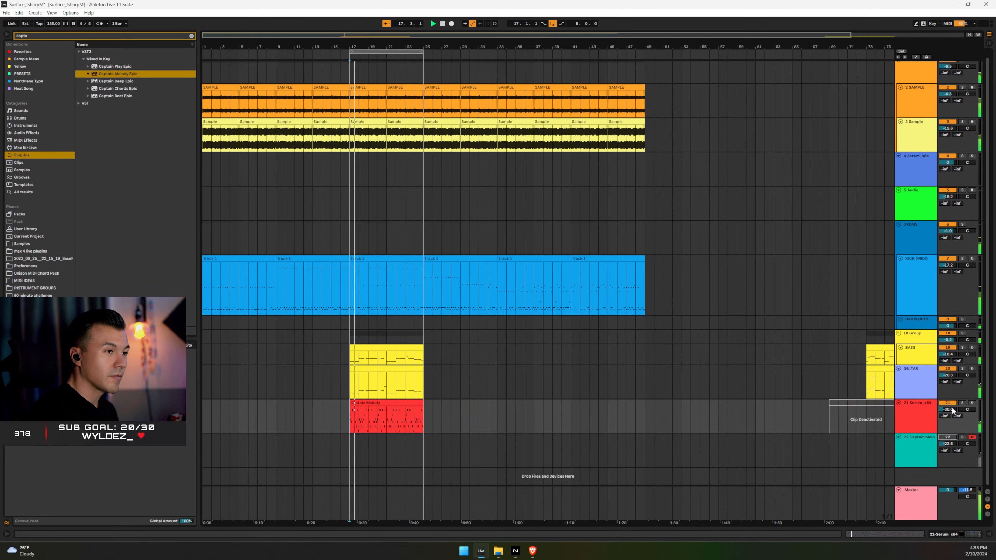
pyautogui.moveTo(950, 409); pyautogui.dragTo(950, 404)
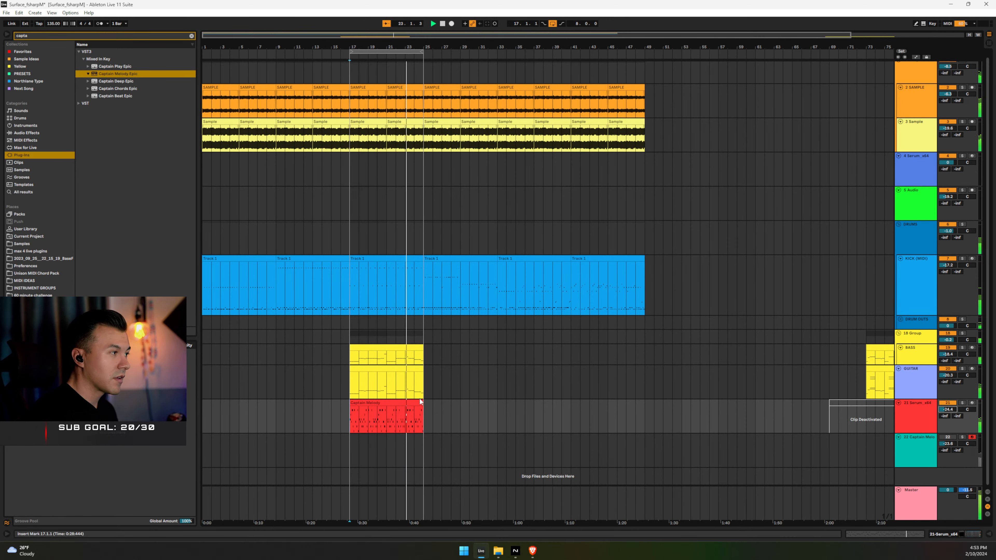
# Solo the Serum track, transpose all notes of its bar 17 melody clip up one octave and play it back
pyautogui.doubleClick(408, 402)
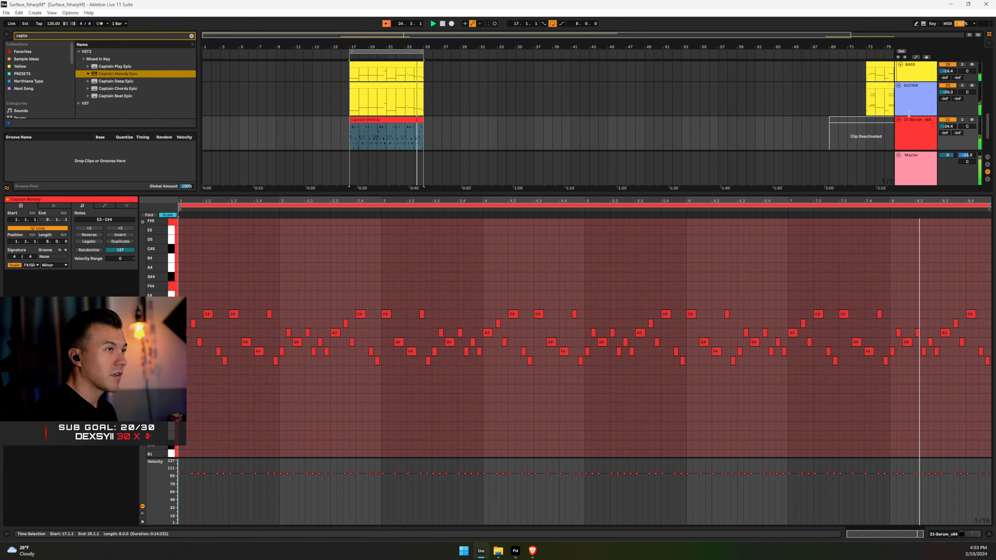
pyautogui.click(963, 119)
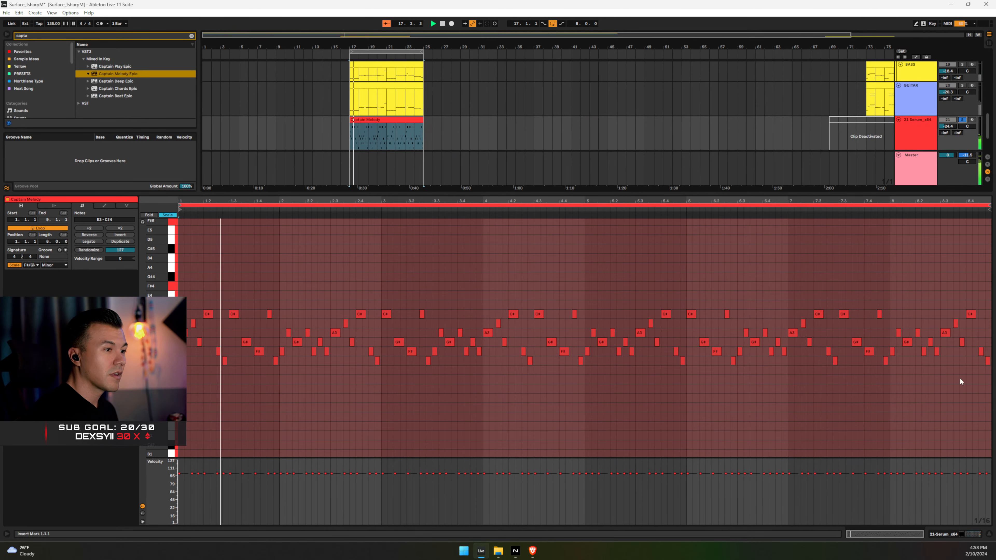
pyautogui.click(989, 534)
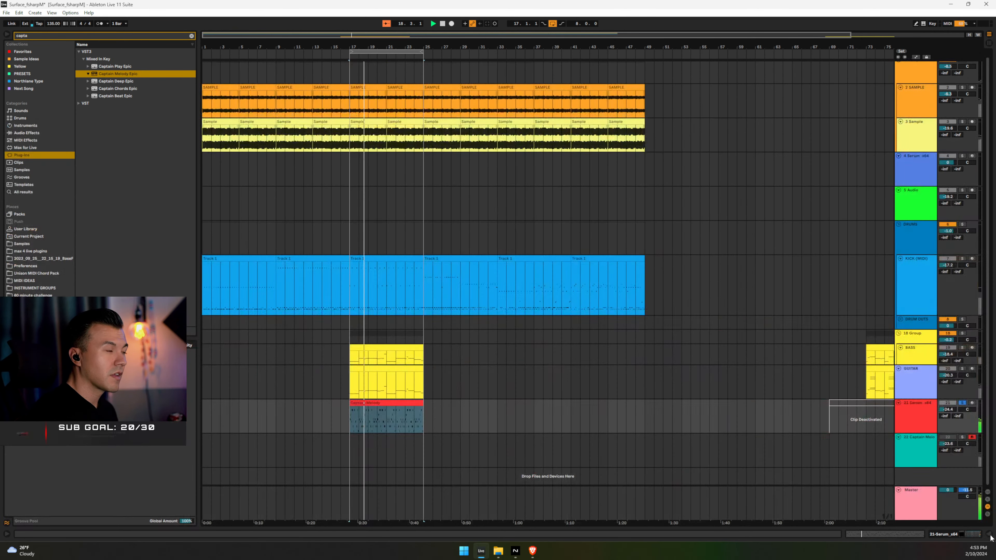
pyautogui.doubleClick(392, 408)
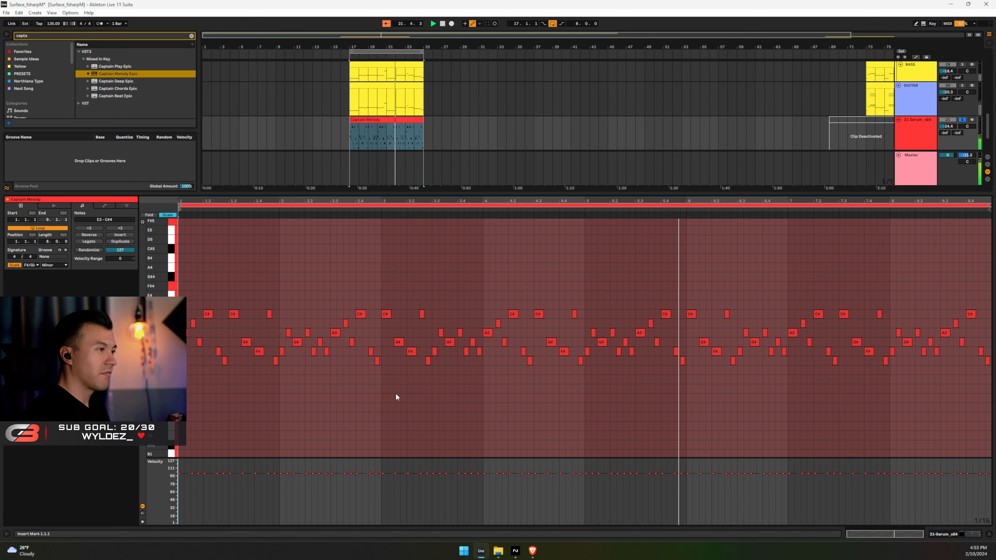
pyautogui.press('space')
pyautogui.hotkey('ctrl', 'a')
pyautogui.hotkey('shift', 'Up')
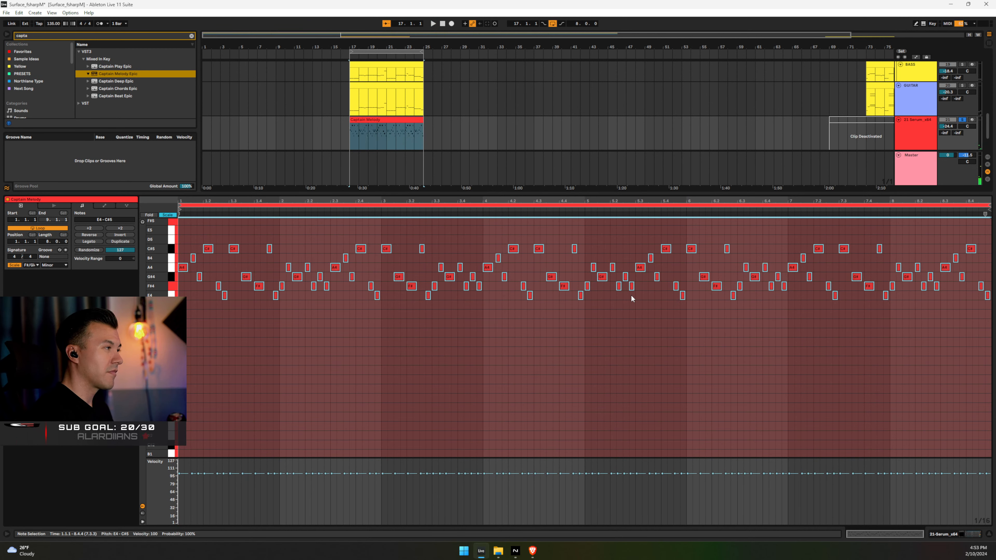
pyautogui.press('space')
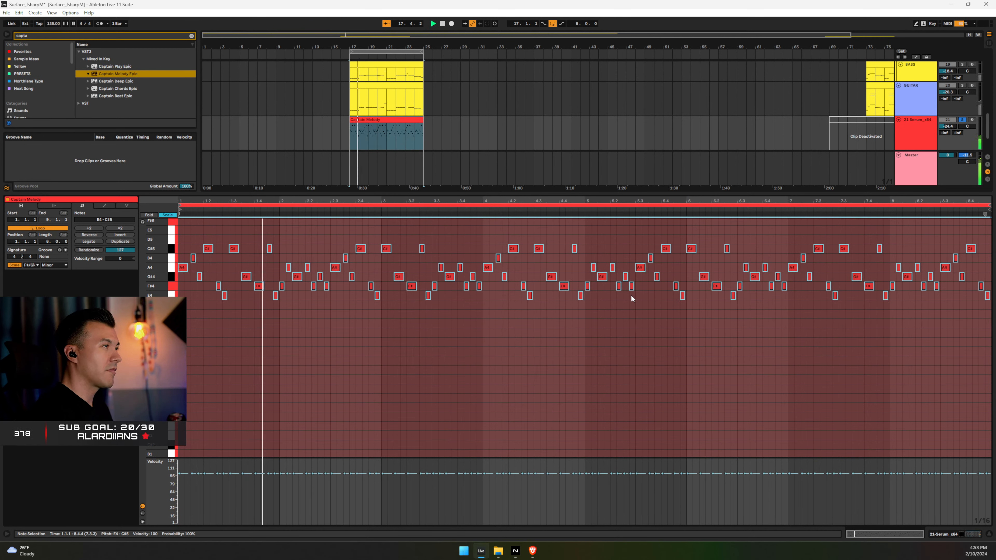
# Unsolo the Serum track, readjust its volume against the full mix and stop playback
pyautogui.click(962, 120)
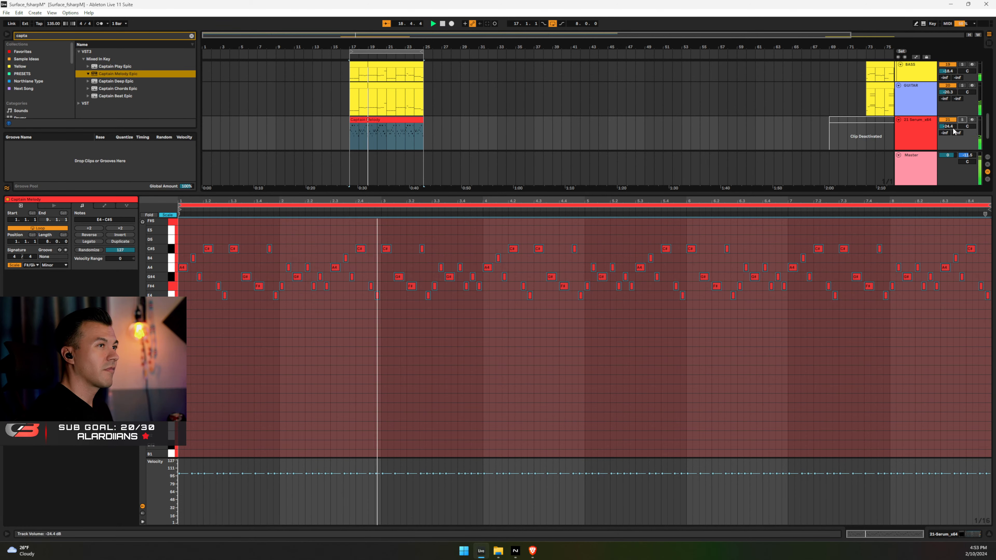
pyautogui.moveTo(947, 129); pyautogui.dragTo(947, 133)
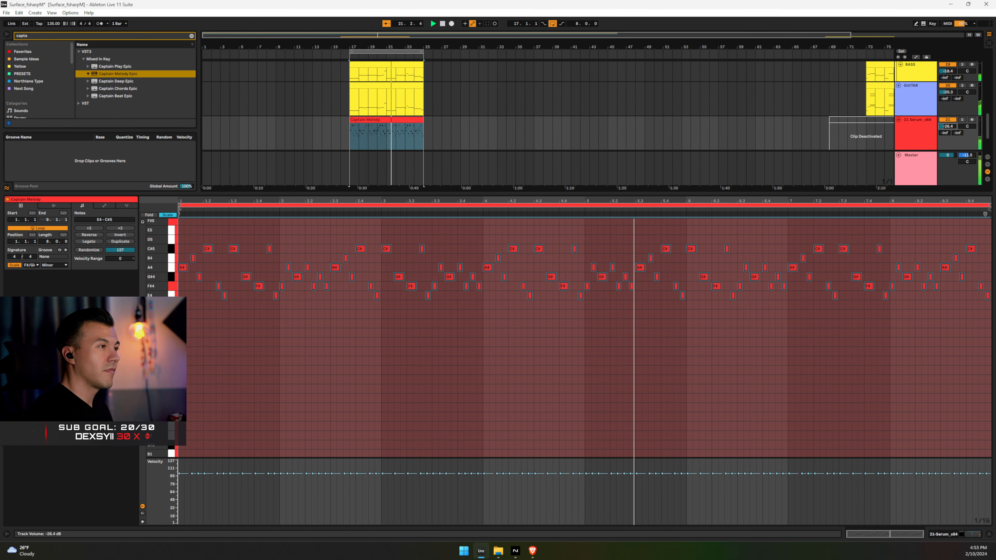
pyautogui.press('space')
# Open Serum from the melody track and filter its preset browser to the Pluck category
pyautogui.doubleClick(922, 128)
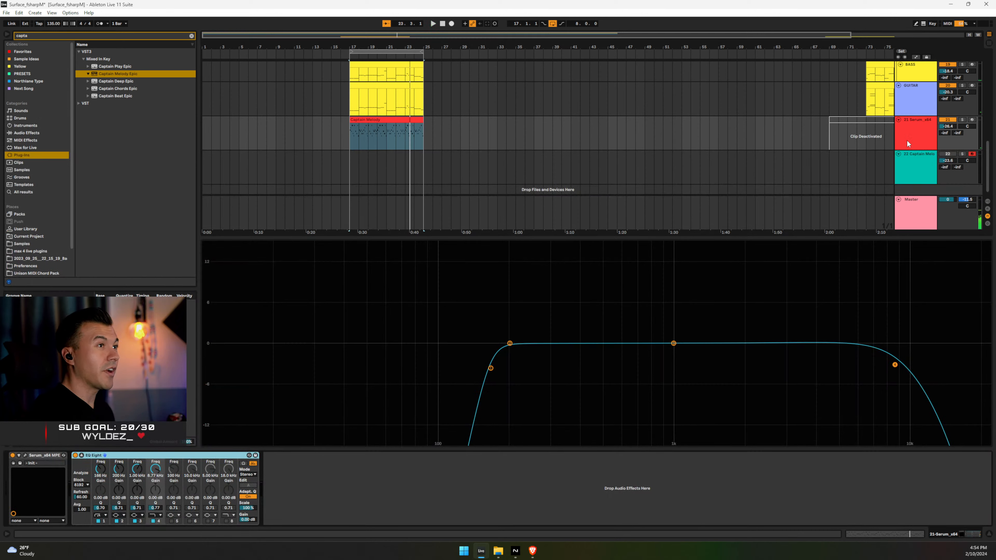
pyautogui.click(25, 456)
pyautogui.click(594, 175)
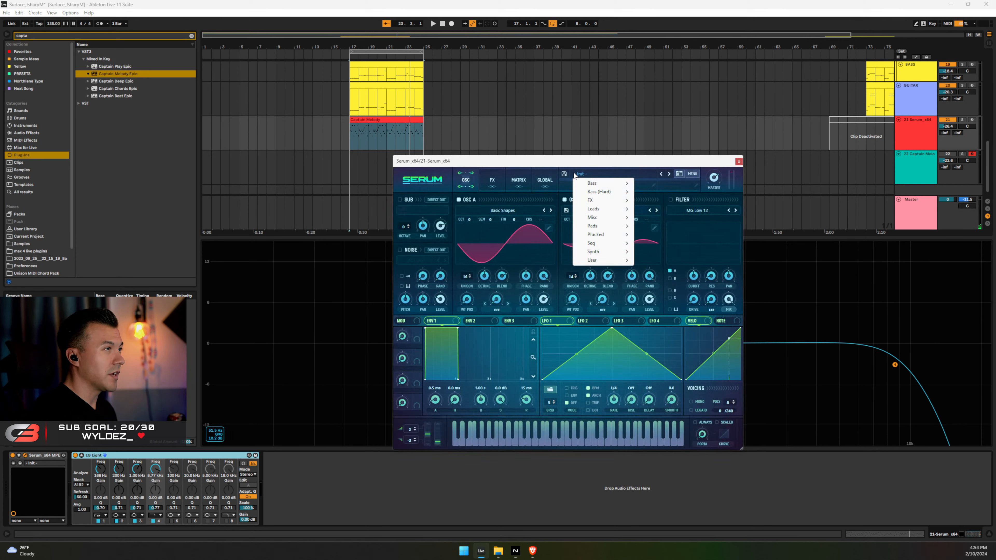
pyautogui.click(595, 165)
pyautogui.click(678, 174)
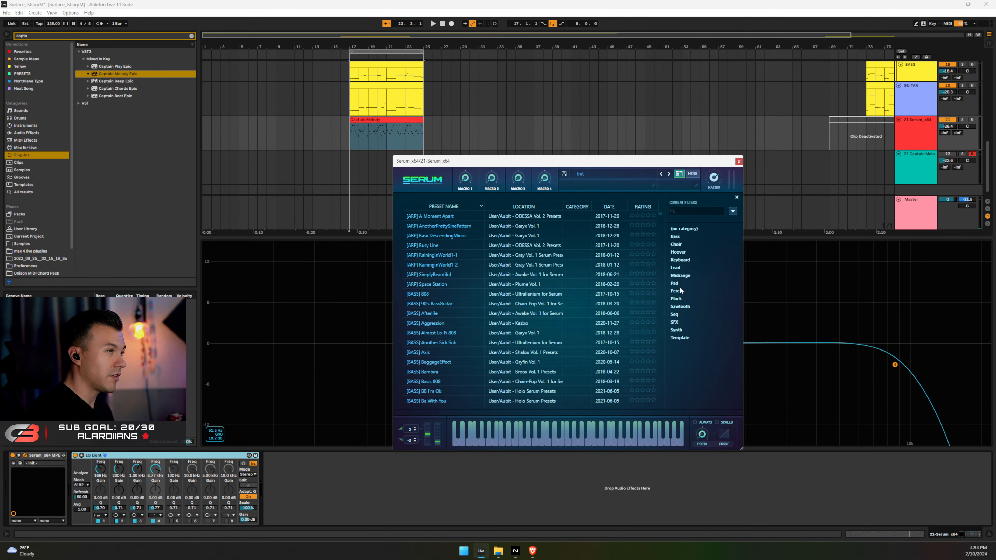
pyautogui.click(676, 299)
# Load the PL Cliche d00t and PL Downpitcher presets in turn, then solo the Serum track and start playback
pyautogui.click(423, 236)
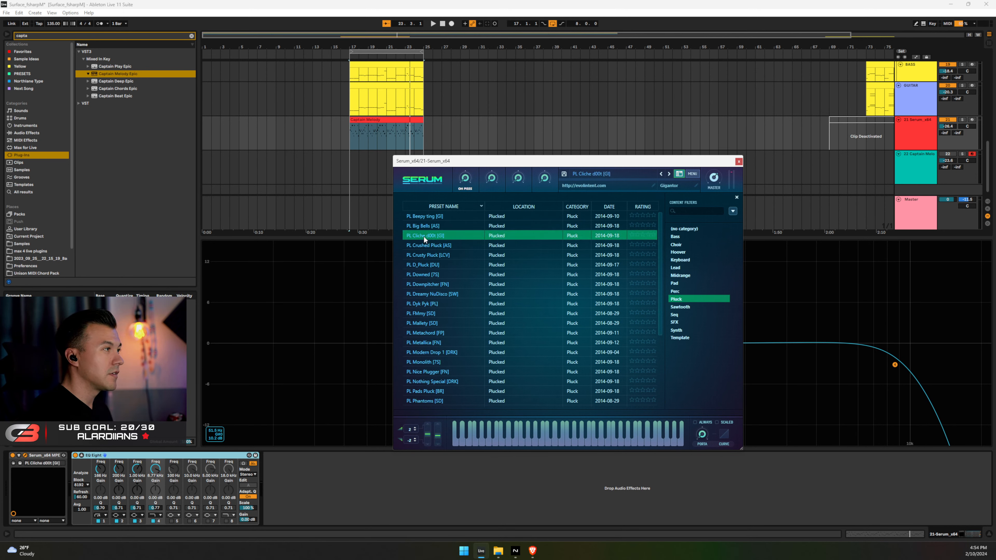
pyautogui.click(434, 283)
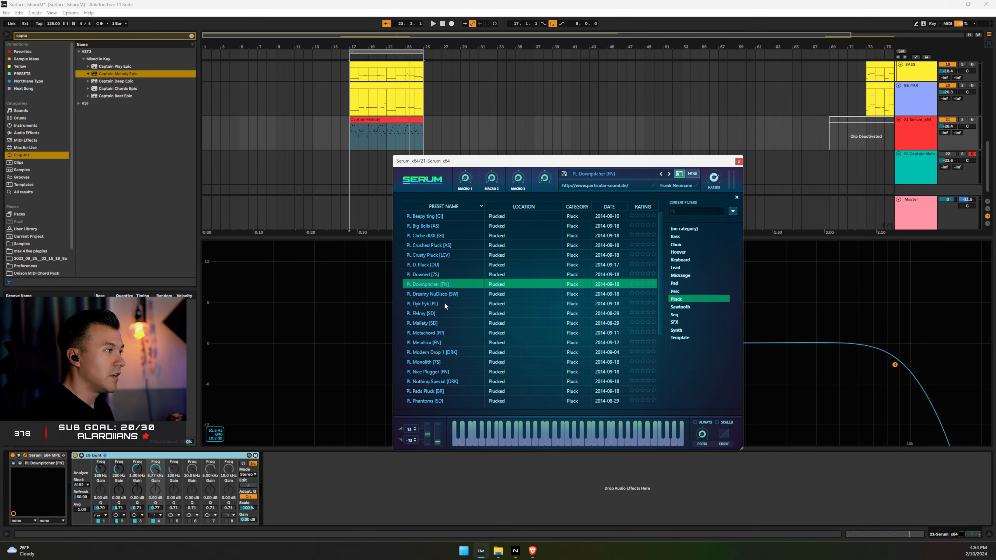
pyautogui.click(962, 115)
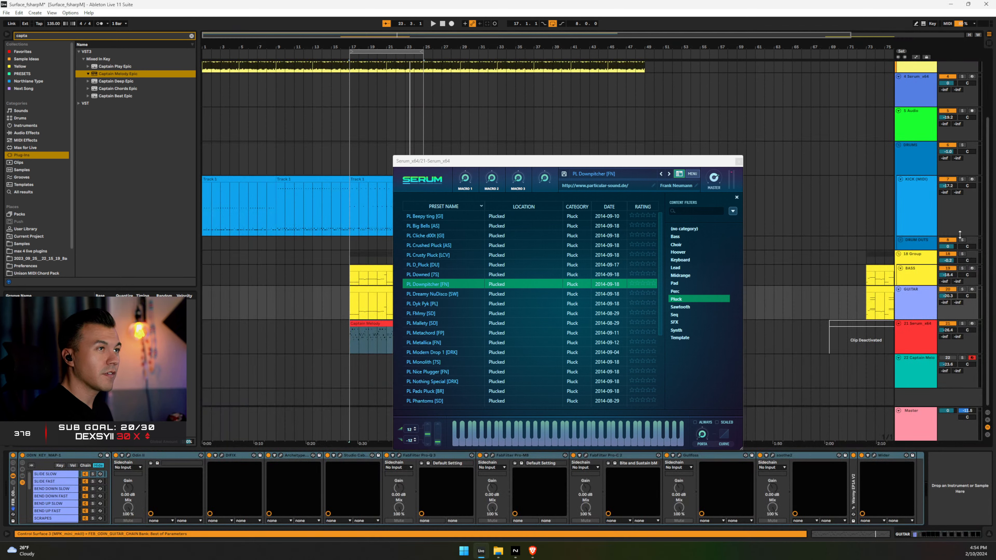
pyautogui.click(962, 324)
pyautogui.press('space')
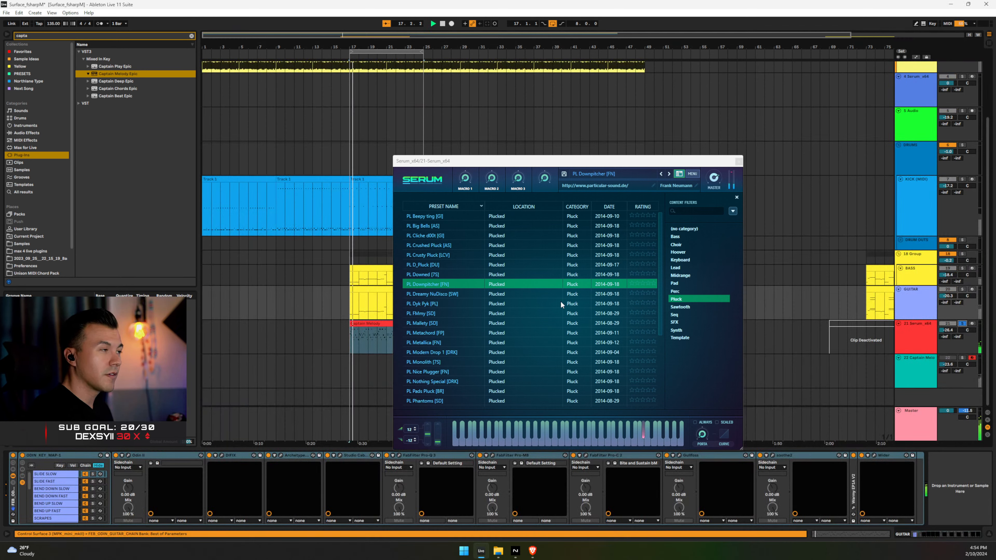
# Audition the pluck presets one by one from PL Dyk Pyk down the list and load PL Phantoms
pyautogui.click(429, 303)
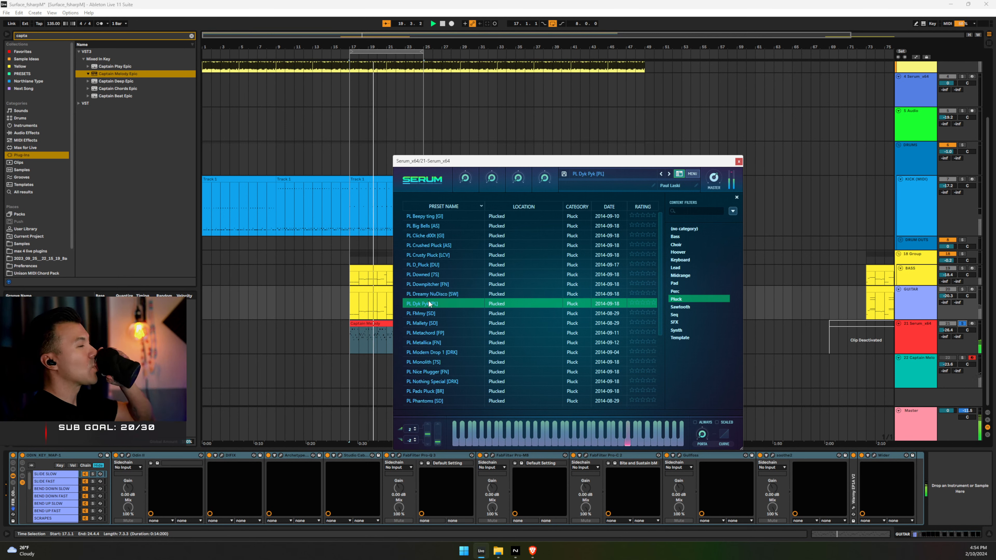
pyautogui.press('Down')
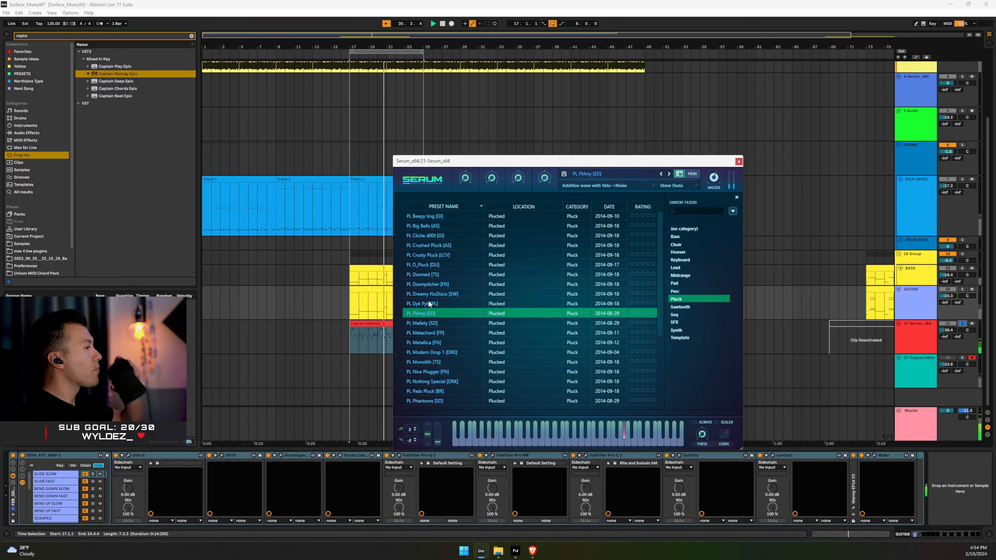
pyautogui.press('Down')
pyautogui.press('Down')
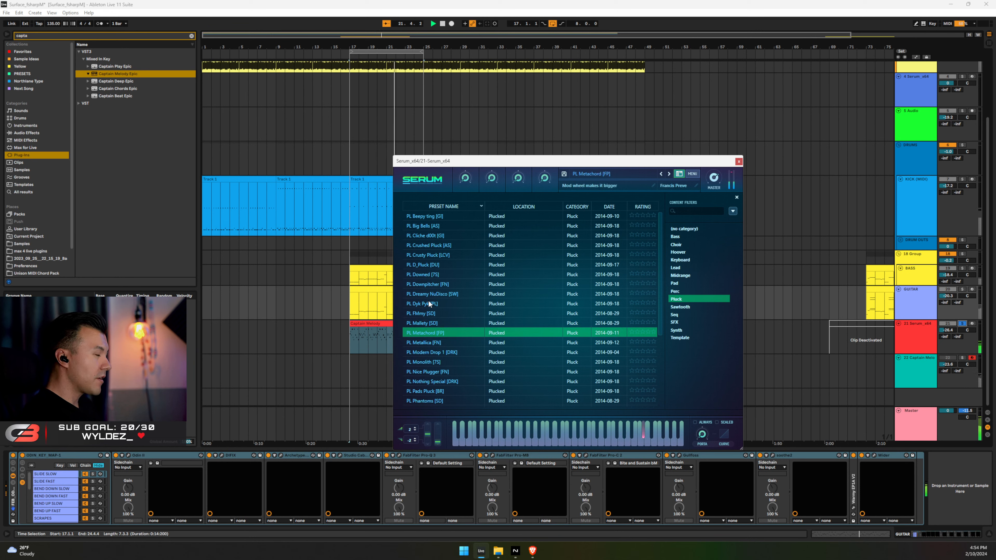
pyautogui.press('Down')
pyautogui.press('Down')
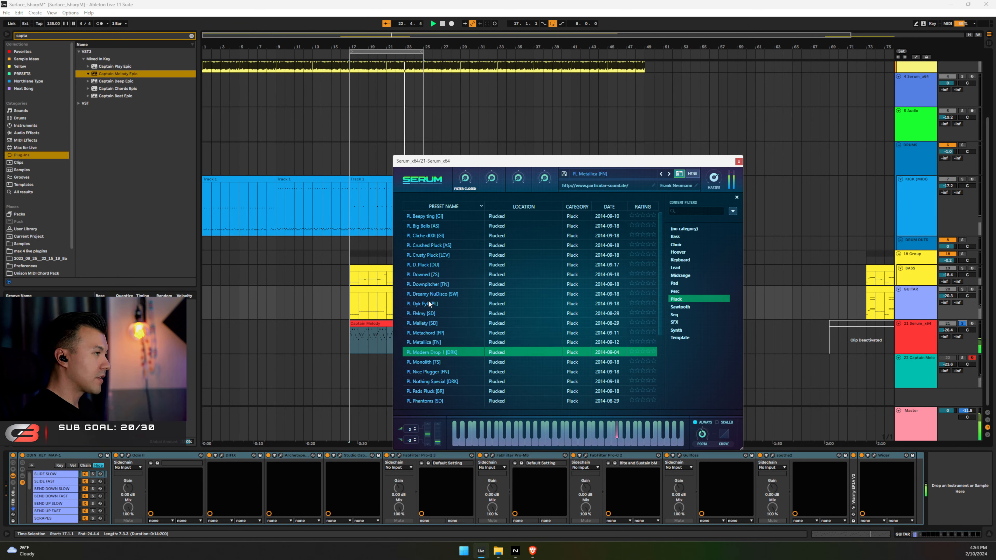
pyautogui.press('Down')
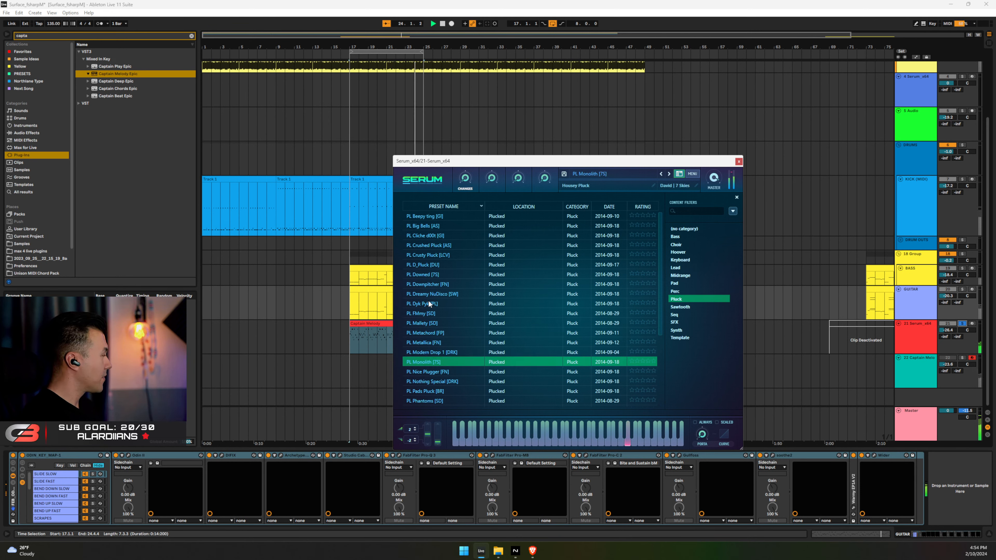
pyautogui.press('Down')
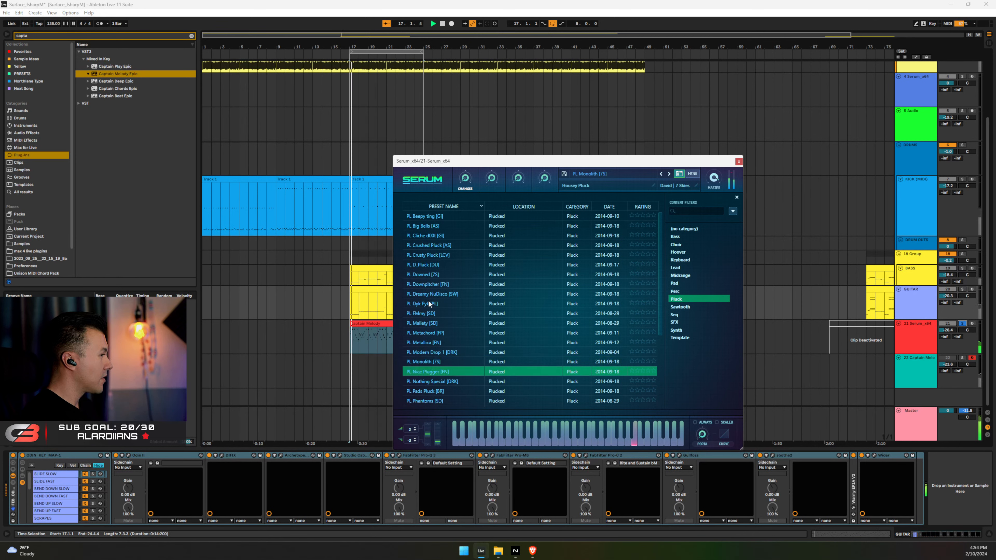
pyautogui.press('Down')
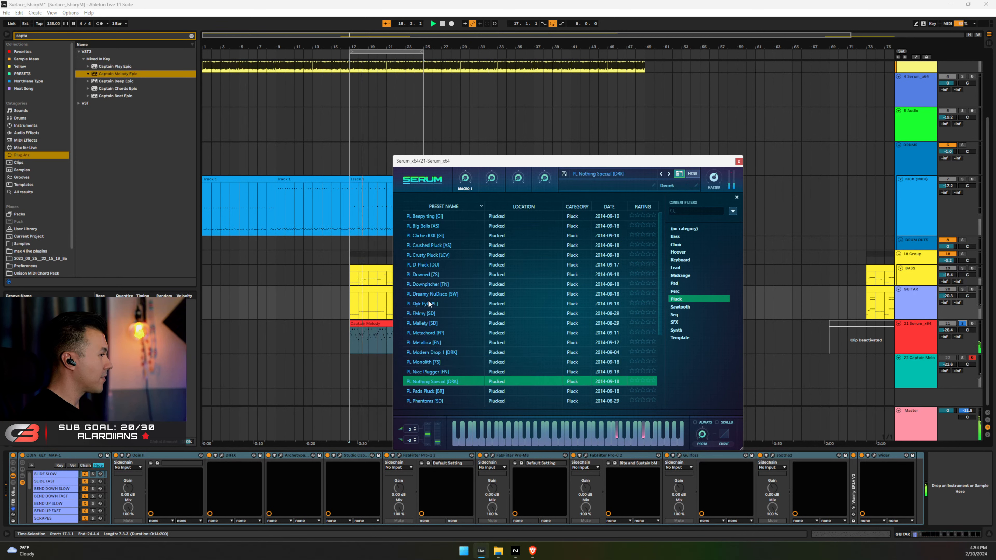
pyautogui.press('Down')
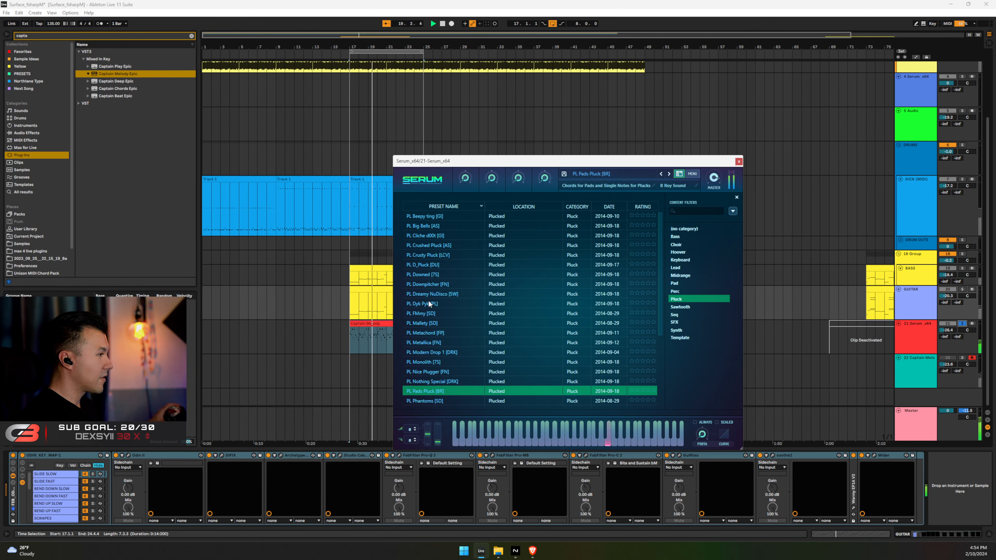
pyautogui.press('Down')
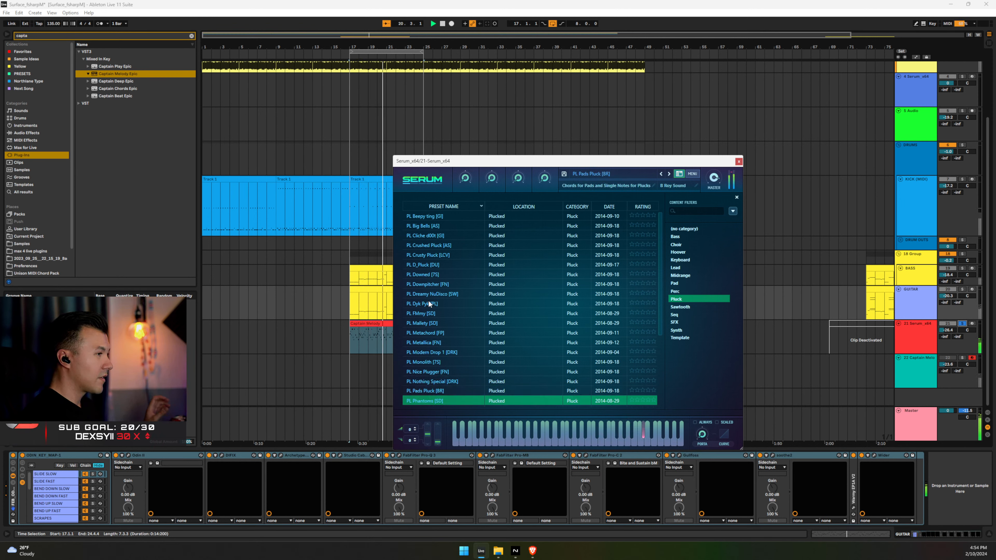
pyautogui.scroll(-2, 480, 319)
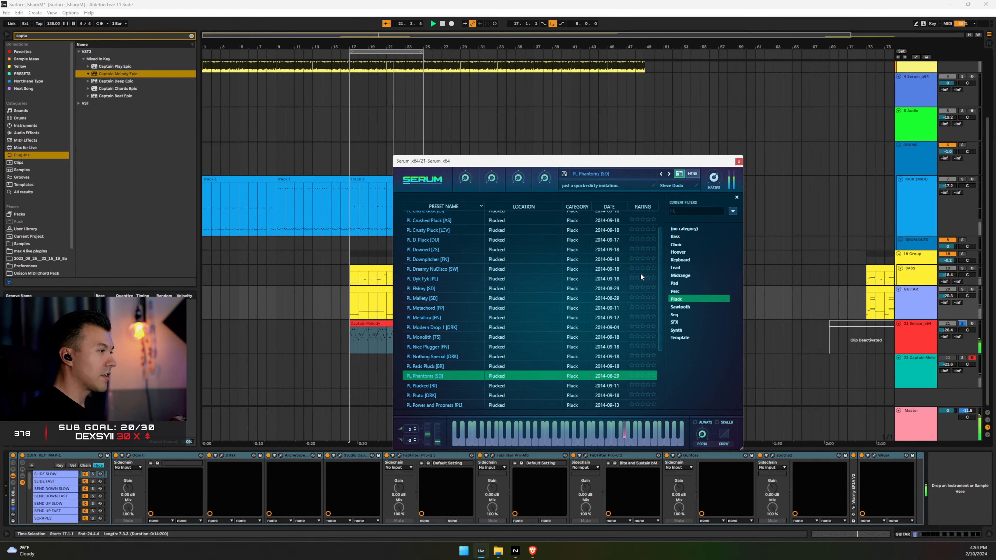
# Set the Serum track's volume to -33.0 dB against the full mix, then solo it again and reopen its synth
pyautogui.click(738, 162)
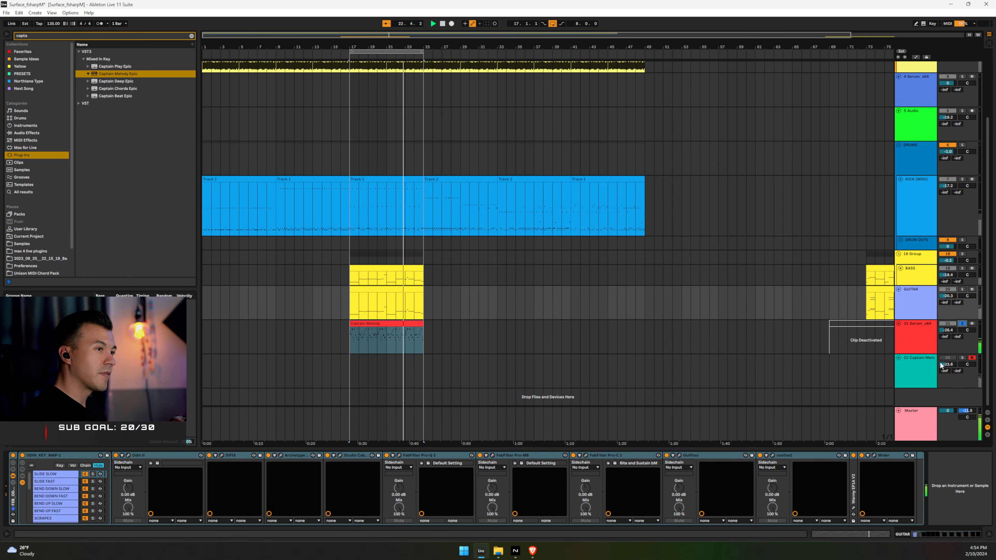
pyautogui.moveTo(949, 330); pyautogui.dragTo(949, 334)
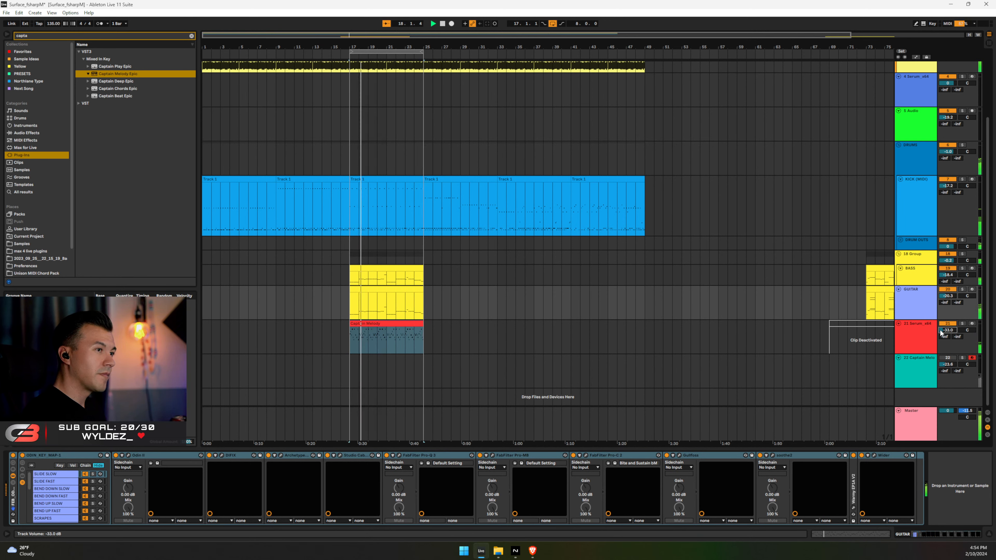
pyautogui.click(962, 324)
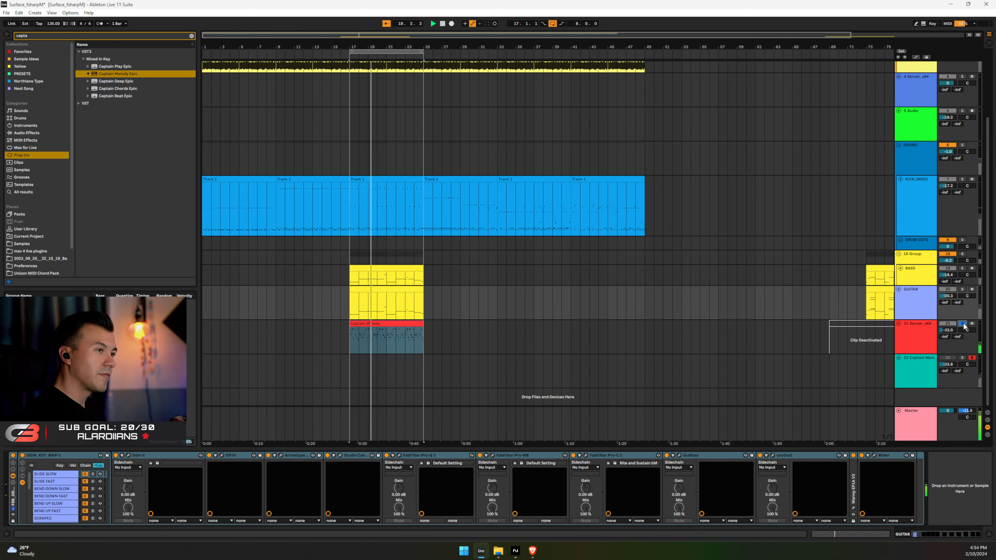
pyautogui.click(911, 336)
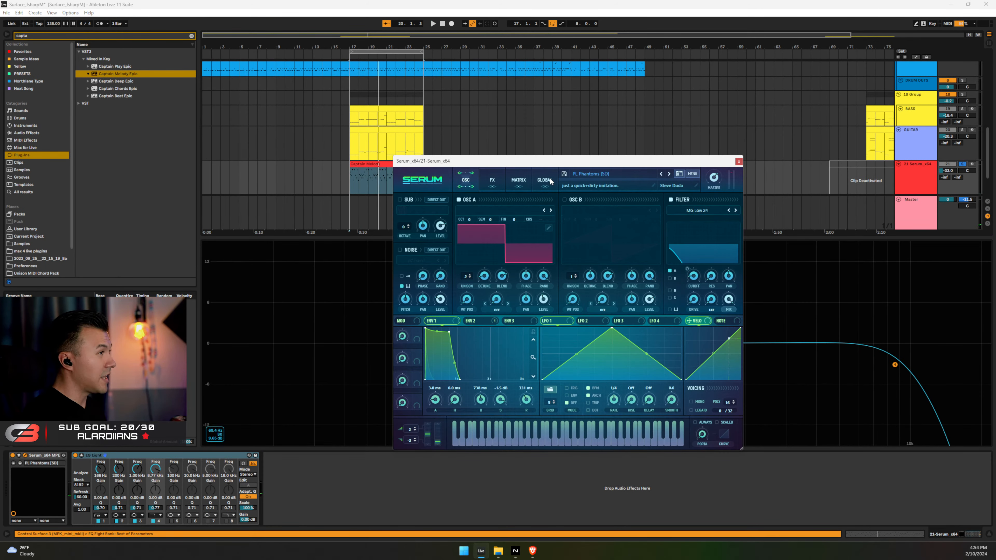
# Load the PL Pluto pluck preset, turn off its filter and play it unsoloed in the full mix
pyautogui.click(669, 174)
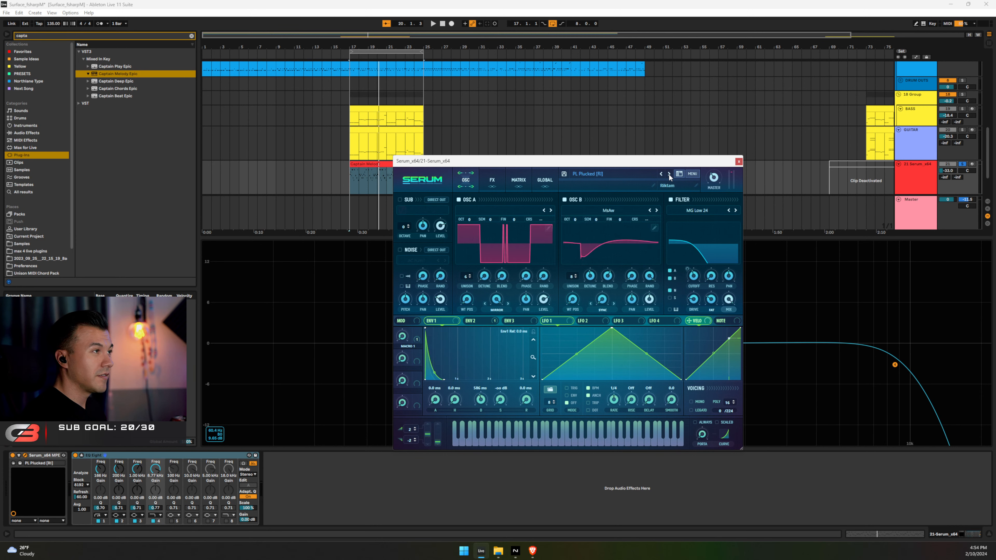
pyautogui.click(668, 174)
pyautogui.press('space')
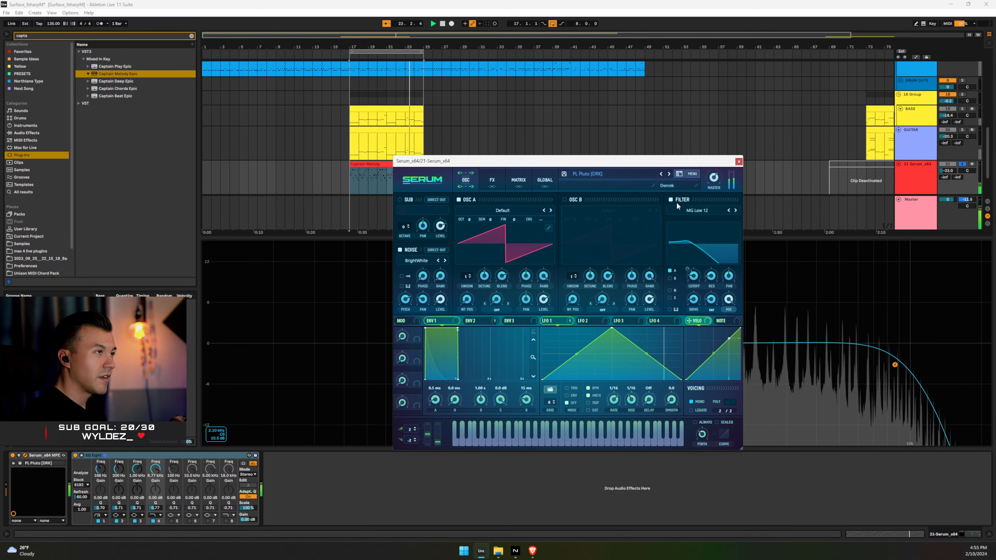
pyautogui.click(670, 199)
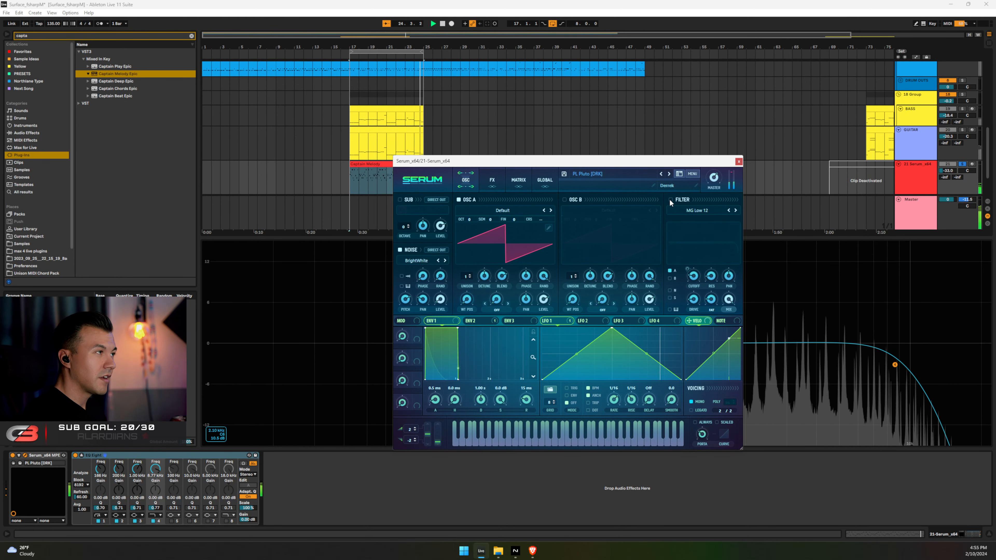
pyautogui.click(961, 164)
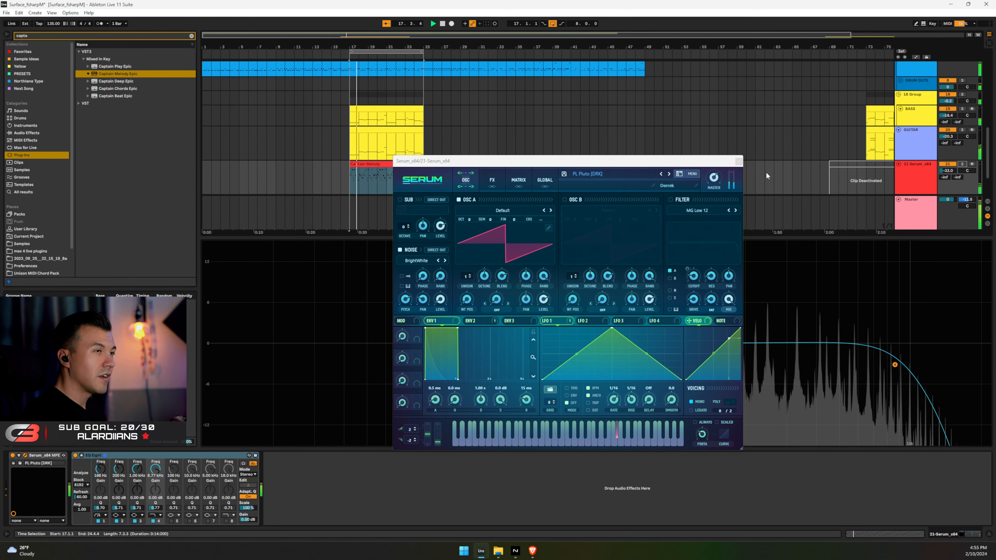
# Transpose all notes in the Serum melody clip down one octave and set its track volume to -28.8 dB
pyautogui.doubleClick(373, 178)
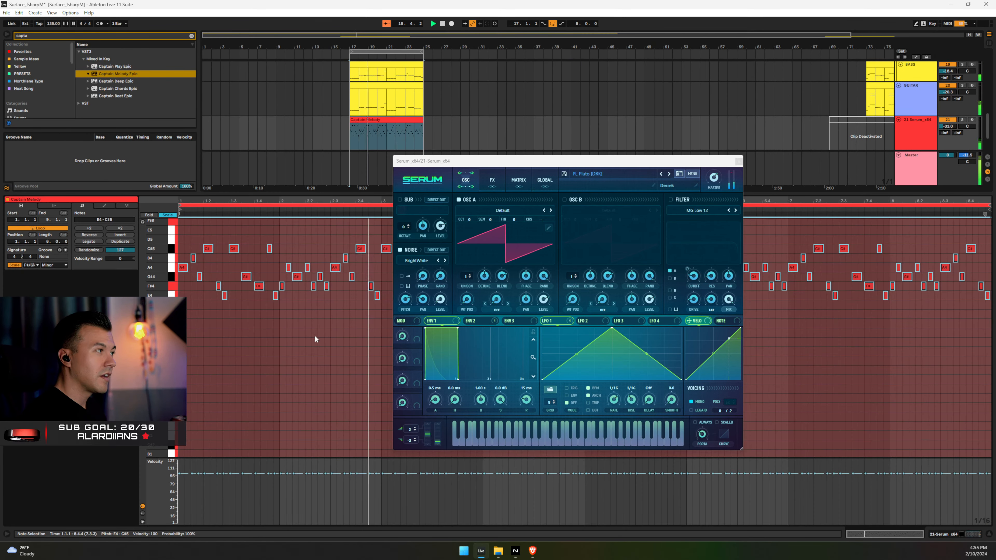
pyautogui.hotkey('shift', 'Down')
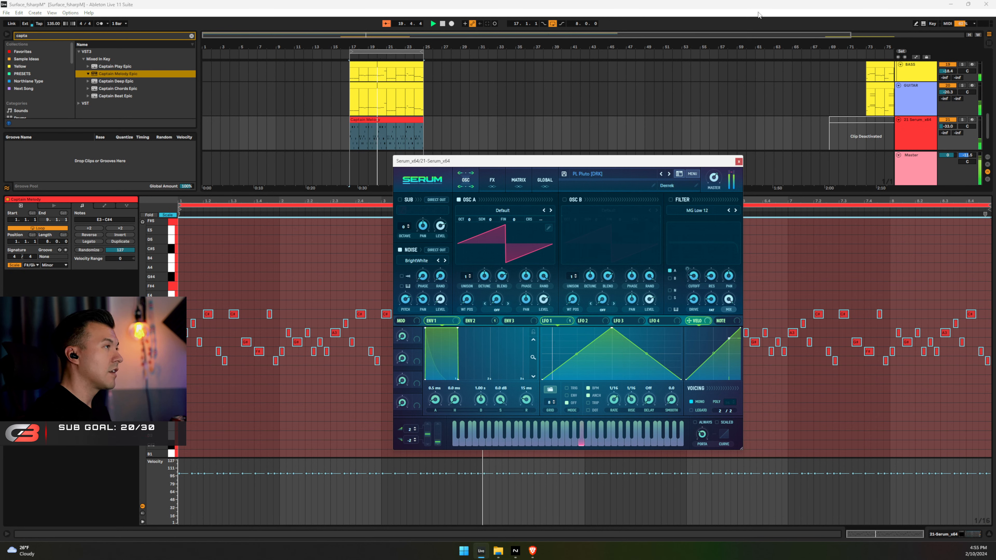
pyautogui.moveTo(947, 126); pyautogui.dragTo(947, 114)
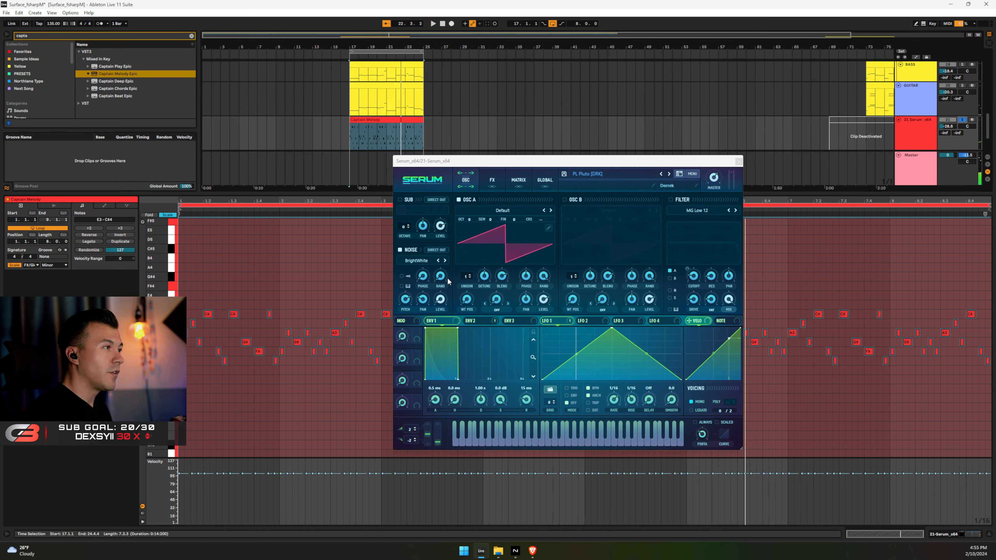
# Set oscillator A to 16 unison voices and adjust its unison detune while the loop plays
pyautogui.moveTo(464, 277); pyautogui.dragTo(493, 82)
pyautogui.press('space')
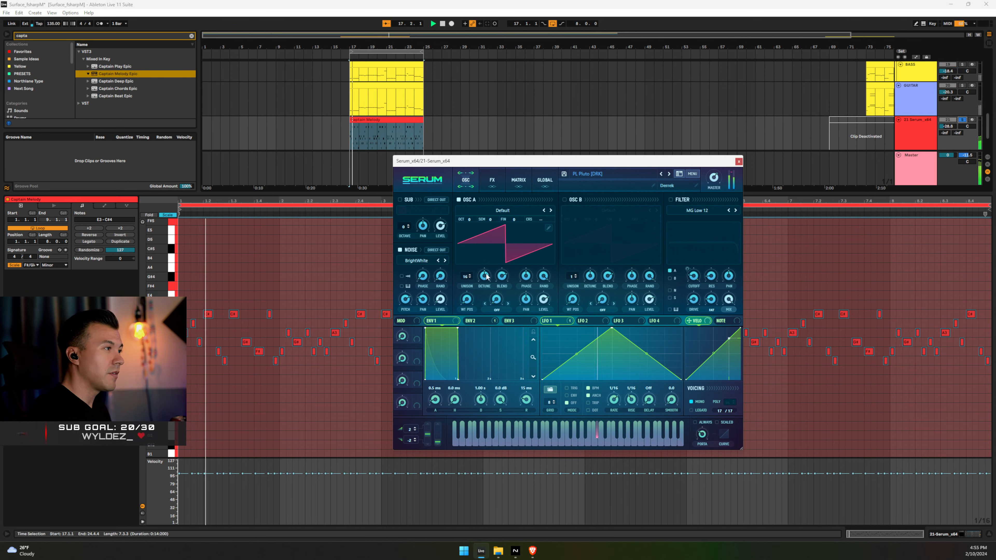
pyautogui.moveTo(485, 276); pyautogui.dragTo(486, 257)
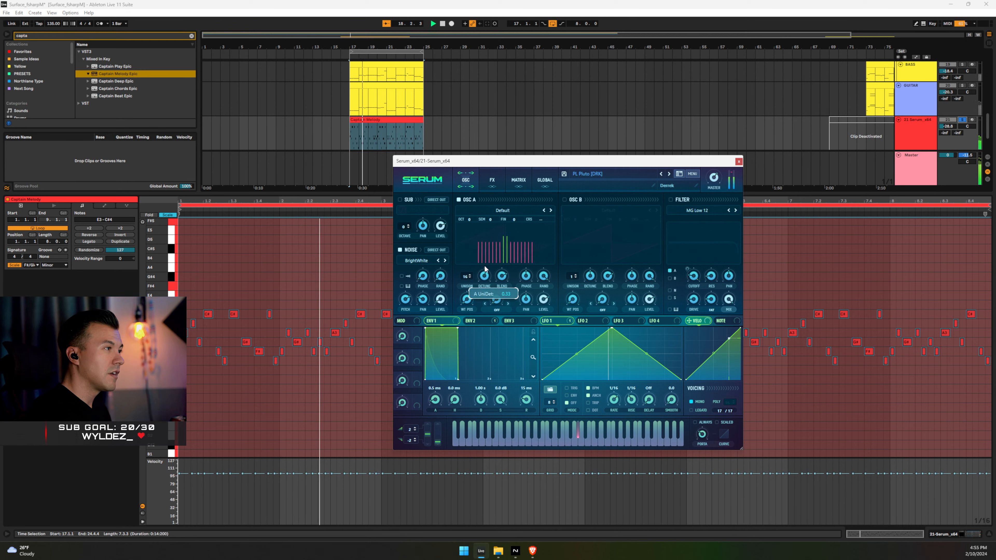
pyautogui.moveTo(486, 259); pyautogui.dragTo(484, 276)
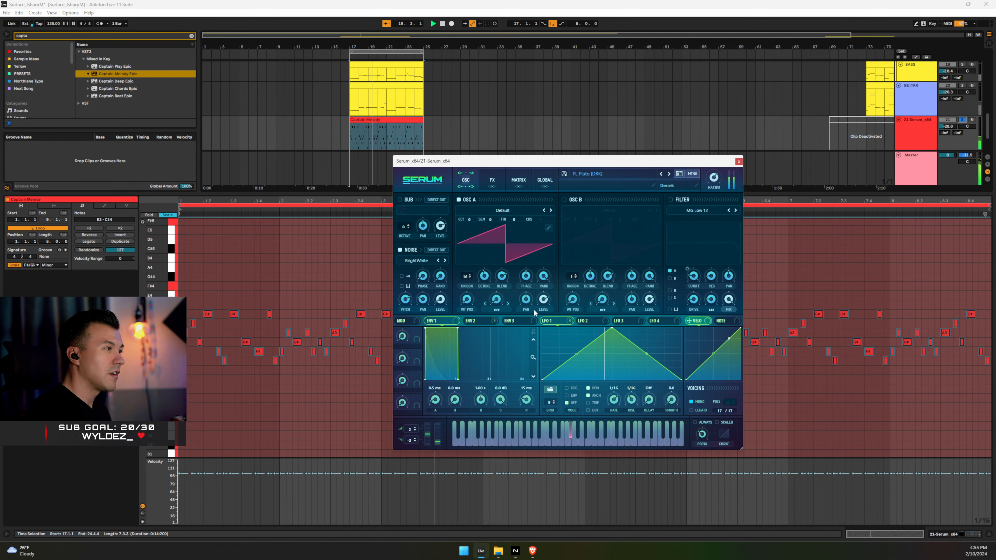
# Bypass LFO 1's modulation of the filter frequency and turn Serum's filter back on
pyautogui.rightClick(541, 330)
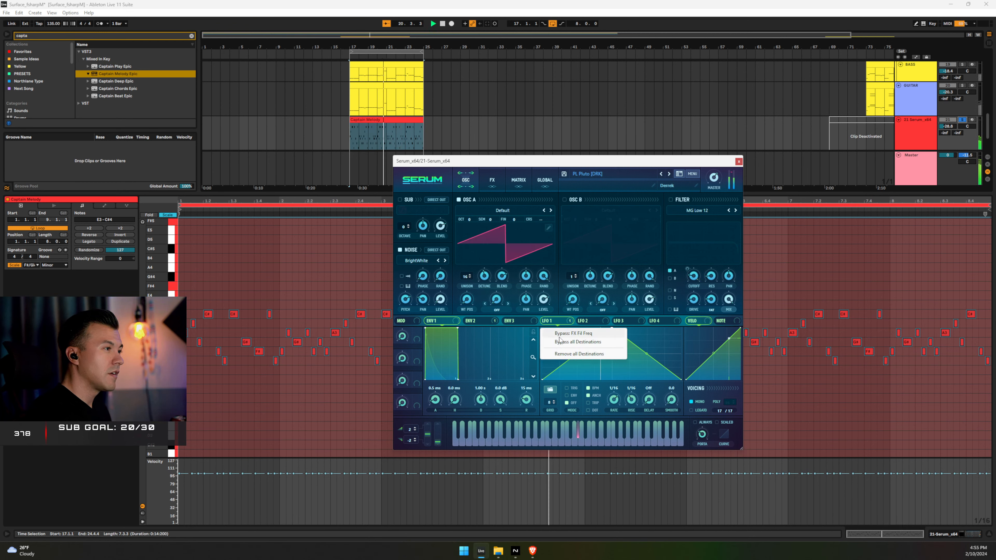
pyautogui.click(560, 334)
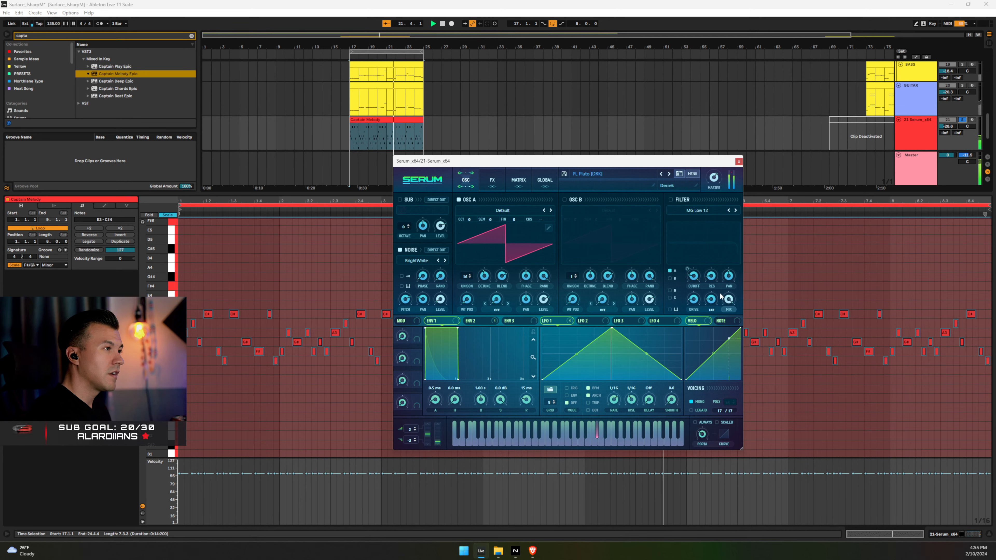
pyautogui.click(672, 199)
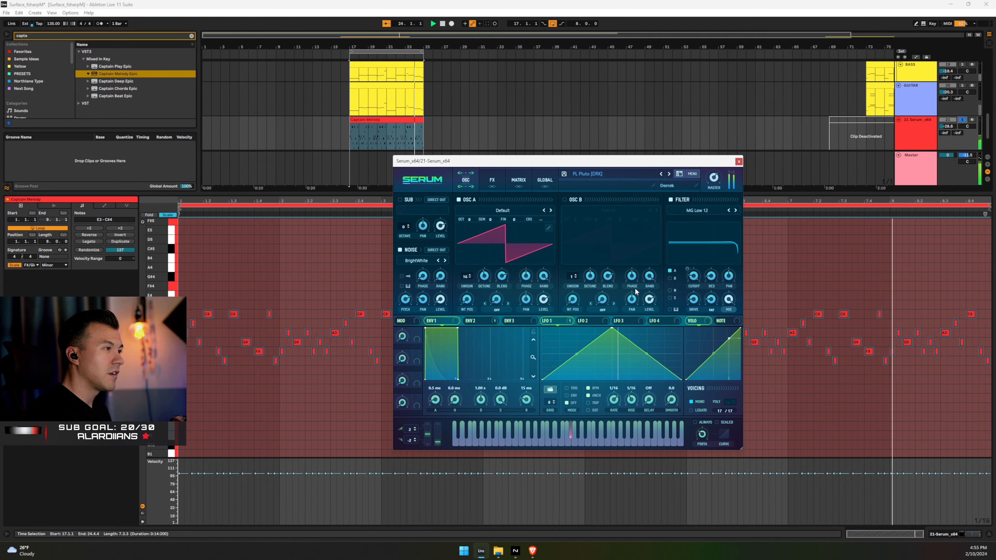
# Remove all modulators from Serum's filter cutoff and raise the cutoff to brighten the pluck
pyautogui.rightClick(547, 321)
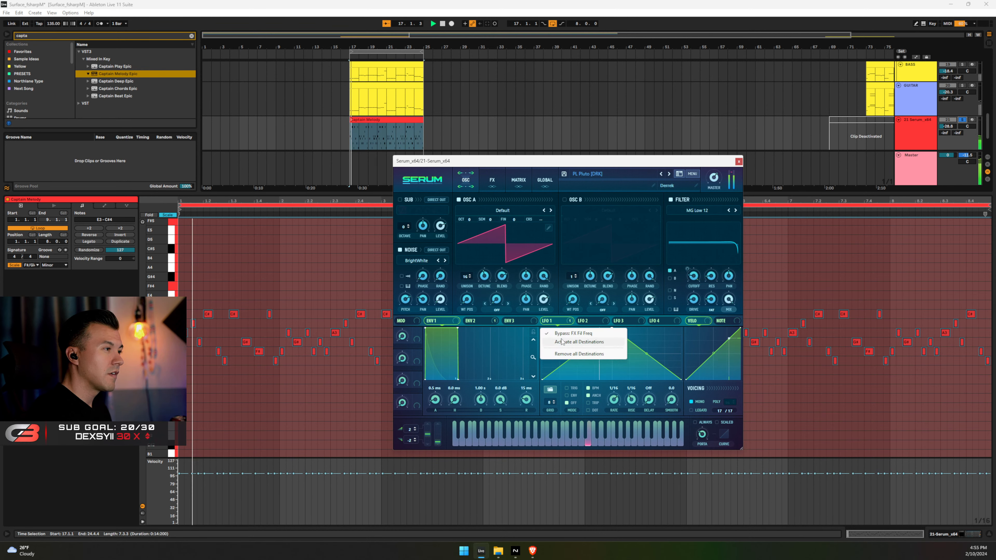
pyautogui.rightClick(693, 277)
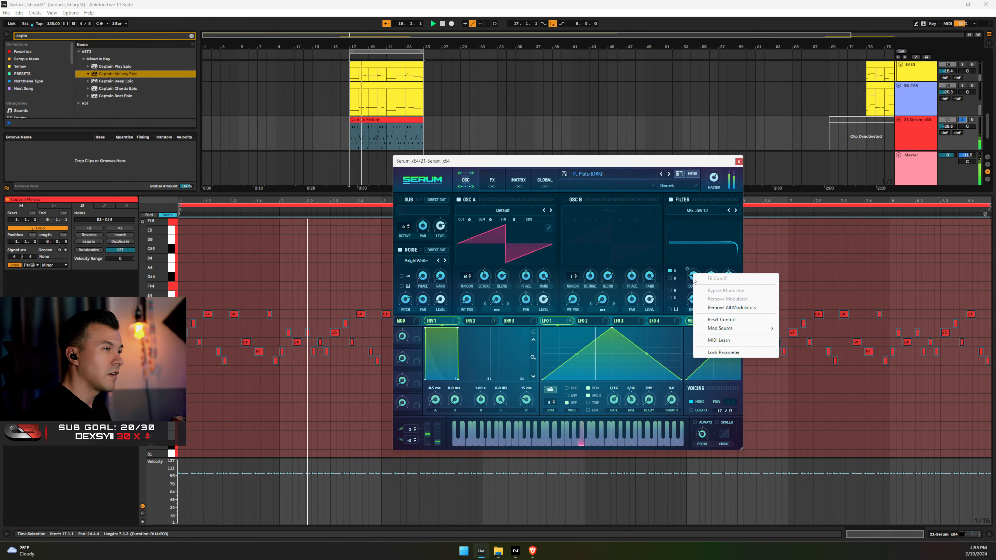
pyautogui.click(715, 308)
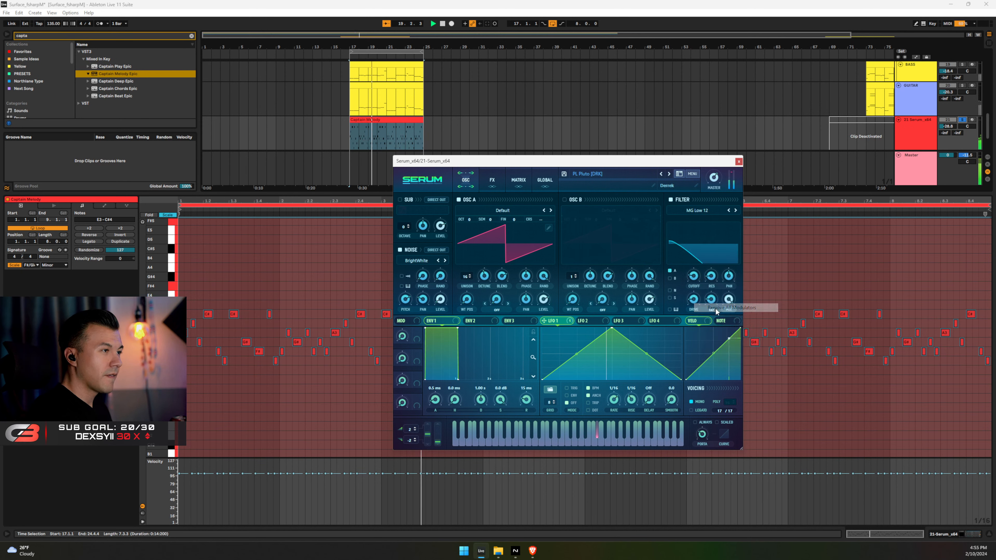
pyautogui.moveTo(694, 280); pyautogui.dragTo(696, 237)
# Unsolo the Serum track, close its synth and clip views, and set the track volume to -31.2 dB
pyautogui.click(961, 119)
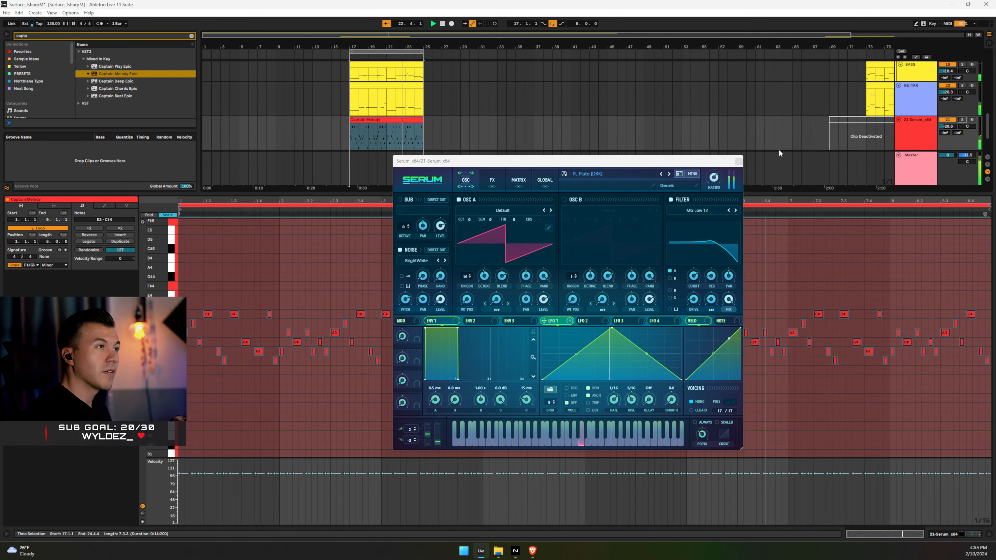
pyautogui.click(738, 161)
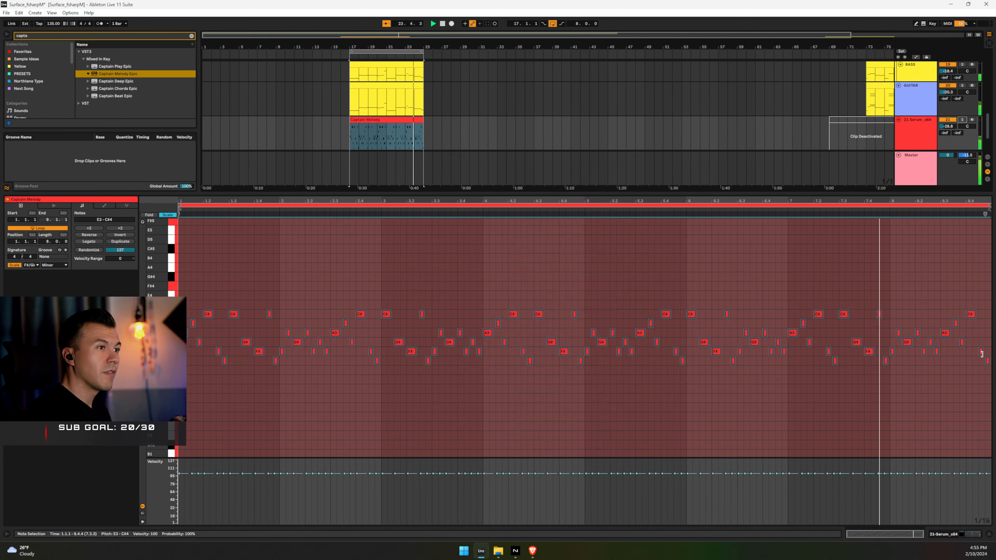
pyautogui.click(988, 535)
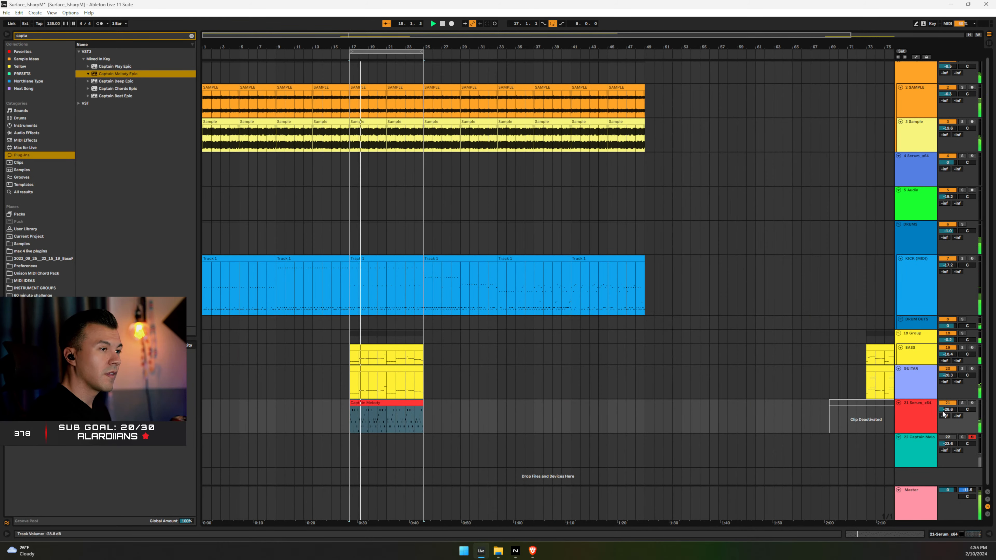
pyautogui.moveTo(947, 409); pyautogui.dragTo(946, 416)
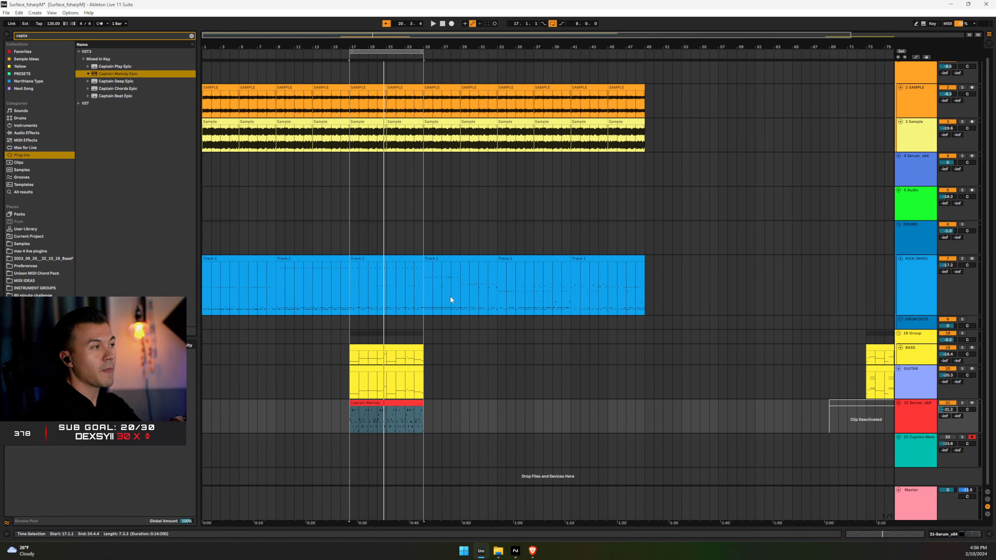
# Move the loop to bars 33 to 41 and start playback from bar 33
pyautogui.moveTo(382, 53); pyautogui.dragTo(531, 59)
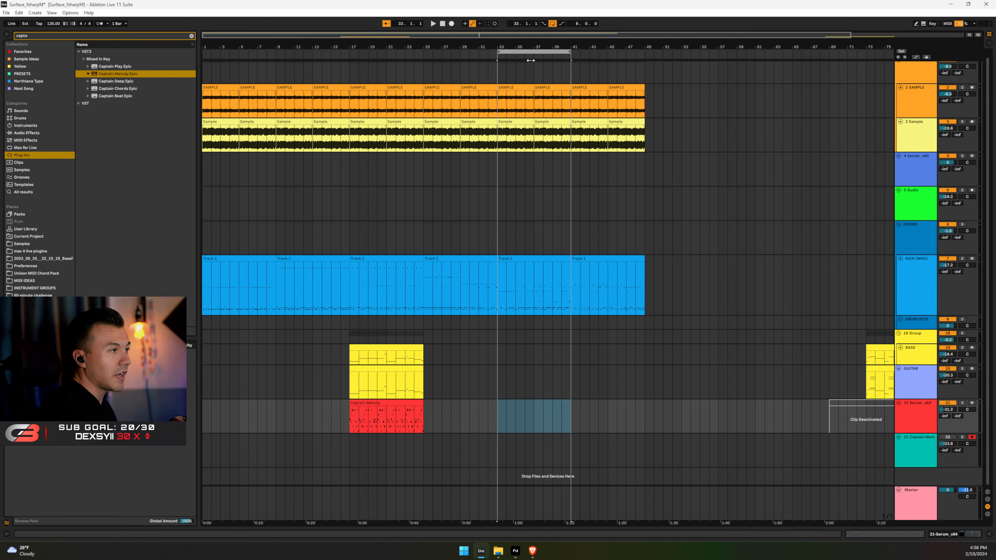
pyautogui.click(497, 286)
pyautogui.press('space')
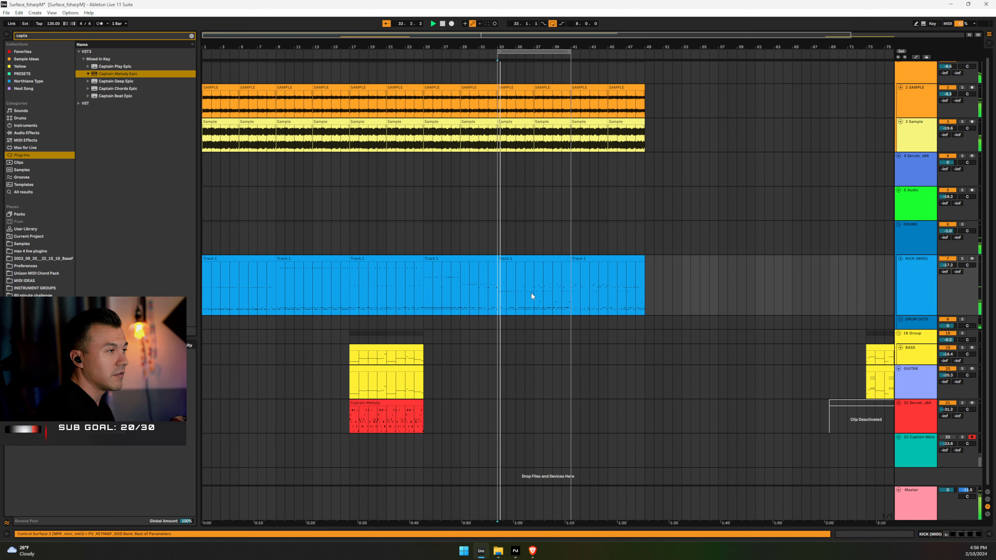
# Open the drum MIDI clip at bar 33, copy all its C0 kick notes and return to the arrangement
pyautogui.doubleClick(525, 257)
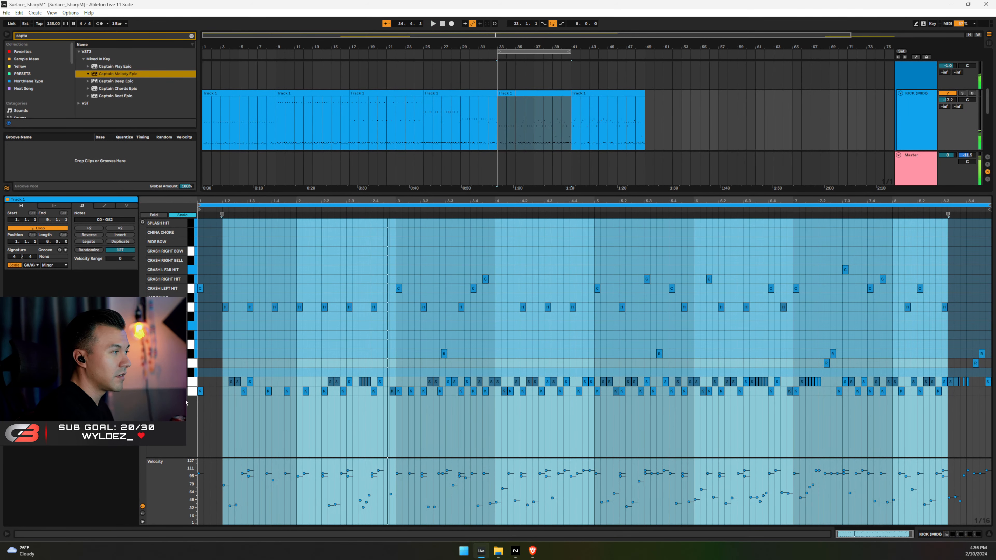
pyautogui.click(192, 391)
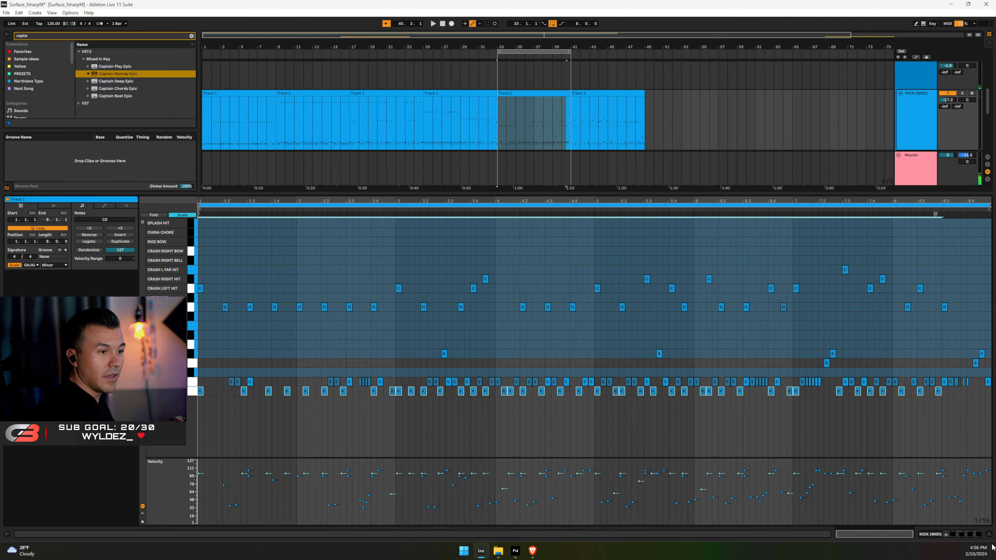
pyautogui.click(988, 536)
pyautogui.press('space')
# Create an empty MIDI clip over bars 33 to 41 on the BASS track and paste the kick notes at its start
pyautogui.click(498, 357)
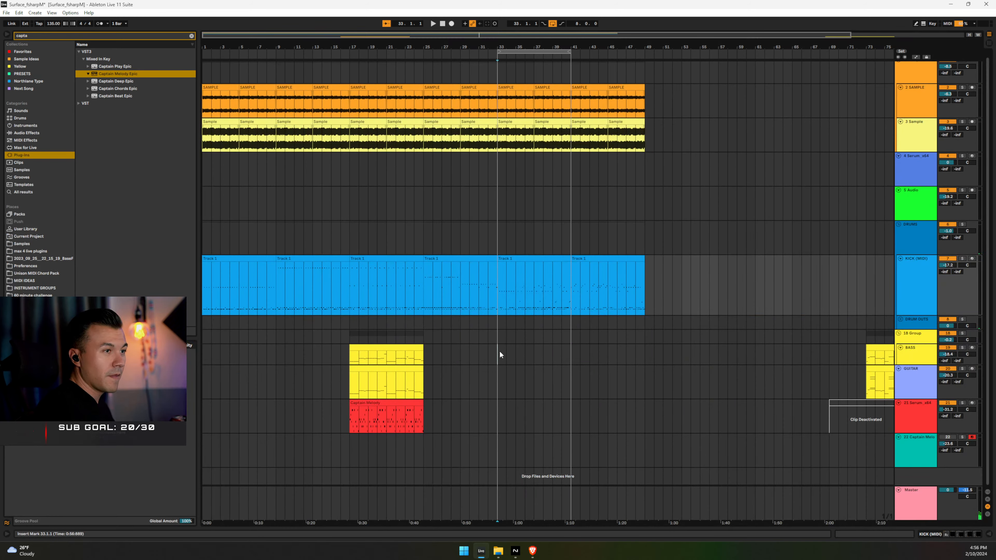
pyautogui.hotkey('ctrl', 'shift', 'm')
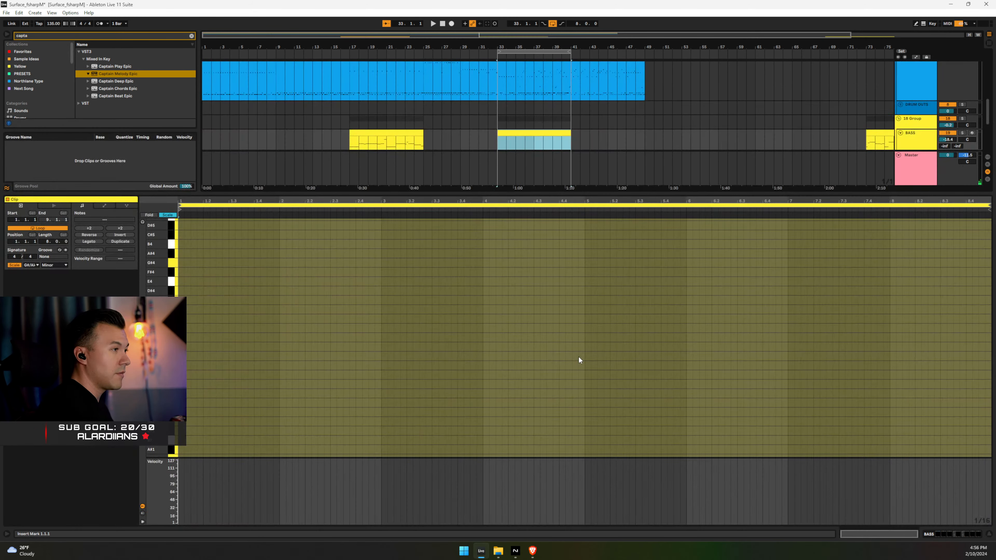
pyautogui.click(184, 377)
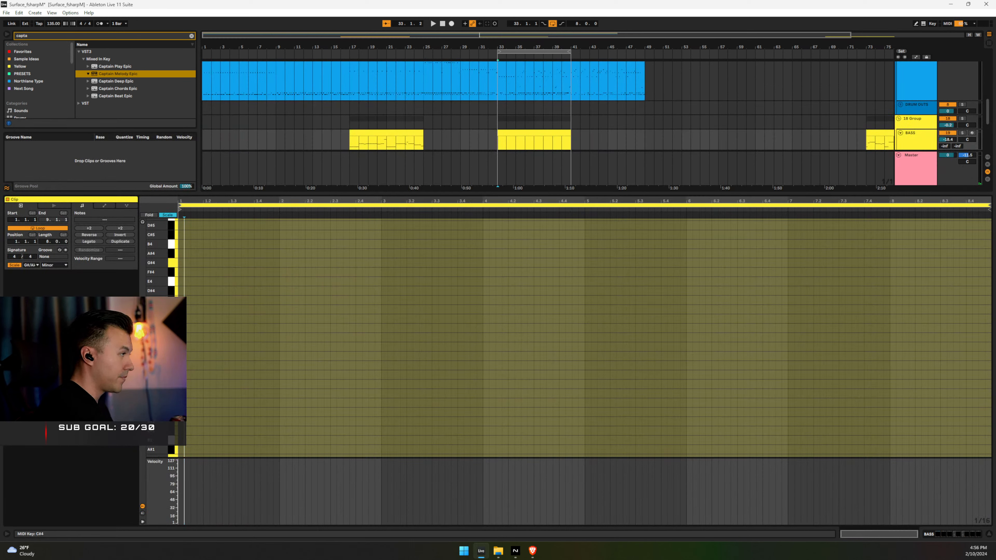
pyautogui.hotkey('ctrl', 'v')
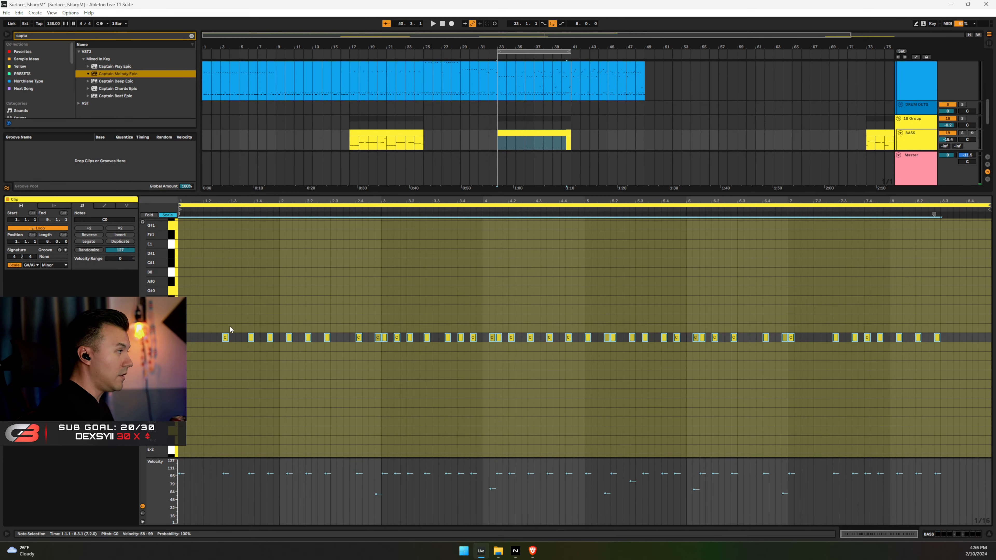
# Extend the pasted bass notes legato so they fill the gaps, and transpose them all to F#0
pyautogui.hotkey('shift', 'Up')
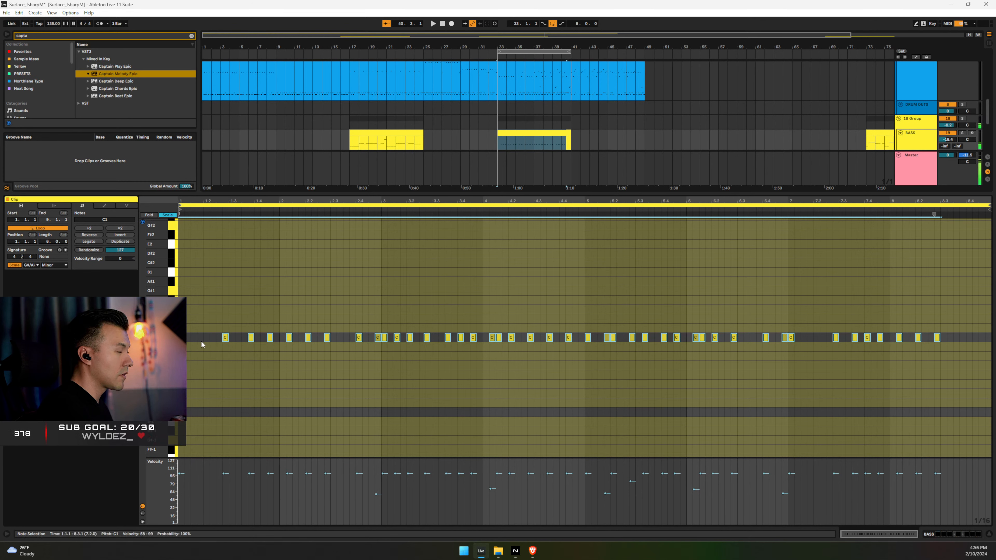
pyautogui.hotkey('ctrl', 'j')
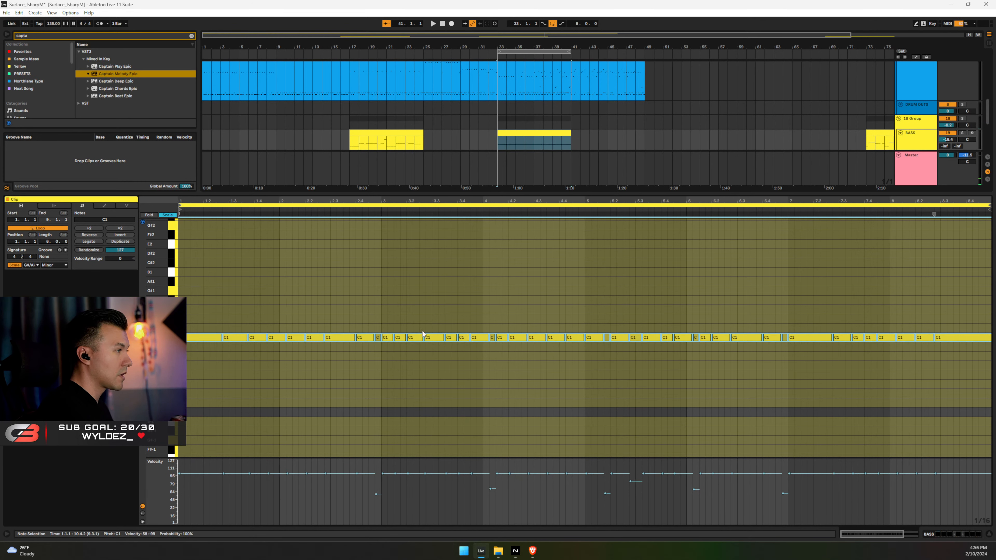
pyautogui.hotkey('shift', 'Down')
pyautogui.hotkey('shift', 'Up')
pyautogui.press('Down')
pyautogui.press('Down')
pyautogui.press('Down')
pyautogui.press('Down')
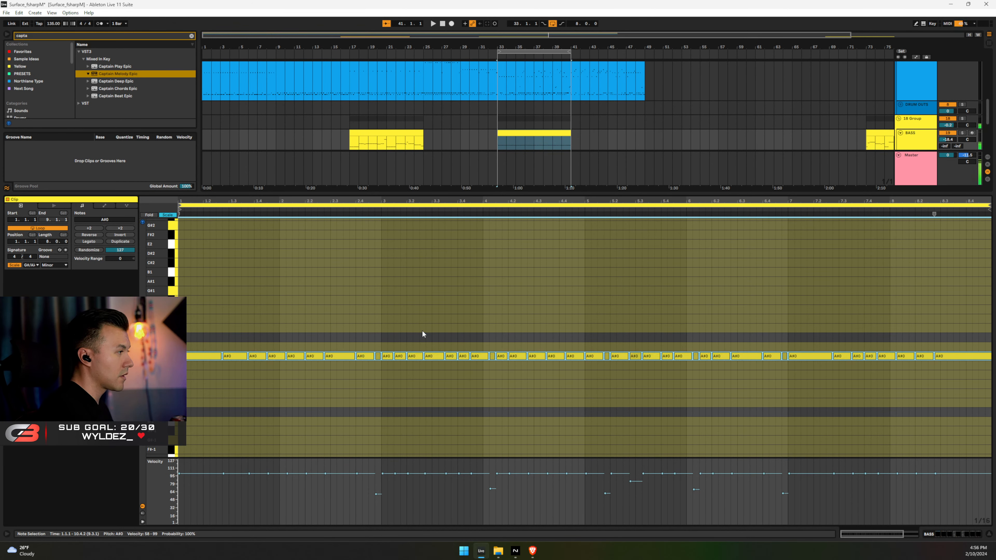
# Play the new bass line and raise the note at bar 3 of the clip one octave to F#1
pyautogui.press('space')
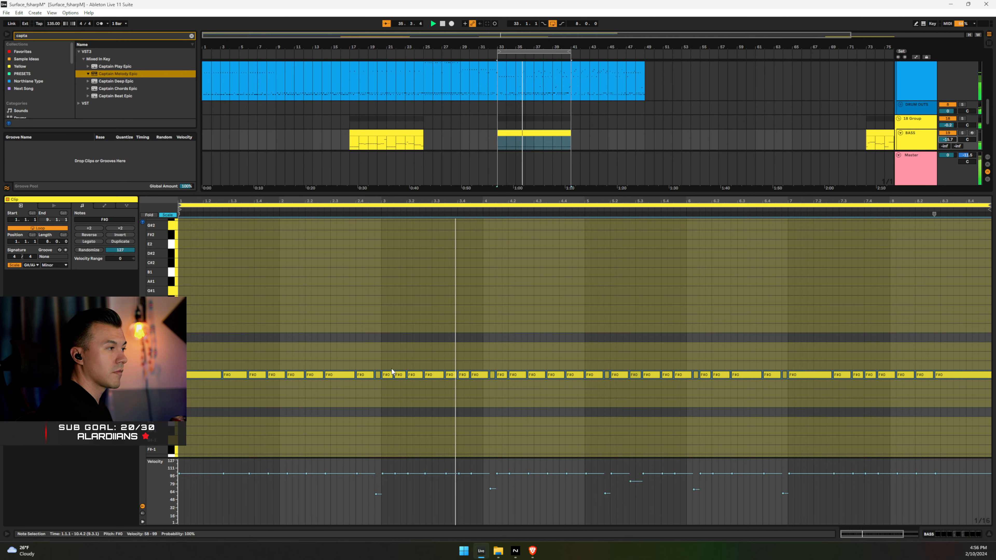
pyautogui.click(390, 377)
pyautogui.press('space')
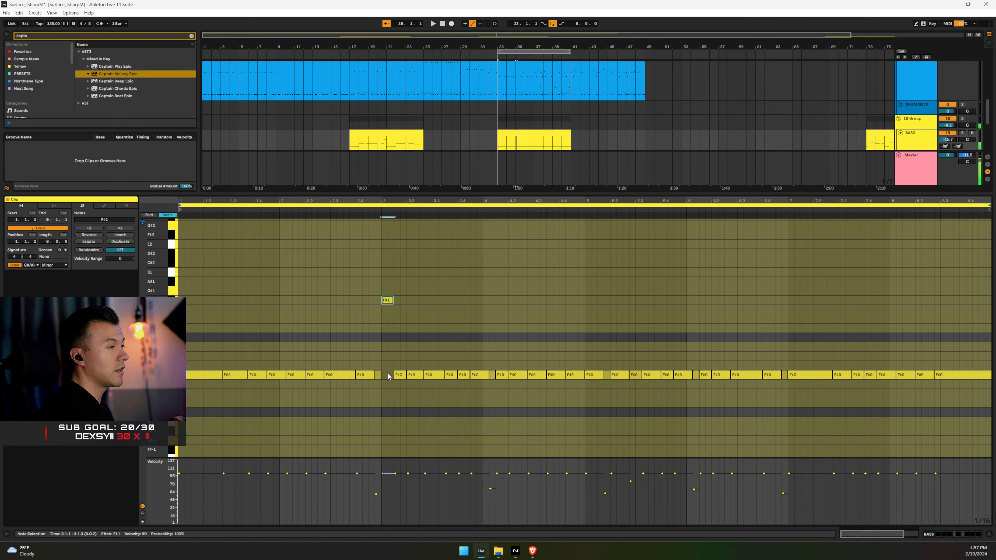
pyautogui.press('space')
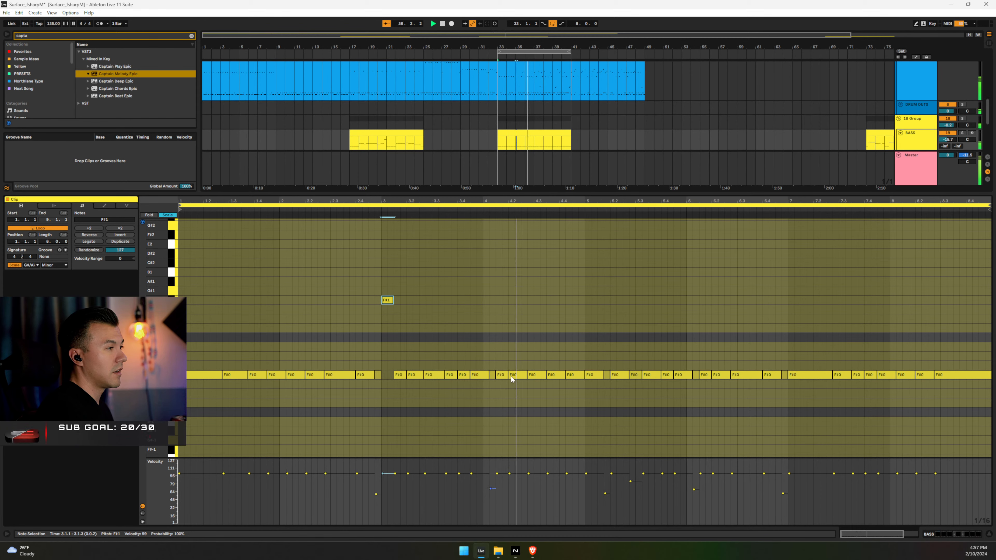
pyautogui.press('space')
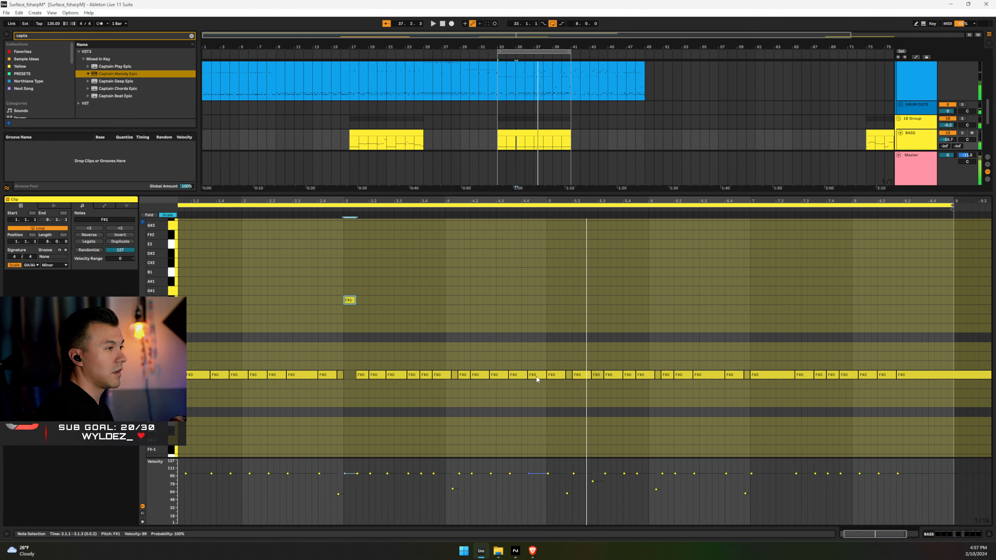
# Raise the bass note at 4.4.2 to E1 and the following note at bar 5 one octave to F#1
pyautogui.click(535, 377)
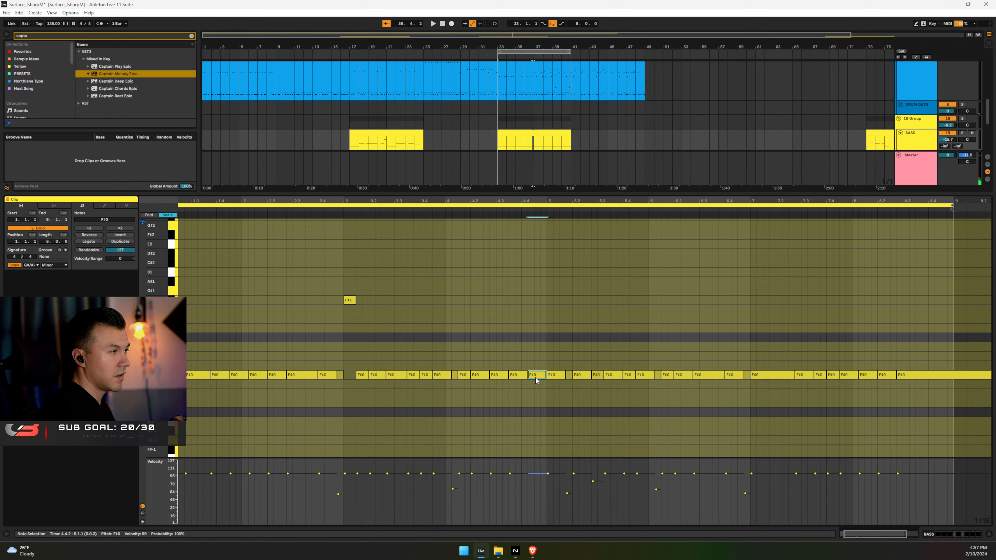
pyautogui.press('Up')
pyautogui.press('Up')
pyautogui.press('Up')
pyautogui.press('Up')
pyautogui.press('Up')
pyautogui.press('Up')
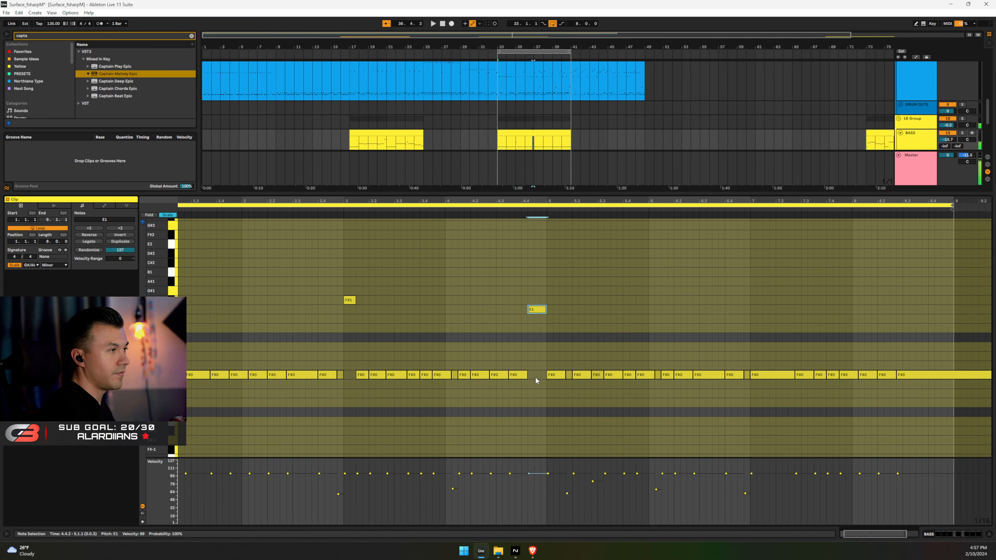
pyautogui.click(553, 376)
pyautogui.hotkey('shift', 'Up')
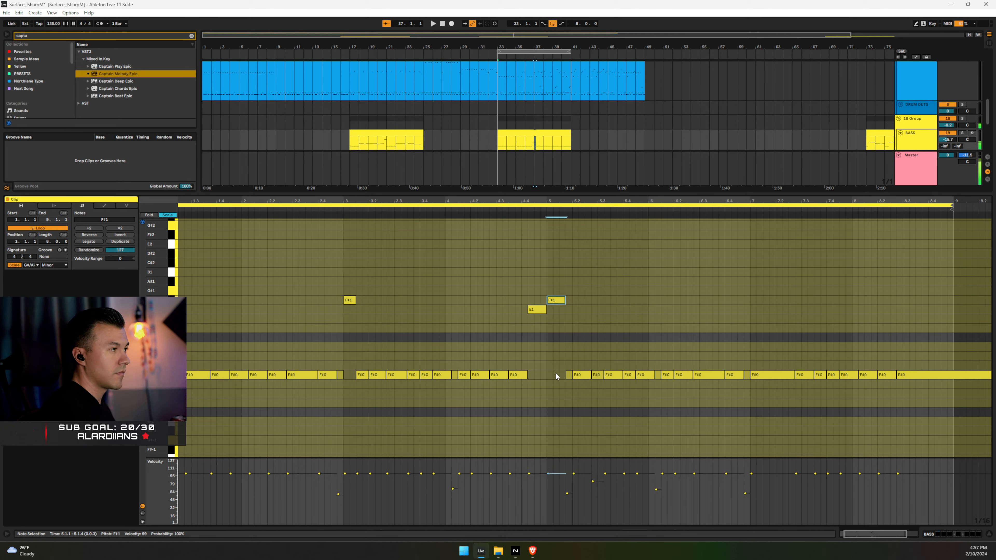
# Play the bass line, raise the note just after the start of bar 2 to F#1 and set its velocity to 127
pyautogui.press('space')
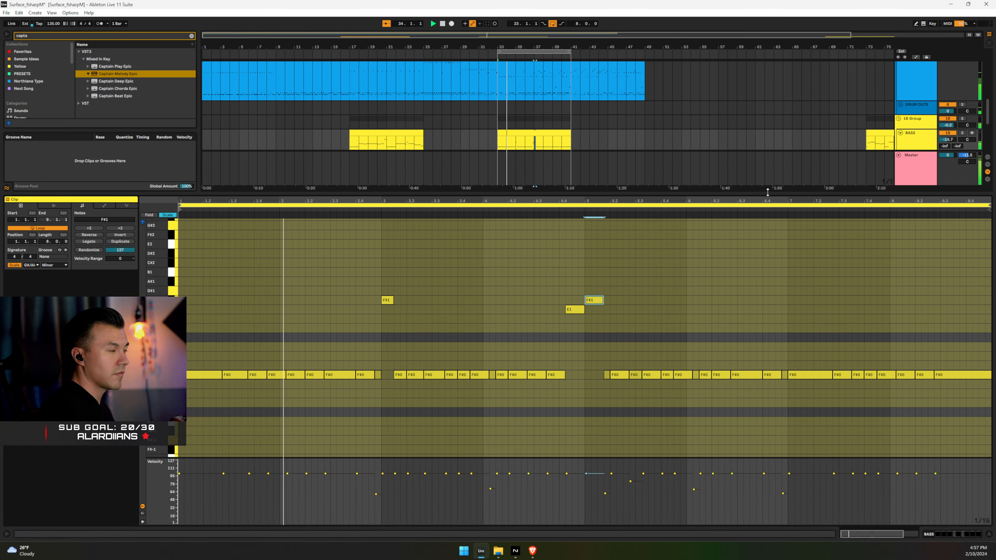
pyautogui.click(300, 375)
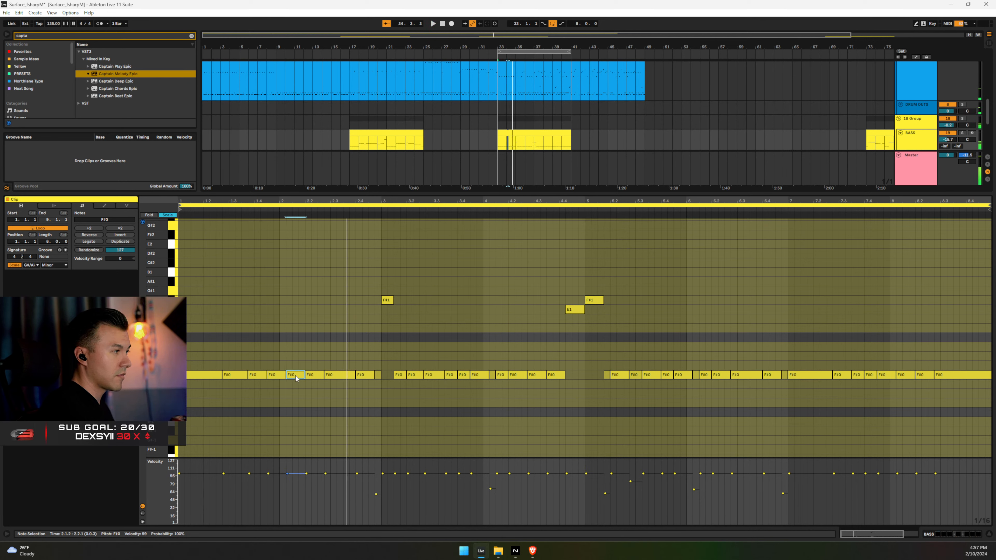
pyautogui.hotkey('shift', 'Up')
pyautogui.moveTo(287, 474); pyautogui.dragTo(287, 472)
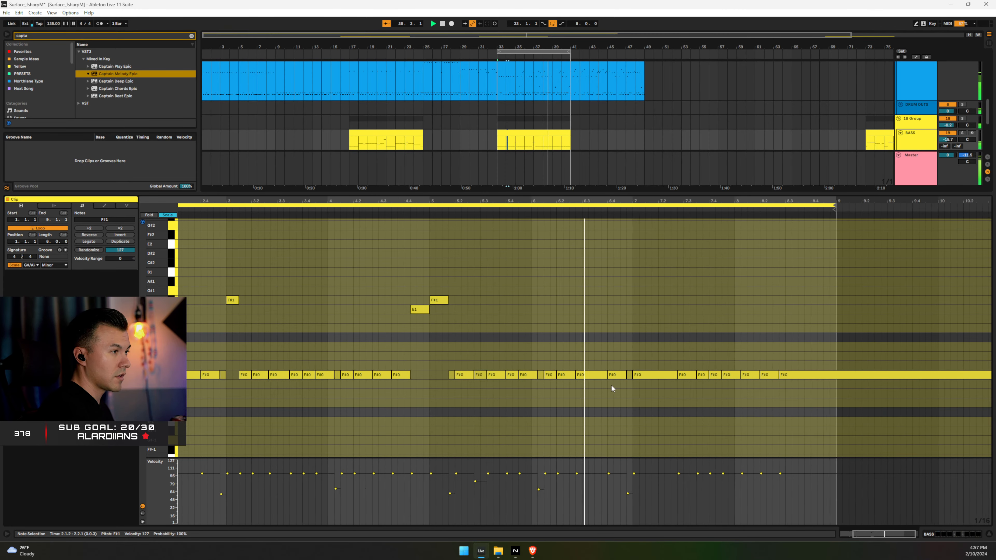
# Transpose all bass notes from bar 7 of the clip to its end up to B0
pyautogui.moveTo(613, 360); pyautogui.dragTo(836, 395)
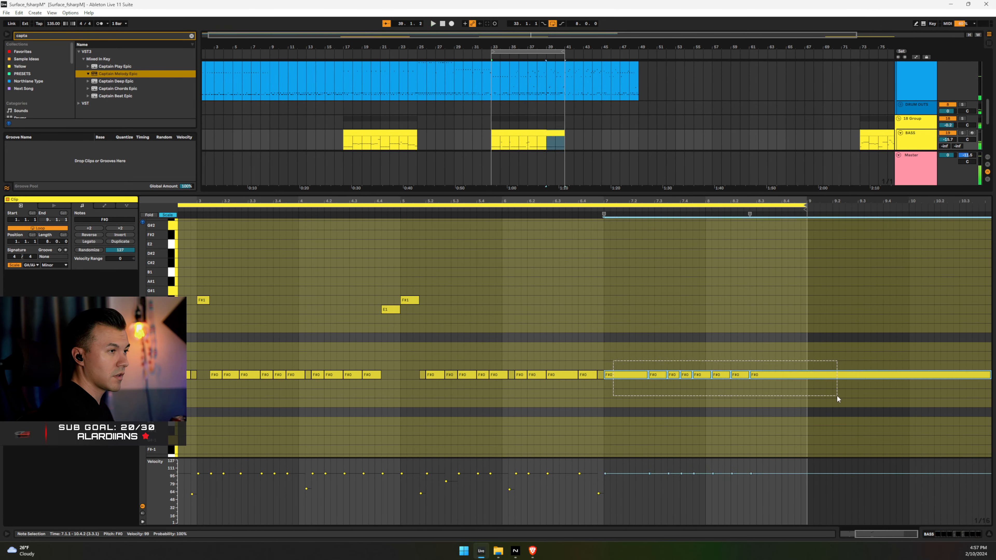
pyautogui.press('Up')
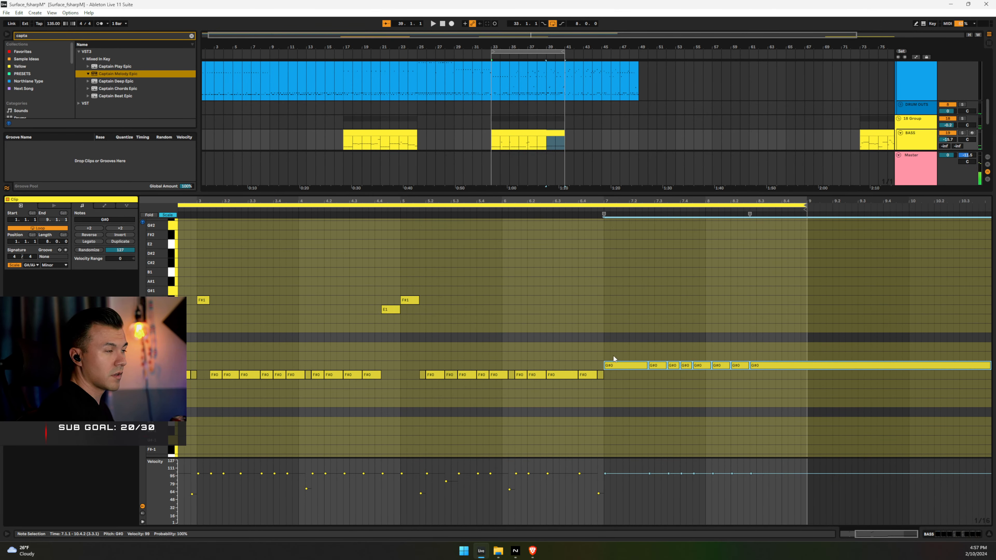
pyautogui.press('Up')
pyautogui.press('Up')
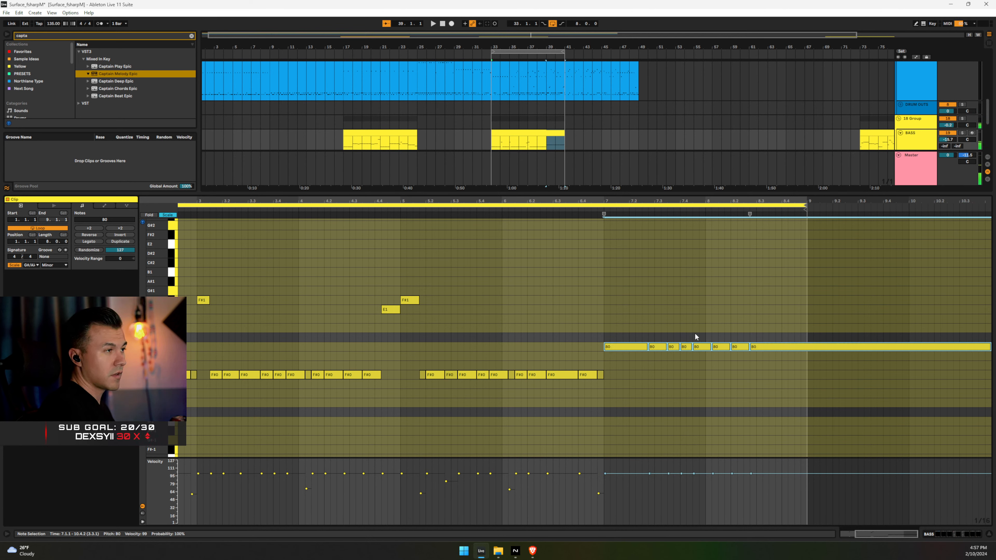
# Raise the last three bass notes, starting at 8.1.2, from B0 to C#1
pyautogui.moveTo(720, 331); pyautogui.dragTo(792, 356)
pyautogui.press('Up')
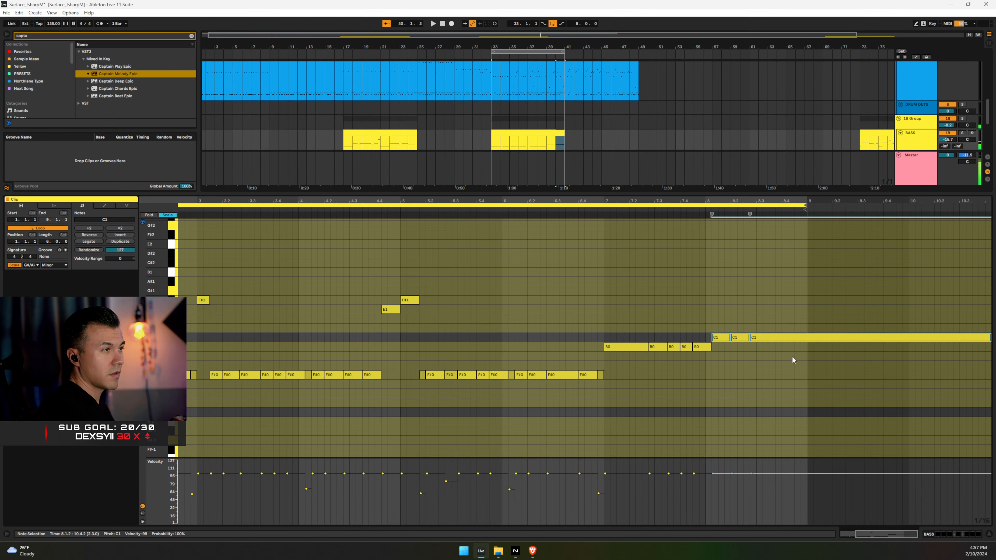
pyautogui.press('Up')
pyautogui.click(714, 318)
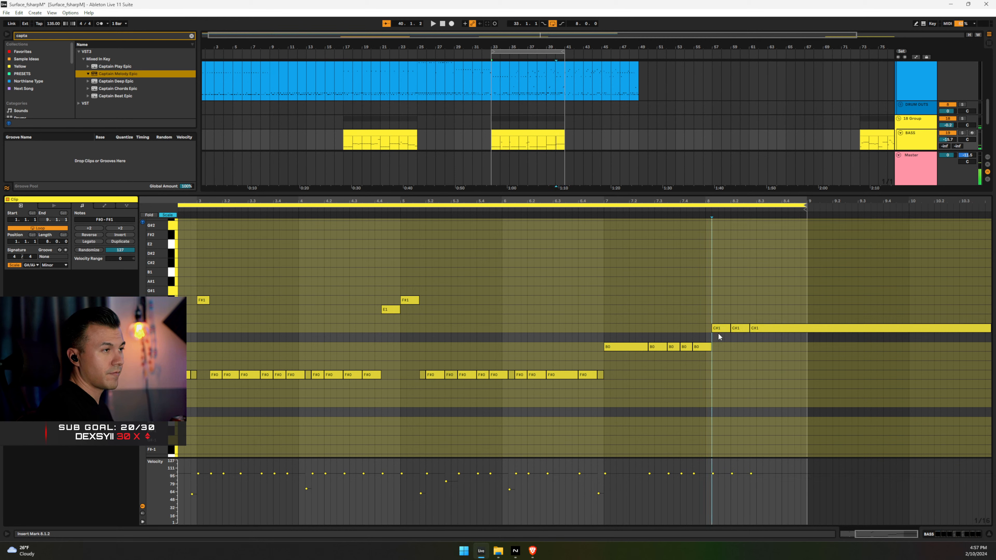
# Raise the bass note at 7.4.1 one octave to B1 and play the line
pyautogui.click(686, 349)
pyautogui.hotkey('shift', 'Up')
pyautogui.press('space')
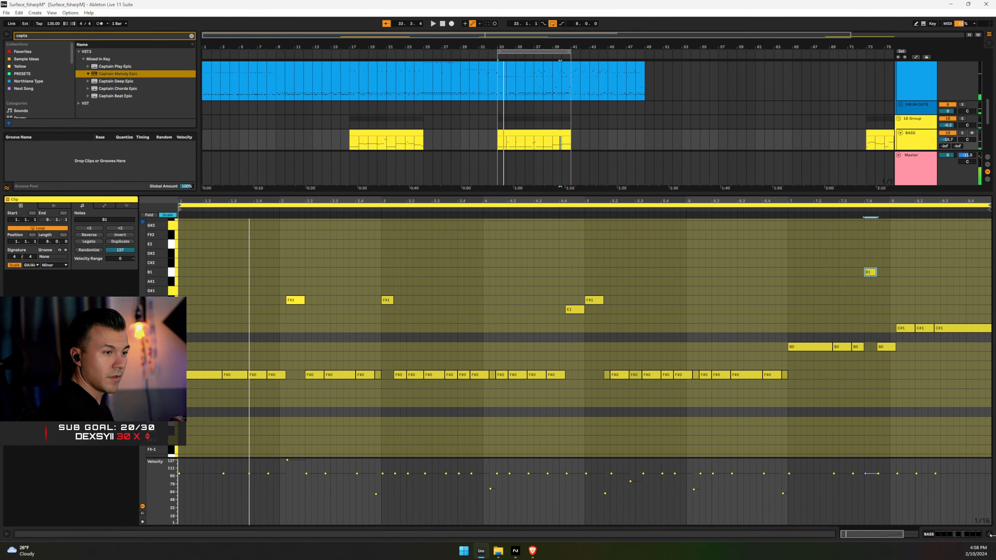
# Try a copy of the bass clip on the Serum track at bars 33 to 41, transposing its notes by octaves
pyautogui.click(988, 534)
pyautogui.click(524, 347)
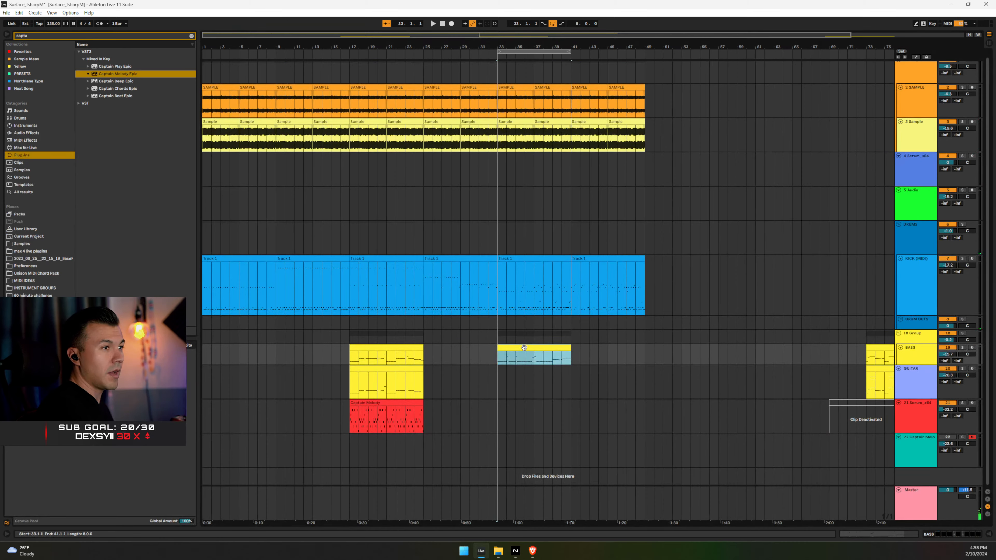
pyautogui.moveTo(521, 387); pyautogui.dragTo(523, 418)
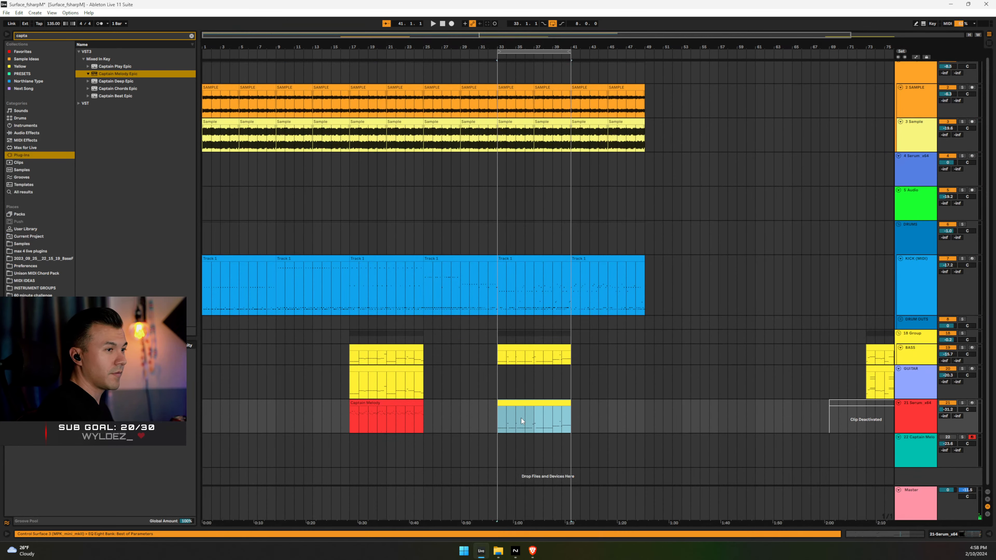
pyautogui.doubleClick(522, 418)
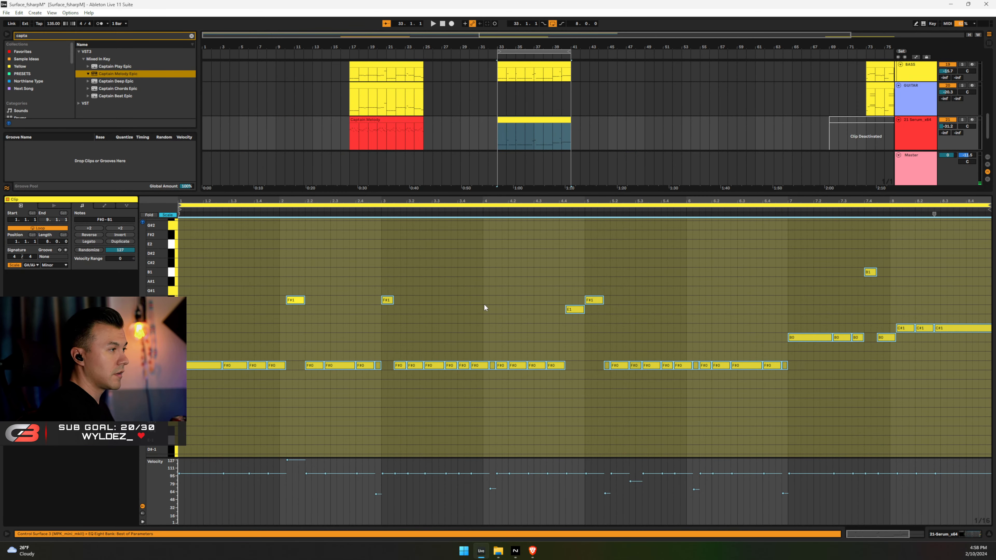
pyautogui.hotkey('shift', 'Down')
pyautogui.hotkey('shift', 'Up')
pyautogui.hotkey('shift', 'Up')
pyautogui.hotkey('shift', 'Down')
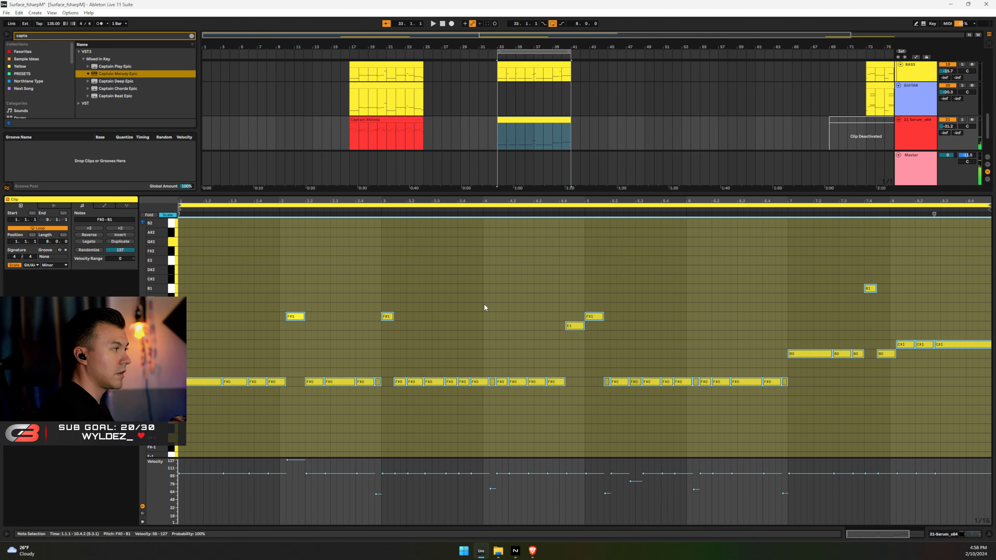
pyautogui.hotkey('shift', 'Down')
# Check the Serum track's devices and cut the copied clip at bars 33 to 41
pyautogui.doubleClick(915, 132)
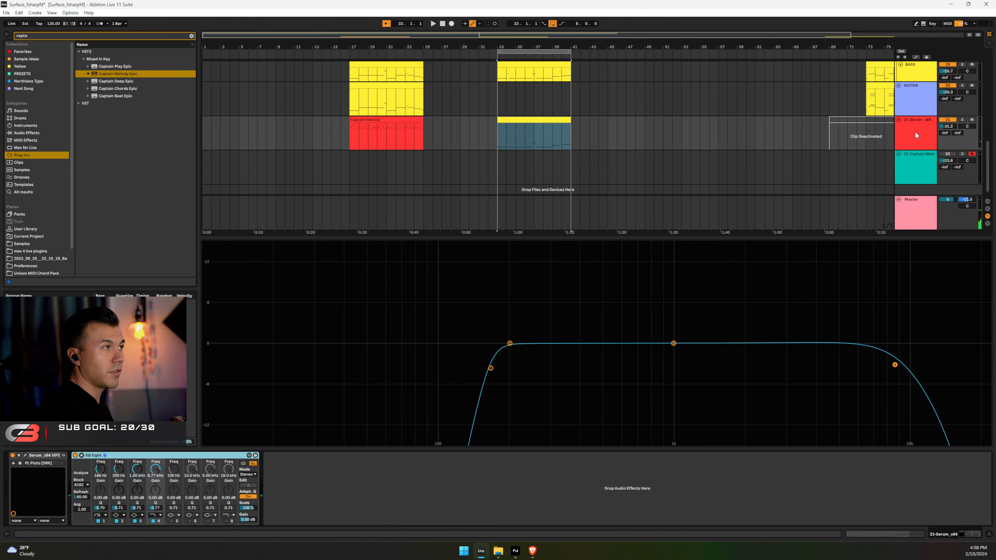
pyautogui.click(536, 131)
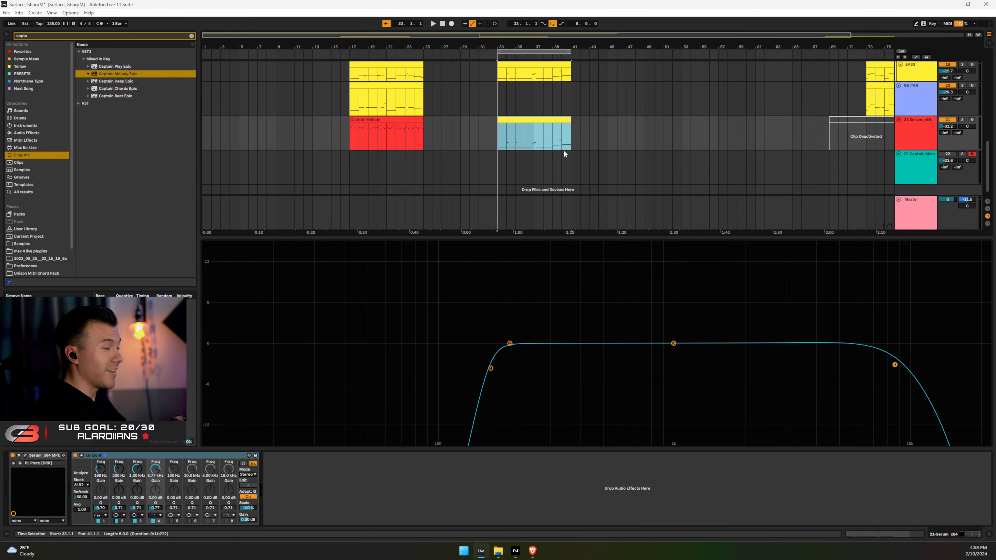
pyautogui.hotkey('ctrl', 'x')
# Copy the bass clip to the GUITAR track at bars 33 to 41 and transpose all its notes up one octave
pyautogui.moveTo(500, 100); pyautogui.dragTo(568, 101)
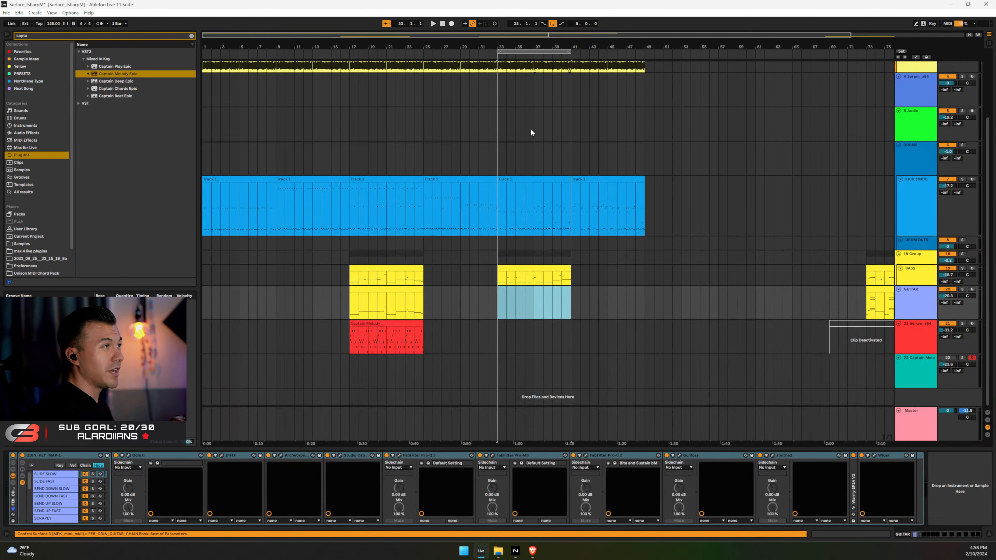
pyautogui.moveTo(528, 269); pyautogui.dragTo(527, 299)
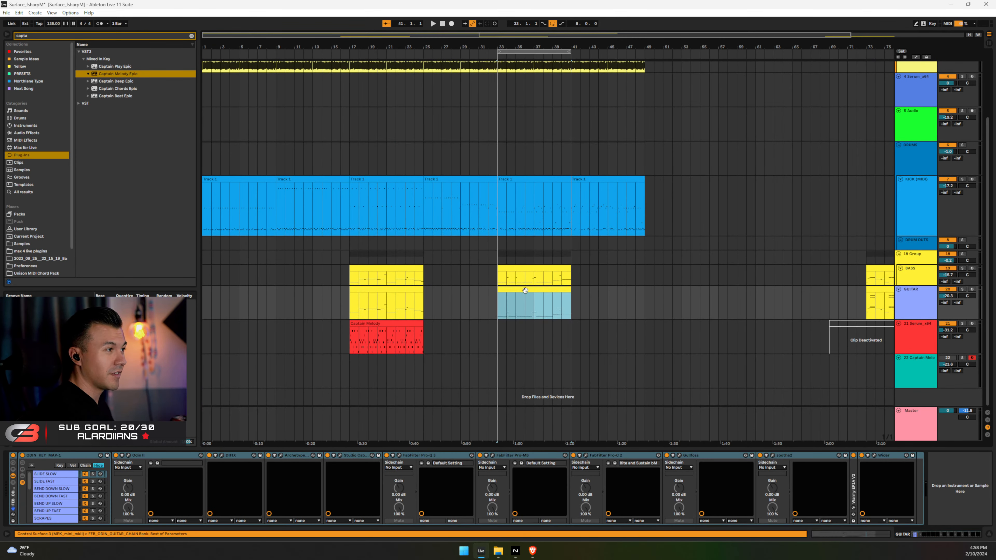
pyautogui.doubleClick(527, 289)
pyautogui.hotkey('ctrl', 'a')
pyautogui.hotkey('shift', 'Up')
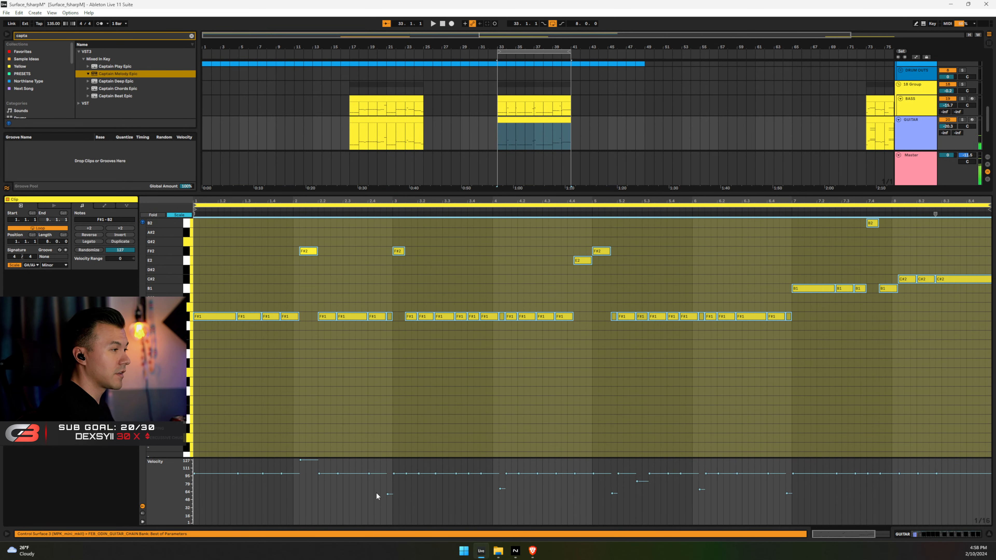
# Lower the velocity of all guitar notes to 29 while playing the GUITAR track soloed
pyautogui.moveTo(518, 470); pyautogui.dragTo(518, 506)
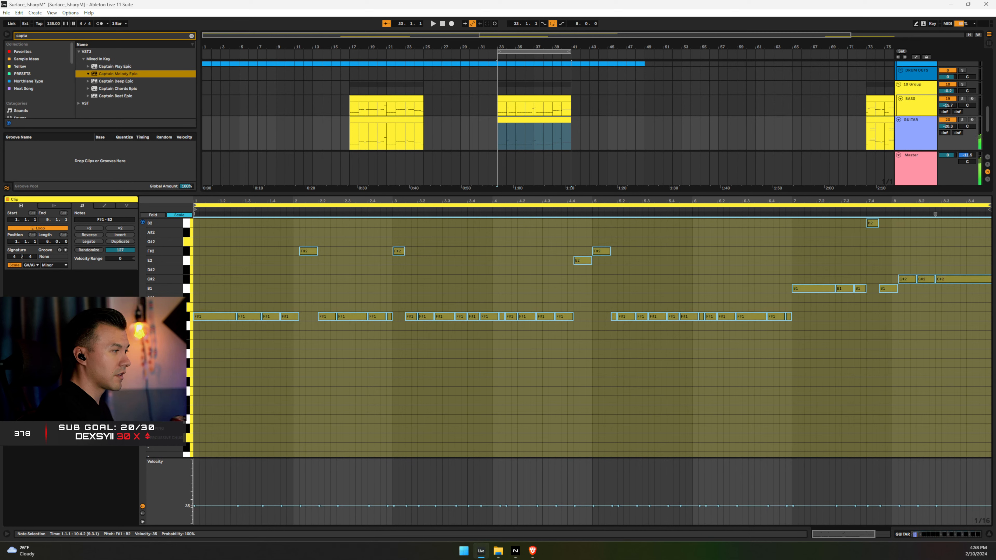
pyautogui.press('space')
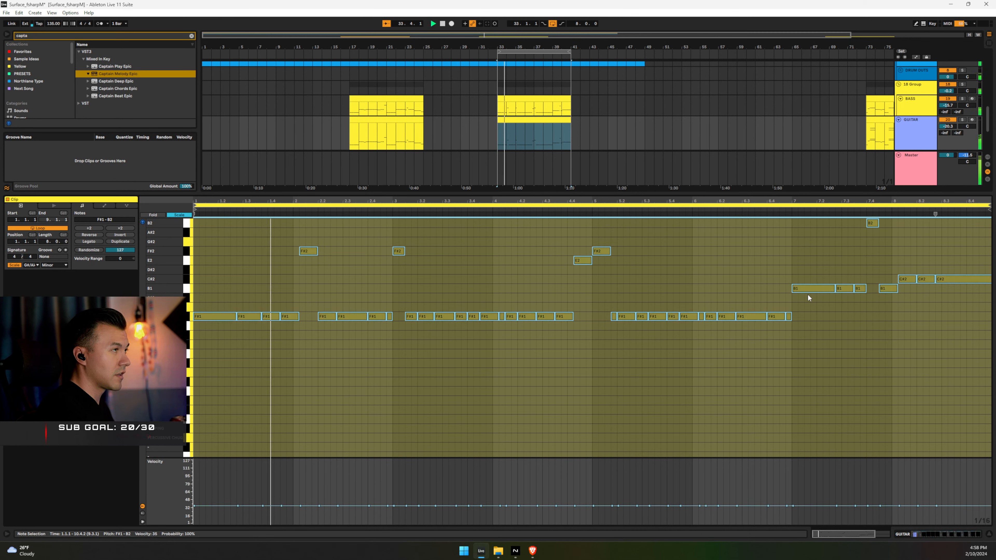
pyautogui.click(962, 119)
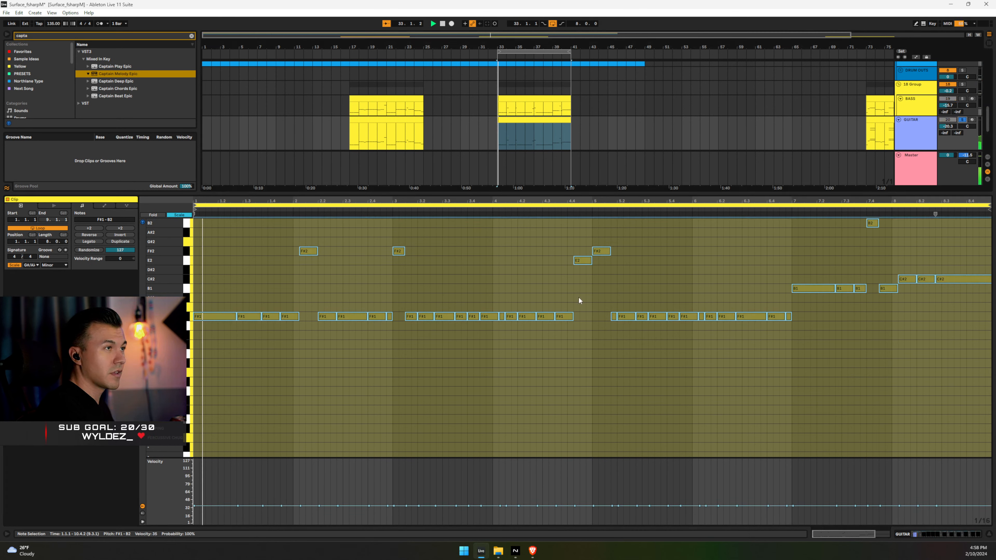
pyautogui.moveTo(208, 506); pyautogui.dragTo(209, 511)
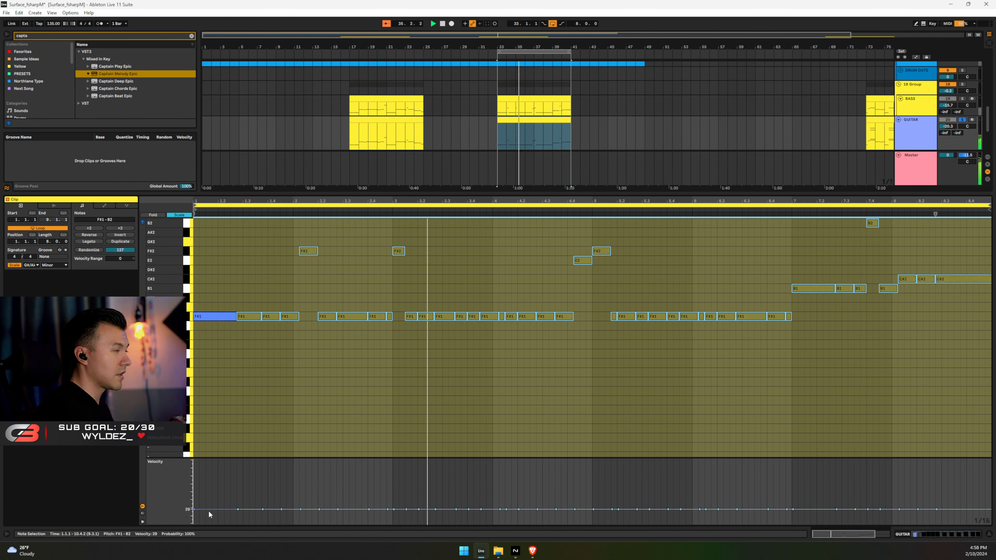
# Raise the high F#2, E2 and B2 guitar notes to velocity 127, but set the E2 and F#2 pair around bar 5 to 88
pyautogui.moveTo(285, 223); pyautogui.dragTo(842, 262)
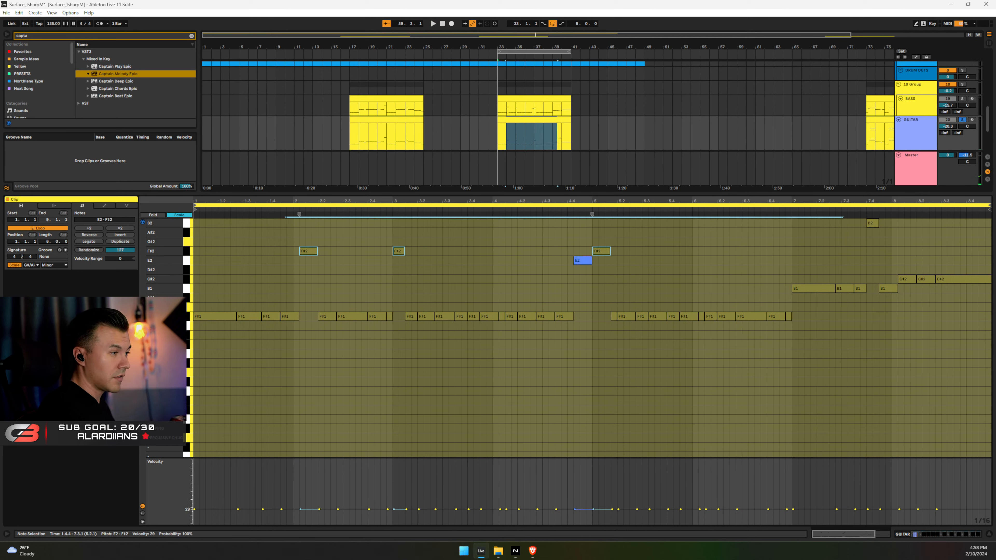
pyautogui.moveTo(575, 509); pyautogui.dragTo(581, 455)
pyautogui.click(873, 222)
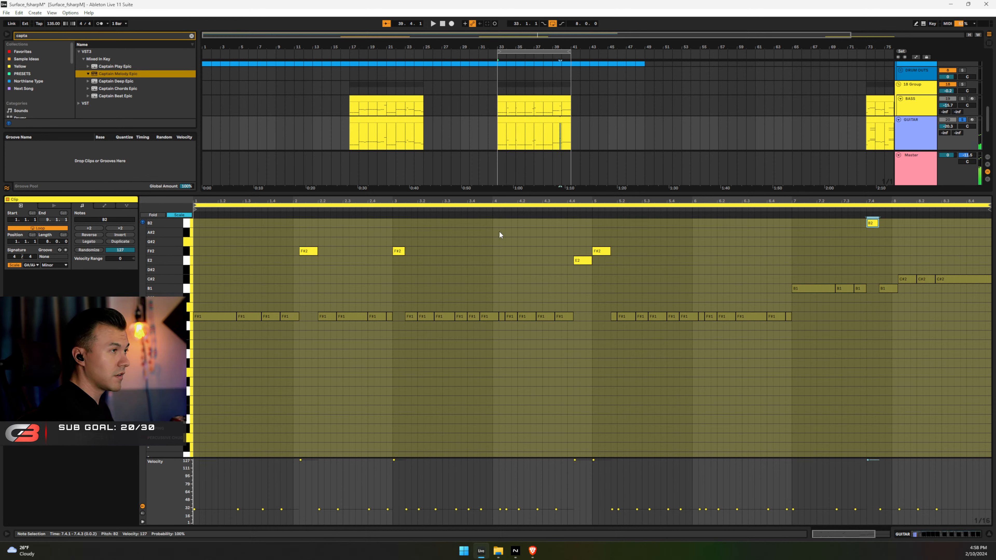
pyautogui.moveTo(508, 231); pyautogui.dragTo(631, 267)
pyautogui.moveTo(599, 461); pyautogui.dragTo(599, 478)
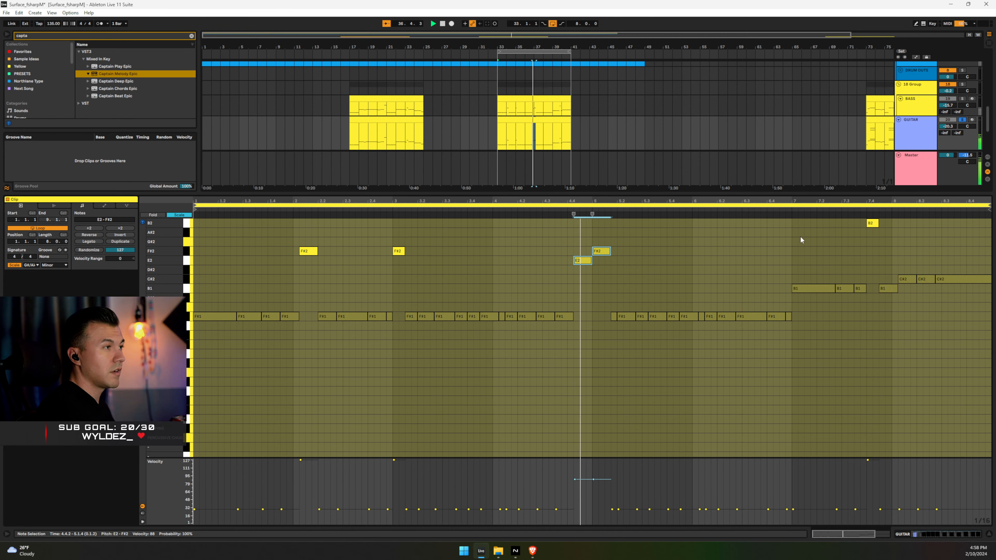
# Unsolo the GUITAR track and lower the sample group's volume to about -11.5 dB in the arrangement
pyautogui.click(960, 123)
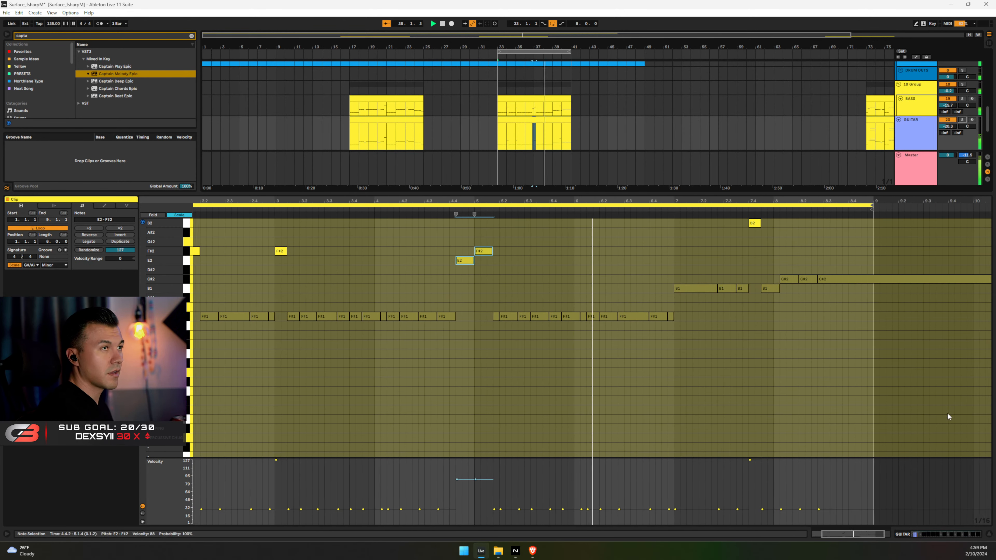
pyautogui.click(989, 535)
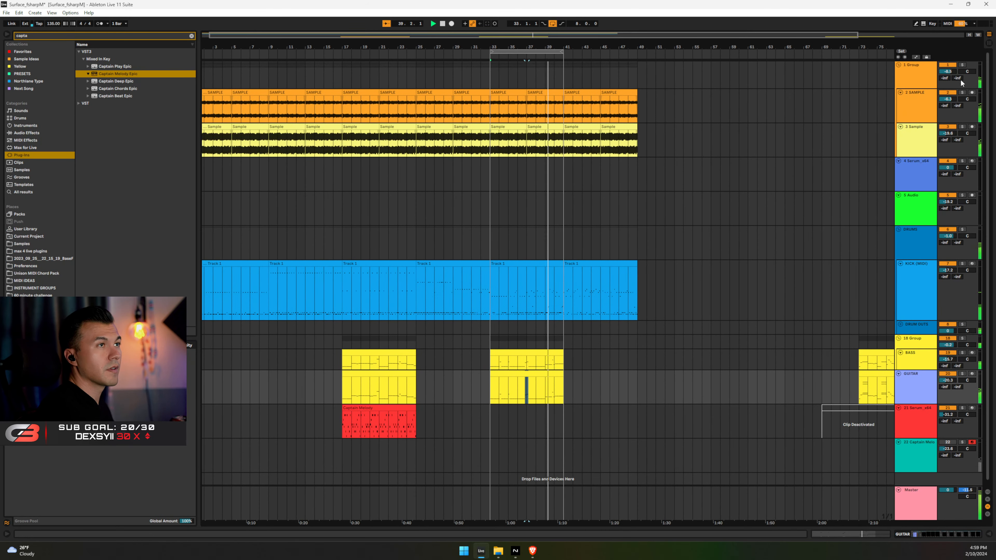
pyautogui.scroll(-3, 953, 74)
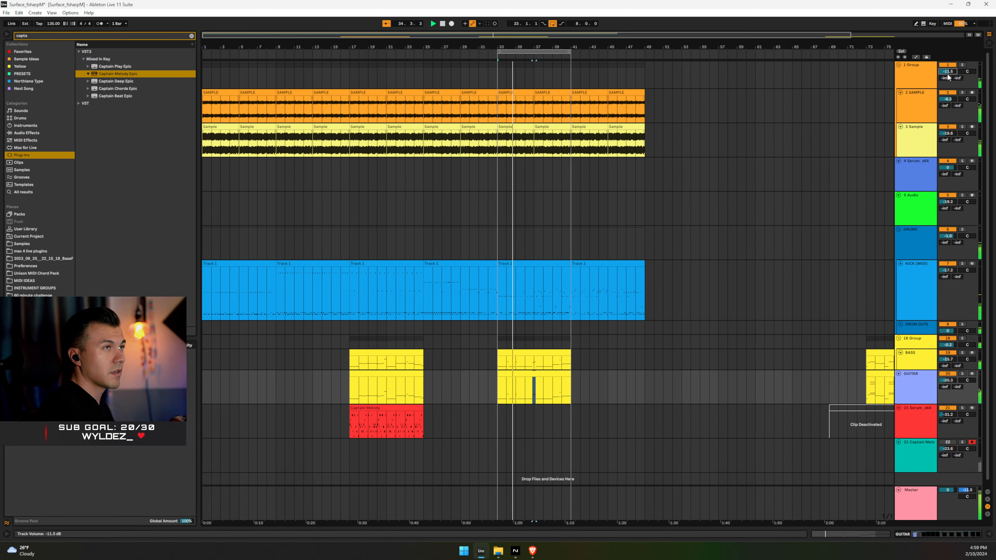
pyautogui.scroll(1, 948, 73)
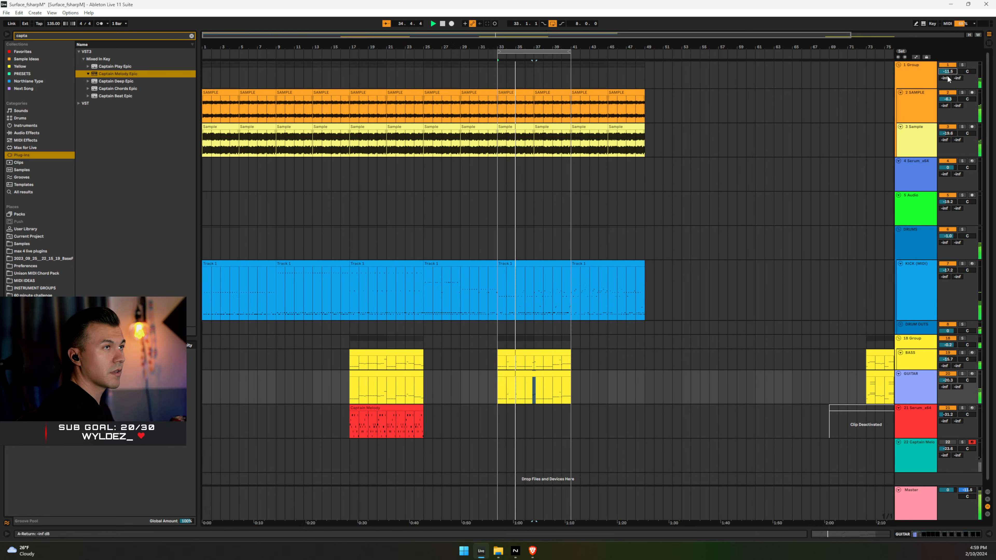
# Reopen the guitar clip at bar 33, set the velocity of the F#2 note at bar 3 to 104 and play it
pyautogui.click(532, 376)
pyautogui.doubleClick(532, 375)
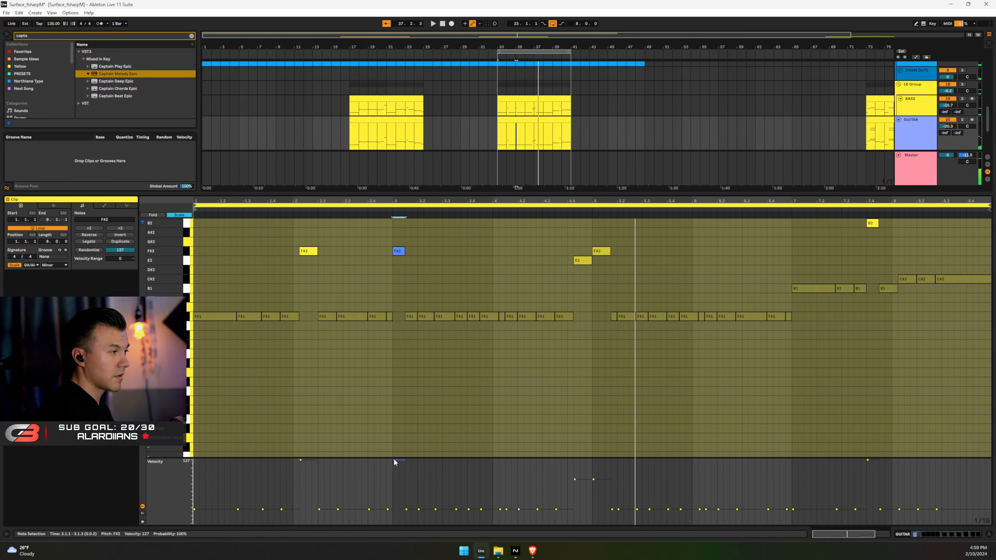
pyautogui.press('space')
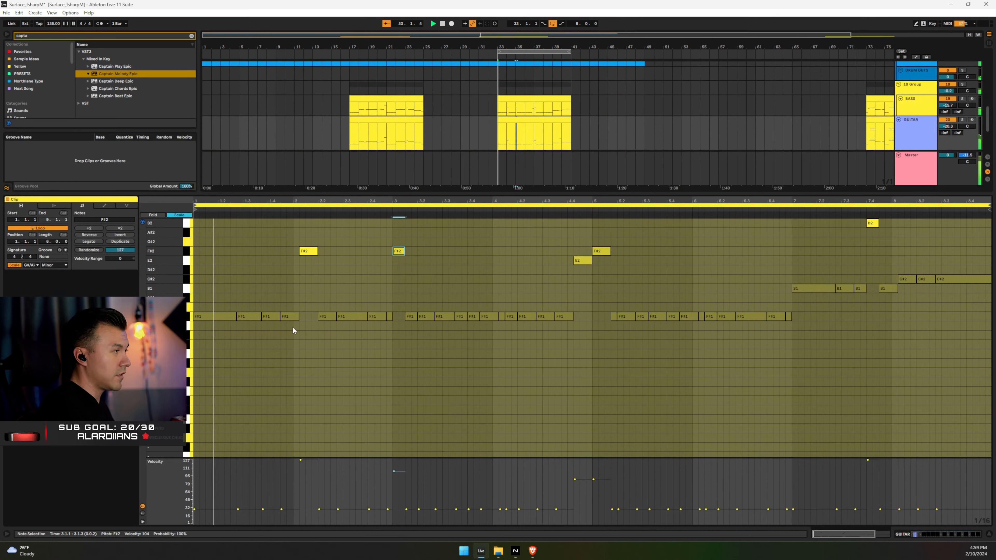
pyautogui.press('space')
# Raise the velocity of the guitar clip's opening F#1 note to about 92 and play the part
pyautogui.click(216, 316)
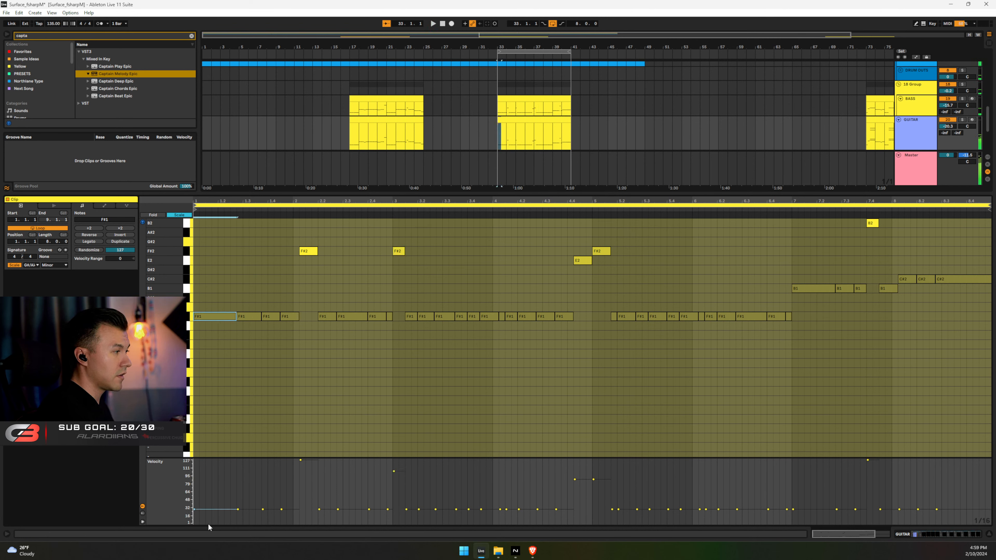
pyautogui.moveTo(195, 509); pyautogui.dragTo(195, 486)
pyautogui.press('space')
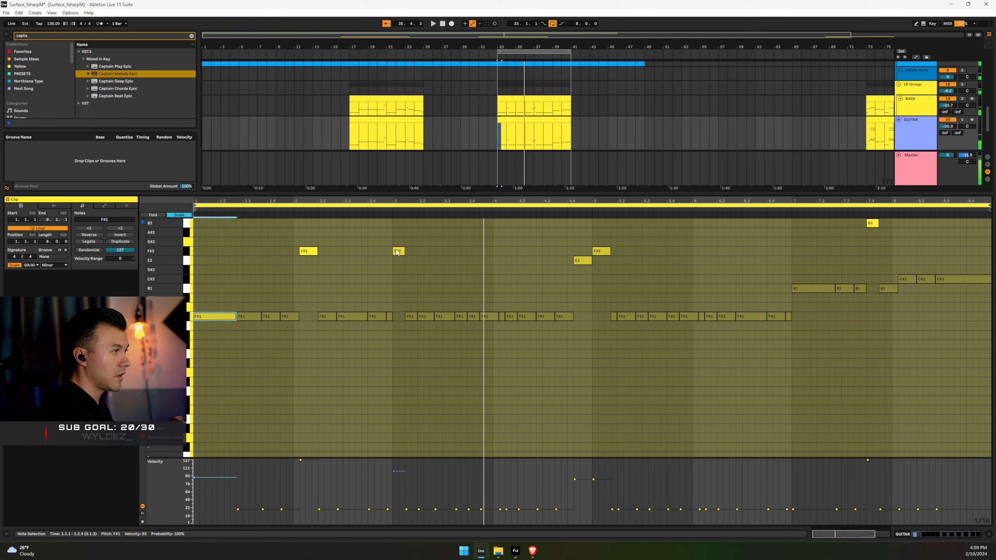
pyautogui.press('space')
# Move the F#2 at the start of bar 3 down to F#1 and raise bar 3's accented F#1 notes to about 100 velocity
pyautogui.moveTo(397, 252); pyautogui.dragTo(397, 279)
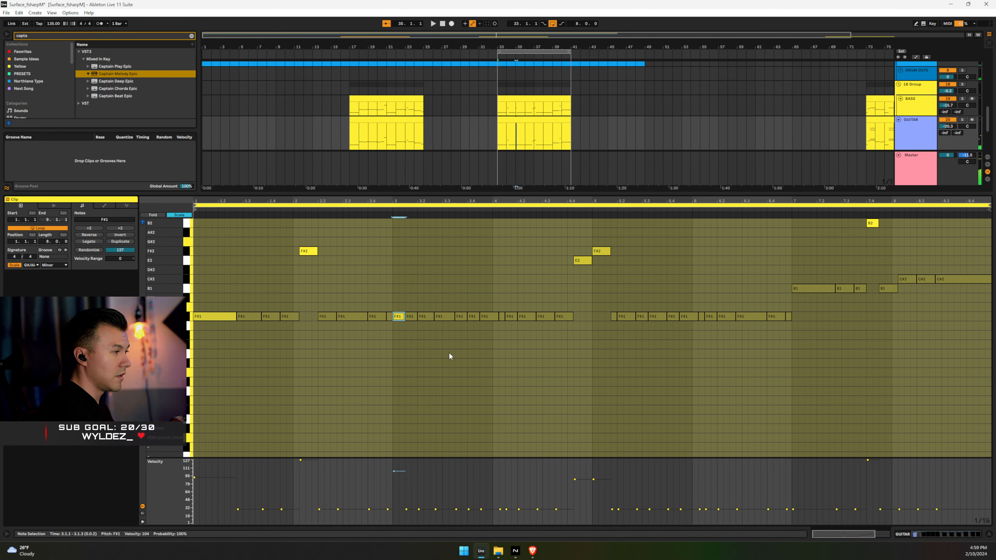
pyautogui.click(411, 317)
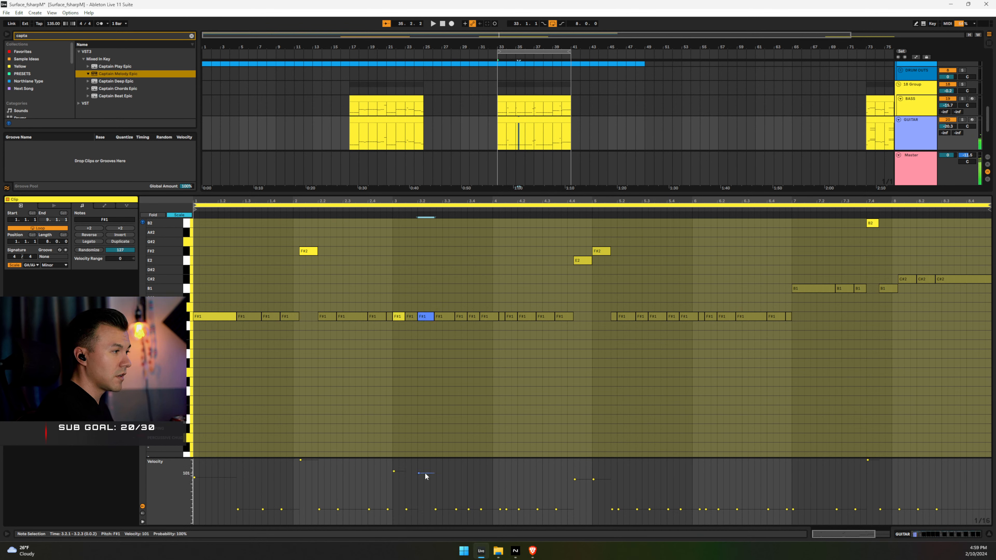
pyautogui.click(455, 316)
pyautogui.moveTo(460, 306); pyautogui.dragTo(470, 318)
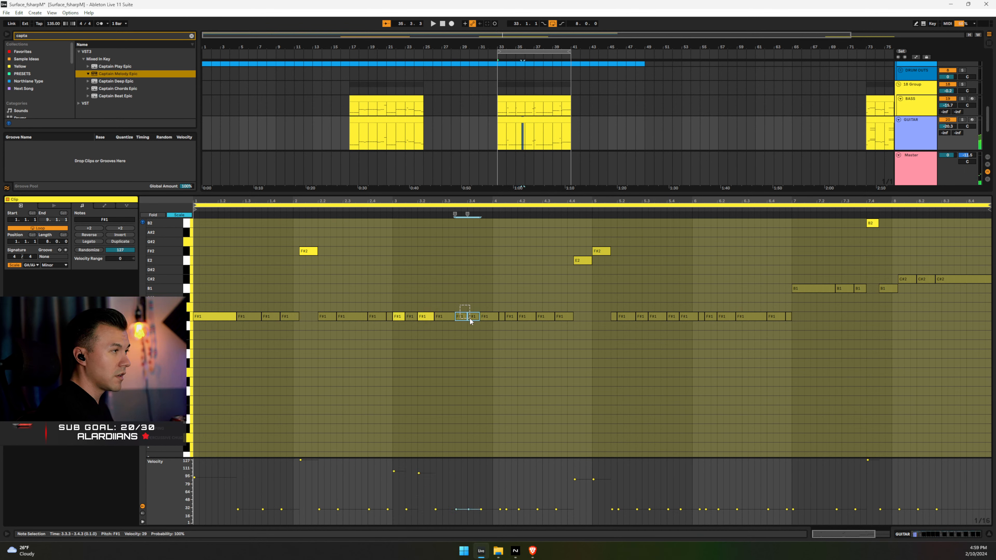
pyautogui.moveTo(469, 509); pyautogui.dragTo(469, 486)
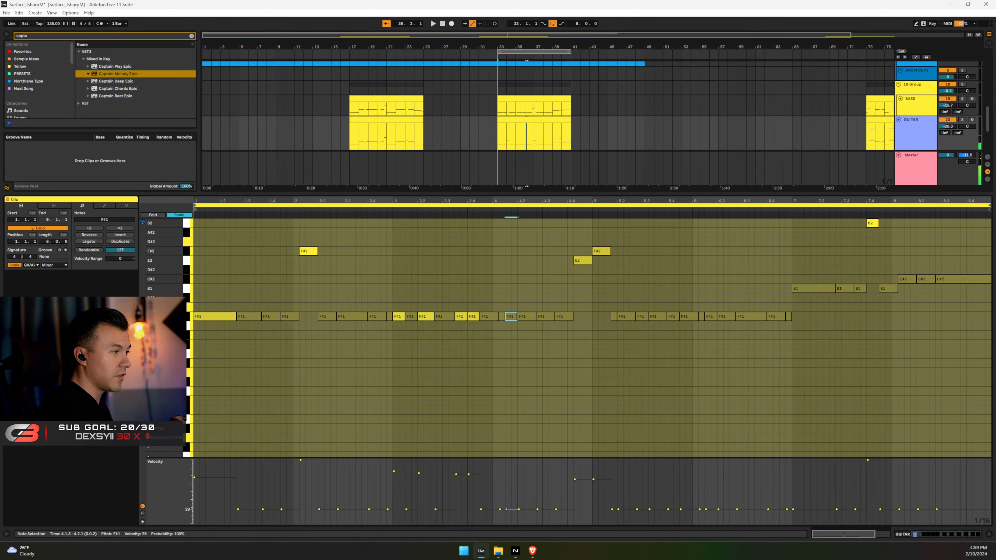
# Raise bar 4's accented F#1 notes, setting the bar's last F#1 to velocity 88, and play the result
pyautogui.click(561, 317)
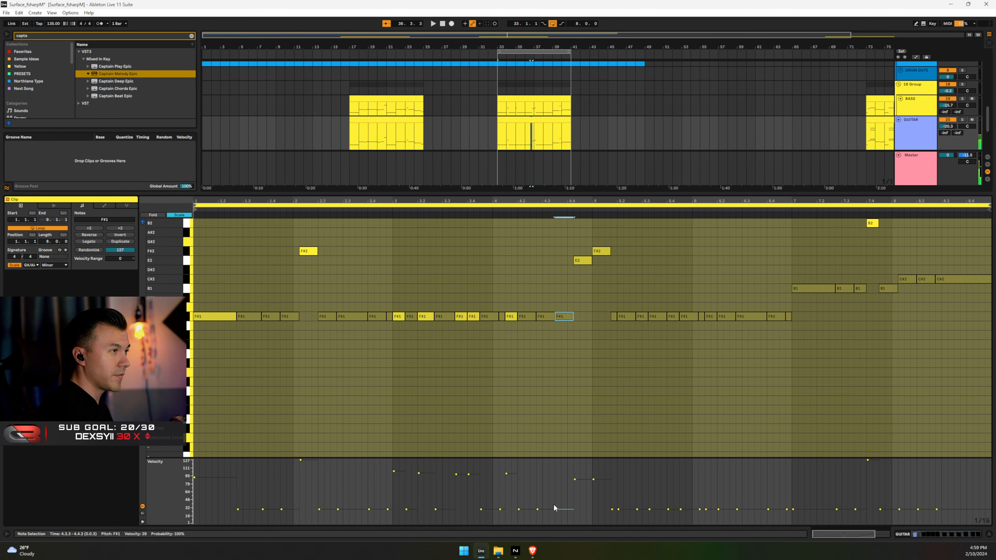
pyautogui.moveTo(557, 508); pyautogui.dragTo(557, 487)
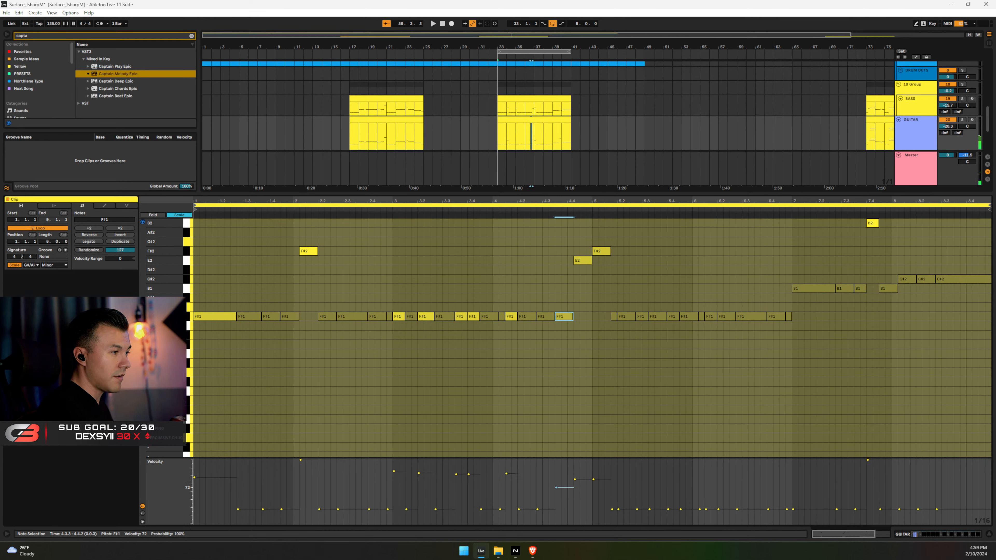
pyautogui.press('space')
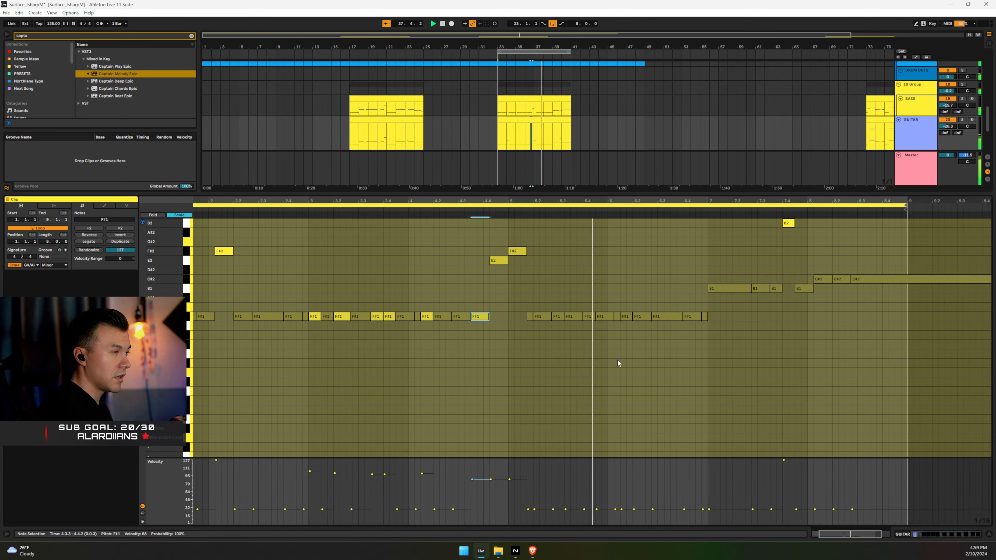
# Raise the velocity of two F#1 notes in bar 5 and the long F#1 in bar 6 to 95, and play from bar 5
pyautogui.moveTo(523, 299); pyautogui.dragTo(542, 331)
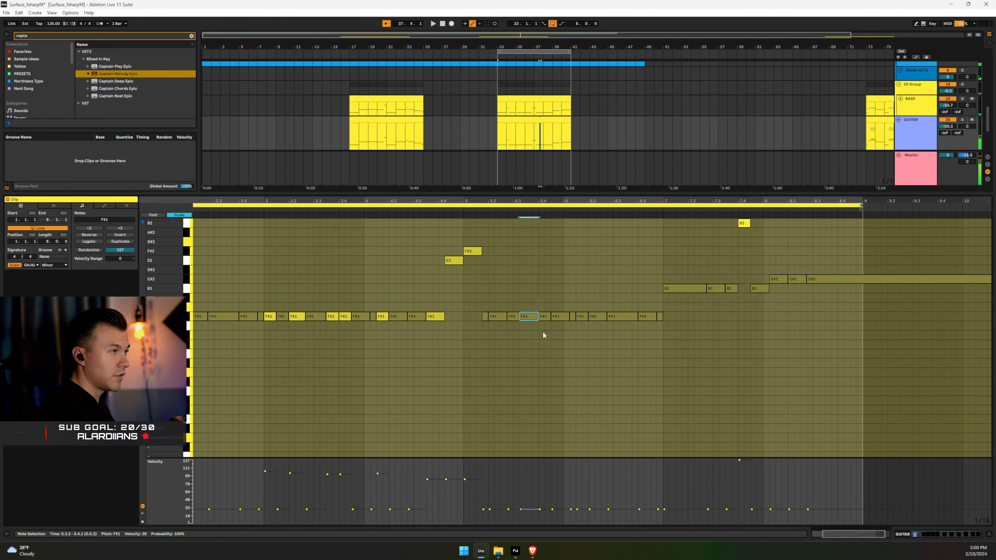
pyautogui.keyDown('shift'); pyautogui.click(596, 318); pyautogui.keyUp('shift')
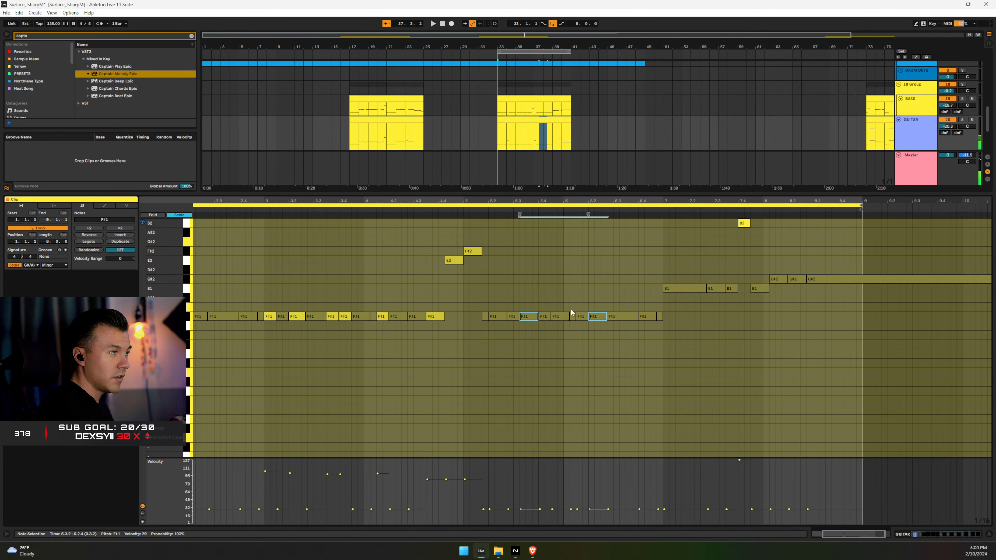
pyautogui.click(559, 316)
pyautogui.keyDown('shift'); pyautogui.click(523, 316); pyautogui.keyUp('shift')
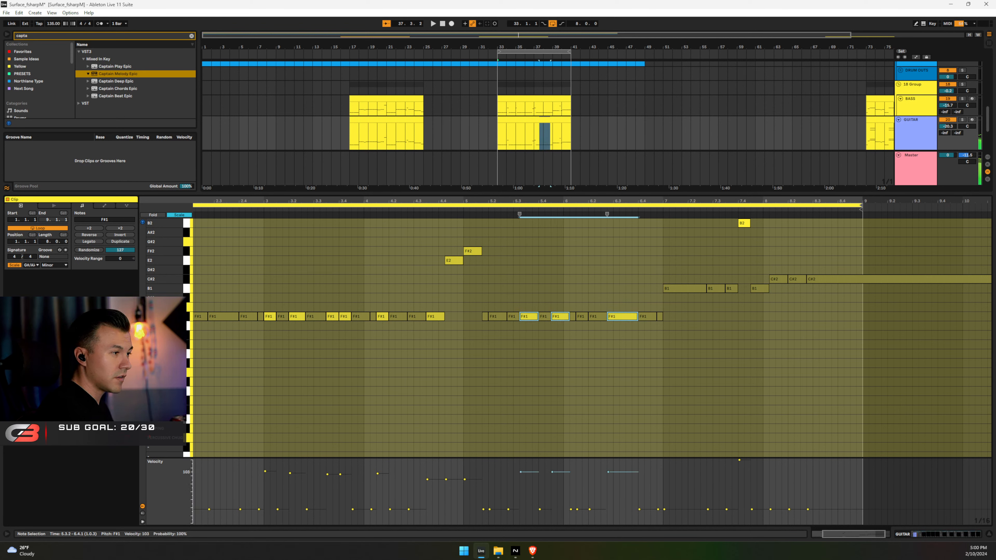
pyautogui.click(485, 299)
pyautogui.press('space')
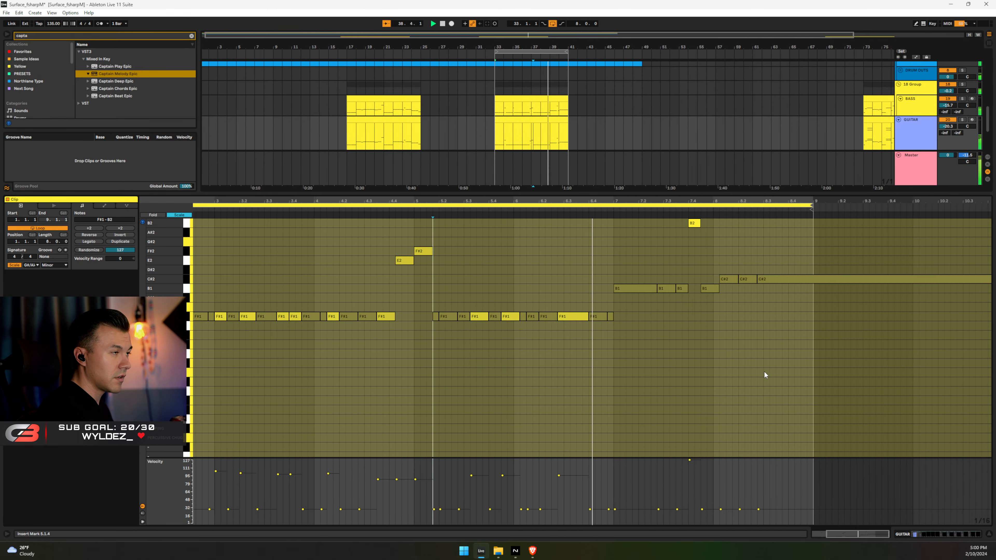
# Transpose the long F#1 note in bar 6 up an octave to F#2 and play the passage from bar 5
pyautogui.click(573, 318)
pyautogui.press('space')
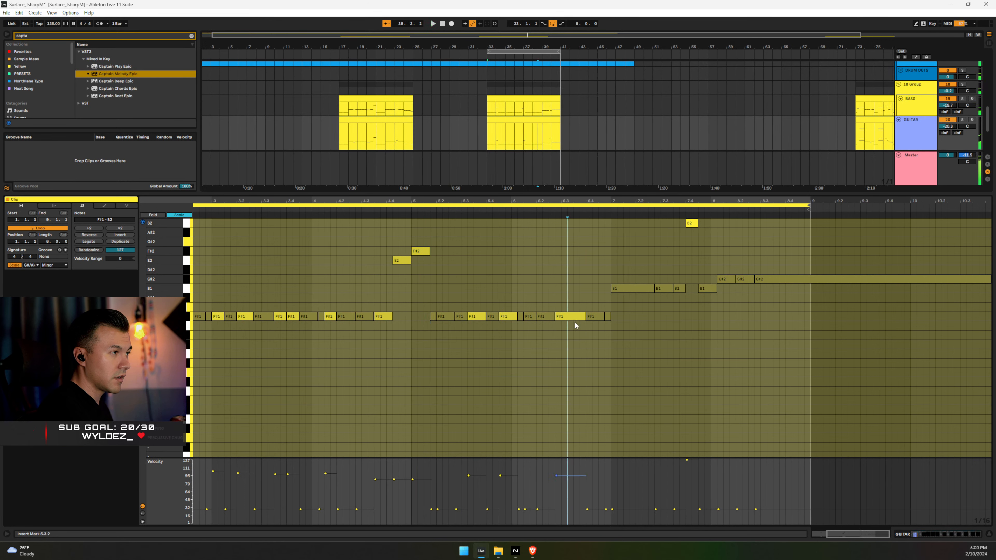
pyautogui.hotkey('shift', 'Up')
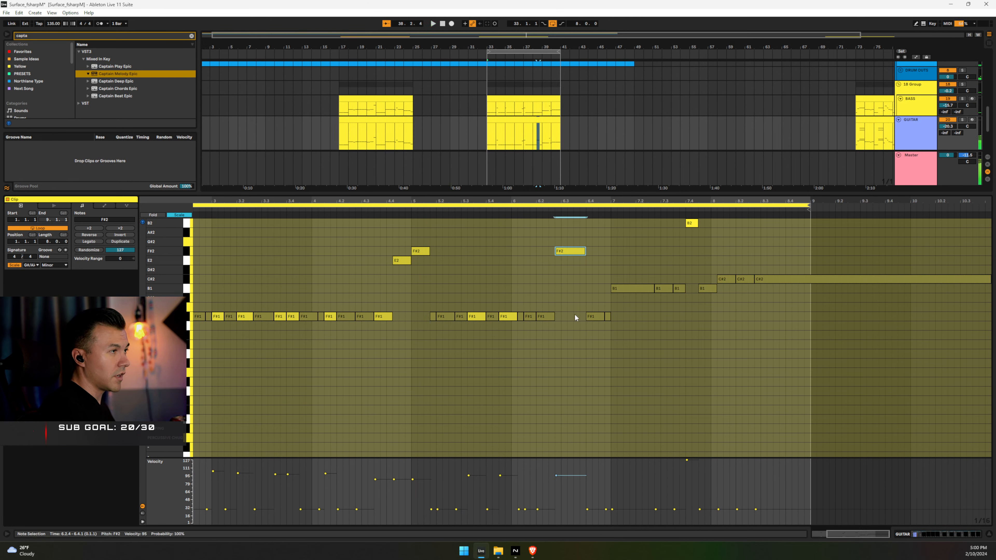
pyautogui.click(456, 287)
pyautogui.press('space')
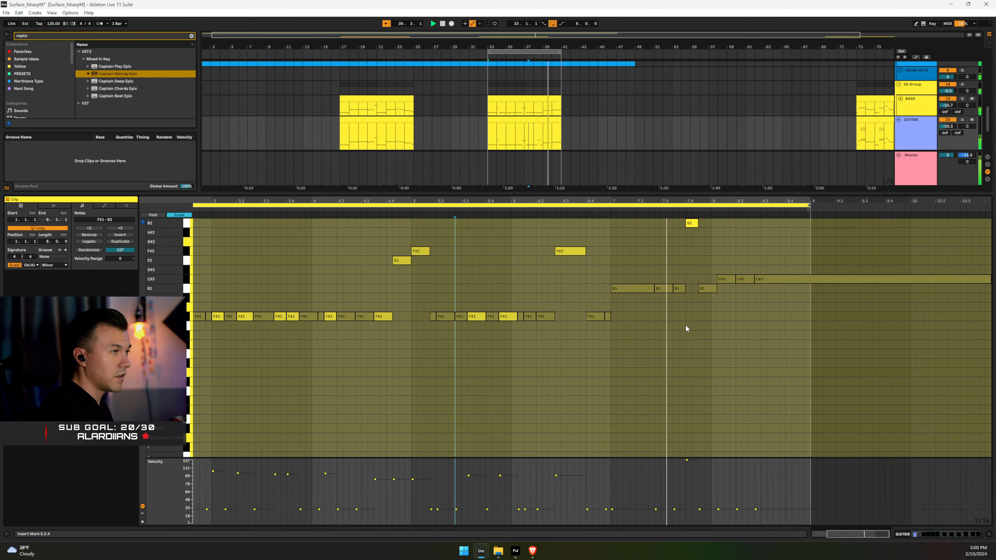
# Raise the velocity of the first B1 in bar 7 to about 92 and of the three C#2 notes in bar 8 to 101
pyautogui.moveTo(604, 269); pyautogui.dragTo(702, 305)
pyautogui.click(631, 288)
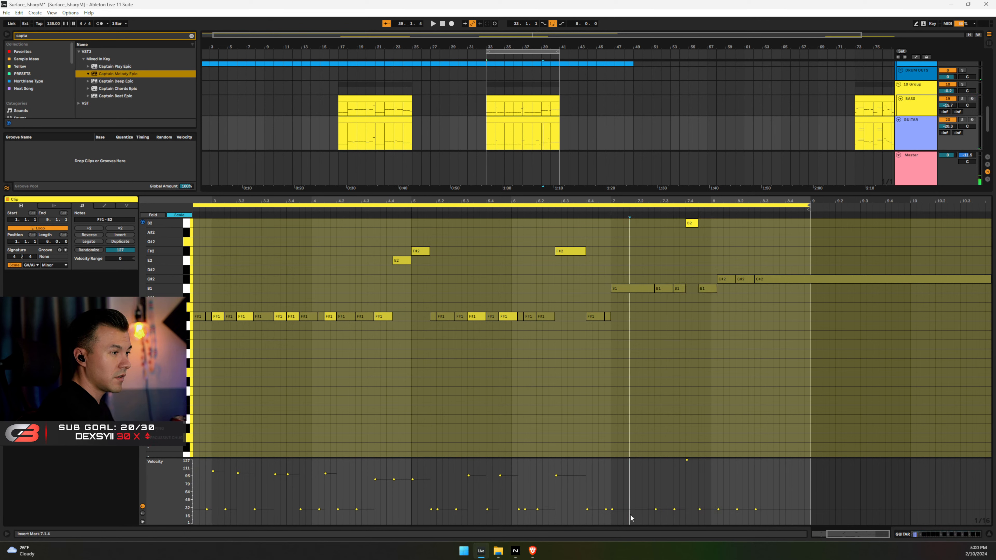
pyautogui.moveTo(630, 510); pyautogui.dragTo(630, 484)
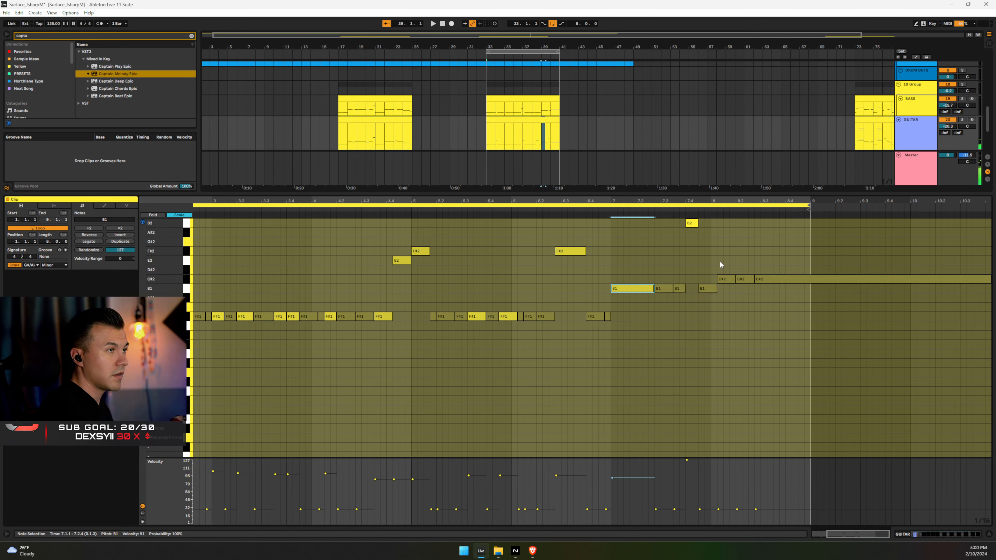
pyautogui.moveTo(719, 260); pyautogui.dragTo(786, 283)
pyautogui.moveTo(755, 509); pyautogui.dragTo(755, 473)
# Play from bar 33 with the 18 Group and GUITAR tracks soloed, and lower the group's volume by about 4 dB
pyautogui.click(962, 85)
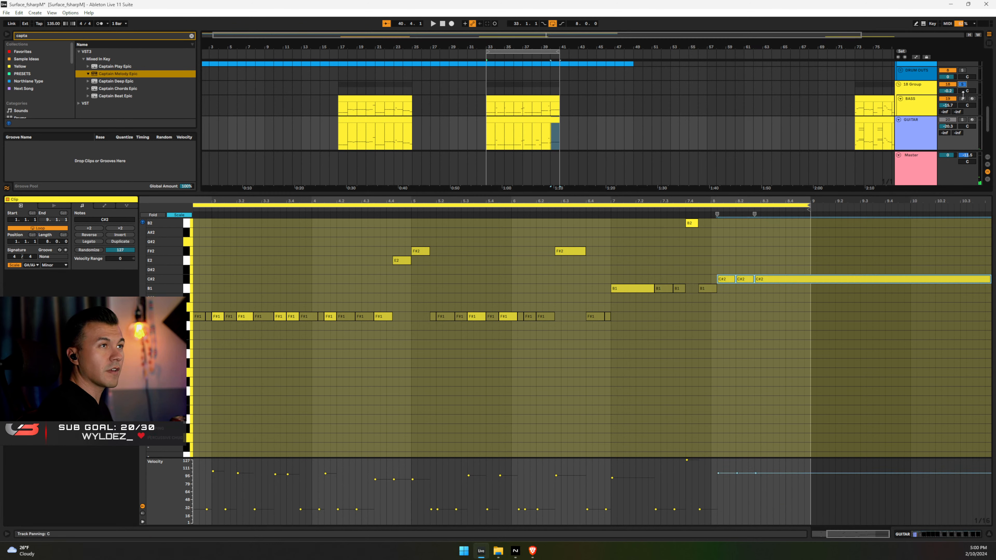
pyautogui.keyDown('ctrl'); pyautogui.click(965, 121); pyautogui.keyUp('ctrl')
pyautogui.press('space')
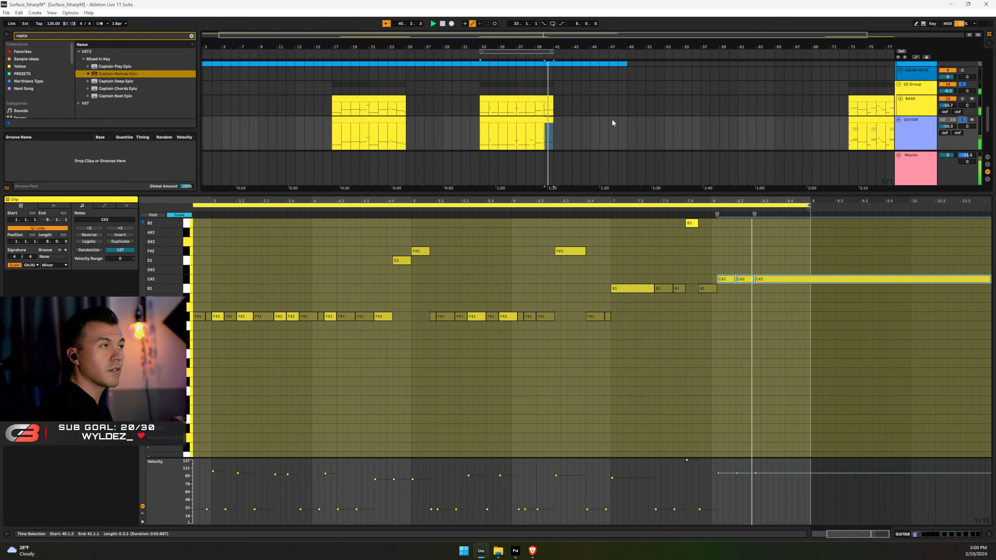
pyautogui.press('space')
pyautogui.click(481, 133)
pyautogui.press('space')
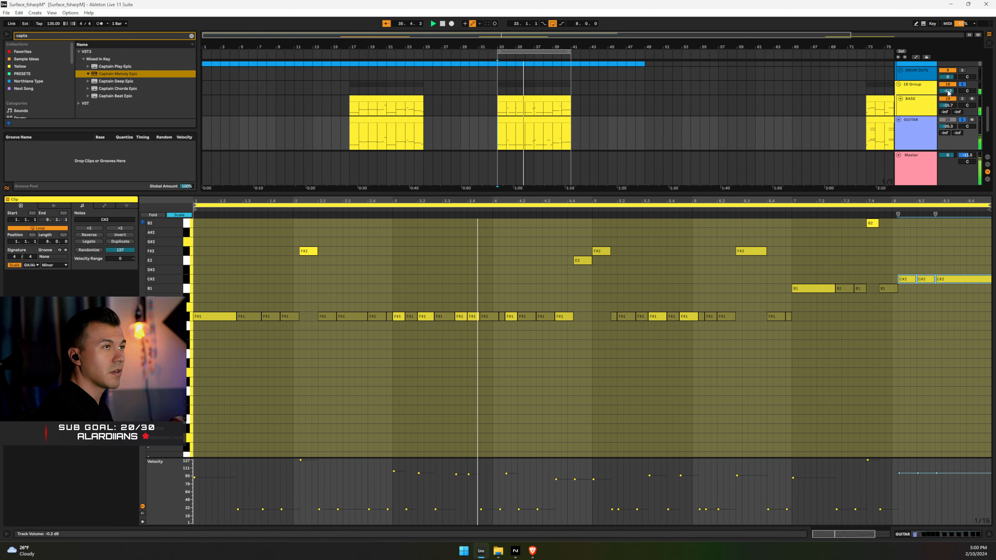
pyautogui.moveTo(948, 91); pyautogui.dragTo(948, 100)
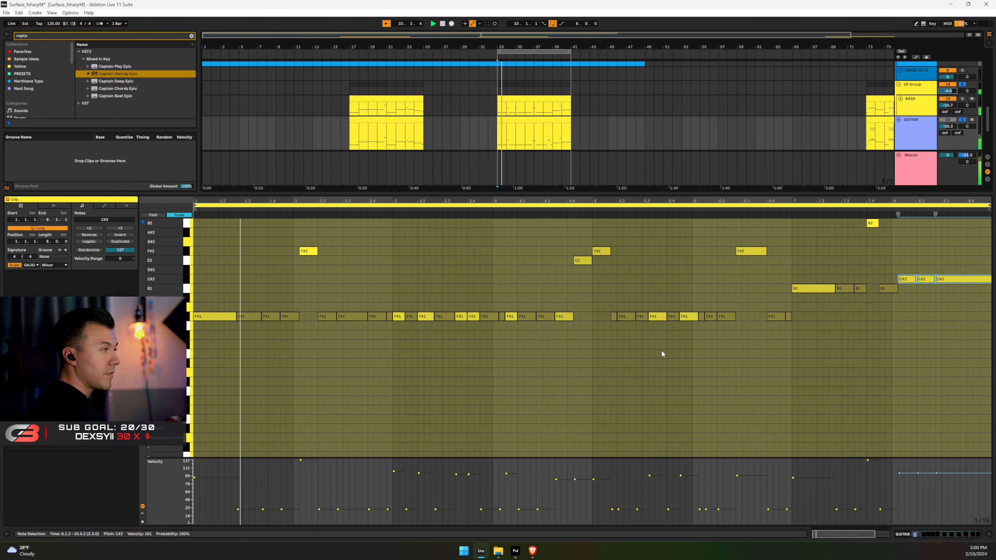
# Transpose the guitar clip's opening F#1 note up an octave to F#2 and play the part from the start
pyautogui.press('space')
pyautogui.click(211, 307)
pyautogui.click(211, 317)
pyautogui.hotkey('shift', 'Up')
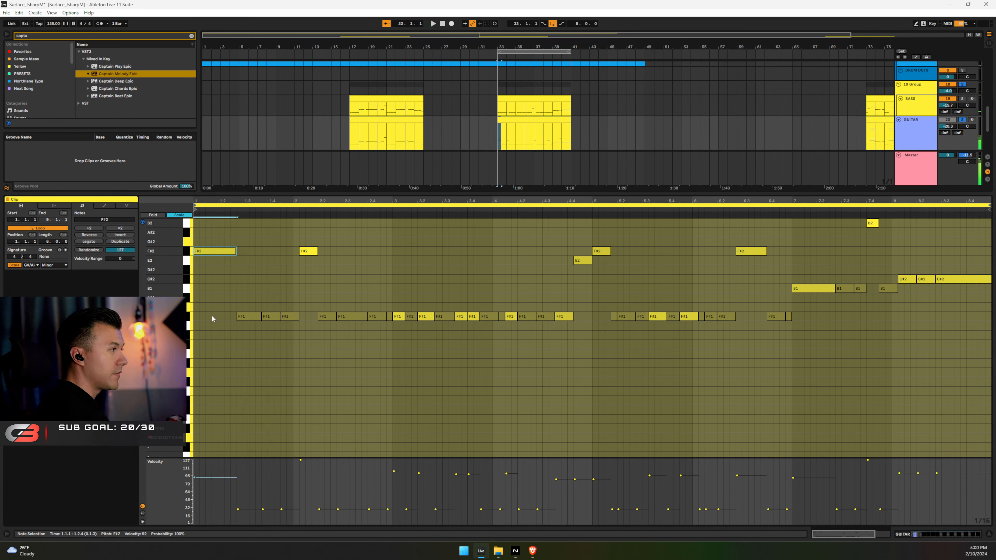
pyautogui.press('space')
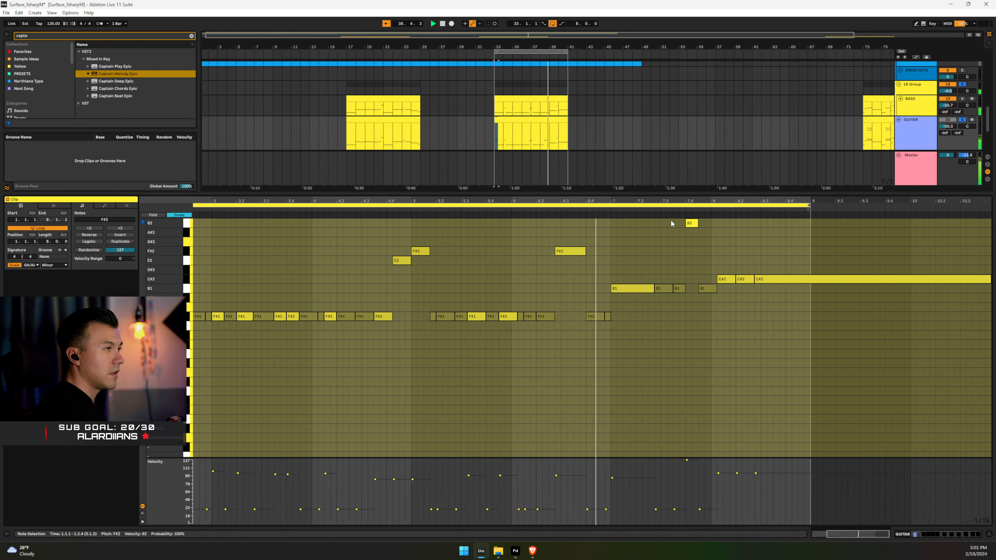
# Raise the velocity of the long F#2 note in bar 6 to 127 and play from bar 5
pyautogui.click(564, 251)
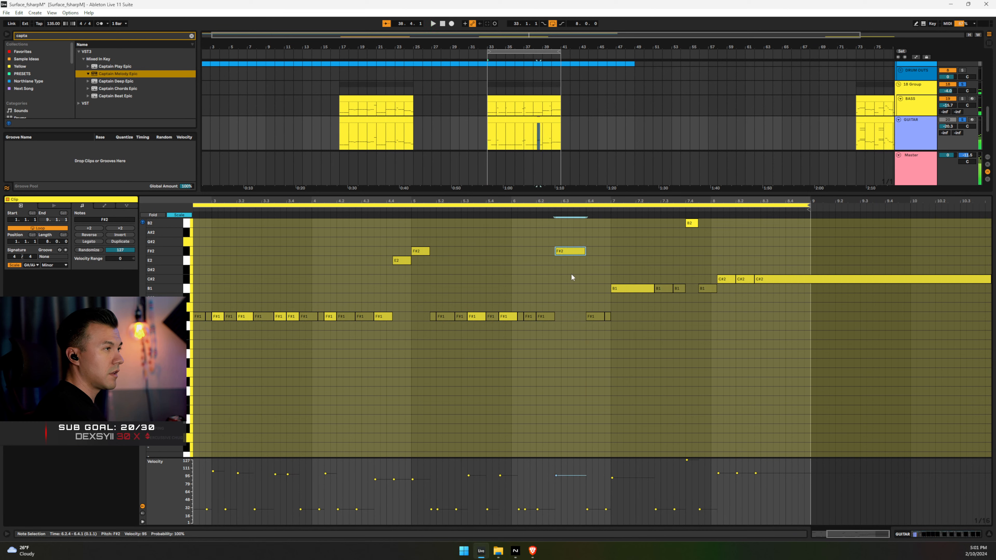
pyautogui.click(565, 488)
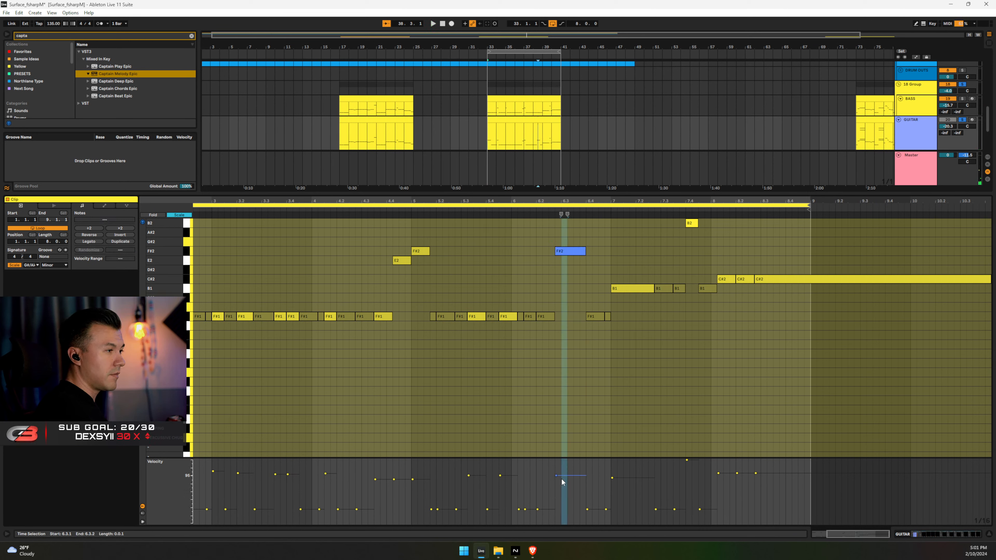
pyautogui.moveTo(561, 476); pyautogui.dragTo(548, 356)
pyautogui.click(500, 272)
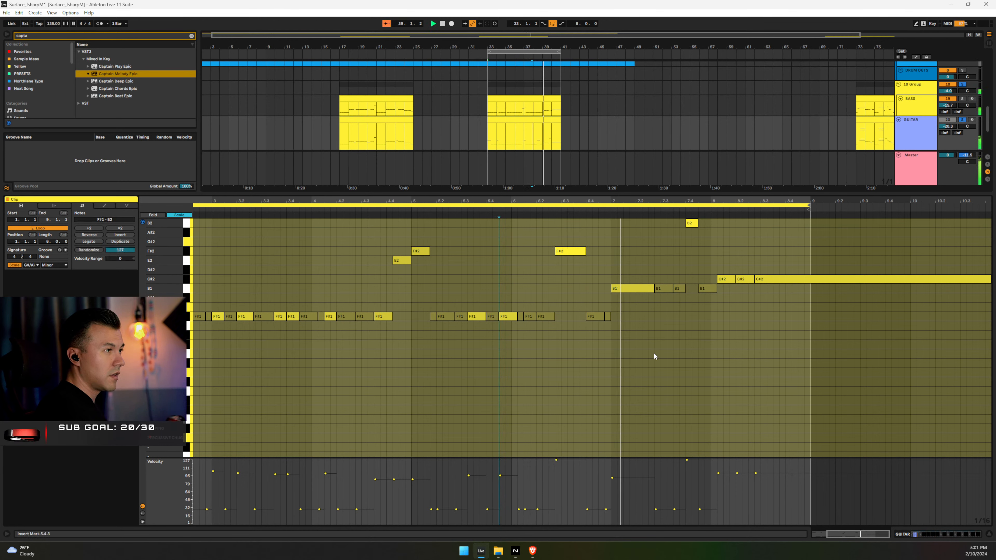
# Stack a G#2 copy above the long F#2 note in bar 6 and play it
pyautogui.moveTo(561, 252); pyautogui.dragTo(562, 242)
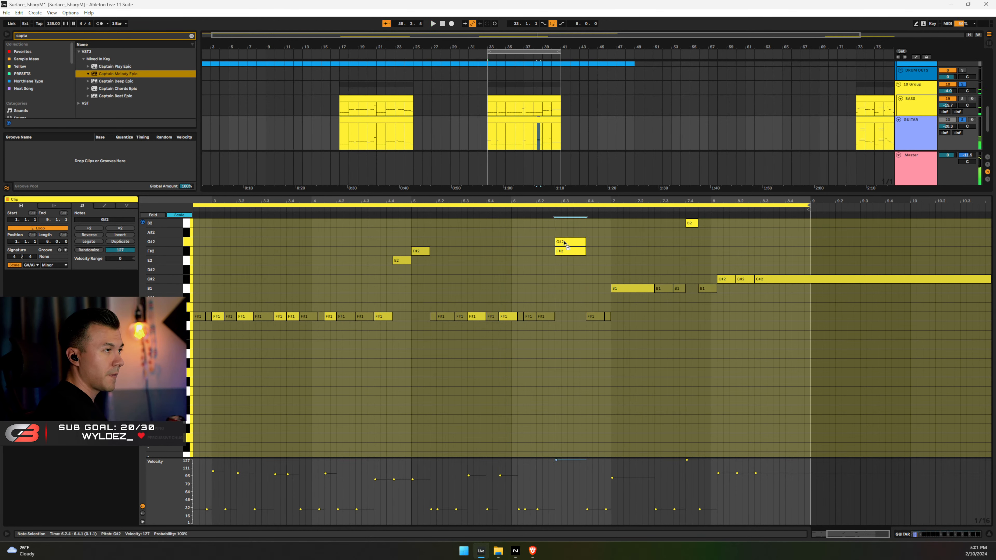
pyautogui.click(522, 234)
pyautogui.press('space')
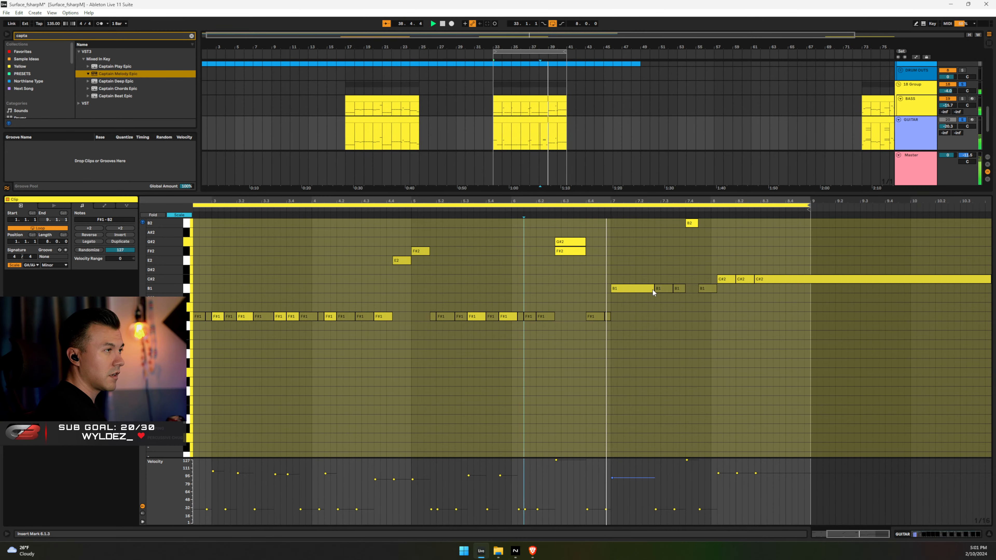
# Replay the guitar part from bar 6 and lower the velocity of the B2 note in bar 7 to 45
pyautogui.press('space')
pyautogui.click(537, 232)
pyautogui.press('space')
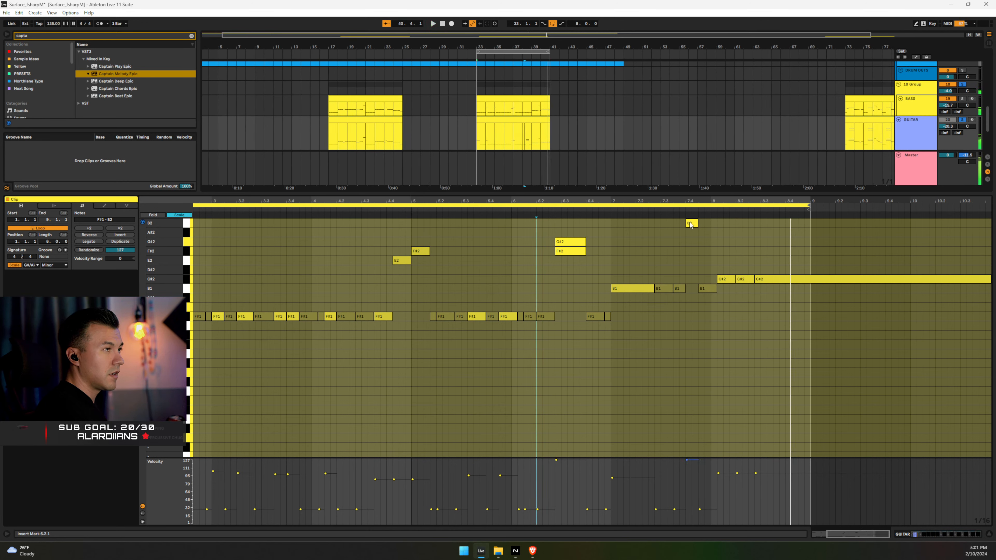
pyautogui.moveTo(697, 460); pyautogui.dragTo(699, 497)
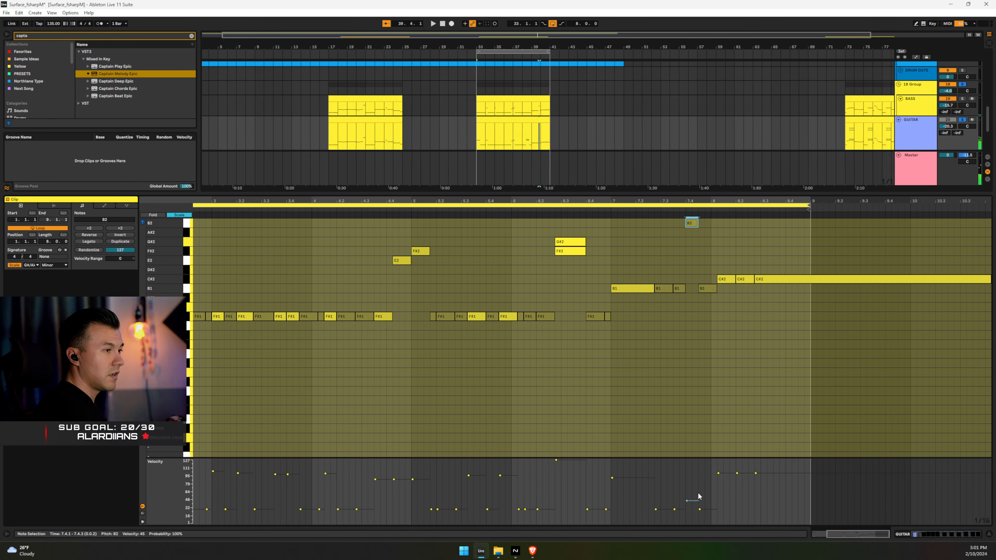
pyautogui.click(627, 256)
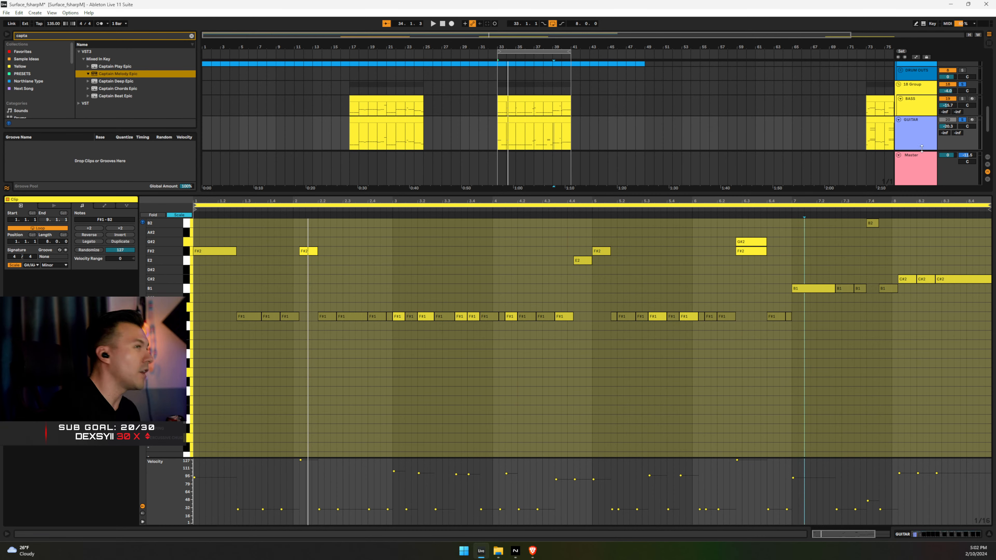
# Open the Kontakt 7 instrument on the BASS track and move its window clear of the device chain
pyautogui.click(917, 110)
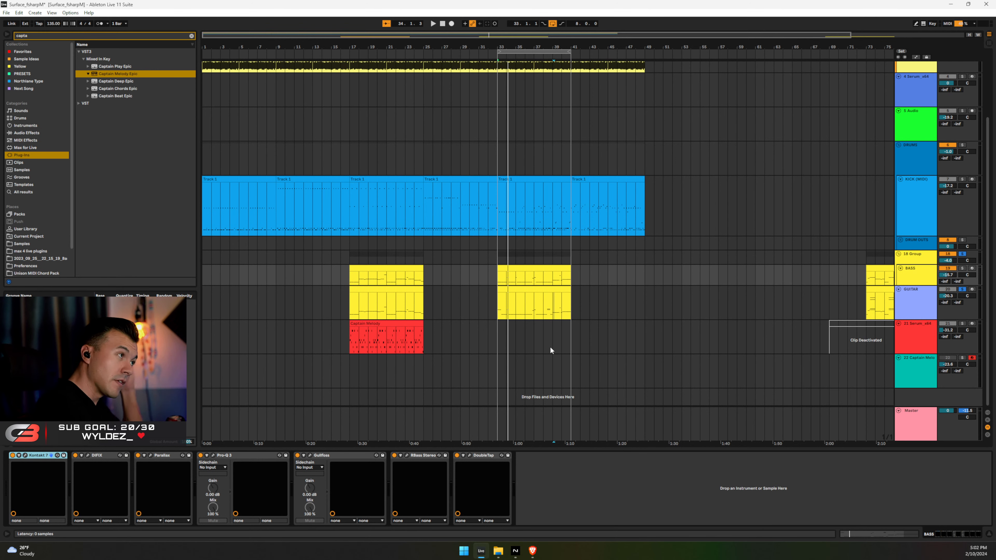
pyautogui.hotkey('ctrl', 'alt', 'p')
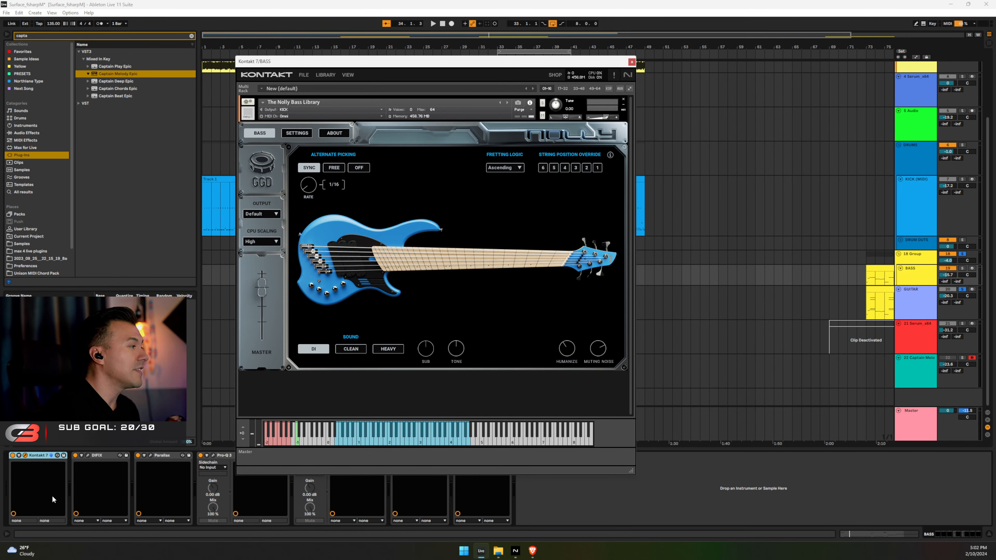
pyautogui.moveTo(419, 71); pyautogui.dragTo(547, 30)
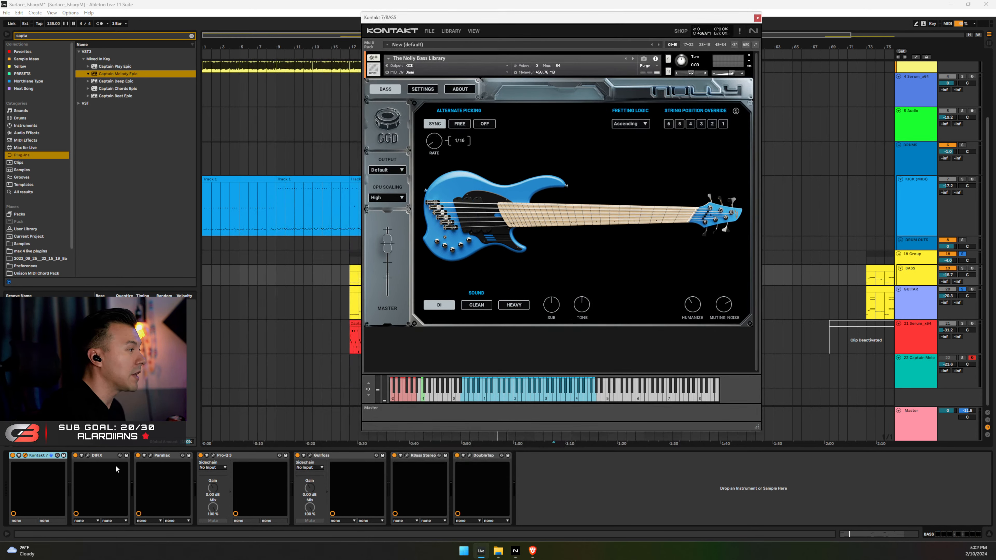
# Bypass the six effects after Kontakt 7 on the BASS track and solo the track to hear its dry sound
pyautogui.click(109, 457)
pyautogui.keyDown('shift'); pyautogui.click(493, 456); pyautogui.keyUp('shift')
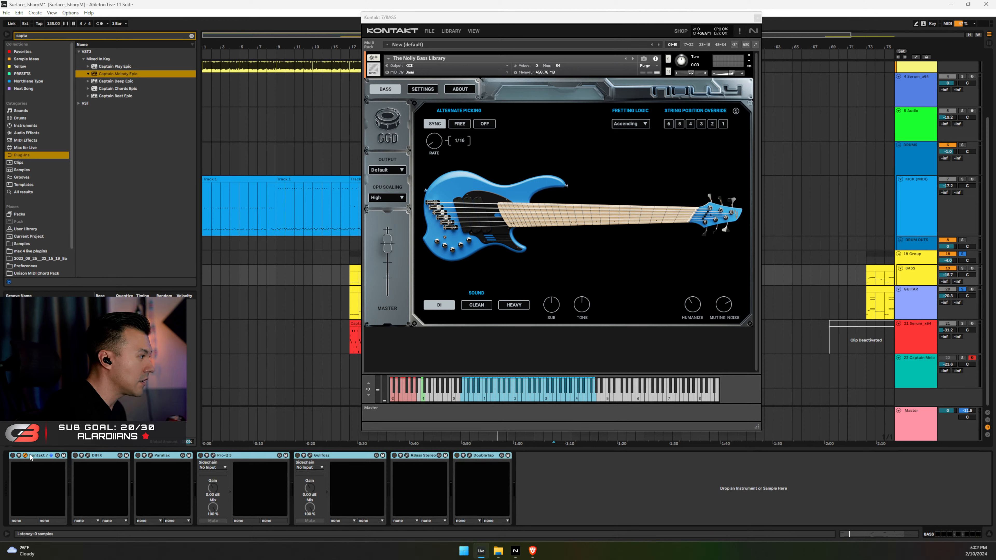
pyautogui.click(75, 455)
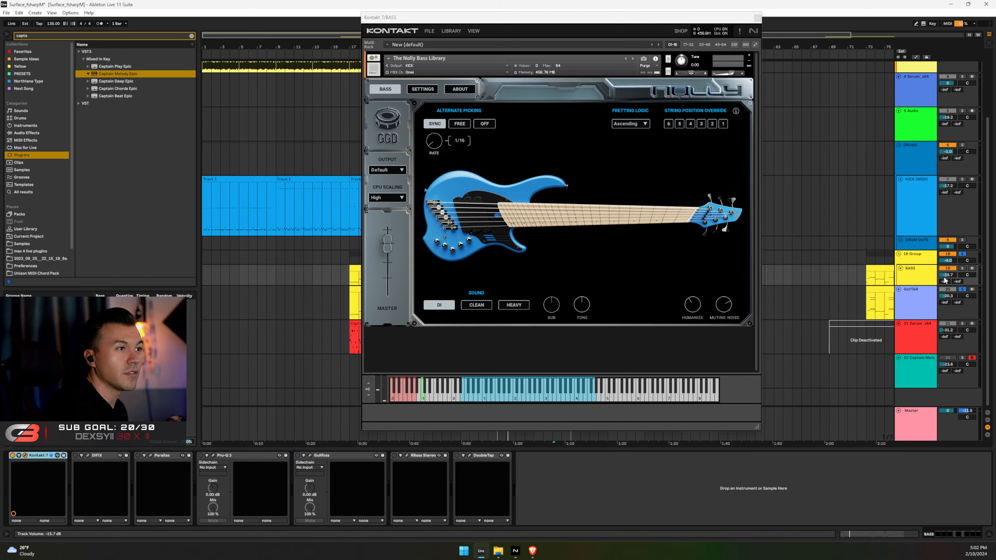
pyautogui.click(962, 269)
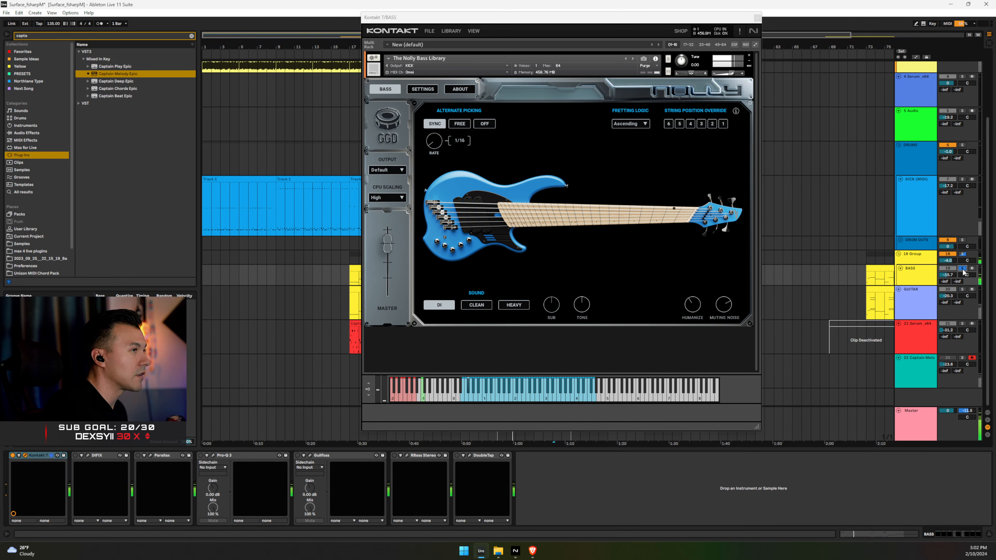
# Reactivate the bass effects, listen to the processed sound and close the Kontakt 7 window
pyautogui.click(75, 456)
pyautogui.click(138, 456)
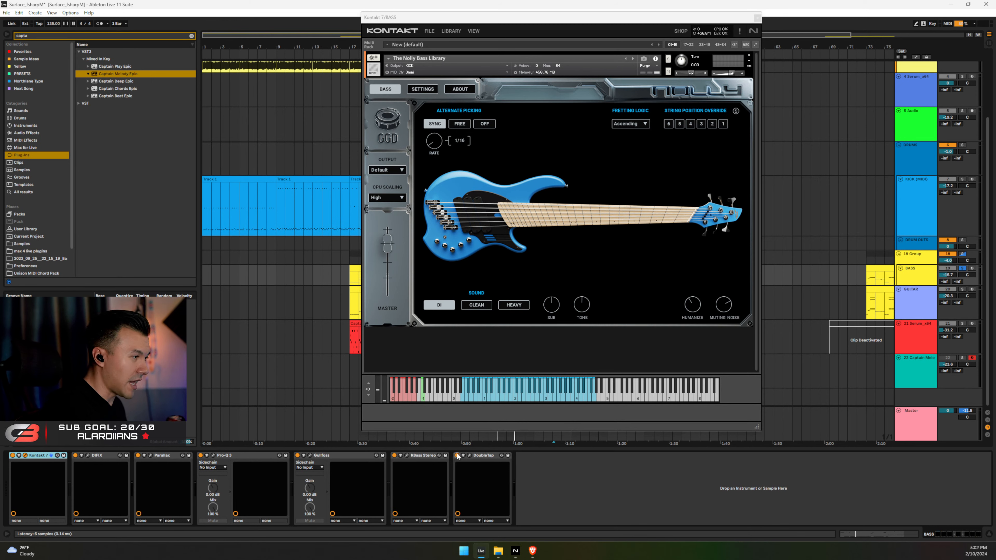
pyautogui.click(485, 400)
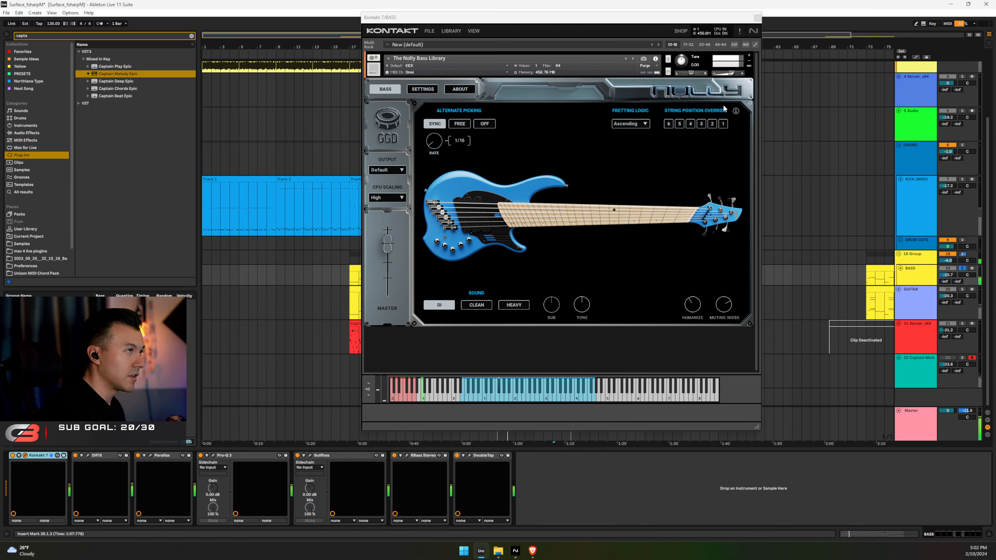
pyautogui.click(756, 18)
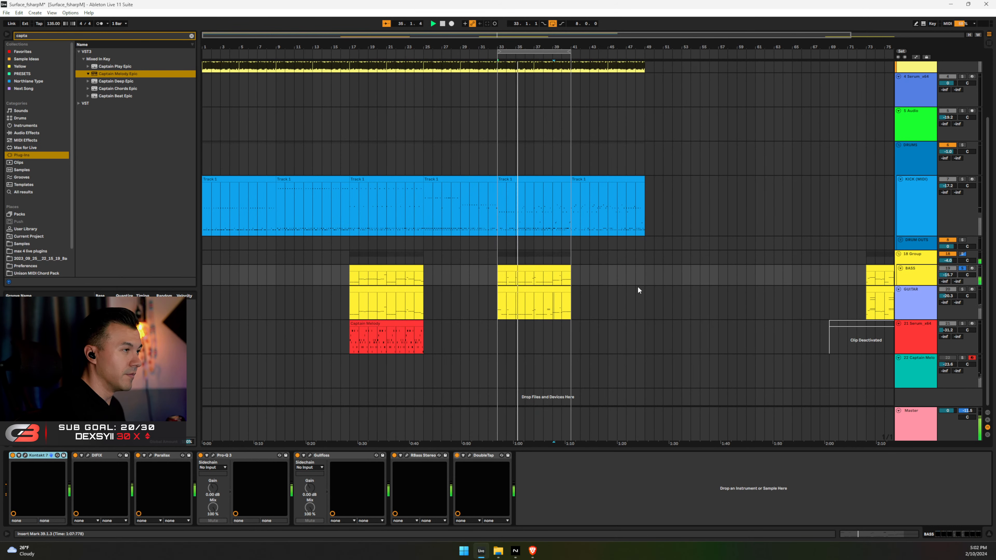
# Stop playback and inspect the GUITAR track's Odin II advanced settings and Archetype Gojira amp, closing both plugin windows
pyautogui.press('space')
pyautogui.click(919, 307)
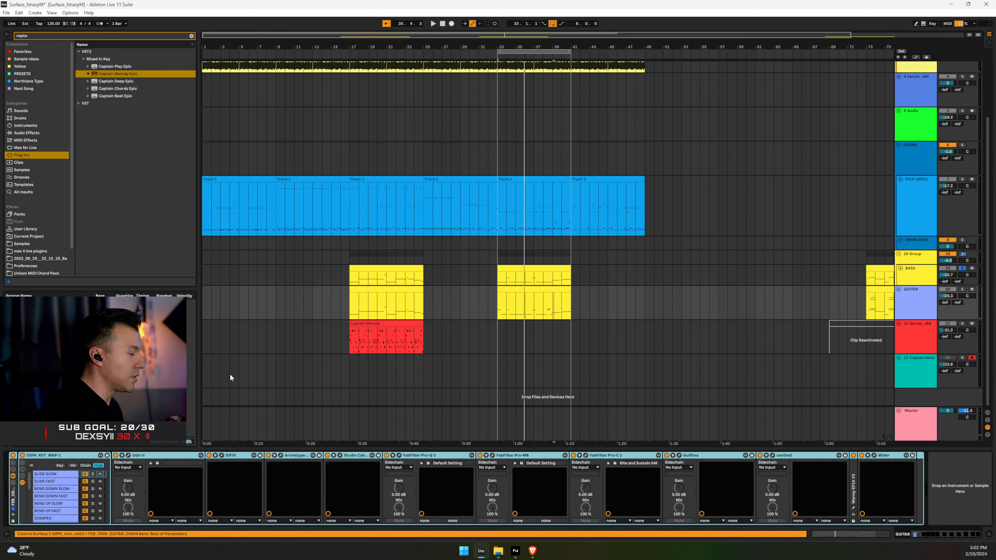
pyautogui.click(128, 455)
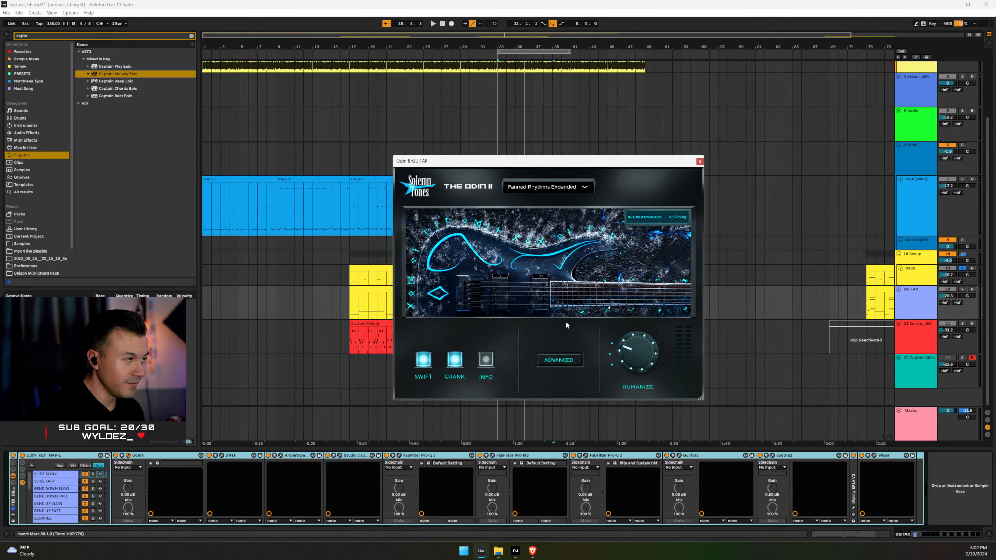
pyautogui.click(555, 365)
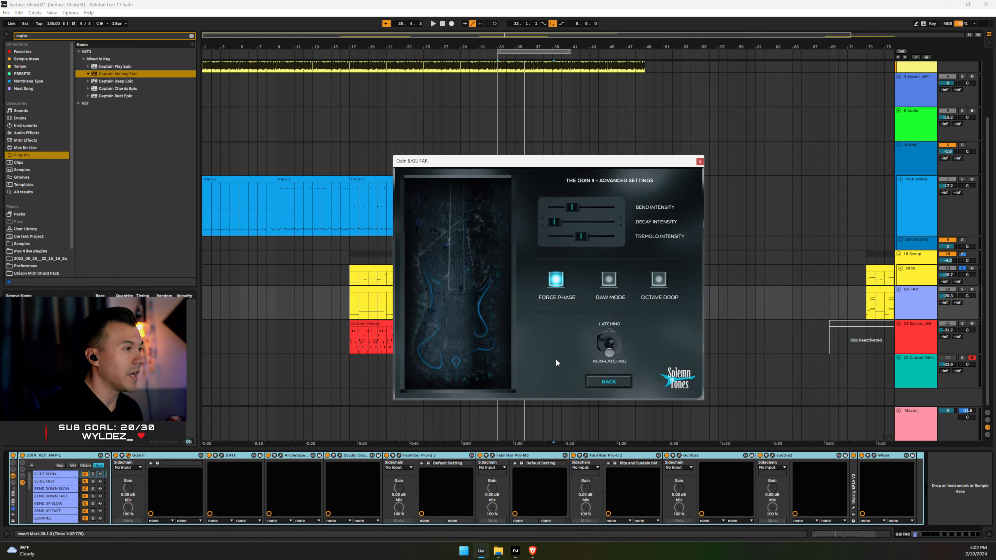
pyautogui.click(700, 161)
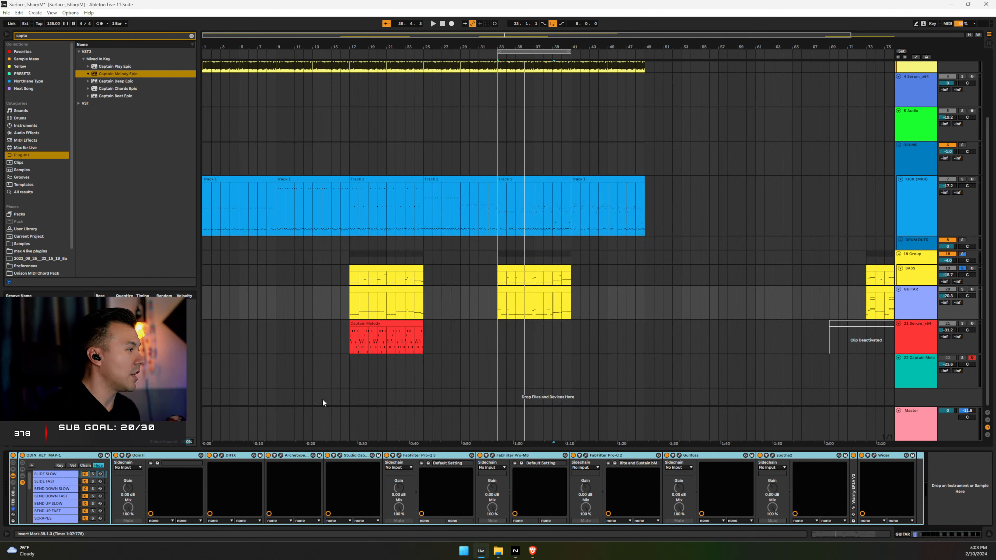
pyautogui.click(281, 455)
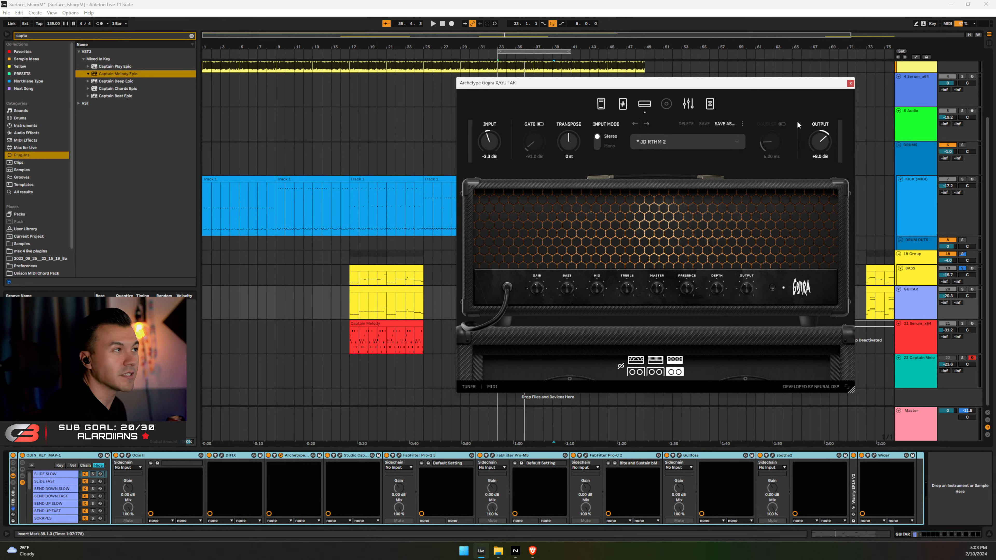
pyautogui.click(850, 83)
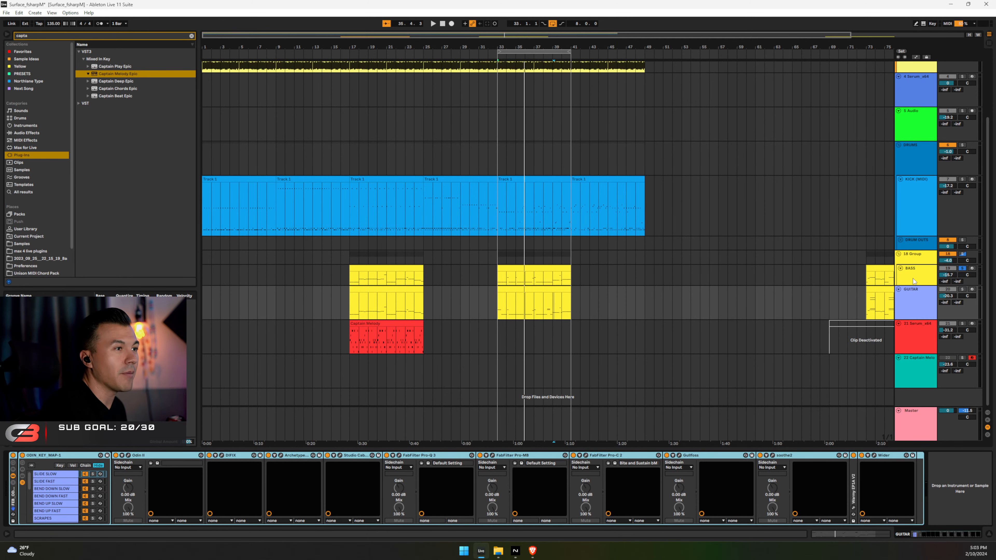
# Lower the GUITAR track's volume to -22.3 dB during playback and move the loop to bars 41 to 49
pyautogui.press('space')
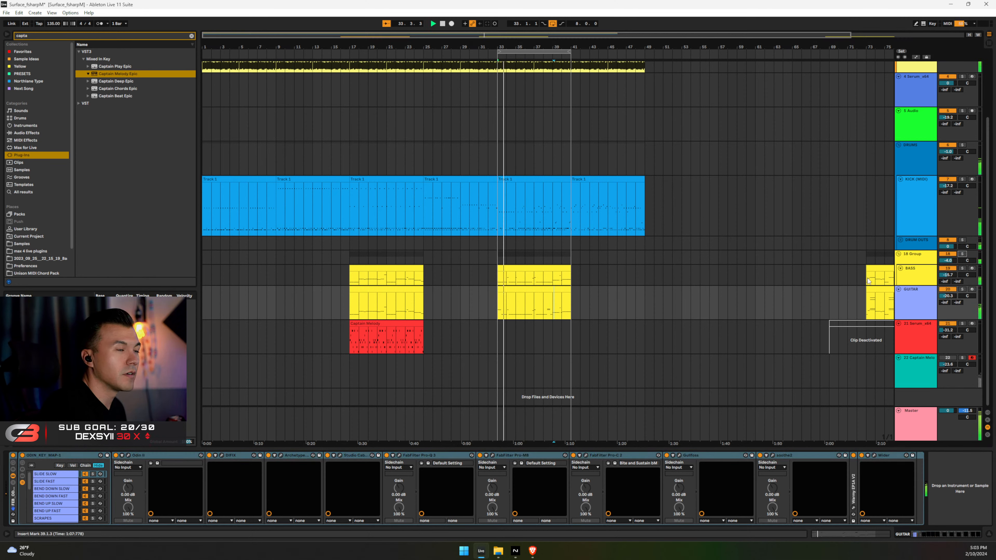
pyautogui.moveTo(952, 297); pyautogui.dragTo(952, 306)
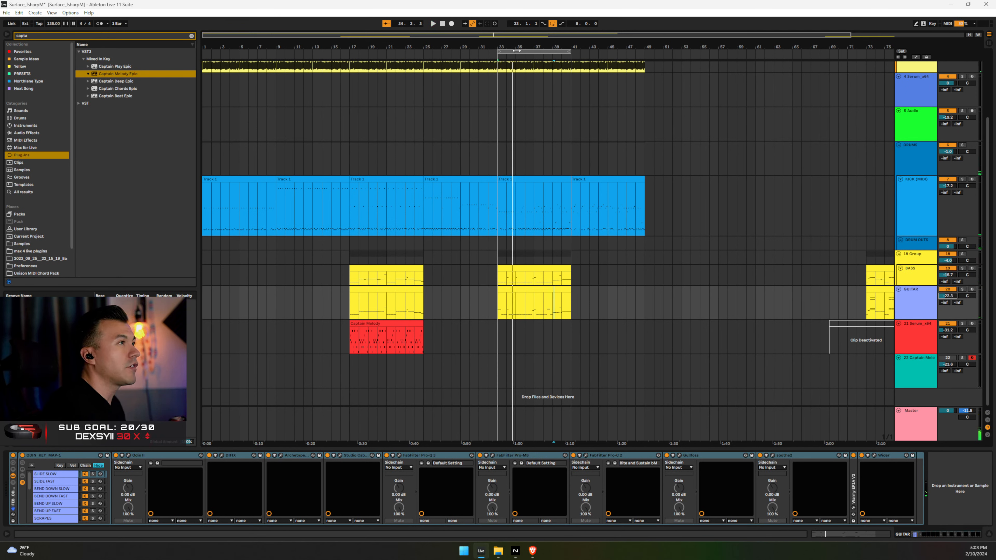
pyautogui.moveTo(517, 51); pyautogui.dragTo(590, 64)
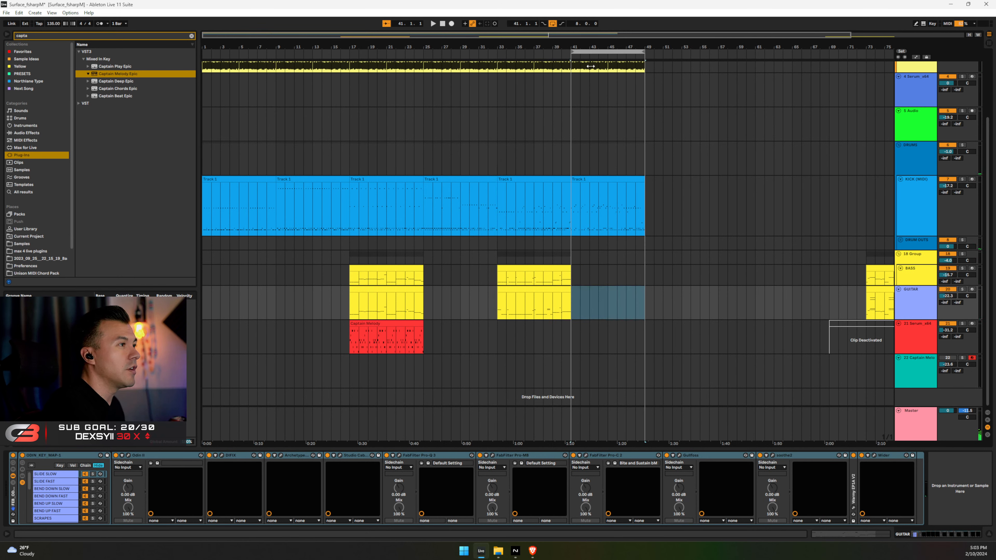
pyautogui.click(572, 271)
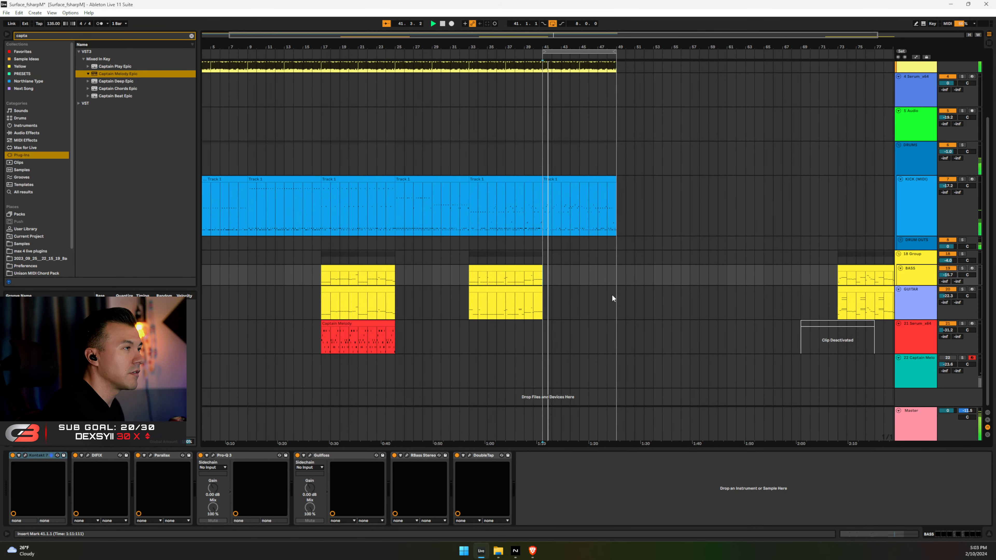
# Copy all C0 kick notes from the KICK (MIDI) clip that starts at bar 41
pyautogui.doubleClick(548, 179)
pyautogui.click(193, 393)
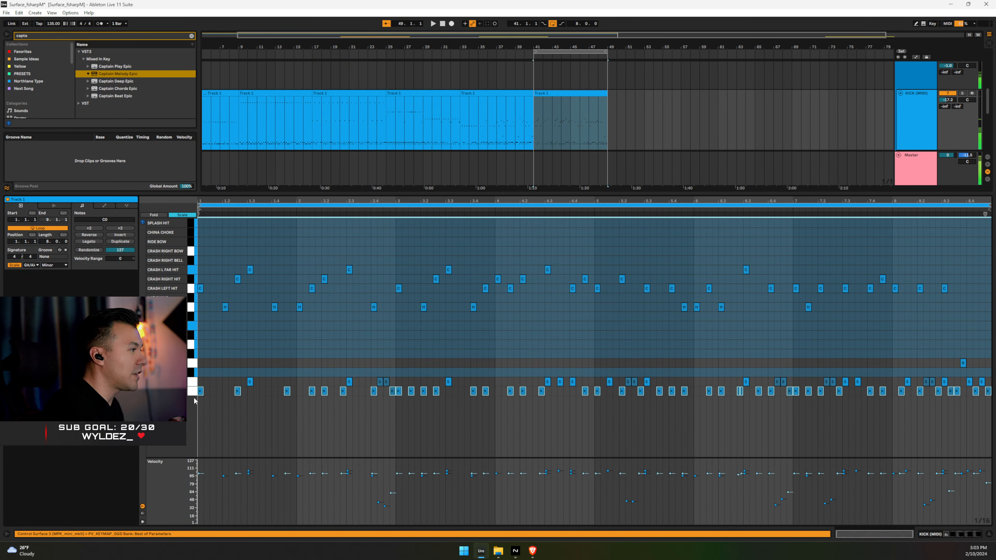
pyautogui.click(988, 534)
pyautogui.doubleClick(541, 267)
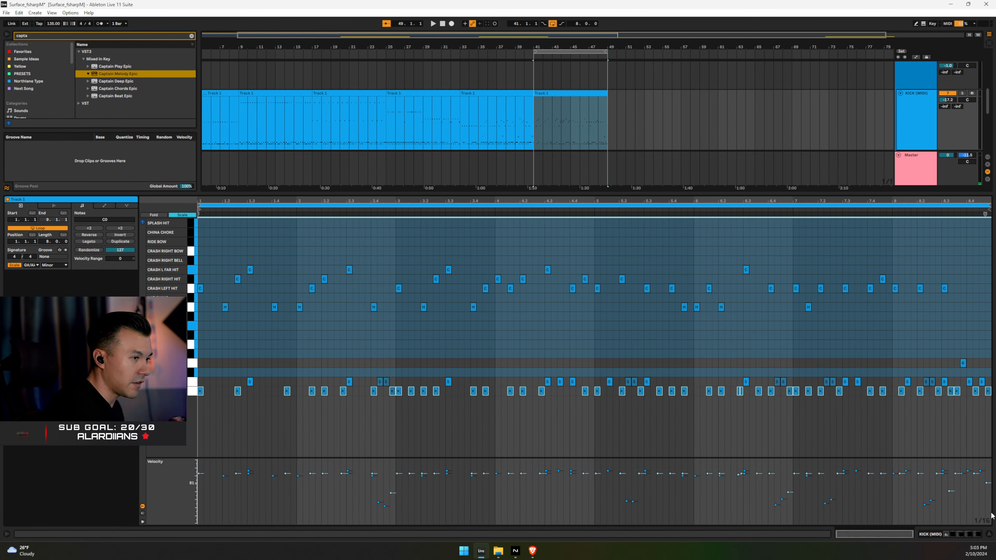
pyautogui.click(989, 534)
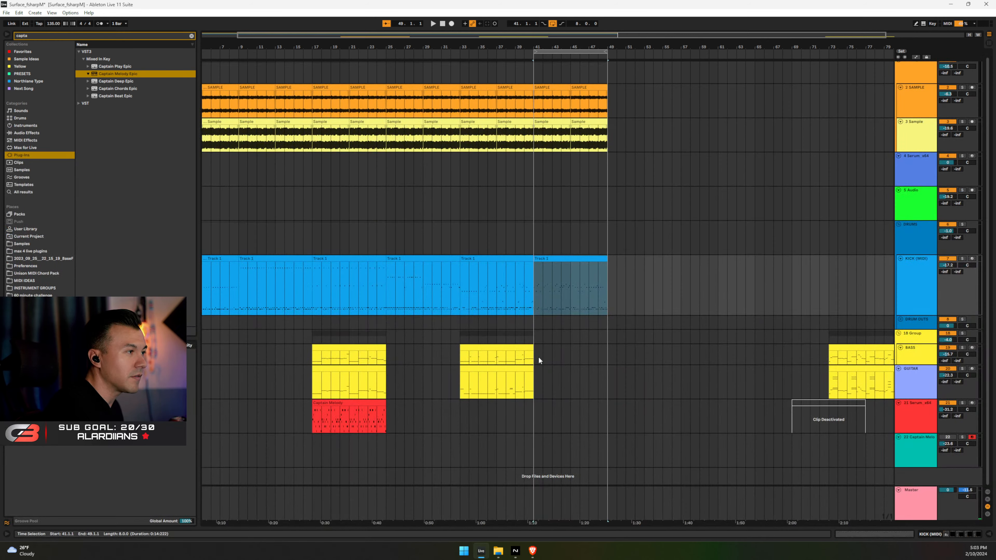
# Create an eight-bar MIDI clip on the BASS track from bar 41 to 49 and paste the kick notes into it
pyautogui.moveTo(536, 355); pyautogui.dragTo(603, 353)
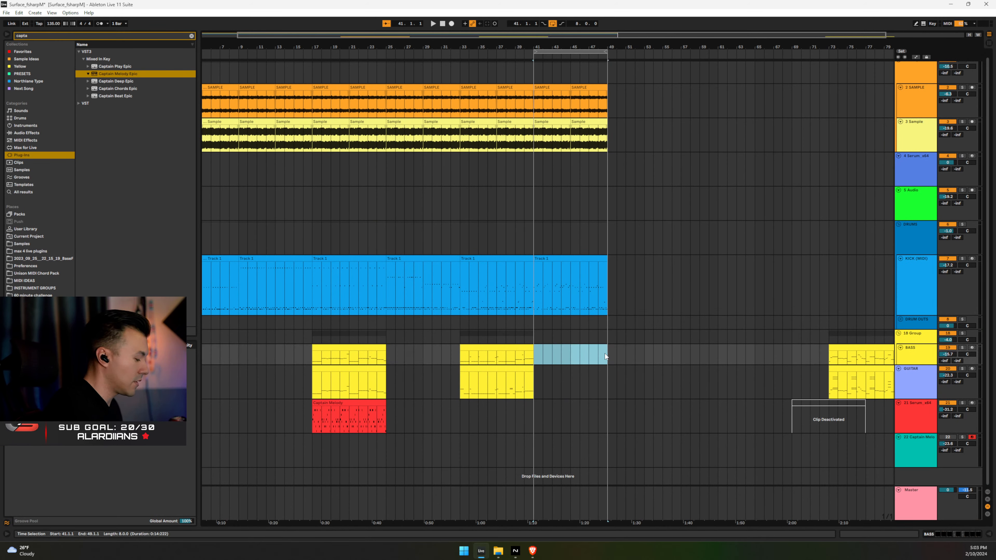
pyautogui.doubleClick(605, 355)
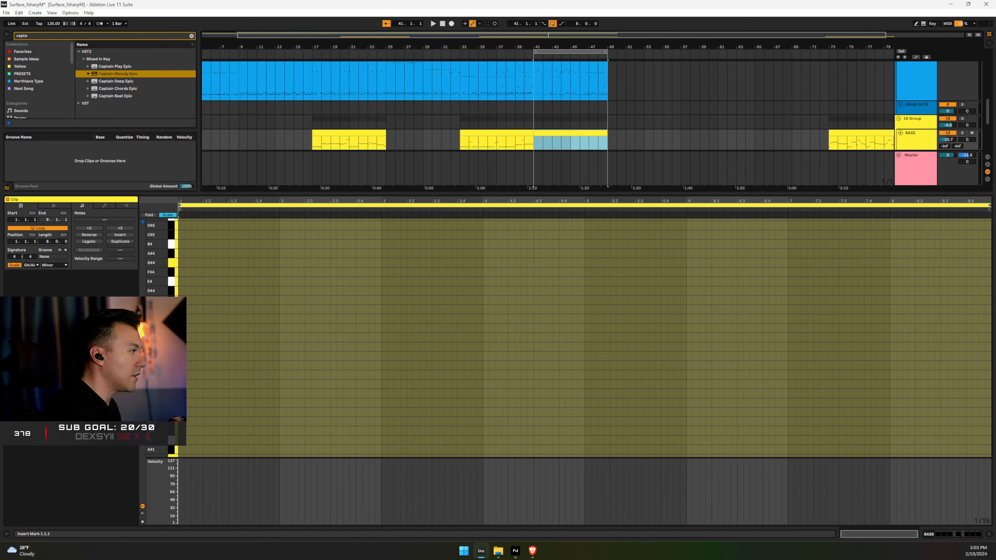
pyautogui.hotkey('ctrl', 'v')
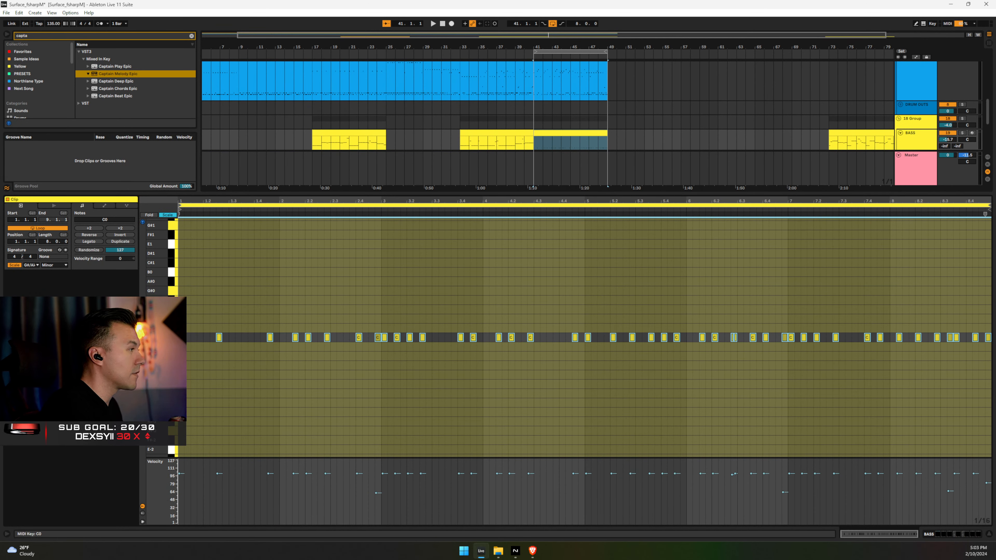
# Make the pasted bass notes legato, transpose them up to F#1 and play the clip
pyautogui.hotkey('shift', 'Up')
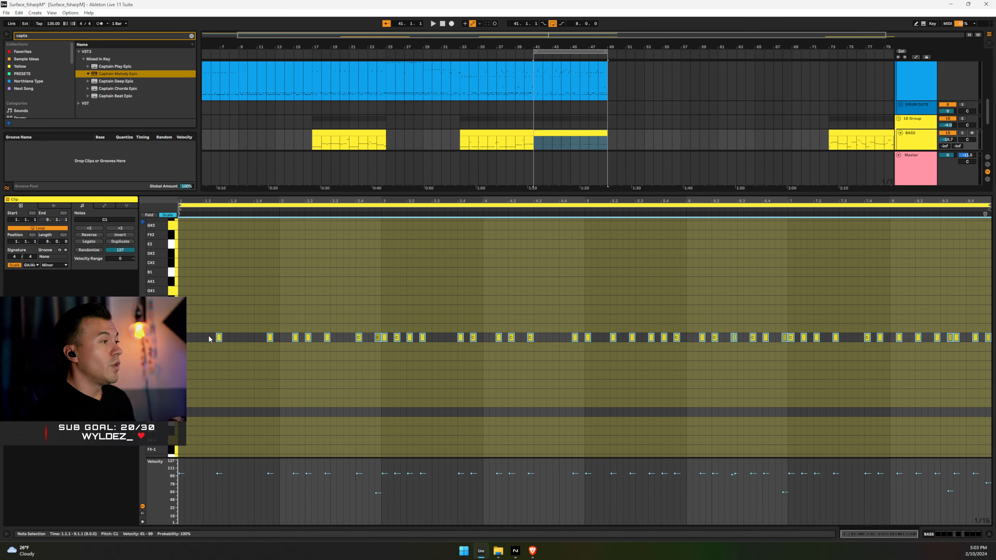
pyautogui.hotkey('ctrl', 'l')
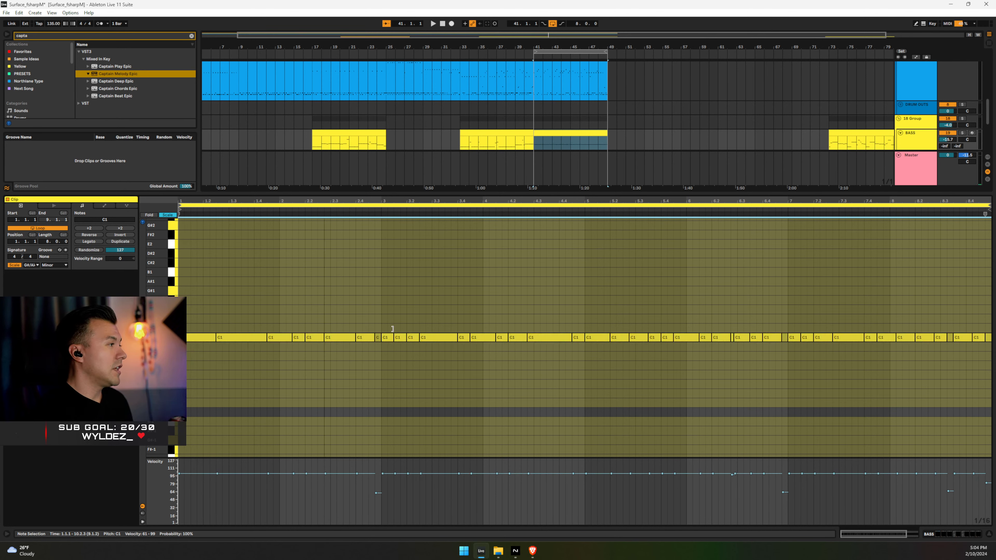
pyautogui.press('space')
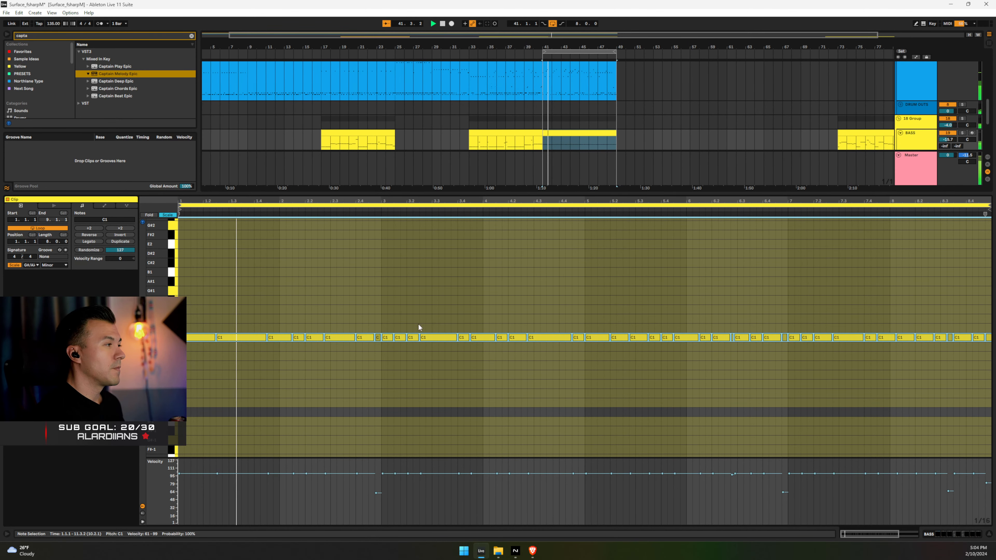
pyautogui.press('Up')
pyautogui.press('Up')
pyautogui.press('Up')
pyautogui.press('Up')
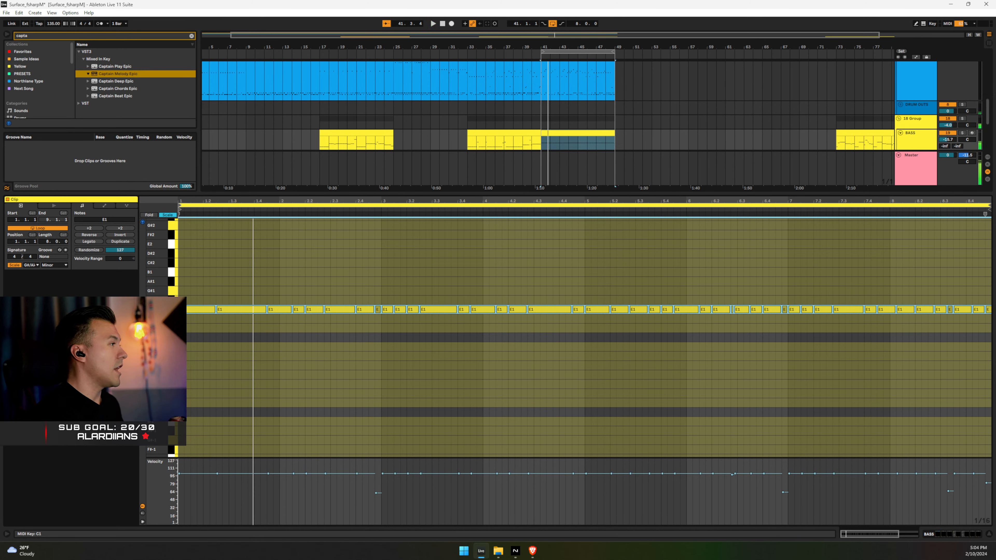
pyautogui.press('space')
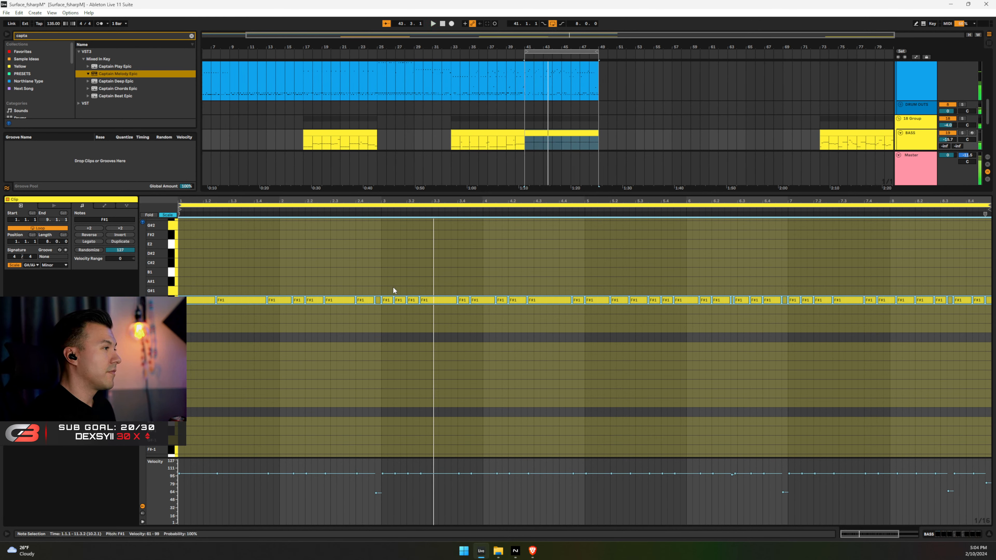
# Lower the bass notes in bars 3 and 4 of the clip to E1 and play it
pyautogui.moveTo(387, 285); pyautogui.dragTo(580, 330)
pyautogui.press('Down')
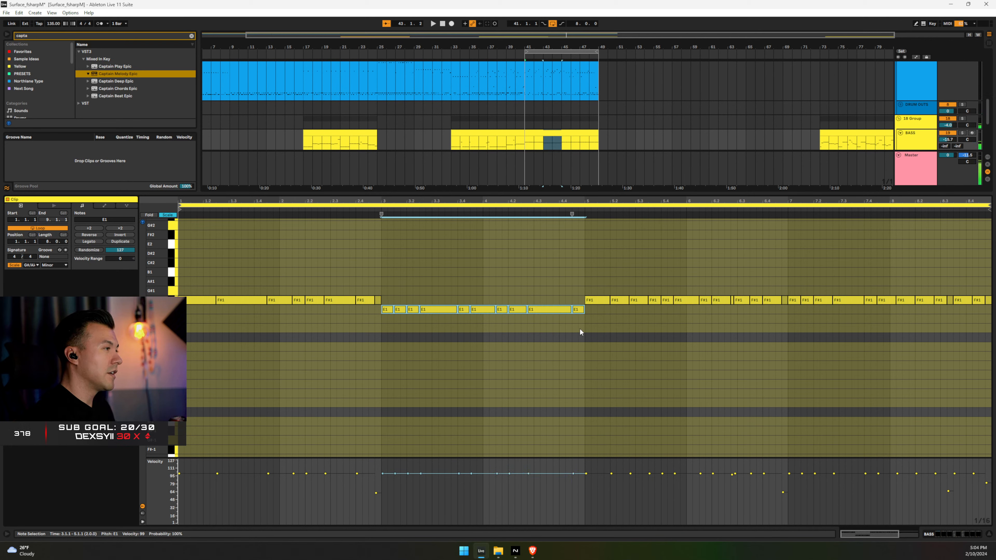
pyautogui.press('space')
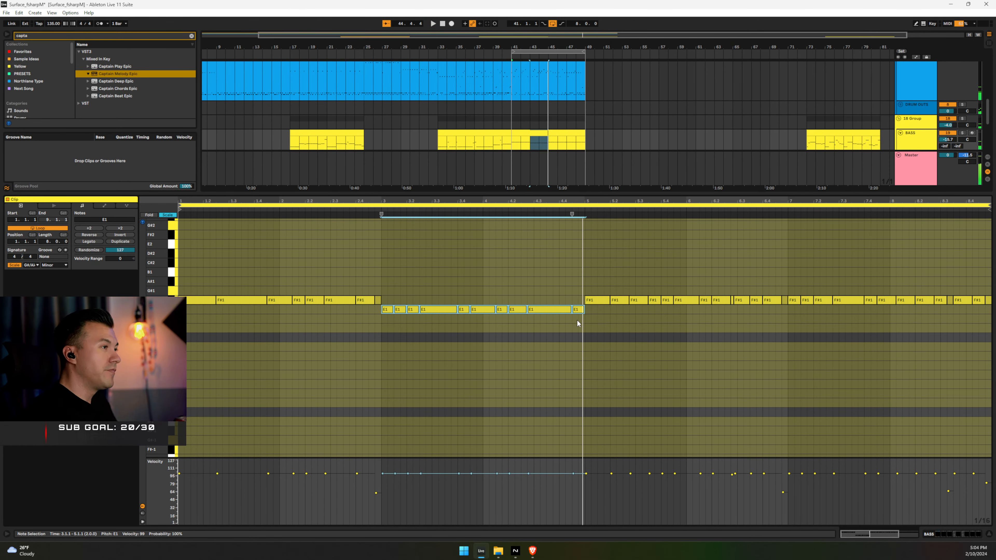
# Lower the bass notes in bars 5 and 6 of the clip to B0
pyautogui.moveTo(580, 286); pyautogui.dragTo(792, 302)
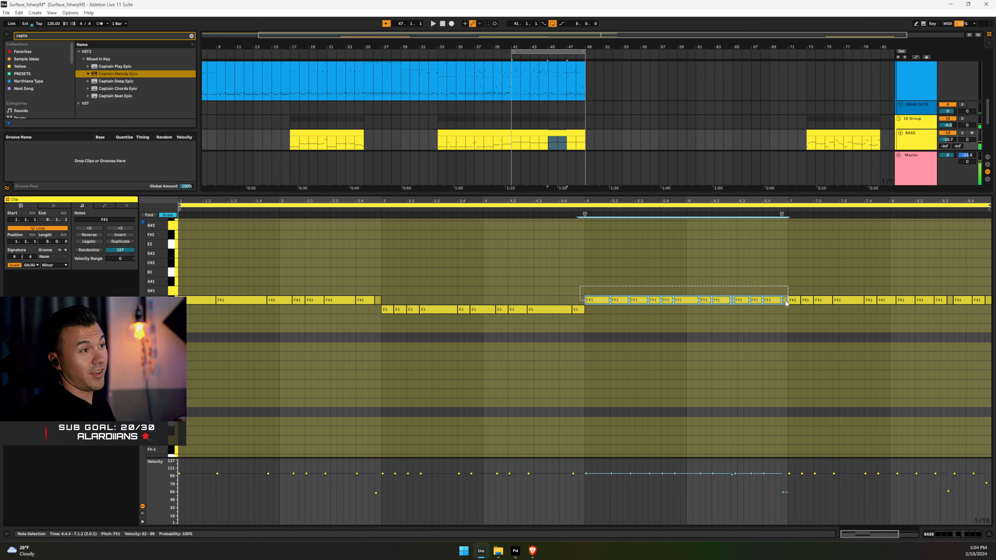
pyautogui.press('Down')
pyautogui.press('Down')
pyautogui.press('Down')
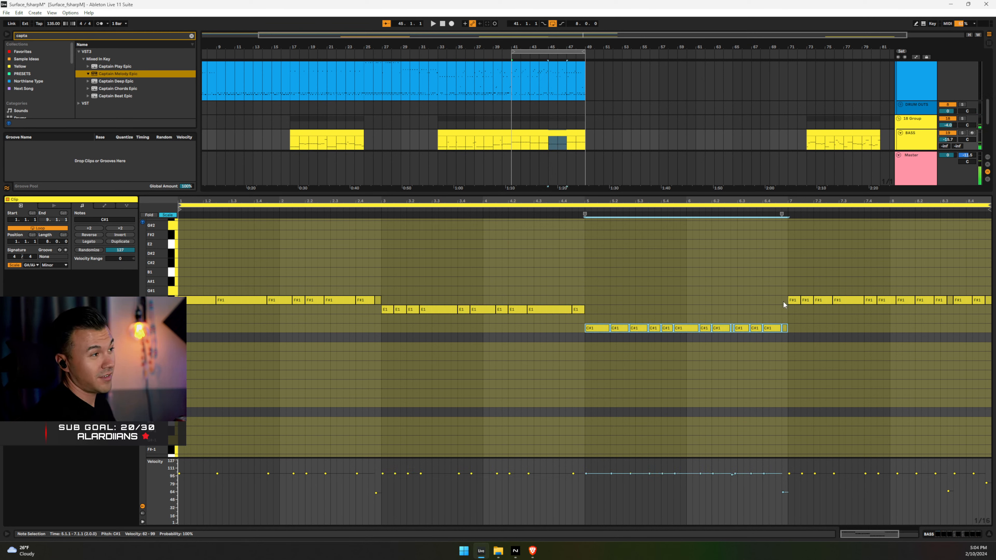
pyautogui.press('Down')
pyautogui.press('Down')
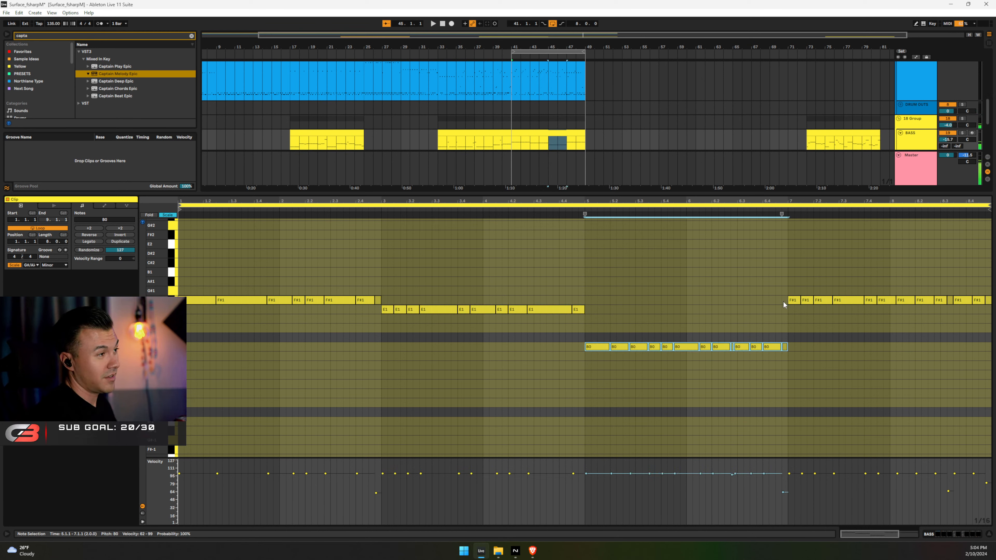
pyautogui.press('Up')
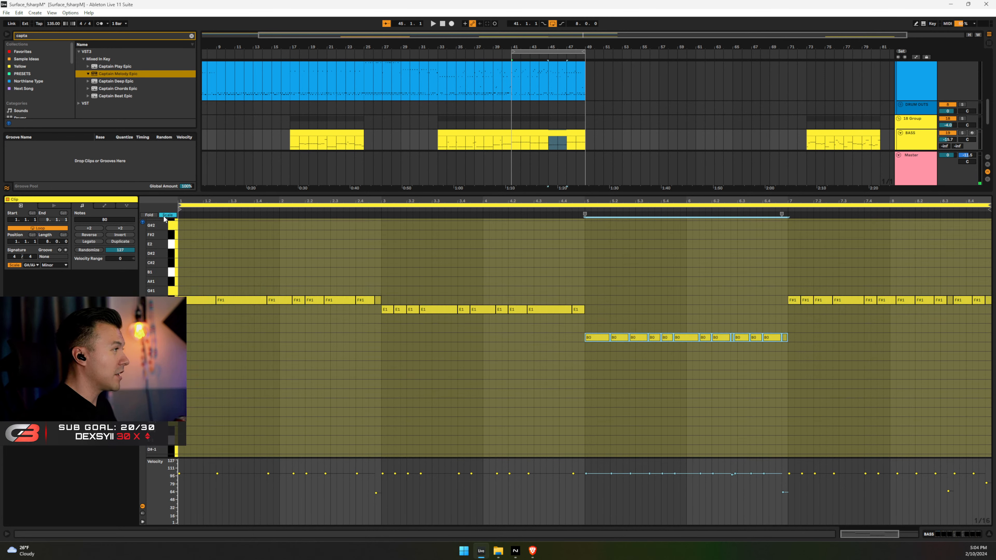
# Move the F#1 notes in the last two bars of the bass clip at bar 41 down to D#1 and play it back
pyautogui.press('space')
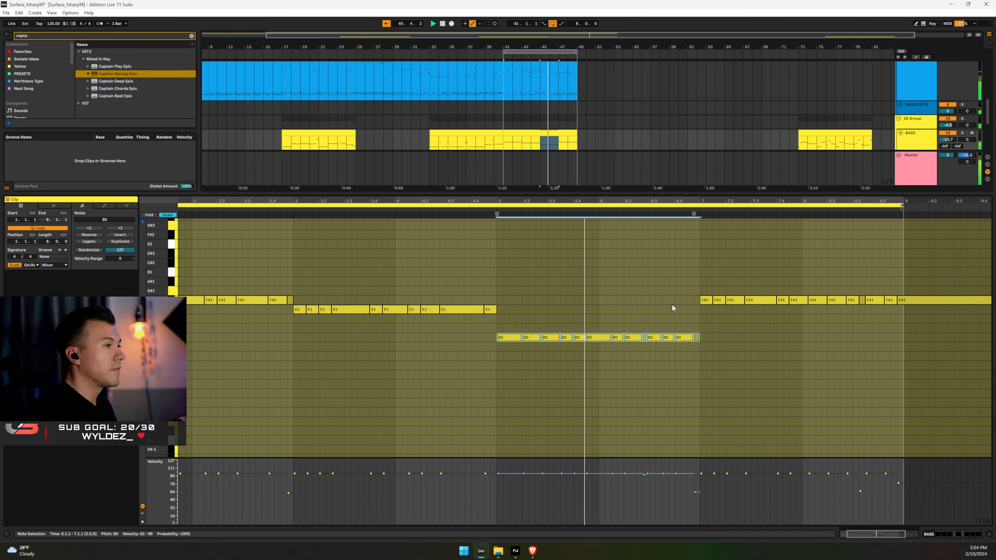
pyautogui.moveTo(652, 276); pyautogui.dragTo(932, 313)
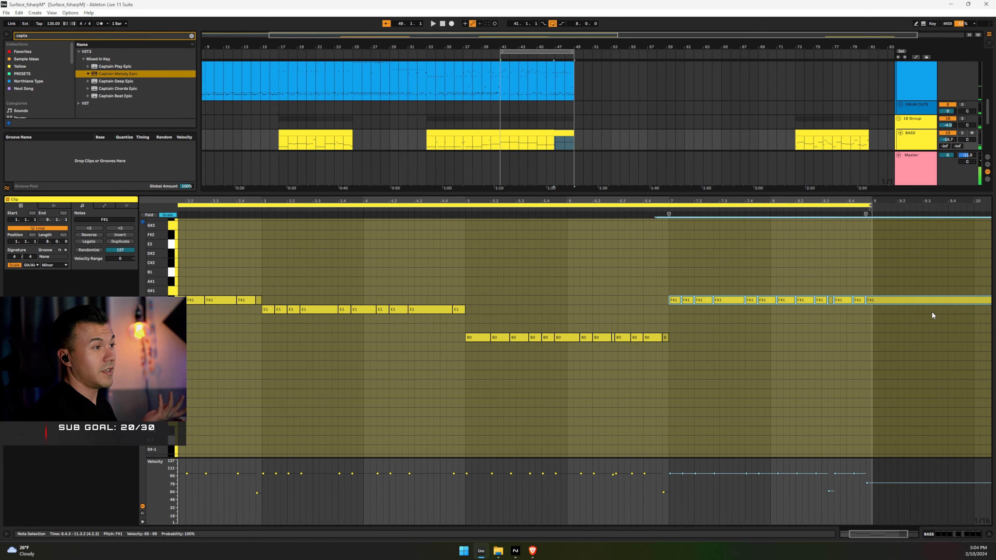
pyautogui.press('Down')
pyautogui.press('Down')
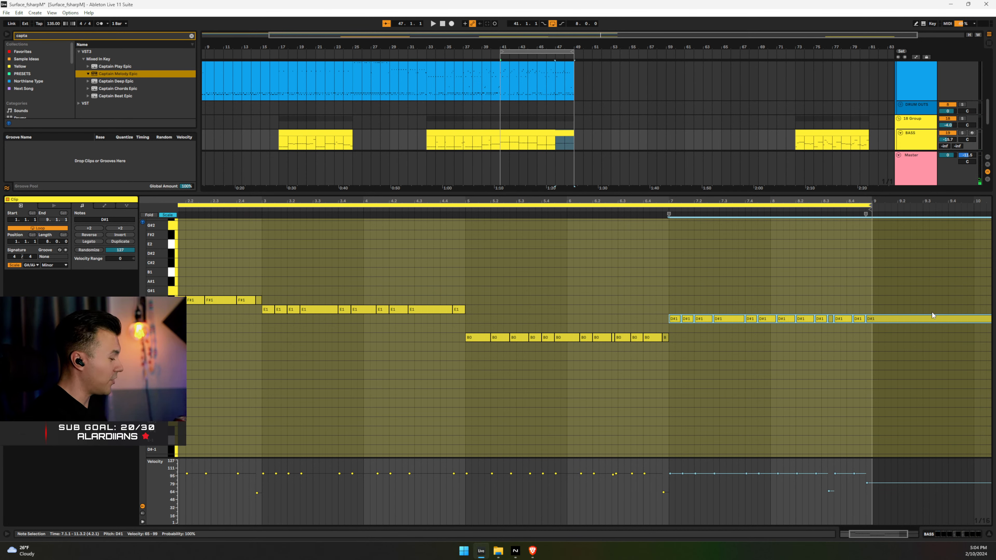
pyautogui.press('space')
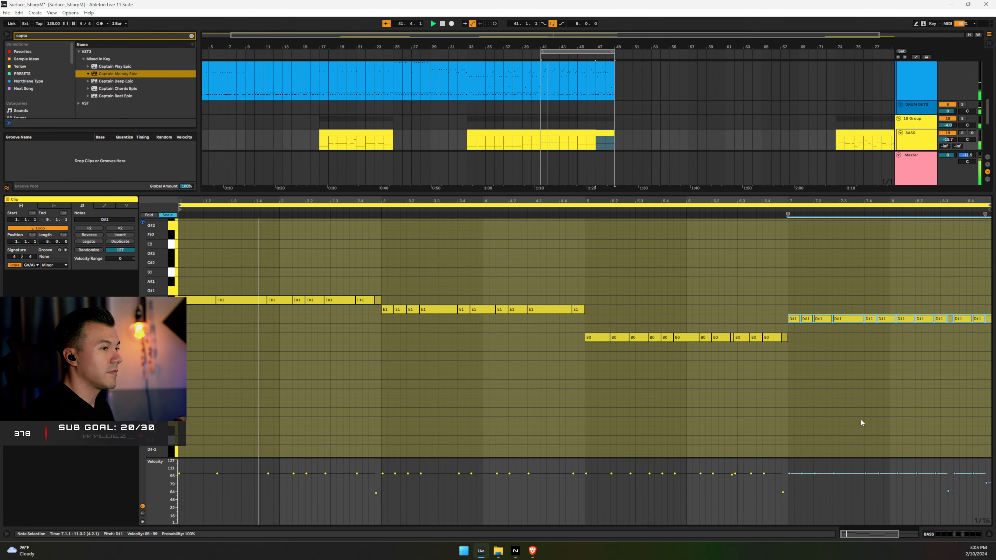
# Copy the bass clip at bar 41 onto the guitar track and transpose all its notes up an octave
pyautogui.hotkey('ctrl', 'alt', 'l')
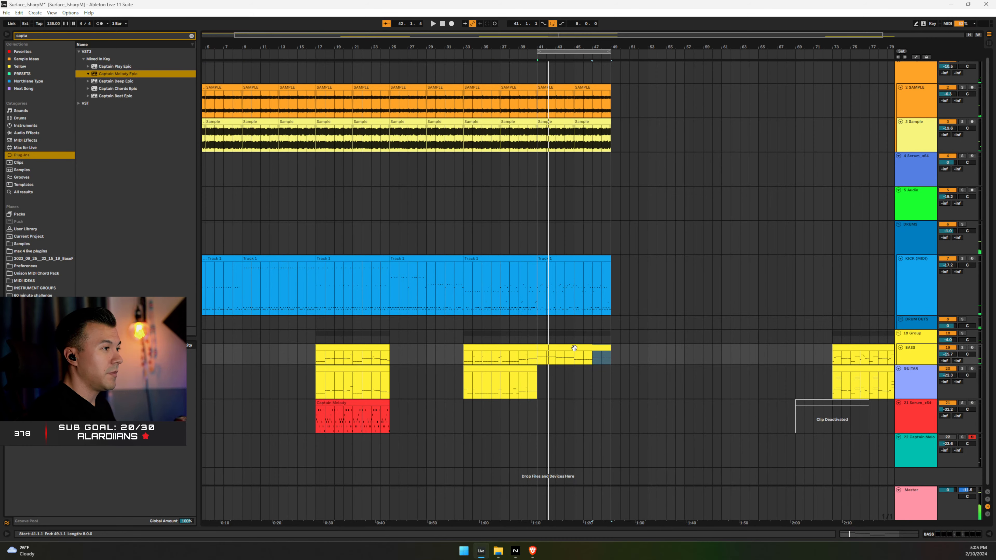
pyautogui.keyDown('ctrl'); pyautogui.moveTo(574, 348); pyautogui.dragTo(573, 385); pyautogui.keyUp('ctrl')
pyautogui.doubleClick(572, 369)
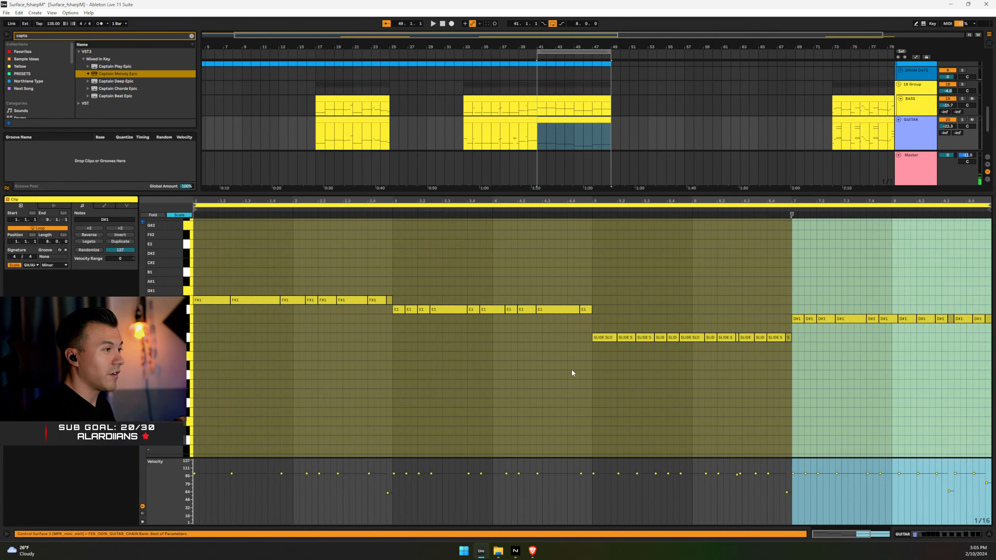
pyautogui.hotkey('ctrl', 'a')
pyautogui.hotkey('shift', 'Up')
# Play the section and raise the guitar track's volume to about -20.8 dB
pyautogui.press('space')
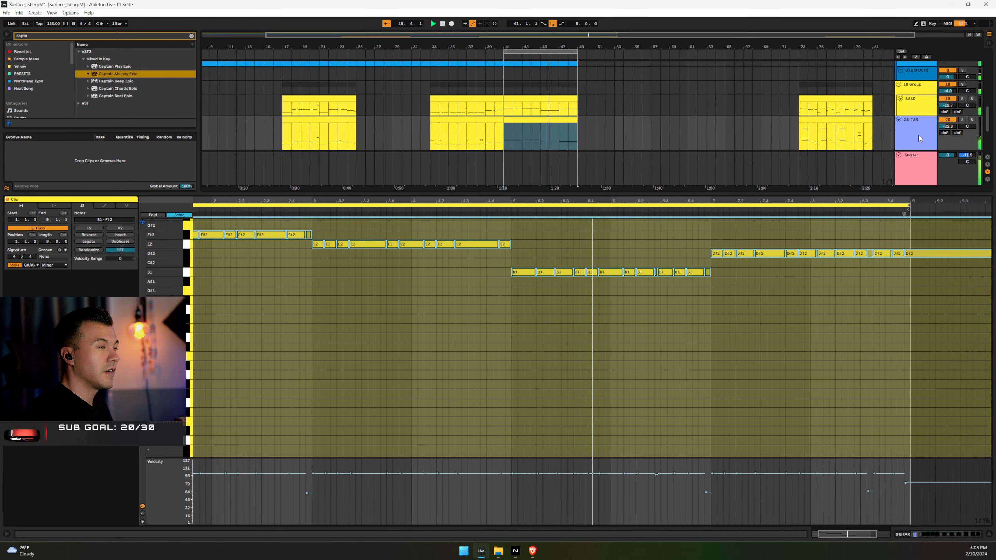
pyautogui.moveTo(948, 126); pyautogui.dragTo(948, 120)
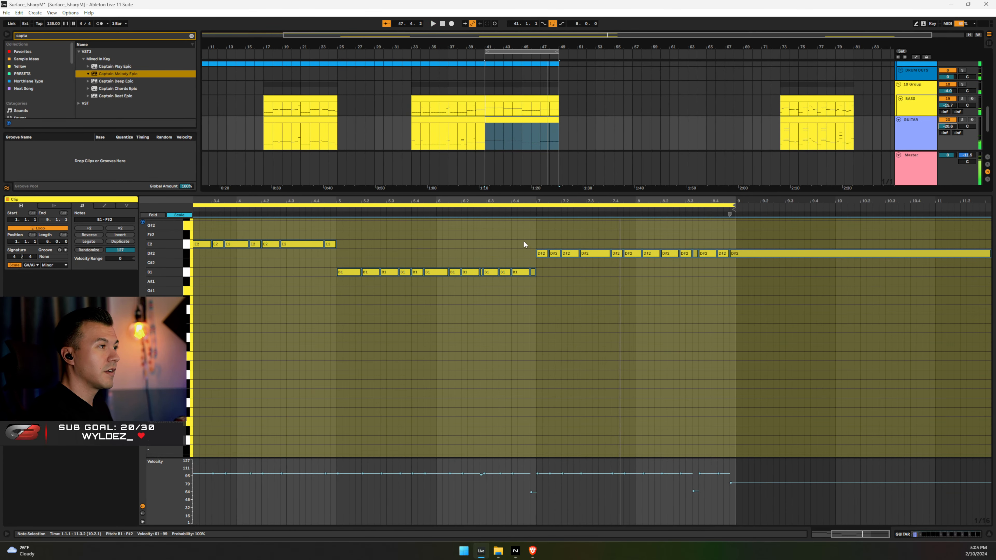
# Set the guitar clip's scale root to F#/Gb, and copy the bass clip at bar 41 over it
pyautogui.moveTo(523, 240); pyautogui.dragTo(813, 258)
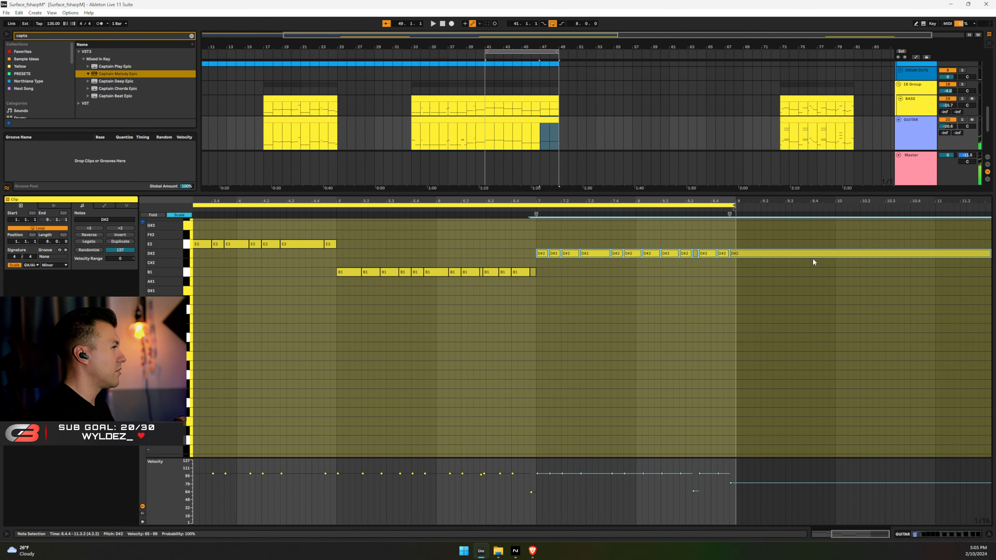
pyautogui.click(31, 267)
pyautogui.click(30, 306)
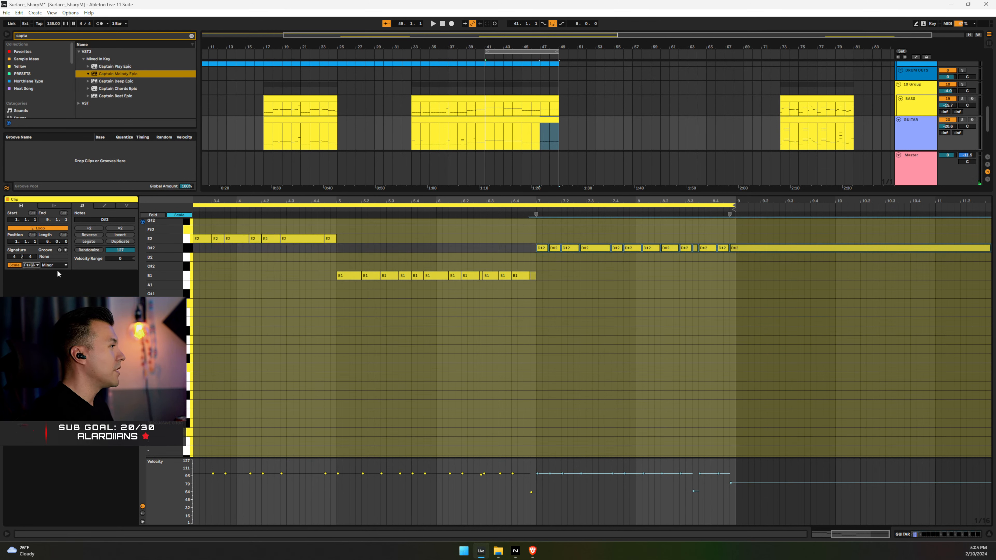
pyautogui.click(286, 284)
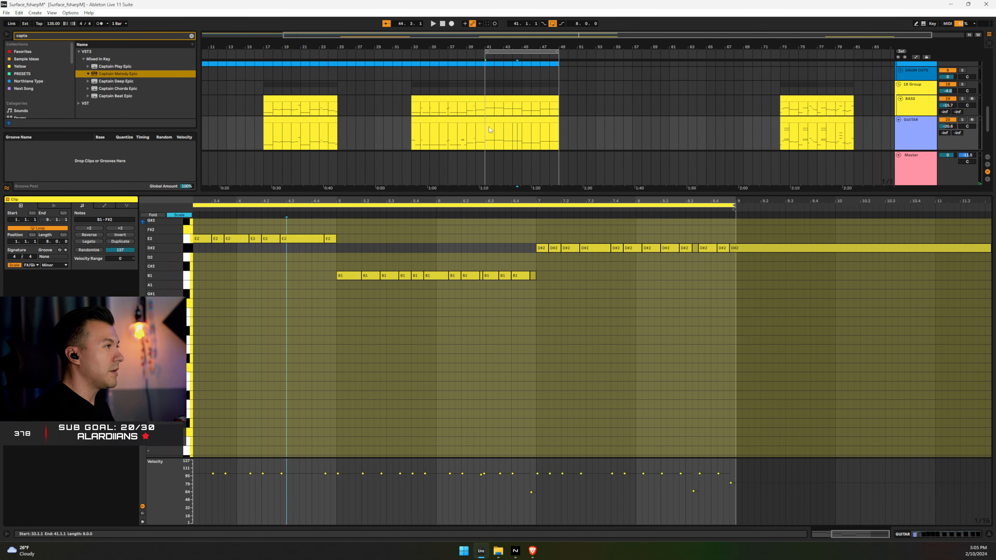
pyautogui.moveTo(508, 99); pyautogui.dragTo(511, 124)
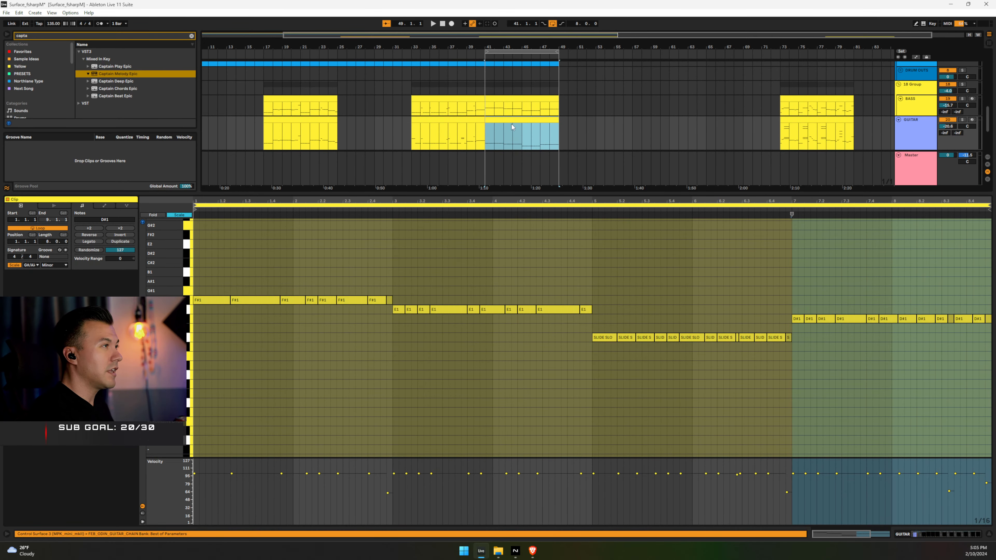
# Set the bar 41 bass clip's scale root to F#/Gb and lower its last two bars of D#1 notes to D1
pyautogui.click(519, 98)
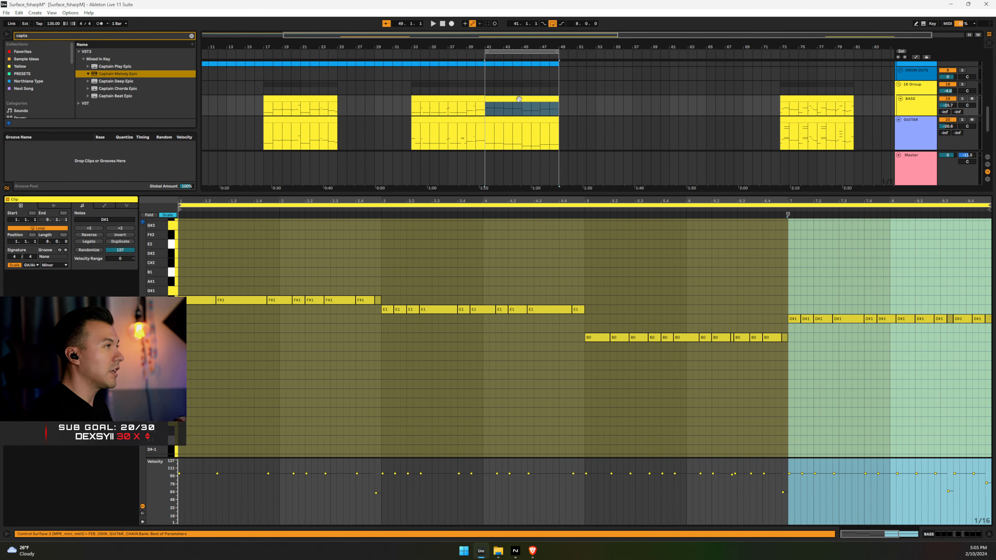
pyautogui.click(31, 264)
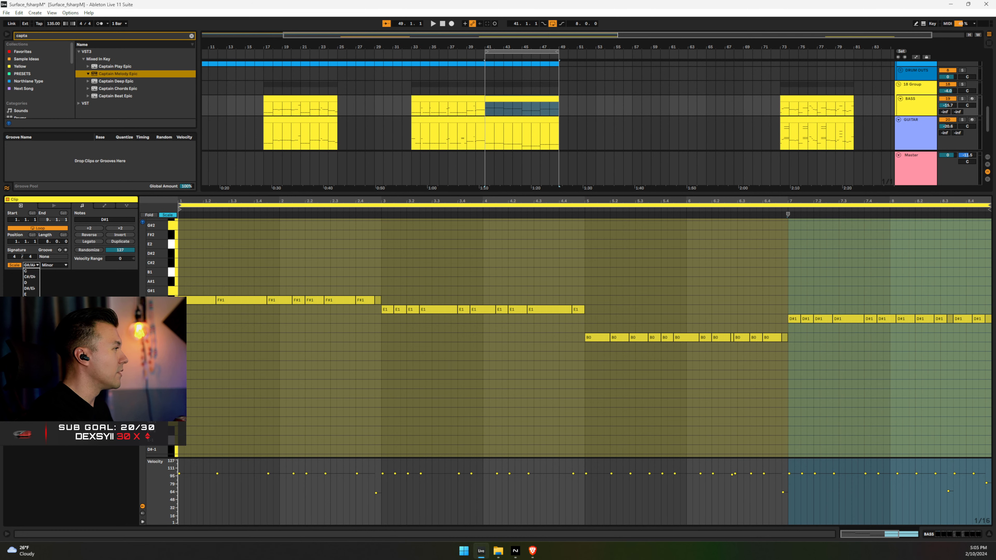
pyautogui.click(31, 306)
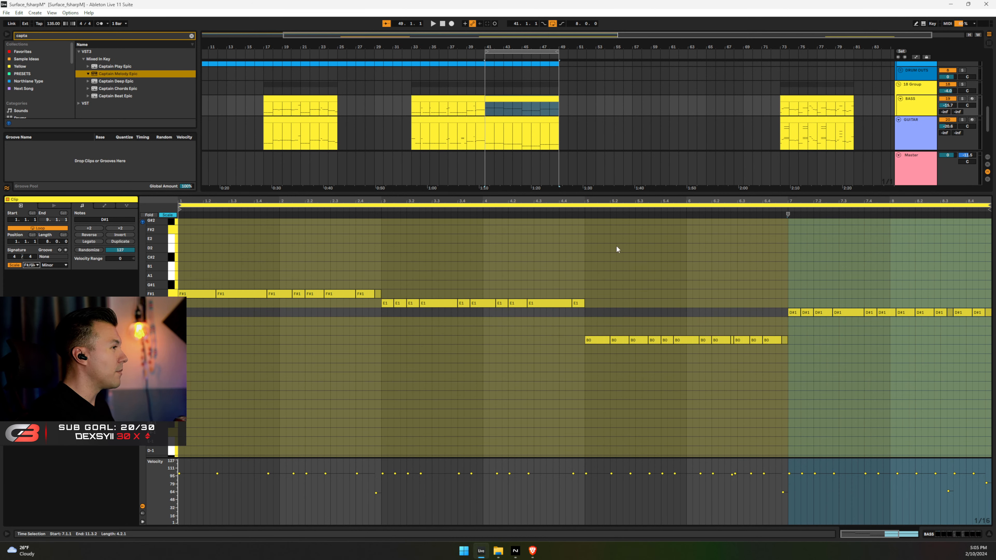
pyautogui.moveTo(780, 288); pyautogui.dragTo(990, 324)
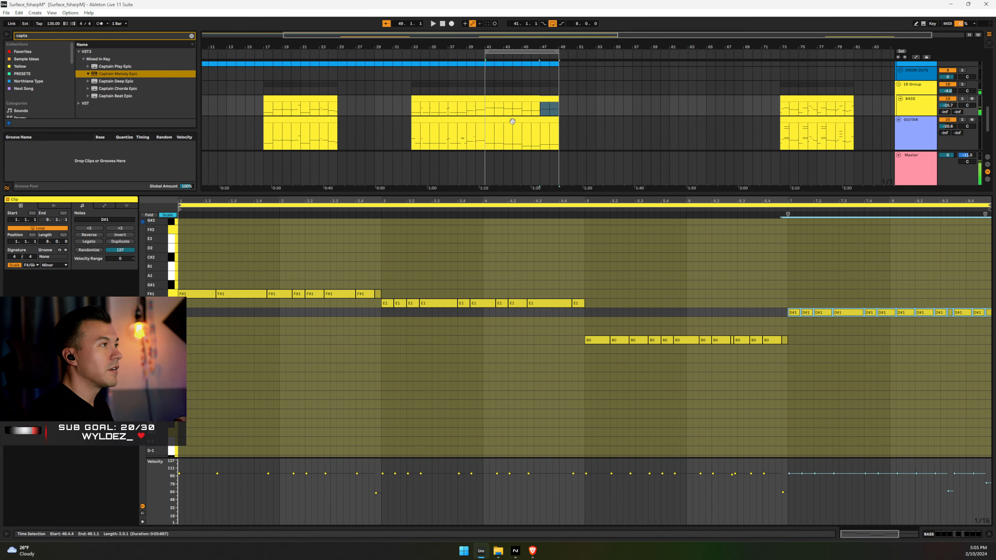
pyautogui.press('Down')
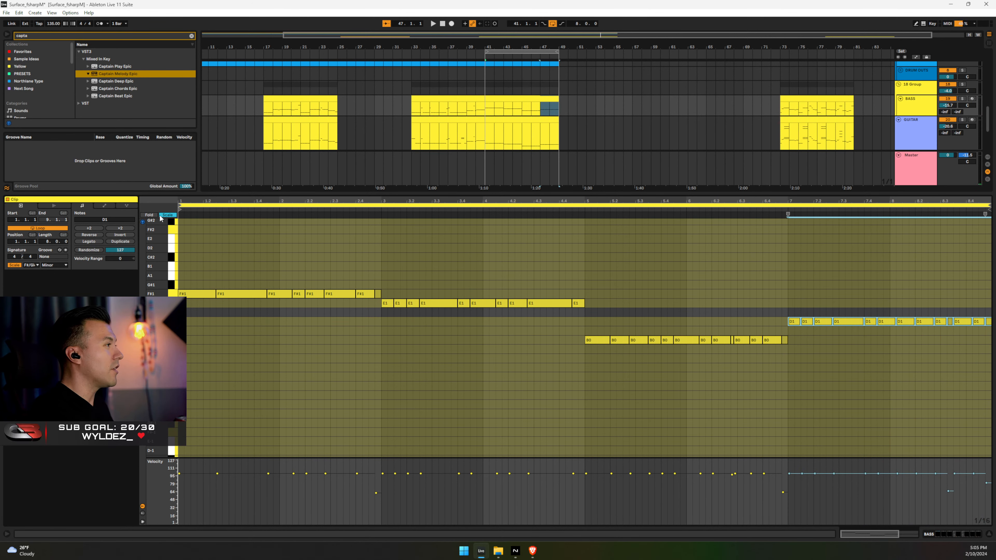
# Copy the corrected bass clip at bar 41 onto the guitar track, transpose all its notes up an octave and play it back
pyautogui.click(534, 100)
pyautogui.click(520, 119)
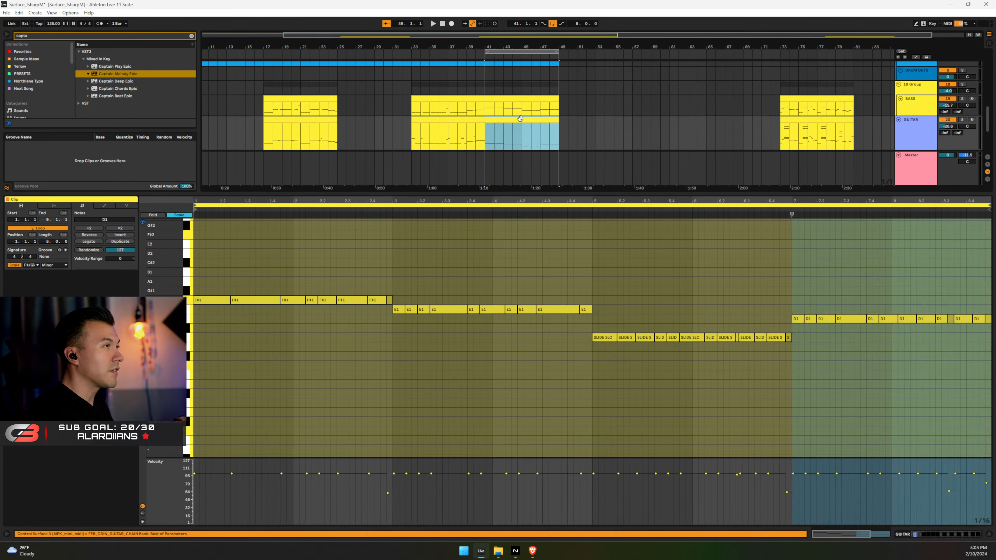
pyautogui.hotkey('ctrl', 'a')
pyautogui.hotkey('shift', 'Up')
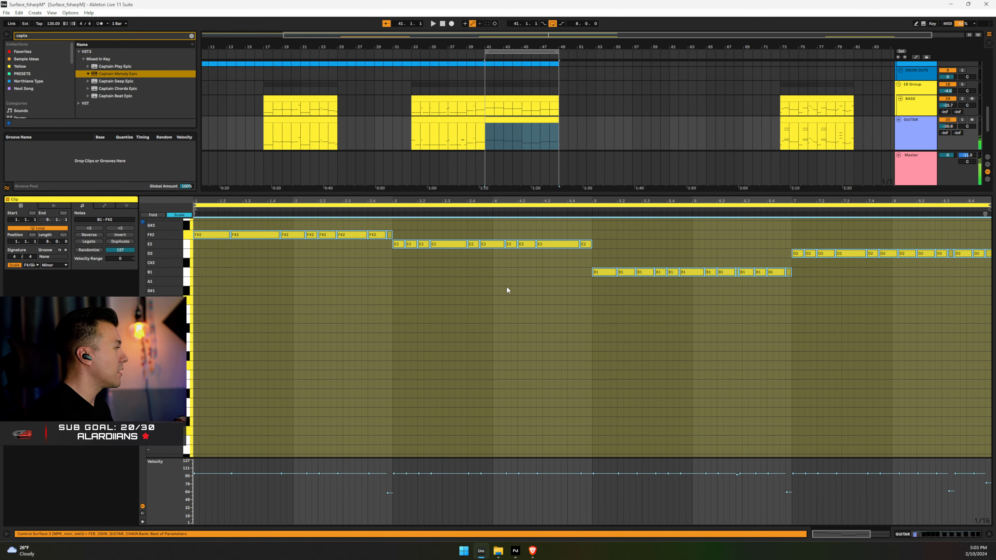
pyautogui.press('space')
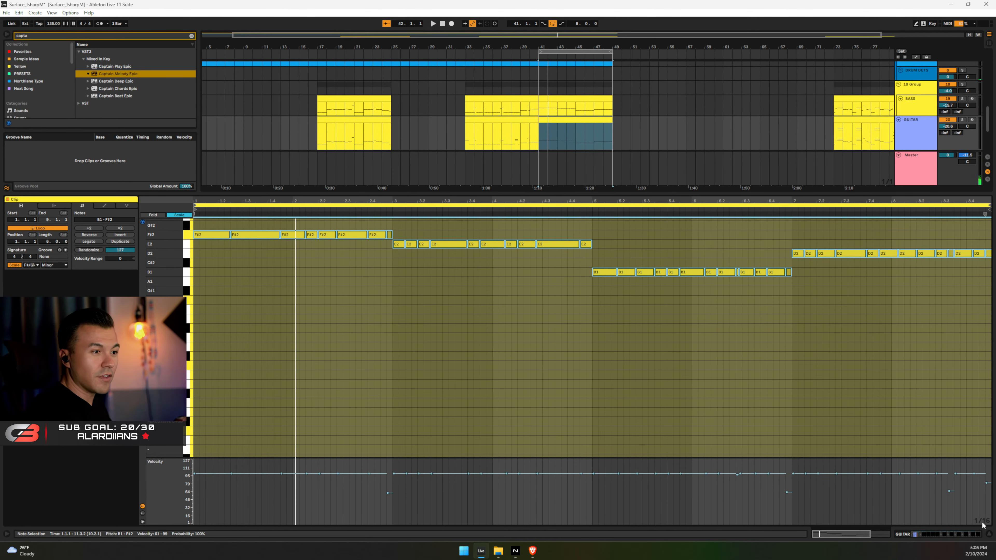
# Duplicate the eight-bar section at bar 41 across all tracks to bar 49 and extend the loop to 16 bars
pyautogui.click(989, 534)
pyautogui.click(556, 51)
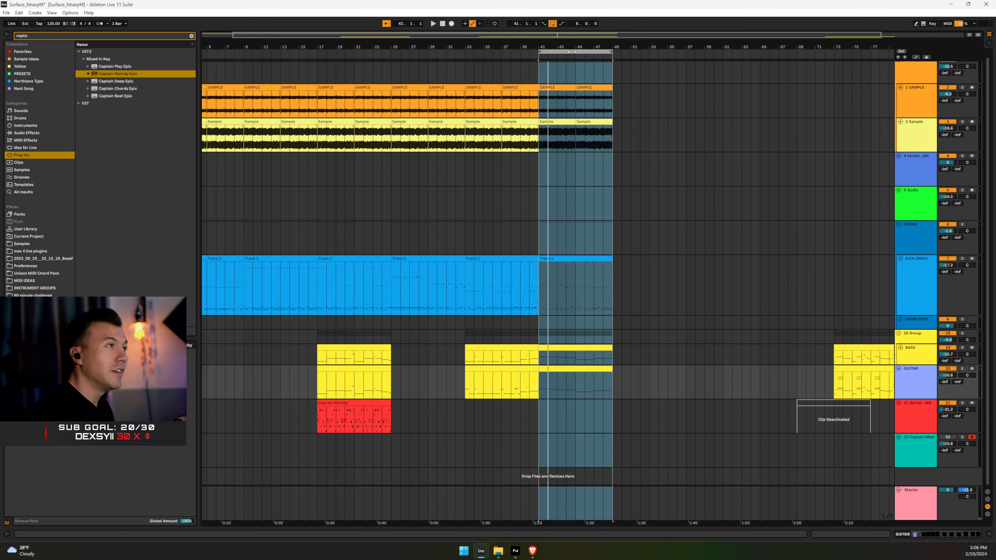
pyautogui.hotkey('ctrl', 'd')
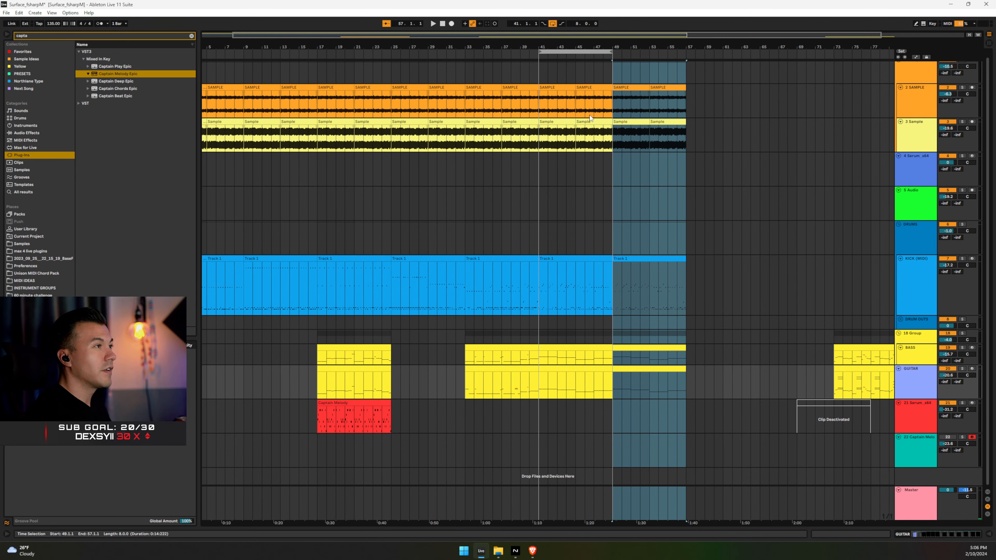
pyautogui.moveTo(610, 53); pyautogui.dragTo(685, 52)
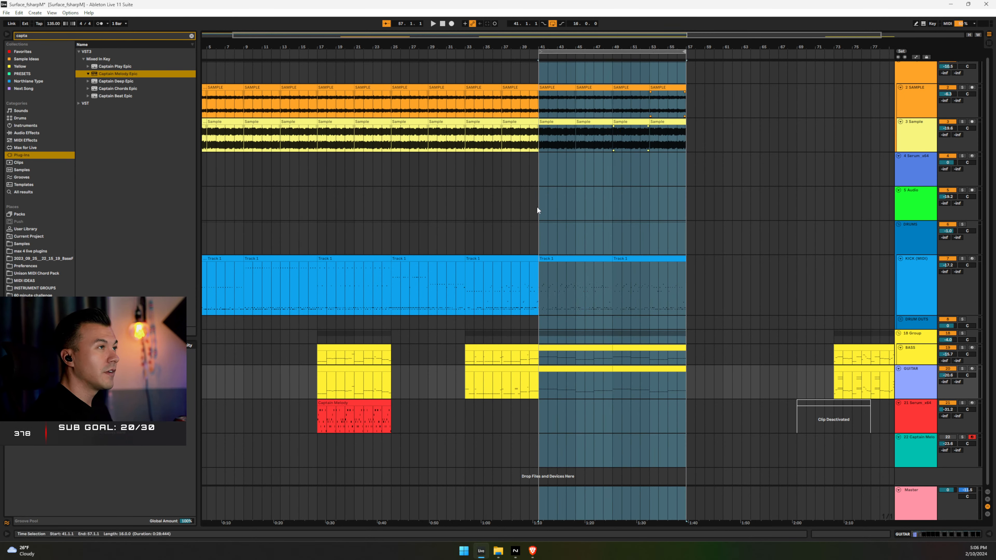
# In the guitar clip at bar 49, lower every F#2 note after the first by an octave to F#1
pyautogui.click(557, 286)
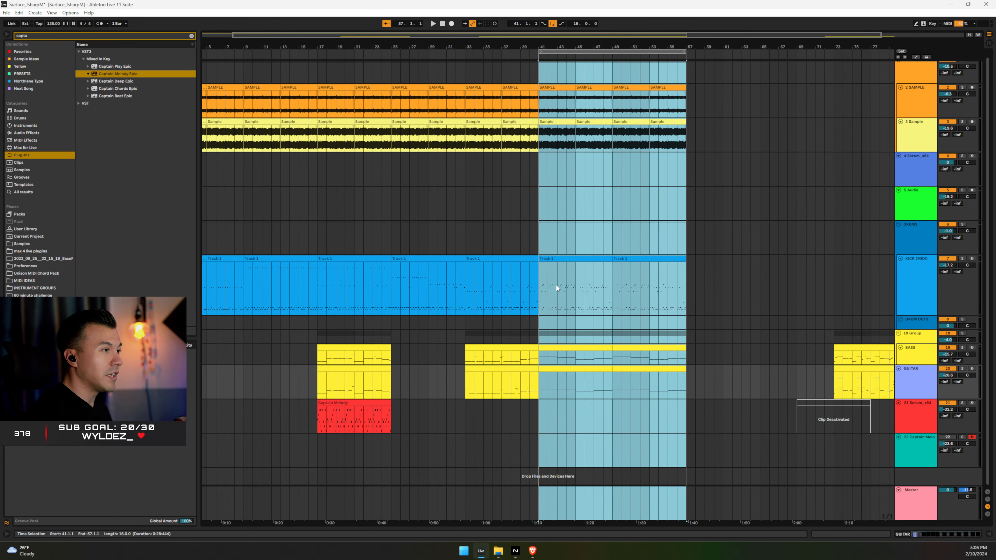
pyautogui.click(556, 356)
pyautogui.doubleClick(623, 370)
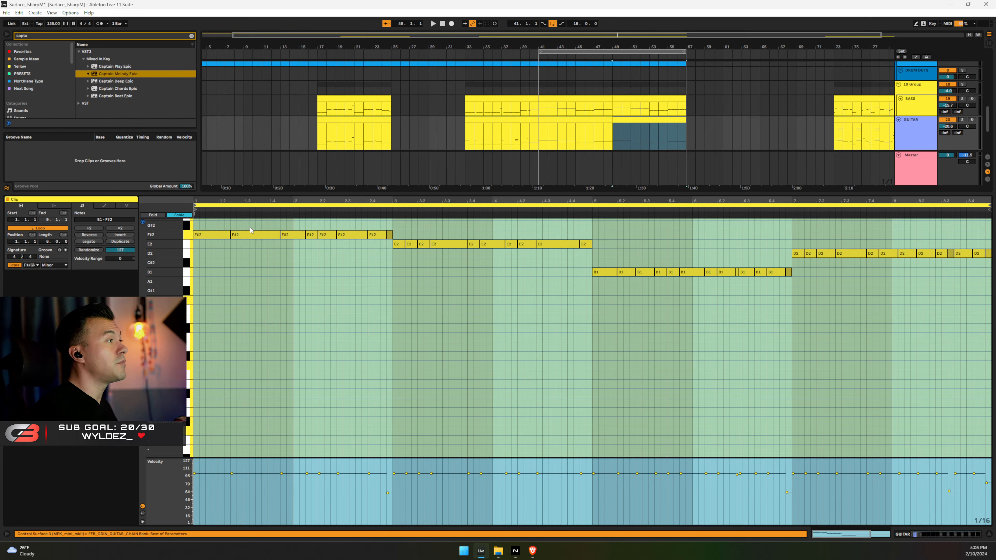
pyautogui.moveTo(250, 229); pyautogui.dragTo(391, 257)
pyautogui.hotkey('shift', 'Down')
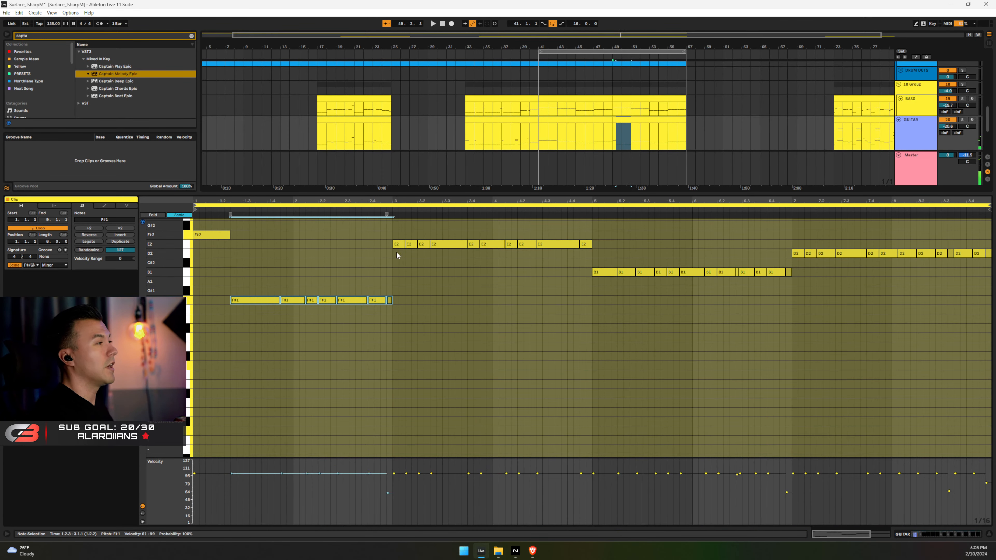
# In the bass clip at bar 49, lower every F#1 note after the first by an octave to F#0
pyautogui.click(621, 98)
pyautogui.moveTo(223, 280); pyautogui.dragTo(379, 308)
pyautogui.hotkey('shift', 'Down')
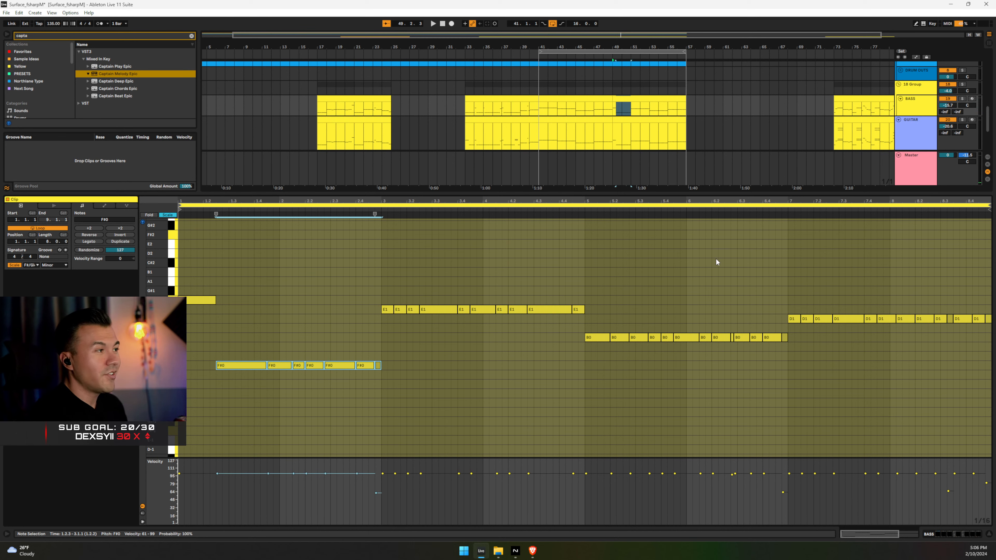
# Play the arrangement from bar 41 to listen to the 16-bar loop, with the clip editor hidden
pyautogui.click(543, 137)
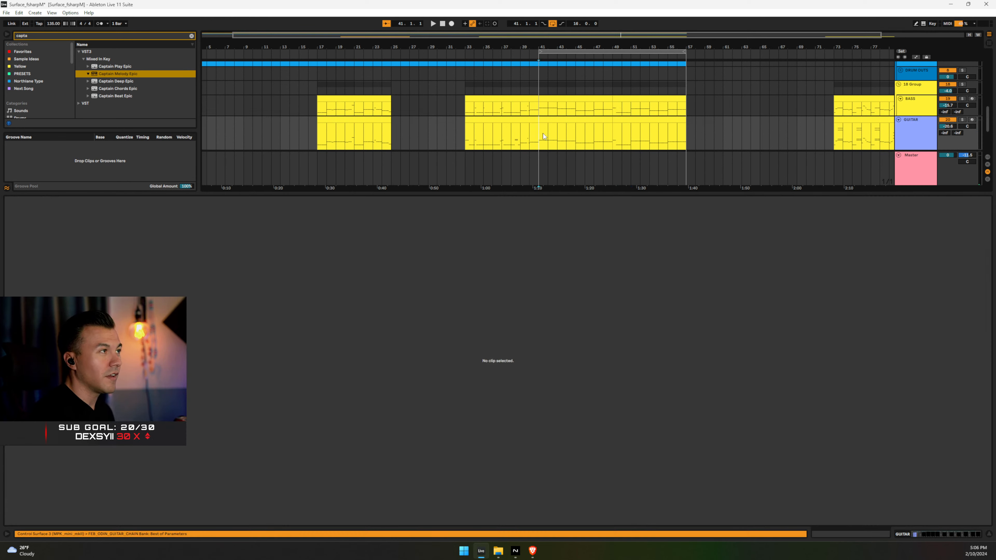
pyautogui.press('space')
pyautogui.hotkey('ctrl', 'alt', 'l')
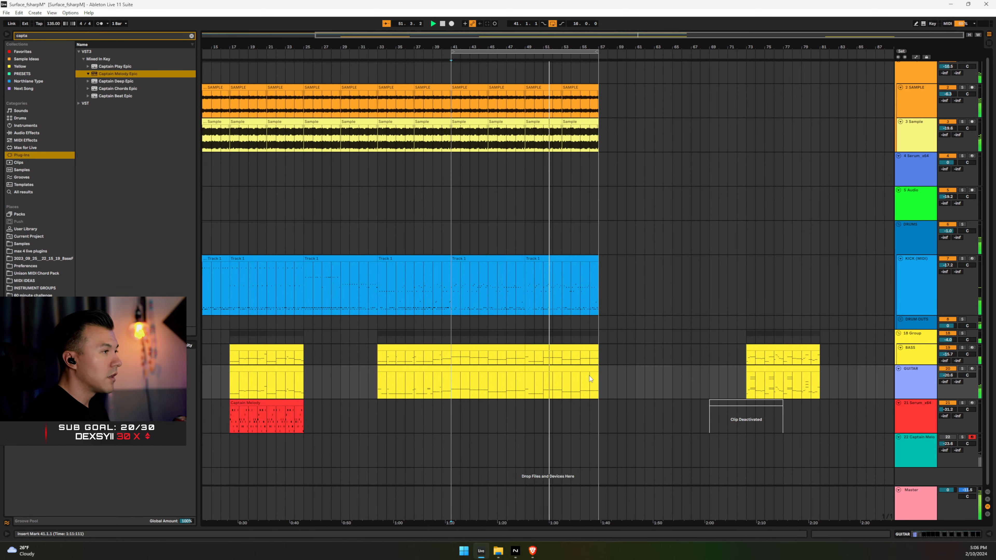
# Raise the B0 notes in the bass clip at bar 49 to F#1
pyautogui.doubleClick(579, 356)
pyautogui.moveTo(602, 327); pyautogui.dragTo(778, 355)
pyautogui.moveTo(576, 324); pyautogui.dragTo(785, 362)
pyautogui.press('Up')
pyautogui.press('Up')
pyautogui.press('Up')
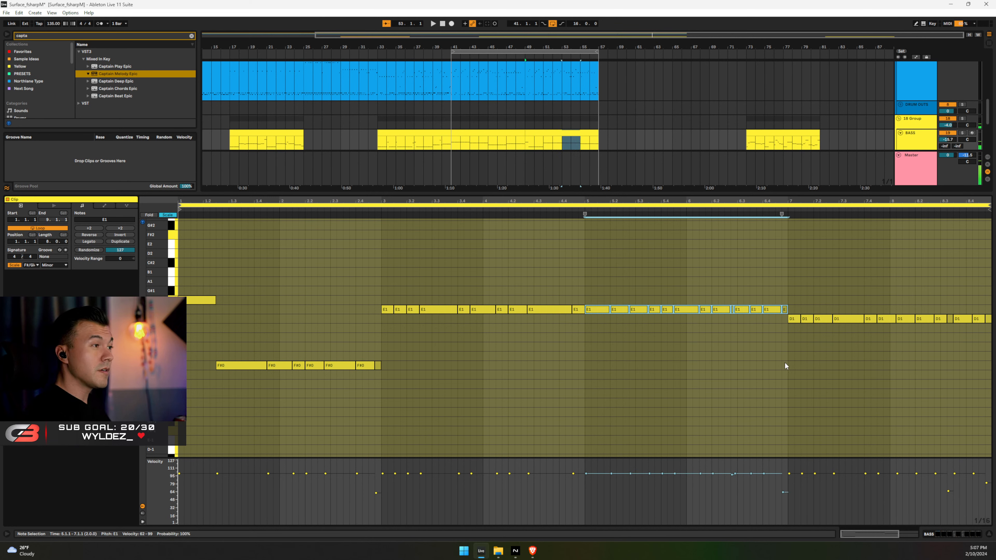
pyautogui.press('Up')
pyautogui.hscroll(1, 785, 362)
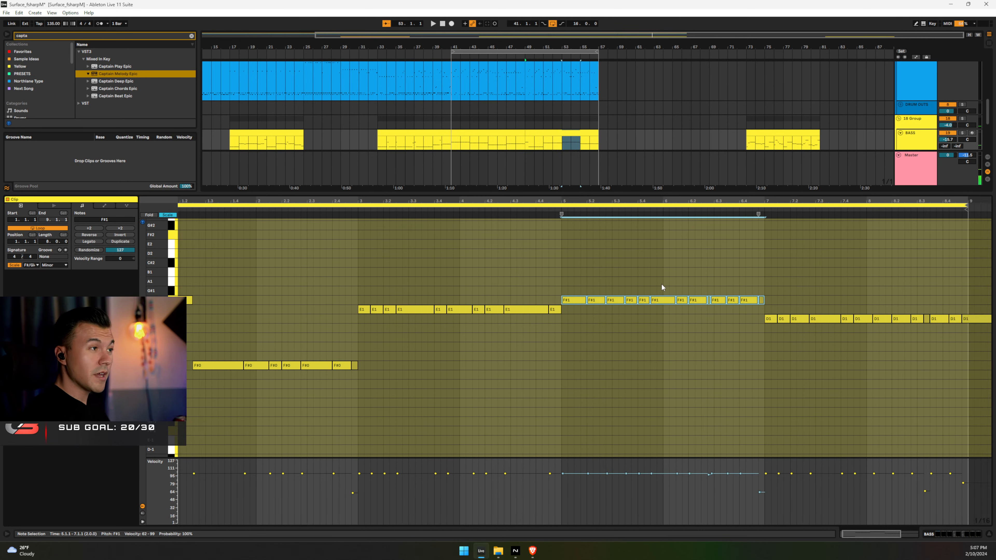
# Turn off the scale-only note view and raise the second part of the bass clip's F#1 notes from 5.4.3 to G1
pyautogui.moveTo(662, 288); pyautogui.dragTo(787, 303)
pyautogui.press('Up')
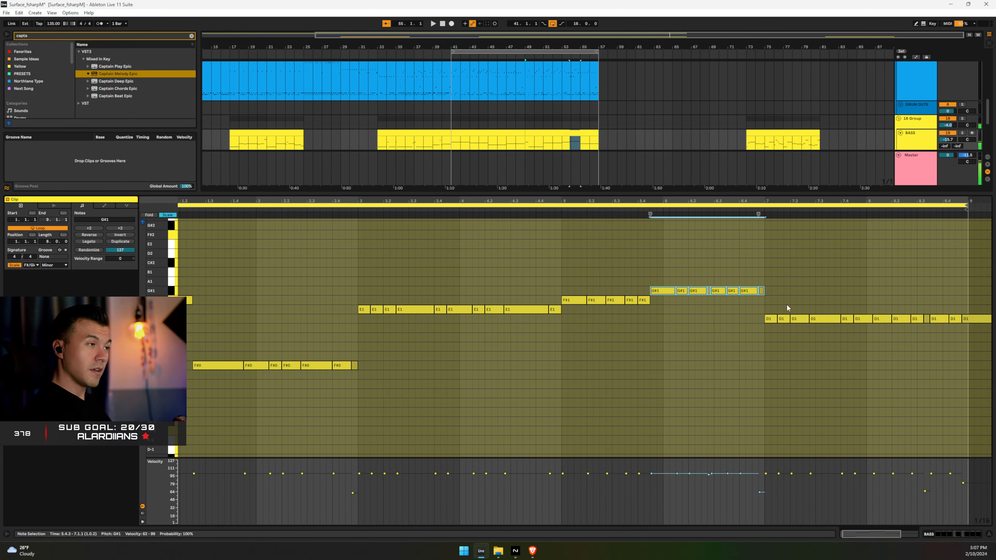
pyautogui.press('Down')
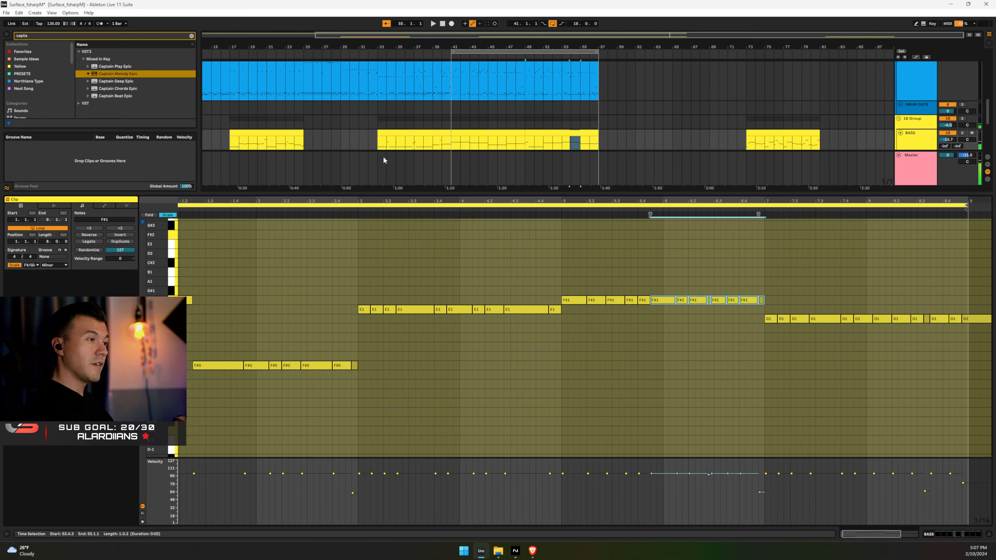
pyautogui.click(168, 215)
pyautogui.press('Up')
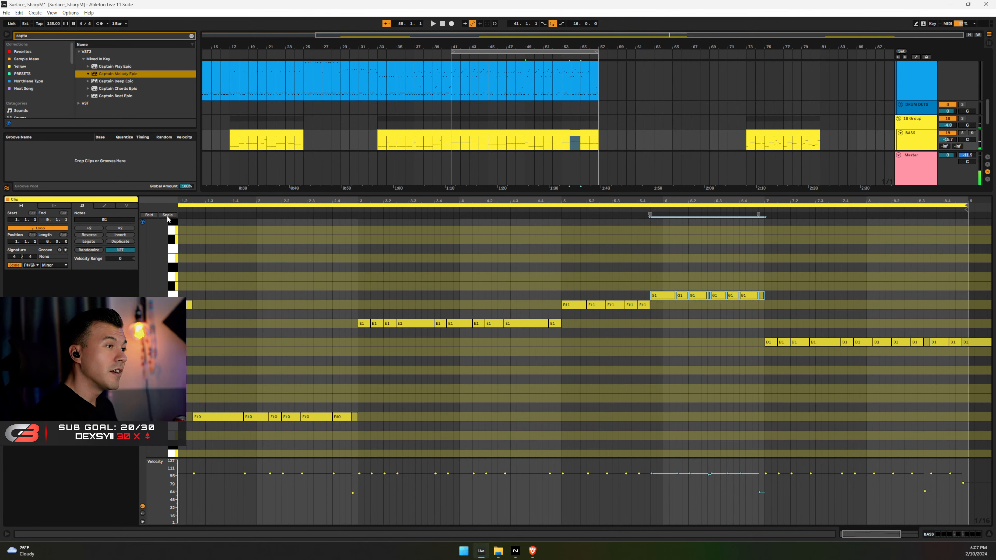
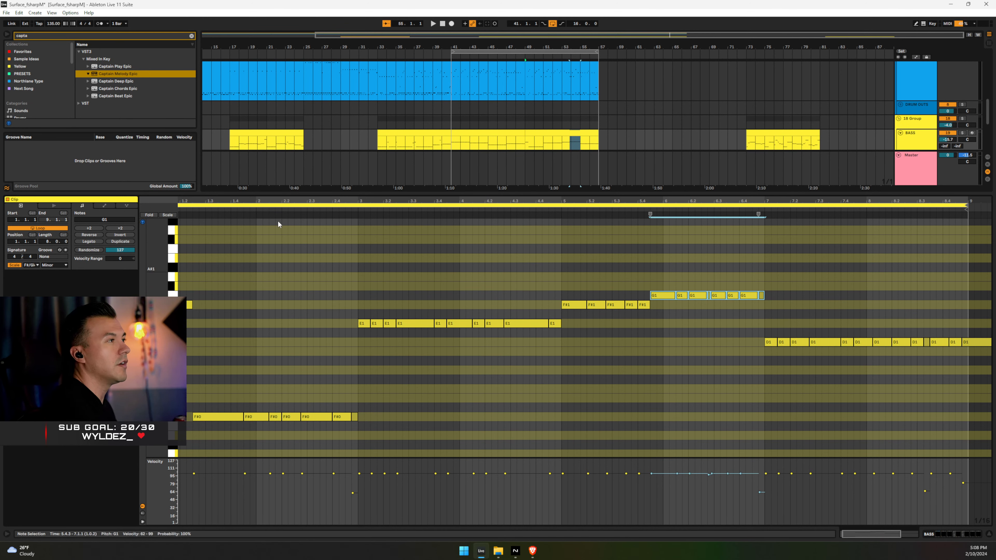
# Copy the bass clip at bar 49 onto the GUITAR track and raise all of the copy's notes by an octave
pyautogui.press('space')
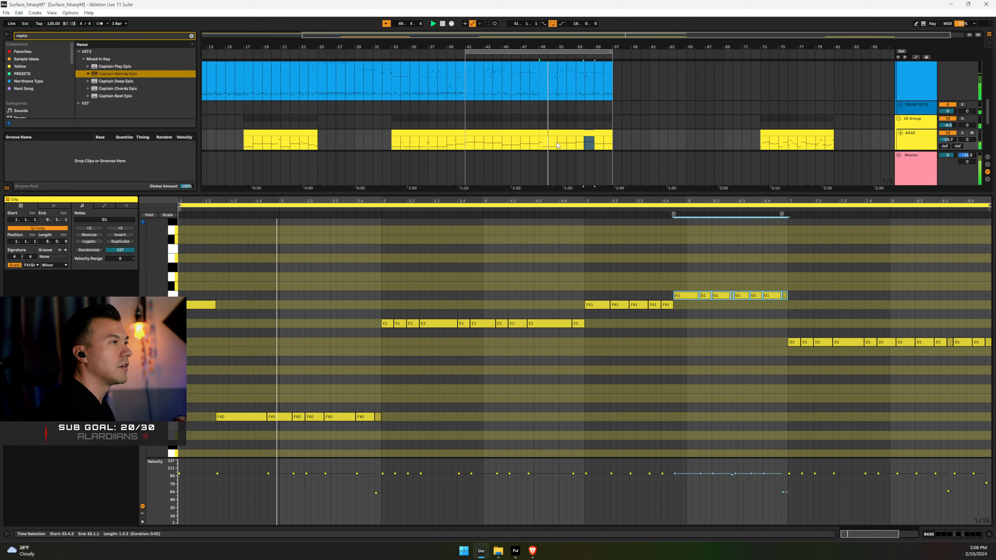
pyautogui.click(568, 132)
pyautogui.press('space')
pyautogui.scroll(-1, 568, 132)
pyautogui.click(572, 118)
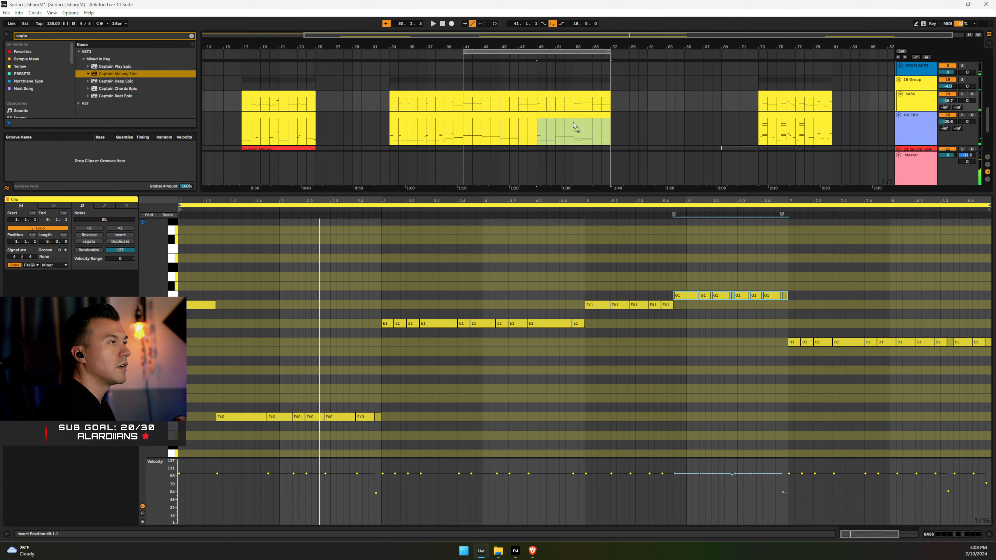
pyautogui.hotkey('ctrl', 'a')
pyautogui.hotkey('shift', 'Up')
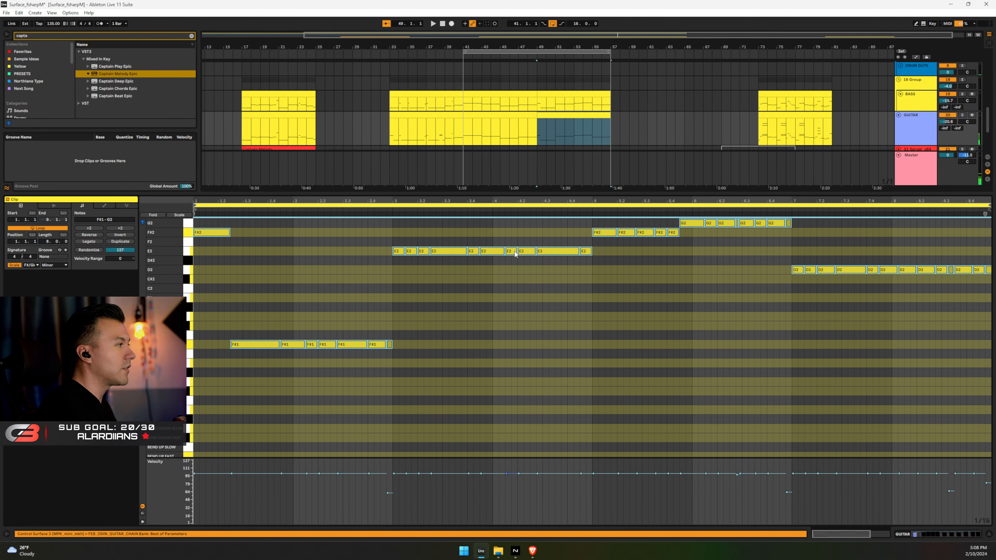
# Listen to the section from bar 49 and lower the guitar clip's final D2 notes, from bar 8 of the clip, to C#2
pyautogui.press('space')
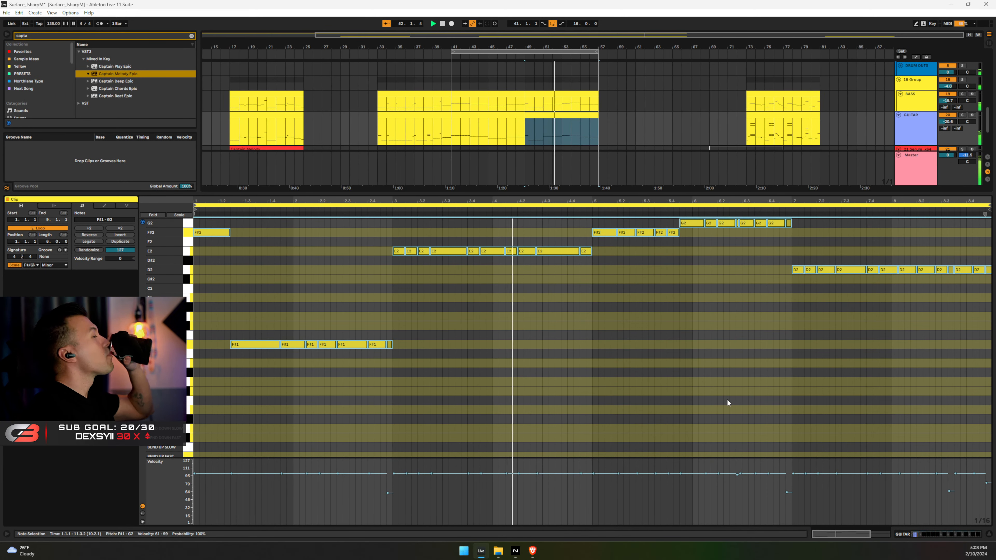
pyautogui.scroll(2, 726, 397)
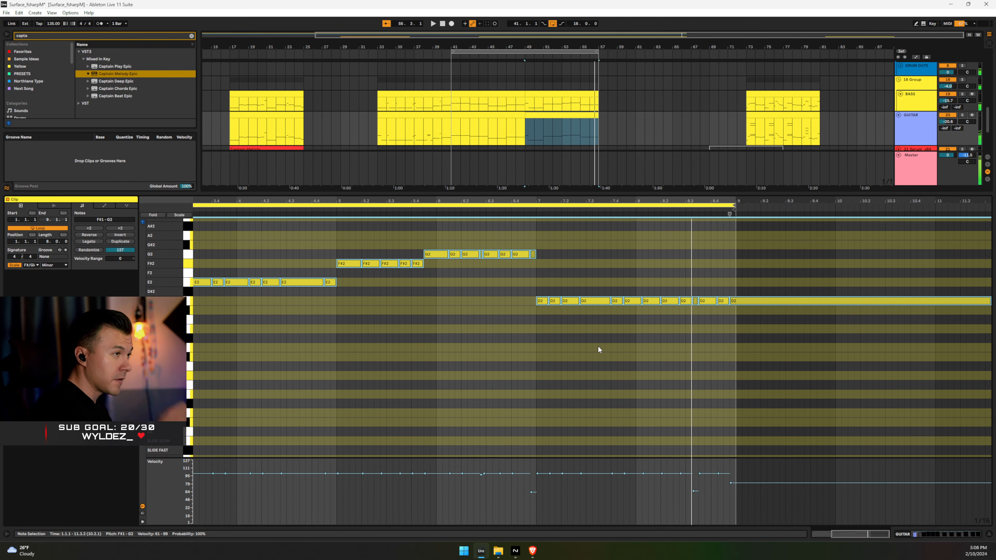
pyautogui.click(645, 290)
pyautogui.moveTo(645, 288); pyautogui.dragTo(740, 323)
pyautogui.press('Down')
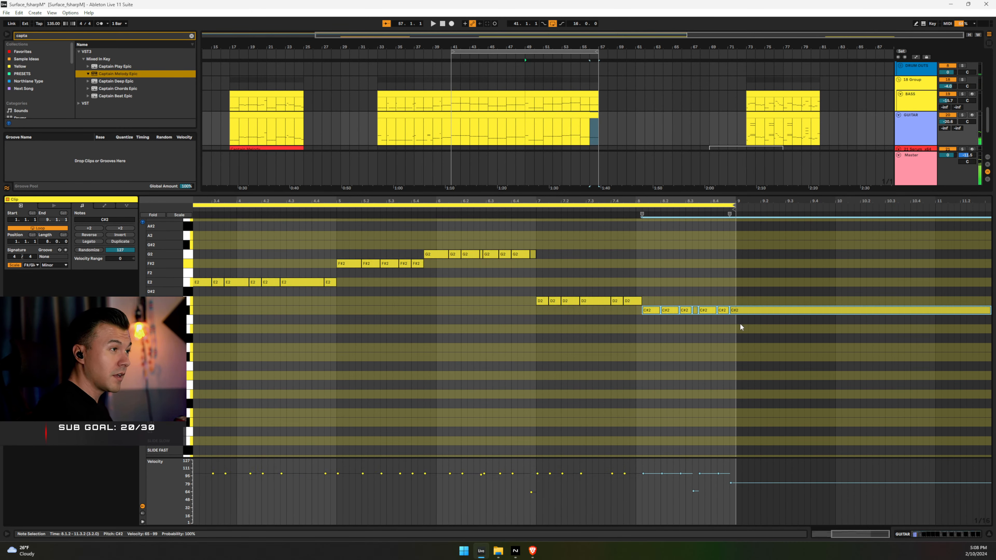
# Replace the guitar clip at bar 49 with a fresh copy of the bass clip above it
pyautogui.click(536, 102)
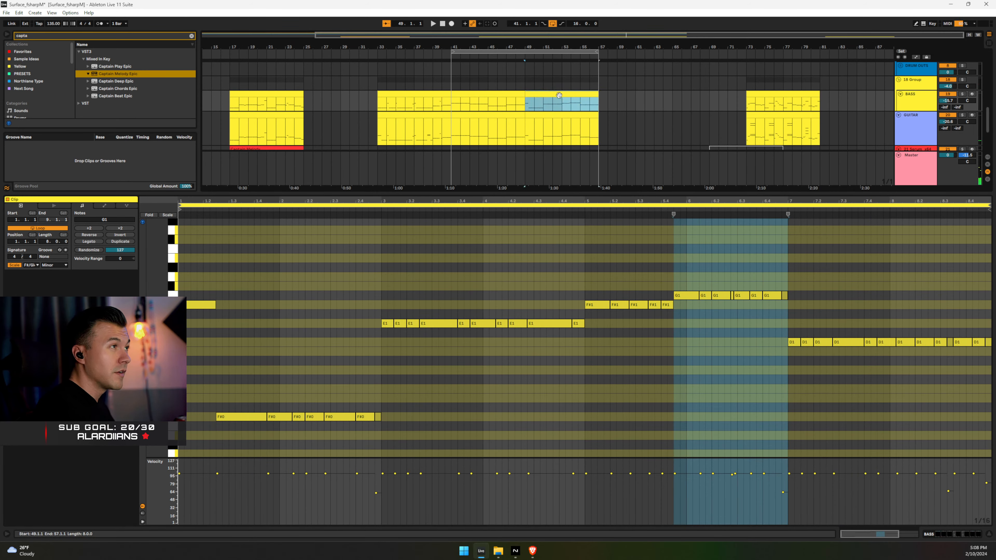
pyautogui.click(525, 124)
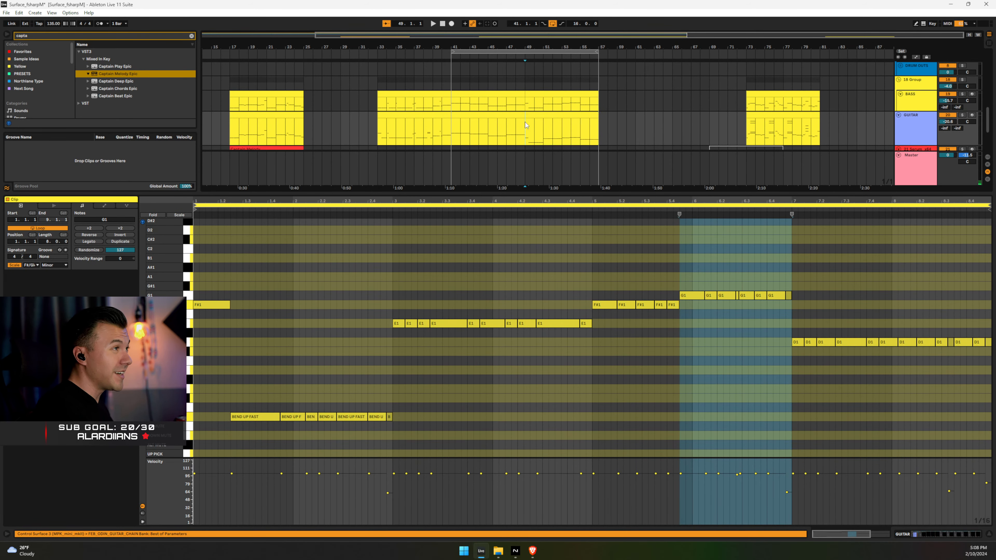
# Hide the clip editor, solo the 18 Group and GUITAR tracks, and play from bar 49
pyautogui.click(988, 536)
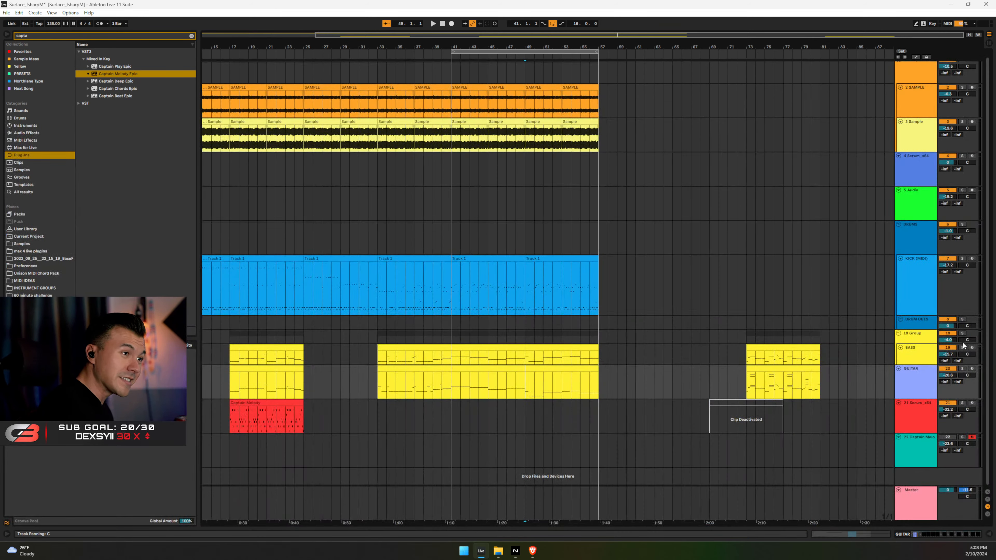
pyautogui.click(962, 334)
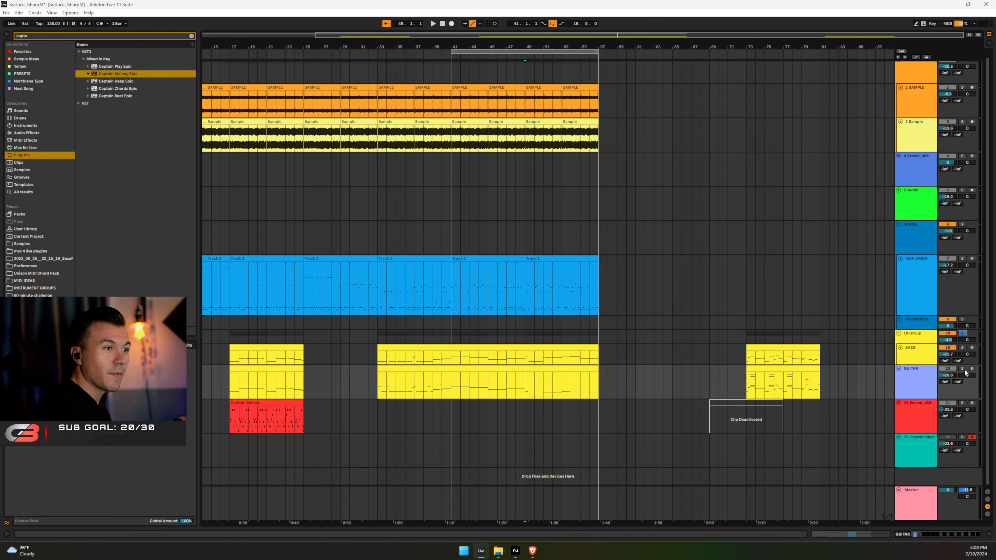
pyautogui.press('space')
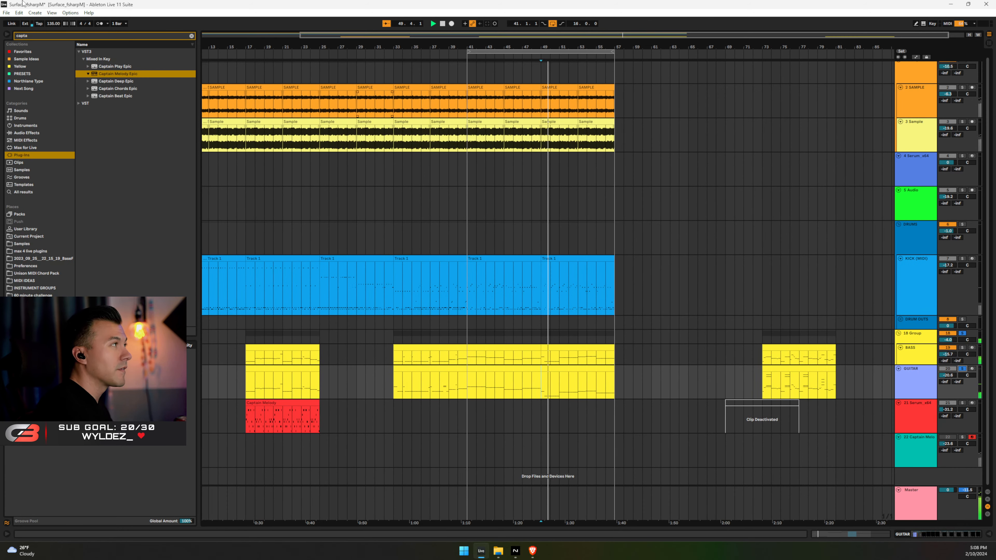
# Raise all notes of the guitar clip at bar 49 by an octave and play it
pyautogui.doubleClick(557, 348)
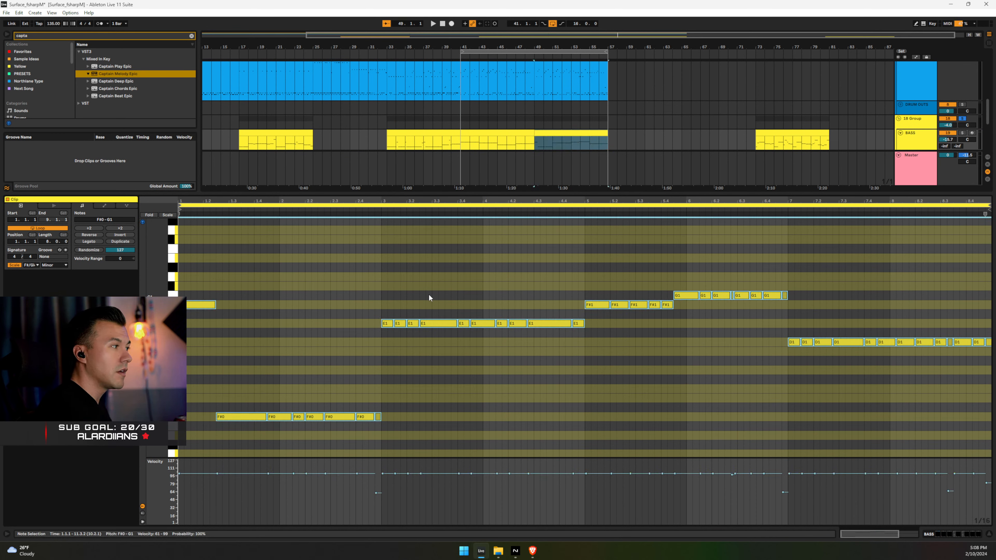
pyautogui.scroll(-1, 562, 125)
pyautogui.click(558, 138)
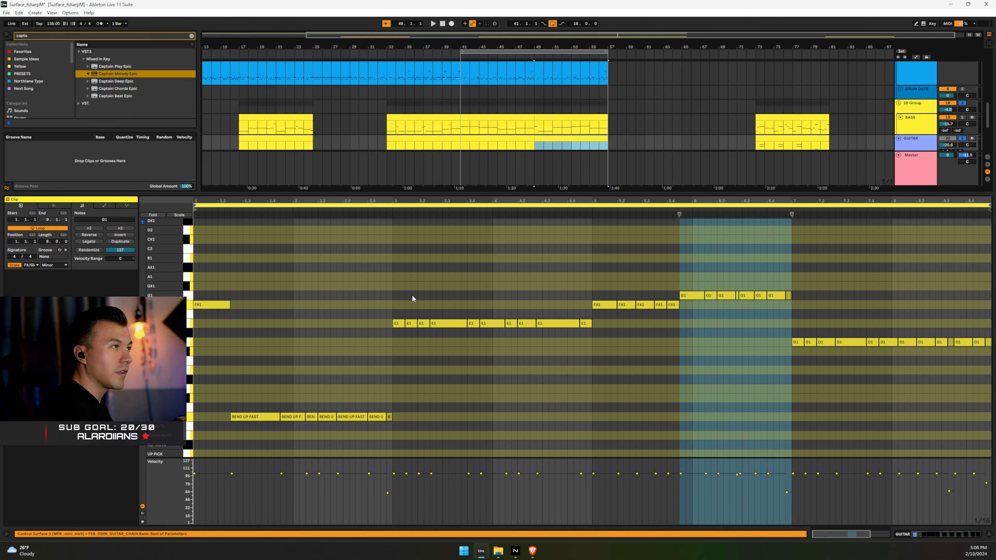
pyautogui.click(411, 296)
pyautogui.hotkey('ctrl', 'a')
pyautogui.hotkey('shift', 'Up')
pyautogui.press('space')
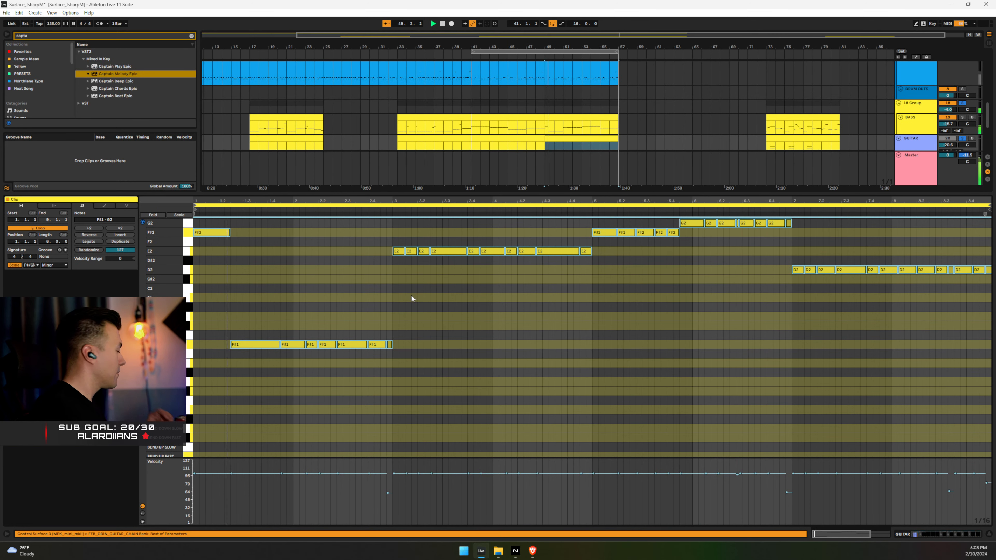
# Raise the first F#1 note in the guitar clip at bar 49 to F#2 and play the result
pyautogui.press('space')
pyautogui.click(241, 273)
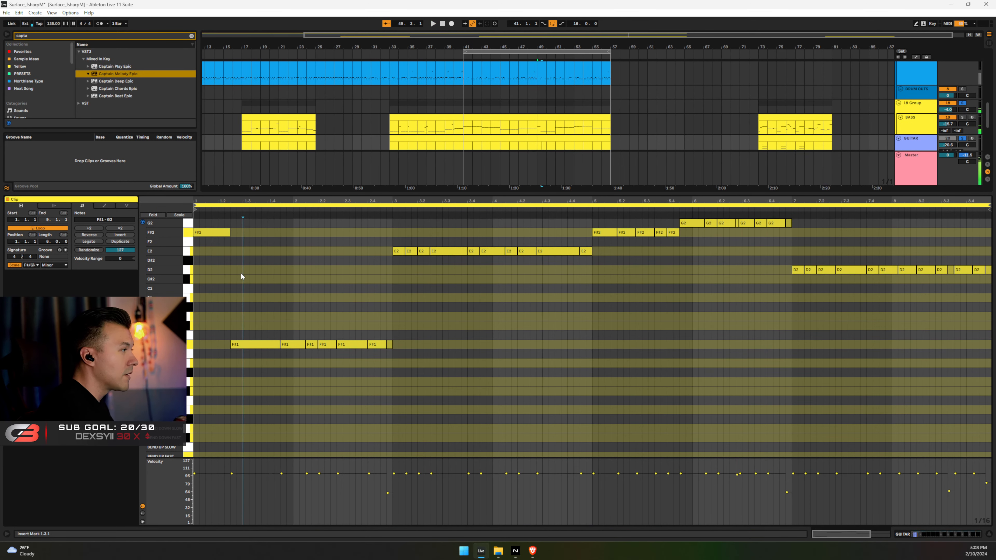
pyautogui.click(241, 347)
pyautogui.hotkey('shift', 'Up')
pyautogui.press('space')
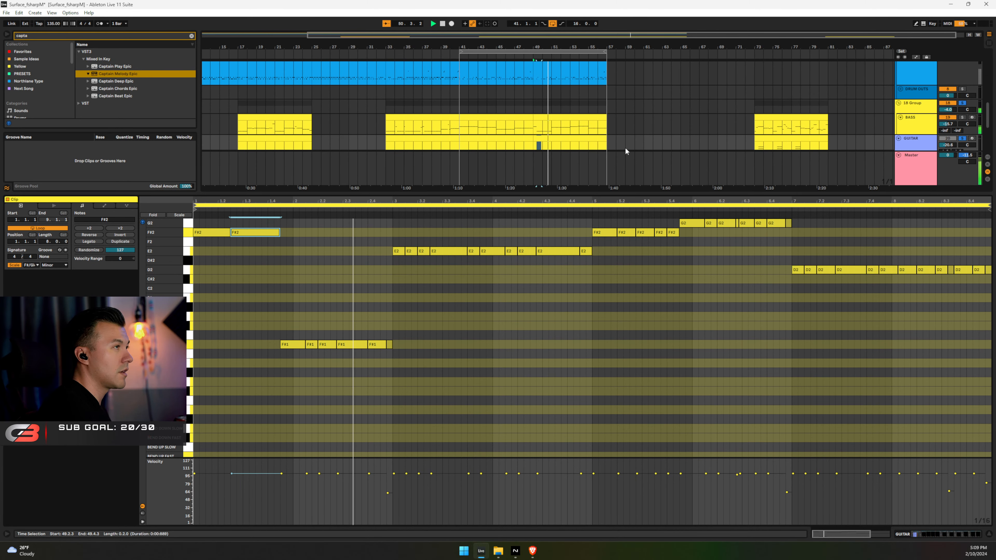
# Raise the first F#0 note in the bass clip at bar 49 to F#1 and play the result
pyautogui.press('space')
pyautogui.click(553, 122)
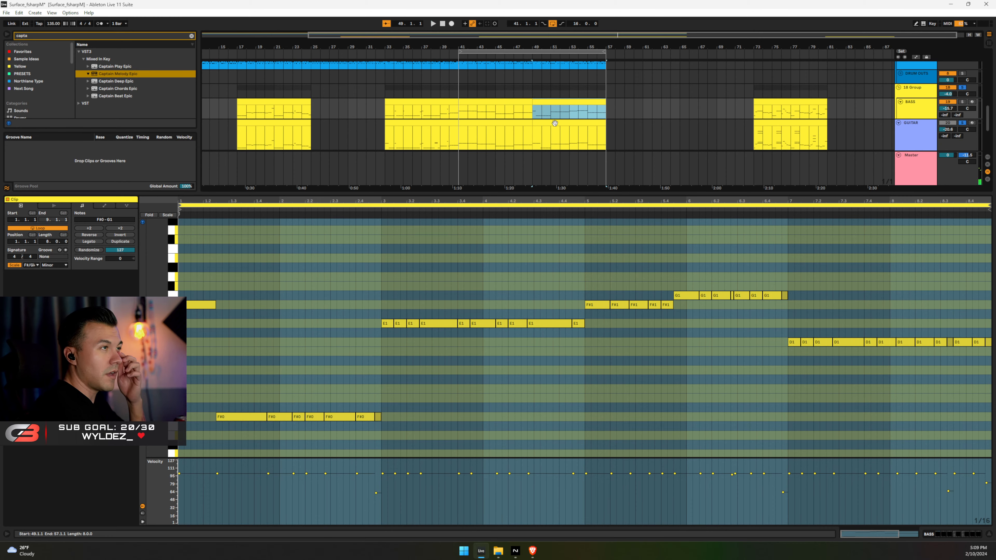
pyautogui.click(229, 392)
pyautogui.click(234, 417)
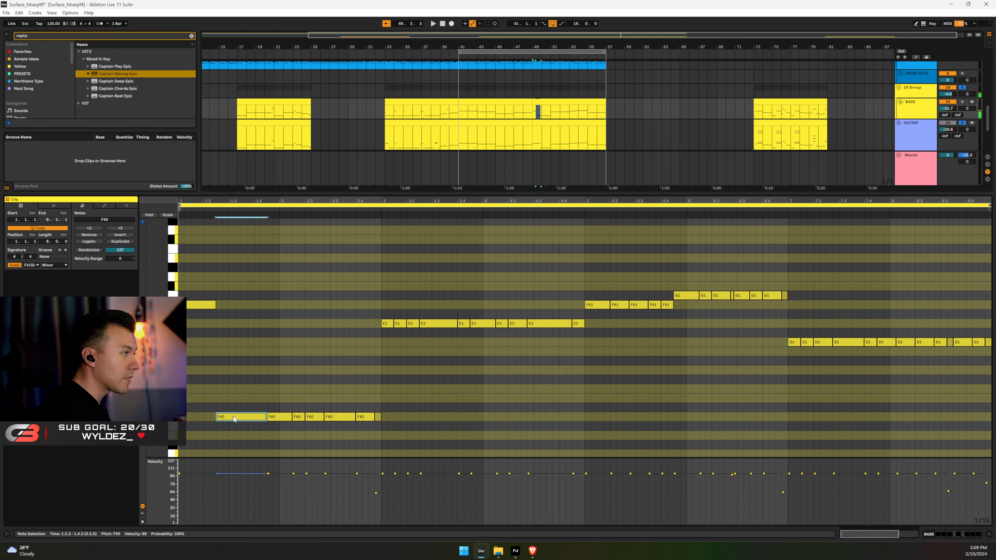
pyautogui.hotkey('shift', 'Up')
pyautogui.press('space')
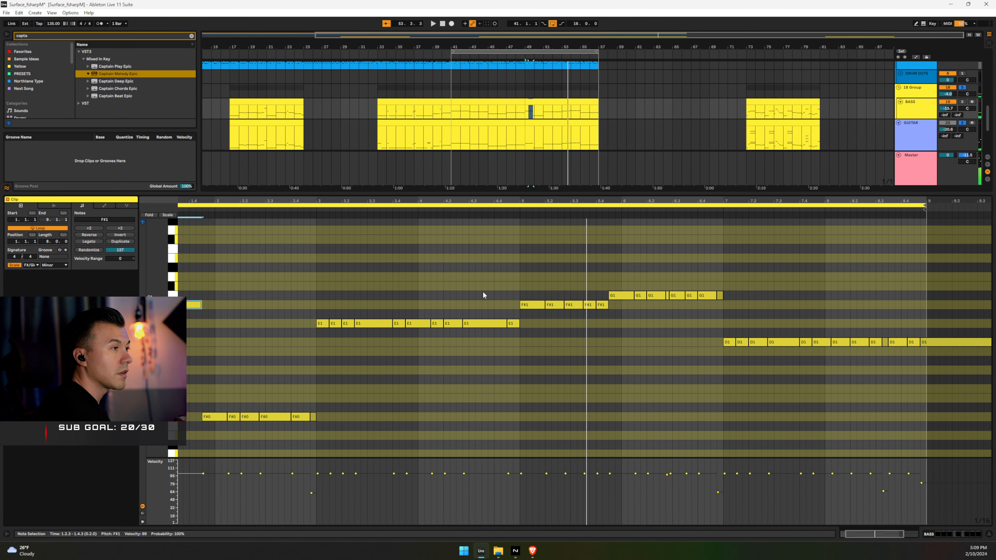
# In the bass clip, raise the last E1 note before its bar 5 to F#1 and the F#1 notes from 5.1.1 to G1
pyautogui.moveTo(510, 289); pyautogui.dragTo(599, 314)
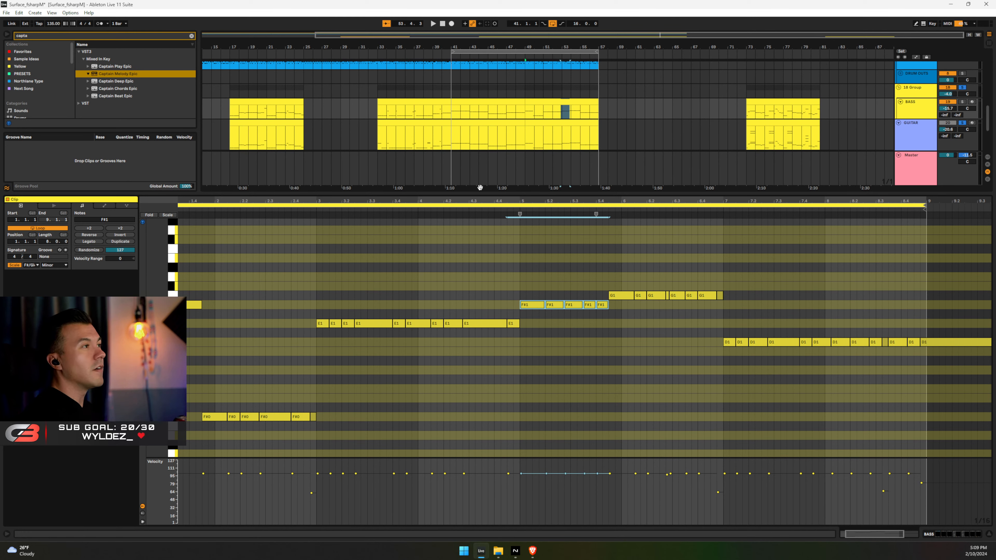
pyautogui.press('space')
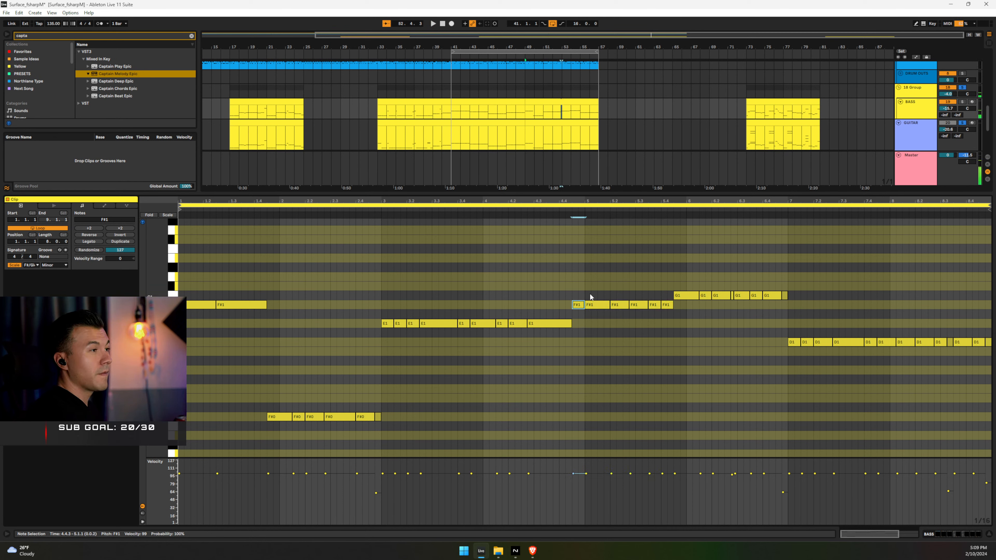
pyautogui.press('Up')
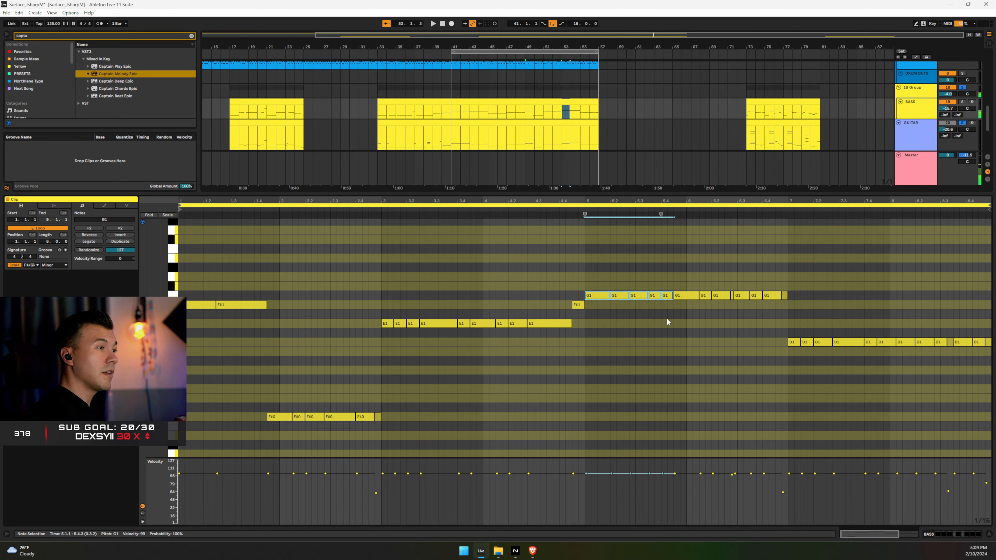
# Lower the bass clip's G1 notes from 5.4.3 to 7.1.1 down to D1 and play the result
pyautogui.moveTo(686, 271); pyautogui.dragTo(787, 321)
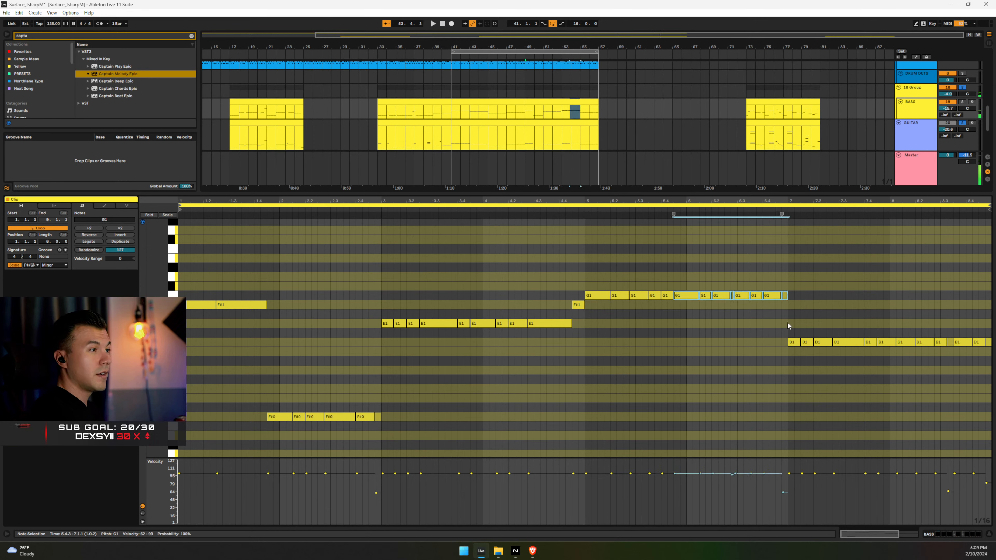
pyautogui.press('Down')
pyautogui.press('Down')
pyautogui.press('Down')
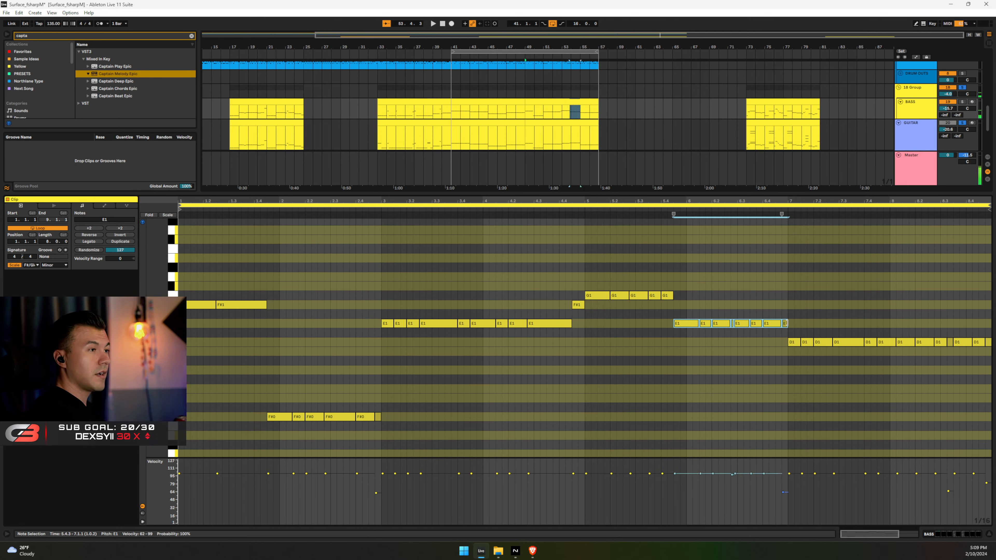
pyautogui.press('Up')
pyautogui.press('Up')
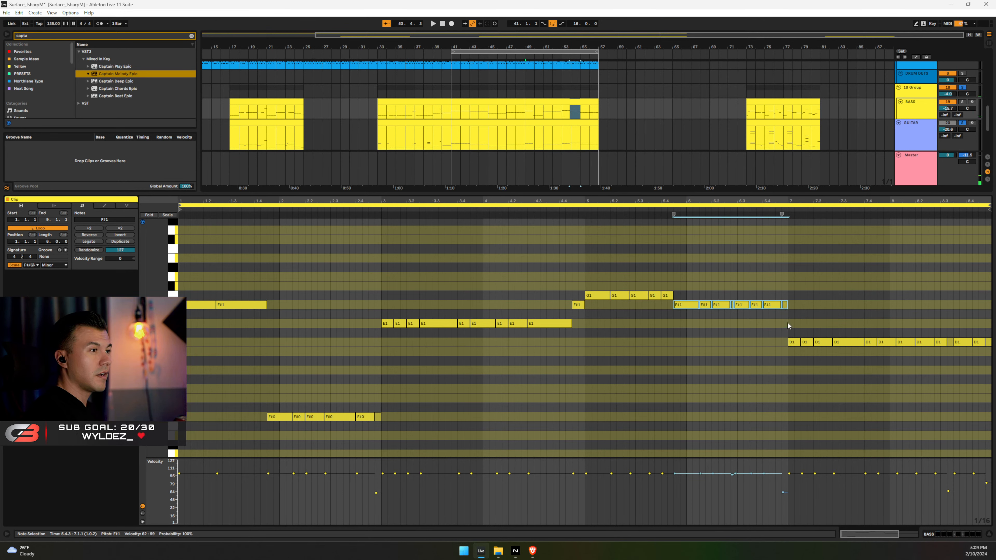
pyautogui.press('Down')
pyautogui.press('Down')
pyautogui.press('Down')
pyautogui.press('Down')
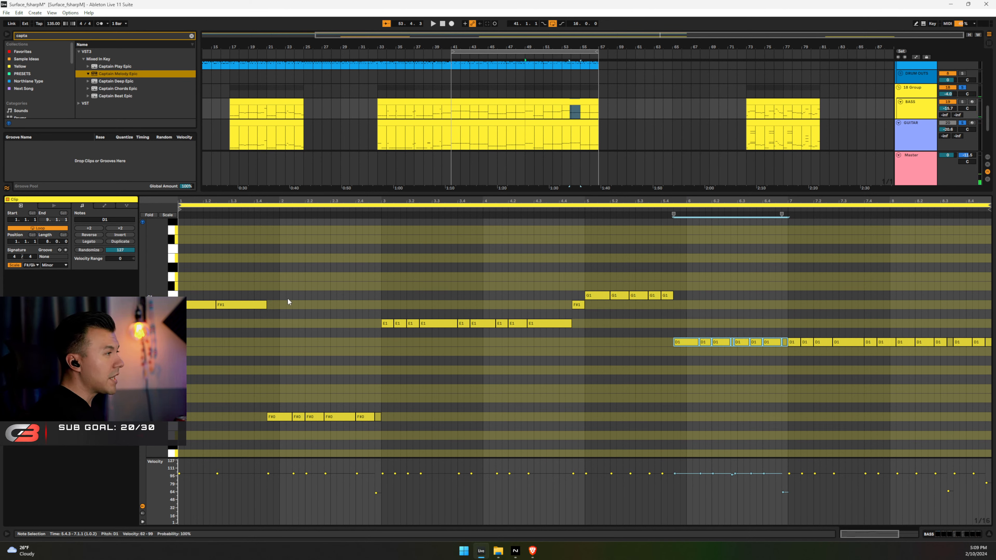
pyautogui.press('space')
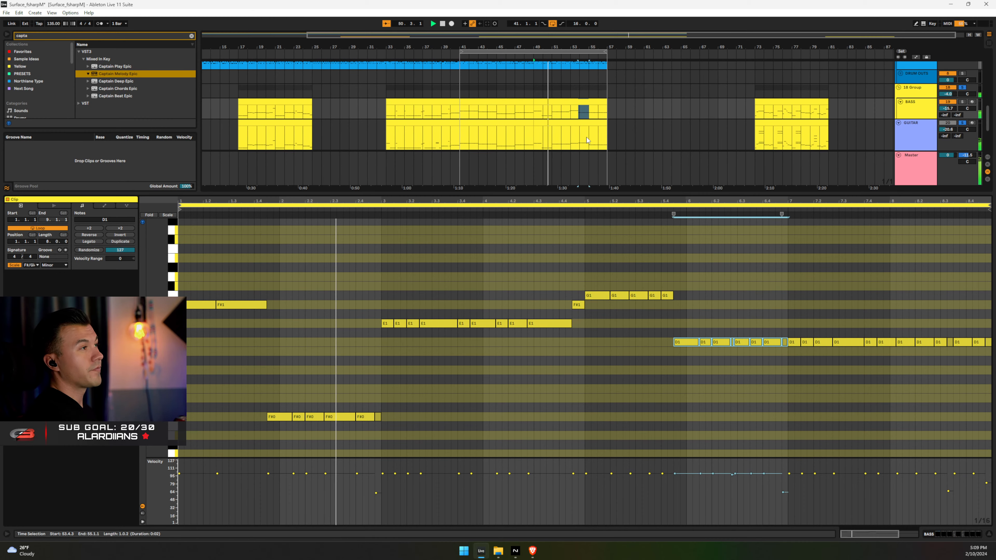
# Copy the edited bass clip at bar 49 onto the GUITAR track and raise all of the copy's notes by an octave
pyautogui.click(545, 102)
pyautogui.moveTo(545, 101); pyautogui.dragTo(549, 125)
pyautogui.click(517, 214)
pyautogui.hotkey('ctrl', 'a')
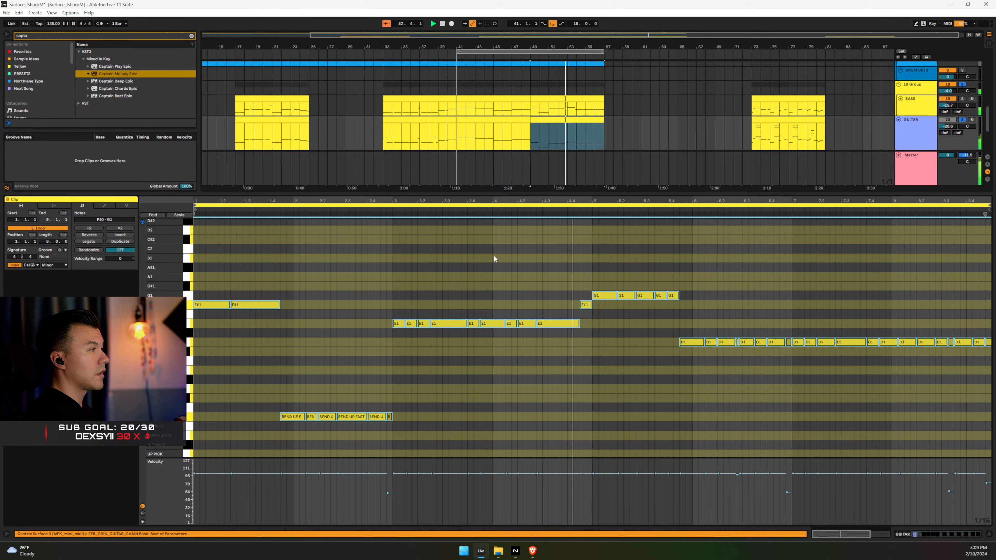
pyautogui.hotkey('shift', 'Up')
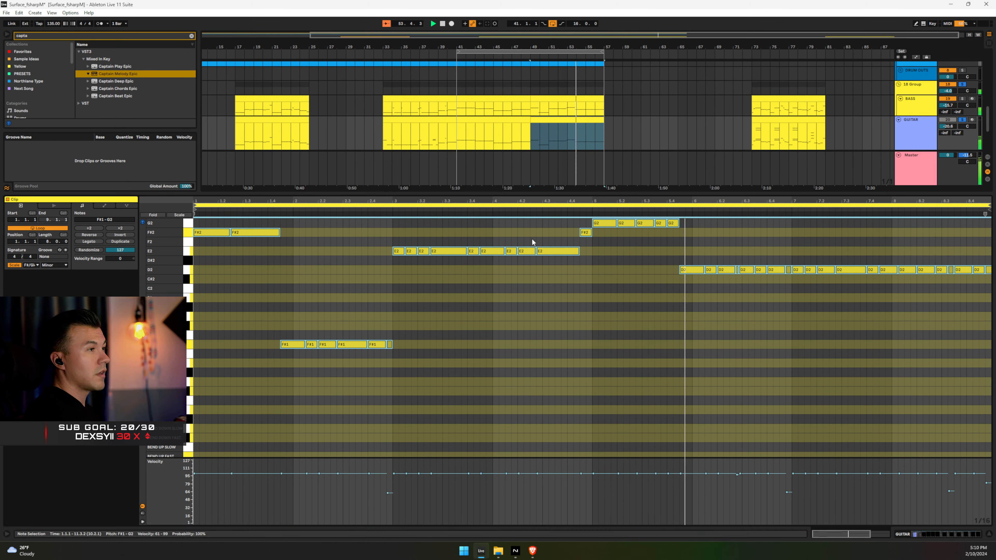
# Raise the guitar clip's D2 notes between 5.4.3 and 7.1.1 to G2, keeping the D2 notes from bar 7 on
pyautogui.moveTo(675, 257); pyautogui.dragTo(992, 293)
pyautogui.press('Up')
pyautogui.press('Up')
pyautogui.press('Up')
pyautogui.press('Up')
pyautogui.press('Up')
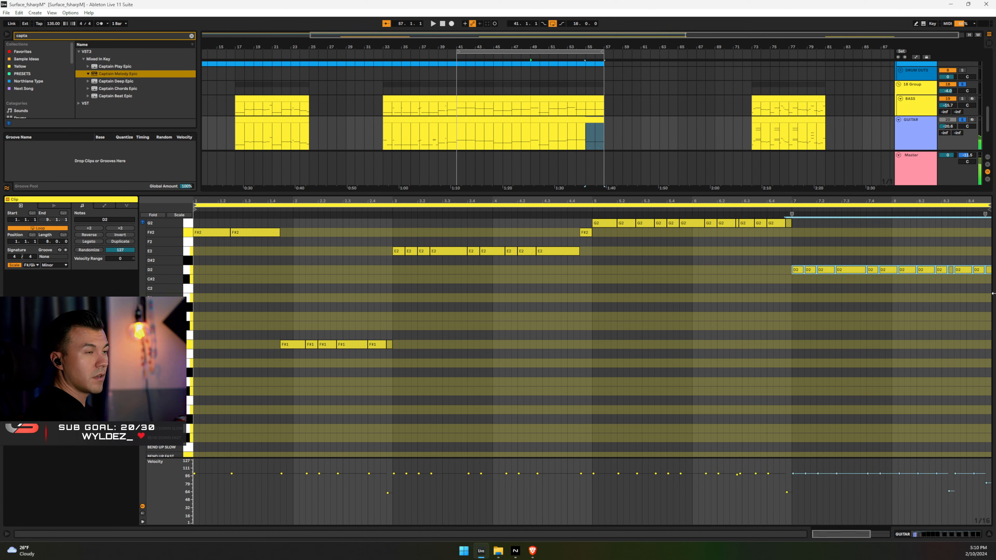
# Copy the guitar clip at bar 49 onto the BASS track, replacing the bass clip there
pyautogui.click(564, 117)
pyautogui.moveTo(559, 121)
pyautogui.mouseDown()
pyautogui.moveTo(558, 105)
pyautogui.moveTo(562, 126)
pyautogui.mouseUp()
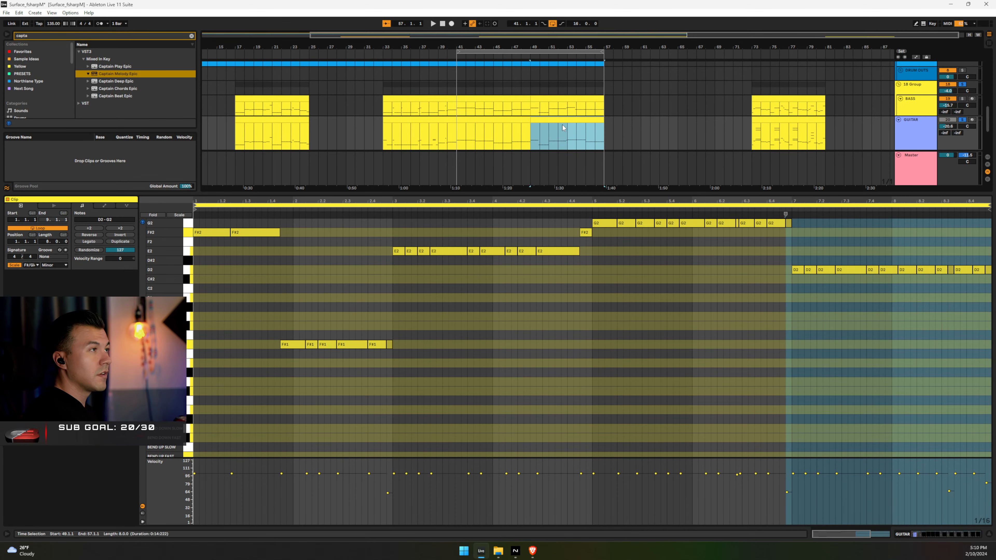
pyautogui.click(557, 98)
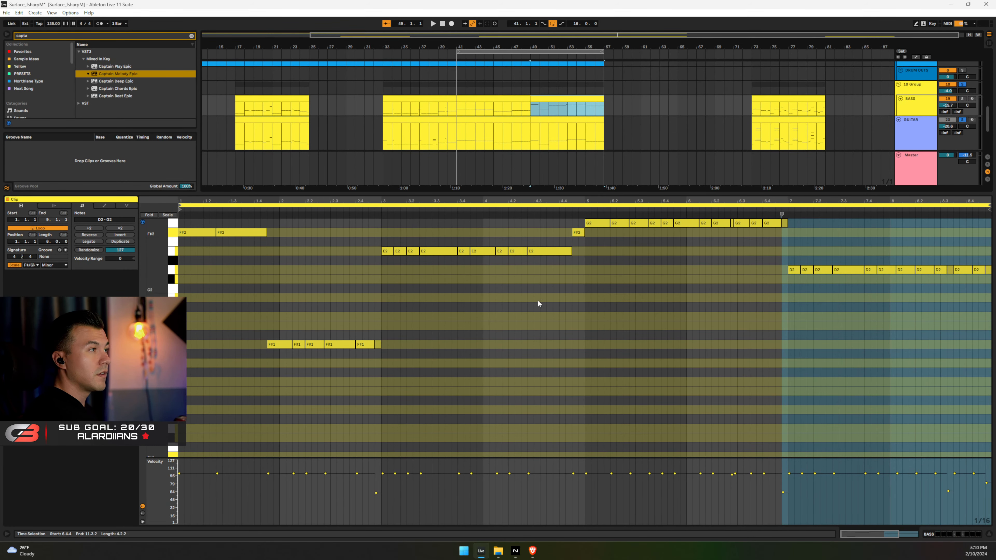
# Lower all notes of the copied bass clip by an octave during playback and turn on the scale-only note view
pyautogui.hotkey('ctrl', 'a')
pyautogui.press('space')
pyautogui.scroll(4, 538, 308)
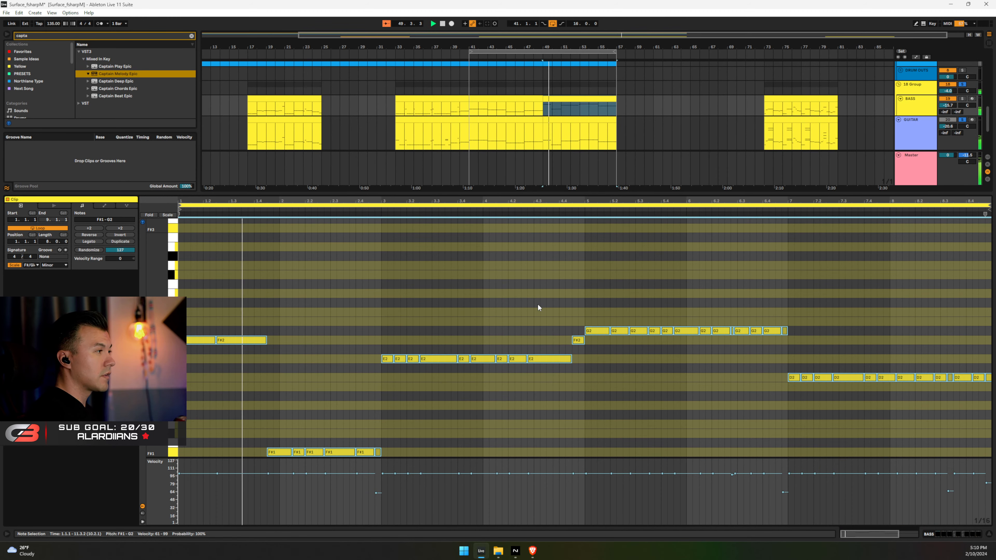
pyautogui.hotkey('shift', 'Down')
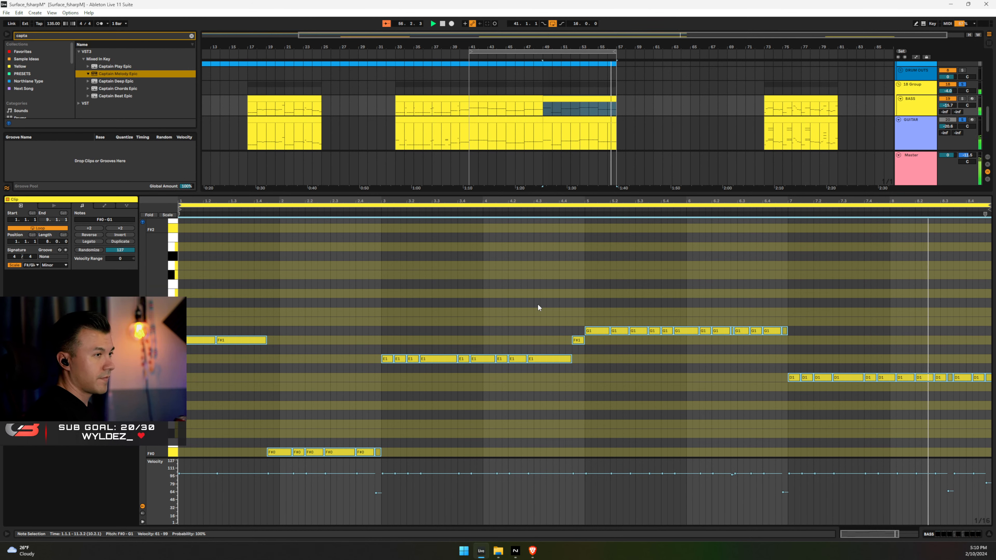
pyautogui.click(165, 215)
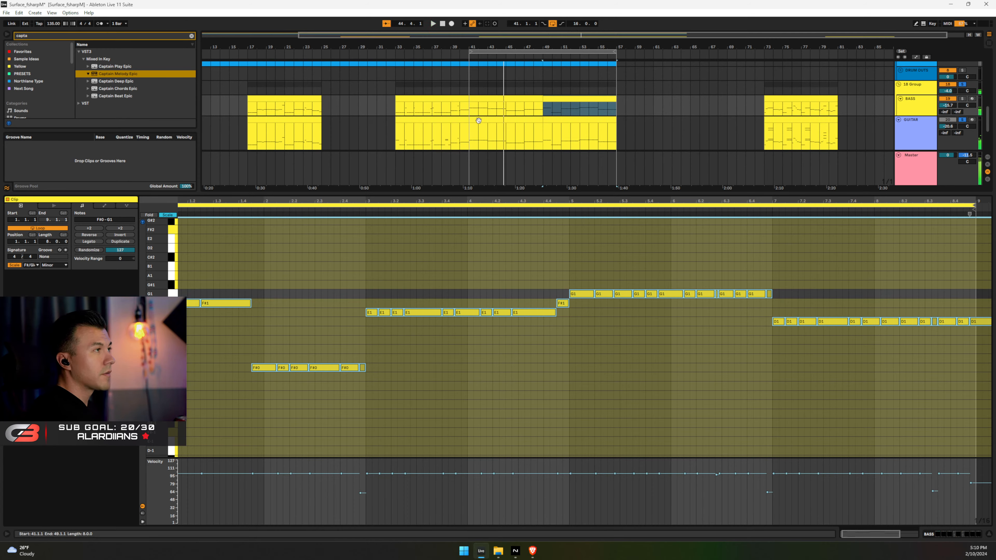
# Open the GUITAR clip at bar 41, stack C#3 and F#3 copies above its F#2 notes in bars 1–2, and play it
pyautogui.click(484, 133)
pyautogui.scroll(5, 304, 325)
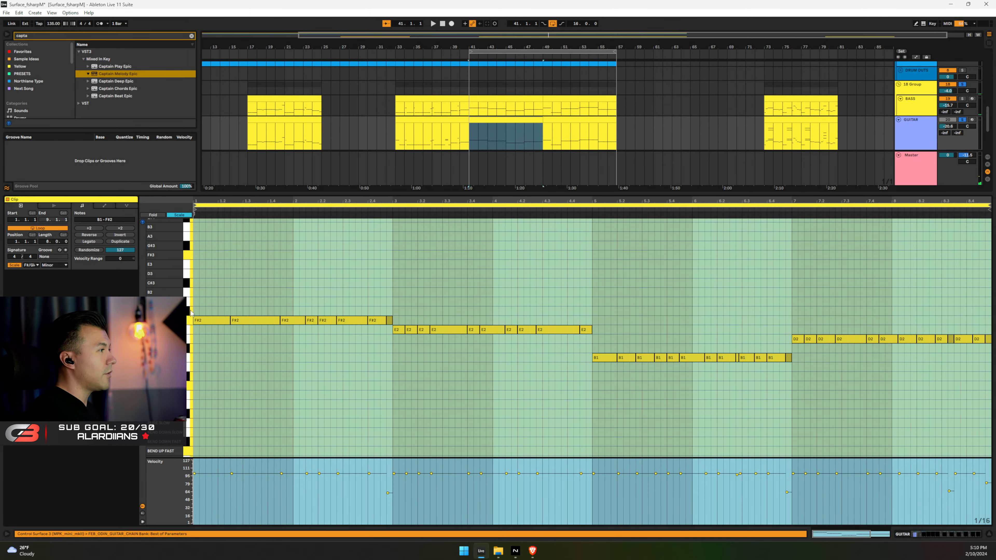
pyautogui.click(214, 288)
pyautogui.click(189, 322)
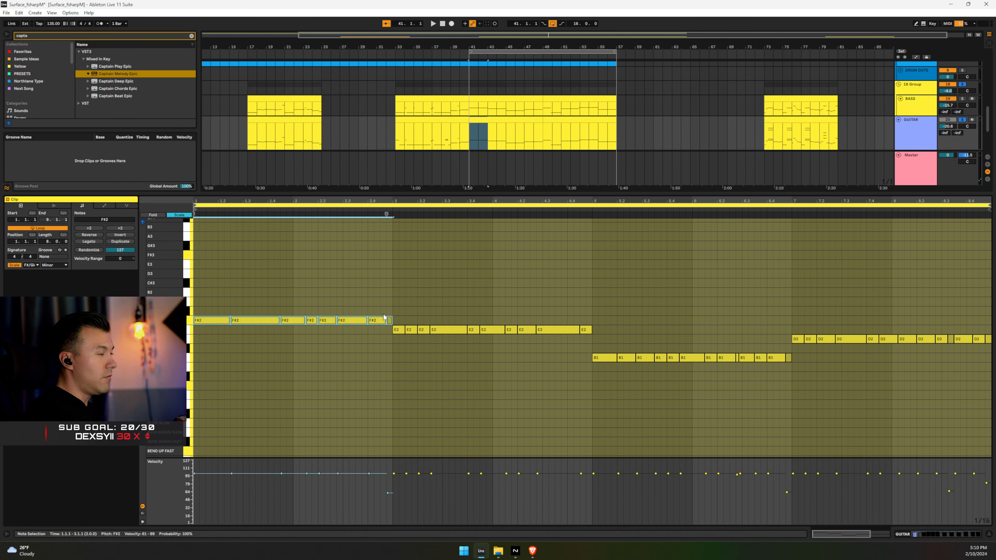
pyautogui.moveTo(207, 202)
pyautogui.mouseDown()
pyautogui.moveTo(212, 226)
pyautogui.moveTo(215, 216)
pyautogui.mouseUp()
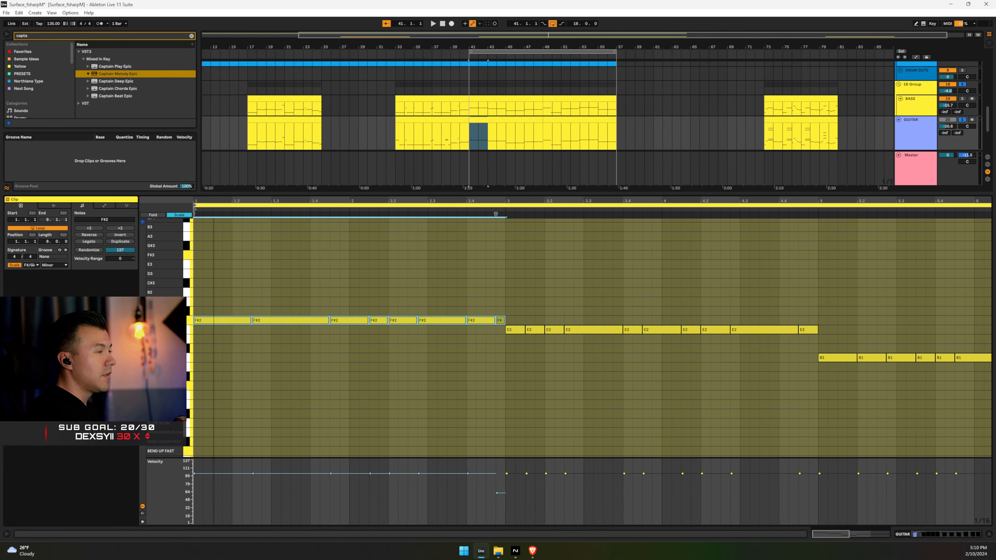
pyautogui.click(437, 338)
pyautogui.moveTo(519, 306); pyautogui.dragTo(222, 314)
pyautogui.hotkey('ctrl', 'z')
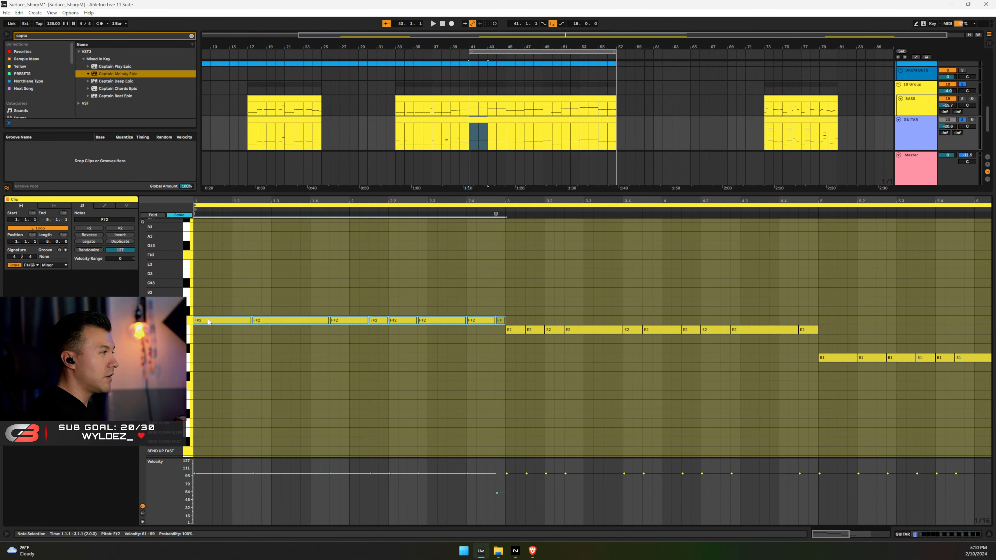
pyautogui.moveTo(209, 320); pyautogui.dragTo(219, 258)
pyautogui.press('space')
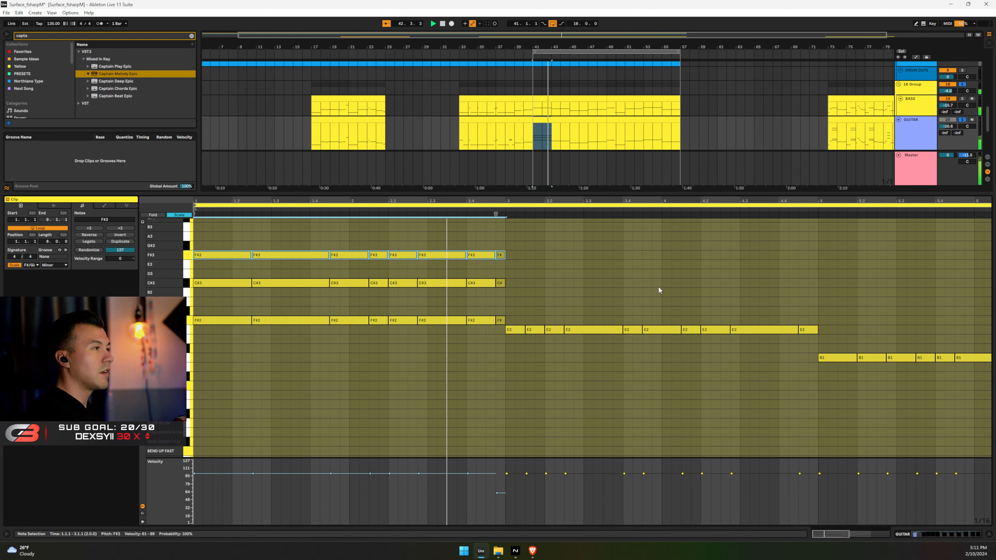
# Stack copies of the E2 notes in bars 3–4 at B2 and E3 and play the section
pyautogui.moveTo(514, 322); pyautogui.dragTo(816, 329)
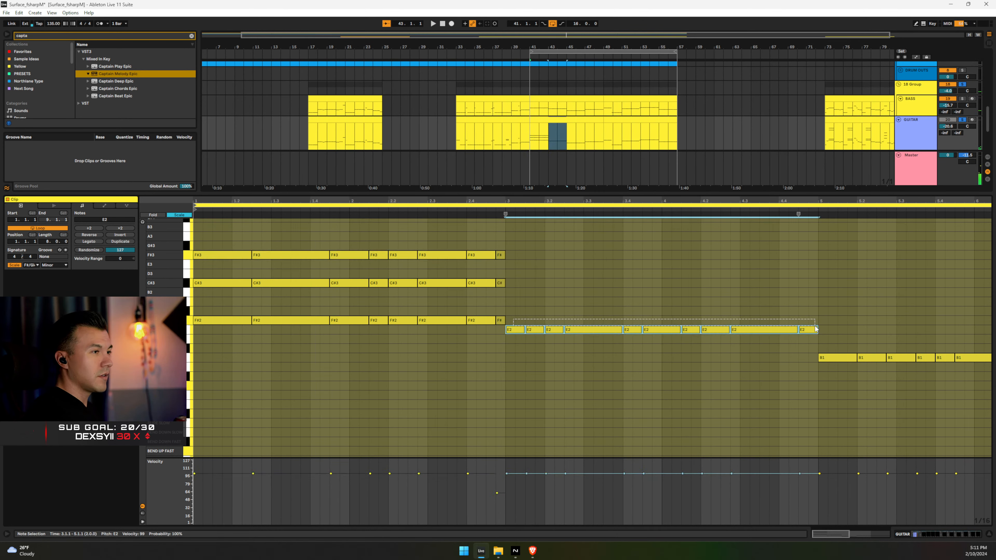
pyautogui.keyDown('ctrl'); pyautogui.moveTo(515, 331); pyautogui.dragTo(516, 269); pyautogui.keyUp('ctrl')
pyautogui.press('space')
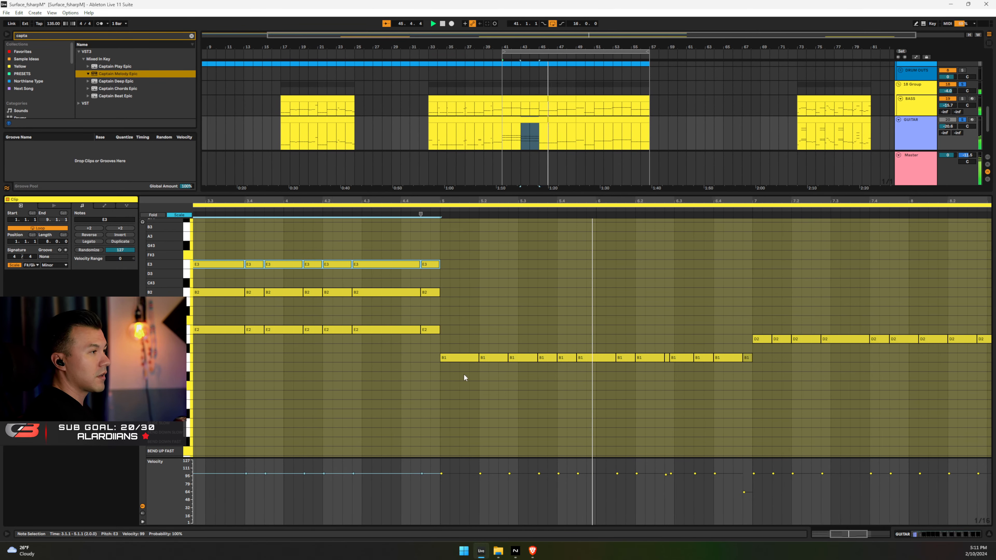
# Copy the B1 notes in bars 5–6 up to F#2 and B2, and audition the chord
pyautogui.moveTo(424, 349); pyautogui.dragTo(768, 392)
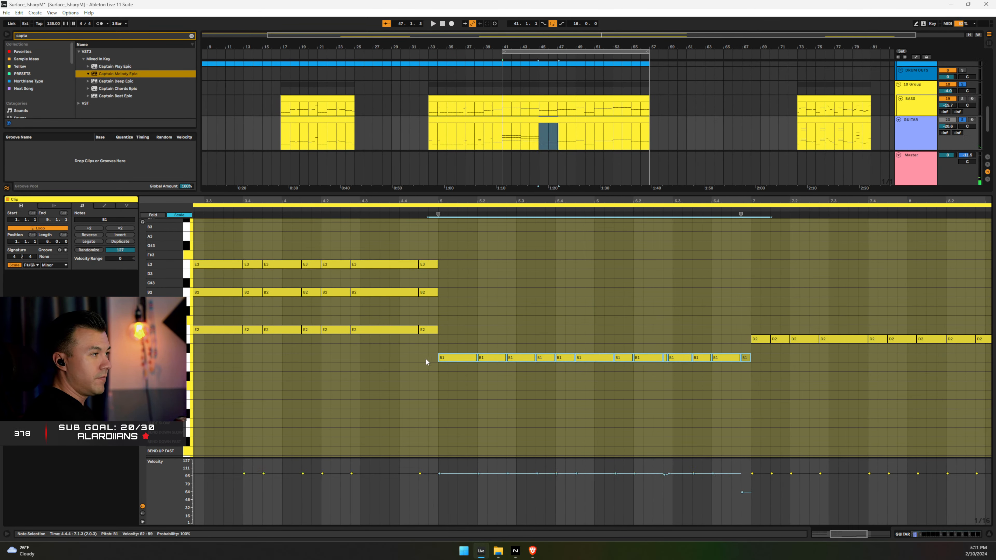
pyautogui.click(449, 347)
pyautogui.moveTo(424, 350); pyautogui.dragTo(771, 375)
pyautogui.moveTo(455, 361); pyautogui.dragTo(825, 297)
pyautogui.press('space')
pyautogui.press('space')
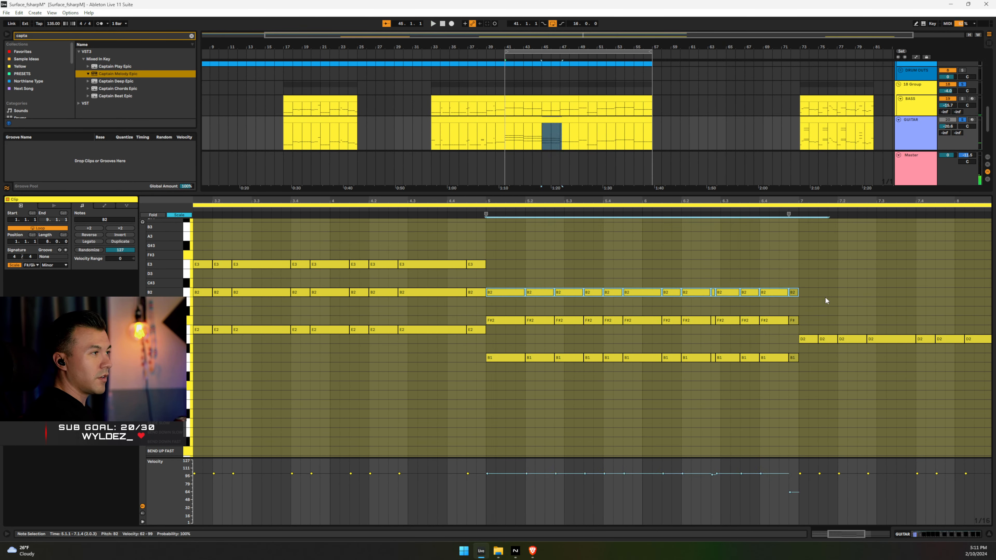
# Try raising the highest notes of the bar 5–6 chord to C#3 during playback
pyautogui.press('Up')
pyautogui.press('space')
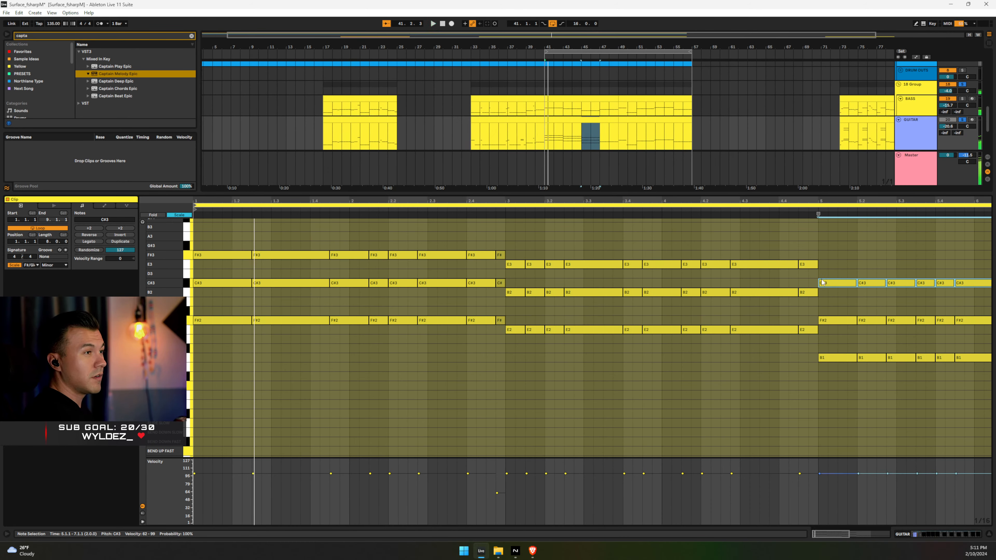
pyautogui.click(819, 254)
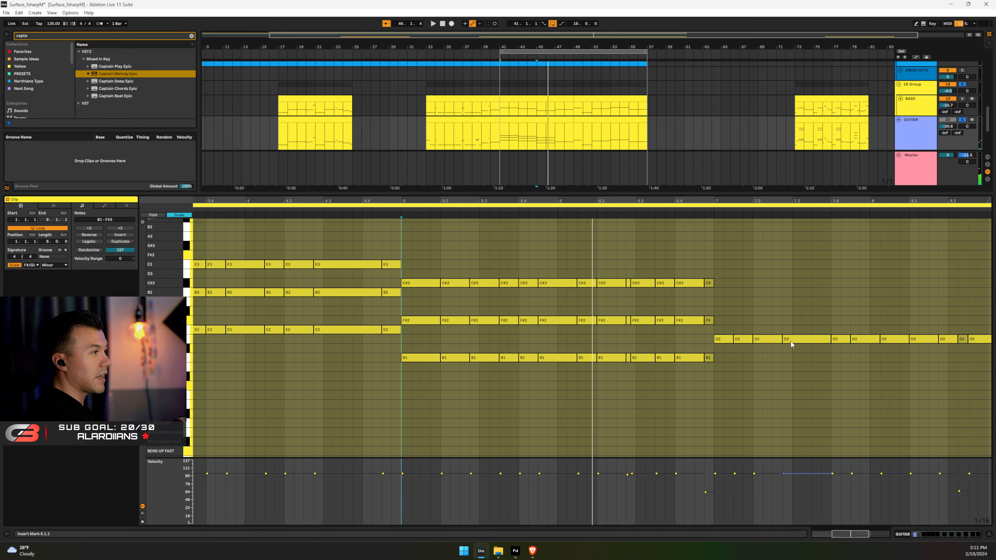
# Lower the highest notes of the bar 5–6 chord to B2 and play the section again
pyautogui.press('space')
pyautogui.moveTo(735, 261); pyautogui.dragTo(408, 296)
pyautogui.press('Down')
pyautogui.press('space')
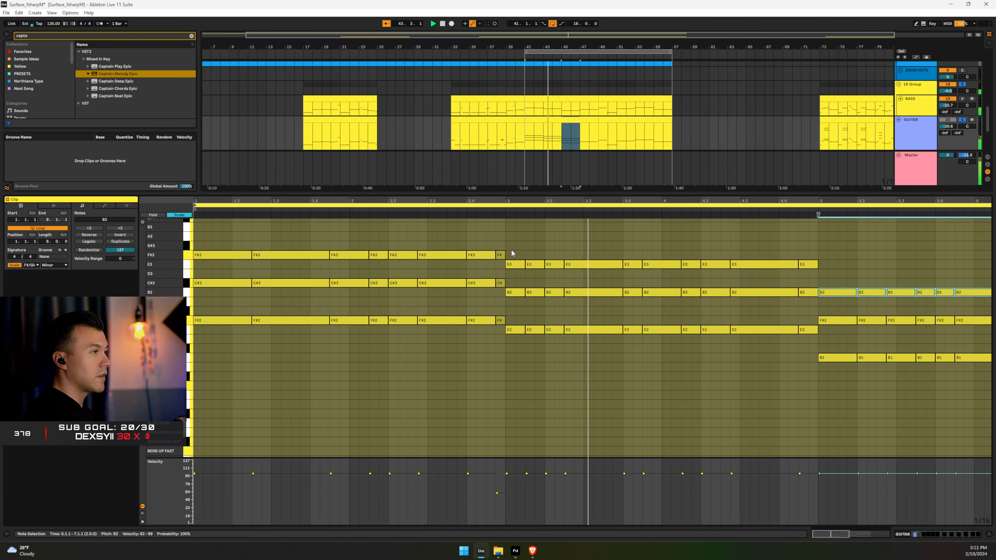
# Raise the highest notes of the bar 3–4 chord to F#3 and play the progression
pyautogui.press('space')
pyautogui.moveTo(511, 249); pyautogui.dragTo(809, 274)
pyautogui.press('Up')
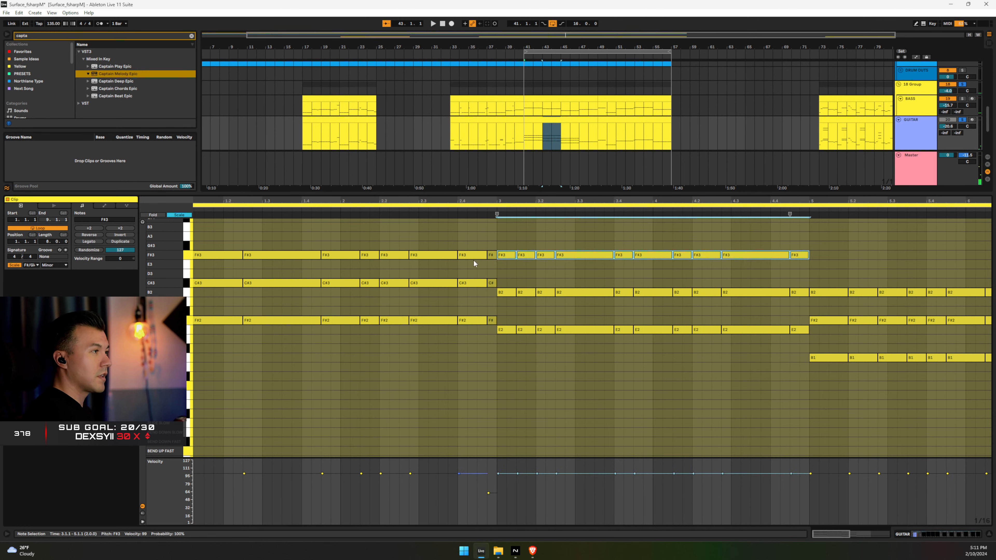
pyautogui.click(457, 231)
pyautogui.press('space')
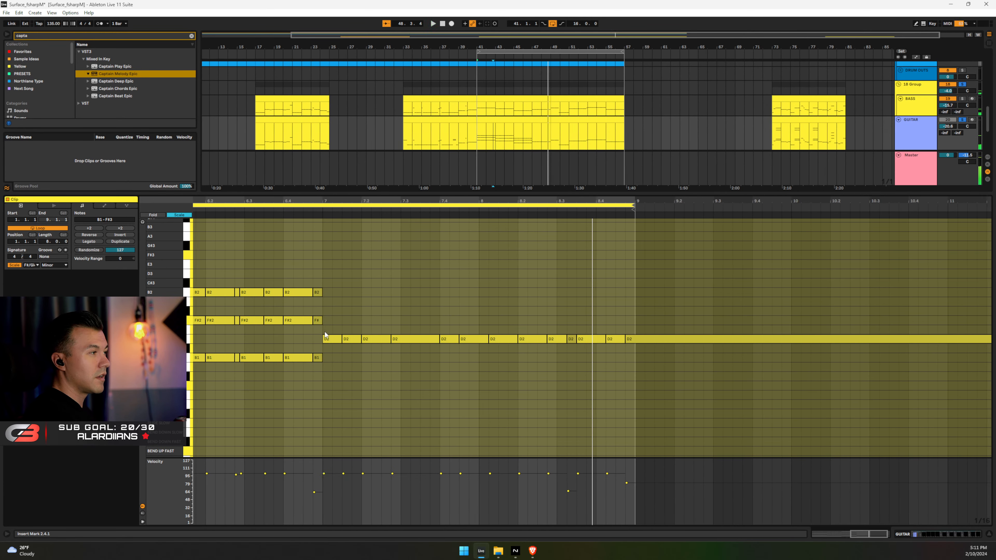
# Select the guitar clip's D2 notes from bar 7 on and listen to the section
pyautogui.moveTo(324, 328); pyautogui.dragTo(699, 363)
pyautogui.press('space')
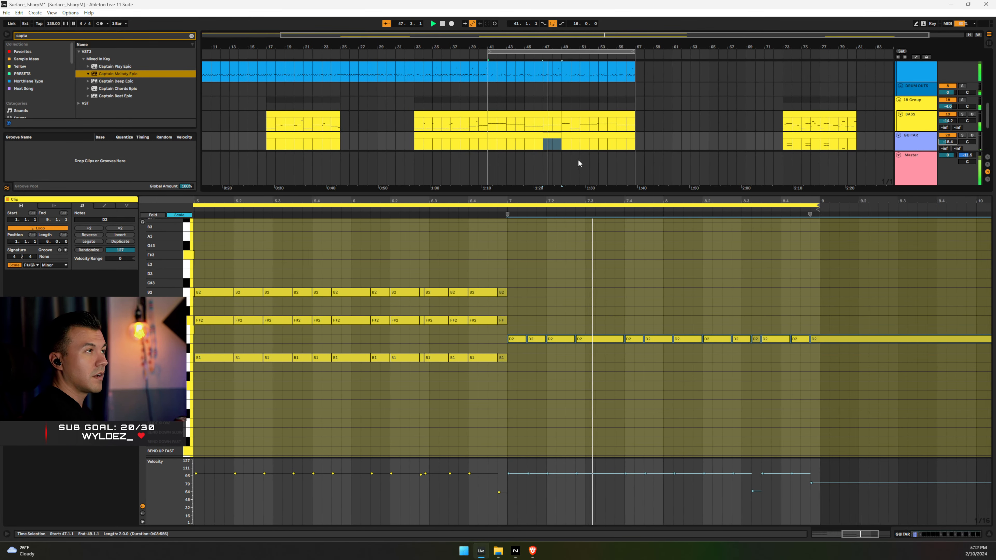
pyautogui.scroll(-2, 573, 105)
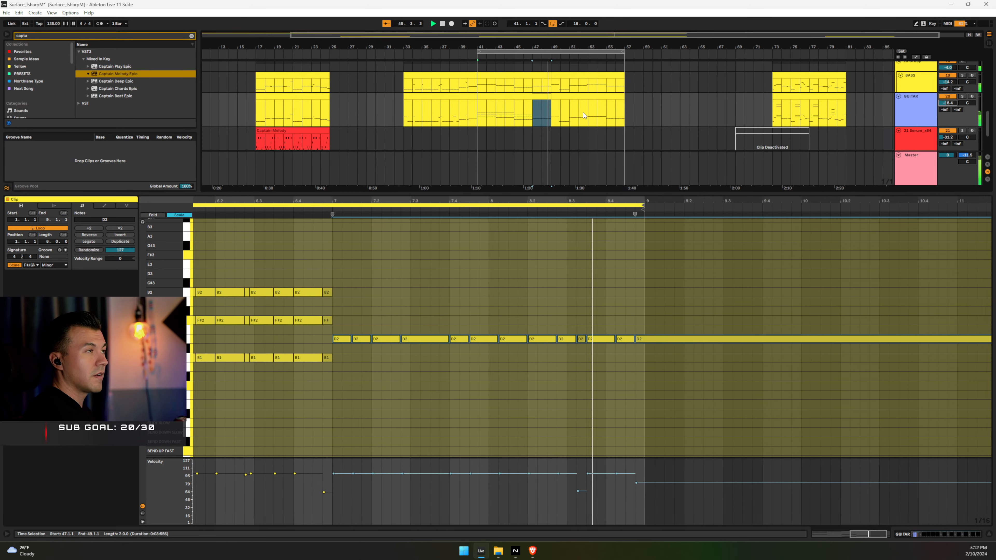
pyautogui.press('space')
# Open the GUITAR clip at bar 49 for note editing
pyautogui.click(558, 95)
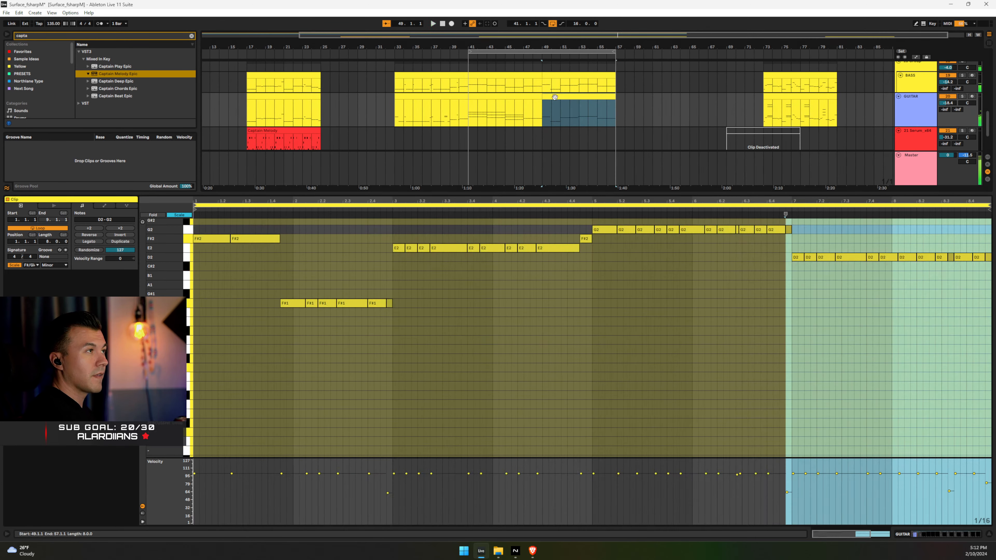
pyautogui.scroll(2, 364, 311)
pyautogui.click(258, 241)
pyautogui.moveTo(283, 260); pyautogui.dragTo(195, 293)
pyautogui.scroll(1, 315, 262)
# Stack copies of the F#1 notes between 1.4.3 and 3.1.1 at C#2 and E2
pyautogui.moveTo(277, 376); pyautogui.dragTo(408, 337)
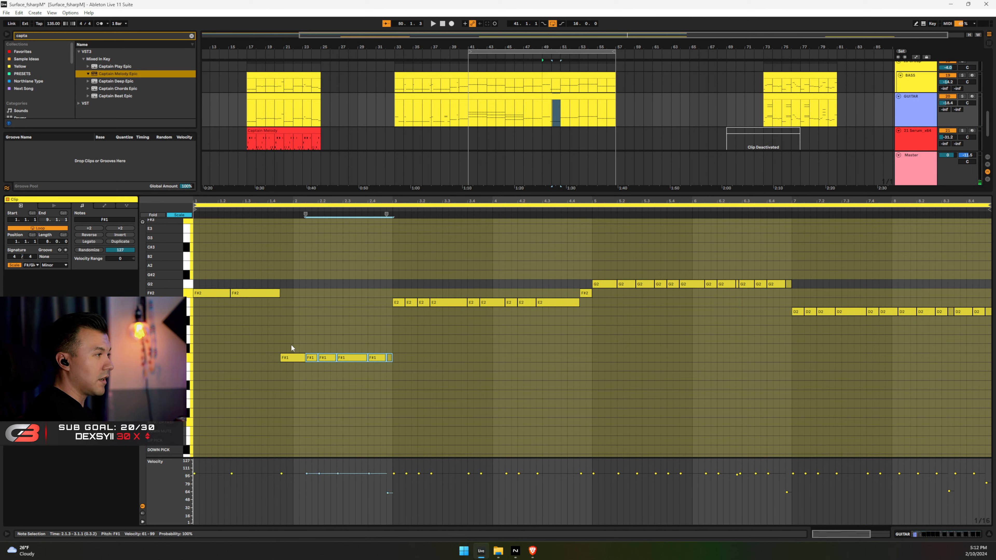
pyautogui.moveTo(249, 342); pyautogui.dragTo(488, 384)
pyautogui.moveTo(296, 359); pyautogui.dragTo(297, 304)
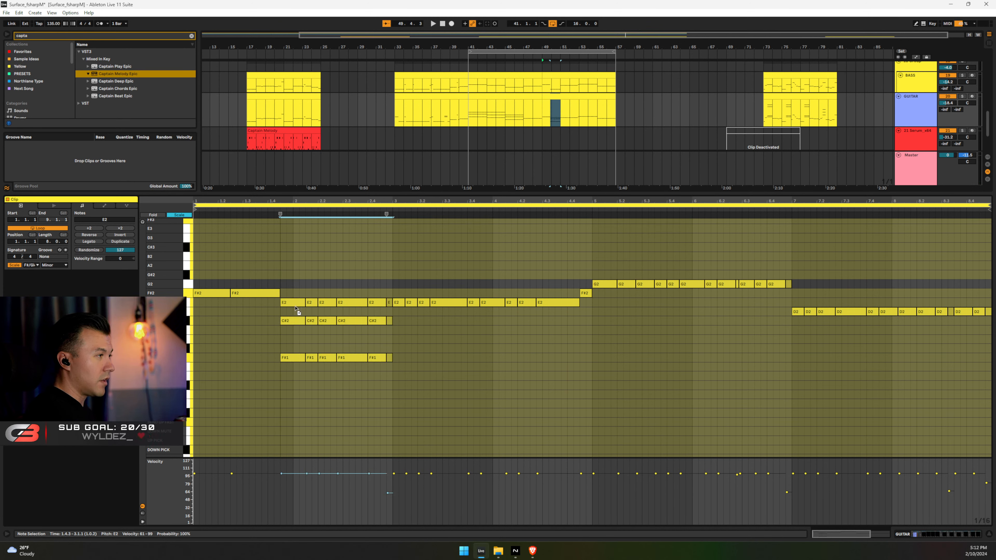
# Copy the E2 notes between 3.1.1 and 4.4.3 up to B2 and E3
pyautogui.moveTo(396, 289); pyautogui.dragTo(558, 323)
pyautogui.scroll(3, 397, 334)
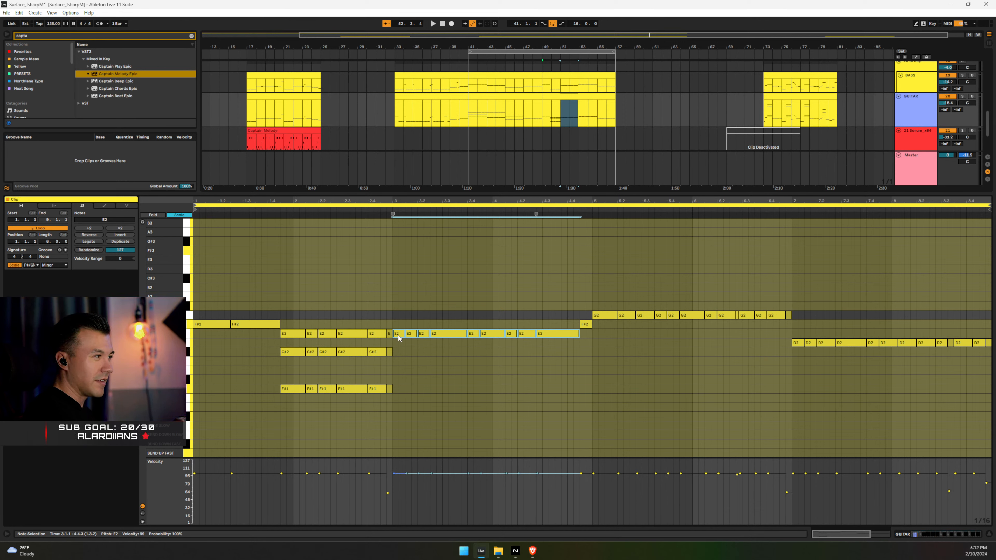
pyautogui.moveTo(398, 338); pyautogui.dragTo(397, 262)
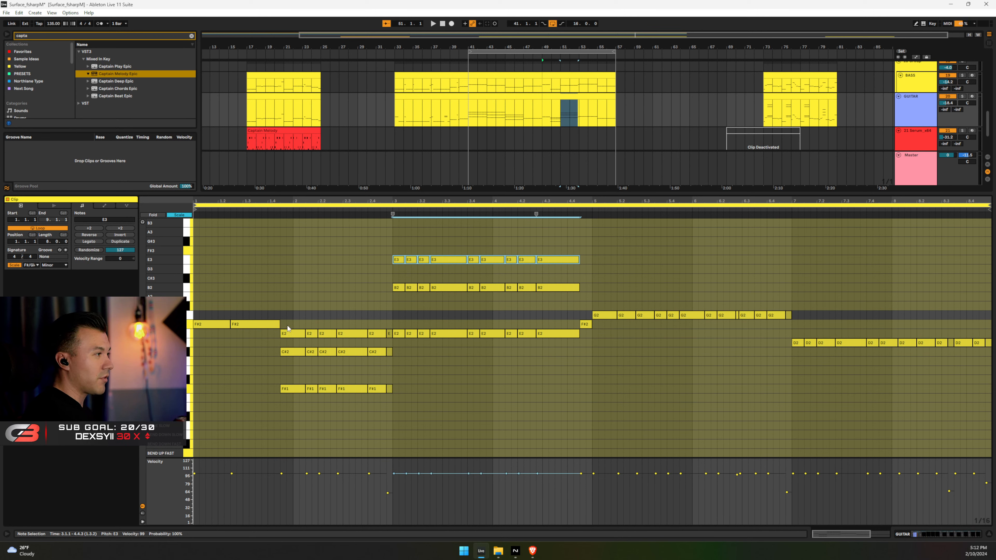
# Raise the E2 notes above the F#1 notes in bars 1–2 to F#2 and play the chord
pyautogui.moveTo(288, 325); pyautogui.dragTo(389, 343)
pyautogui.moveTo(309, 338)
pyautogui.mouseDown()
pyautogui.moveTo(296, 328)
pyautogui.moveTo(296, 344)
pyautogui.moveTo(296, 328)
pyautogui.mouseUp()
pyautogui.press('space')
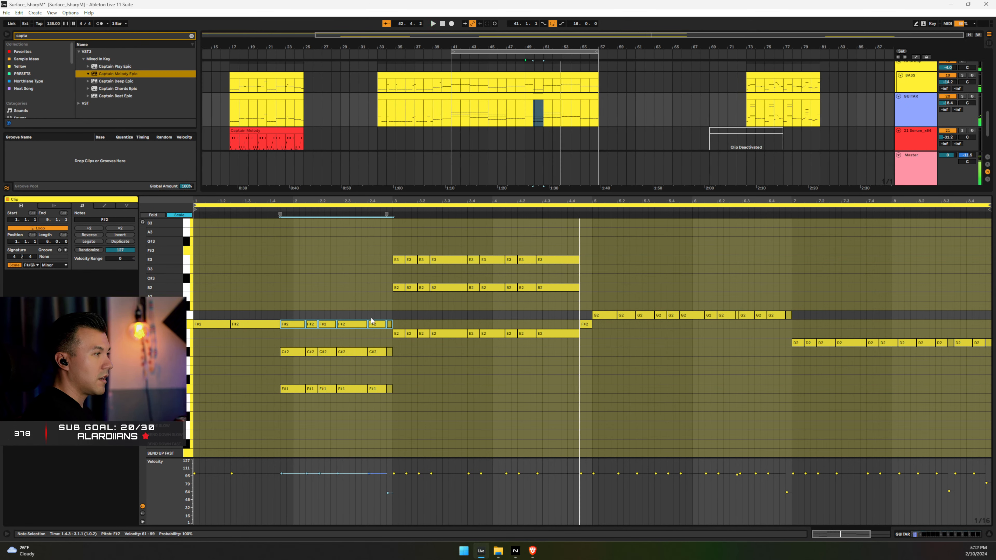
# Delete the F#2 and C#2 copies above the F#1 notes in bars 1–2 and play the section
pyautogui.press('Delete')
pyautogui.moveTo(388, 313); pyautogui.dragTo(290, 360)
pyautogui.press('Delete')
pyautogui.press('space')
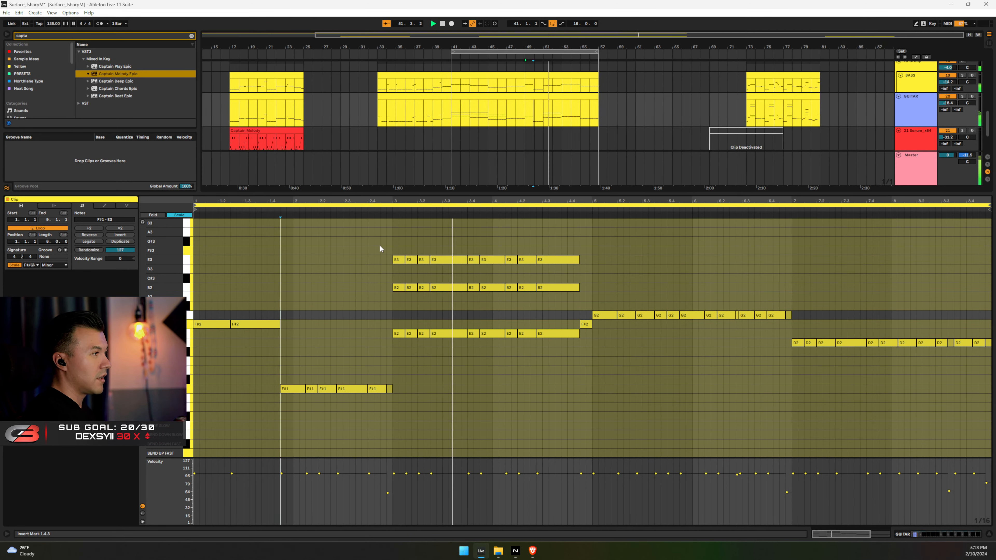
# Raise the E3 notes between 3.1.1 and 4.4.3 to F#3 and play the section
pyautogui.moveTo(379, 245); pyautogui.dragTo(647, 259)
pyautogui.press('Up')
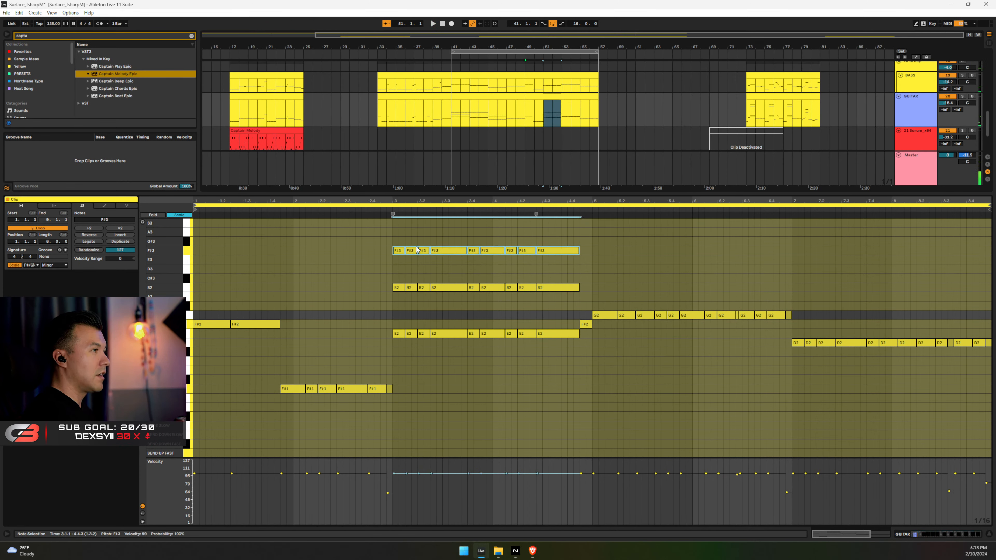
pyautogui.click(398, 272)
pyautogui.press('space')
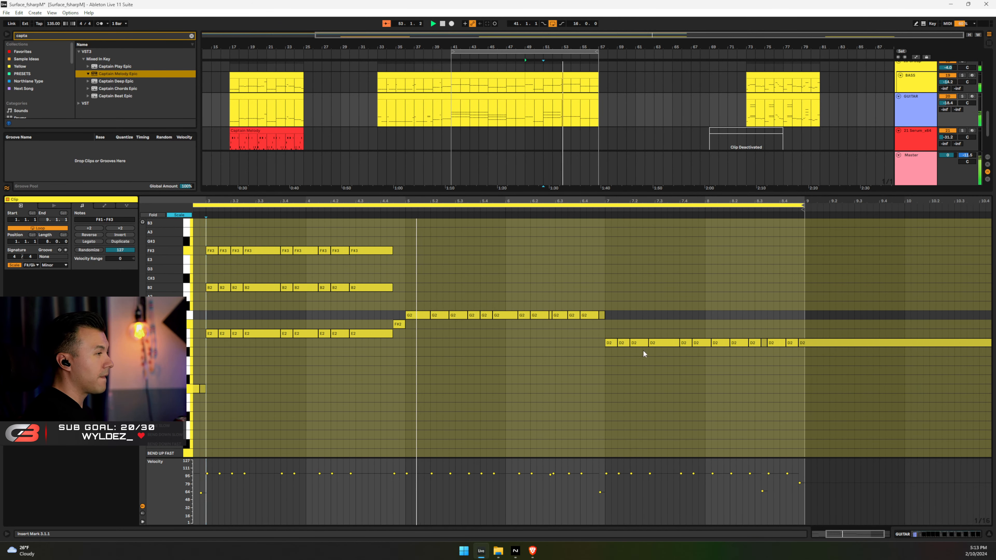
# Select the guitar clip's G2 notes between 5.1.1 and 7.1.1
pyautogui.moveTo(573, 317); pyautogui.dragTo(418, 298)
pyautogui.moveTo(621, 323); pyautogui.dragTo(626, 325)
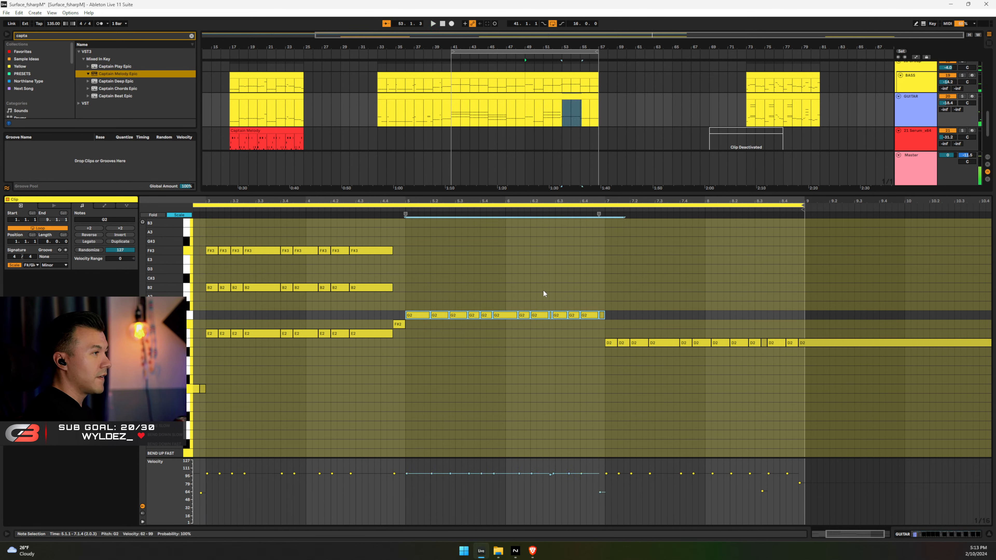
pyautogui.scroll(4, 501, 316)
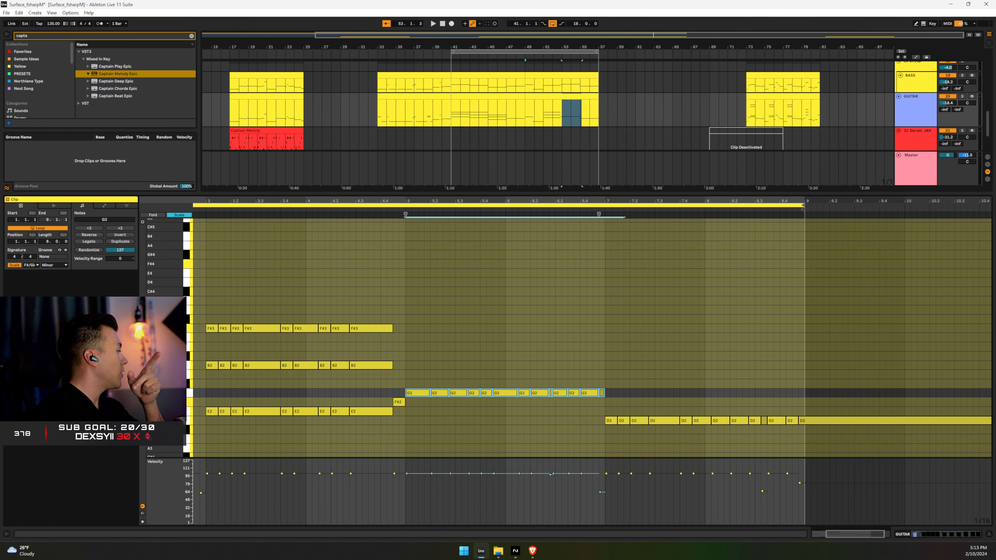
# Switch to the Drop F# 7-string tuning page in Brave and audition the open strings, including B on its own
pyautogui.moveTo(532, 550)
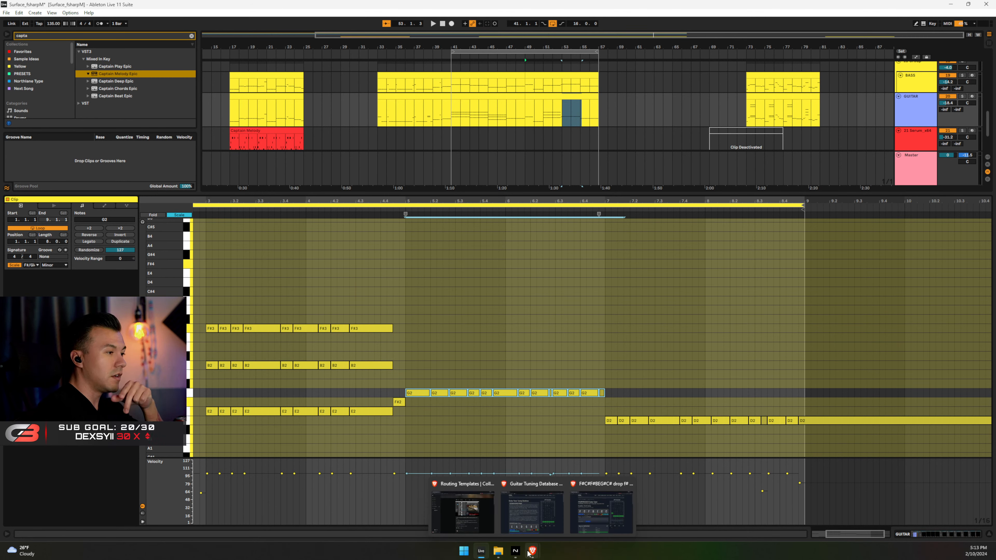
pyautogui.click(591, 491)
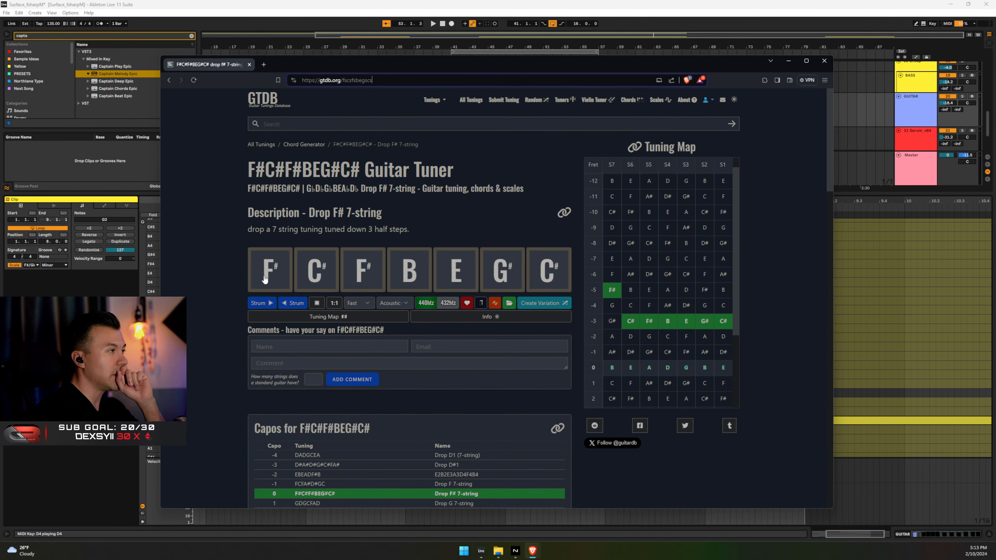
pyautogui.click(267, 280)
pyautogui.click(329, 277)
pyautogui.click(376, 277)
pyautogui.click(413, 277)
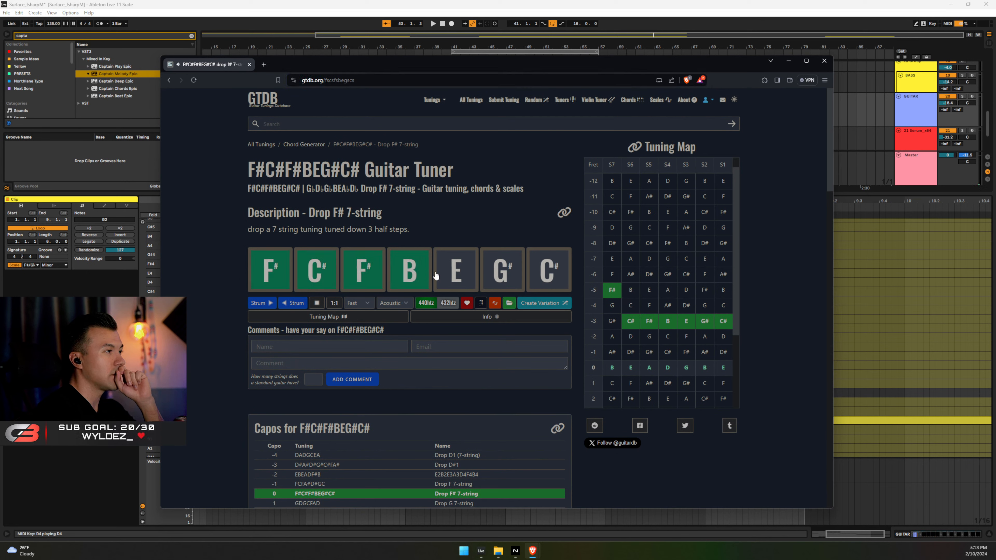
pyautogui.click(456, 272)
pyautogui.click(509, 272)
pyautogui.click(549, 273)
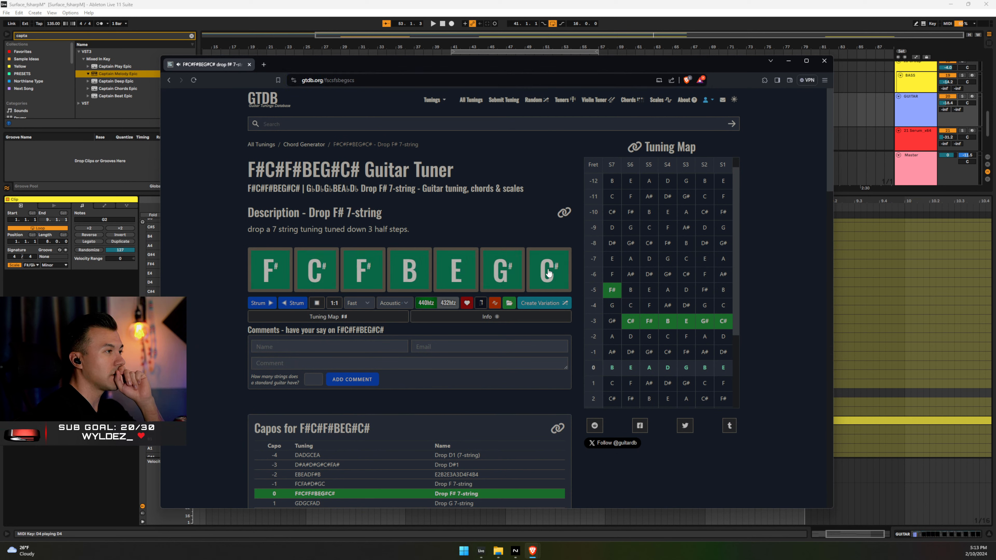
pyautogui.click(313, 304)
pyautogui.click(418, 276)
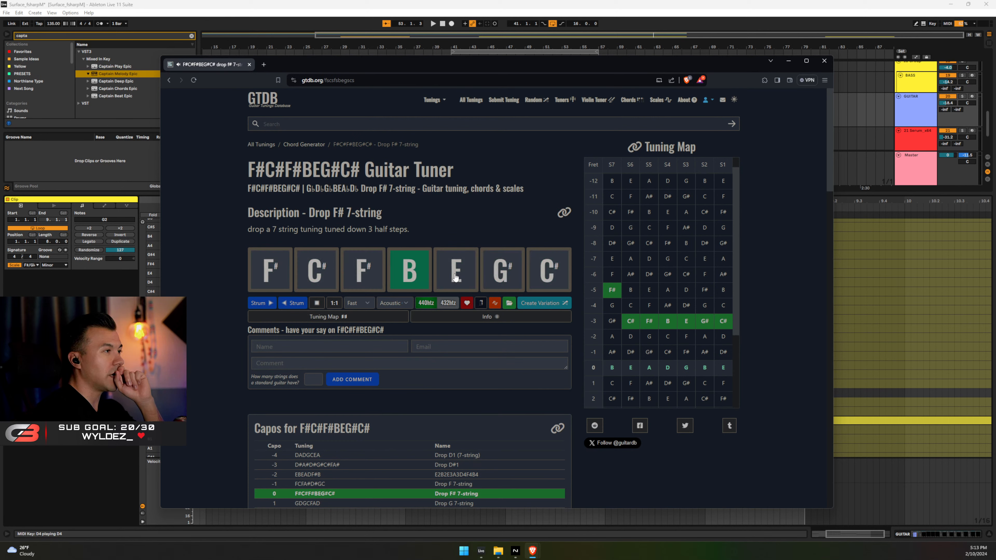
pyautogui.click(315, 303)
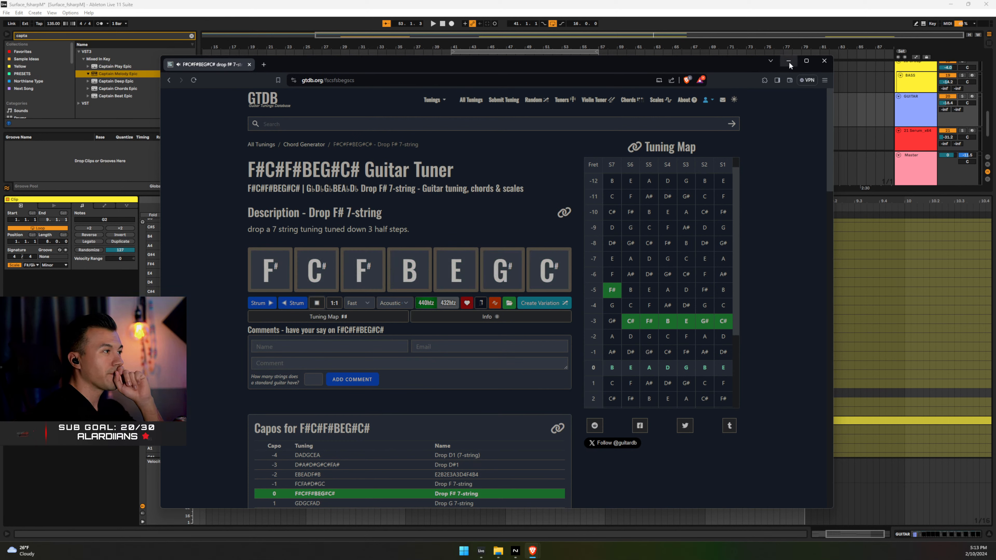
# Return to Ableton Live and stack copies of the selected G2 notes at B3, E4 and G#4
pyautogui.moveTo(526, 61); pyautogui.dragTo(0, 43)
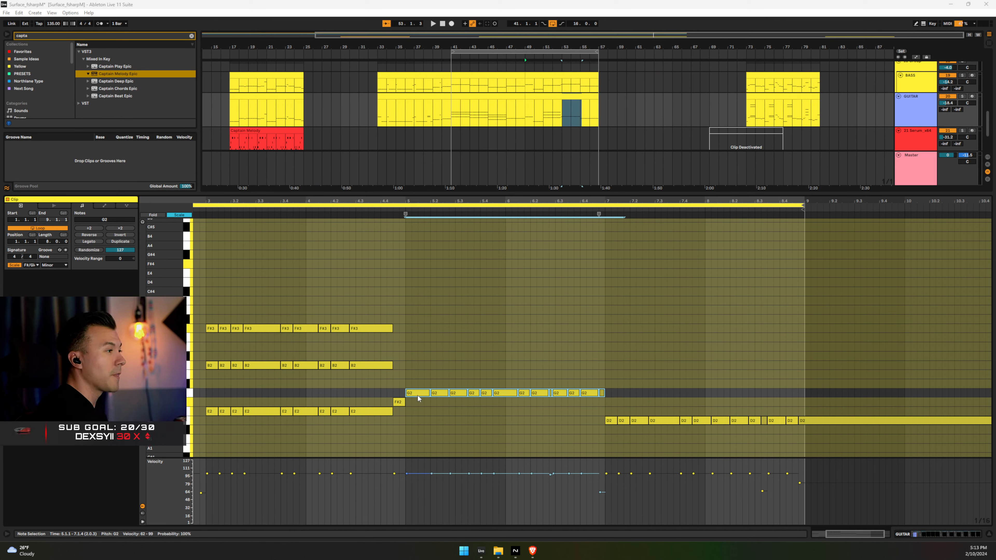
pyautogui.keyDown('ctrl'); pyautogui.moveTo(418, 397); pyautogui.dragTo(416, 253); pyautogui.keyUp('ctrl')
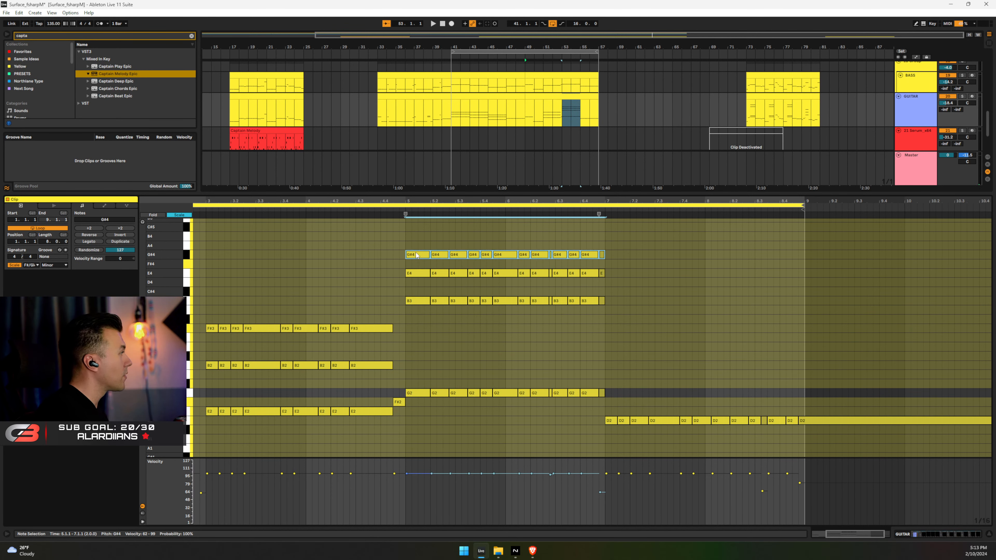
# Stack a copy of the G#4 notes at C#5, solo the guitar track and play the chord section from 5.1.1
pyautogui.scroll(2, 417, 256)
pyautogui.keyDown('ctrl'); pyautogui.moveTo(411, 290); pyautogui.dragTo(411, 261); pyautogui.keyUp('ctrl')
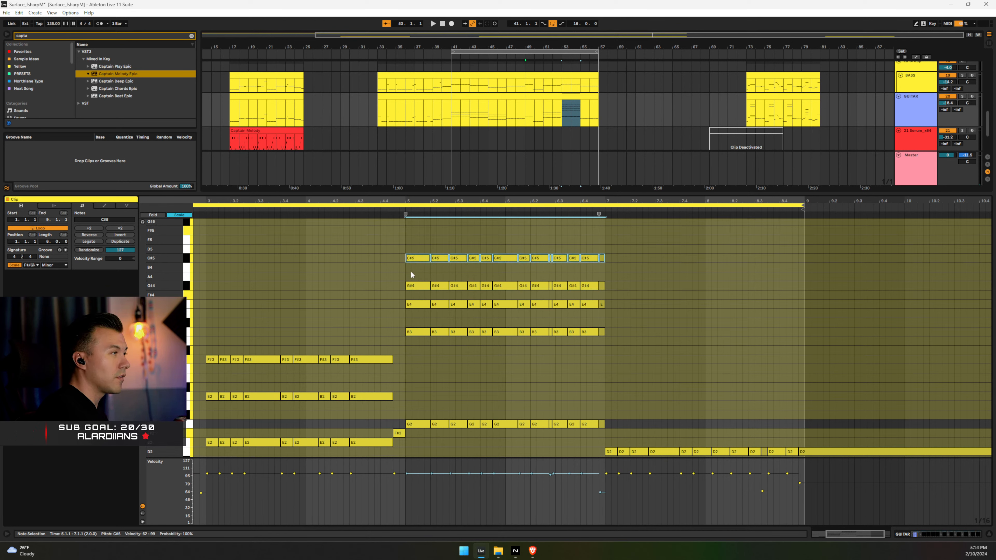
pyautogui.click(409, 271)
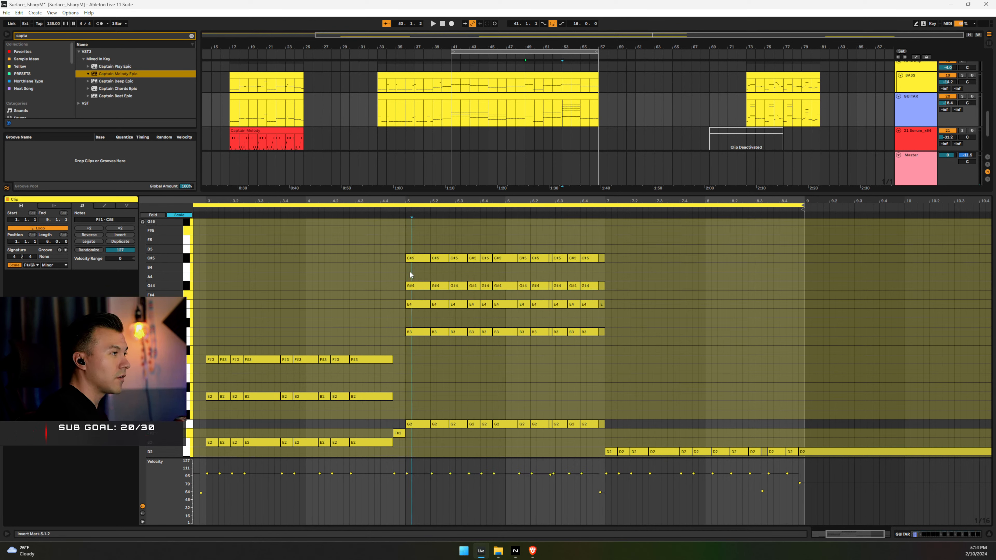
pyautogui.click(962, 96)
pyautogui.press('space')
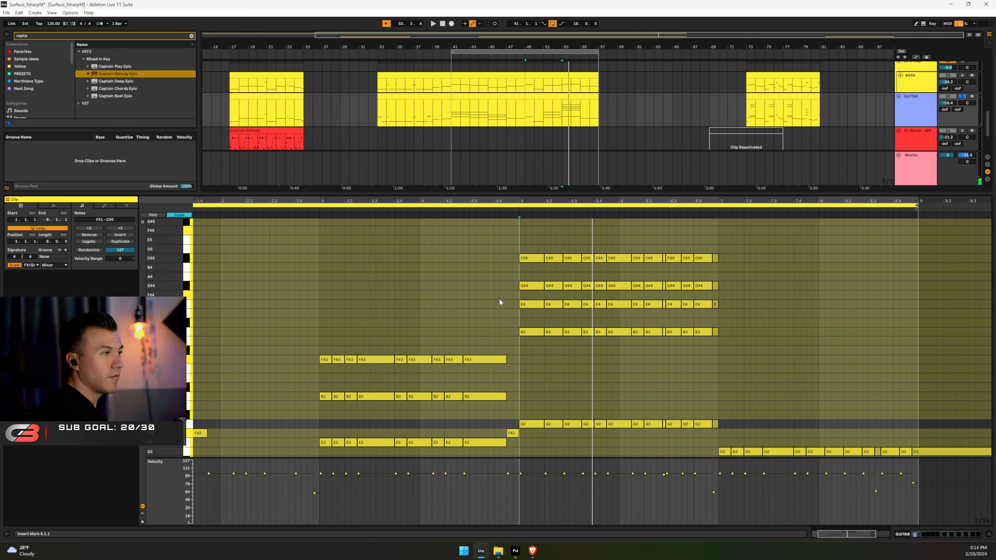
pyautogui.press('space')
# Deactivate the E4 notes and the B3 notes in turn, playing the chord section from 5.1.1 after each change
pyautogui.moveTo(499, 298); pyautogui.dragTo(779, 313)
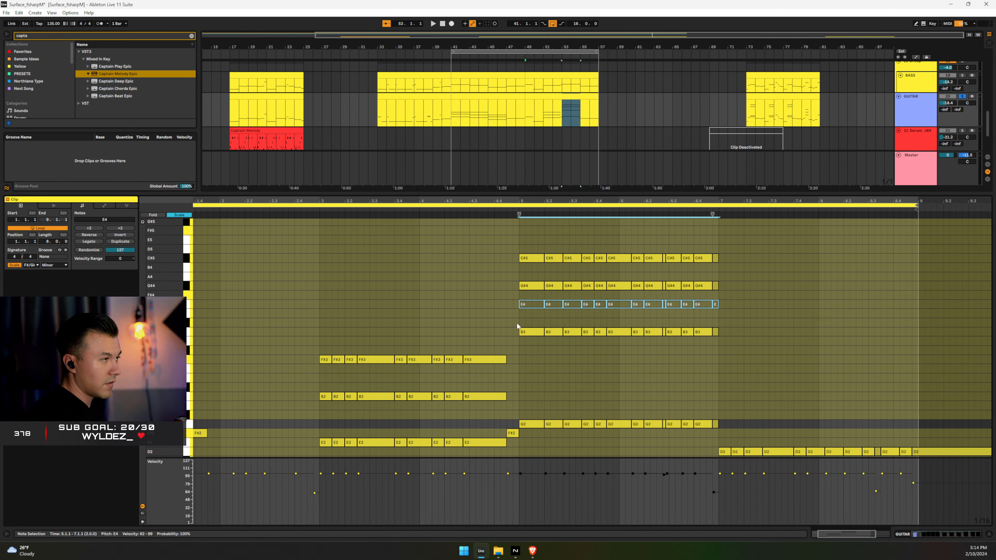
pyautogui.click(520, 320)
pyautogui.press('space')
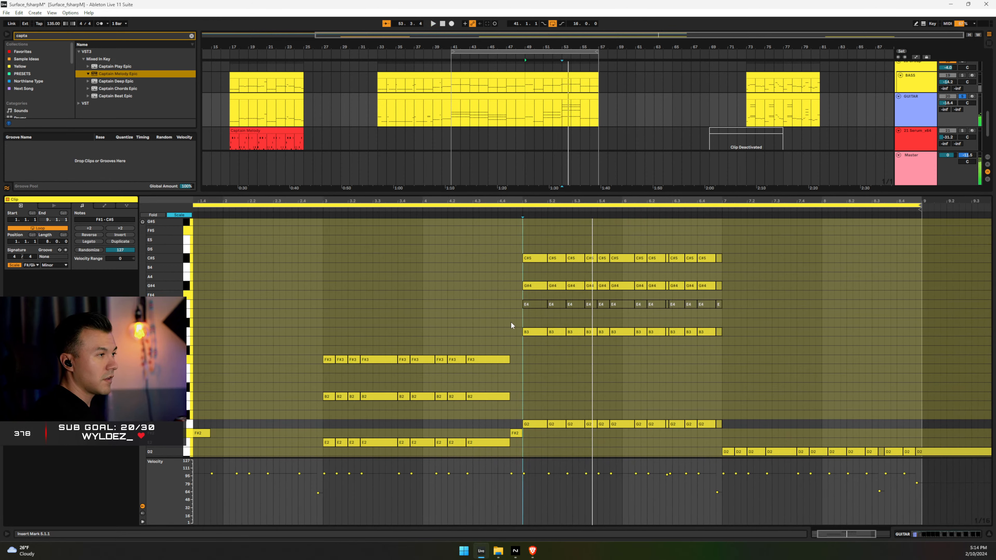
pyautogui.press('space')
pyautogui.moveTo(510, 325); pyautogui.dragTo(847, 347)
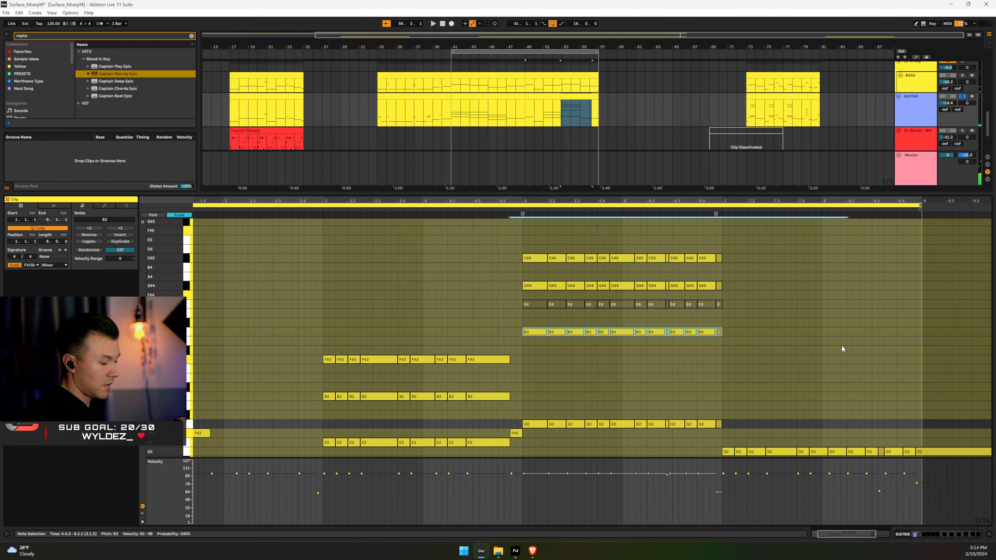
pyautogui.click(518, 316)
pyautogui.press('space')
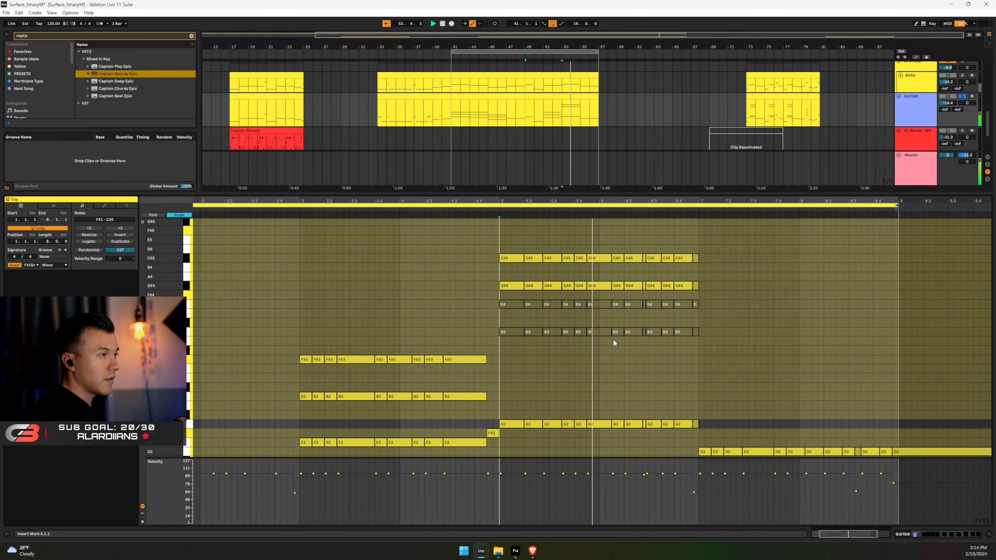
pyautogui.press('space')
# Deactivate the C#5 and G#4 notes, reactivate the E4 notes and play the chord section from 5.1.1
pyautogui.moveTo(477, 235); pyautogui.dragTo(817, 275)
pyautogui.moveTo(470, 273); pyautogui.dragTo(749, 302)
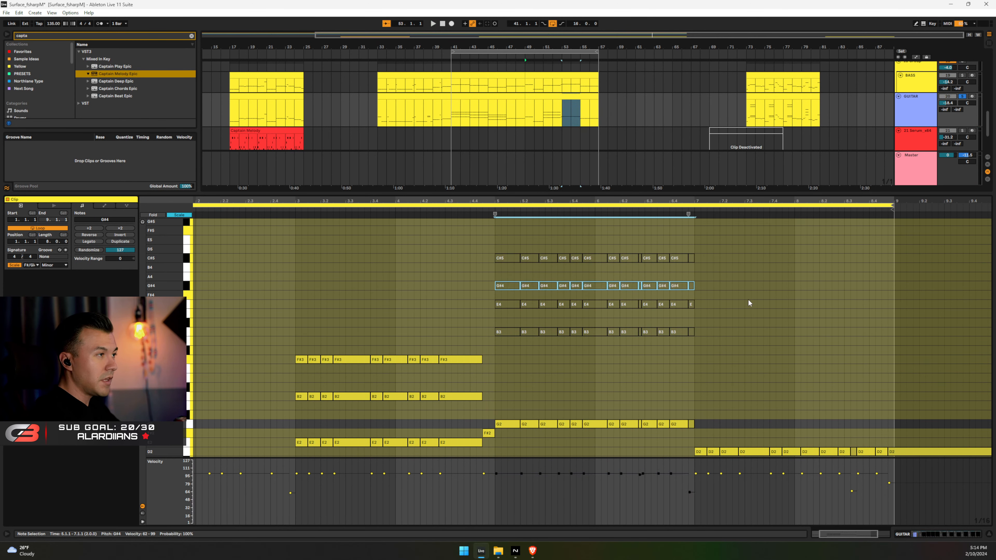
pyautogui.moveTo(467, 298); pyautogui.dragTo(829, 321)
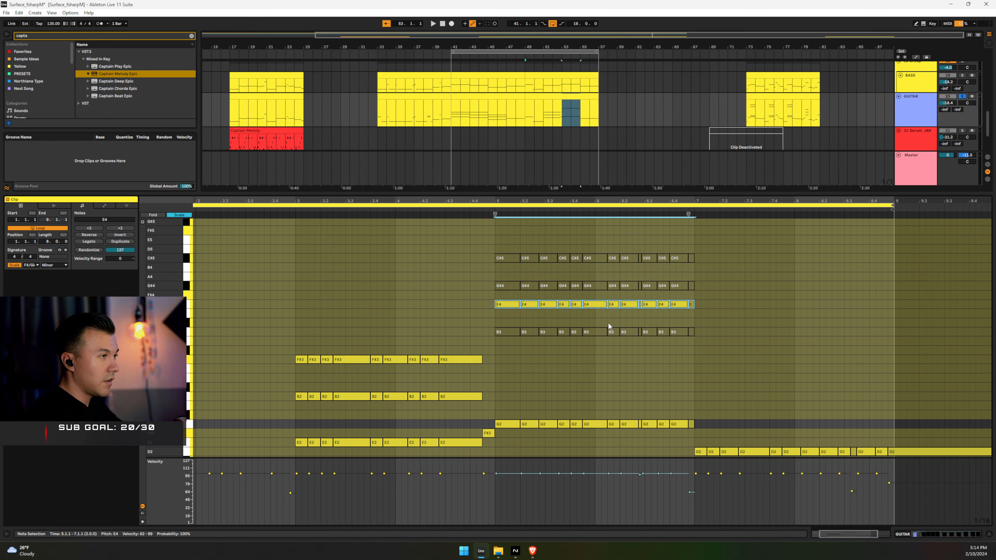
pyautogui.click(489, 319)
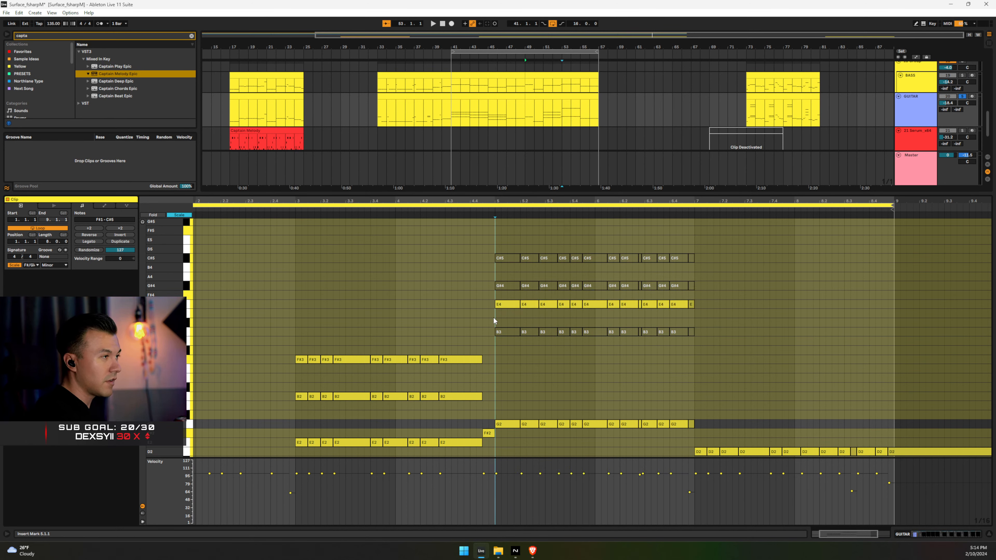
pyautogui.press('space')
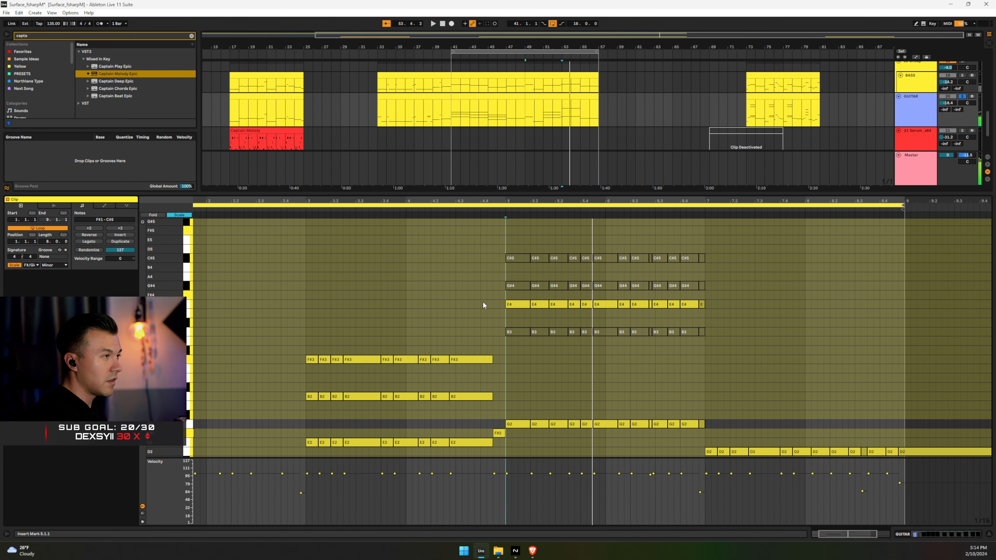
# Deactivate the E4 notes and reactivate the B3 notes to hear B3 over the G2 root
pyautogui.moveTo(483, 302); pyautogui.dragTo(738, 315)
pyautogui.moveTo(480, 322); pyautogui.dragTo(762, 340)
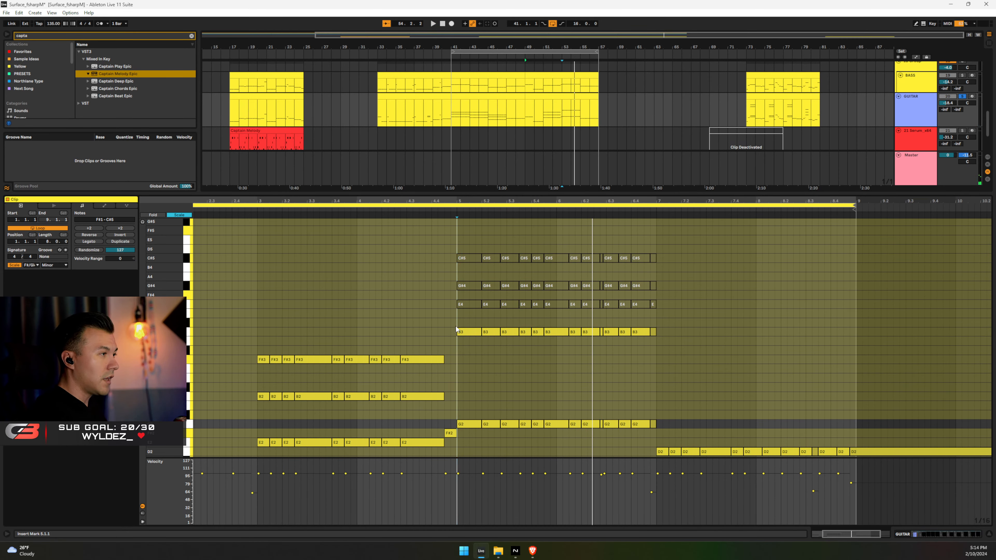
pyautogui.moveTo(446, 330); pyautogui.dragTo(728, 350)
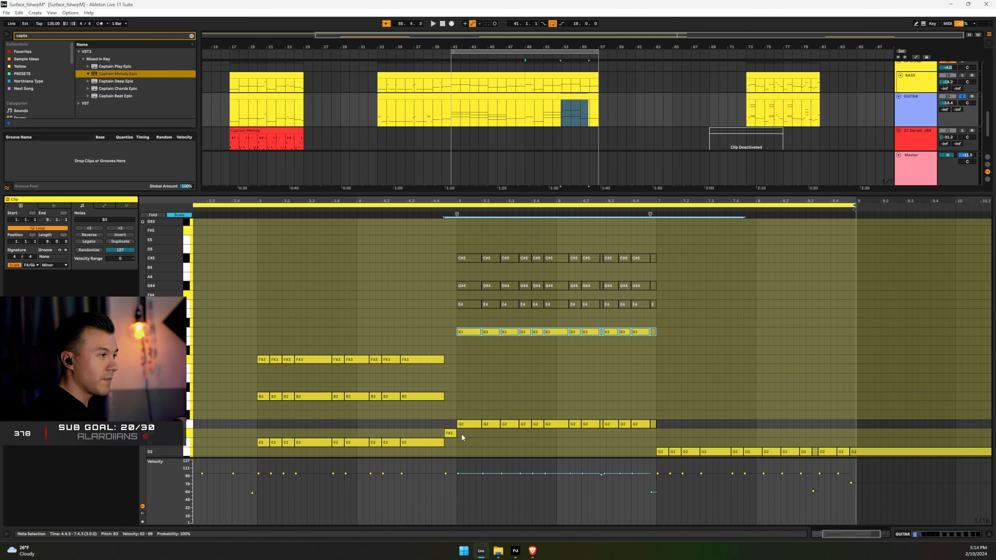
# Turn off the scale-only note view, stack a copy of the G2 notes at G3 and play the section
pyautogui.moveTo(461, 438); pyautogui.dragTo(684, 416)
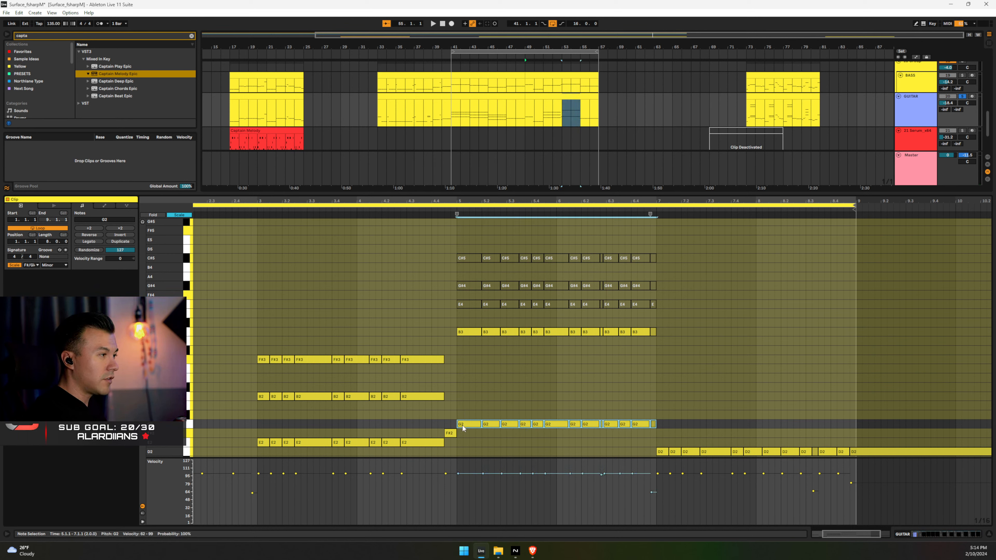
pyautogui.moveTo(462, 427); pyautogui.dragTo(464, 428)
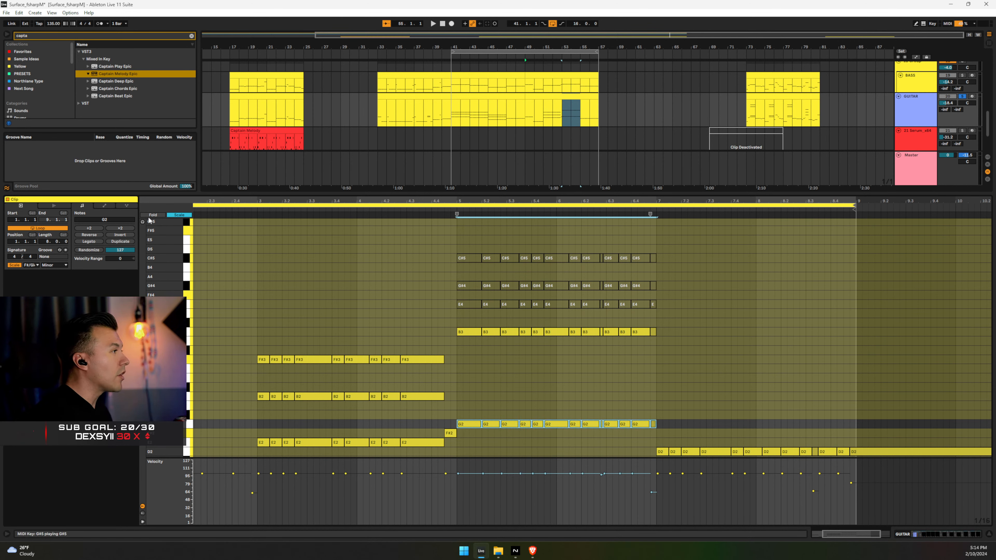
pyautogui.click(177, 215)
pyautogui.scroll(5, 563, 314)
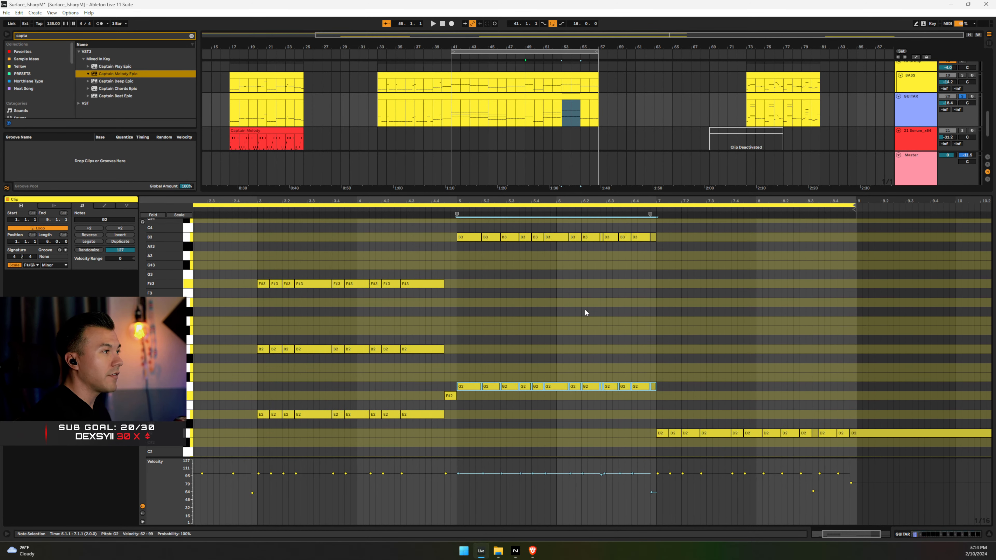
pyautogui.moveTo(472, 390); pyautogui.dragTo(472, 278)
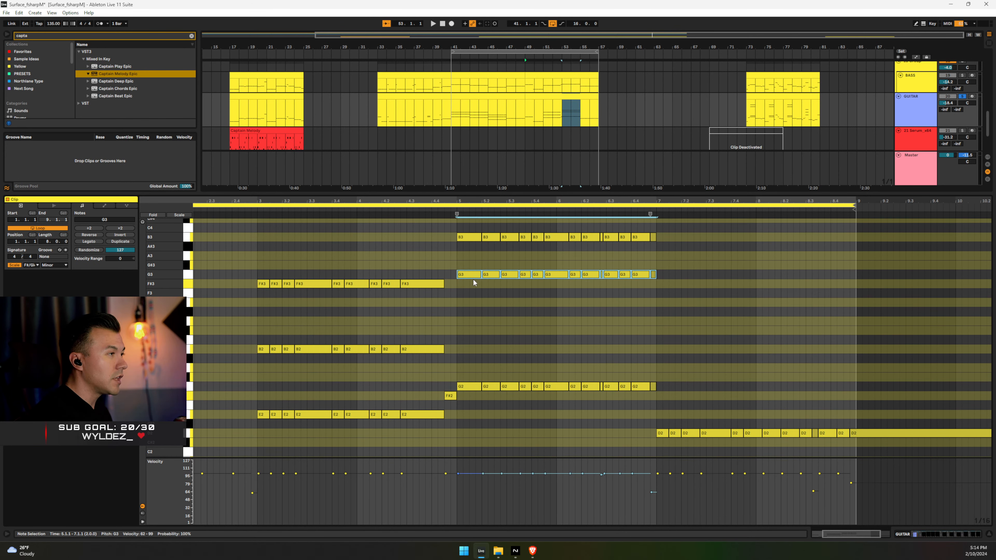
pyautogui.click(458, 292)
pyautogui.press('space')
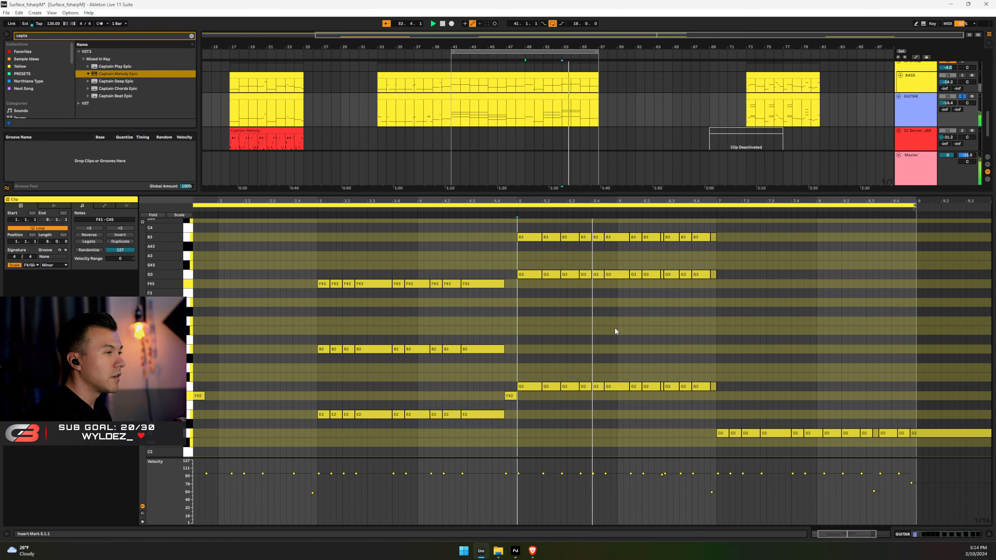
# Stop playback and stack a copy of the G3 notes between 5.1.1 and 7.1.1 at D3
pyautogui.click(493, 275)
pyautogui.press('space')
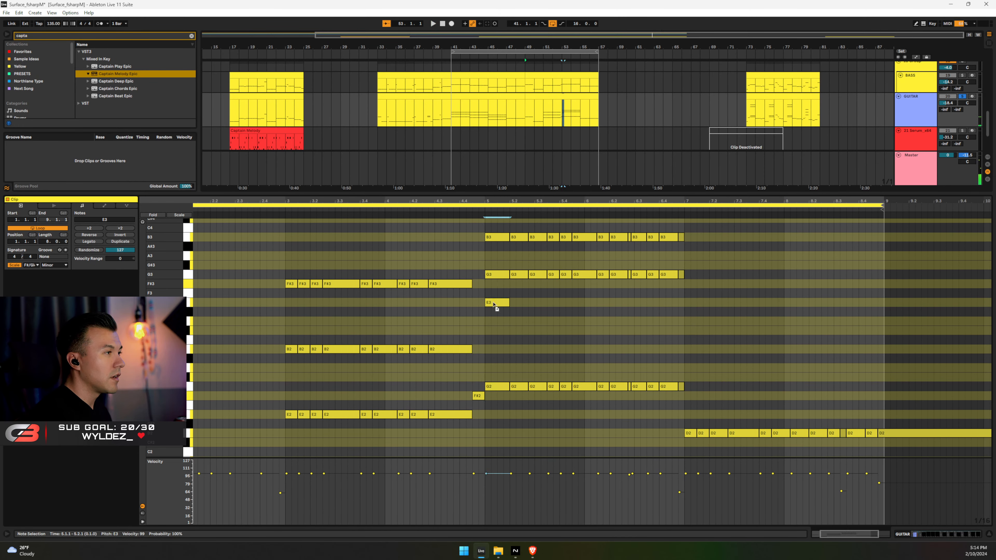
pyautogui.moveTo(488, 266); pyautogui.dragTo(736, 312)
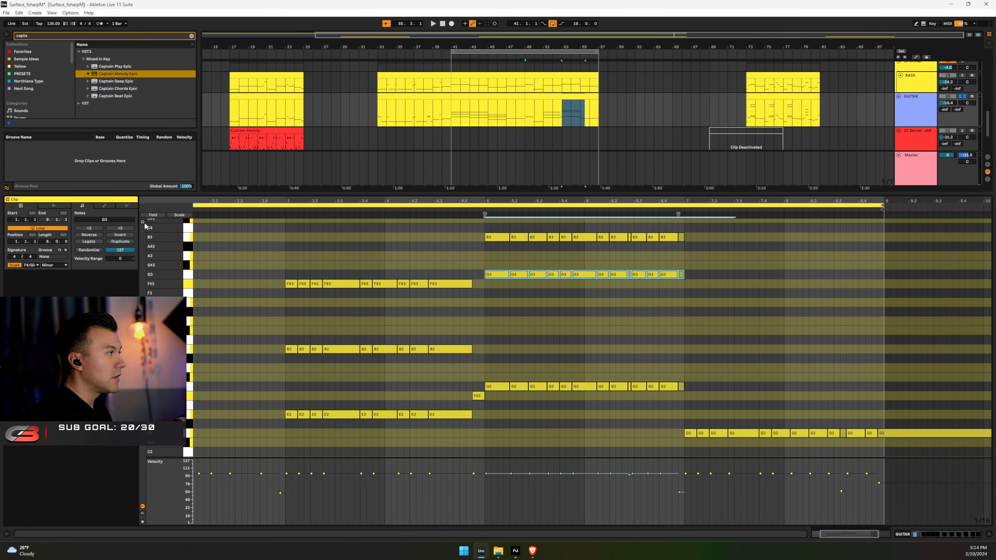
pyautogui.moveTo(486, 258); pyautogui.dragTo(771, 321)
pyautogui.moveTo(492, 275); pyautogui.dragTo(494, 326)
# Select the first chord's G2, D3, G3 and B3 notes, and play the voicing from 5.1.1
pyautogui.moveTo(502, 413); pyautogui.dragTo(500, 247)
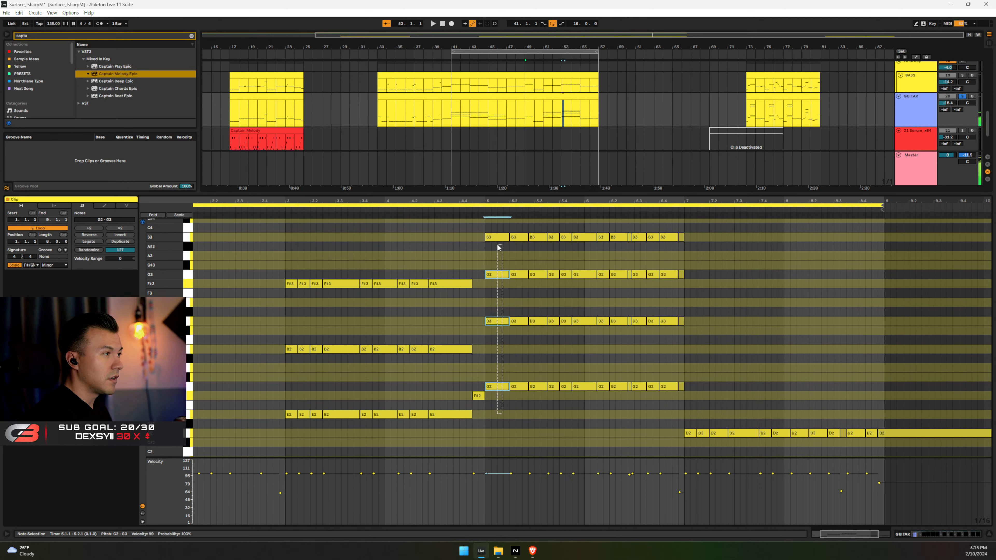
pyautogui.moveTo(484, 397); pyautogui.dragTo(501, 231)
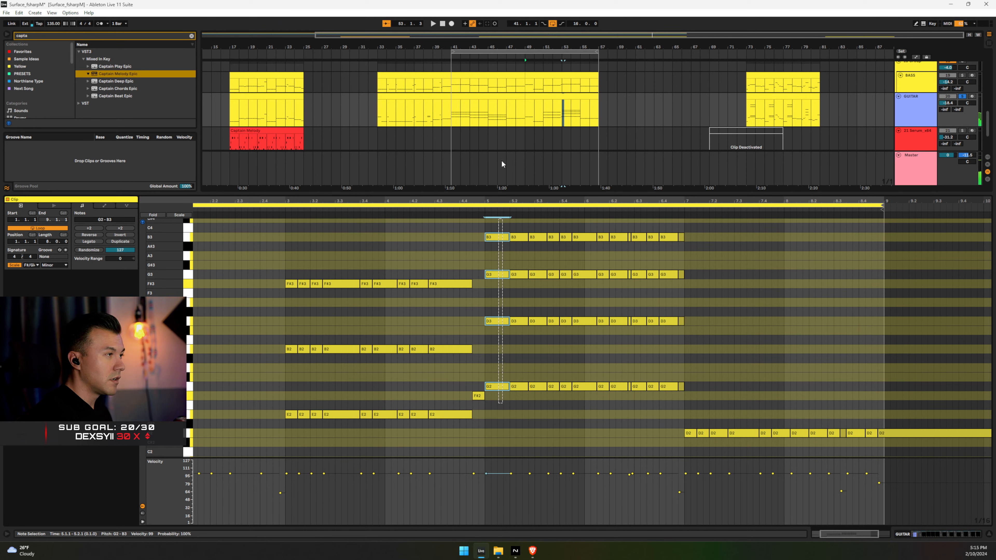
pyautogui.click(485, 290)
pyautogui.press('space')
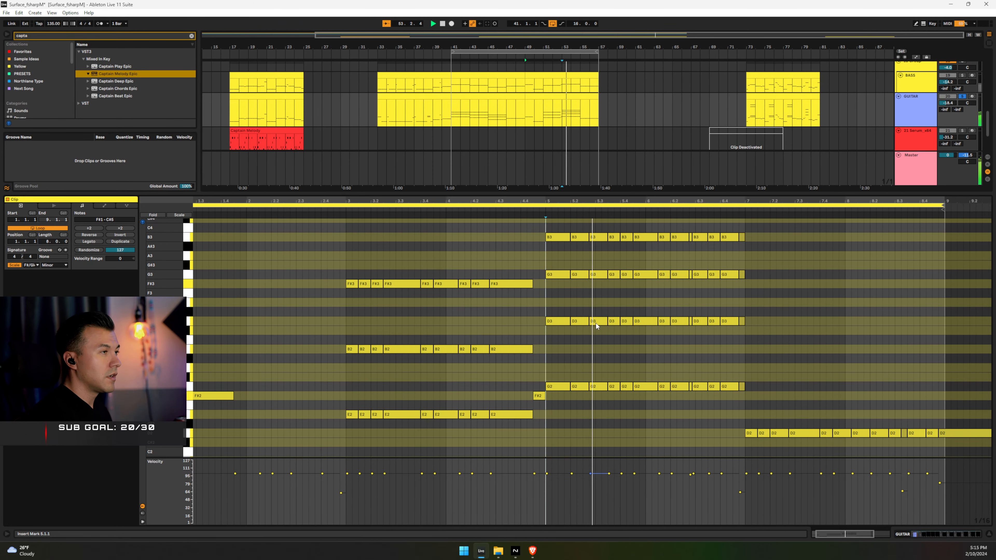
pyautogui.scroll(3, 595, 323)
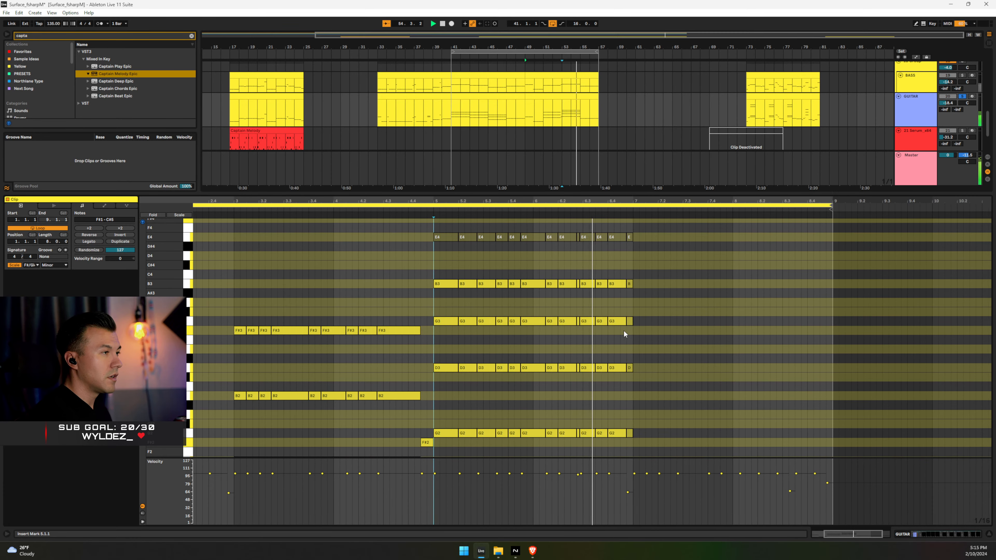
pyautogui.press('space')
# Reactivate the E4 notes between 5.1.1 and 7.1.1 and play the chord with them
pyautogui.scroll(1, 400, 251)
pyautogui.click(404, 227)
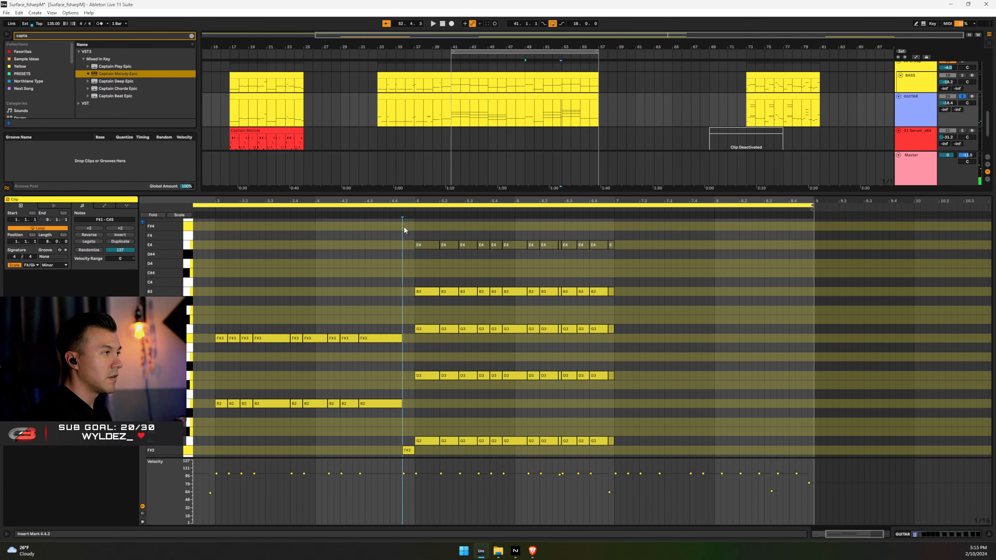
pyautogui.moveTo(404, 231); pyautogui.dragTo(742, 269)
pyautogui.press('space')
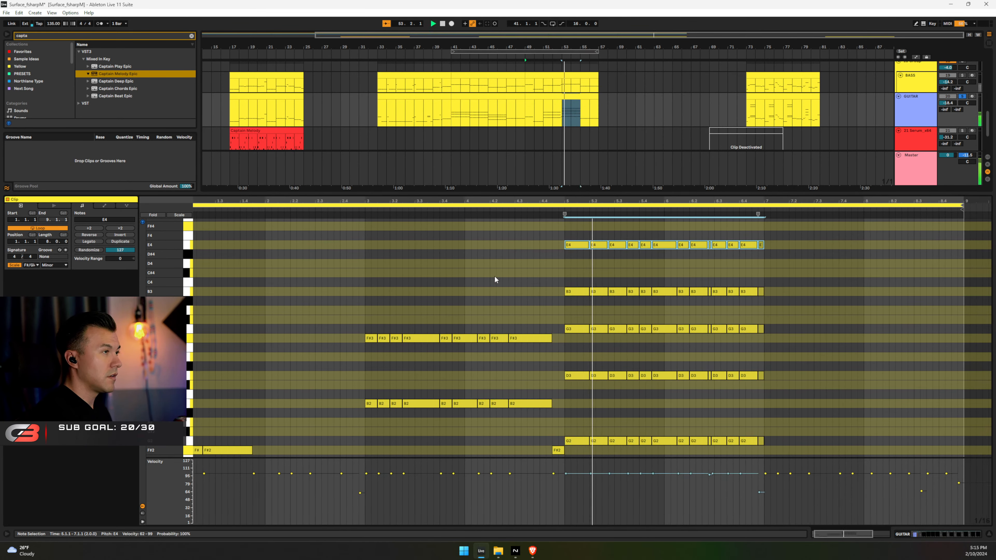
# Deactivate the B3 notes, reactivate the G#4 notes and play the resulting chord voicing
pyautogui.scroll(3, 477, 283)
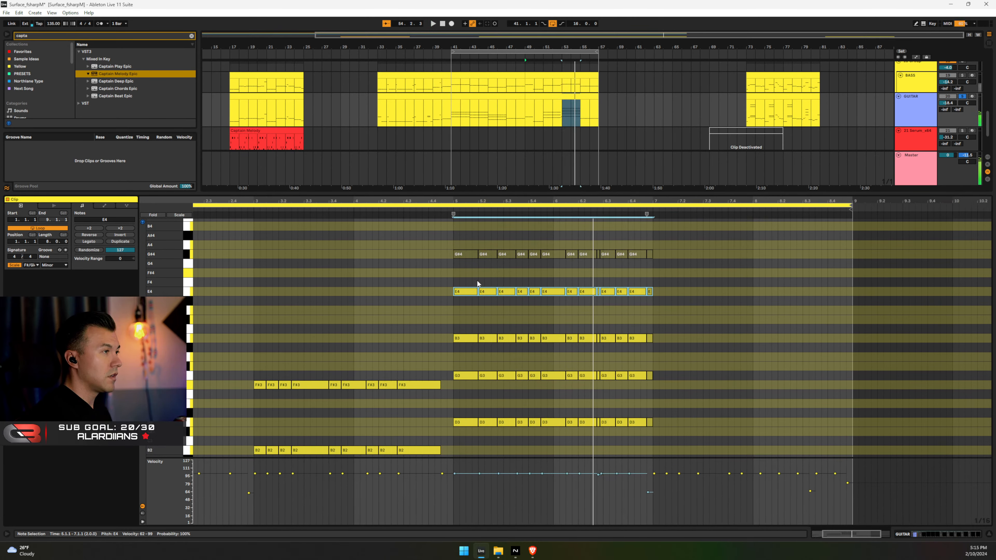
pyautogui.moveTo(433, 323); pyautogui.dragTo(734, 336)
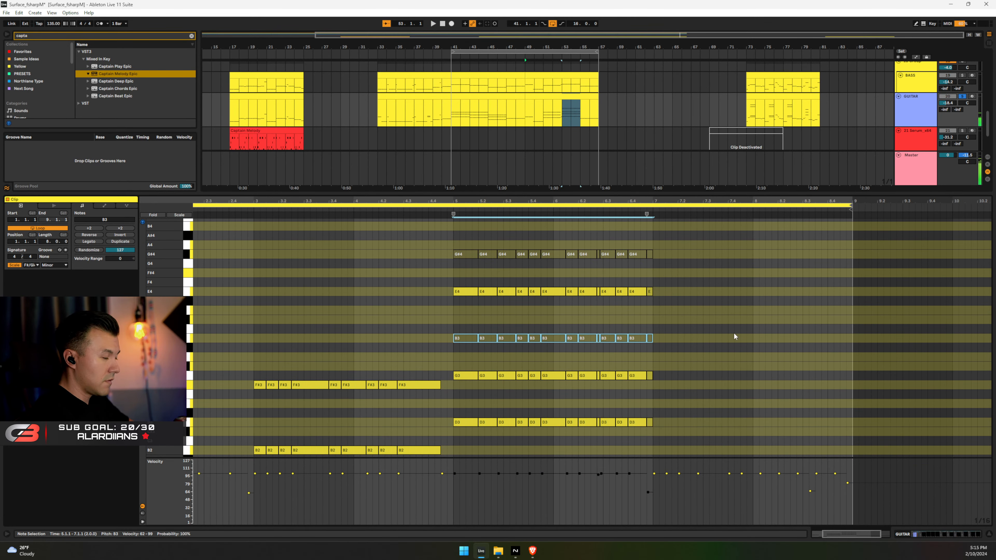
pyautogui.moveTo(433, 237); pyautogui.dragTo(766, 291)
pyautogui.moveTo(416, 238); pyautogui.dragTo(718, 273)
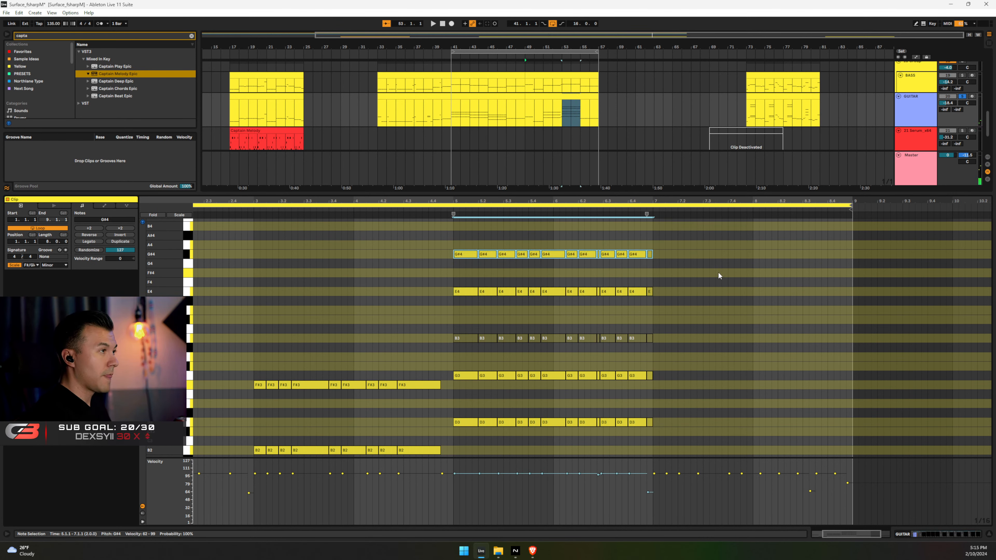
pyautogui.press('space')
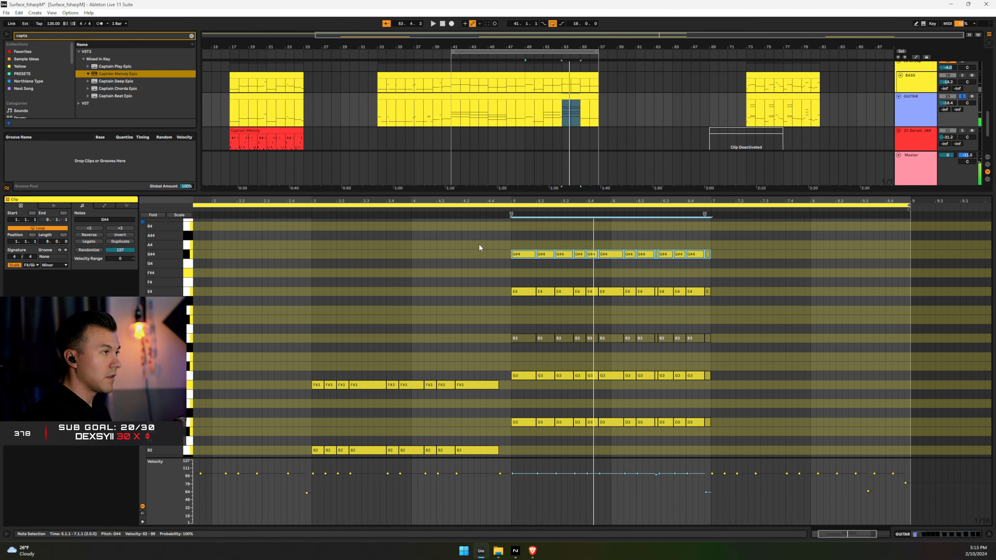
# Deactivate the G#4 notes, try the chord with the C#5 notes active, and deactivate C#5 again
pyautogui.scroll(3, 531, 241)
pyautogui.moveTo(489, 284); pyautogui.dragTo(871, 314)
pyautogui.moveTo(479, 238); pyautogui.dragTo(814, 275)
pyautogui.press('space')
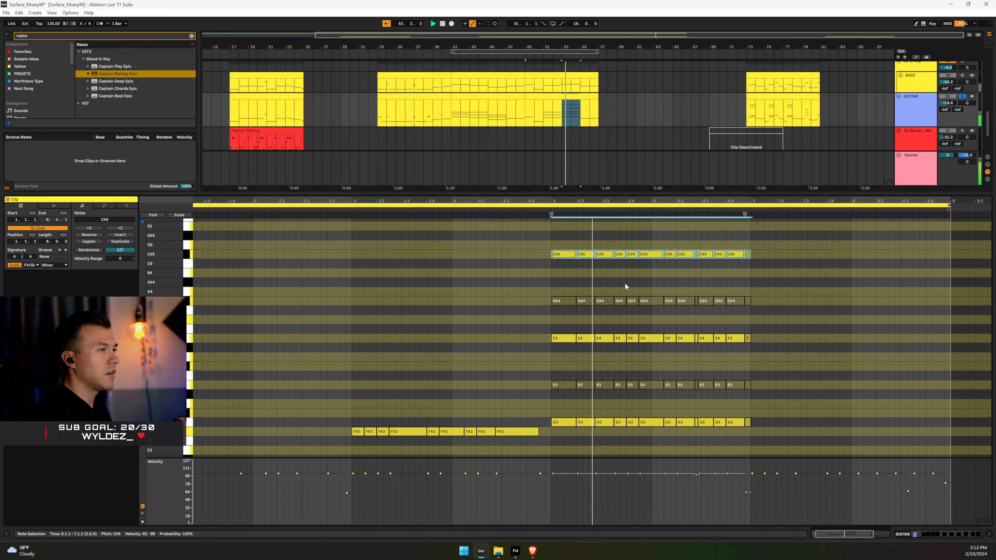
pyautogui.press('space')
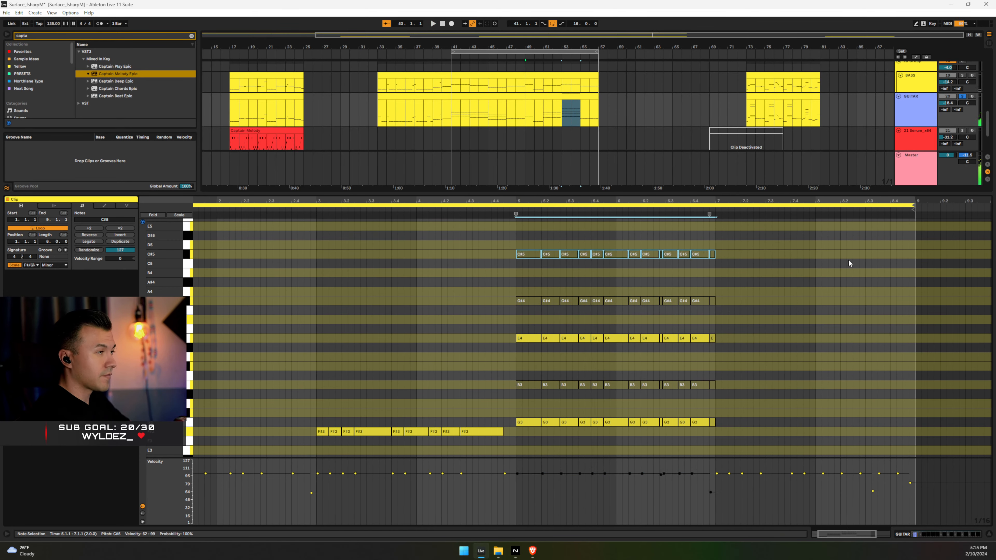
# Raise the E4 notes between 5.1.1 and 7.1.1 to F#4
pyautogui.scroll(-4, 590, 284)
pyautogui.scroll(3, 619, 349)
pyautogui.scroll(-2, 592, 334)
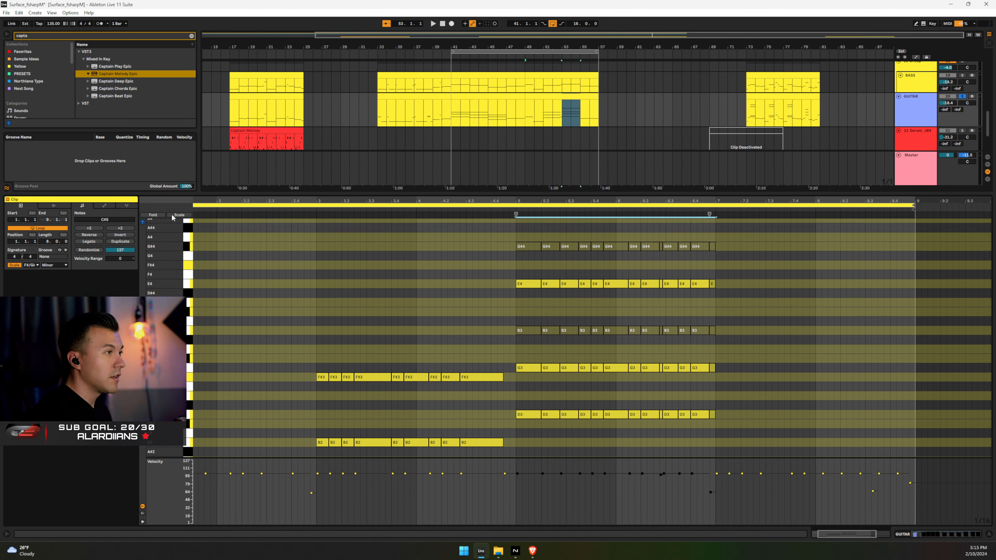
pyautogui.moveTo(489, 268); pyautogui.dragTo(847, 287)
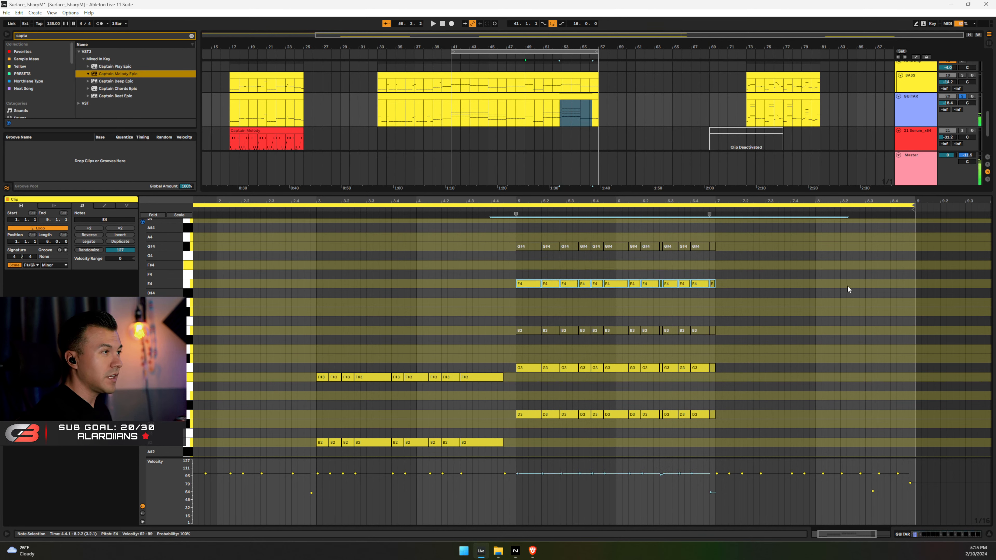
pyautogui.press('Up')
pyautogui.press('Up')
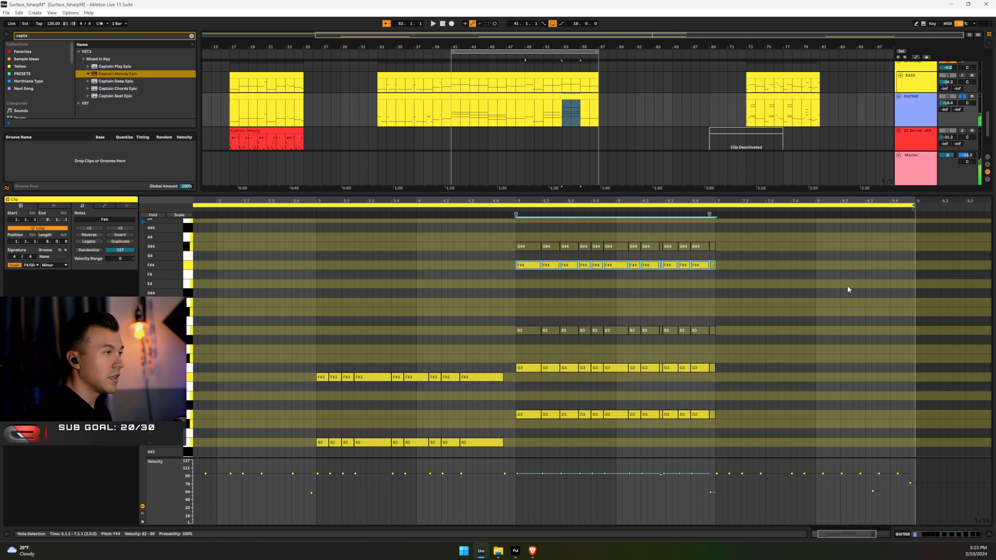
# Play the guitar chord between 5.1.1 and 7.1.1 with the F#4 notes and review its stacked voicing
pyautogui.press('space')
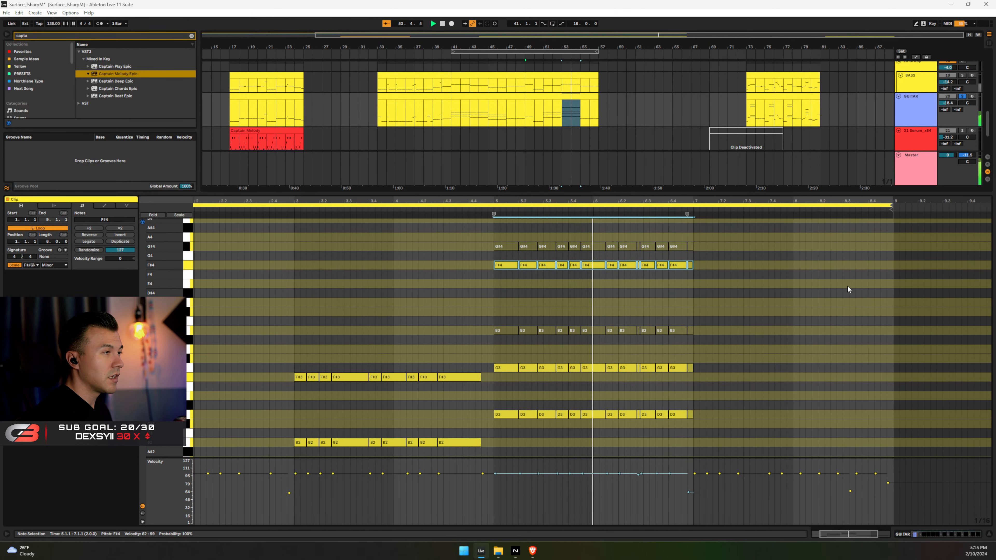
pyautogui.press('space')
pyautogui.scroll(5, 660, 327)
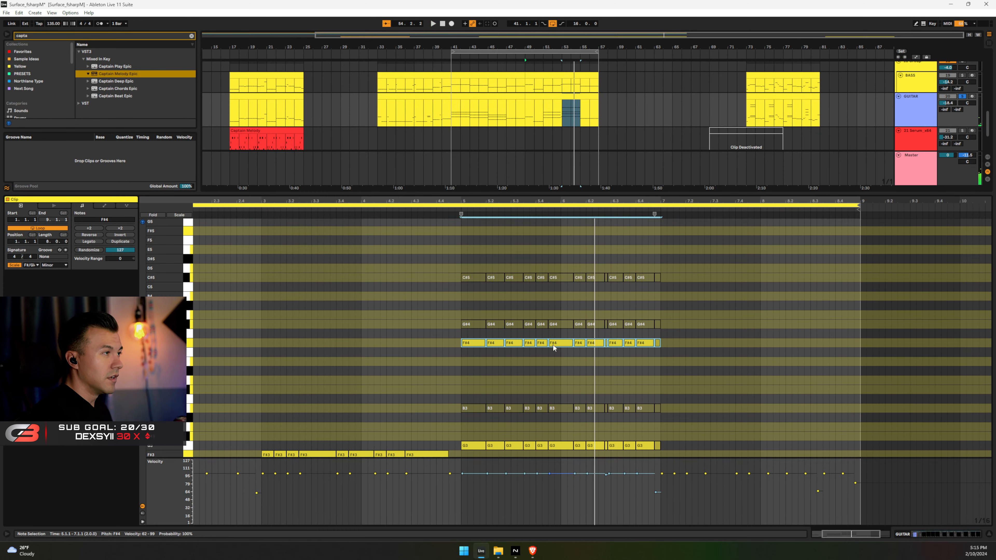
pyautogui.scroll(-3, 496, 337)
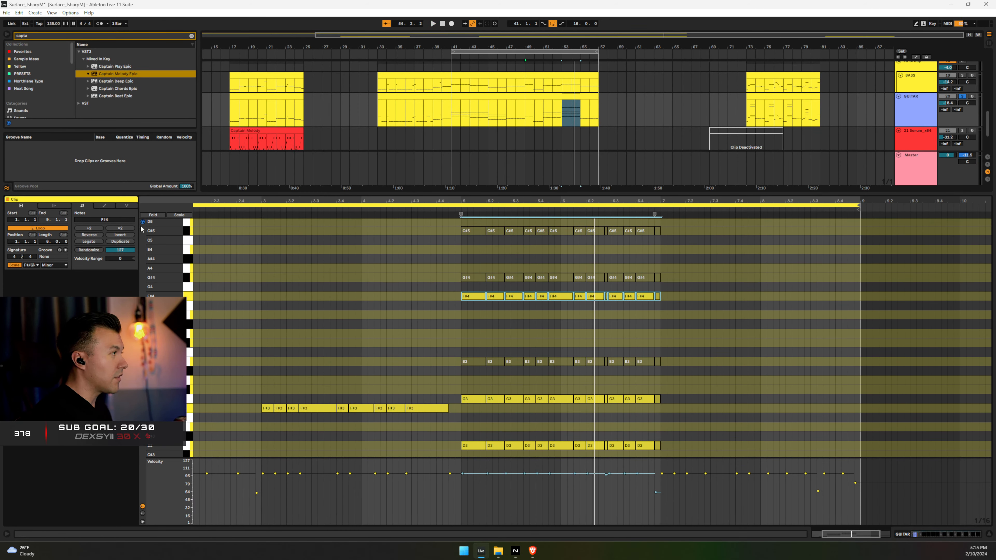
# Restrict the piano roll to the scale's notes, unsolo the GUITAR track and play the progression from 3.1.1
pyautogui.click(178, 215)
pyautogui.hscroll(-3, 693, 279)
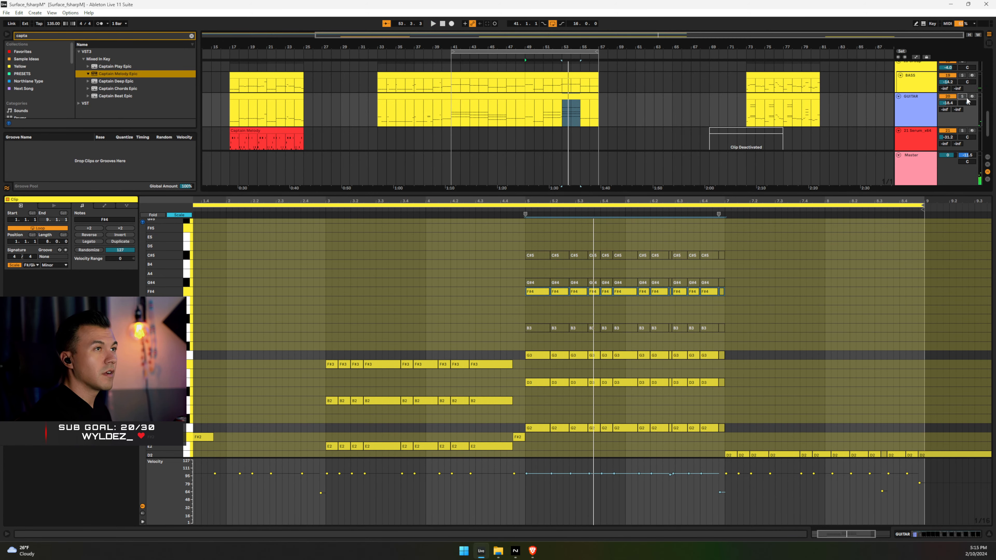
pyautogui.click(327, 276)
pyautogui.press('space')
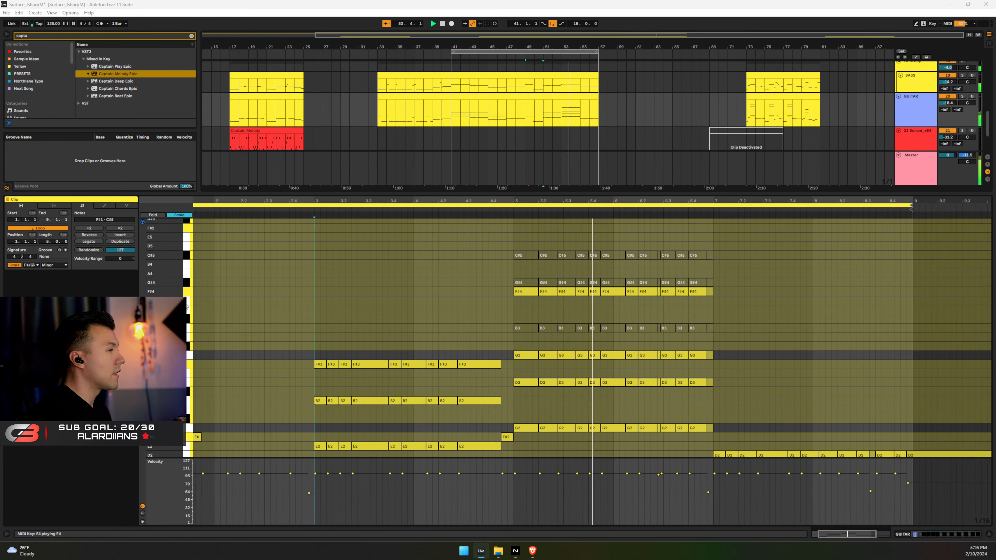
# End the last D2 note at 9.1.1 and stack copies of the D2 notes from 7.1.1 at B2, C#3, B3 and C#4
pyautogui.scroll(-2, 721, 323)
pyautogui.scroll(-2, 720, 322)
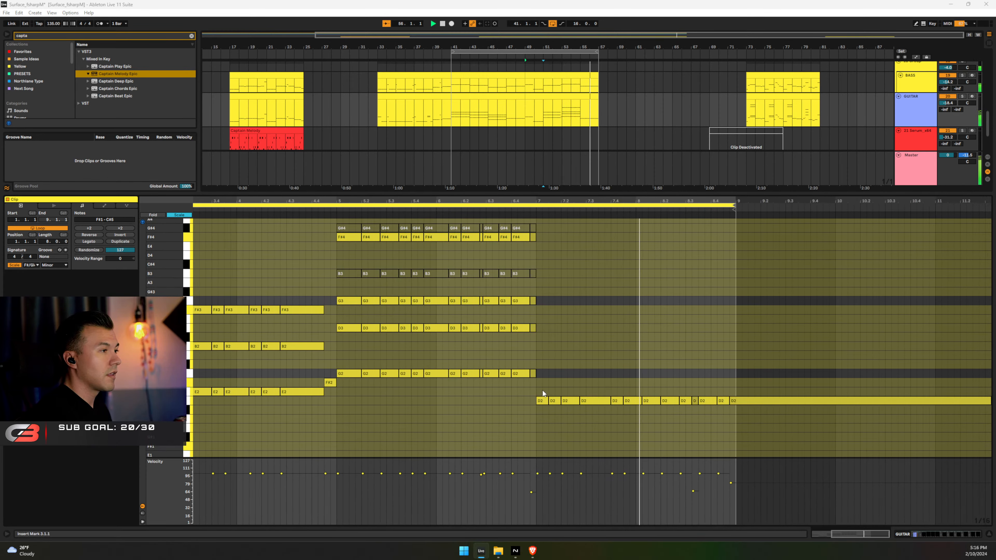
pyautogui.moveTo(530, 396); pyautogui.dragTo(776, 416)
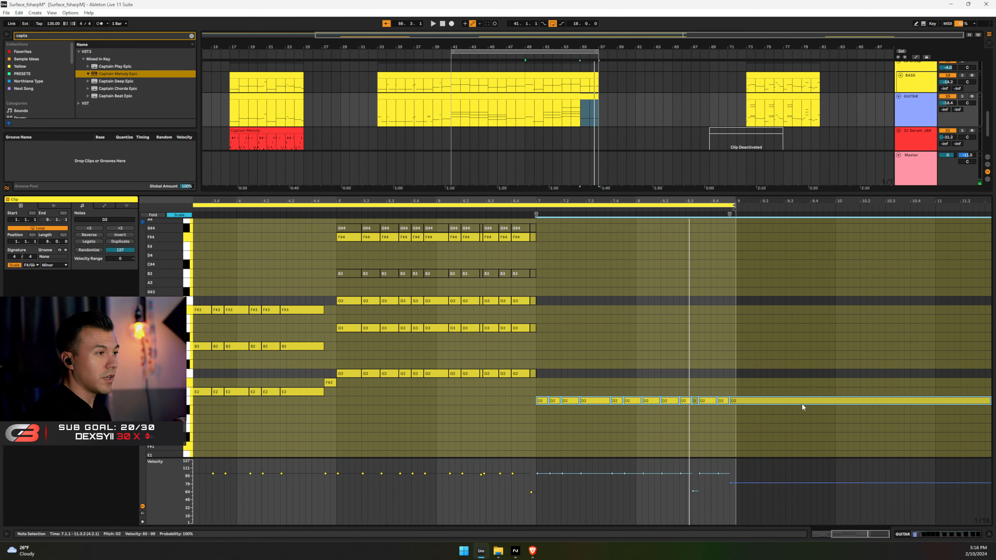
pyautogui.click(854, 393)
pyautogui.moveTo(993, 407); pyautogui.dragTo(541, 264)
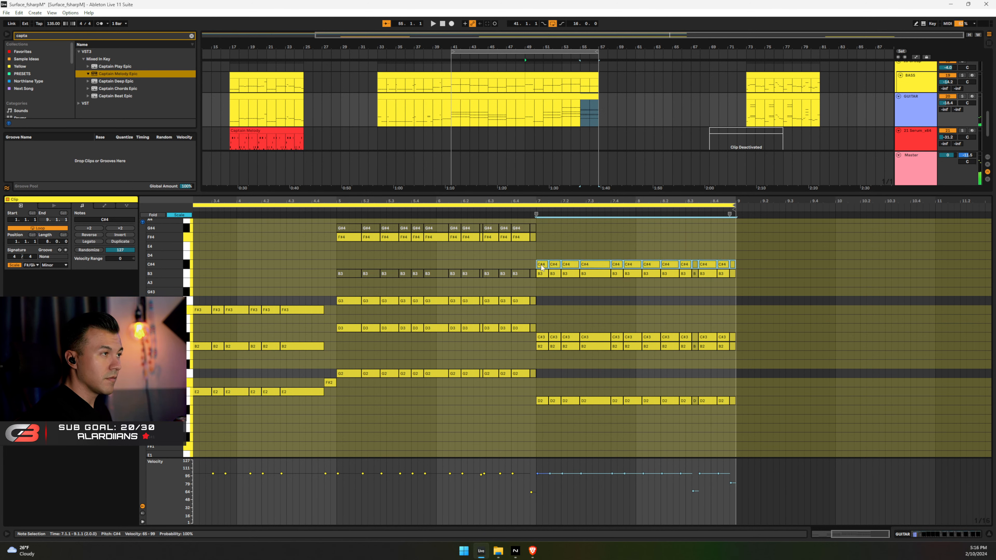
# Play the new chord from 7.1.1 in the full mix and with the GUITAR track soloed
pyautogui.click(536, 252)
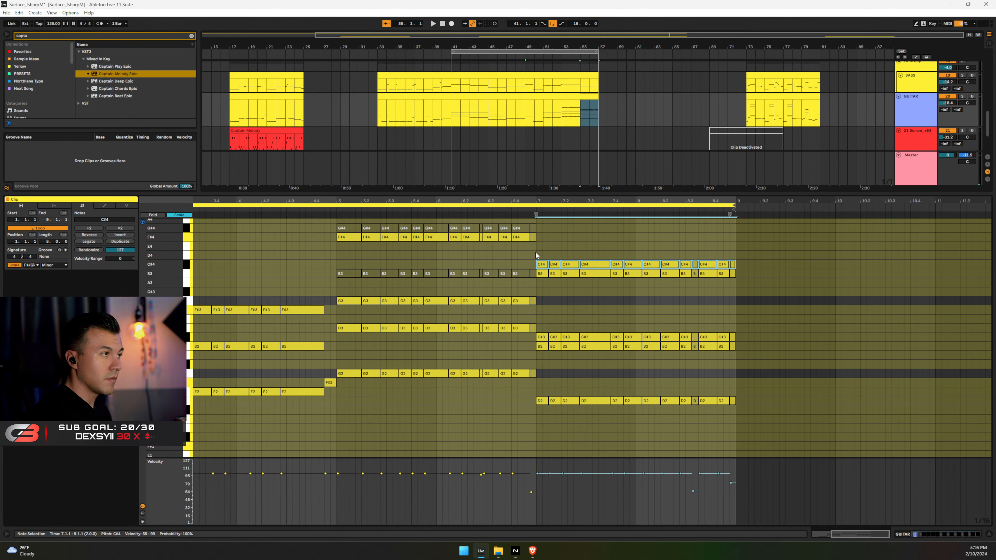
pyautogui.press('space')
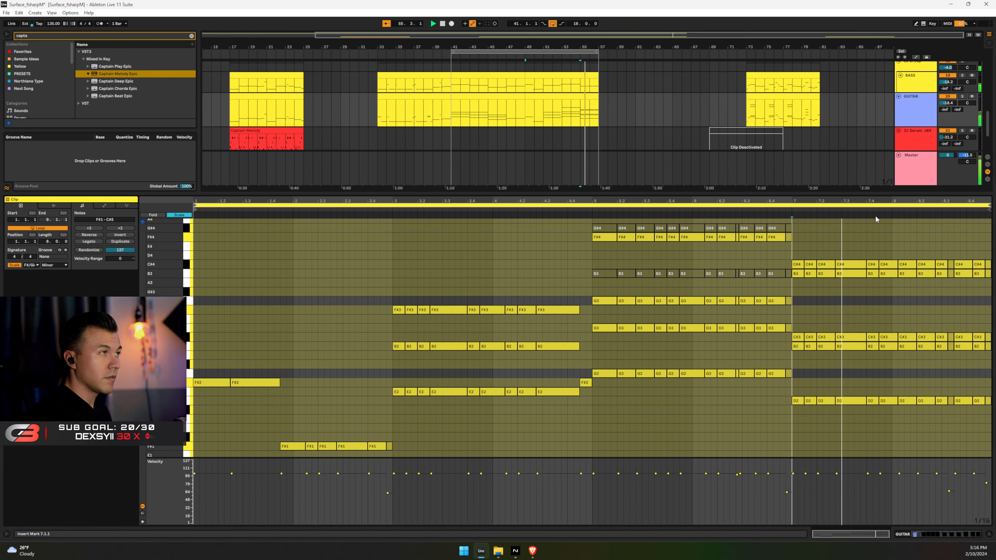
pyautogui.press('space')
pyautogui.click(962, 96)
pyautogui.press('space')
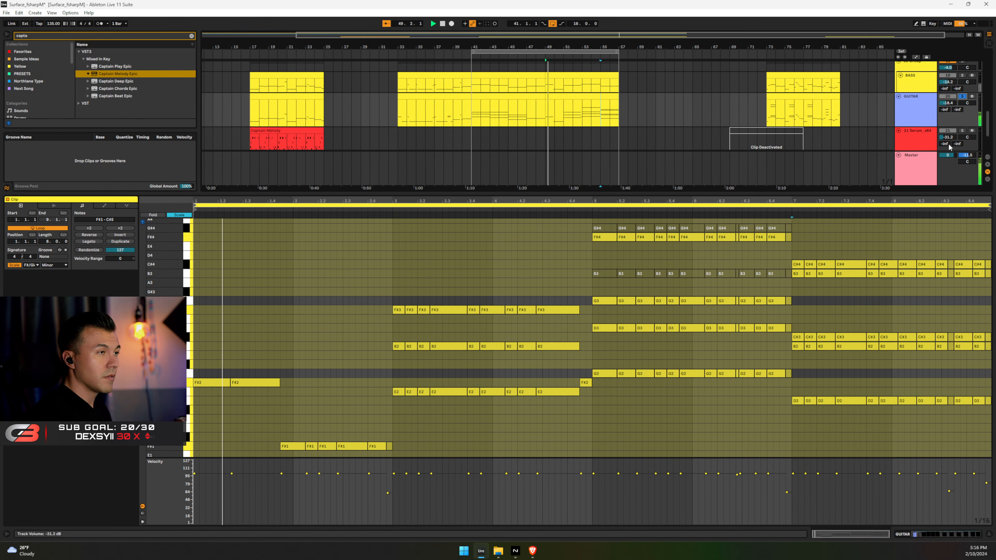
pyautogui.press('space')
pyautogui.click(793, 250)
pyautogui.press('space')
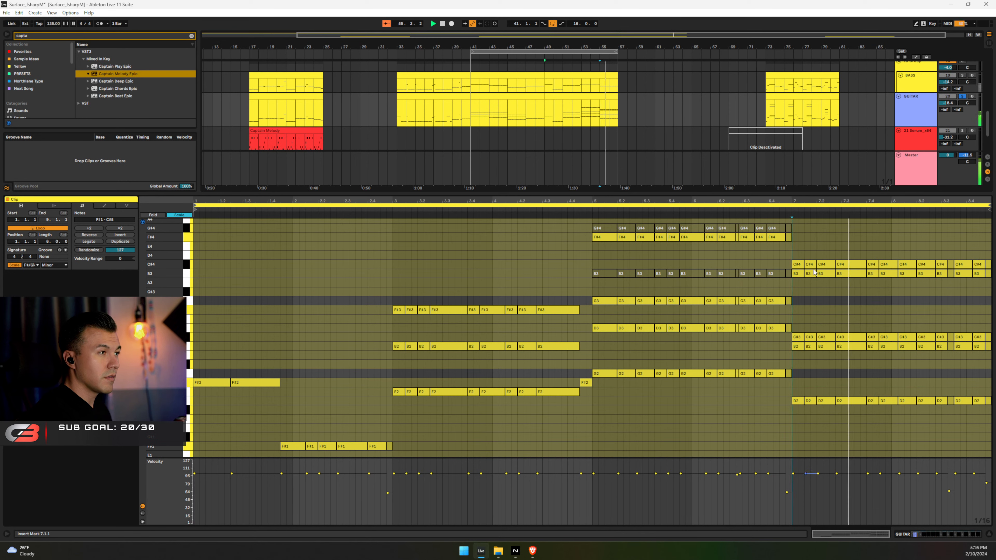
pyautogui.press('space')
# Raise the C#3 notes between 7.1.1 and 9.1.1 to D3 and play the chord
pyautogui.moveTo(784, 253); pyautogui.dragTo(993, 266)
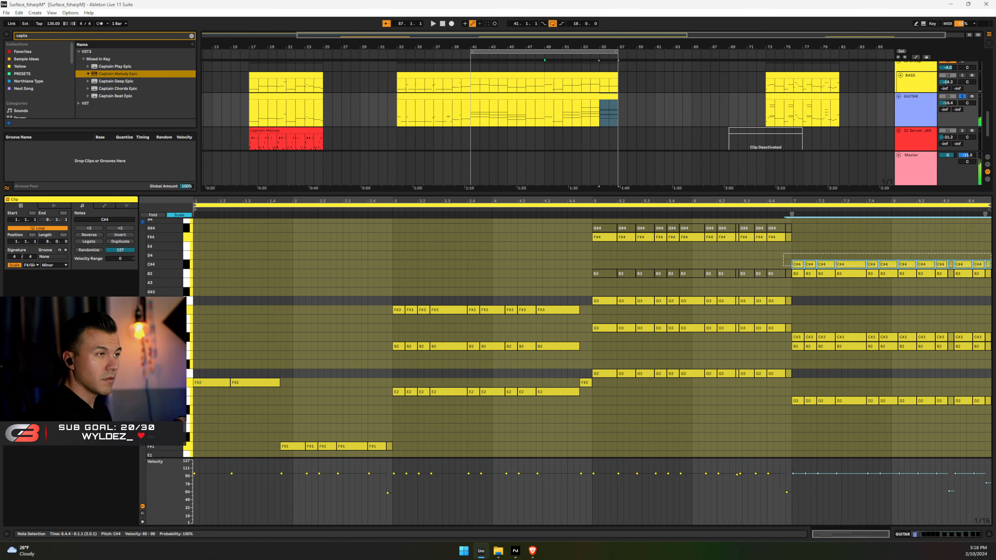
pyautogui.moveTo(835, 255); pyautogui.dragTo(848, 378)
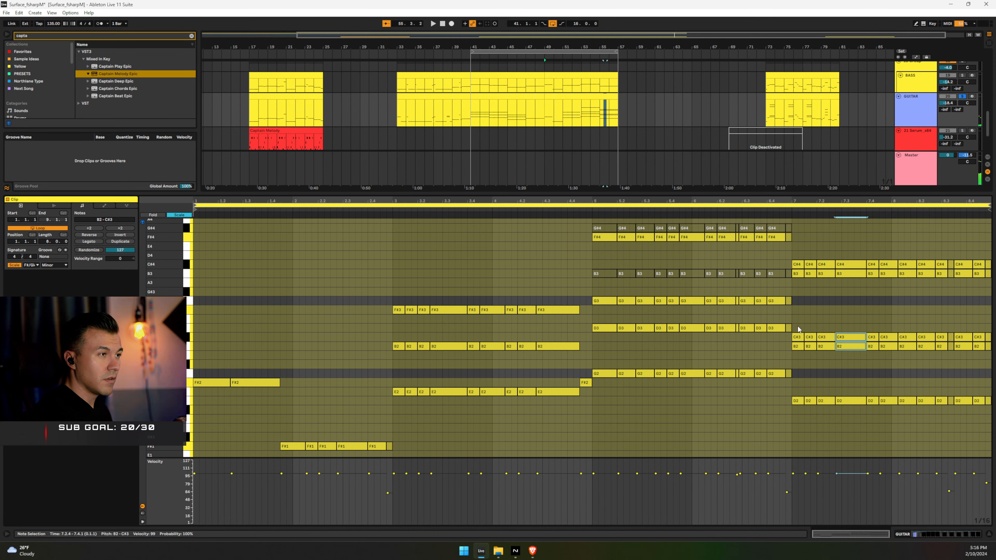
pyautogui.moveTo(799, 329); pyautogui.dragTo(993, 335)
pyautogui.press('Up')
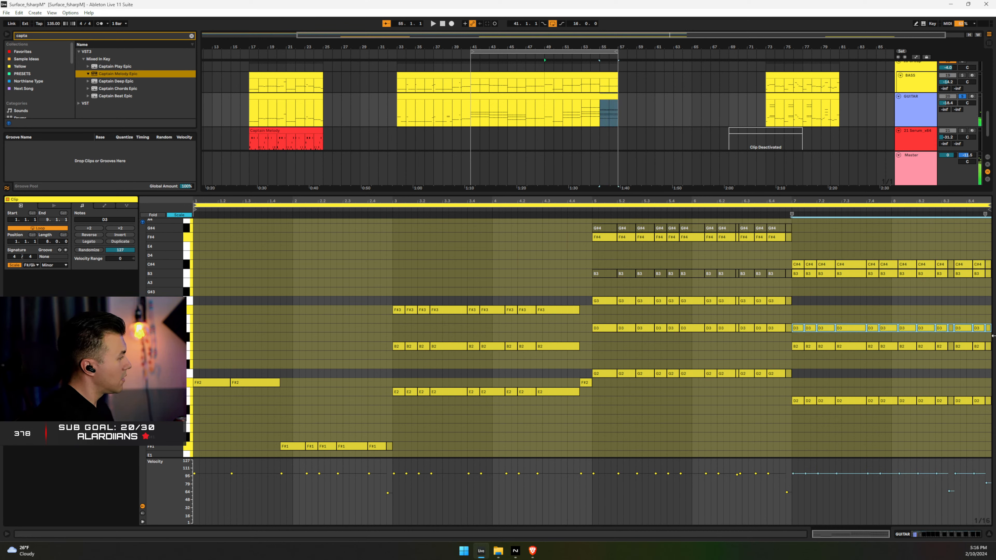
pyautogui.press('space')
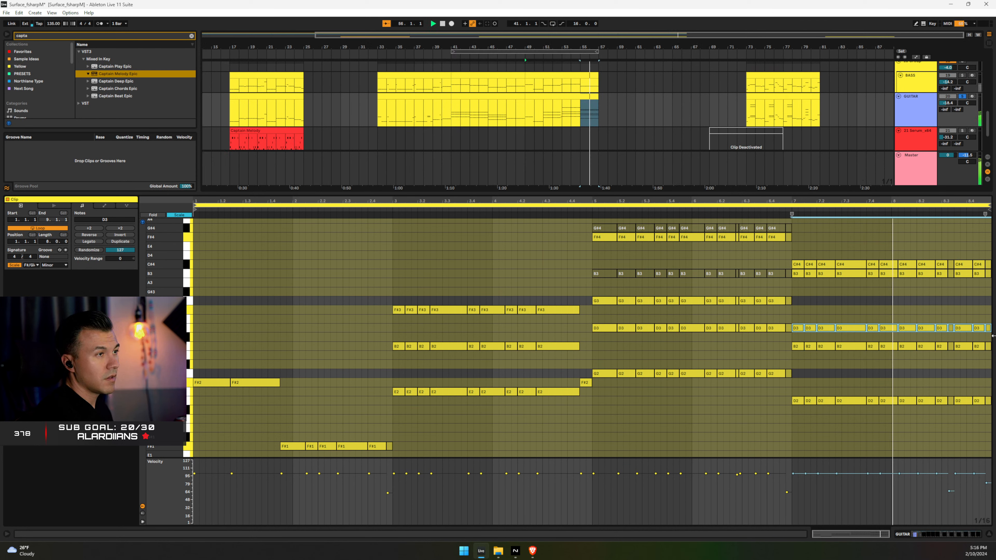
pyautogui.hotkey('ctrl', 'l')
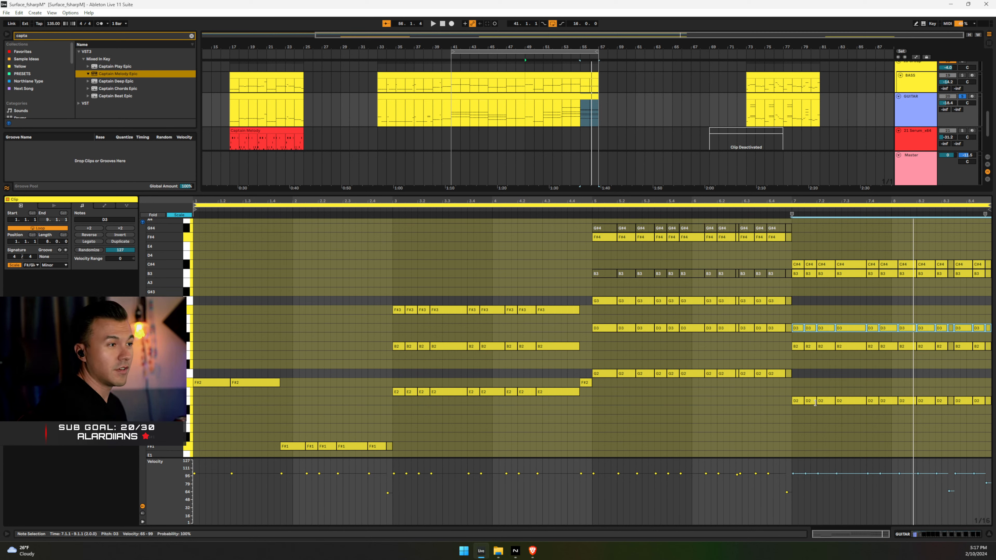
# Audition the individual D2, B2, D3 and B3 notes of the chord at 7.2.1
pyautogui.click(829, 403)
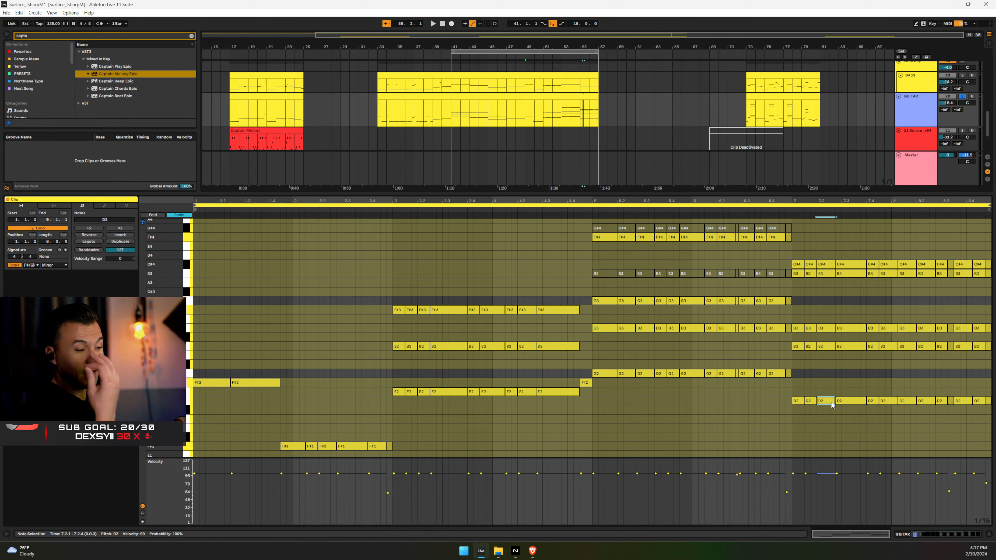
pyautogui.click(825, 345)
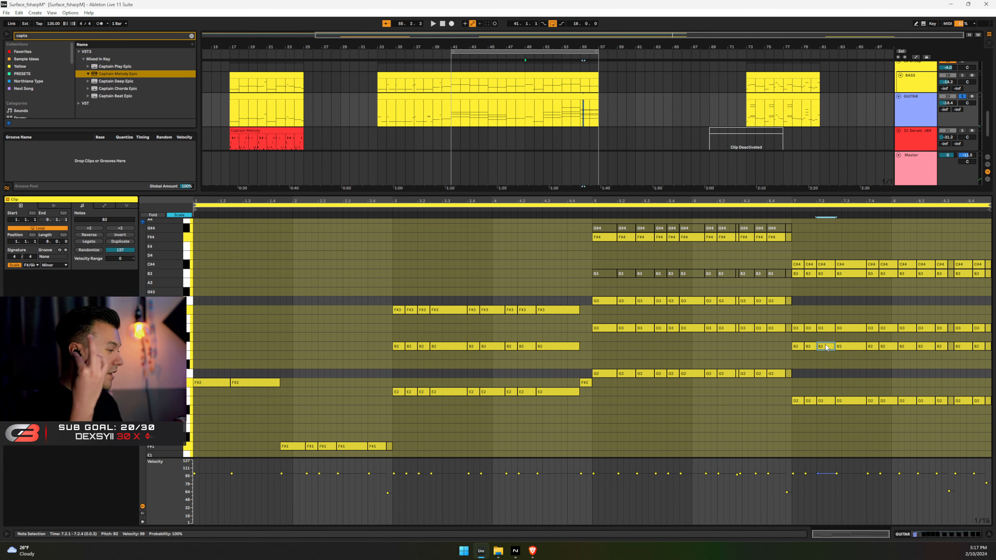
pyautogui.click(825, 329)
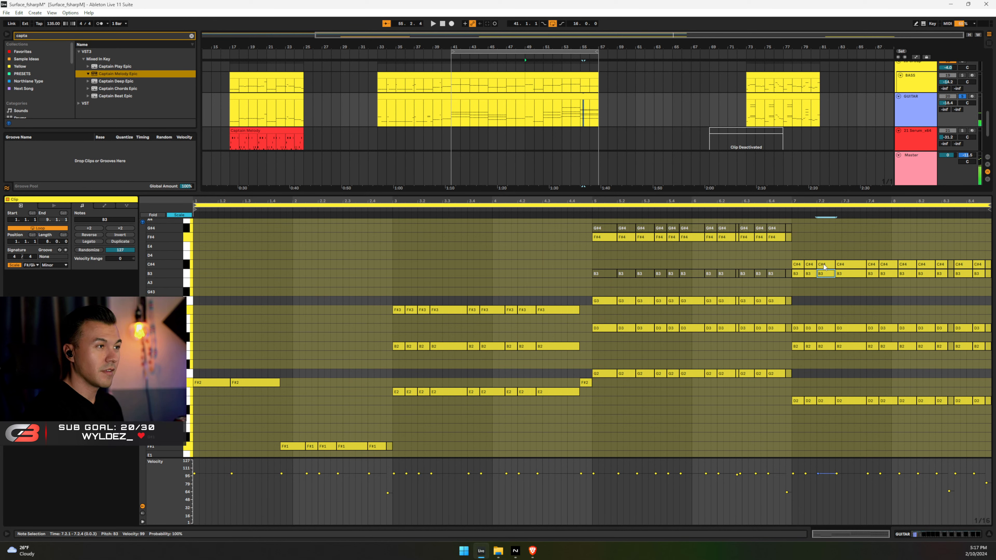
# Raise the C#4 notes between 7.1.1 and 9.1.1 one octave to C#5 and play the chord from 7.1.1
pyautogui.moveTo(778, 254); pyautogui.dragTo(988, 261)
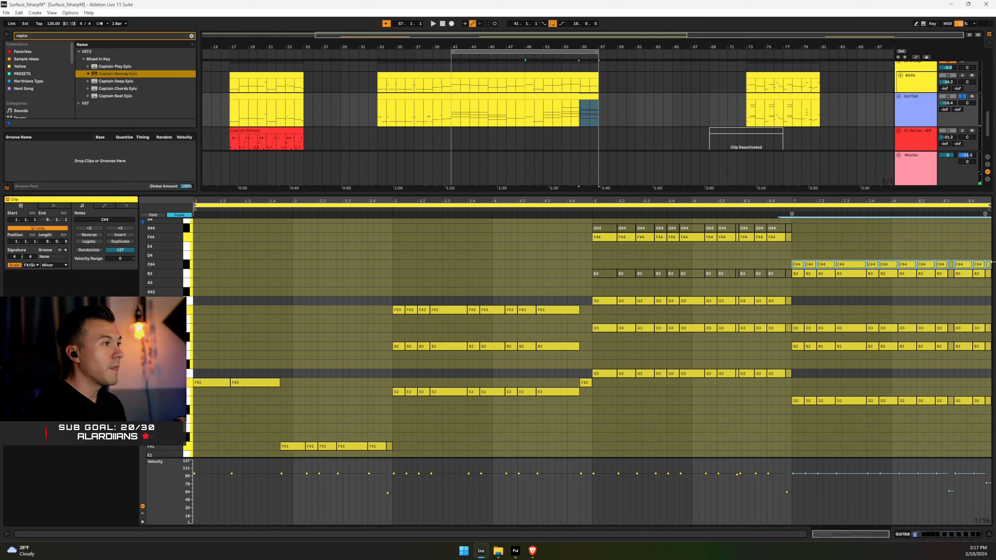
pyautogui.scroll(4, 975, 274)
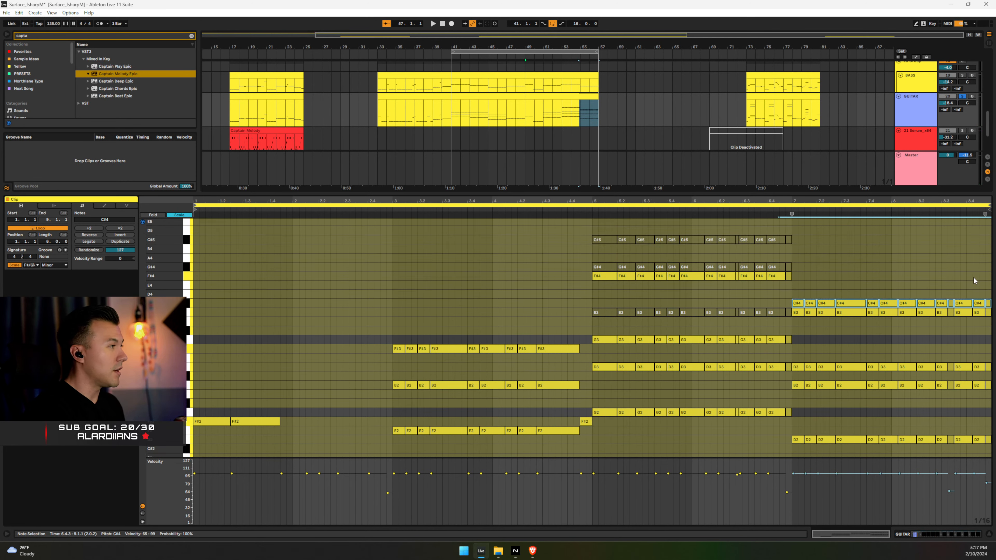
pyautogui.hotkey('shift', 'Up')
pyautogui.press('space')
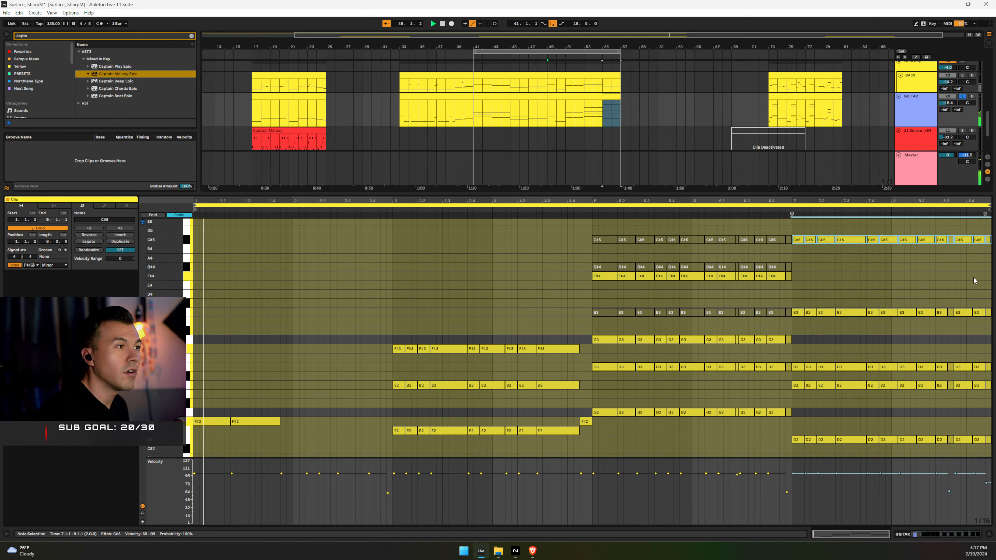
pyautogui.click(794, 250)
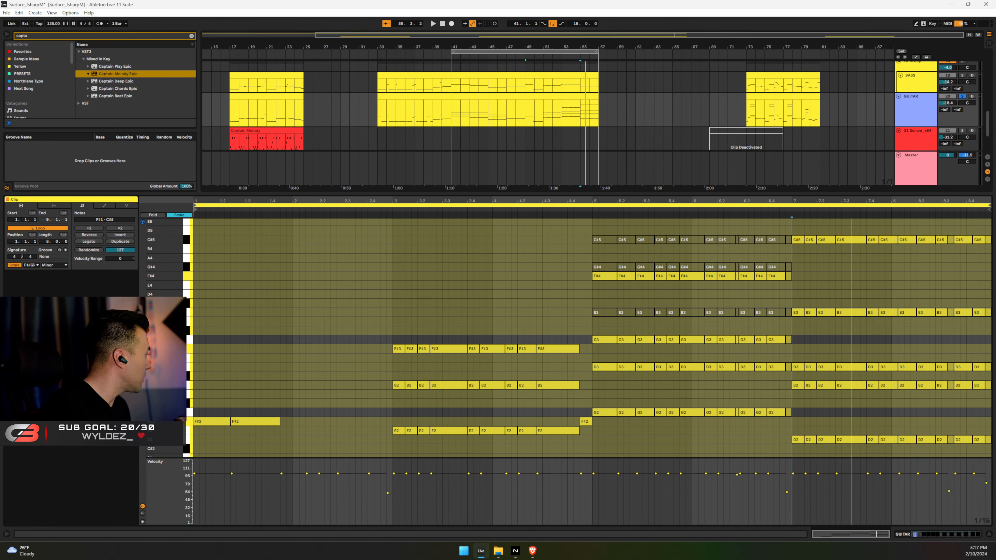
# Switch to the GTDB tuner in the browser, listen to the B and high C# strings of Drop F# 7-string, and return to Ableton Live
pyautogui.moveTo(504, 559); pyautogui.dragTo(507, 74)
pyautogui.click(507, 280)
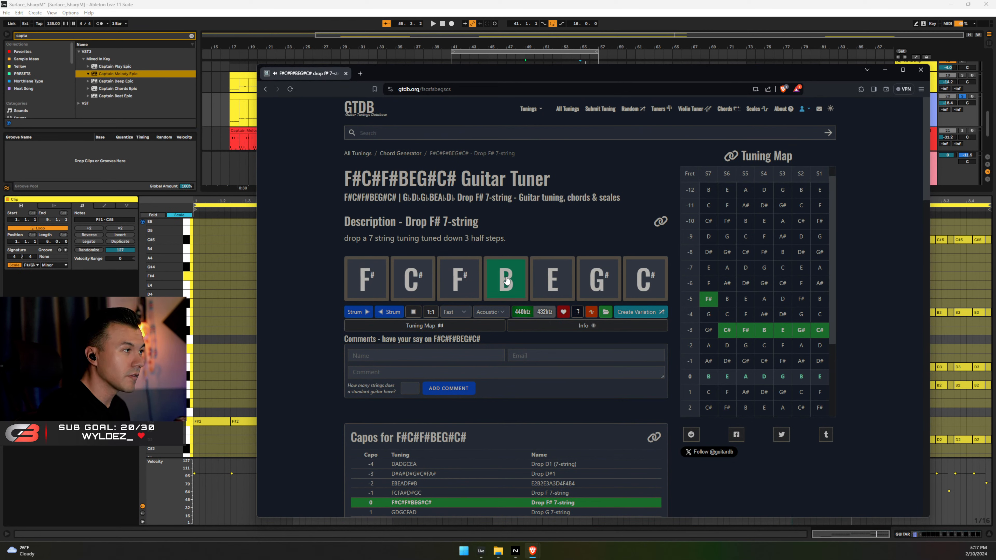
pyautogui.click(411, 313)
pyautogui.click(646, 283)
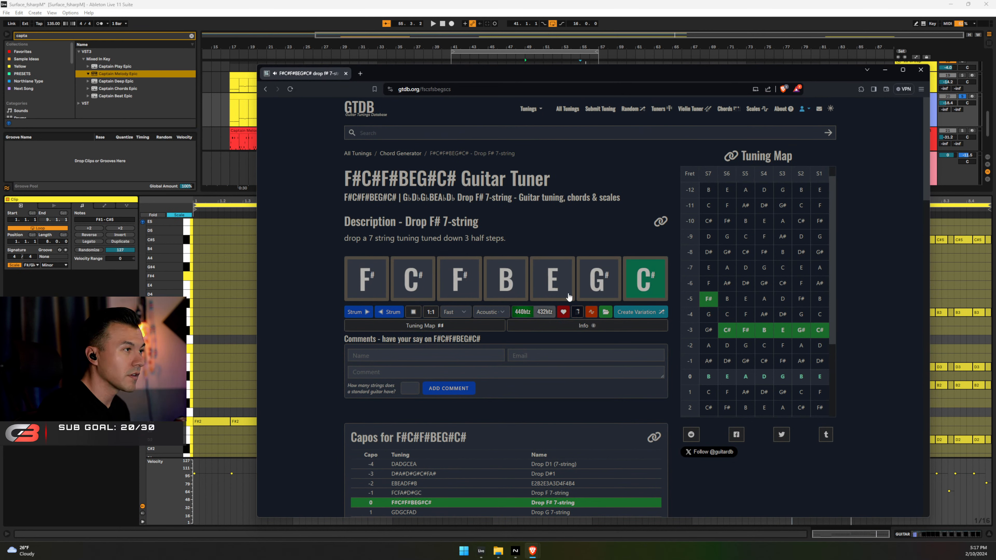
pyautogui.click(417, 313)
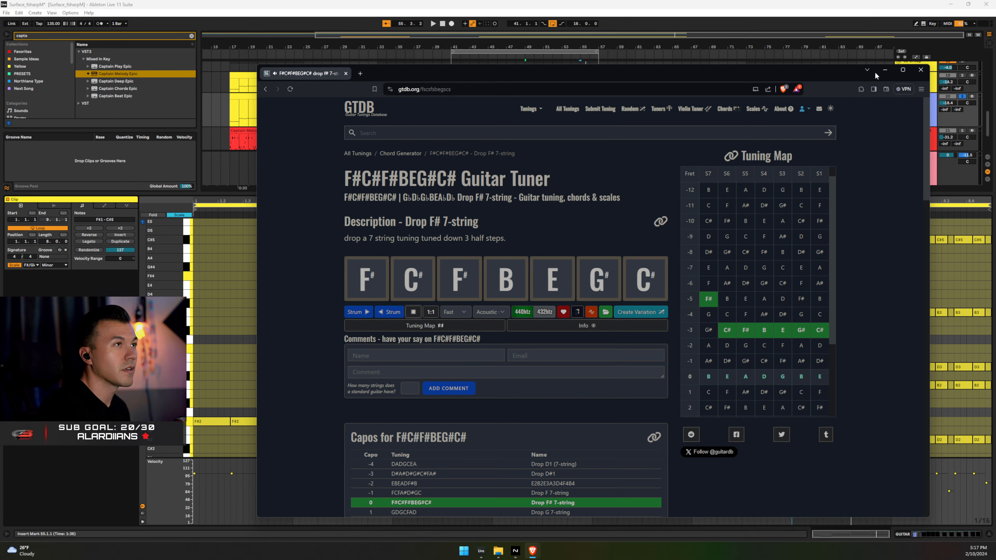
pyautogui.click(884, 70)
# Audition single chord notes, deactivate the B3 notes between 7.1.1 and 9.1.1, and play the resulting voicing
pyautogui.click(819, 313)
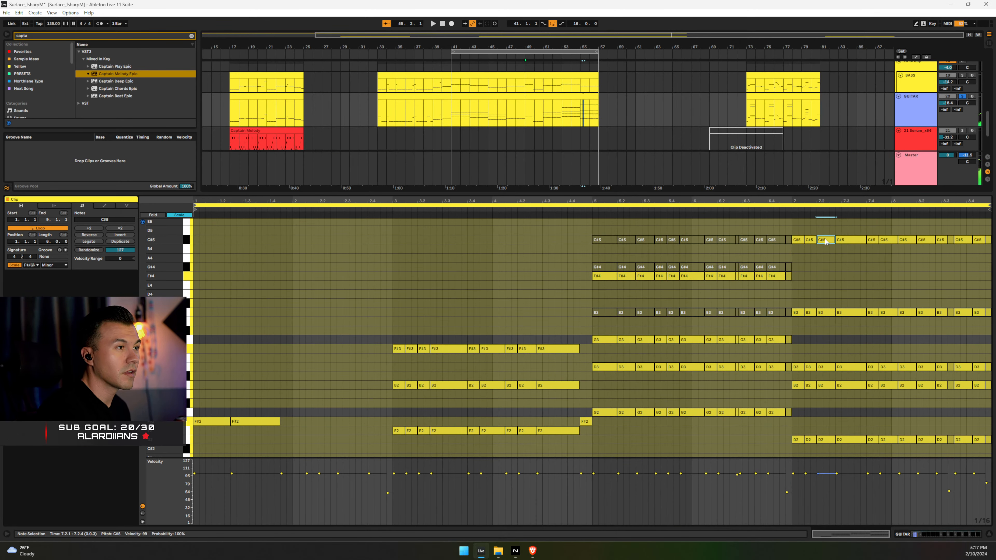
pyautogui.click(796, 385)
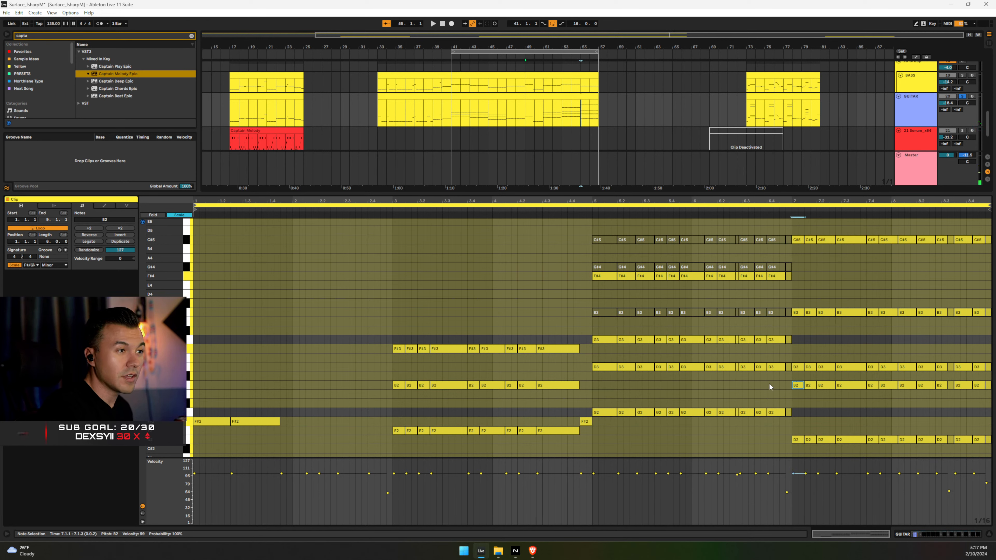
pyautogui.moveTo(769, 384); pyautogui.dragTo(994, 395)
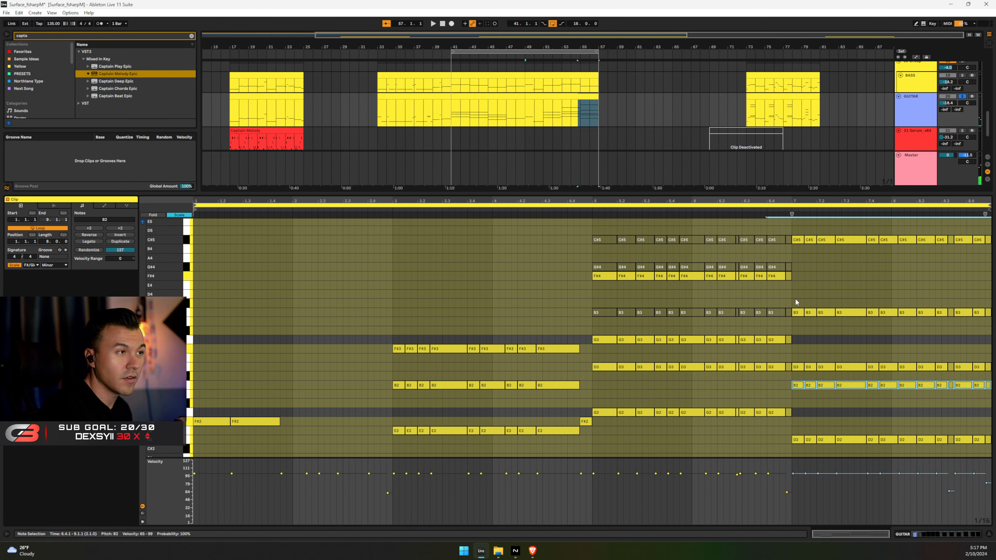
pyautogui.moveTo(796, 302); pyautogui.dragTo(993, 334)
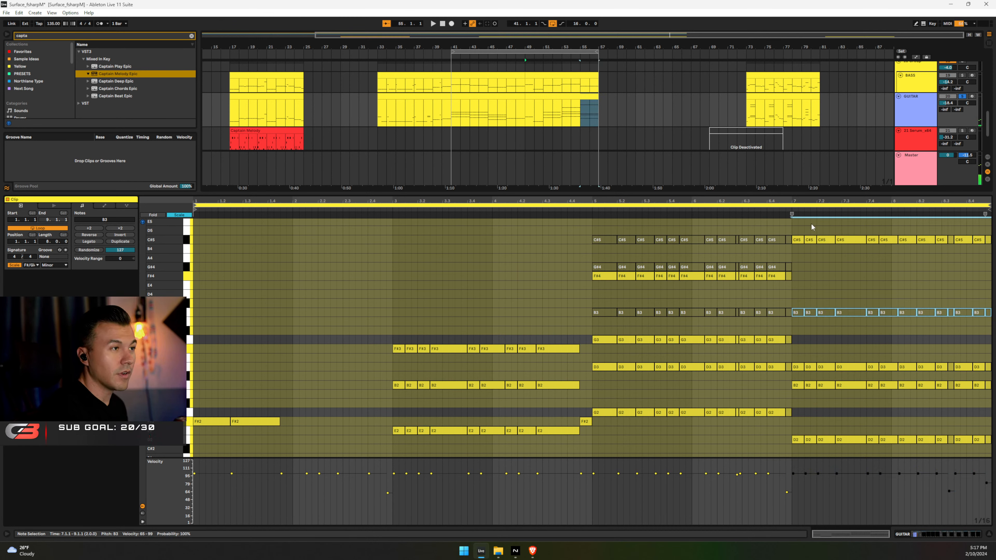
pyautogui.click(792, 289)
pyautogui.press('space')
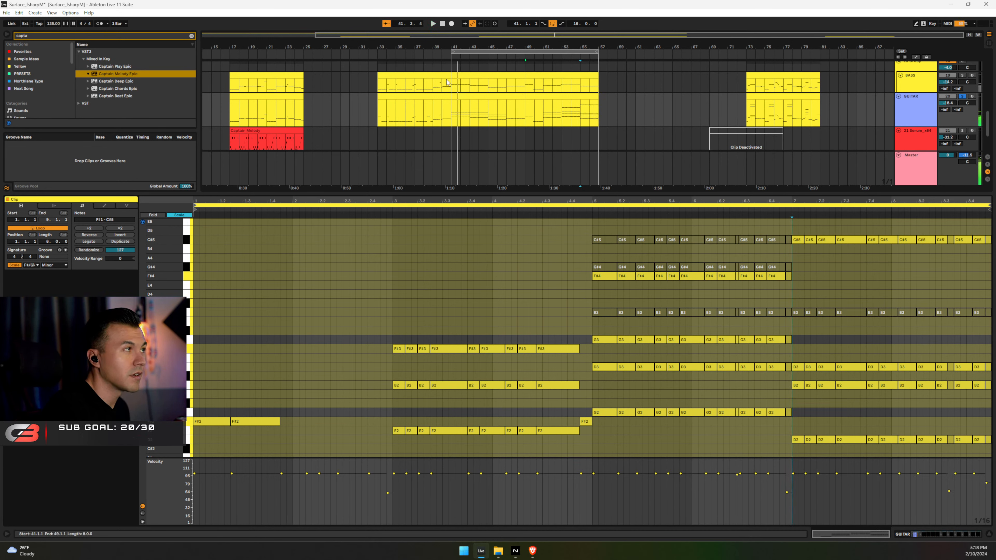
# Unsolo the GUITAR track, play the arrangement from bar 41 in the full mix, and hide the clip detail view
pyautogui.click(452, 105)
pyautogui.press('space')
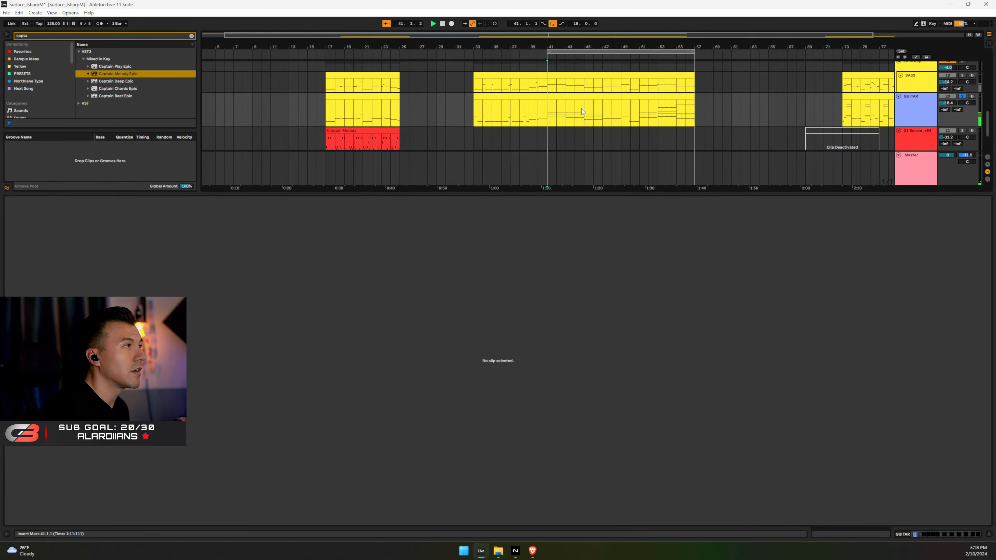
pyautogui.click(962, 96)
pyautogui.press('space')
pyautogui.press('space')
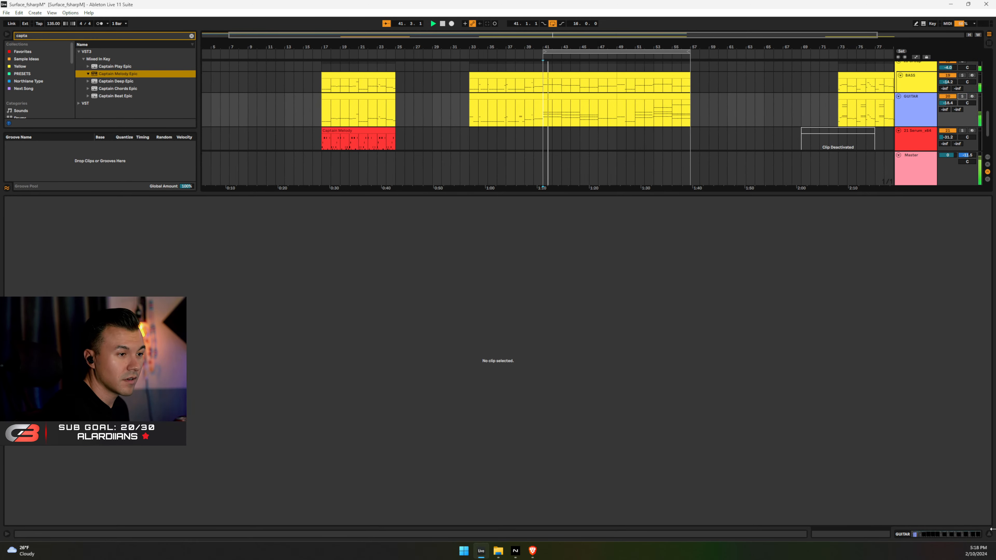
pyautogui.hotkey('ctrl', 'alt', 'l')
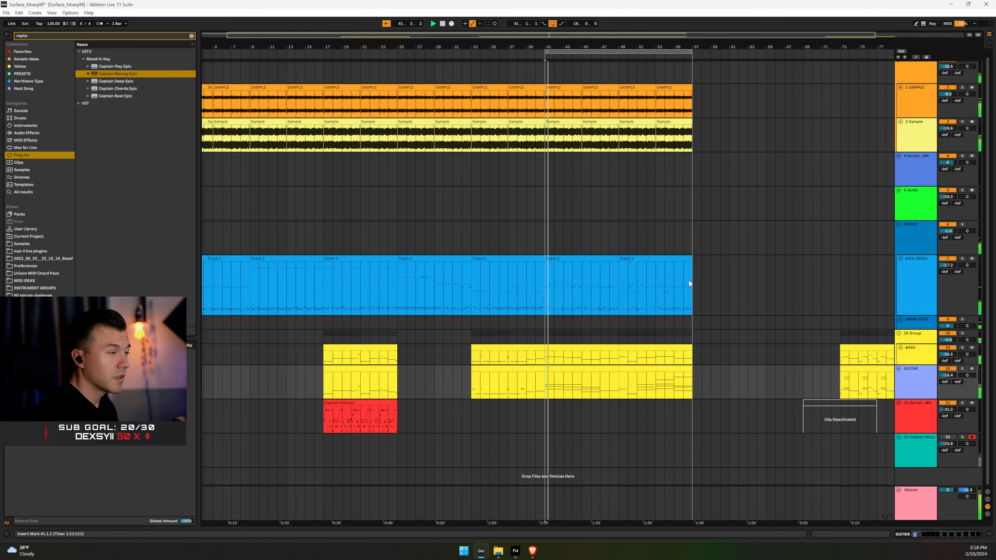
# Stop the full-mix playback at bar 41 and play the arrangement from bar 17 to hear the bass and guitar section
pyautogui.press('space')
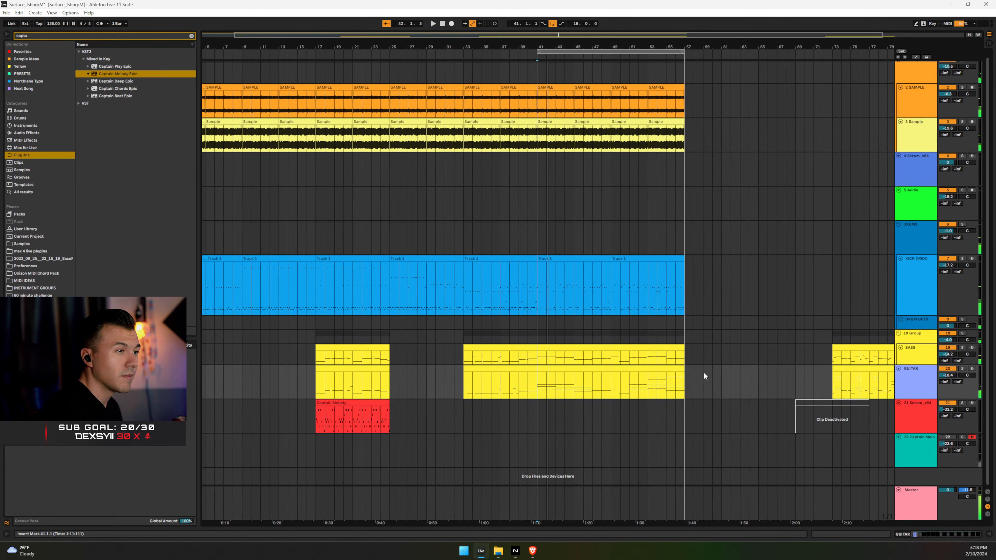
pyautogui.click(651, 368)
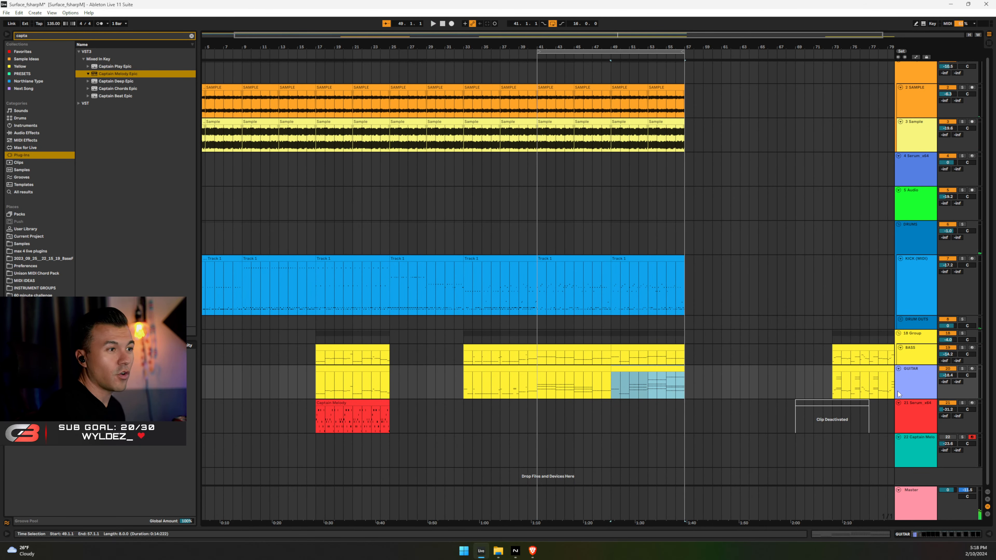
pyautogui.click(923, 386)
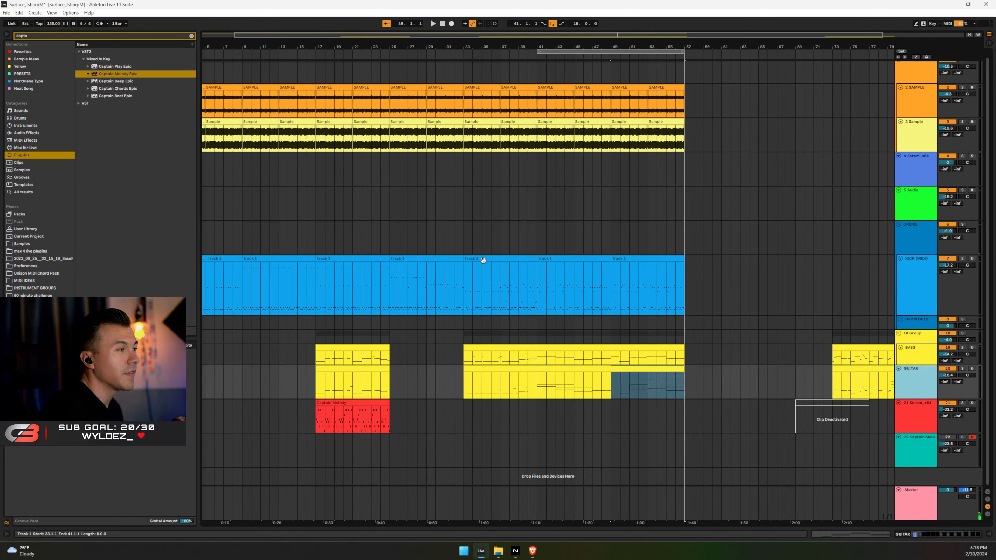
pyautogui.click(589, 52)
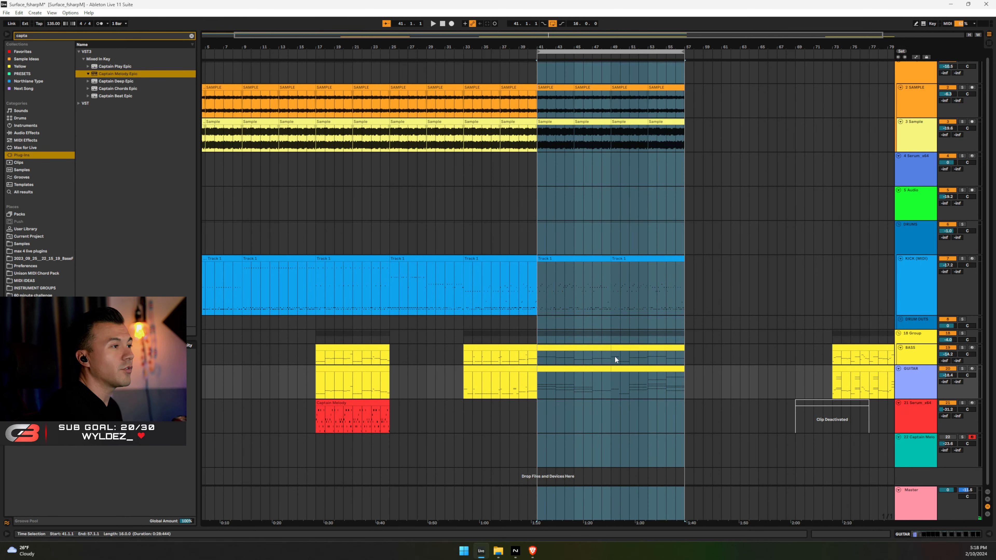
pyautogui.hotkey('ctrl', 'c')
pyautogui.click(546, 178)
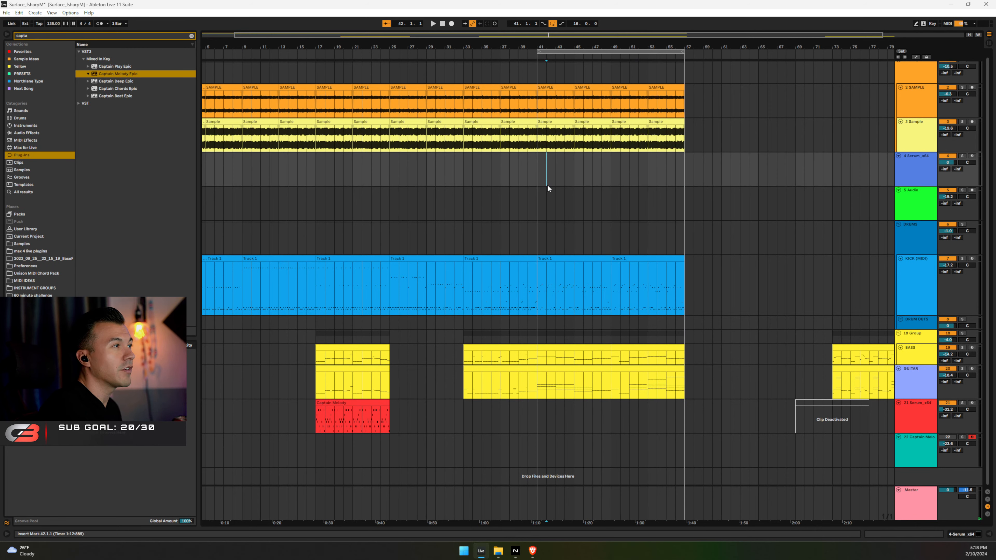
pyautogui.click(312, 358)
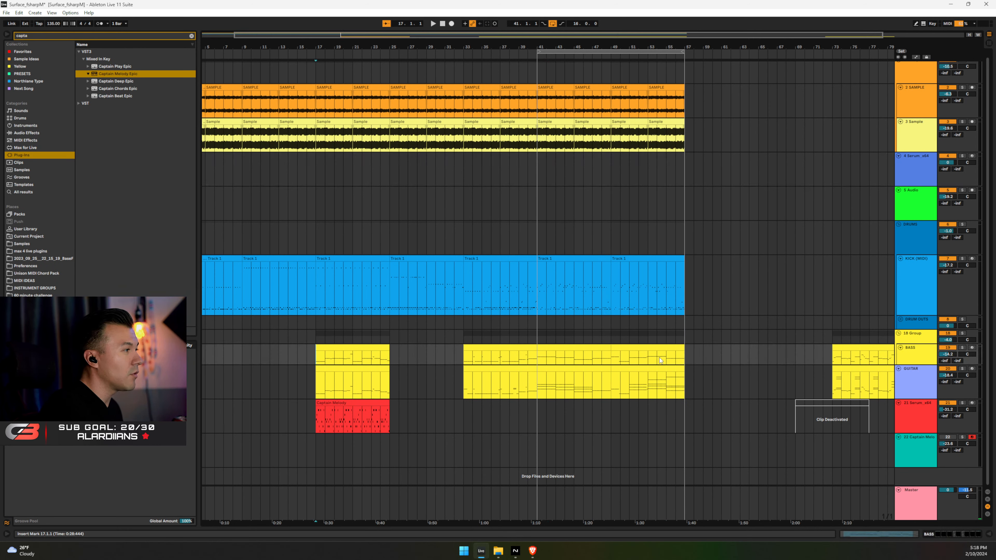
pyautogui.press('space')
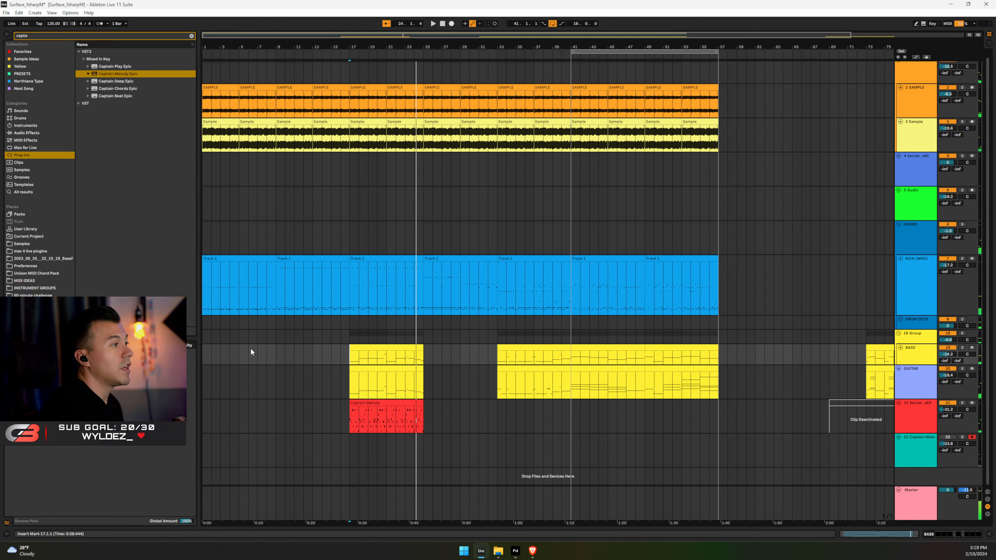
# Set the arrangement loop to the 8 bars from bar 9 to bar 17 and play it
pyautogui.click(276, 356)
pyautogui.press('space')
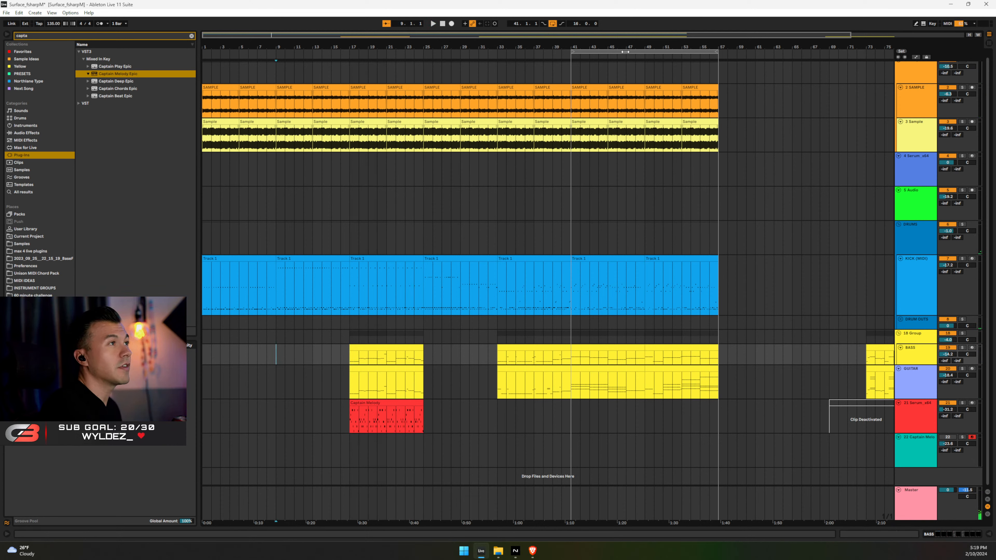
pyautogui.moveTo(625, 51); pyautogui.dragTo(330, 51)
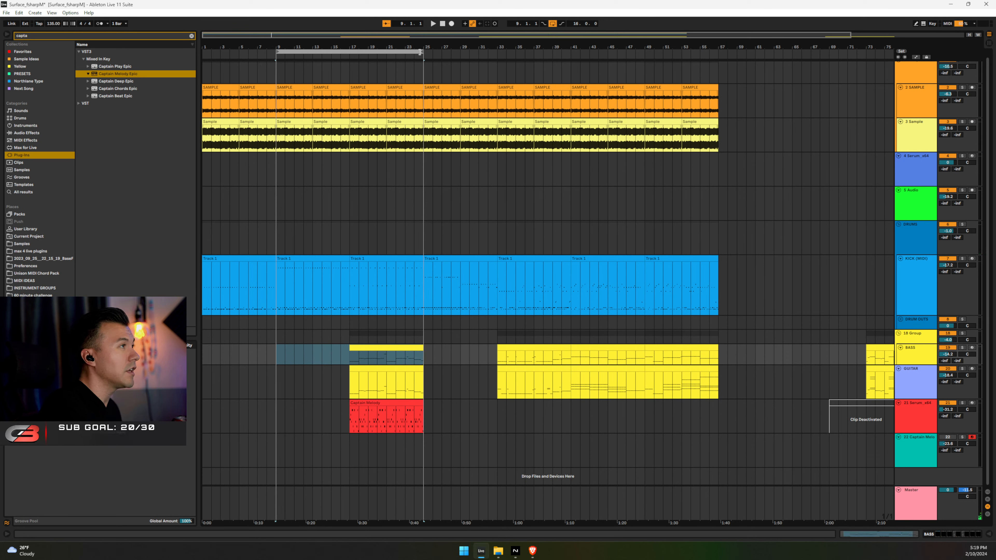
pyautogui.moveTo(420, 51); pyautogui.dragTo(349, 52)
pyautogui.press('space')
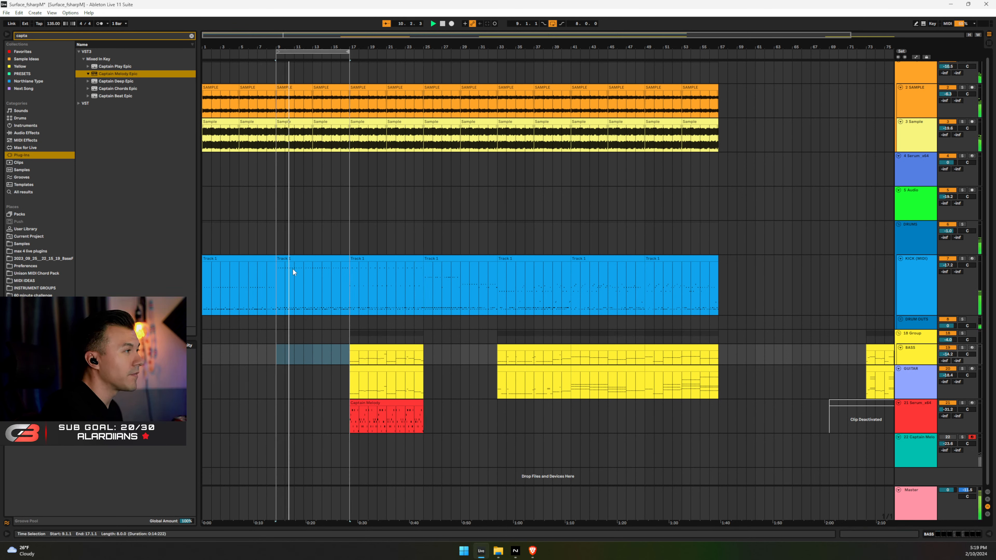
pyautogui.press('space')
# Open the KICK (MIDI) clip at bar 9 and copy all its C0 kick notes
pyautogui.click(294, 253)
pyautogui.doubleClick(290, 258)
pyautogui.click(289, 302)
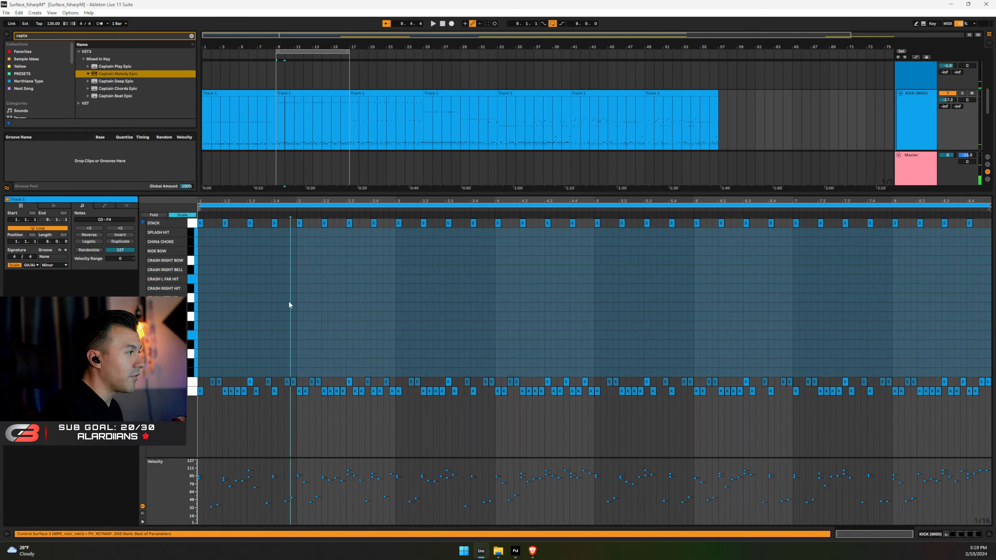
pyautogui.click(192, 392)
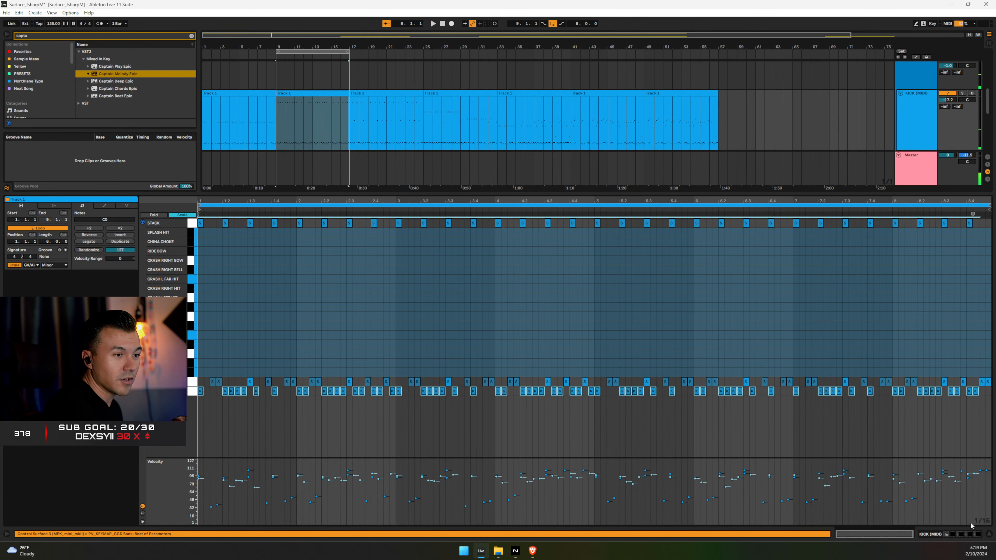
pyautogui.click(989, 534)
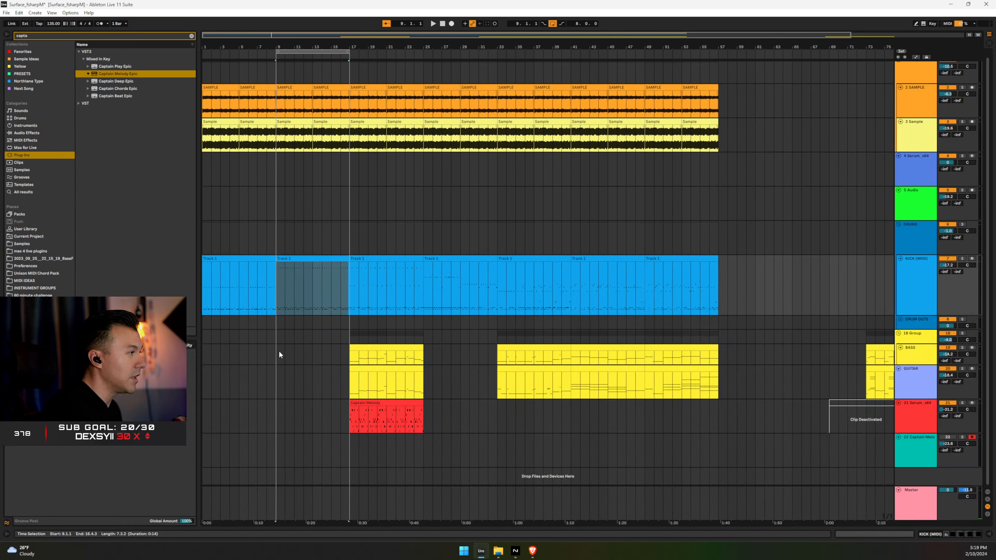
# Create an empty MIDI clip on the BASS track from bar 9 to bar 17 and paste the kick notes into it
pyautogui.moveTo(279, 354); pyautogui.dragTo(351, 360)
pyautogui.hotkey('ctrl', 'shift', 'm')
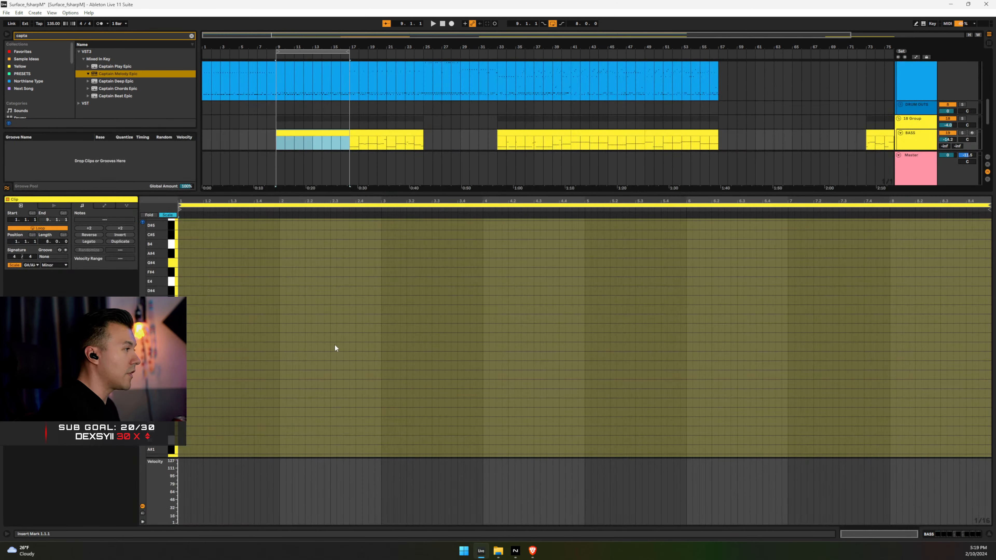
pyautogui.hotkey('ctrl', 'v')
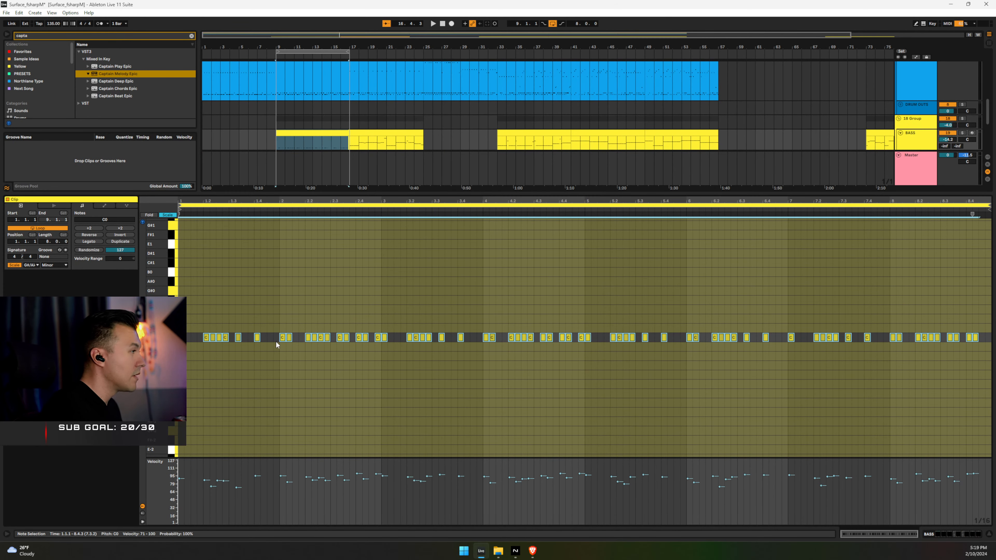
# Transpose the pasted bass notes up from C0 to F#2
pyautogui.hotkey('shift', 'Up')
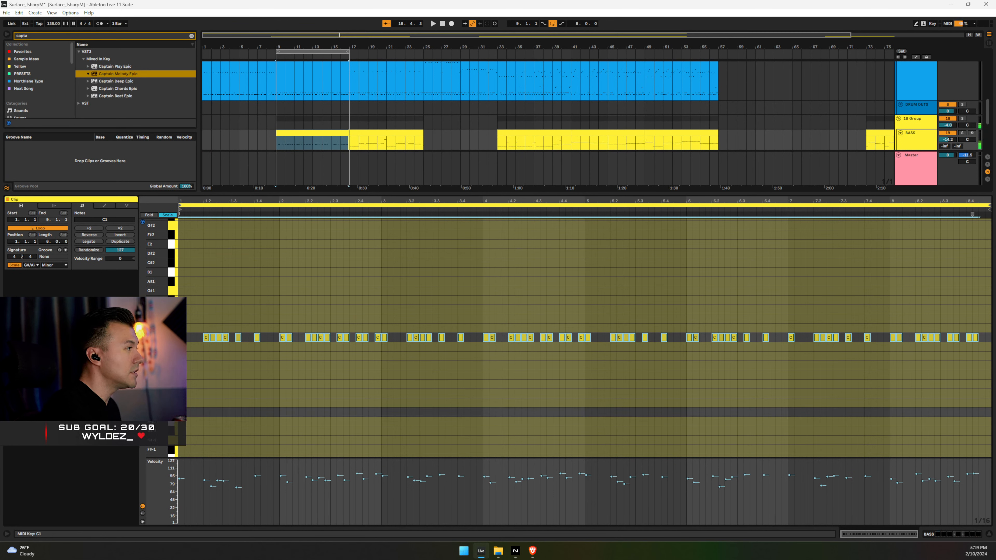
pyautogui.press('Up')
pyautogui.press('Up')
pyautogui.press('Up')
pyautogui.press('Up')
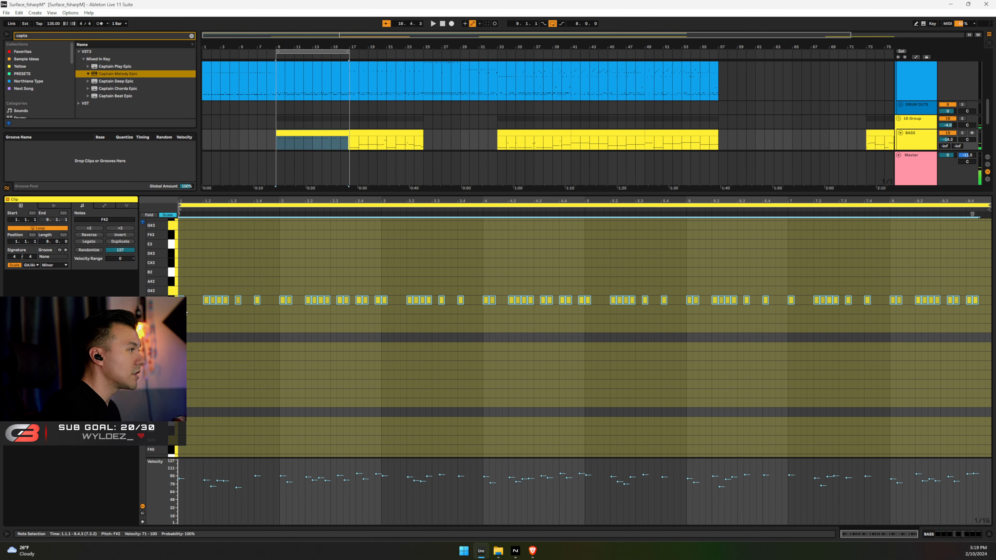
# Make the bass notes legato and lower them one octave to F#1 while the loop plays
pyautogui.hotkey('ctrl', 'j')
pyautogui.press('space')
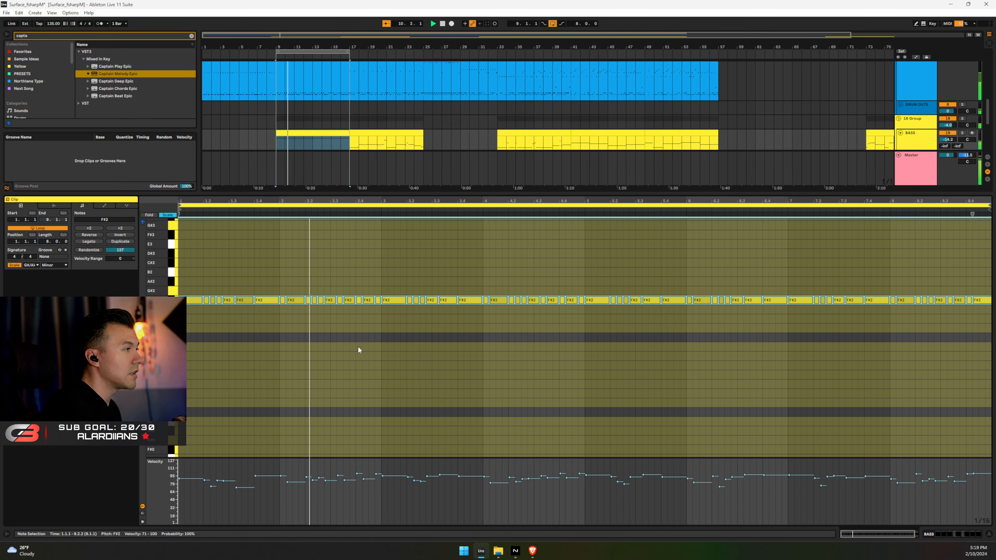
pyautogui.hotkey('shift', 'Down')
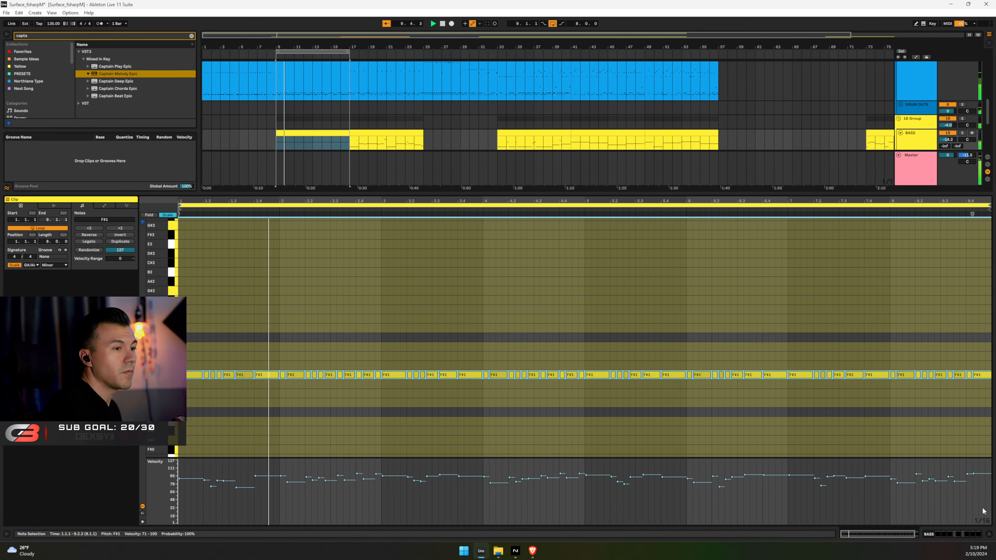
pyautogui.click(989, 536)
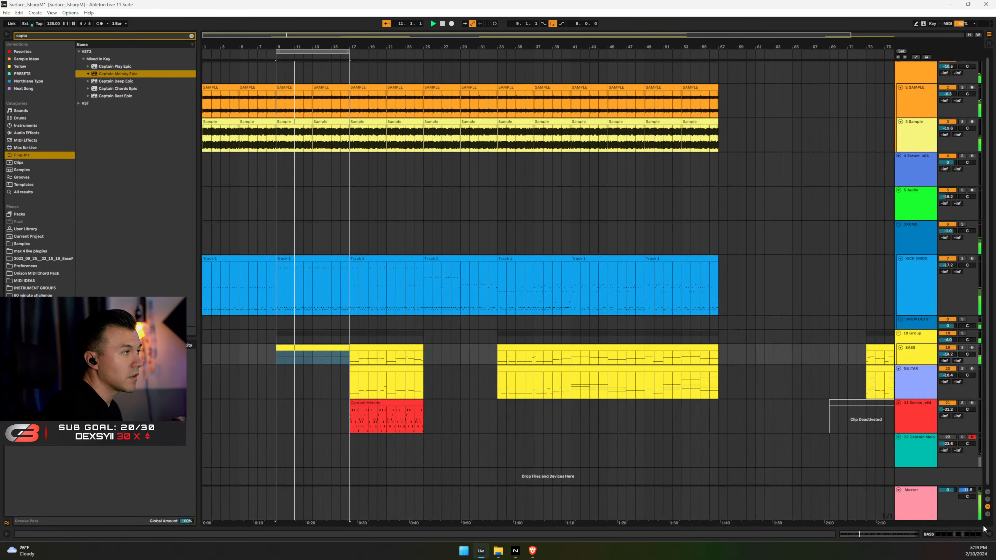
# Reopen the new bass clip and lower its notes between 4.2.4 and 5.1.1 to C#1
pyautogui.doubleClick(315, 349)
pyautogui.moveTo(533, 352); pyautogui.dragTo(577, 370)
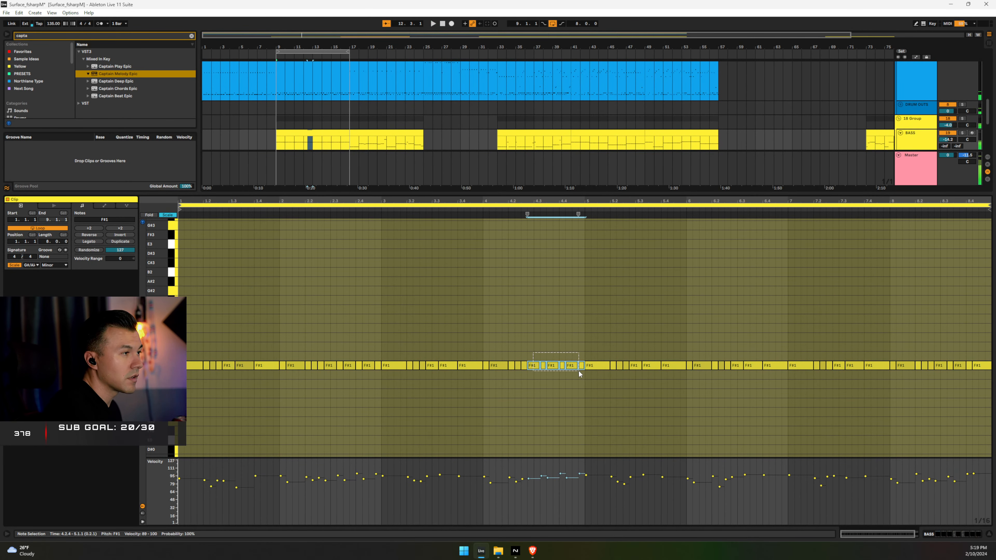
pyautogui.press('Down')
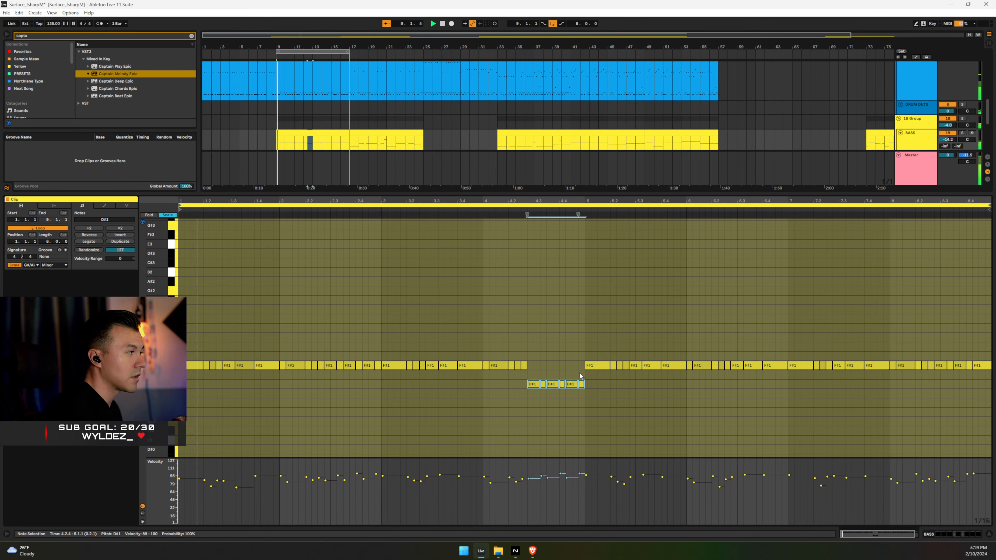
pyautogui.press('Down')
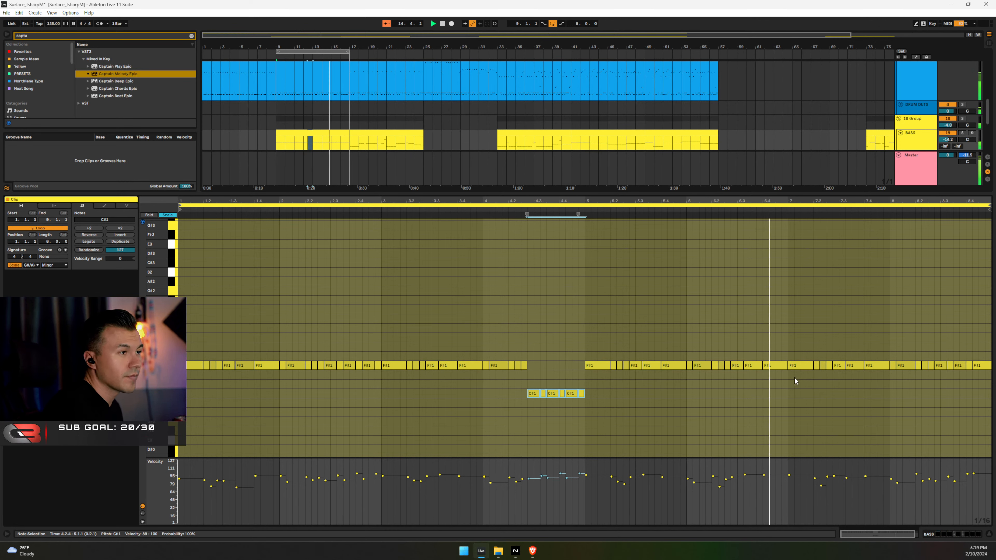
# Lower the bass notes from 7.1.1 to the clip's end to B0, trying C#1 on the way
pyautogui.moveTo(794, 343); pyautogui.dragTo(992, 384)
pyautogui.press('Down')
pyautogui.press('Down')
pyautogui.press('Down')
pyautogui.press('Down')
pyautogui.press('Down')
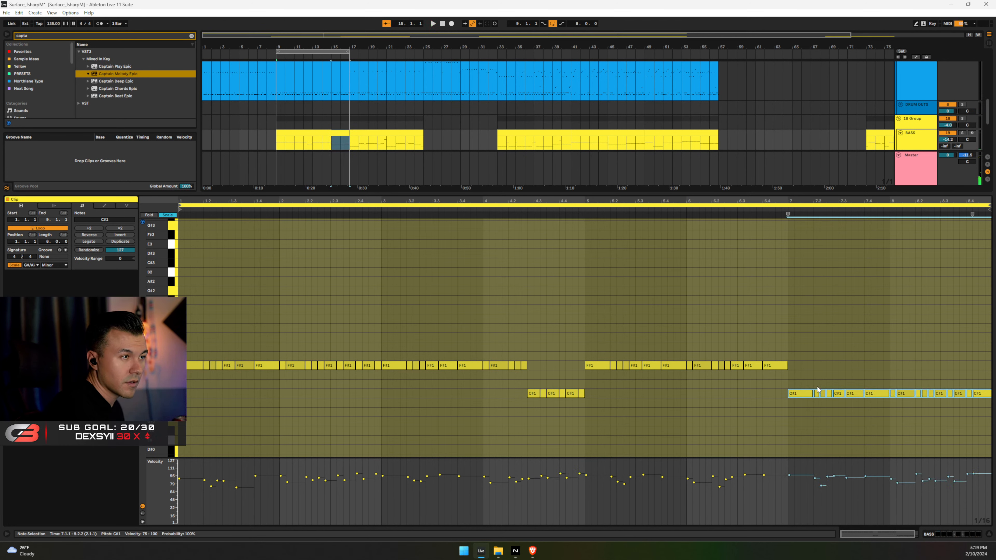
pyautogui.press('Down')
pyautogui.press('Up')
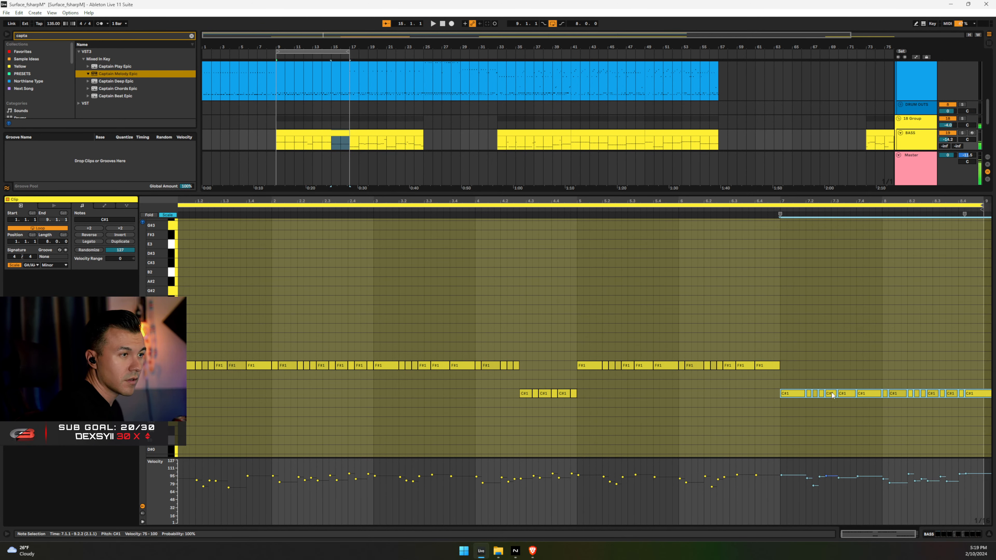
pyautogui.press('Down')
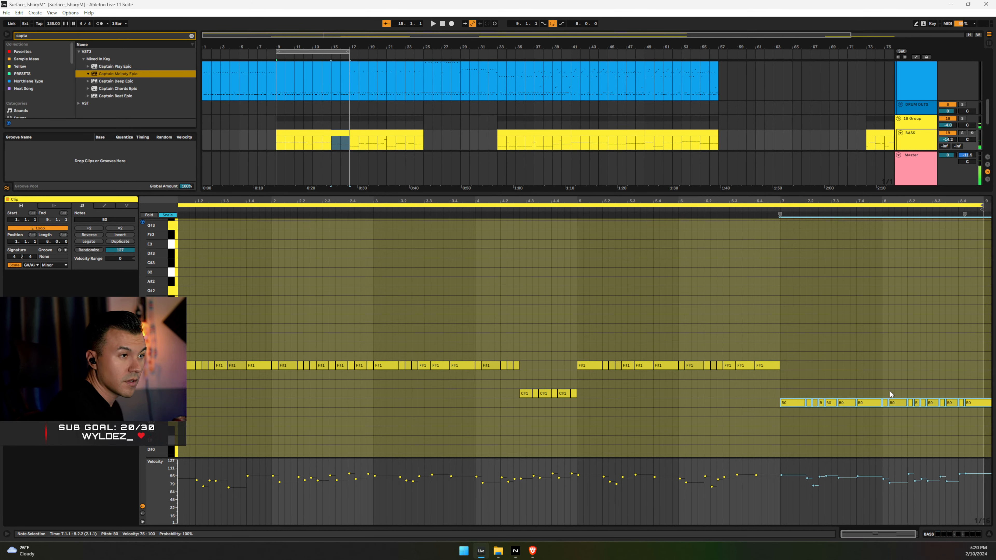
# Raise the bass notes from 8.1.1 to the clip's end to D#1 and play the loop
pyautogui.moveTo(885, 392); pyautogui.dragTo(989, 436)
pyautogui.press('Up')
pyautogui.press('Up')
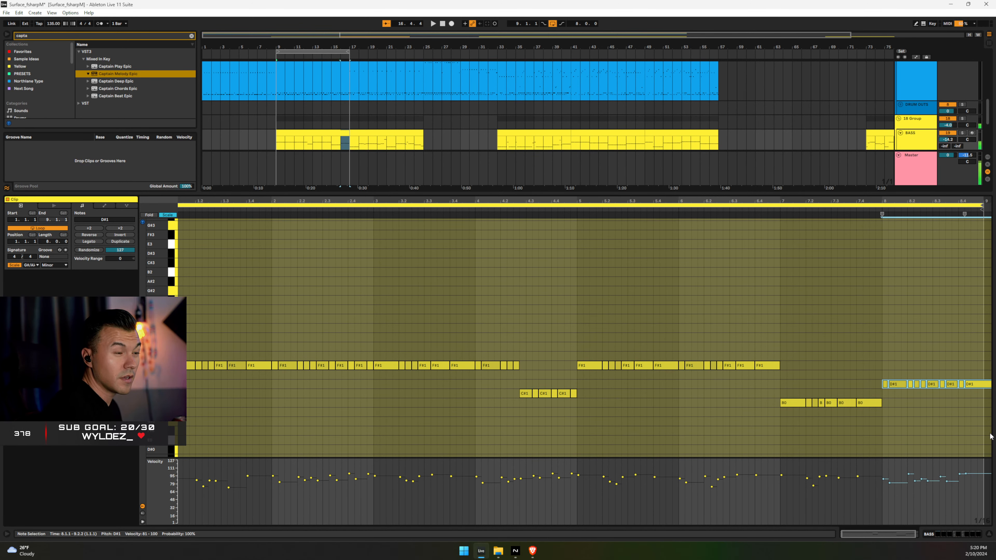
pyautogui.press('space')
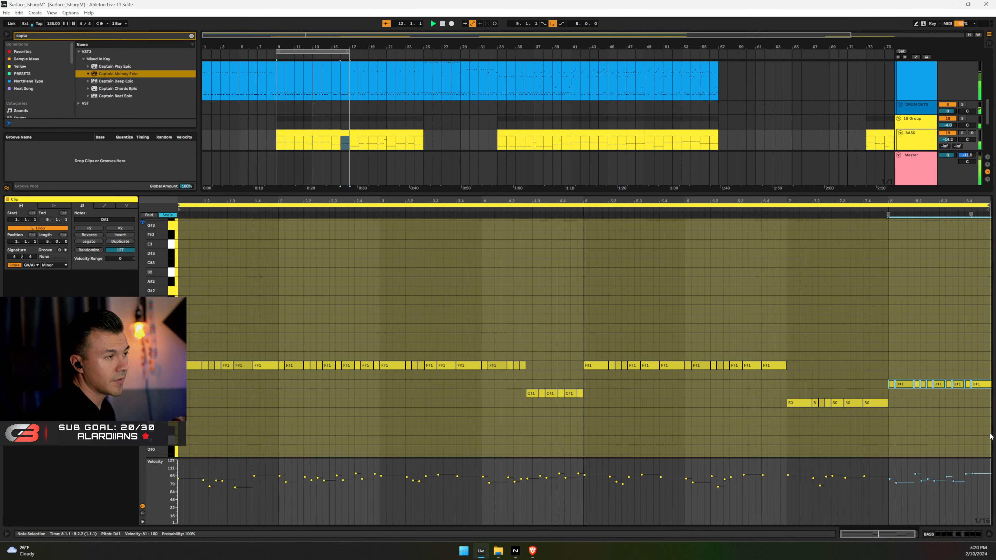
pyautogui.hscroll(2, 989, 434)
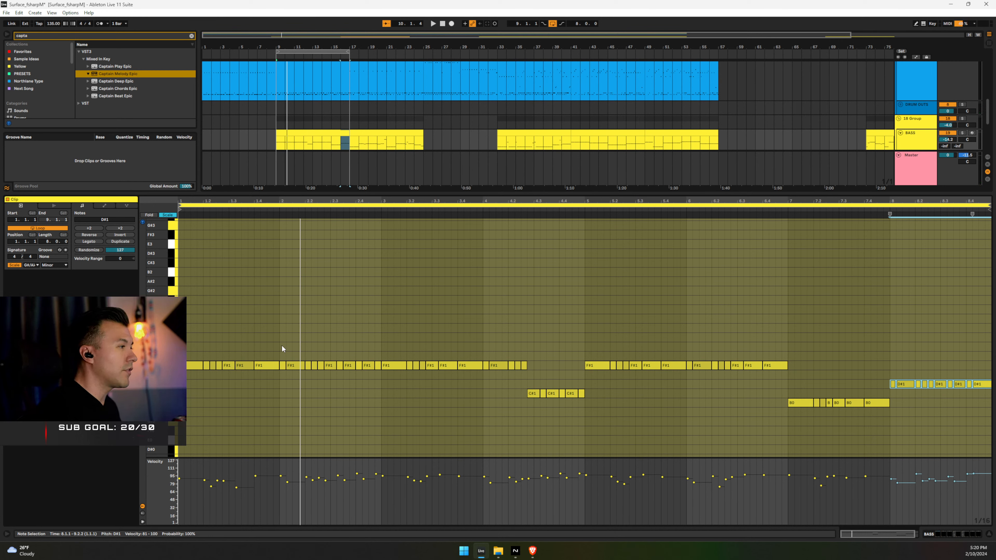
# Deactivate the F#1 notes between 2.1.1 and 2.4.1 and lower the notes from 2.4.1 to 3.1.1 to E1
pyautogui.moveTo(282, 346); pyautogui.dragTo(352, 385)
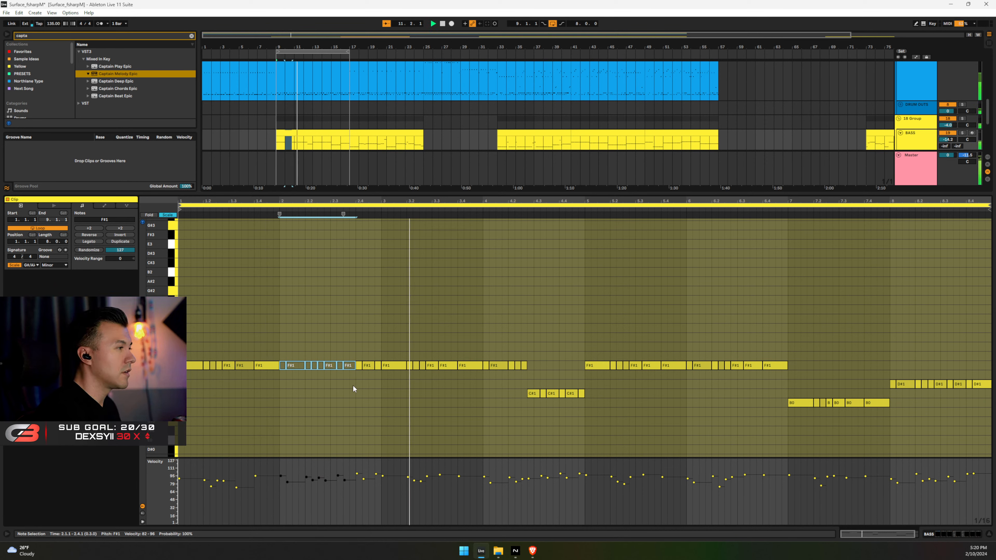
pyautogui.press('space')
pyautogui.moveTo(359, 347); pyautogui.dragTo(382, 375)
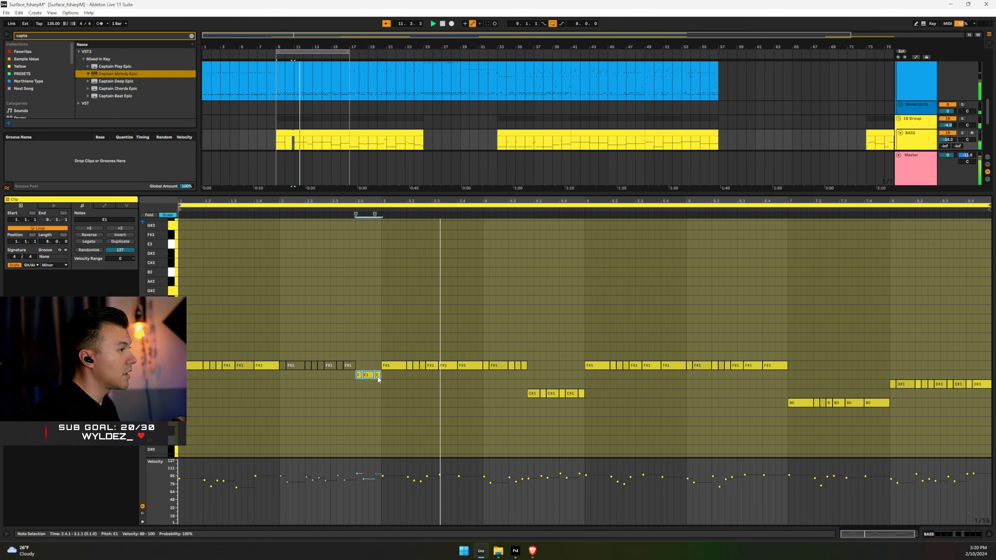
# Deactivate the F#1 notes at 4.1.1–4.2.4 and 6.1.1–6.3.2, and set the BASS track volume to -12.7
pyautogui.moveTo(484, 352); pyautogui.dragTo(525, 370)
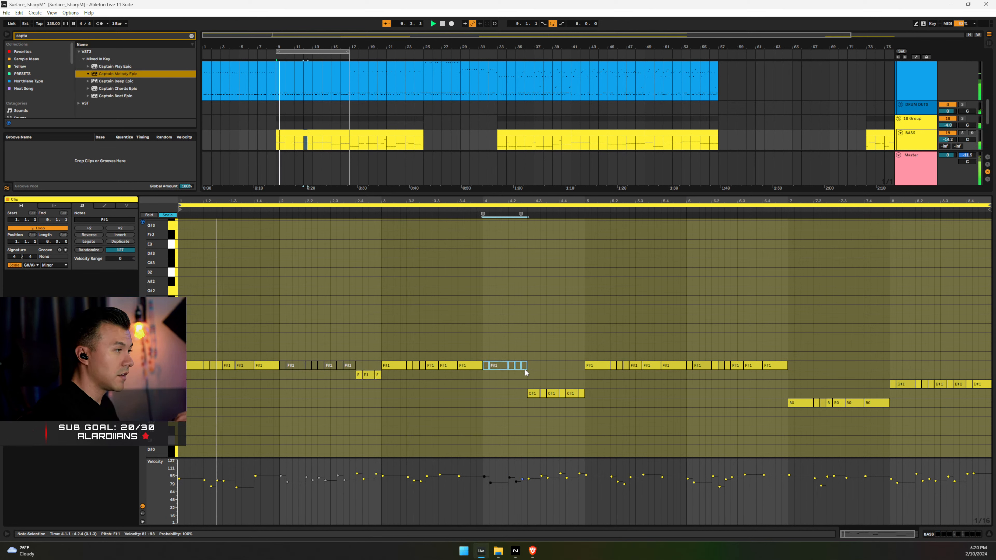
pyautogui.scroll(3, 946, 139)
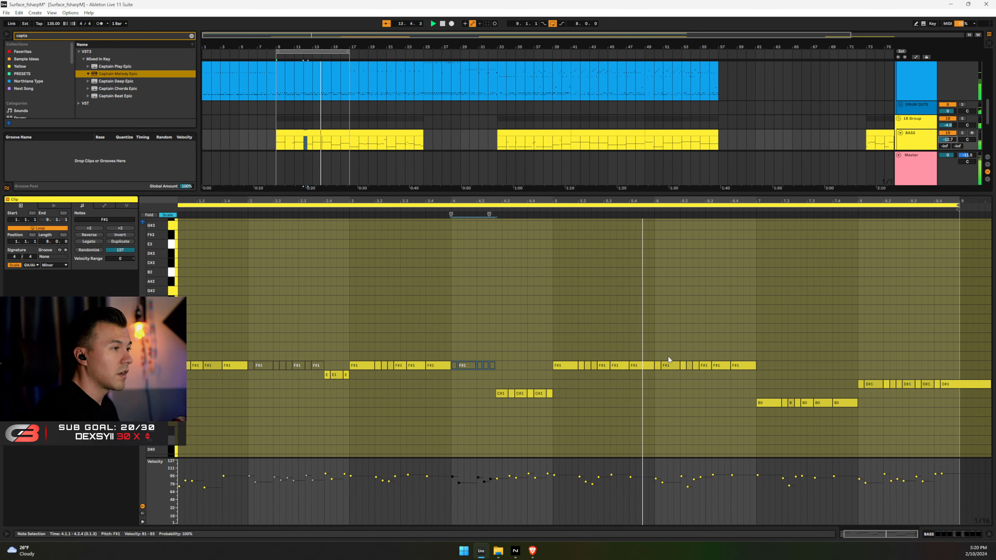
pyautogui.moveTo(654, 354); pyautogui.dragTo(766, 374)
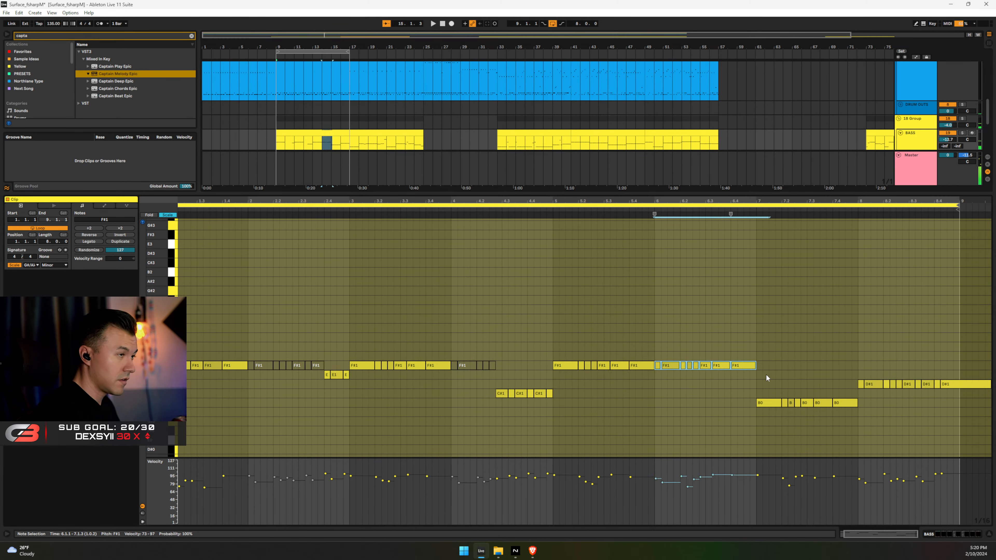
pyautogui.moveTo(706, 353); pyautogui.dragTo(667, 384)
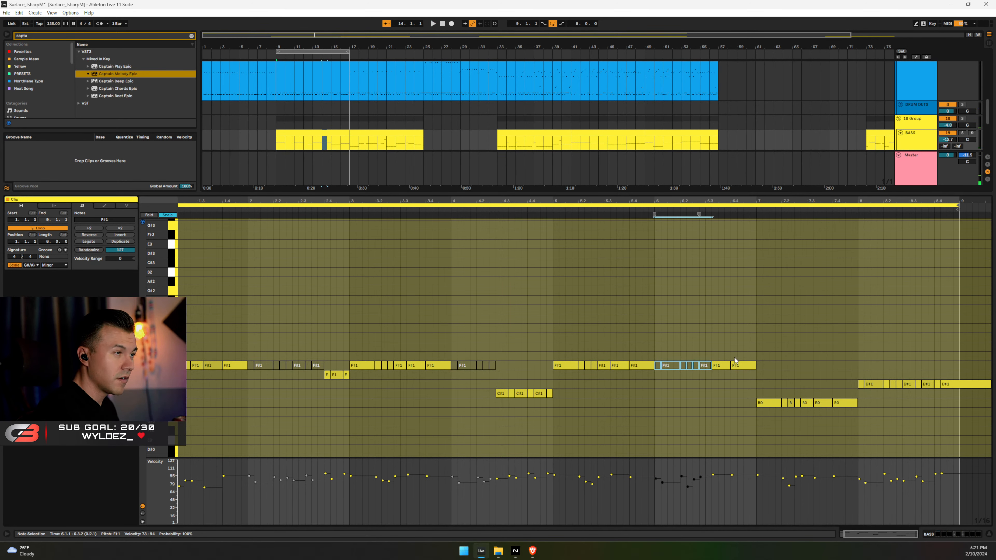
# Lower the F#1 notes from 6.3.2 to 7.1.1 to E1 and play the loop
pyautogui.moveTo(749, 349); pyautogui.dragTo(789, 376)
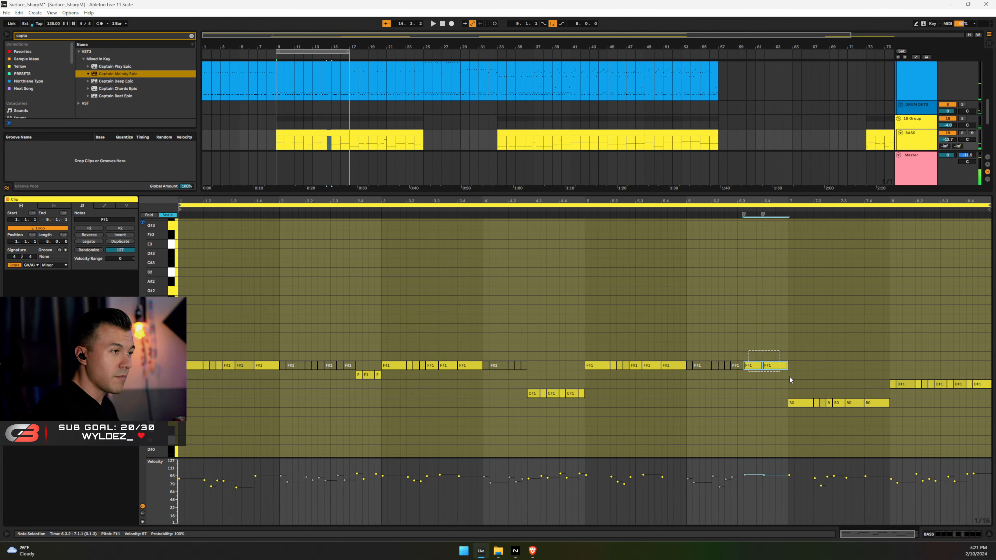
pyautogui.press('Down')
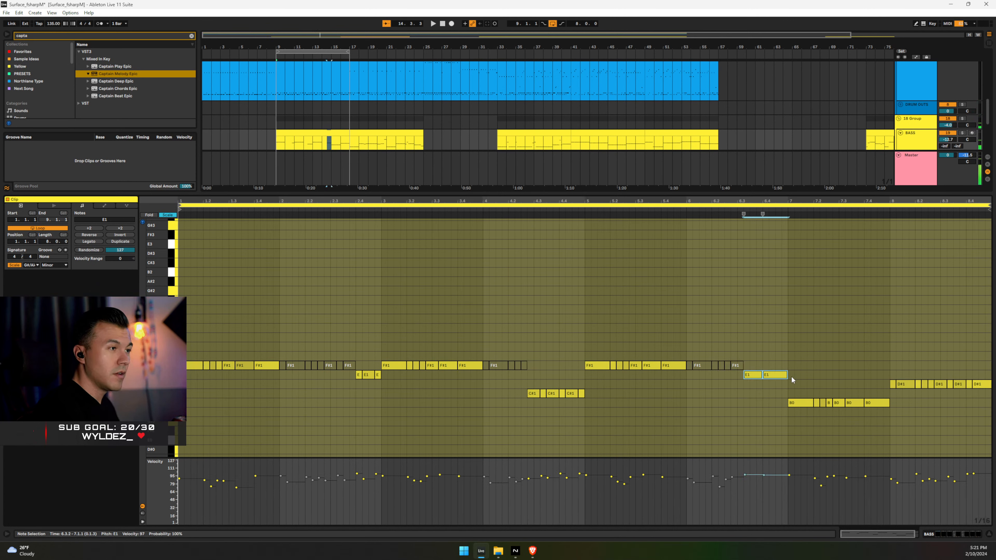
pyautogui.click(752, 376)
pyautogui.click(804, 404)
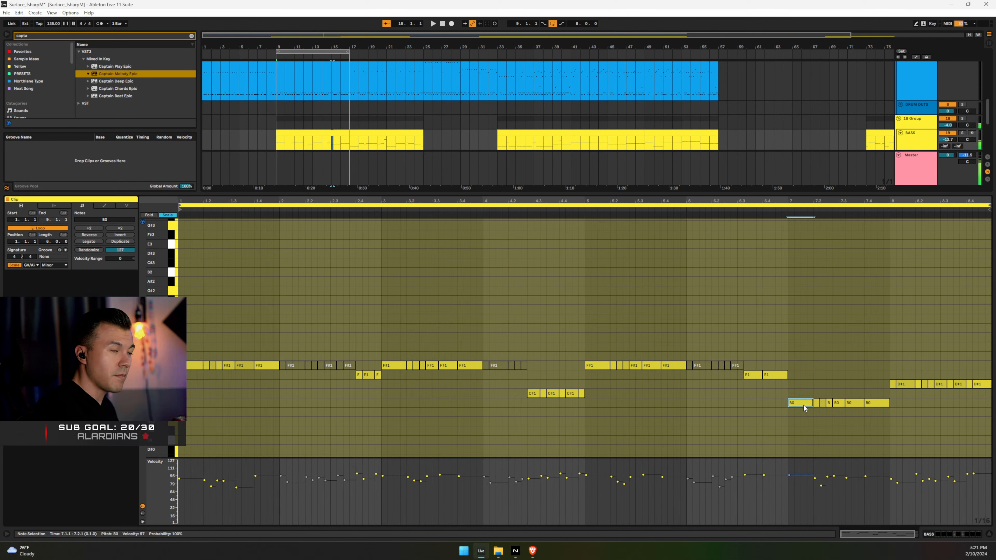
pyautogui.press('space')
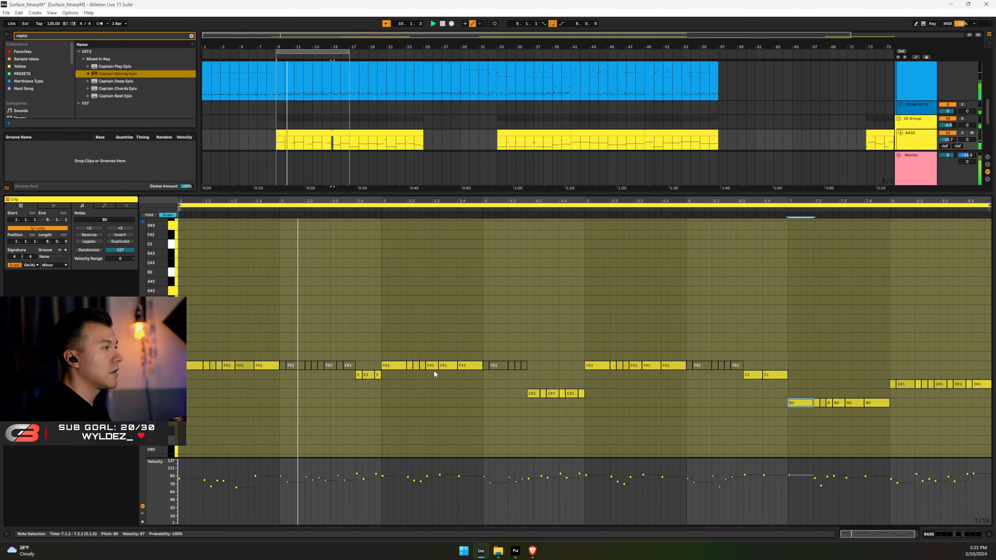
# Lower the single F#1 notes at 1.3.2, 3.3.2 and 5.3.2 to E1 and play the loop
pyautogui.click(249, 365)
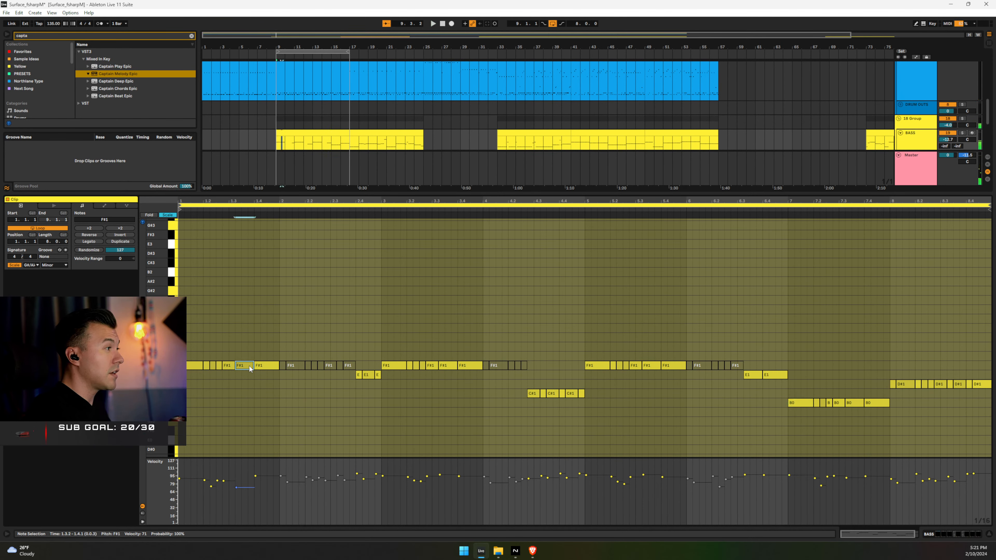
pyautogui.press('Down')
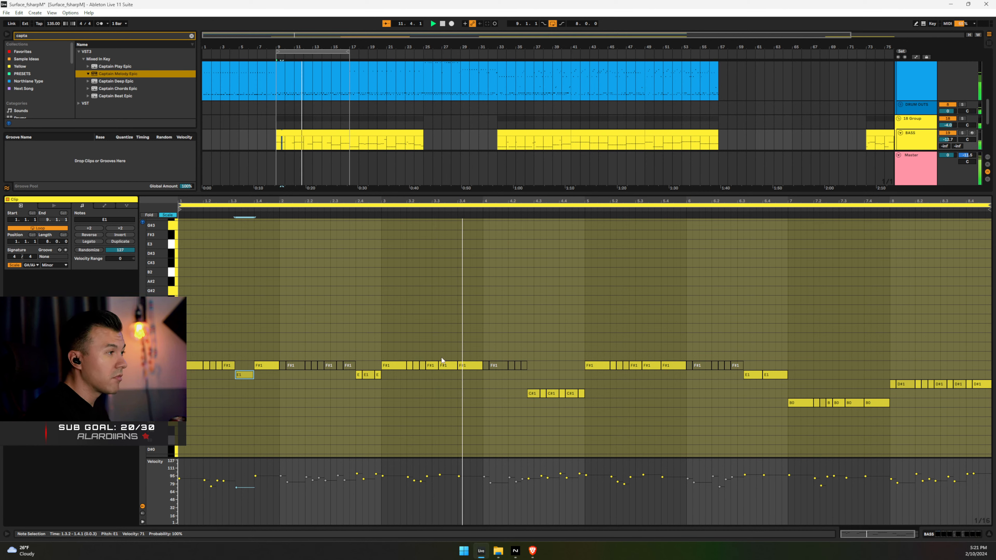
pyautogui.click(447, 365)
pyautogui.press('Down')
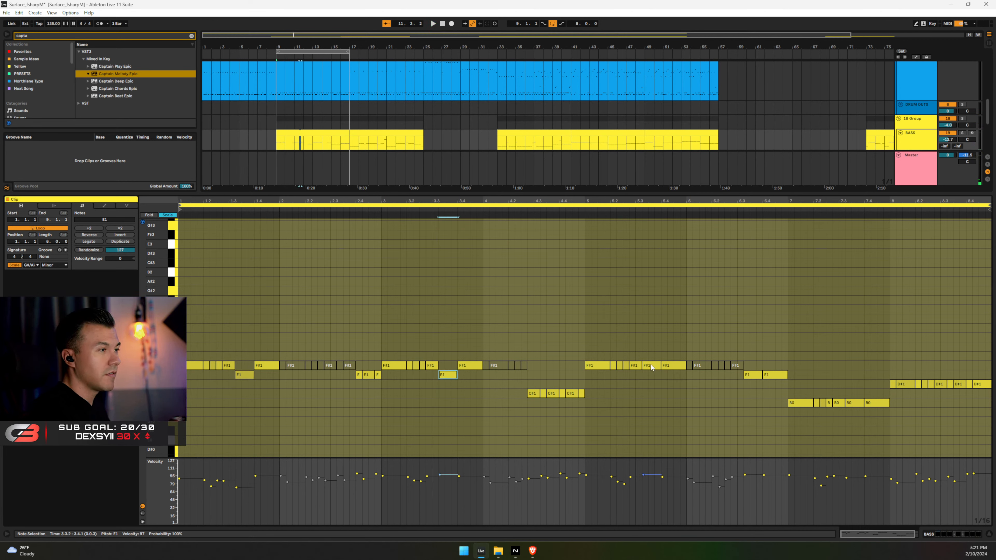
pyautogui.press('space')
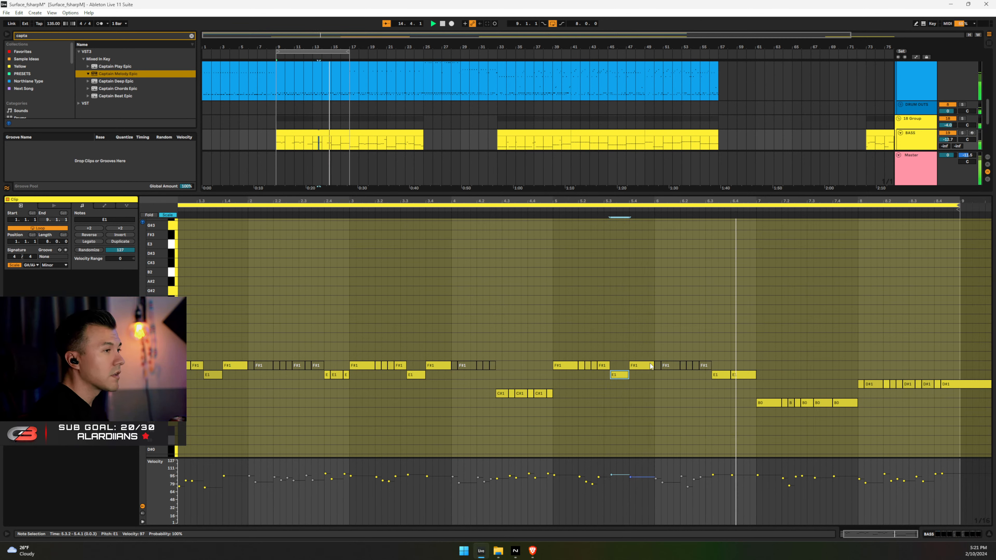
# Raise the bass note at 6.3.2 to C#2, trying E2 on the way, and play the loop
pyautogui.click(717, 376)
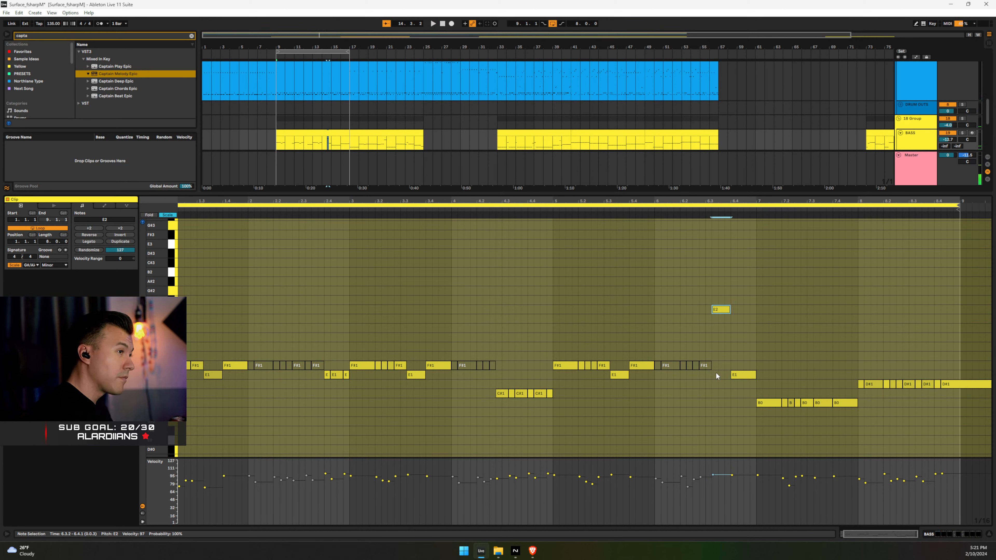
pyautogui.press('Down')
pyautogui.press('Down')
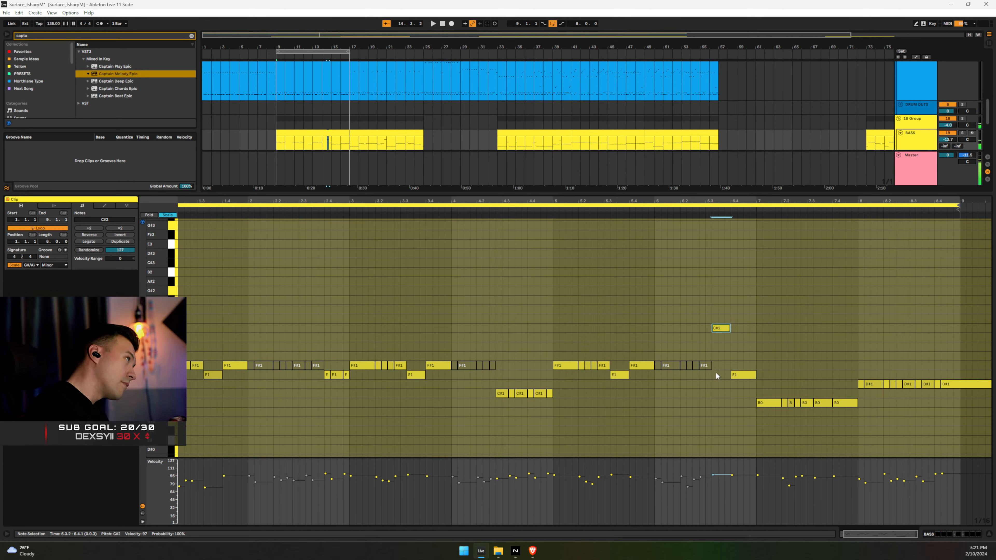
pyautogui.click(662, 319)
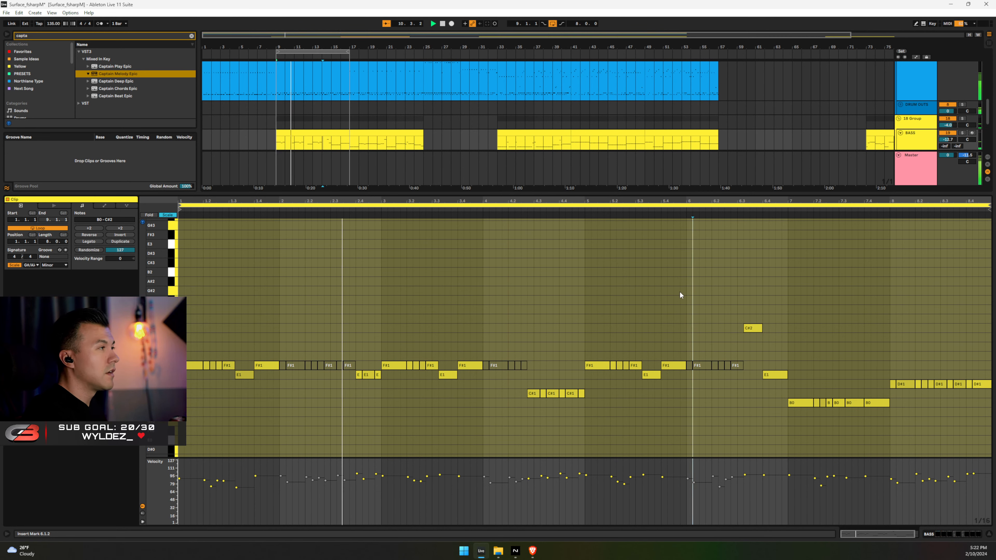
# Lower the volume of the 3 Sample track to -24.8 dB
pyautogui.scroll(2, 902, 124)
pyautogui.scroll(6, 901, 124)
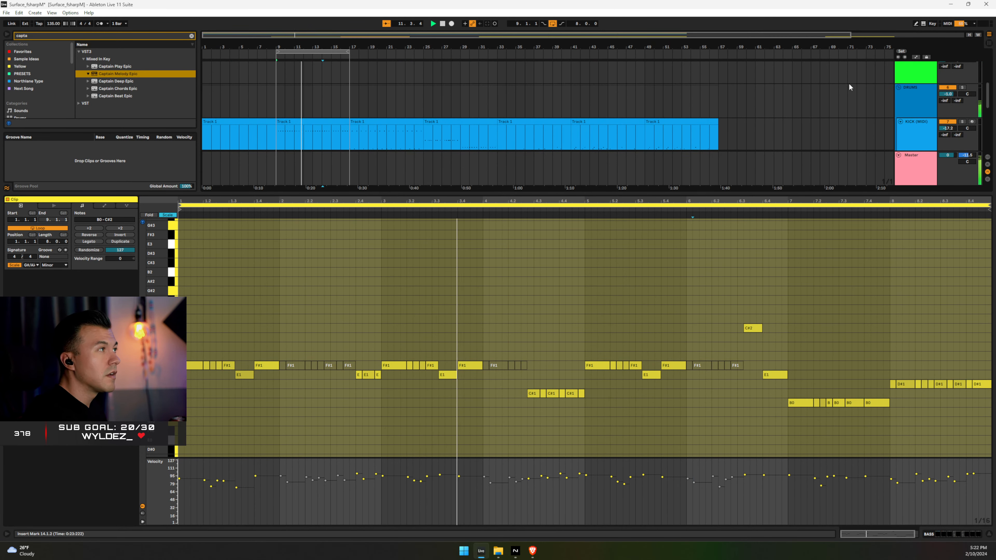
pyautogui.scroll(-1, 860, 120)
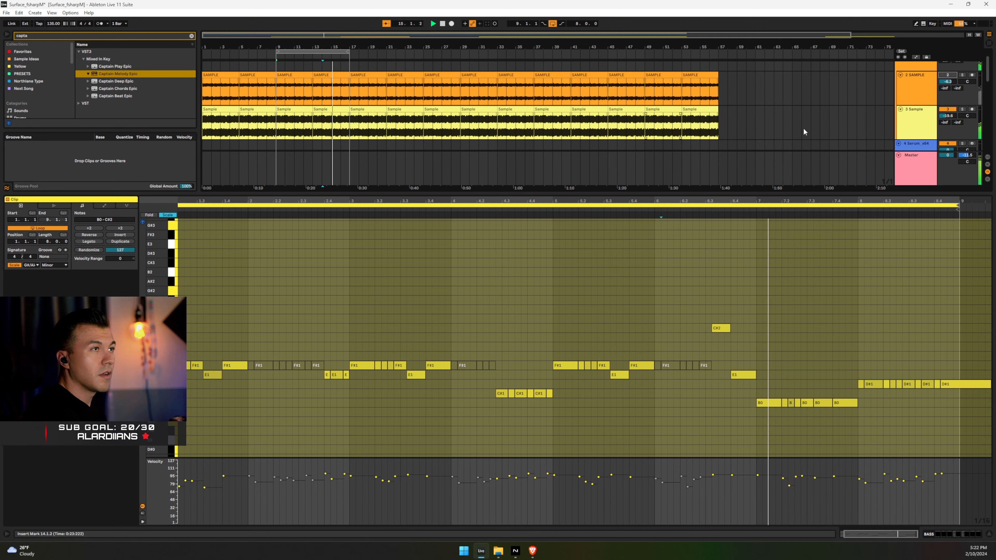
pyautogui.moveTo(948, 116); pyautogui.dragTo(948, 123)
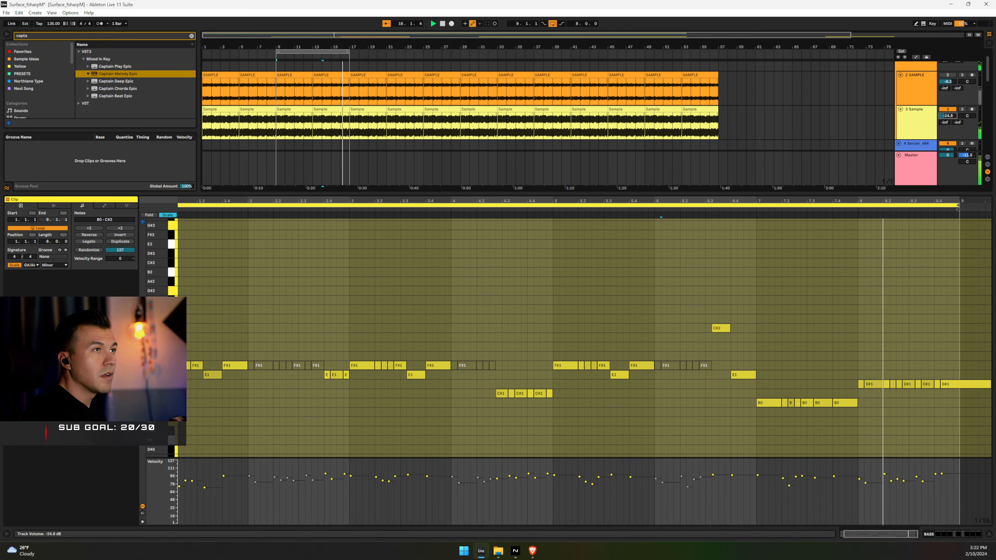
# Create an empty MIDI clip on the red Serum track from bar 9 to bar 17
pyautogui.click(988, 535)
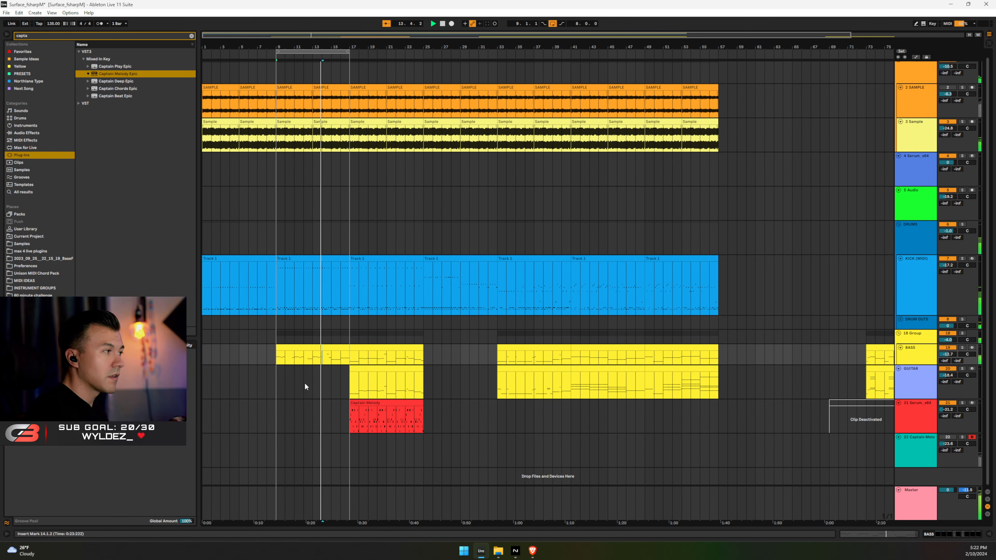
pyautogui.click(277, 413)
pyautogui.moveTo(278, 411); pyautogui.dragTo(350, 409)
pyautogui.hotkey('ctrl', 'shift', 'm')
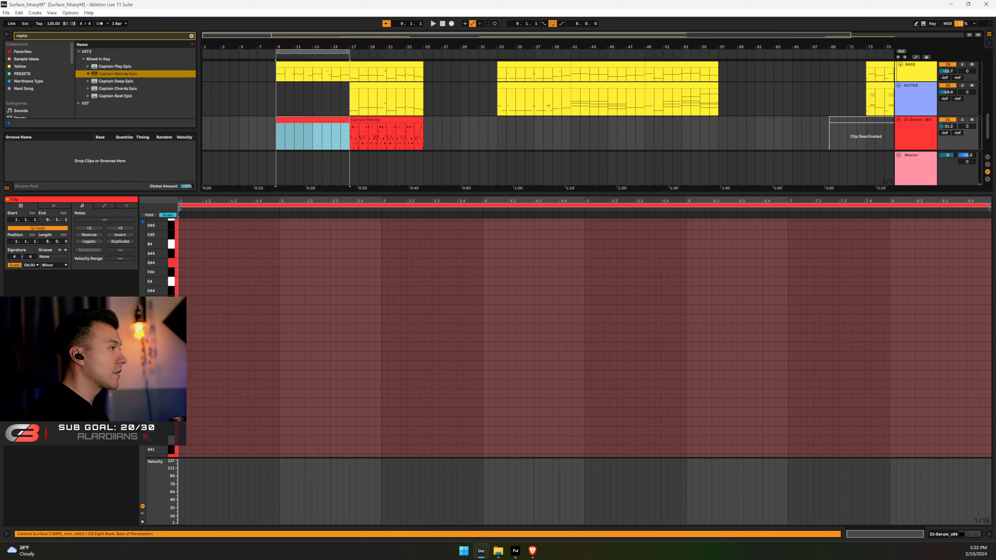
# Audition pitches in the new Serum clip, add a sixteenth C#4 note at 1.1.1 and play it
pyautogui.click(176, 291)
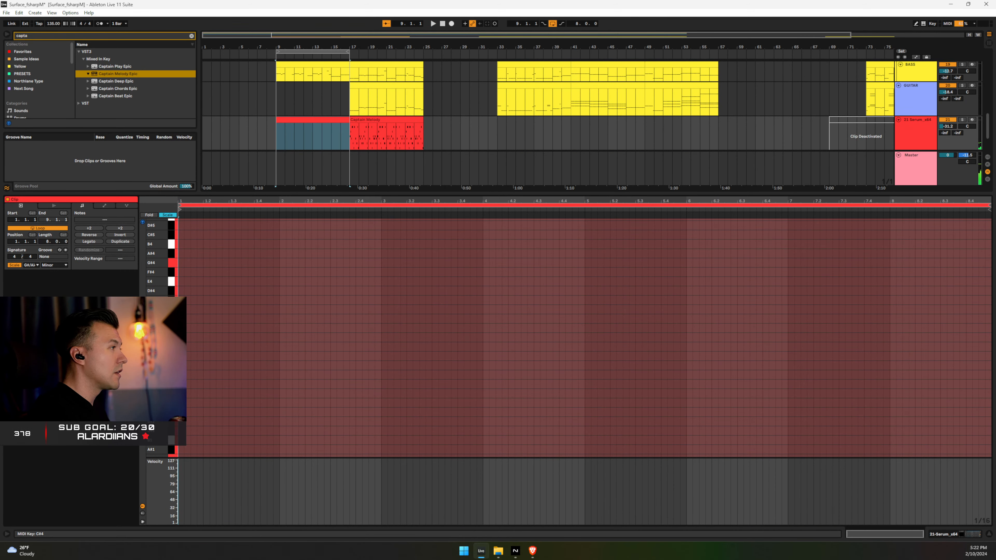
pyautogui.click(173, 300)
pyautogui.doubleClick(180, 300)
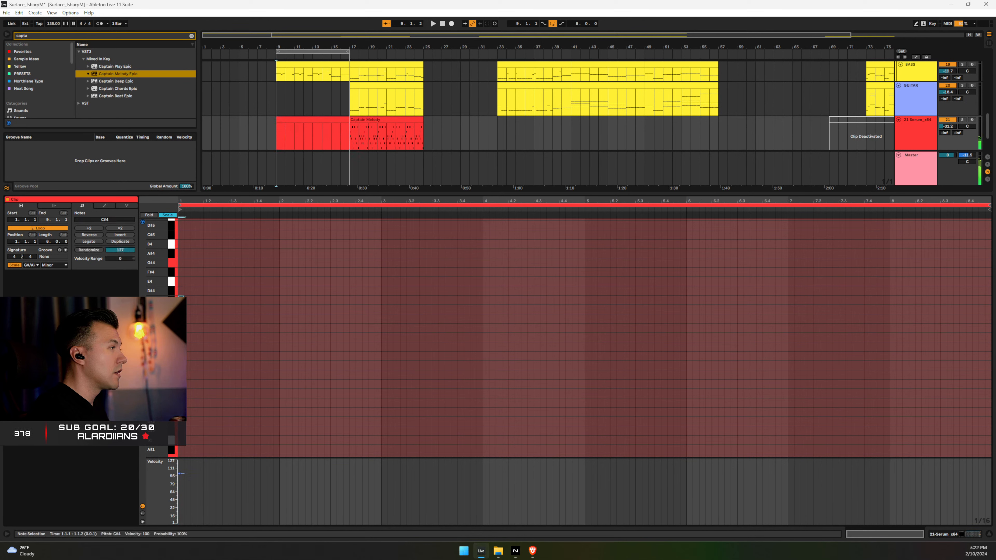
pyautogui.press('space')
pyautogui.press('space')
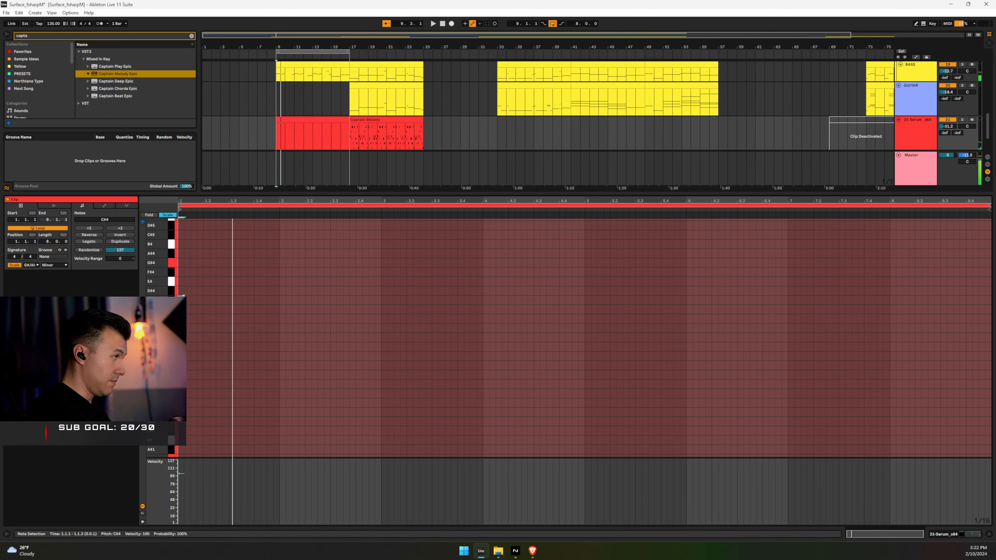
pyautogui.press('space')
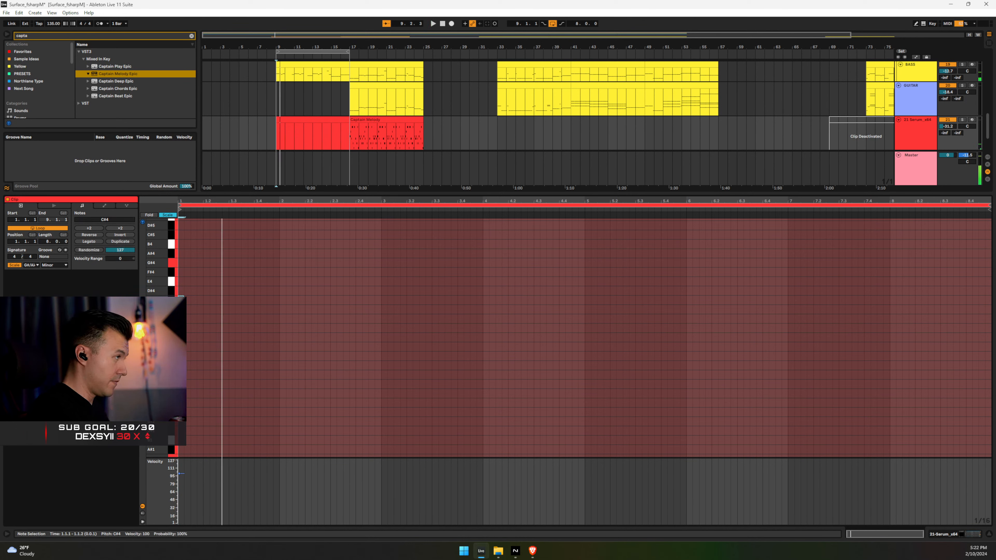
# Set the grid to 1/8, stretch the C#4 note to an eighth and repeat it up to 2.2.1, playing the result
pyautogui.rightClick(187, 302)
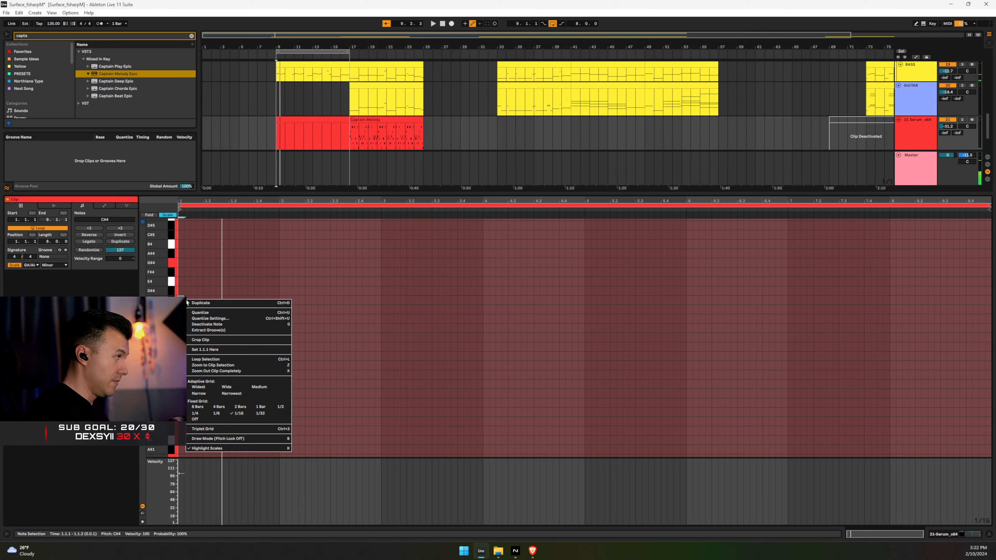
pyautogui.click(216, 414)
pyautogui.moveTo(184, 301); pyautogui.dragTo(190, 304)
pyautogui.hotkey('ctrl', 'd')
pyautogui.hotkey('ctrl', 'd')
pyautogui.hotkey('ctrl', 'd')
pyautogui.hotkey('ctrl', 'd')
pyautogui.hotkey('ctrl', 'd')
pyautogui.hotkey('ctrl', 'd')
pyautogui.hotkey('ctrl', 'd')
pyautogui.hotkey('ctrl', 'd')
pyautogui.hotkey('ctrl', 'd')
pyautogui.press('space')
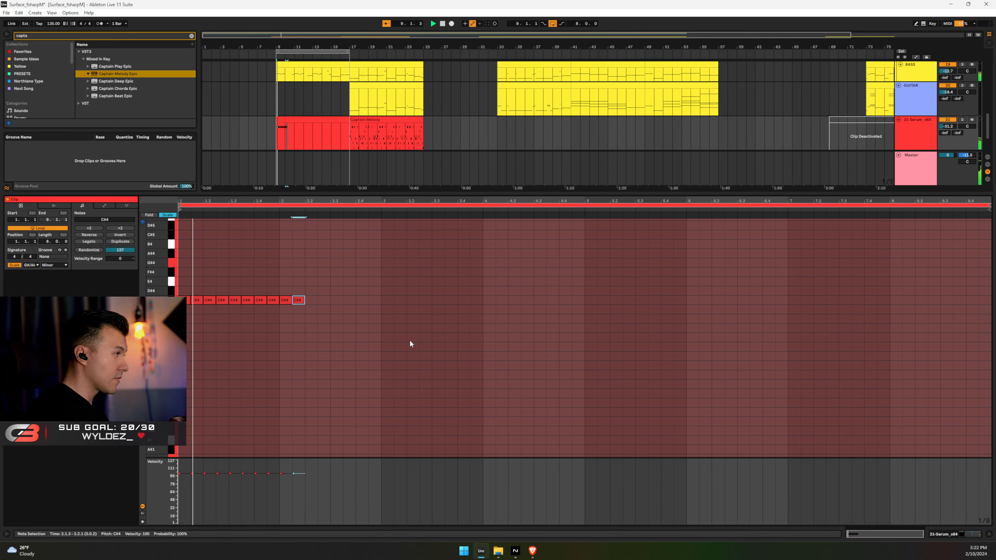
# Shape Serum's envelope 1 into a short pluck with a 234 ms decay and no sustain, and audition it
pyautogui.press('space')
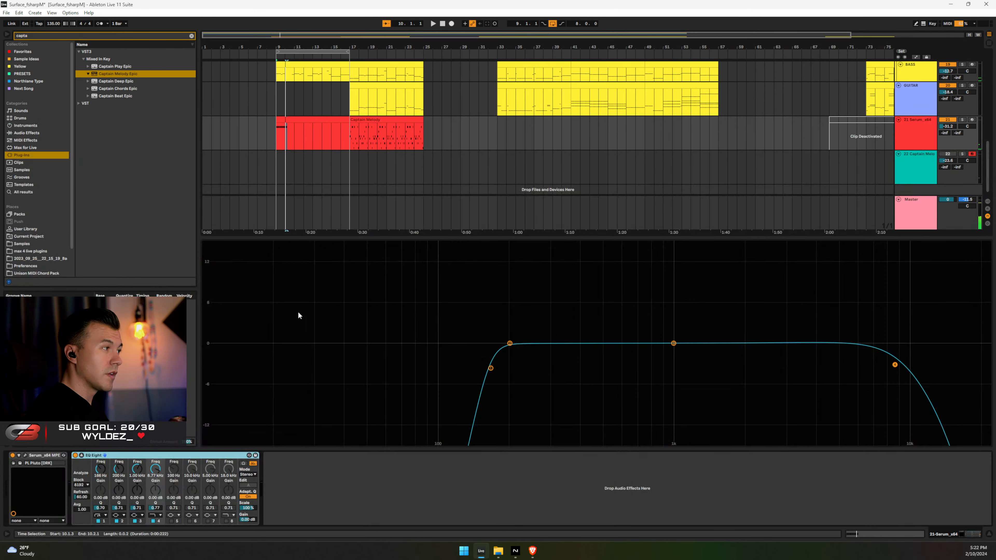
pyautogui.click(26, 455)
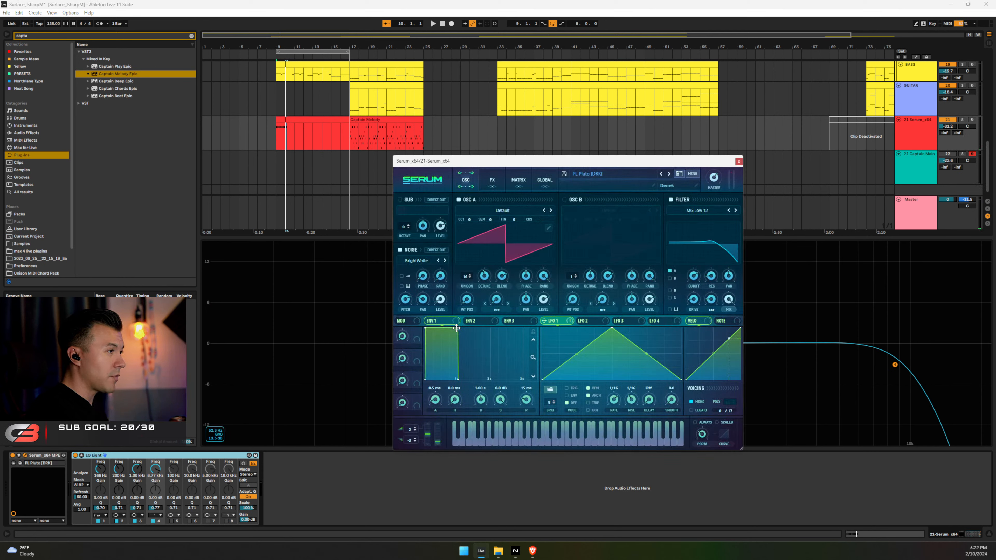
pyautogui.moveTo(456, 328); pyautogui.dragTo(424, 404)
pyautogui.press('space')
pyautogui.press('space')
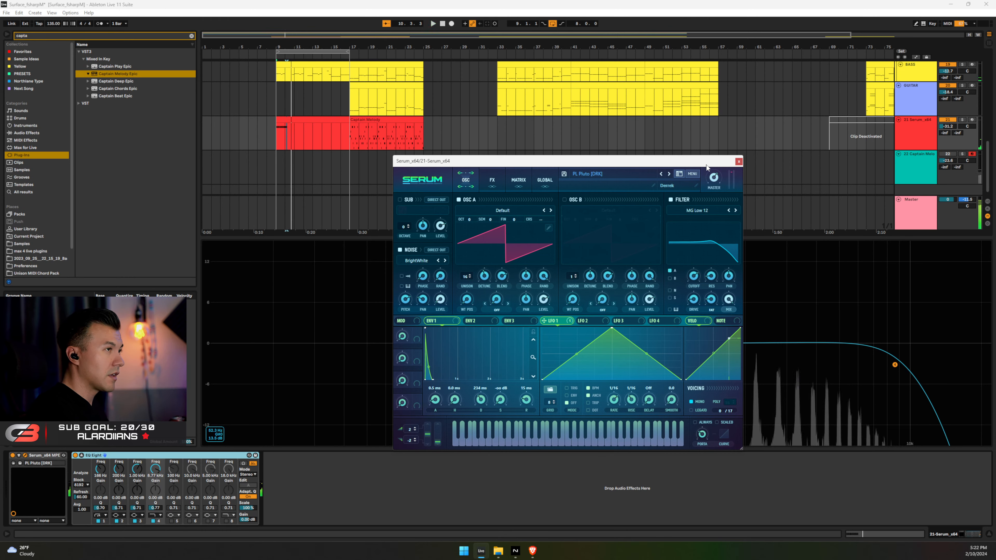
# Reopen the Serum clip and duplicate the C#4 eighth notes until they fill it, playing the loop
pyautogui.click(739, 161)
pyautogui.doubleClick(299, 118)
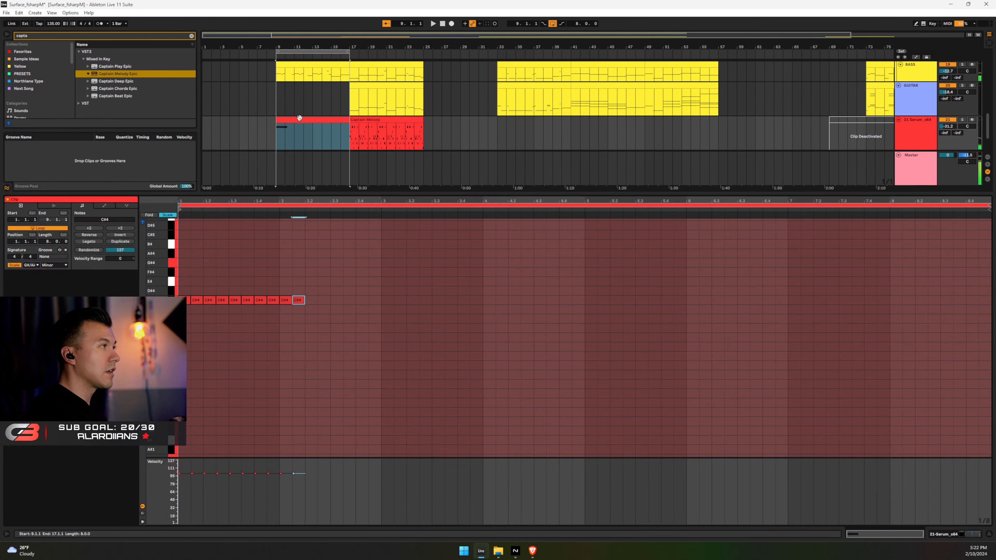
pyautogui.press('space')
pyautogui.press('space')
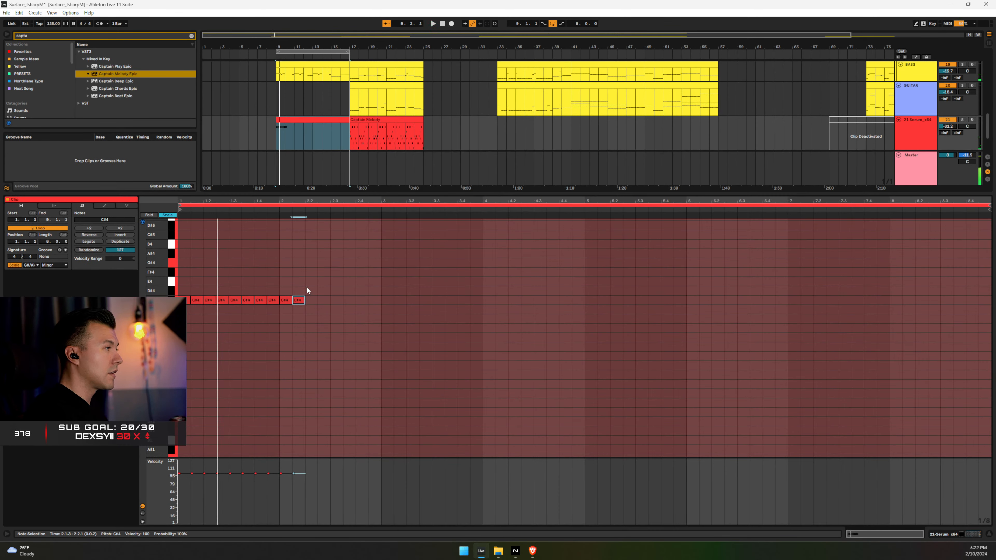
pyautogui.moveTo(307, 289); pyautogui.dragTo(185, 326)
pyautogui.hotkey('ctrl', 'd')
pyautogui.hotkey('ctrl', 'd')
pyautogui.hotkey('ctrl', 'd')
pyautogui.hotkey('ctrl', 'd')
pyautogui.hotkey('ctrl', 'd')
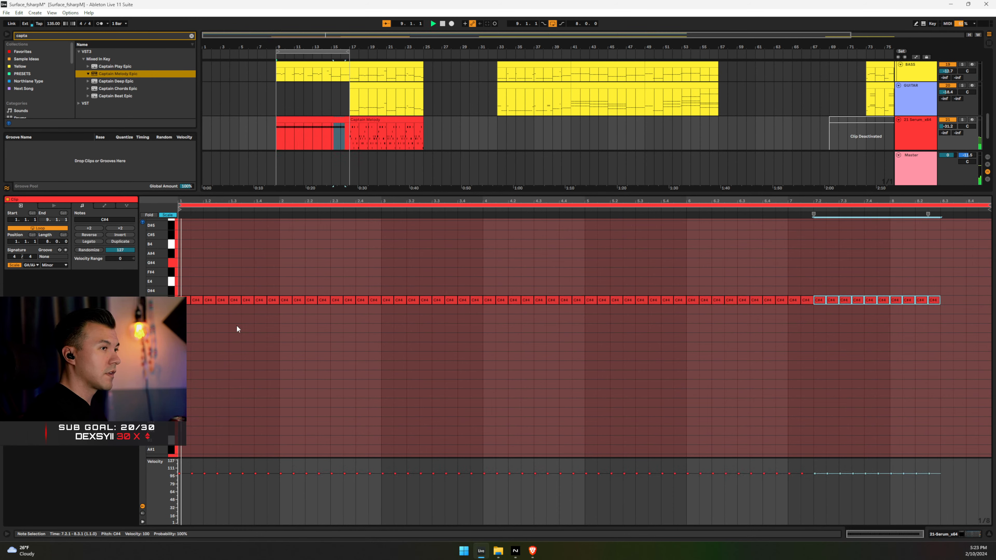
pyautogui.press('space')
pyautogui.hotkey('ctrl', 'd')
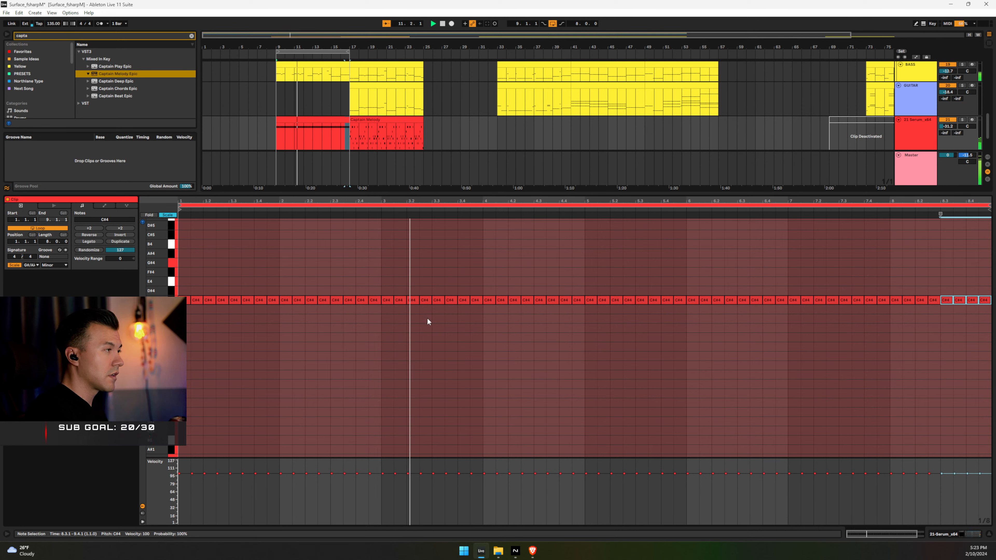
# Split the C#4 eighths between 2.4.1 and 3.1.1 into sixteenth notes and play the loop
pyautogui.press('space')
pyautogui.rightClick(349, 282)
pyautogui.click(373, 246)
pyautogui.moveTo(379, 285); pyautogui.dragTo(367, 309)
pyautogui.click(116, 228)
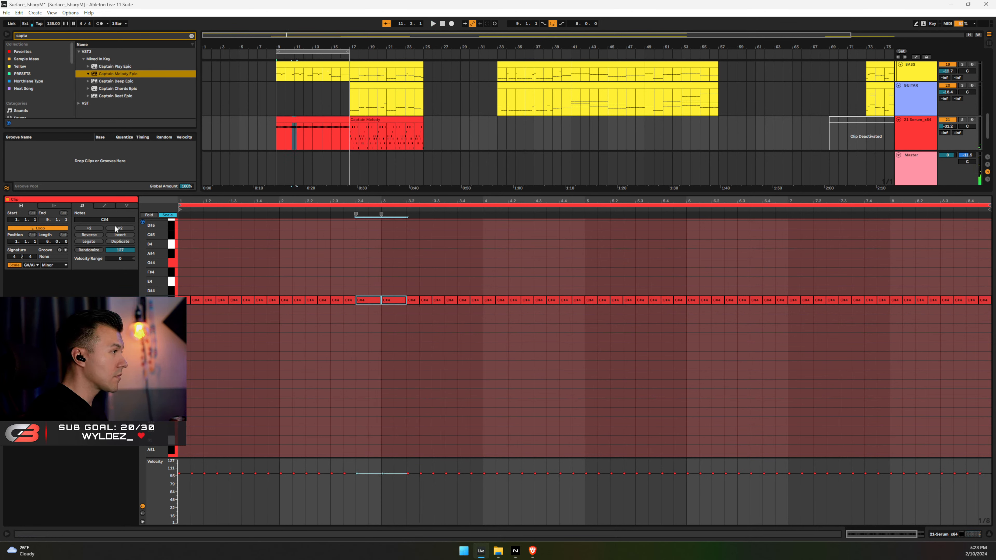
pyautogui.click(95, 230)
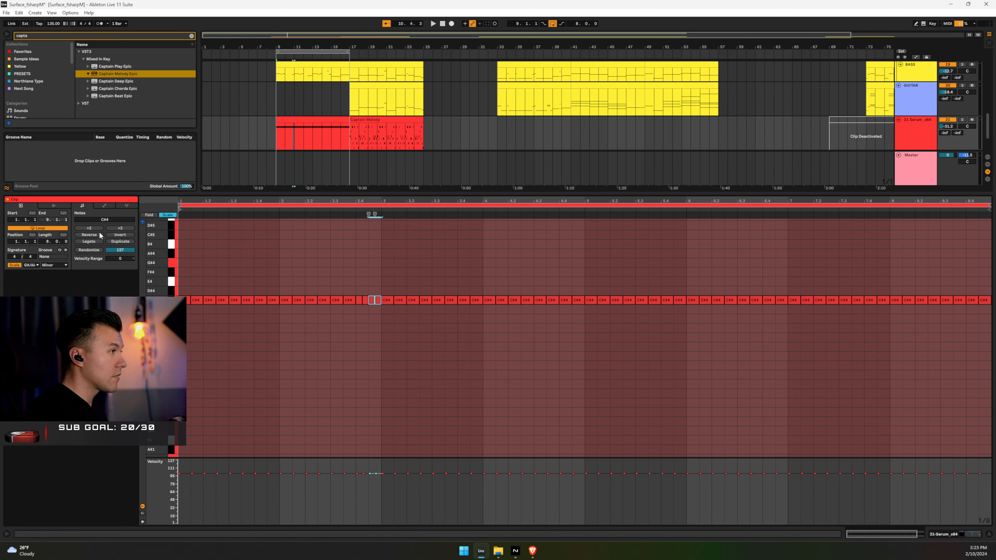
pyautogui.press('space')
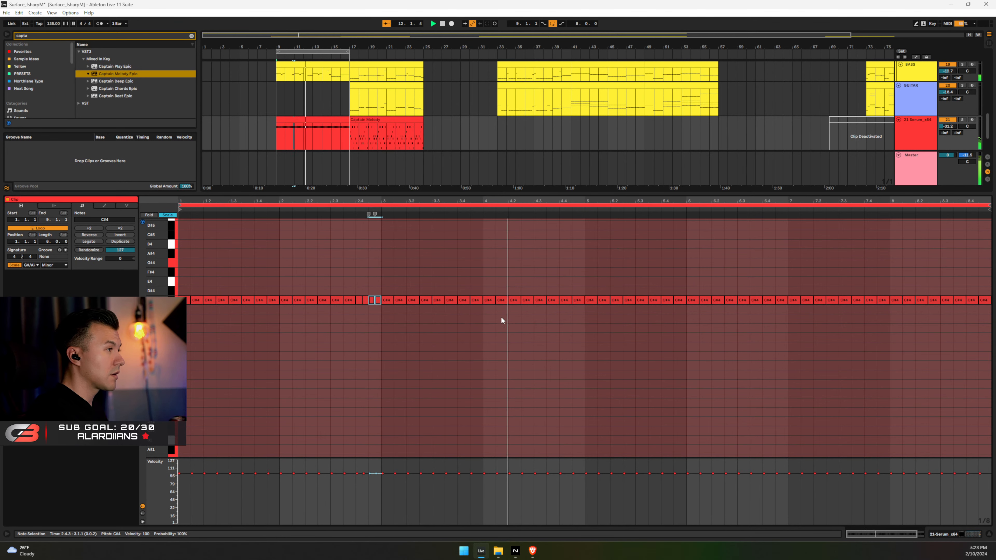
# Delete the C#4 notes from 1.3.3 to the clip's end
pyautogui.hscroll(4, 611, 320)
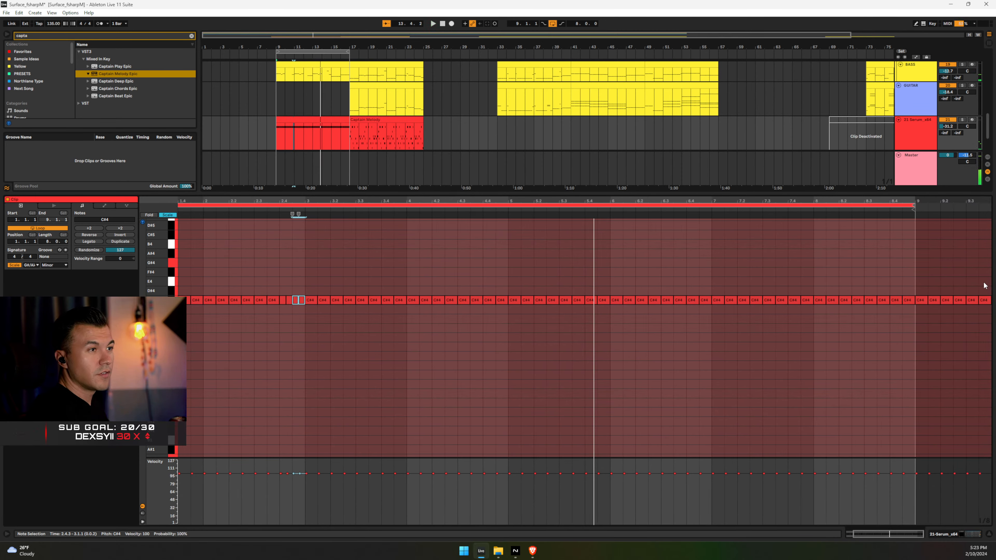
pyautogui.hotkey('ctrl', 'a')
pyautogui.press('Delete')
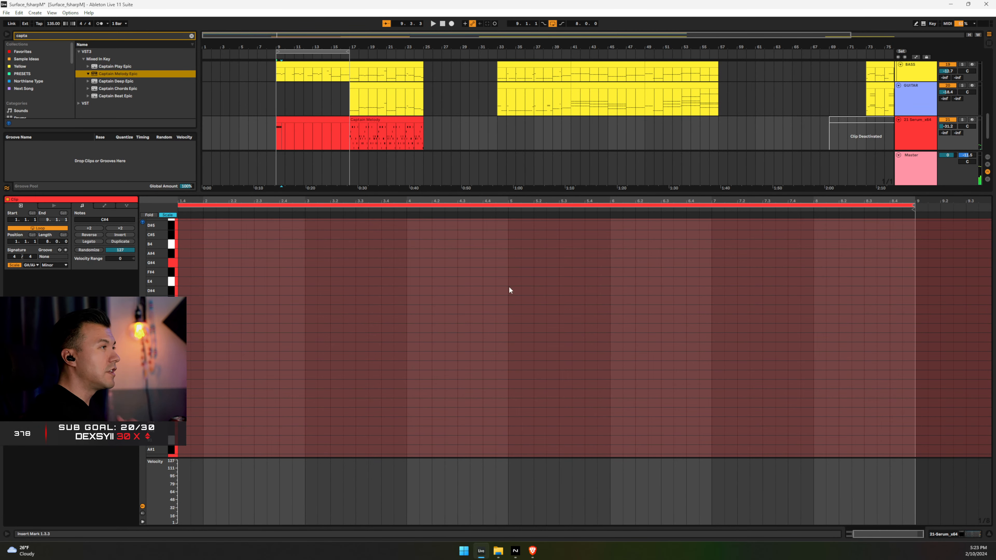
pyautogui.hscroll(-3, 242, 291)
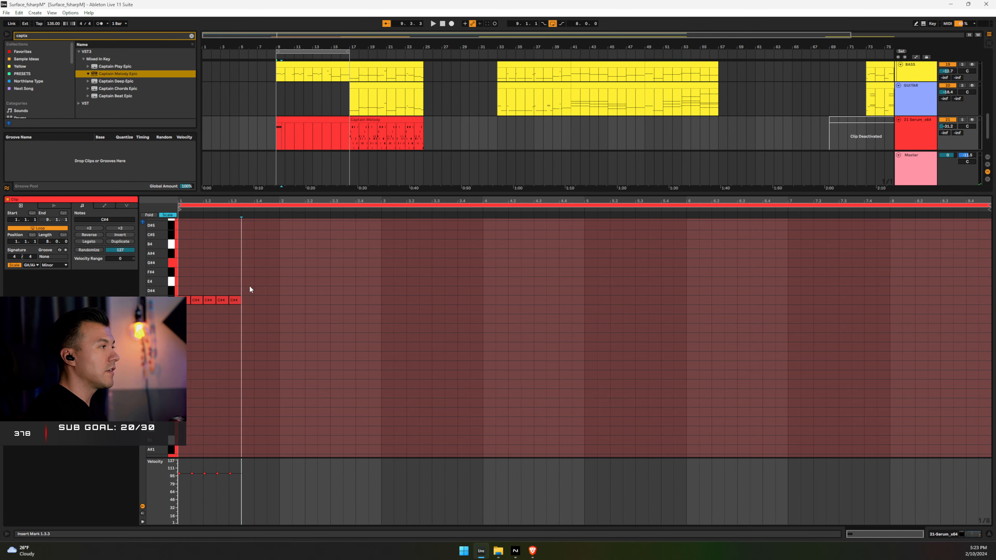
# Delete the remaining C#4 notes at the start of the Serum clip and return to the full arrangement view
pyautogui.moveTo(250, 286); pyautogui.dragTo(179, 326)
pyautogui.press('Delete')
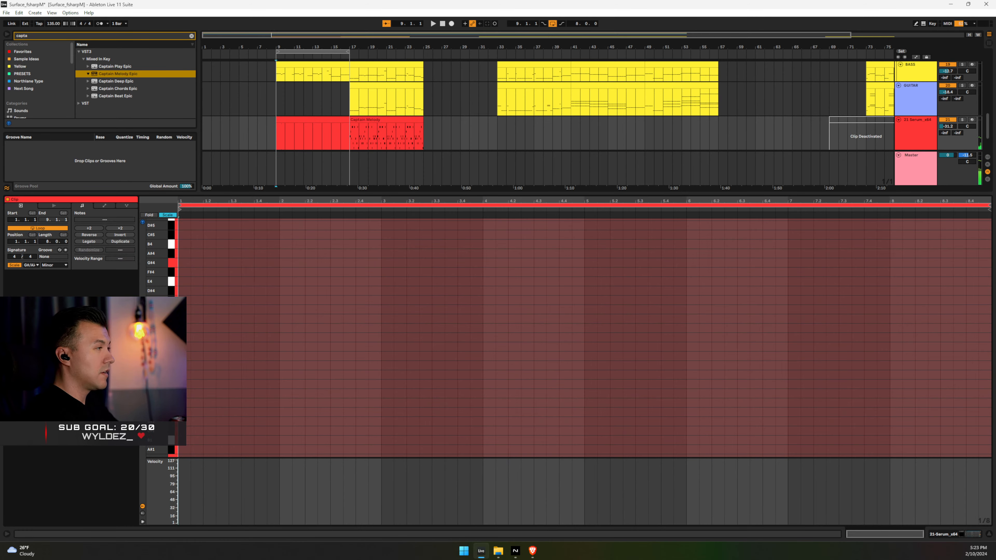
pyautogui.click(989, 534)
pyautogui.click(903, 463)
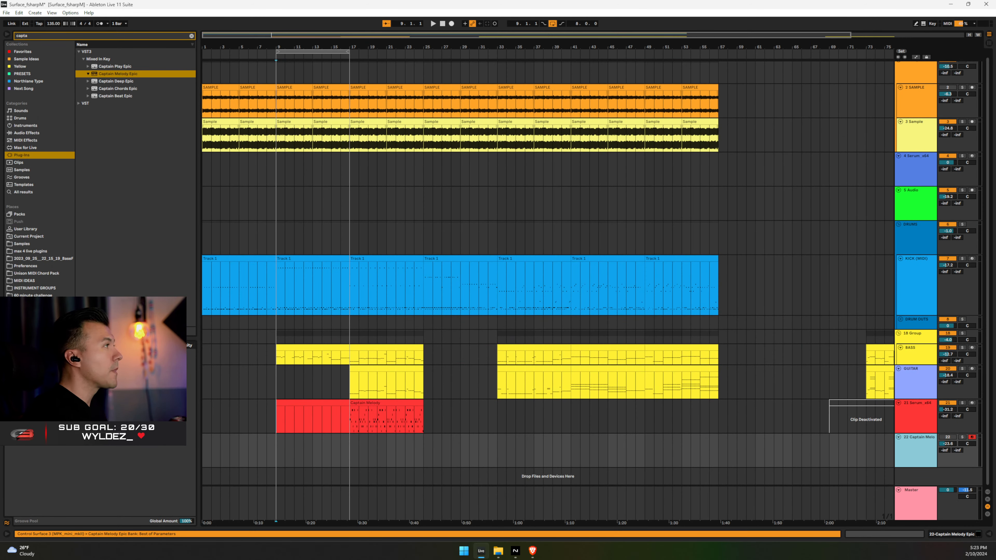
# Search the plug-ins for "prince", add The Prince on a new track below Captain Melody, and open its window
pyautogui.click(23, 36)
pyautogui.write('prince')
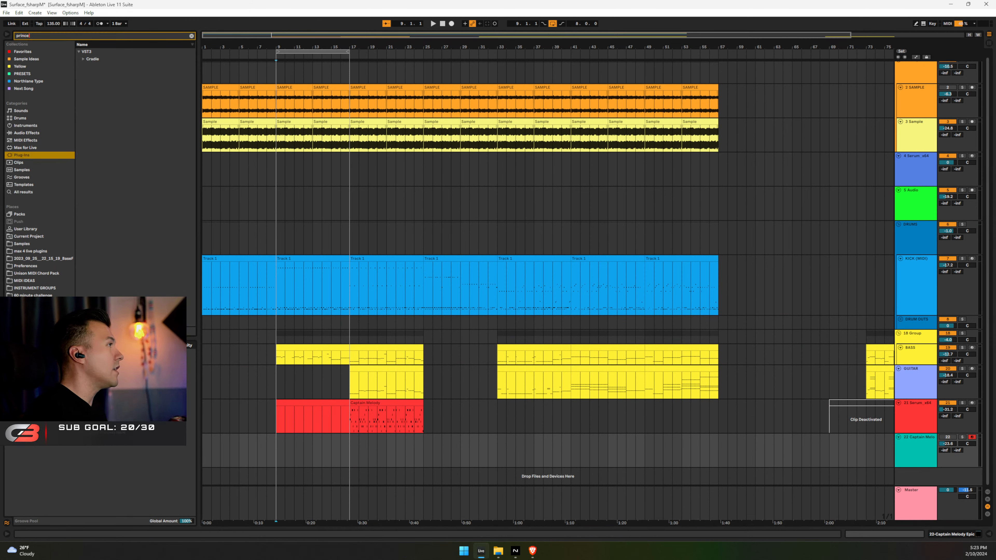
pyautogui.click(83, 59)
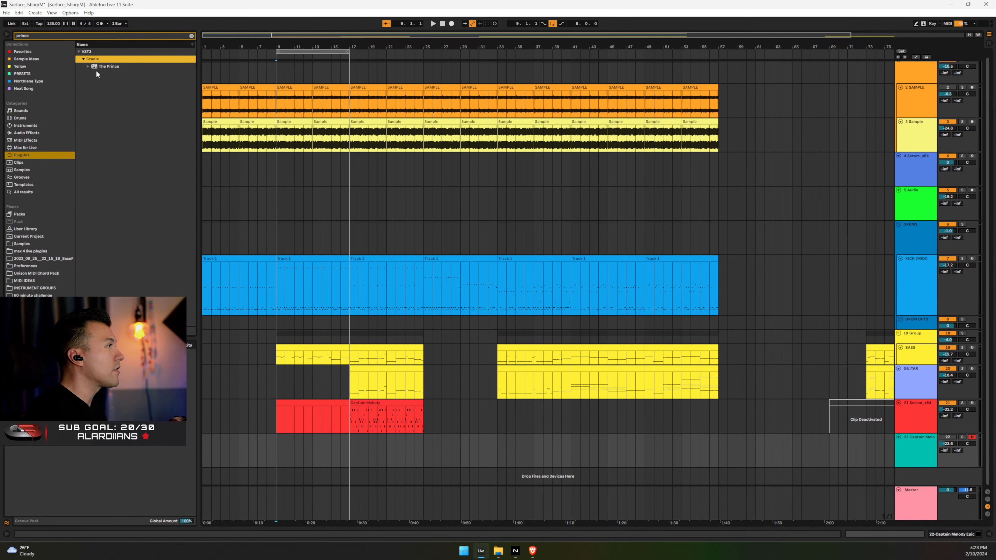
pyautogui.moveTo(98, 67); pyautogui.dragTo(892, 484)
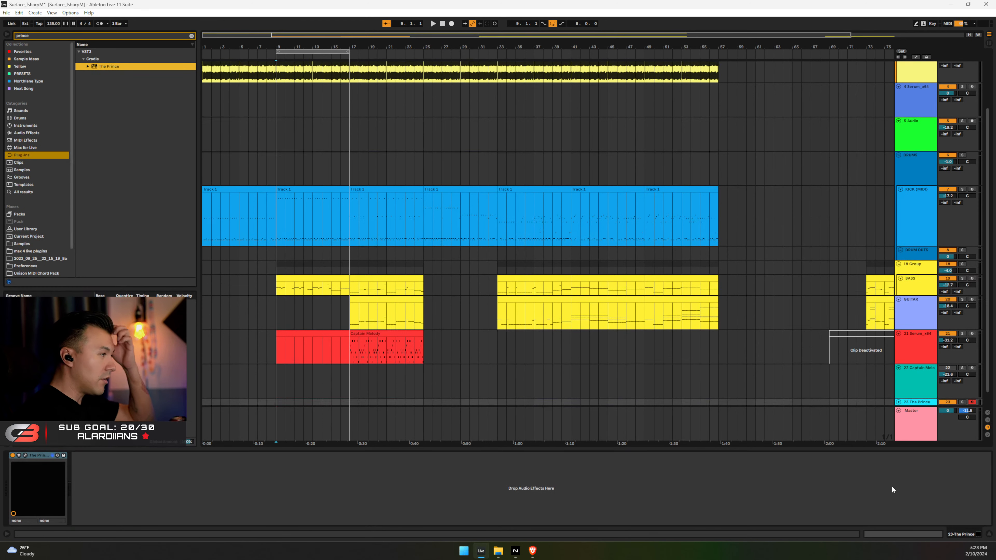
pyautogui.click(26, 456)
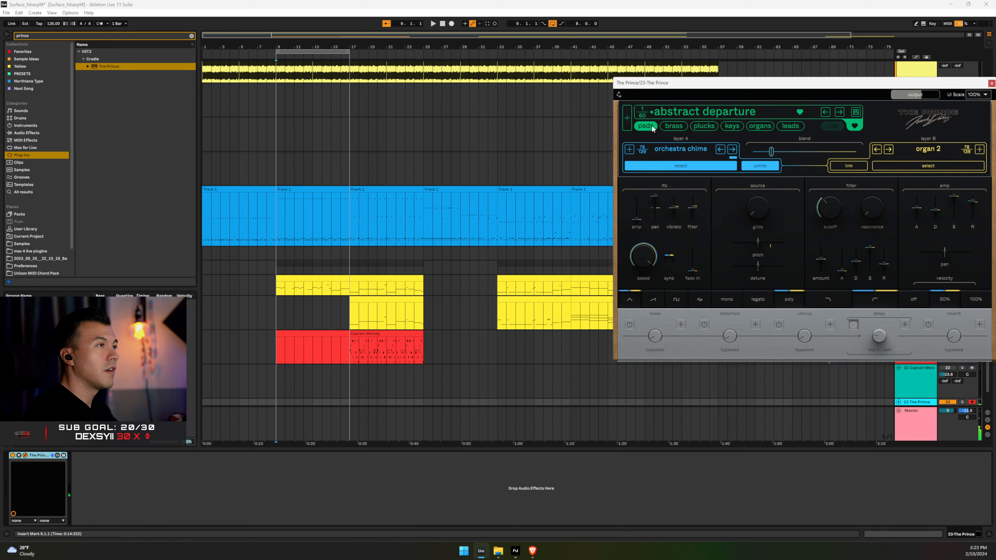
# Switch The Prince to the pads preset adoption benefit, then reposition its window and expand its track
pyautogui.click(835, 113)
pyautogui.moveTo(837, 83); pyautogui.dragTo(715, 74)
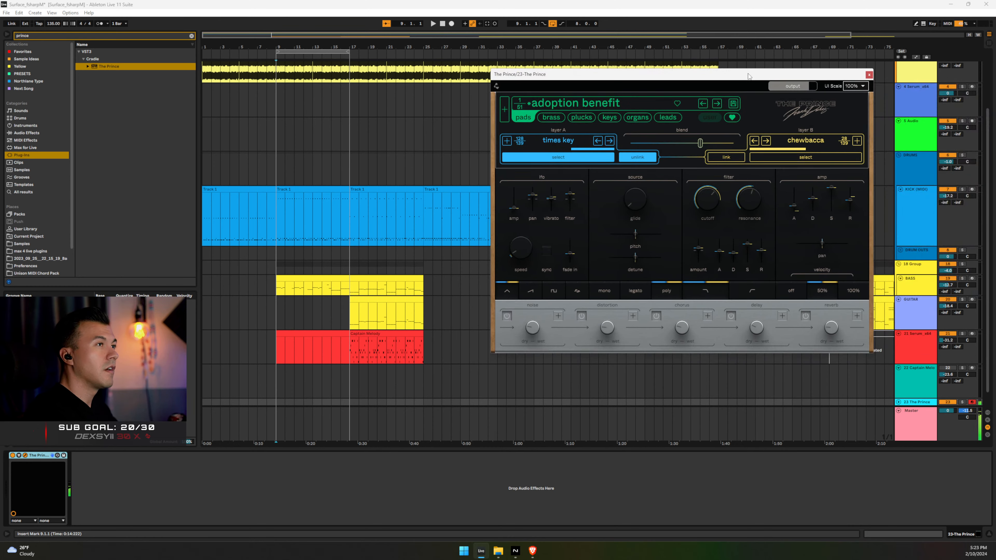
pyautogui.scroll(-2, 937, 381)
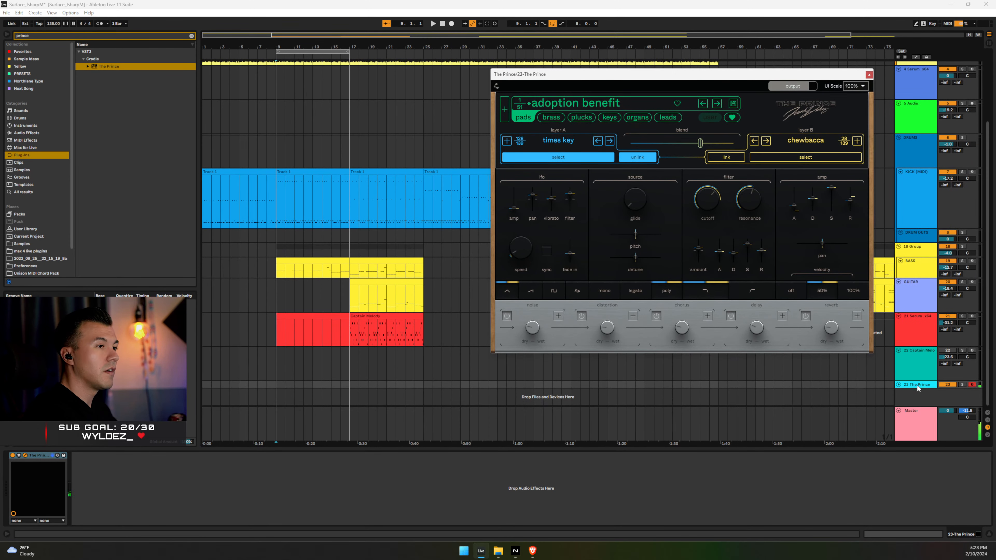
pyautogui.click(908, 385)
pyautogui.scroll(-1, 908, 388)
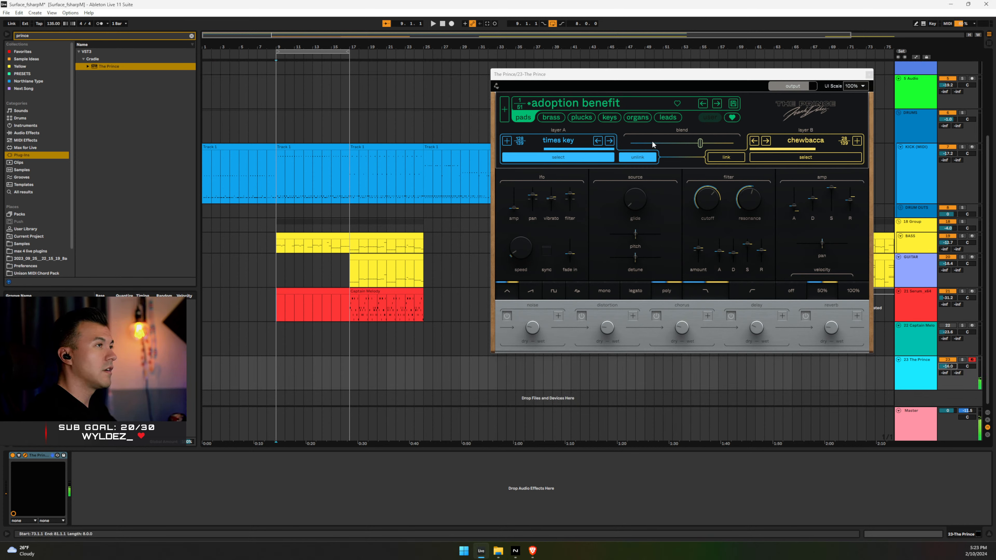
# Audition The Prince's pad presets through to candle glow with the computer MIDI keyboard enabled, setting the track's volume to -24 dB
pyautogui.click(719, 106)
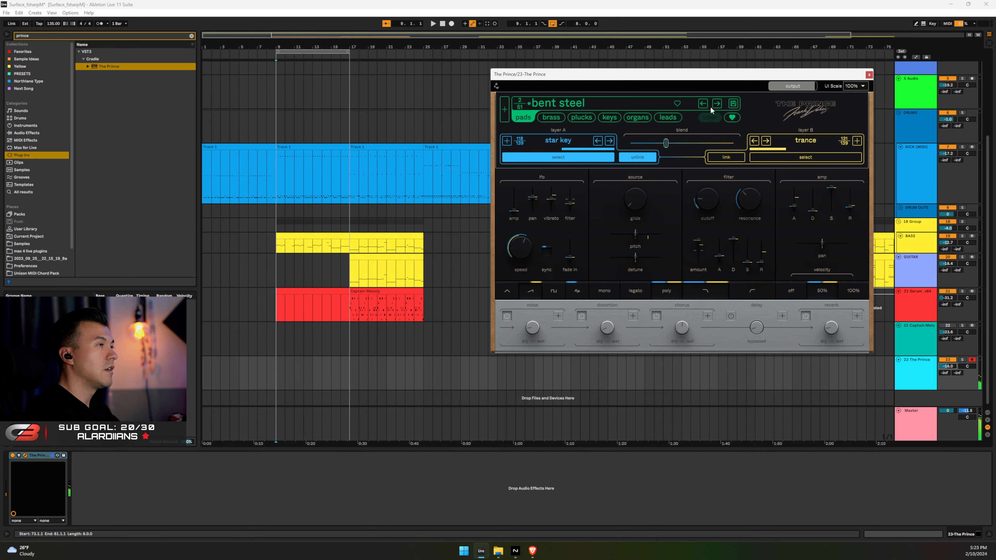
pyautogui.click(716, 104)
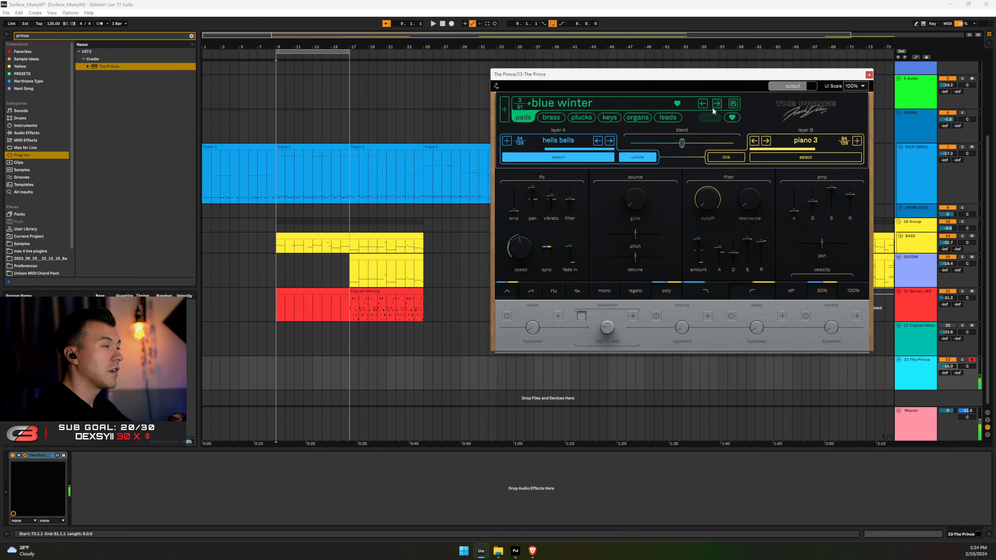
pyautogui.click(717, 106)
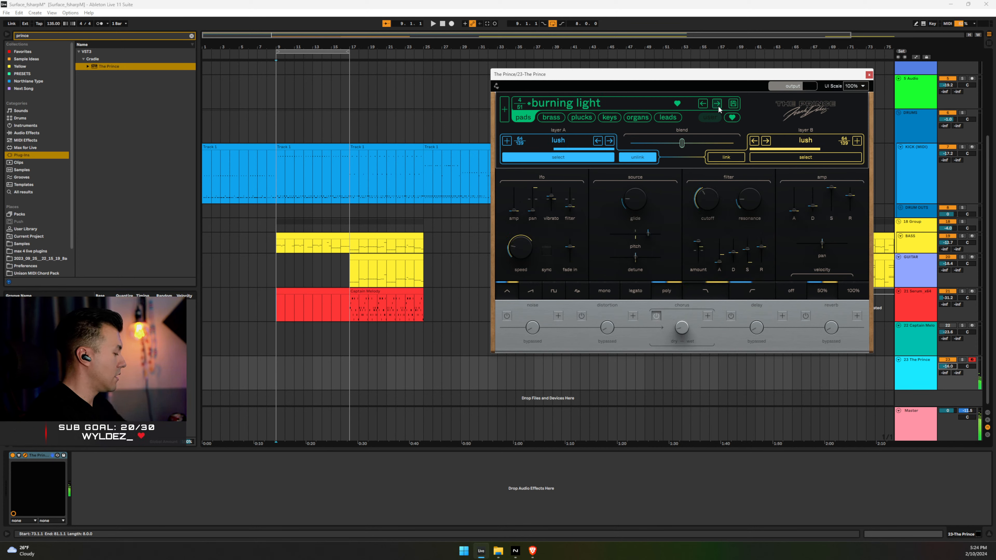
pyautogui.click(923, 24)
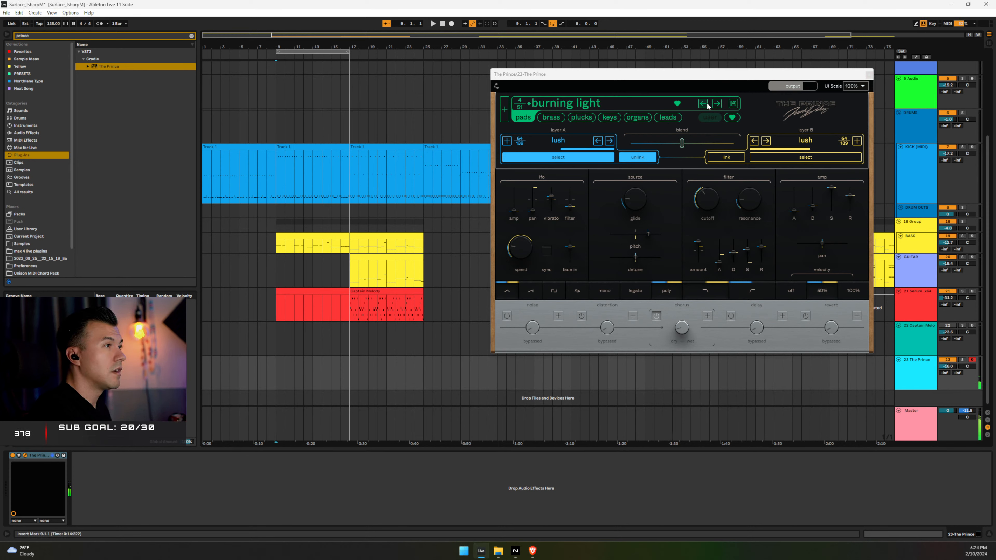
pyautogui.click(716, 104)
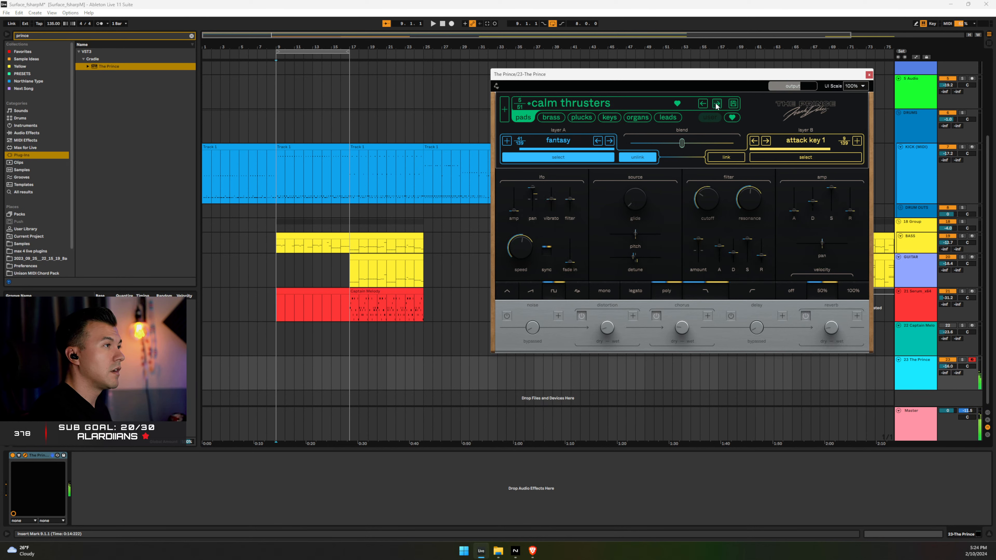
pyautogui.moveTo(948, 367); pyautogui.dragTo(947, 379)
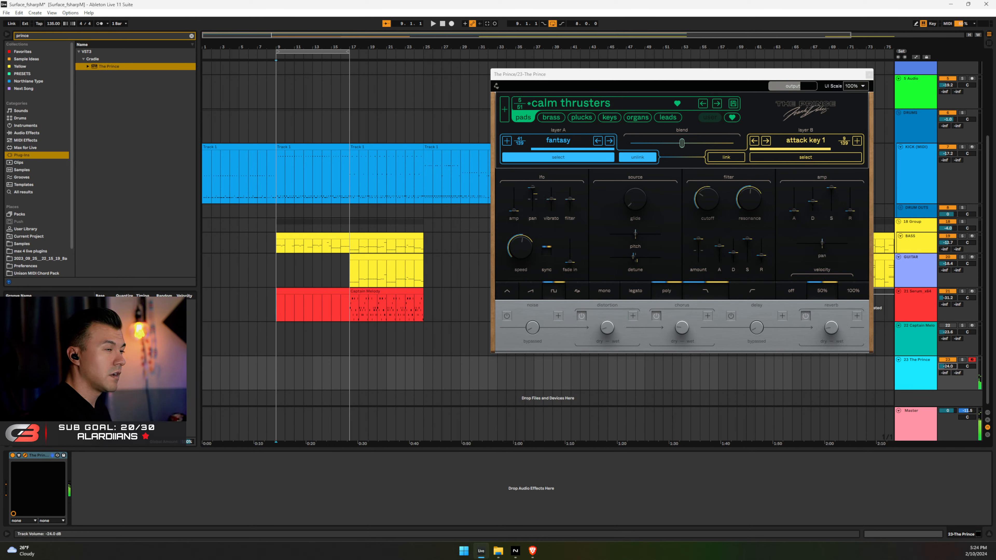
pyautogui.click(717, 104)
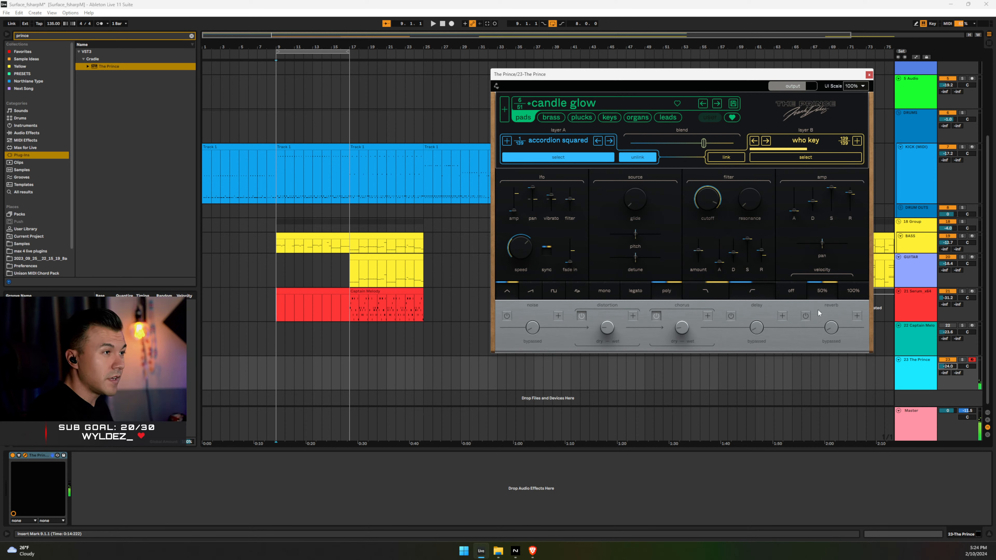
# Enable the reverb and delay on the candle glow preset and raise the delay's wet mix
pyautogui.click(808, 315)
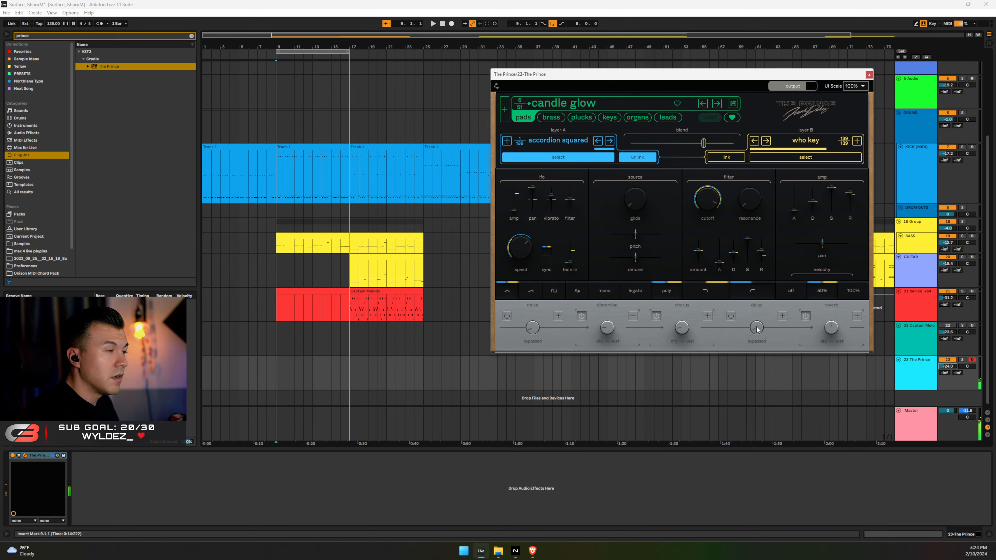
pyautogui.click(730, 316)
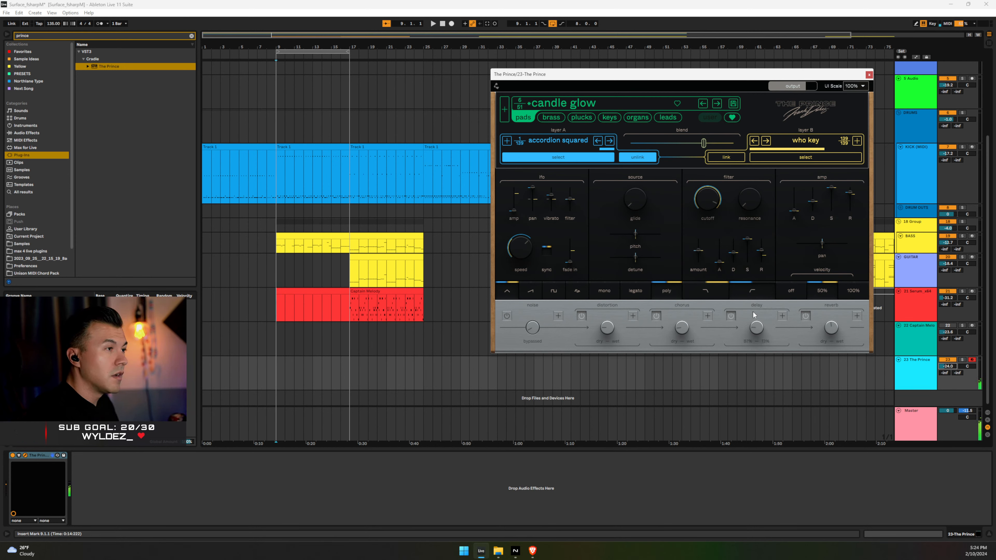
pyautogui.moveTo(756, 327); pyautogui.dragTo(756, 311)
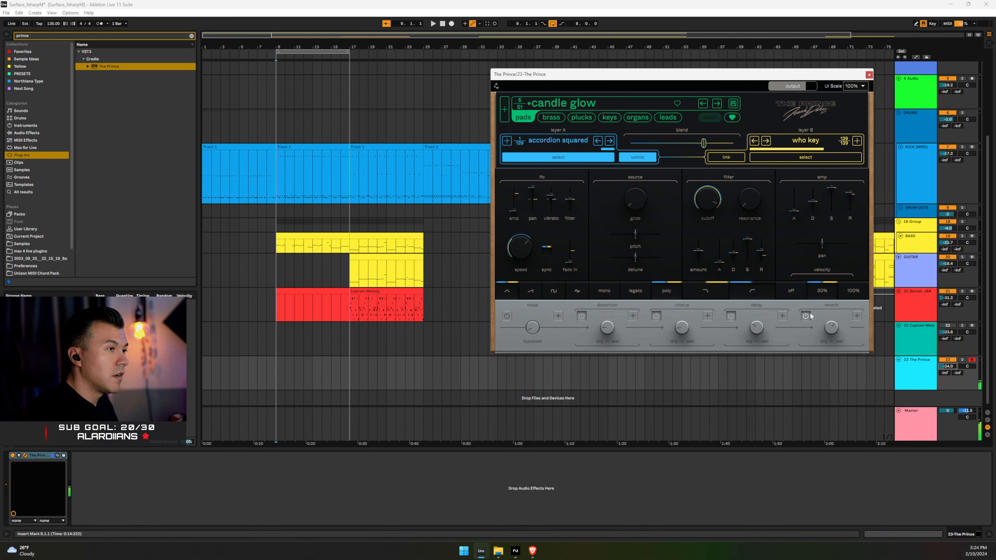
# Raise the reverb's decay slightly in The Prince's effect details, then close the plug-in window
pyautogui.click(857, 316)
pyautogui.moveTo(832, 209); pyautogui.dragTo(833, 199)
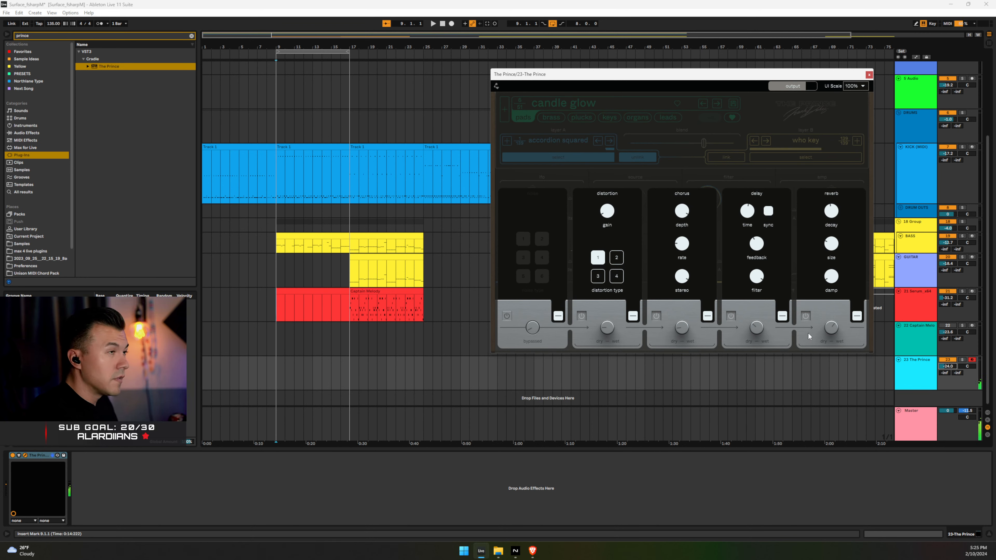
pyautogui.press('capslock')
pyautogui.click(857, 315)
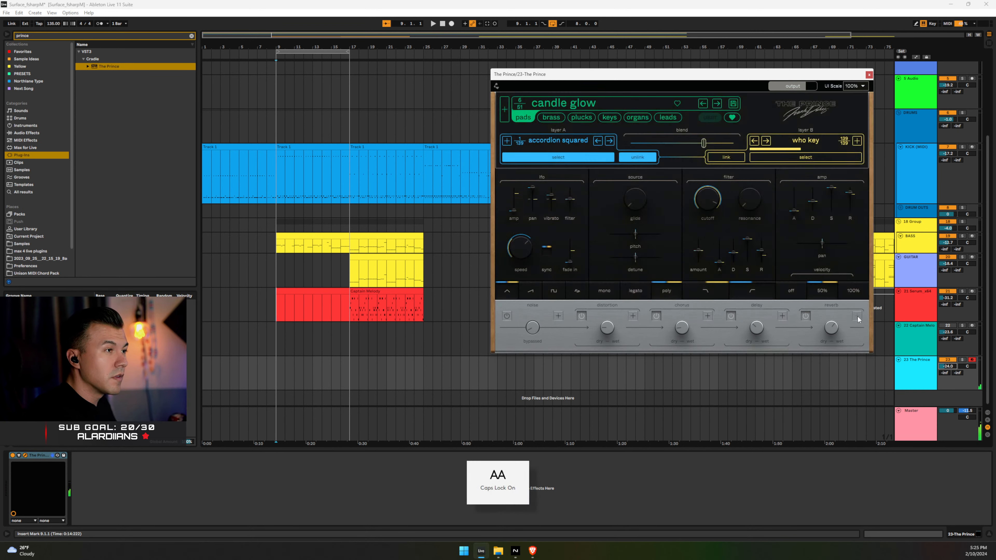
pyautogui.press('capslock')
pyautogui.click(869, 75)
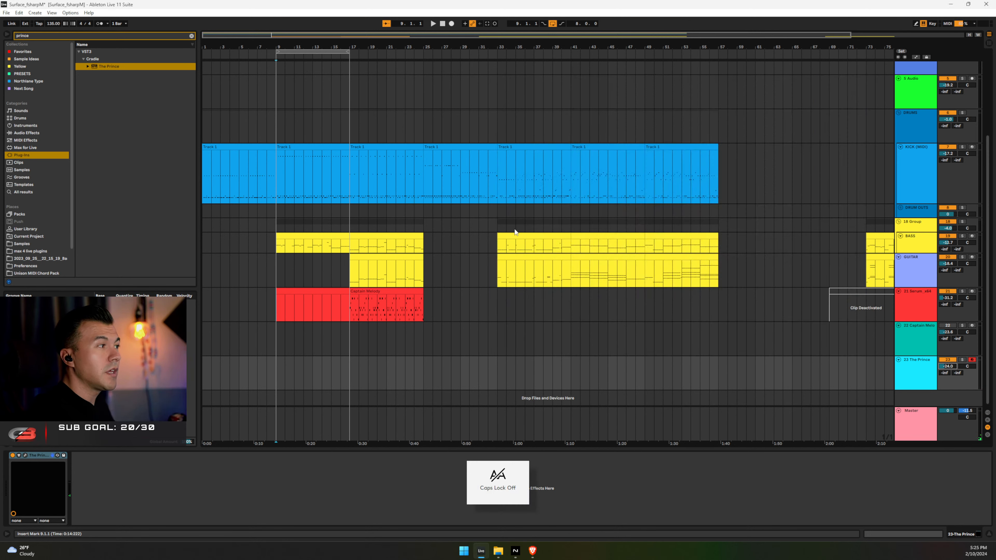
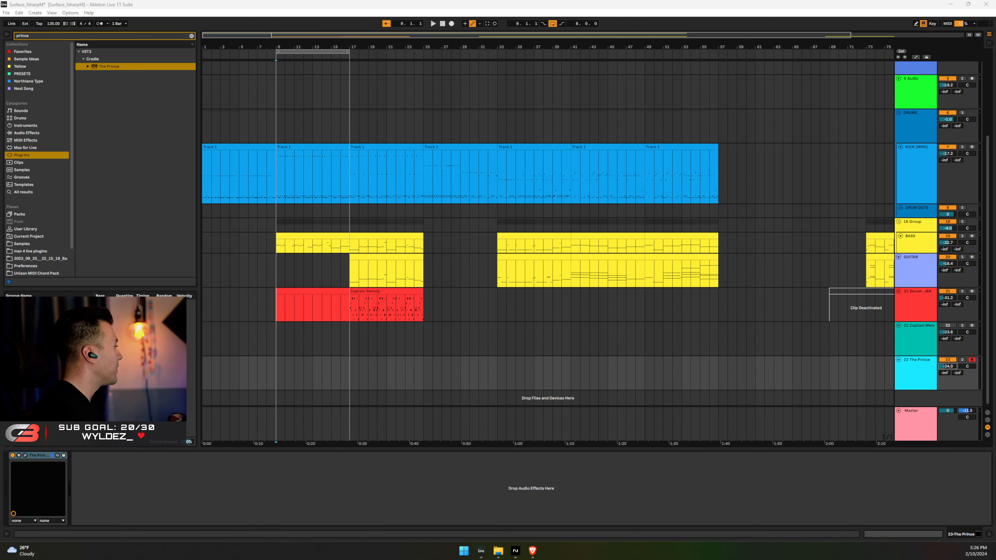
# Move the empty Serum clip at bars 9 to 17 down onto The Prince track and open it for note editing
pyautogui.click(432, 22)
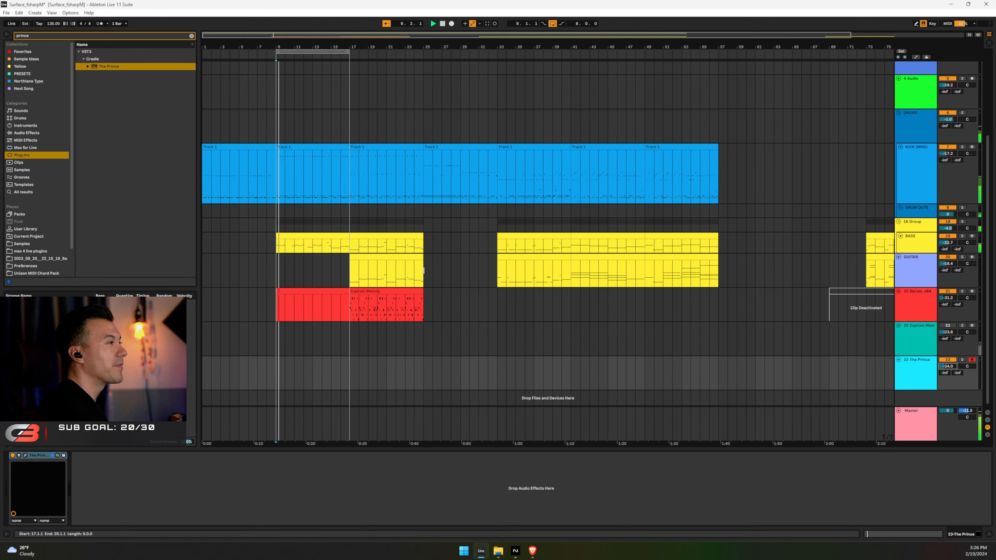
pyautogui.click(316, 291)
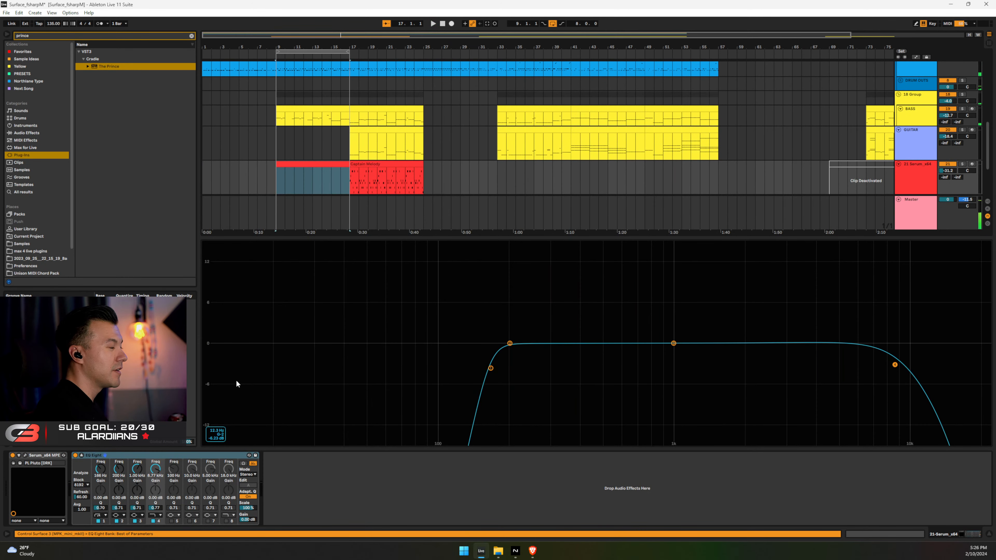
pyautogui.click(902, 176)
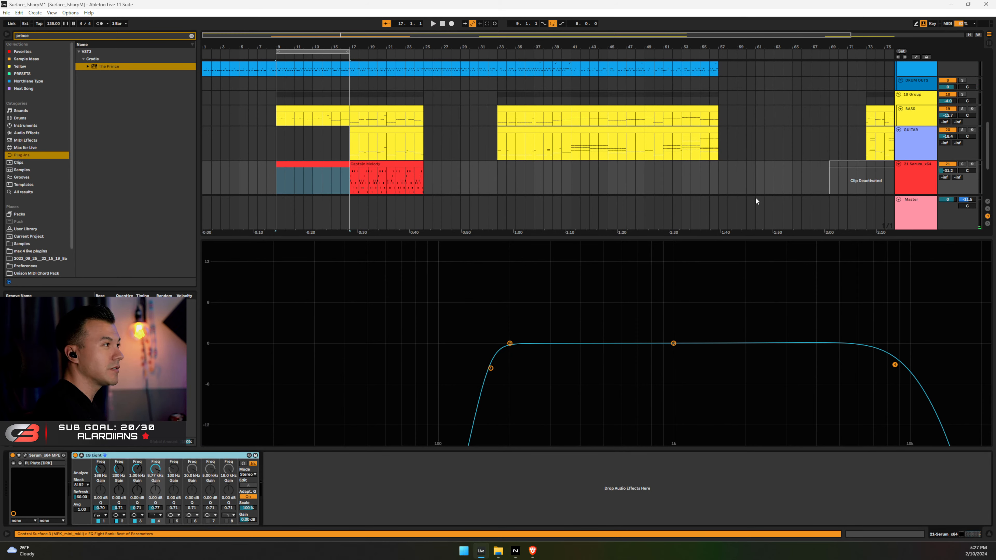
pyautogui.click(989, 536)
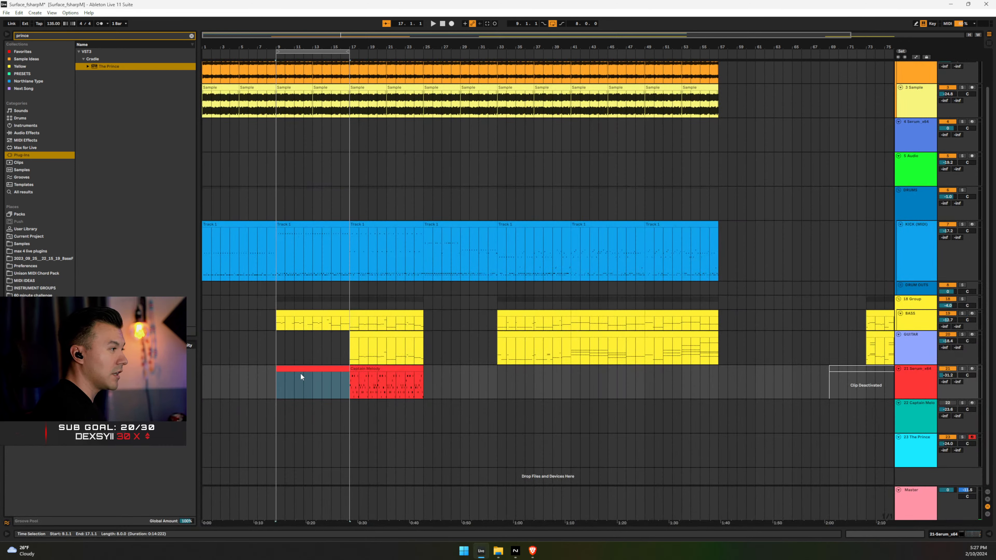
pyautogui.moveTo(300, 373); pyautogui.dragTo(300, 445)
pyautogui.doubleClick(300, 446)
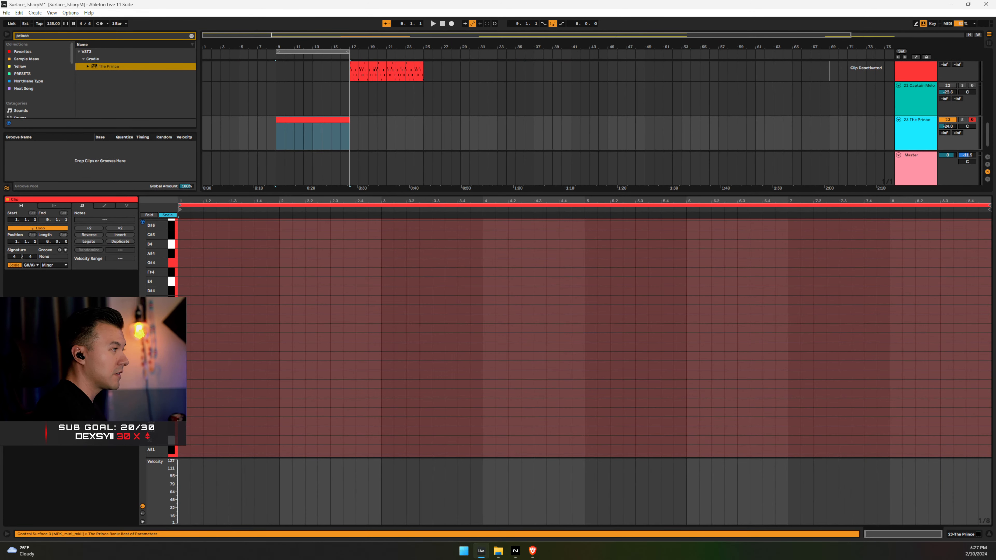
# Add a C#4 eighth note at 1.1.1 in The Prince clip and lower it in pitch to G#3
pyautogui.doubleClick(187, 302)
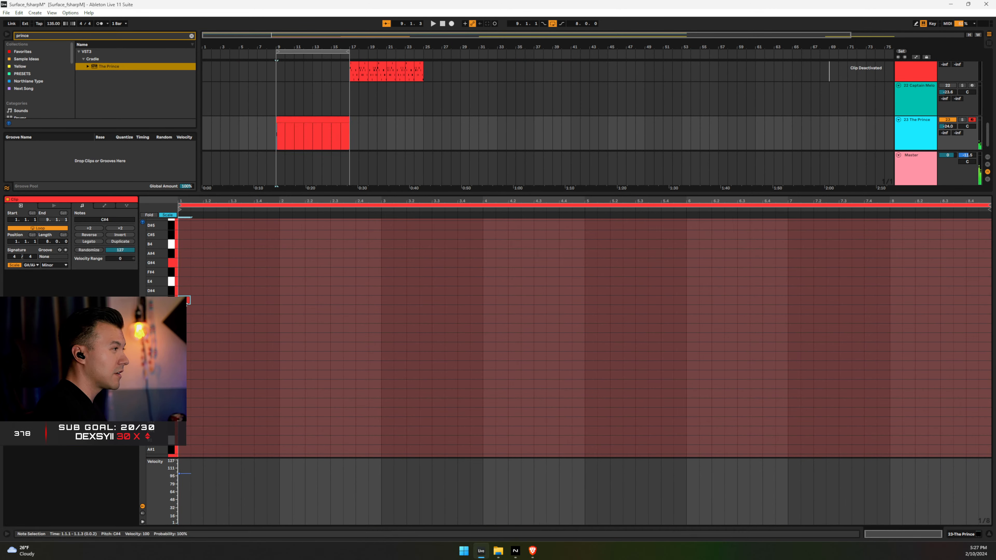
pyautogui.press('Down')
pyautogui.press('Down')
pyautogui.press('Down')
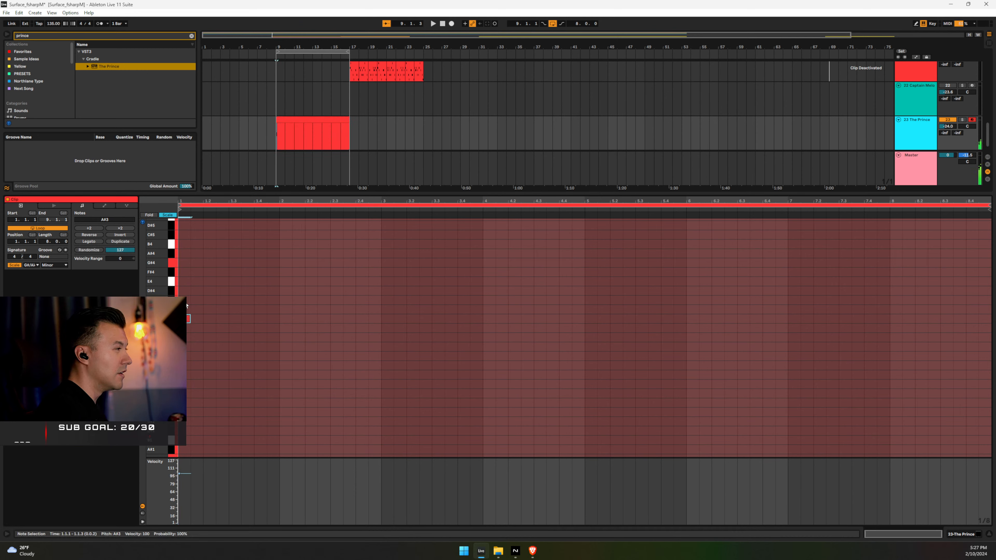
pyautogui.press('Down')
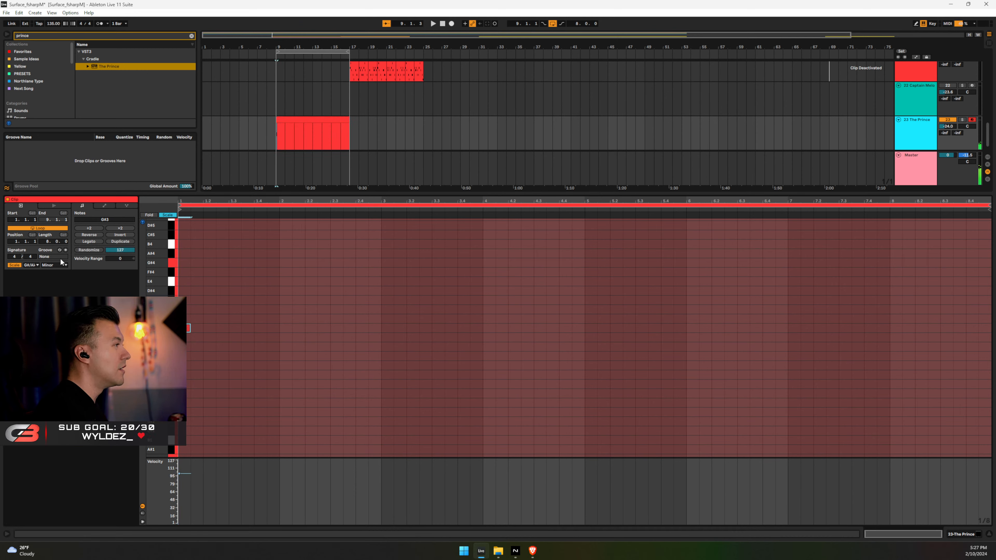
# Change the clip's scale root to F#/Gb and turn the first note into an A3 lasting until 3.1.1
pyautogui.click(30, 265)
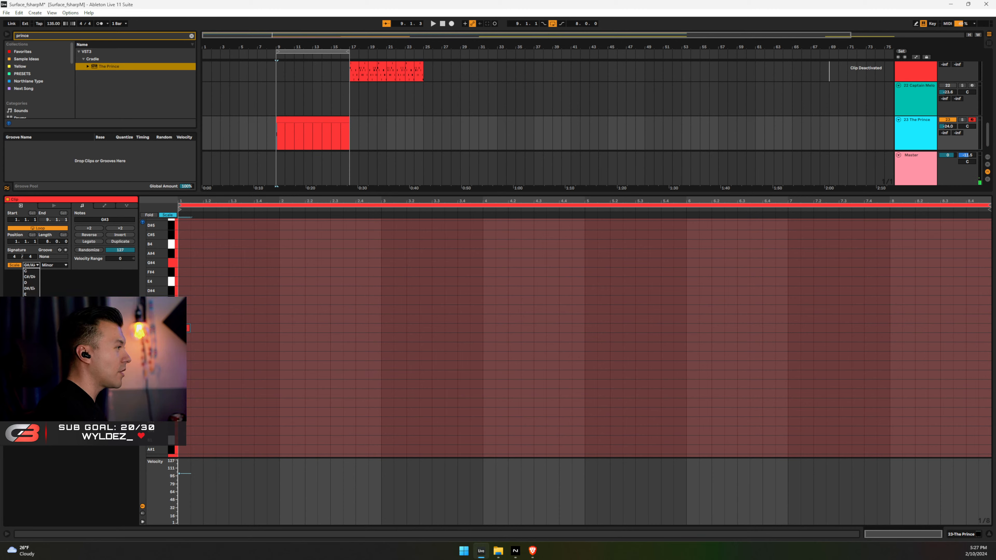
pyautogui.click(29, 306)
pyautogui.moveTo(184, 328); pyautogui.dragTo(379, 317)
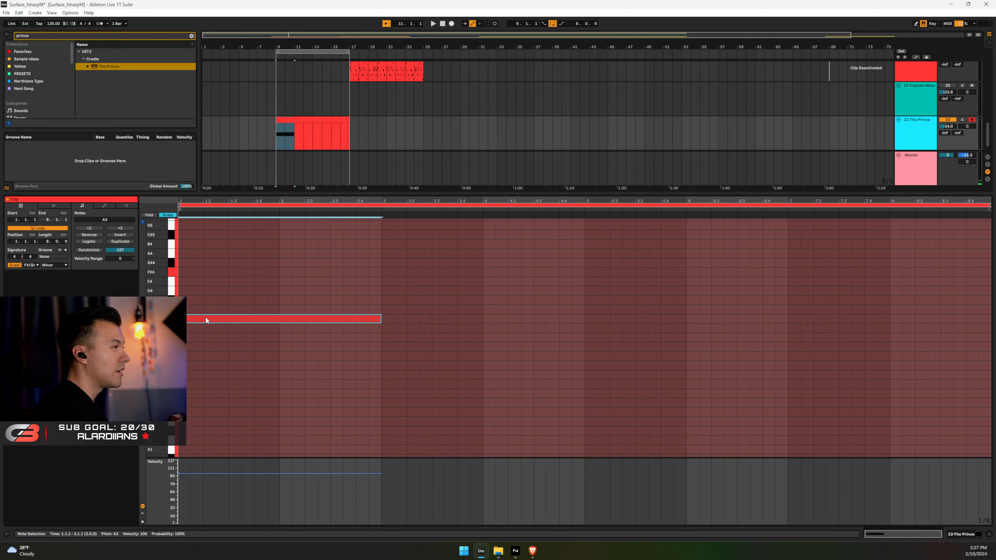
# Duplicate the two-bar A3 note up to D4 and lower the copy to C#4
pyautogui.moveTo(205, 317); pyautogui.dragTo(206, 294)
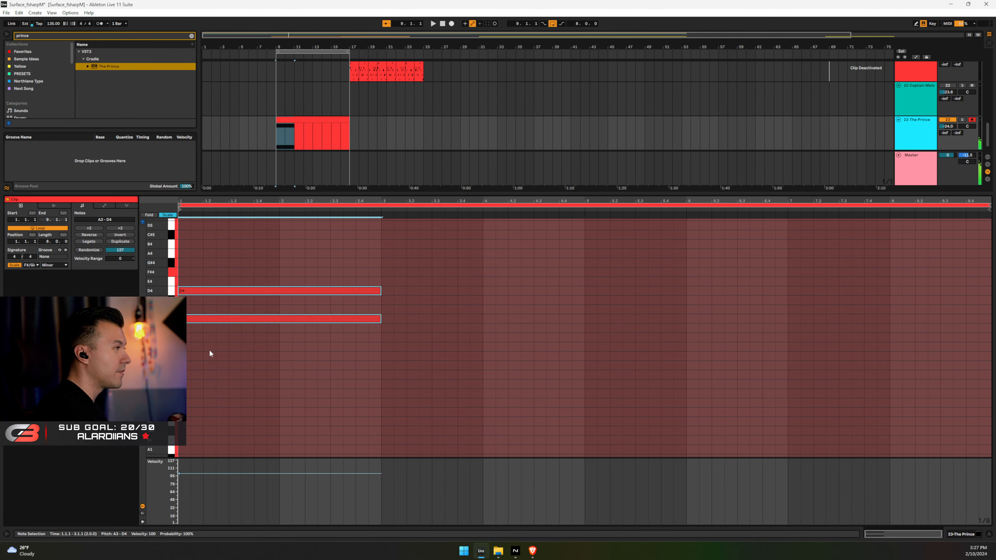
pyautogui.click(206, 289)
pyautogui.press('Down')
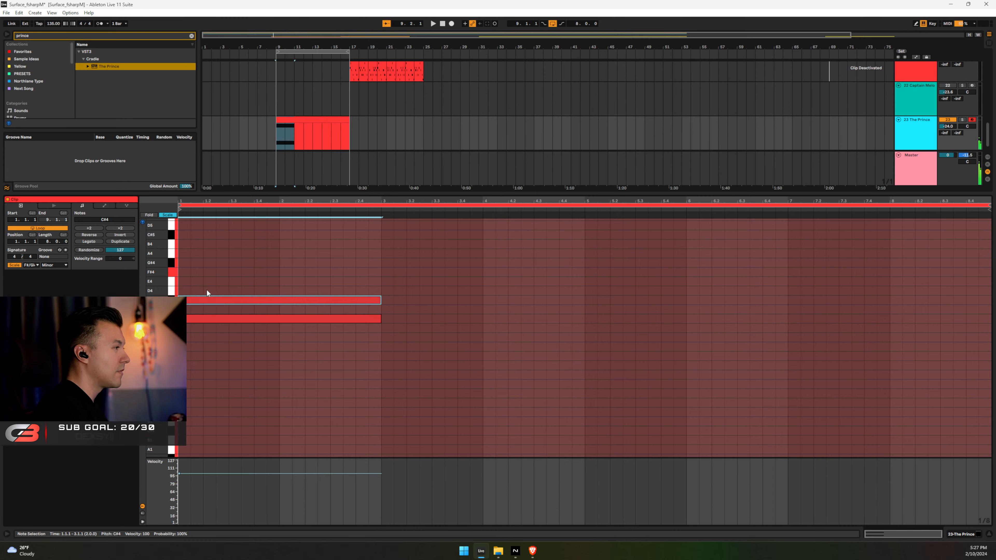
# Complete the two-bar chord with an F#, lower it an octave to A2, C#3 and F#3, and play it
pyautogui.moveTo(214, 281); pyautogui.dragTo(214, 448)
pyautogui.hotkey('shift', 'Down')
pyautogui.click(213, 329)
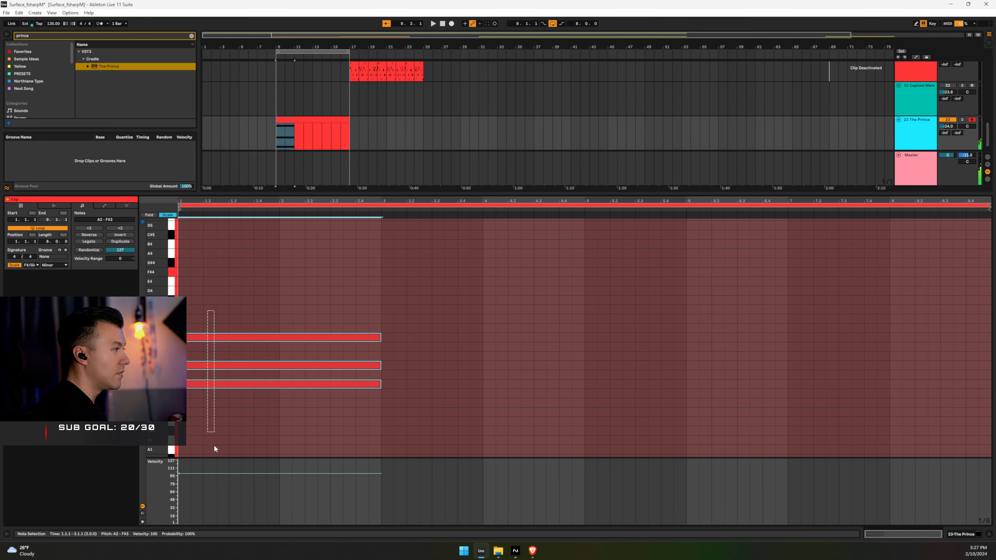
pyautogui.press('space')
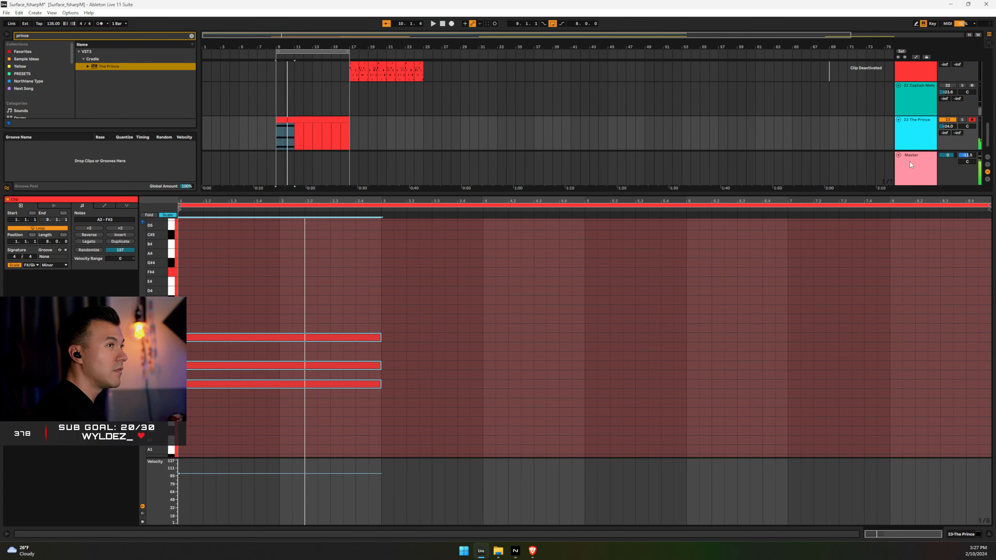
# Solo The Prince track, listen to the chord, and try it another octave lower at A1 to F#2
pyautogui.click(962, 120)
pyautogui.press('space')
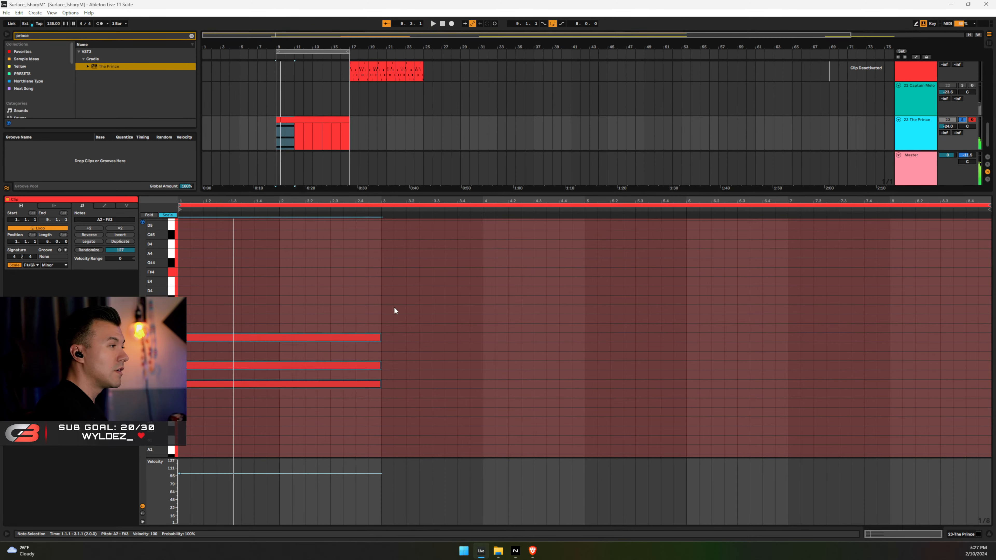
pyautogui.press('space')
pyautogui.moveTo(394, 307); pyautogui.dragTo(48, 463)
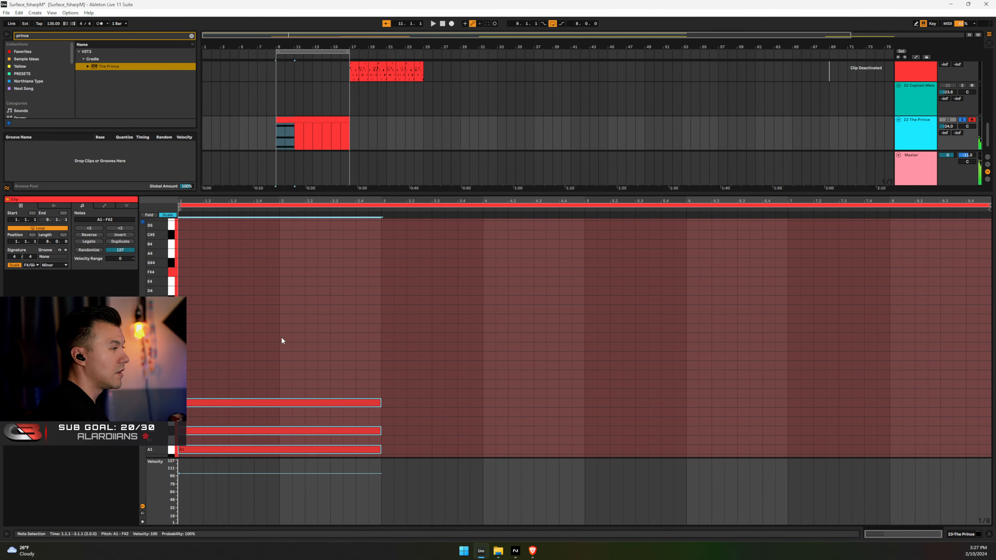
# Find FabFilter Pro-Q 3, add it after The Prince instrument, and show its editor with the loop playing
pyautogui.doubleClick(924, 127)
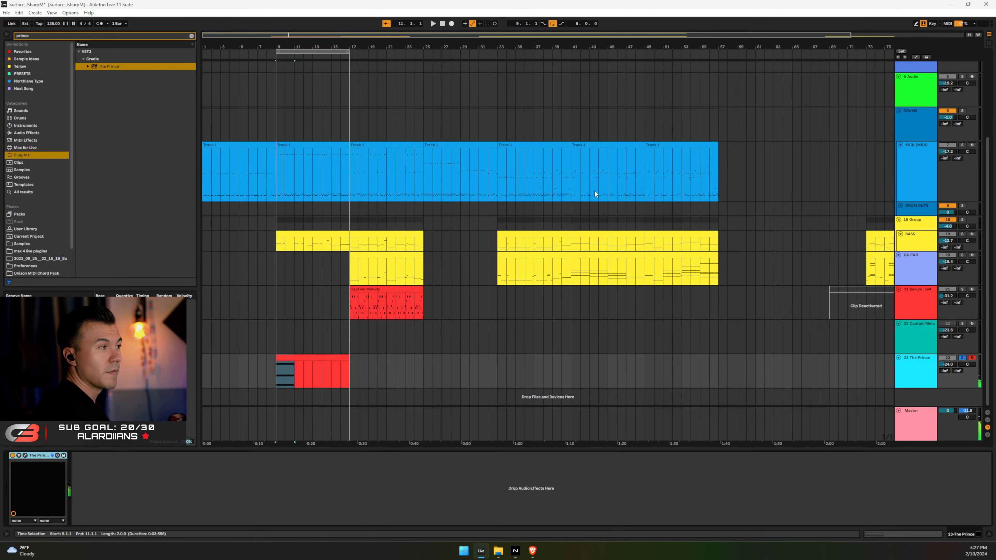
pyautogui.doubleClick(46, 35)
pyautogui.write('fab')
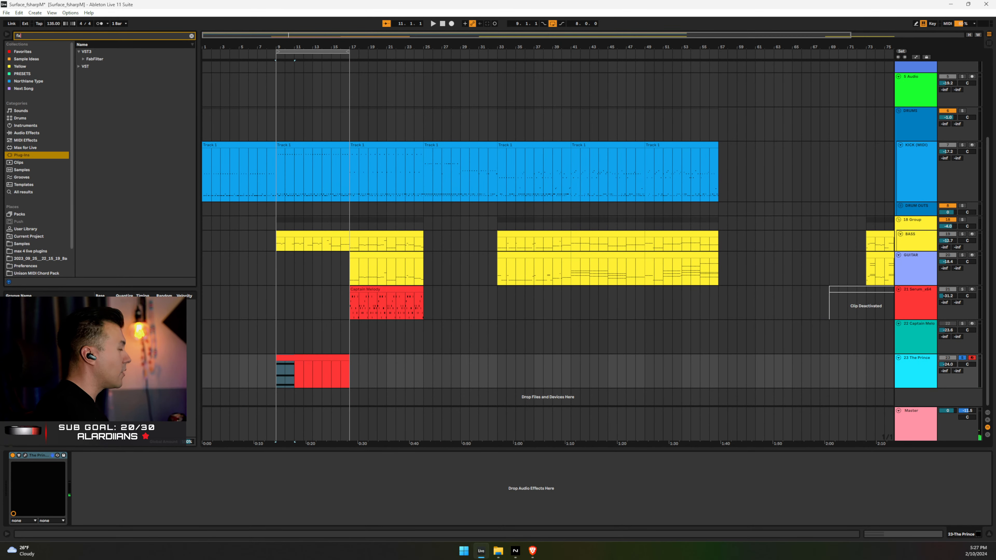
pyautogui.click(82, 60)
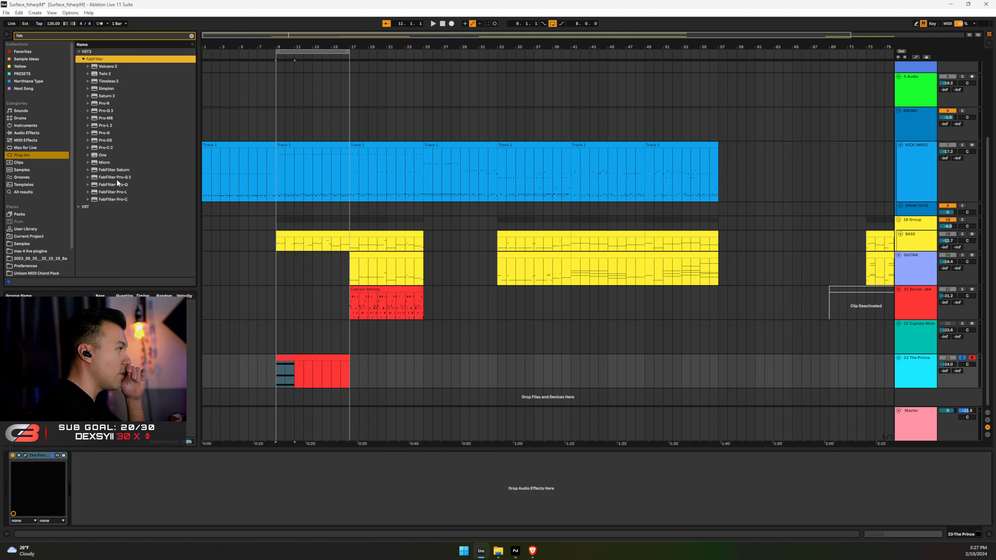
pyautogui.moveTo(105, 111); pyautogui.dragTo(113, 489)
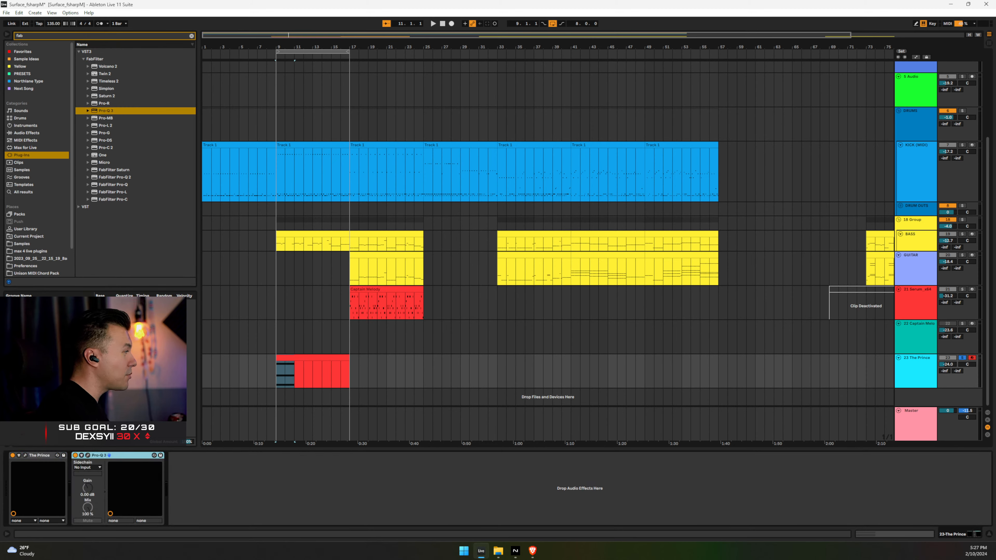
pyautogui.click(87, 456)
pyautogui.press('space')
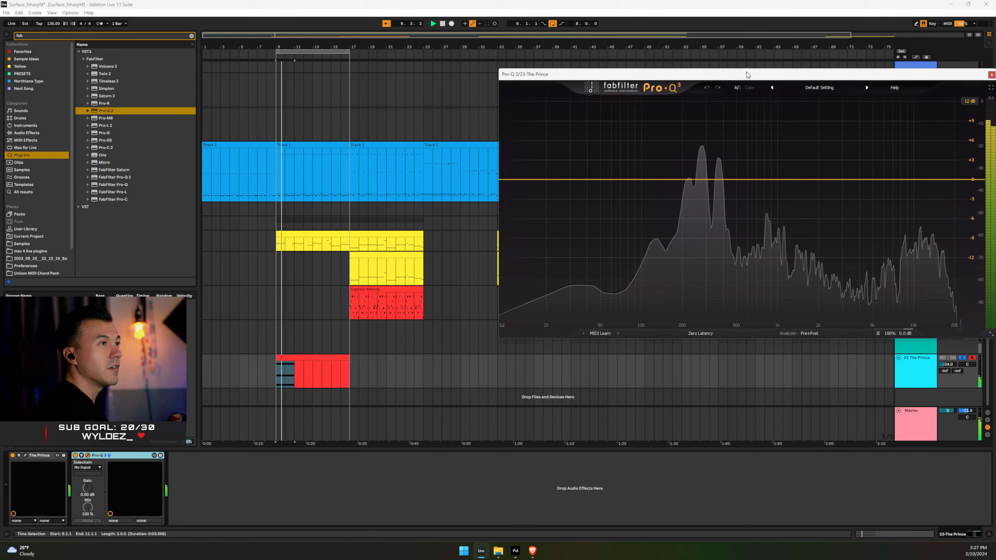
# Add a bell cut of about 6.5 dB near 936 Hz in Pro-Q 3 with a Q of about 2.27
pyautogui.moveTo(747, 75); pyautogui.dragTo(572, 79)
pyautogui.moveTo(594, 184); pyautogui.dragTo(599, 228)
pyautogui.scroll(5, 595, 120)
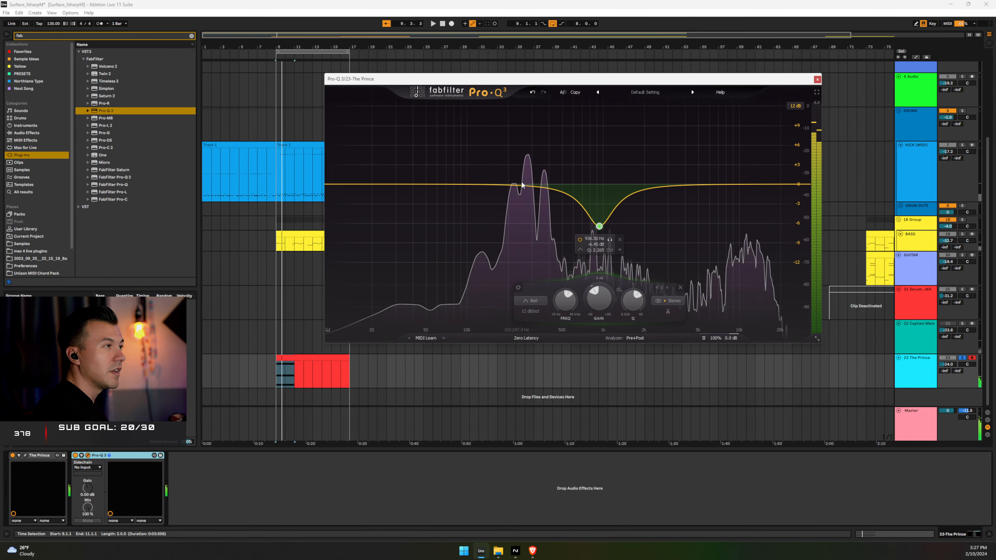
# Add a dynamic bell cut of about 2 dB near 268 Hz, with Q 1.561 and about -6 dB dynamic range
pyautogui.moveTo(521, 184)
pyautogui.mouseDown()
pyautogui.moveTo(520, 138)
pyautogui.moveTo(530, 198)
pyautogui.mouseUp()
pyautogui.scroll(8, 530, 199)
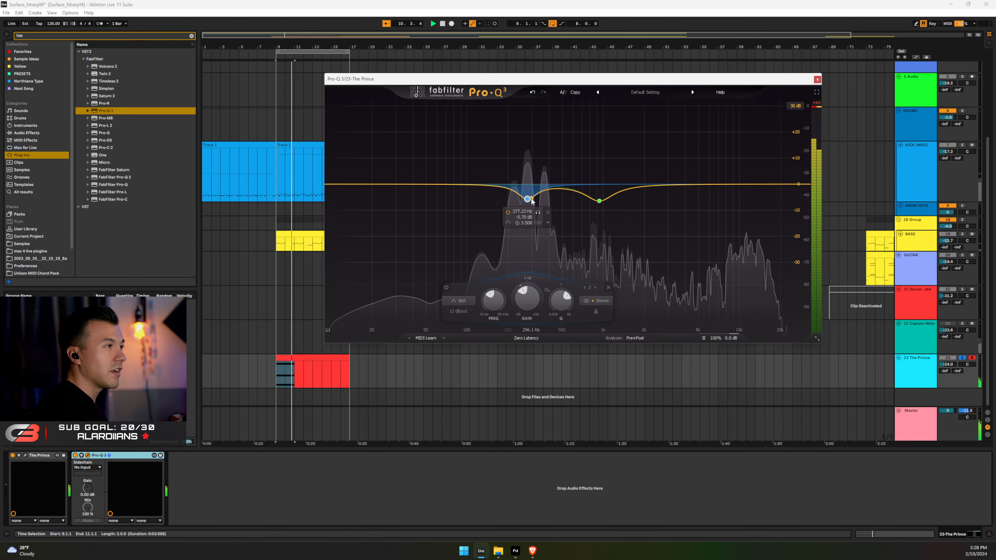
pyautogui.scroll(-5, 532, 200)
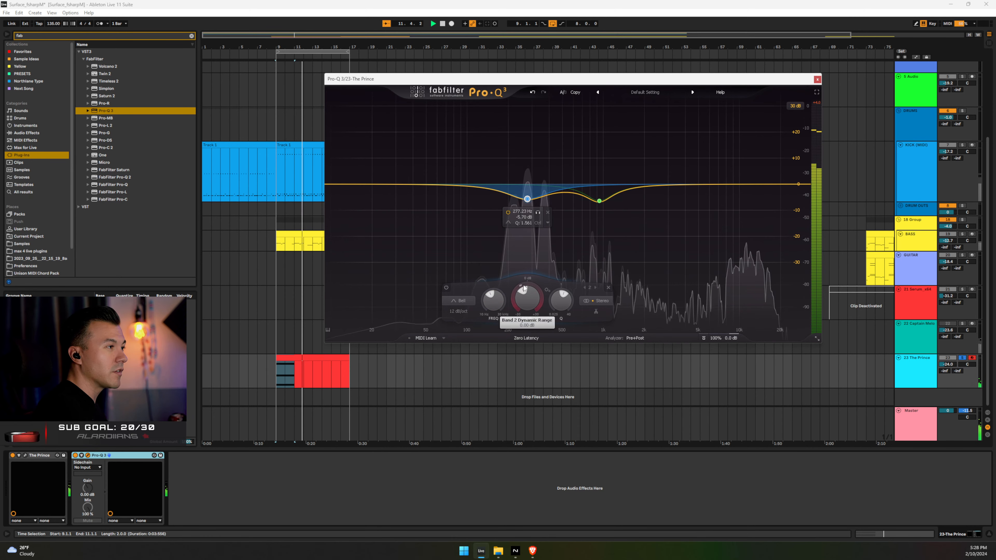
pyautogui.moveTo(524, 288); pyautogui.dragTo(518, 316)
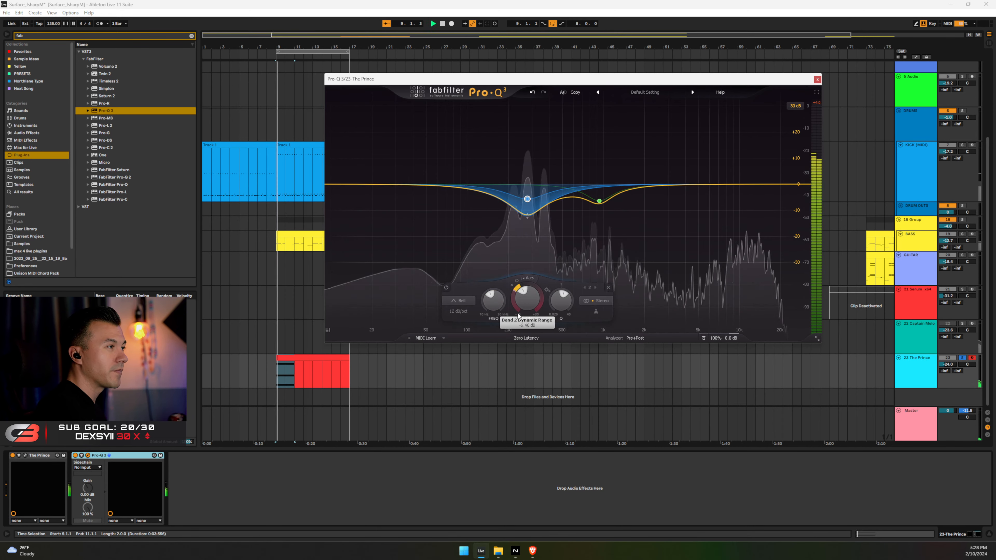
pyautogui.moveTo(526, 199); pyautogui.dragTo(526, 192)
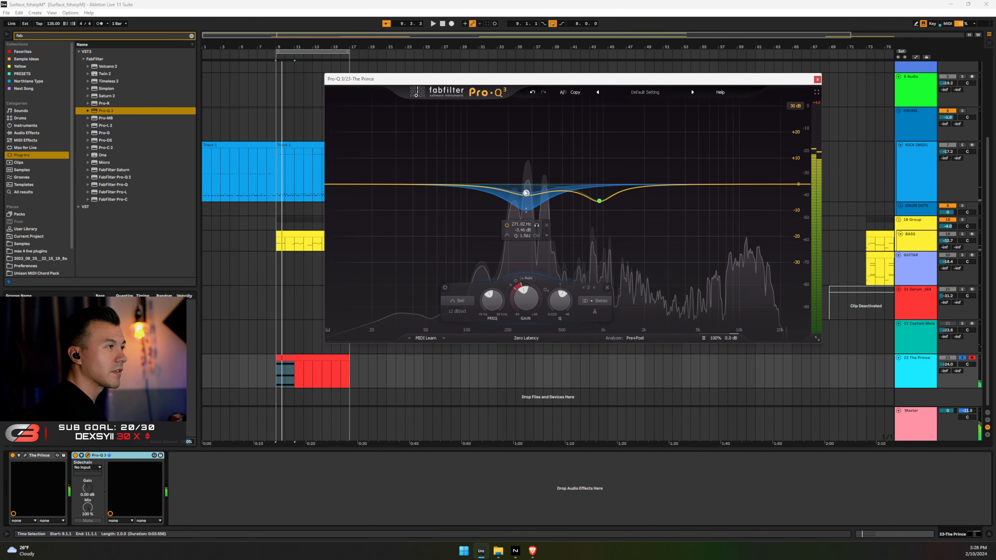
# Add a 72 dB/oct low cut band and set its frequency slightly above 100 Hz, beneath the chord's lowest notes
pyautogui.click(459, 188)
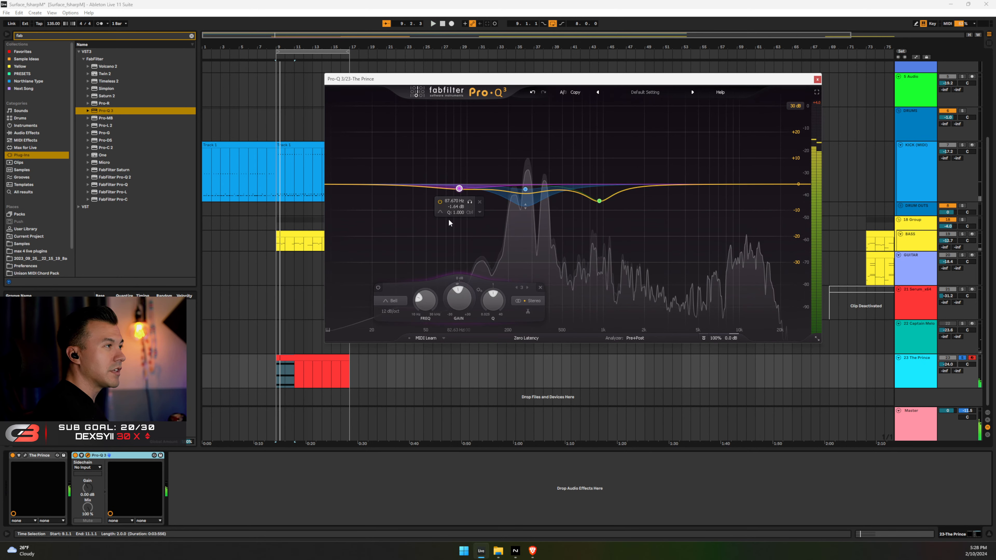
pyautogui.click(390, 301)
pyautogui.click(390, 244)
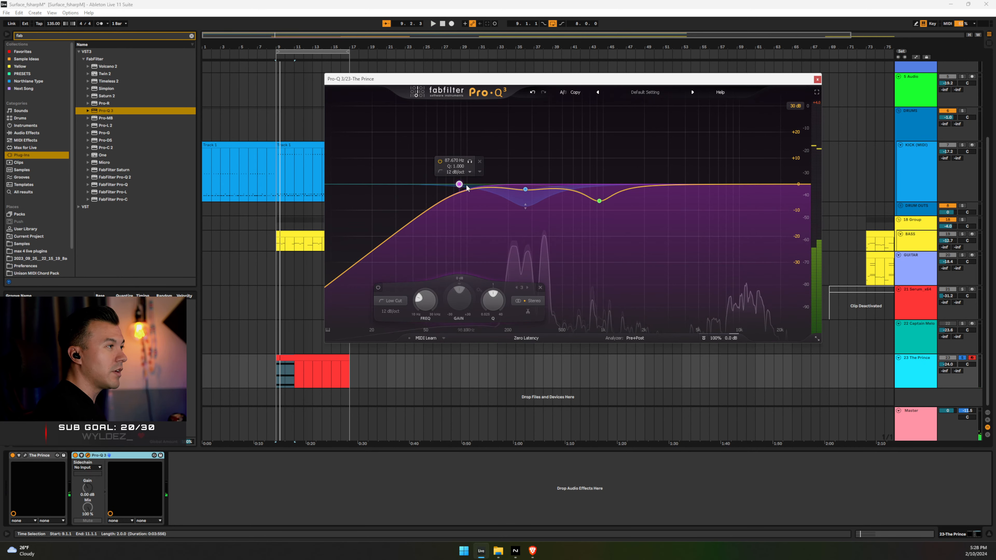
pyautogui.scroll(6, 459, 185)
pyautogui.moveTo(459, 184); pyautogui.dragTo(477, 185)
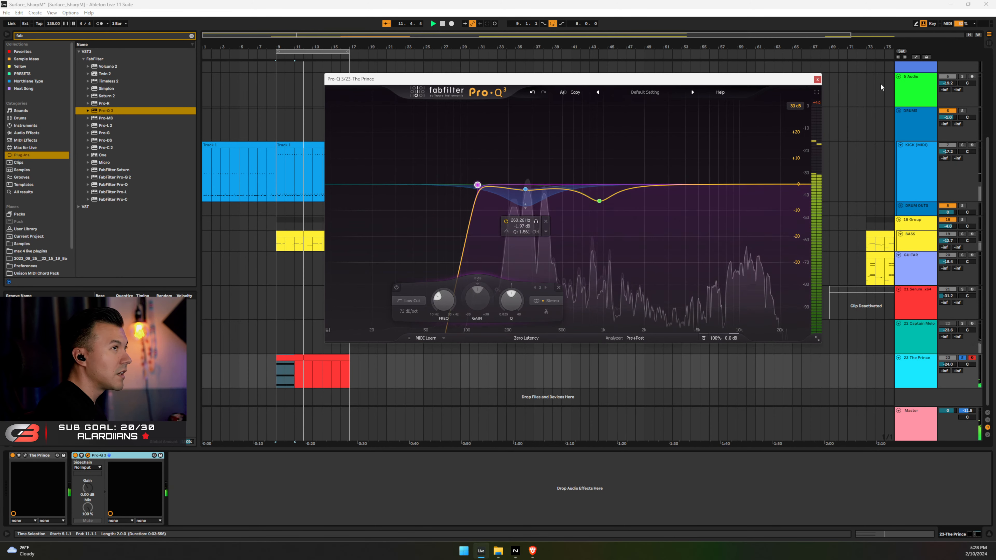
# Return to The Prince clip's notes, copy the chord to 3.1.1, and lower the copy to G#2, B2 and E3
pyautogui.click(817, 79)
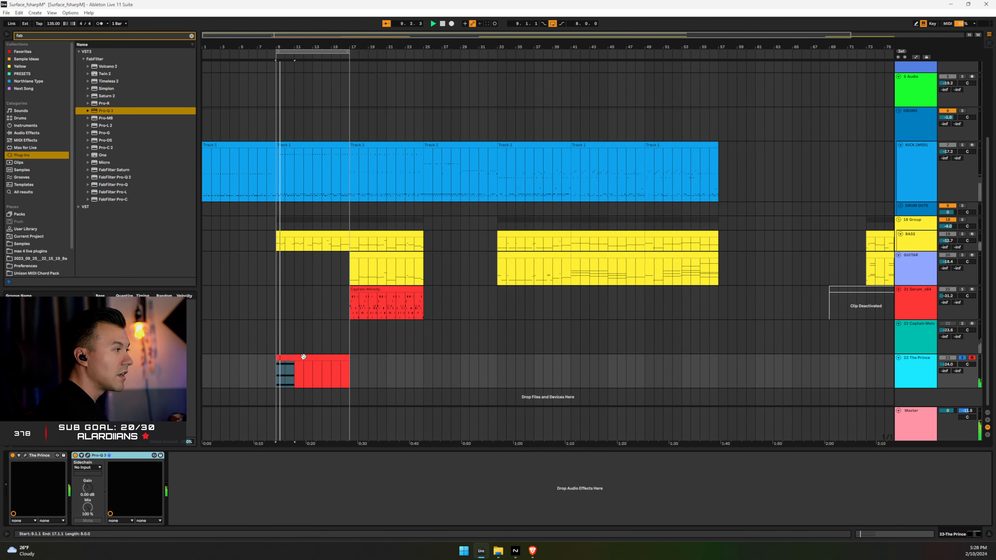
pyautogui.click(304, 357)
pyautogui.doubleClick(304, 357)
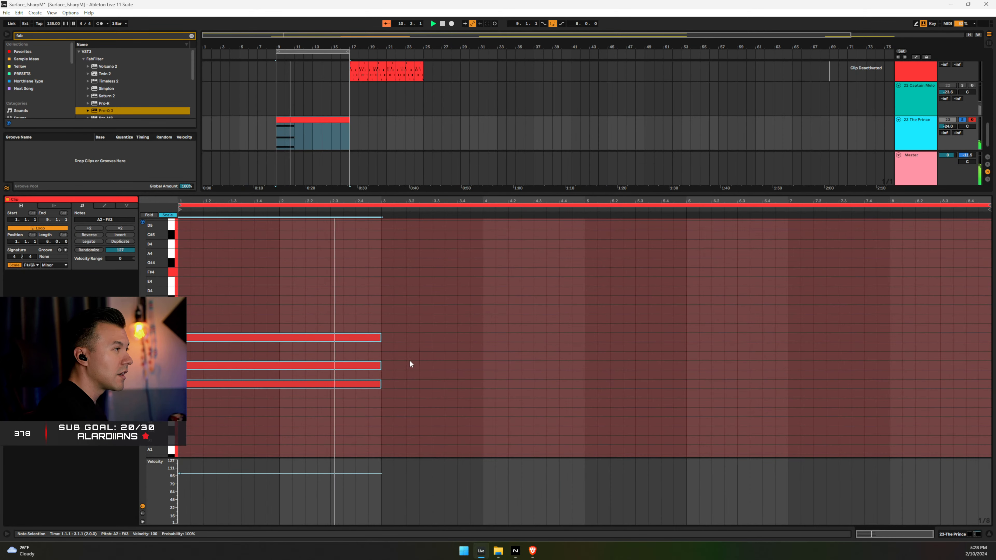
pyautogui.moveTo(218, 336); pyautogui.dragTo(421, 389)
pyautogui.click(420, 317)
pyautogui.press('Down')
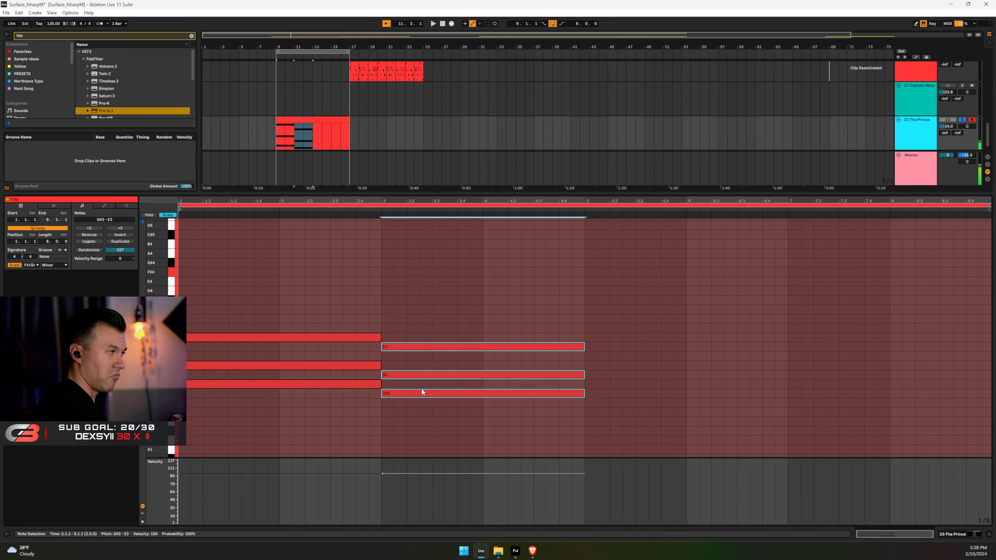
# Raise the second chord's top note to G#3 and its middle note to C#3
pyautogui.click(465, 309)
pyautogui.click(421, 346)
pyautogui.press('Up')
pyautogui.press('Up')
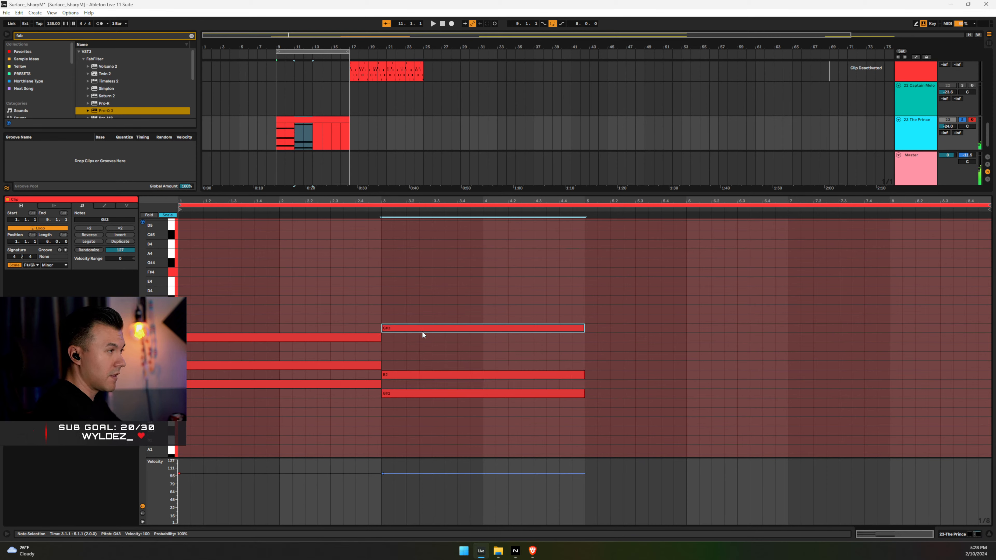
pyautogui.moveTo(411, 385); pyautogui.dragTo(472, 387)
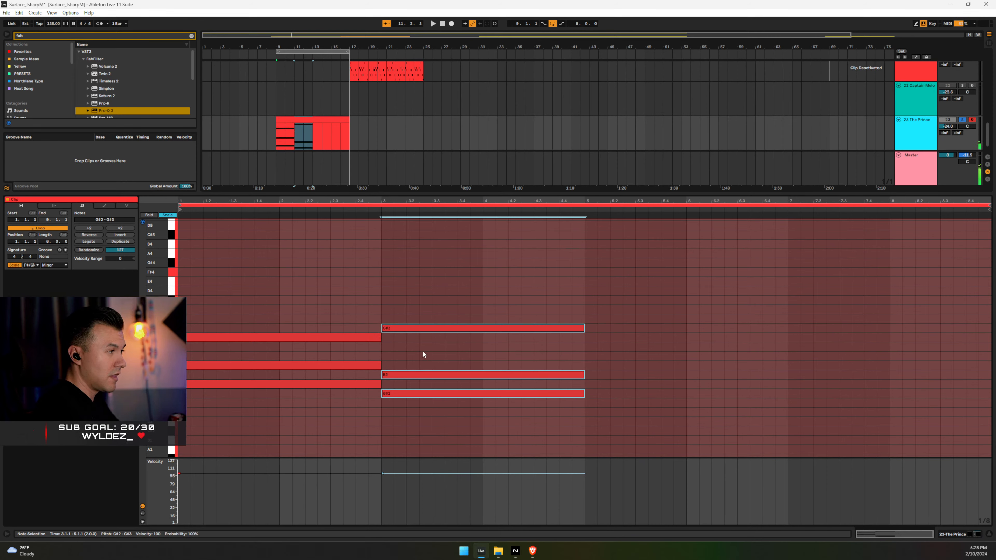
pyautogui.click(419, 375)
pyautogui.press('Up')
pyautogui.moveTo(412, 316); pyautogui.dragTo(415, 437)
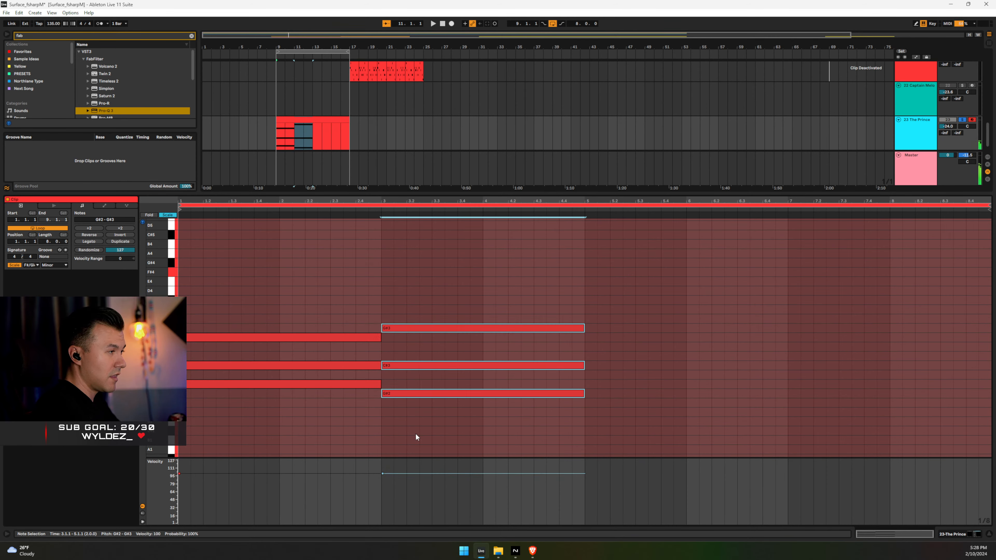
# Try the second chord with A3 as its top note and D3 as its middle note
pyautogui.click(409, 328)
pyautogui.press('Up')
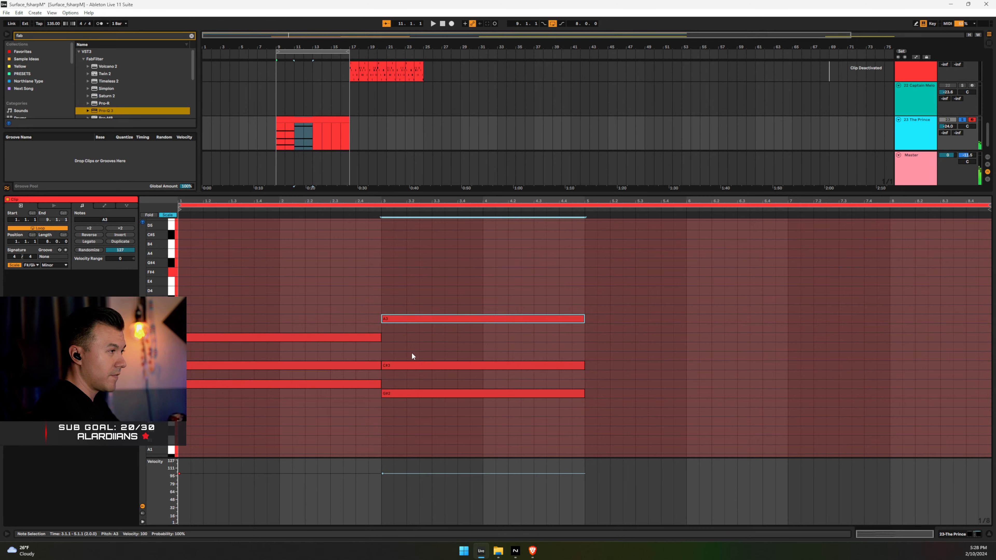
pyautogui.moveTo(406, 284); pyautogui.dragTo(425, 406)
pyautogui.moveTo(434, 345); pyautogui.dragTo(433, 378)
pyautogui.press('Up')
pyautogui.moveTo(438, 271); pyautogui.dragTo(426, 454)
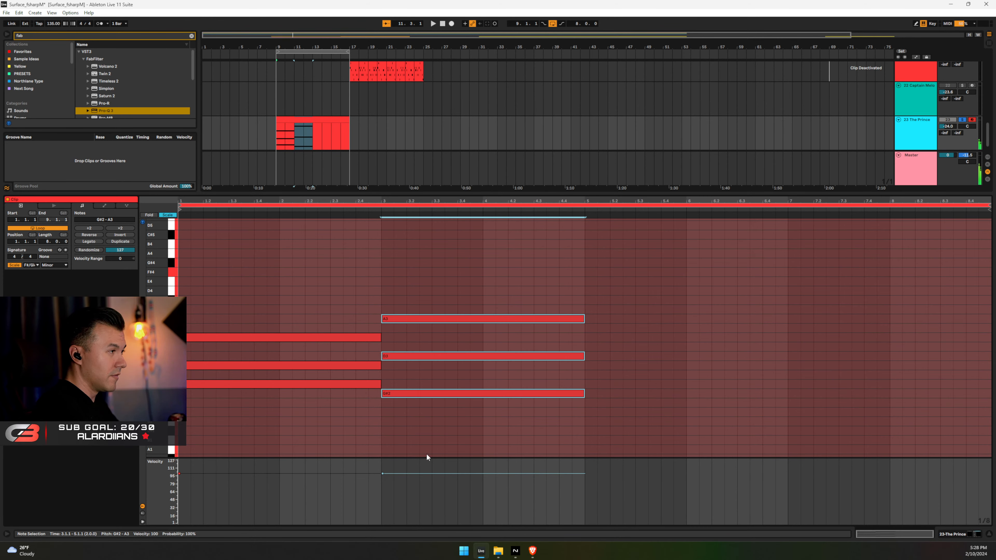
# Raise the second chord's middle note to E3 and listen to the chord
pyautogui.click(427, 359)
pyautogui.press('Up')
pyautogui.moveTo(426, 274); pyautogui.dragTo(433, 430)
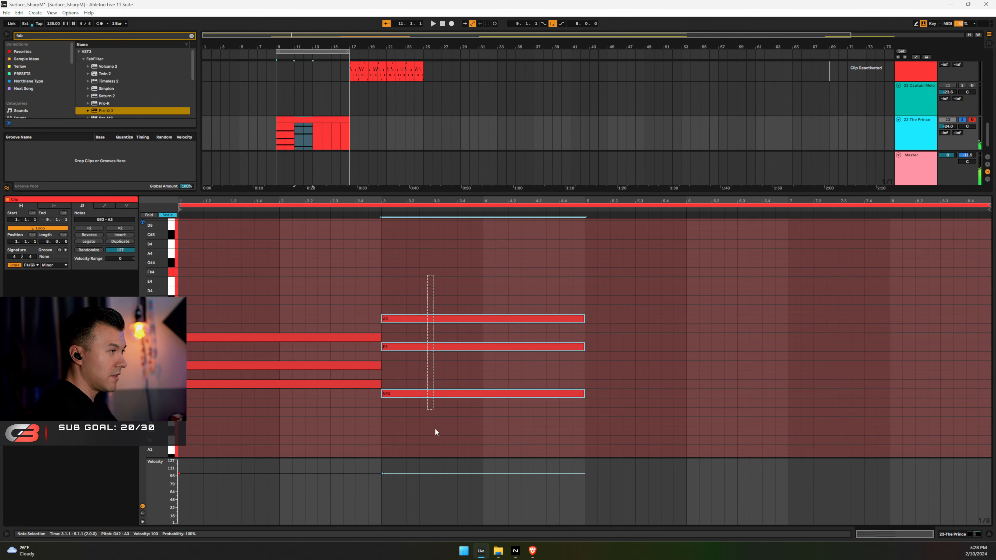
pyautogui.moveTo(454, 286); pyautogui.dragTo(464, 437)
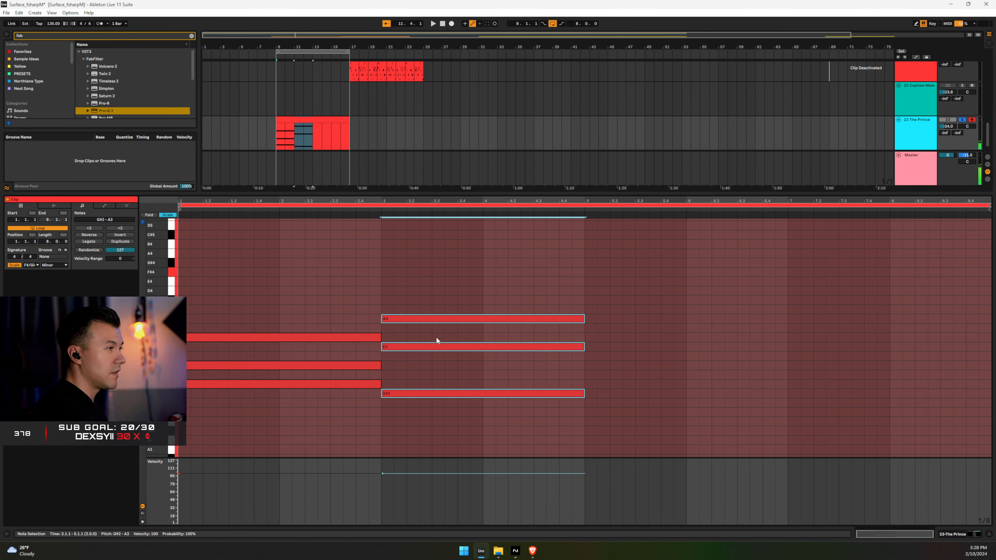
# Lower the second chord's top note to G#3 and play back the two-chord progression
pyautogui.click(431, 304)
pyautogui.click(421, 319)
pyautogui.press('Down')
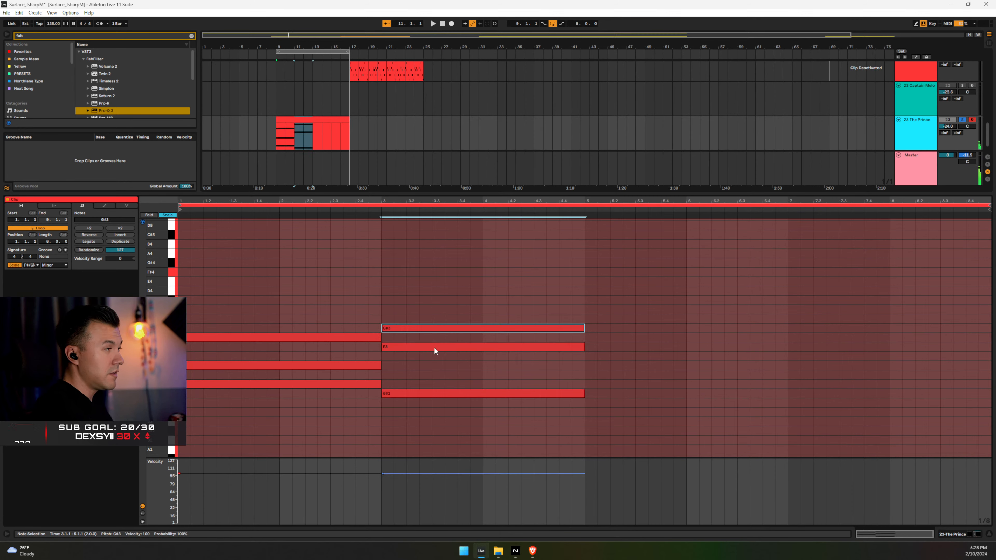
pyautogui.moveTo(411, 303); pyautogui.dragTo(425, 421)
pyautogui.press('space')
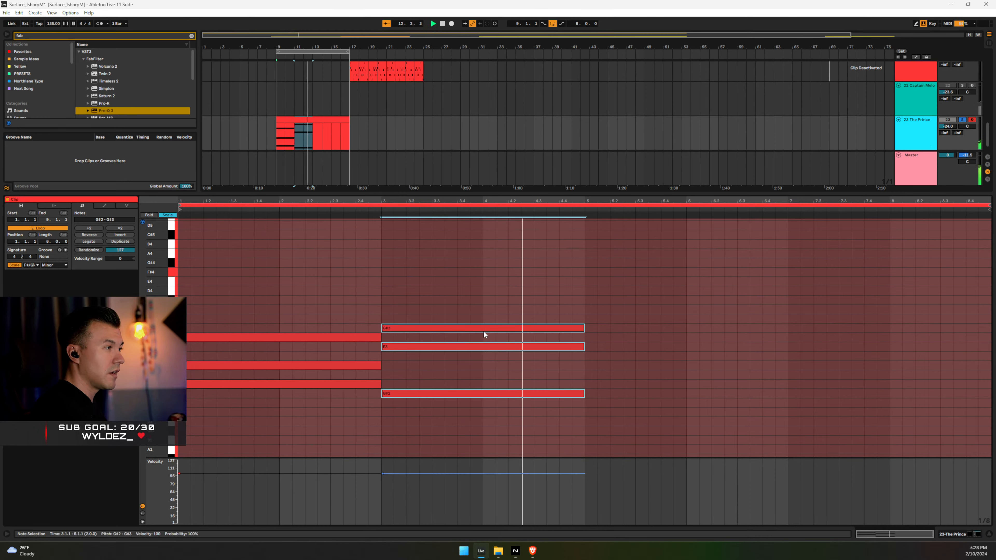
pyautogui.press('space')
# Paste a copy of the second chord at 5.1.1 and lower its bottom note to F#2
pyautogui.hotkey('ctrl', 'v')
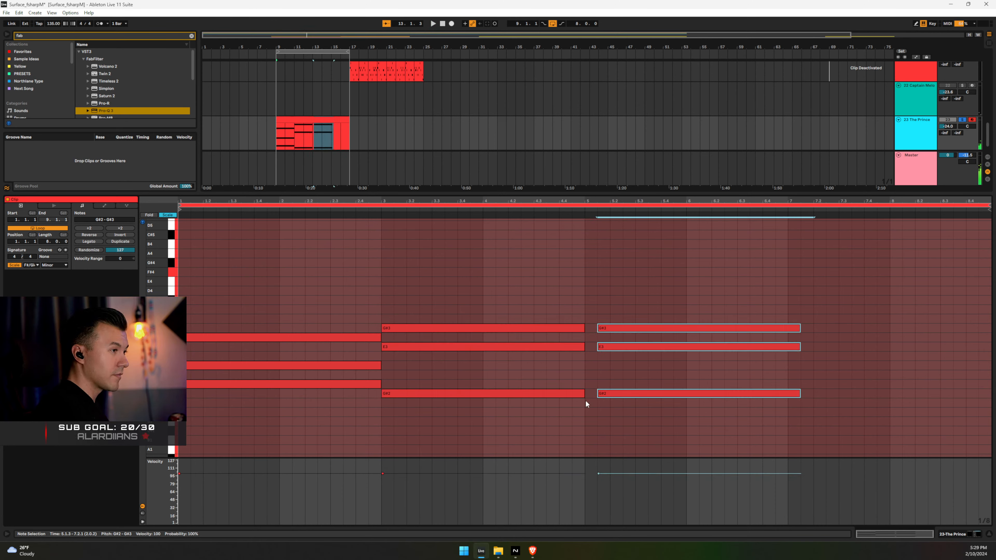
pyautogui.press('Left')
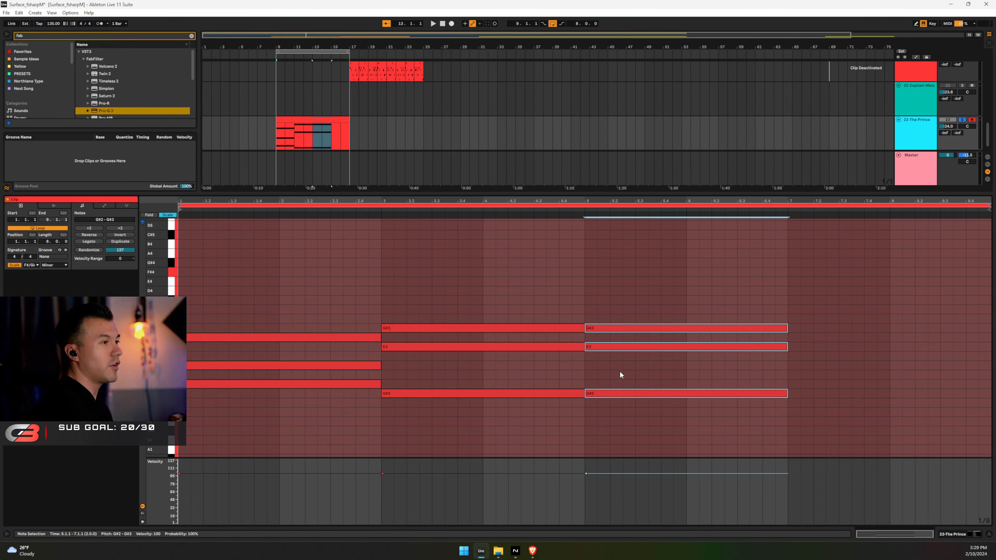
pyautogui.moveTo(623, 357); pyautogui.dragTo(615, 425)
pyautogui.press('Down')
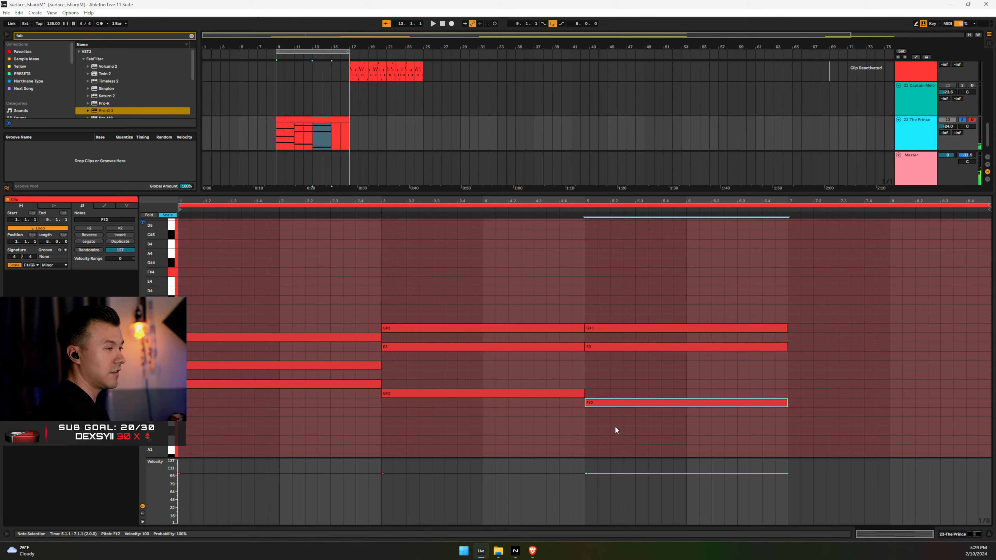
# Lower the third chord's middle note to C#3 and play back the progression
pyautogui.click(619, 348)
pyautogui.press('Down')
pyautogui.press('Down')
pyautogui.moveTo(624, 435); pyautogui.dragTo(625, 317)
pyautogui.press('space')
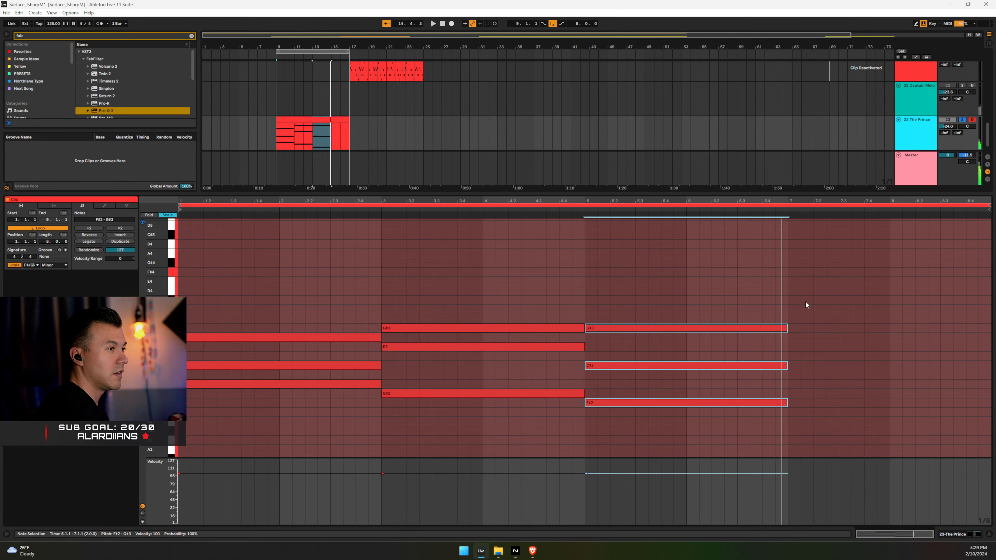
pyautogui.press('space')
# Extend the third chord to the clip's end at 9.1.1, unsolo The Prince track, and play the full mix
pyautogui.moveTo(787, 402); pyautogui.dragTo(990, 403)
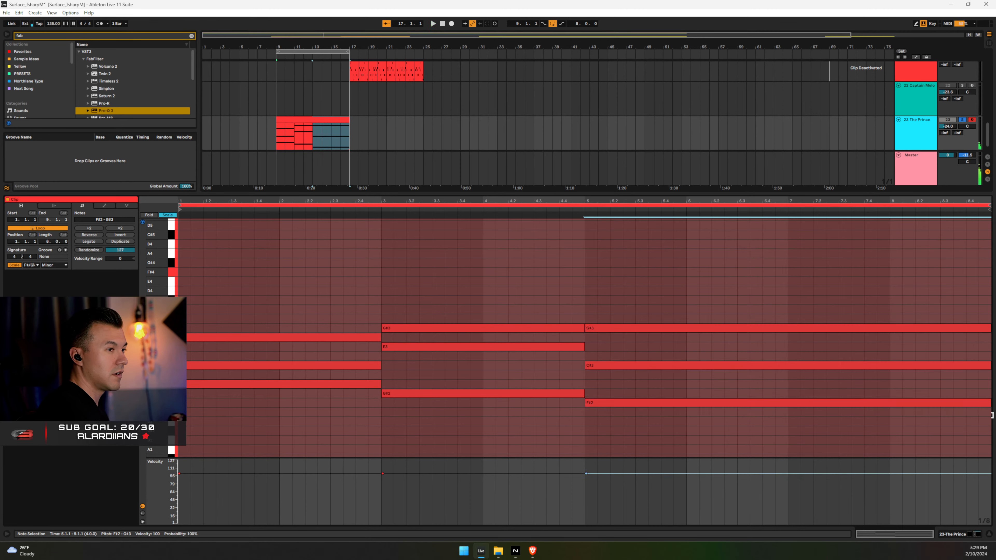
pyautogui.click(963, 120)
pyautogui.press('space')
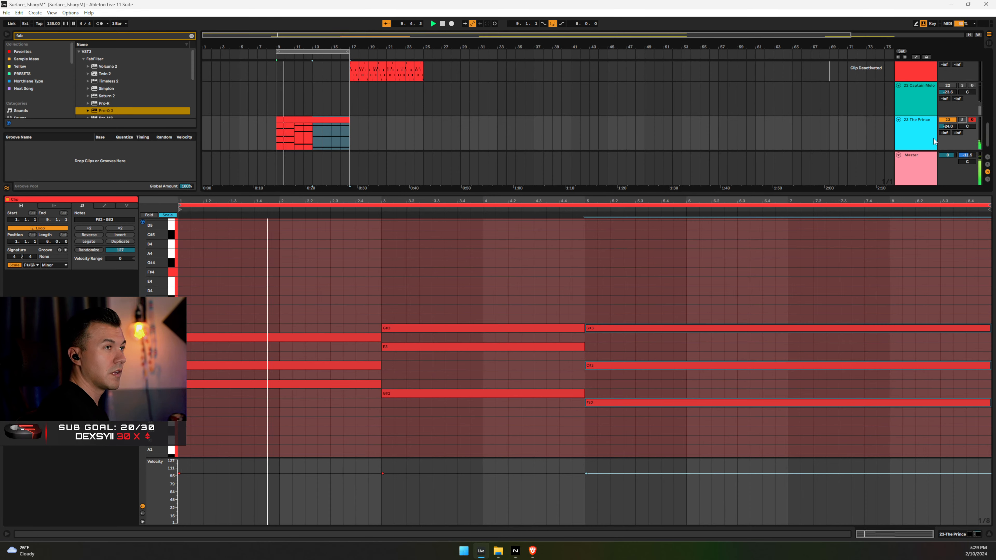
# Raise The Prince track's volume to -18.7 dB and move the third chord's top note up to A3
pyautogui.moveTo(947, 127); pyautogui.dragTo(947, 116)
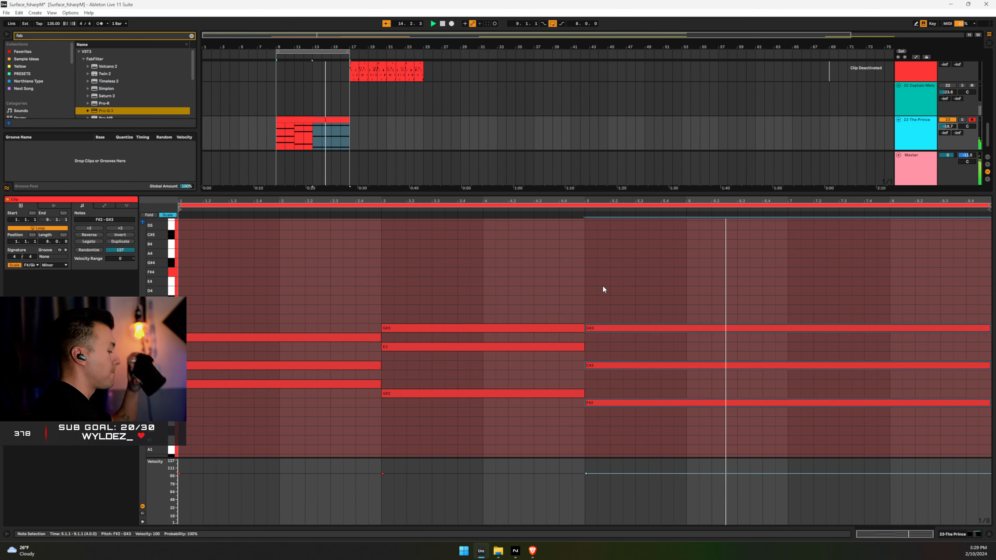
pyautogui.click(604, 328)
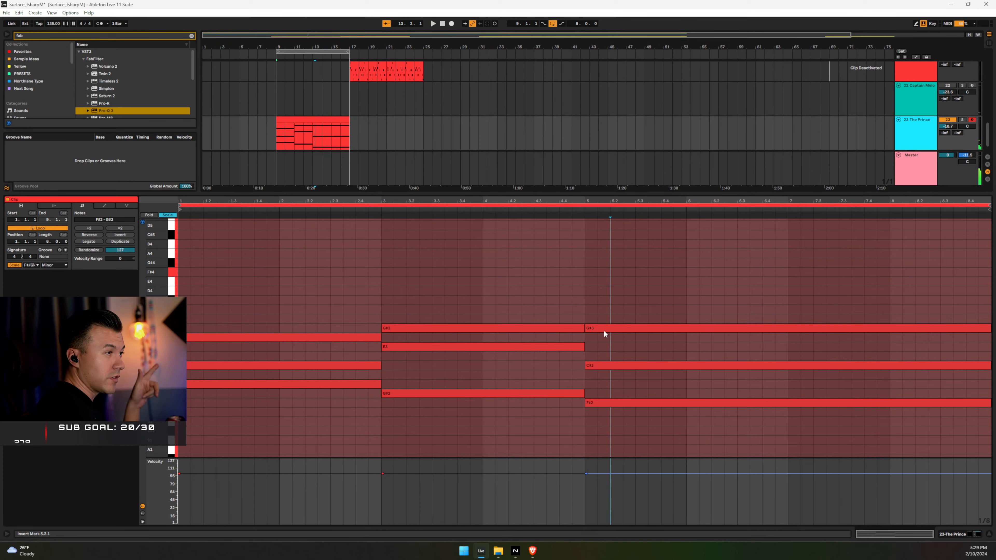
pyautogui.press('Up')
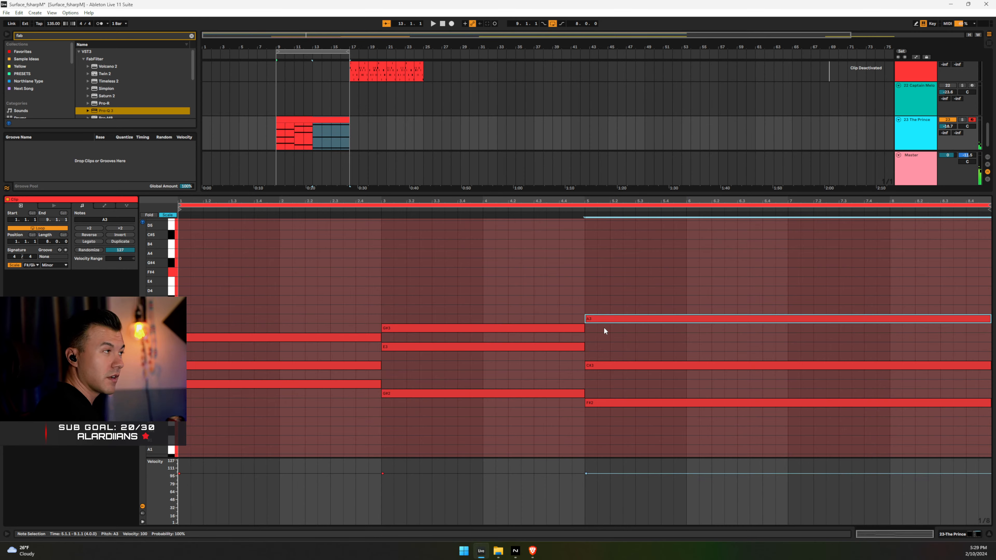
pyautogui.click(433, 24)
# Find the Polyverse Wider plug-in and add it after Pro-Q 3 on The Prince track
pyautogui.click(913, 139)
pyautogui.doubleClick(914, 139)
pyautogui.press('space')
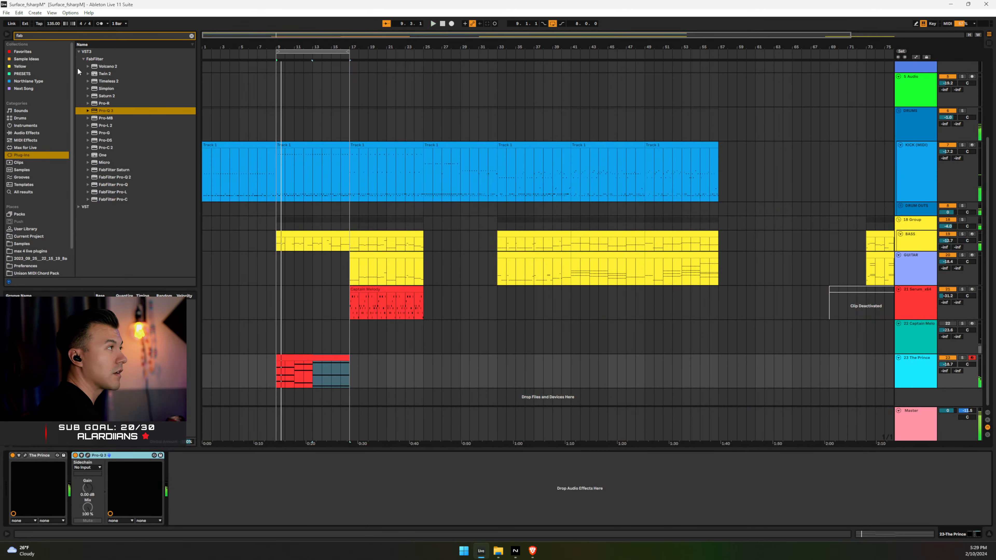
pyautogui.click(42, 37)
pyautogui.write('wider')
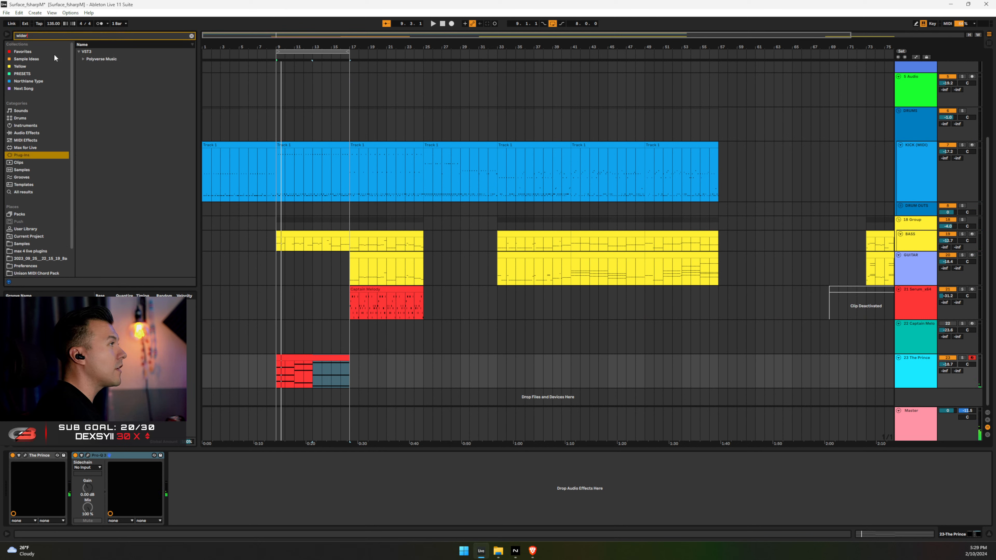
pyautogui.click(82, 58)
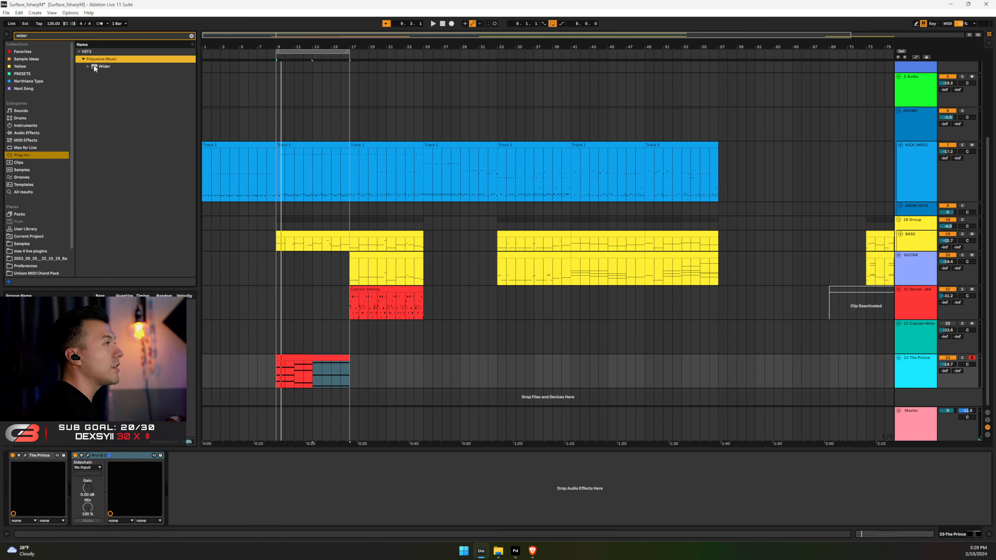
pyautogui.click(94, 66)
pyautogui.moveTo(210, 494); pyautogui.dragTo(210, 493)
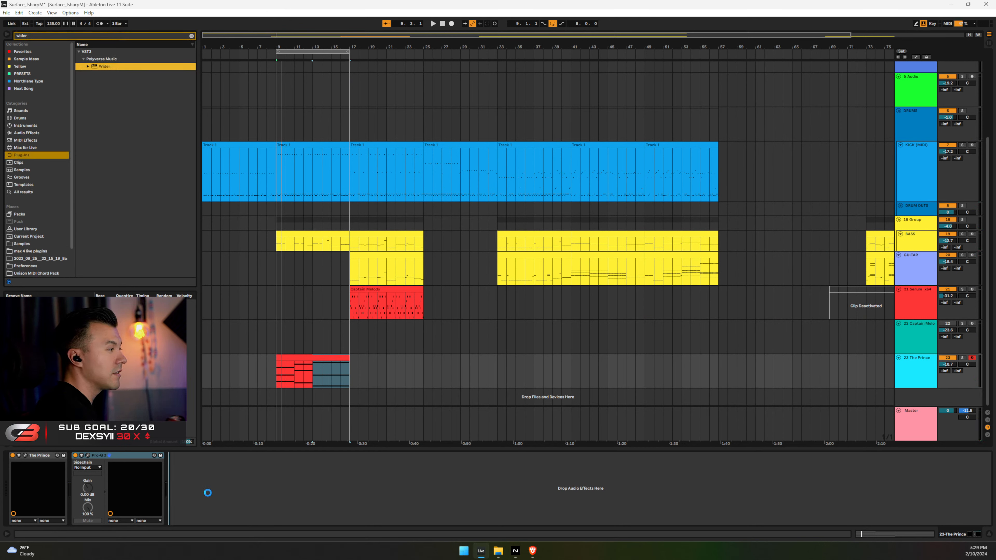
# Solo The Prince track and set Wider's width to 83% during playback
pyautogui.click(962, 359)
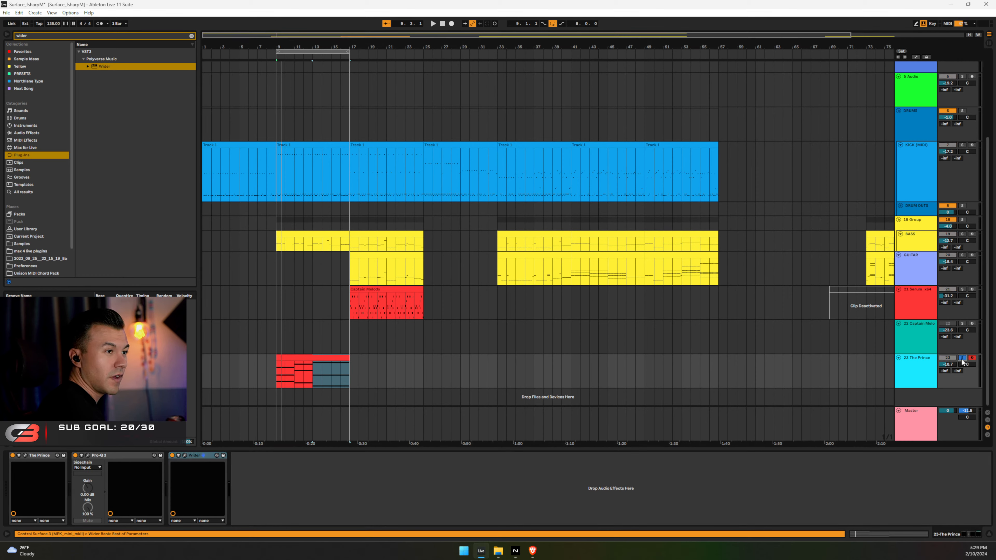
pyautogui.click(184, 455)
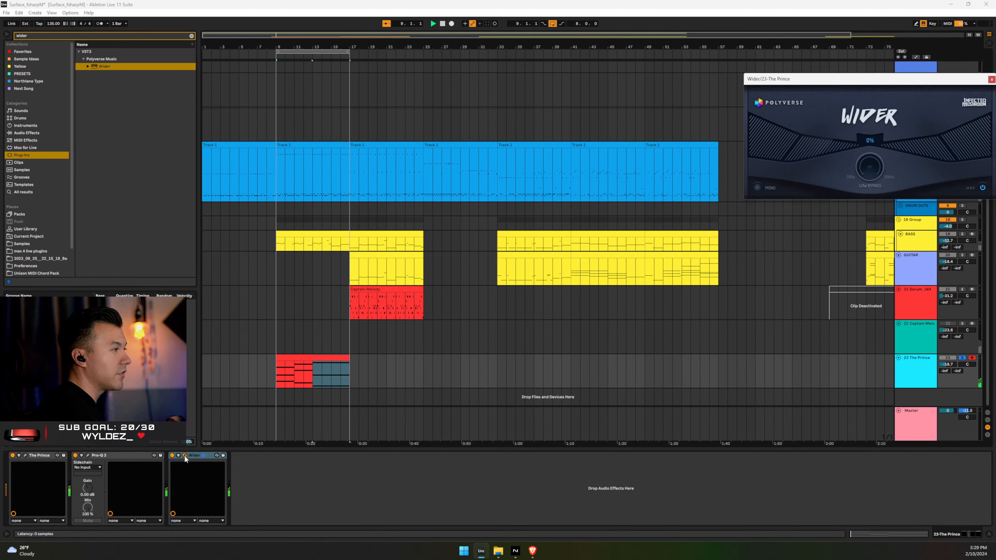
pyautogui.press('space')
pyautogui.moveTo(865, 84); pyautogui.dragTo(513, 154)
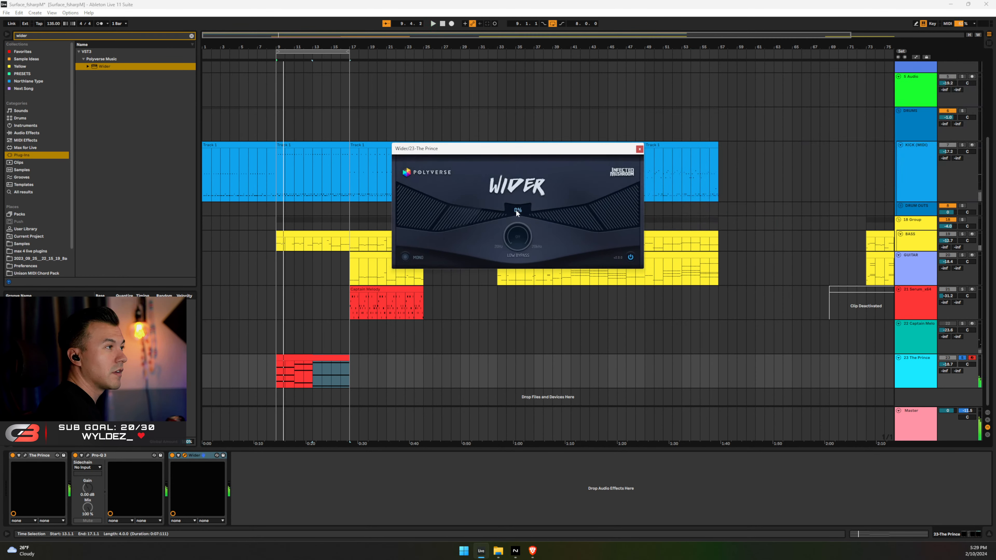
pyautogui.moveTo(517, 212); pyautogui.dragTo(497, 307)
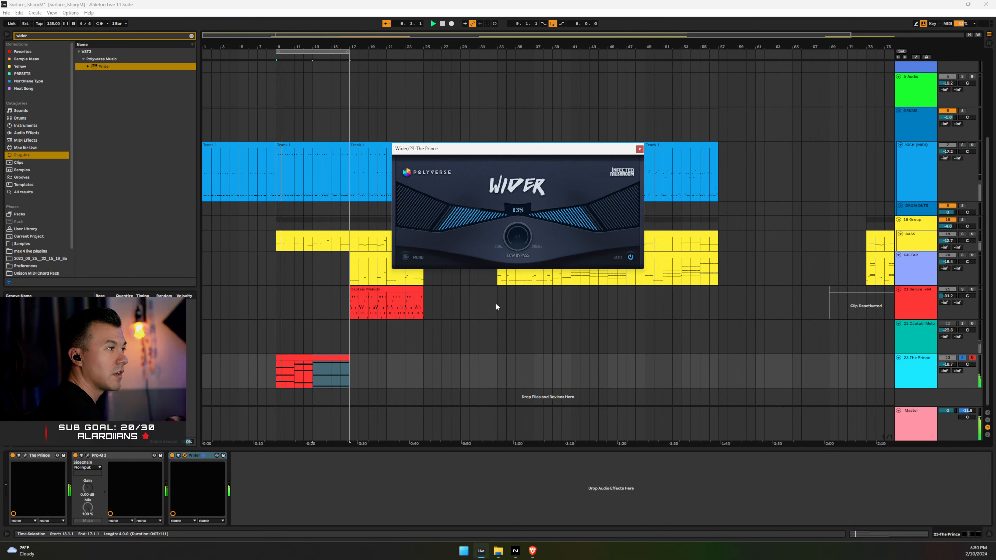
pyautogui.click(638, 149)
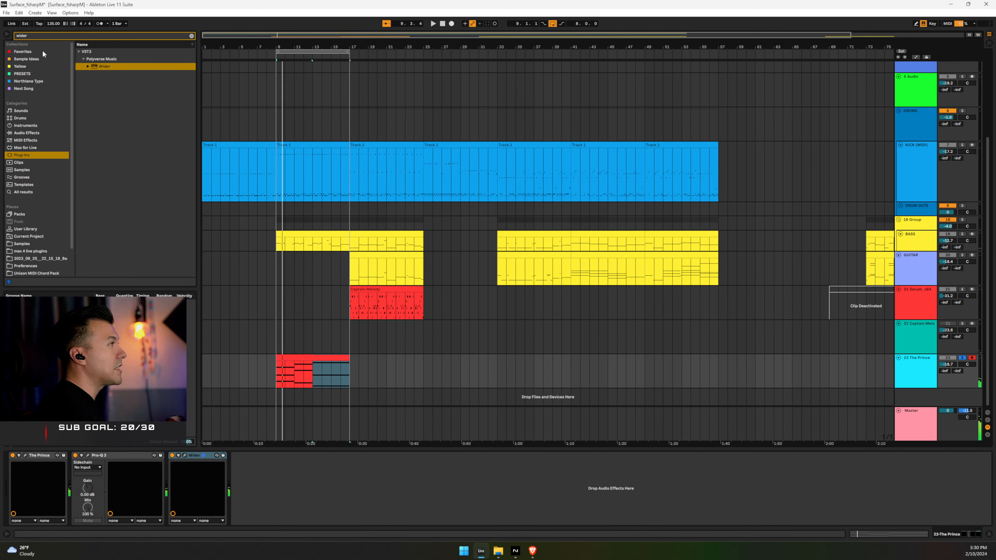
# Search for "center" and add the Bertom Phantom Center plug-in after Wider on The Prince track
pyautogui.write('cent')
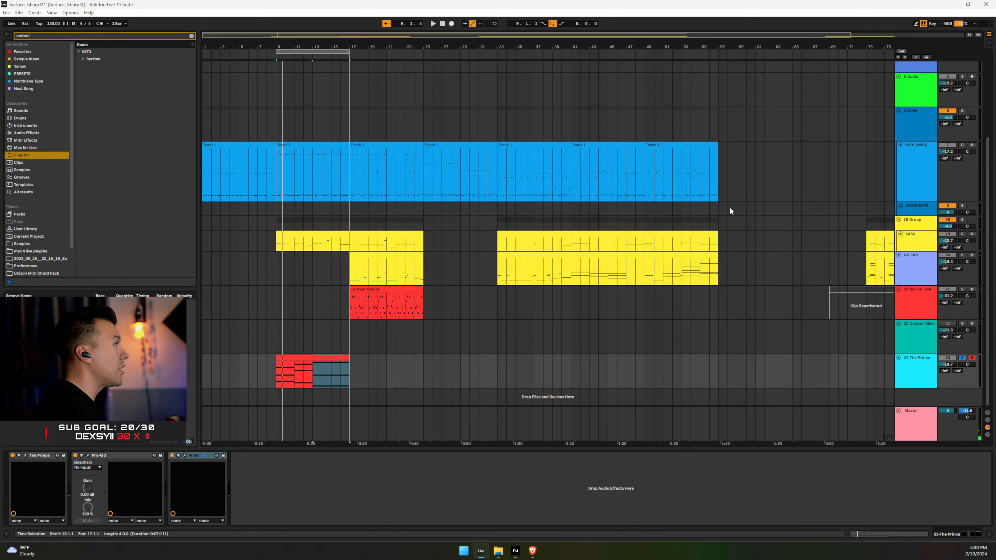
pyautogui.write('er')
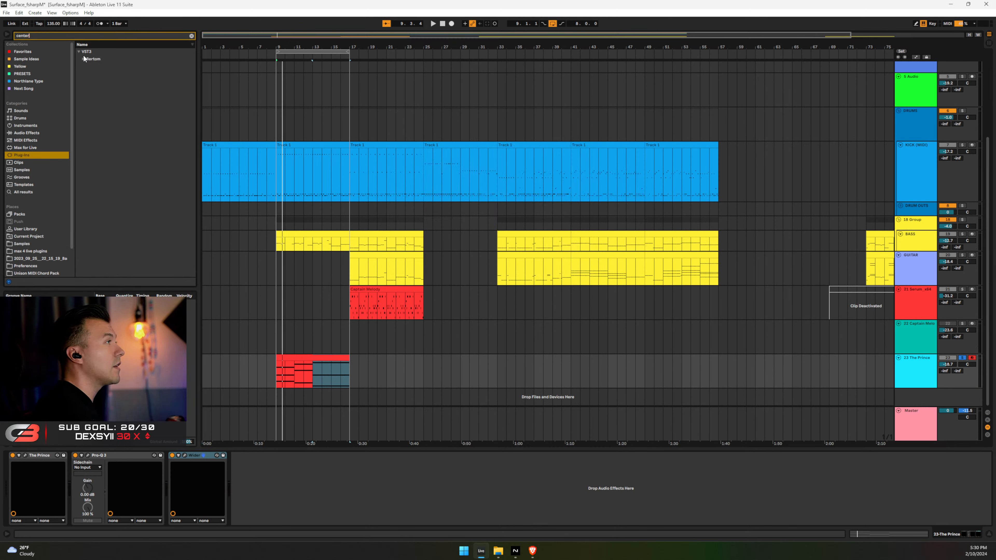
pyautogui.click(83, 58)
pyautogui.moveTo(93, 65); pyautogui.dragTo(164, 279)
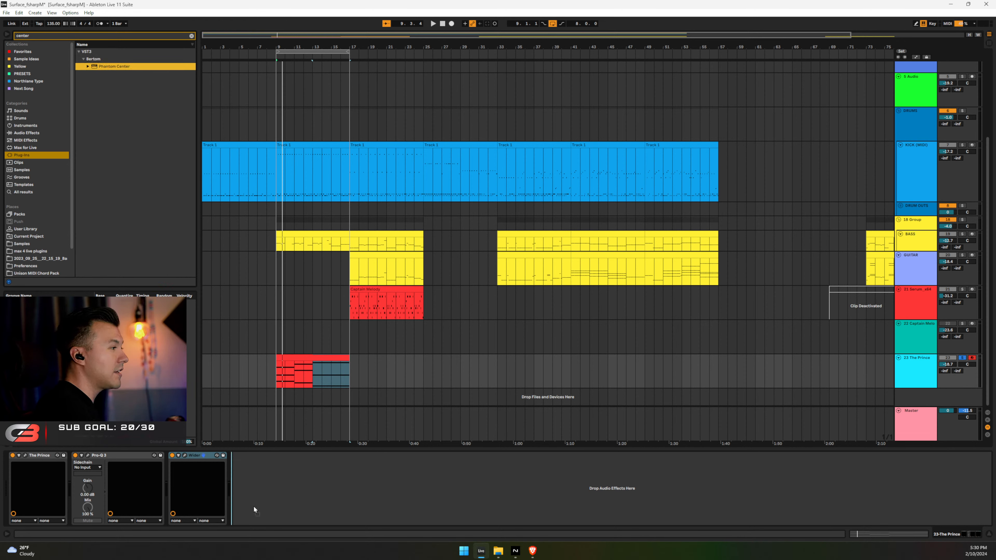
pyautogui.moveTo(253, 505); pyautogui.dragTo(246, 484)
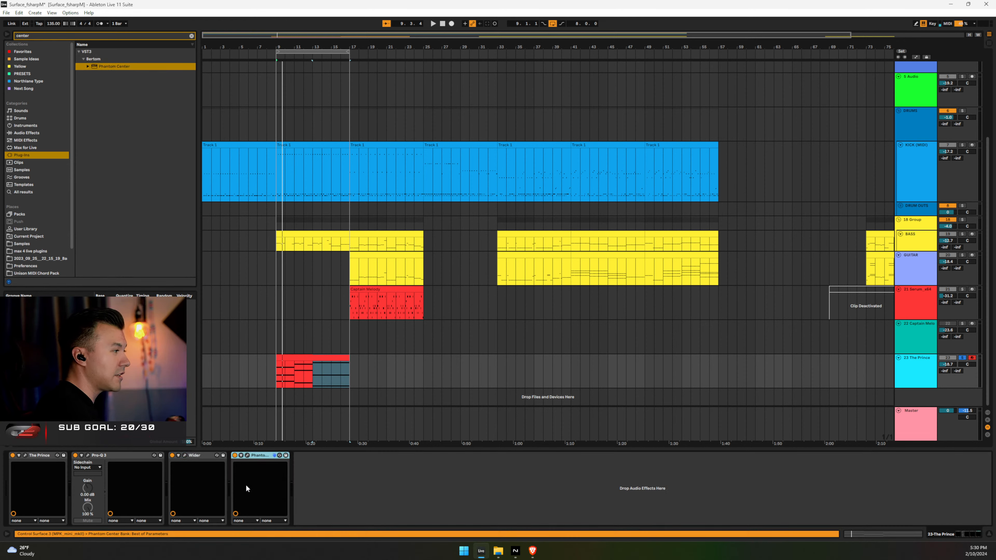
# Set Phantom Center's Mix to -68.2% and audition the soloed pad with the effect
pyautogui.click(247, 456)
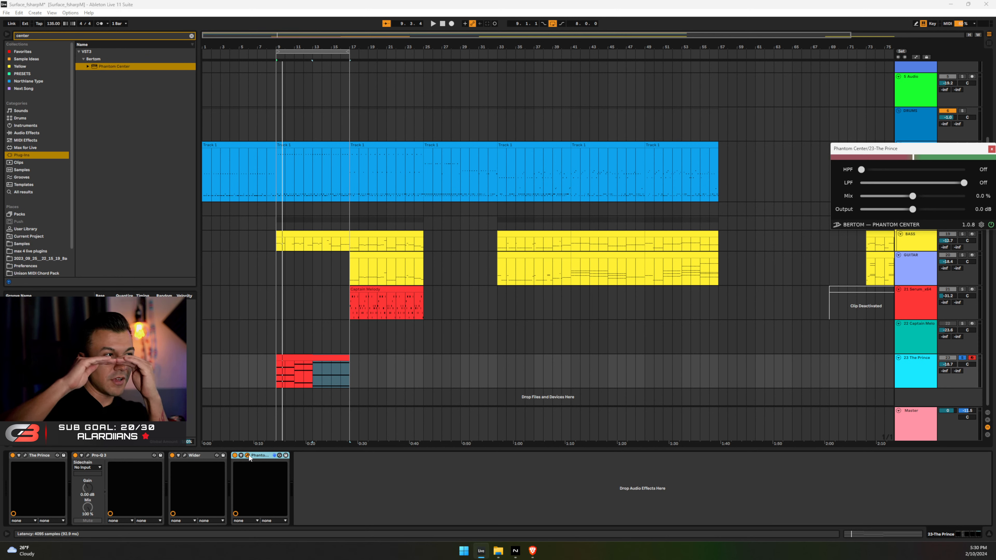
pyautogui.moveTo(942, 152); pyautogui.dragTo(659, 213)
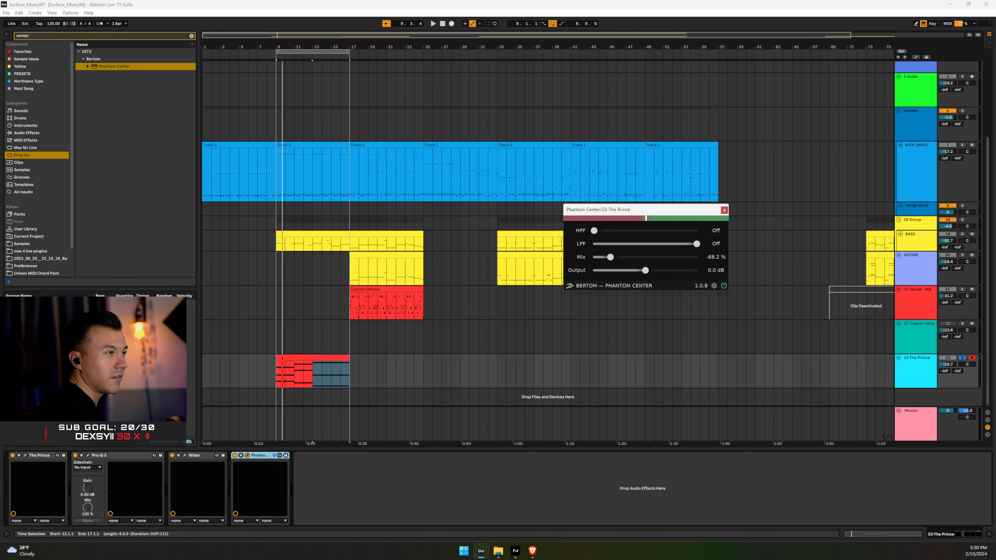
pyautogui.press('space')
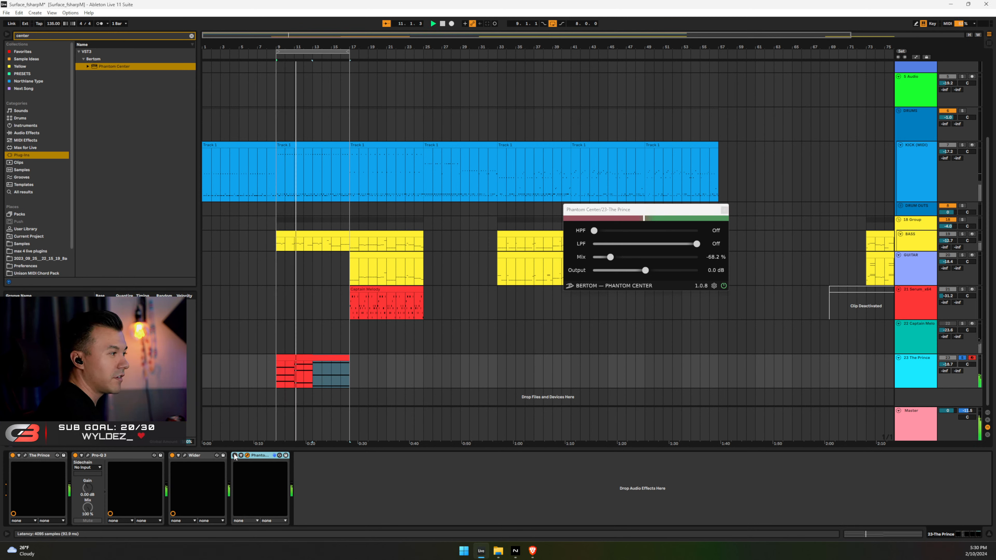
pyautogui.press('space')
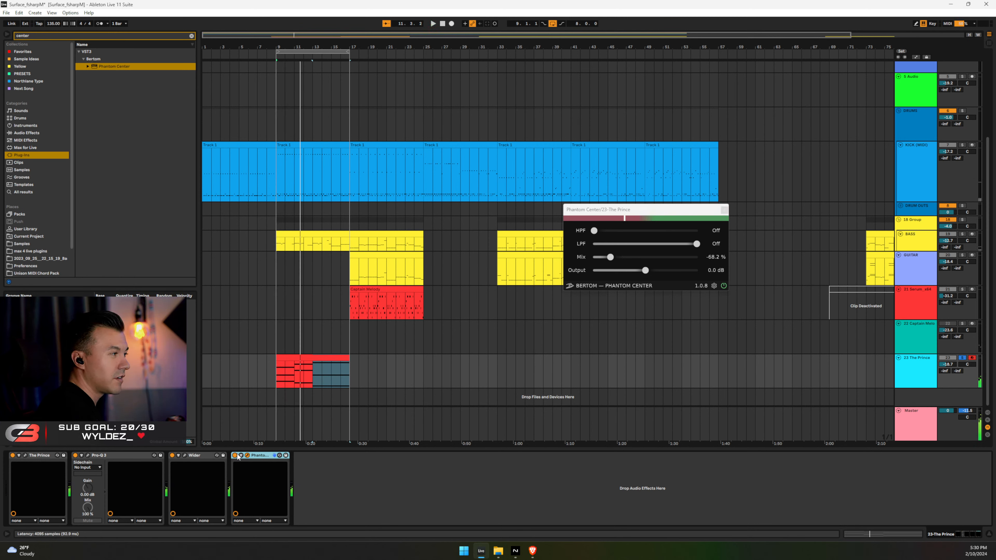
pyautogui.press('space')
pyautogui.hotkey('ctrl', 'alt', 'p')
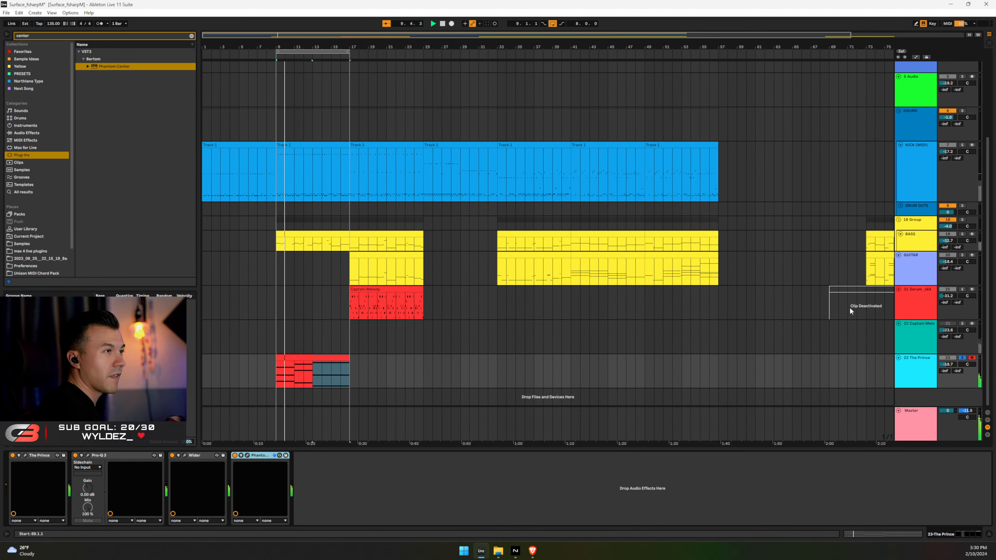
# Unsolo The Prince track, set its volume to -27 dB, and fine-tune it to about -25.5 dB against the full mix
pyautogui.click(962, 358)
pyautogui.click(948, 364)
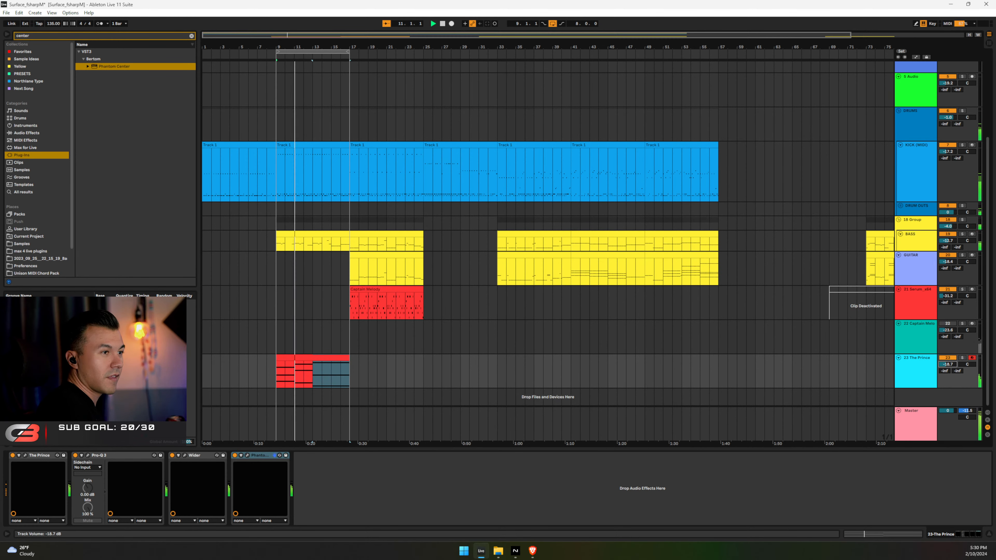
pyautogui.write('-27')
pyautogui.press('Return')
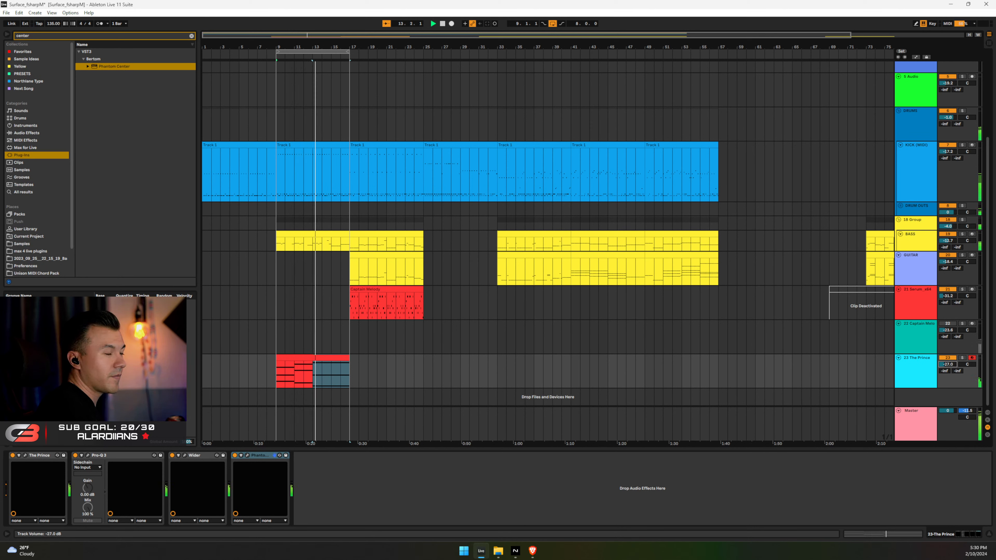
pyautogui.moveTo(947, 364); pyautogui.dragTo(948, 362)
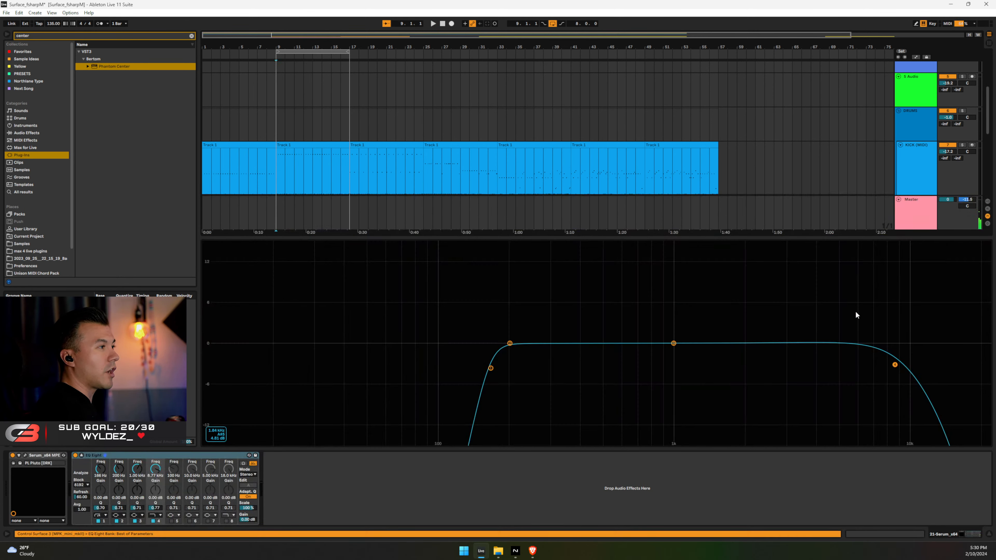
pyautogui.click(989, 536)
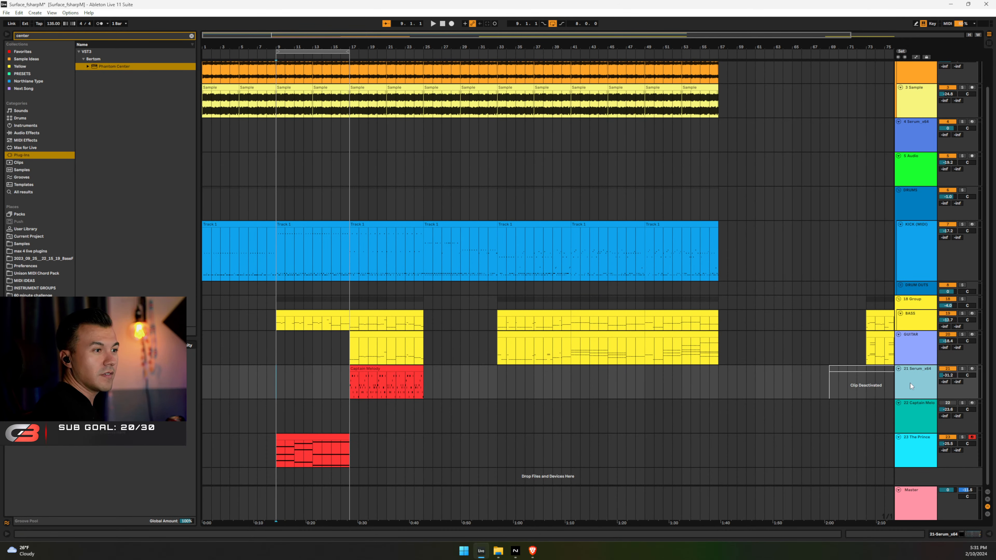
pyautogui.hotkey('ctrl', 'f')
pyautogui.write('cthu')
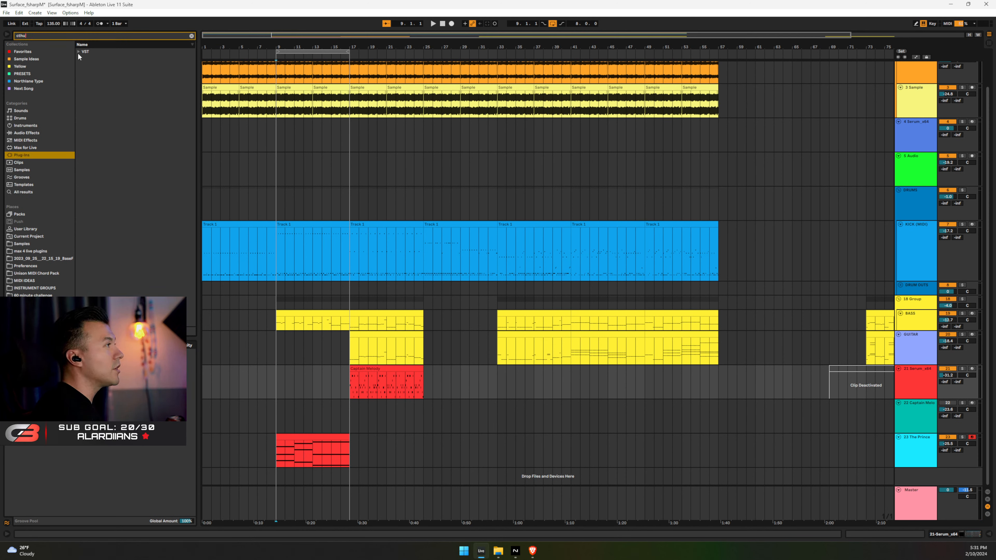
pyautogui.click(78, 52)
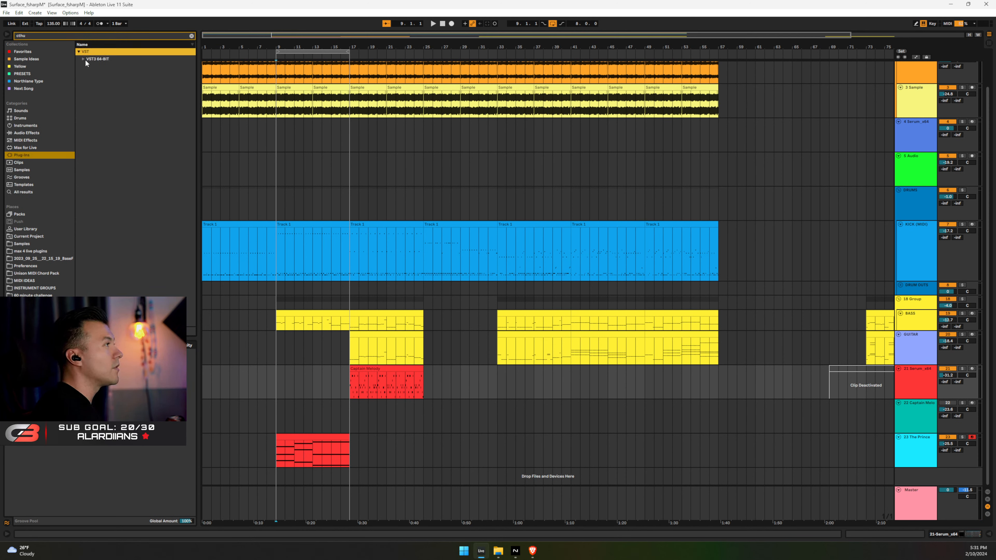
pyautogui.click(83, 59)
pyautogui.click(109, 67)
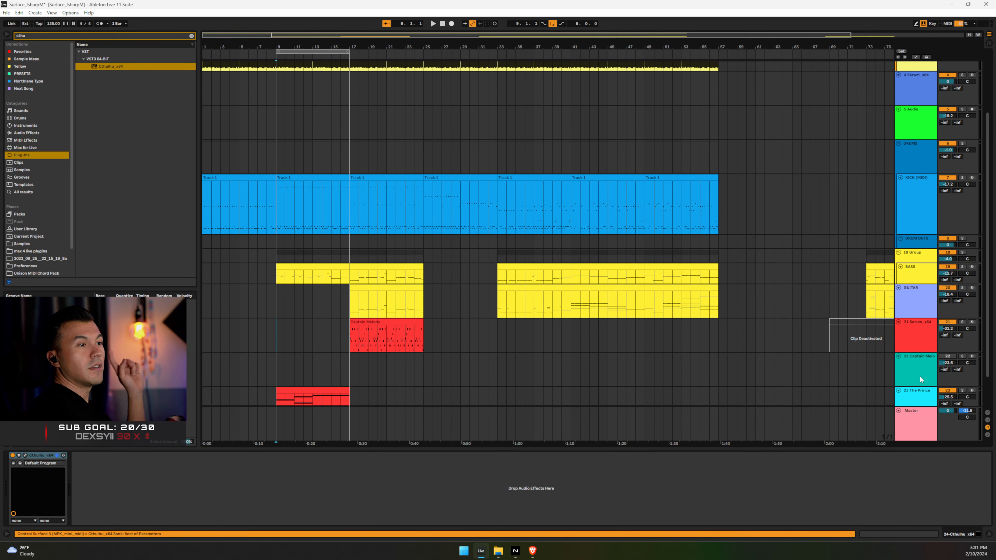
pyautogui.click(916, 385)
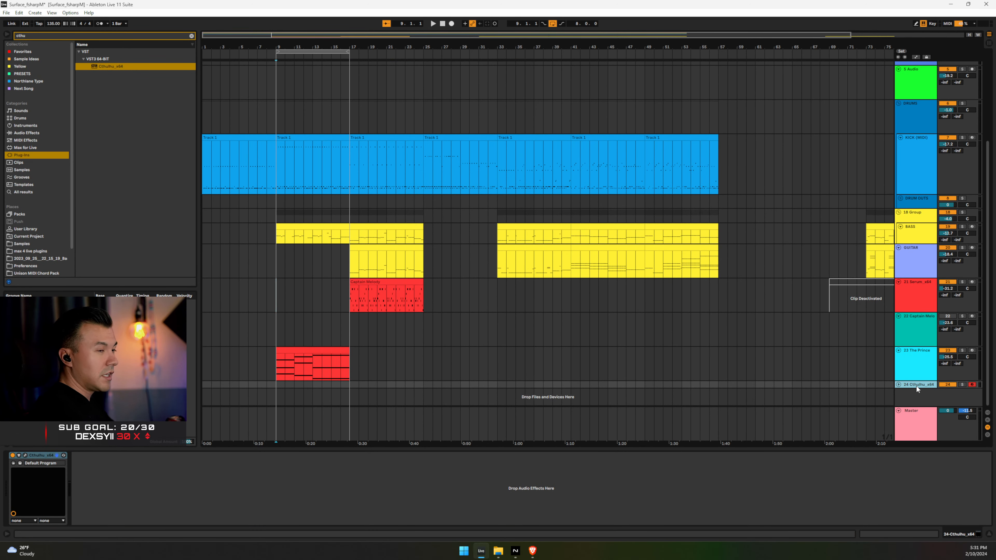
pyautogui.press('Delete')
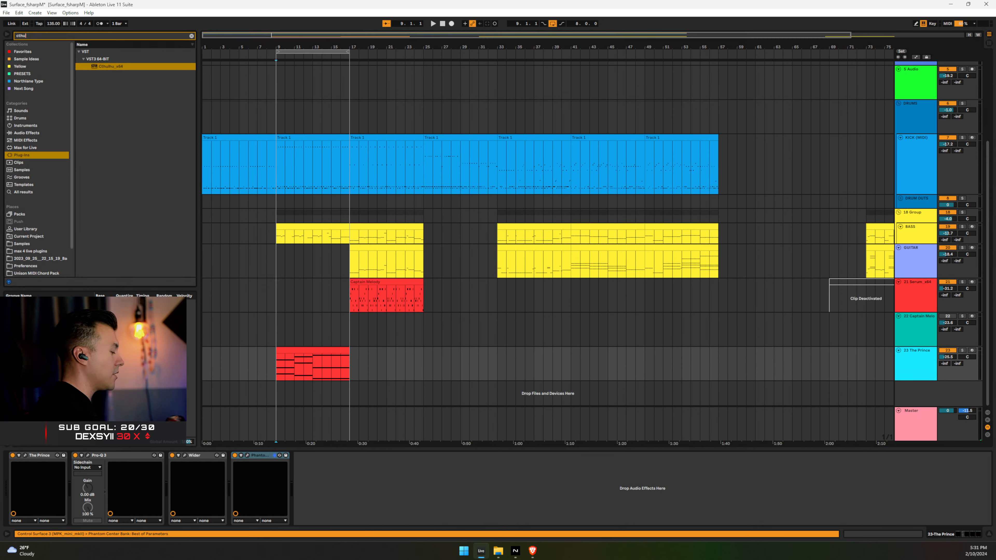
# Search for "omni", load Spectrasonics Omnisphere on a new track below The Prince, and unfold that track
pyautogui.hotkey('ctrl', 'a')
pyautogui.write('omni')
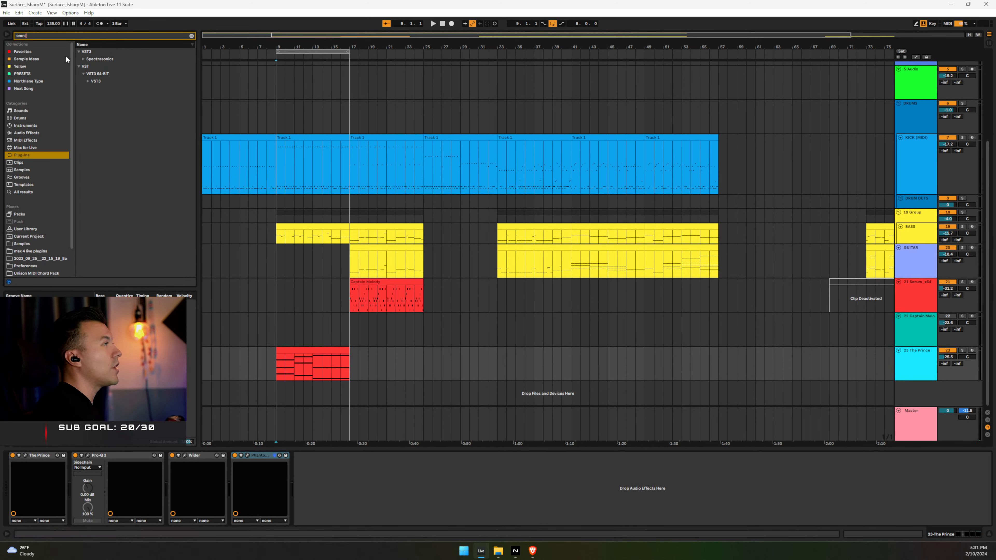
pyautogui.moveTo(103, 67); pyautogui.dragTo(915, 397)
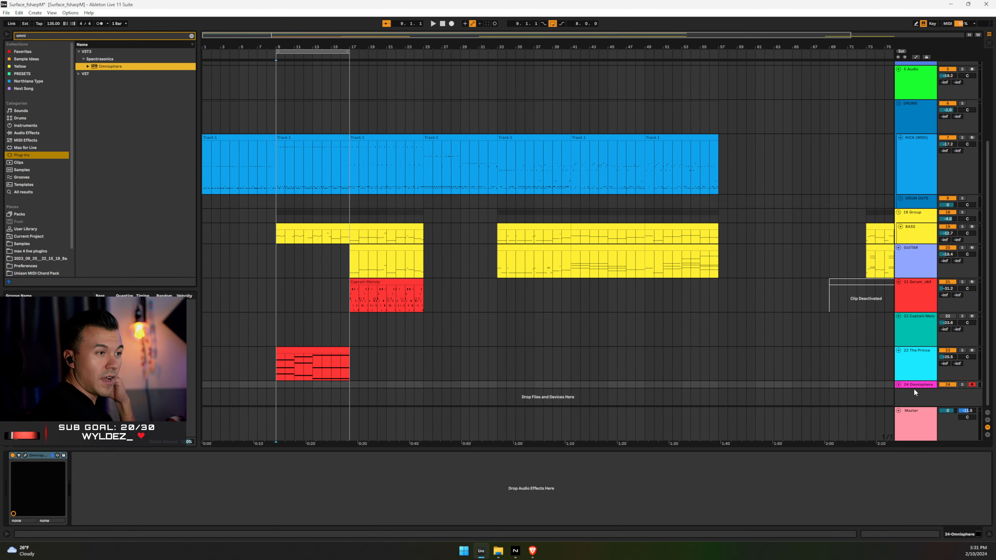
pyautogui.click(898, 385)
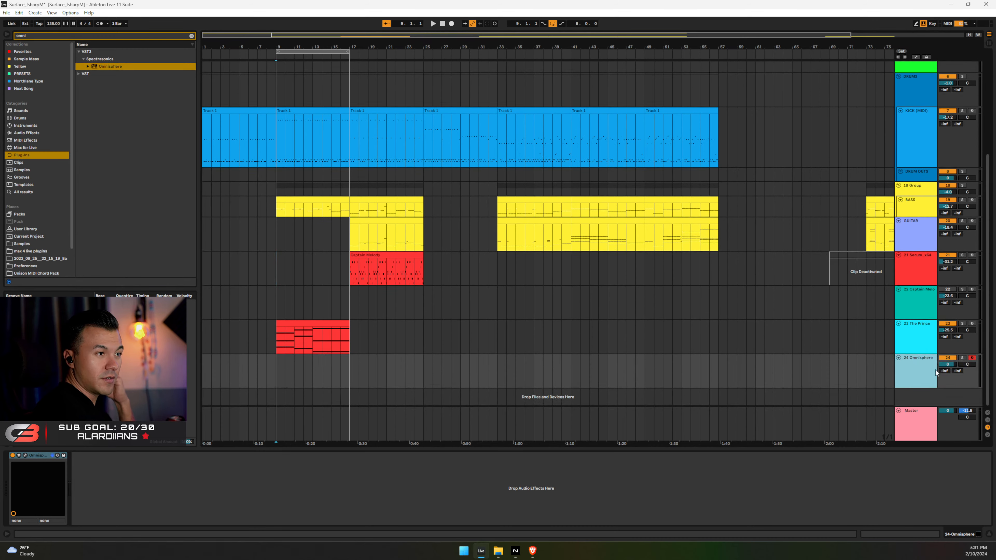
# Lower the Omnisphere track's volume to about -13 dB and open the Omnisphere plug-in window
pyautogui.moveTo(952, 363); pyautogui.dragTo(952, 371)
pyautogui.click(926, 367)
pyautogui.click(38, 483)
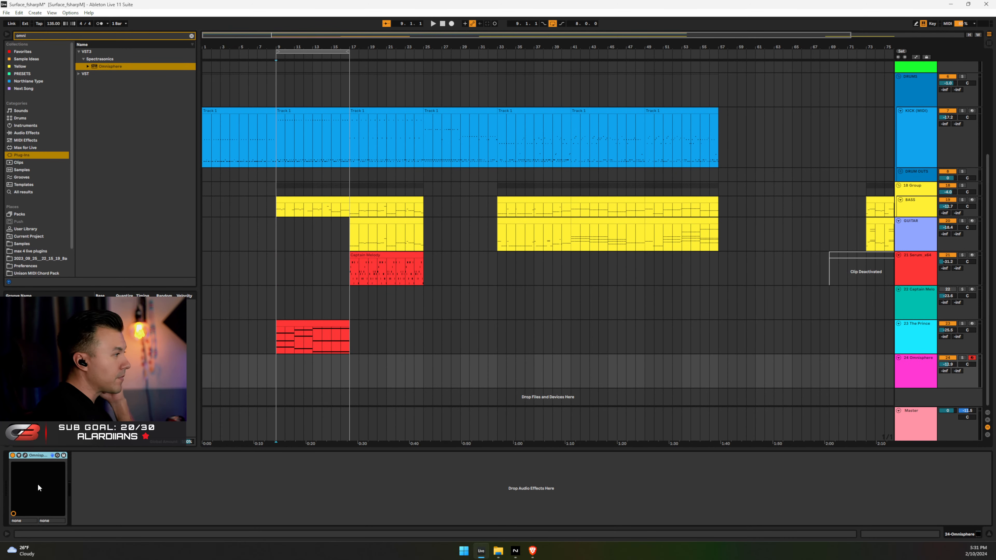
pyautogui.click(25, 456)
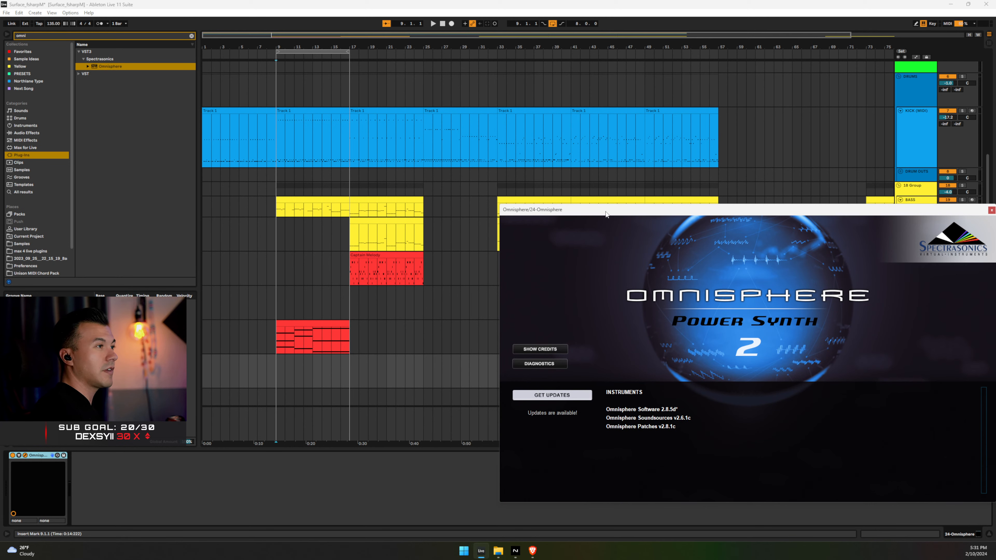
# Move the Omnisphere window over the middle of the arrangement and dismiss its splash screen to reach the patch browser
pyautogui.moveTo(606, 213); pyautogui.dragTo(429, 161)
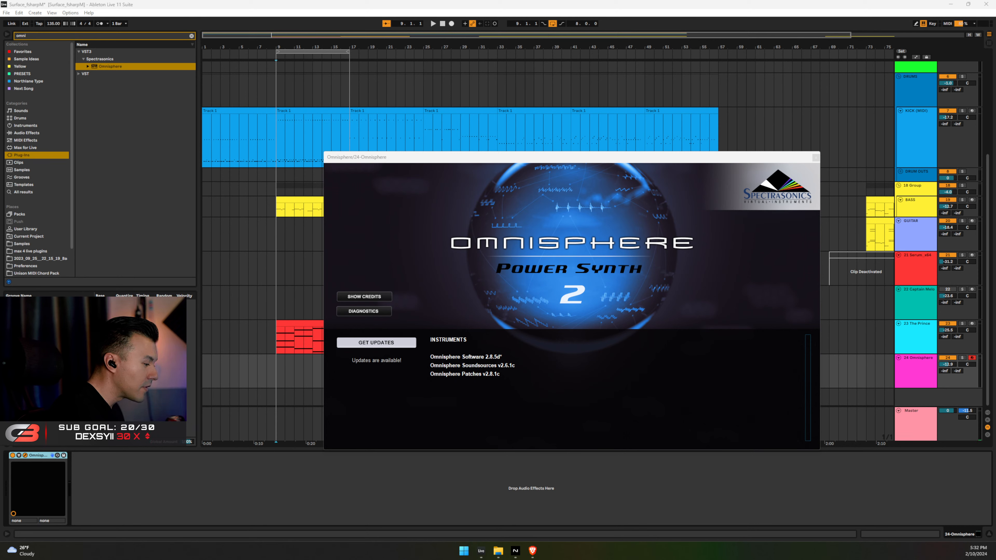
pyautogui.moveTo(95, 558); pyautogui.dragTo(301, 161)
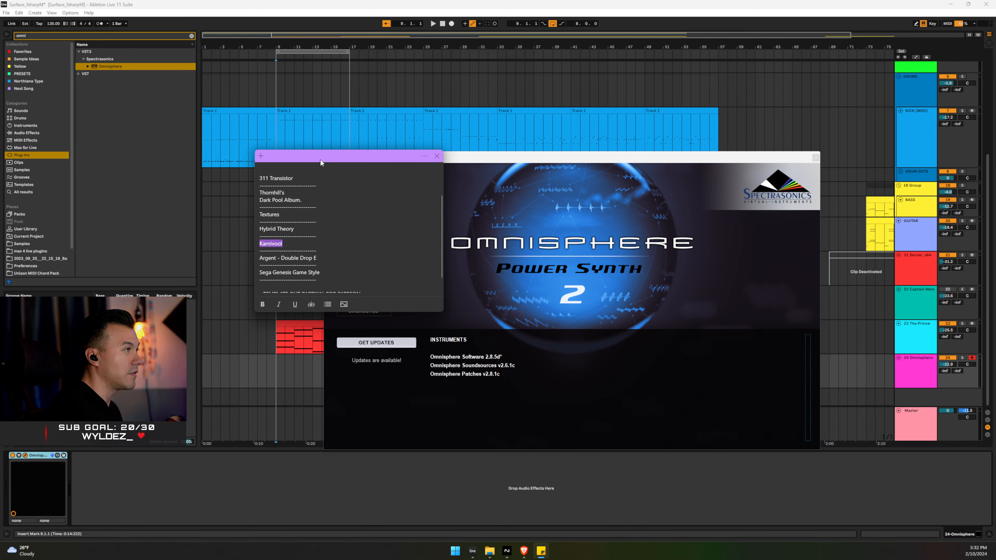
pyautogui.moveTo(320, 158); pyautogui.dragTo(157, 556)
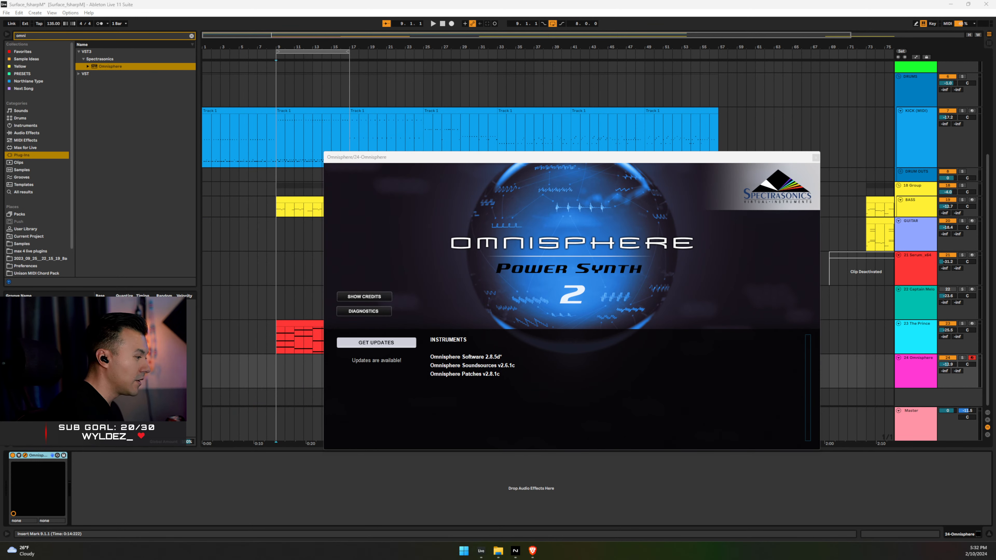
pyautogui.click(577, 334)
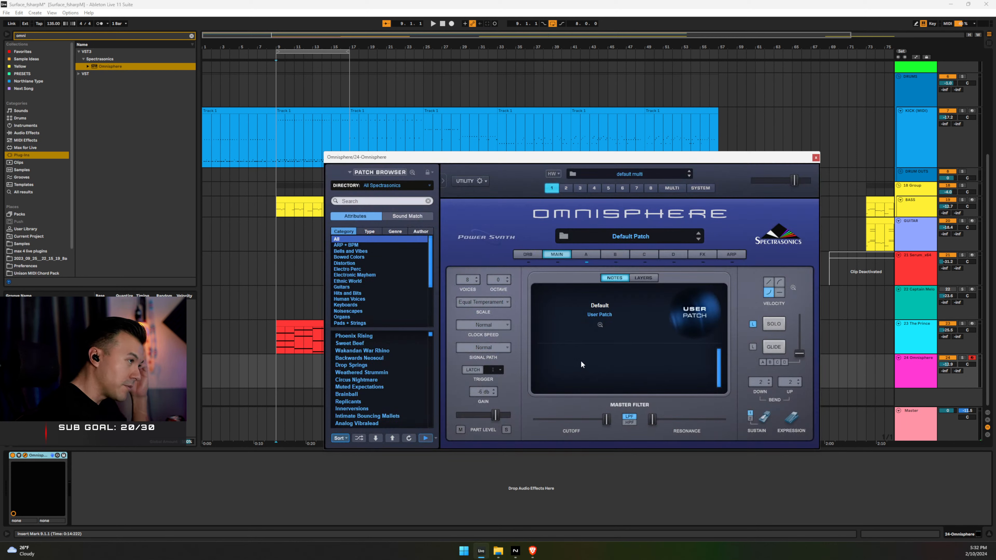
# Search Omnisphere's patch browser for "pluck" and lower the Omnisphere track's volume to about -15.9 dB
pyautogui.press('space')
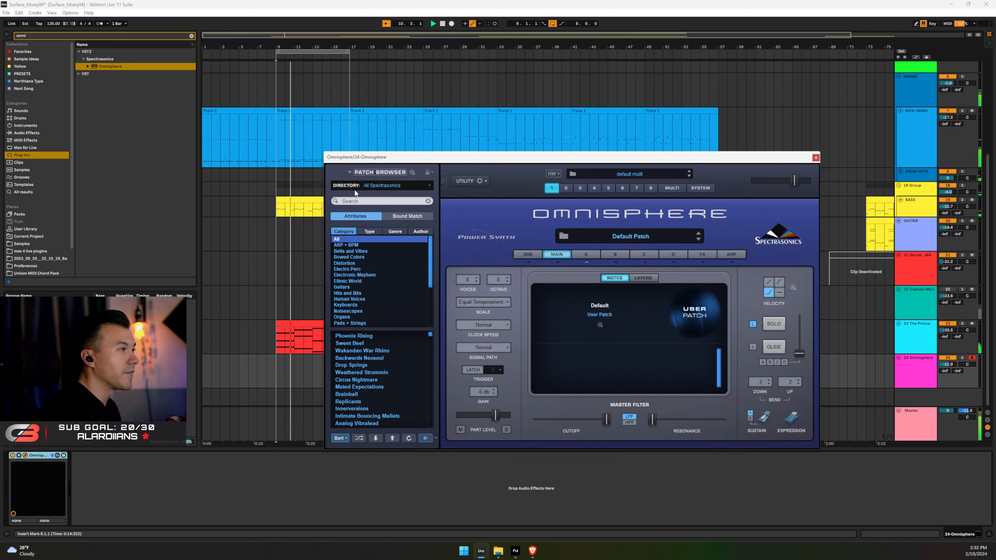
pyautogui.click(352, 200)
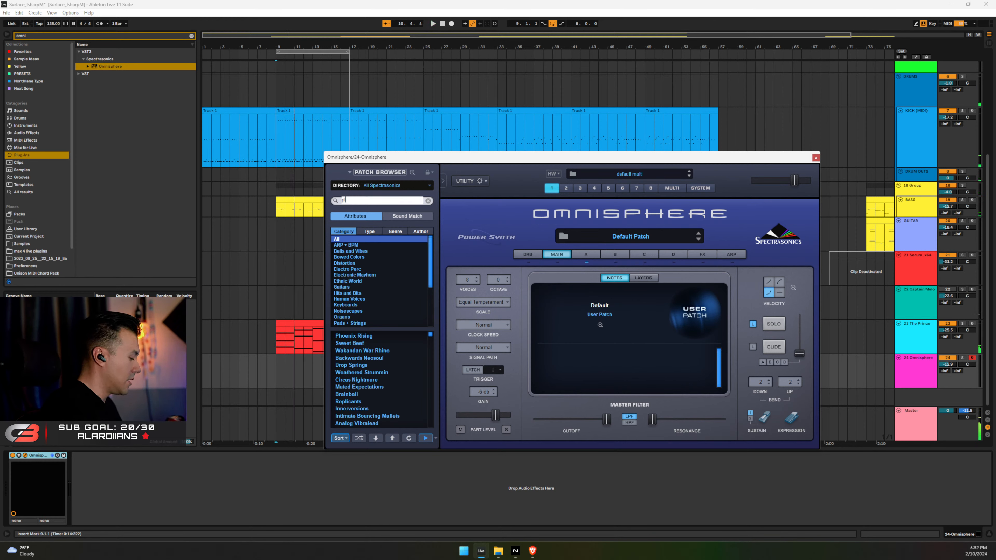
pyautogui.write('pluck')
pyautogui.press('Return')
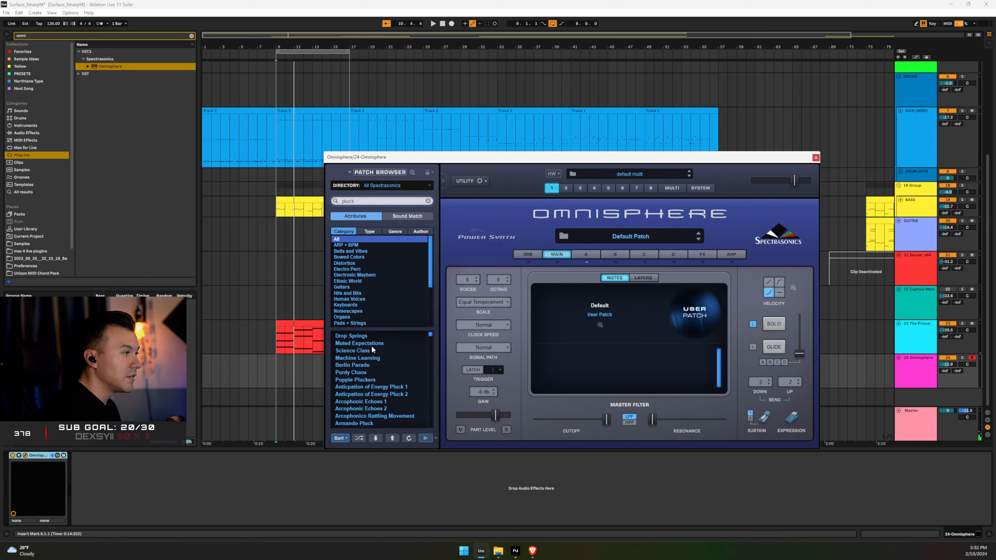
pyautogui.moveTo(953, 365); pyautogui.dragTo(953, 365)
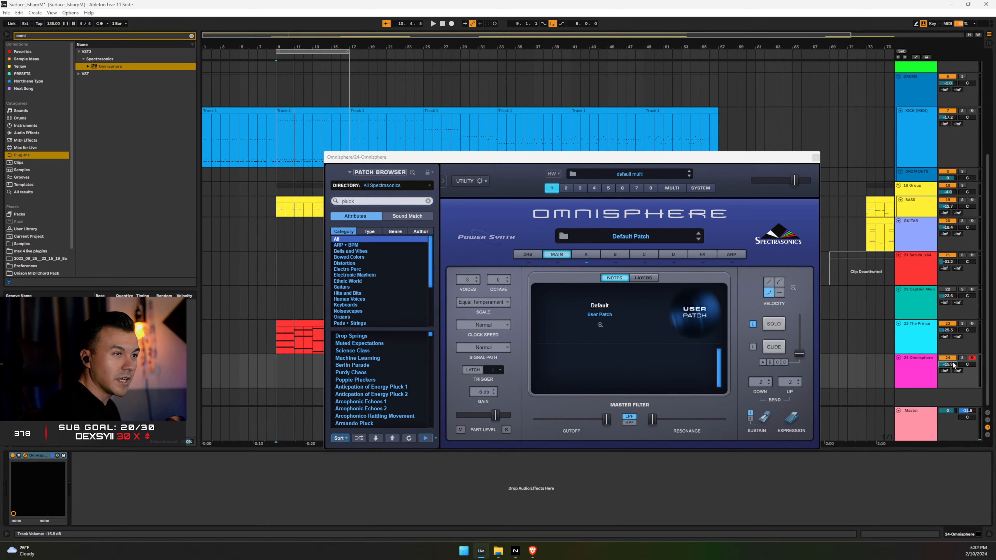
# Audition the pluck patches Drop Springs, Muted Expectations, Science Class and Machine Learning
pyautogui.click(329, 337)
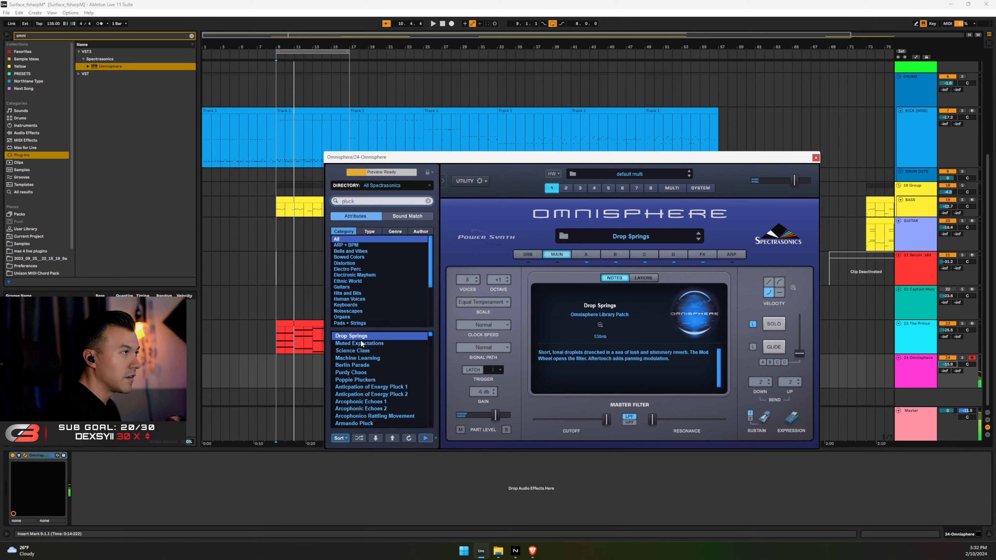
pyautogui.click(362, 344)
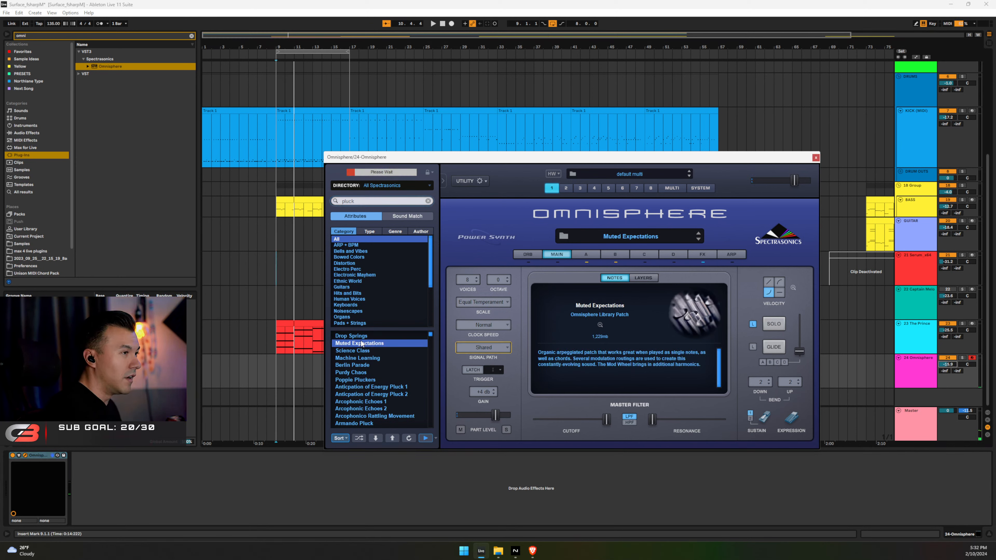
pyautogui.press('Down')
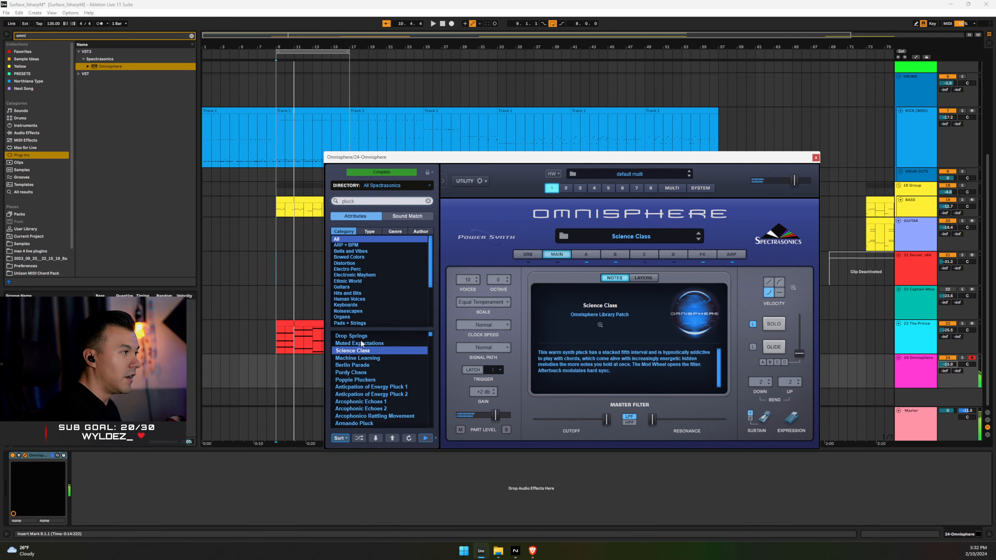
pyautogui.press('Down')
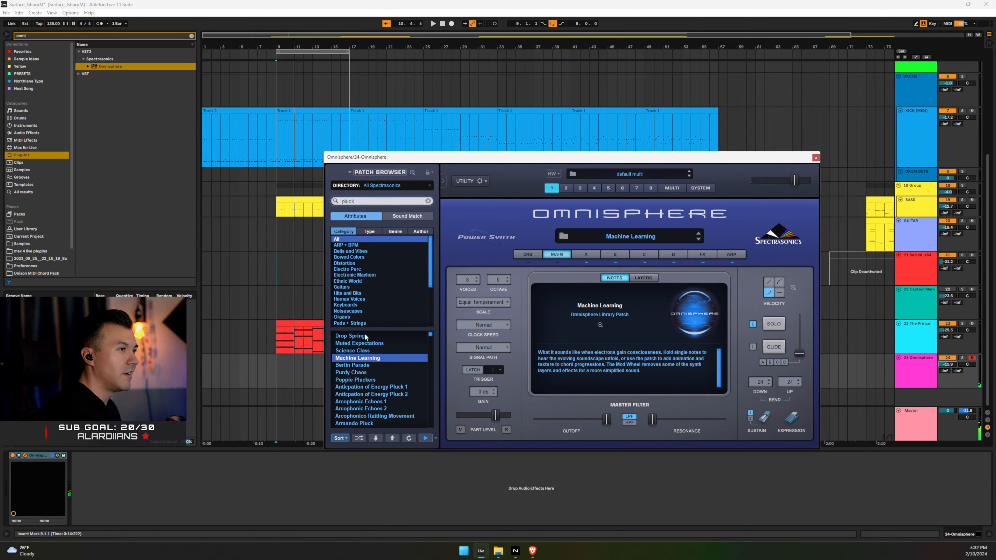
# Show Omnisphere's arpeggiator page, audition more pluck patches from Purdy Chase onward, load Anticpation of Energy Pluck 2, and close the plug-in window
pyautogui.click(732, 255)
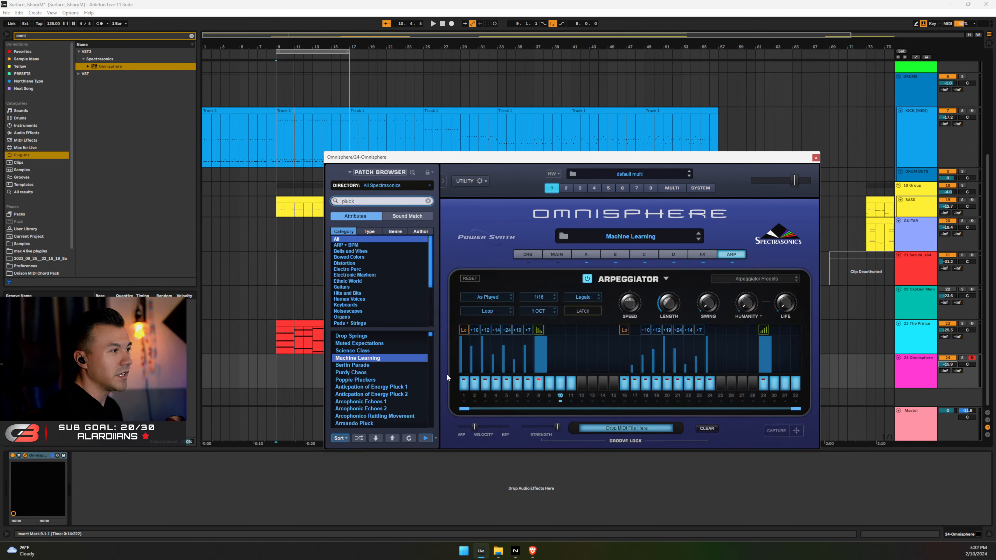
pyautogui.click(362, 372)
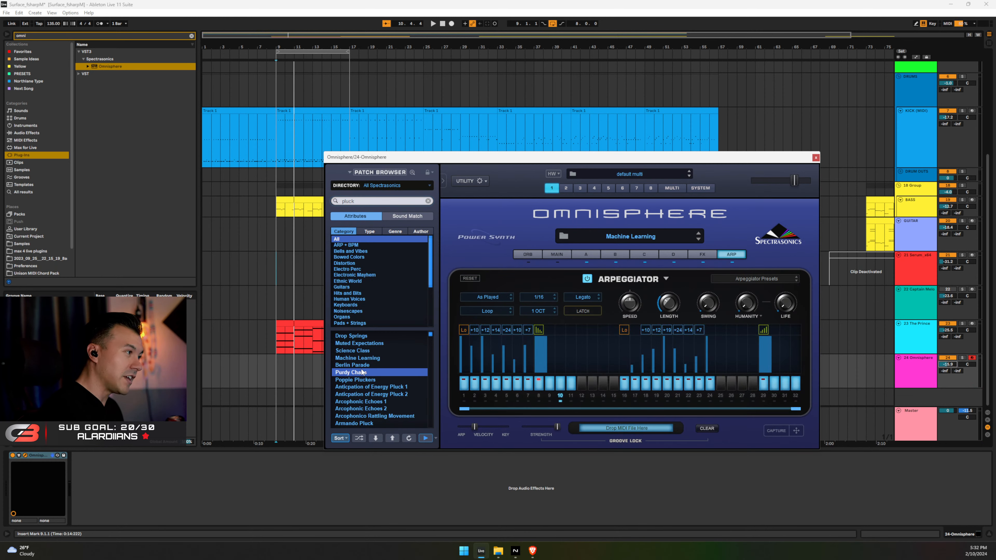
pyautogui.press('Down')
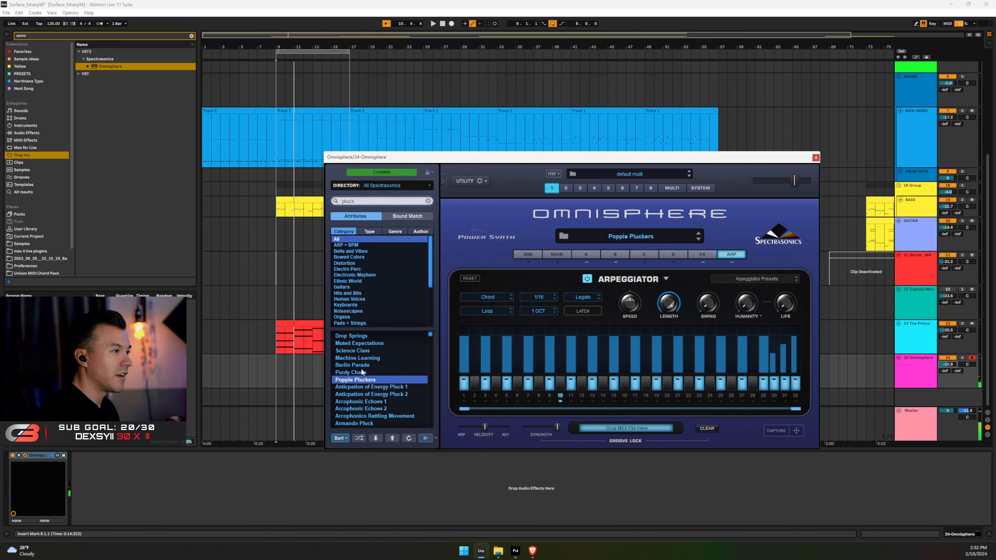
pyautogui.press('Down')
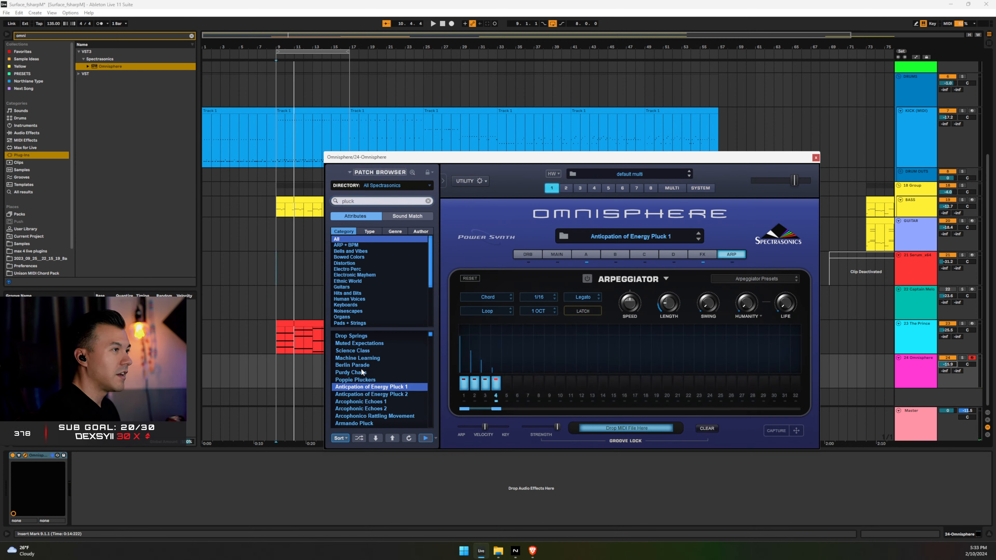
pyautogui.press('Down')
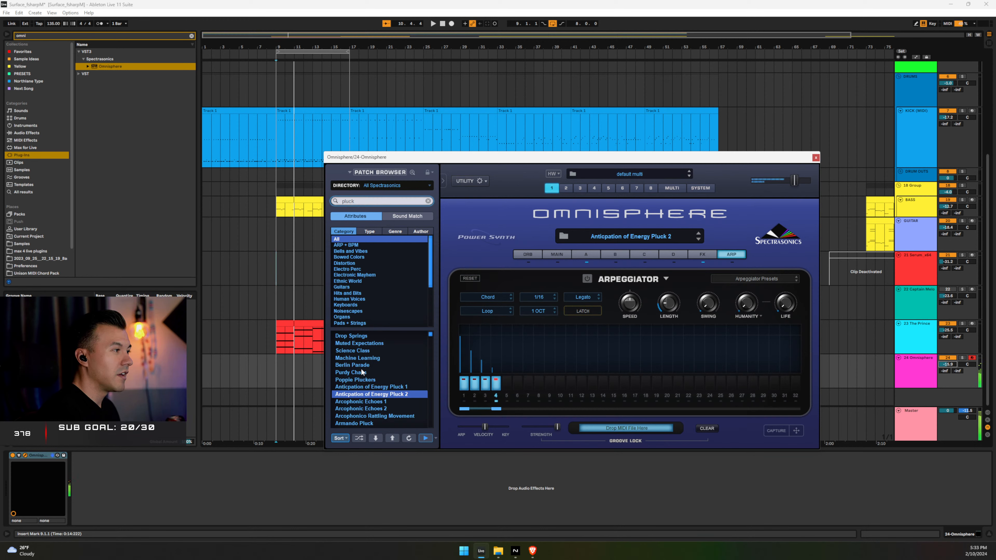
pyautogui.click(815, 158)
# Open The Prince chord clip for note editing and select all of its chord notes
pyautogui.doubleClick(310, 322)
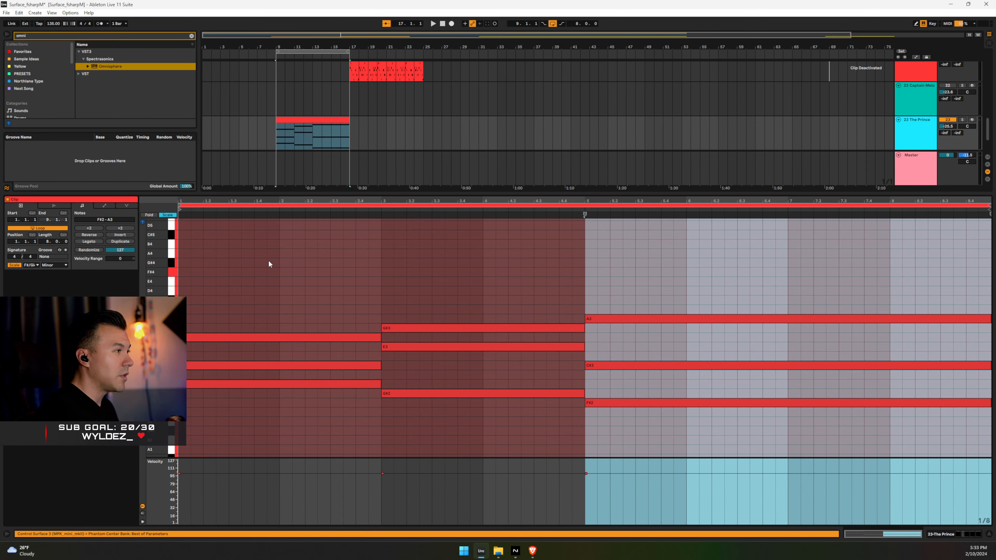
pyautogui.moveTo(247, 255); pyautogui.dragTo(290, 348)
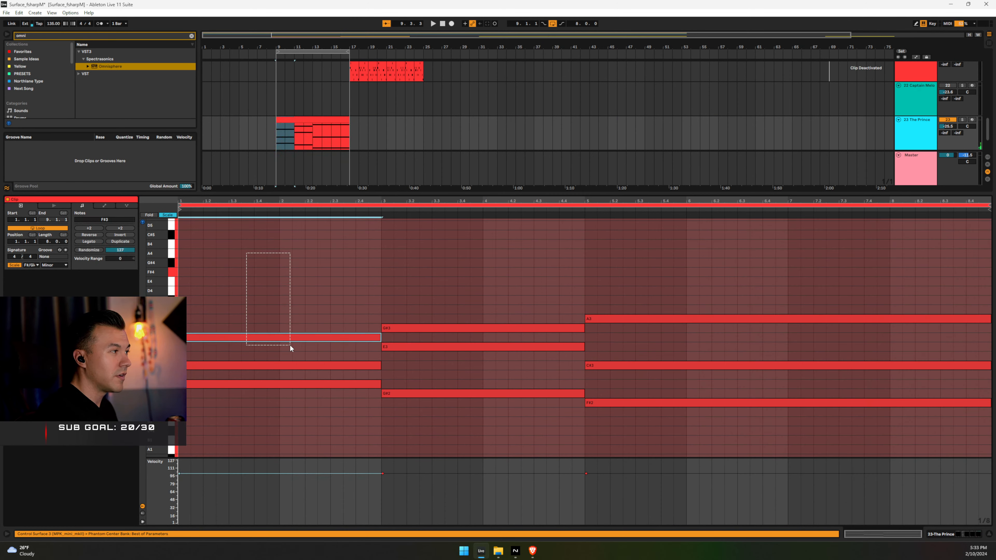
pyautogui.keyDown('shift'); pyautogui.click(438, 328); pyautogui.keyUp('shift')
pyautogui.keyDown('shift'); pyautogui.click(597, 319); pyautogui.keyUp('shift')
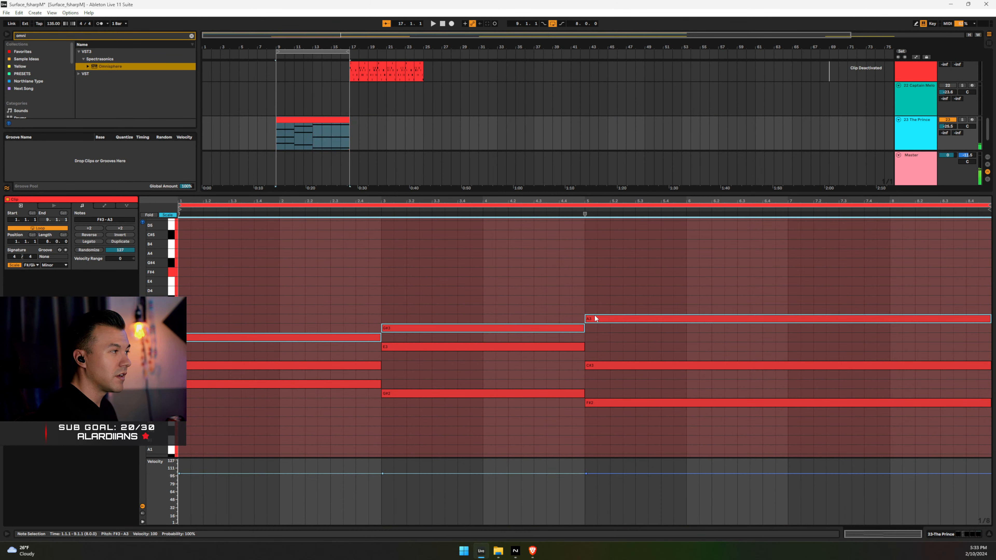
pyautogui.moveTo(260, 306); pyautogui.dragTo(834, 448)
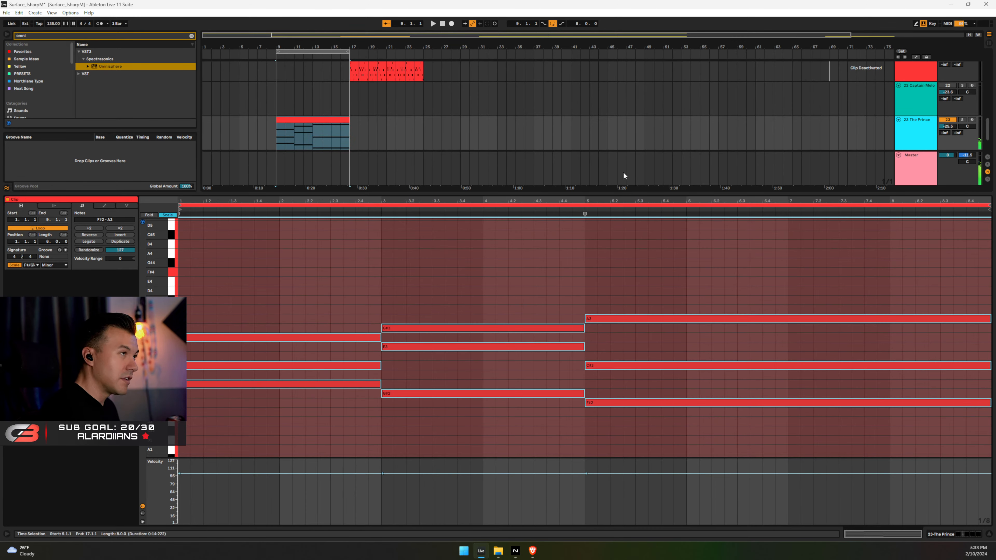
# Copy The Prince chord clip to the Omnisphere track at bar 9 and transpose all the copy's notes up one octave
pyautogui.click(988, 536)
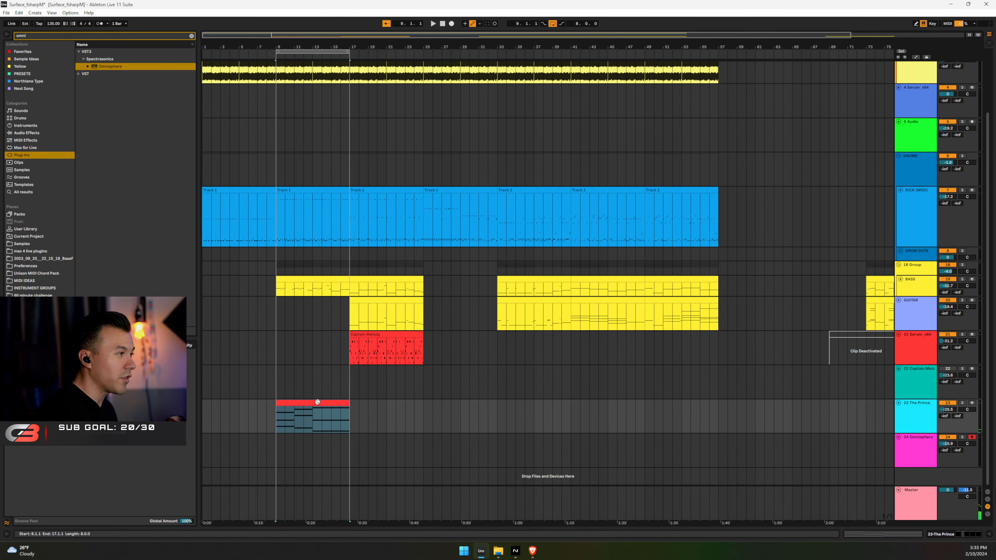
pyautogui.moveTo(318, 402); pyautogui.dragTo(312, 443)
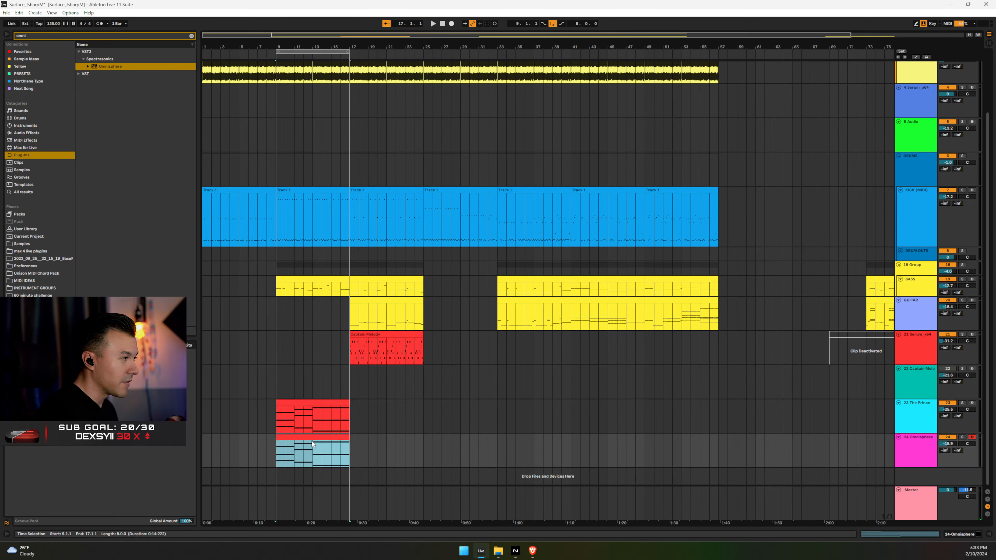
pyautogui.doubleClick(313, 443)
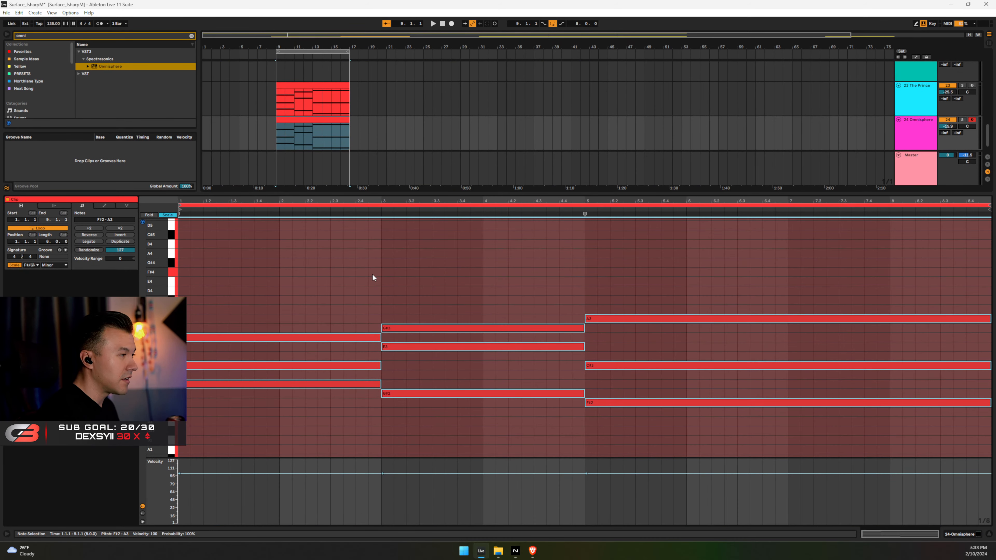
pyautogui.hotkey('shift', 'Up')
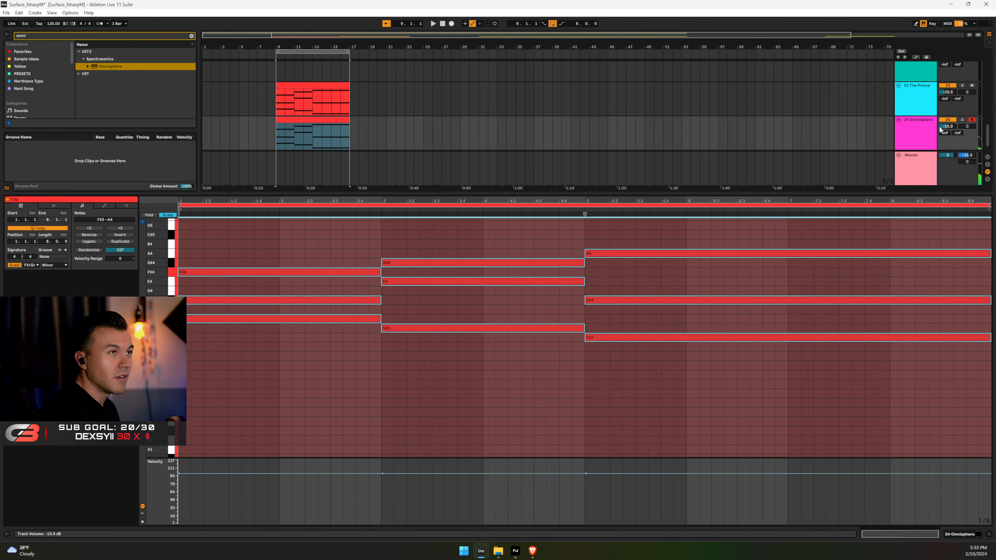
# Show the Omnisphere track's device, unfold it, reopen its plug-in window, and solo the track
pyautogui.click(918, 135)
pyautogui.click(902, 375)
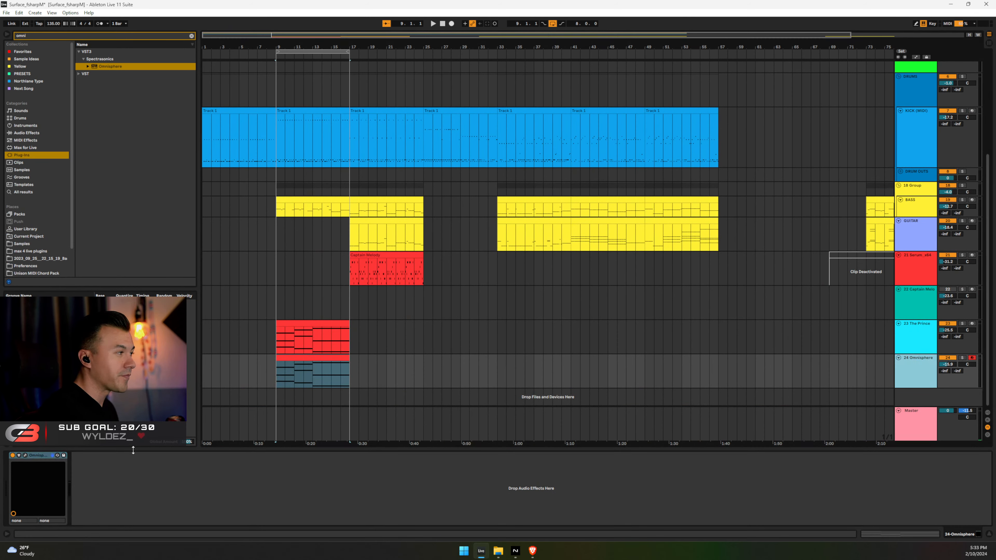
pyautogui.click(33, 456)
pyautogui.click(24, 455)
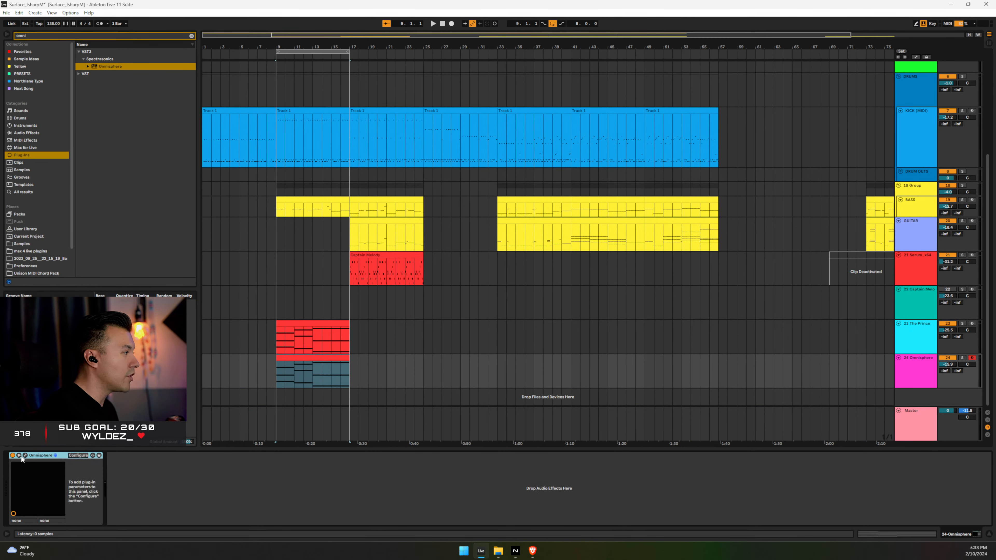
pyautogui.click(961, 358)
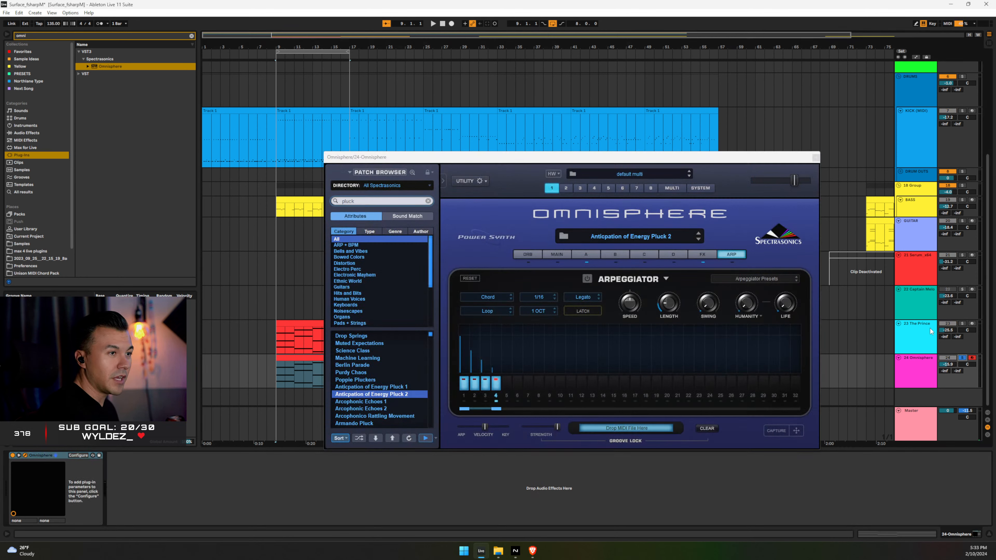
# Turn on Omnisphere's arpeggiator, set its mode to Join/Spread and audition the pattern
pyautogui.click(587, 278)
pyautogui.press('space')
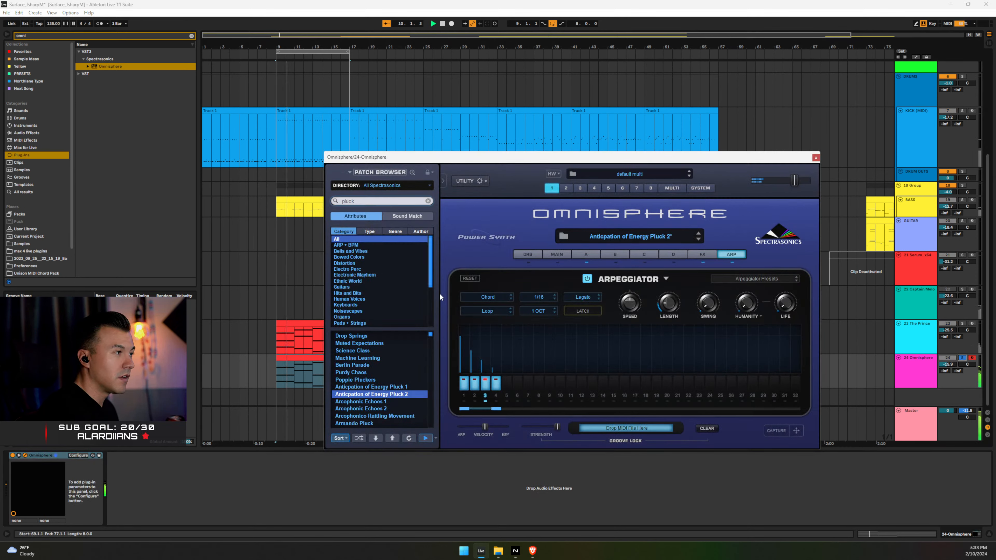
pyautogui.click(482, 301)
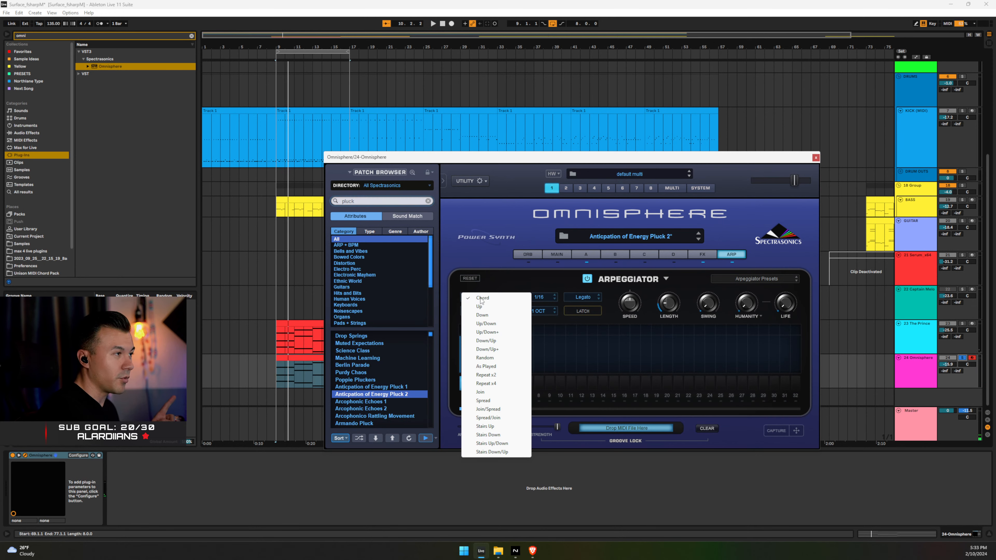
pyautogui.click(482, 410)
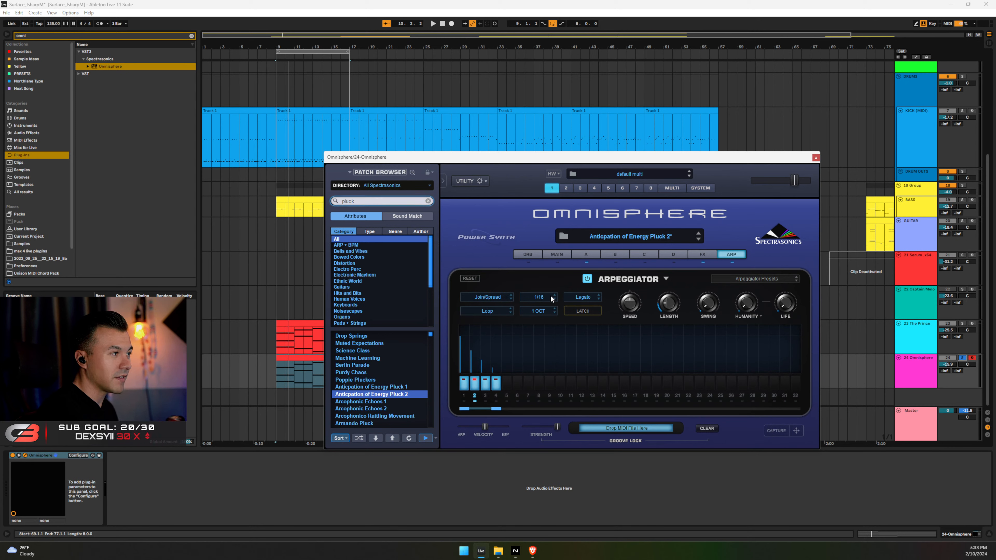
pyautogui.press('space')
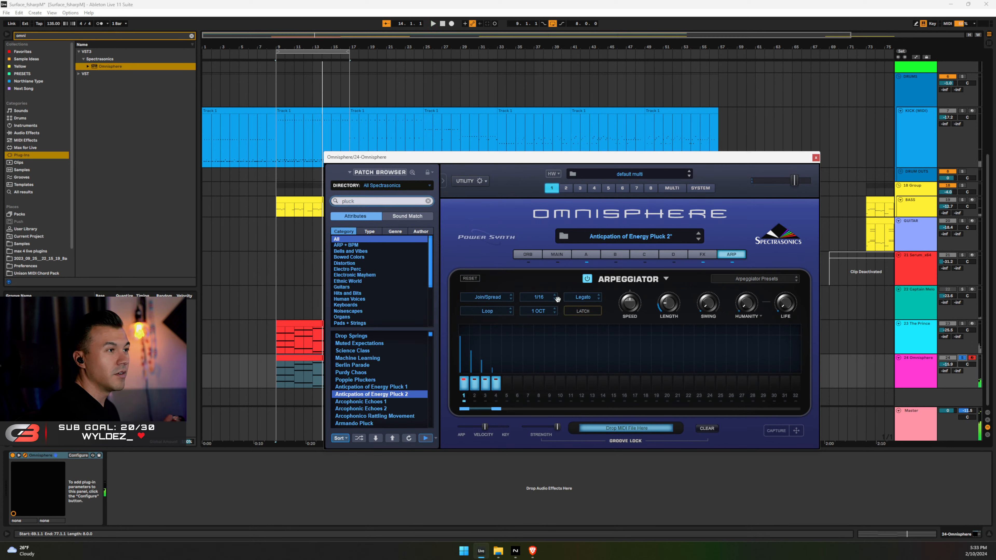
# Try the untitled arpeggiator preset, replace it with untitled_1 and play back the result
pyautogui.click(747, 282)
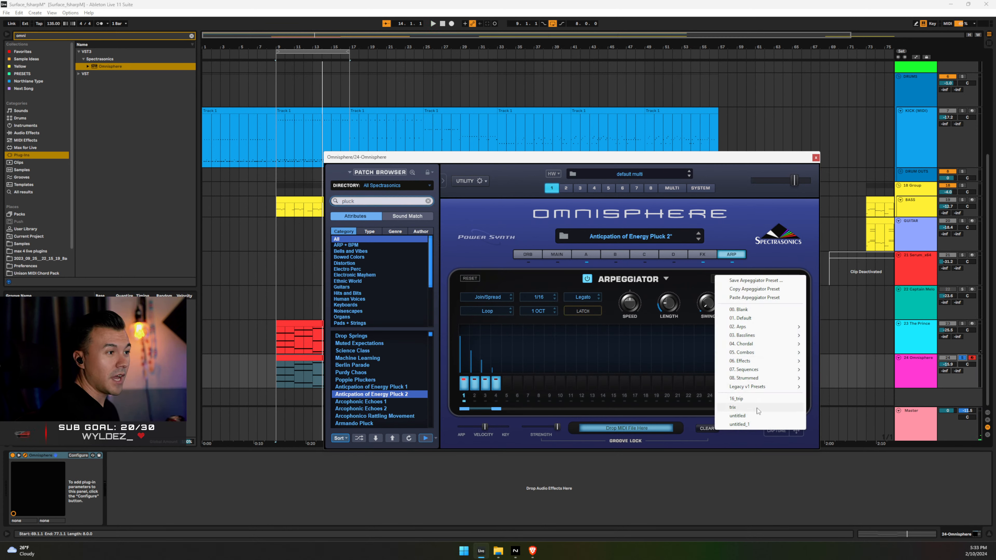
pyautogui.click(750, 416)
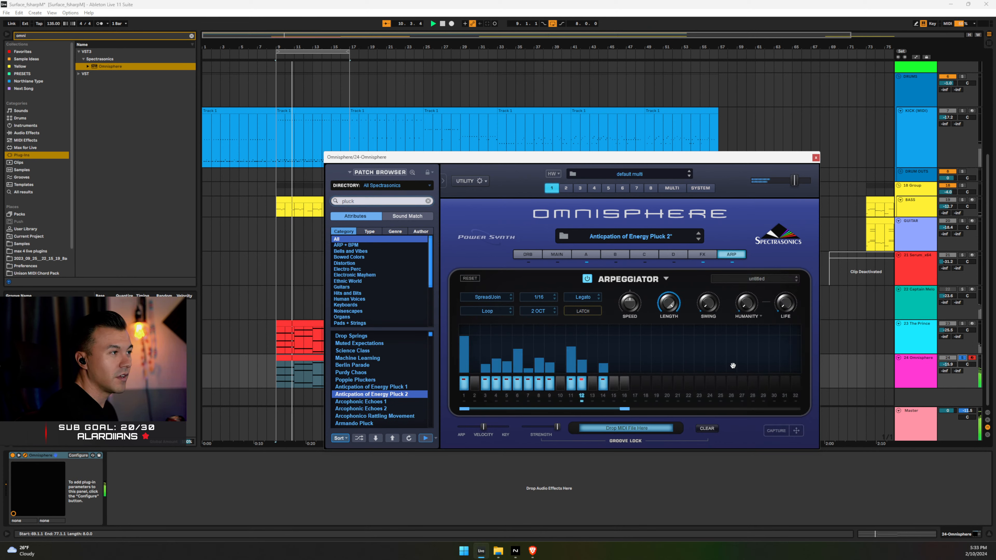
pyautogui.click(766, 280)
pyautogui.click(740, 416)
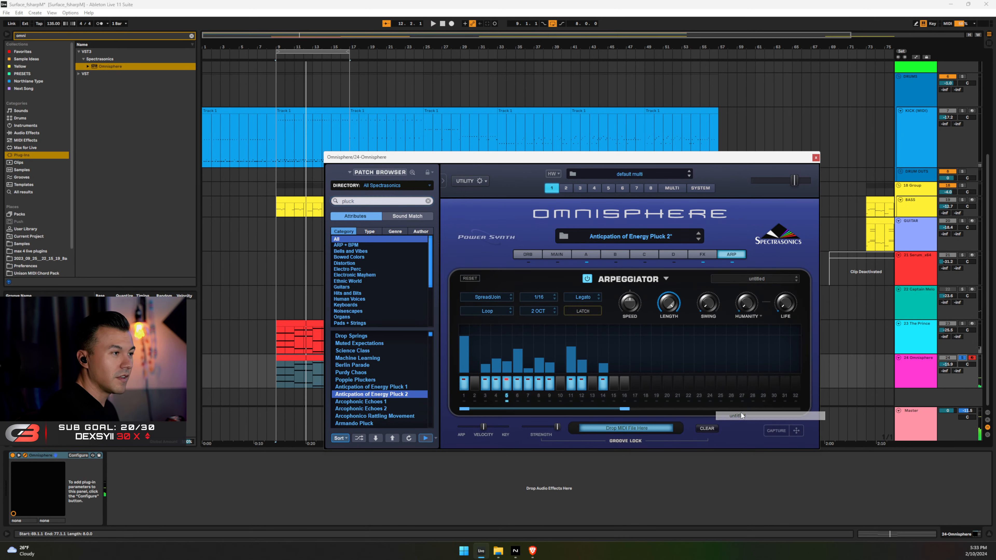
pyautogui.click(767, 279)
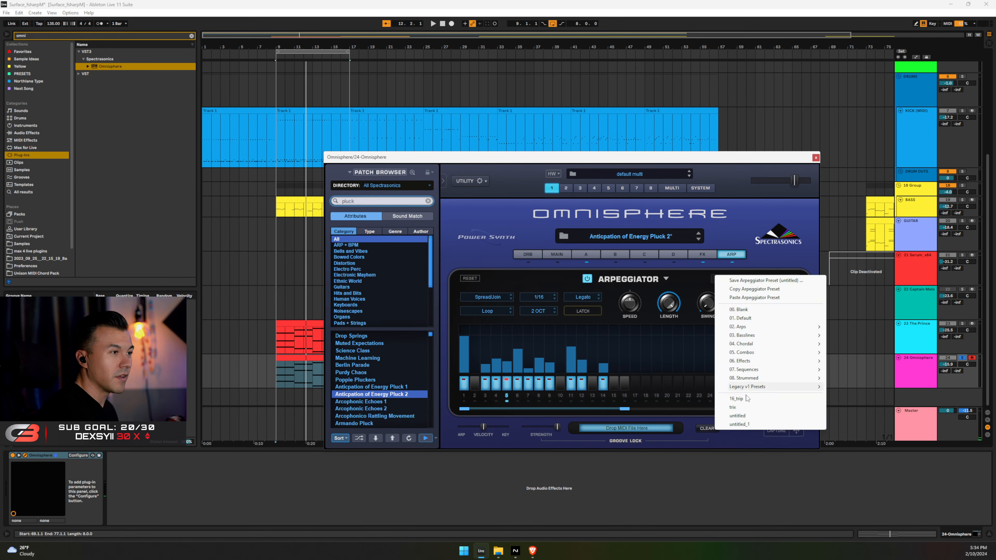
pyautogui.click(744, 418)
pyautogui.press('space')
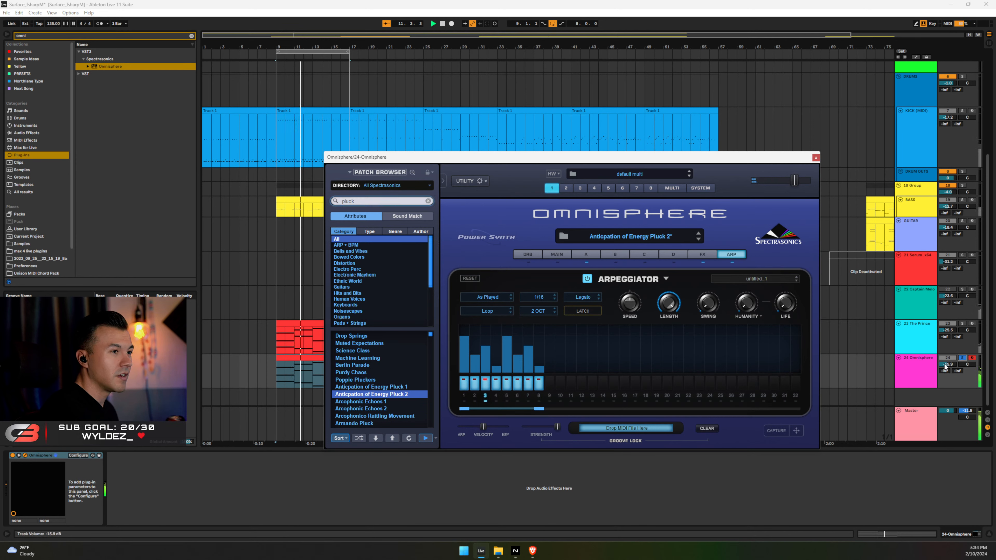
# Lower the Omnisphere track's volume to -27.8 dB and unsolo the track
pyautogui.moveTo(947, 364); pyautogui.dragTo(948, 373)
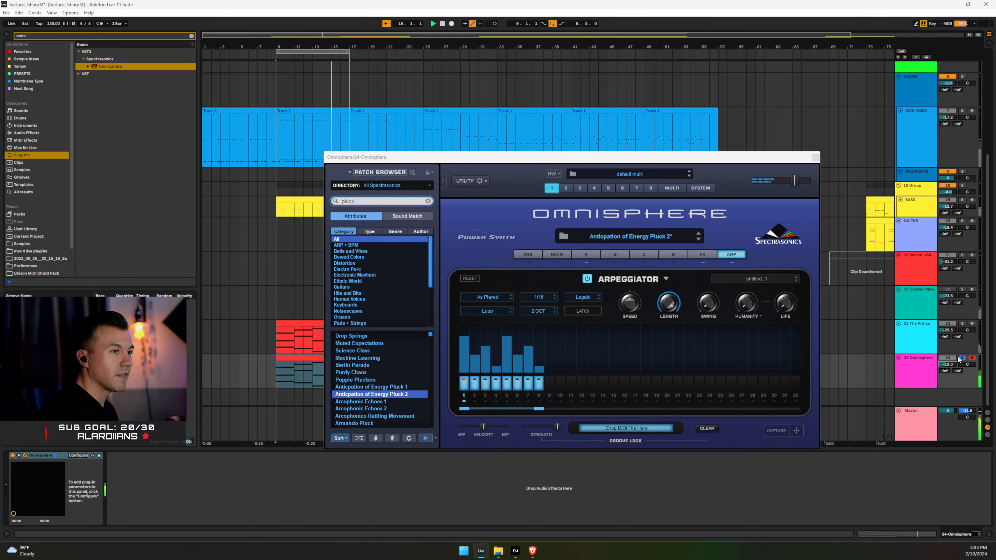
pyautogui.click(962, 358)
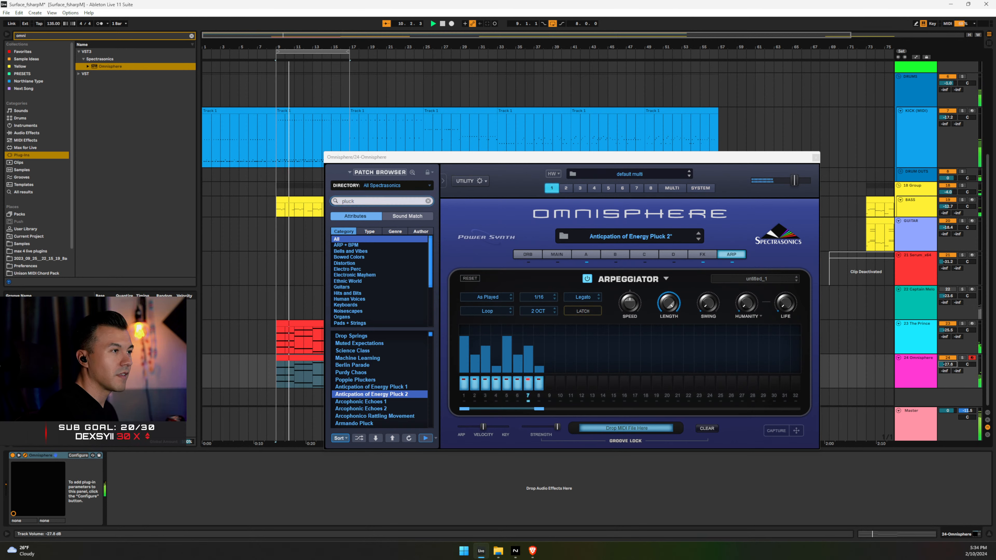
# Raise the velocities of arpeggiator steps 2 to 8 to nearly match the first step, and close the plug-in window
pyautogui.moveTo(493, 350); pyautogui.dragTo(535, 345)
pyautogui.click(526, 337)
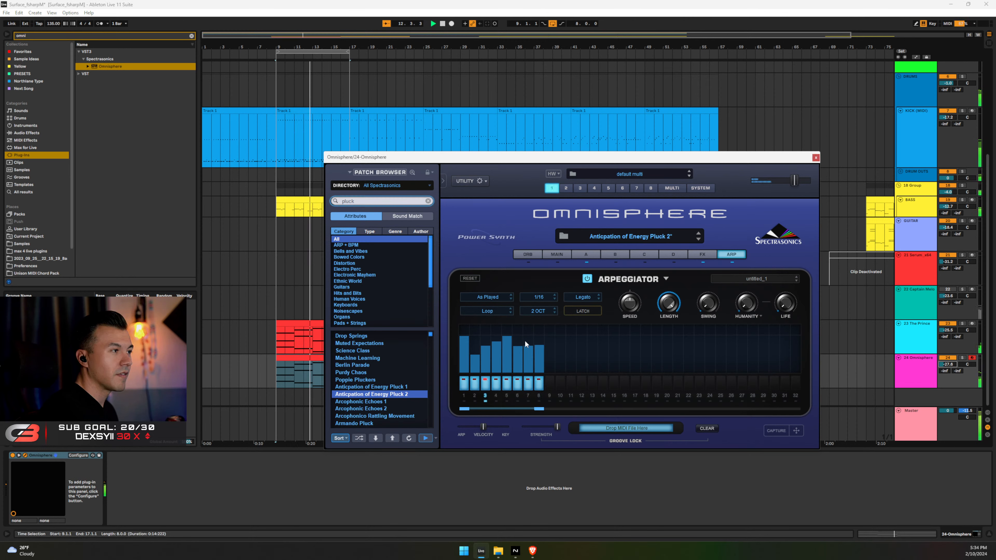
pyautogui.click(475, 342)
pyautogui.click(486, 340)
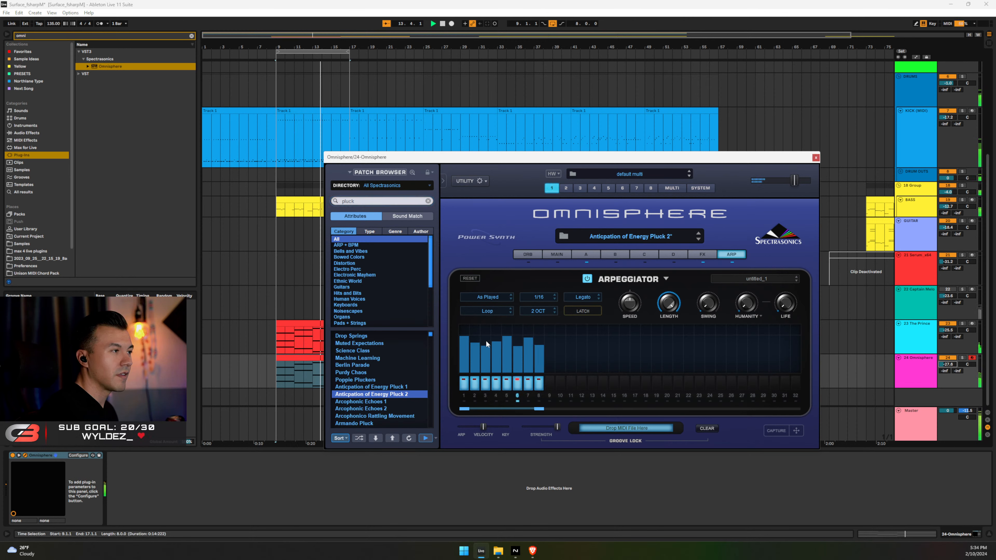
pyautogui.click(517, 340)
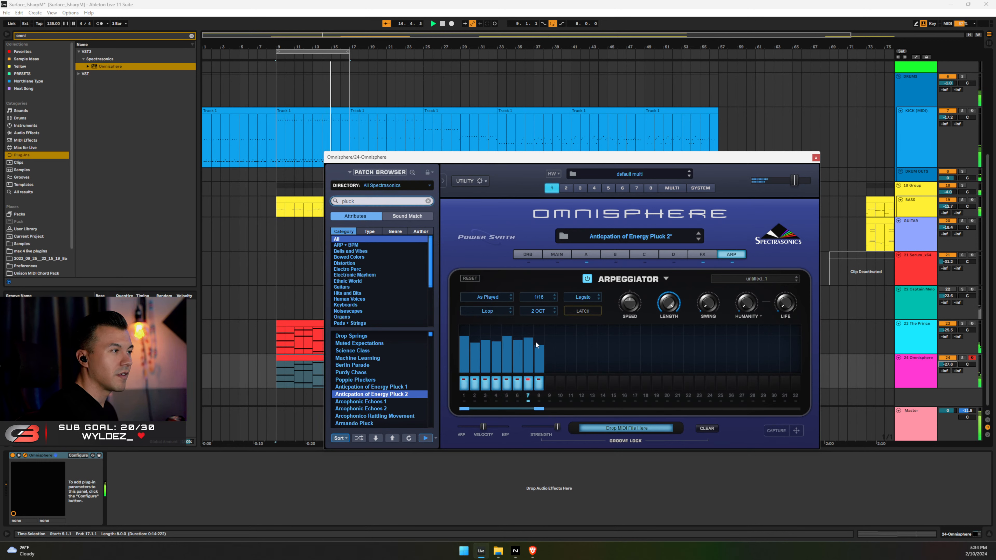
pyautogui.click(538, 341)
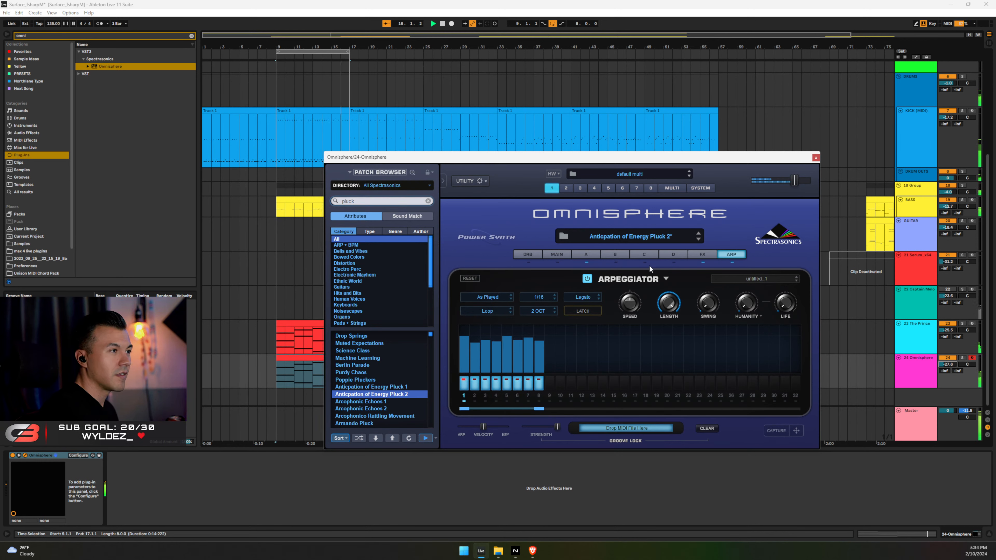
pyautogui.click(816, 157)
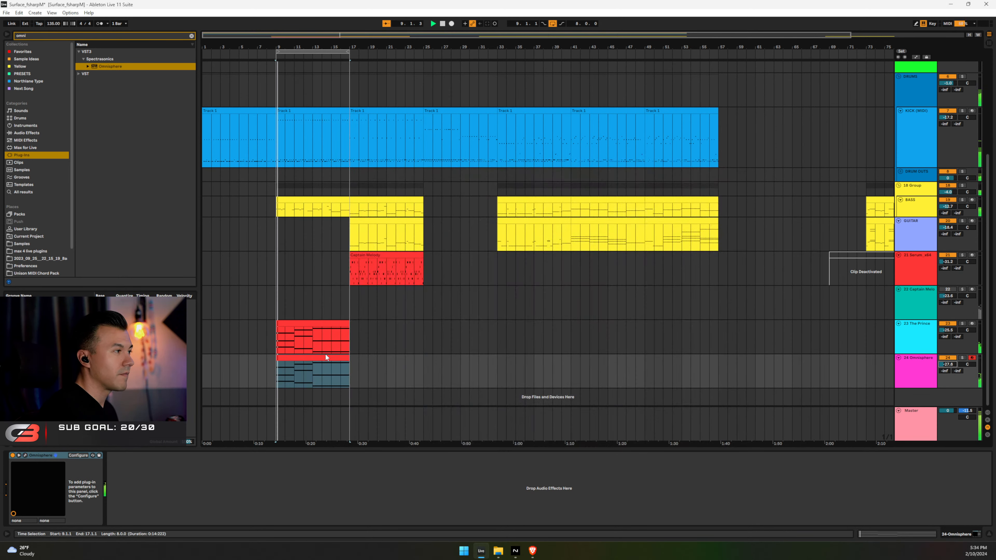
# Try transposing all notes in the Omnisphere track's clip down an octave, and move them back up
pyautogui.doubleClick(313, 375)
pyautogui.click(467, 302)
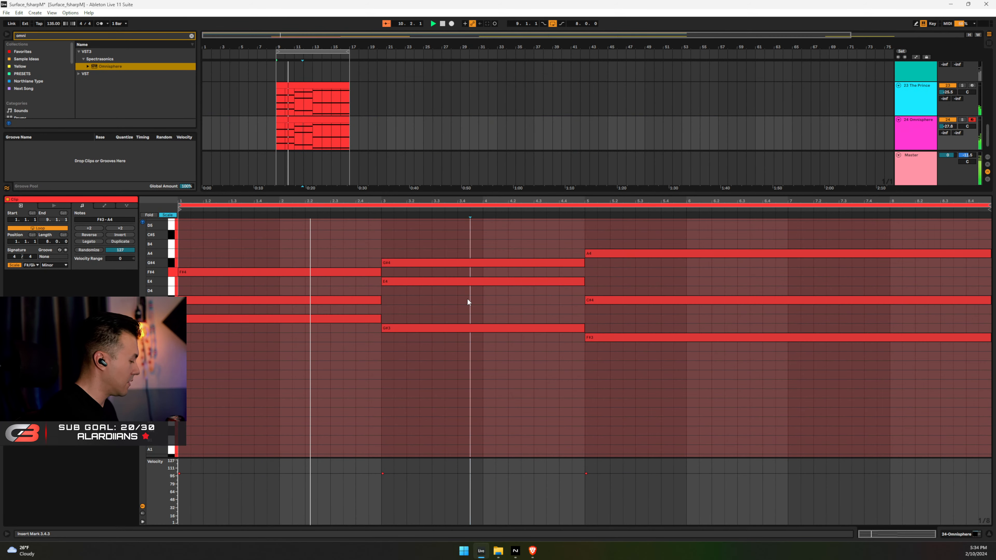
pyautogui.hotkey('ctrl', 'a')
pyautogui.hotkey('shift', 'Down')
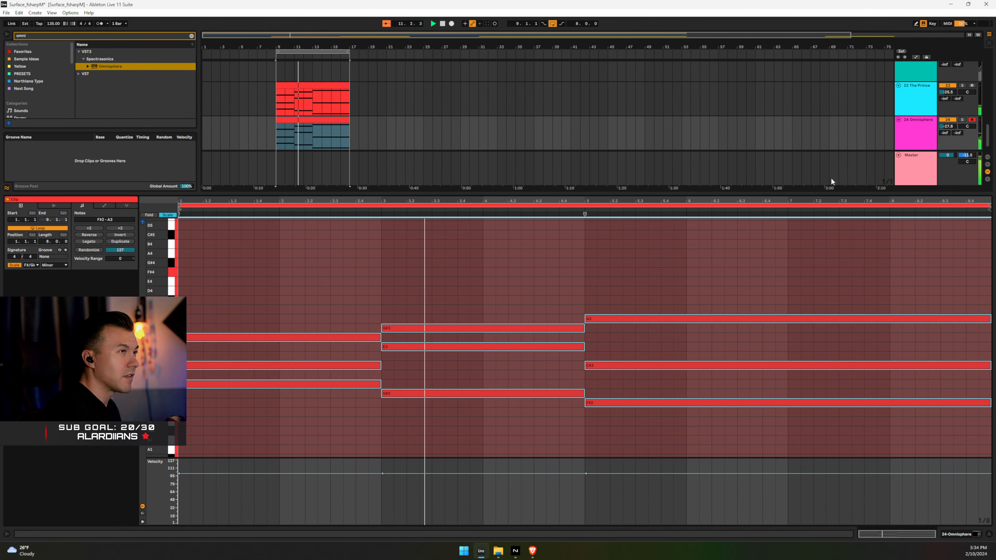
pyautogui.hotkey('shift', 'Up')
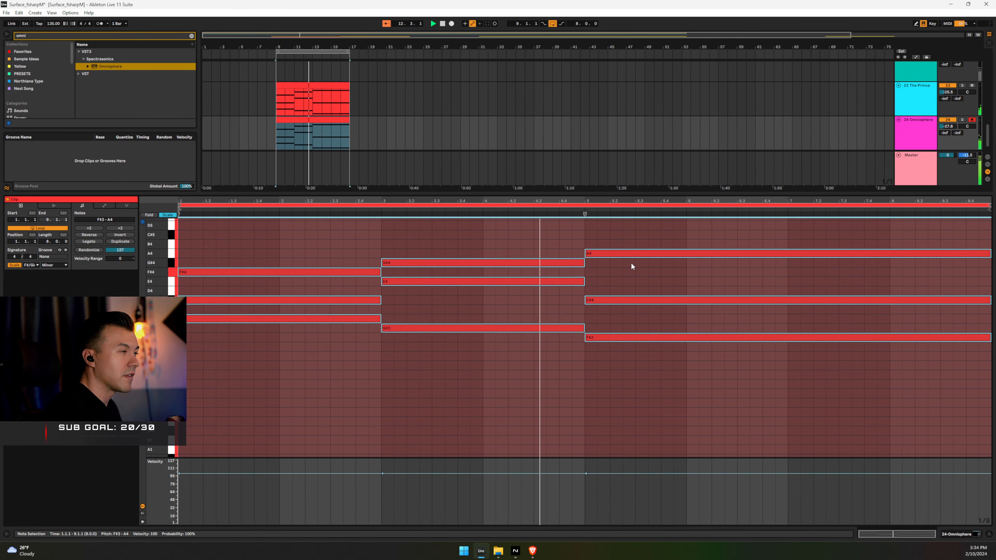
# Solo the Omnisphere track and slightly raise the Pro-Verb mix in layer A's effects rack
pyautogui.click(962, 120)
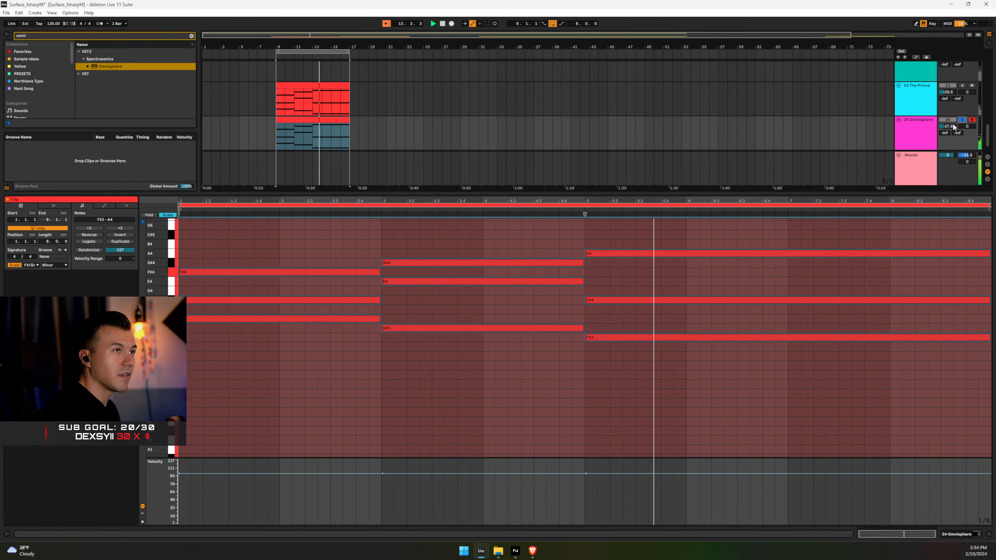
pyautogui.doubleClick(919, 121)
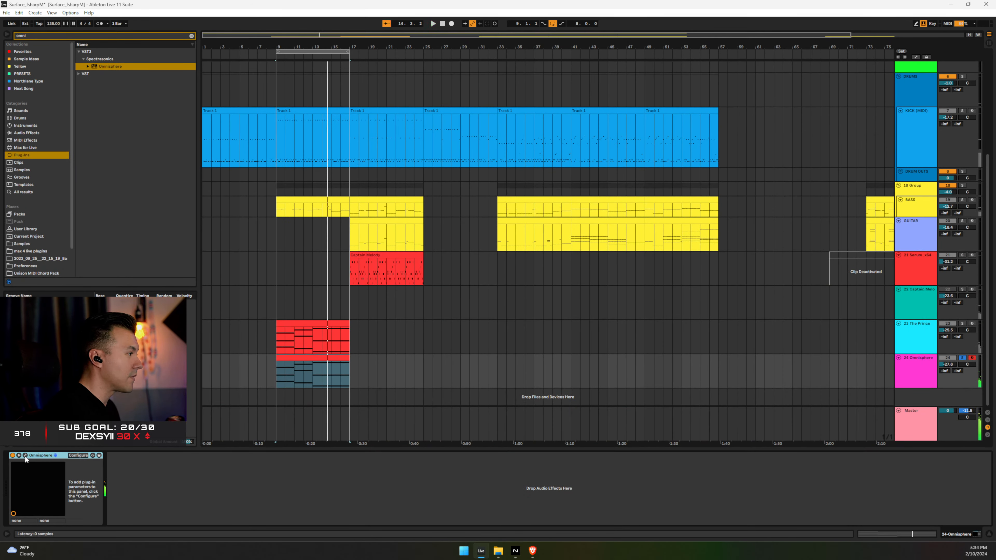
pyautogui.click(25, 455)
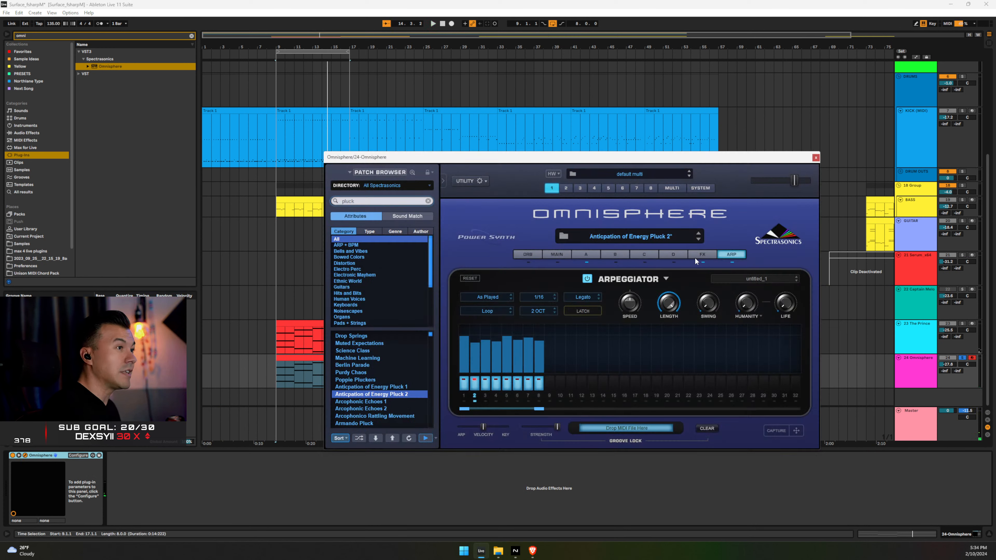
pyautogui.click(702, 254)
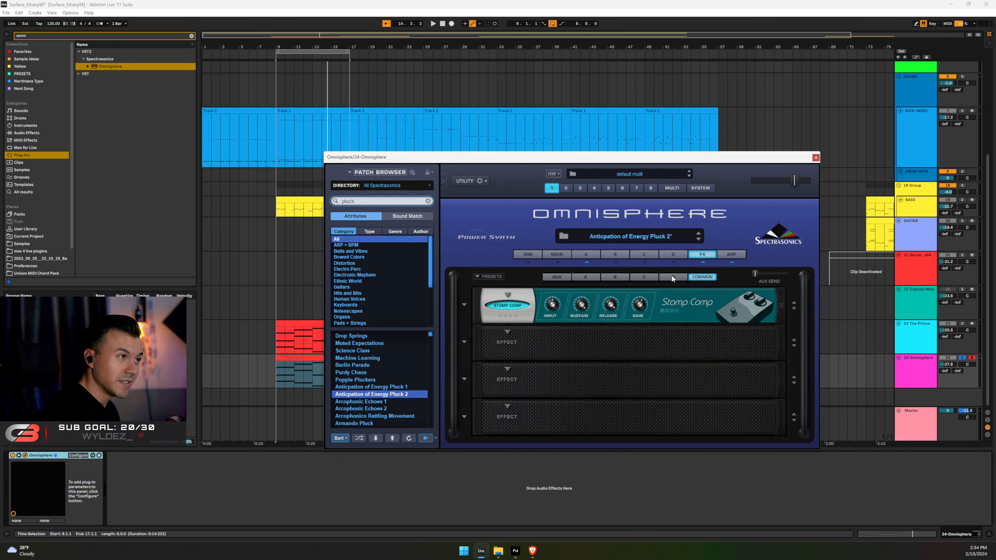
pyautogui.click(644, 277)
pyautogui.click(586, 277)
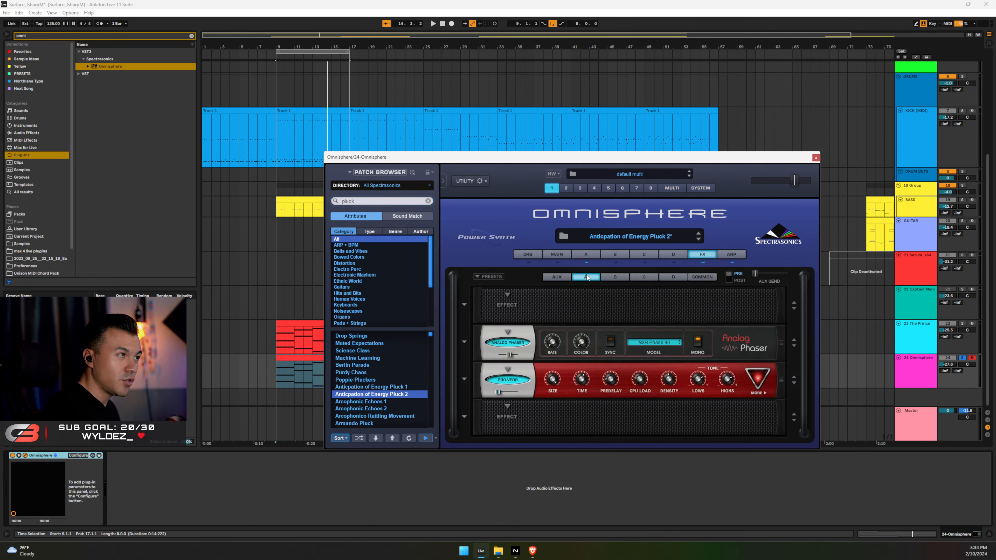
pyautogui.press('space')
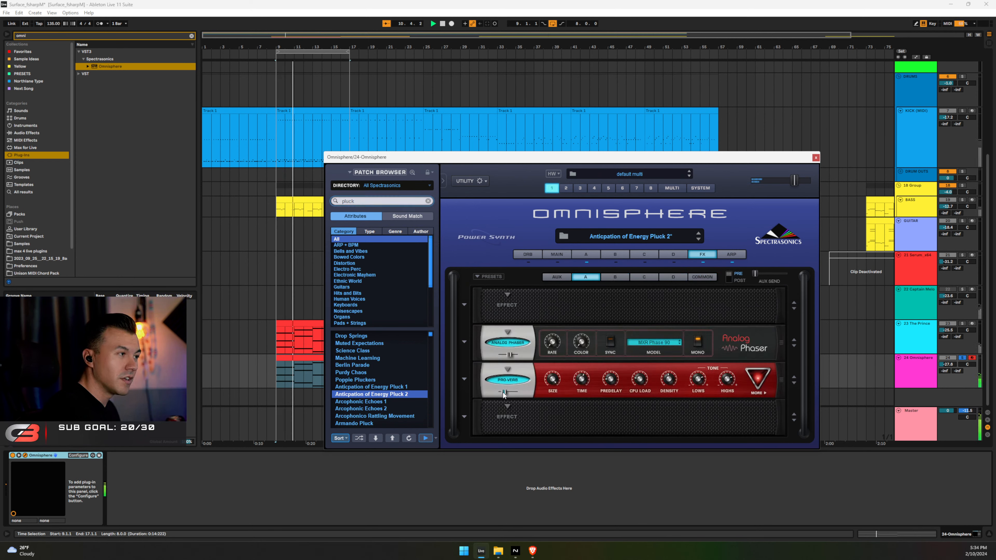
pyautogui.moveTo(500, 394); pyautogui.dragTo(503, 393)
# Add a BPM Delay to the empty last slot of layer A's effects rack, raise its mix slightly and close the plug-in window
pyautogui.click(556, 277)
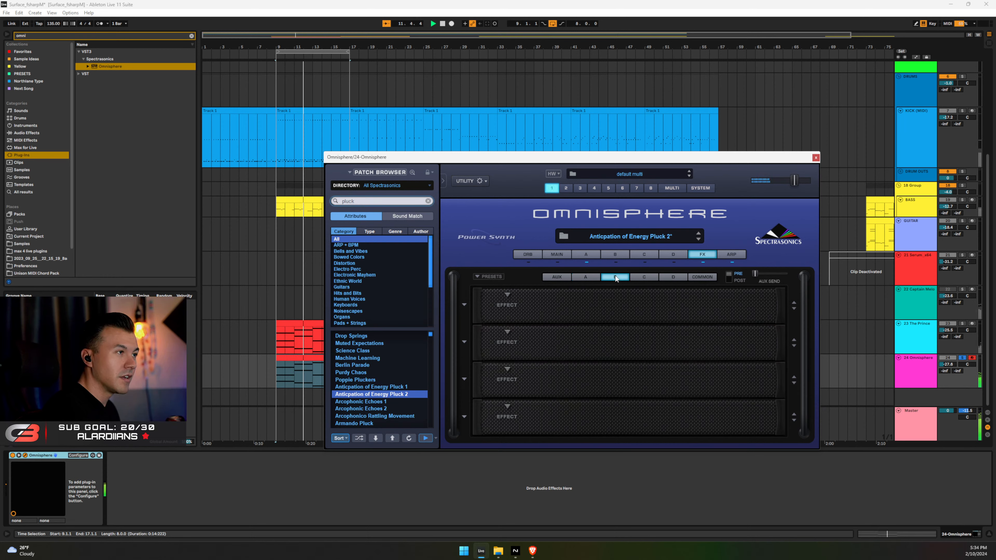
pyautogui.click(585, 277)
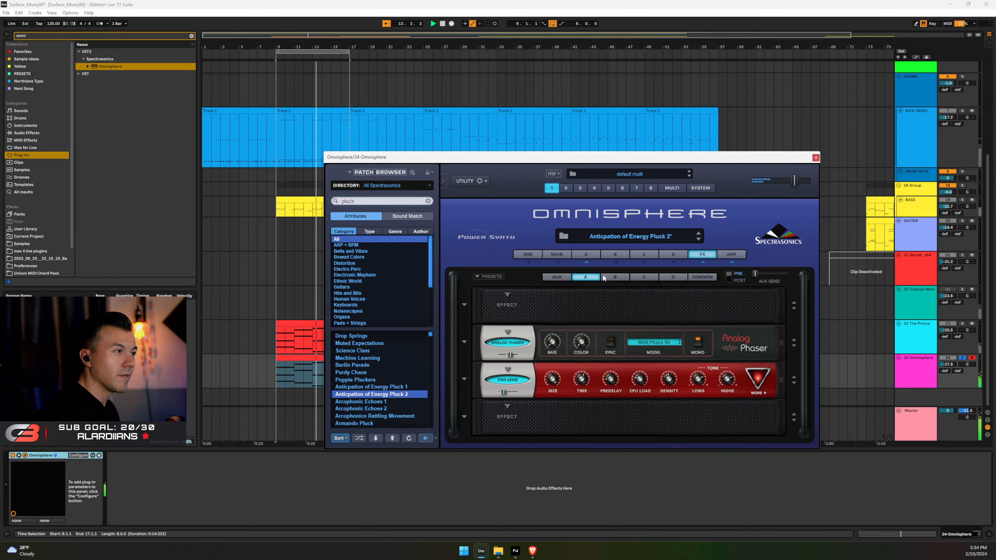
pyautogui.click(511, 410)
pyautogui.moveTo(526, 462)
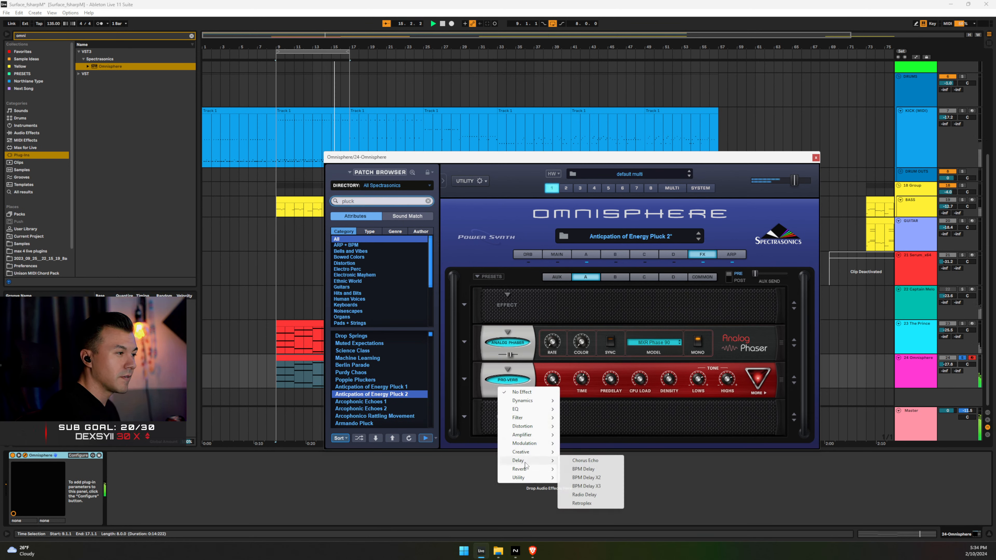
pyautogui.click(583, 469)
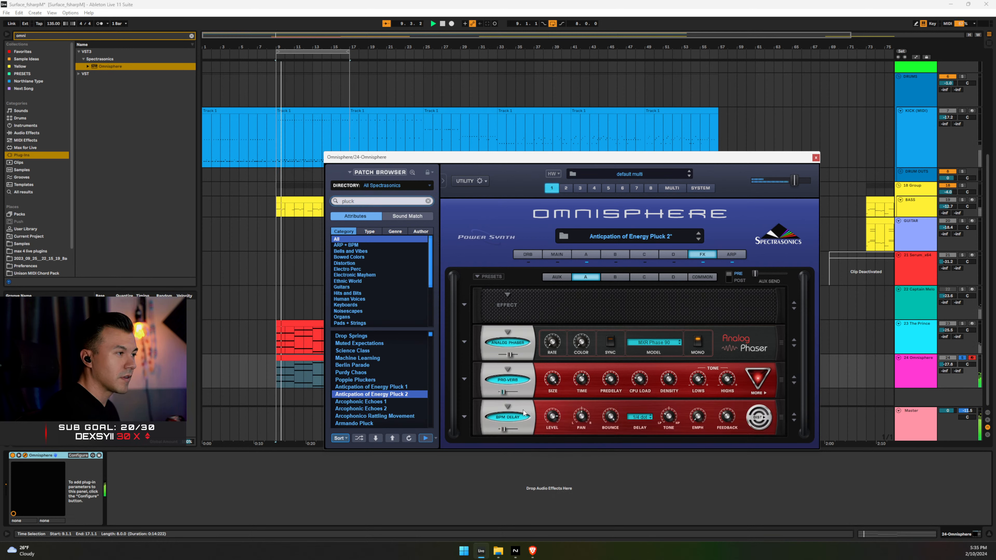
pyautogui.moveTo(504, 429); pyautogui.dragTo(507, 429)
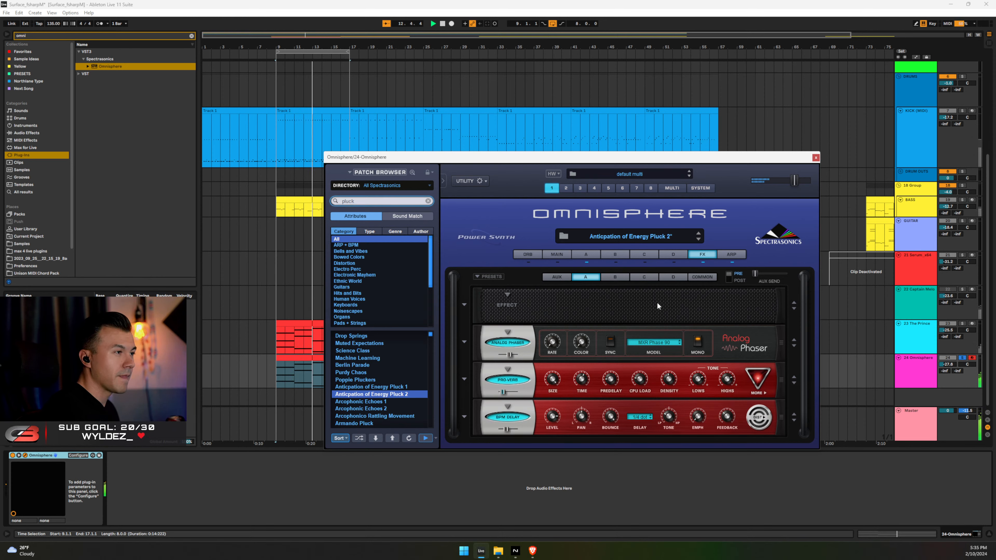
pyautogui.click(815, 158)
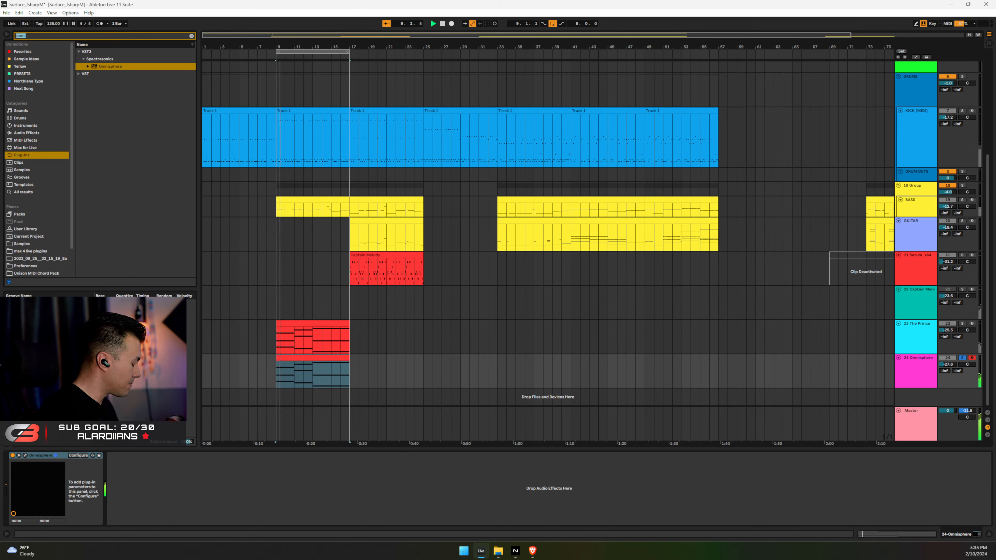
# Search all browser content for "comp" and add a Compressor after Omnisphere, showing its transfer curve
pyautogui.write('cokm')
pyautogui.press('BackSpace')
pyautogui.press('BackSpace')
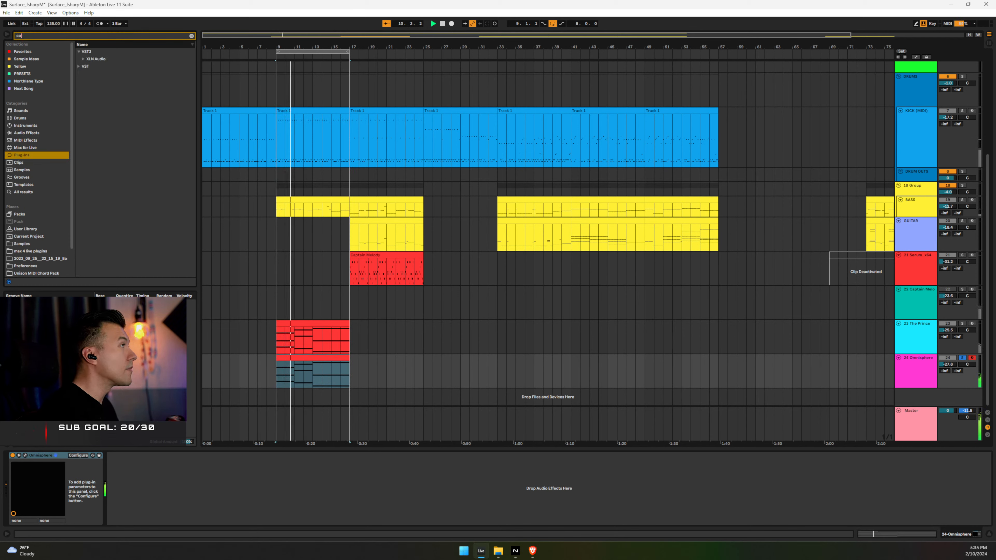
pyautogui.write('mp')
pyautogui.click(25, 192)
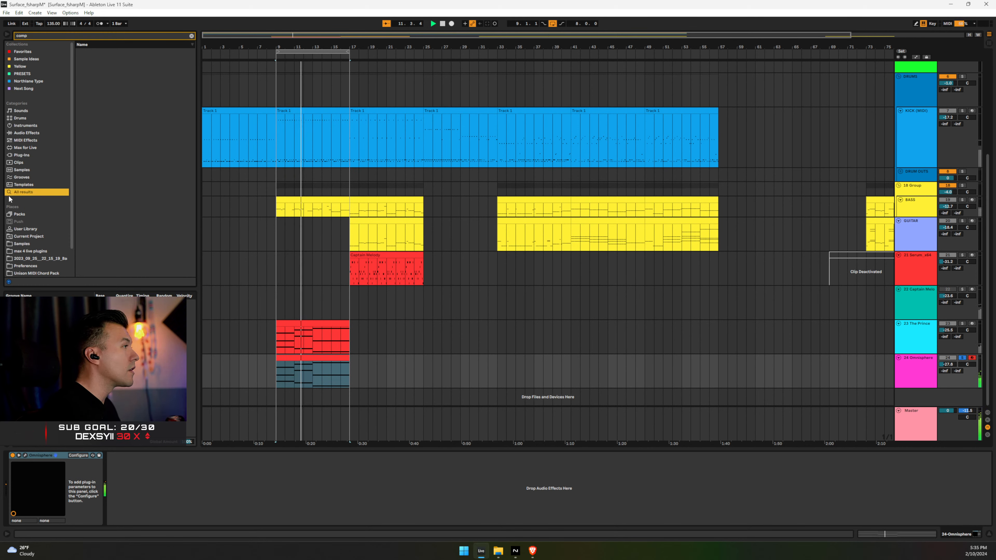
pyautogui.moveTo(101, 52); pyautogui.dragTo(182, 510)
pyautogui.click(140, 520)
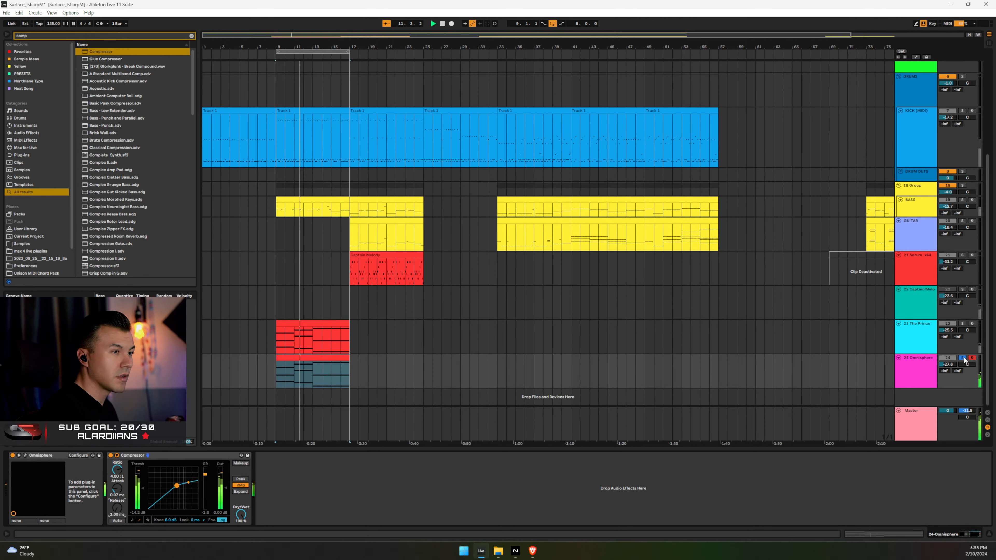
# Unsolo the Omnisphere track and lower its volume to -33.2 dB
pyautogui.moveTo(948, 364)
pyautogui.mouseDown()
pyautogui.moveTo(948, 379)
pyautogui.moveTo(948, 368)
pyautogui.mouseUp()
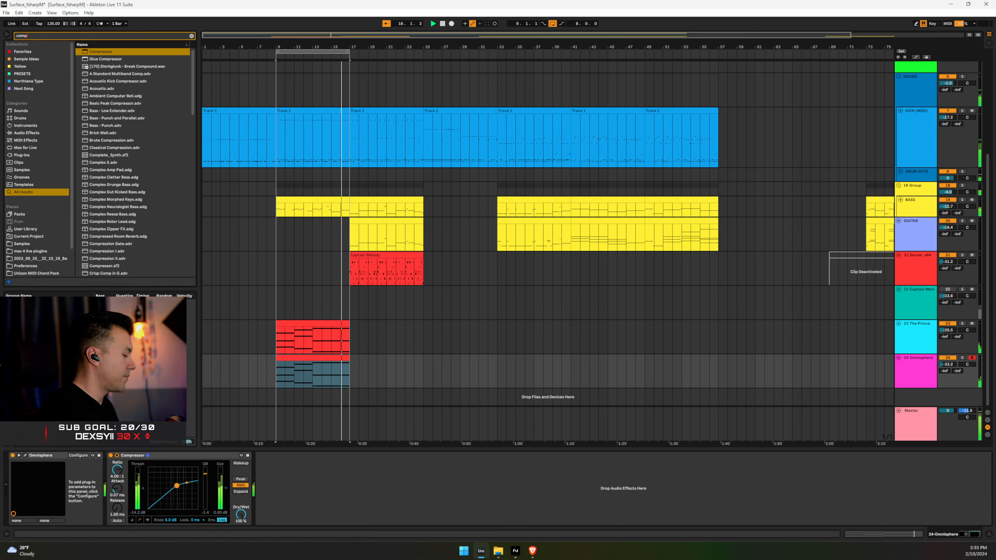
# Search the browser for "wider", add Wider after the Compressor on the Omnisphere track, set its width to 51% and close its window
pyautogui.press('BackSpace')
pyautogui.press('BackSpace')
pyautogui.press('BackSpace')
pyautogui.press('BackSpace')
pyautogui.write('wider')
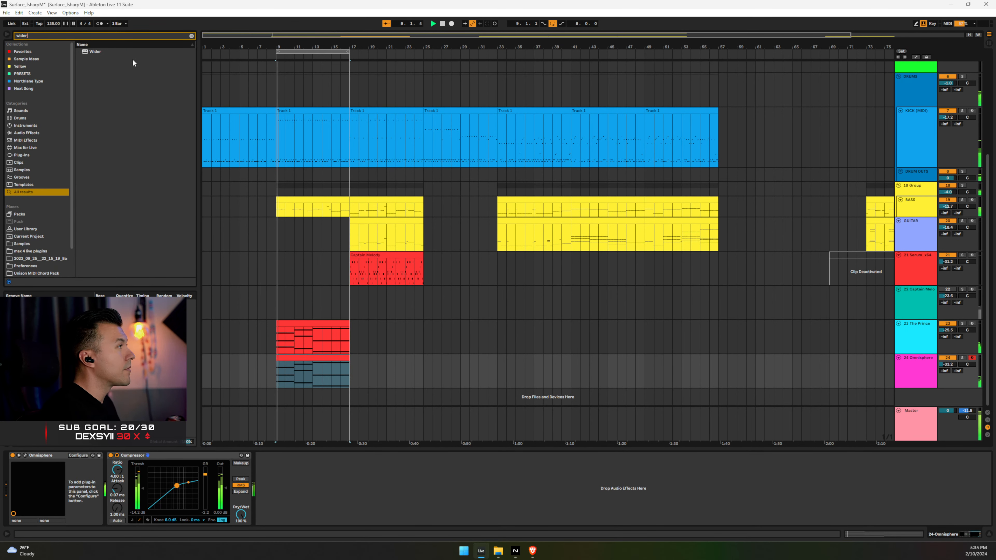
pyautogui.moveTo(90, 51); pyautogui.dragTo(275, 458)
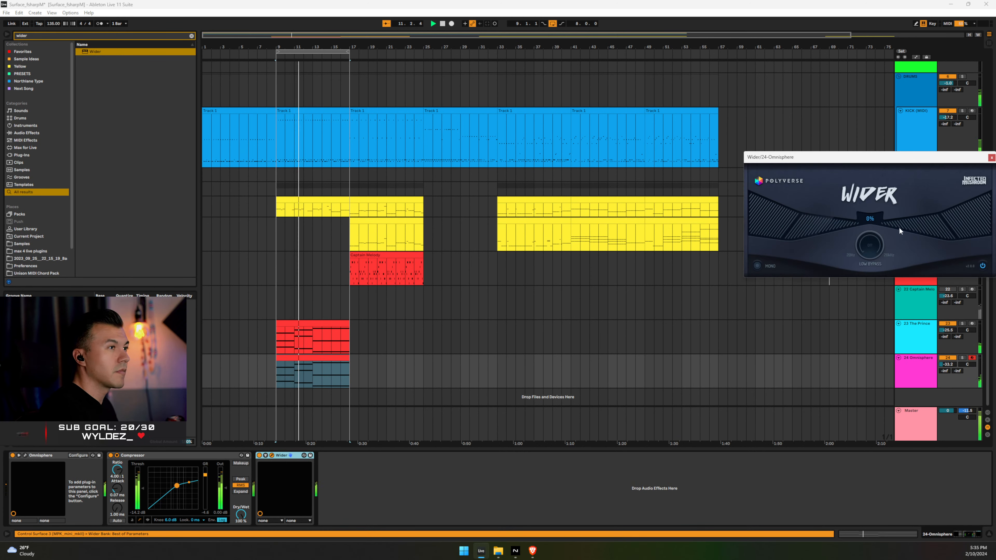
pyautogui.moveTo(876, 217); pyautogui.dragTo(916, 222)
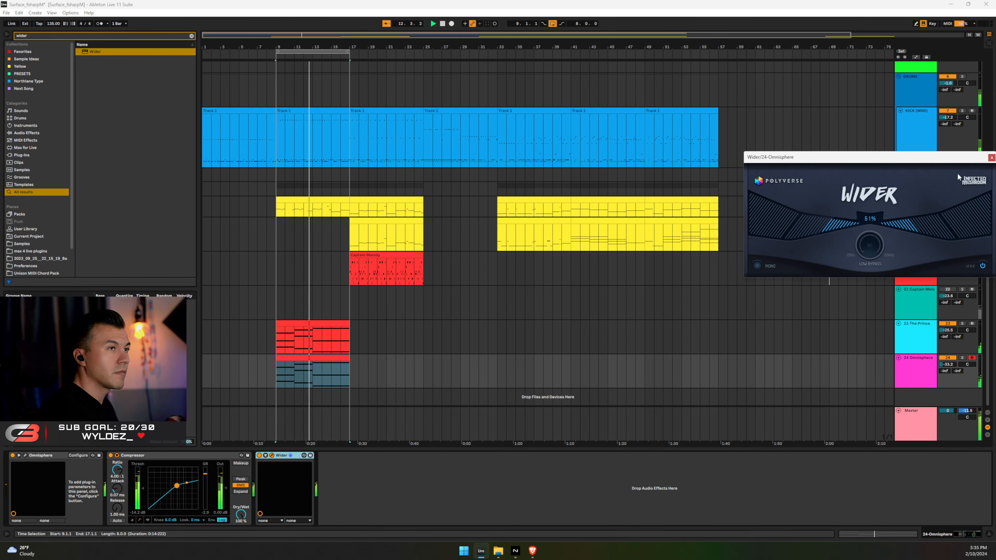
pyautogui.click(991, 157)
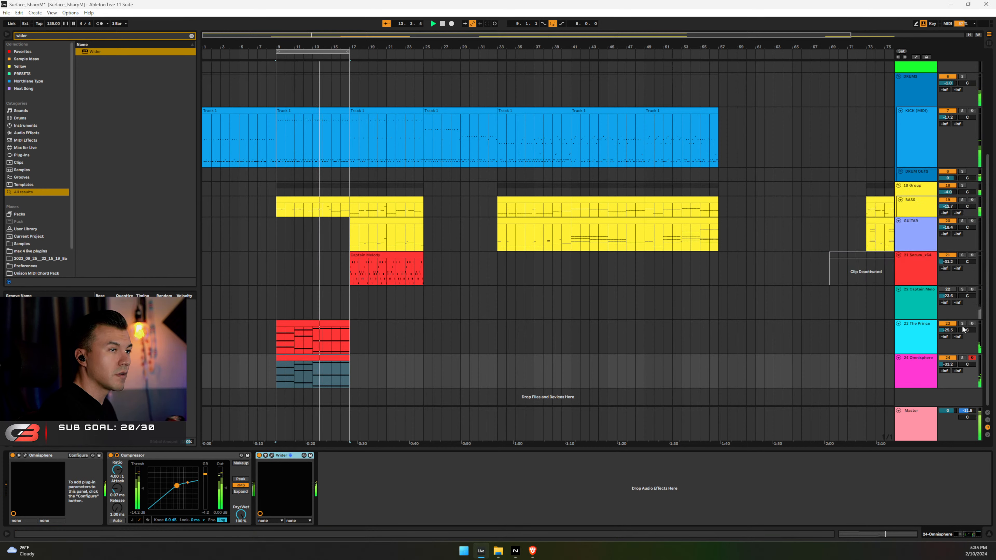
# Audition The Prince and Omnisphere tracks soloed together, add BASS to the solo, and clear all solos
pyautogui.click(962, 323)
pyautogui.keyDown('ctrl'); pyautogui.click(963, 358); pyautogui.keyUp('ctrl')
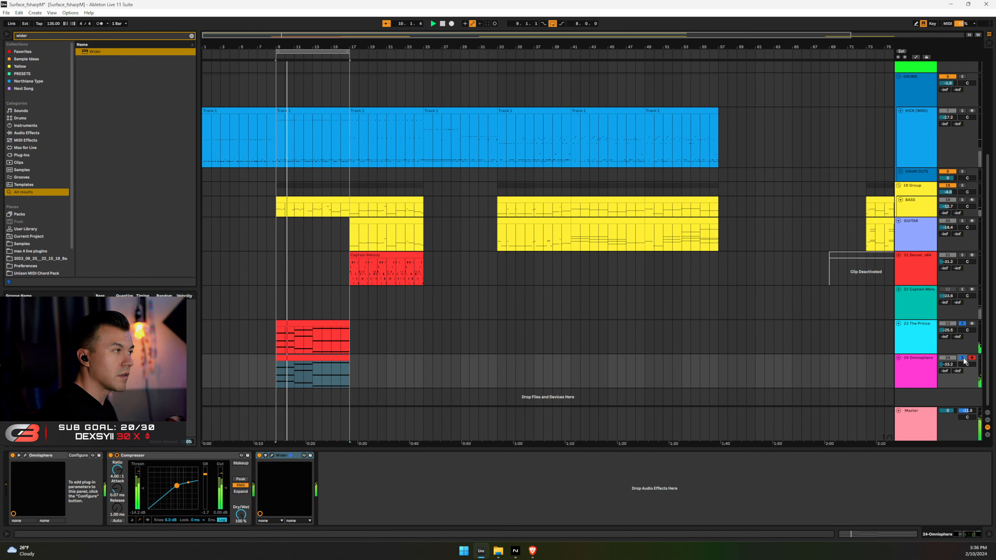
pyautogui.click(961, 199)
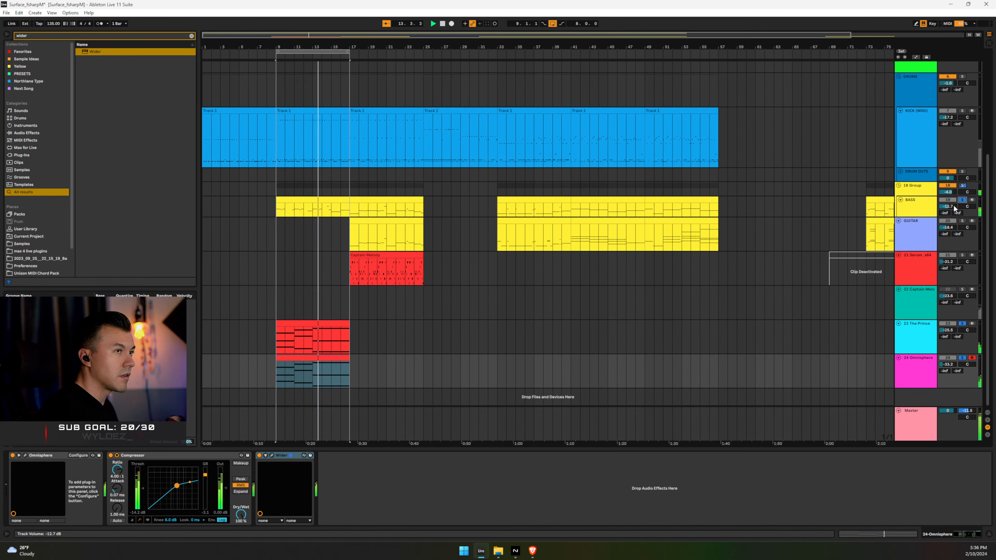
pyautogui.click(957, 199)
pyautogui.click(961, 199)
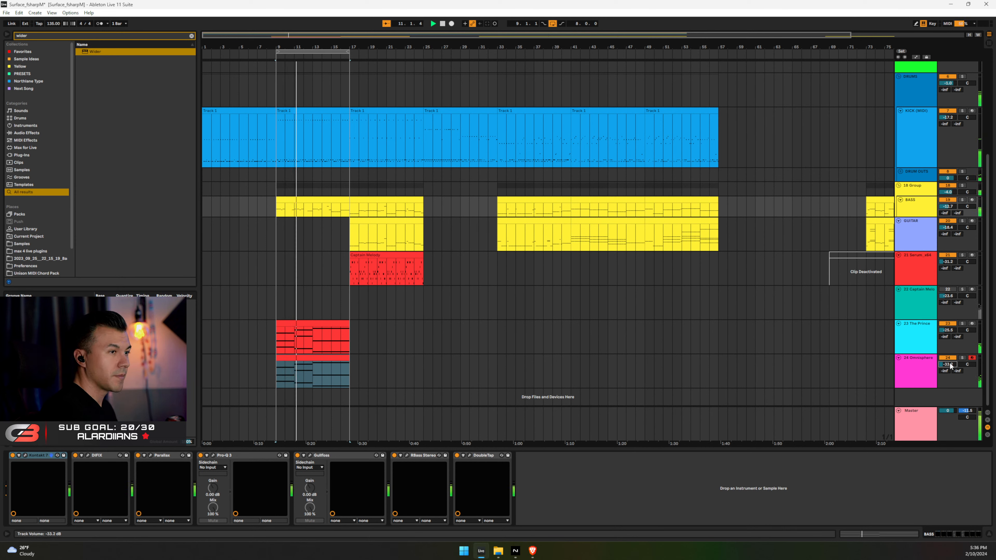
# Lower the Omnisphere track's volume to -35.2 dB
pyautogui.moveTo(951, 366); pyautogui.dragTo(950, 368)
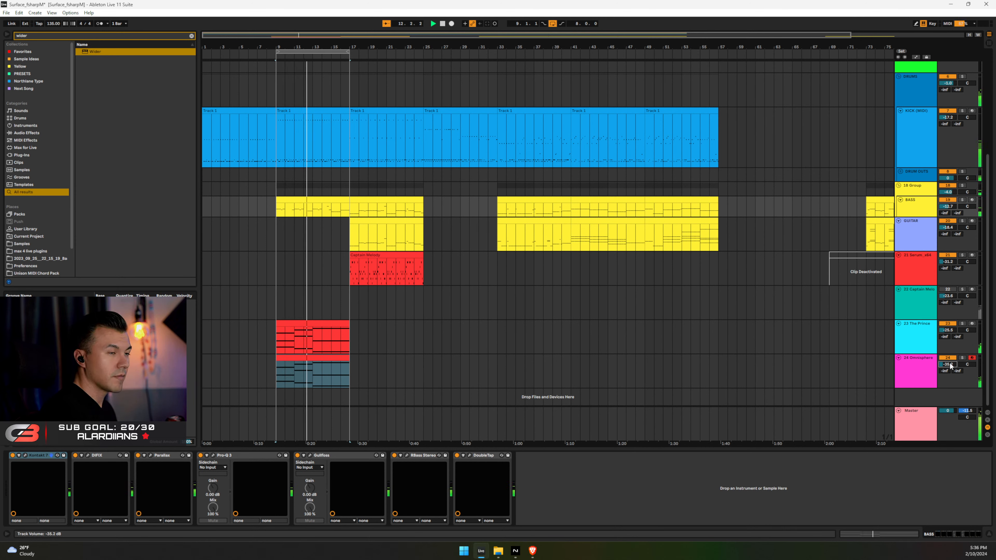
pyautogui.press('Down')
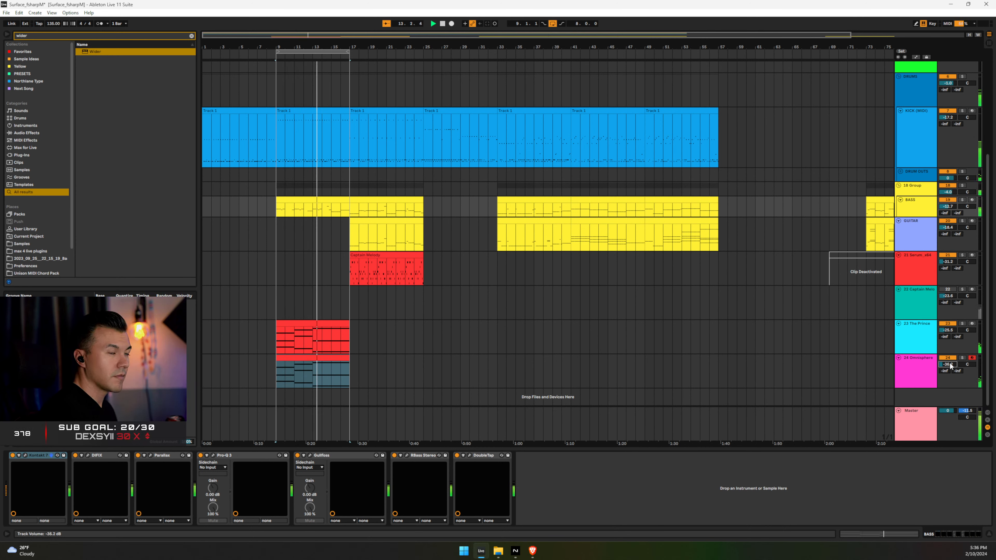
pyautogui.press('Up')
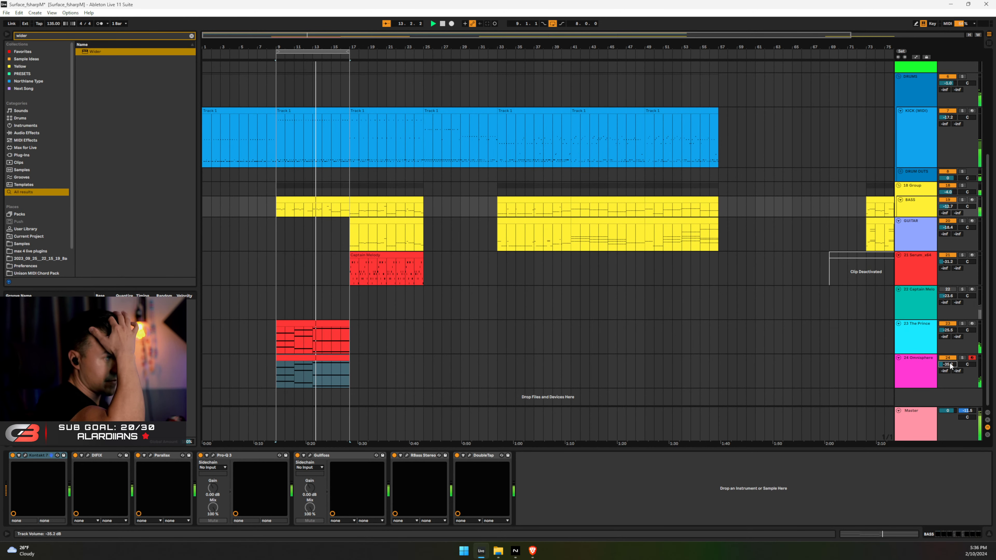
# Extend the loop's end to bar 25 and set the Serum track's volume to -33.2 dB and the GUITAR track's to -19.0 dB
pyautogui.click(904, 339)
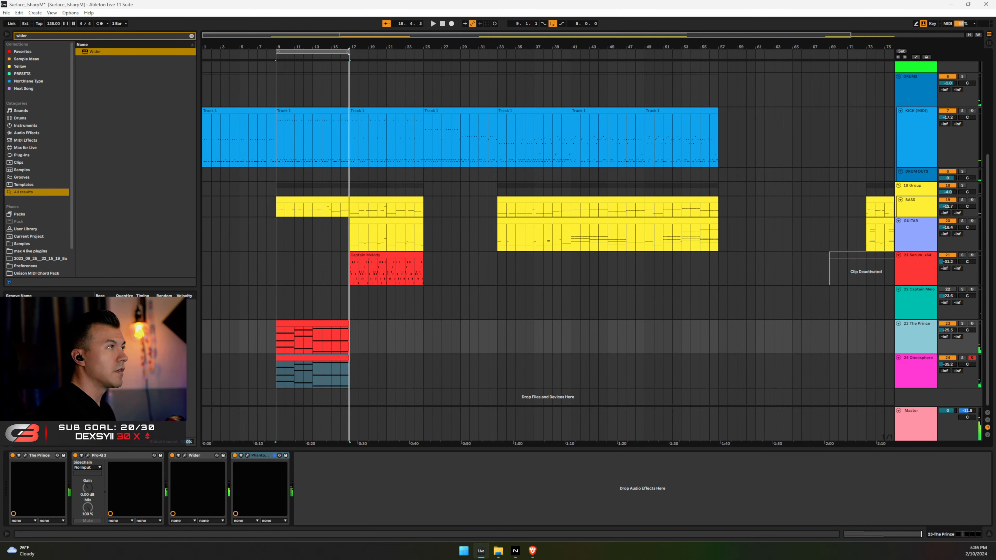
pyautogui.moveTo(349, 51); pyautogui.dragTo(421, 54)
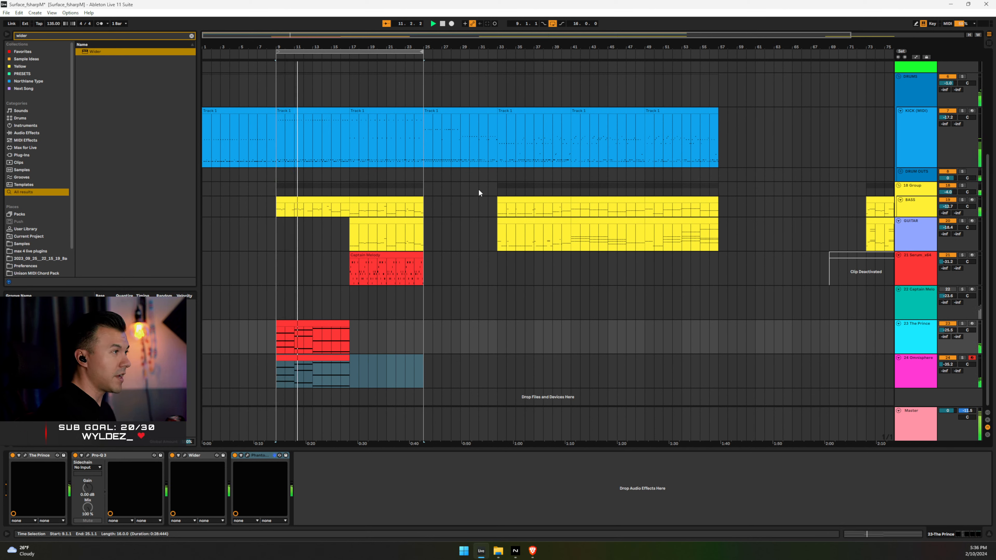
pyautogui.moveTo(947, 262); pyautogui.dragTo(947, 267)
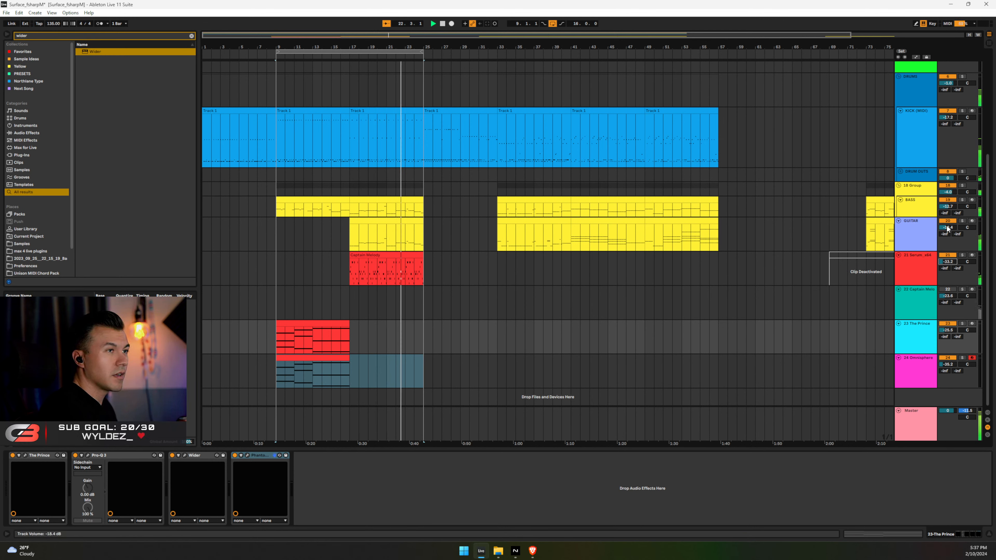
pyautogui.moveTo(948, 227)
pyautogui.mouseDown()
pyautogui.moveTo(947, 243)
pyautogui.moveTo(948, 219)
pyautogui.mouseUp()
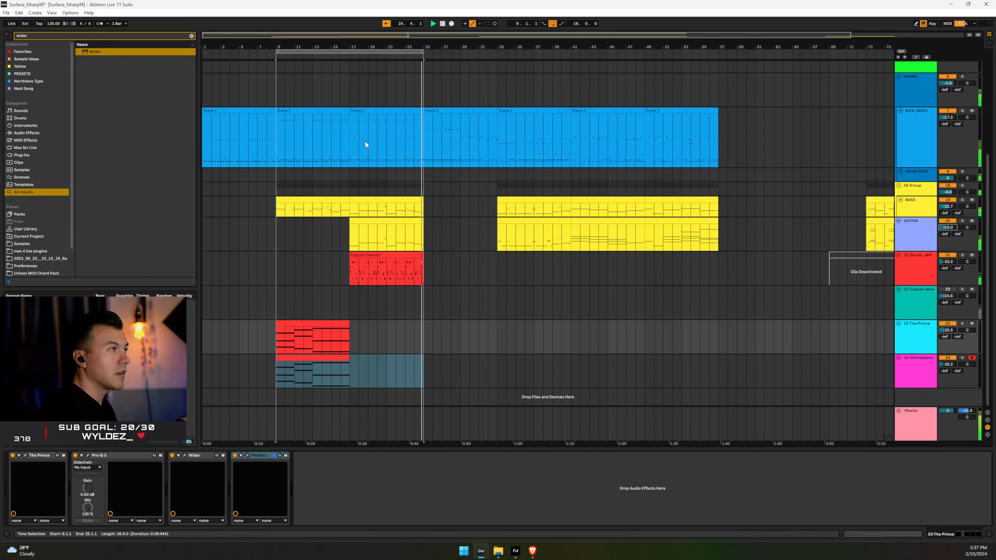
# Move the clips of all tracks in bars 17–25 to bars 61–69, using the loop brace to select the range
pyautogui.moveTo(422, 59)
pyautogui.mouseDown()
pyautogui.moveTo(347, 63)
pyautogui.moveTo(404, 61)
pyautogui.mouseUp()
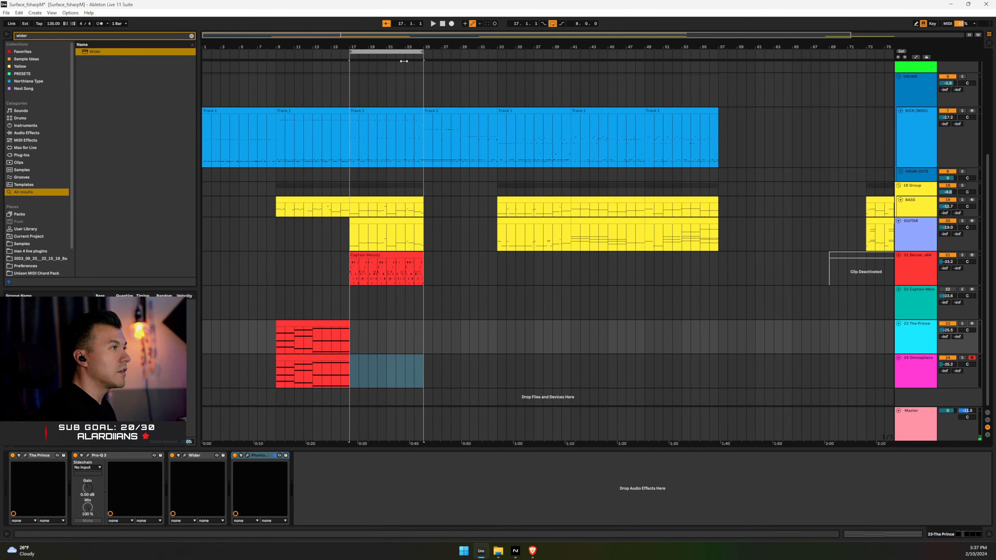
pyautogui.click(391, 53)
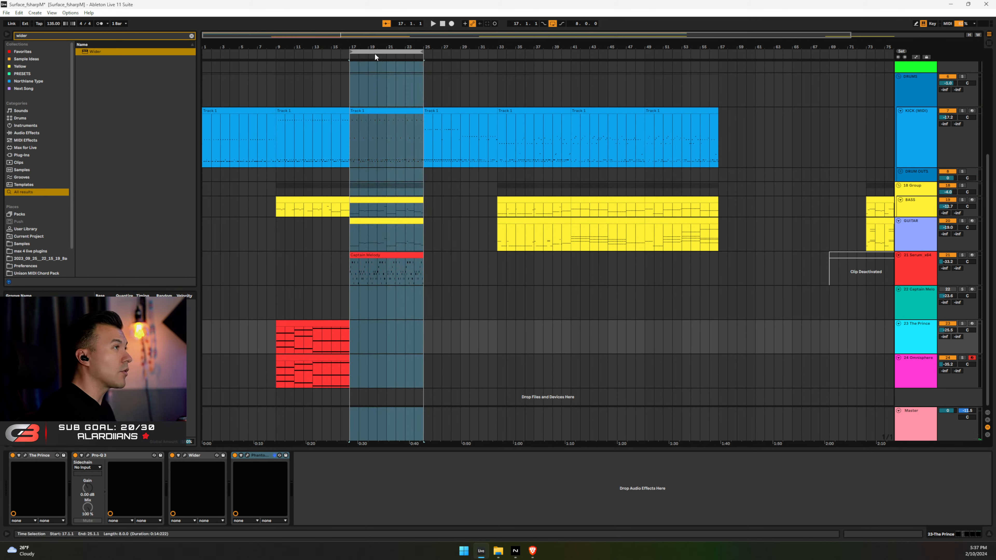
pyautogui.press('Delete')
pyautogui.moveTo(375, 50); pyautogui.dragTo(784, 45)
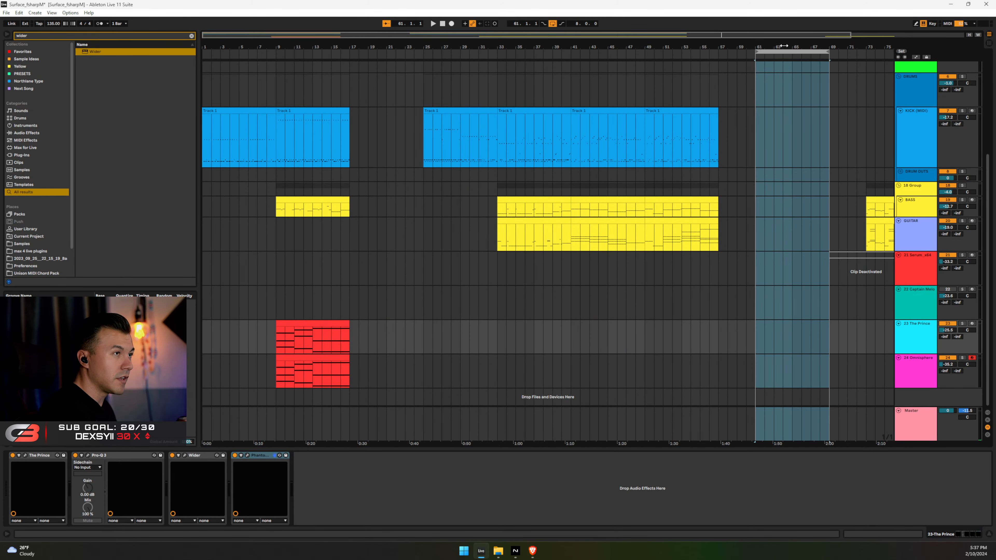
pyautogui.hotkey('ctrl', 'v')
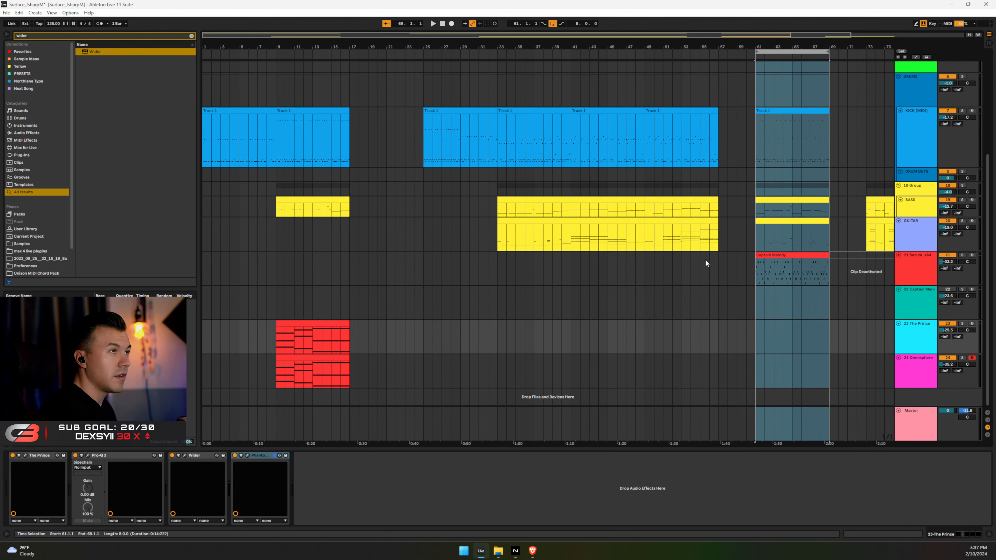
# Copy the clips of all tracks in bars 33–41 into the emptied bars 17–25
pyautogui.click(498, 90)
pyautogui.scroll(2, 549, 153)
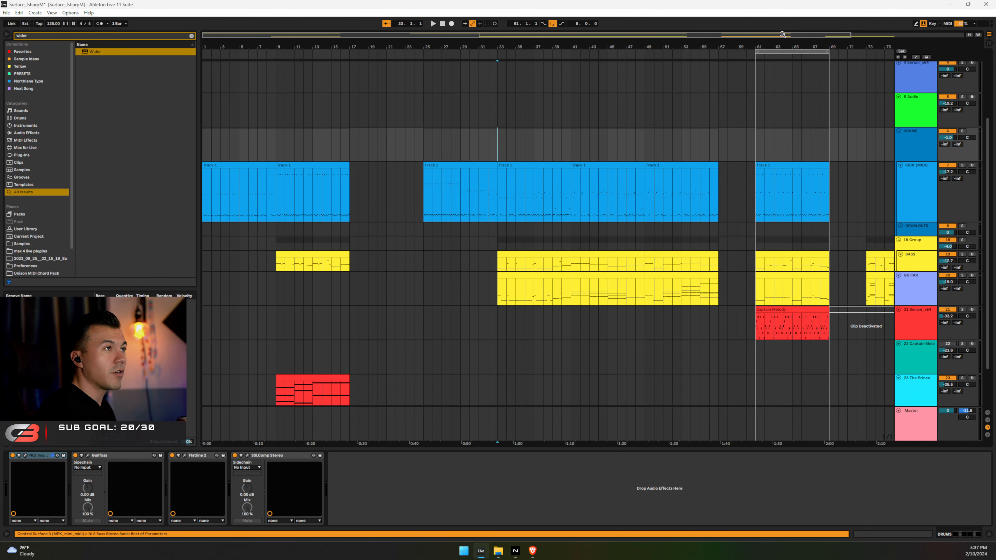
pyautogui.moveTo(777, 53); pyautogui.dragTo(526, 77)
pyautogui.click(527, 51)
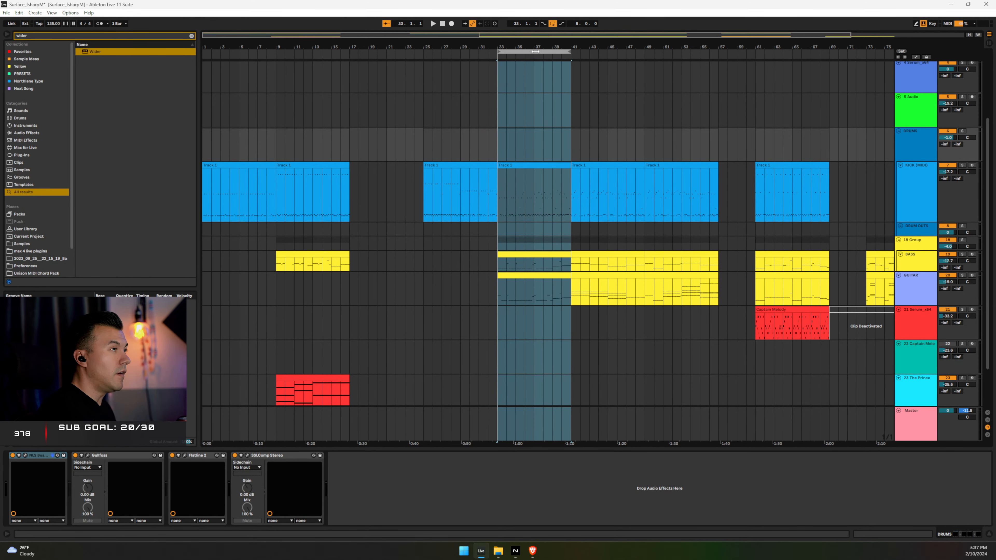
pyautogui.moveTo(535, 51); pyautogui.dragTo(392, 60)
pyautogui.hotkey('ctrl', 'v')
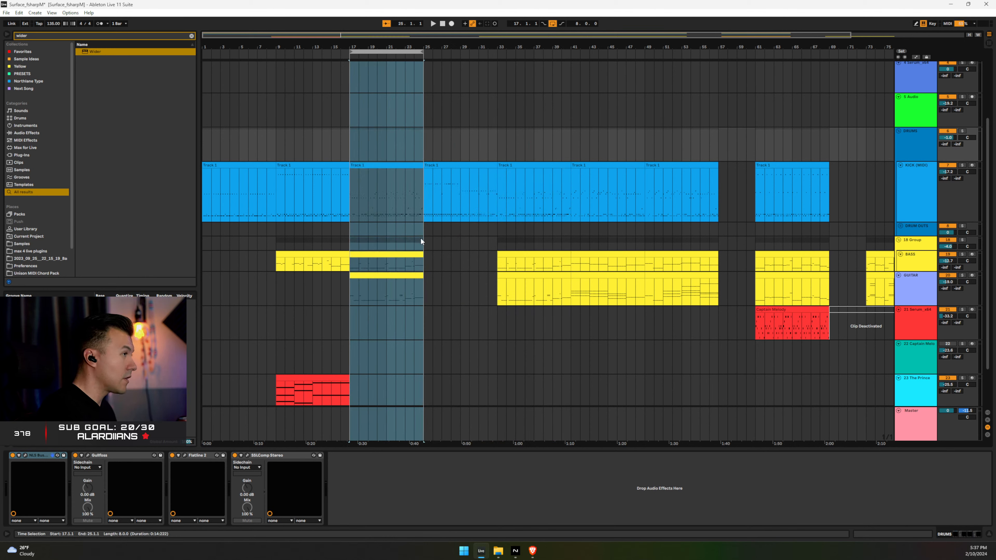
# Play from bar 17 and extend the loop's start back to bar 9
pyautogui.click(347, 203)
pyautogui.press('space')
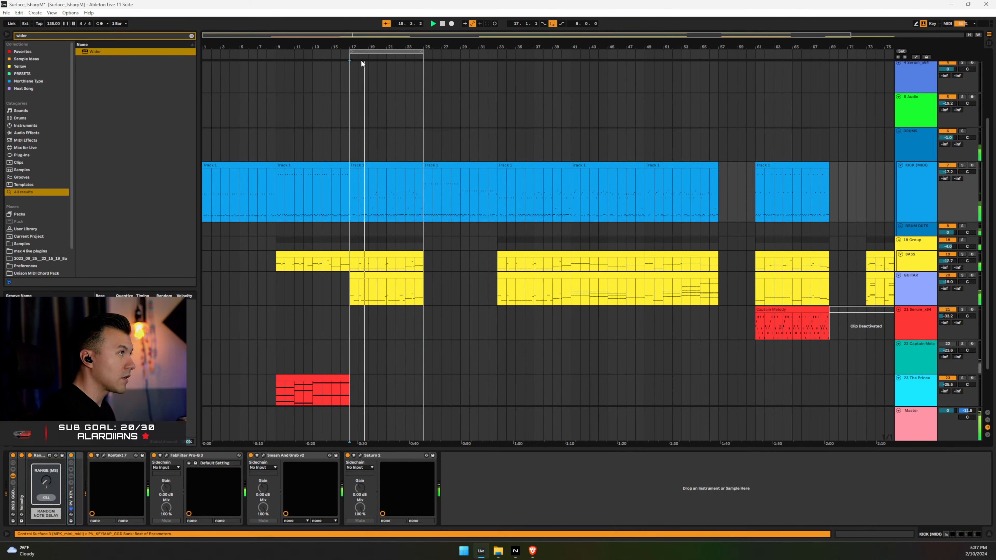
pyautogui.moveTo(349, 51); pyautogui.dragTo(276, 54)
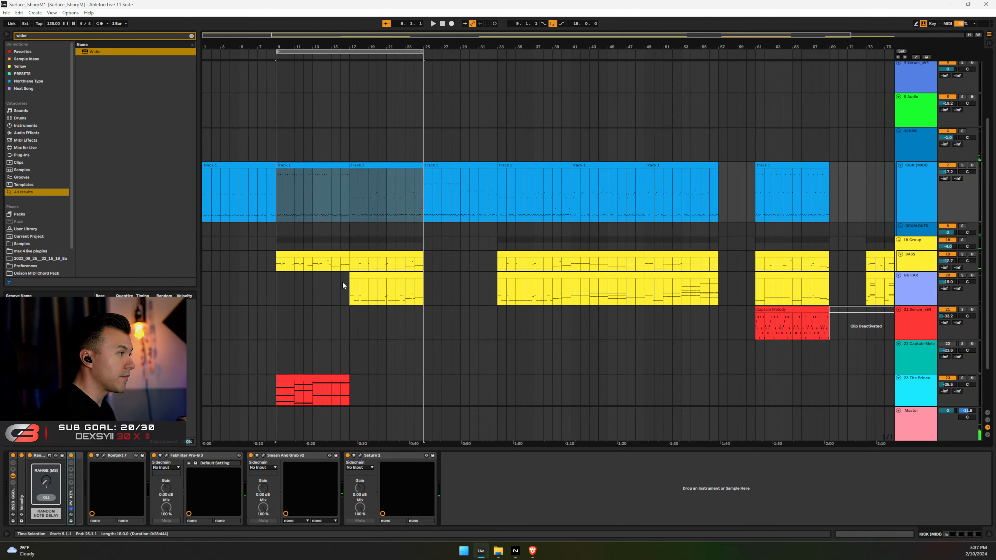
# Duplicate the bar 9 clips of The Prince and Omnisphere tracks into bars 17–25
pyautogui.click(319, 375)
pyautogui.scroll(-2, 337, 361)
pyautogui.hotkey('ctrl', 'd')
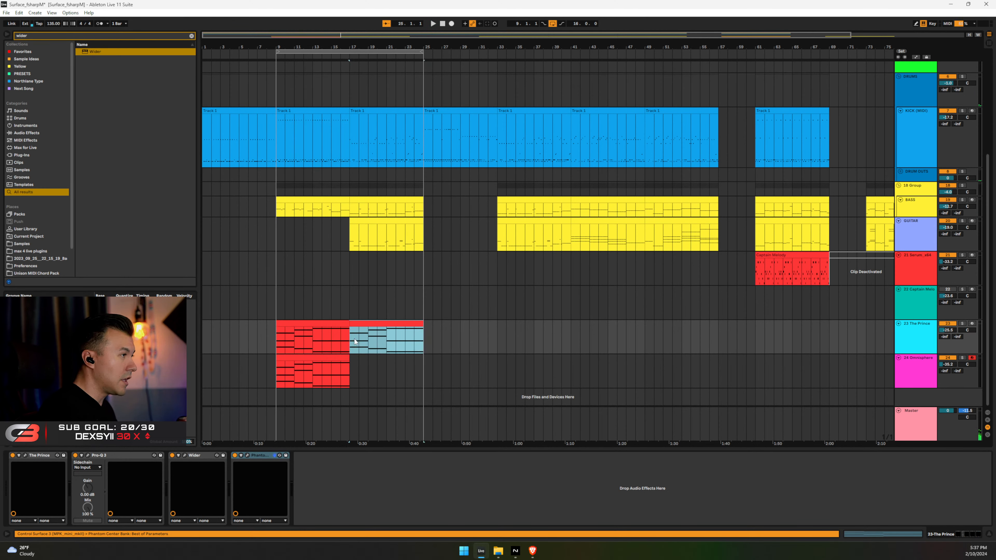
pyautogui.click(326, 358)
pyautogui.hotkey('ctrl', 'd')
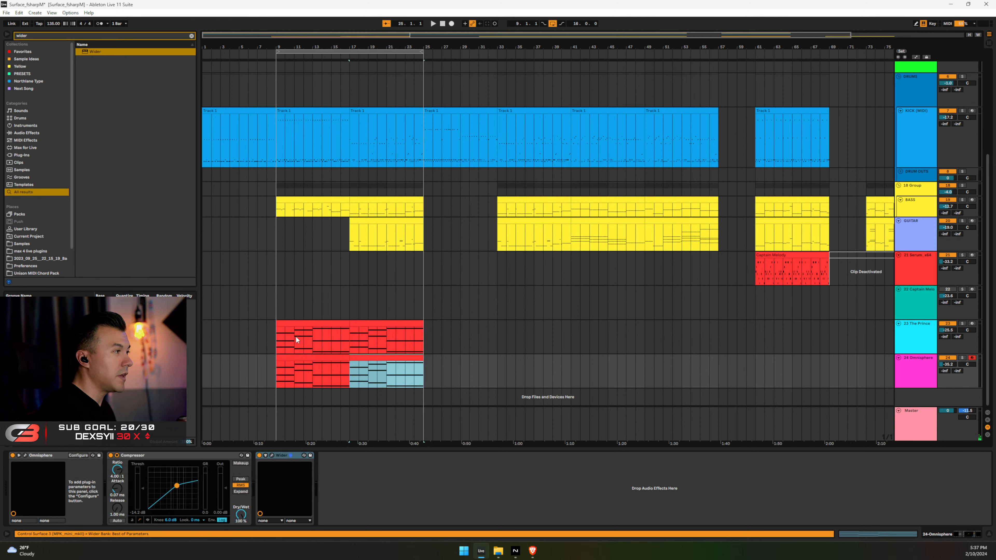
# Play the arrangement from bar 9 and lower the GUITAR track's volume to -22.1 dB
pyautogui.click(285, 293)
pyautogui.press('space')
pyautogui.scroll(4, 348, 304)
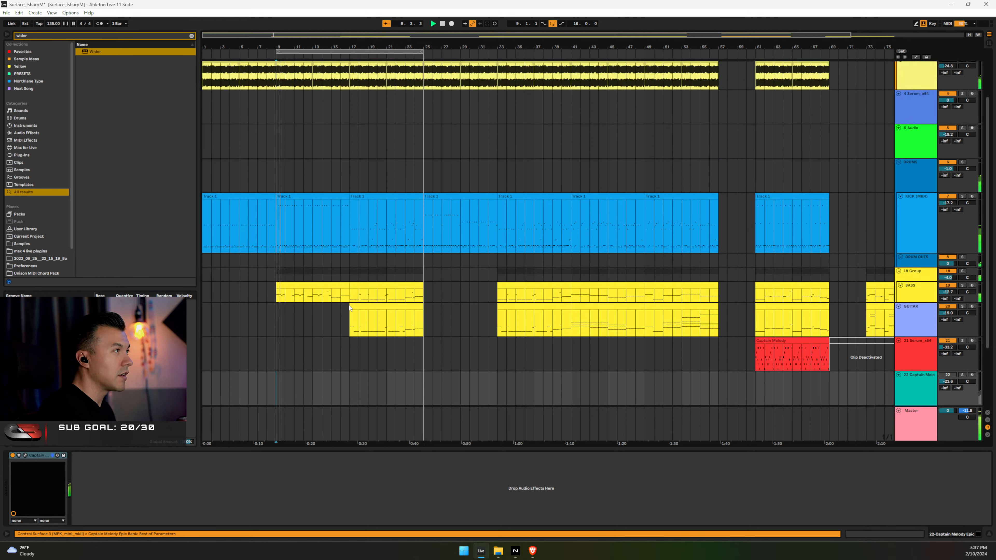
pyautogui.scroll(-4, 359, 254)
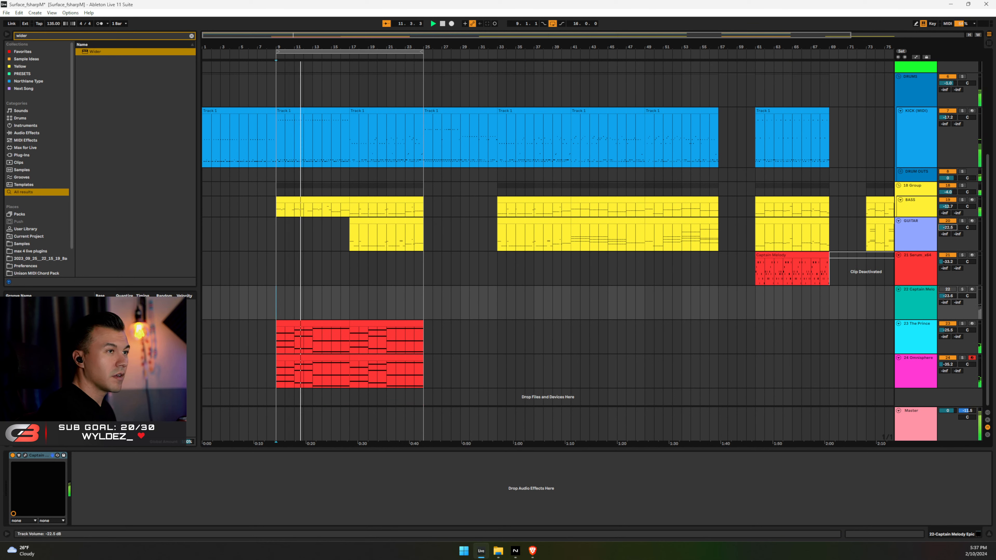
pyautogui.moveTo(947, 227); pyautogui.dragTo(948, 239)
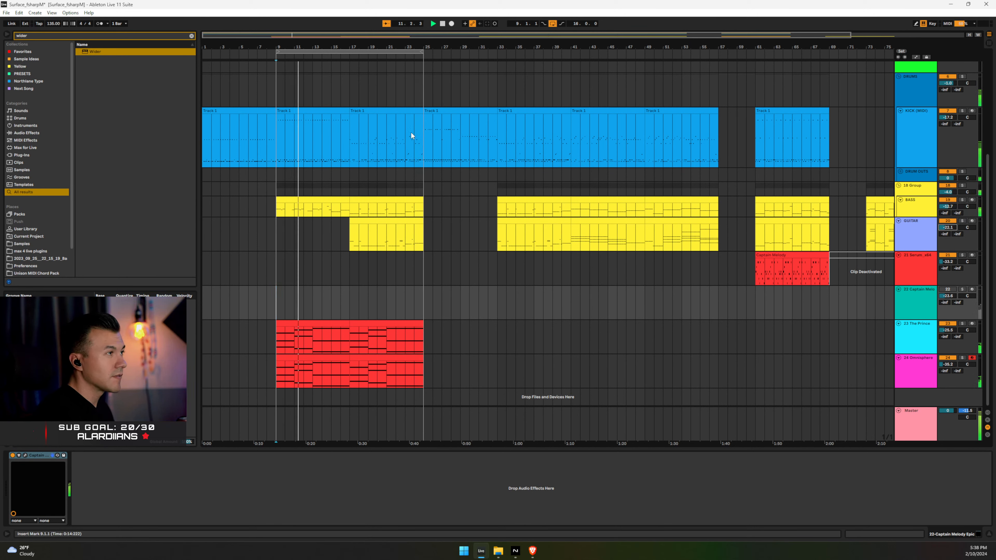
# Set an eight-bar loop over bars 25–33 and duplicate that time section across all tracks
pyautogui.moveTo(344, 50); pyautogui.dragTo(584, 45)
pyautogui.moveTo(646, 54); pyautogui.dragTo(571, 65)
pyautogui.click(544, 51)
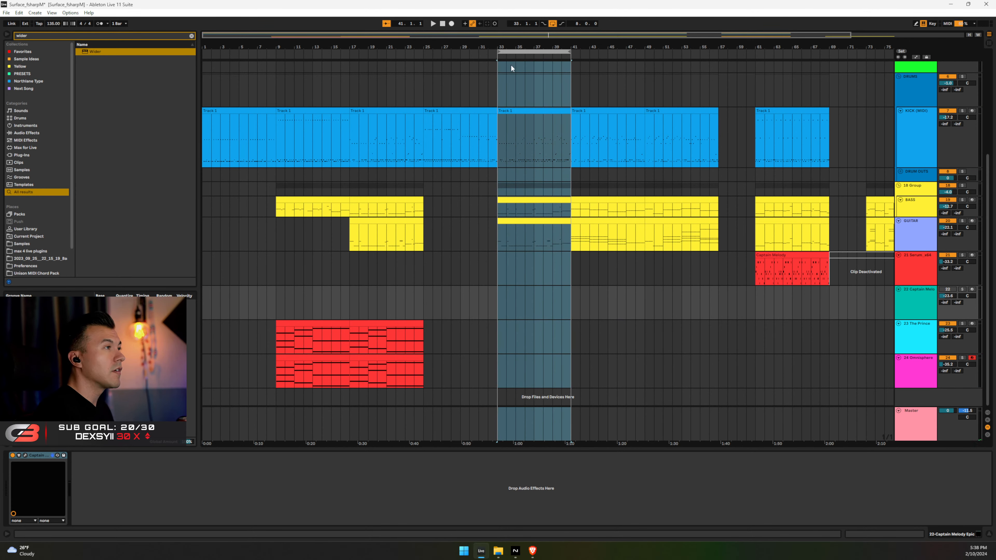
pyautogui.click(448, 107)
pyautogui.click(447, 111)
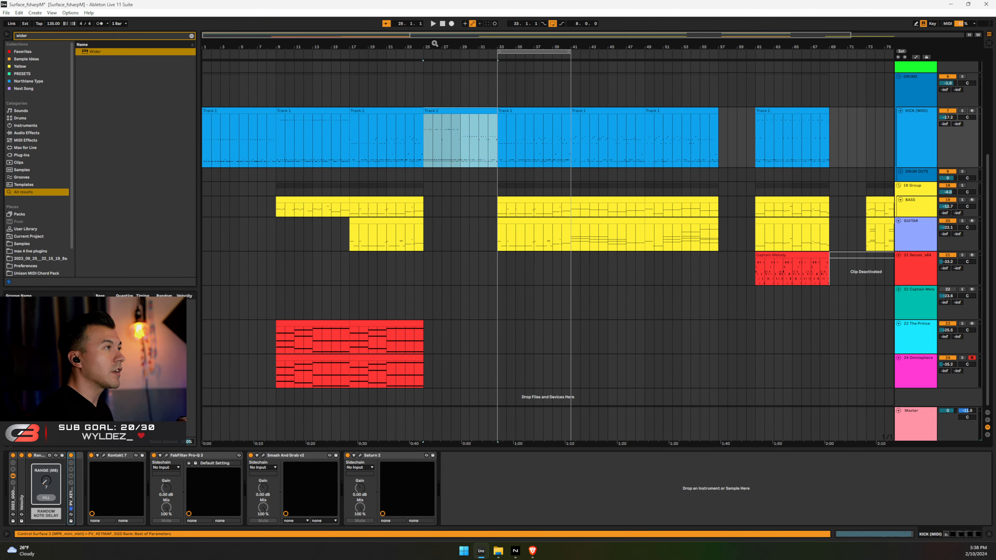
pyautogui.moveTo(433, 44); pyautogui.dragTo(432, 38)
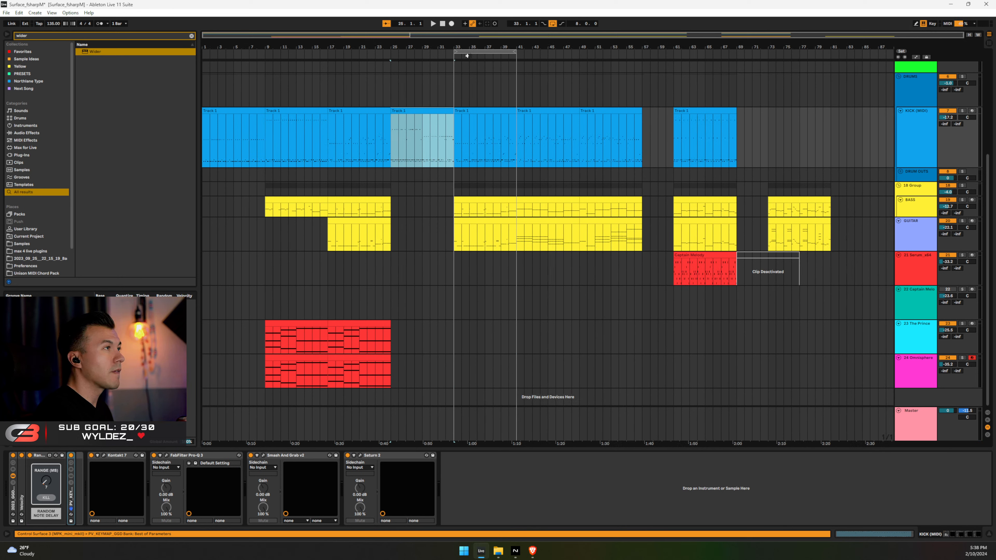
pyautogui.moveTo(478, 51); pyautogui.dragTo(419, 56)
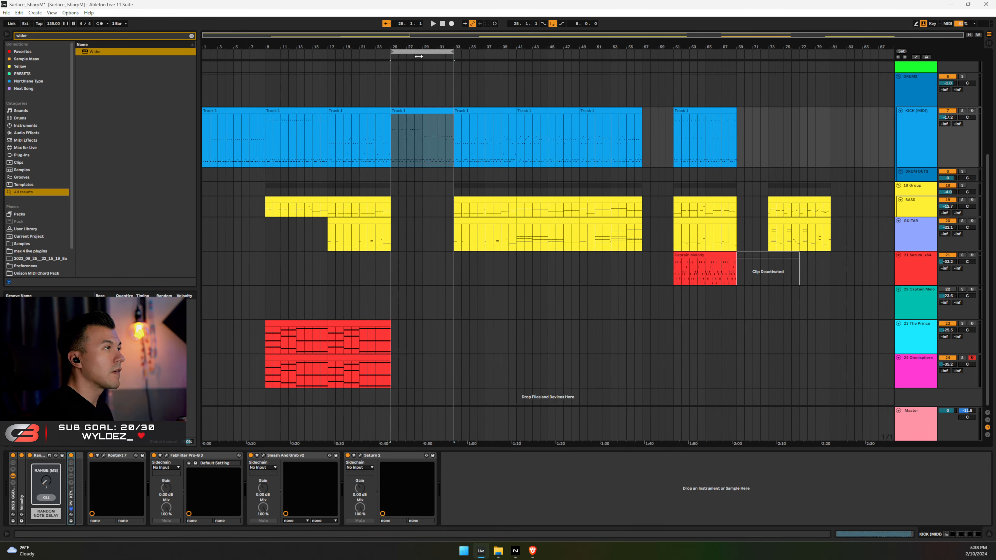
pyautogui.hotkey('ctrl', 'shift', 'd')
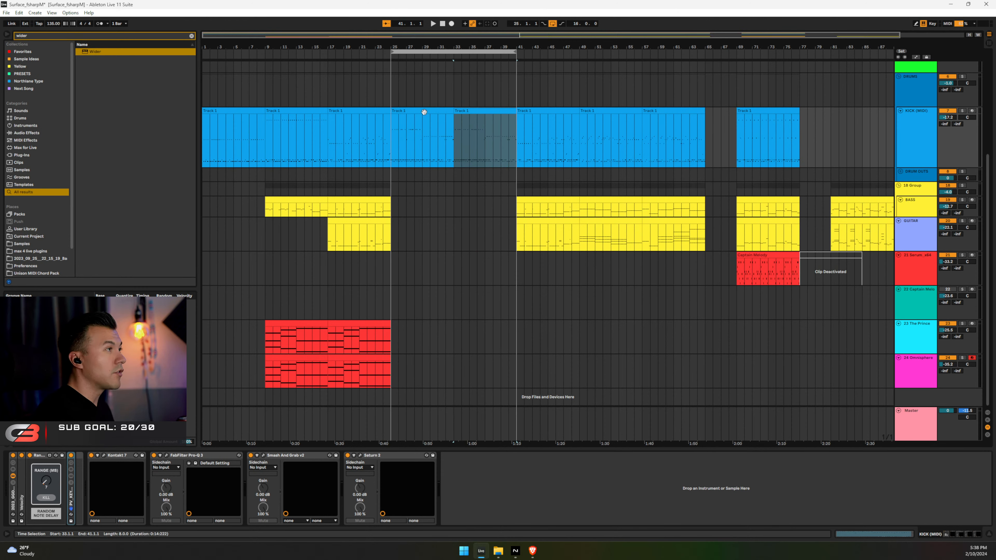
# Replace the KICK clip in bars 25–33 with the bars 41–49 section across all tracks and play from bar 24
pyautogui.click(423, 114)
pyautogui.press('Delete')
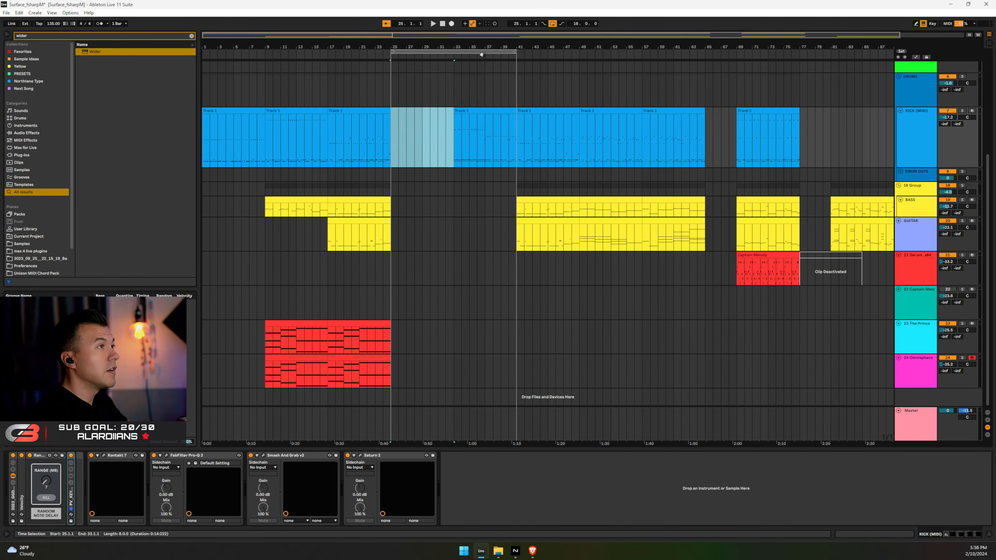
pyautogui.click(538, 109)
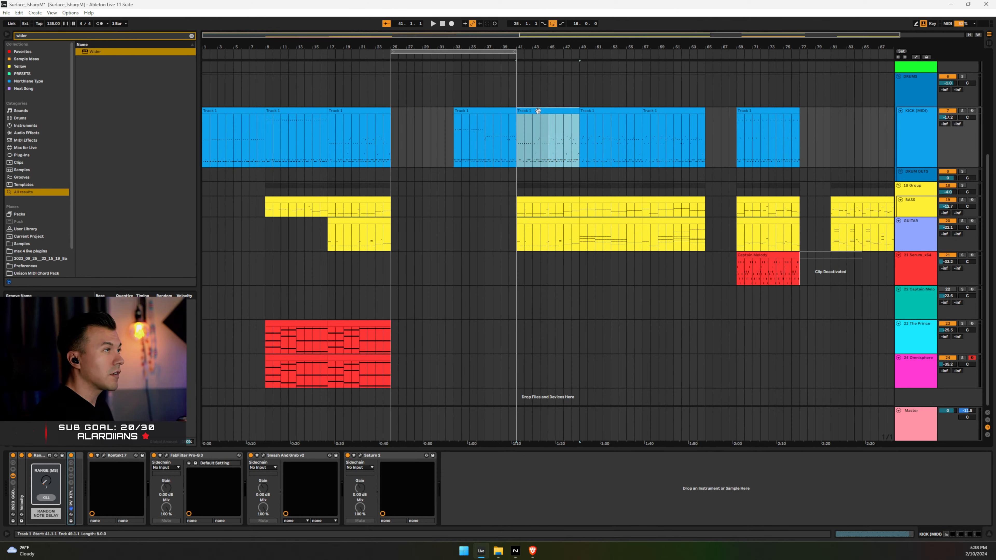
pyautogui.hotkey('ctrl', 'l')
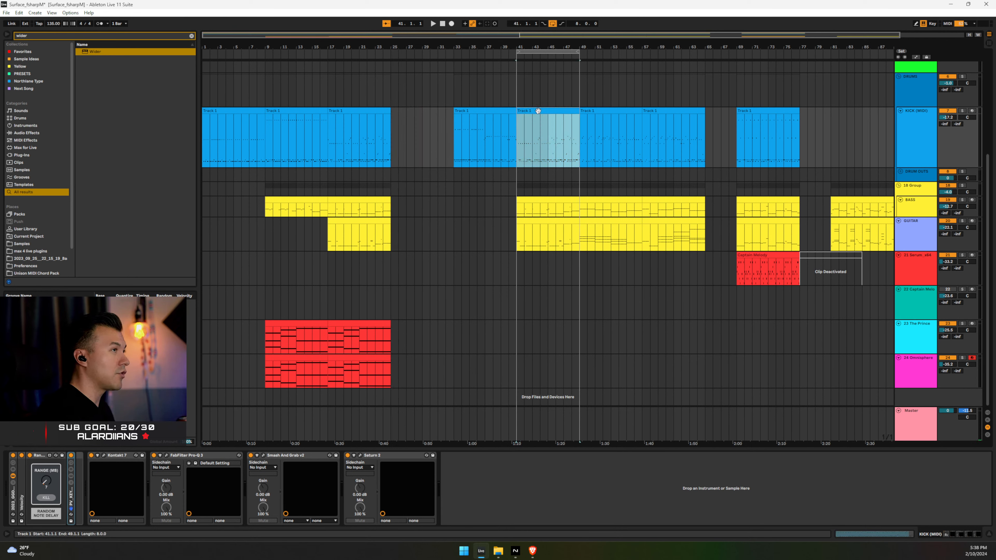
pyautogui.click(551, 50)
pyautogui.moveTo(544, 61); pyautogui.dragTo(421, 67)
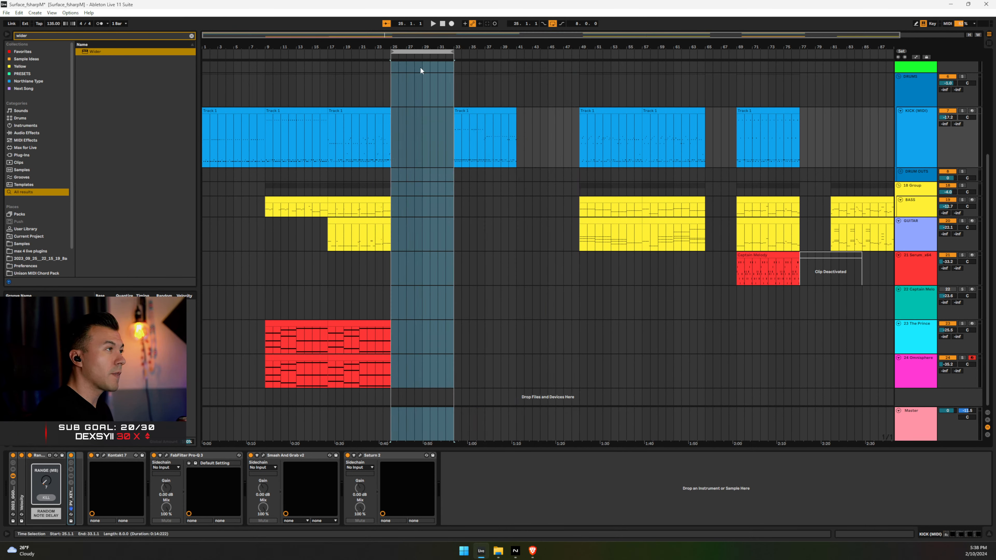
pyautogui.click(382, 131)
pyautogui.press('space')
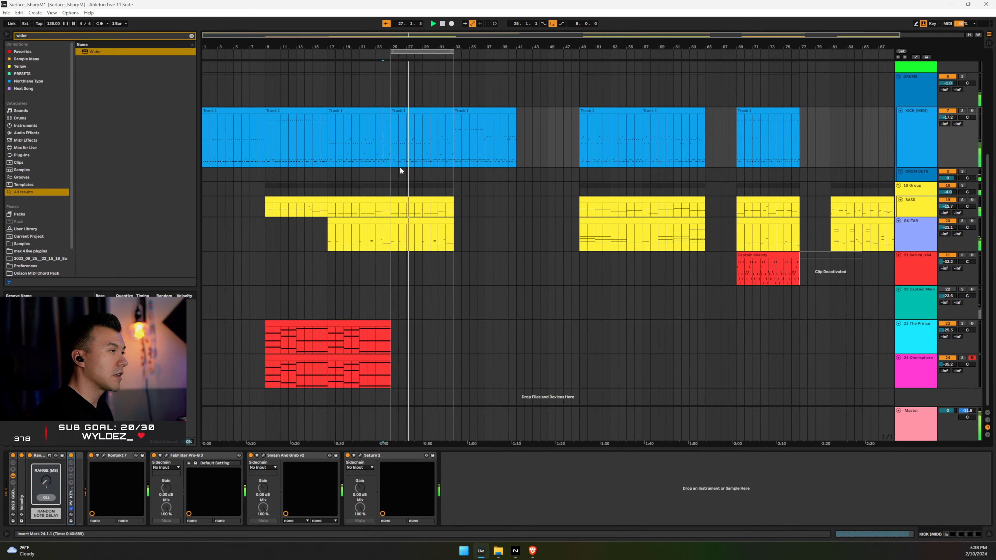
# Duplicate The Prince and Omnisphere clips of bars 17–25 into bars 25–33
pyautogui.click(358, 322)
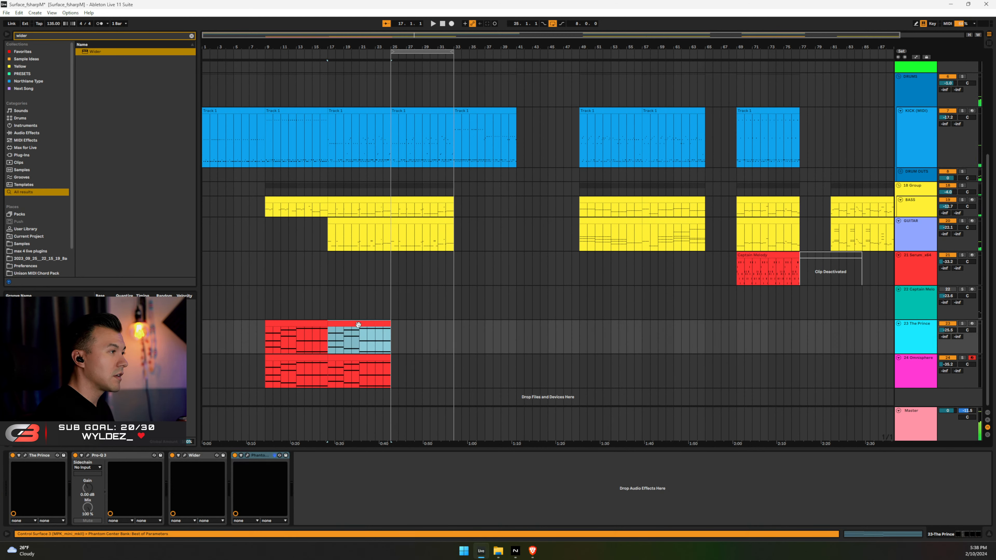
pyautogui.click(349, 361)
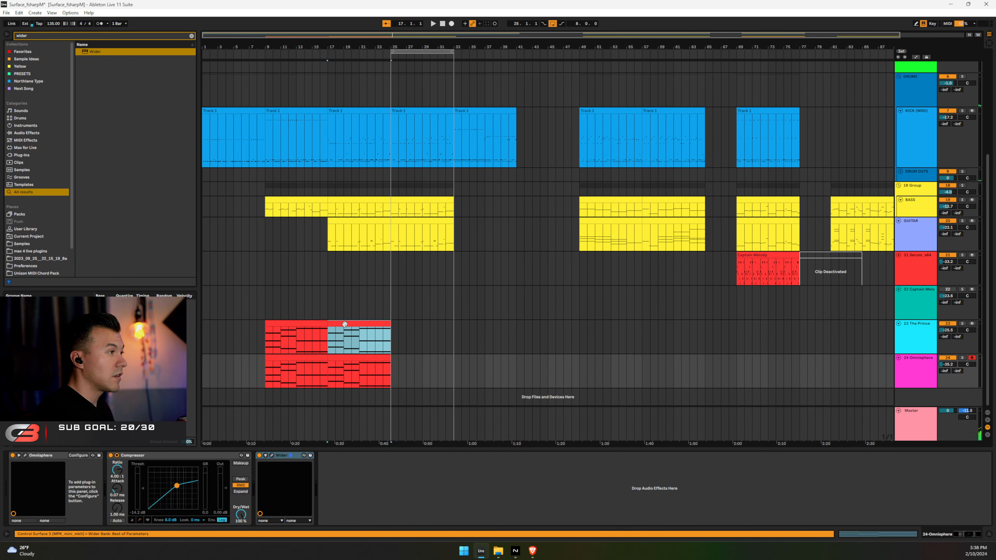
pyautogui.click(350, 353)
pyautogui.hotkey('ctrl', 'd')
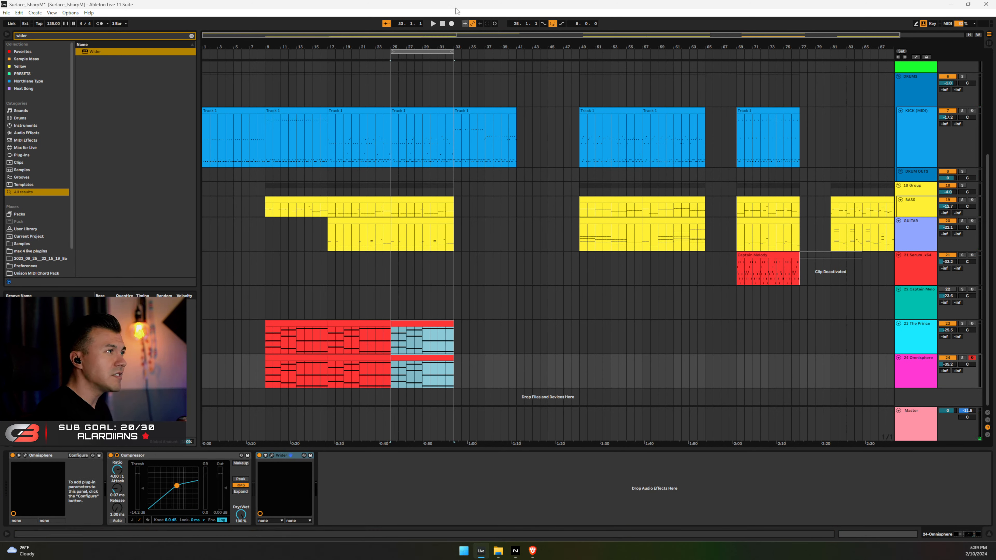
# Clear everything in bars 25–33 across all tracks
pyautogui.moveTo(394, 43); pyautogui.dragTo(397, 76)
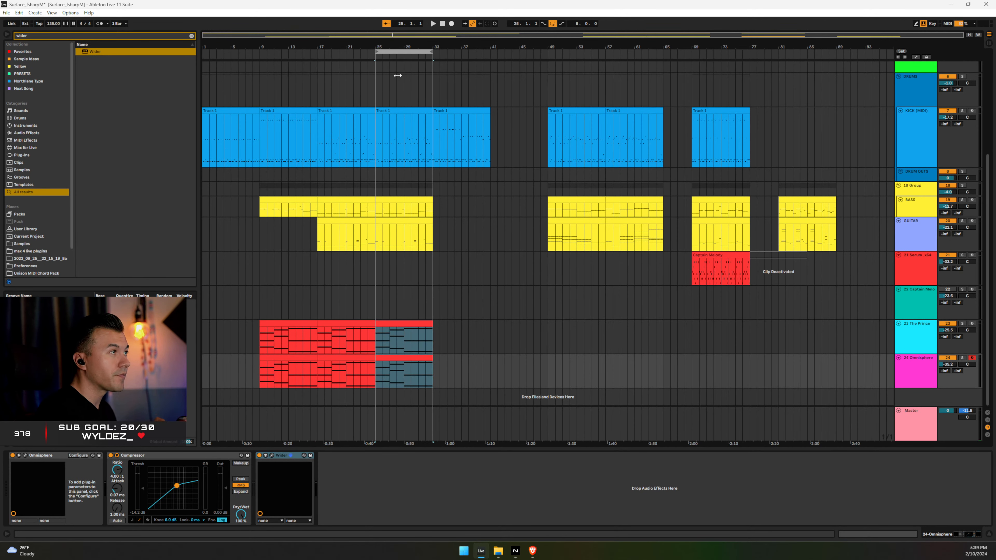
pyautogui.click(395, 53)
pyautogui.press('Delete')
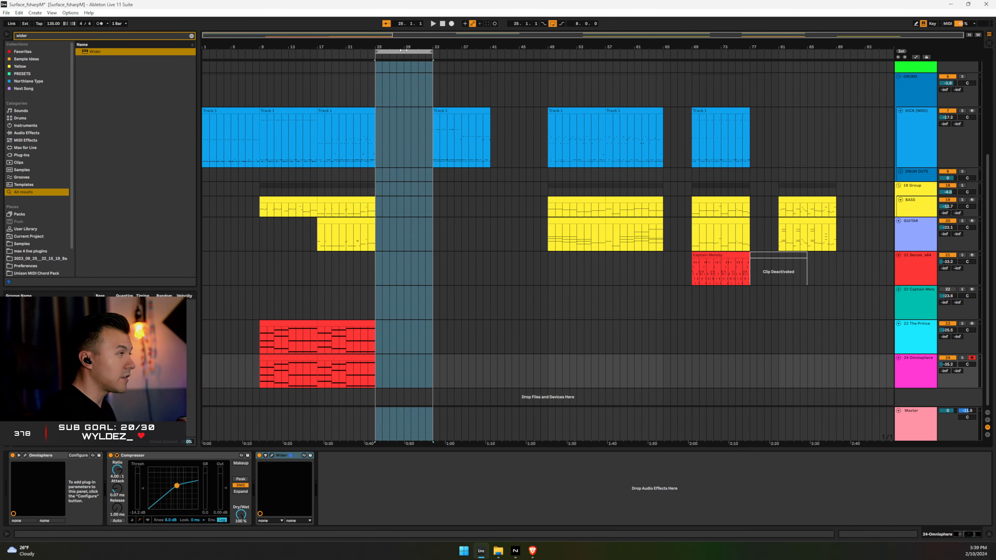
# Move the loop to bars 49–57, play it, and extend the loop's end to bar 65
pyautogui.moveTo(402, 52); pyautogui.dragTo(578, 58)
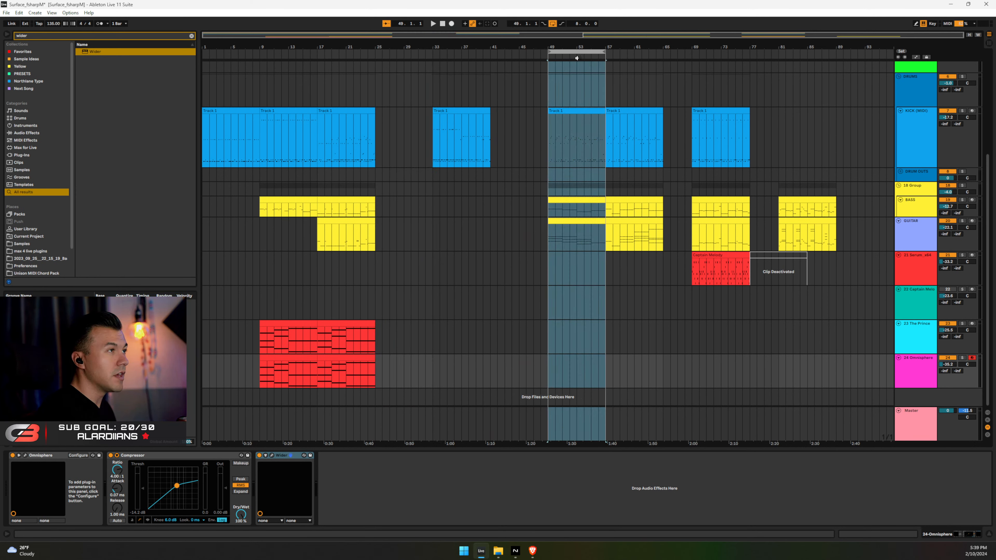
pyautogui.press('space')
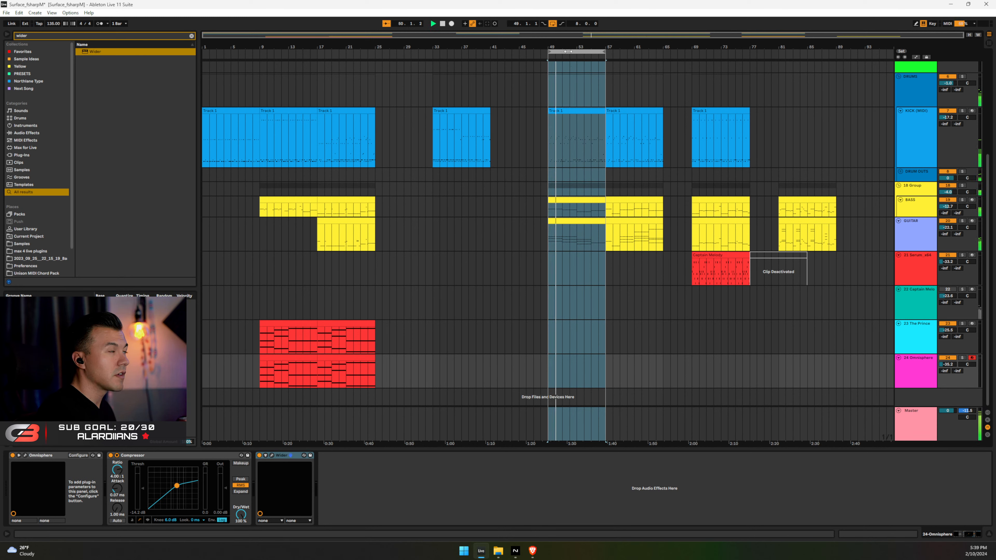
pyautogui.moveTo(603, 52); pyautogui.dragTo(662, 58)
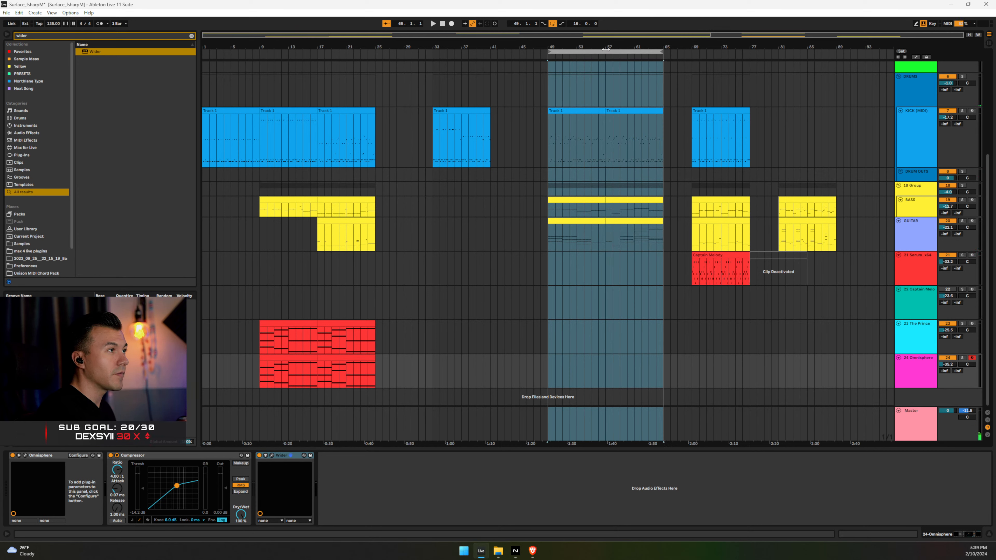
# Move the KICK clip from bar 33 to bar 90, and move the bars 49–65 section of all tracks to bars 25–41
pyautogui.moveTo(468, 109); pyautogui.dragTo(879, 119)
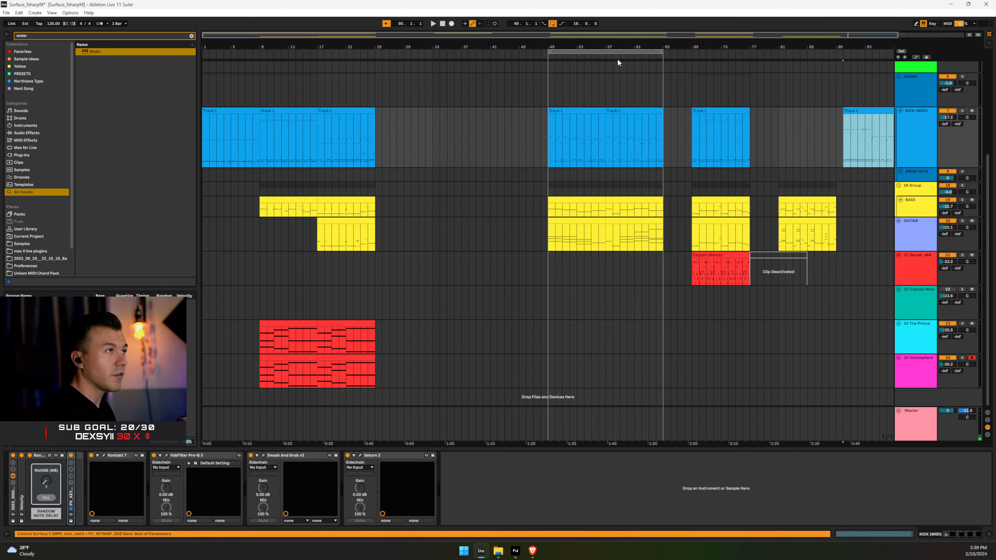
pyautogui.click(616, 54)
pyautogui.click(617, 53)
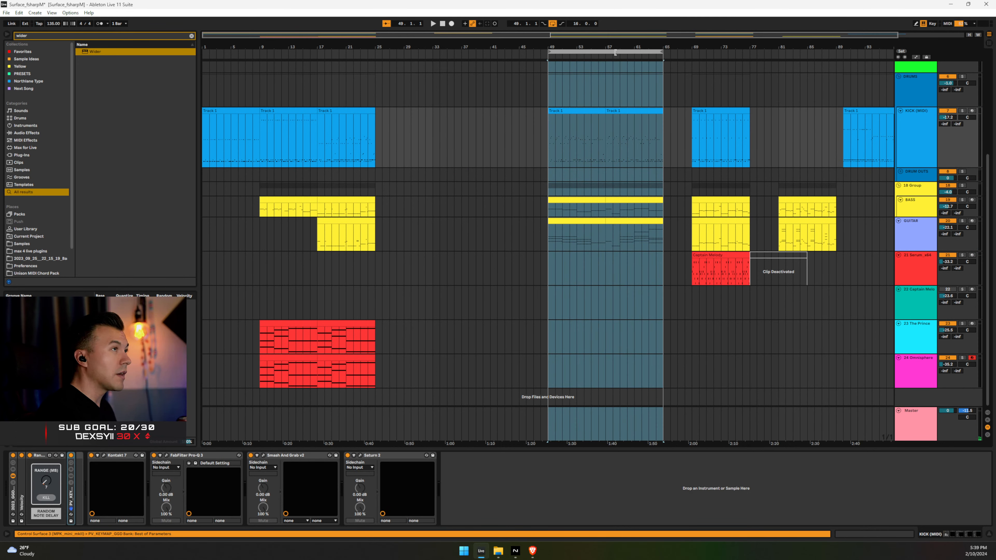
pyautogui.press('Delete')
pyautogui.moveTo(615, 53); pyautogui.dragTo(445, 64)
pyautogui.hotkey('ctrl', 'v')
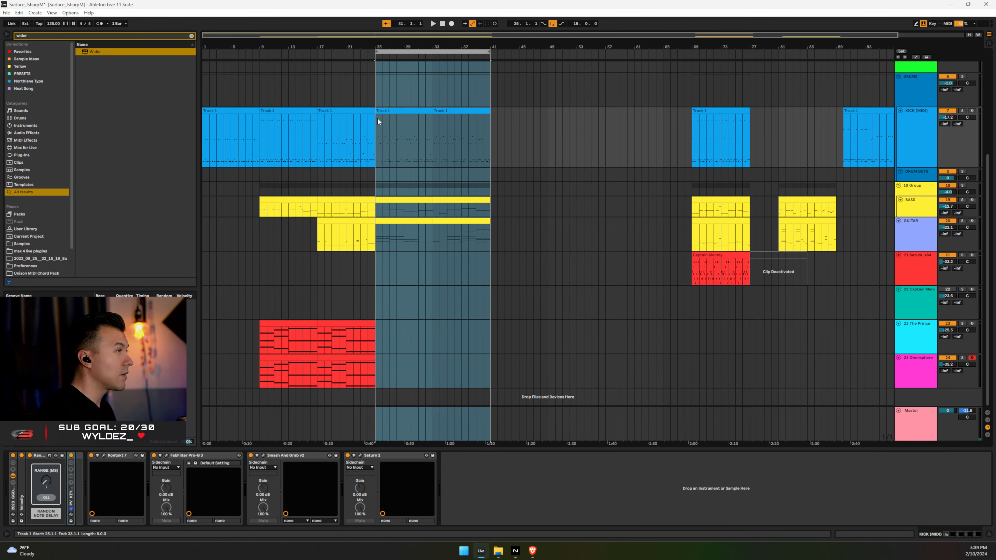
# Move the KICK track's first clip from bar 1 out of the intro to bar 99
pyautogui.click(208, 138)
pyautogui.scroll(3, 208, 135)
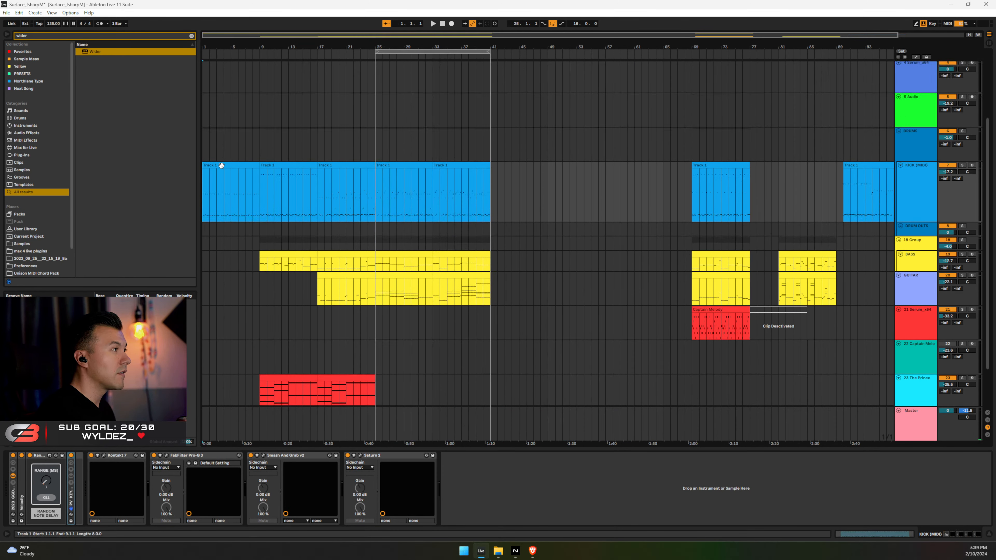
pyautogui.click(223, 166)
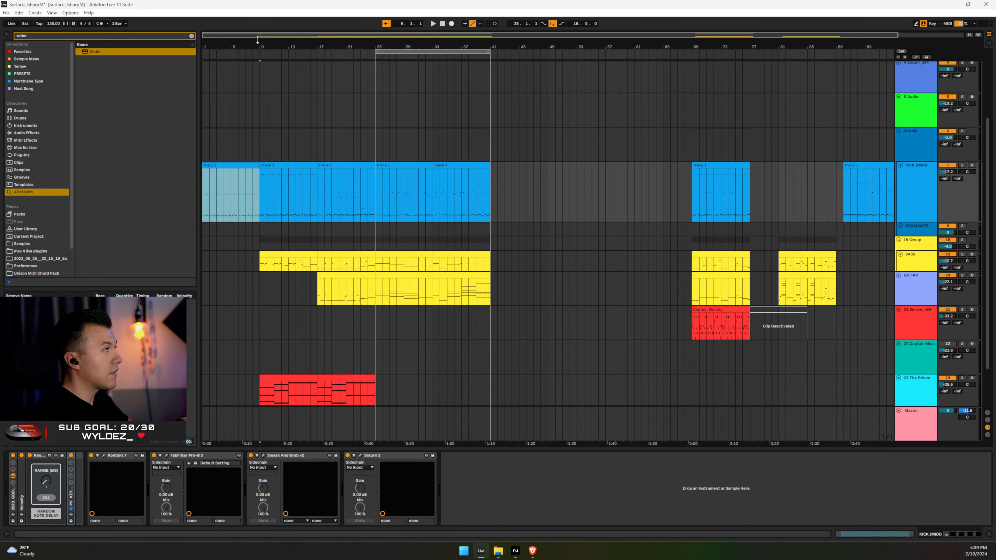
pyautogui.moveTo(237, 47); pyautogui.dragTo(236, 42)
pyautogui.moveTo(224, 166); pyautogui.dragTo(869, 166)
# Extend the loop's start back to bar 1 and play the arrangement from there
pyautogui.scroll(5, 262, 148)
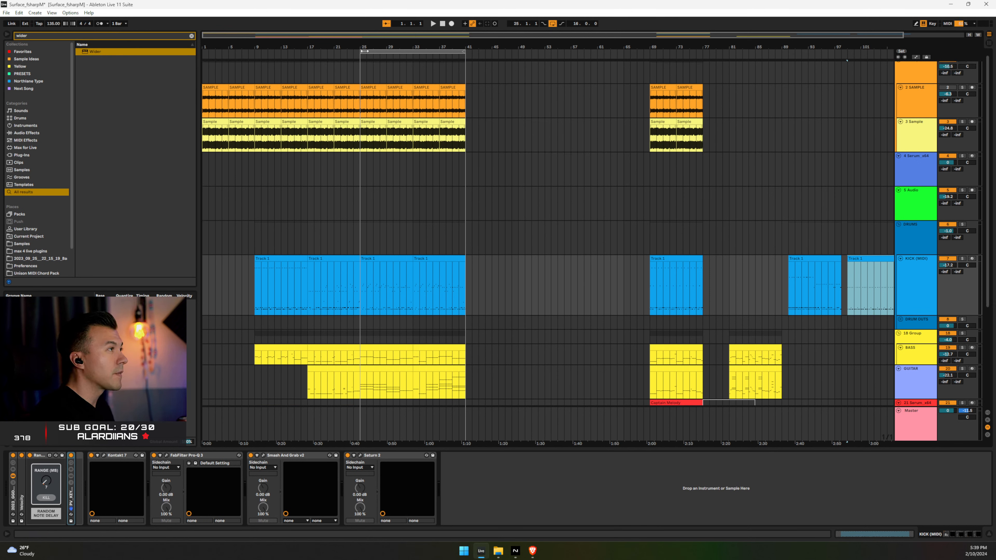
pyautogui.moveTo(359, 54); pyautogui.dragTo(203, 54)
pyautogui.press('space')
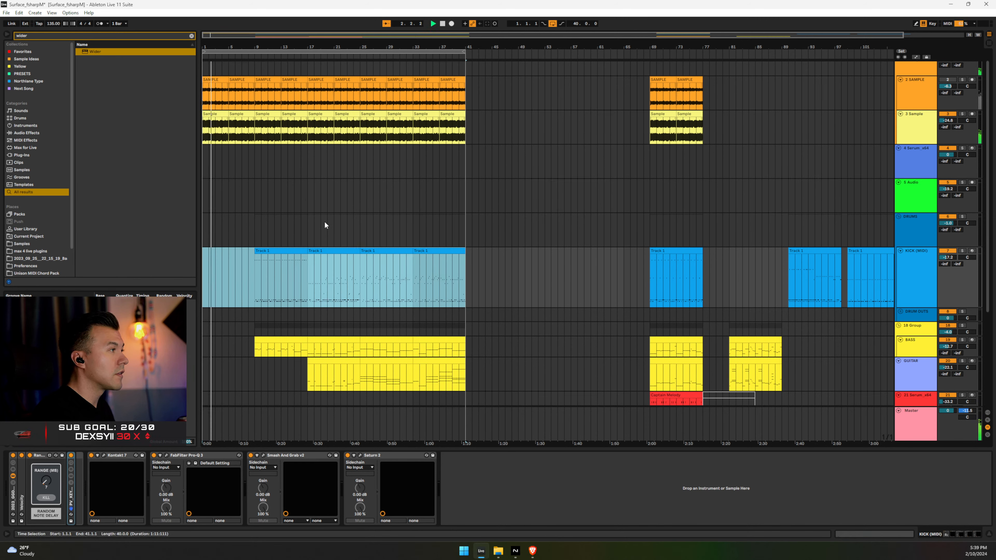
# Copy The Prince clip from bar 9 to bar 1 and, during playback, delete the Omnisphere clip in bars 9–17
pyautogui.scroll(-4, 306, 227)
pyautogui.scroll(-3, 282, 274)
pyautogui.click(267, 328)
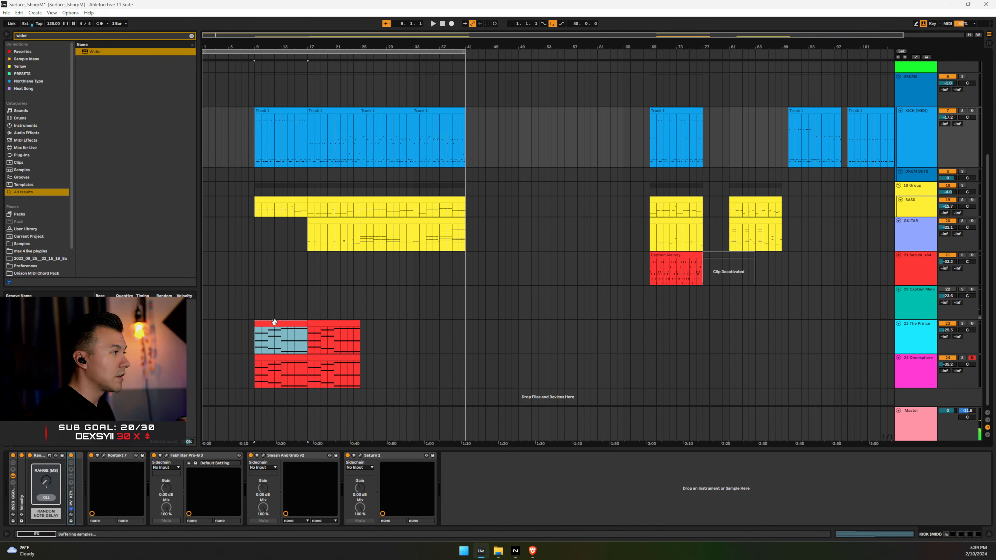
pyautogui.moveTo(268, 323); pyautogui.dragTo(216, 323)
pyautogui.press('space')
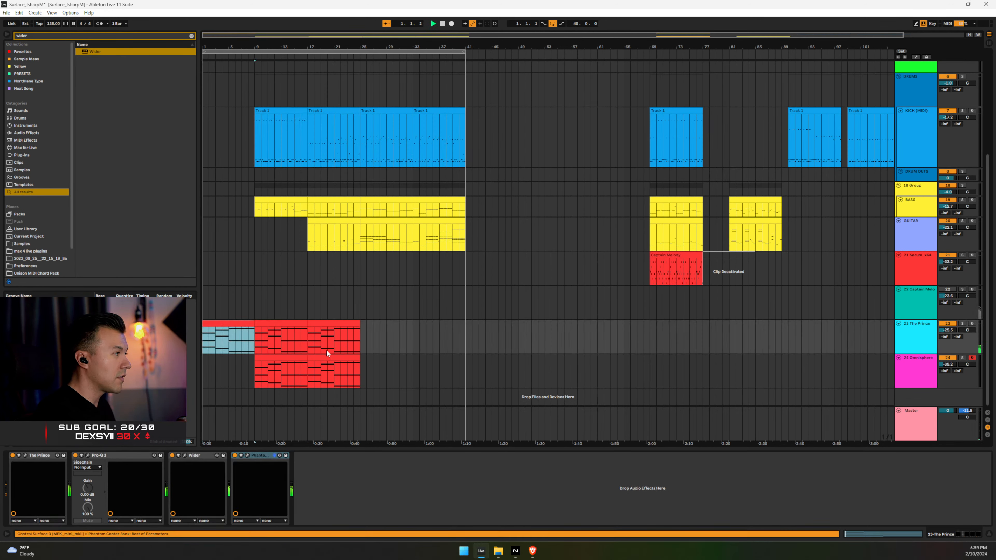
pyautogui.click(273, 360)
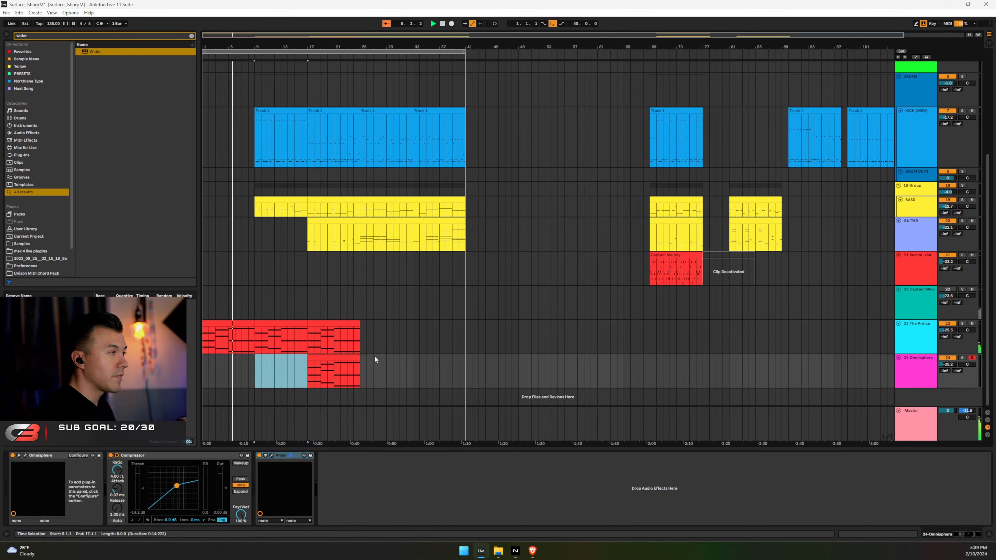
# Select the SAMPLE clips of bars 9–41, and turn on the SAMPLE track with its volume lowered to -13.0 dB
pyautogui.scroll(2, 295, 274)
pyautogui.scroll(4, 278, 153)
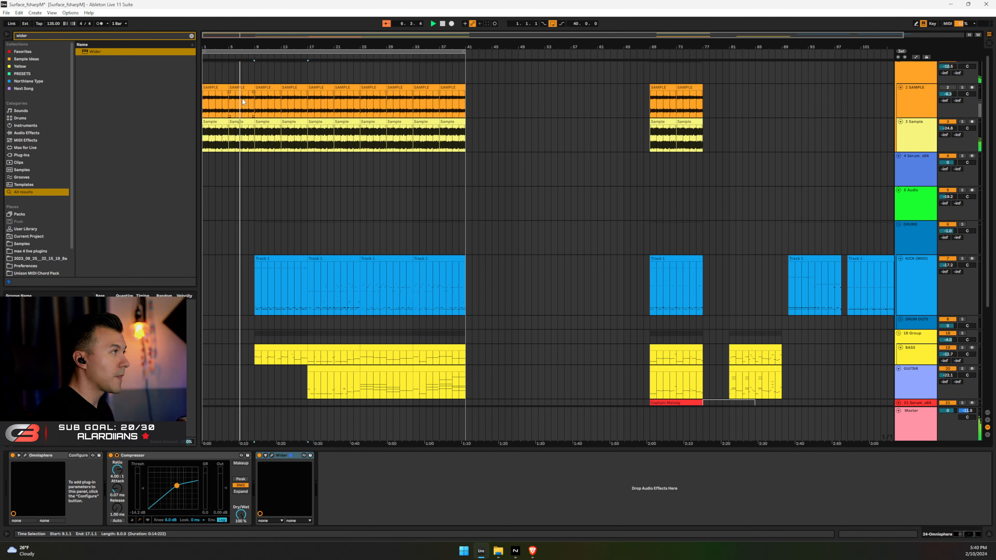
pyautogui.click(272, 92)
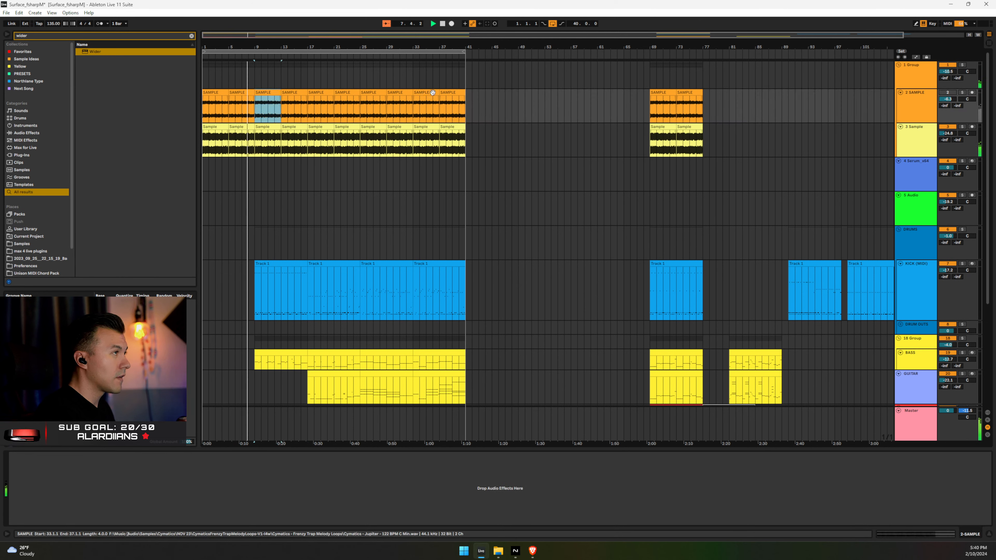
pyautogui.keyDown('shift'); pyautogui.click(454, 92); pyautogui.keyUp('shift')
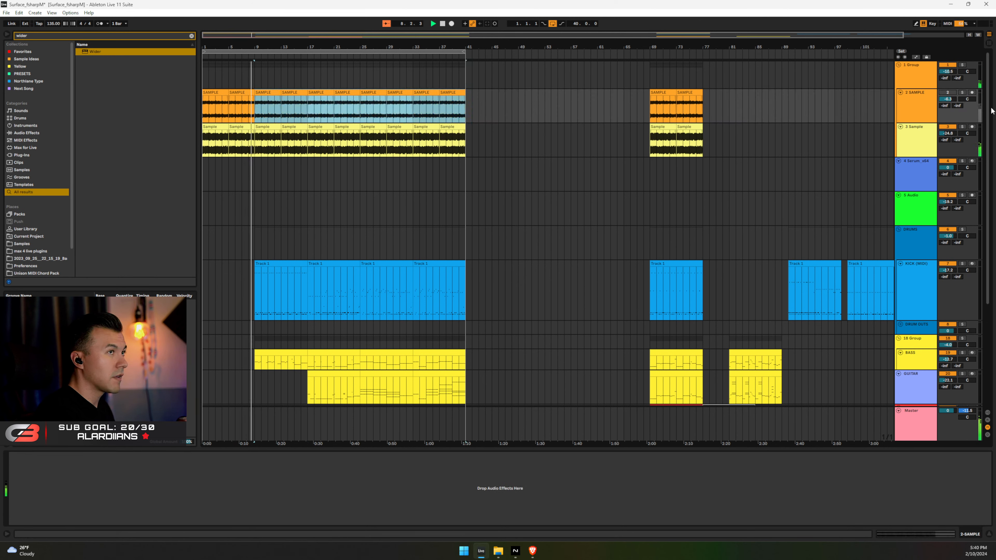
pyautogui.click(947, 92)
pyautogui.moveTo(948, 100); pyautogui.dragTo(948, 113)
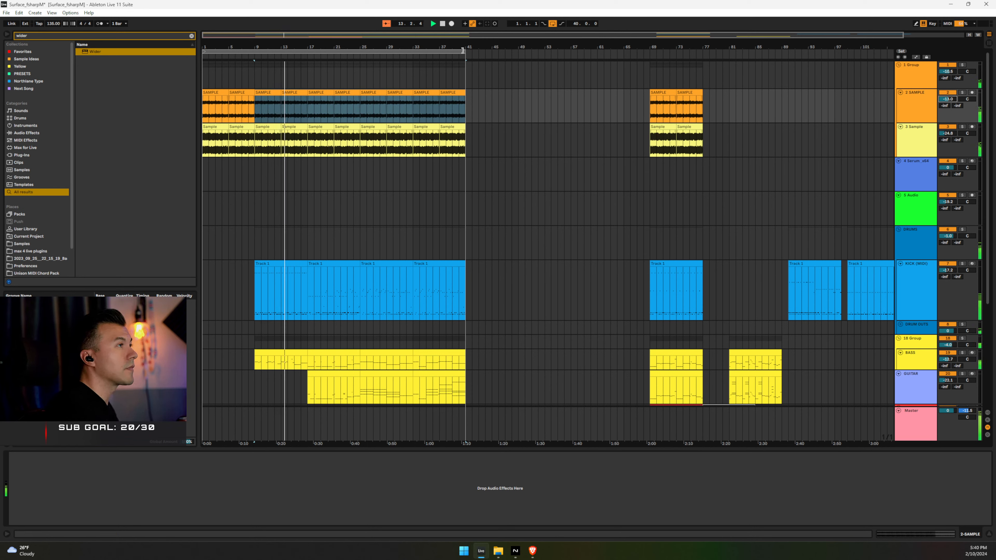
# Set the loop to bars 1–17, trying a longer loop that ends at bar 67 in between
pyautogui.moveTo(464, 51); pyautogui.dragTo(308, 73)
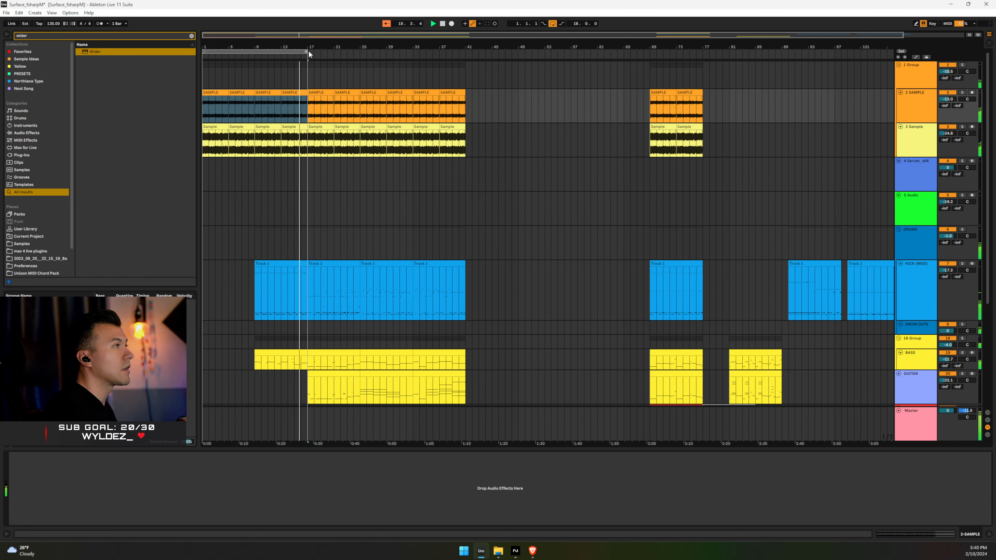
pyautogui.moveTo(307, 51); pyautogui.dragTo(635, 52)
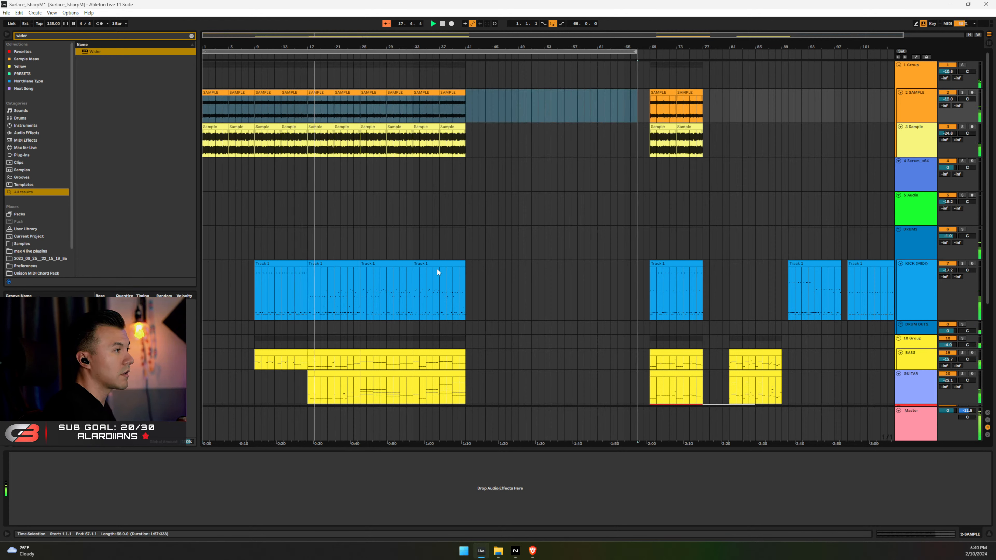
pyautogui.scroll(-1, 456, 268)
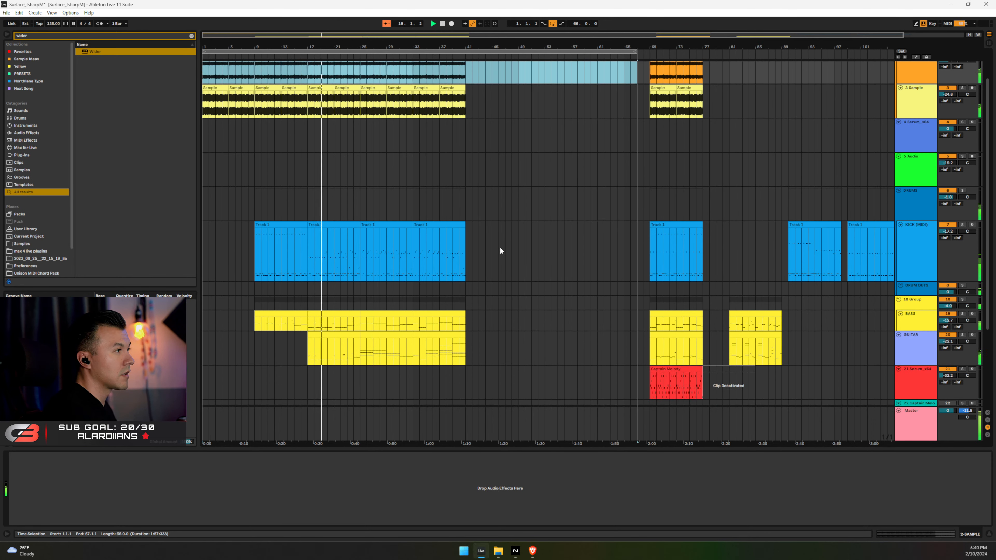
pyautogui.click(412, 162)
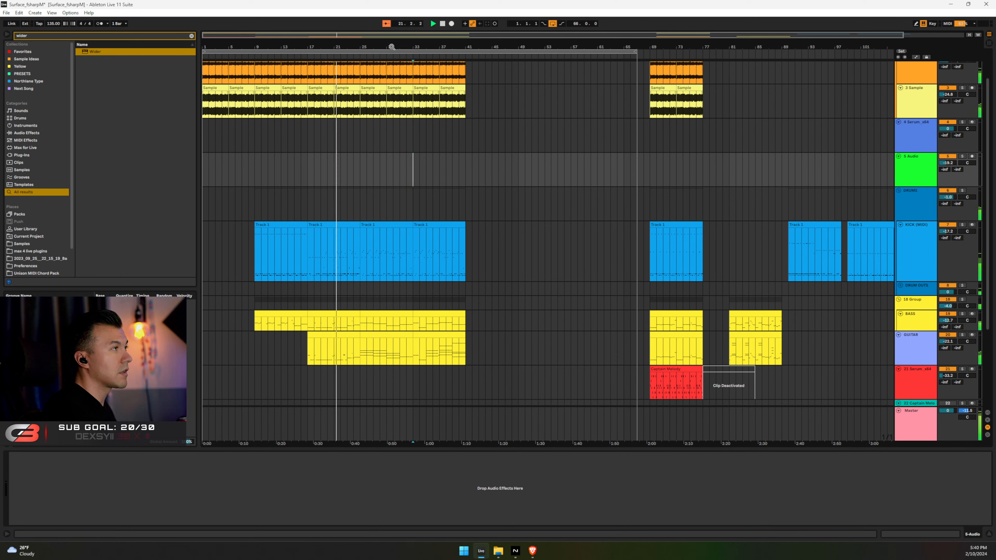
pyautogui.moveTo(633, 50); pyautogui.dragTo(306, 51)
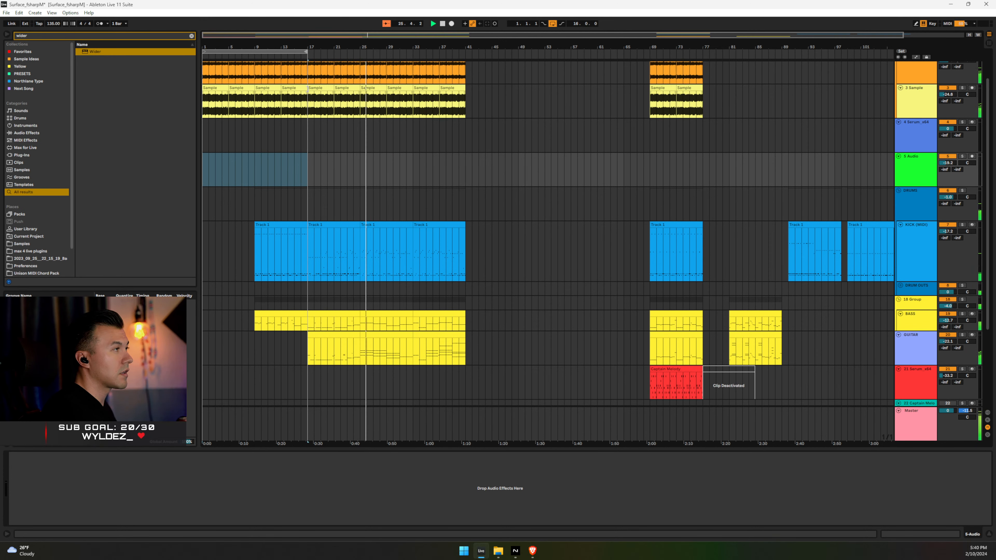
# Open the bar 25 KICK clip and move its B1 (HAT OPEN 3) notes up to C#2
pyautogui.scroll(2, 433, 184)
pyautogui.scroll(-1, 435, 176)
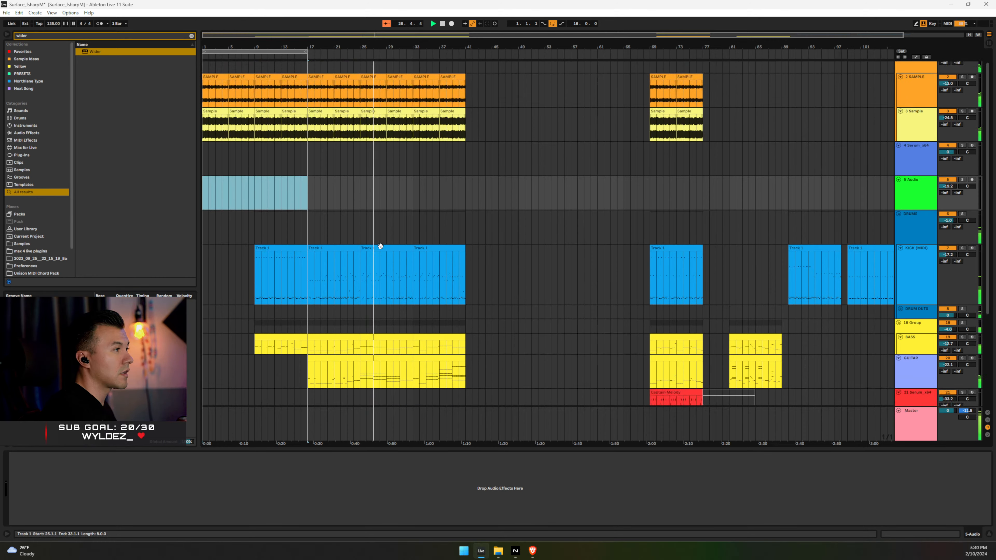
pyautogui.doubleClick(382, 274)
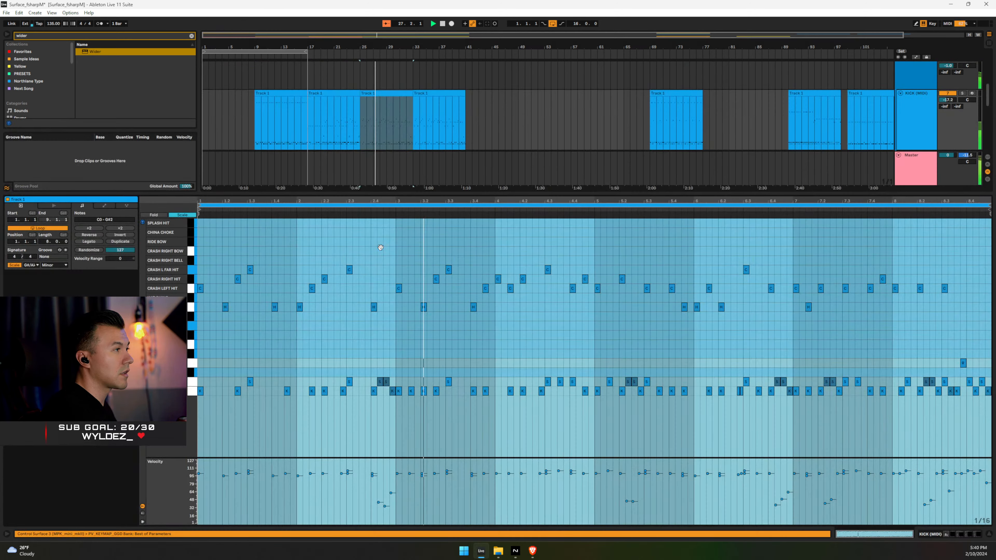
pyautogui.click(192, 308)
pyautogui.press('Up')
pyautogui.press('Up')
pyautogui.press('Up')
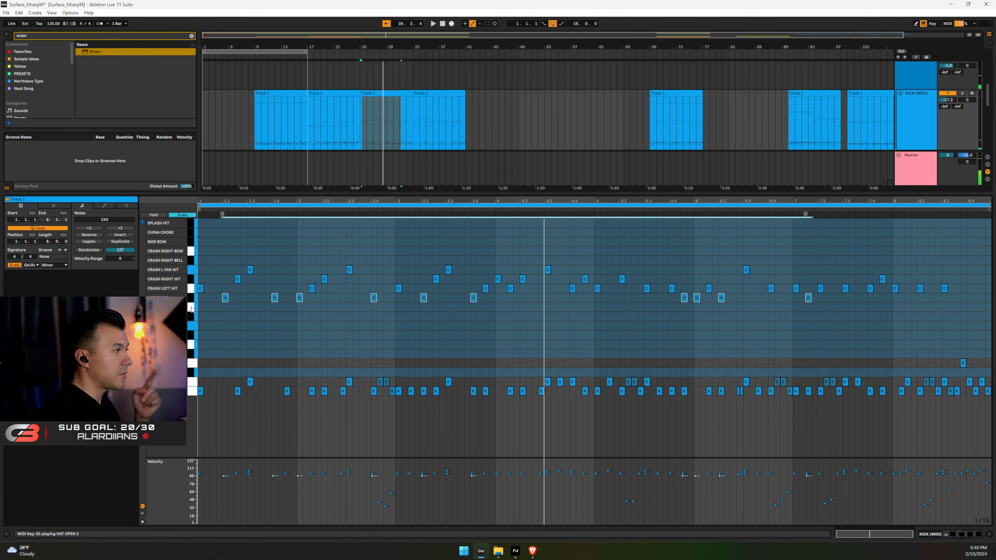
# Move the selected notes of the KICK clip to E2 (CRASH LEFT HIT) and close the note editor
pyautogui.press('Down')
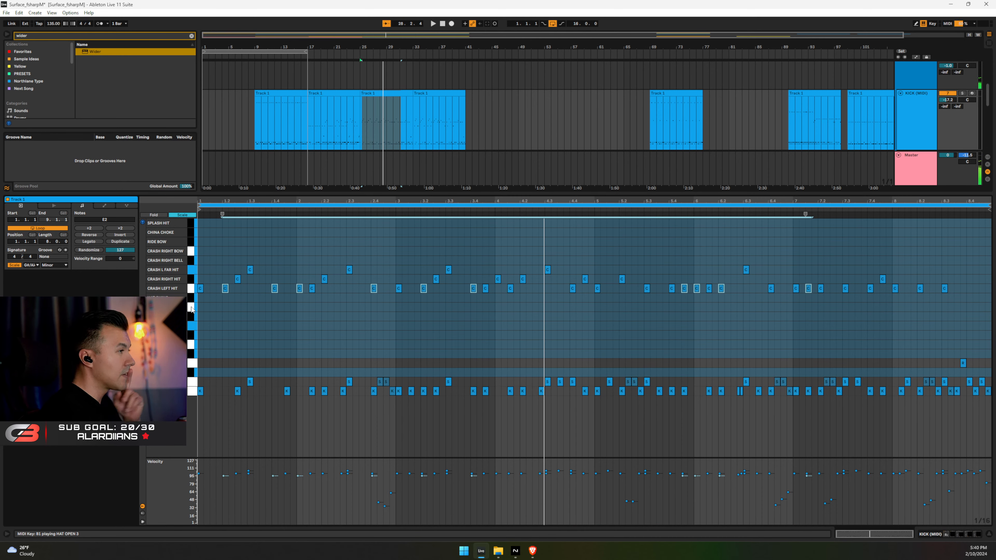
pyautogui.hotkey('ctrl', 'alt', 'l')
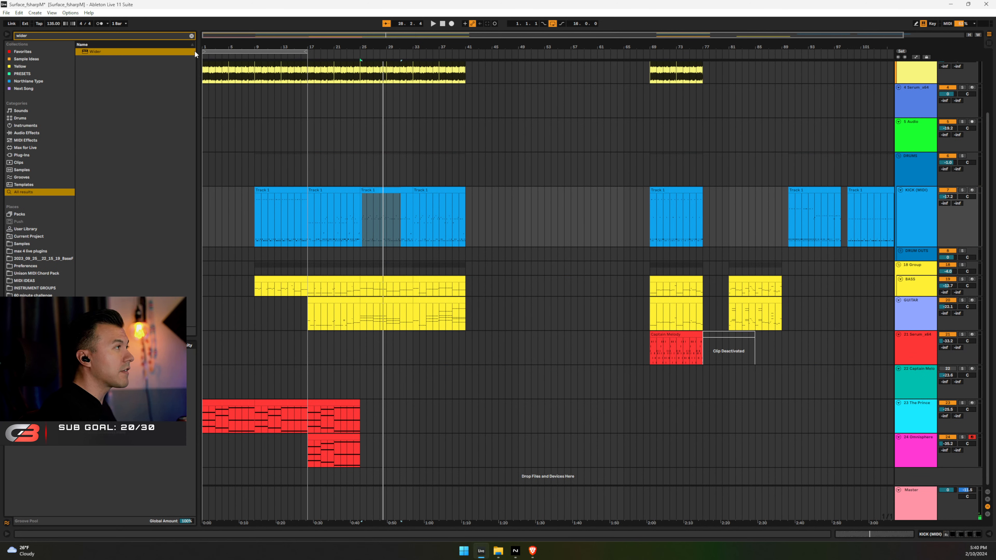
# Duplicate the time of bars 9–17 and of bars 17–25 across all tracks, extending the section to bar 33
pyautogui.moveTo(204, 51); pyautogui.dragTo(255, 52)
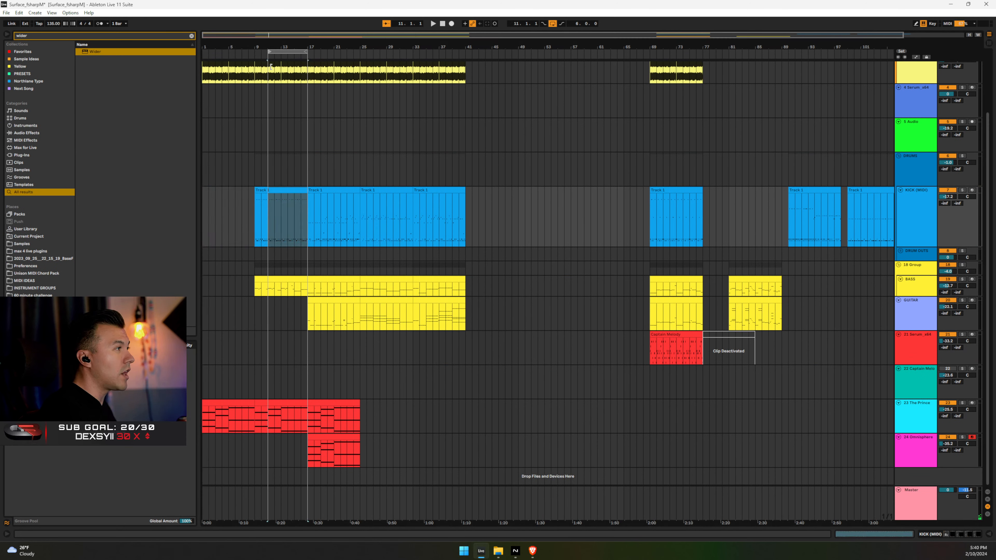
pyautogui.click(269, 51)
pyautogui.hotkey('ctrl', 'shift', 'd')
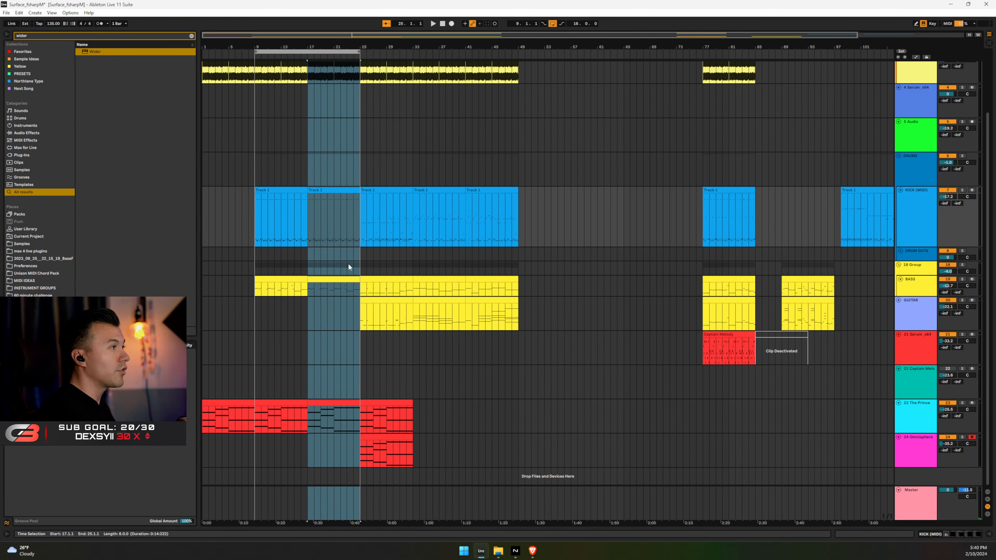
pyautogui.click(202, 211)
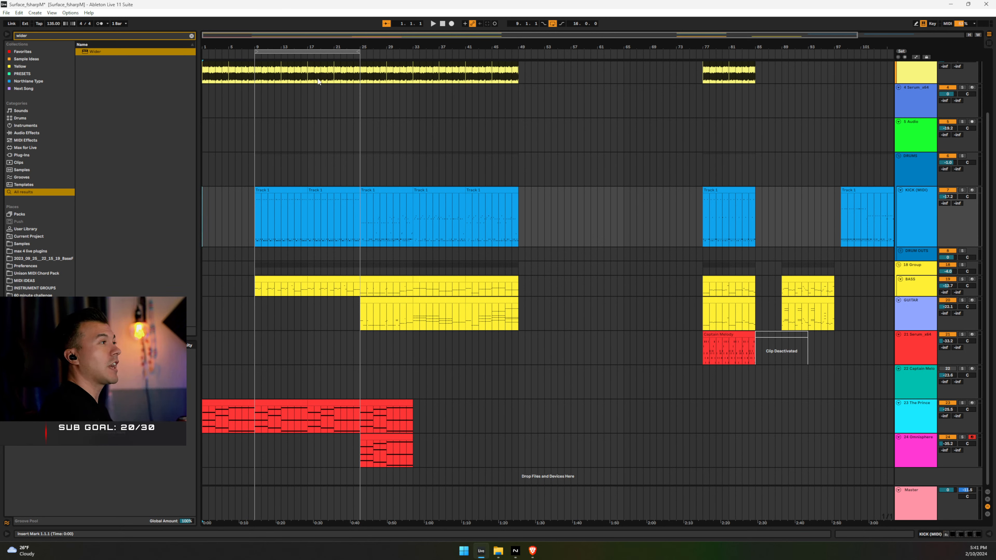
pyautogui.moveTo(258, 53); pyautogui.dragTo(306, 62)
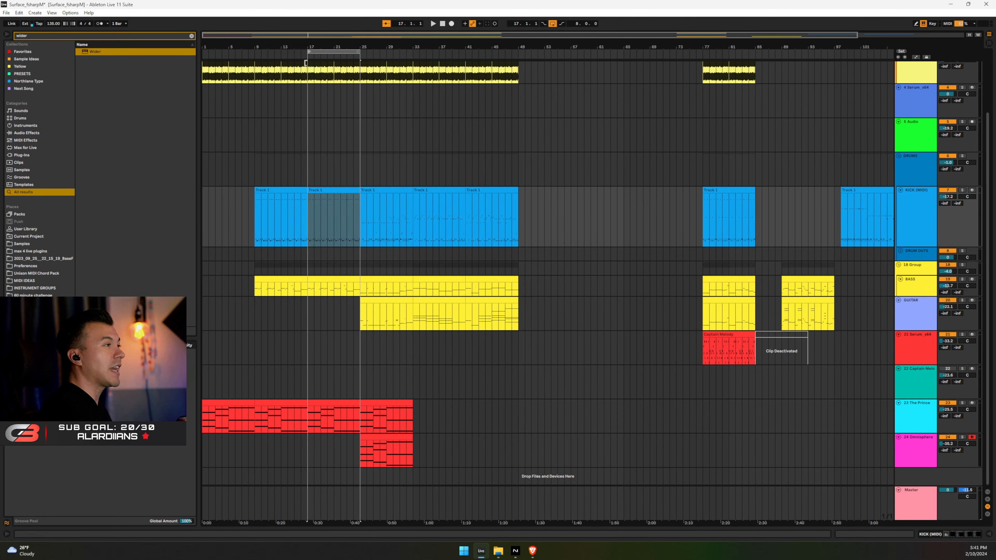
pyautogui.click(324, 51)
pyautogui.hotkey('ctrl', 'd')
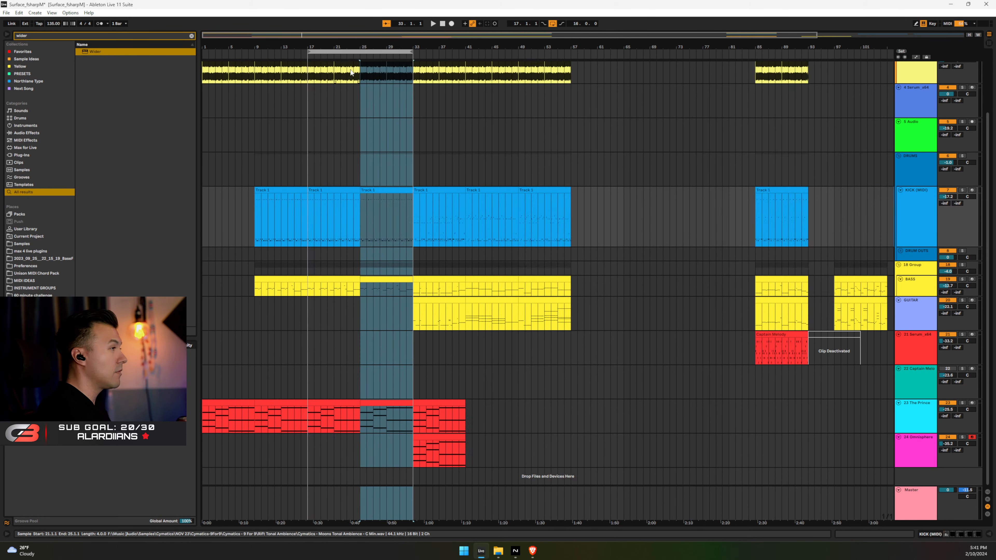
# Select bars 41–57 across all tracks with the loop on them, and shift the section one bar so it starts at bar 42
pyautogui.moveTo(314, 162); pyautogui.dragTo(467, 158)
pyautogui.scroll(1, 329, 77)
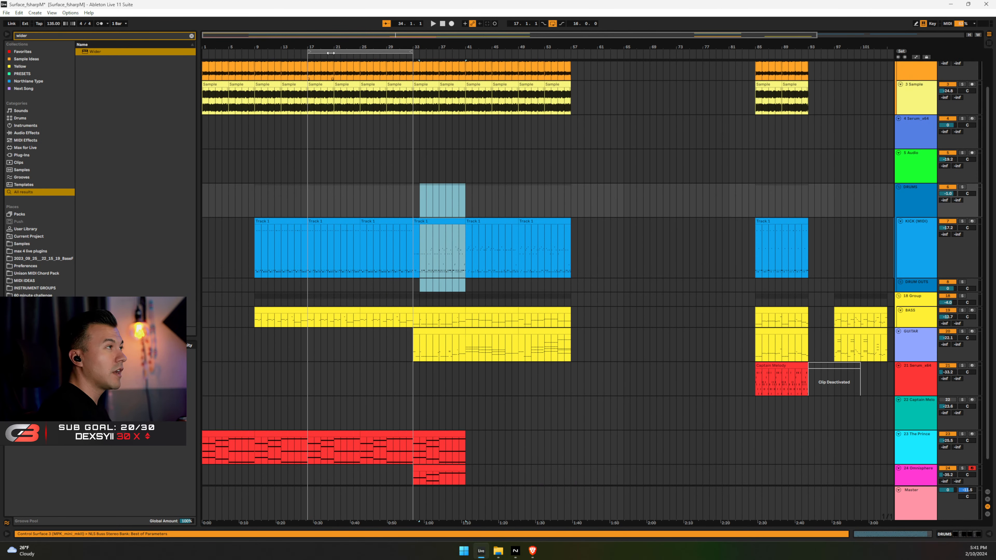
pyautogui.click(332, 51)
pyautogui.moveTo(332, 52); pyautogui.dragTo(485, 52)
pyautogui.click(485, 52)
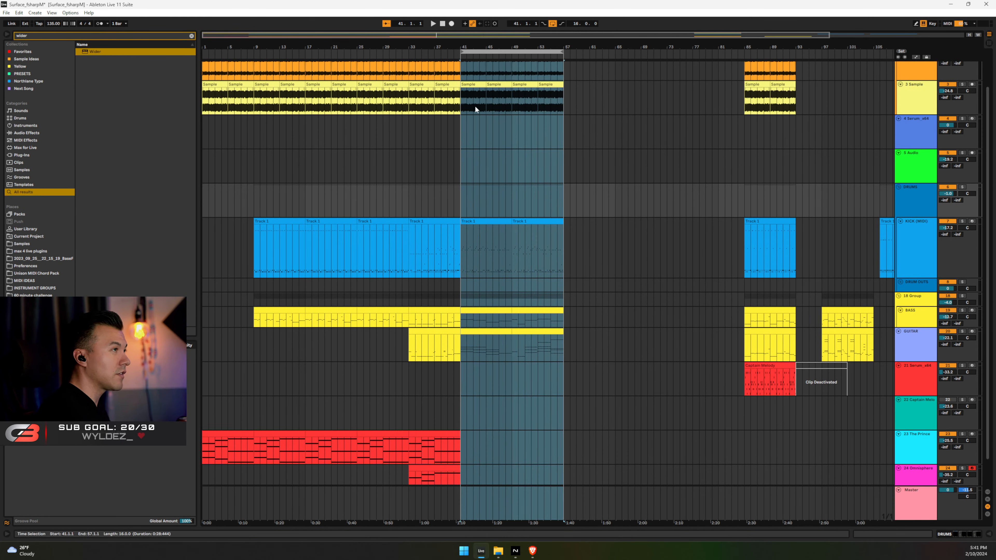
pyautogui.click(476, 120)
pyautogui.press('Right')
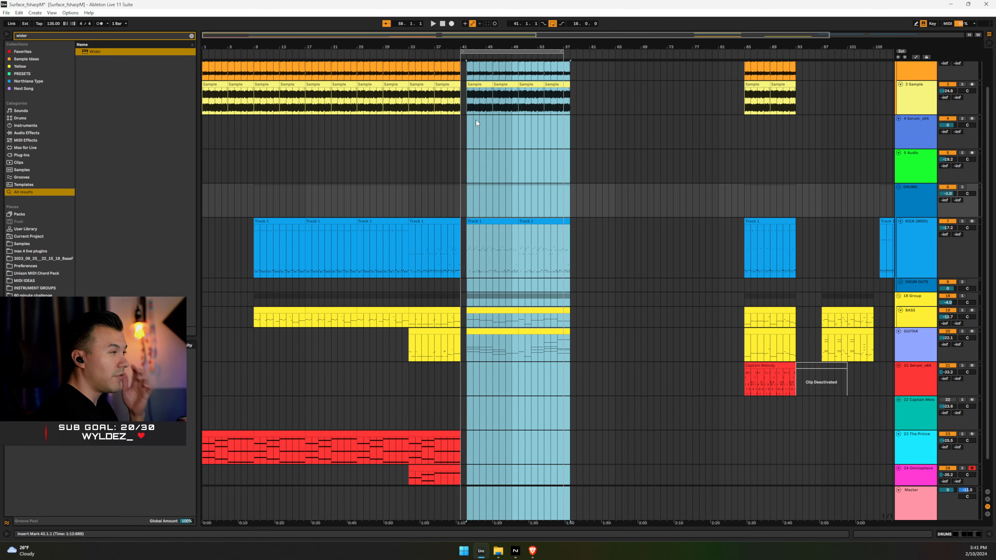
# Set the loop to bars 1–67 and start playback from bar 1
pyautogui.click(568, 52)
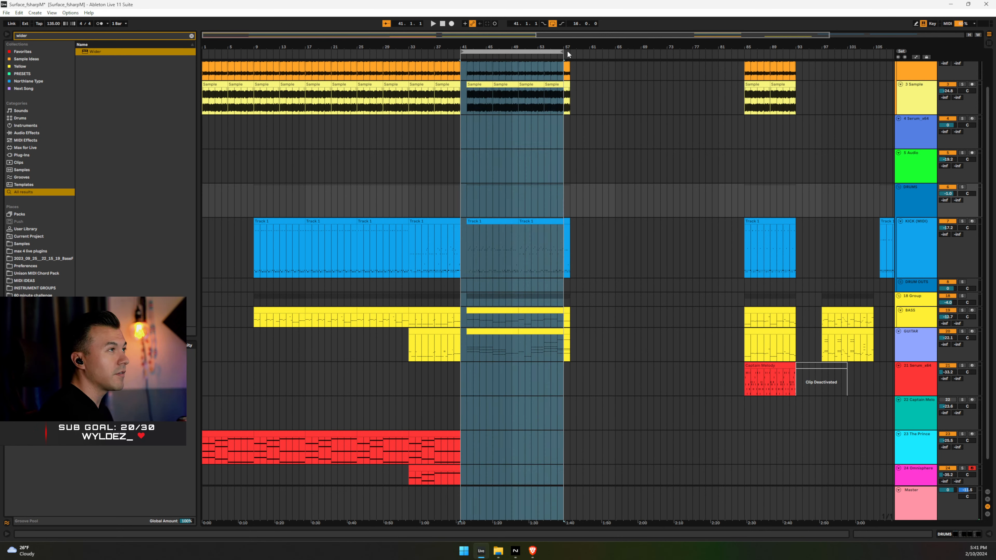
pyautogui.moveTo(461, 51); pyautogui.dragTo(204, 55)
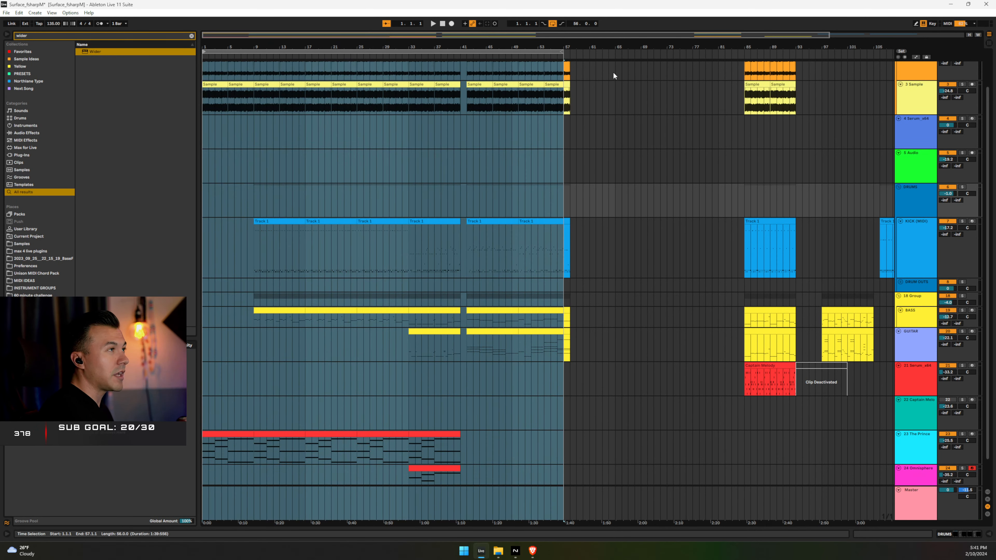
pyautogui.moveTo(561, 50); pyautogui.dragTo(627, 52)
pyautogui.click(482, 120)
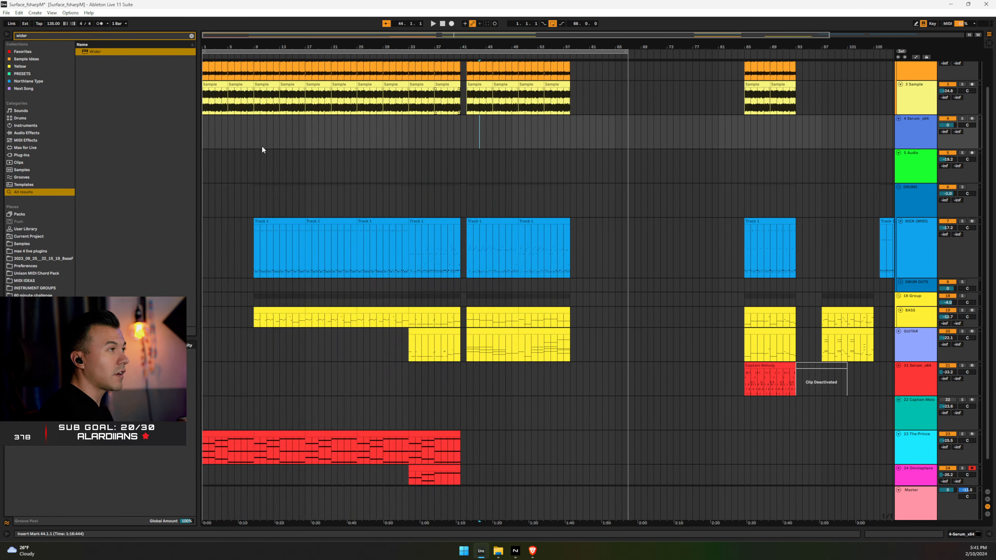
pyautogui.click(442, 24)
pyautogui.press('space')
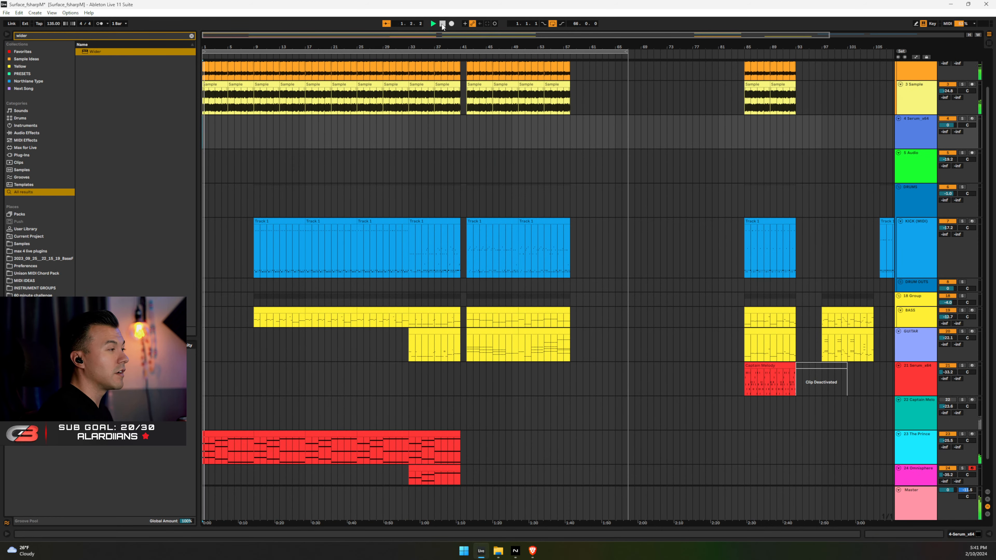
pyautogui.click(222, 434)
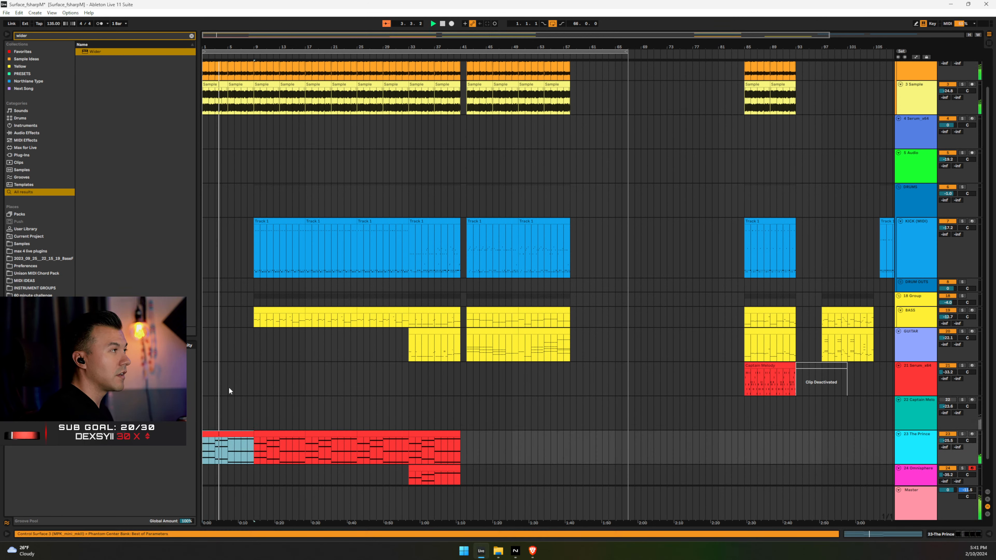
pyautogui.scroll(2, 234, 207)
pyautogui.scroll(-1, 242, 232)
pyautogui.scroll(-2, 242, 234)
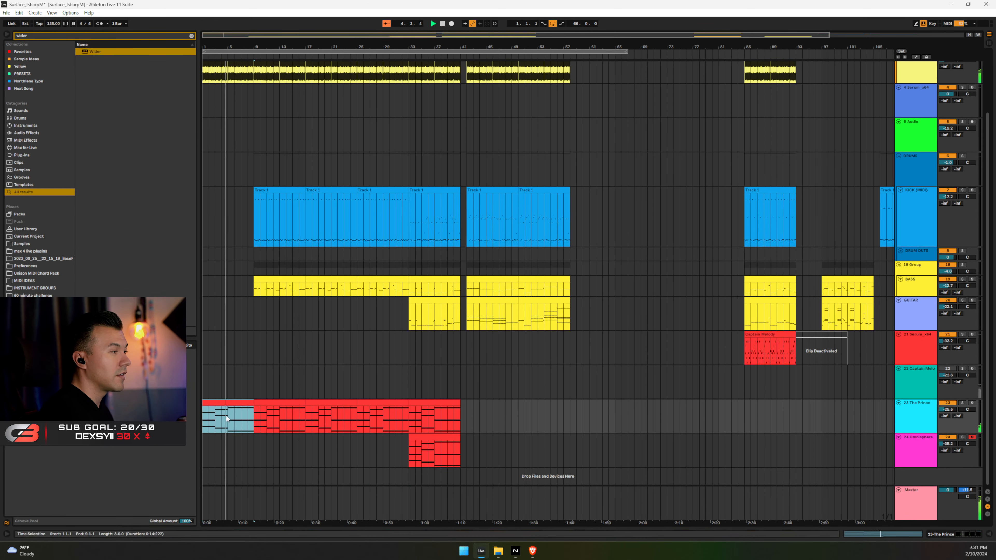
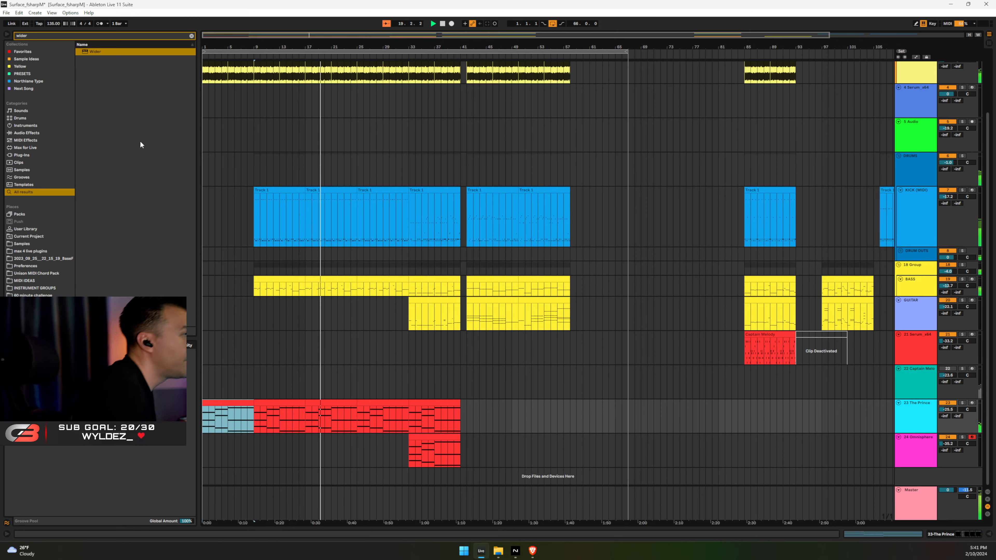
# Open the bar 25 KICK clip and move all its F4 (STACK) notes down to A#1
pyautogui.doubleClick(370, 191)
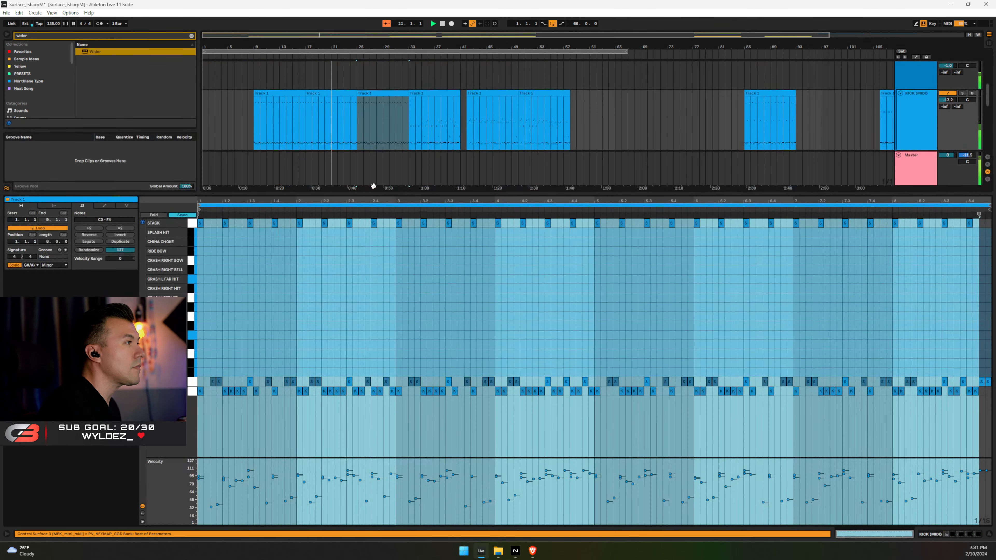
pyautogui.click(192, 229)
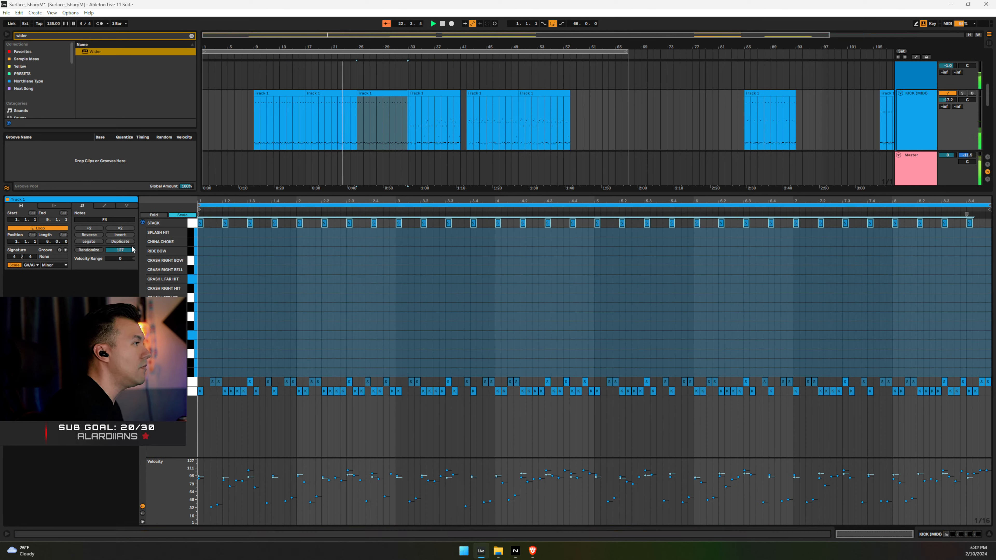
pyautogui.press('Down')
pyautogui.press('Down')
pyautogui.press('Down')
pyautogui.press('Down')
pyautogui.press('Down')
pyautogui.press('Down')
pyautogui.press('Down')
pyautogui.press('Down')
pyautogui.press('Down')
pyautogui.press('Down')
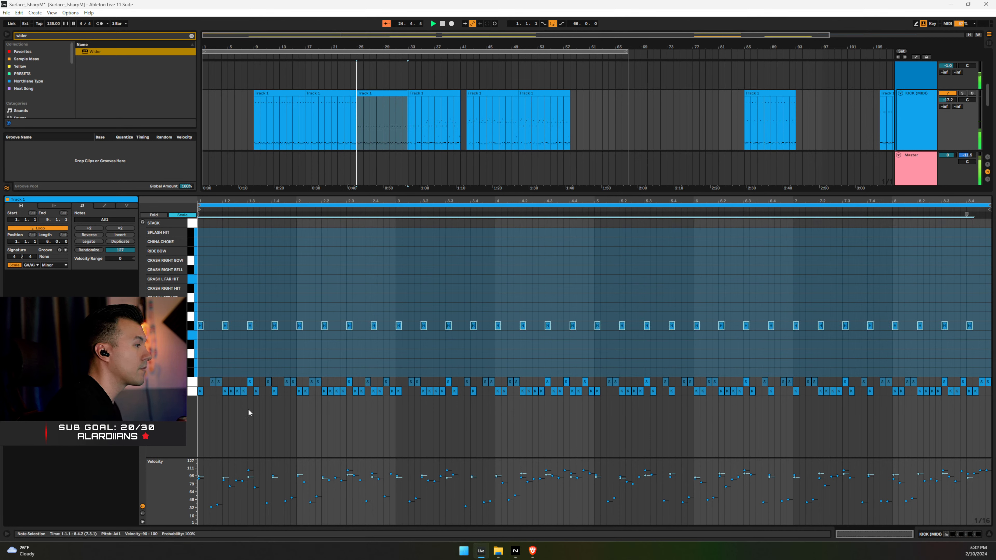
# Check the velocities of the bar 25 clip's A#1 notes and view the notes of the bar 33 KICK clip
pyautogui.click(253, 479)
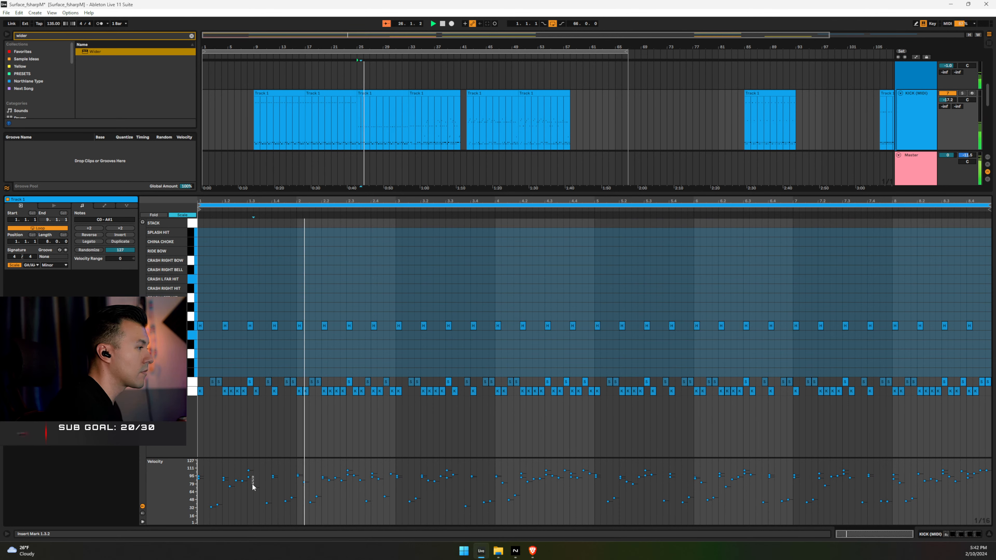
pyautogui.click(193, 327)
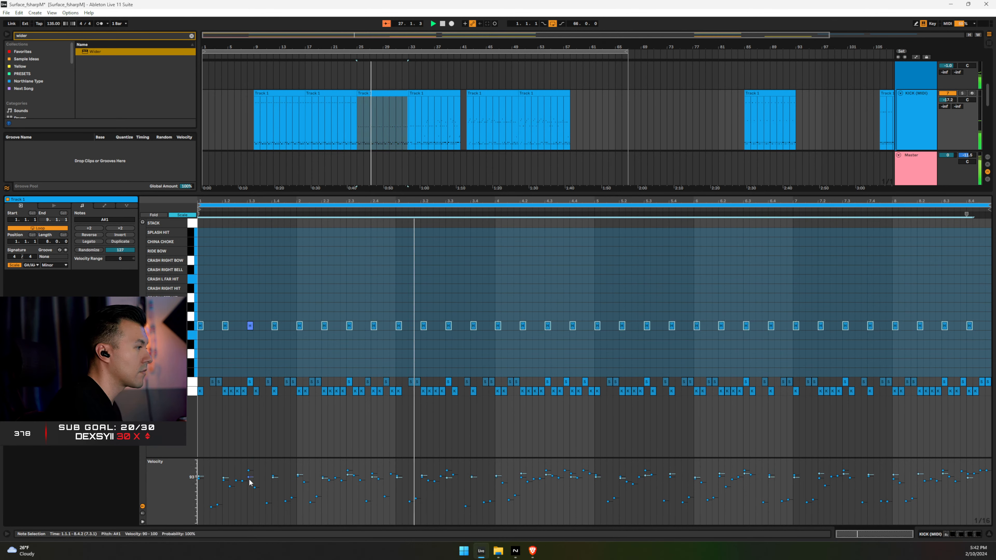
pyautogui.moveTo(248, 478); pyautogui.dragTo(248, 477)
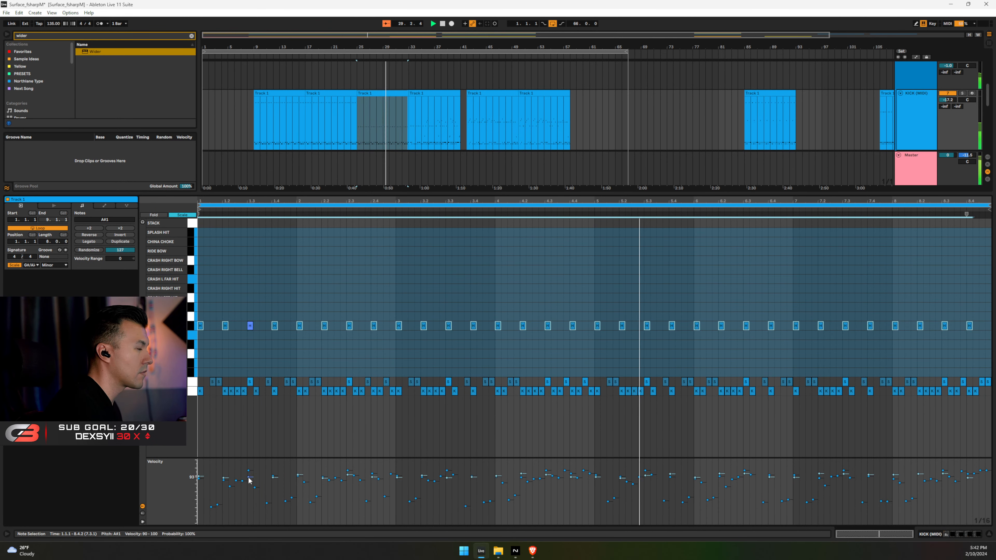
pyautogui.click(427, 93)
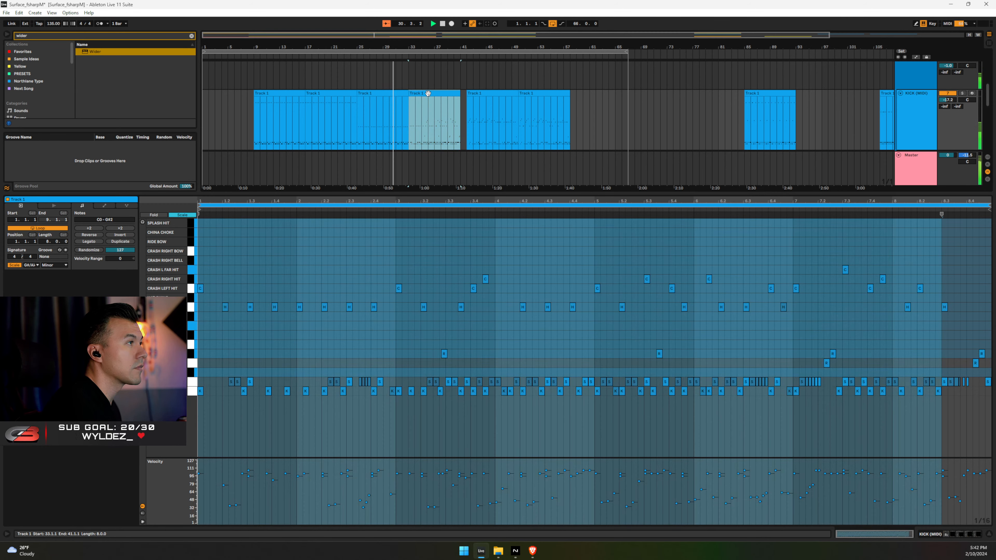
pyautogui.click(988, 531)
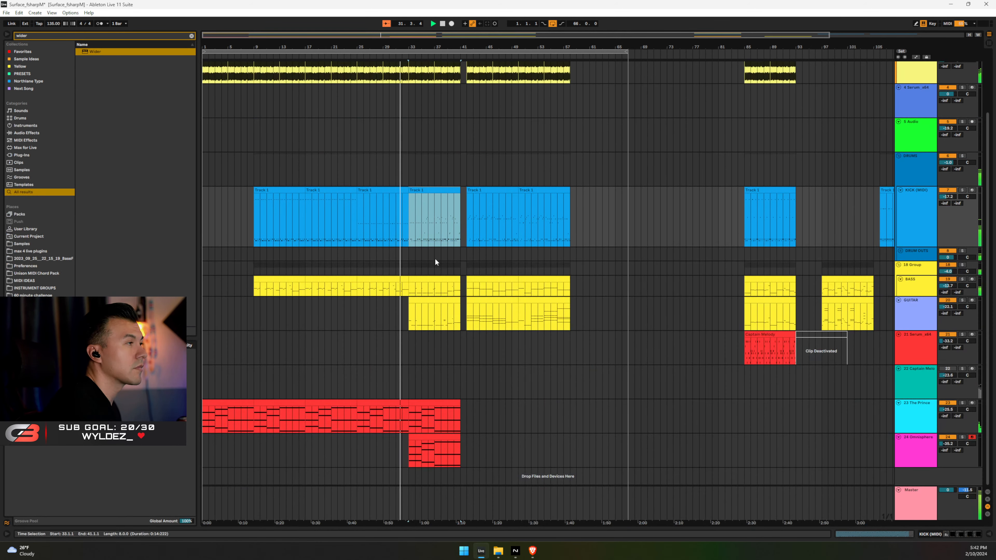
# Split the bar 25 KICK clip at bar 32 and colour the one-bar piece before bar 33 red
pyautogui.click(404, 200)
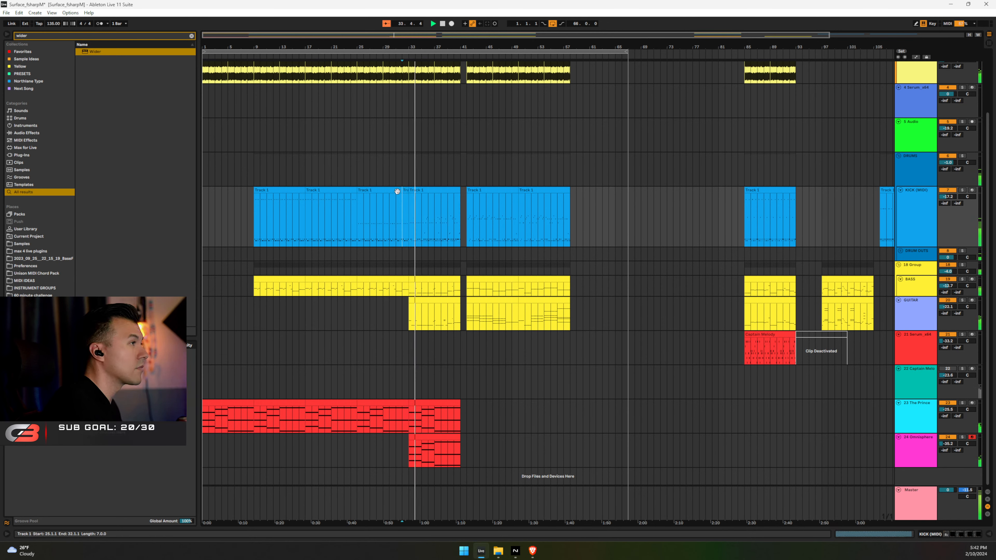
pyautogui.rightClick(406, 192)
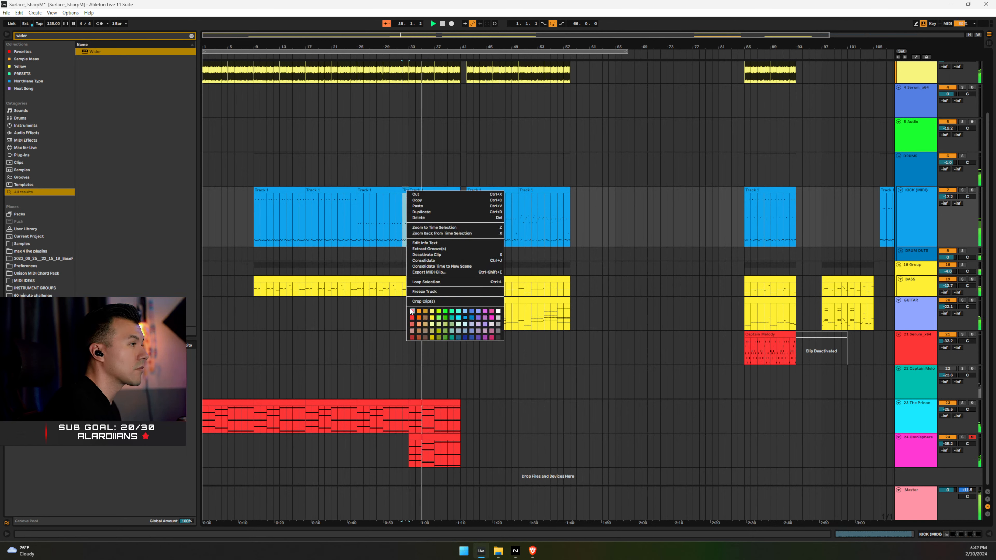
pyautogui.click(420, 326)
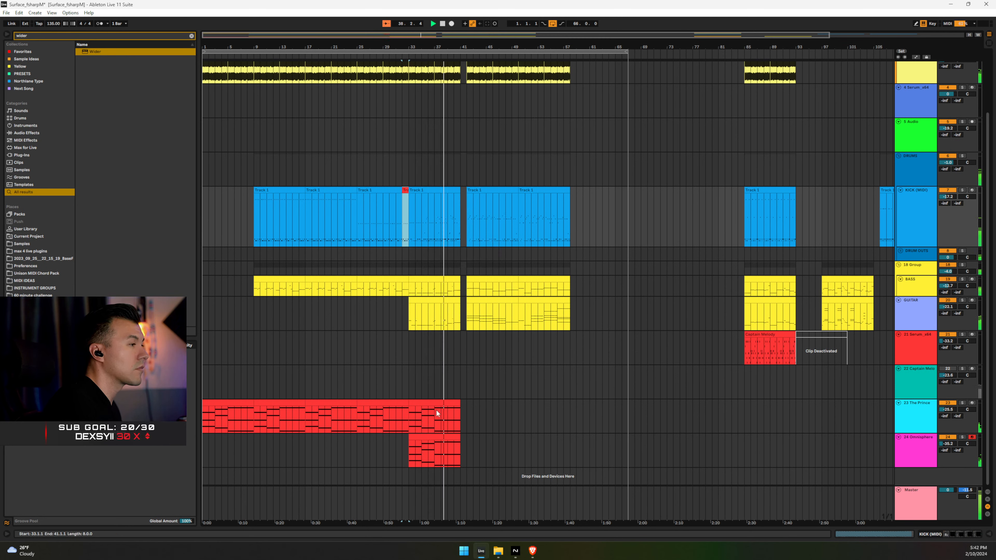
# Copy the Captain Melody clip from bar 85 to bar 42 and set the Serum track's volume to -32.3 dB
pyautogui.click(434, 427)
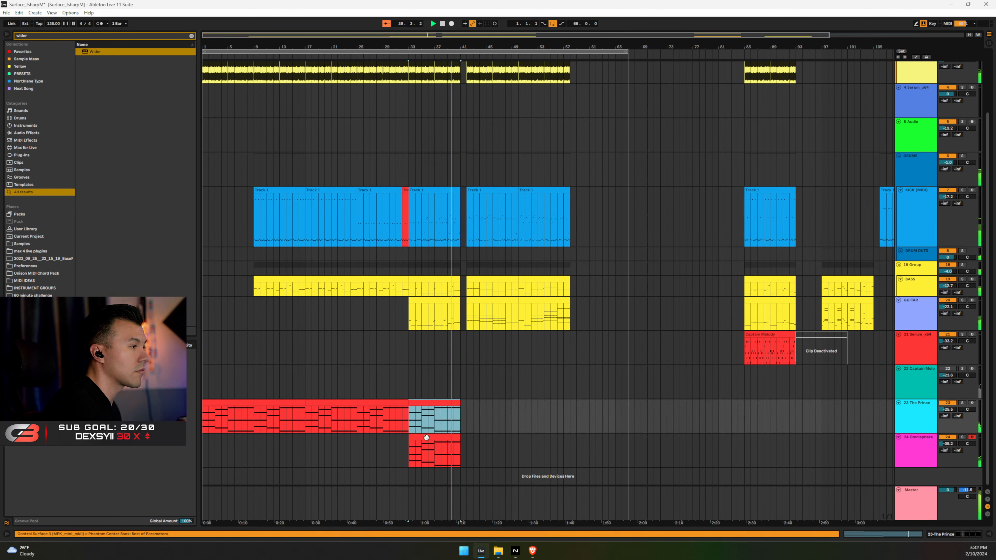
pyautogui.moveTo(772, 344); pyautogui.dragTo(494, 340)
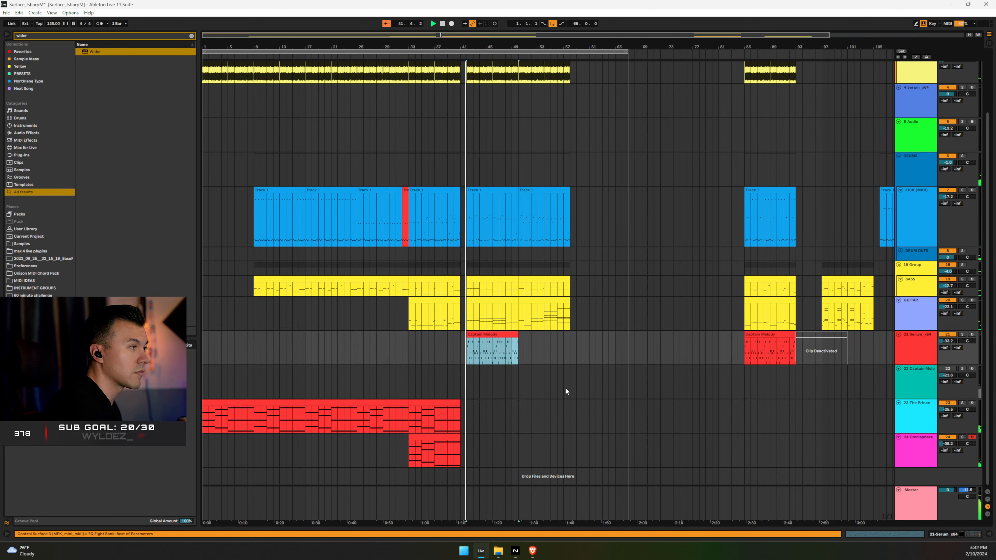
pyautogui.moveTo(947, 341); pyautogui.dragTo(947, 338)
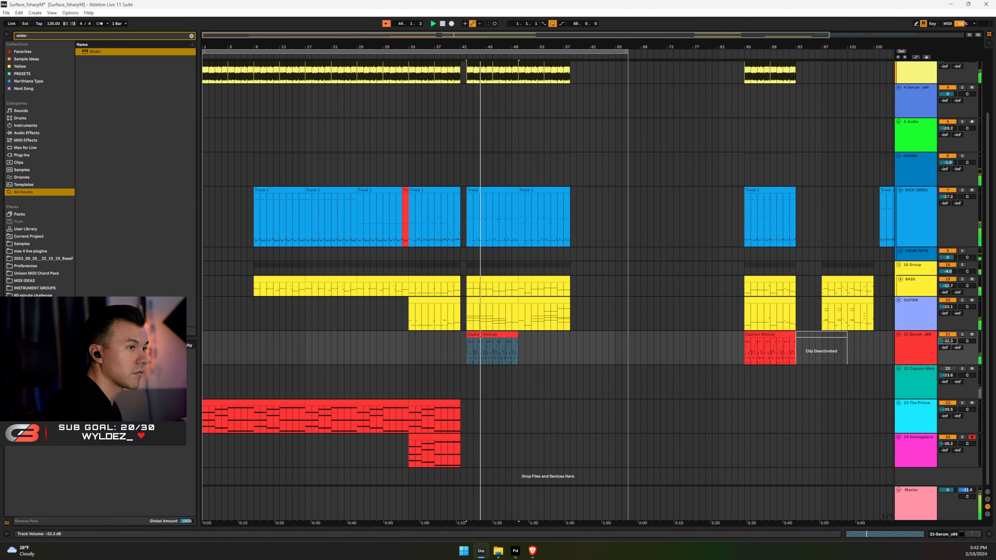
# View the notes of the bar 42 Captain Melody clip and duplicate the clip to bar 50
pyautogui.doubleClick(480, 336)
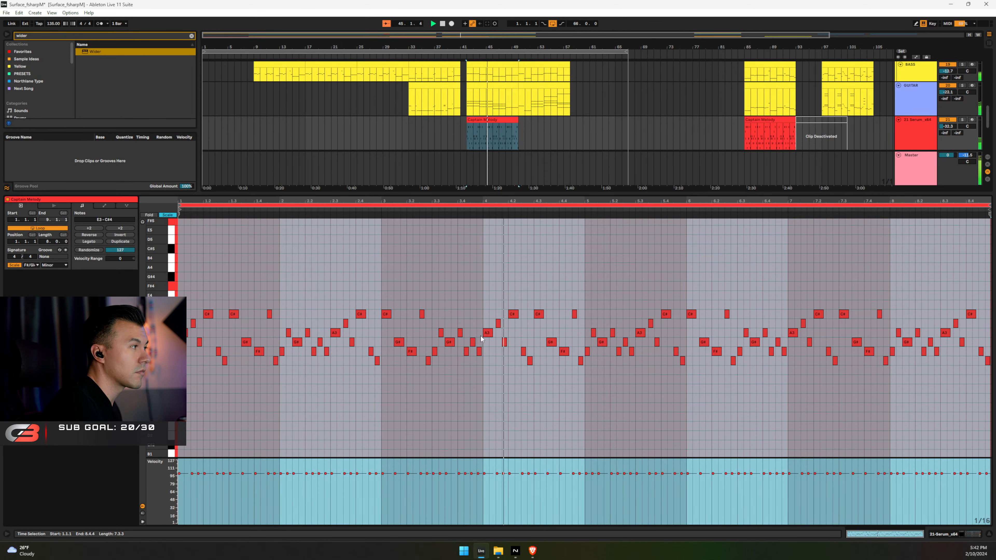
pyautogui.click(989, 534)
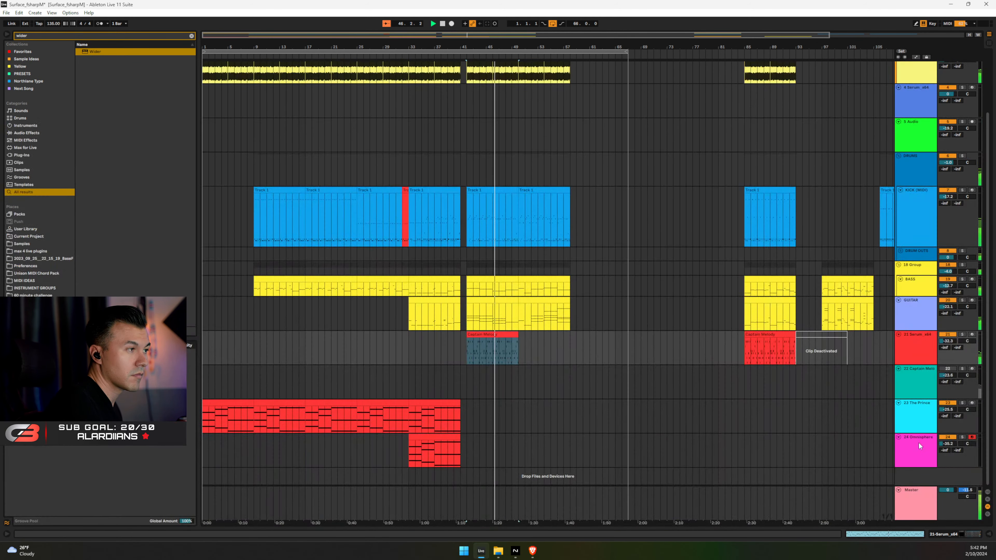
pyautogui.click(514, 347)
pyautogui.hotkey('ctrl', 'd')
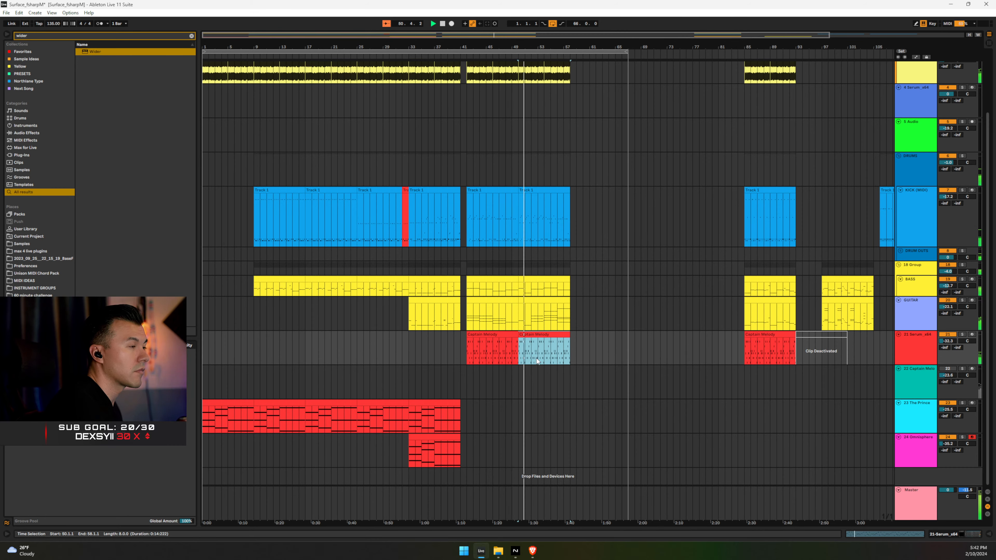
# Lengthen all notes of the duplicated bar 50 Captain Melody clip so each sustains until its pitch repeats
pyautogui.click(526, 329)
pyautogui.doubleClick(527, 334)
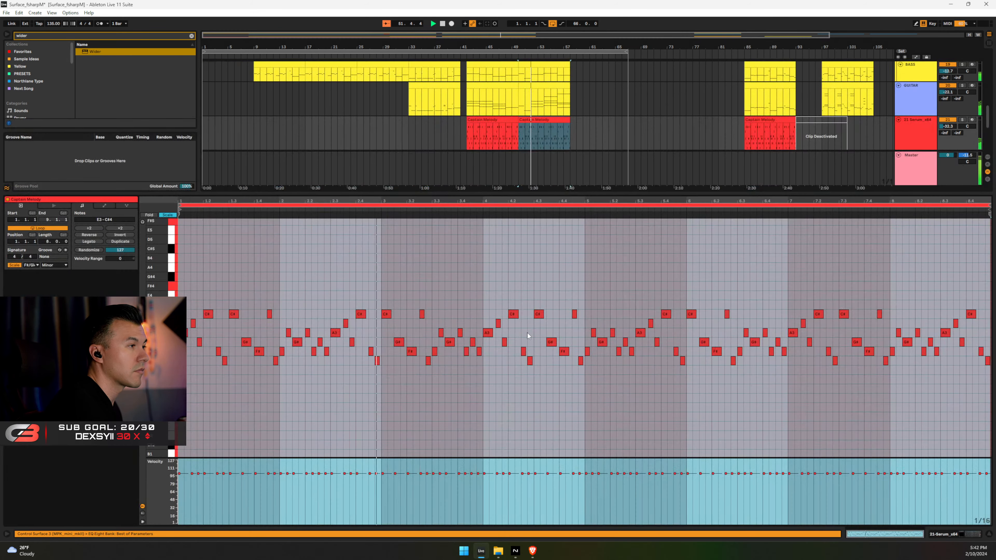
pyautogui.click(419, 271)
pyautogui.hotkey('ctrl', 'a')
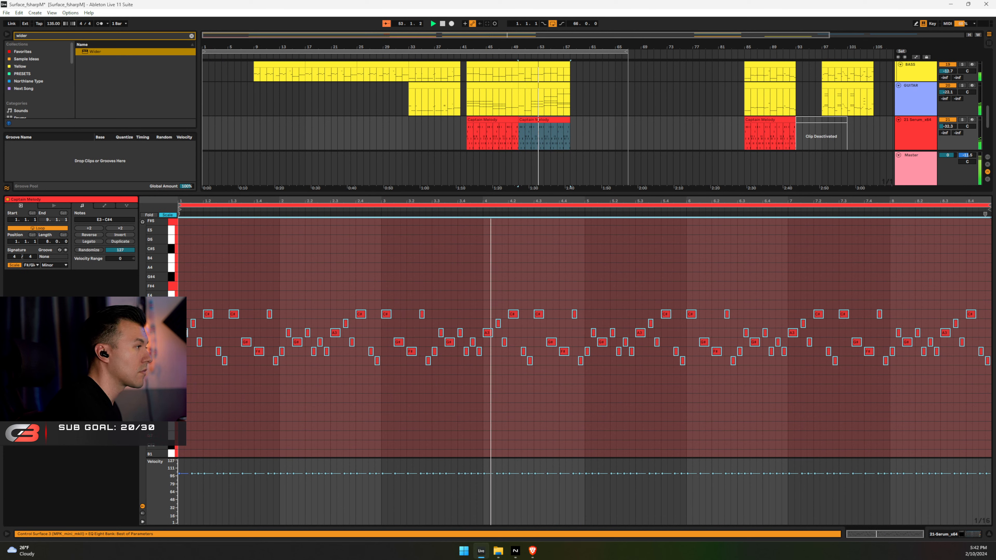
pyautogui.moveTo(187, 333); pyautogui.dragTo(340, 325)
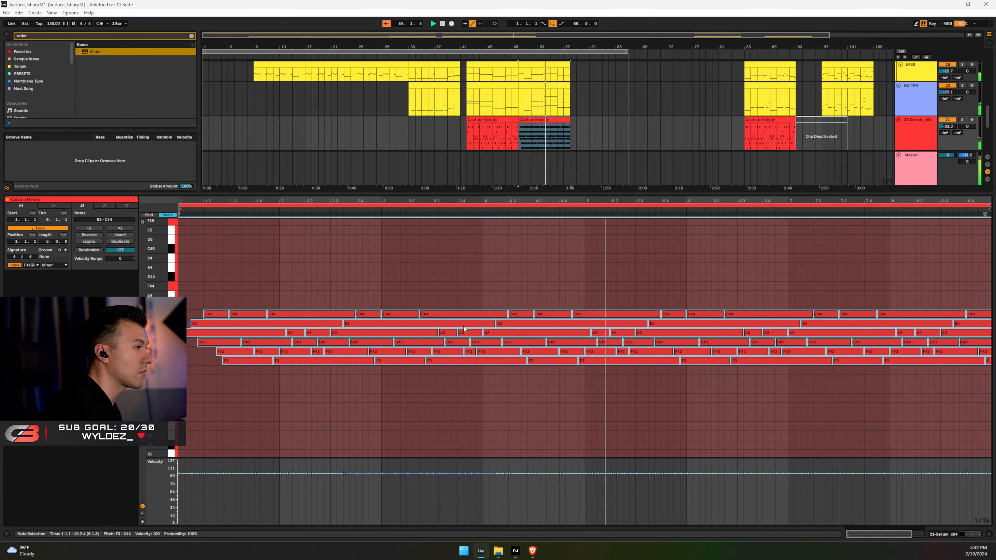
# Play the sustained Captain Melody from bar 50 with the Serum track soloed and inspect its synth settings
pyautogui.click(961, 123)
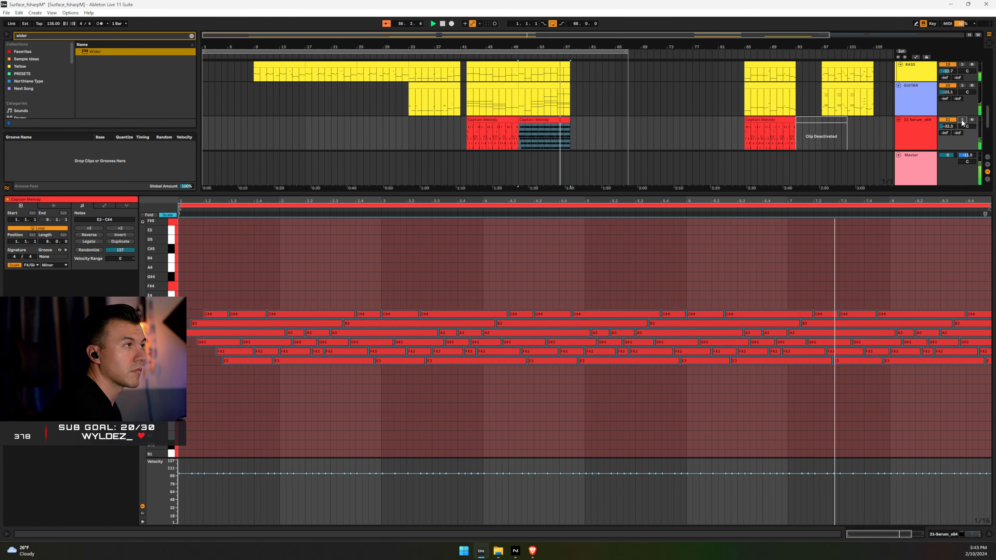
pyautogui.click(910, 130)
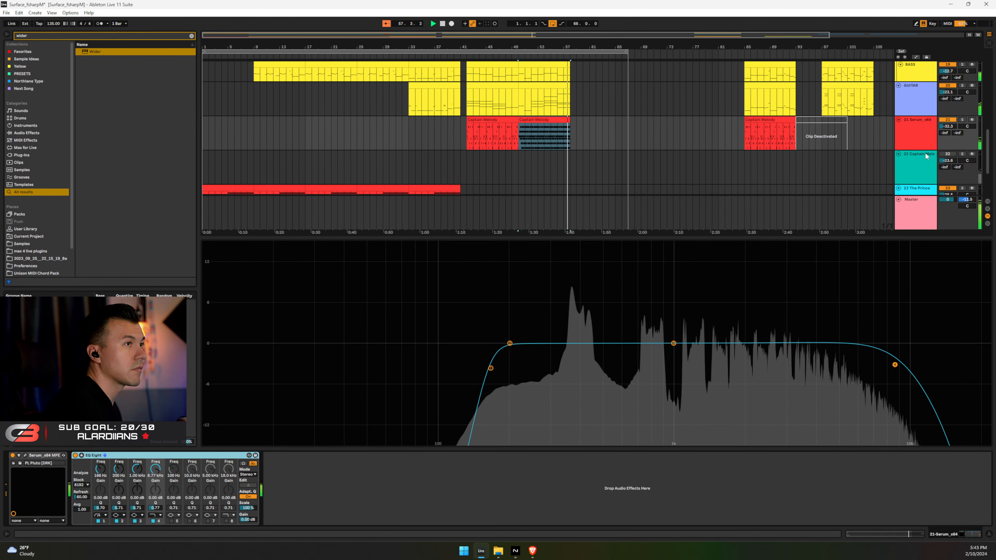
pyautogui.click(25, 456)
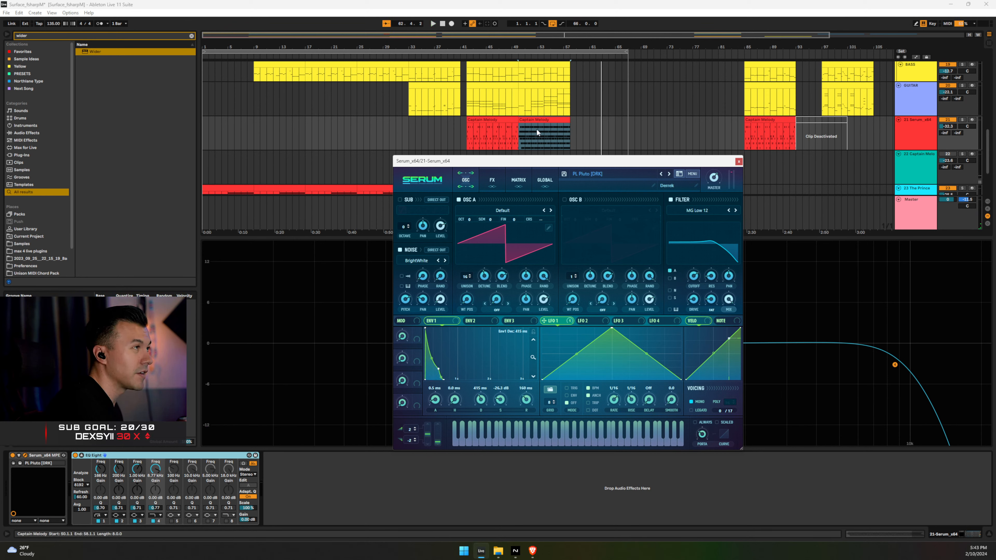
pyautogui.click(520, 135)
pyautogui.press('space')
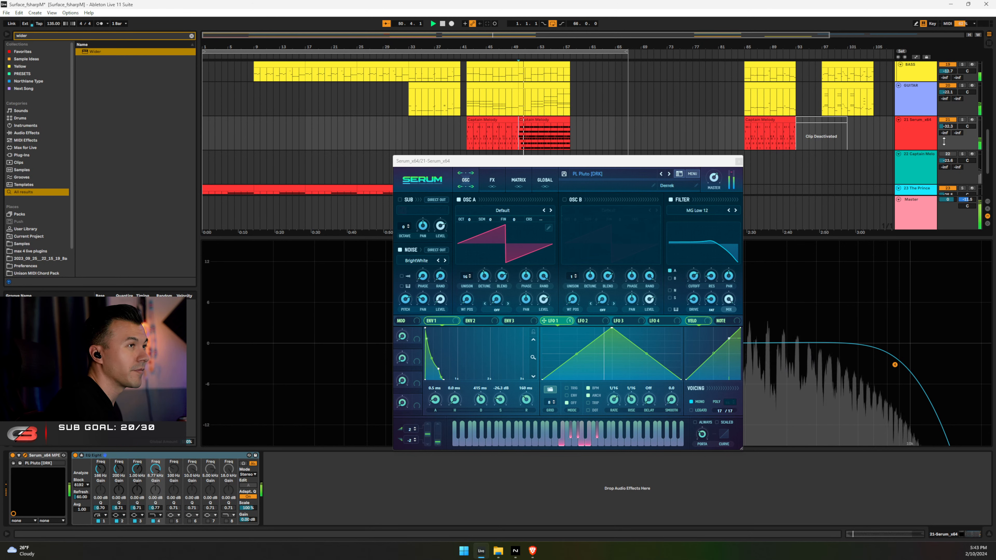
pyautogui.click(738, 161)
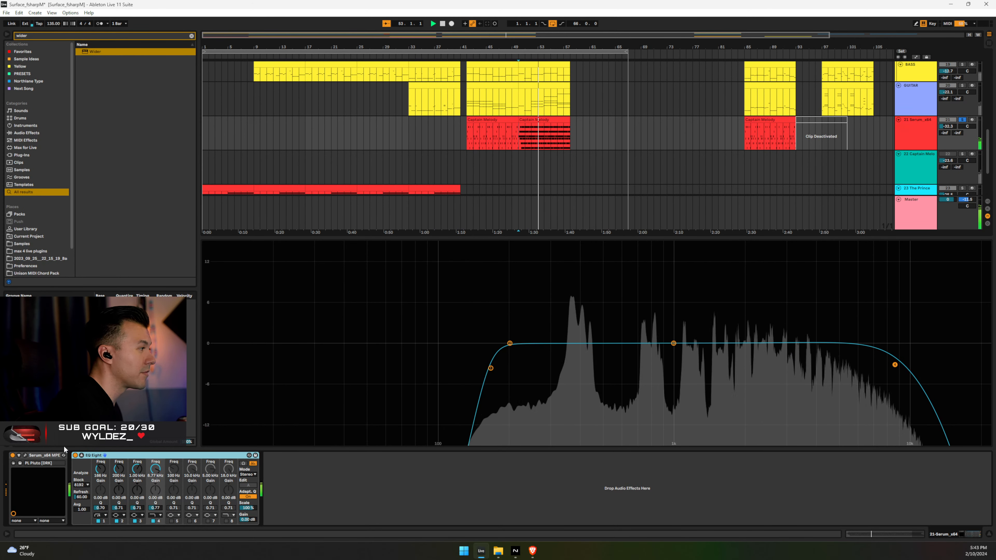
# Reorder the Serum effects so the compressor comes first, followed by the delay and the reverb
pyautogui.click(25, 455)
pyautogui.click(498, 177)
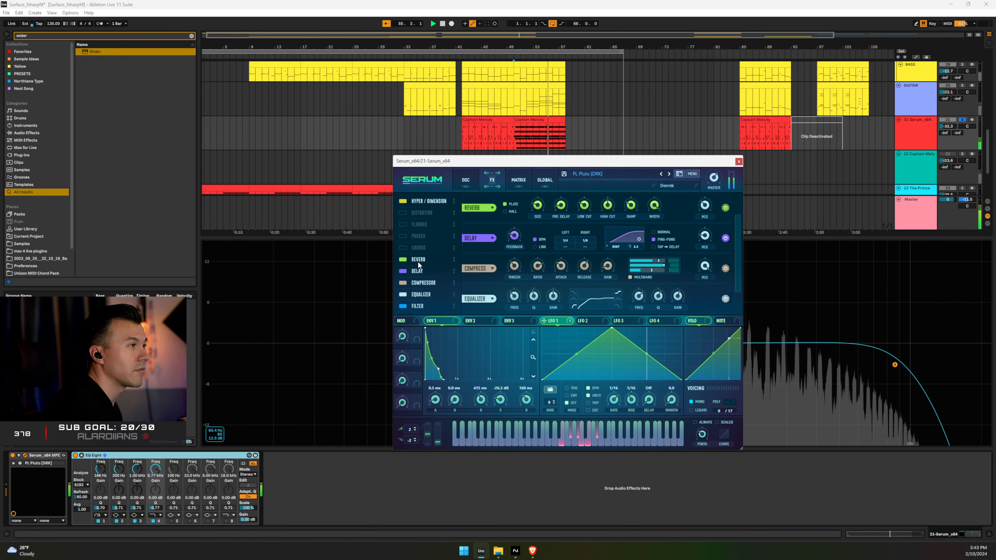
pyautogui.moveTo(423, 283); pyautogui.dragTo(423, 254)
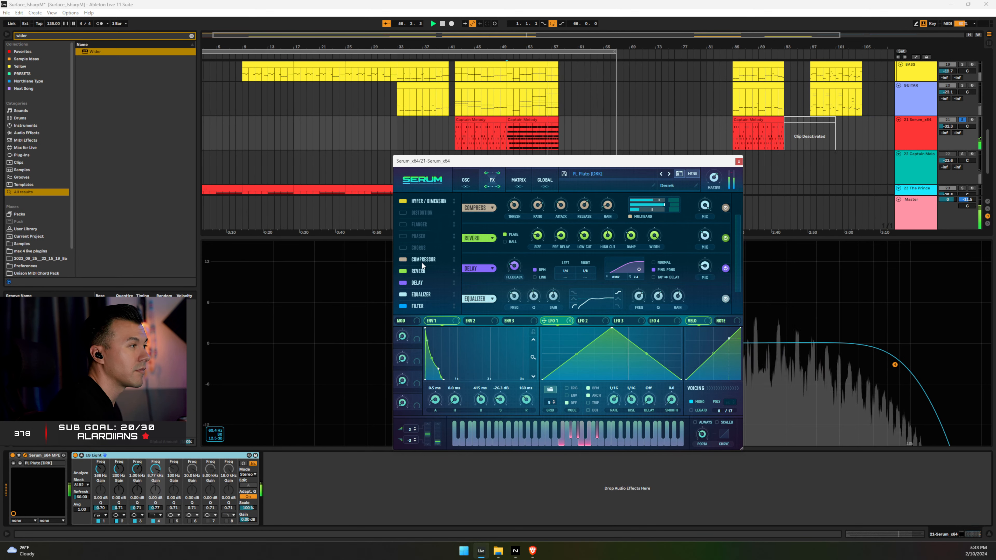
pyautogui.scroll(-1, 681, 212)
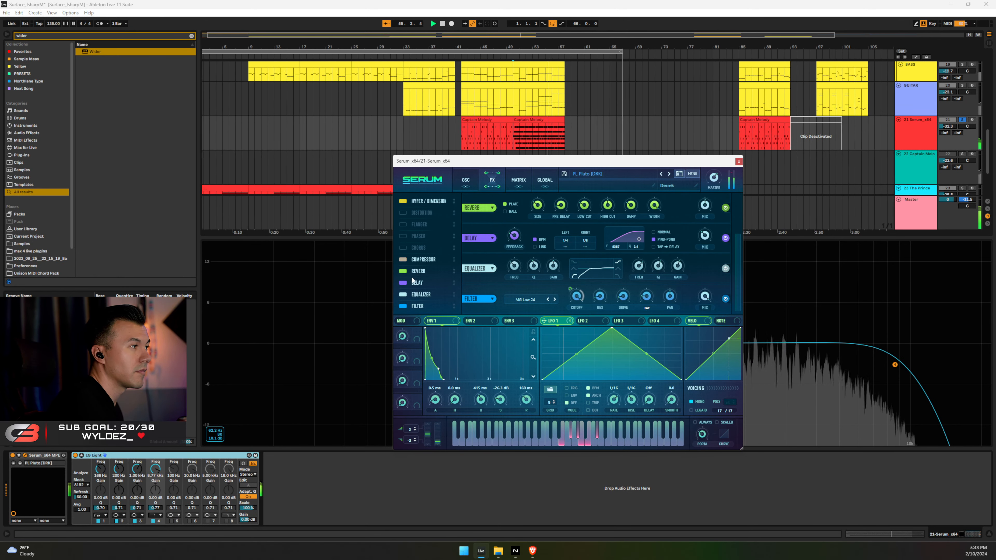
pyautogui.moveTo(416, 282); pyautogui.dragTo(416, 268)
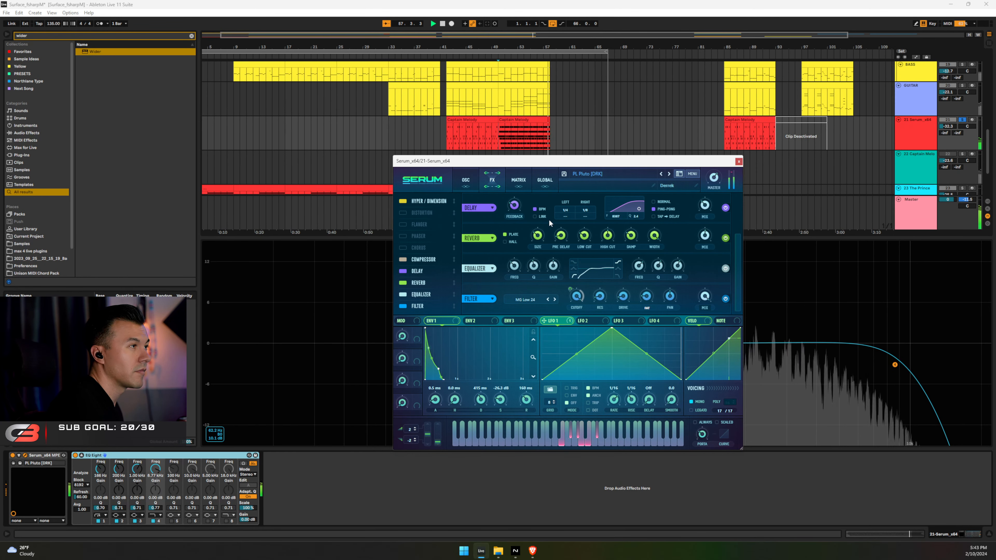
# Link the Serum delay's left and right times at 1/8 and replay the melody
pyautogui.moveTo(565, 210)
pyautogui.mouseDown()
pyautogui.moveTo(562, 238)
pyautogui.moveTo(564, 209)
pyautogui.mouseUp()
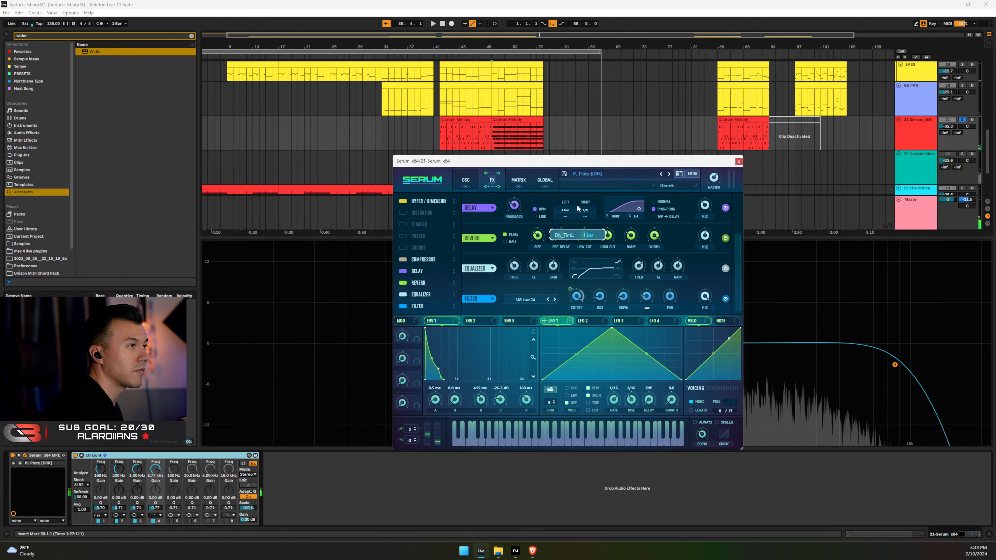
pyautogui.press('space')
pyautogui.press('space')
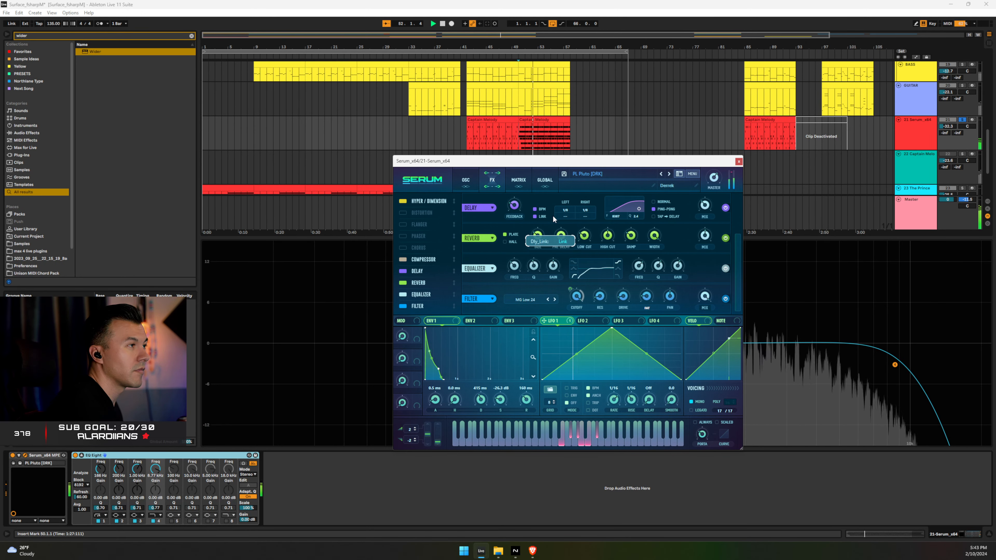
pyautogui.click(739, 161)
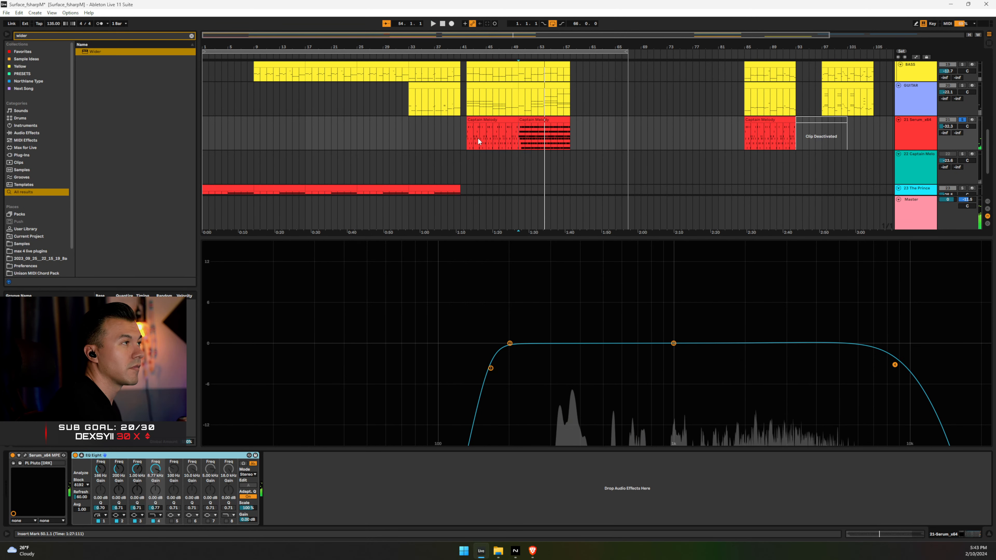
# Listen to the soloed Captain Melody clips from bar 42 and review the order and settings of the Serum effects
pyautogui.click(468, 136)
pyautogui.press('space')
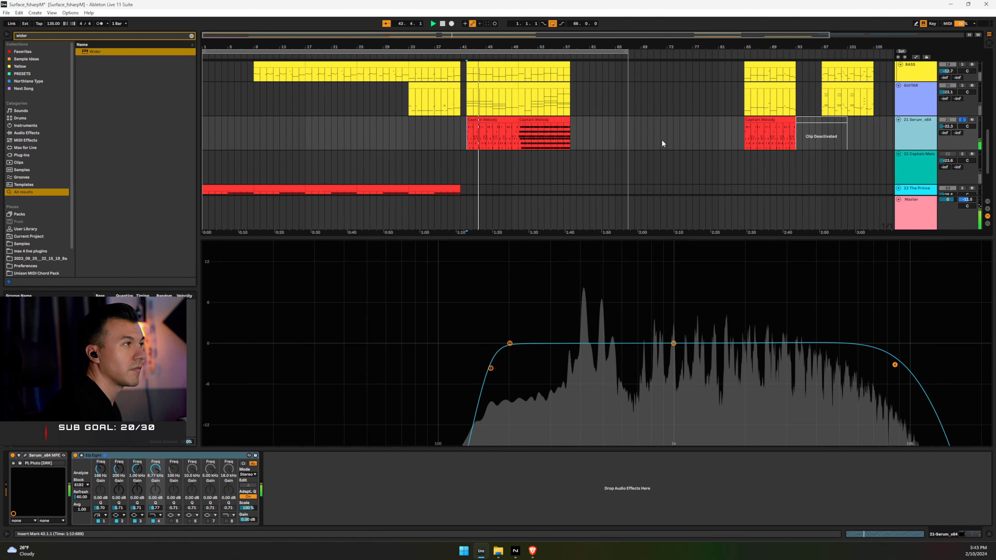
pyautogui.click(494, 119)
pyautogui.click(891, 126)
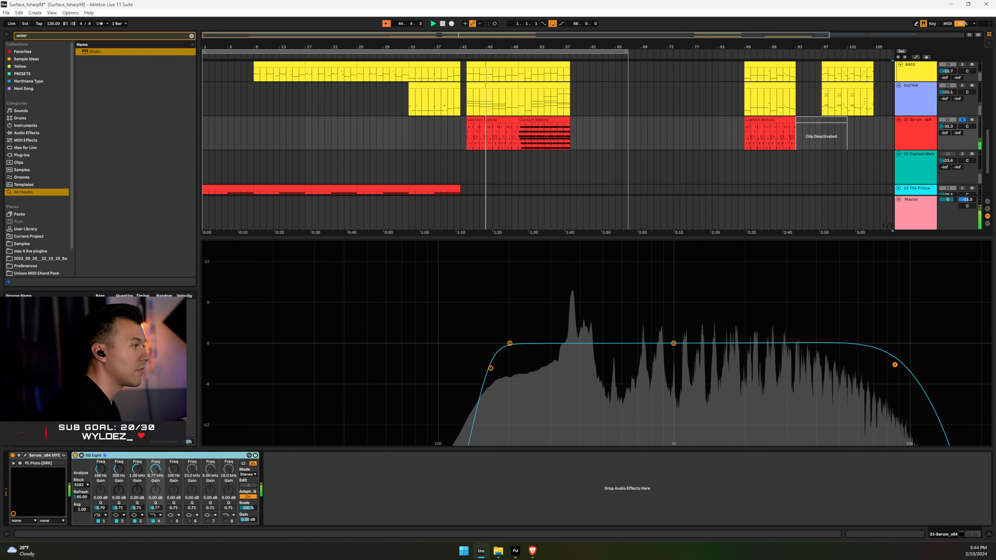
pyautogui.click(14, 462)
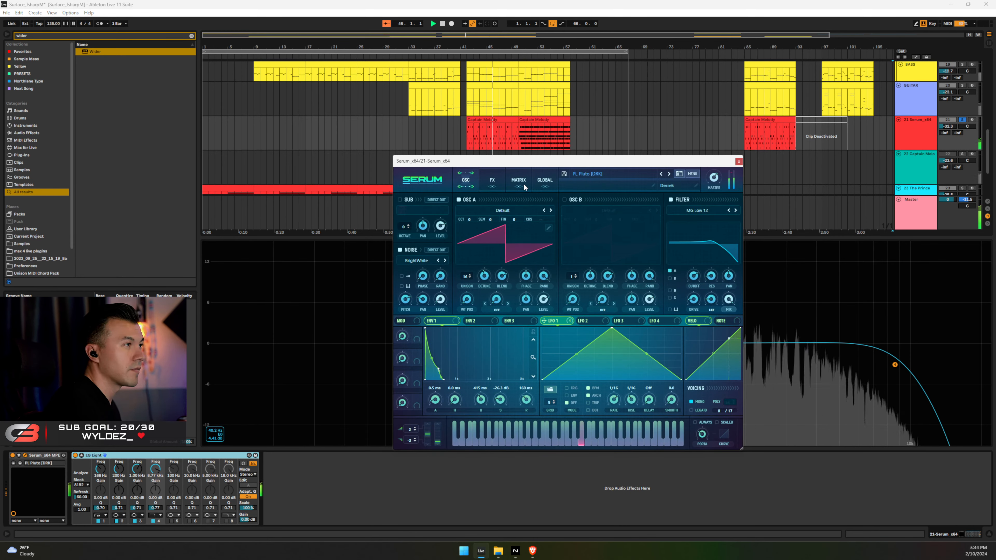
pyautogui.click(510, 180)
pyautogui.click(501, 180)
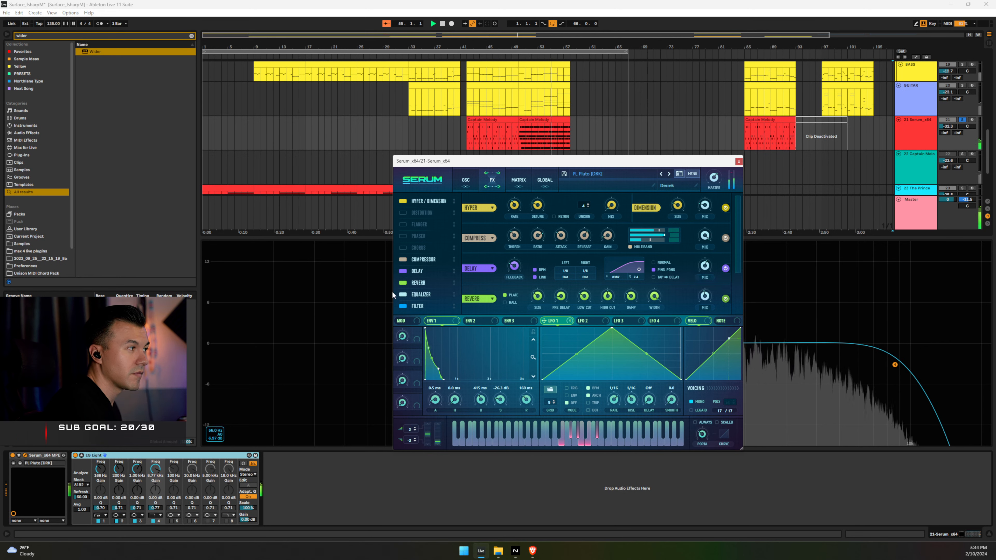
pyautogui.click(429, 281)
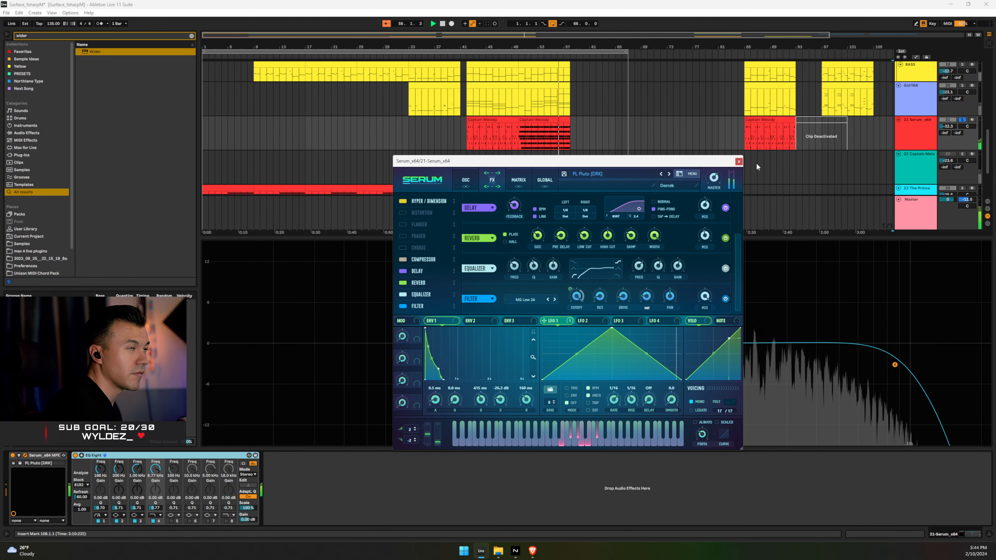
pyautogui.click(739, 162)
pyautogui.click(467, 138)
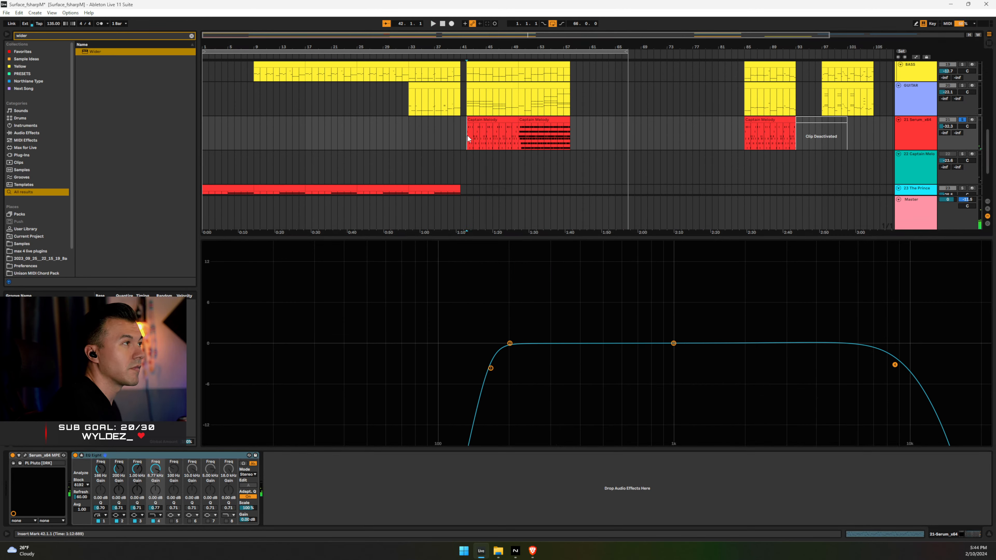
# Replace the opening STACK note of the bar 9 KICK clip with a CRASH L FAR HIT note
pyautogui.click(990, 535)
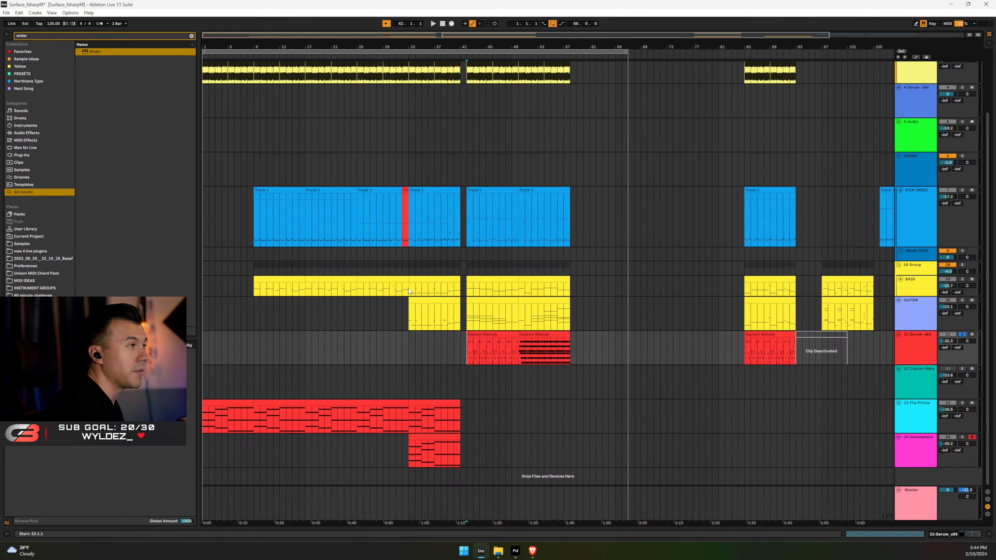
pyautogui.click(454, 255)
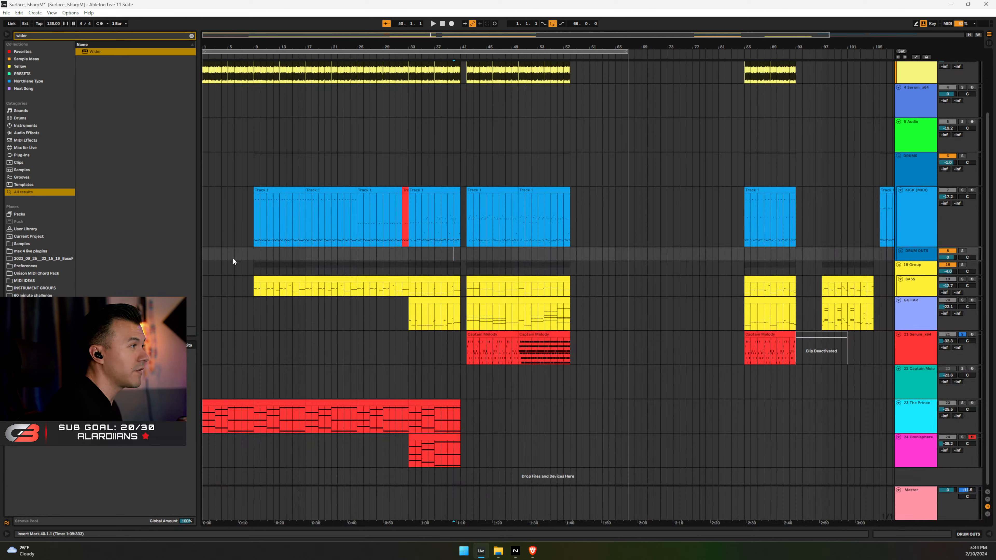
pyautogui.click(203, 253)
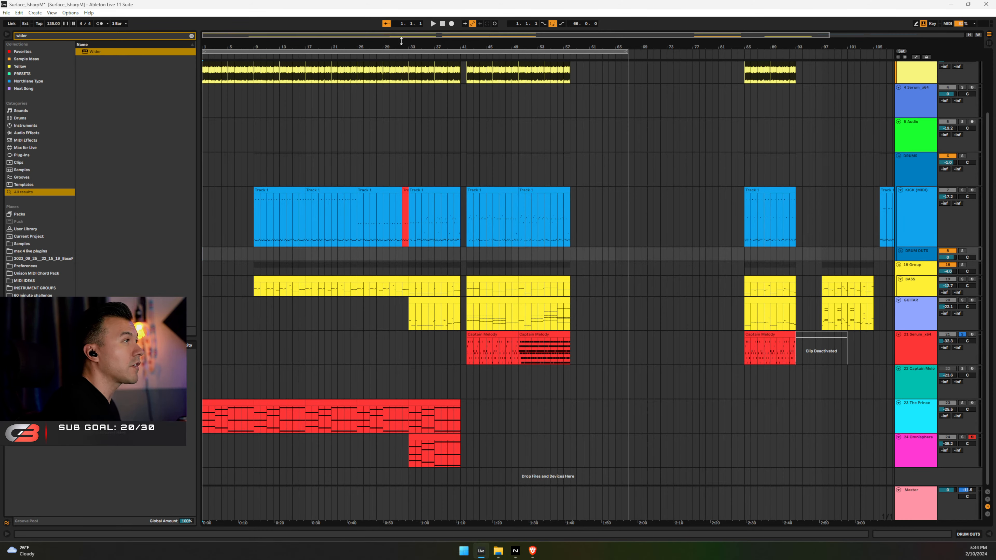
pyautogui.moveTo(401, 41); pyautogui.dragTo(433, 198)
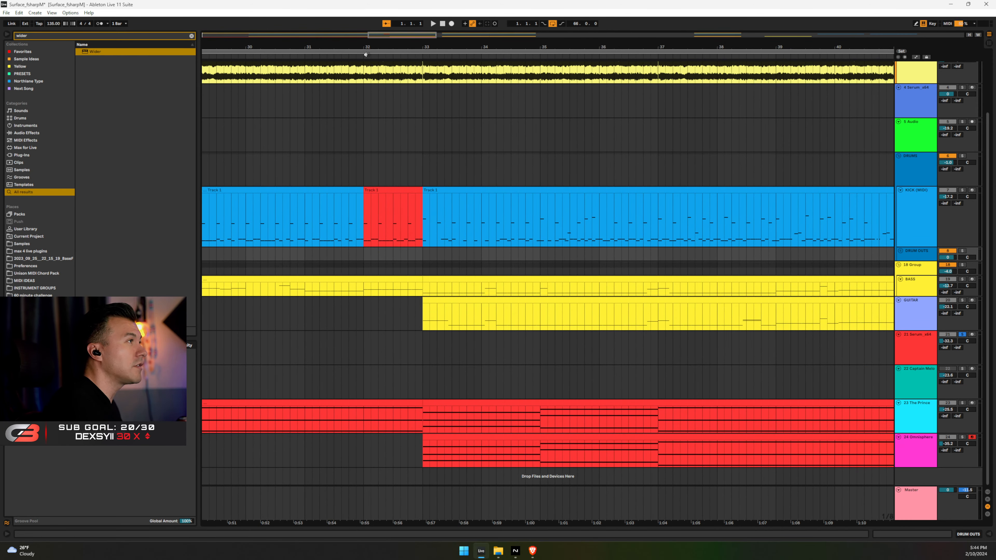
pyautogui.moveTo(366, 48); pyautogui.dragTo(465, 32)
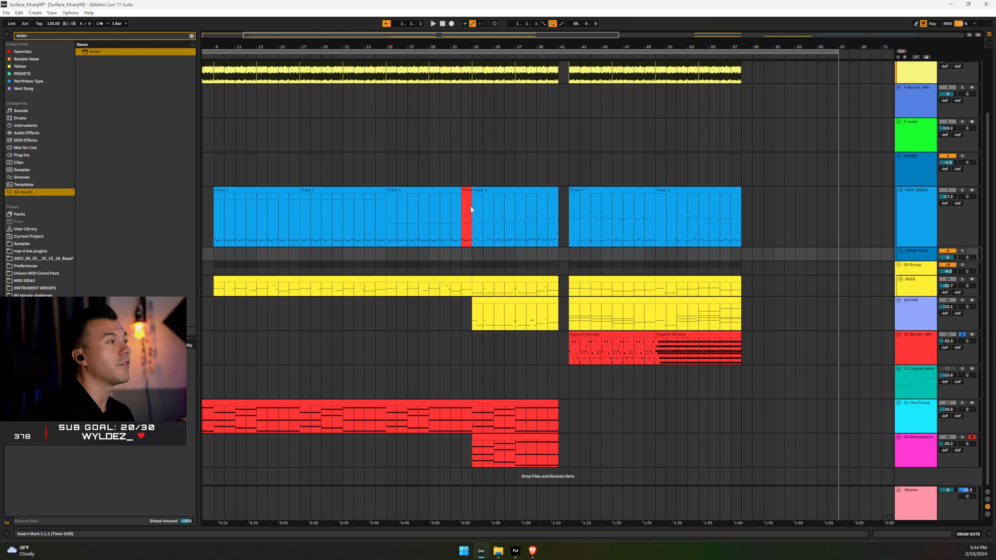
pyautogui.click(376, 210)
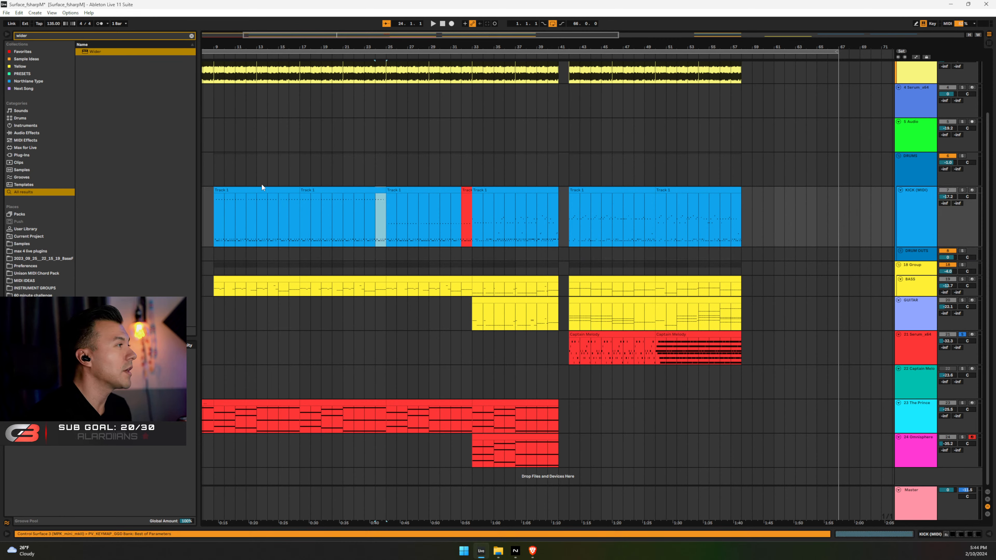
pyautogui.doubleClick(222, 190)
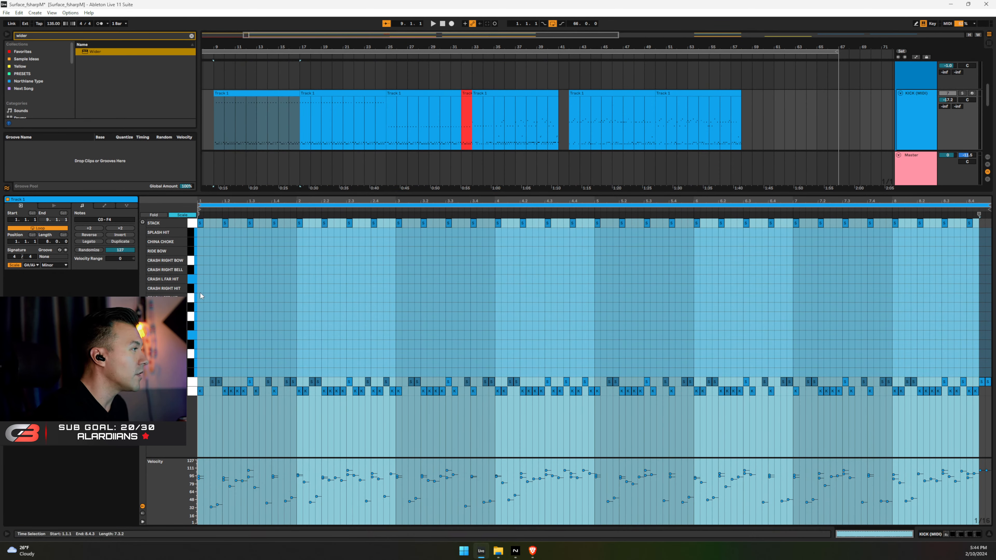
pyautogui.doubleClick(200, 278)
# Play the bar 9 drums with the Serum solo cleared and turn off the scale filter to show all drum rows
pyautogui.press('space')
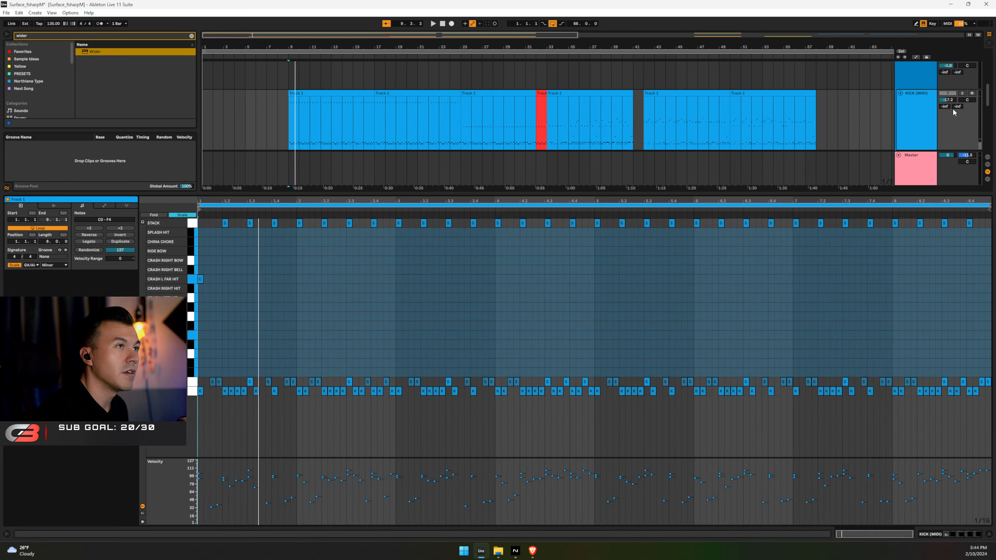
pyautogui.scroll(5, 954, 113)
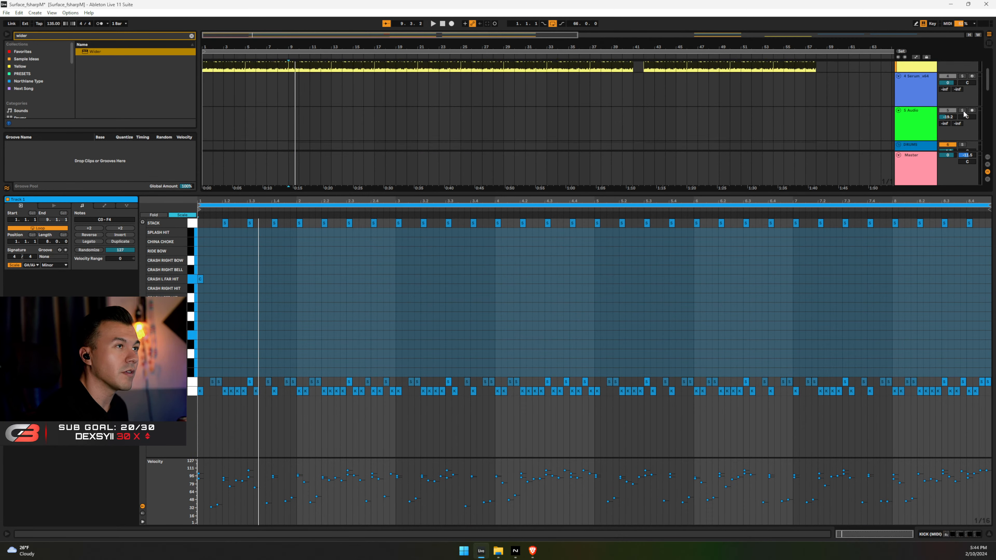
pyautogui.press('space')
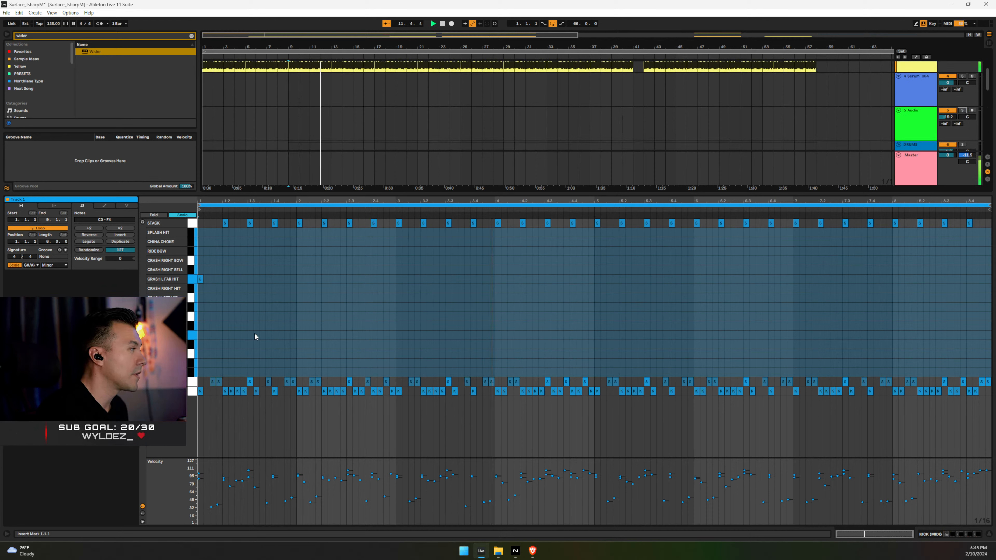
pyautogui.click(174, 215)
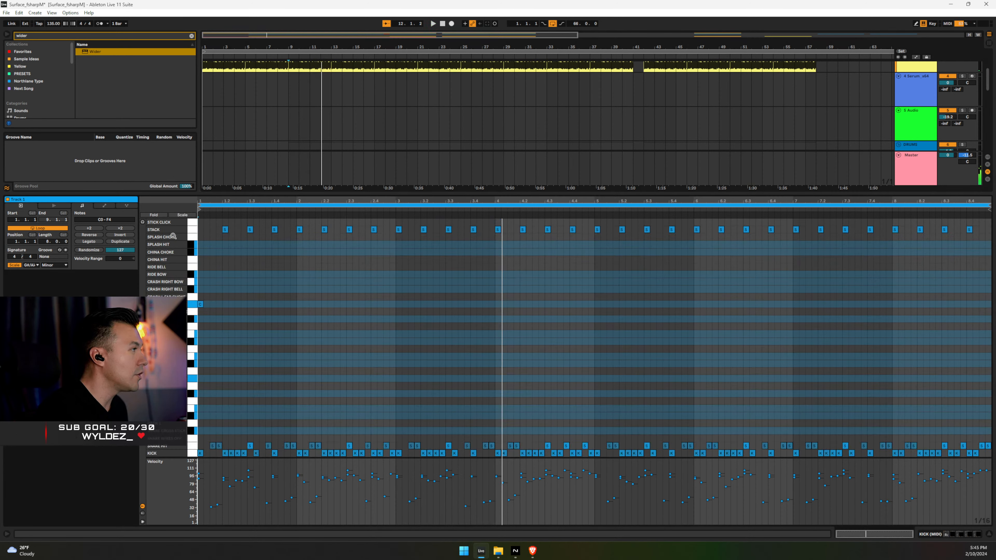
pyautogui.press('space')
# Add C2 notes on the four beats of the bar 9 KICK clip's first bar and duplicate the group three times
pyautogui.doubleClick(201, 349)
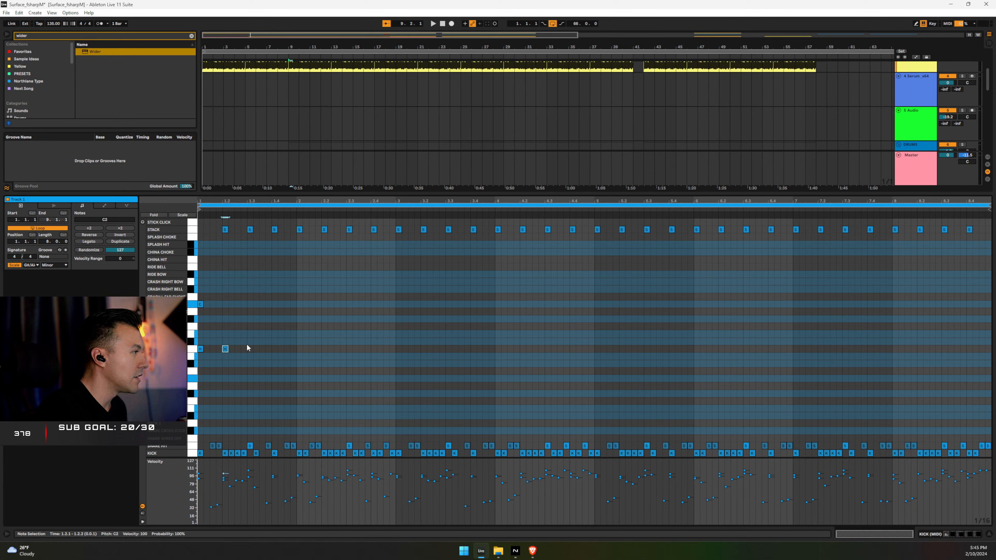
pyautogui.moveTo(247, 343); pyautogui.dragTo(198, 360)
pyautogui.hotkey('ctrl', 'd')
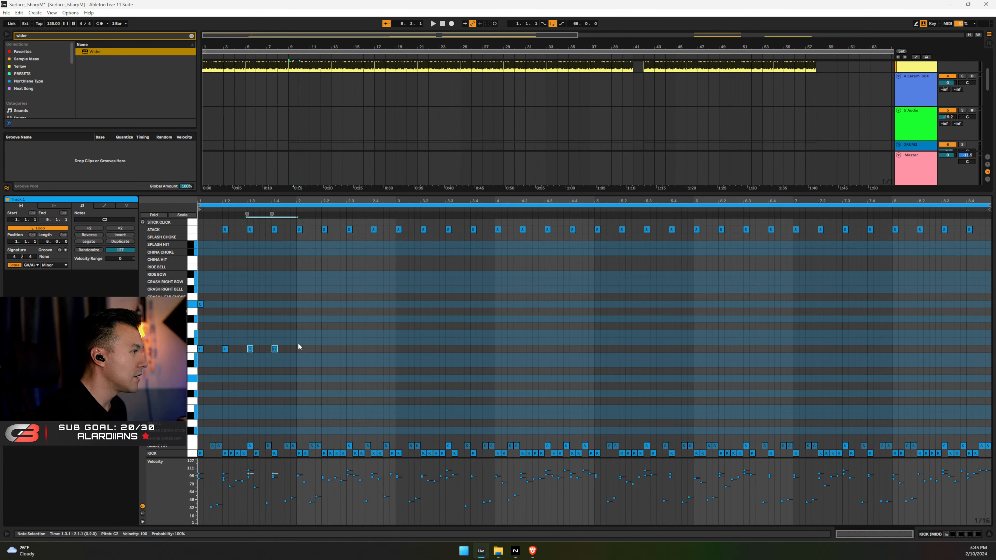
pyautogui.moveTo(294, 342); pyautogui.dragTo(197, 357)
pyautogui.hotkey('ctrl', 'd')
pyautogui.hotkey('ctrl', 'd')
pyautogui.hotkey('ctrl', 'd')
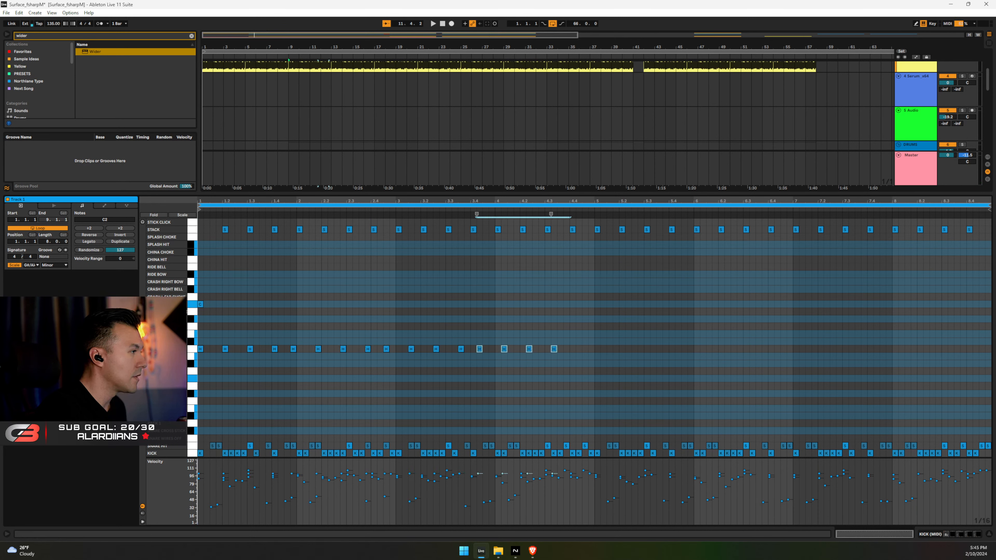
# Undo the last duplications of the C2 notes, leaving only the four beats of the clip's first bar
pyautogui.hotkey('ctrl', 'z')
pyautogui.hotkey('ctrl', 'z')
pyautogui.hotkey('ctrl', 'z')
pyautogui.hotkey('ctrl', 'z')
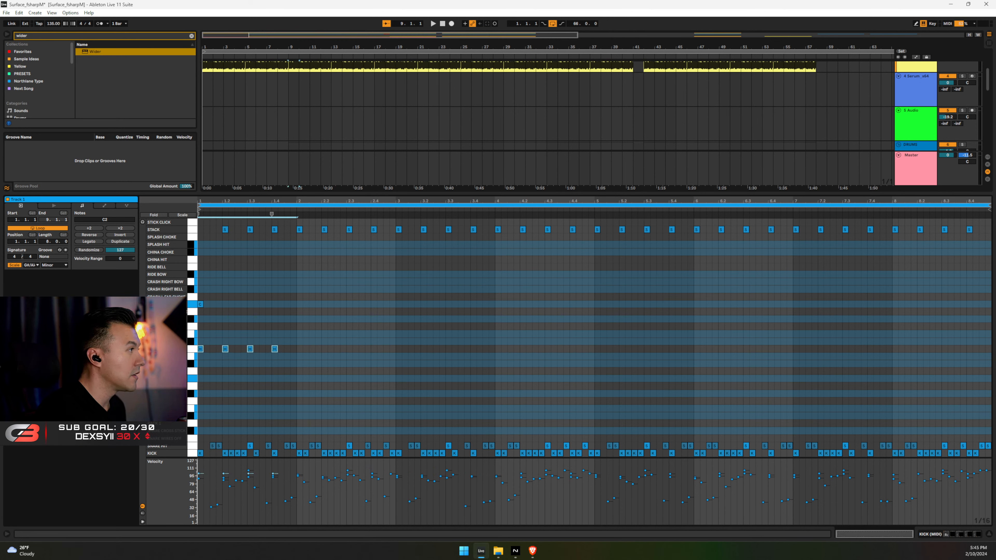
# Duplicate the first bar's four C2 notes across all eight bars of the KICK clip, select the C2 notes and play the drums
pyautogui.hotkey('ctrl', 'd')
pyautogui.hotkey('ctrl', 'd')
pyautogui.hotkey('ctrl', 'd')
pyautogui.hotkey('ctrl', 'd')
pyautogui.hotkey('ctrl', 'd')
pyautogui.hotkey('ctrl', 'd')
pyautogui.hotkey('ctrl', 'd')
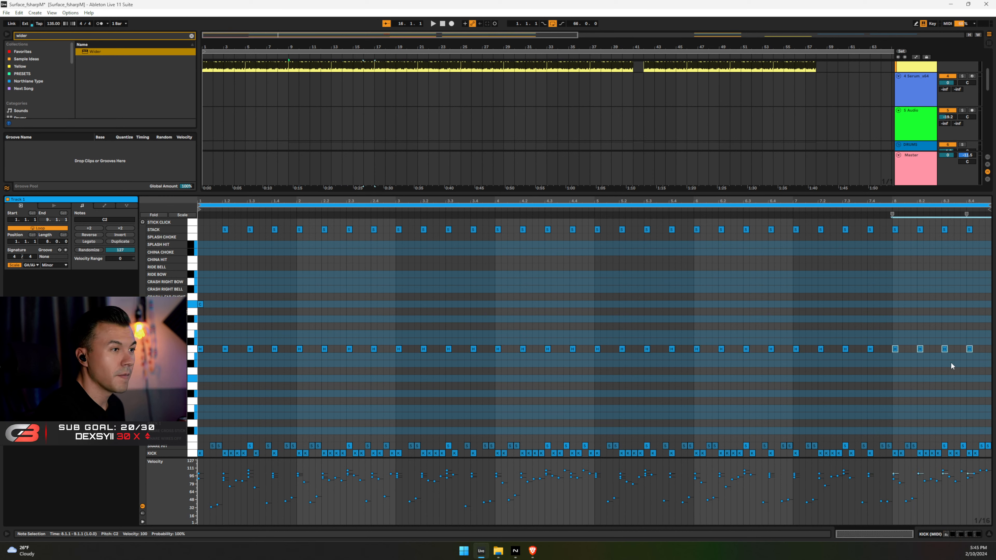
pyautogui.hotkey('ctrl', 'a')
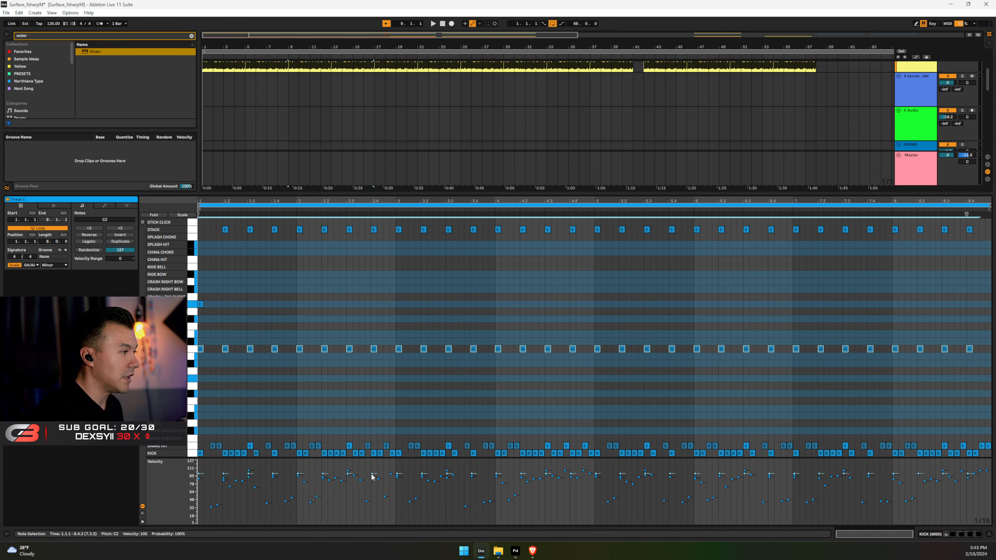
pyautogui.press('space')
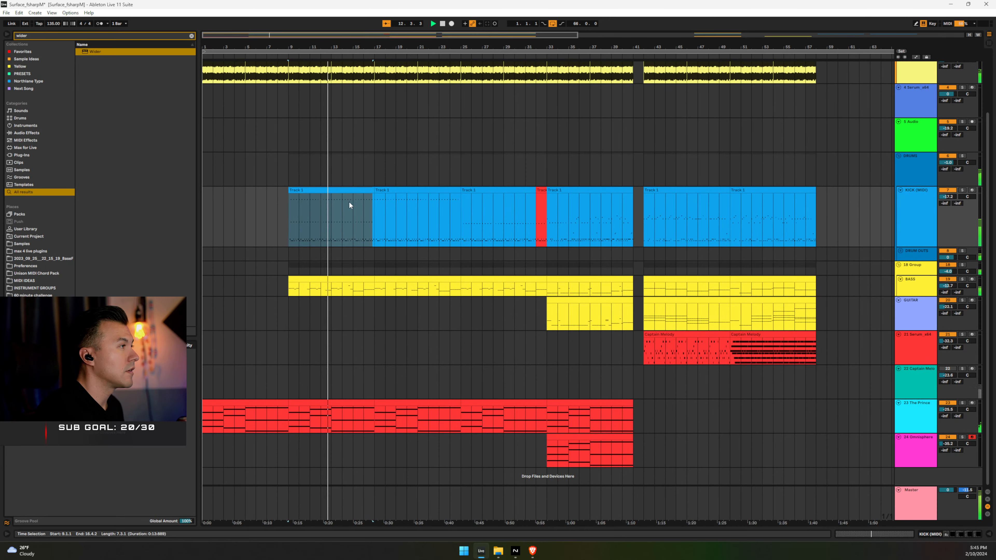
# Open the KICK clip at bar 17 and move all of its STACK notes down to A#1
pyautogui.doubleClick(406, 191)
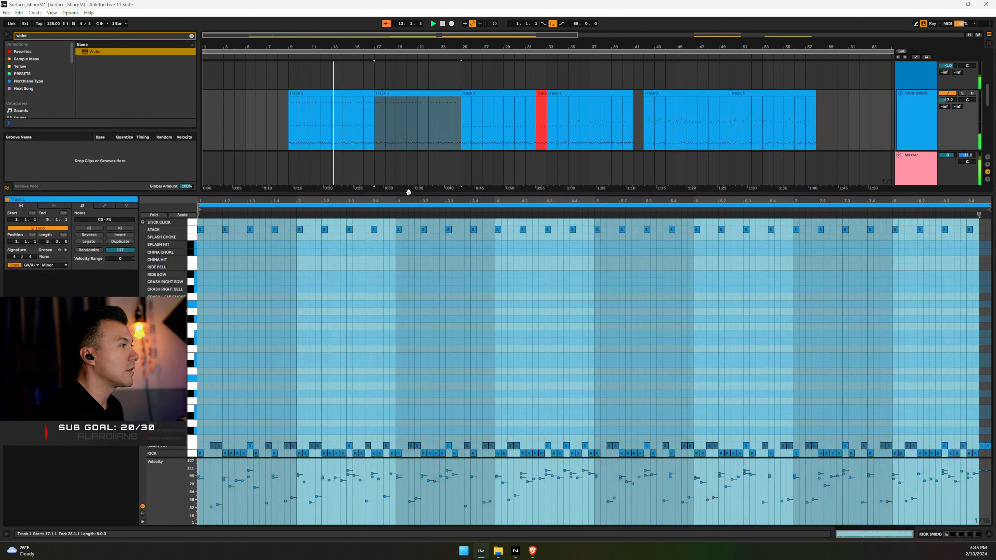
pyautogui.click(191, 230)
pyautogui.press('Down')
pyautogui.press('Down')
pyautogui.press('Down')
pyautogui.press('Down')
pyautogui.press('Down')
pyautogui.press('Down')
pyautogui.press('Down')
pyautogui.press('Down')
pyautogui.press('Down')
pyautogui.press('Down')
pyautogui.press('Down')
pyautogui.press('Down')
pyautogui.press('Down')
pyautogui.press('Down')
pyautogui.press('Down')
pyautogui.press('Down')
pyautogui.press('Down')
pyautogui.press('Down')
pyautogui.press('Down')
pyautogui.press('Down')
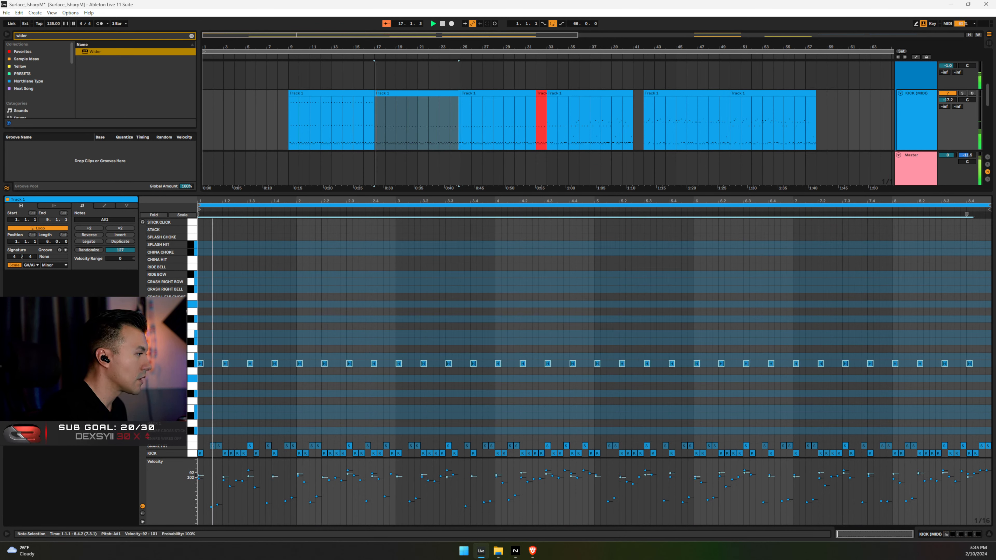
# Raise the A#1 notes opening clip bars 1 and 5 to E2 and slightly lower the snare note's velocity at 4.4.3
pyautogui.click(198, 378)
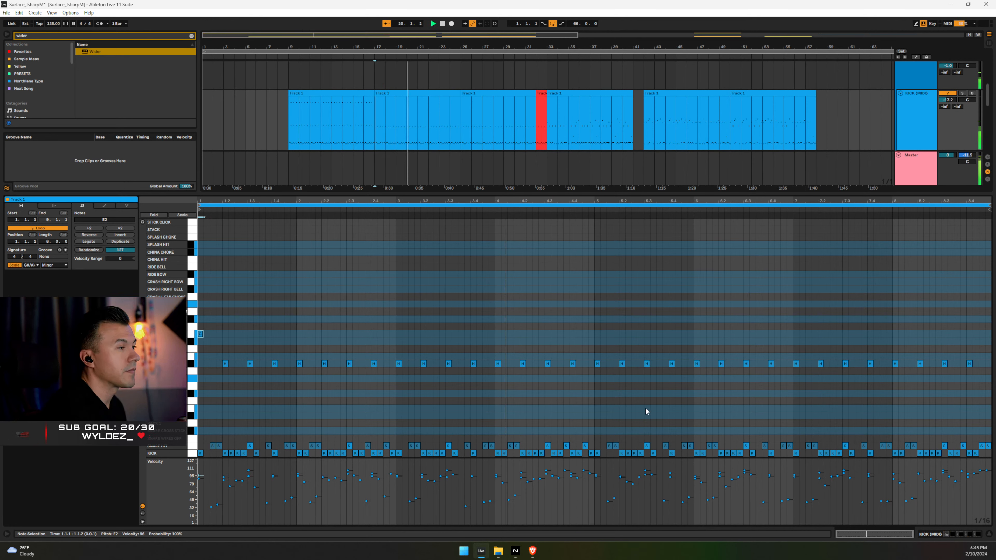
pyautogui.click(597, 365)
pyautogui.hotkey('shift', 'Up')
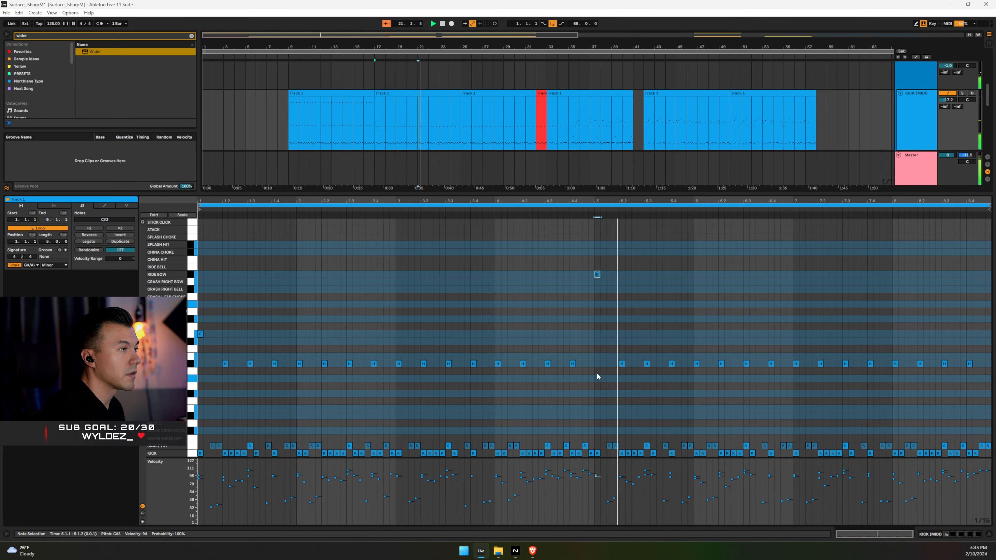
pyautogui.press('Down')
pyautogui.press('Down')
pyautogui.press('Down')
pyautogui.press('Down')
pyautogui.press('Down')
pyautogui.press('Down')
pyautogui.press('Down')
pyautogui.press('Down')
pyautogui.press('Down')
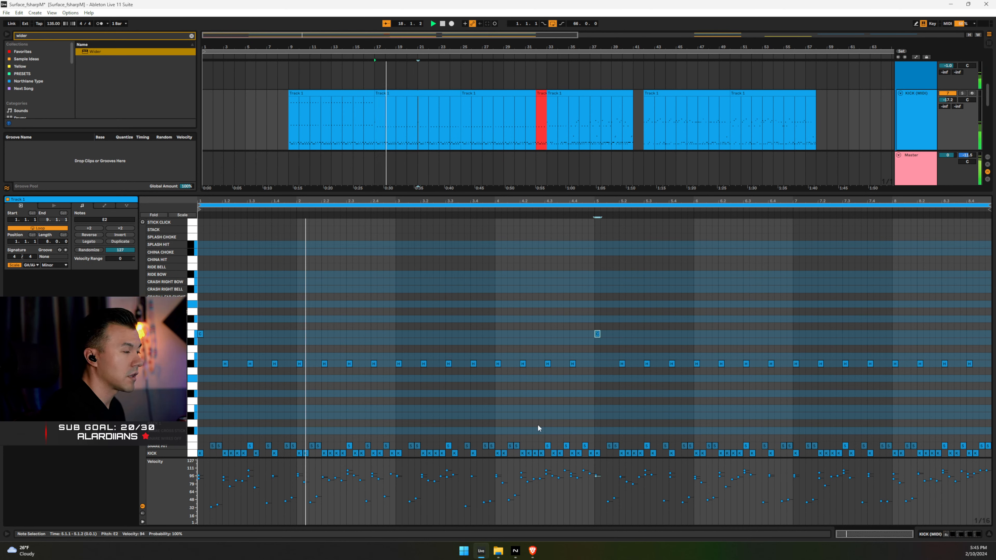
pyautogui.click(591, 445)
pyautogui.moveTo(584, 470); pyautogui.dragTo(586, 475)
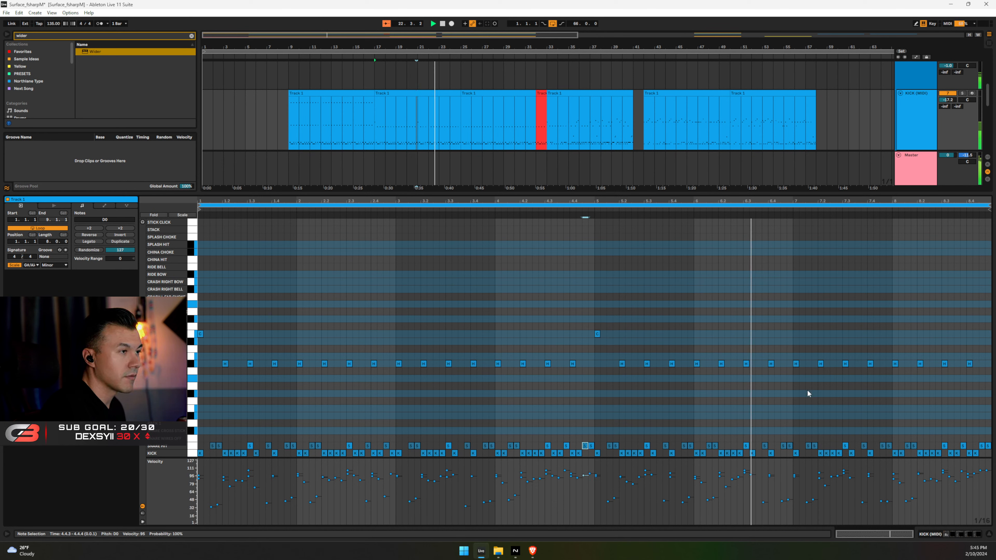
# Raise the A#1 note at 6.4.1 to F#2 and the one at 7.1.1 to E2
pyautogui.click(795, 364)
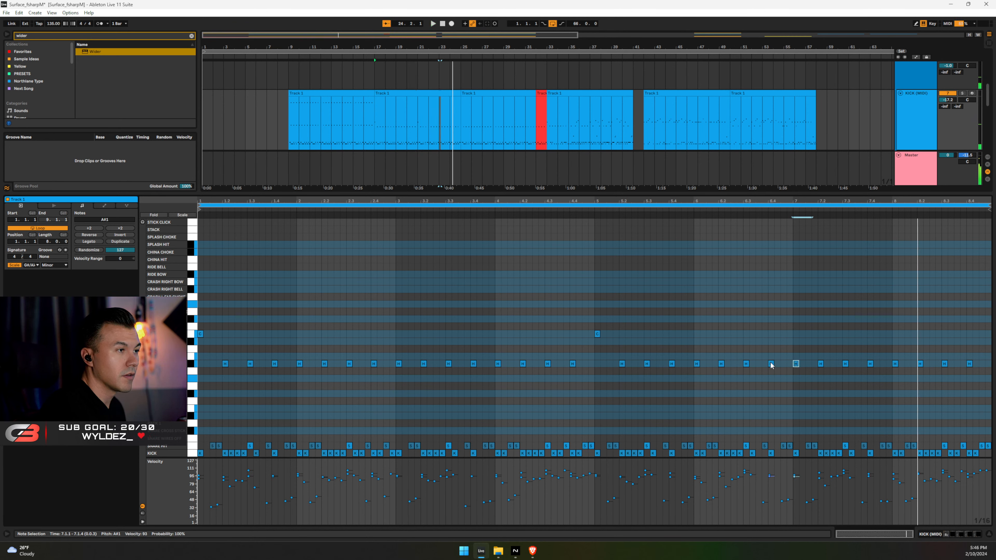
pyautogui.press('Down')
pyautogui.press('Down')
pyautogui.press('Down')
pyautogui.press('Down')
pyautogui.press('Down')
pyautogui.press('Down')
pyautogui.press('Down')
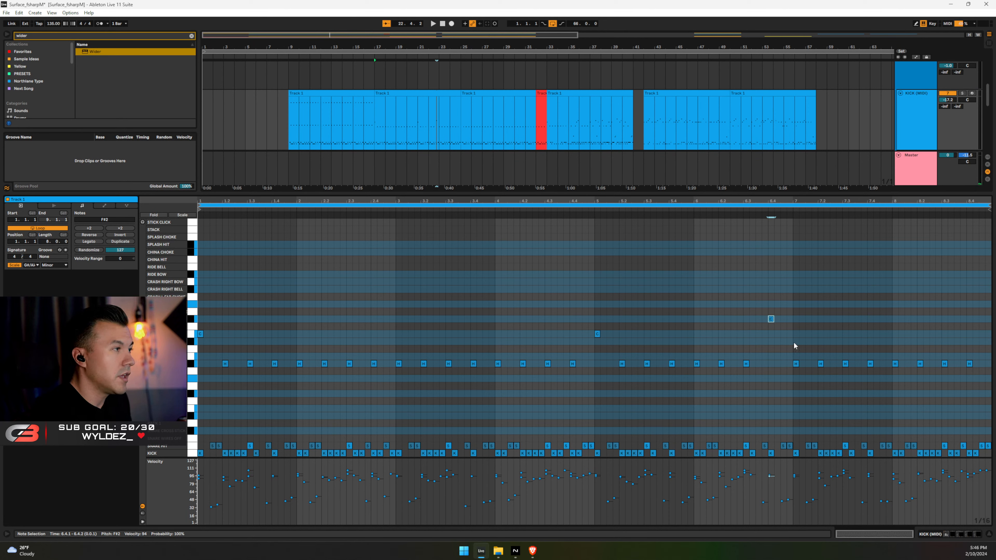
pyautogui.moveTo(803, 378); pyautogui.dragTo(803, 378)
pyautogui.press('Up')
pyautogui.press('Up')
pyautogui.press('Up')
pyautogui.press('Up')
pyautogui.press('Up')
pyautogui.press('Up')
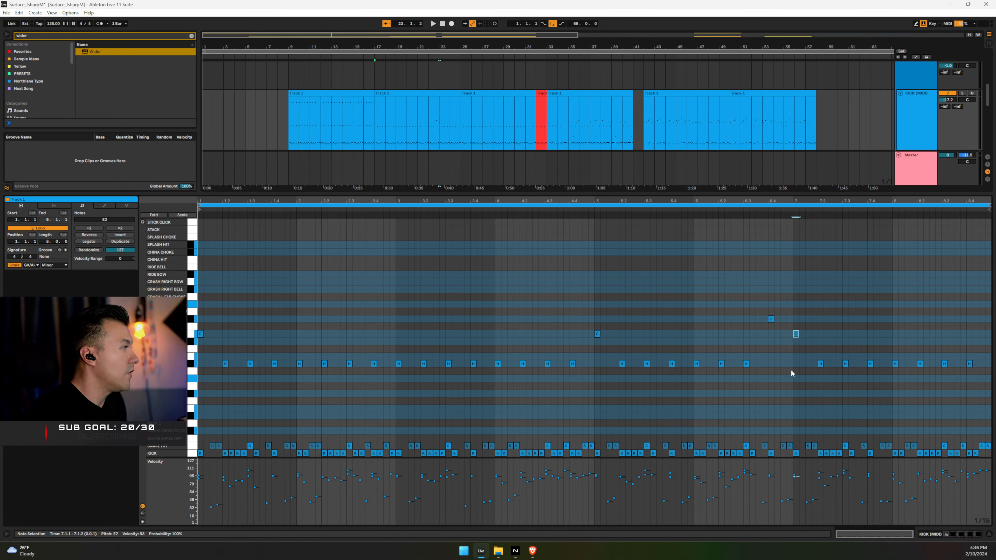
pyautogui.press('Up')
pyautogui.press('Down')
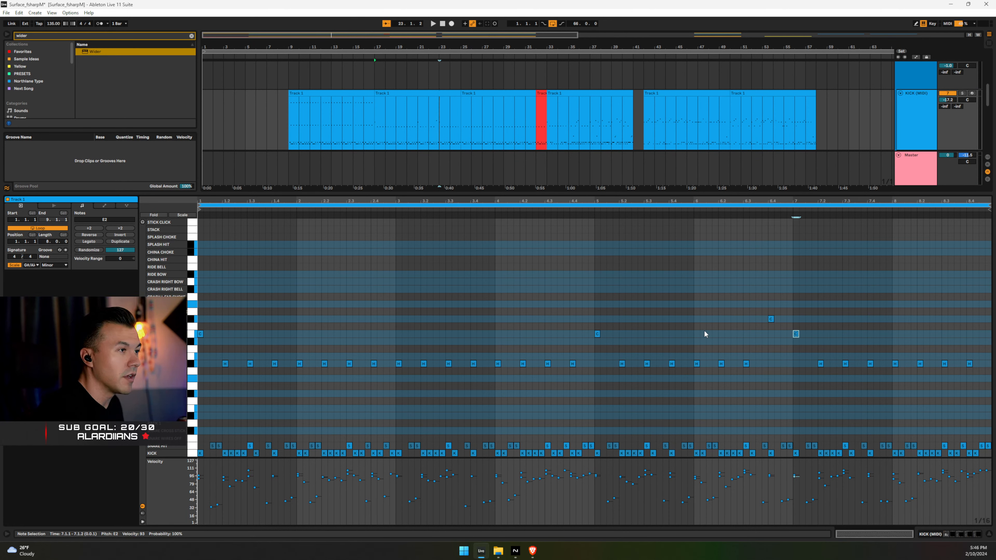
# Play the edited cymbal accents from the clip's sixth bar and close the note editor
pyautogui.click(722, 316)
pyautogui.press('space')
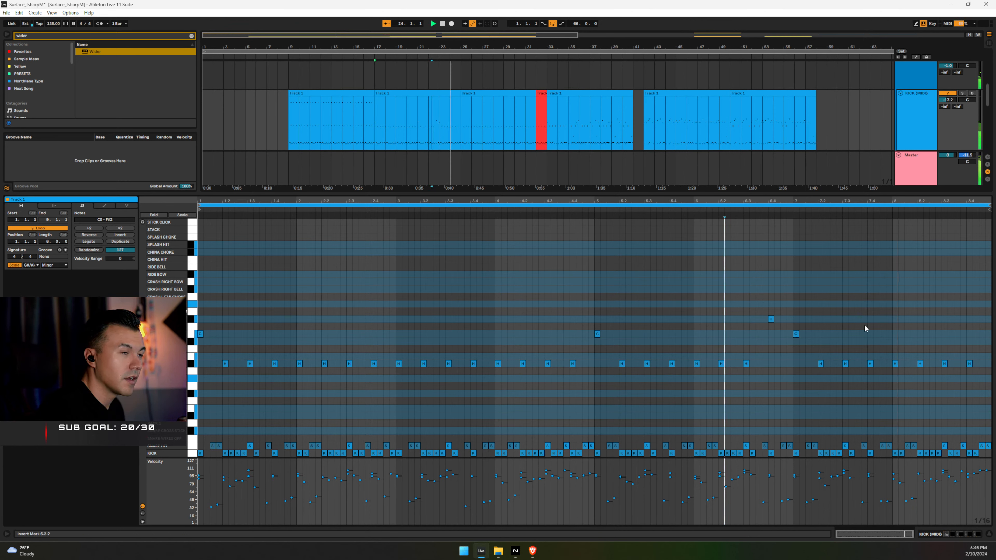
pyautogui.click(807, 348)
pyautogui.click(987, 536)
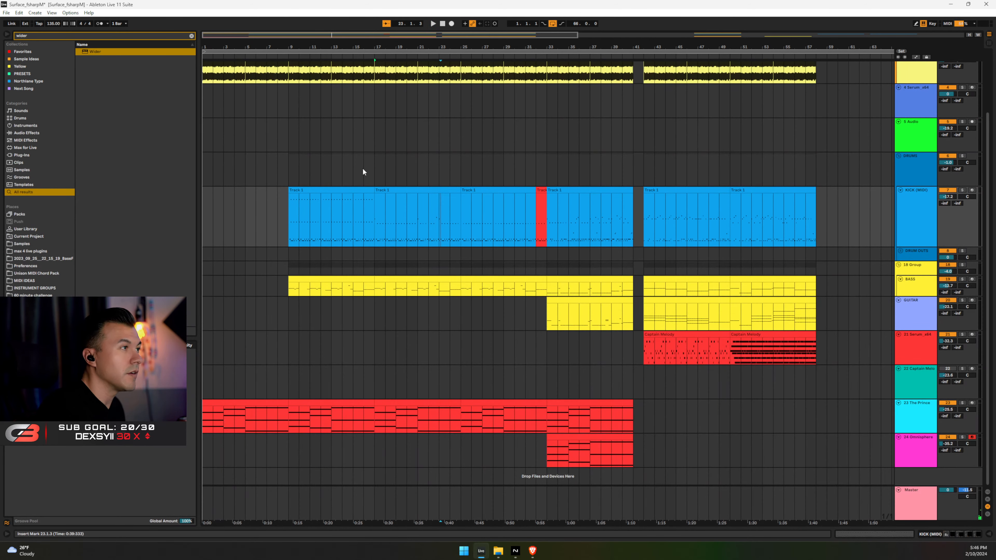
# Play the arrangement from bar 1 and lower the BASS volume to -13.7 dB and the GUITAR volume to -23.1 dB
pyautogui.click(202, 208)
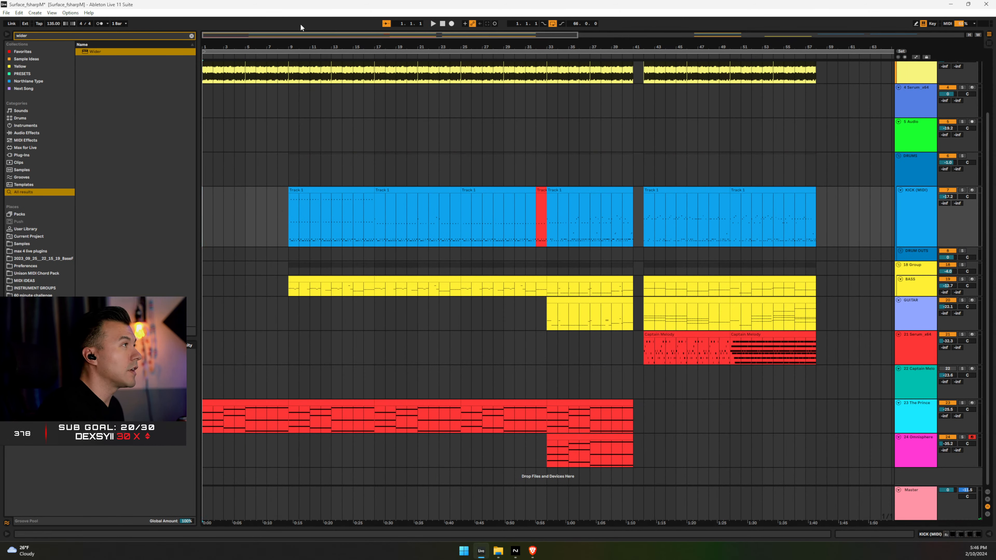
pyautogui.doubleClick(281, 45)
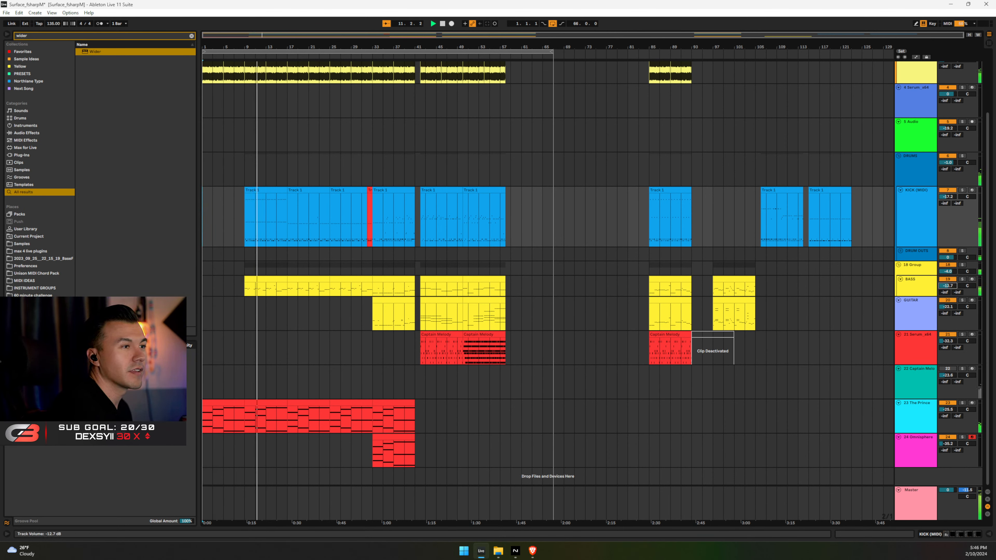
pyautogui.press('Down')
pyautogui.press('Down')
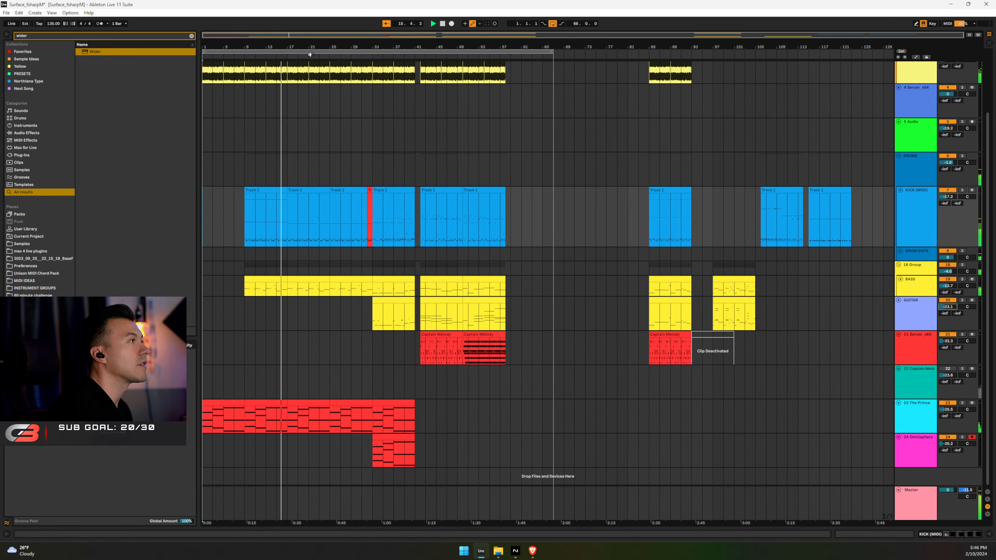
# Resume following the playhead and optimize the arrangement height so that all tracks fit in view
pyautogui.moveTo(266, 47); pyautogui.dragTo(273, 45)
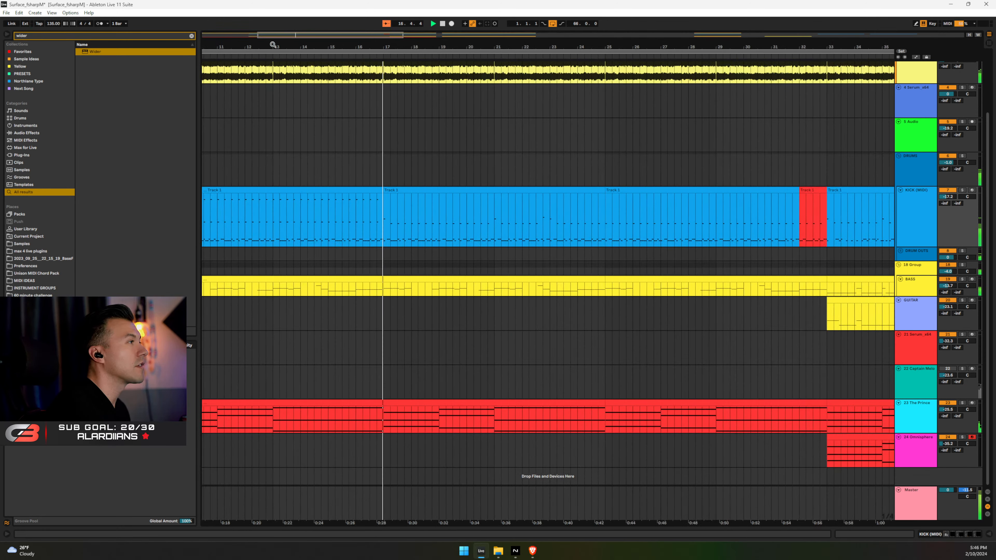
pyautogui.click(385, 21)
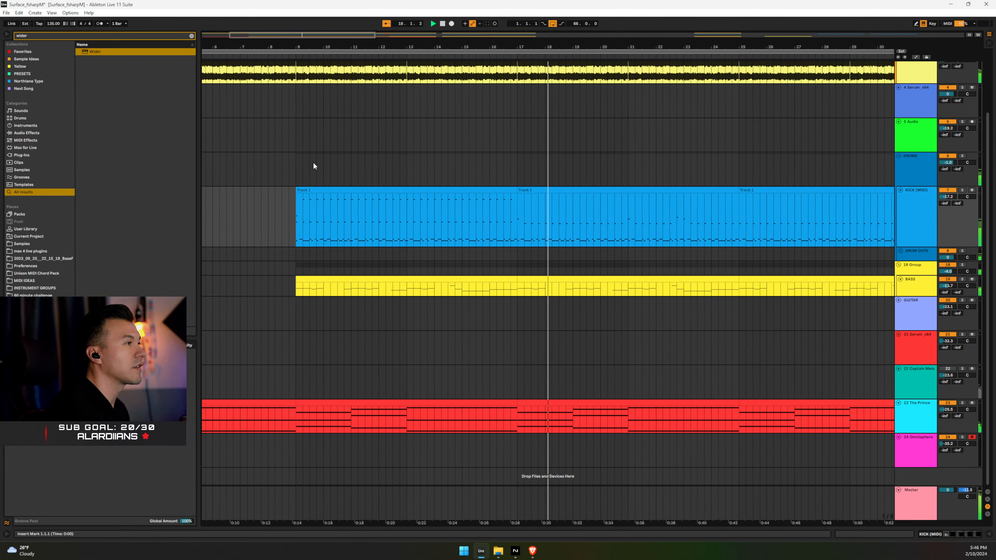
pyautogui.click(968, 35)
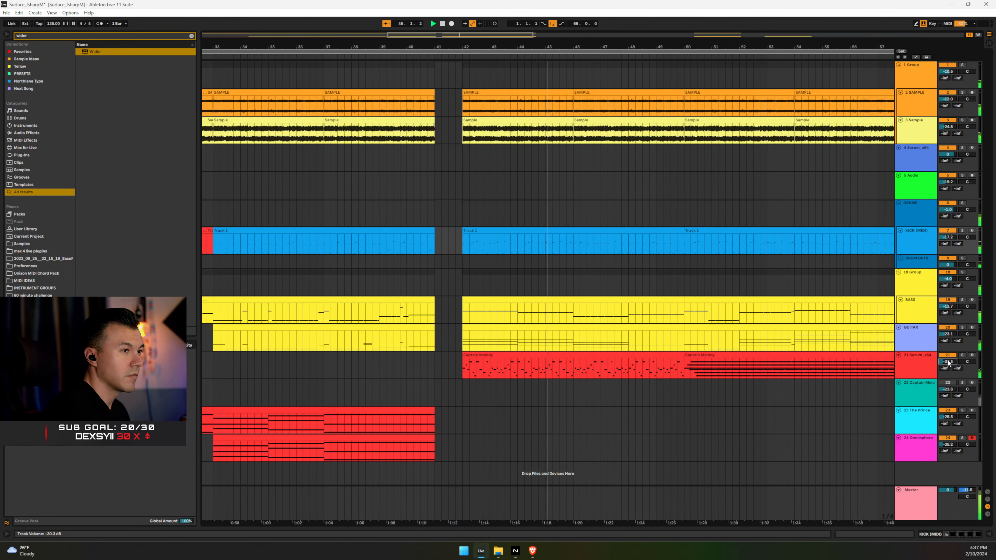
# Raise the volume of the Serum melody track to -27.3 dB during playback
pyautogui.moveTo(947, 361); pyautogui.dragTo(947, 360)
pyautogui.press('Up')
pyautogui.press('Up')
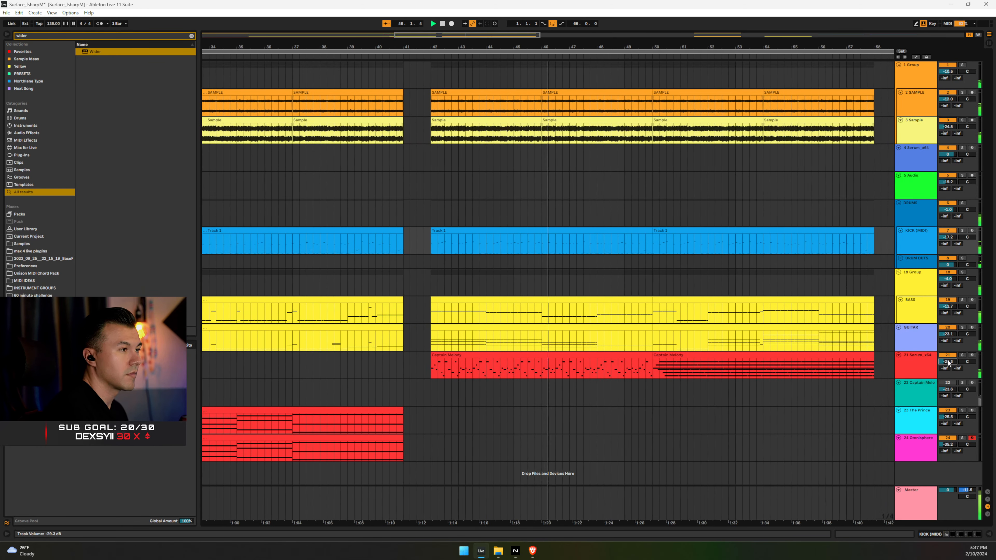
pyautogui.press('Up')
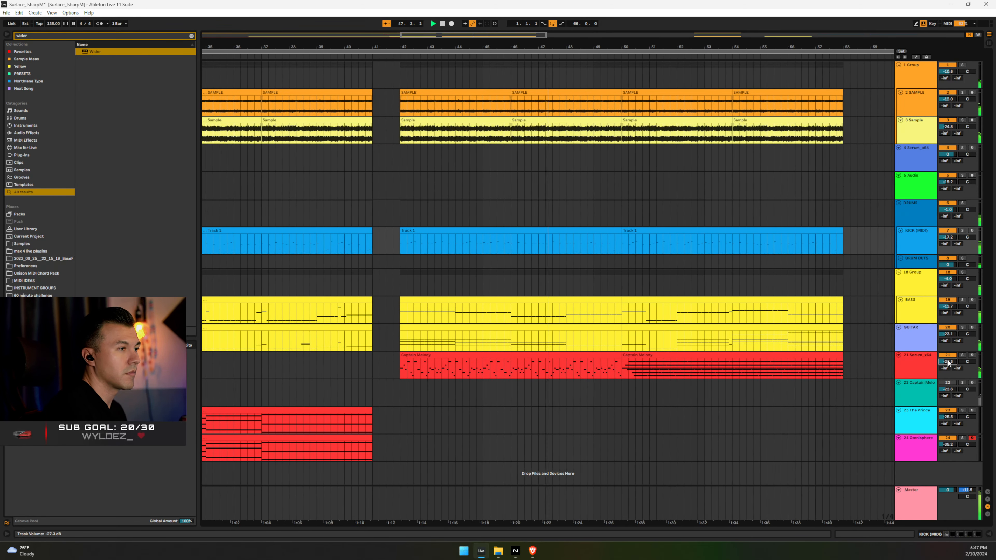
# Transpose the second Captain Melody clip at bar 50 up one octave and lower the Serum track's volume to -30.3 dB
pyautogui.doubleClick(697, 359)
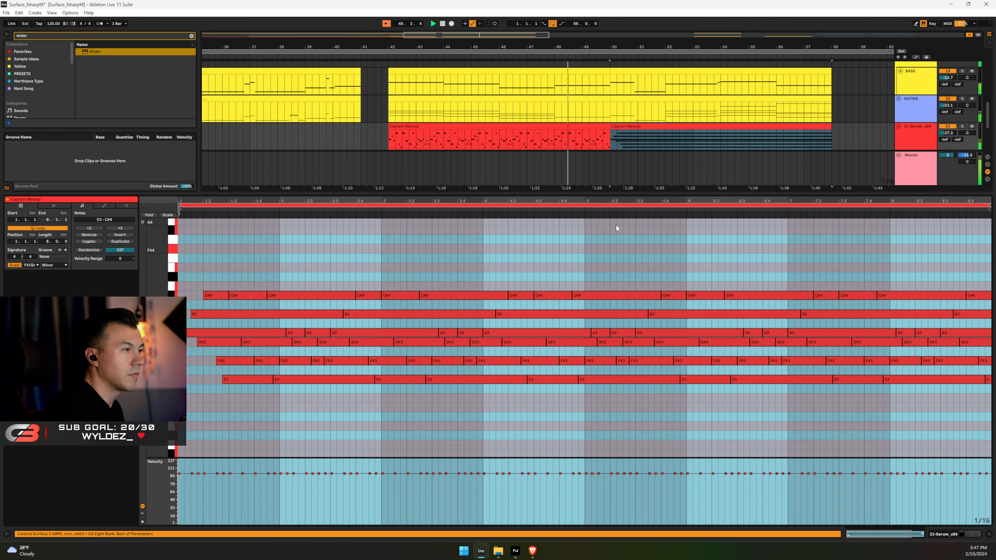
pyautogui.hotkey('shift', 'Up')
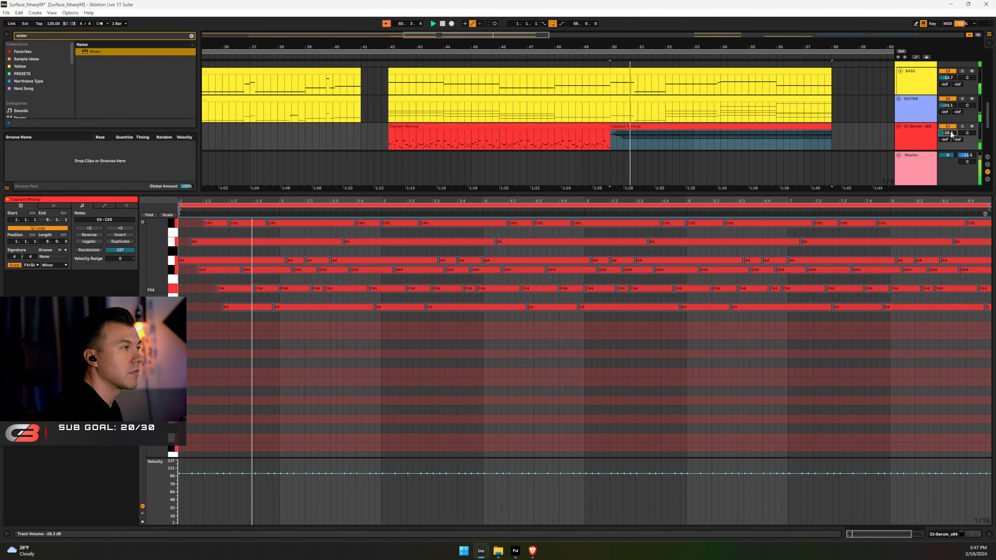
pyautogui.click(948, 132)
pyautogui.press('Down')
pyautogui.press('Down')
pyautogui.press('Down')
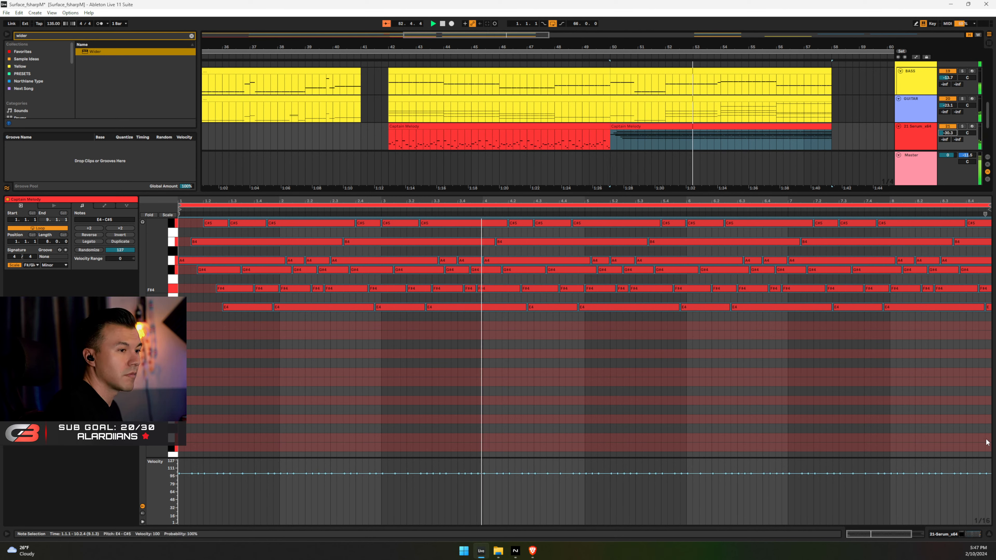
# Copy The Prince chord clip to bar 42 and duplicate it so the chords cover bars 42 to 58
pyautogui.click(989, 534)
pyautogui.moveTo(312, 410); pyautogui.dragTo(564, 415)
pyautogui.hotkey('ctrl', 'd')
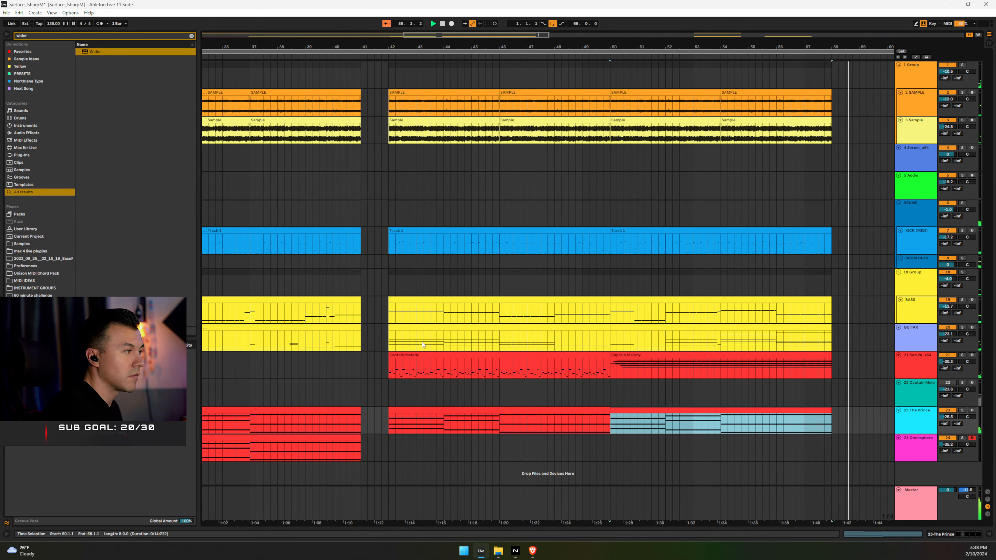
# Loop bars 17 to 25 and copy the content of all tracks in that range to bars 58 to 66
pyautogui.moveTo(390, 40); pyautogui.dragTo(442, 54)
pyautogui.moveTo(550, 51); pyautogui.dragTo(319, 89)
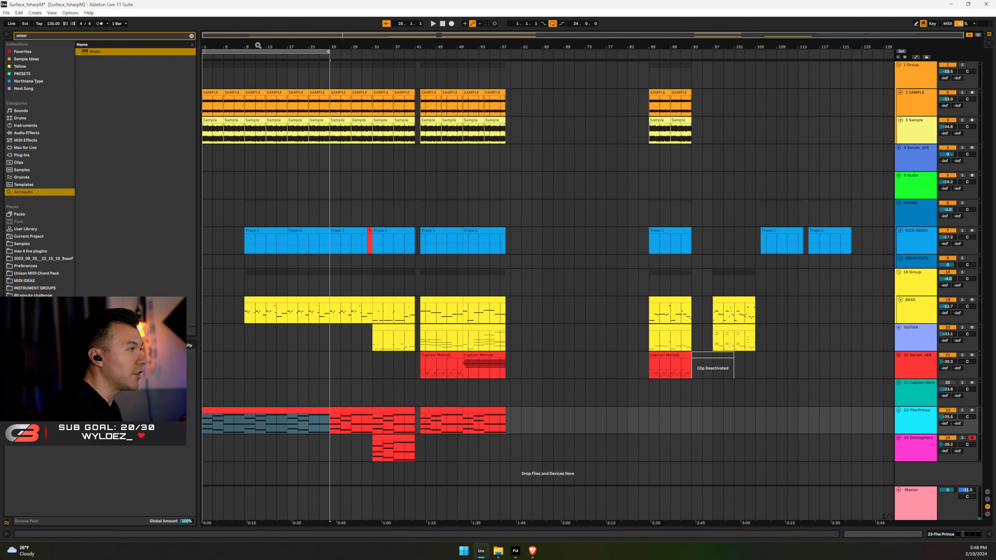
pyautogui.moveTo(207, 52); pyautogui.dragTo(294, 60)
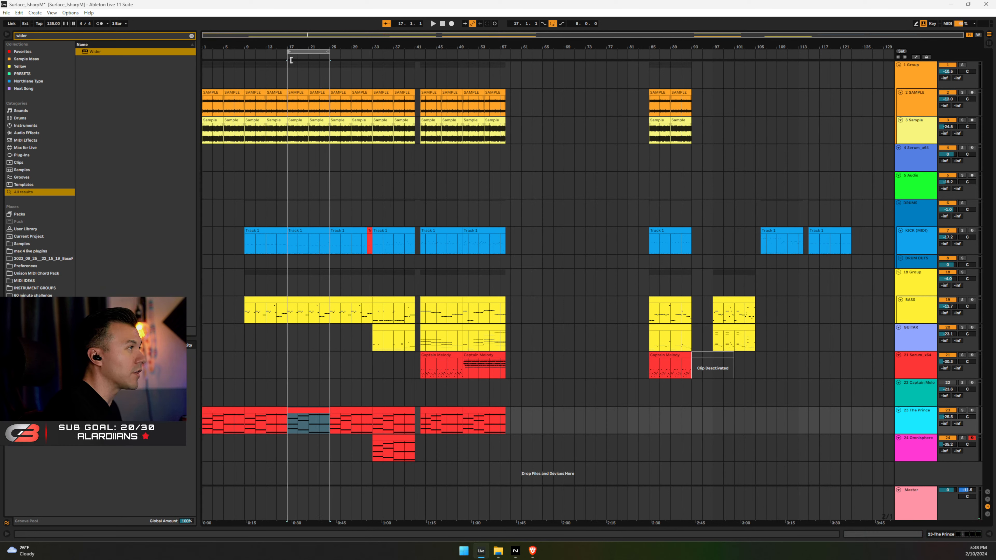
pyautogui.click(299, 49)
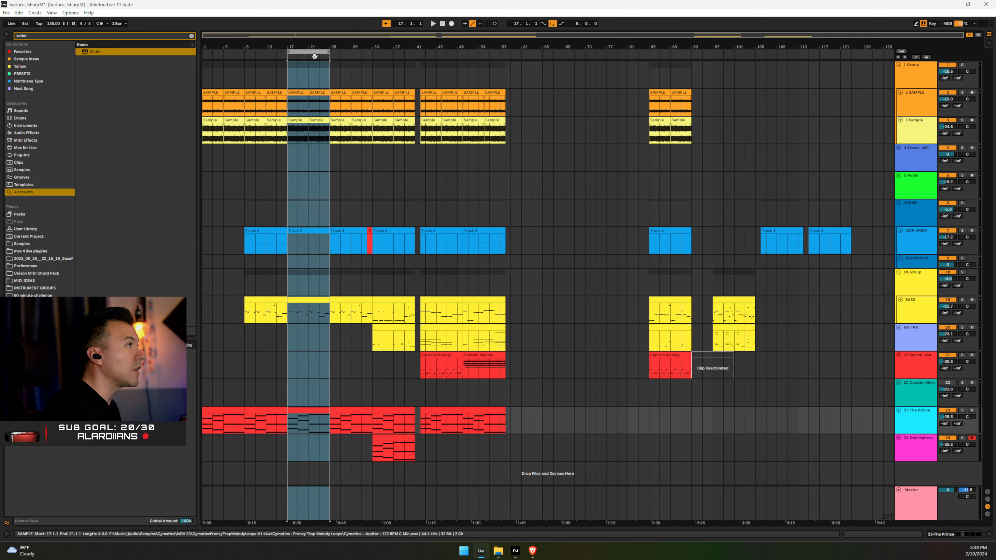
pyautogui.moveTo(314, 56); pyautogui.dragTo(499, 125)
pyautogui.hotkey('ctrl', 'v')
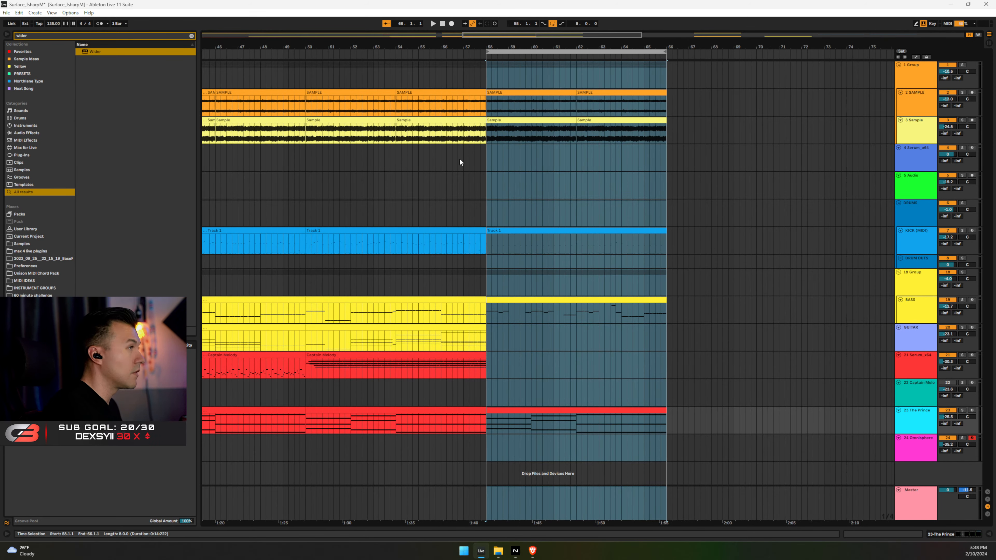
# Play the transition into the pasted section at bar 58
pyautogui.click(387, 74)
pyautogui.press('space')
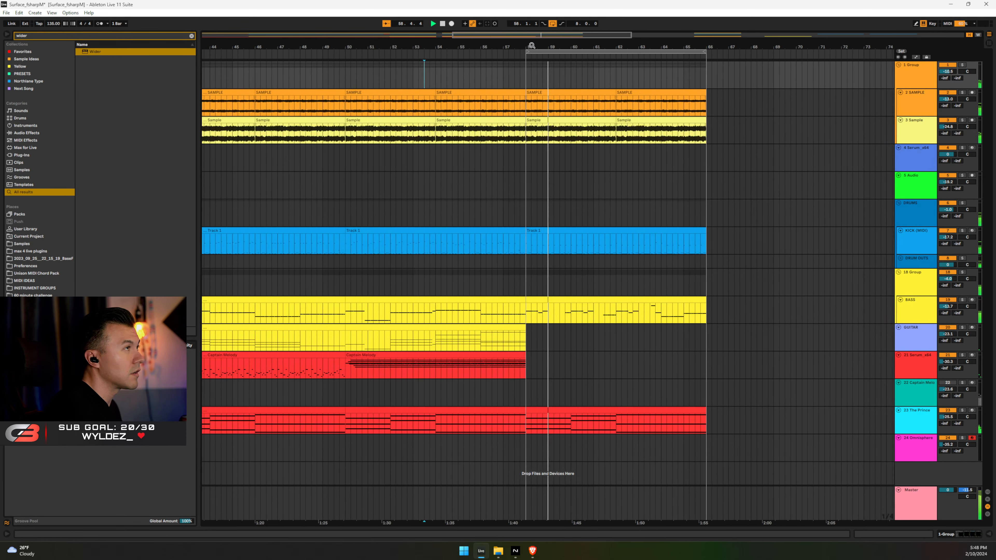
pyautogui.moveTo(532, 45); pyautogui.dragTo(531, 16)
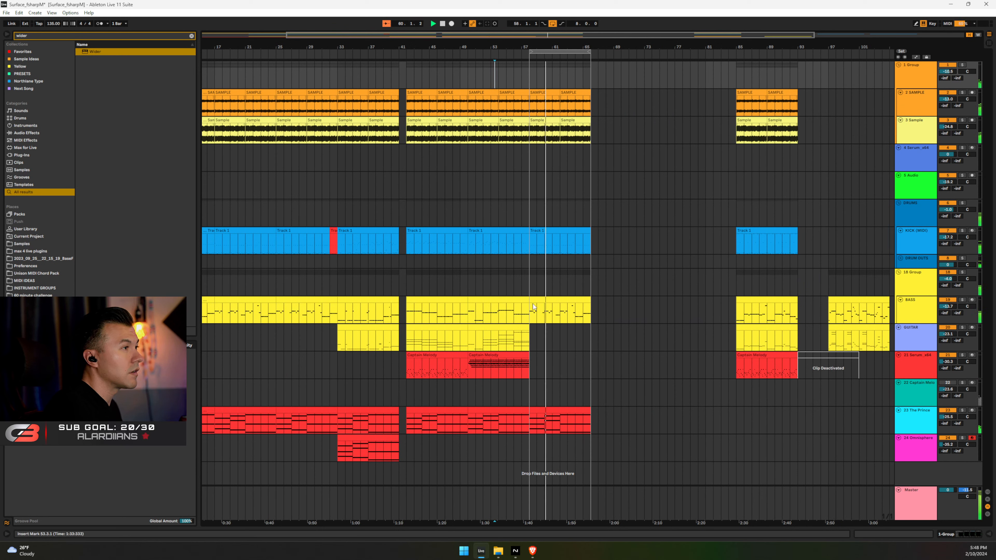
# Copy the bass clip at bar 58 onto the GUITAR track and transpose the copy's notes down one octave
pyautogui.click(549, 298)
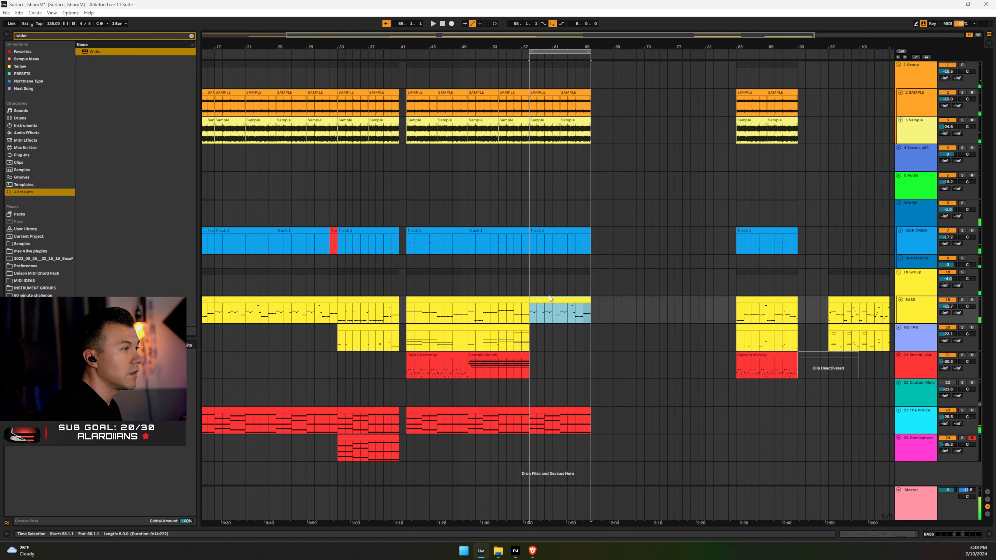
pyautogui.doubleClick(550, 337)
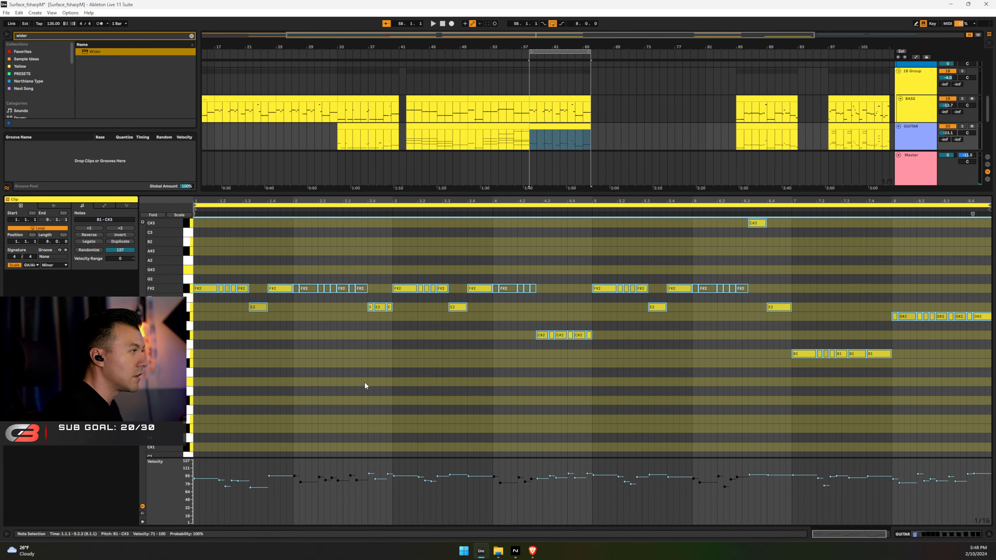
pyautogui.hotkey('shift', 'Down')
pyautogui.hotkey('shift', 'Down')
pyautogui.hotkey('shift', 'Up')
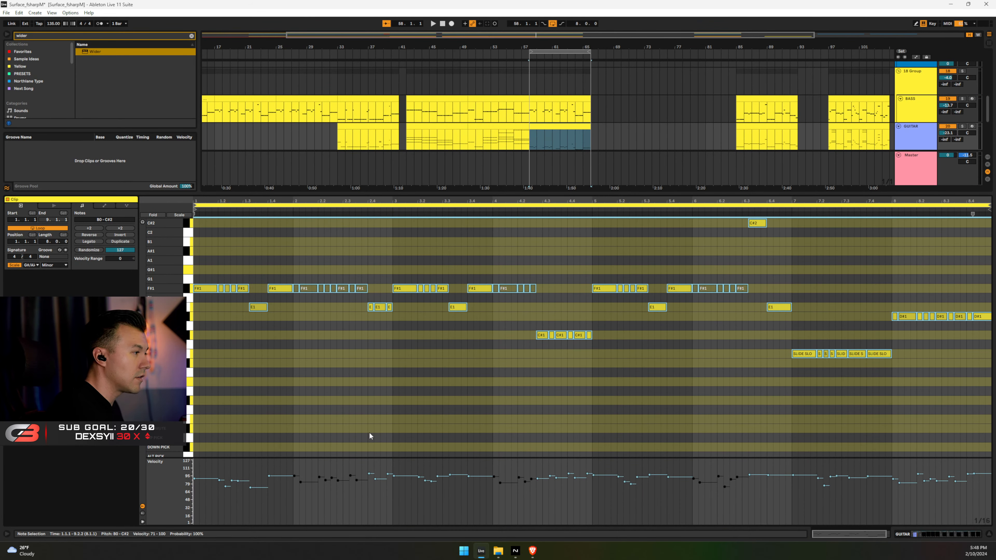
# Lower the velocity of all notes in the copied guitar clip to about 29 and play the section
pyautogui.moveTo(468, 476); pyautogui.dragTo(469, 510)
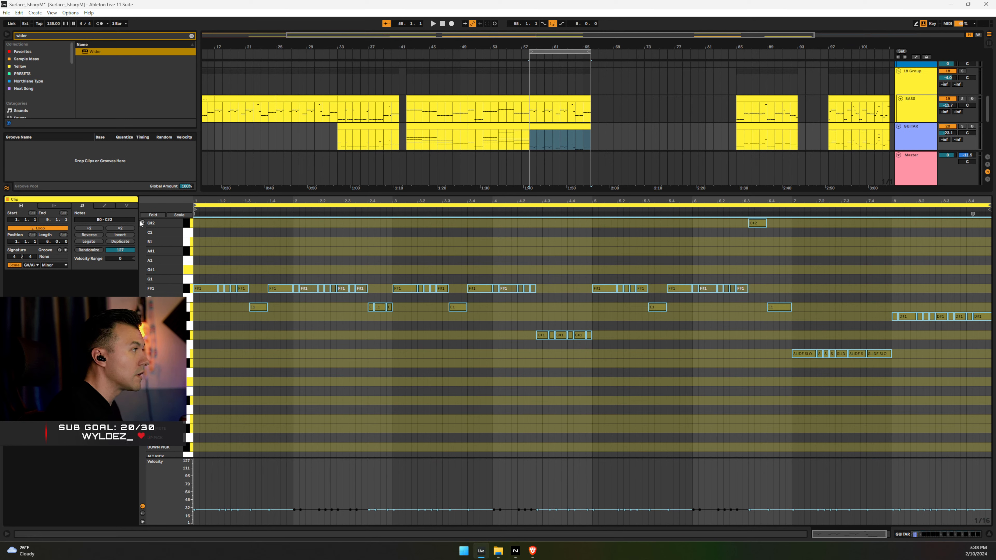
pyautogui.moveTo(394, 509); pyautogui.dragTo(395, 510)
pyautogui.press('space')
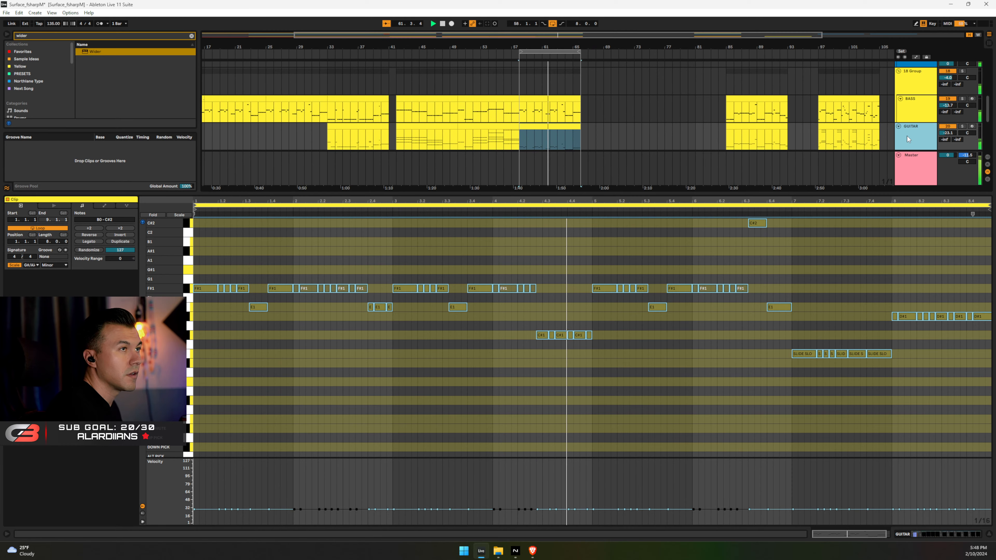
# Duplicate the content of all tracks in the looped bars 58 to 66 into bars 66 to 74
pyautogui.click(920, 116)
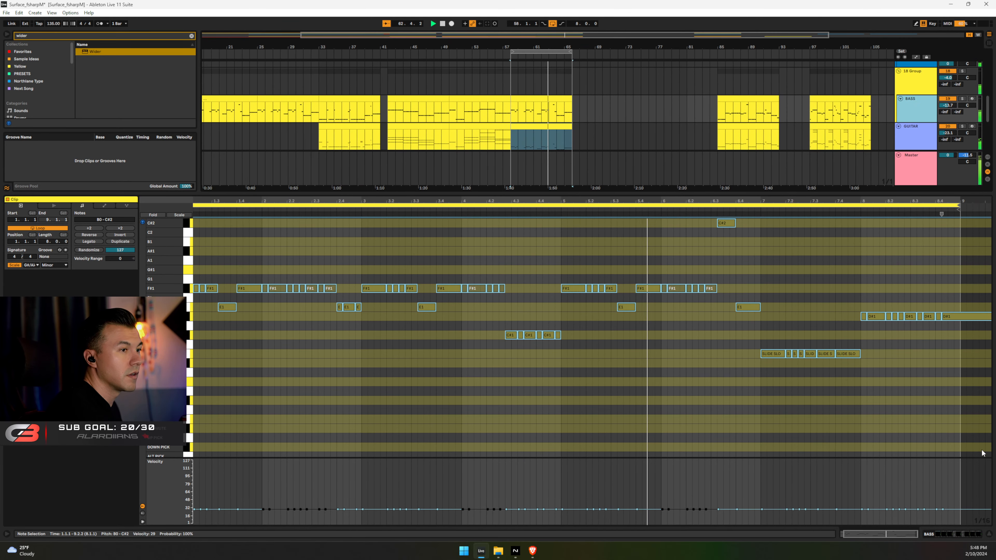
pyautogui.click(988, 534)
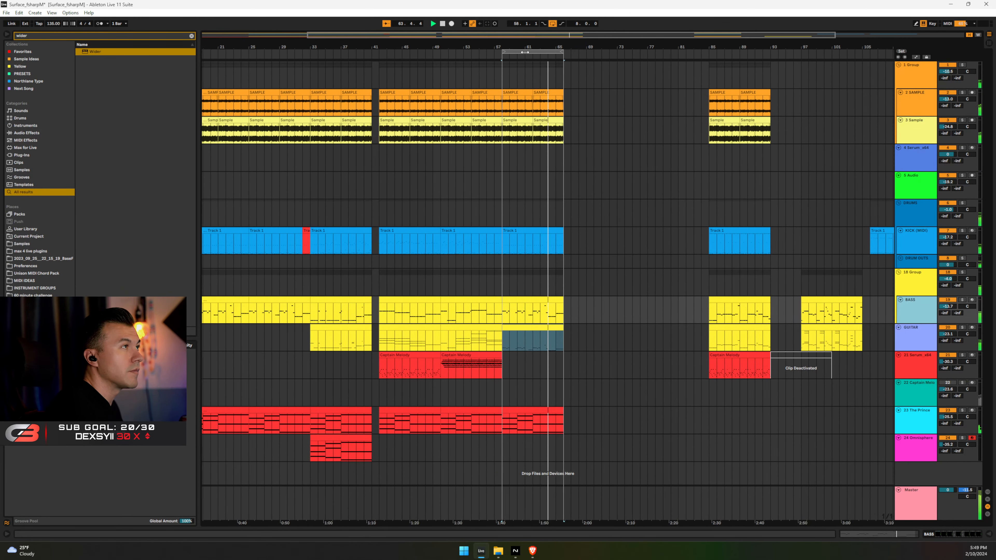
pyautogui.click(525, 52)
pyautogui.hotkey('ctrl', 'd')
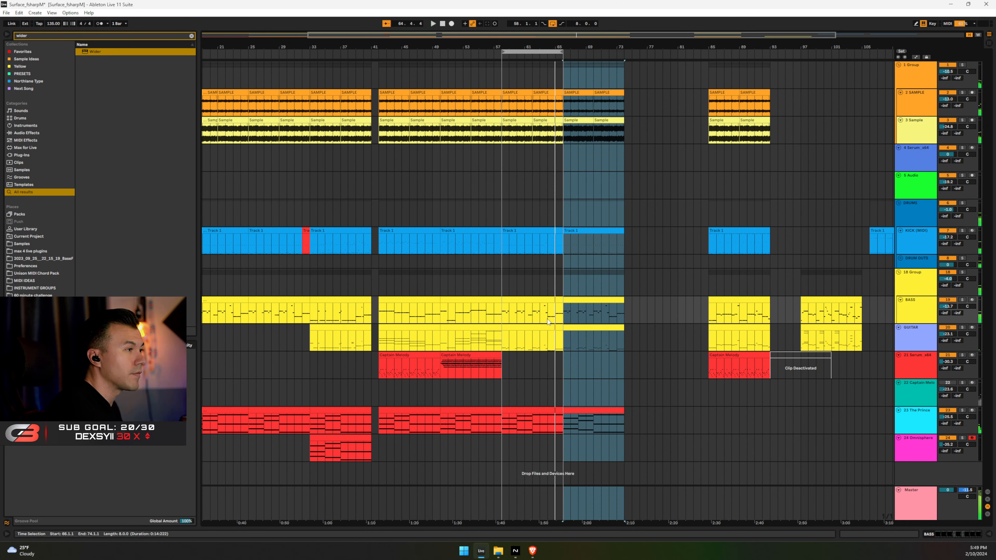
# Transpose all notes of the guitar clip at bar 58 up one octave and play the section
pyautogui.click(549, 334)
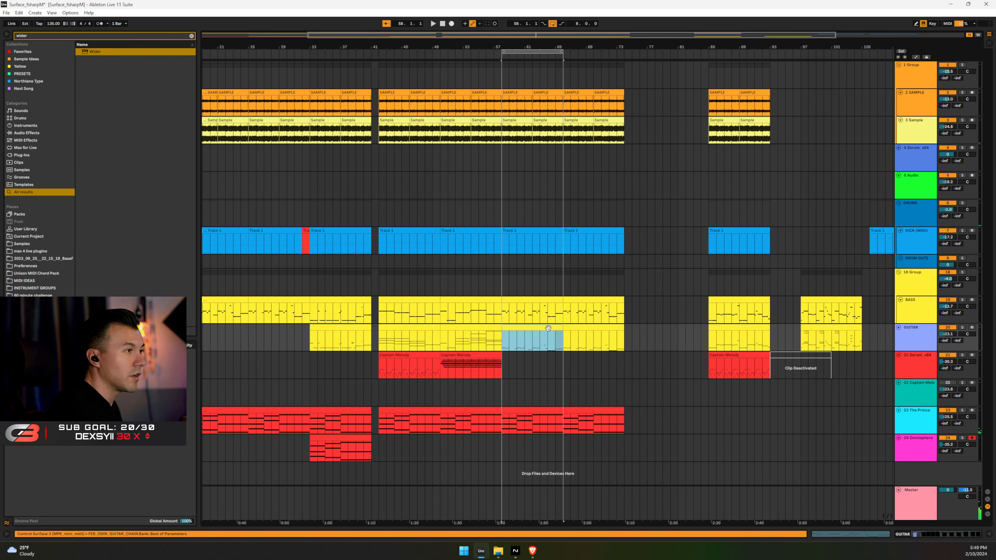
pyautogui.doubleClick(546, 329)
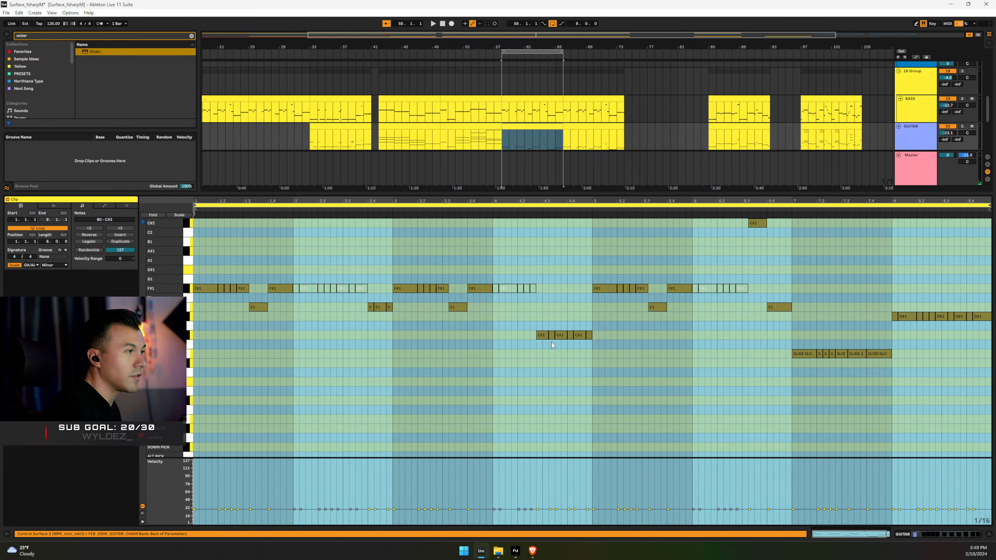
pyautogui.press('space')
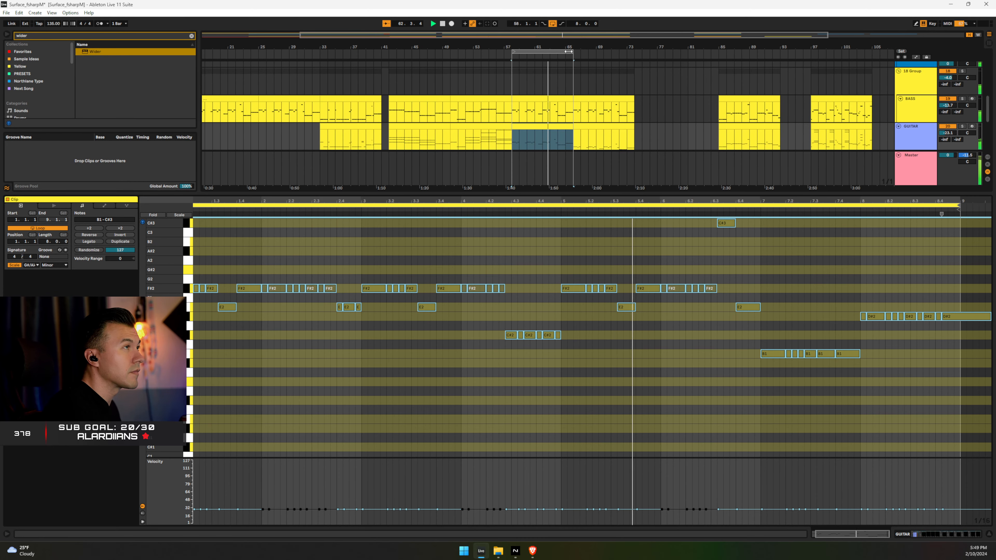
# Loop bars 66 to 74 and delete the content of all tracks in that range
pyautogui.moveTo(577, 51); pyautogui.dragTo(630, 50)
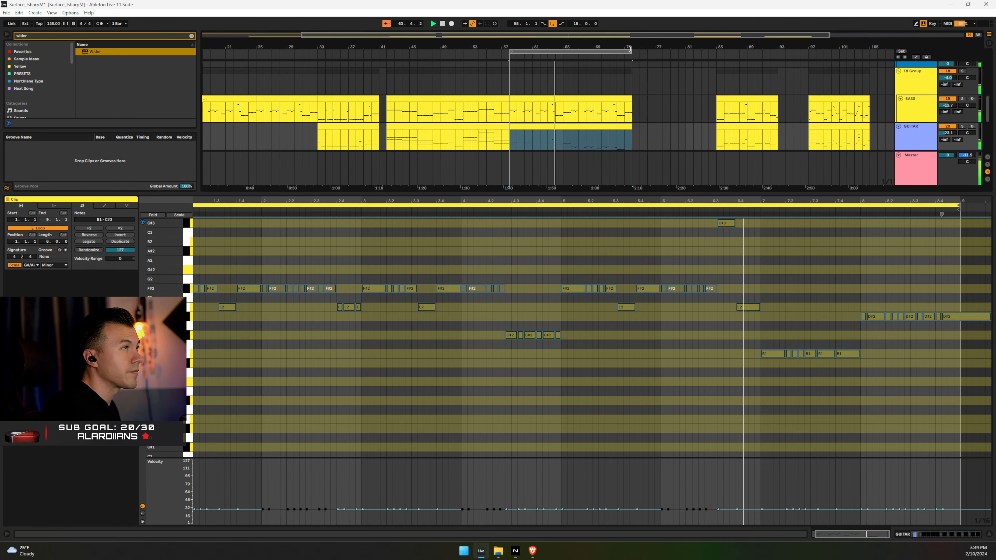
pyautogui.click(988, 535)
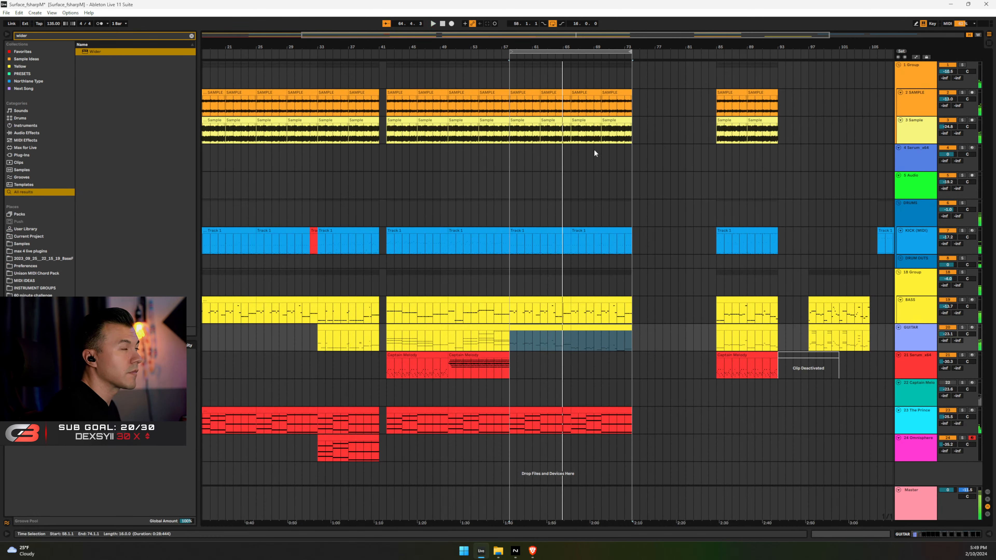
pyautogui.moveTo(509, 53); pyautogui.dragTo(576, 69)
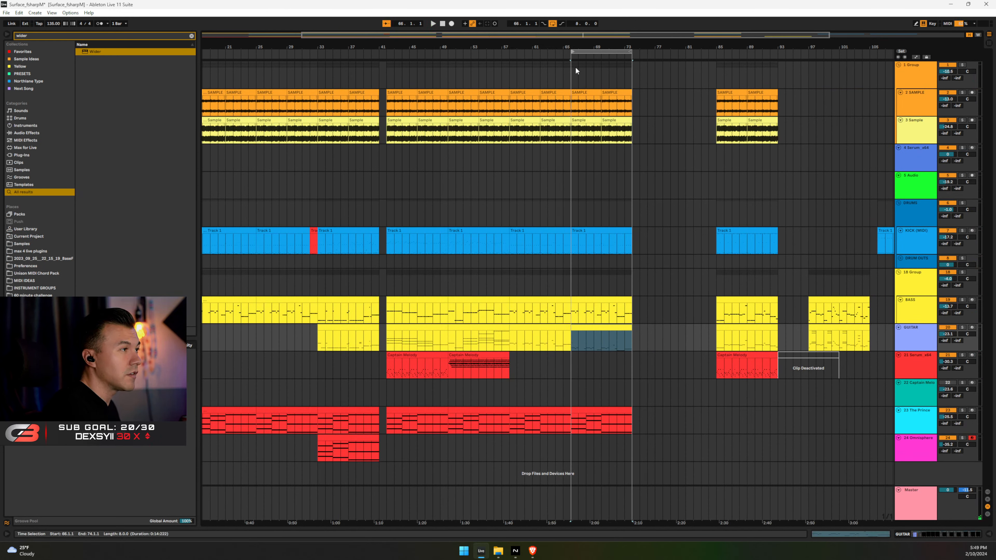
pyautogui.click(589, 50)
pyautogui.press('Delete')
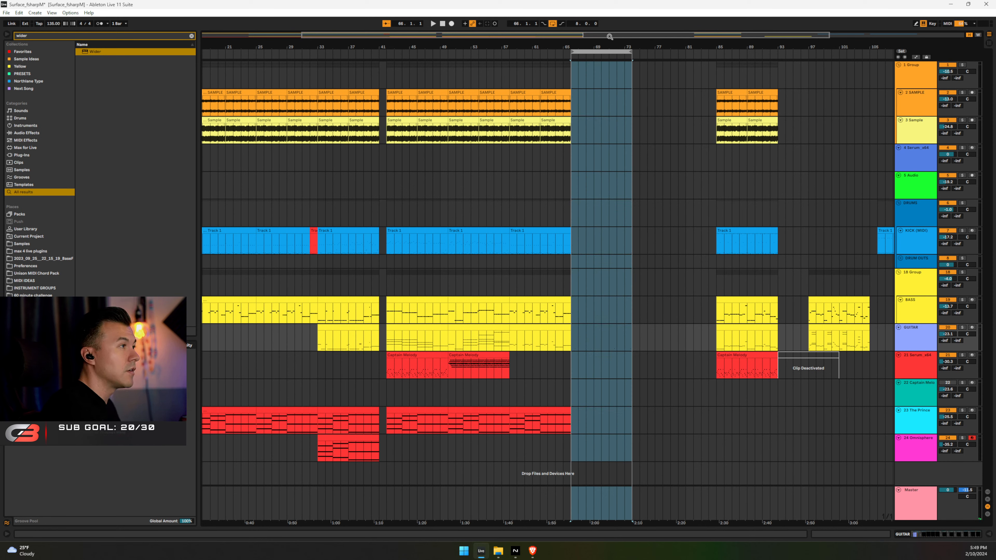
# Copy the content of all tracks from bars 33 to 41 into bars 66 to 74 and play from bar 64
pyautogui.moveTo(598, 51); pyautogui.dragTo(344, 80)
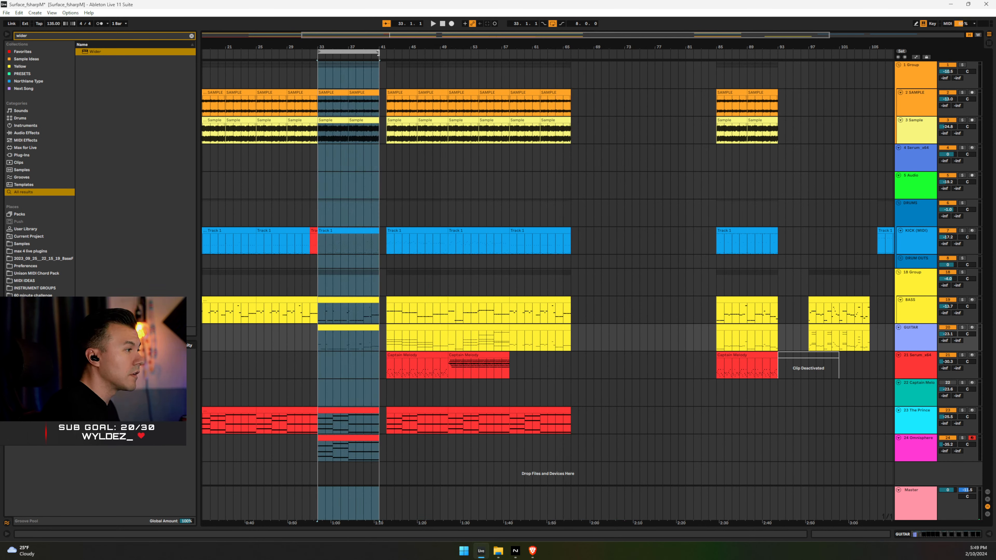
pyautogui.hotkey('ctrl', 'c')
pyautogui.moveTo(342, 51); pyautogui.dragTo(595, 51)
pyautogui.hotkey('ctrl', 'v')
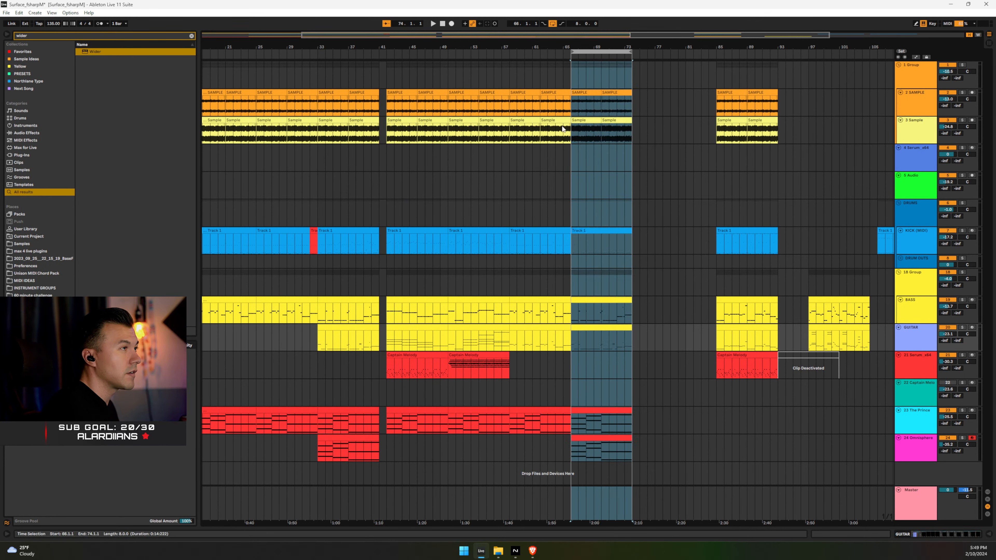
pyautogui.click(556, 103)
pyautogui.press('space')
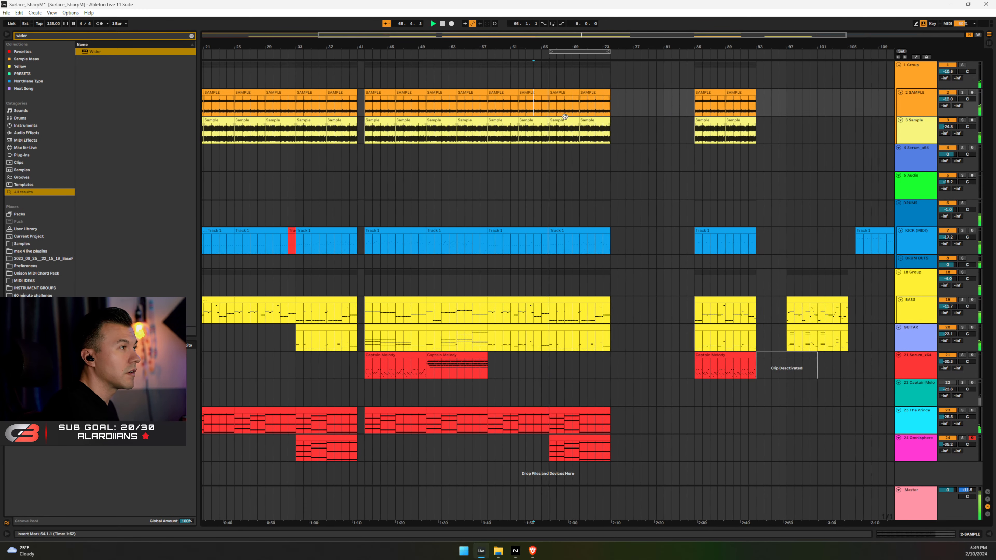
pyautogui.press('space')
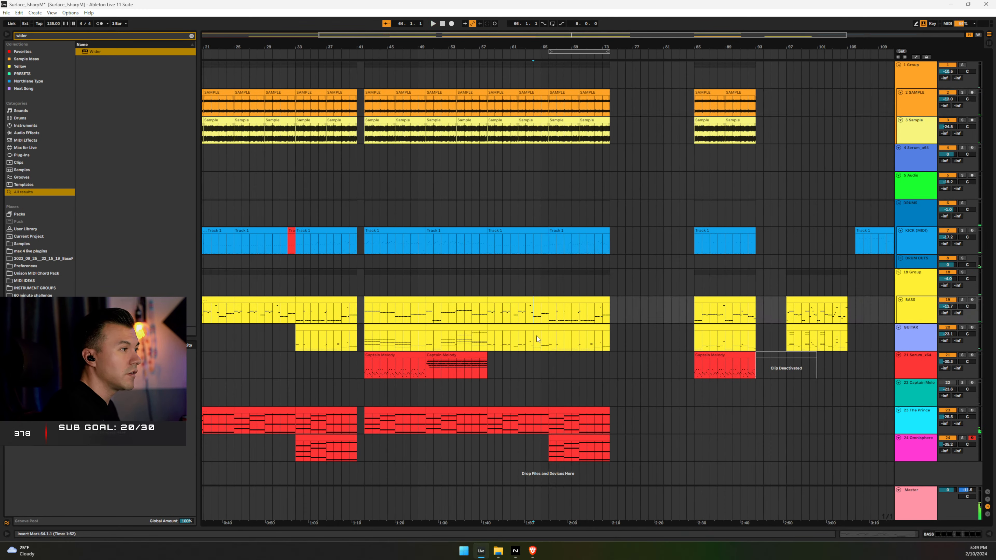
# Open the guitar clip at bar 58 and set its scale root to F#/Gb
pyautogui.click(537, 326)
pyautogui.doubleClick(538, 326)
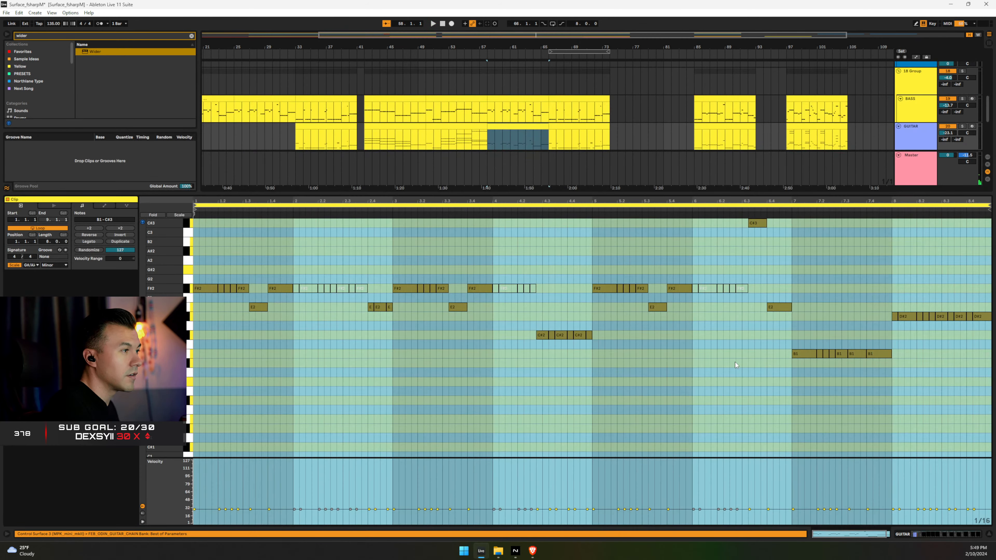
pyautogui.click(912, 295)
pyautogui.click(30, 266)
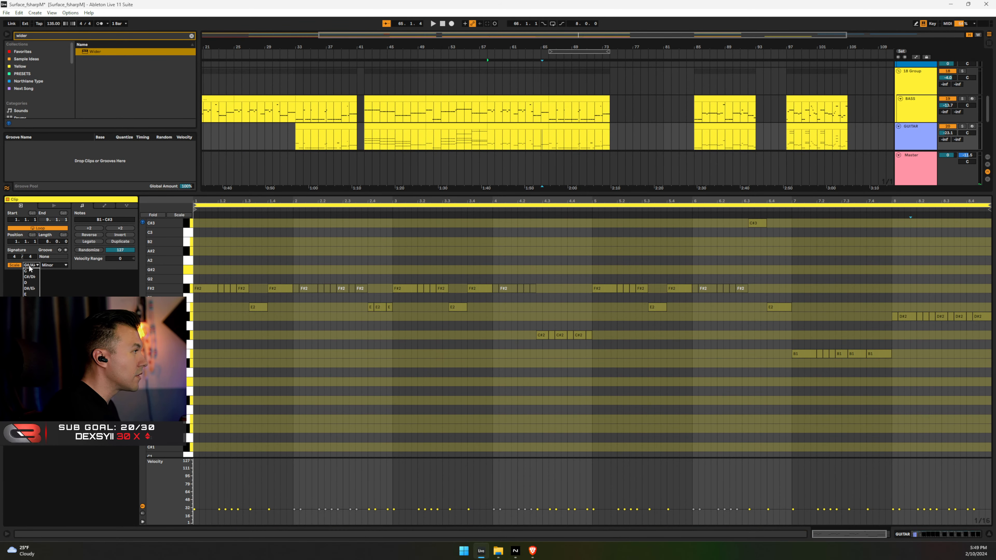
pyautogui.click(31, 323)
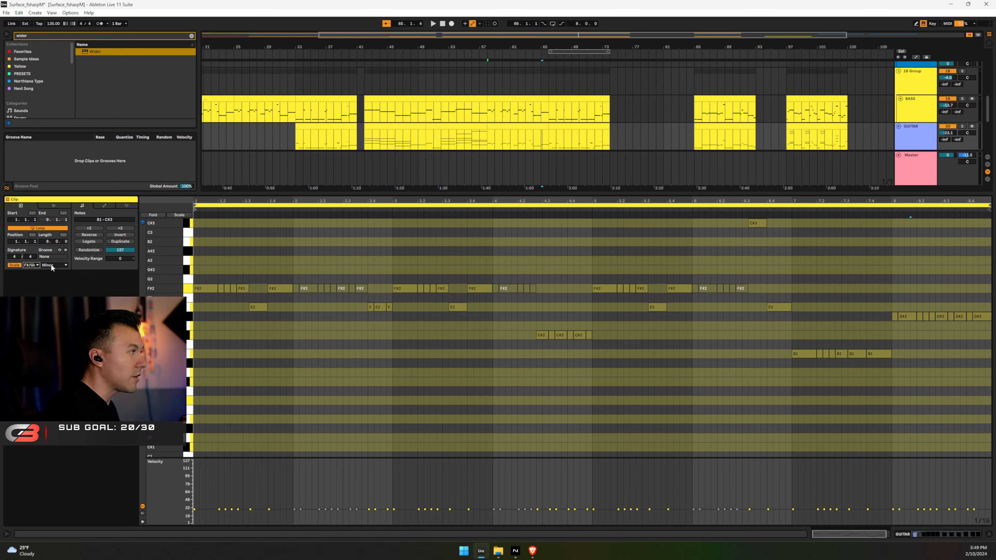
# Lower the D#2 notes in the guitar clip's last bar by one semitone to D2 and play the section
pyautogui.moveTo(886, 305); pyautogui.dragTo(993, 334)
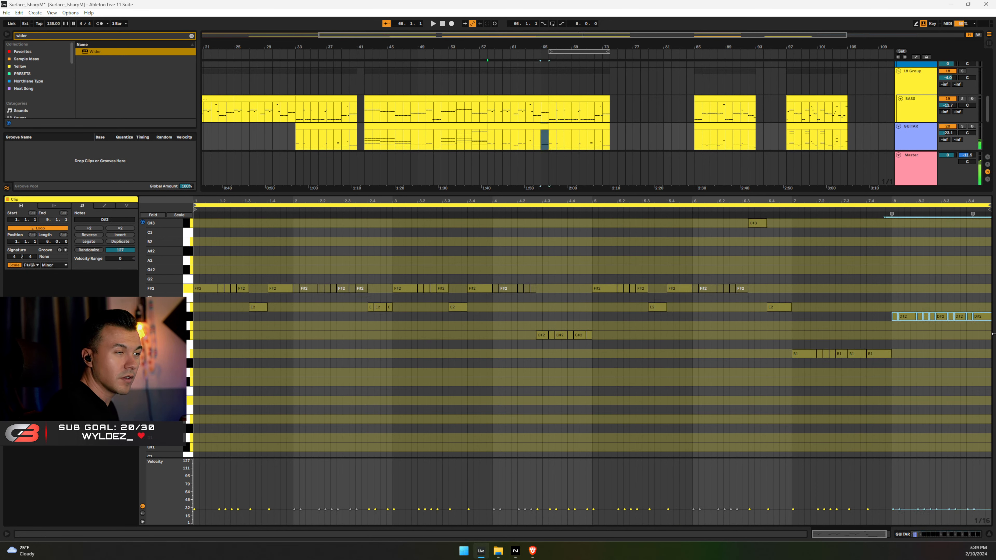
pyautogui.press('Down')
pyautogui.press('space')
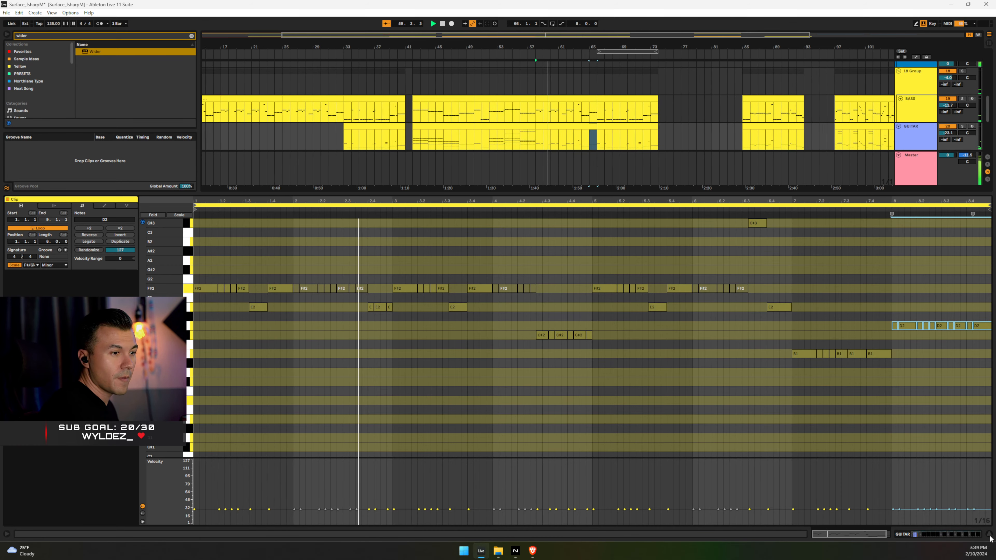
pyautogui.hotkey('ctrl', 'alt', 'l')
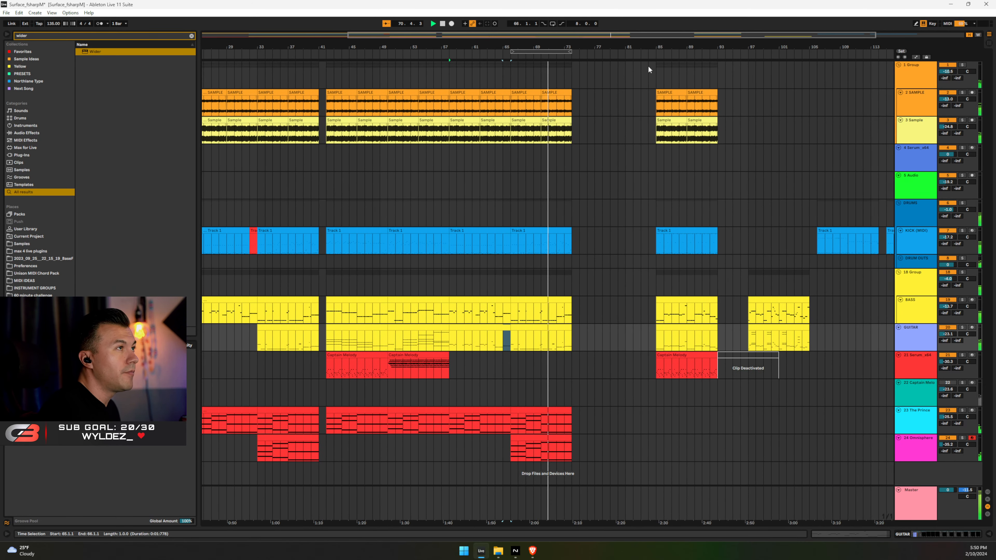
# Move all leftover clips beyond bar 83 further along so they start at about bar 119, and set the loop to bars 75 to 83
pyautogui.moveTo(587, 43); pyautogui.dragTo(587, 11)
pyautogui.moveTo(643, 72); pyautogui.dragTo(901, 417)
pyautogui.click(706, 208)
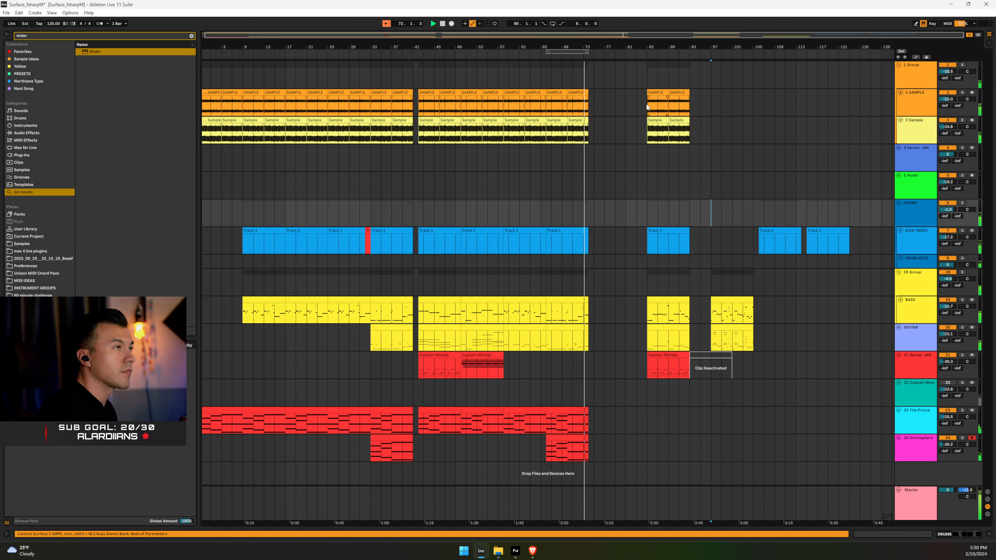
pyautogui.moveTo(632, 71); pyautogui.dragTo(907, 371)
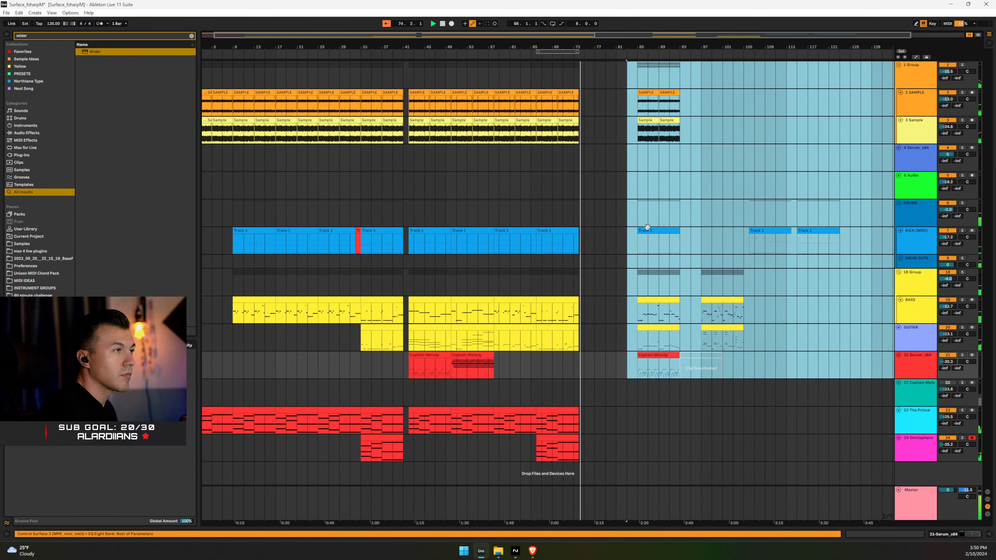
pyautogui.moveTo(667, 231); pyautogui.dragTo(832, 241)
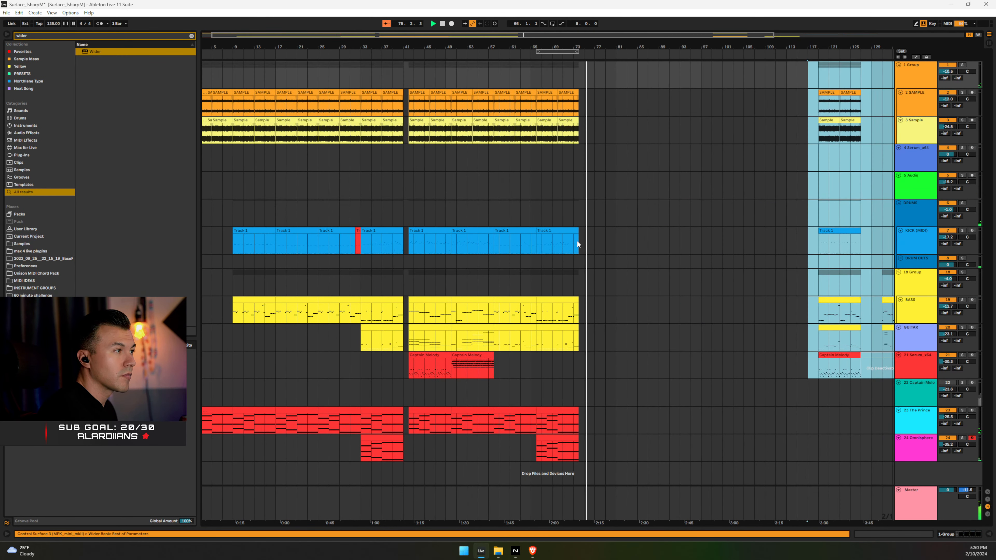
pyautogui.click(594, 241)
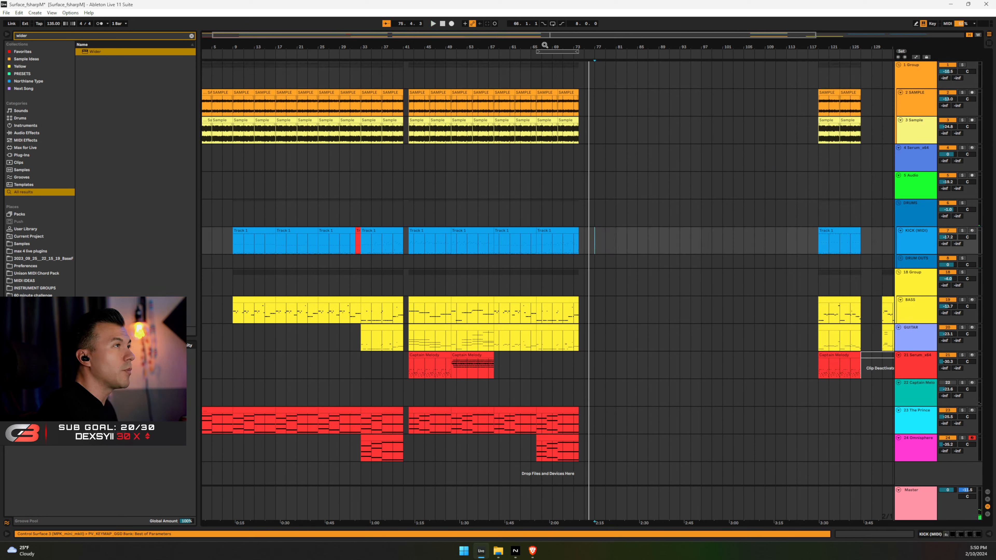
pyautogui.moveTo(547, 50); pyautogui.dragTo(643, 43)
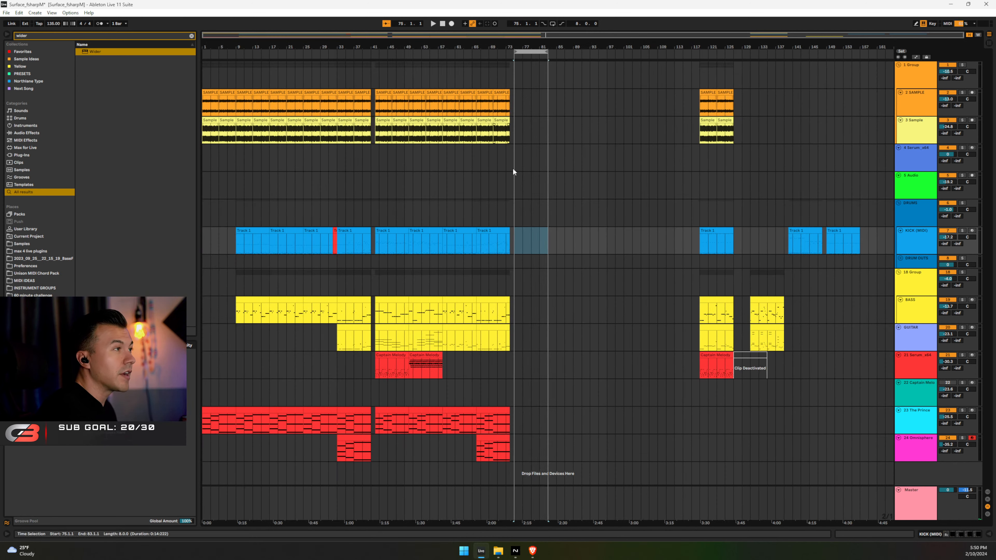
# Extend the Omnisphere and The Prince chords with copies covering bars 74 to 82, and play from bar 71
pyautogui.click(497, 440)
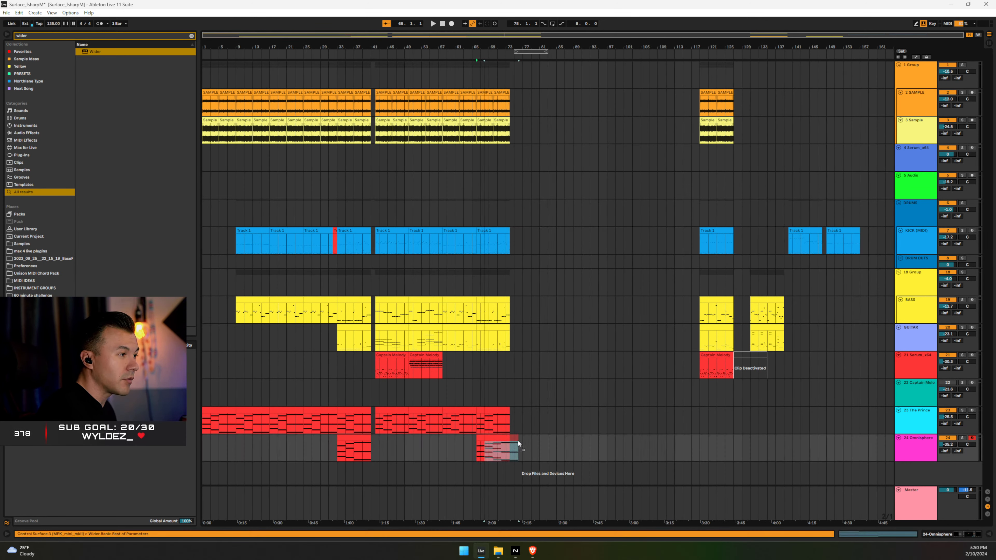
pyautogui.click(497, 365)
pyautogui.press('space')
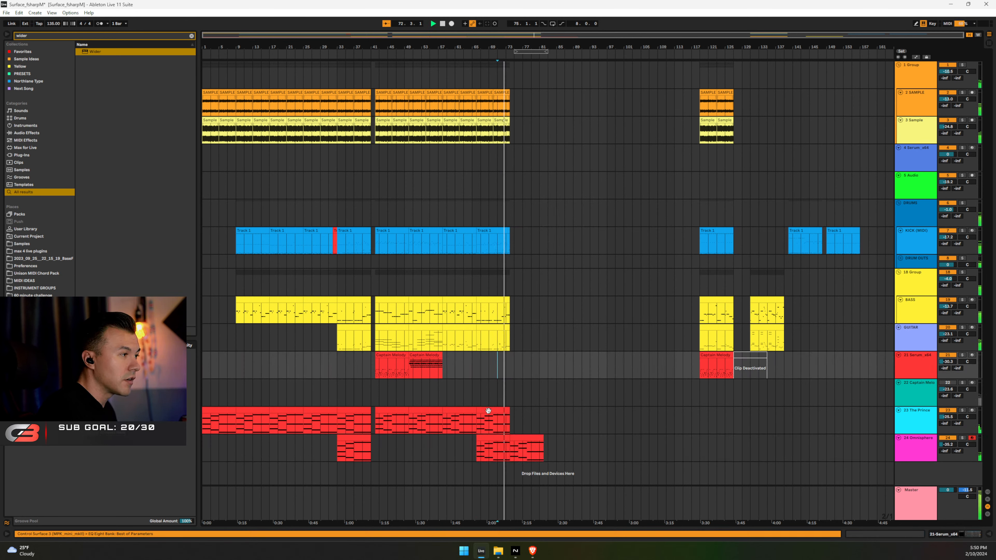
pyautogui.moveTo(510, 419); pyautogui.dragTo(542, 419)
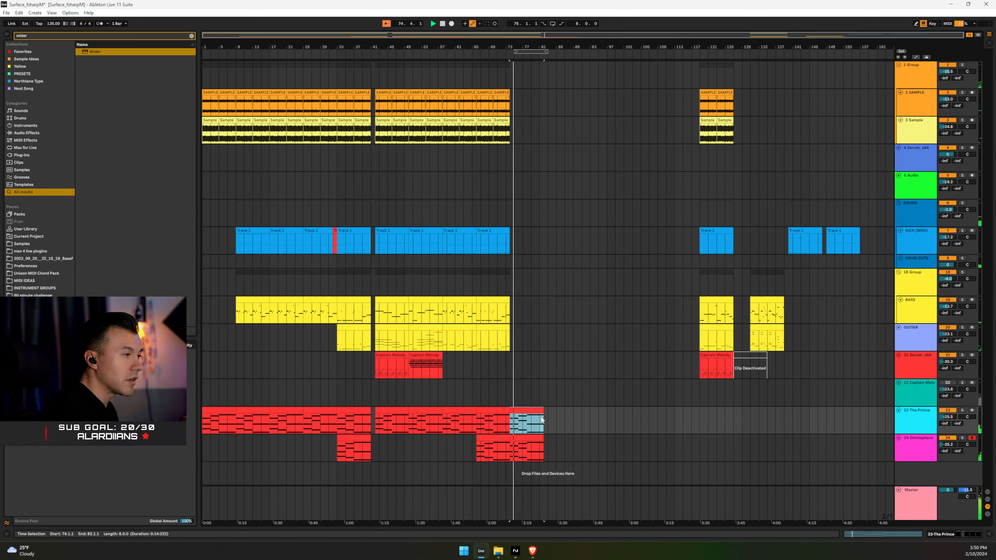
# Transpose all notes of the Omnisphere clip at bar 74 down one octave
pyautogui.doubleClick(540, 438)
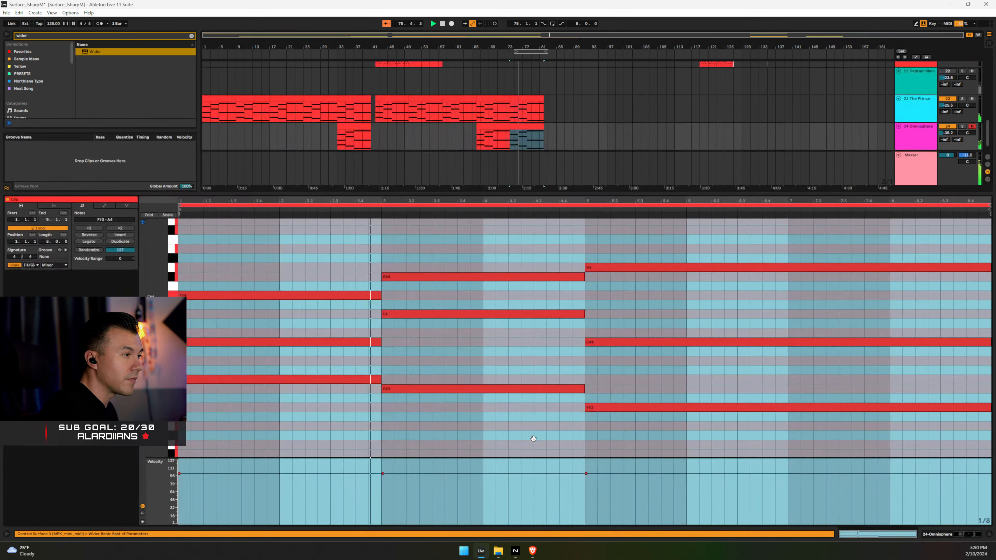
pyautogui.hotkey('ctrl', 'a')
pyautogui.hotkey('shift', 'Down')
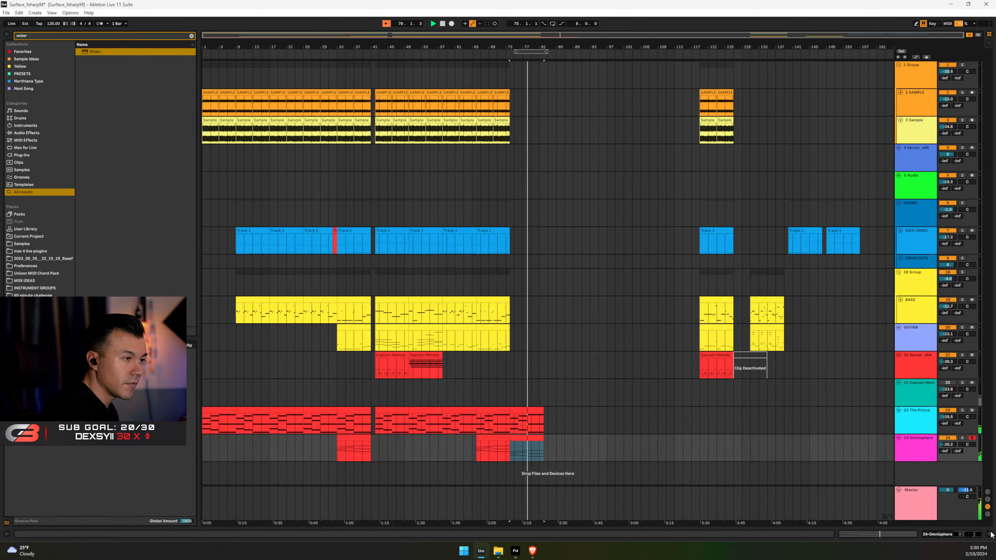
# Duplicate The Prince and Omnisphere chord clips at bar 74 so the copies cover bars 82 to 90
pyautogui.hotkey('ctrl', 'alt', 'l')
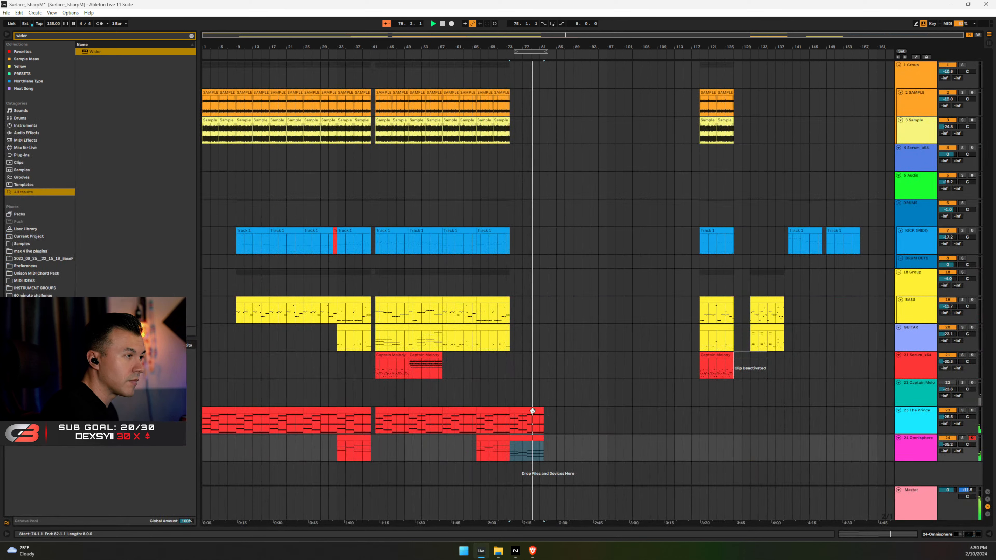
pyautogui.click(522, 425)
pyautogui.keyDown('shift'); pyautogui.click(523, 436); pyautogui.keyUp('shift')
pyautogui.hotkey('ctrl', 'd')
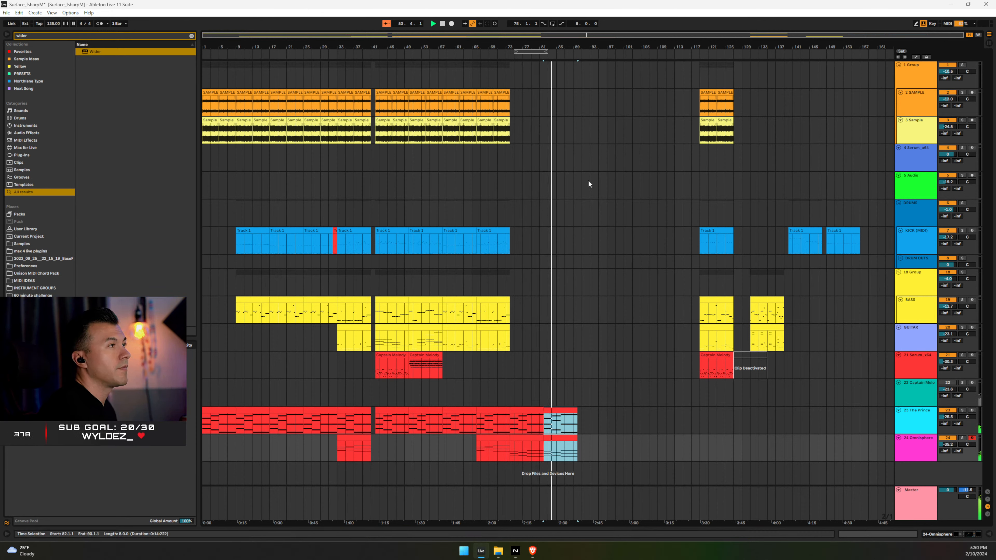
# Extend the 2 SAMPLE track with repeated copies of its last clip up to bar 94, and play from bar 73
pyautogui.press('space')
pyautogui.moveTo(543, 42); pyautogui.dragTo(543, 84)
pyautogui.click(391, 92)
pyautogui.hotkey('ctrl', 'd')
pyautogui.hotkey('ctrl', 'd')
pyautogui.hotkey('ctrl', 'd')
pyautogui.hotkey('ctrl', 'd')
pyautogui.hotkey('ctrl', 'd')
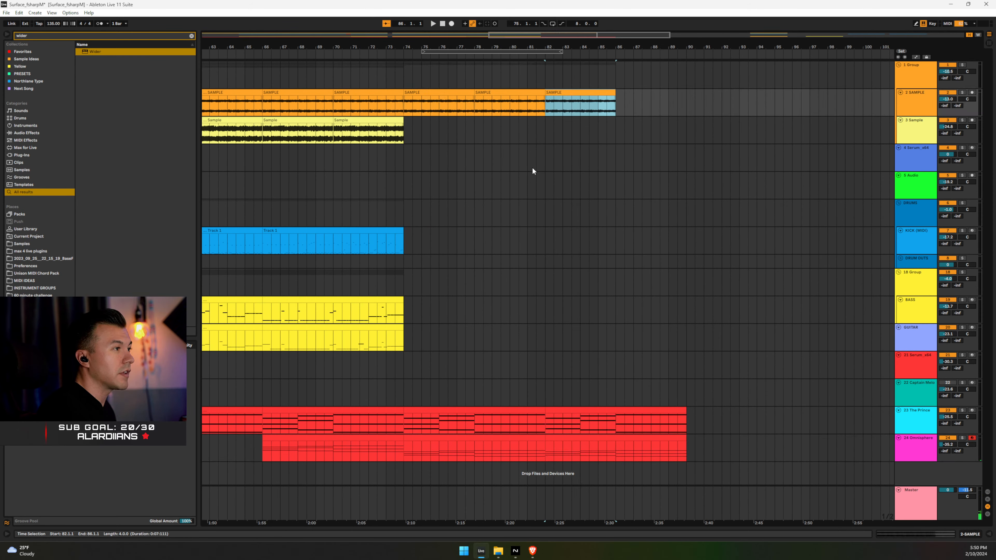
pyautogui.click(387, 102)
pyautogui.press('space')
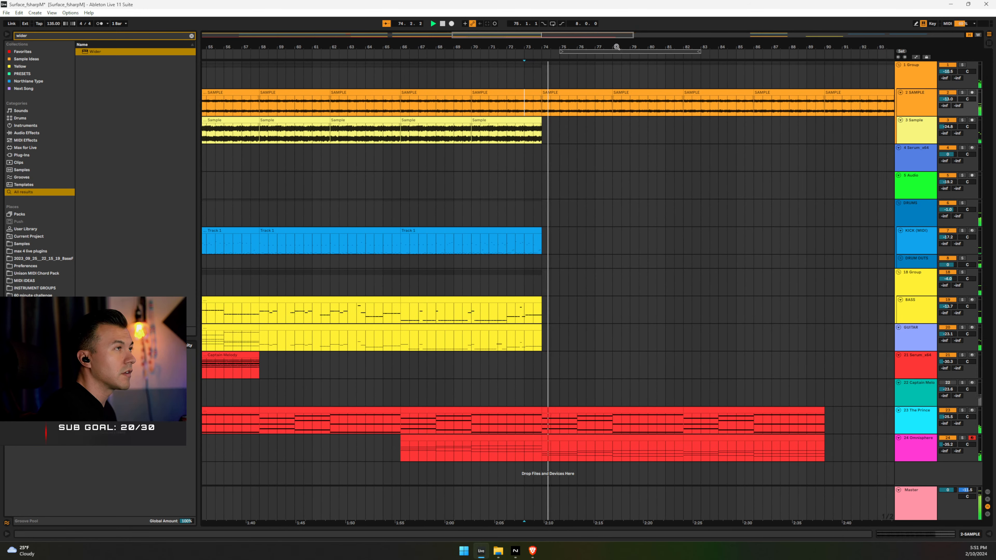
# Extend the 3 Sample track with repeated copies of its last clip up to bar 94
pyautogui.click(486, 119)
pyautogui.hotkey('ctrl', 'd')
pyautogui.hotkey('ctrl', 'd')
pyautogui.hotkey('ctrl', 'd')
pyautogui.hotkey('ctrl', 'd')
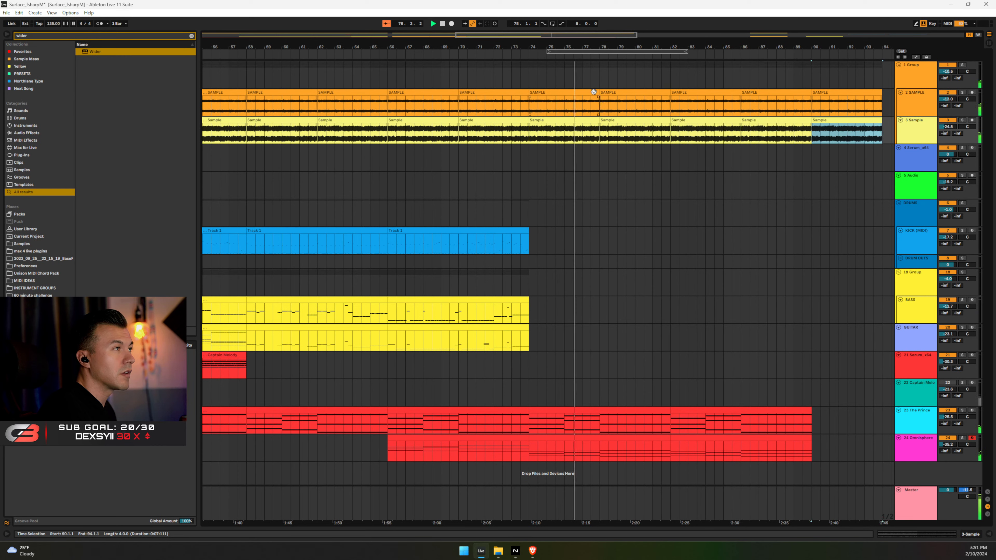
# Move the last spare kick clip, at about bar 149, back to bar 81 and play from there
pyautogui.press('-')
pyautogui.press('-')
pyautogui.press('-')
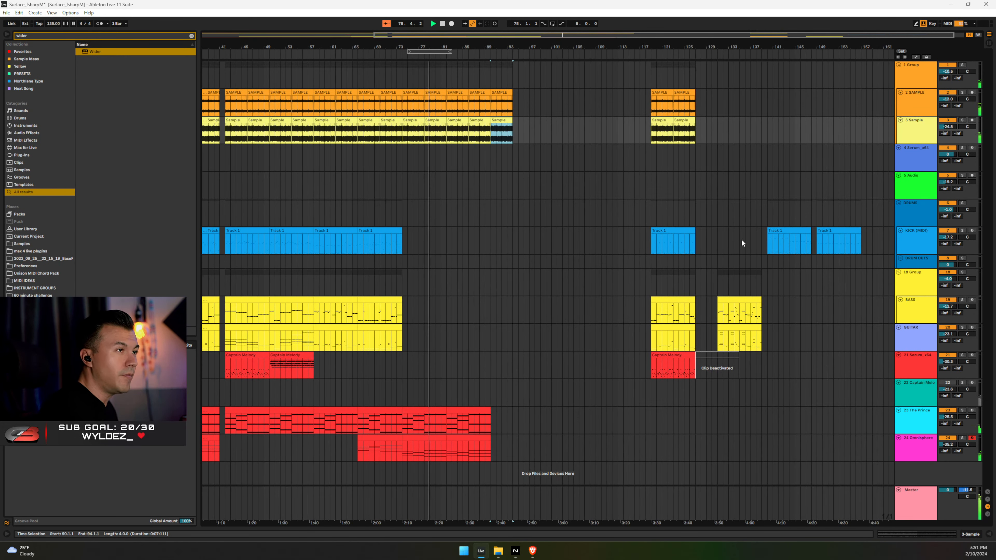
pyautogui.click(838, 227)
pyautogui.click(848, 239)
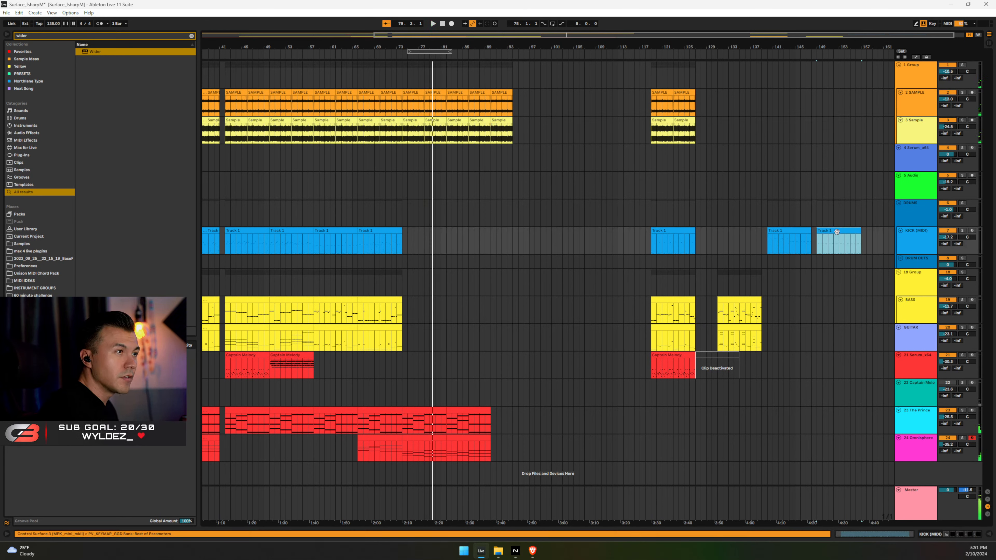
pyautogui.moveTo(837, 232); pyautogui.dragTo(447, 244)
pyautogui.press('space')
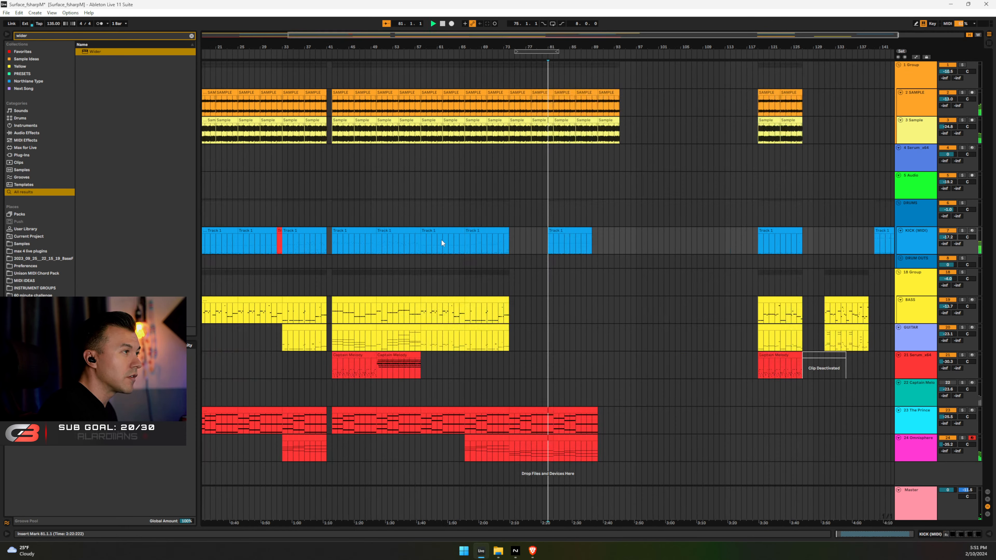
# Duplicate the kick clip at bar 81 and shift both clips together to cover bars 74 to 90
pyautogui.click(558, 237)
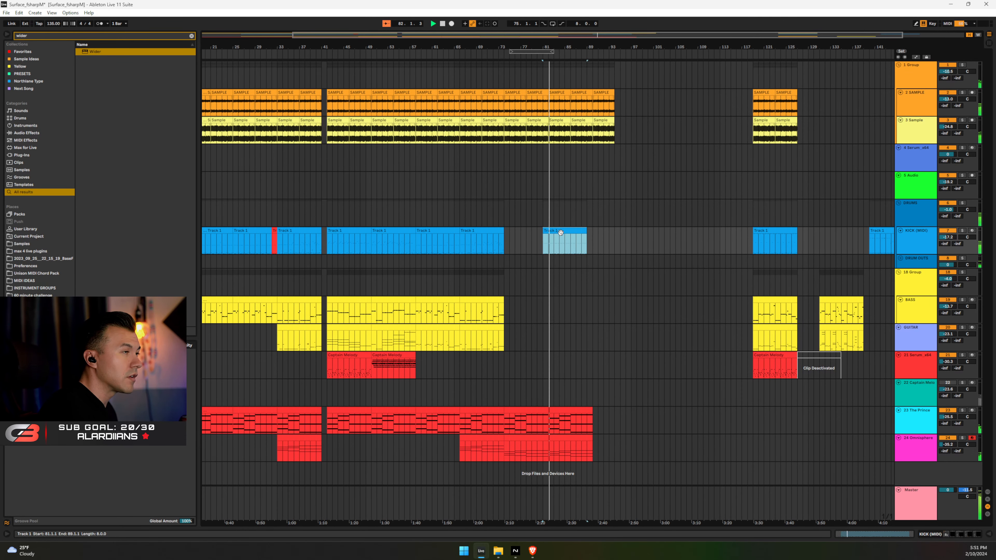
pyautogui.moveTo(567, 45)
pyautogui.mouseDown()
pyautogui.moveTo(533, 46)
pyautogui.moveTo(560, 41)
pyautogui.mouseUp()
pyautogui.hotkey('ctrl', 'd')
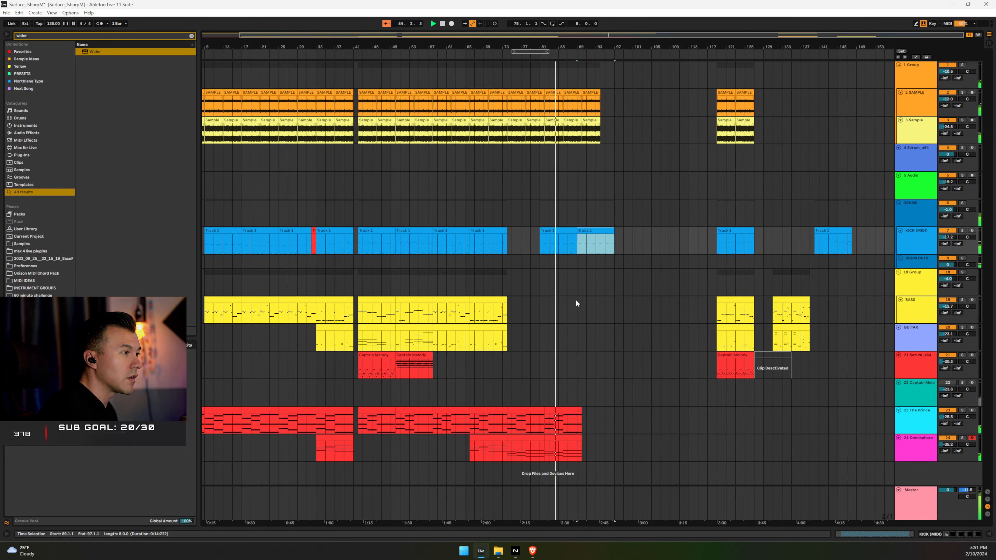
pyautogui.moveTo(567, 44); pyautogui.dragTo(567, 63)
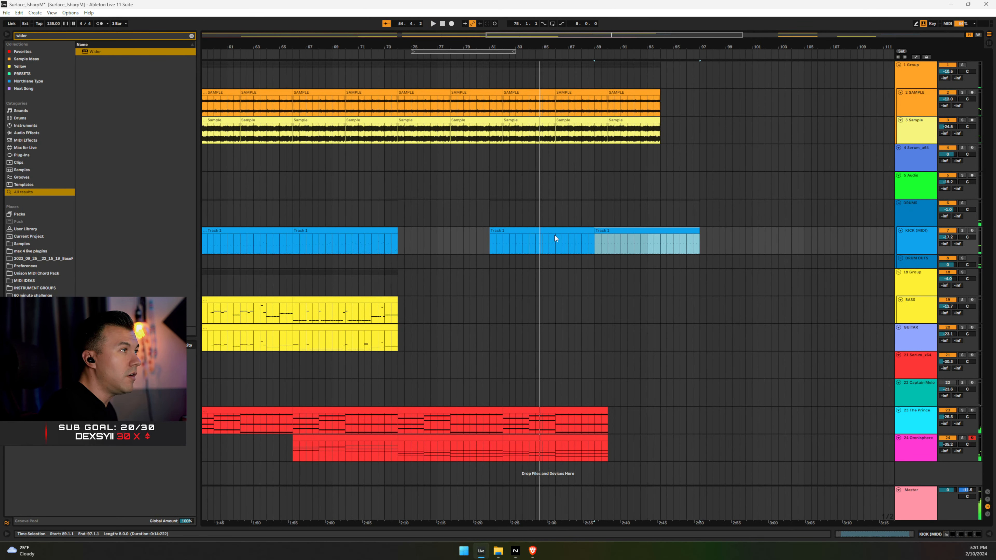
pyautogui.keyDown('shift'); pyautogui.click(545, 231); pyautogui.keyUp('shift')
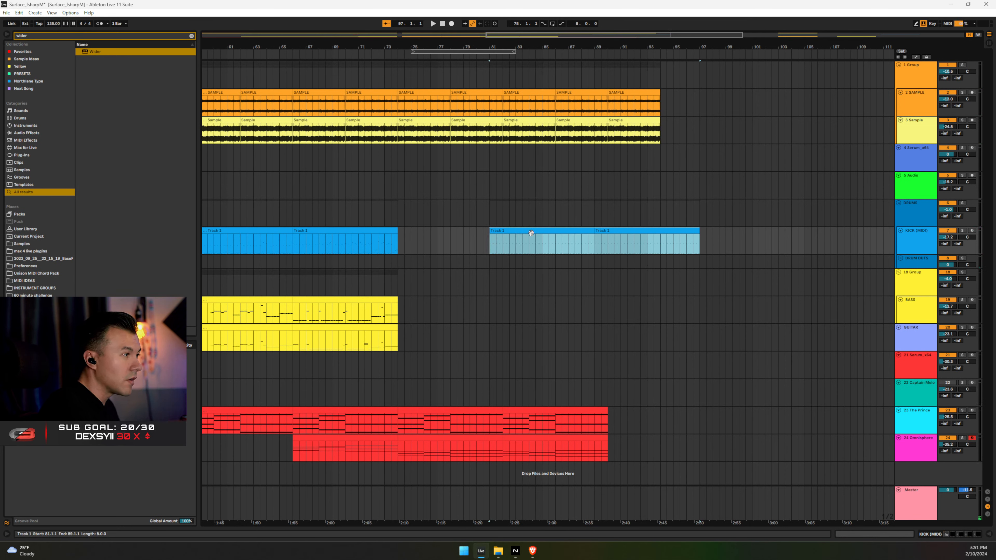
pyautogui.moveTo(531, 233); pyautogui.dragTo(466, 230)
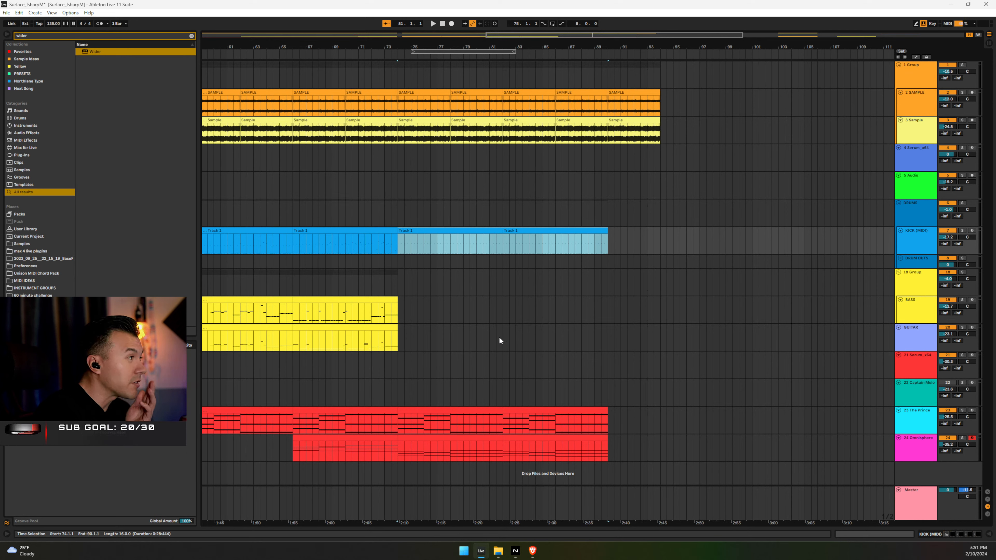
# Try the fixed 1/8 and 1/4 arrangement grids and settle on a coarser grid
pyautogui.rightClick(424, 206)
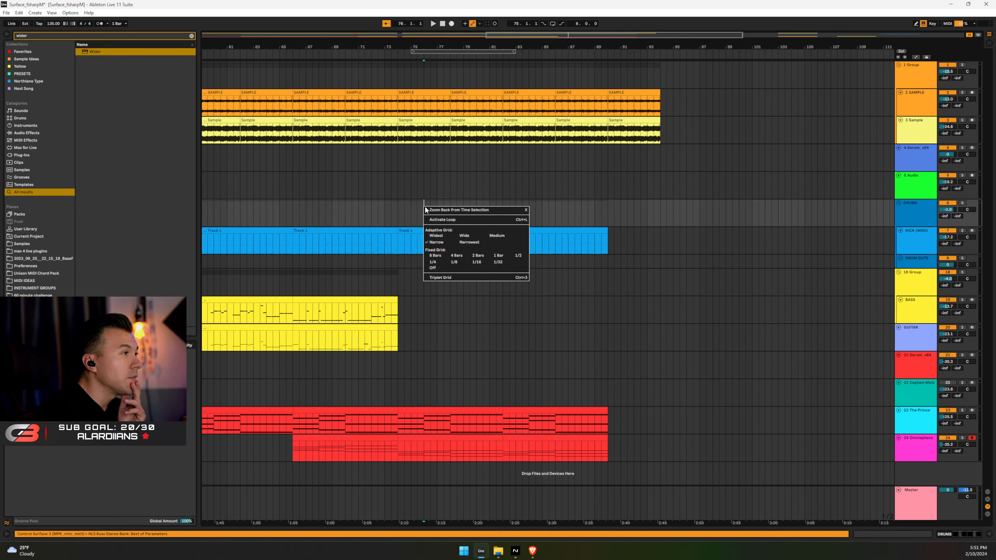
pyautogui.click(457, 263)
pyautogui.rightClick(420, 204)
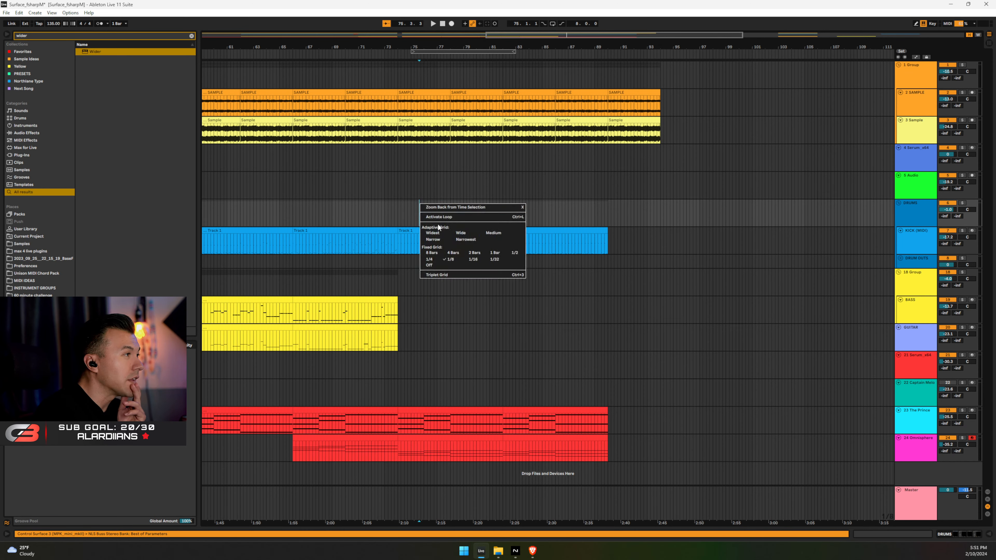
pyautogui.click(430, 262)
pyautogui.rightClick(400, 211)
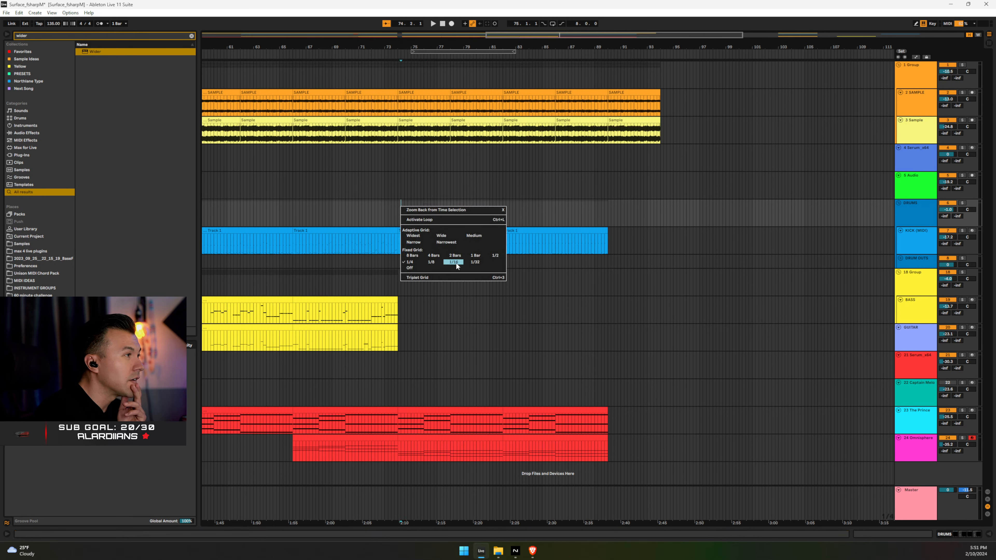
pyautogui.click(412, 254)
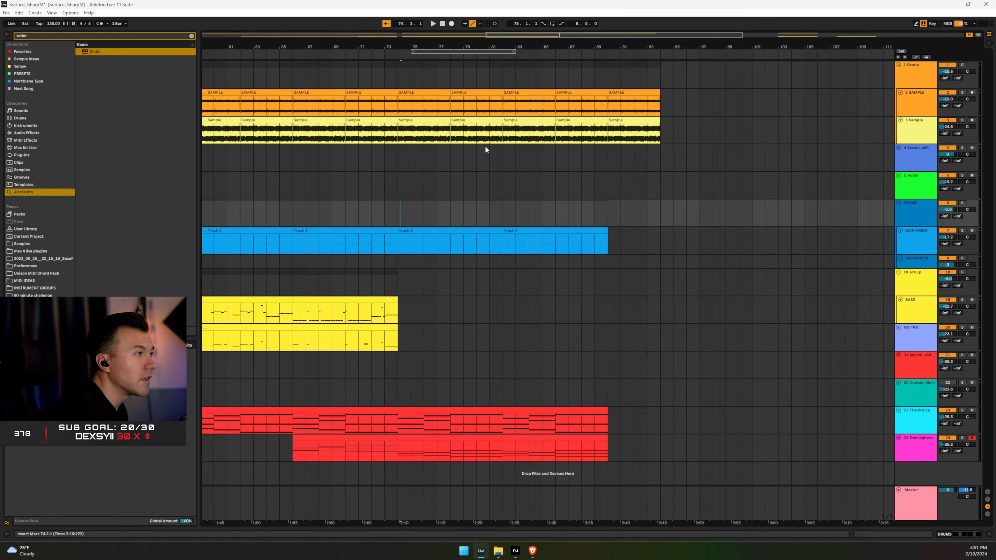
# Delete everything beyond bar 90 on the 2 SAMPLE and 3 Sample tracks
pyautogui.click(414, 240)
pyautogui.keyDown('shift'); pyautogui.click(528, 230); pyautogui.keyUp('shift')
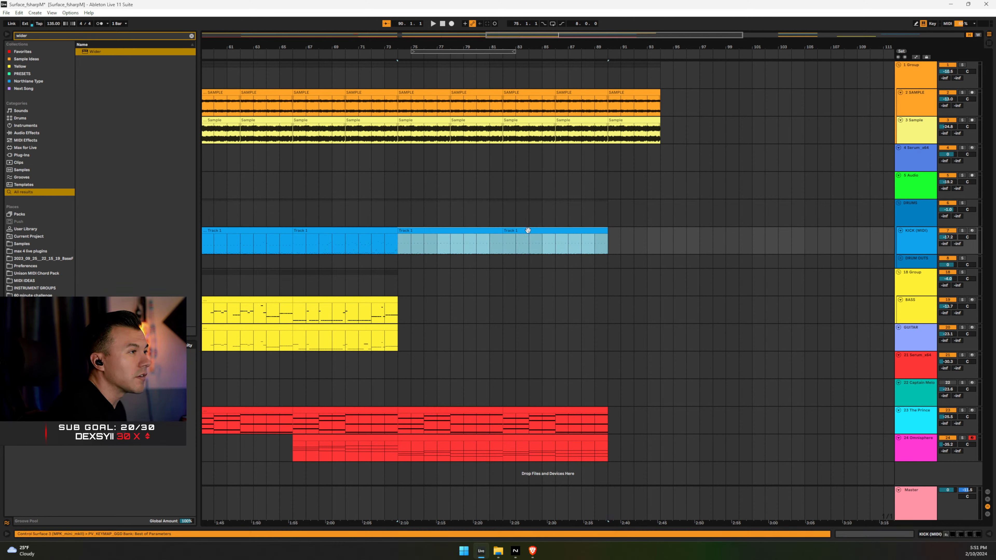
pyautogui.moveTo(690, 84); pyautogui.dragTo(610, 167)
pyautogui.press('Delete')
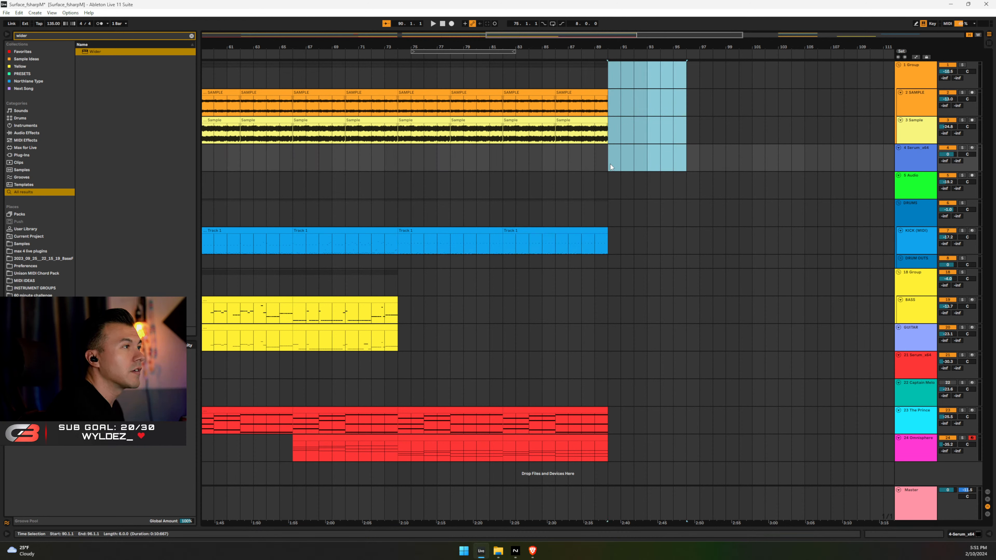
# Move the two kick clips at bars 74 to 90 so they start at bar 82
pyautogui.click(554, 185)
pyautogui.click(526, 231)
pyautogui.keyDown('shift'); pyautogui.click(410, 230); pyautogui.keyUp('shift')
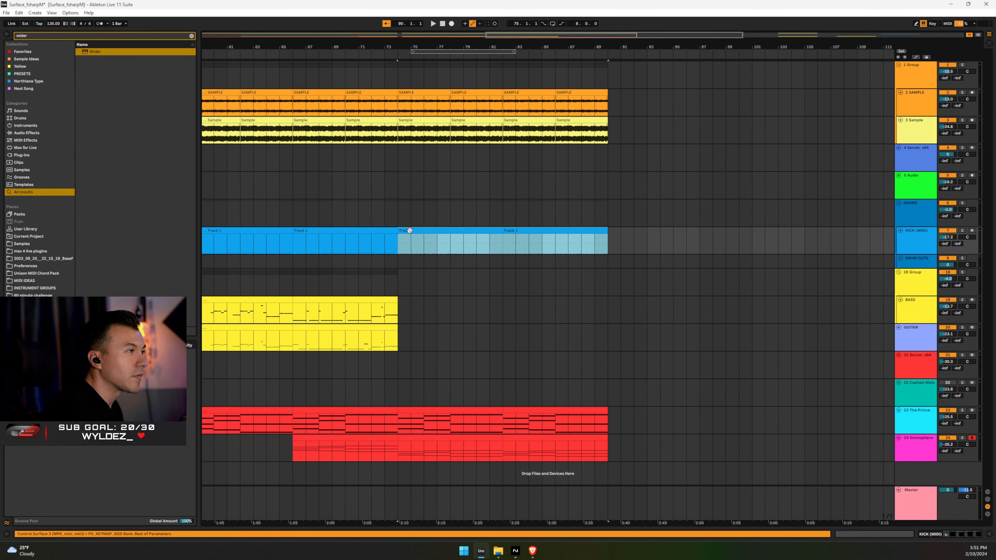
pyautogui.moveTo(410, 231); pyautogui.dragTo(518, 234)
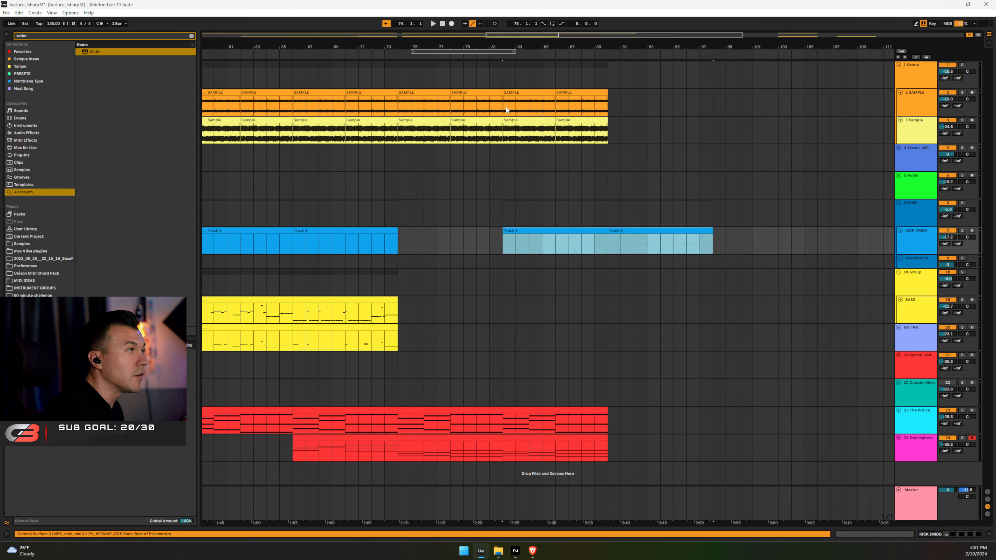
# Duplicate the clips at bars 82 to 90 on both sample tracks so the copies cover bars 90 to 98
pyautogui.moveTo(515, 83); pyautogui.dragTo(658, 157)
pyautogui.click(510, 92)
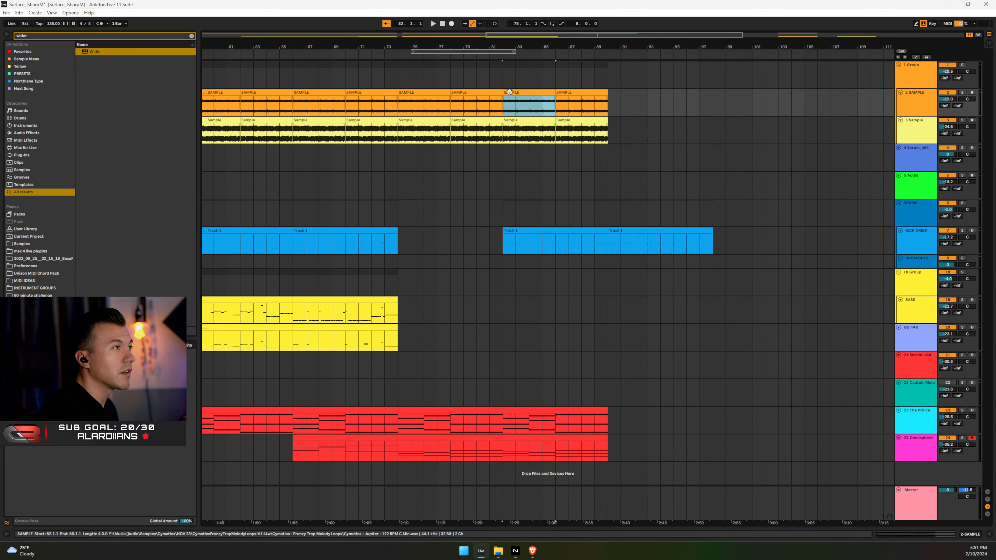
pyautogui.keyDown('shift'); pyautogui.click(600, 120); pyautogui.keyUp('shift')
pyautogui.hotkey('ctrl', 'd')
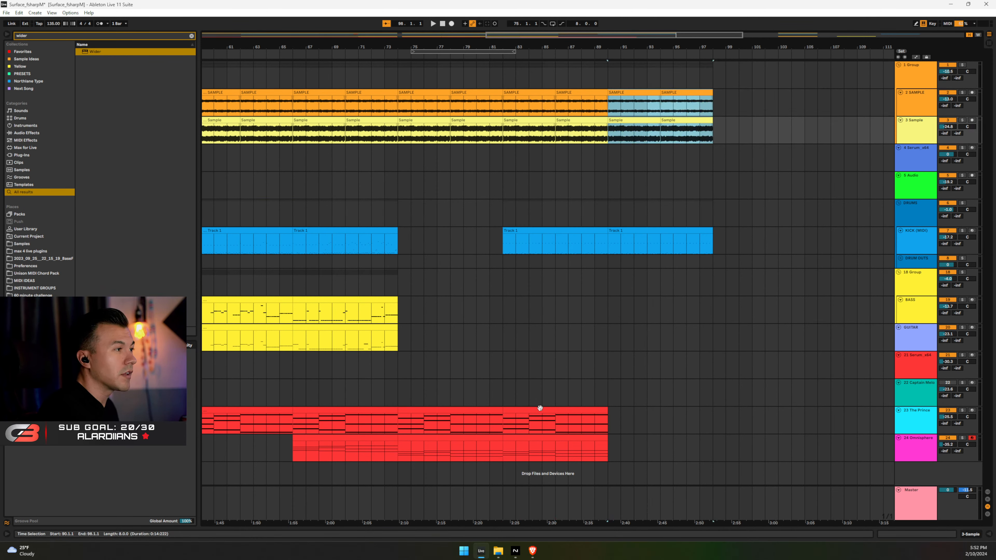
# Duplicate The Prince and Omnisphere clips at bar 82 so the copies cover bars 90 to 98
pyautogui.click(540, 408)
pyautogui.keyDown('shift'); pyautogui.click(530, 436); pyautogui.keyUp('shift')
pyautogui.hotkey('ctrl', 'd')
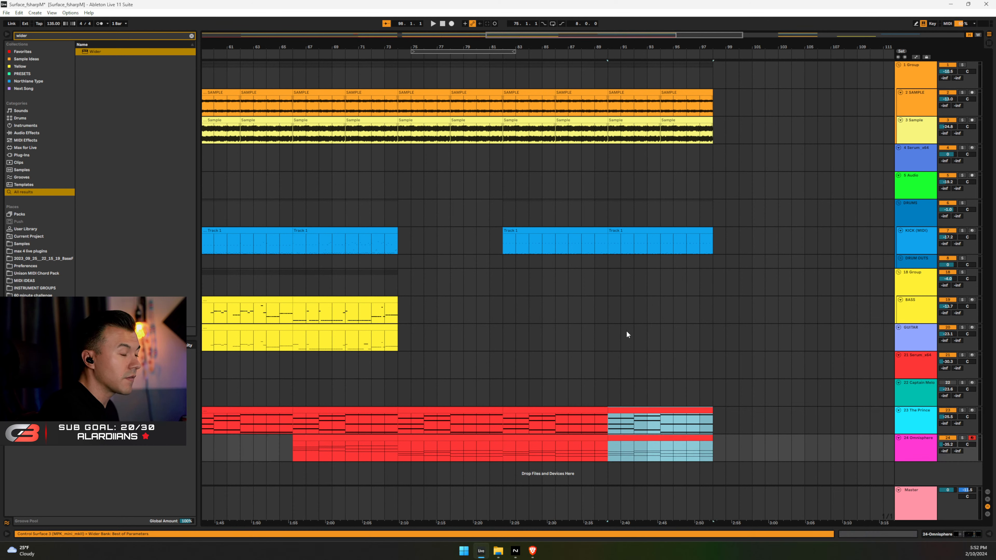
# Delete the Omnisphere clip covering bars 90 to 98
pyautogui.moveTo(437, 49); pyautogui.dragTo(539, 44)
pyautogui.click(611, 438)
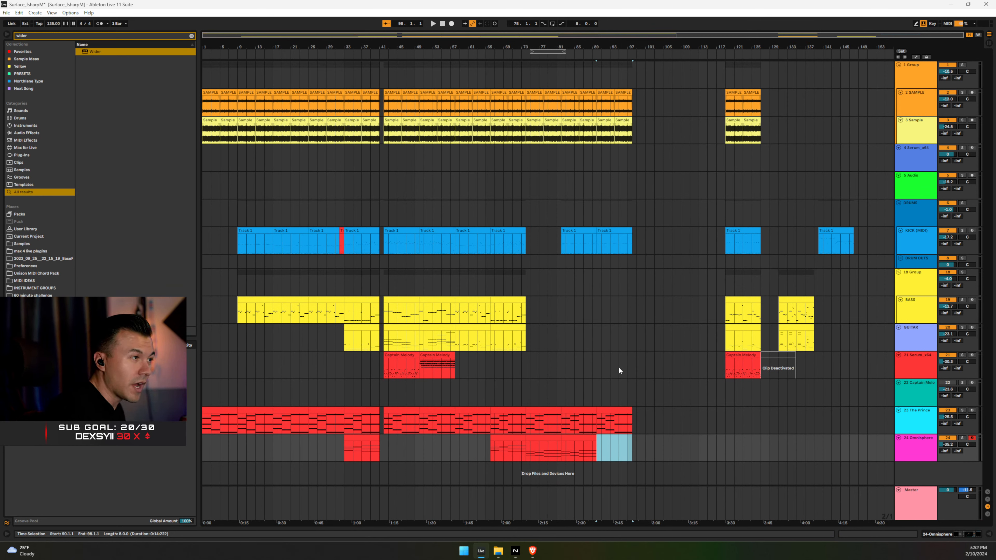
pyautogui.click(600, 372)
pyautogui.click(916, 400)
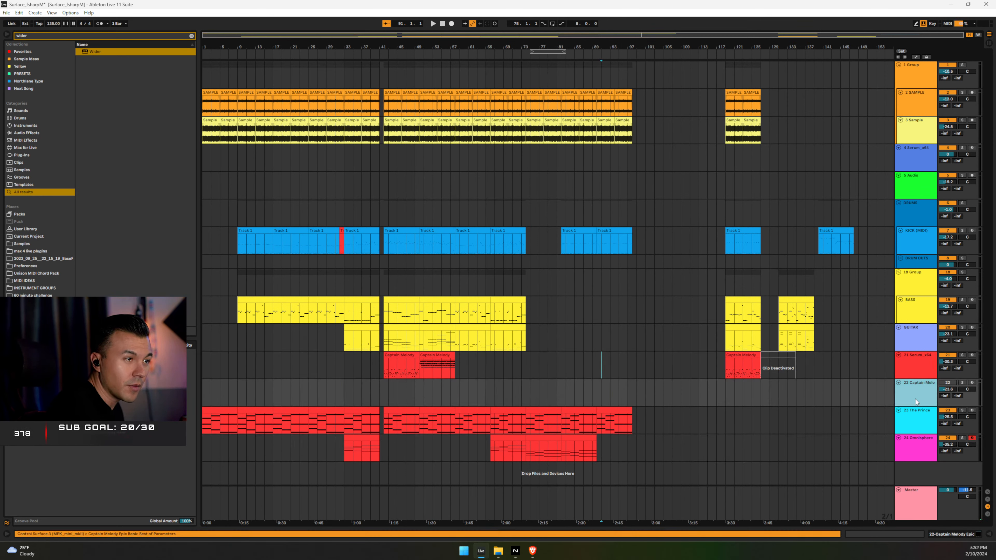
# Copy all the KICK notes from the kick clip at bar 82
pyautogui.moveTo(594, 46); pyautogui.dragTo(557, 46)
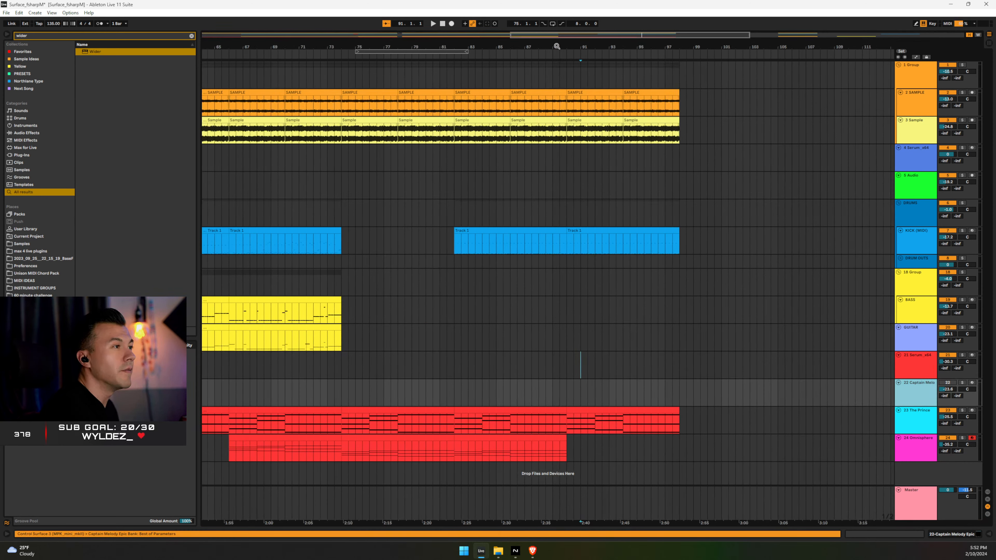
pyautogui.click(454, 361)
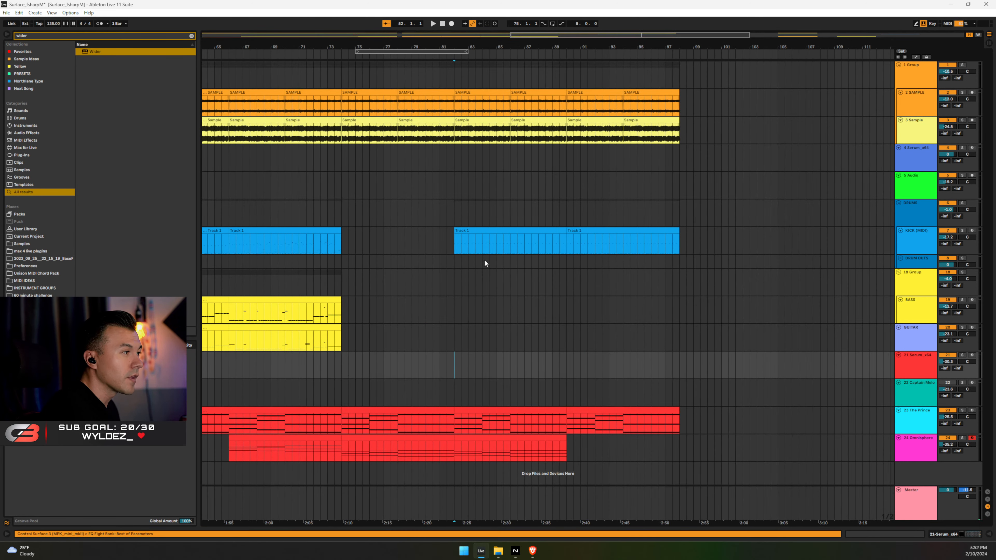
pyautogui.doubleClick(485, 227)
pyautogui.click(240, 436)
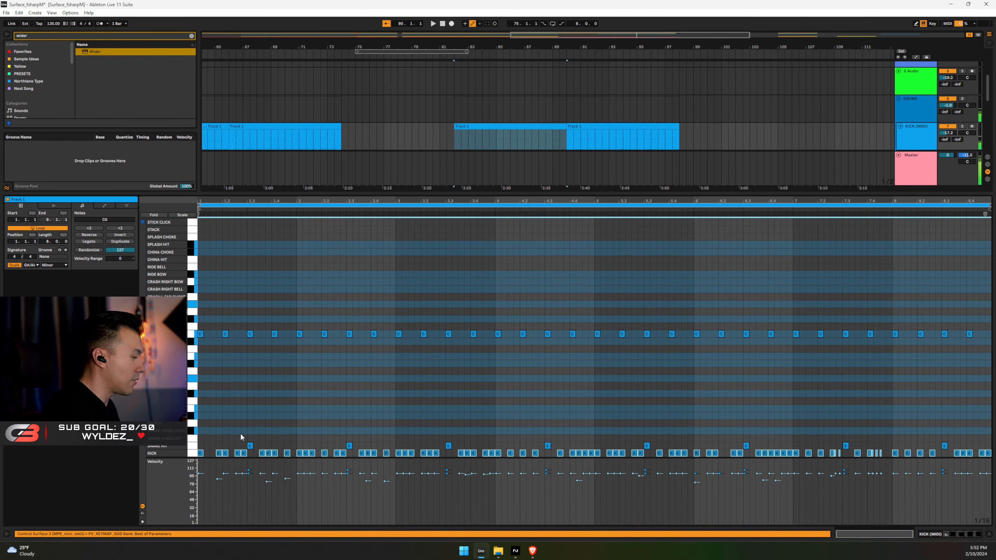
pyautogui.click(988, 534)
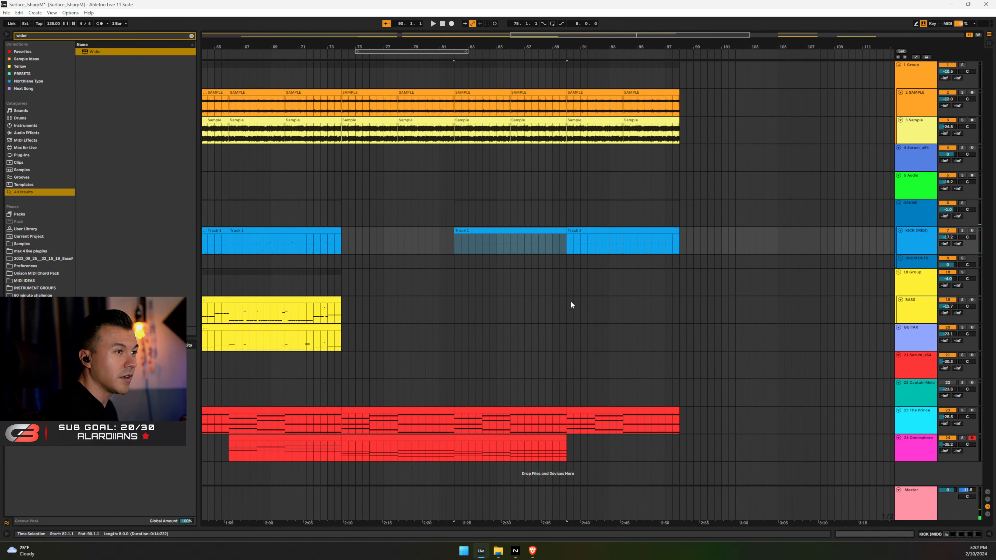
# Create an empty MIDI clip on the BASS track over bars 82 to 90 and paste the kick notes into it
pyautogui.moveTo(456, 307); pyautogui.dragTo(564, 311)
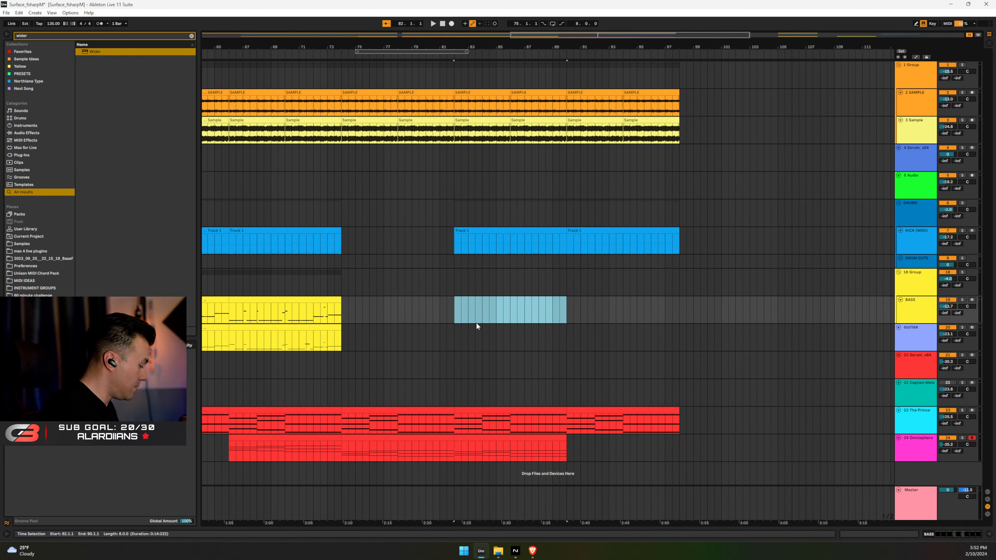
pyautogui.hotkey('ctrl', 'shift', 'm')
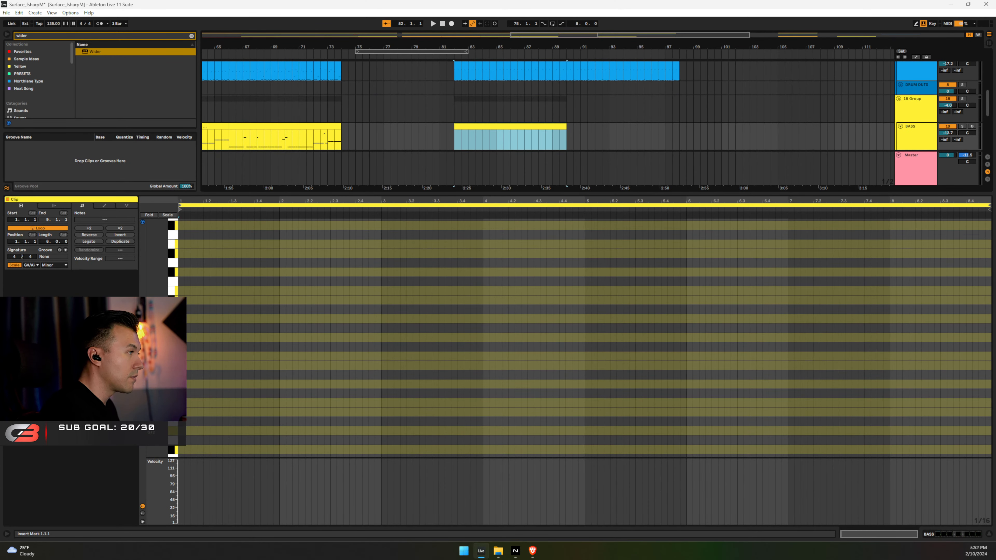
pyautogui.hotkey('ctrl', 'v')
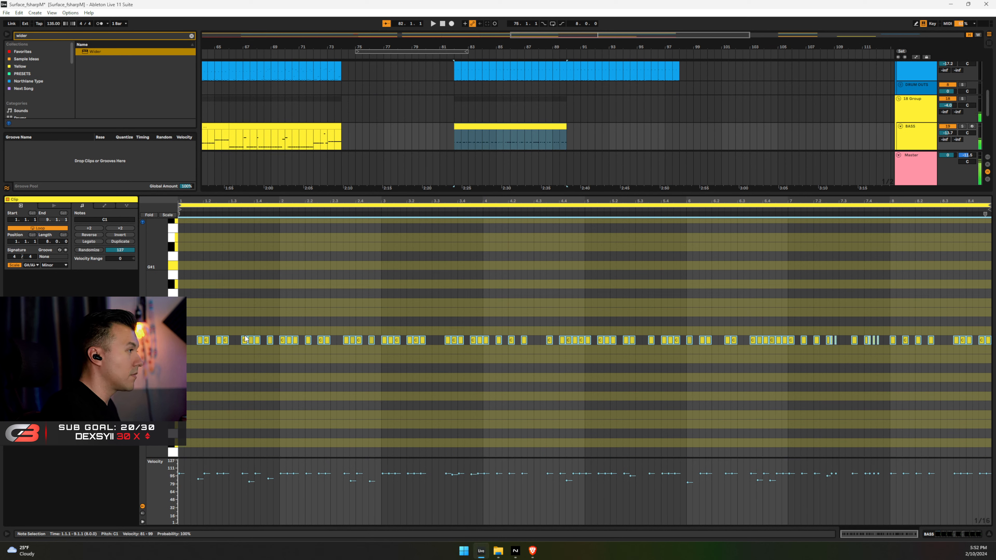
# Lengthen all pasted kick notes in the BASS clip until they run into each other, transpose them to F#0 and play the result
pyautogui.moveTo(361, 340); pyautogui.dragTo(367, 339)
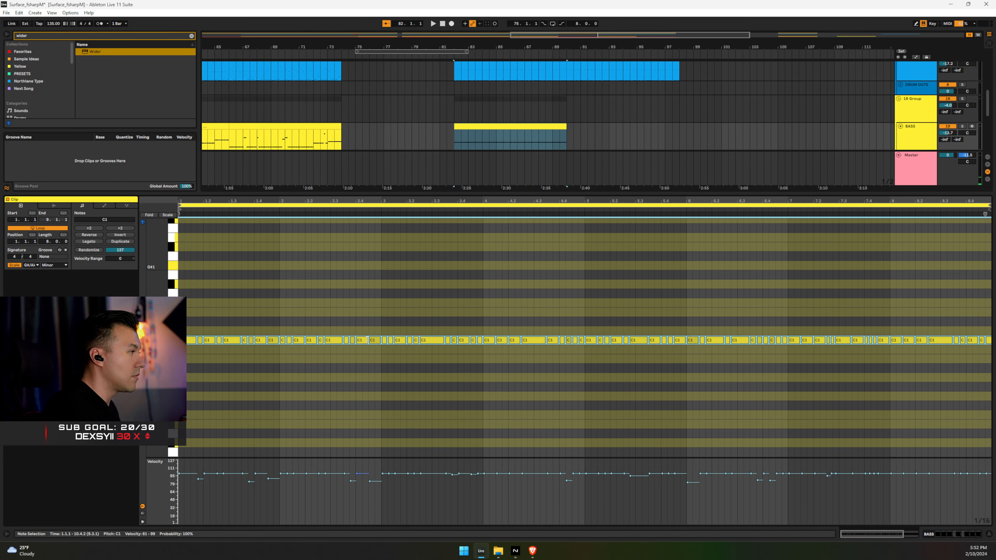
pyautogui.press('Down')
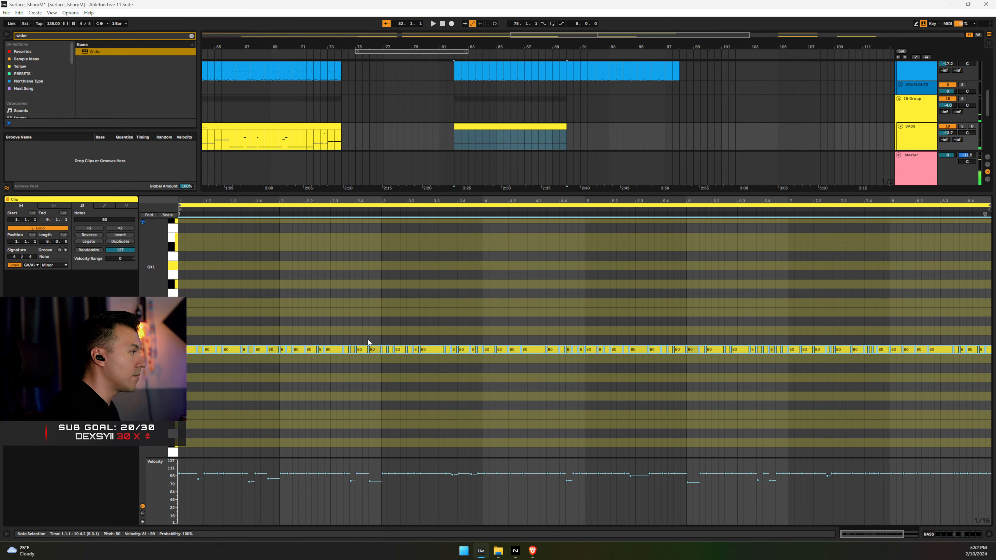
pyautogui.press('Down')
pyautogui.press('Down')
pyautogui.press('Down')
pyautogui.press('Down')
pyautogui.press('Down')
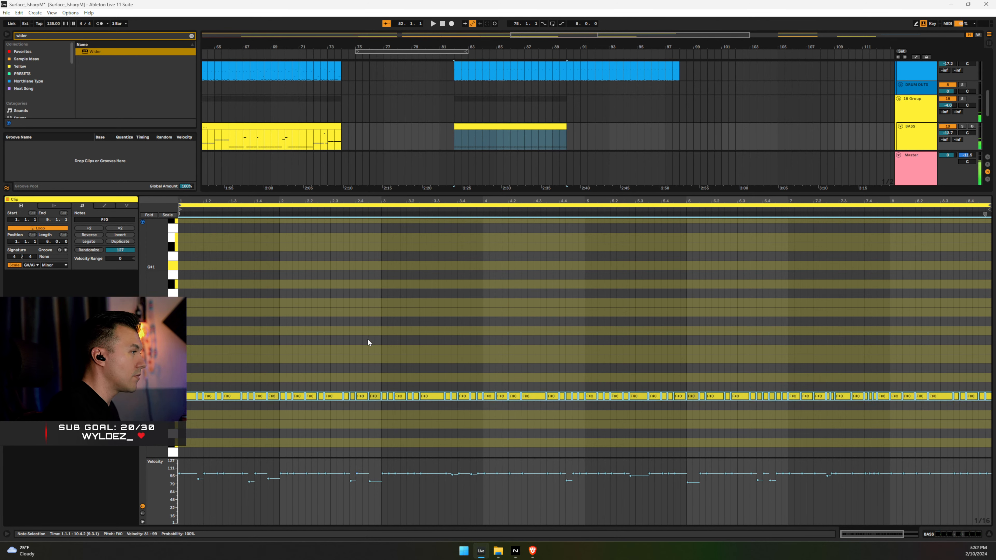
pyautogui.hotkey('shift', 'Up')
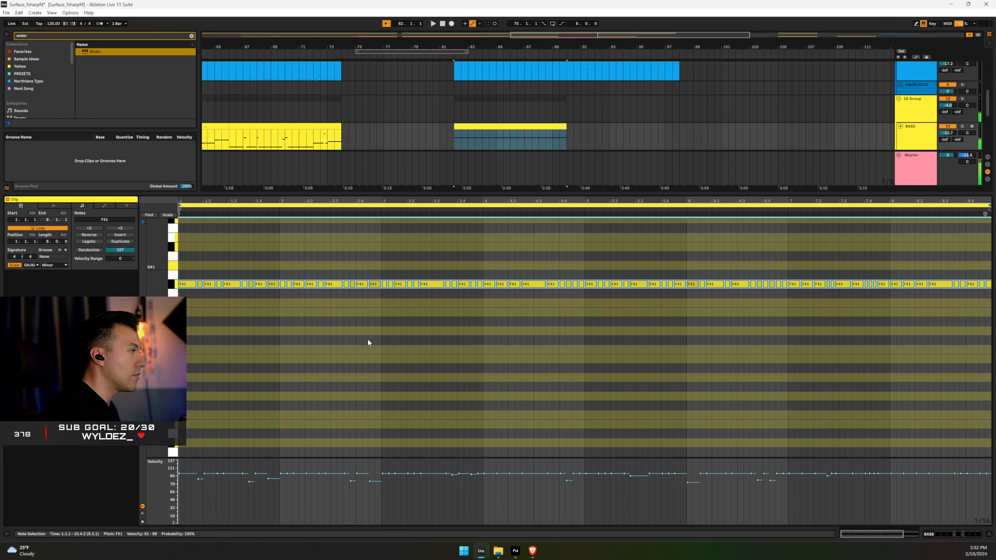
pyautogui.hotkey('shift', 'Down')
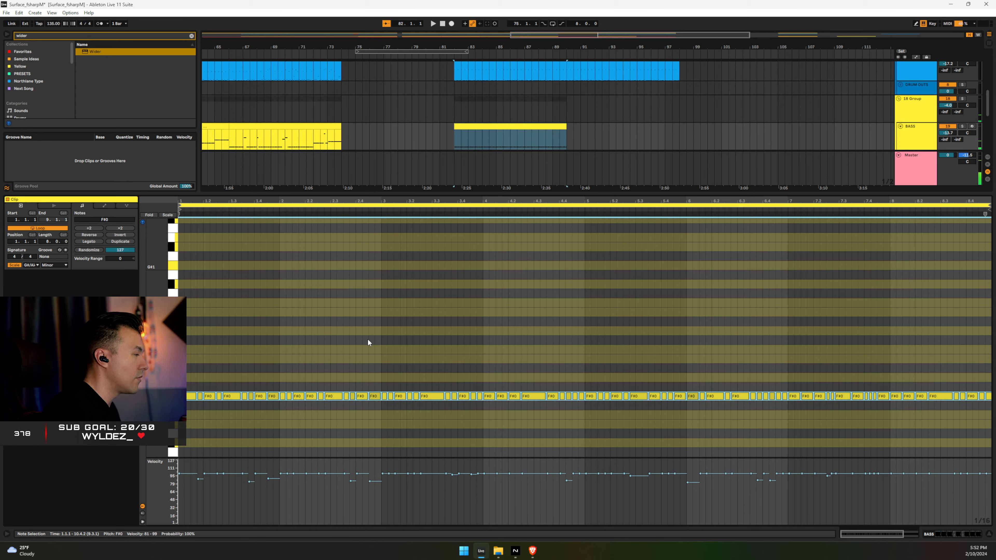
pyautogui.press('space')
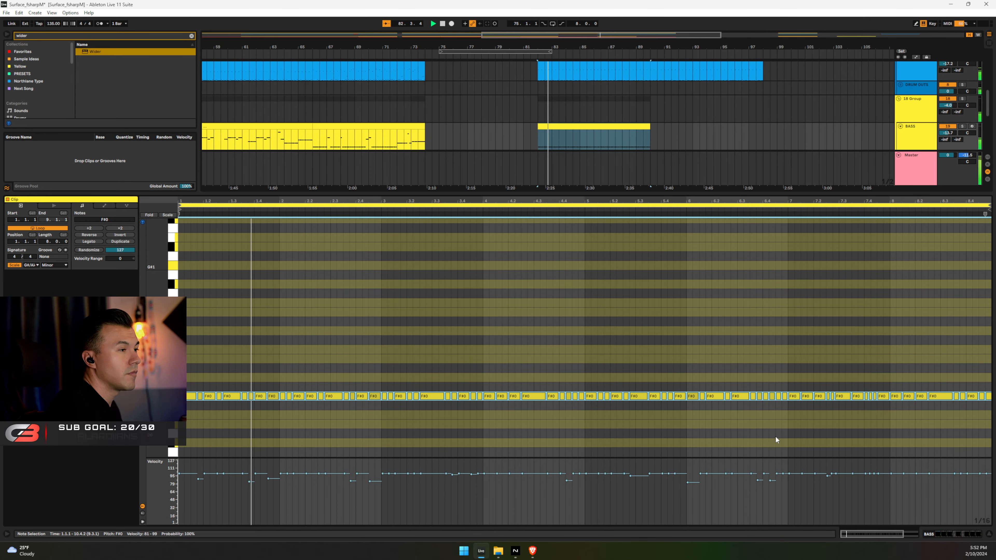
# Duplicate the BASS clip at bar 82 so the copy covers bars 90 to 98
pyautogui.click(989, 534)
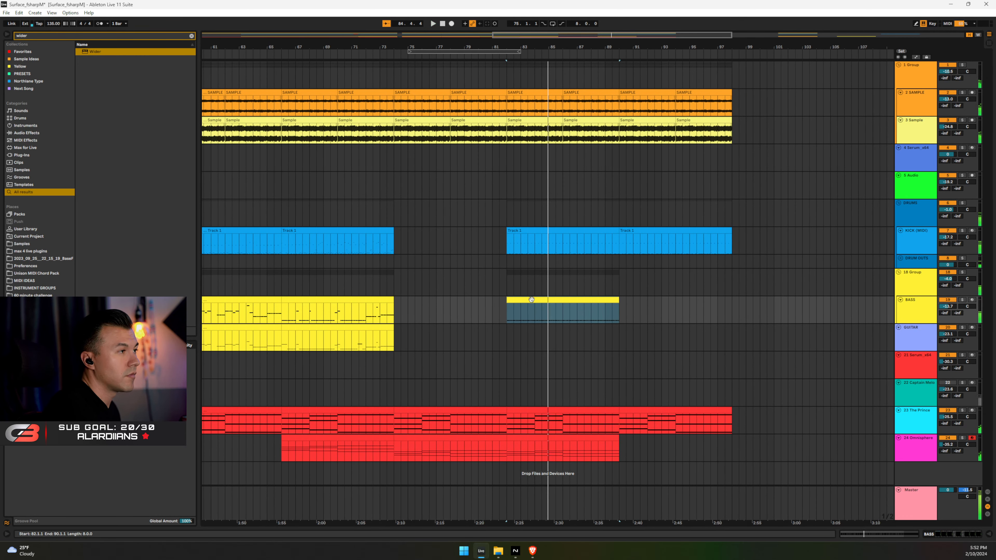
pyautogui.click(535, 314)
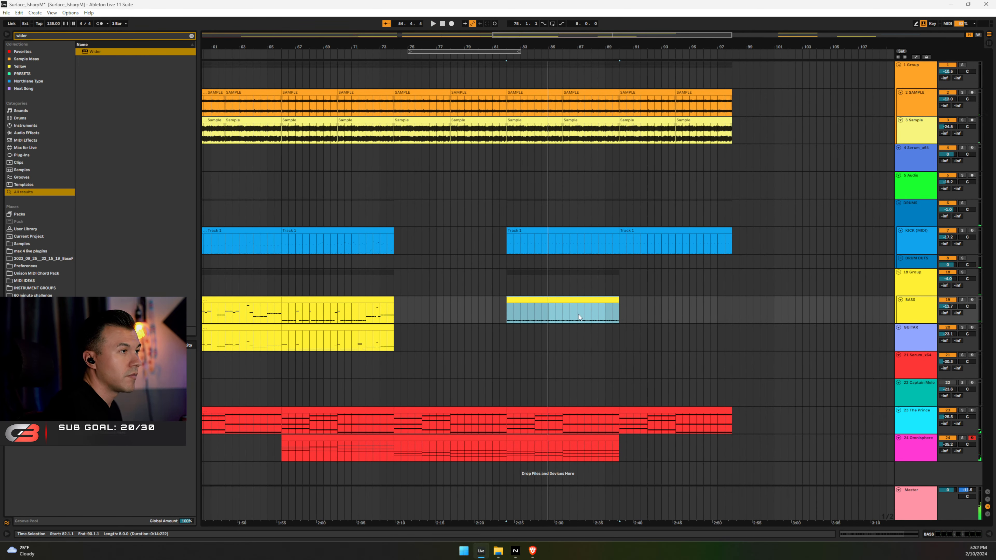
pyautogui.hotkey('ctrl', 'd')
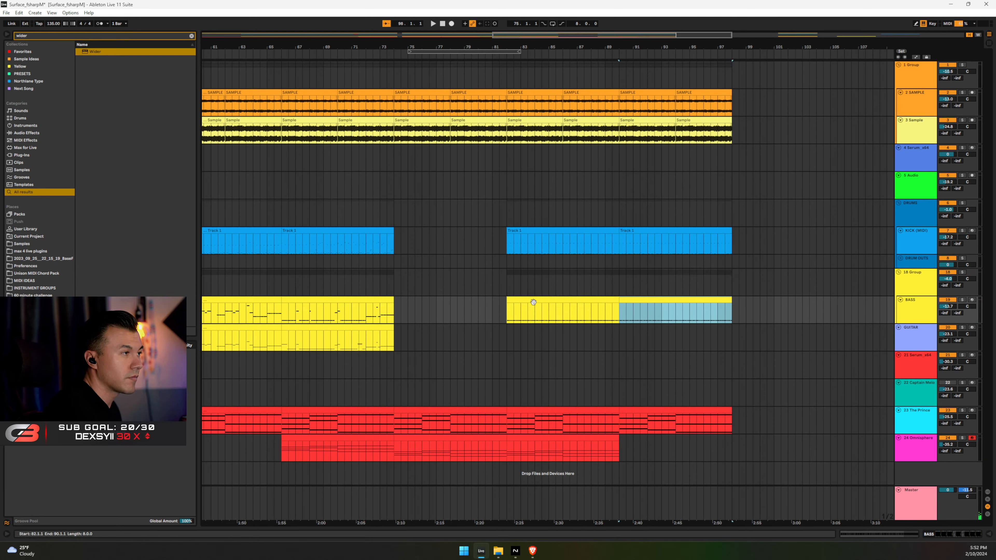
# Copy the BASS clip at bar 82 onto the GUITAR track and raise its notes one octave to F#1
pyautogui.moveTo(533, 302); pyautogui.dragTo(537, 327)
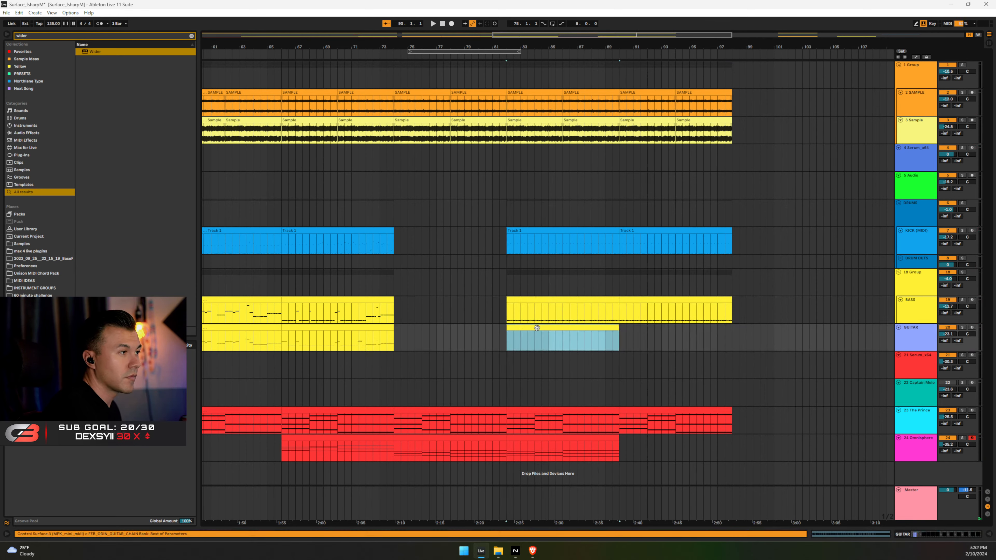
pyautogui.doubleClick(536, 328)
pyautogui.click(487, 316)
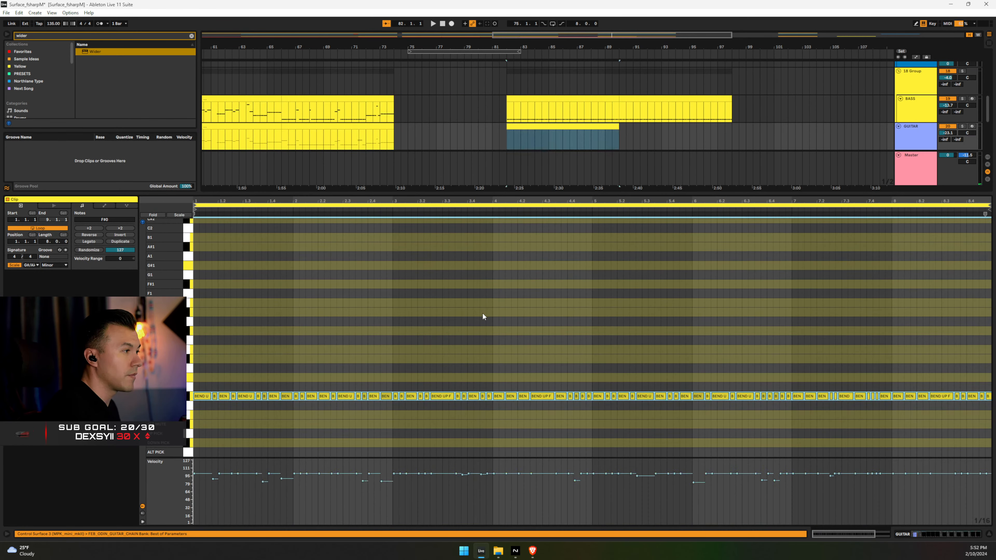
pyautogui.click(407, 473)
pyautogui.press('space')
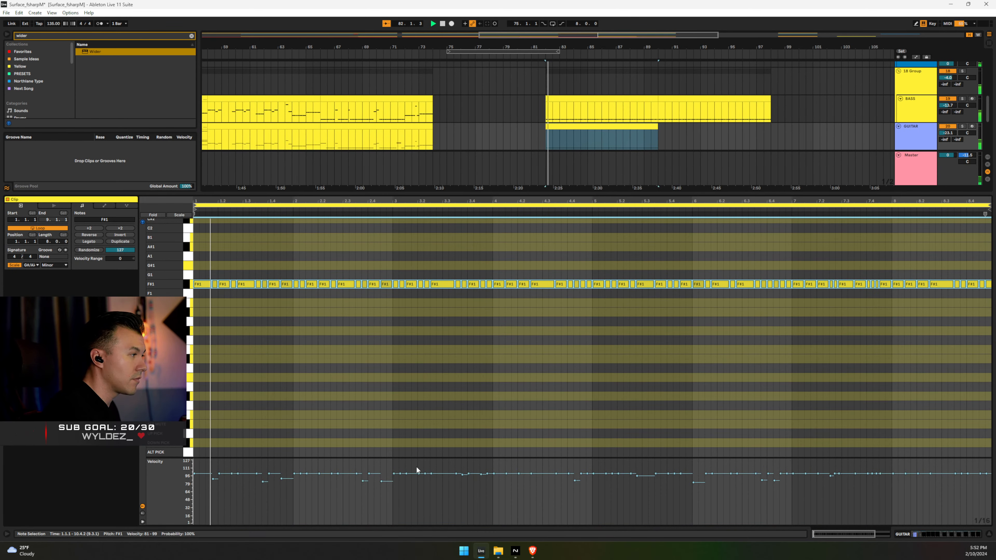
# Duplicate the GUITAR clip at bar 82 so the copy covers bars 90 to 98
pyautogui.click(988, 534)
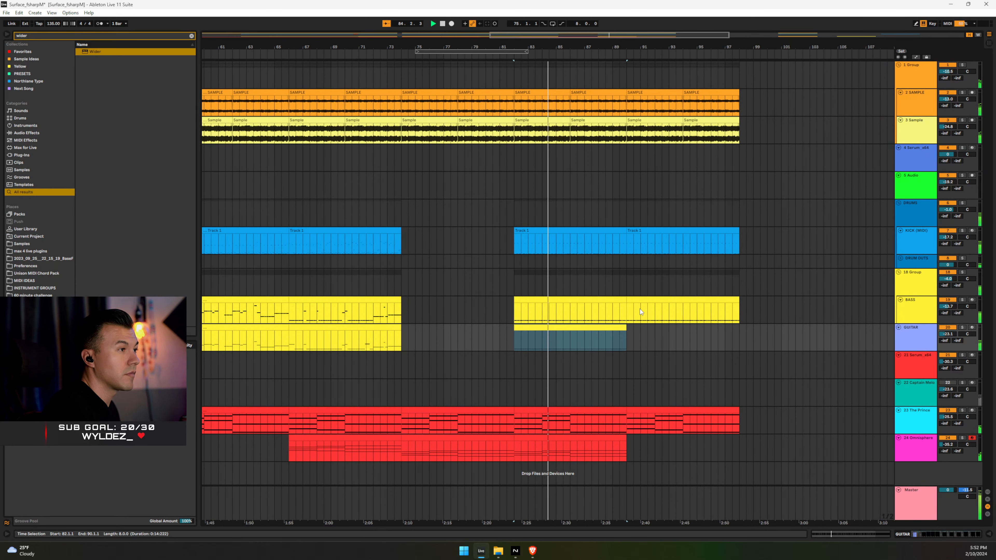
pyautogui.click(637, 300)
pyautogui.click(584, 326)
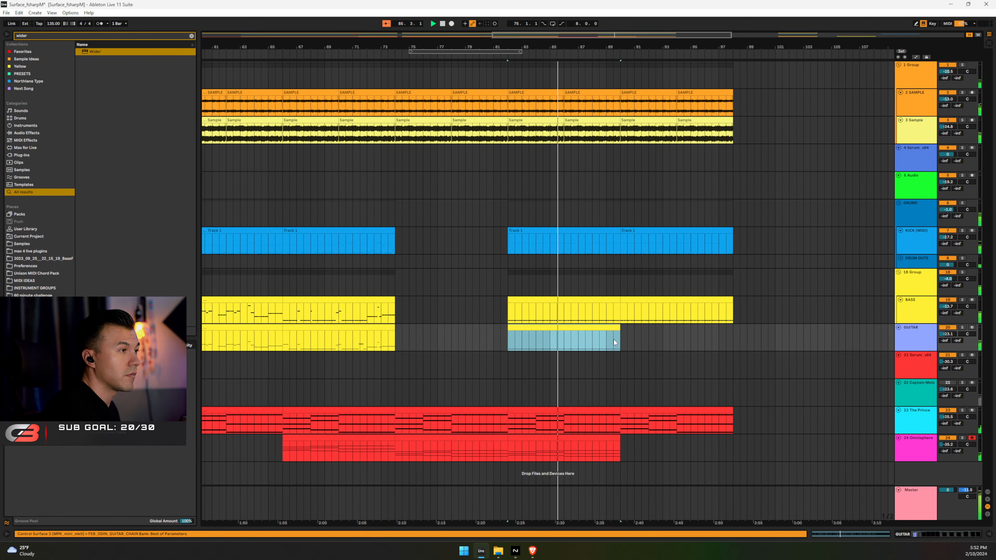
pyautogui.hotkey('ctrl', 'd')
# Lower the velocity of all notes in the GUITAR clip at bar 90 to 28
pyautogui.click(644, 329)
pyautogui.doubleClick(644, 330)
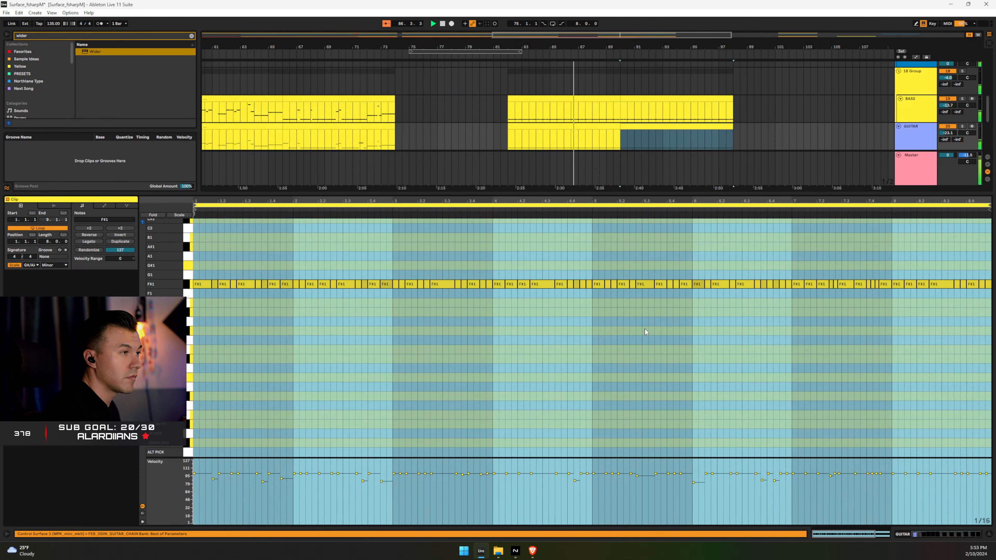
pyautogui.moveTo(418, 476); pyautogui.dragTo(417, 509)
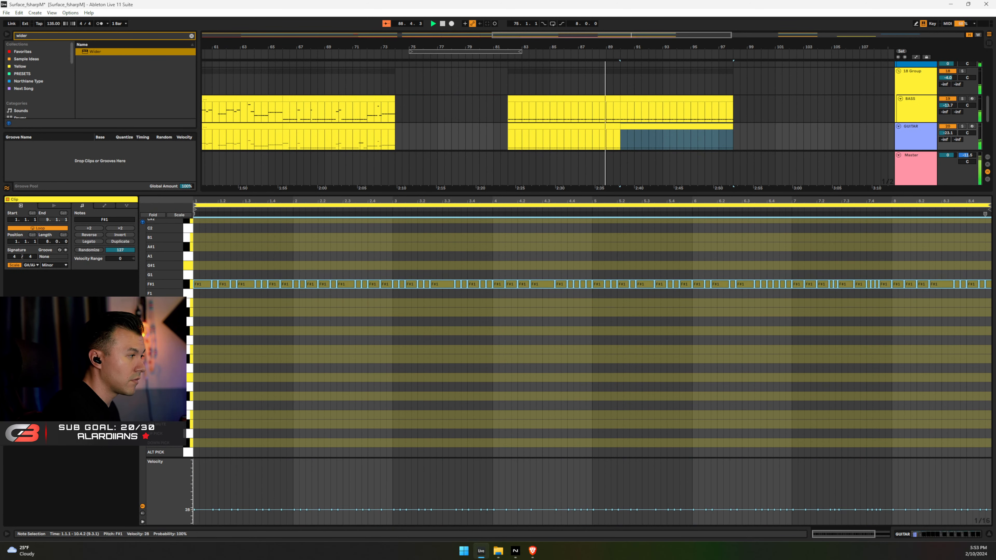
# Move all crash notes in the KICK clip at bar 90 up to the CHINA HIT row
pyautogui.scroll(3, 536, 167)
pyautogui.doubleClick(631, 83)
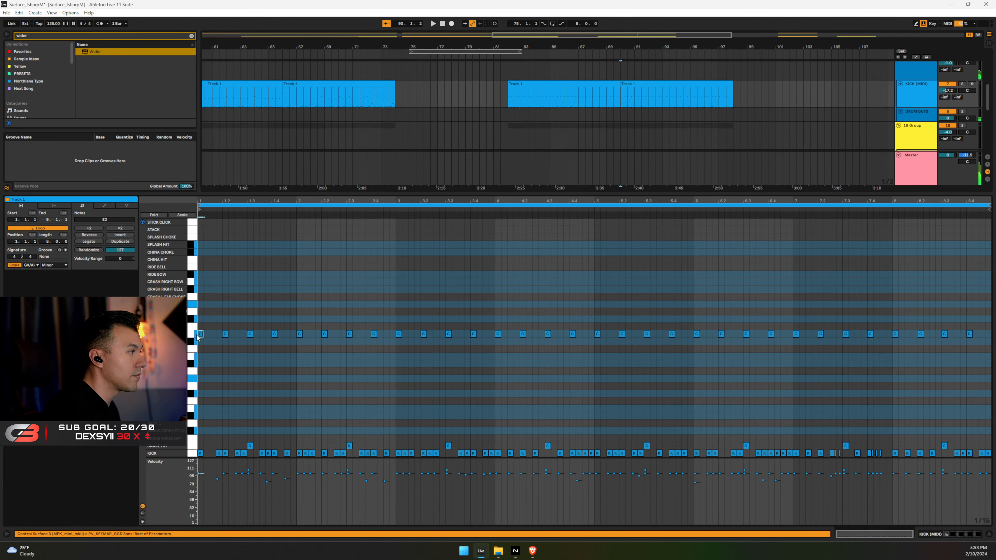
pyautogui.press('Up')
pyautogui.press('Up')
pyautogui.press('Up')
pyautogui.press('Up')
pyautogui.press('Up')
pyautogui.press('Up')
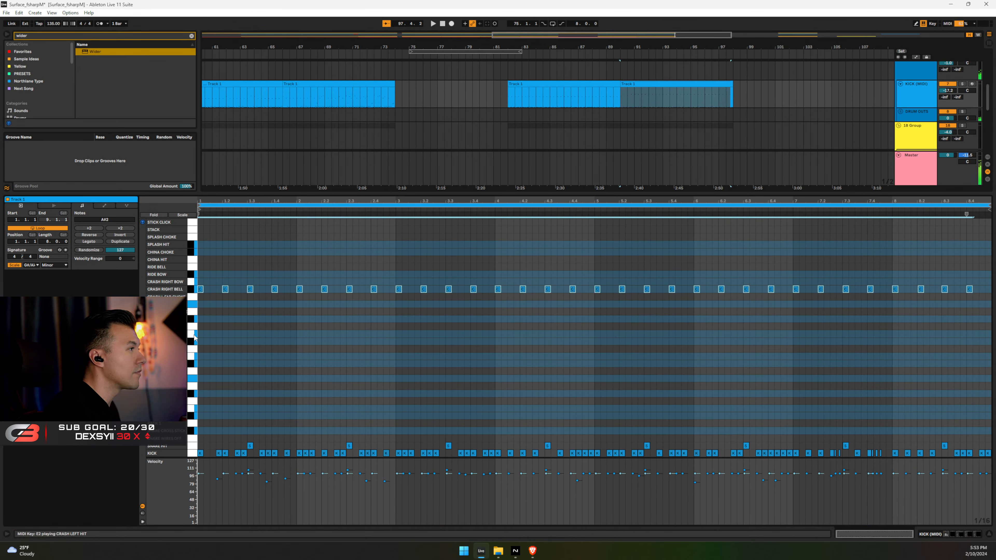
pyautogui.press('Up')
pyautogui.press('Up')
pyautogui.press('Up')
pyautogui.press('Up')
pyautogui.press('Up')
pyautogui.press('Up')
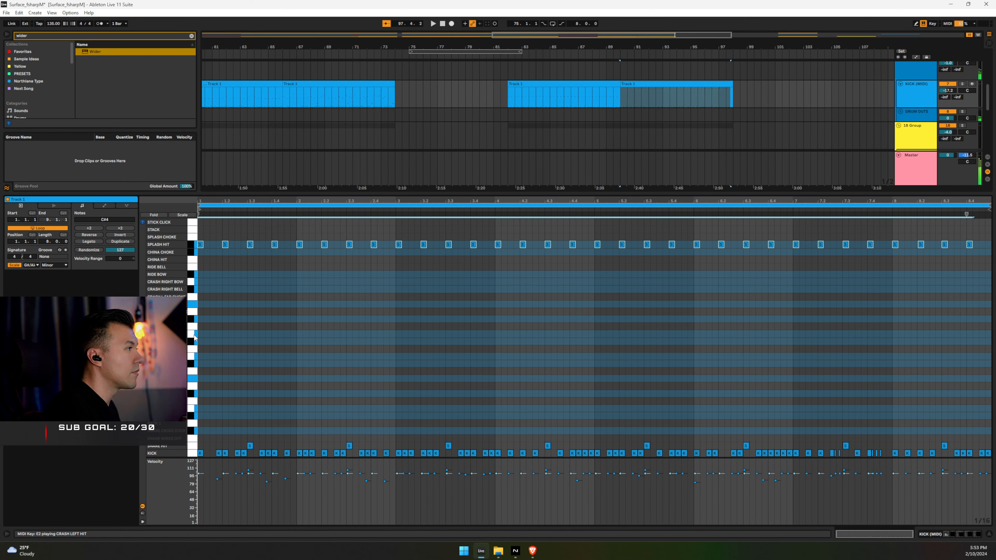
pyautogui.press('Down')
pyautogui.press('Down')
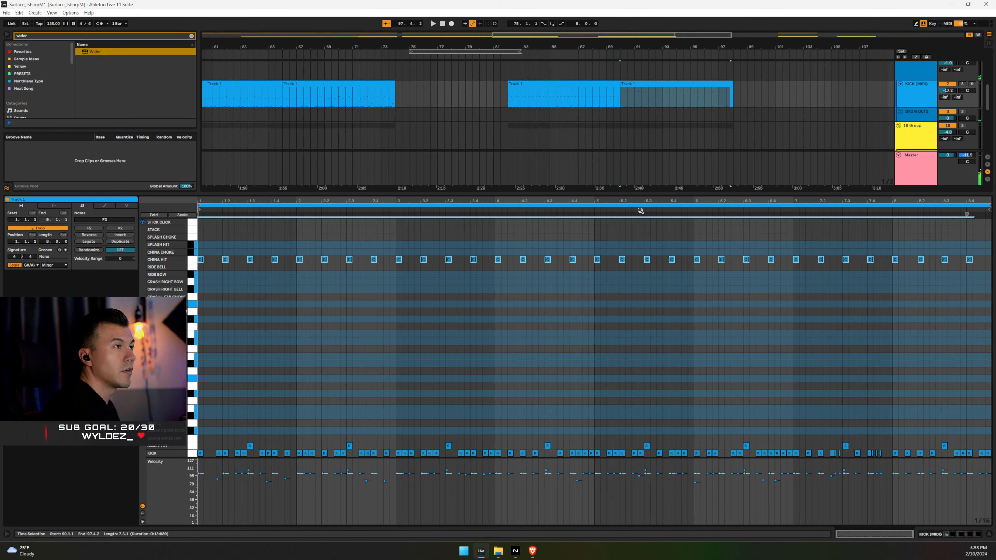
pyautogui.click(653, 87)
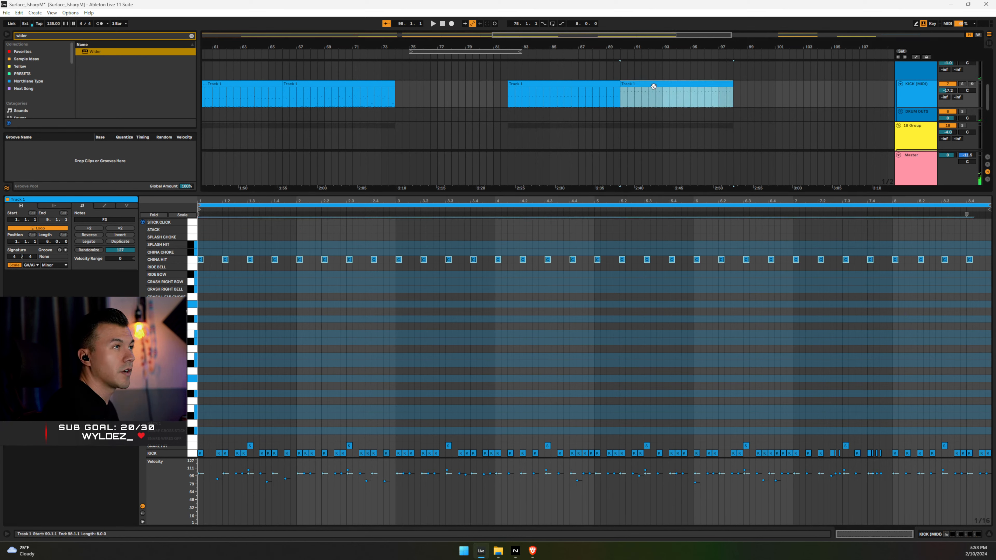
pyautogui.click(989, 535)
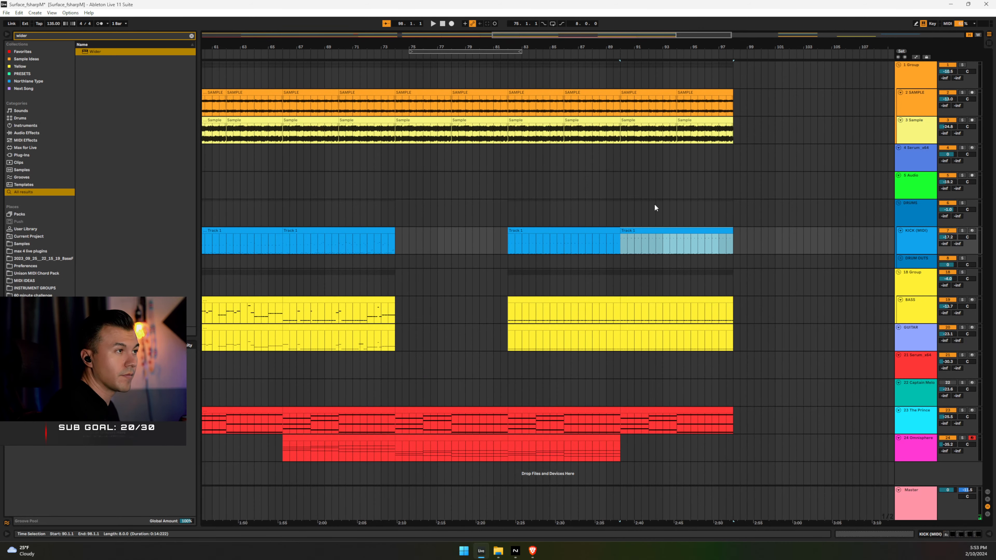
pyautogui.doubleClick(635, 336)
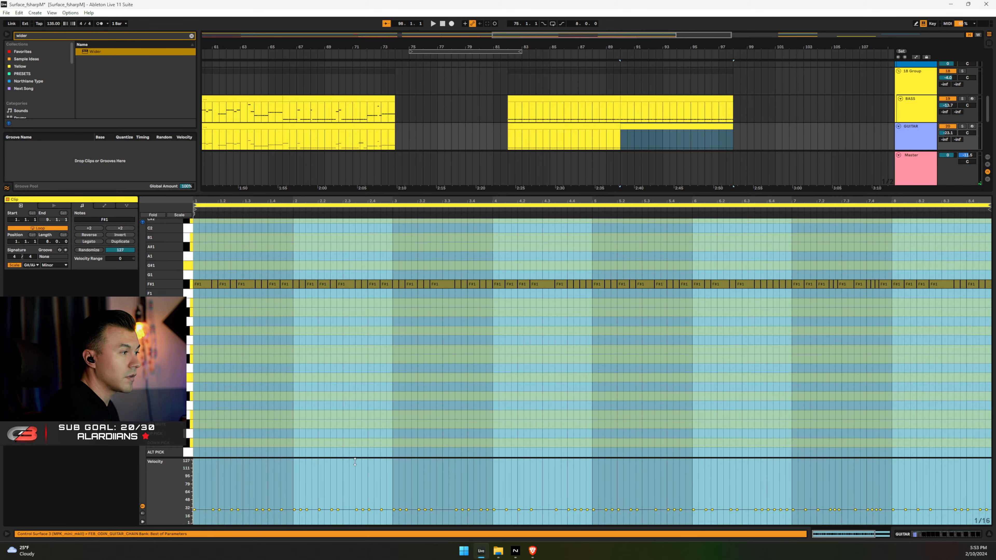
pyautogui.click(393, 466)
pyautogui.click(989, 534)
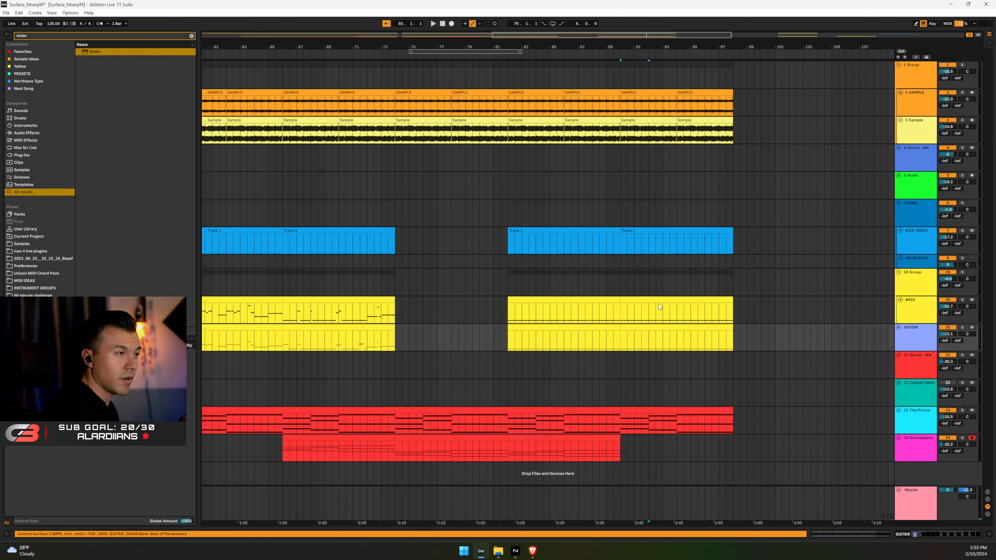
pyautogui.click(478, 277)
pyautogui.click(554, 436)
pyautogui.hotkey('ctrl', 'd')
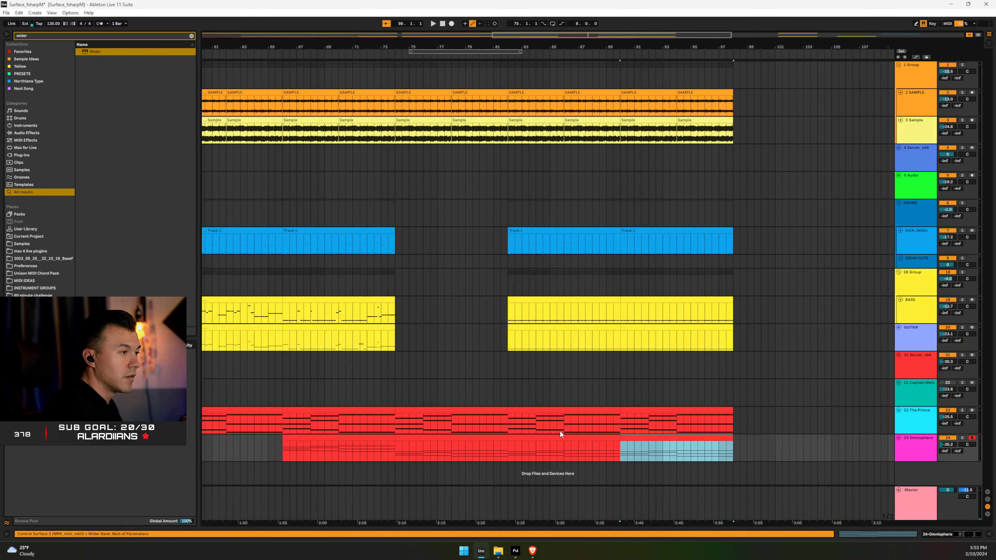
pyautogui.click(636, 439)
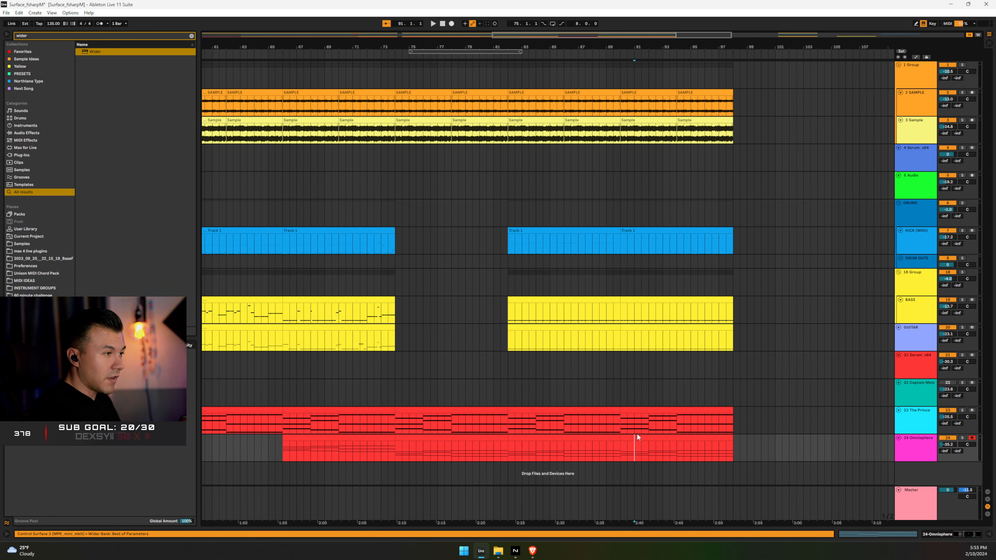
pyautogui.click(637, 437)
pyautogui.press('Delete')
# Delete the Omnisphere clip covering bars 82 to 90
pyautogui.click(583, 436)
pyautogui.click(570, 439)
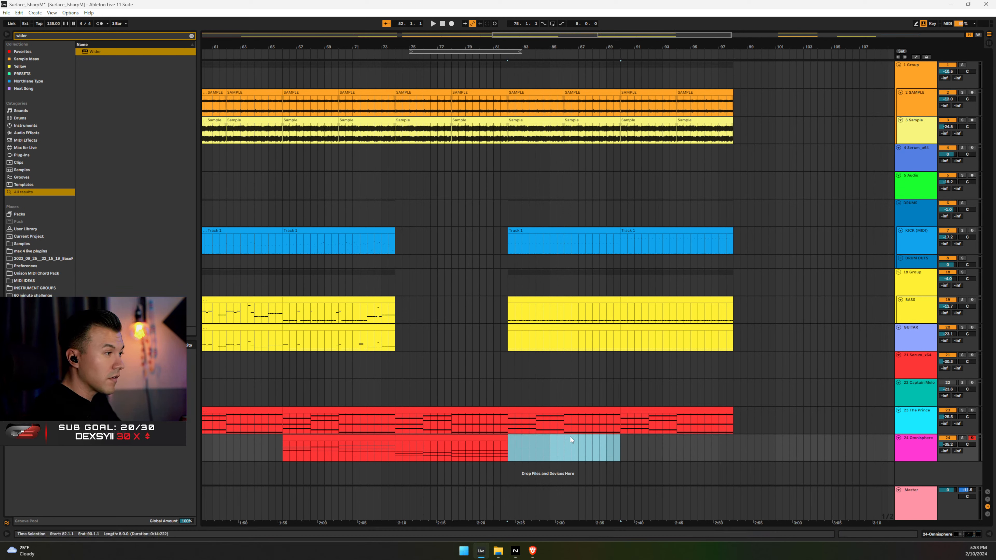
pyautogui.press('Delete')
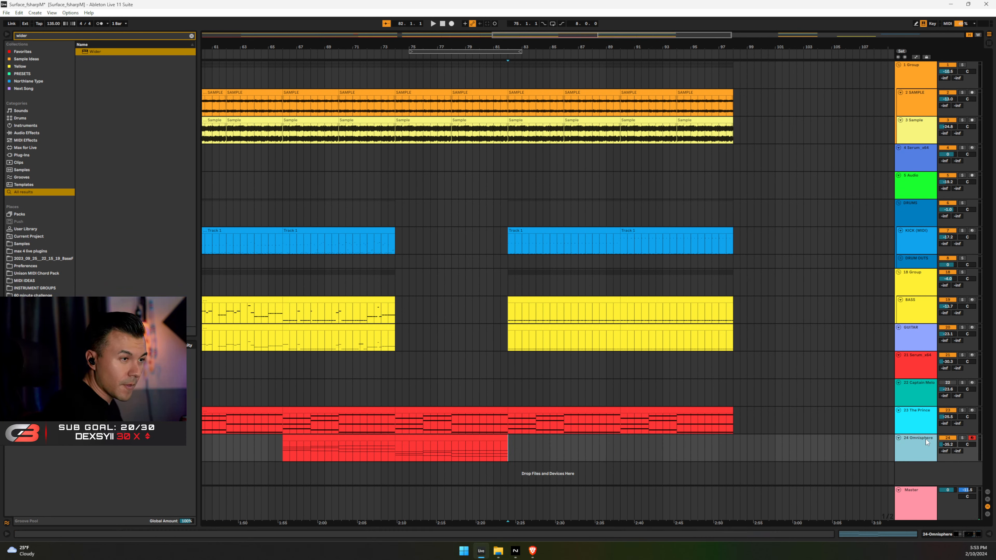
# Open the Captain Melody Epic plugin window from its track and place it clear of the track headers
pyautogui.doubleClick(919, 385)
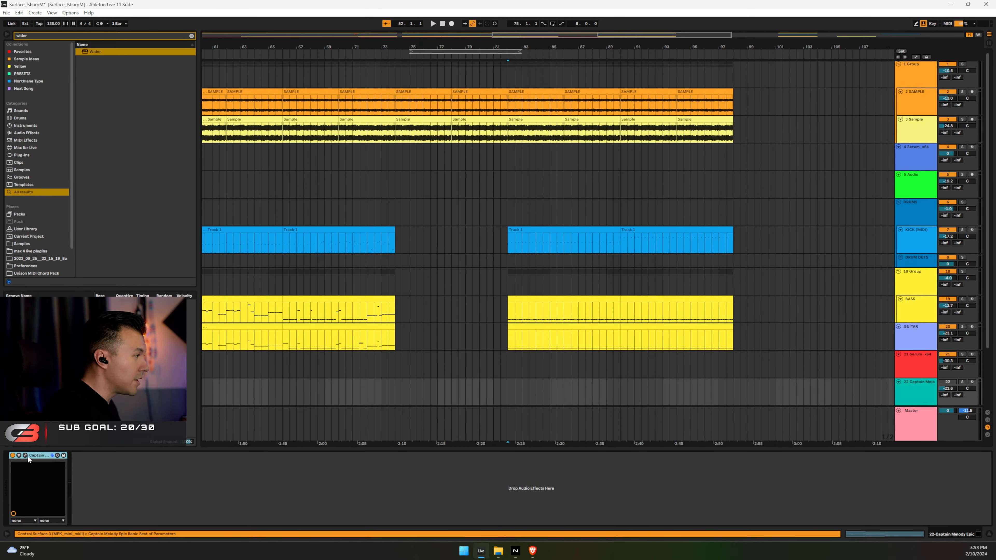
pyautogui.click(25, 456)
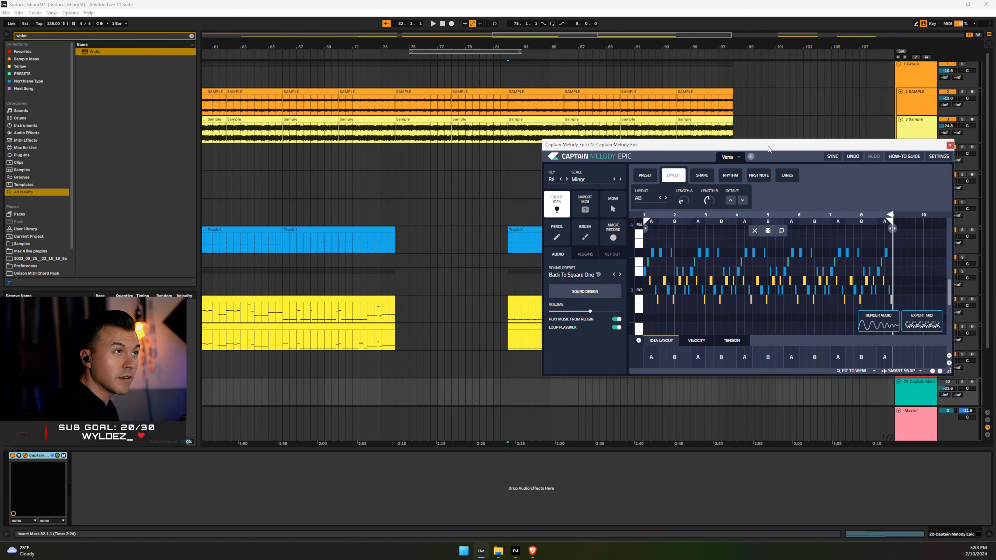
pyautogui.moveTo(769, 149); pyautogui.dragTo(529, 150)
pyautogui.scroll(-1, 935, 384)
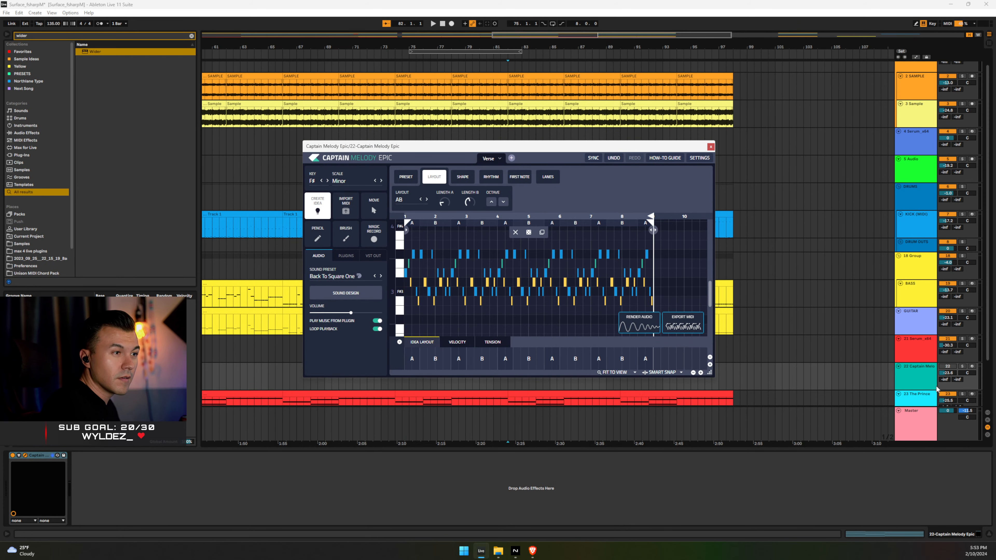
# Play the Captain Melody Epic track soloed from bar 82 and randomize its melody idea twice
pyautogui.press('space')
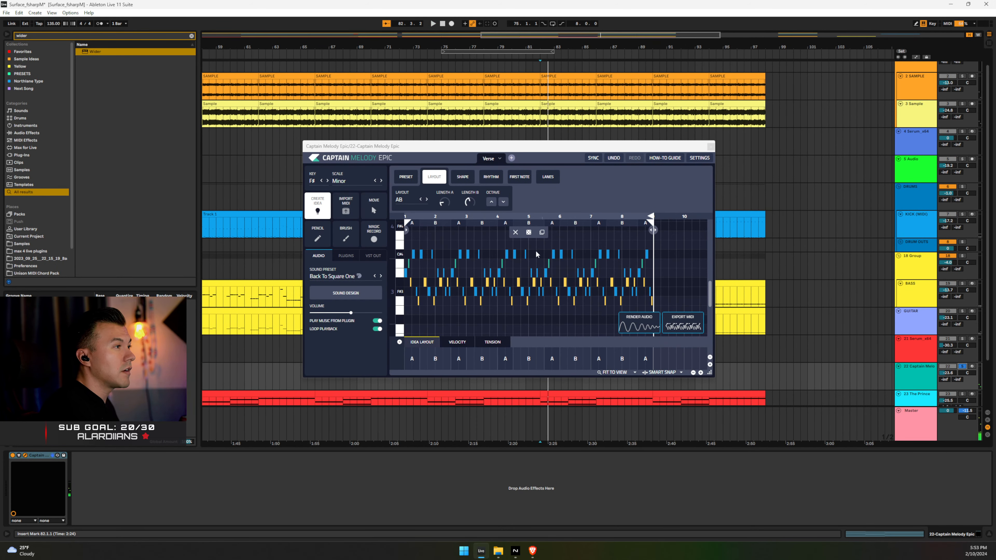
pyautogui.click(528, 233)
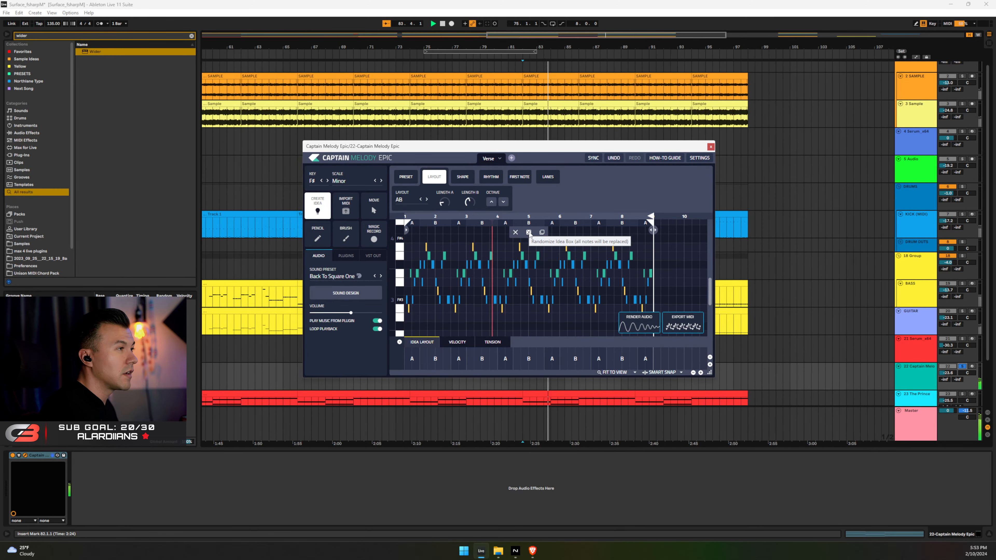
pyautogui.moveTo(448, 205)
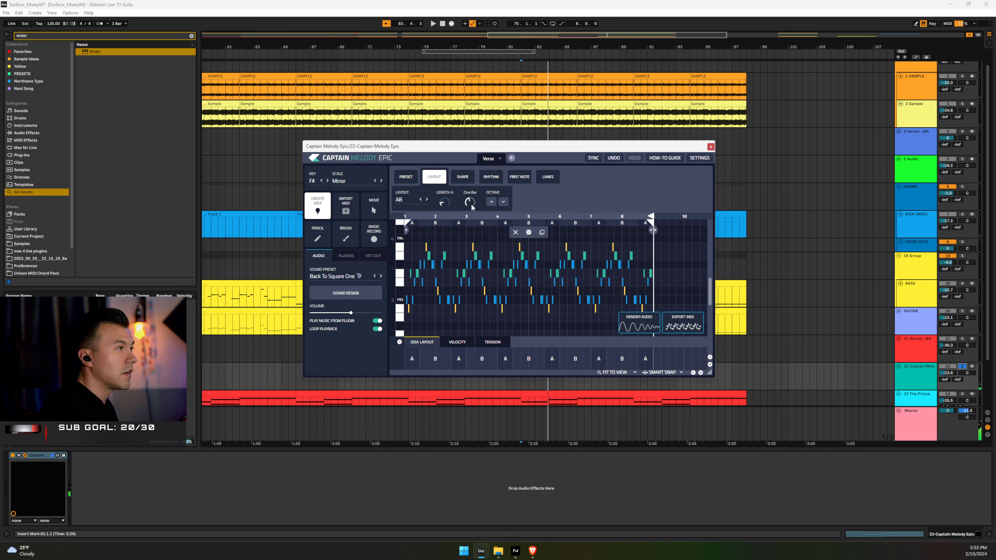
pyautogui.click(528, 233)
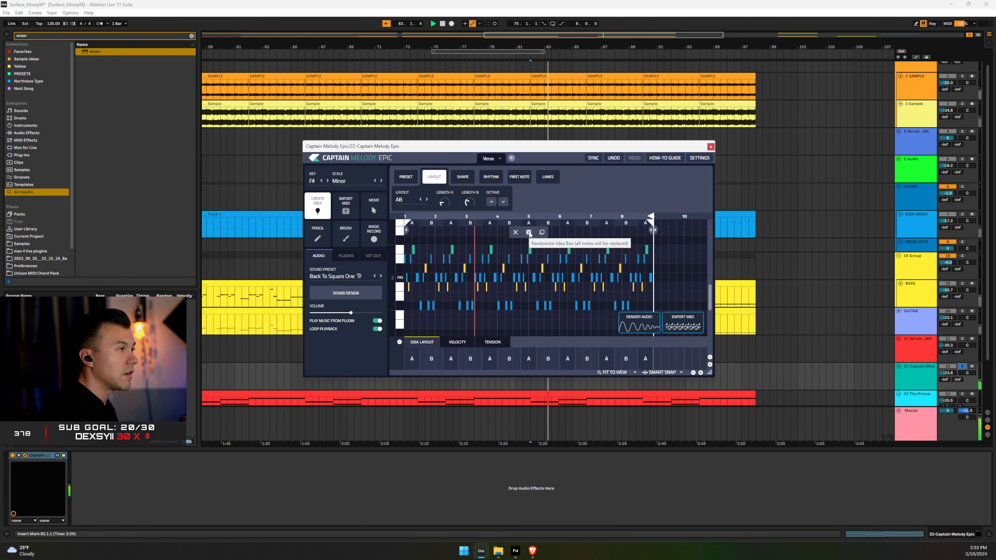
# Lower the triplets amount of rhythm A, randomize the melody idea again, and play it soloed from bar 82
pyautogui.click(463, 178)
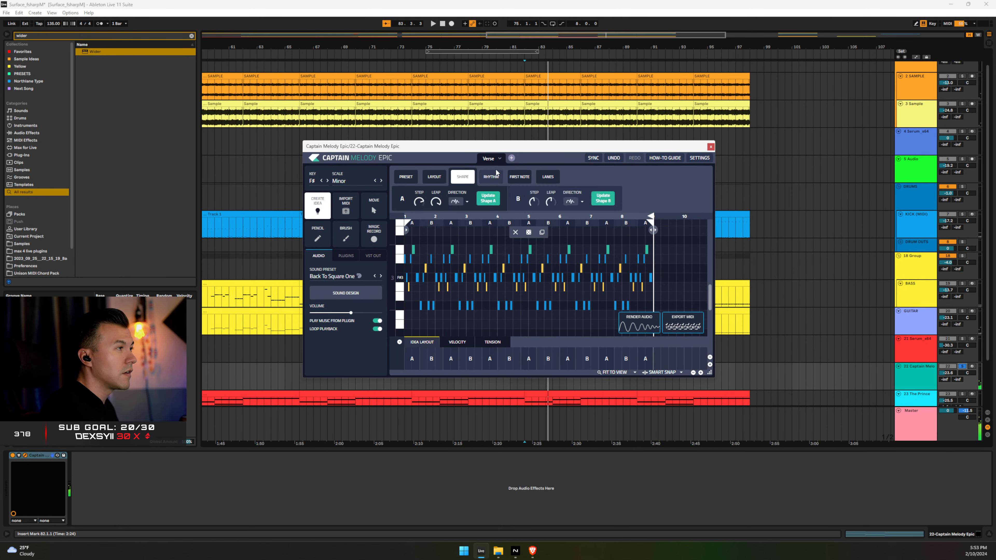
pyautogui.click(483, 181)
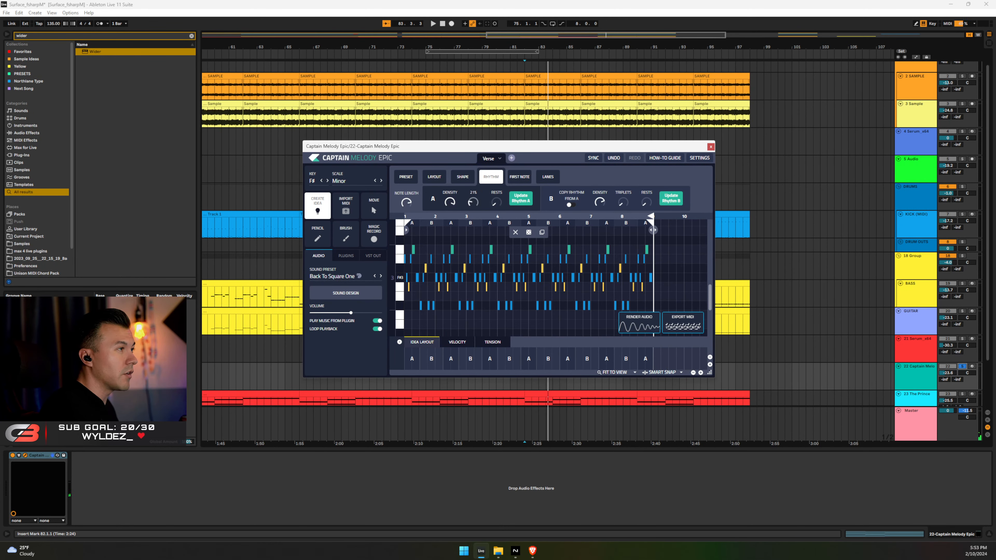
pyautogui.click(635, 328)
pyautogui.press('space')
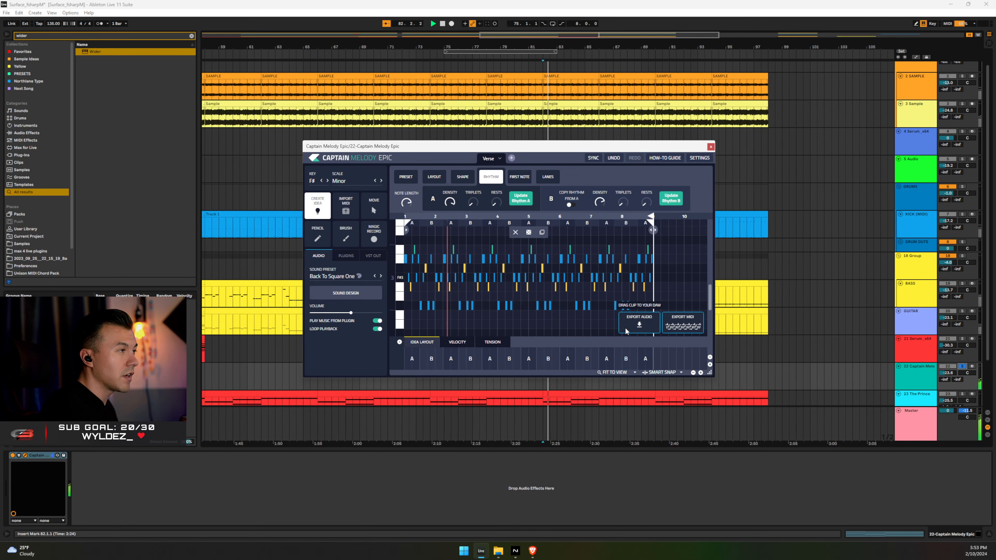
pyautogui.press('space')
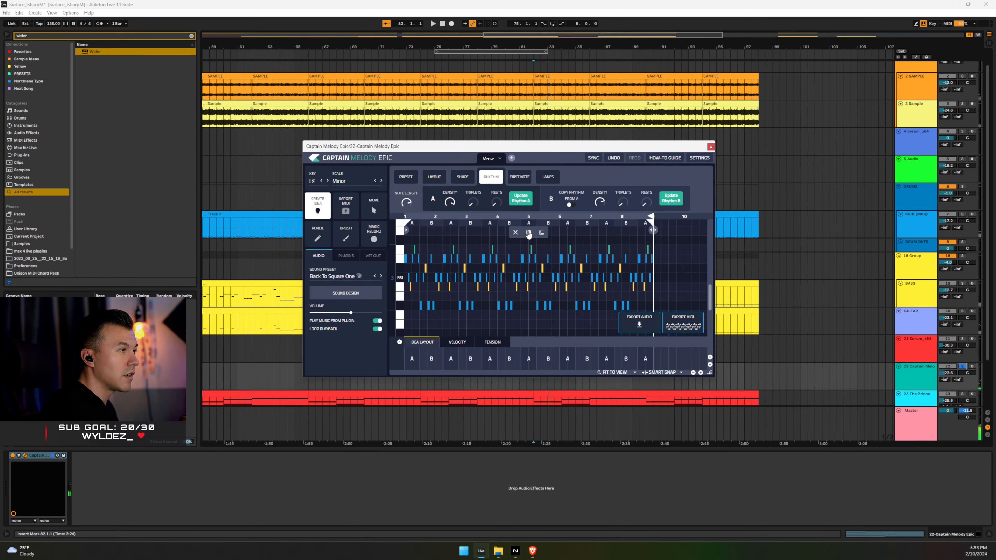
pyautogui.click(528, 233)
pyautogui.press('space')
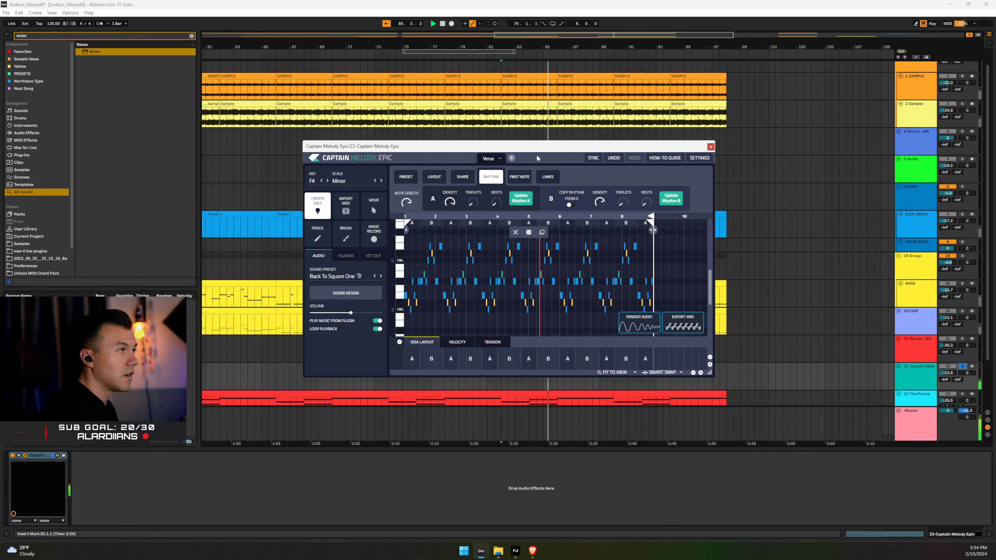
# Lower the Step amount of melody shape A and play the regenerated melody from bar 82
pyautogui.click(433, 178)
pyautogui.click(462, 177)
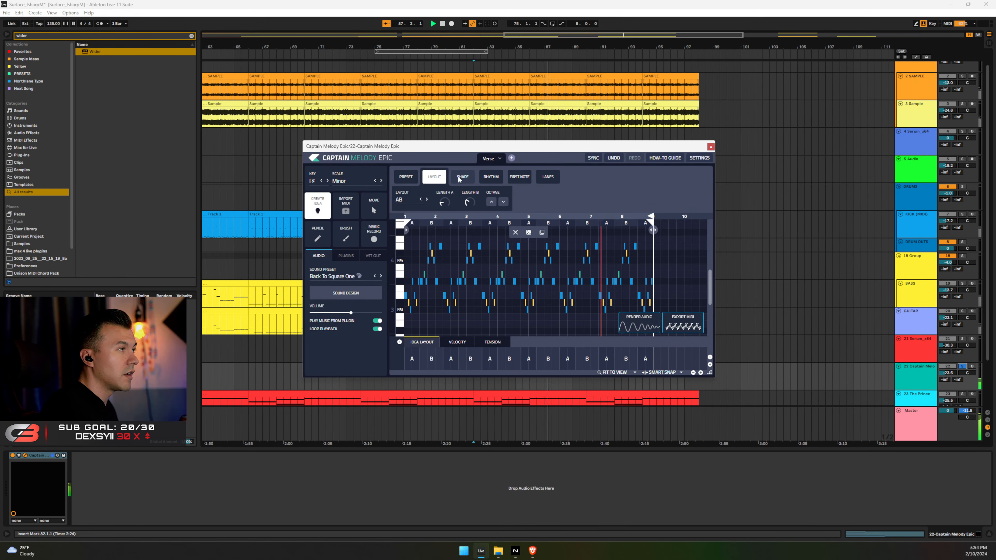
pyautogui.click(654, 321)
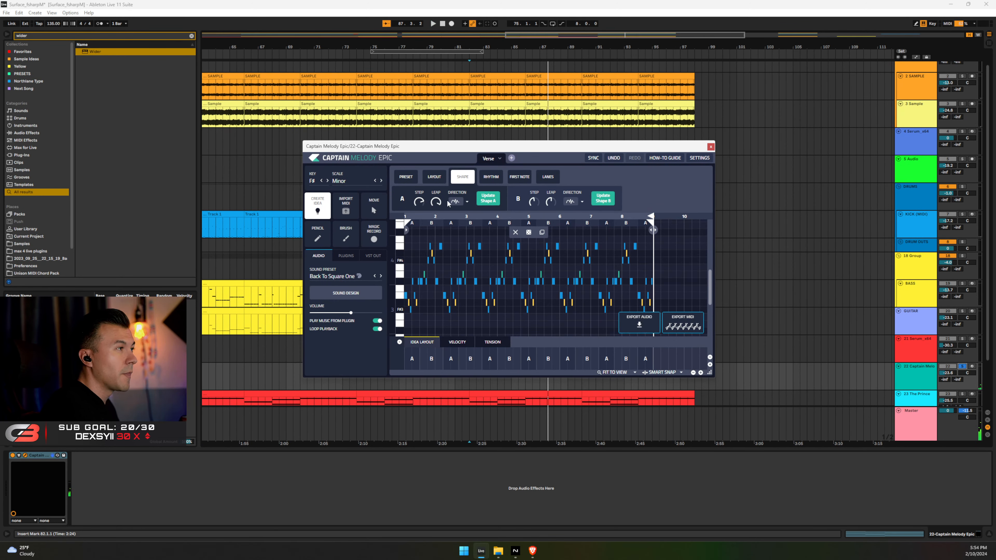
pyautogui.moveTo(419, 201); pyautogui.dragTo(418, 207)
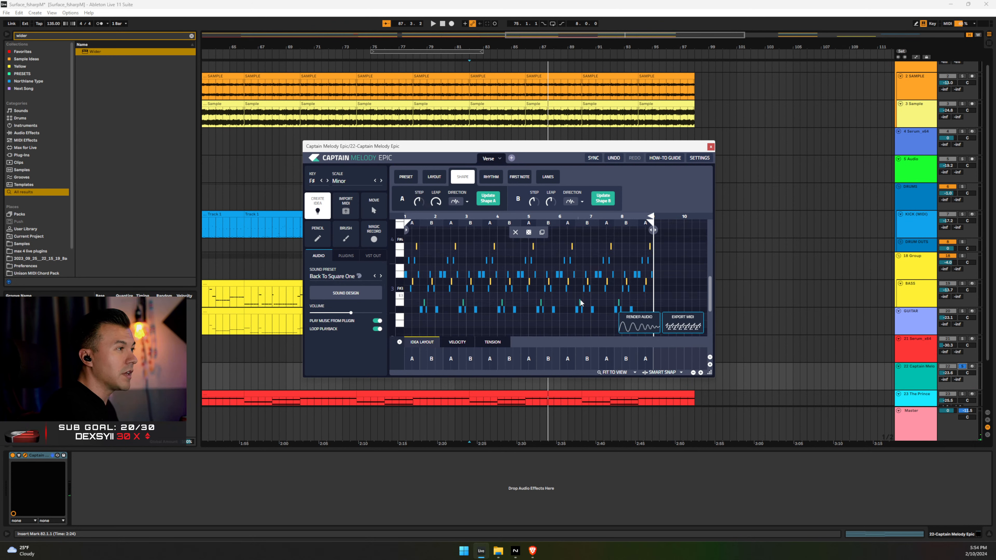
pyautogui.press('space')
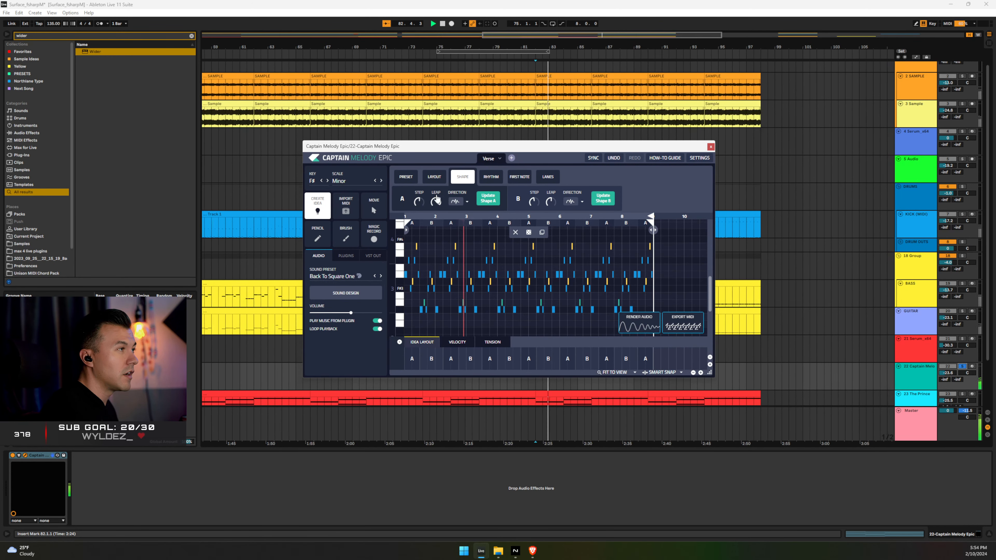
# Adjust the density of rhythm A several times to regenerate the A pattern during playback
pyautogui.click(491, 177)
pyautogui.moveTo(450, 203); pyautogui.dragTo(449, 206)
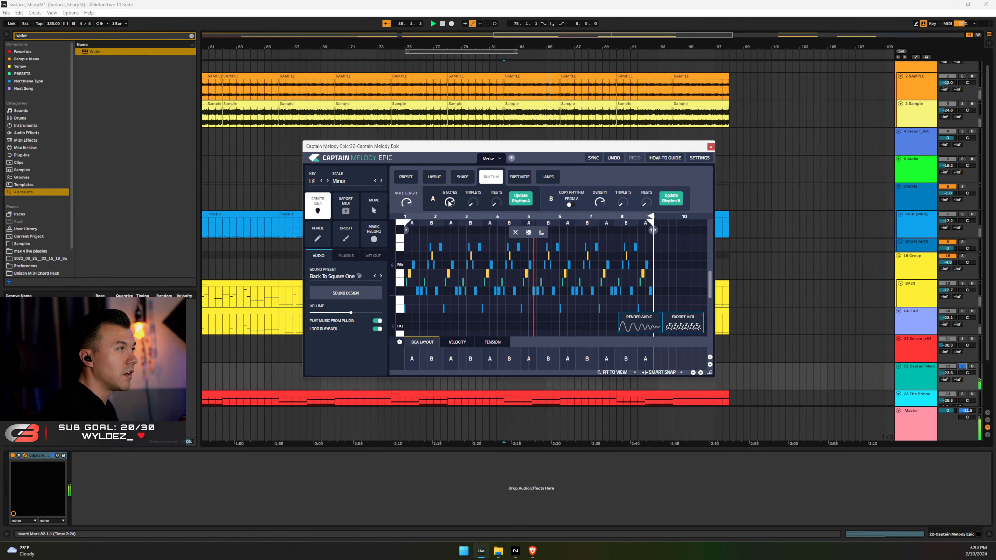
pyautogui.moveTo(450, 204); pyautogui.dragTo(451, 206)
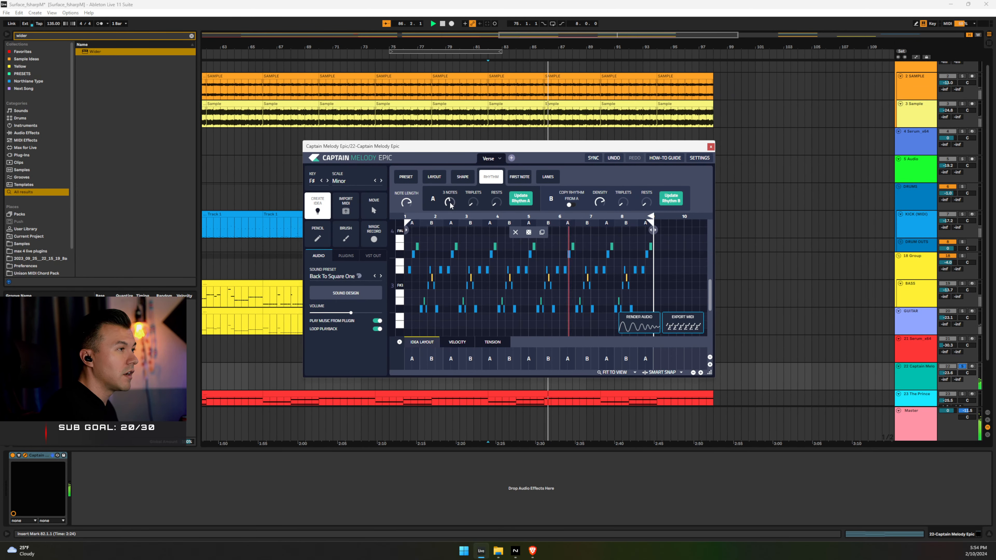
pyautogui.moveTo(451, 205); pyautogui.dragTo(420, 218)
# Lower the Leap and Step amounts of melody shape A to produce a new variation of the A pattern
pyautogui.click(462, 177)
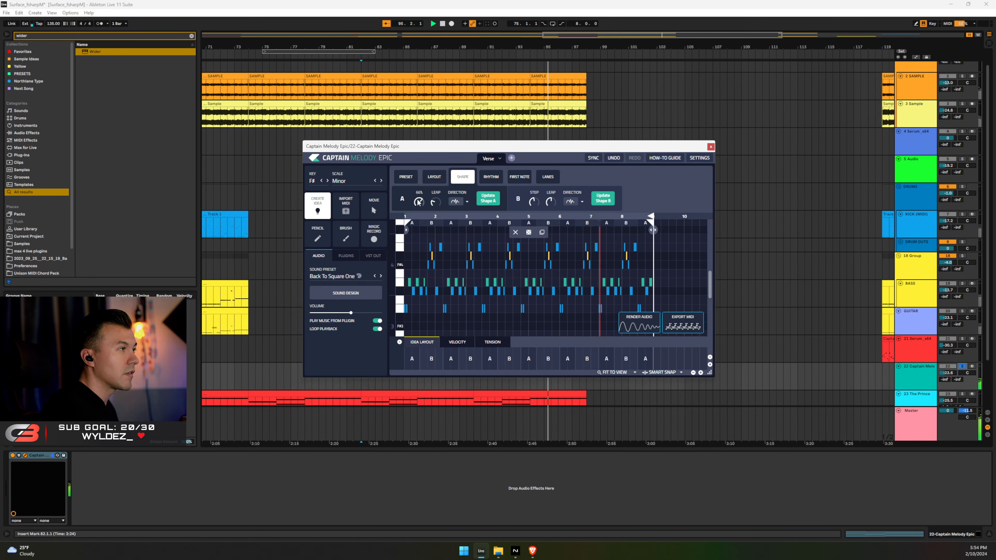
pyautogui.click(431, 179)
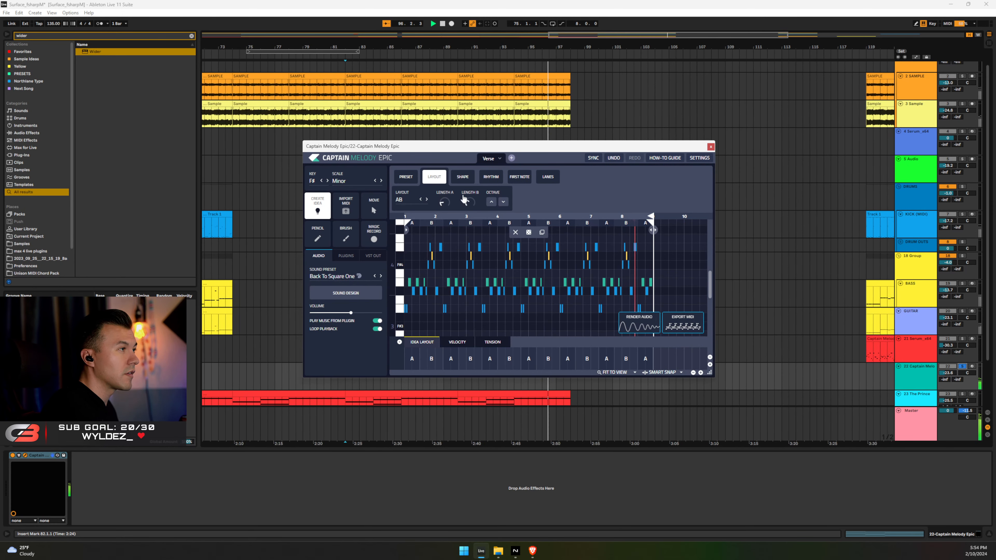
pyautogui.click(491, 176)
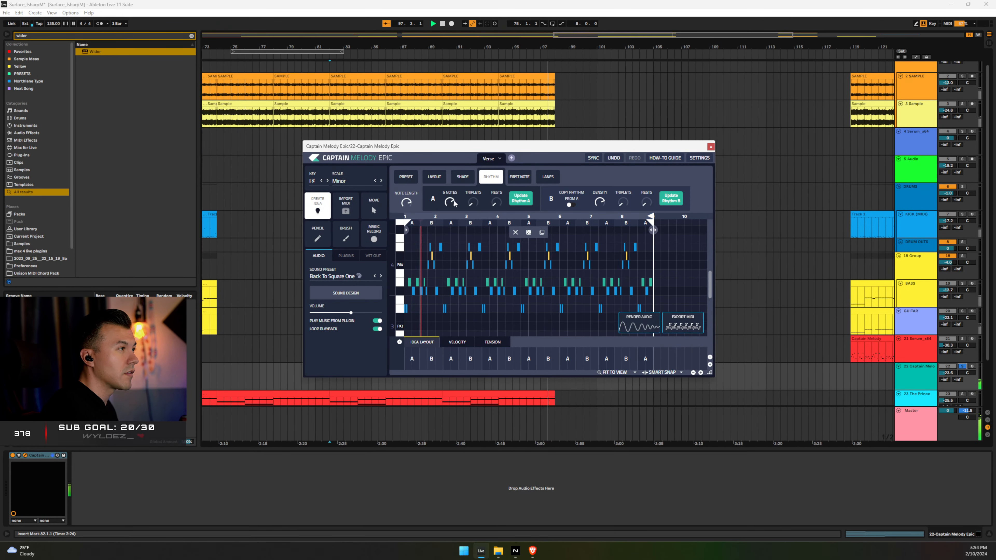
pyautogui.click(462, 176)
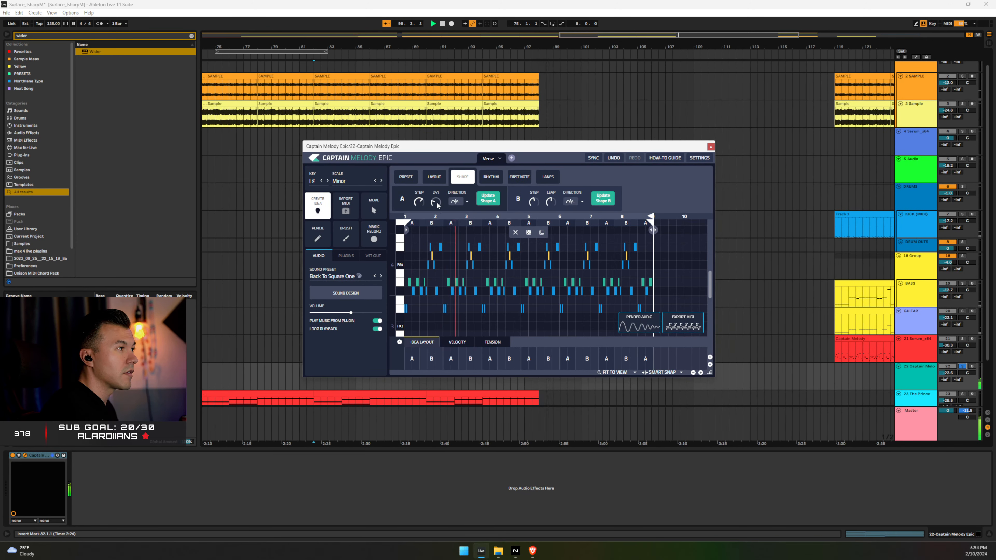
pyautogui.moveTo(420, 205)
pyautogui.moveTo(419, 206); pyautogui.dragTo(419, 208)
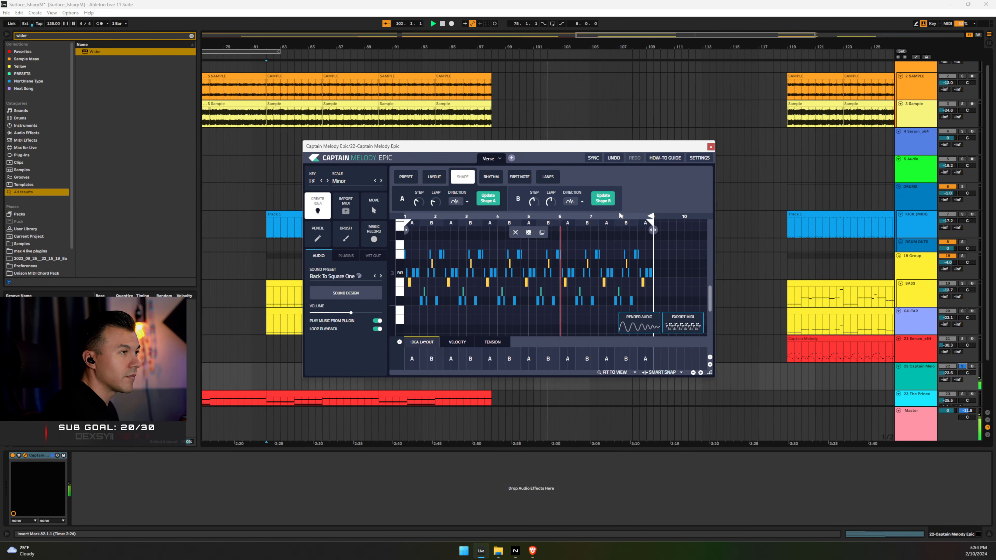
# Export the generated melody as MIDI onto the Serum track below GUITAR at bar 82 and close the Captain Melody Epic window
pyautogui.moveTo(561, 145); pyautogui.dragTo(827, 110)
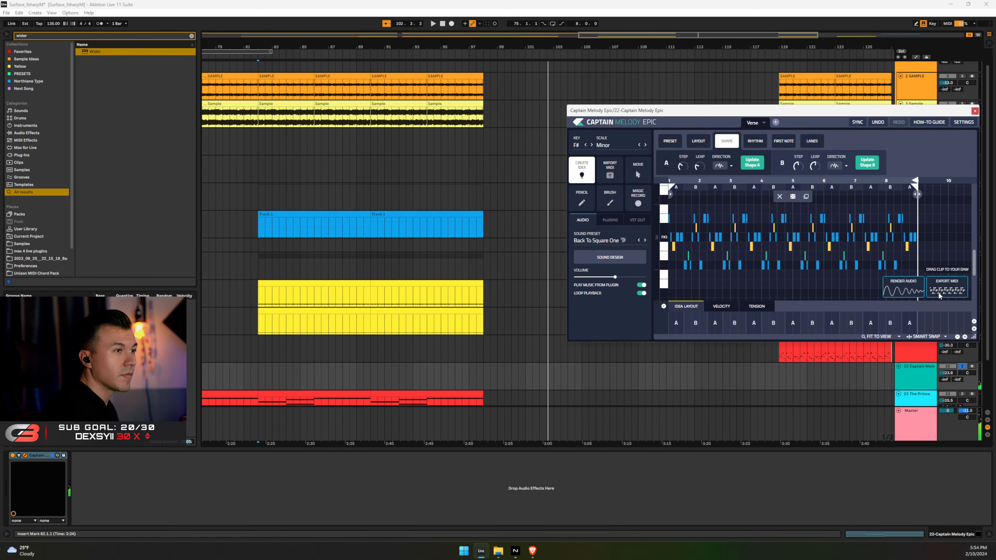
pyautogui.moveTo(940, 289); pyautogui.dragTo(259, 346)
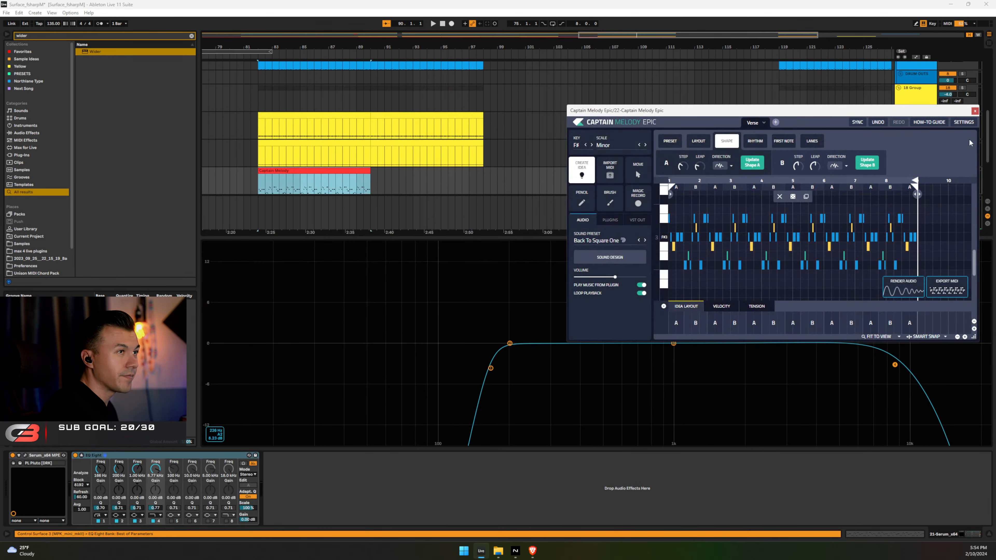
pyautogui.click(975, 111)
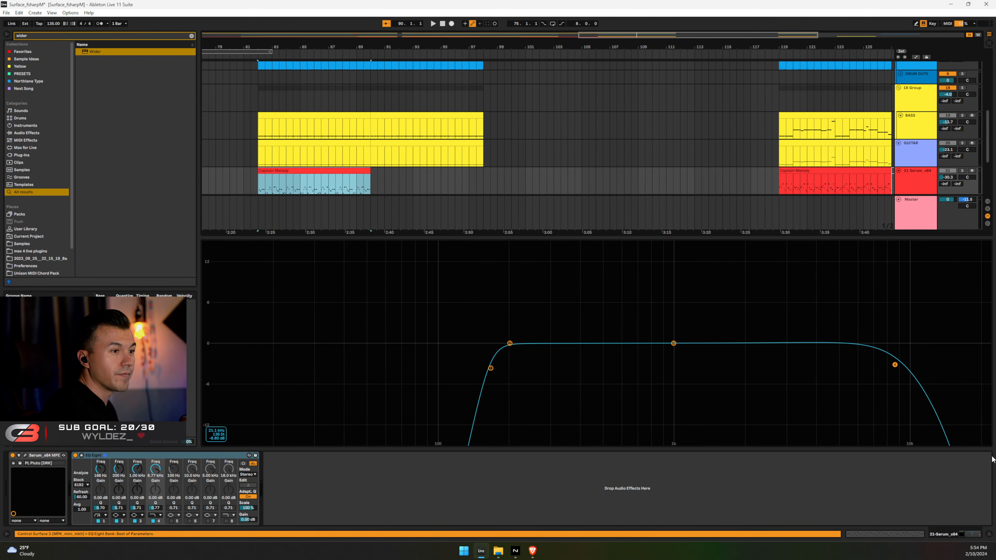
# Hide the device view, unsolo the Captain Melody Epic track, and duplicate the new melody clip to bars 90 to 98
pyautogui.click(989, 534)
pyautogui.click(963, 383)
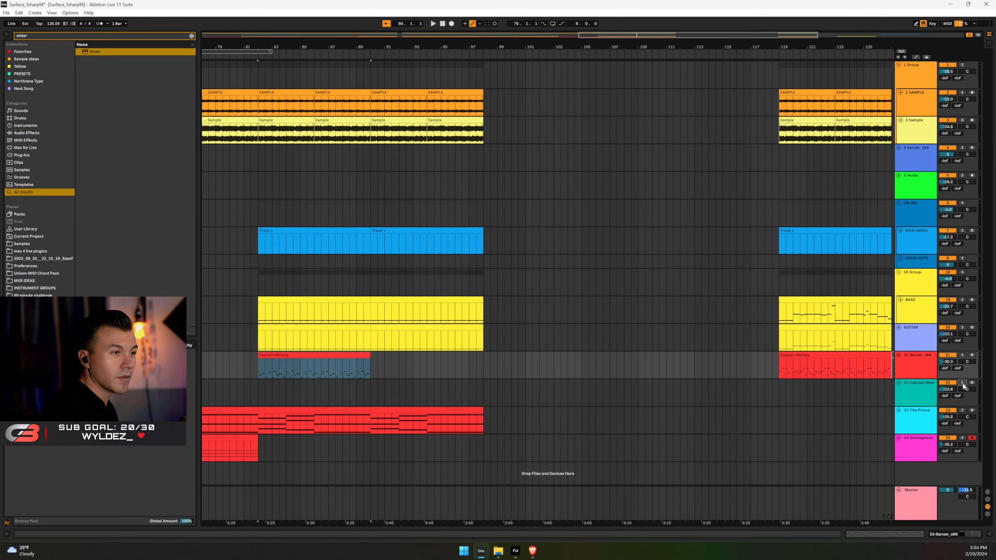
pyautogui.hotkey('ctrl', 'd')
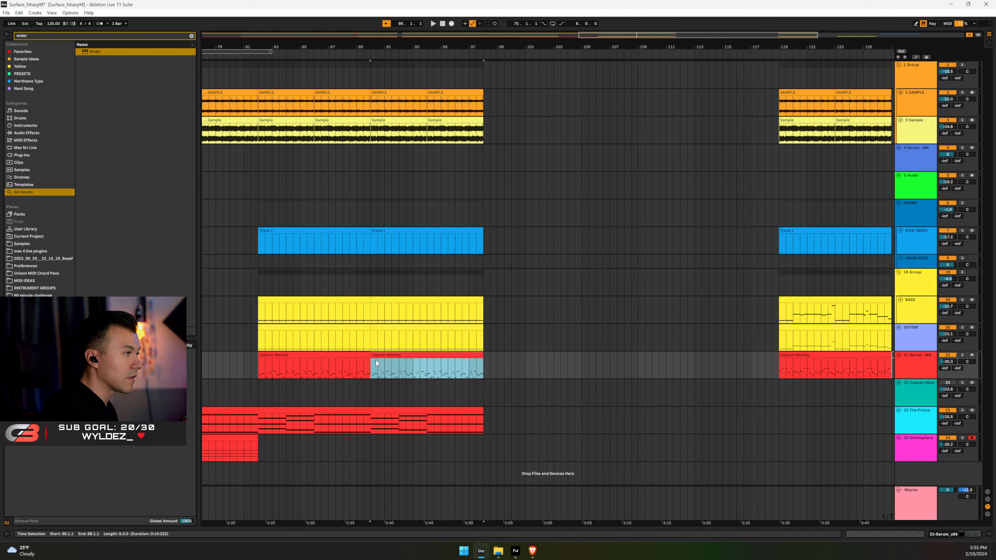
# Play the full arrangement from bar 82 and set the Serum melody track's volume to -25.3 dB
pyautogui.click(256, 364)
pyautogui.press('space')
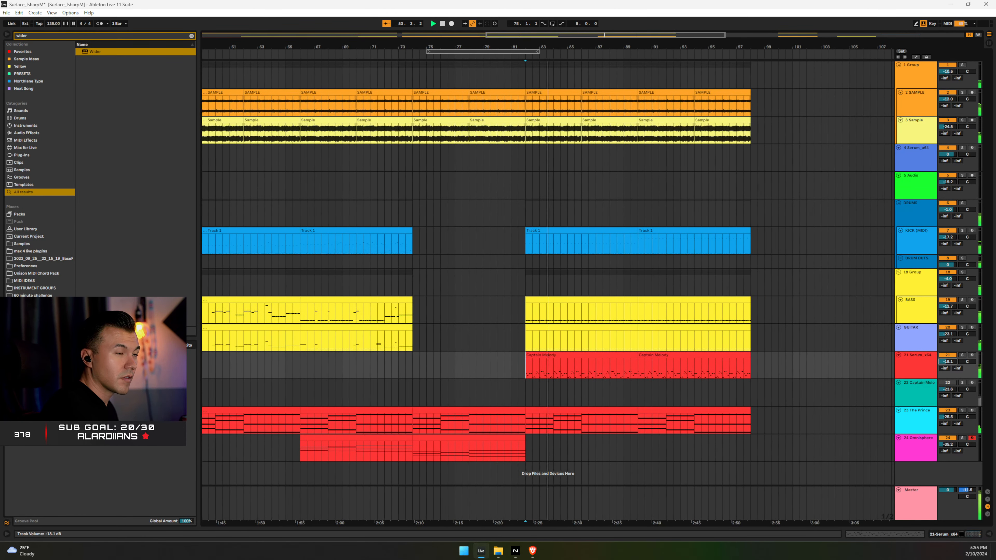
pyautogui.moveTo(948, 362); pyautogui.dragTo(947, 355)
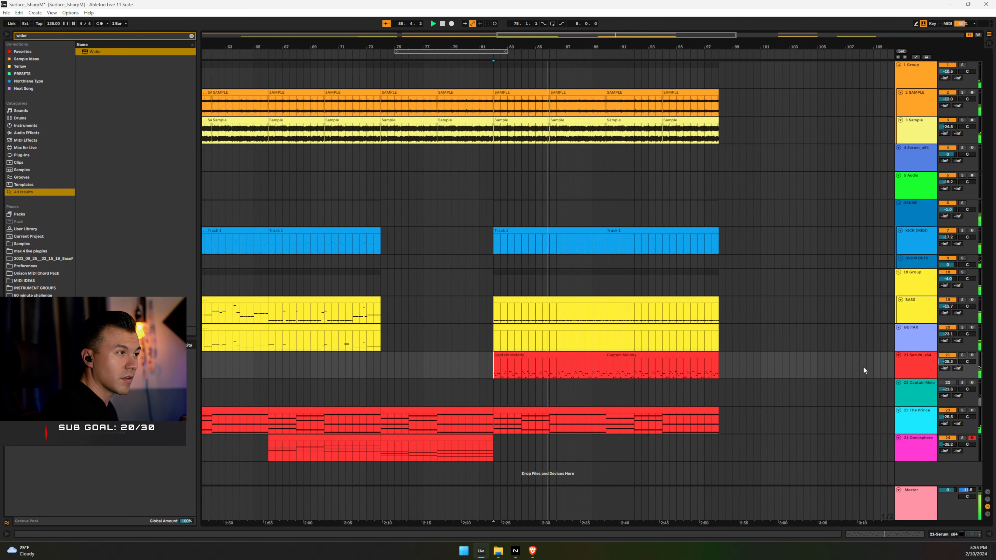
# Transpose all notes of the Captain Melody clip at bar 82 upward and set its track volume to -26.4 dB
pyautogui.doubleClick(541, 363)
pyautogui.hotkey('ctrl', 'a')
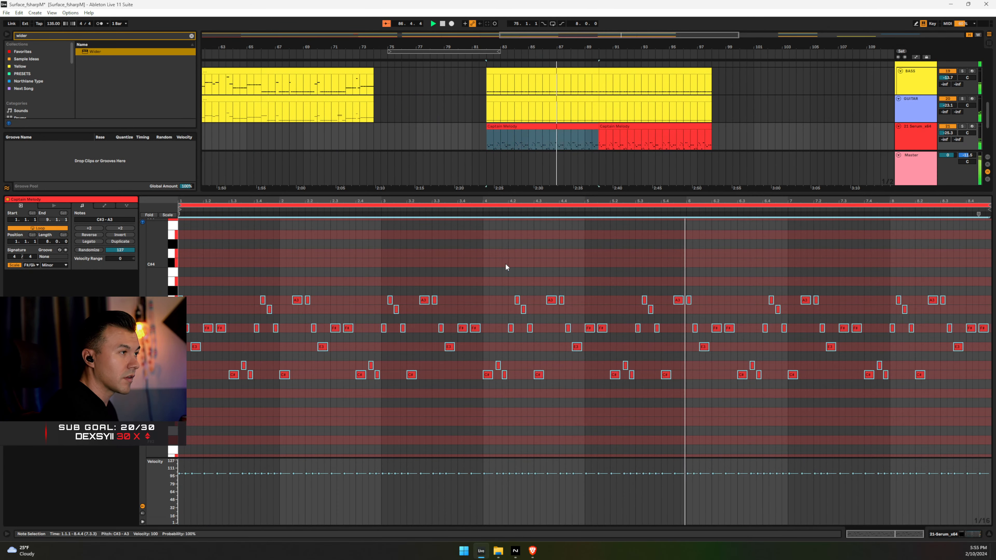
pyautogui.click(988, 530)
pyautogui.click(618, 369)
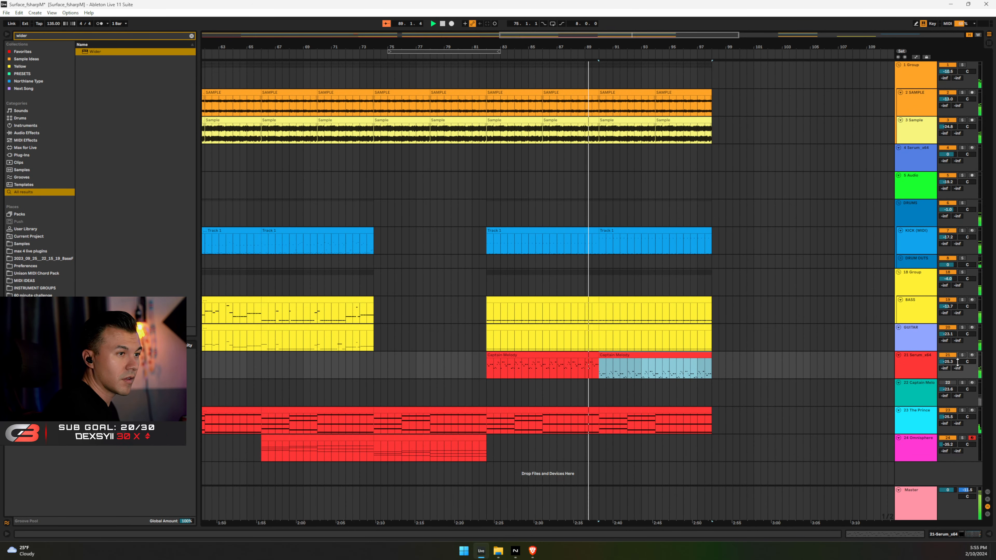
pyautogui.moveTo(955, 365); pyautogui.dragTo(955, 367)
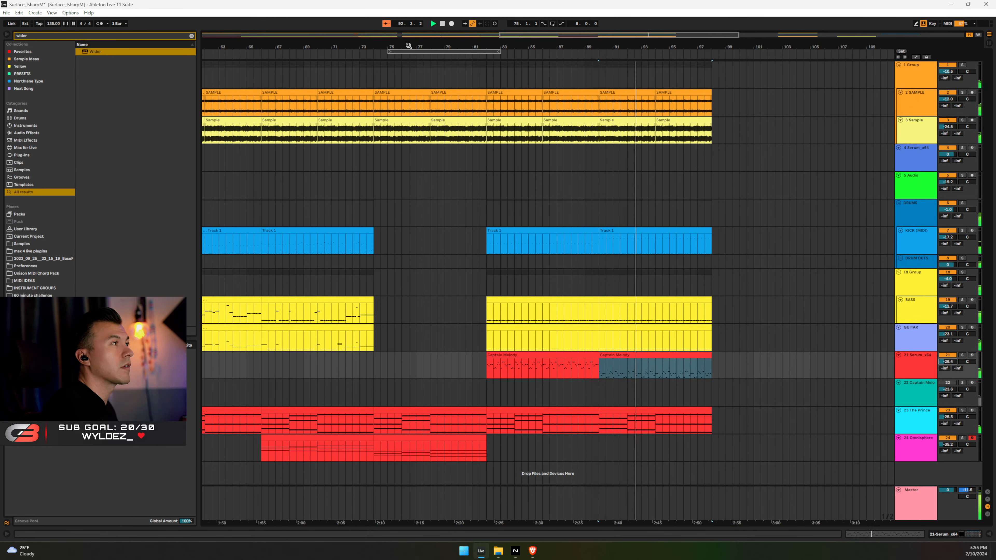
# Stop playback and set the loop range to bars 119 to 149 around the leftover clips after the arrangement
pyautogui.moveTo(408, 44); pyautogui.dragTo(526, 43)
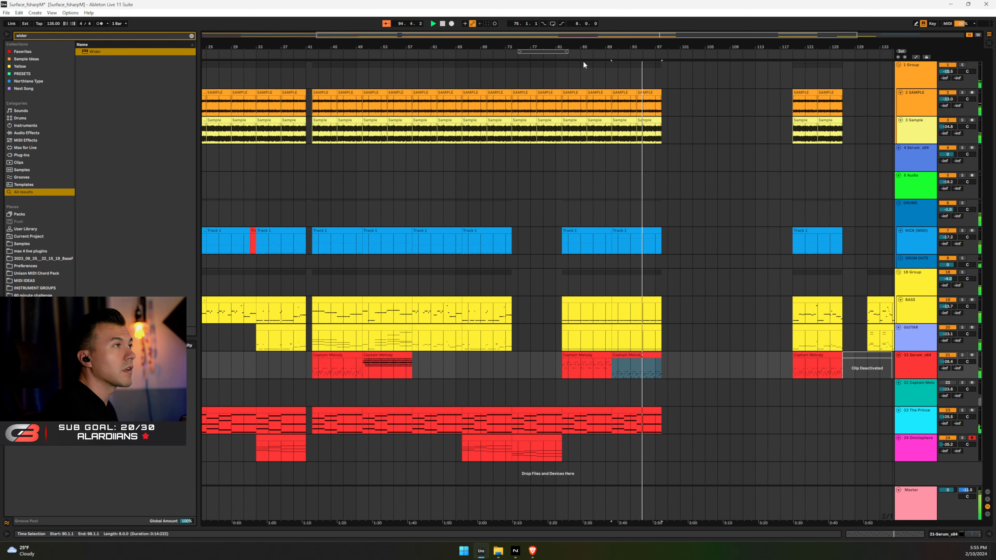
pyautogui.moveTo(555, 52); pyautogui.dragTo(655, 52)
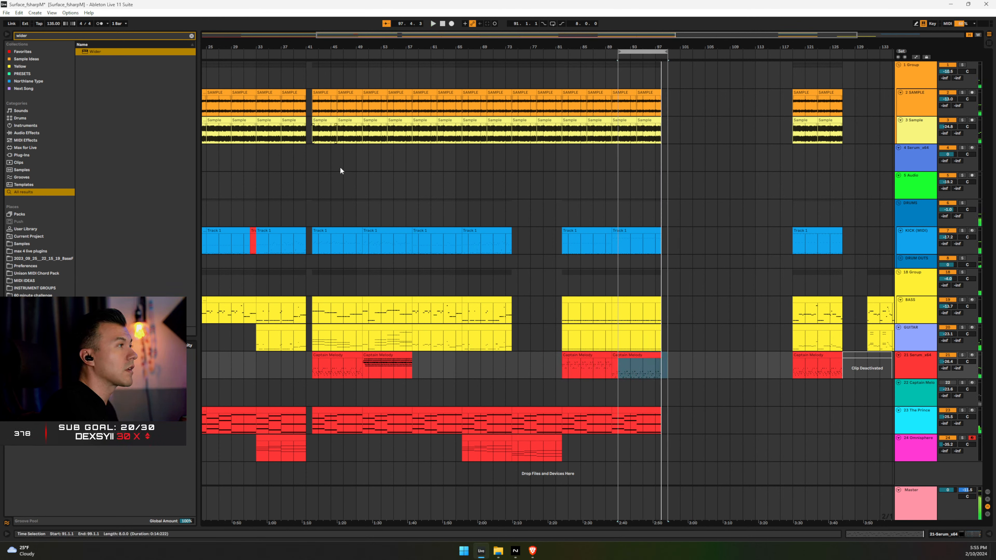
pyautogui.moveTo(290, 46); pyautogui.dragTo(399, 36)
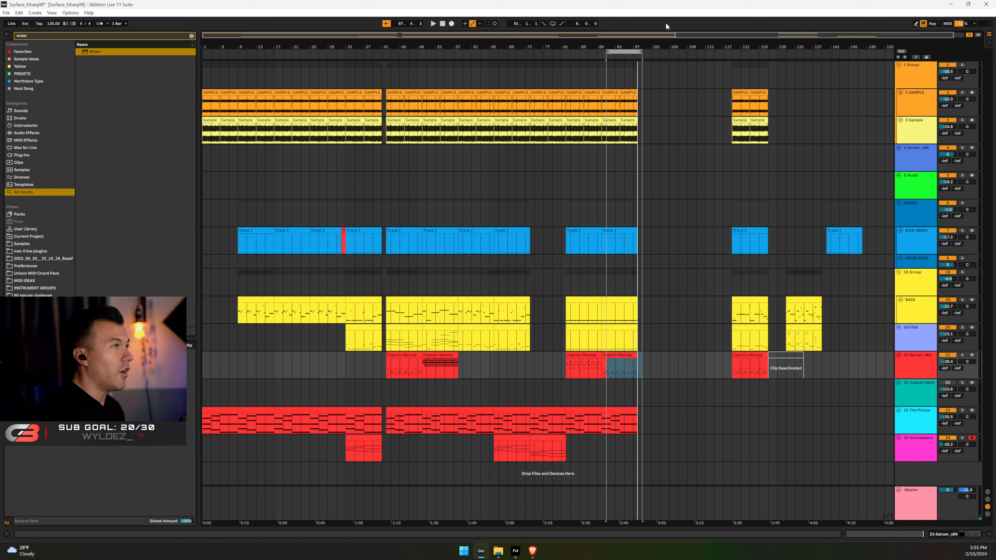
pyautogui.moveTo(620, 55); pyautogui.dragTo(865, 54)
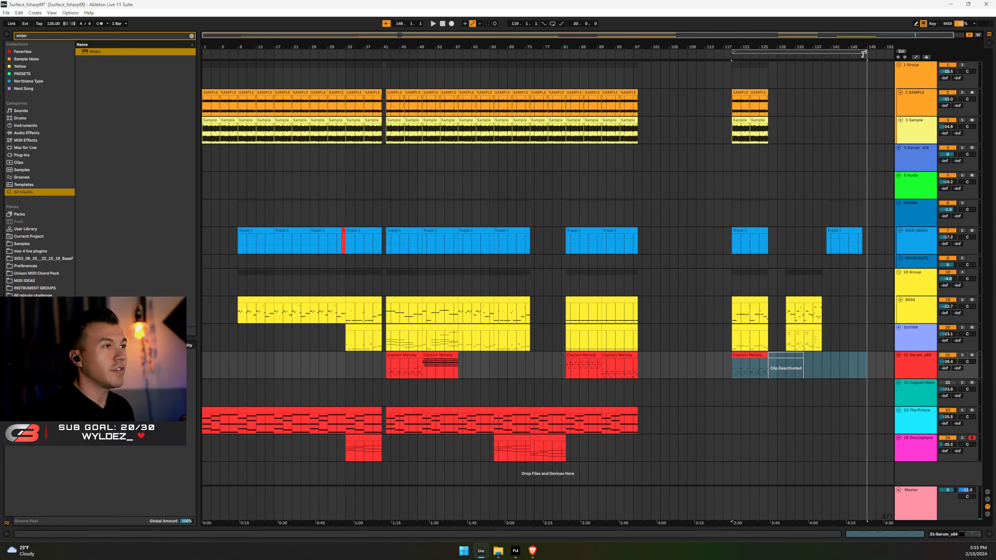
# Select everything in the loop range across all tracks and move it rightward so that it starts at bar 145
pyautogui.click(785, 54)
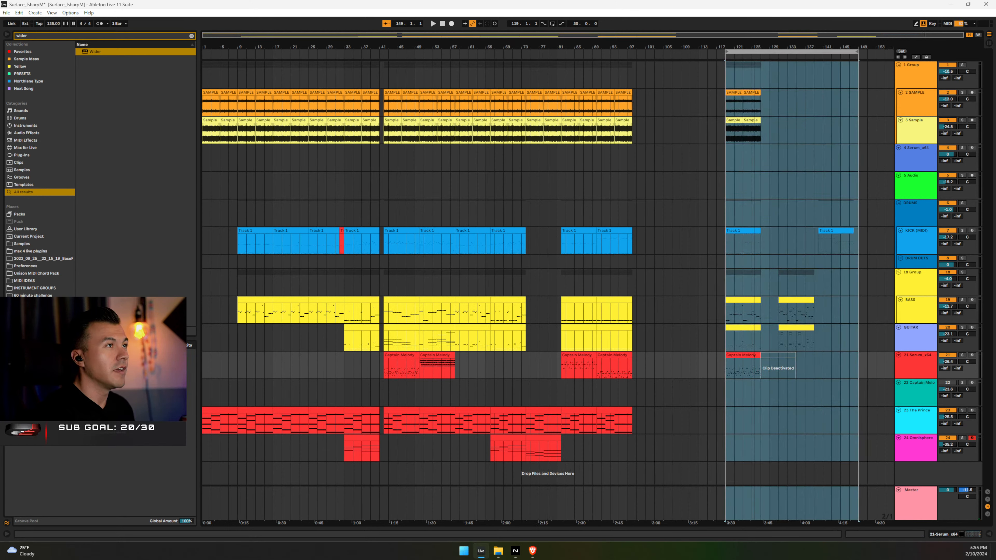
pyautogui.click(731, 94)
pyautogui.press('Right')
pyautogui.press('Right')
pyautogui.press('Right')
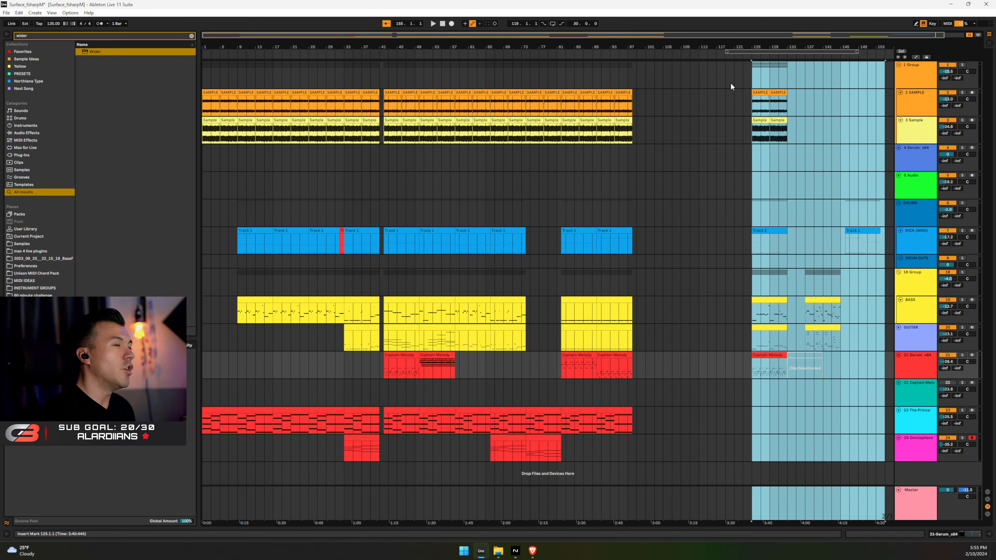
pyautogui.press('Right')
pyautogui.press('Right')
pyautogui.press('Right')
pyautogui.press('Right')
pyautogui.press('Right')
pyautogui.press('Right')
pyautogui.press('Right')
pyautogui.press('Right')
pyautogui.press('Right')
pyautogui.press('Right')
pyautogui.press('Right')
pyautogui.press('Right')
pyautogui.press('Left')
pyautogui.press('Left')
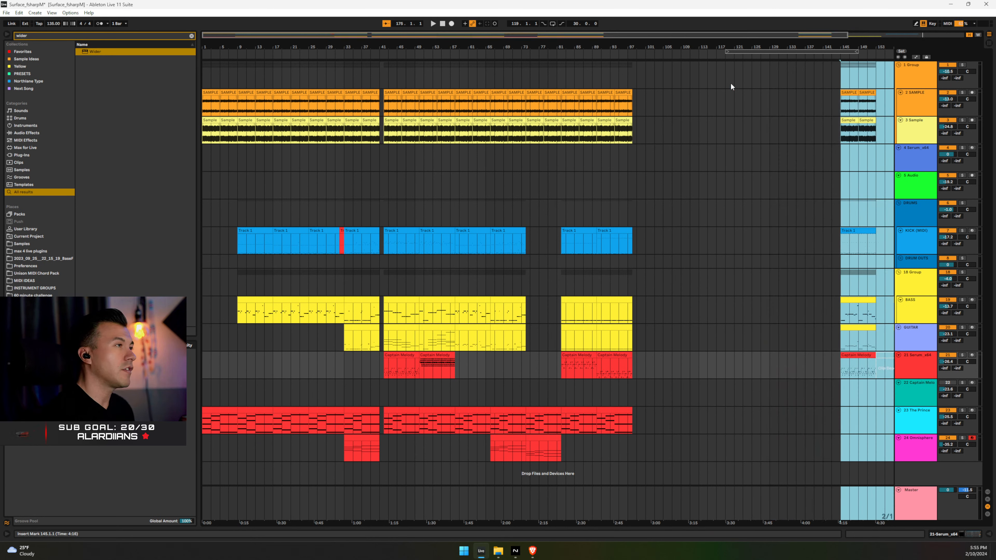
pyautogui.click(636, 164)
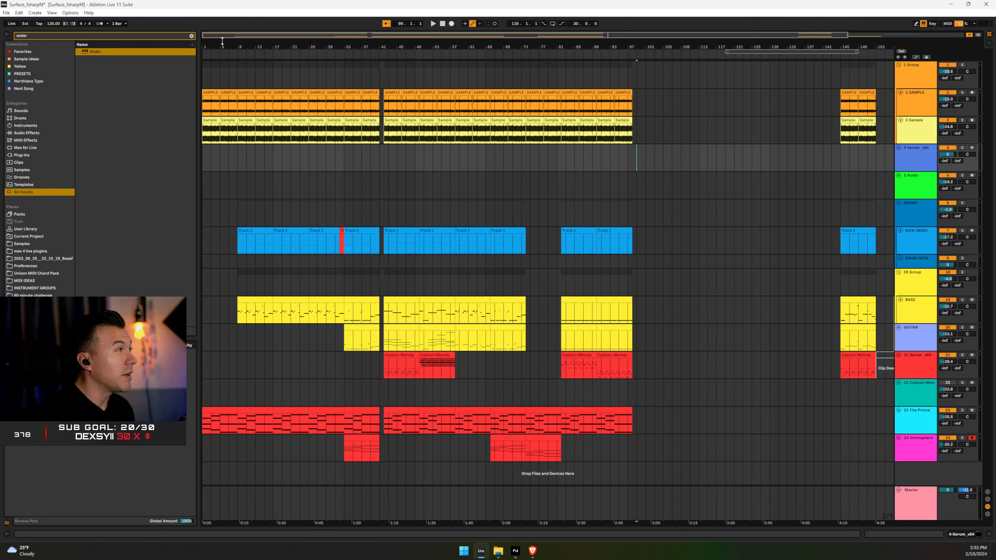
pyautogui.moveTo(223, 46)
pyautogui.mouseDown()
pyautogui.moveTo(224, 79)
pyautogui.moveTo(224, 55)
pyautogui.mouseUp()
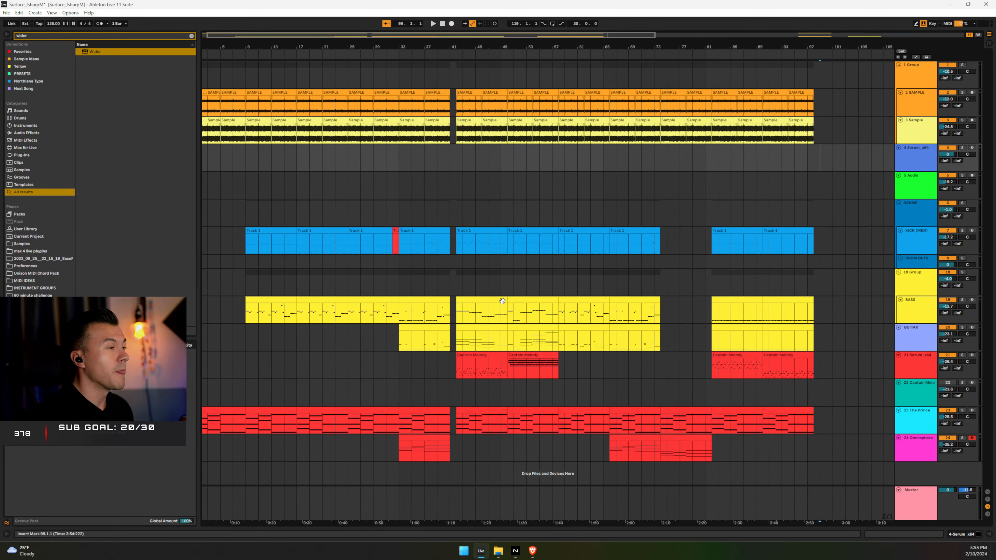
# Set the loop range to bars 1 to 99 around the whole arrangement and return the playback position to the start
pyautogui.click(454, 346)
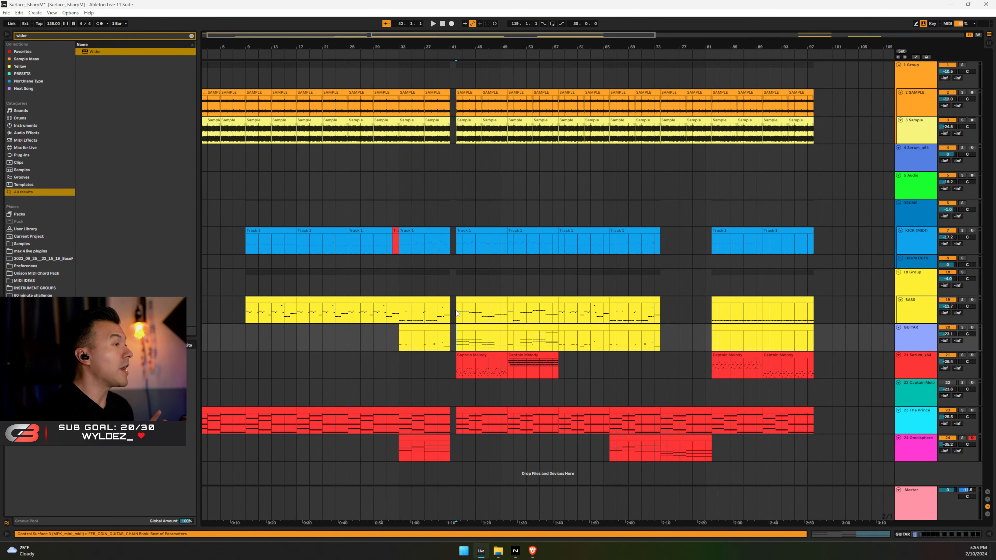
pyautogui.moveTo(337, 46); pyautogui.dragTo(338, 20)
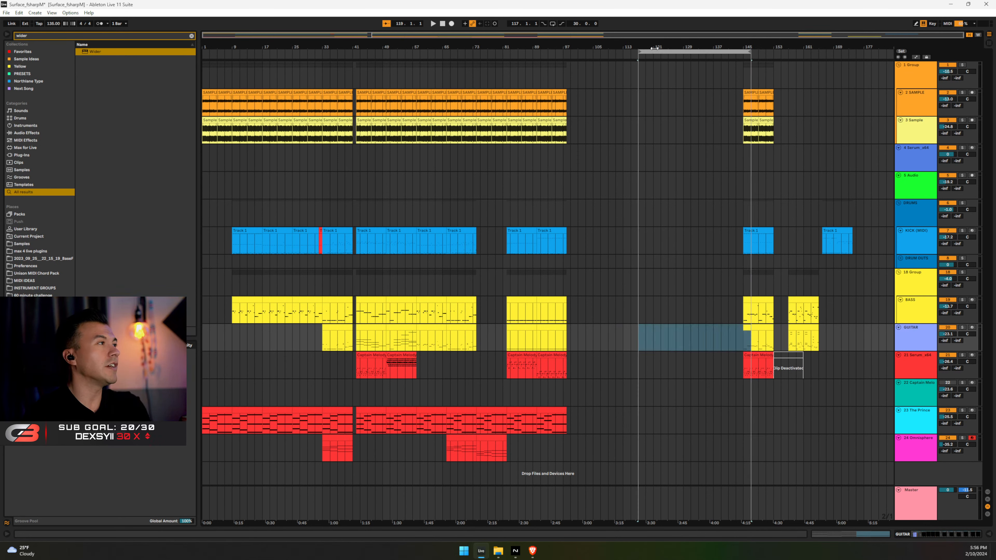
pyautogui.moveTo(676, 51); pyautogui.dragTo(570, 51)
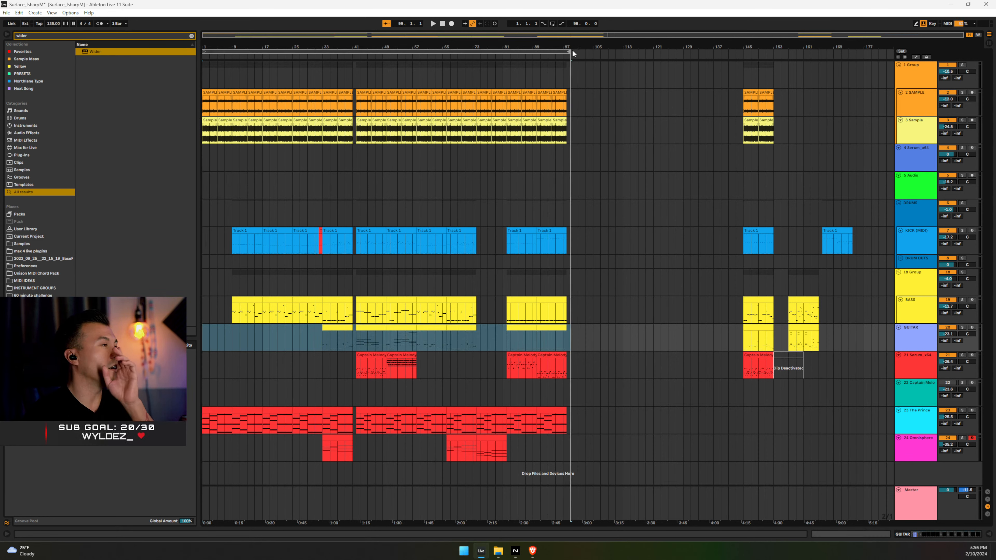
pyautogui.moveTo(600, 245); pyautogui.dragTo(203, 236)
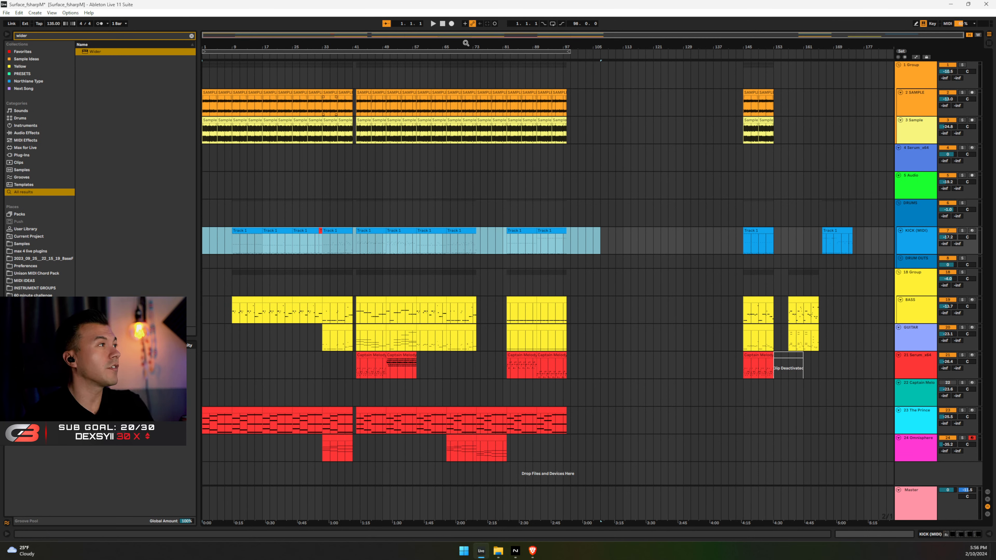
pyautogui.click(442, 24)
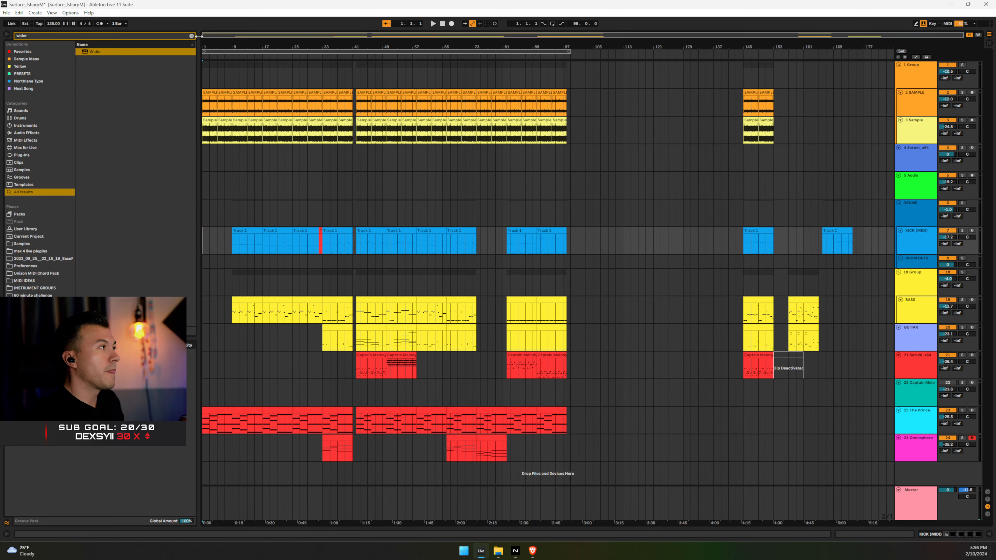
pyautogui.moveTo(208, 42); pyautogui.dragTo(208, 59)
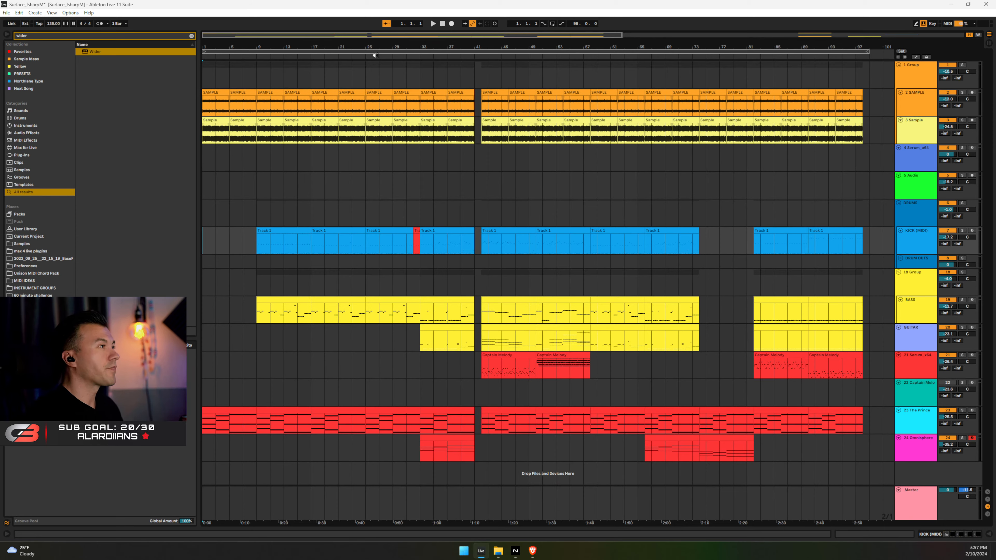
pyautogui.press('w')
pyautogui.moveTo(236, 48); pyautogui.dragTo(236, 81)
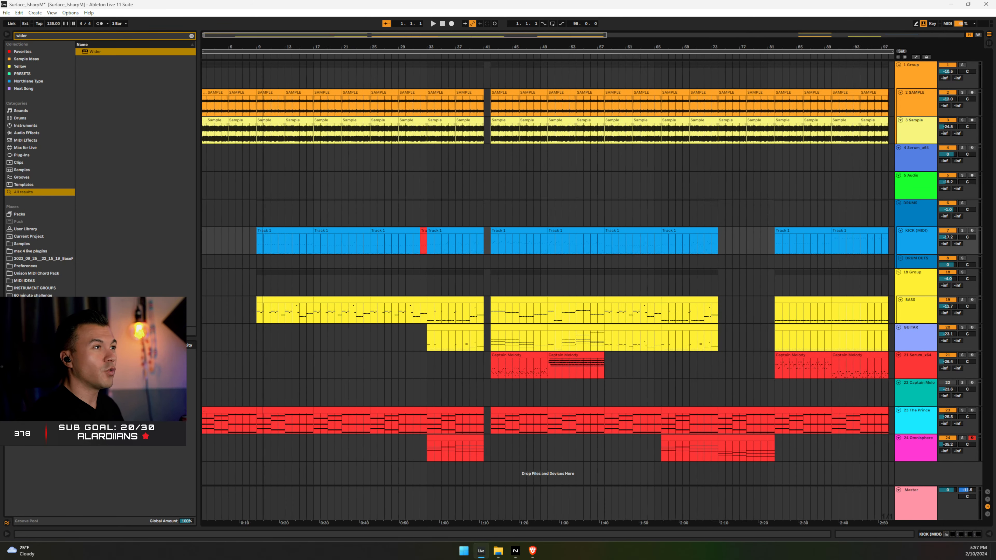
pyautogui.moveTo(262, 47); pyautogui.dragTo(263, 48)
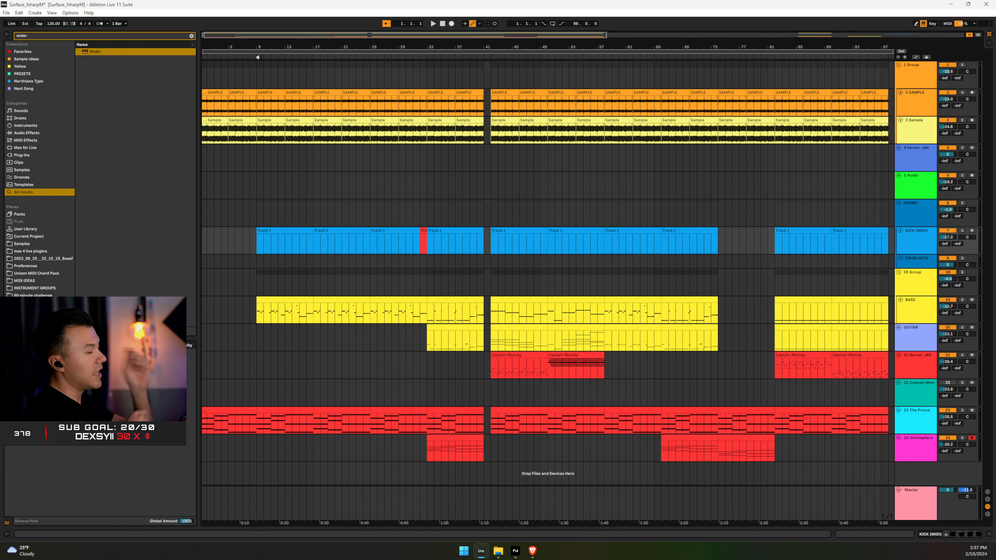
pyautogui.press('w')
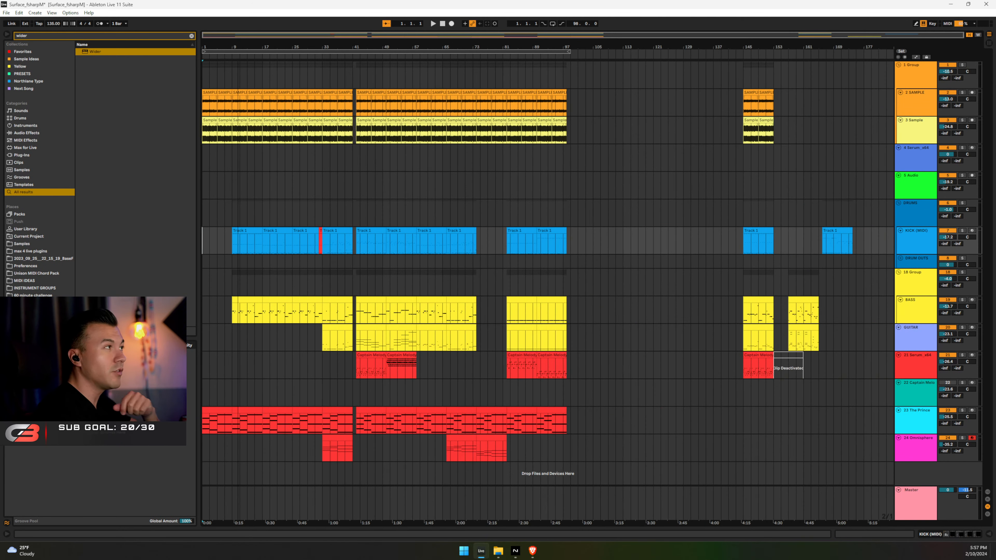
pyautogui.moveTo(238, 46); pyautogui.dragTo(245, 44)
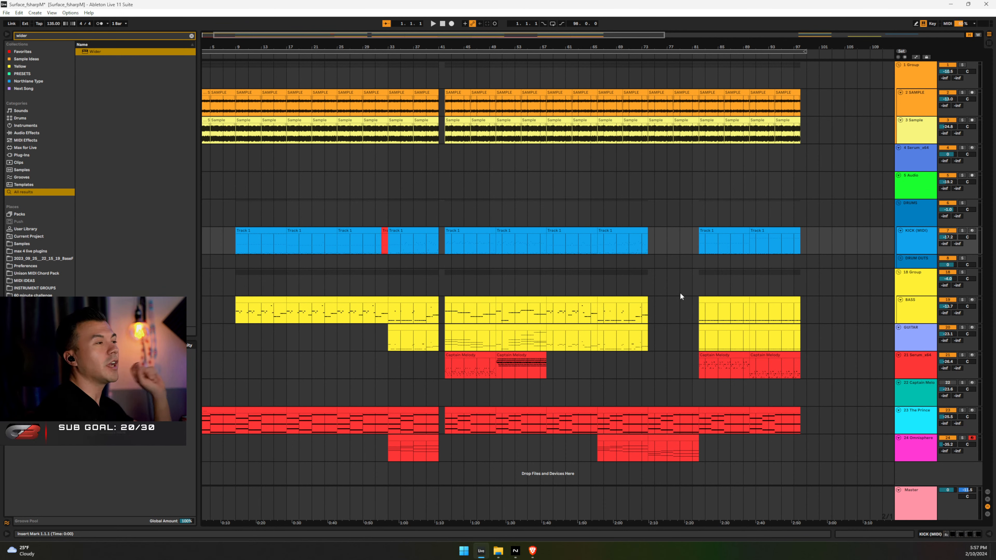
pyautogui.moveTo(694, 363); pyautogui.dragTo(841, 375)
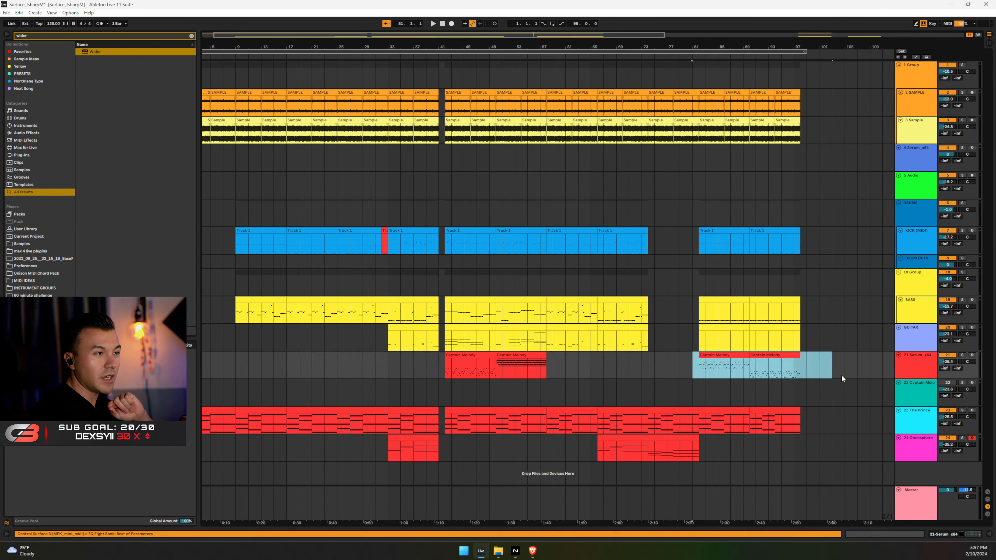
pyautogui.click(799, 273)
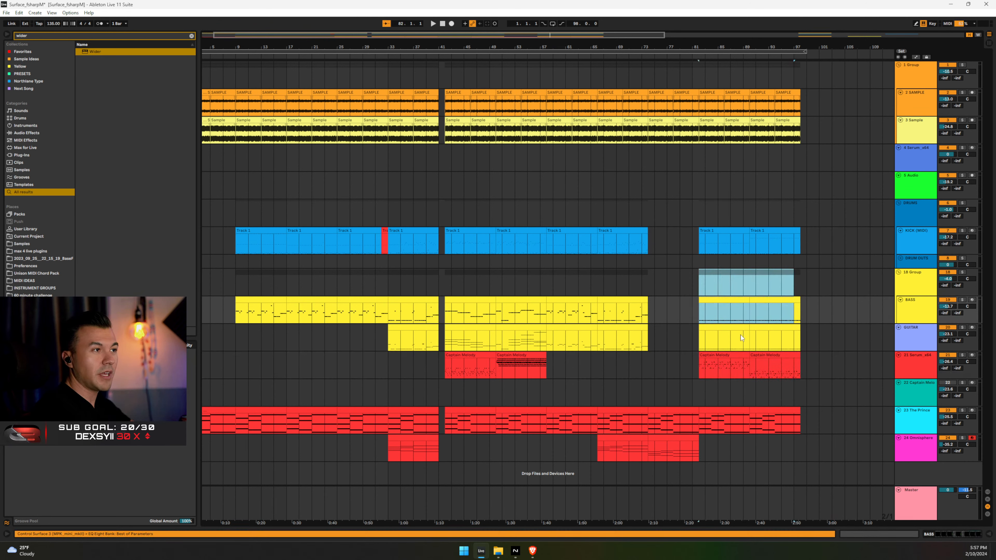
pyautogui.moveTo(645, 262); pyautogui.dragTo(477, 314)
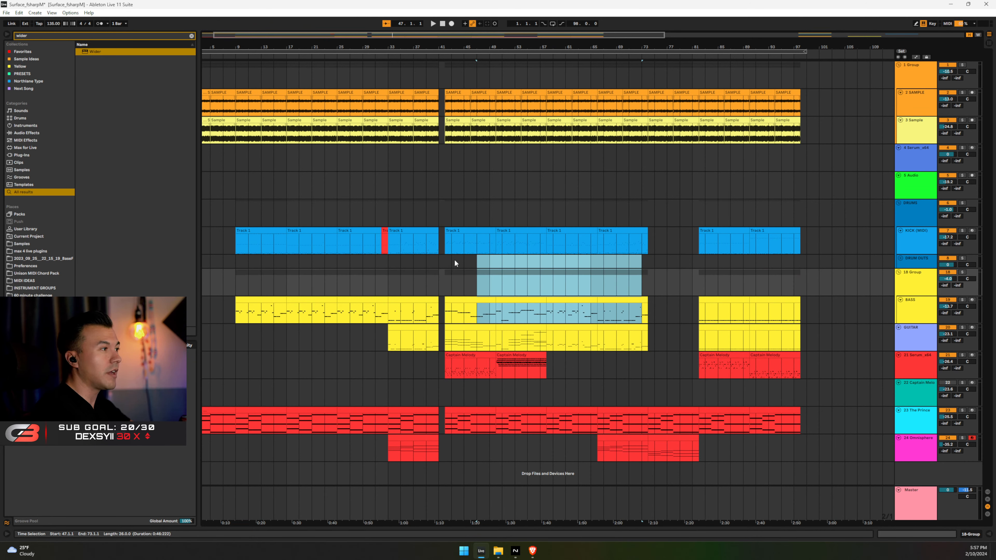
pyautogui.moveTo(475, 262); pyautogui.dragTo(313, 282)
pyautogui.moveTo(604, 283); pyautogui.dragTo(527, 308)
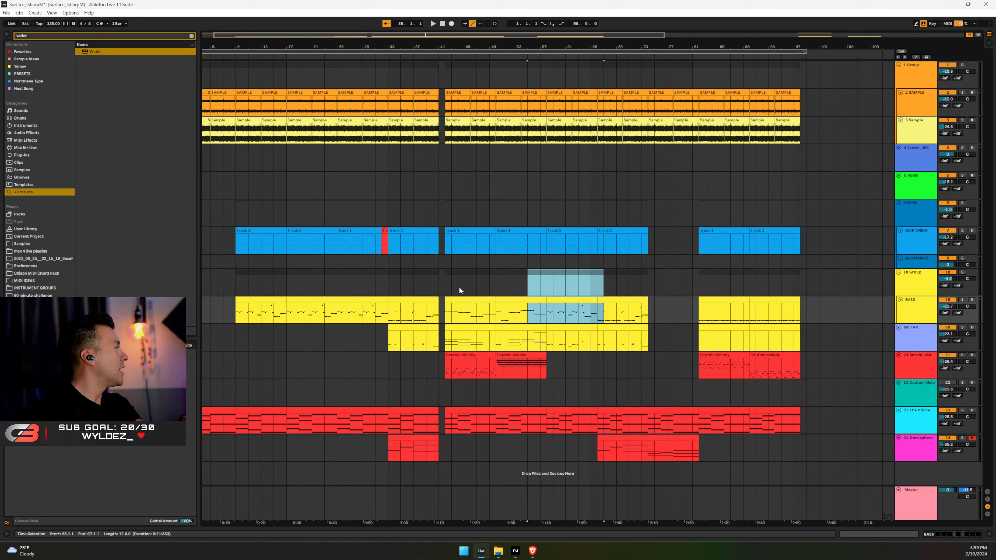
pyautogui.click(452, 280)
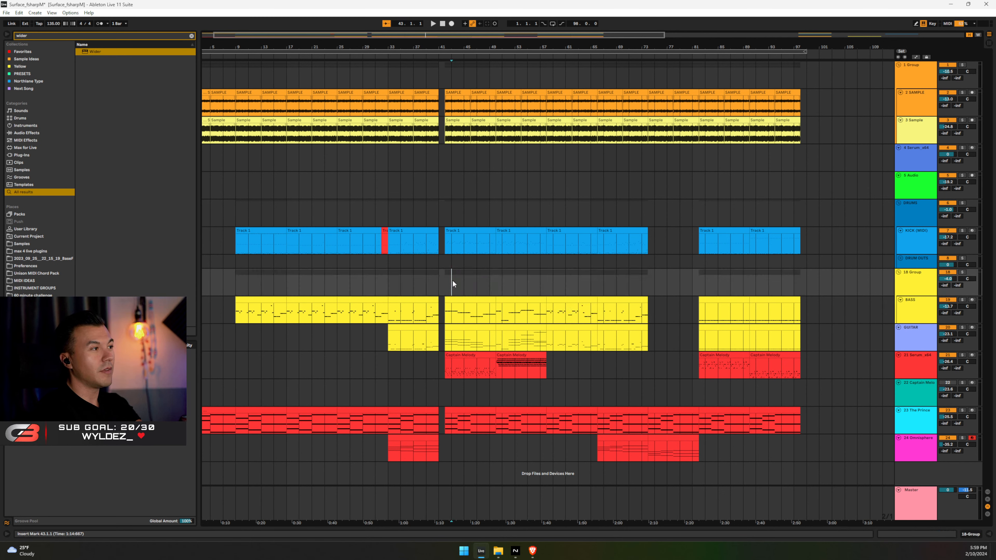
pyautogui.click(451, 262)
pyautogui.moveTo(451, 241)
pyautogui.mouseDown()
pyautogui.moveTo(806, 241)
pyautogui.moveTo(202, 247)
pyautogui.mouseUp()
pyautogui.click(809, 238)
pyautogui.click(835, 232)
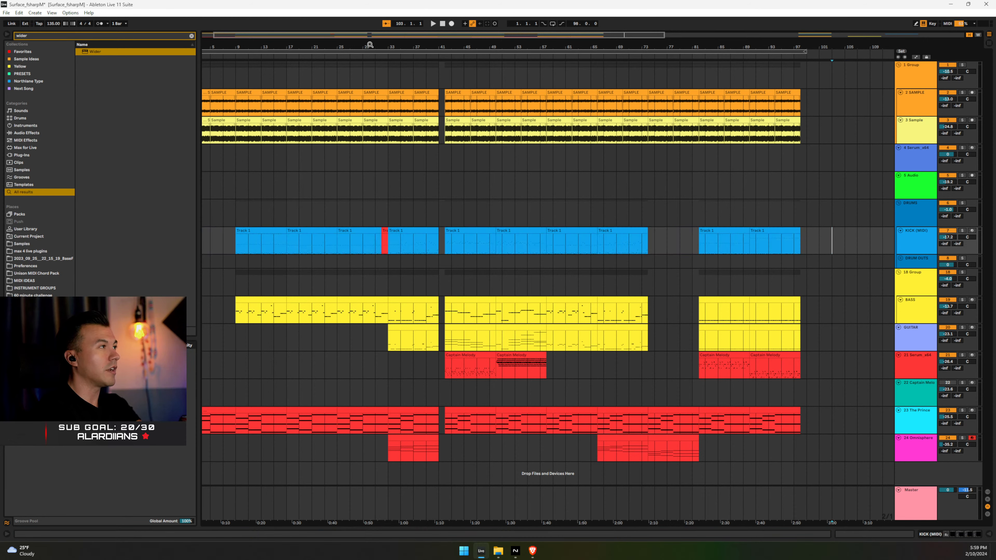
pyautogui.moveTo(370, 45); pyautogui.dragTo(317, 54)
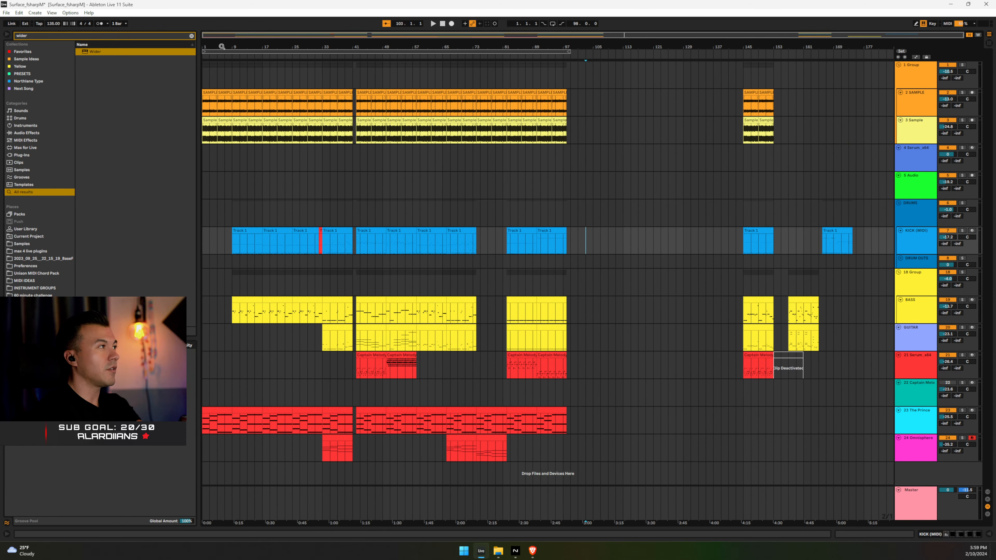
pyautogui.moveTo(223, 46)
pyautogui.mouseDown()
pyautogui.moveTo(226, 74)
pyautogui.moveTo(235, 60)
pyautogui.mouseUp()
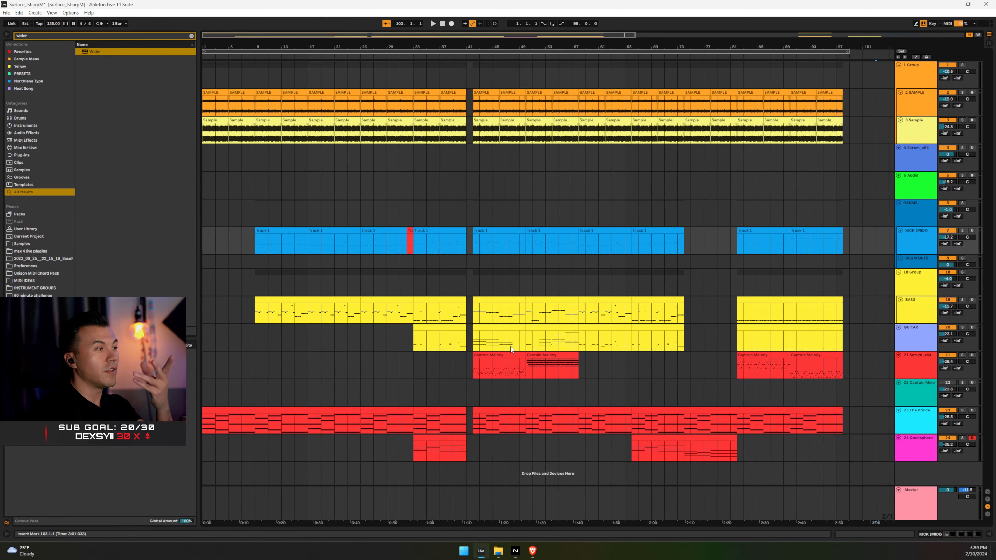
pyautogui.click(919, 396)
pyautogui.click(925, 368)
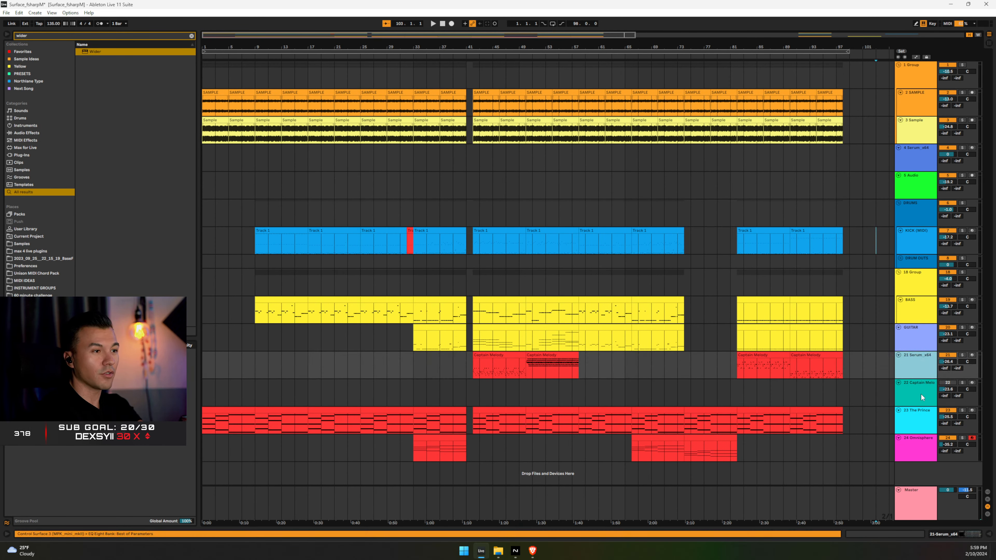
pyautogui.click(921, 397)
pyautogui.click(923, 422)
pyautogui.click(921, 442)
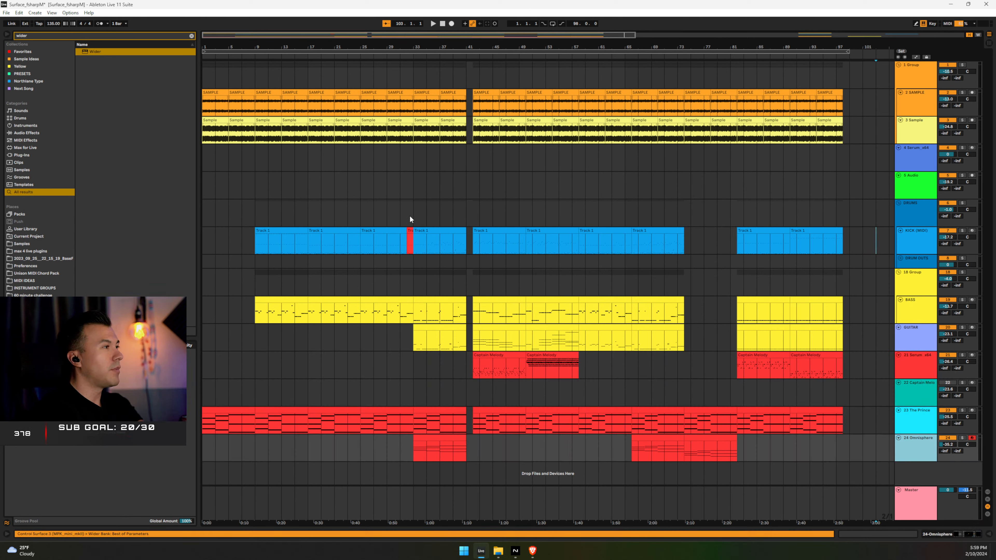
pyautogui.click(348, 193)
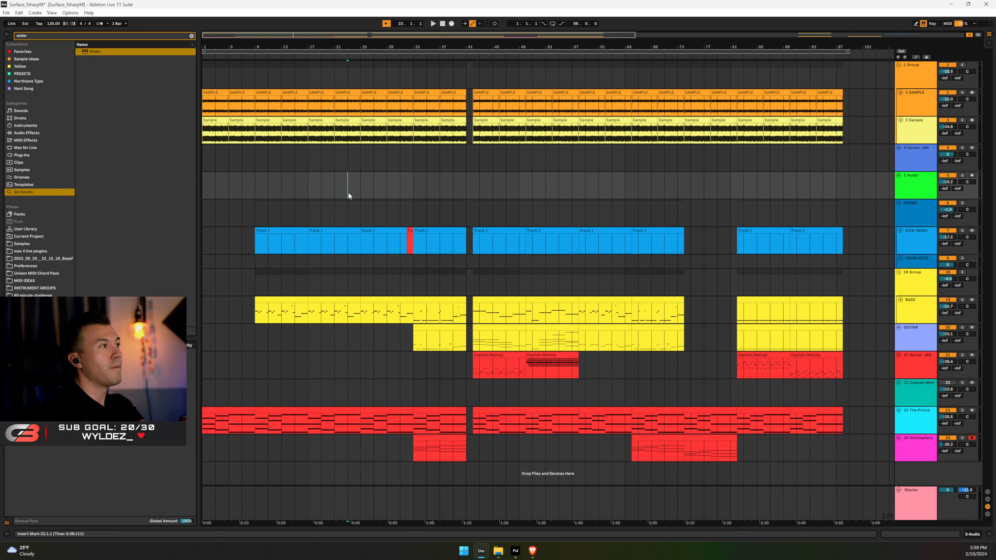
pyautogui.moveTo(850, 77); pyautogui.dragTo(599, 195)
pyautogui.hotkey('ctrl', 'a')
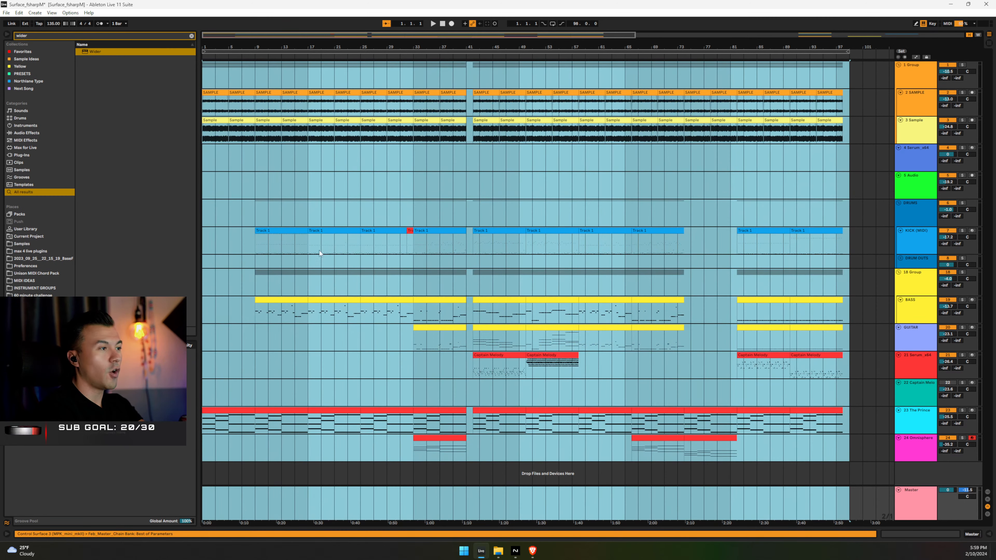
pyautogui.click(583, 186)
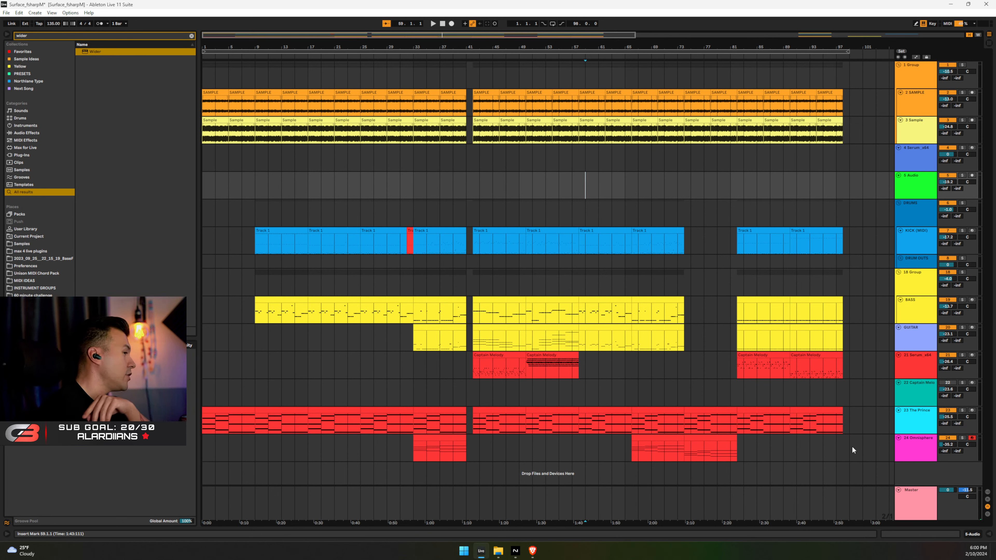
# Switch to the Brave browser to view the GGD PV Routed Template post on Patreon, and return to Ableton Live
pyautogui.moveTo(532, 553)
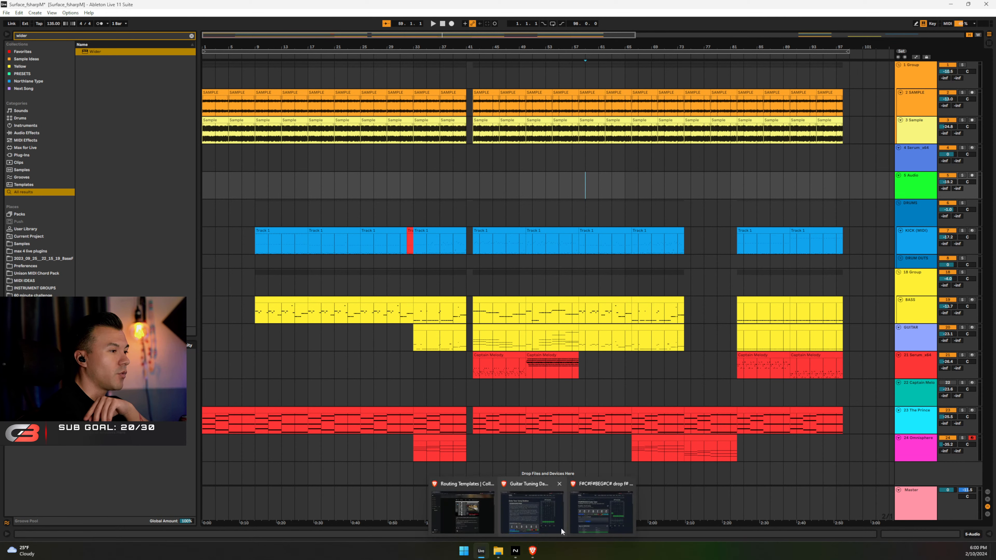
pyautogui.click(532, 497)
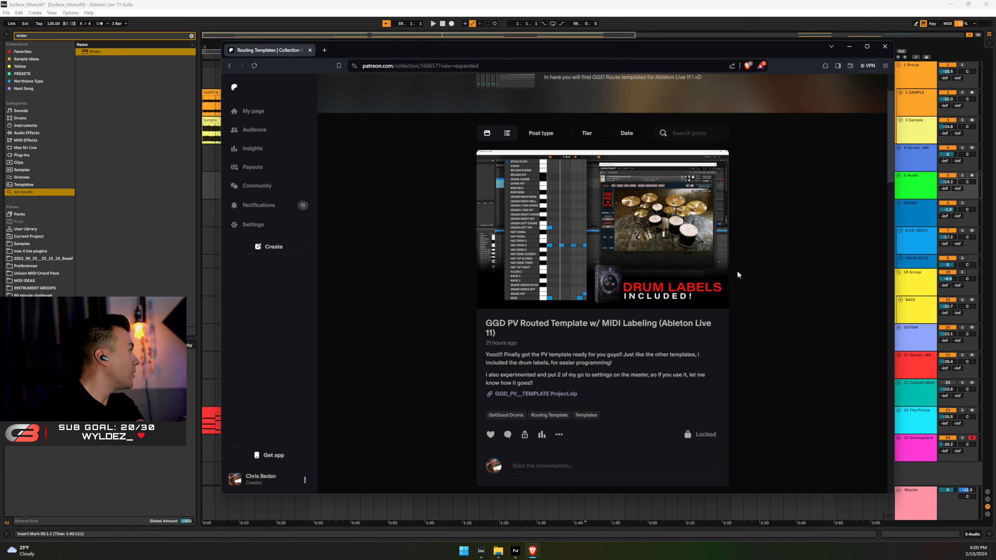
pyautogui.click(847, 47)
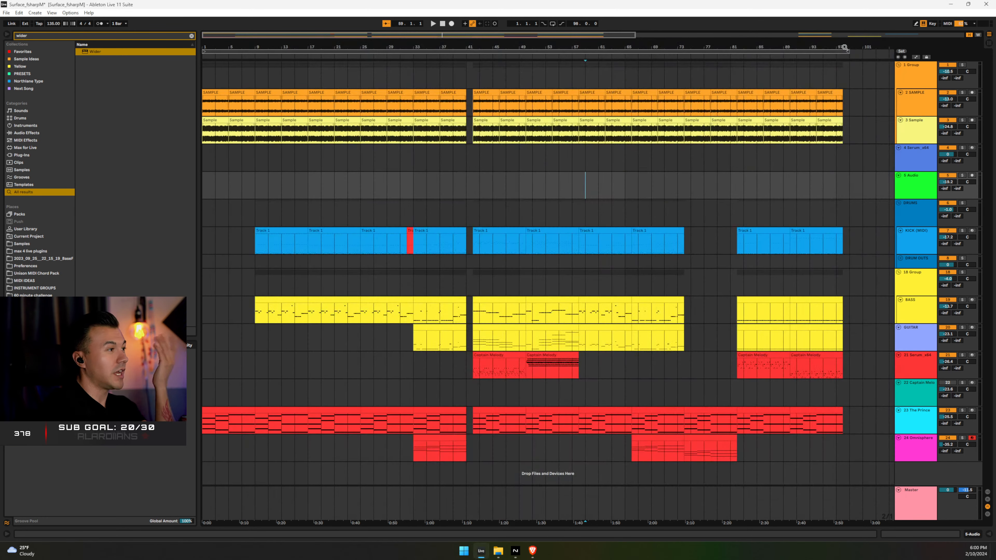
pyautogui.doubleClick(514, 44)
pyautogui.moveTo(212, 43)
pyautogui.mouseDown()
pyautogui.moveTo(221, 71)
pyautogui.moveTo(219, 42)
pyautogui.mouseUp()
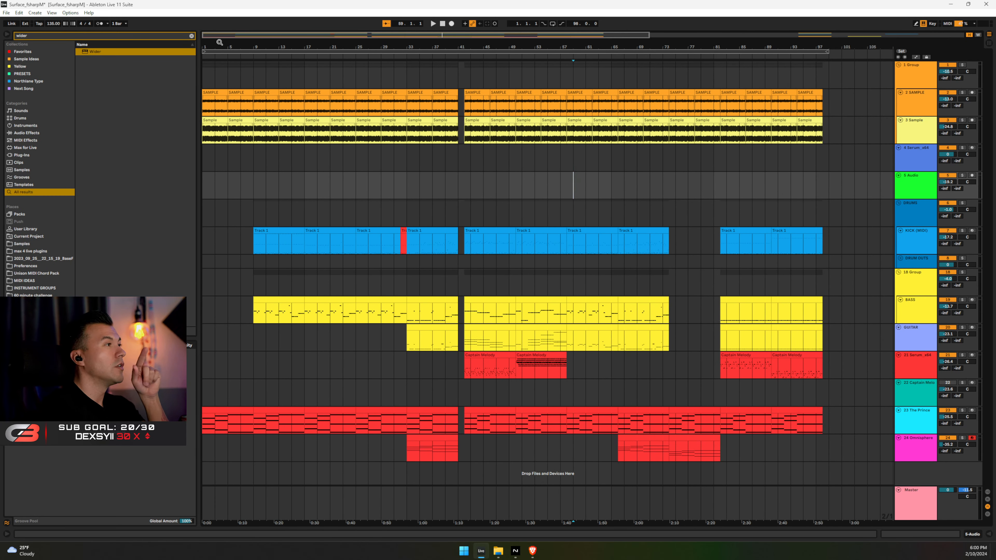
pyautogui.click(240, 75)
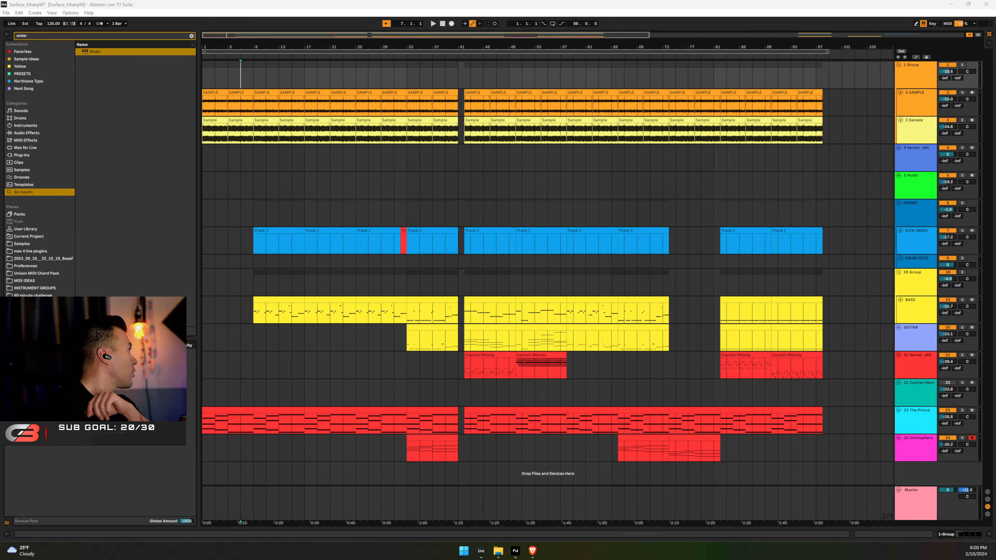
# Switch to Discord, look through the posts in the community-jams channel, and return to Ableton Live
pyautogui.moveTo(0, 90); pyautogui.dragTo(466, 12)
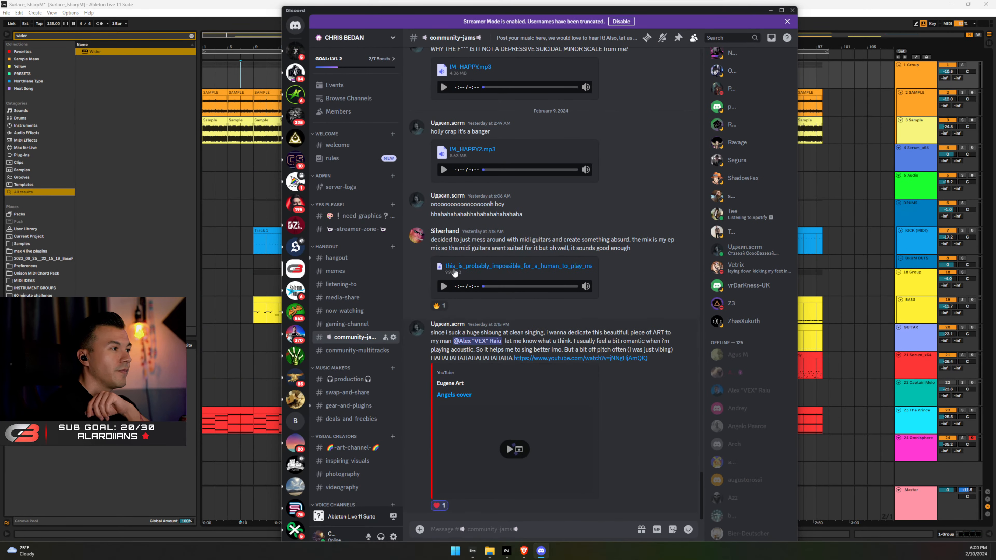
pyautogui.scroll(1, 629, 330)
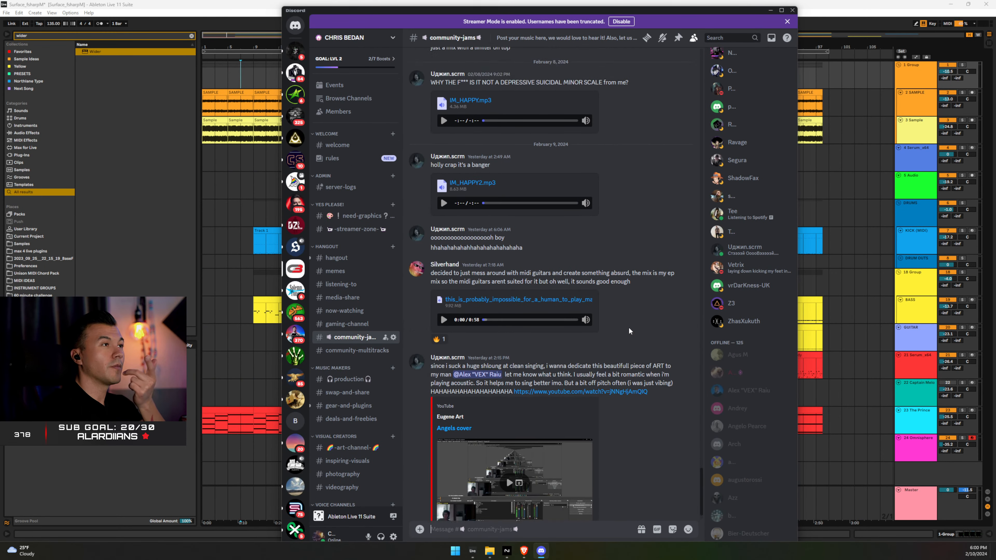
pyautogui.scroll(3, 628, 331)
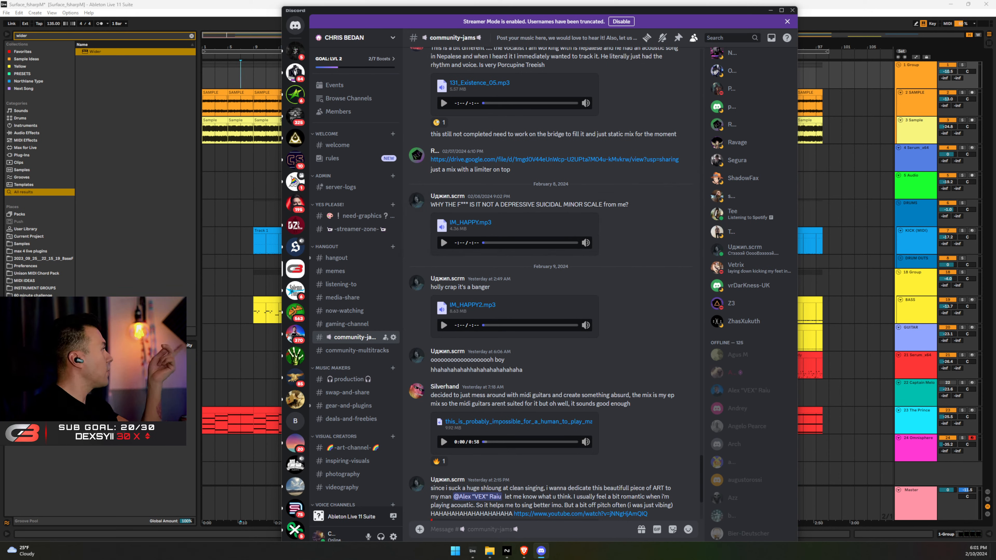
pyautogui.click(770, 11)
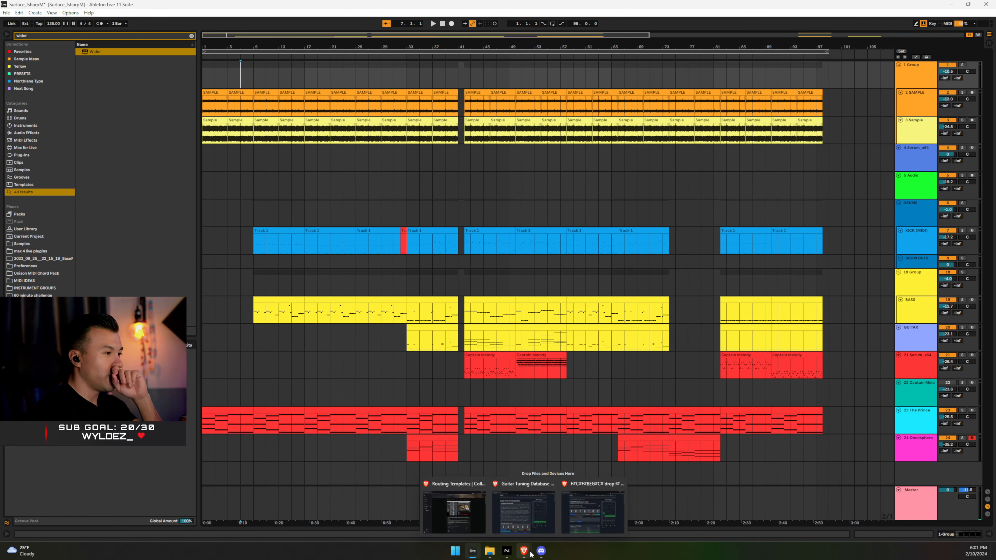
pyautogui.click(541, 551)
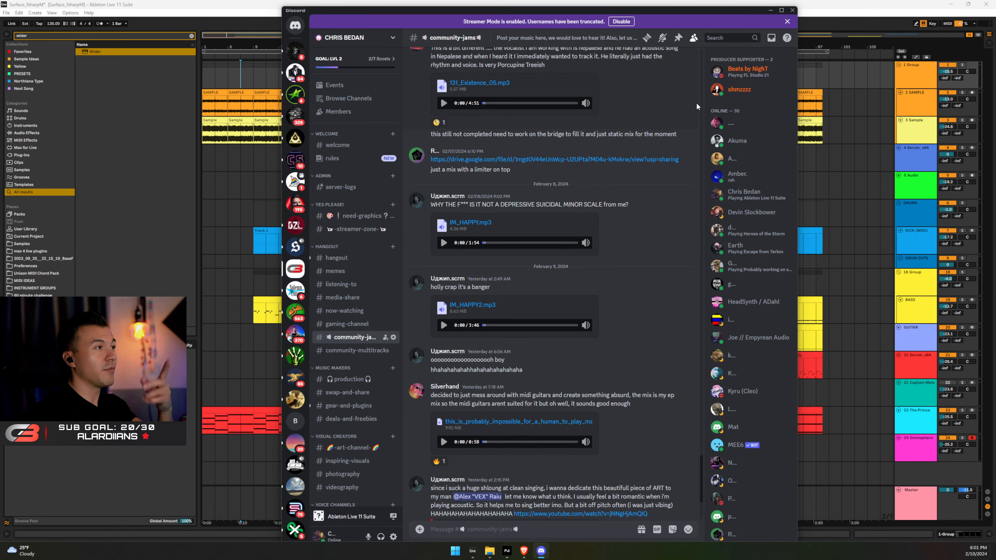
pyautogui.click(771, 10)
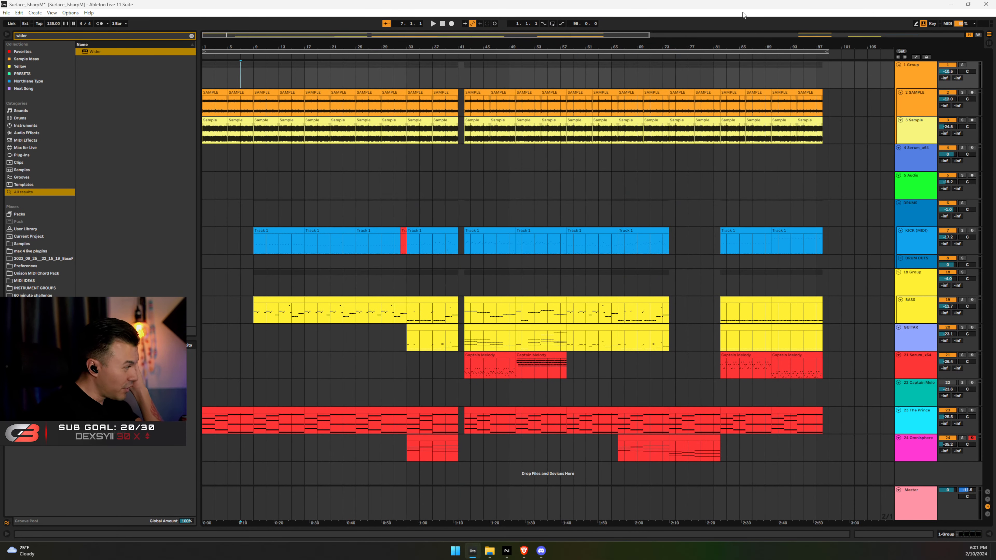